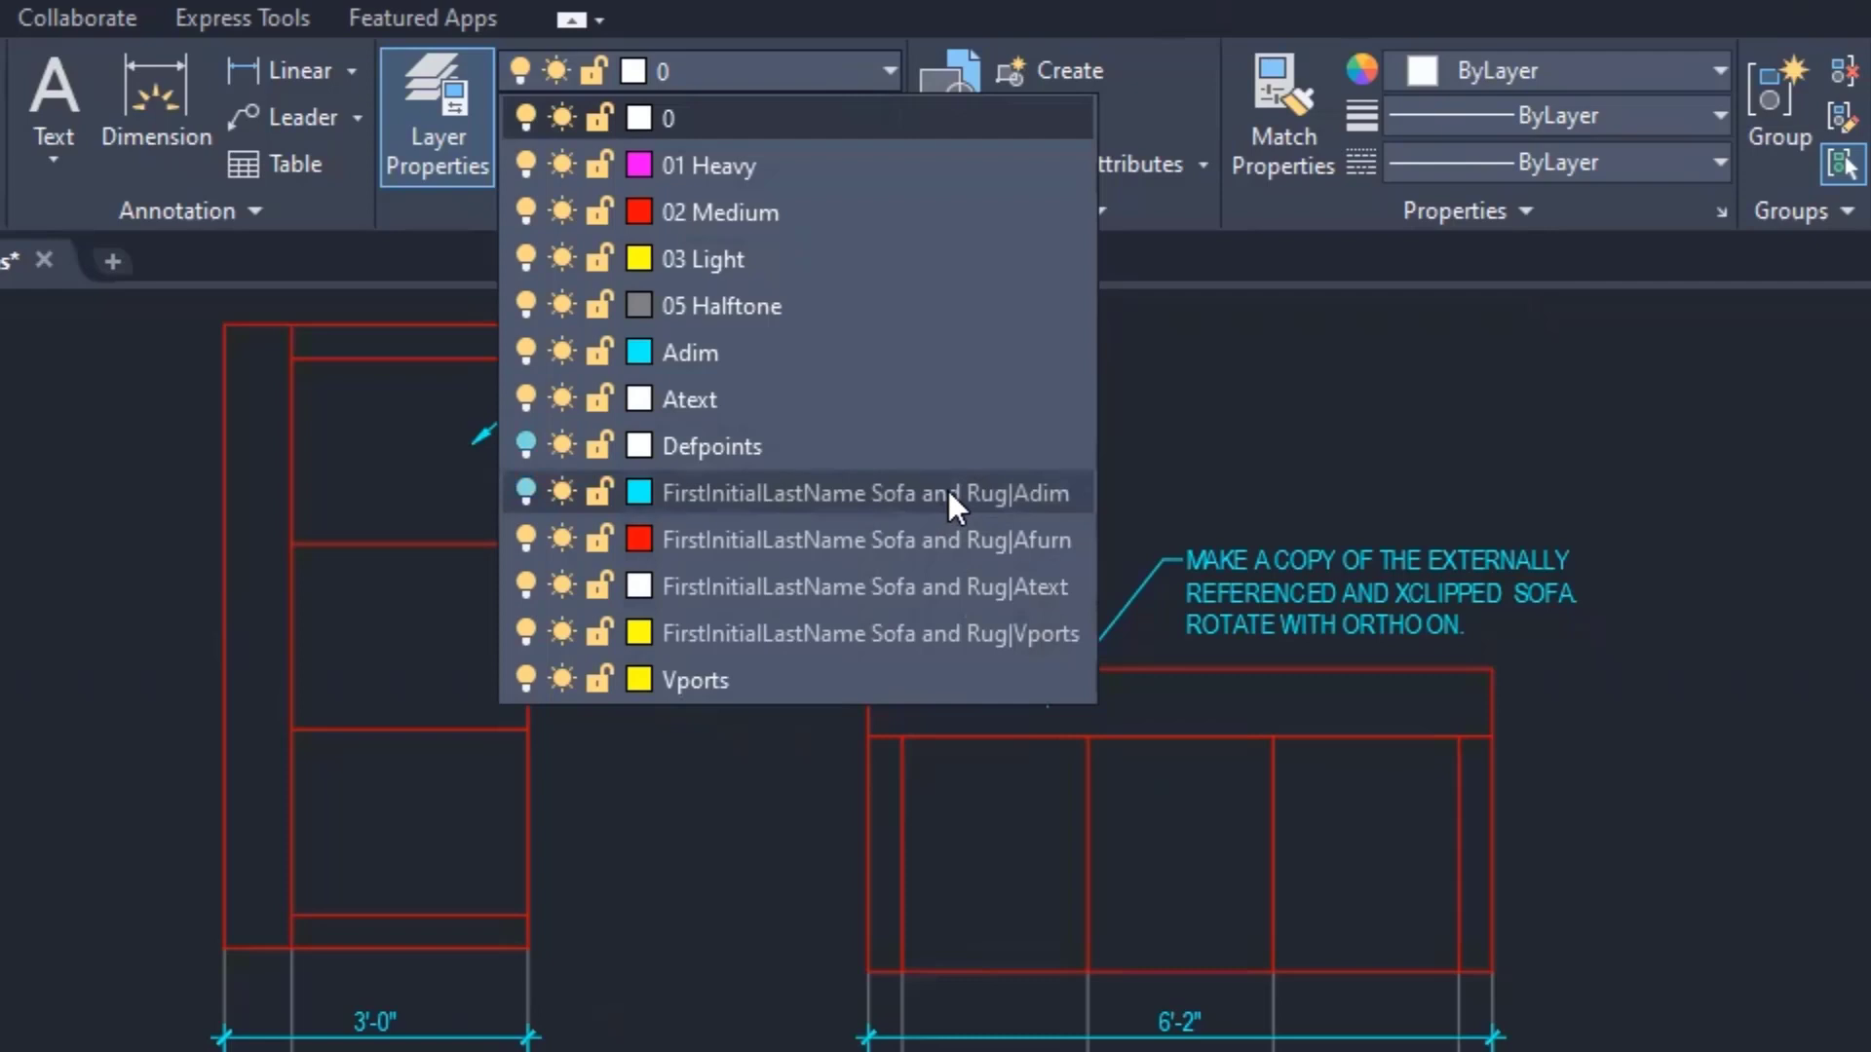
- Close the Layer list, leaving layer 0 as the current layer
left_click(1150, 460)
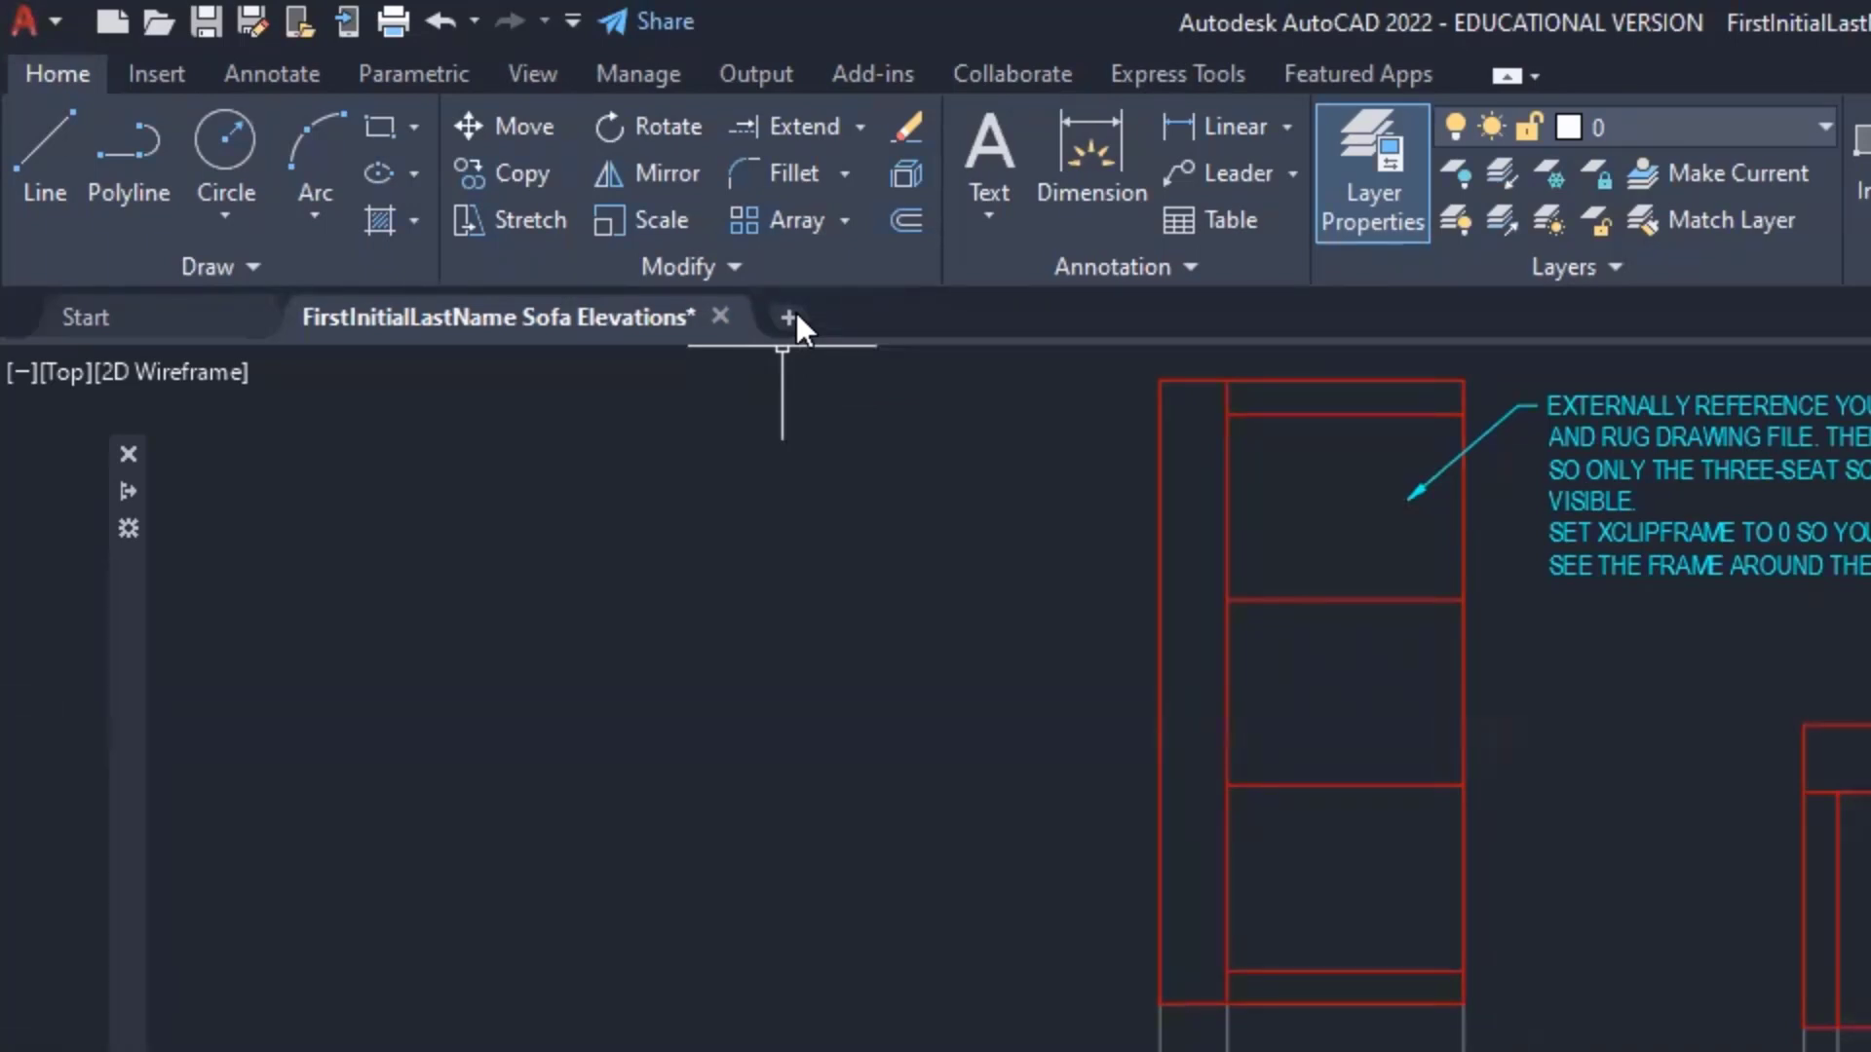
- Create a new blank drawing from the acad.dwt template via the Start tab
left_click(173, 311)
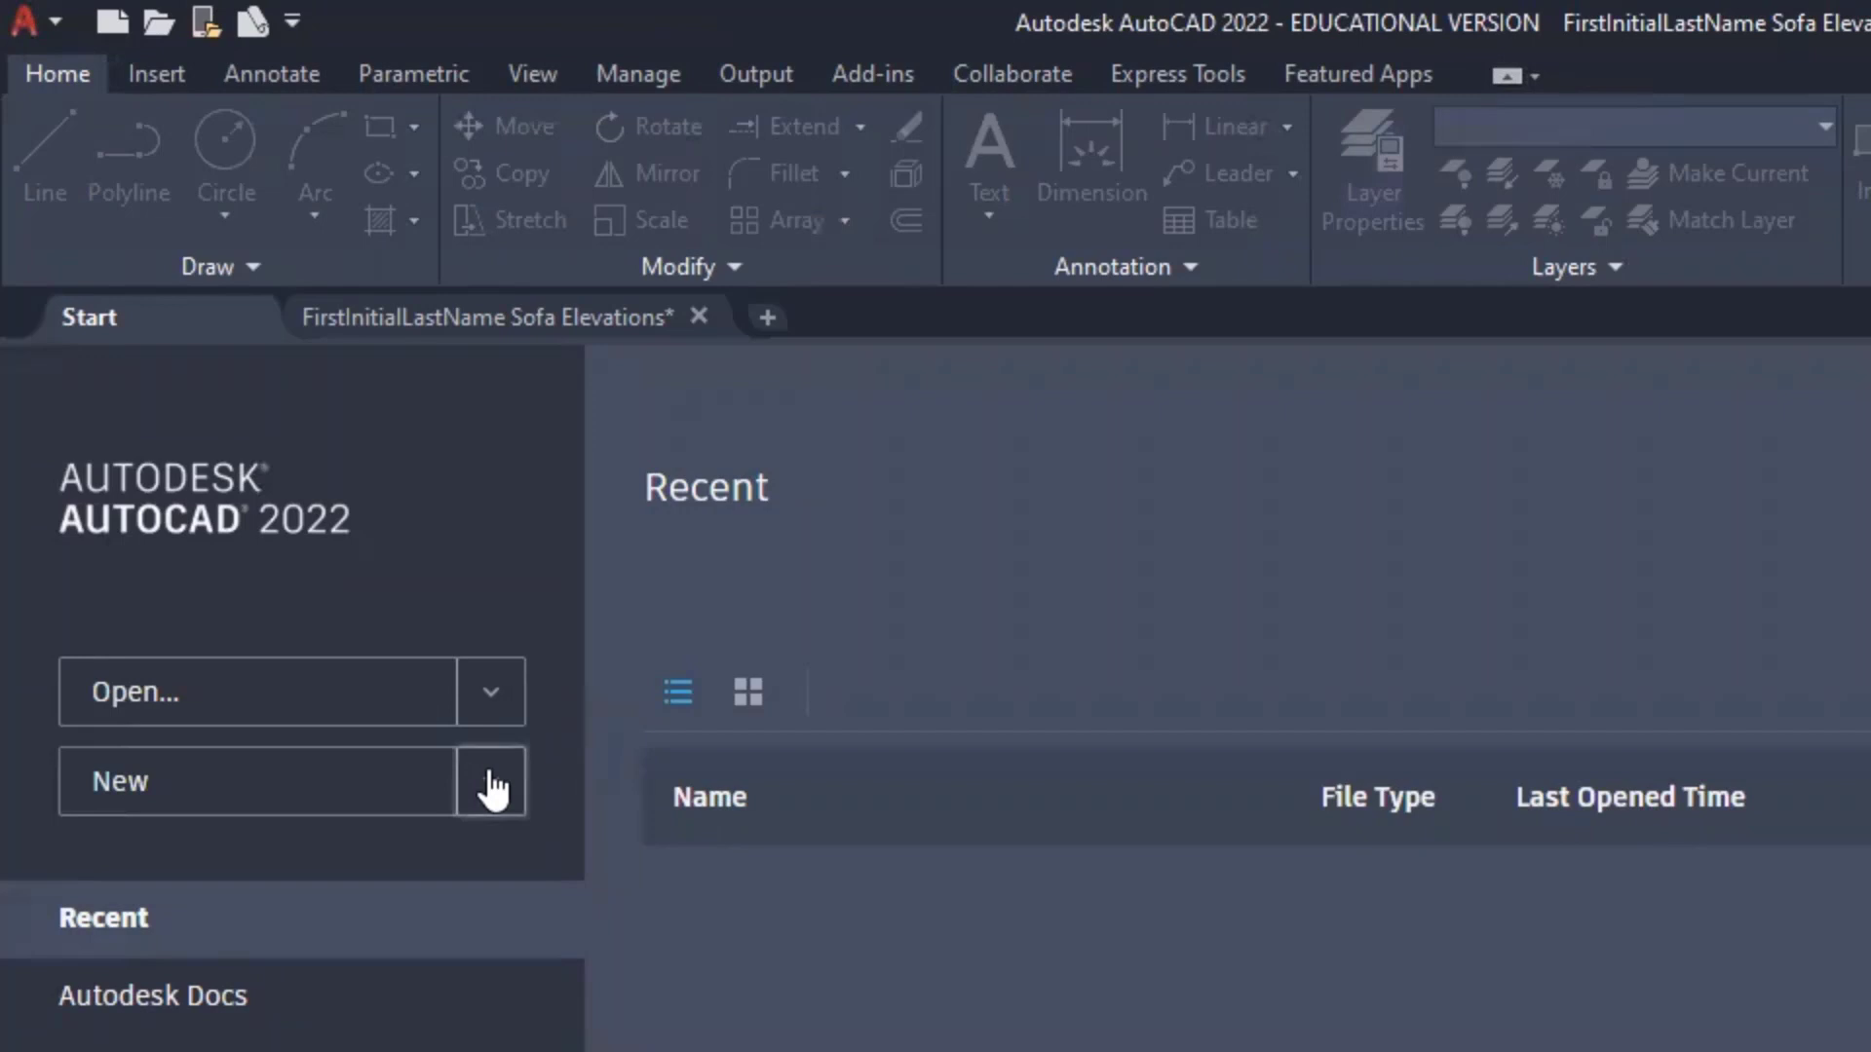
left_click(492, 785)
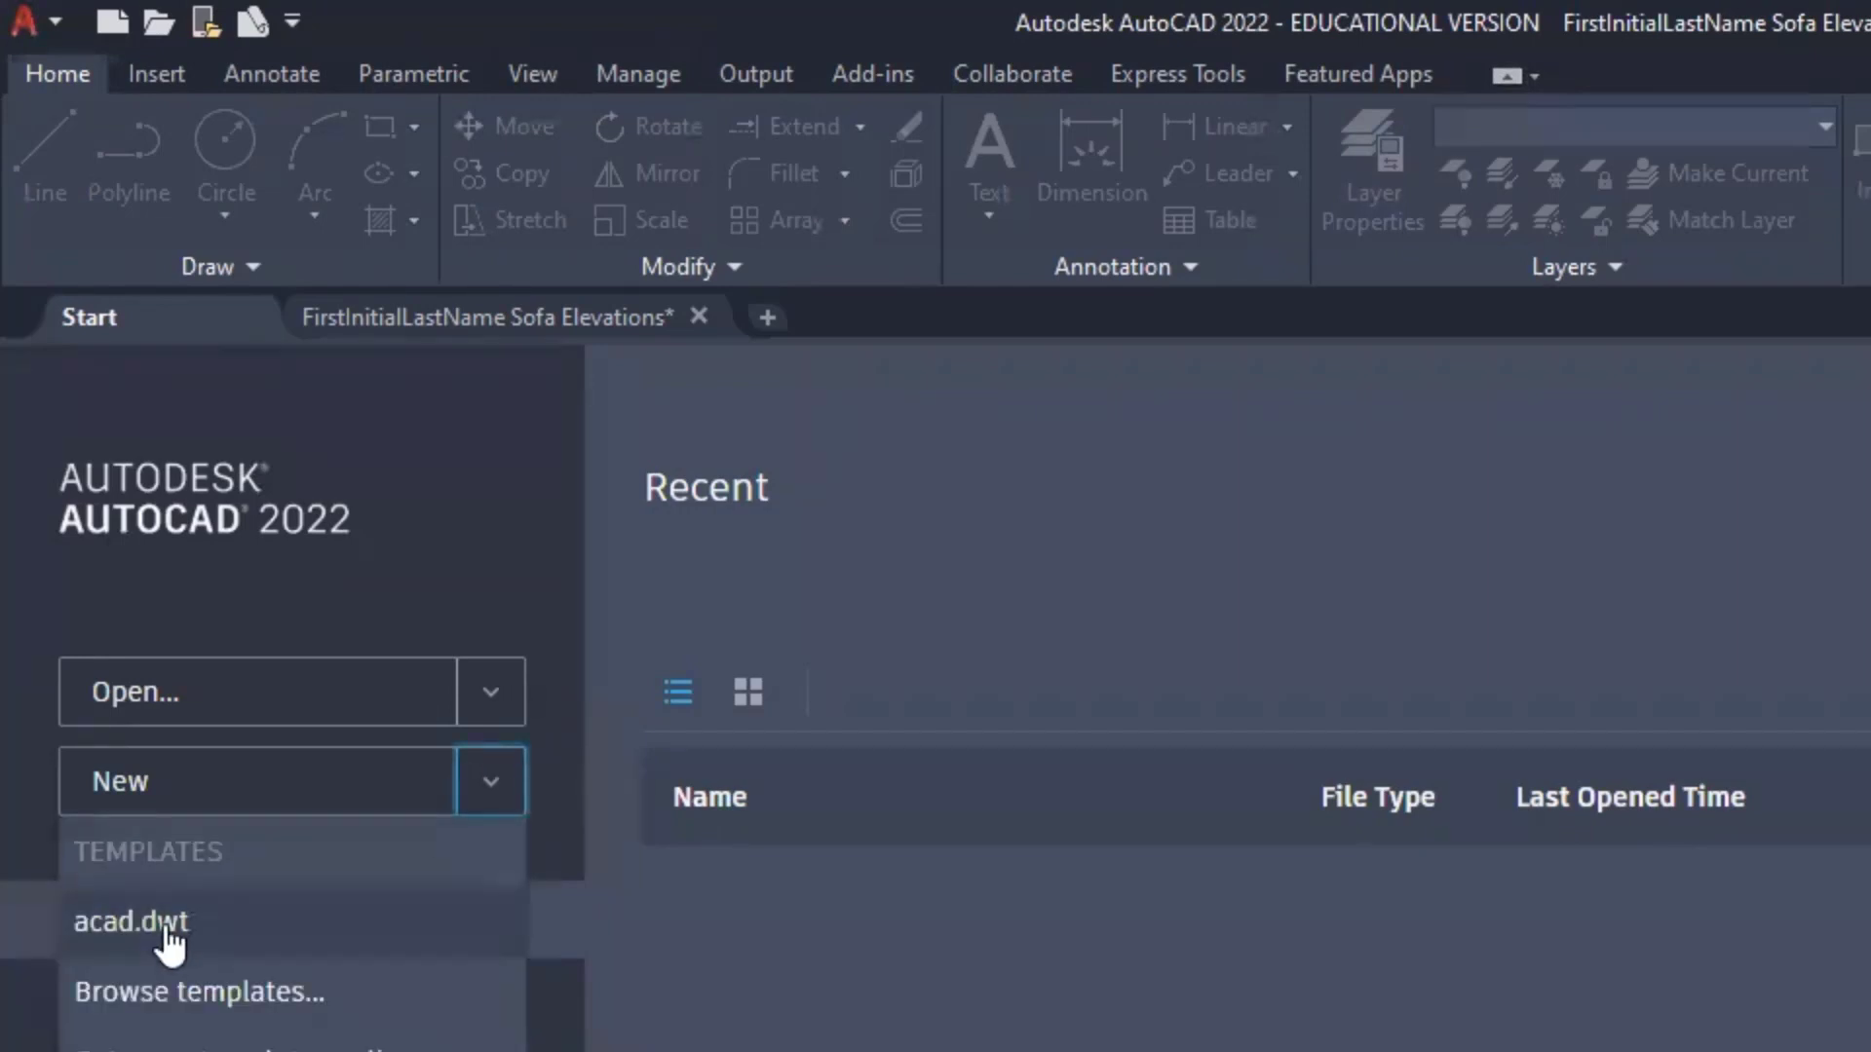
left_click(251, 994)
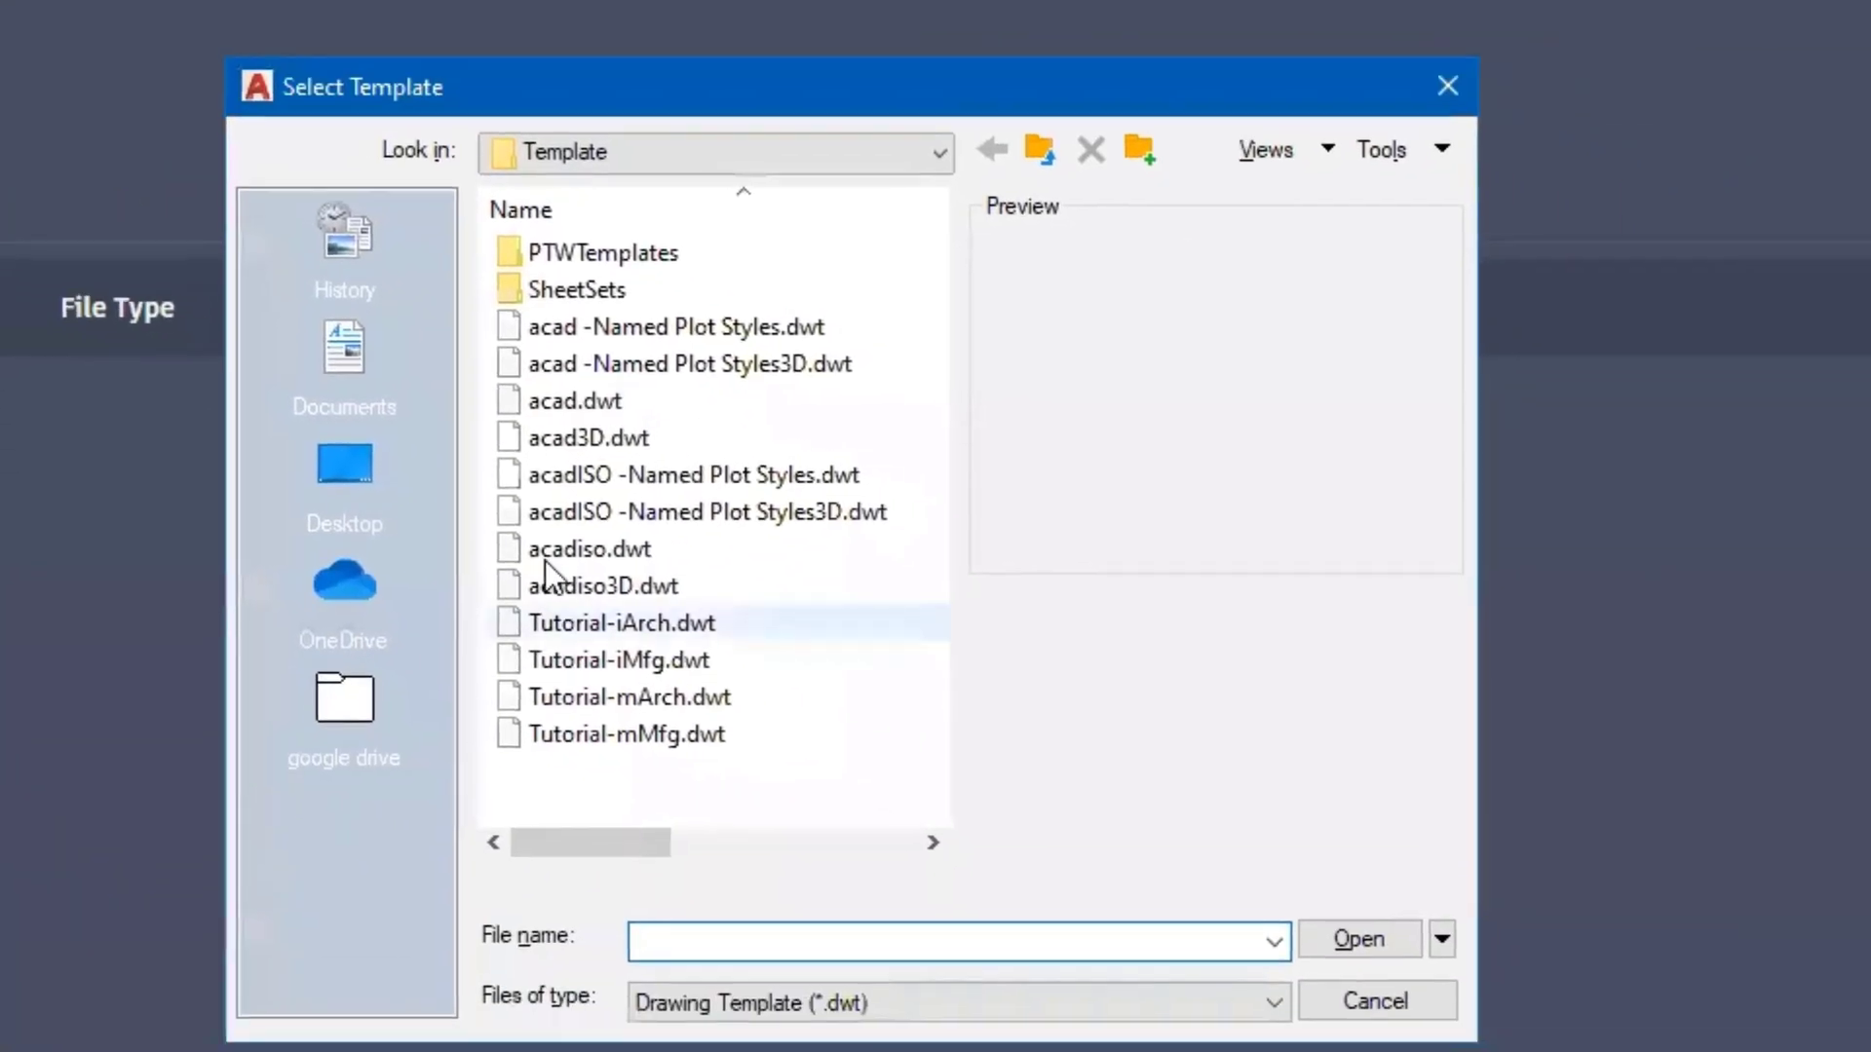
left_click(569, 408)
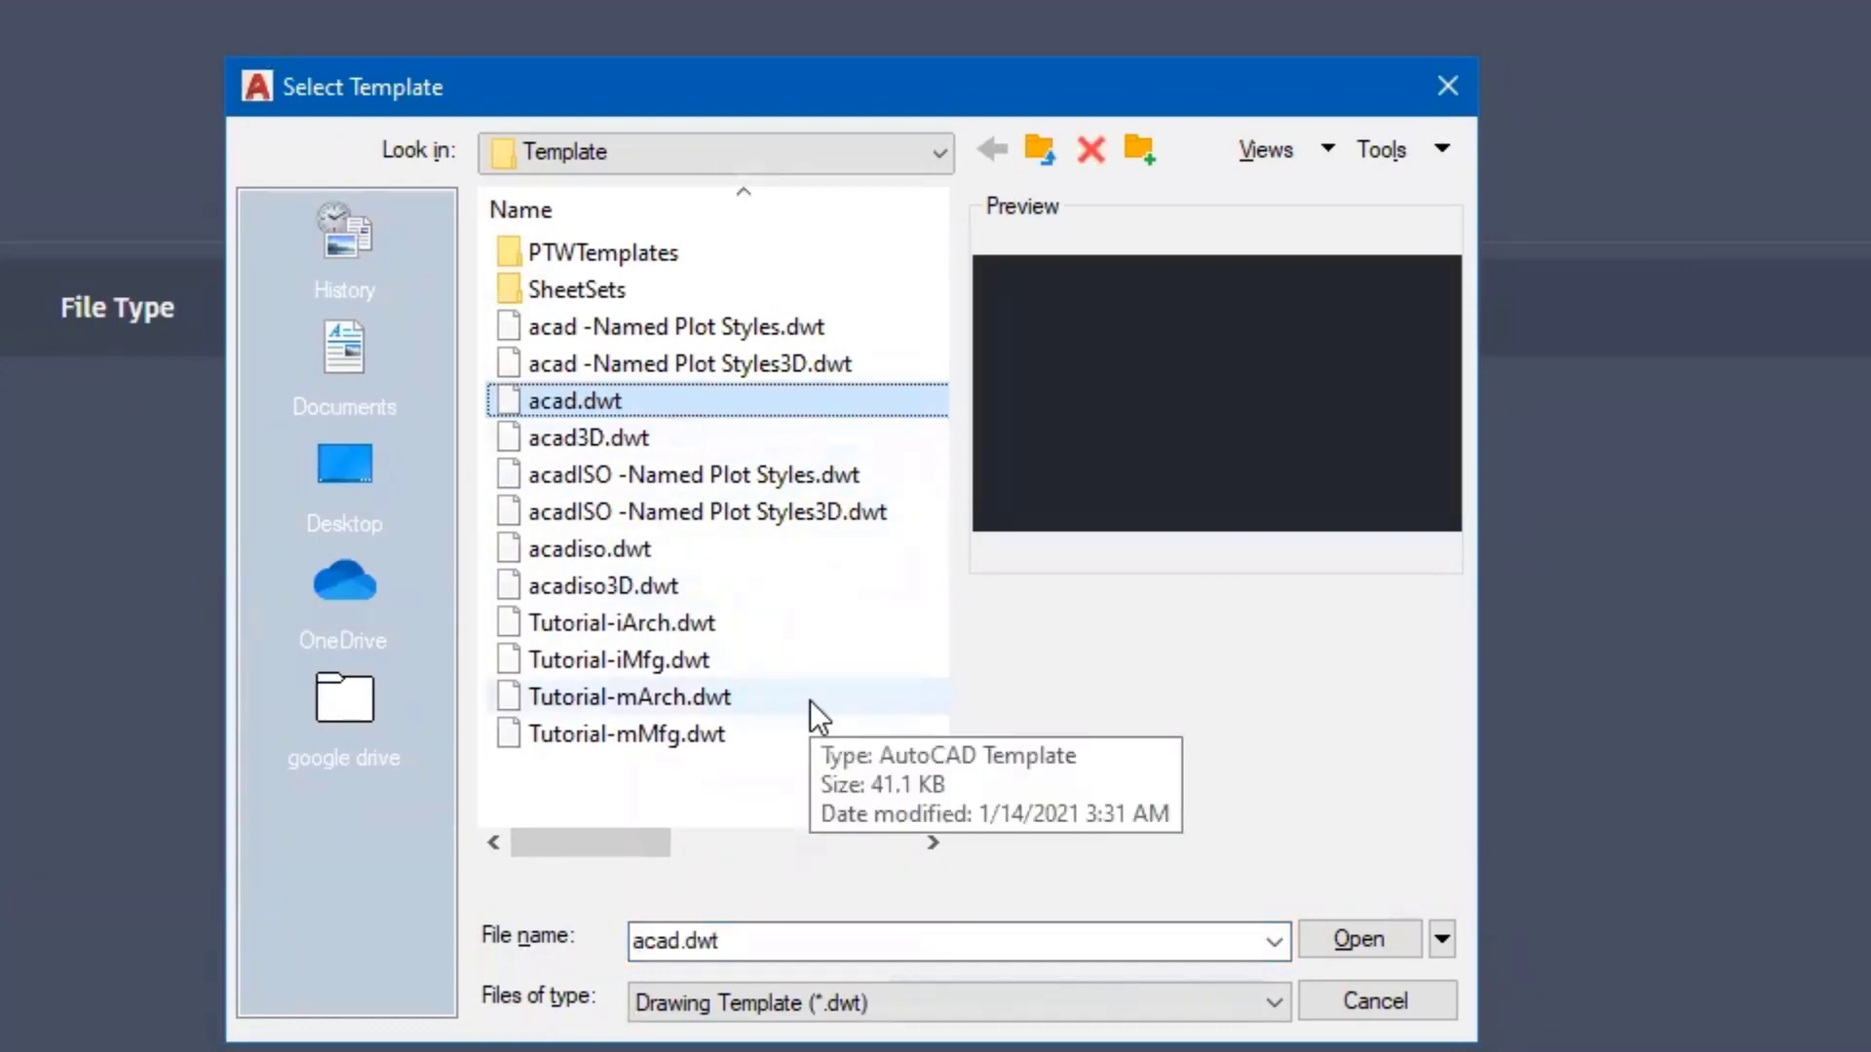
left_click(1371, 941)
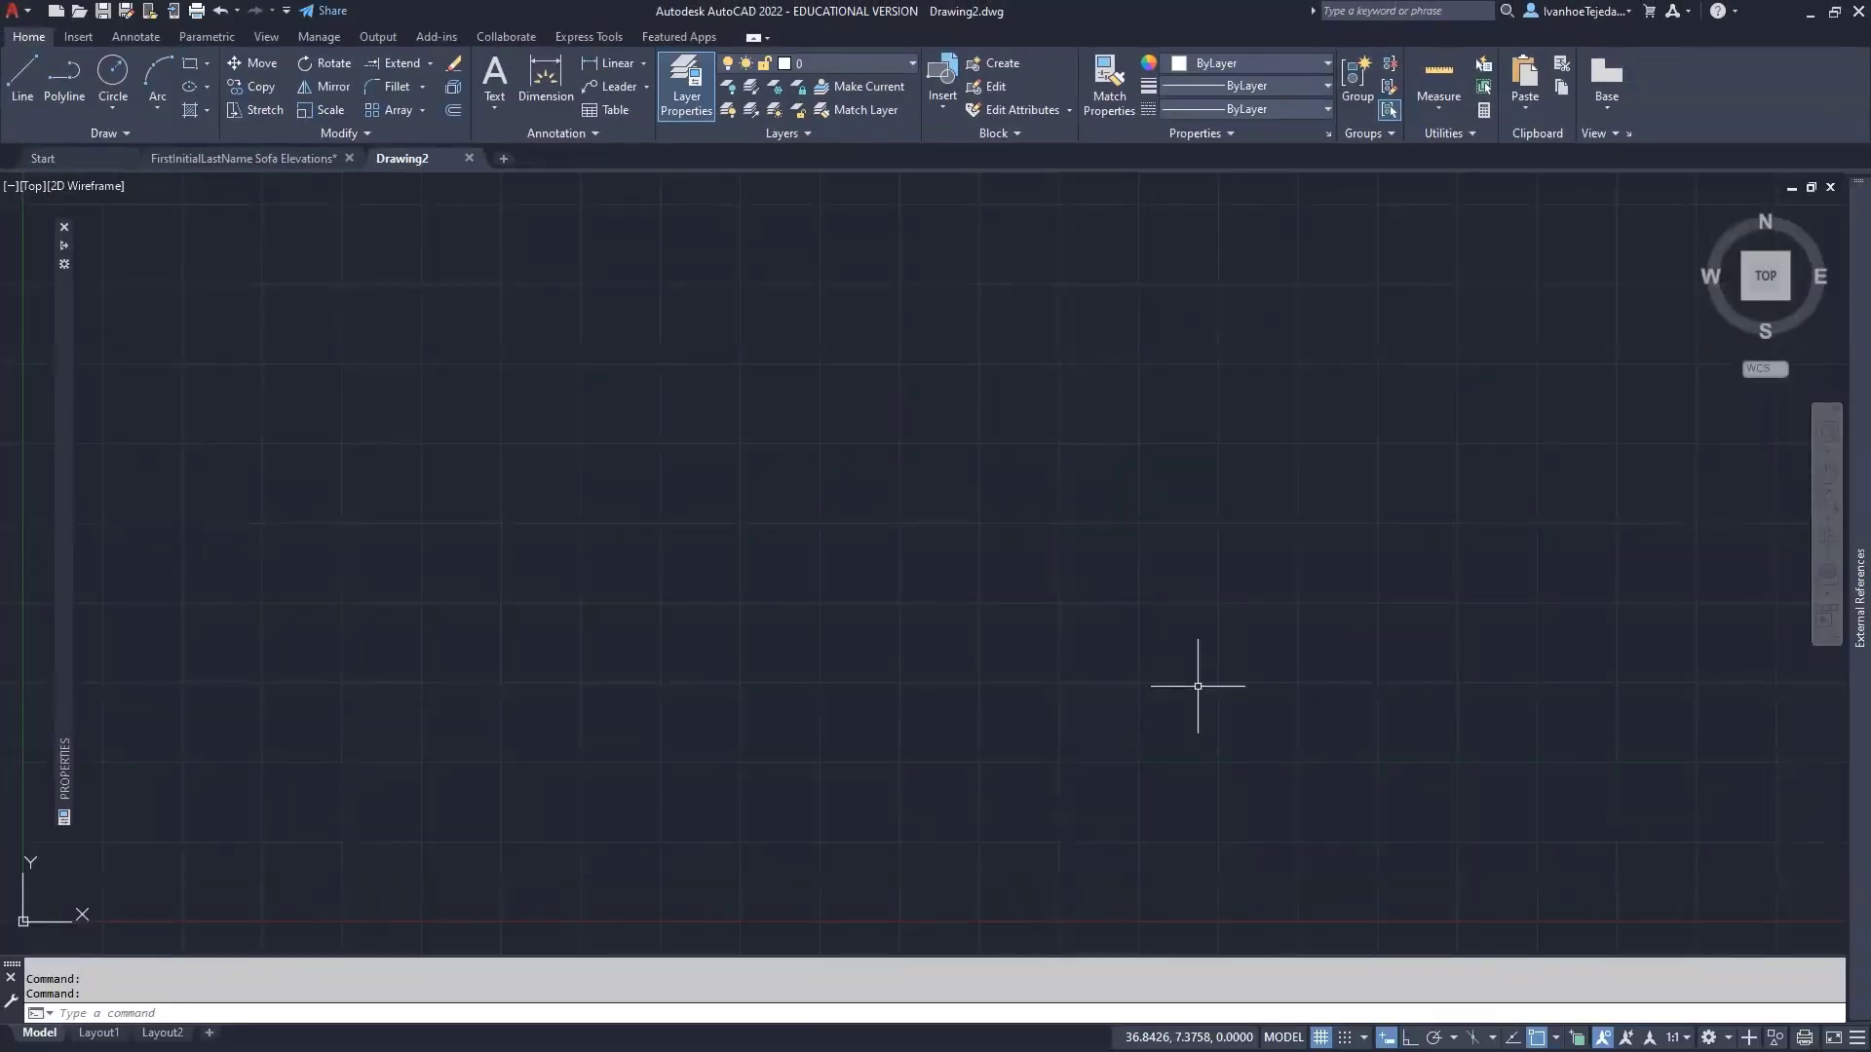
- Set drawing units to Architectural at 0'-0 1/32" precision and angle precision 0.00
type("units")
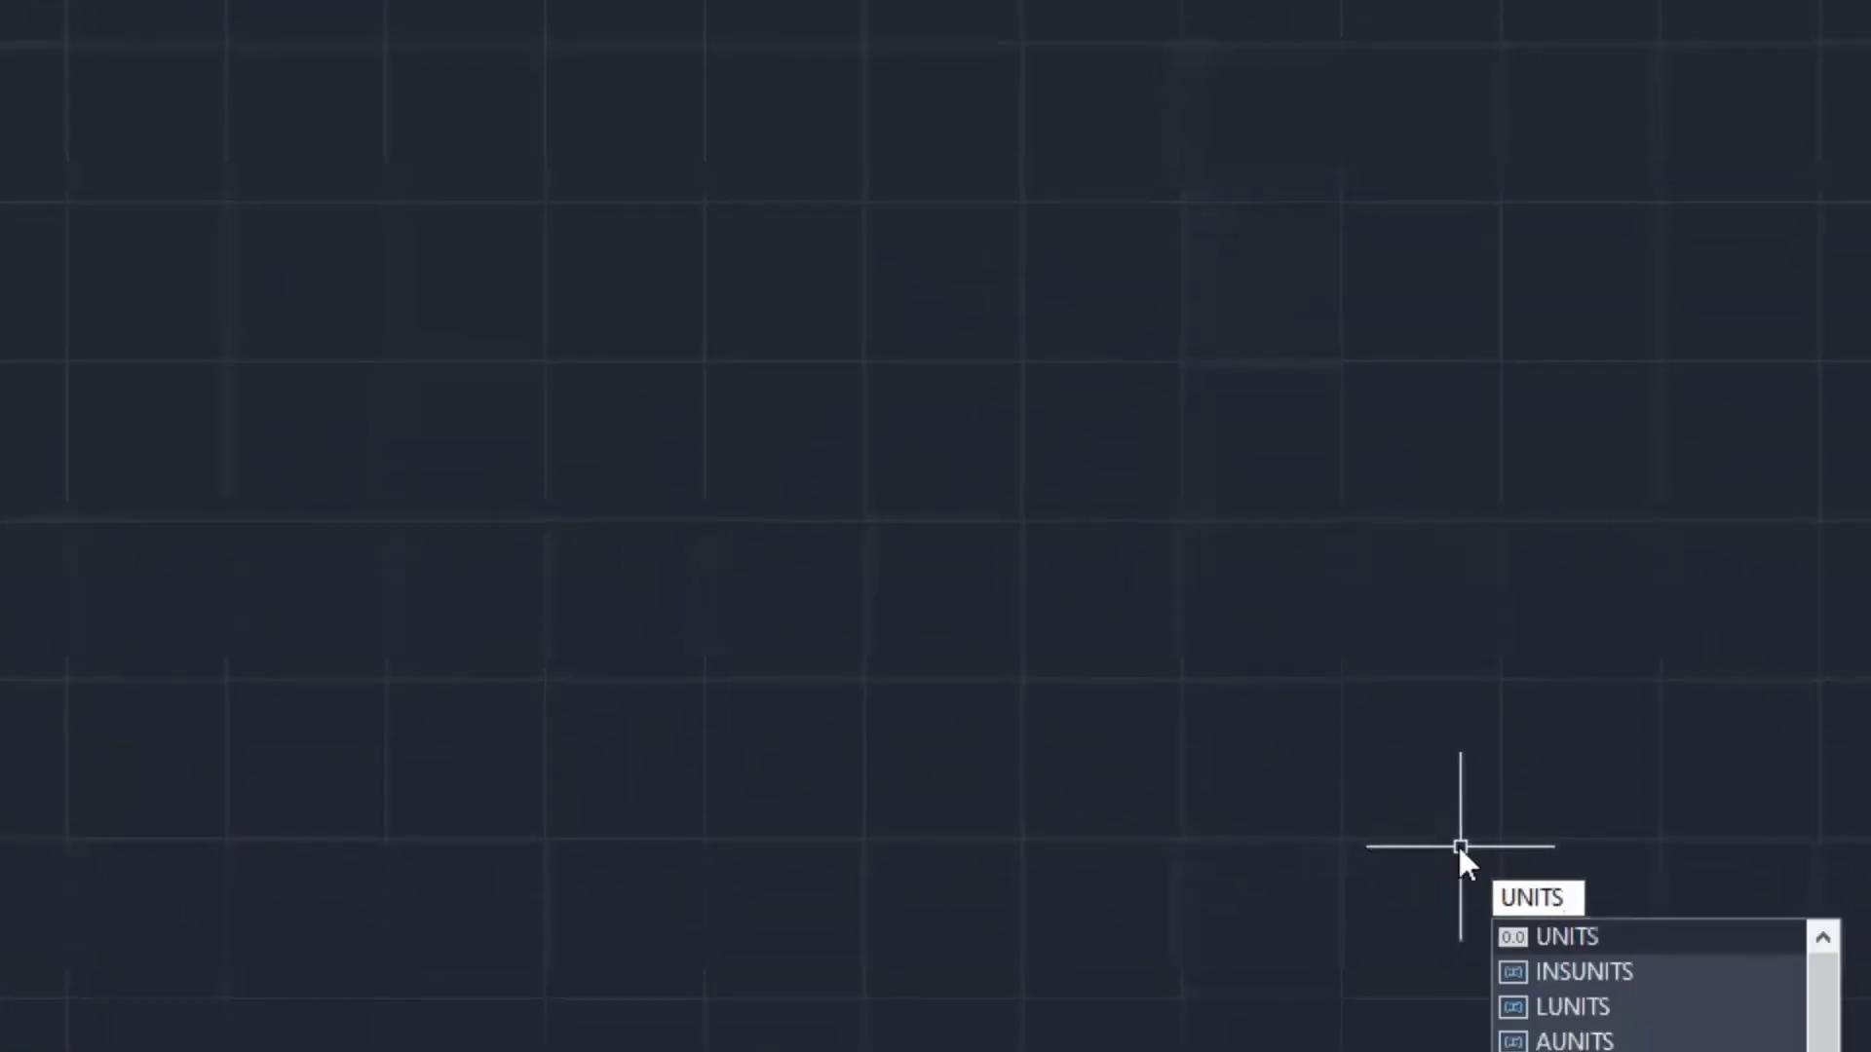
key("Return")
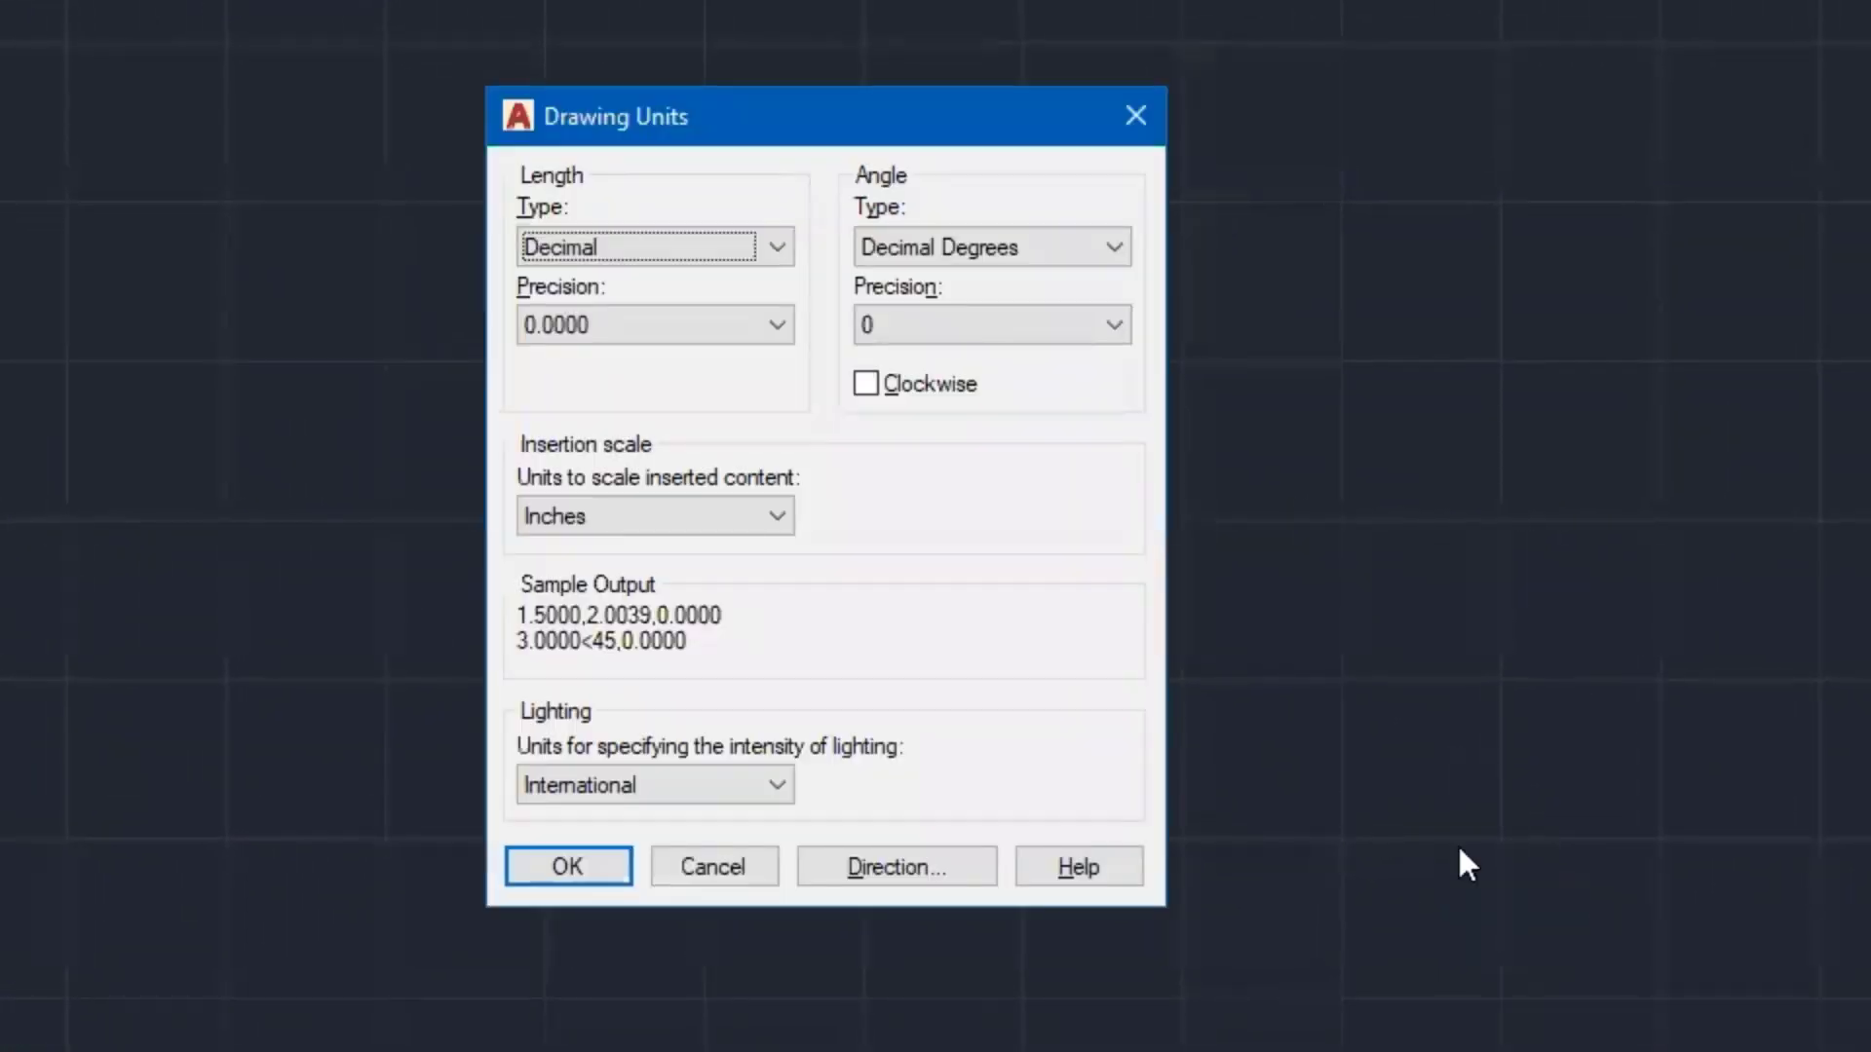
left_click(617, 247)
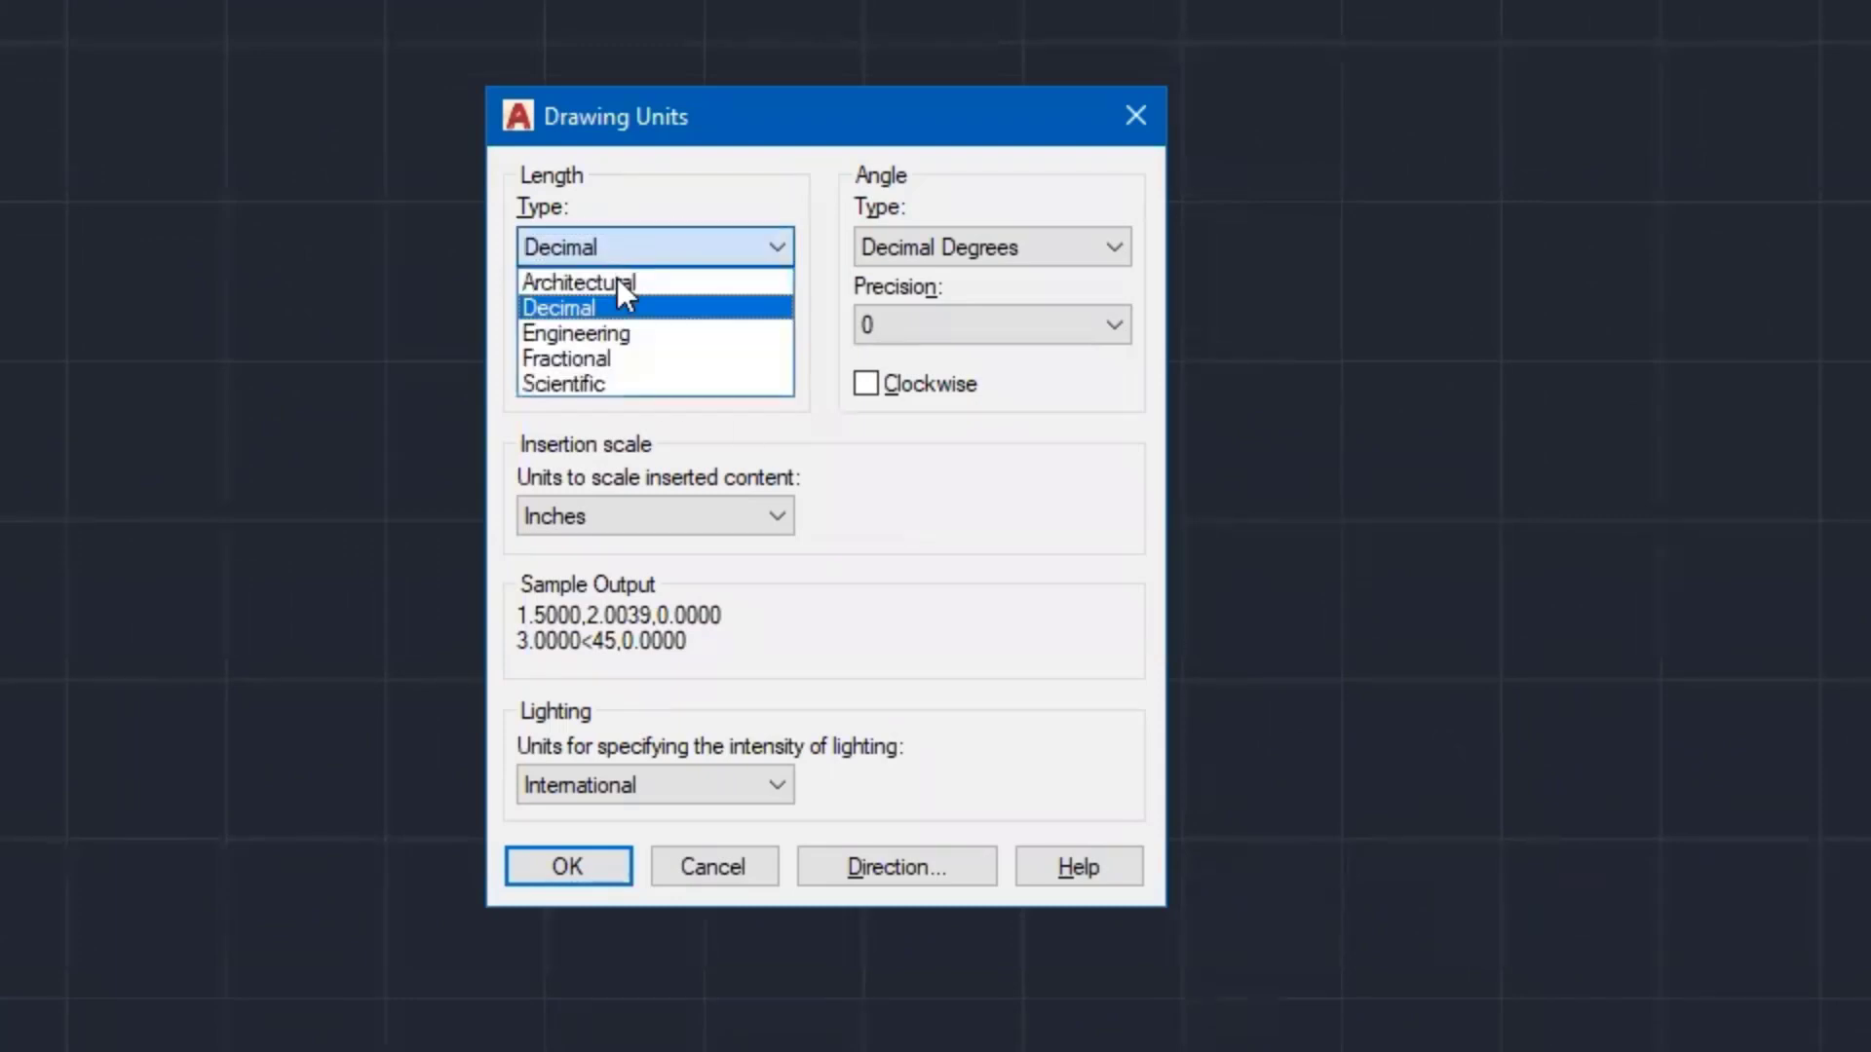
left_click(617, 278)
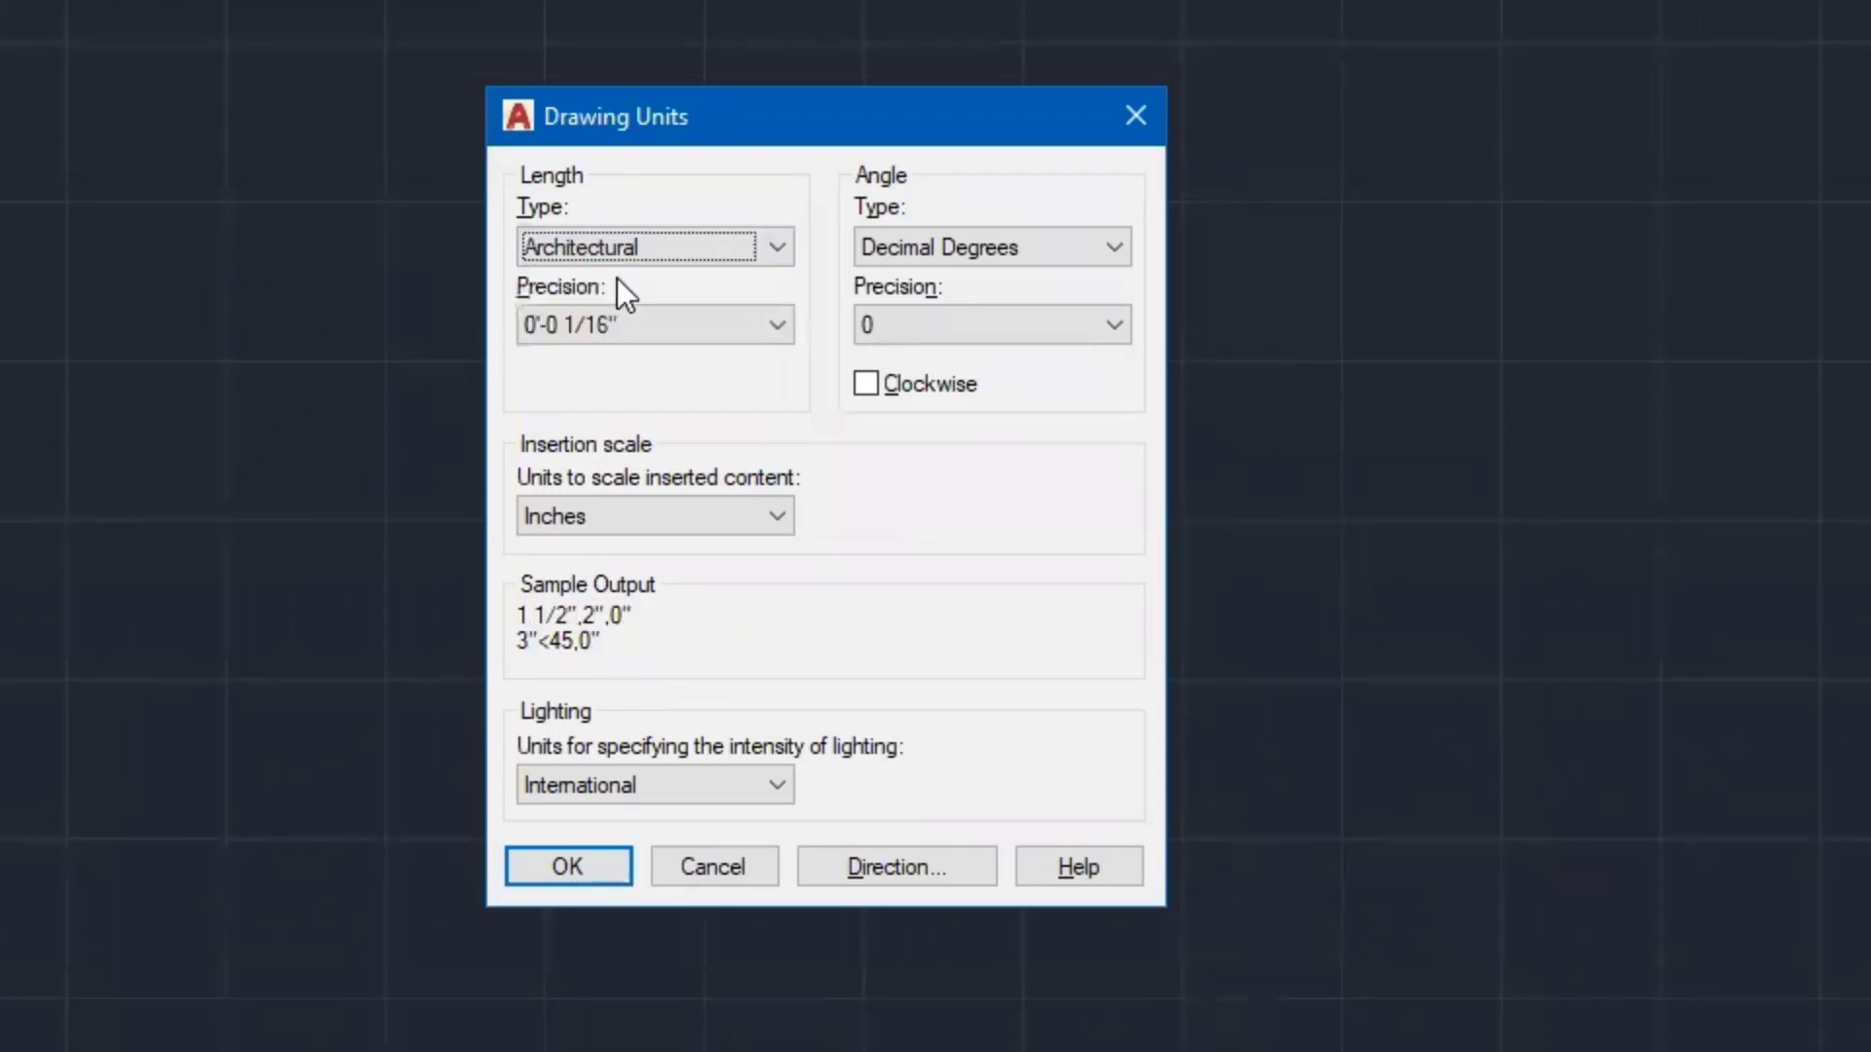
left_click(652, 323)
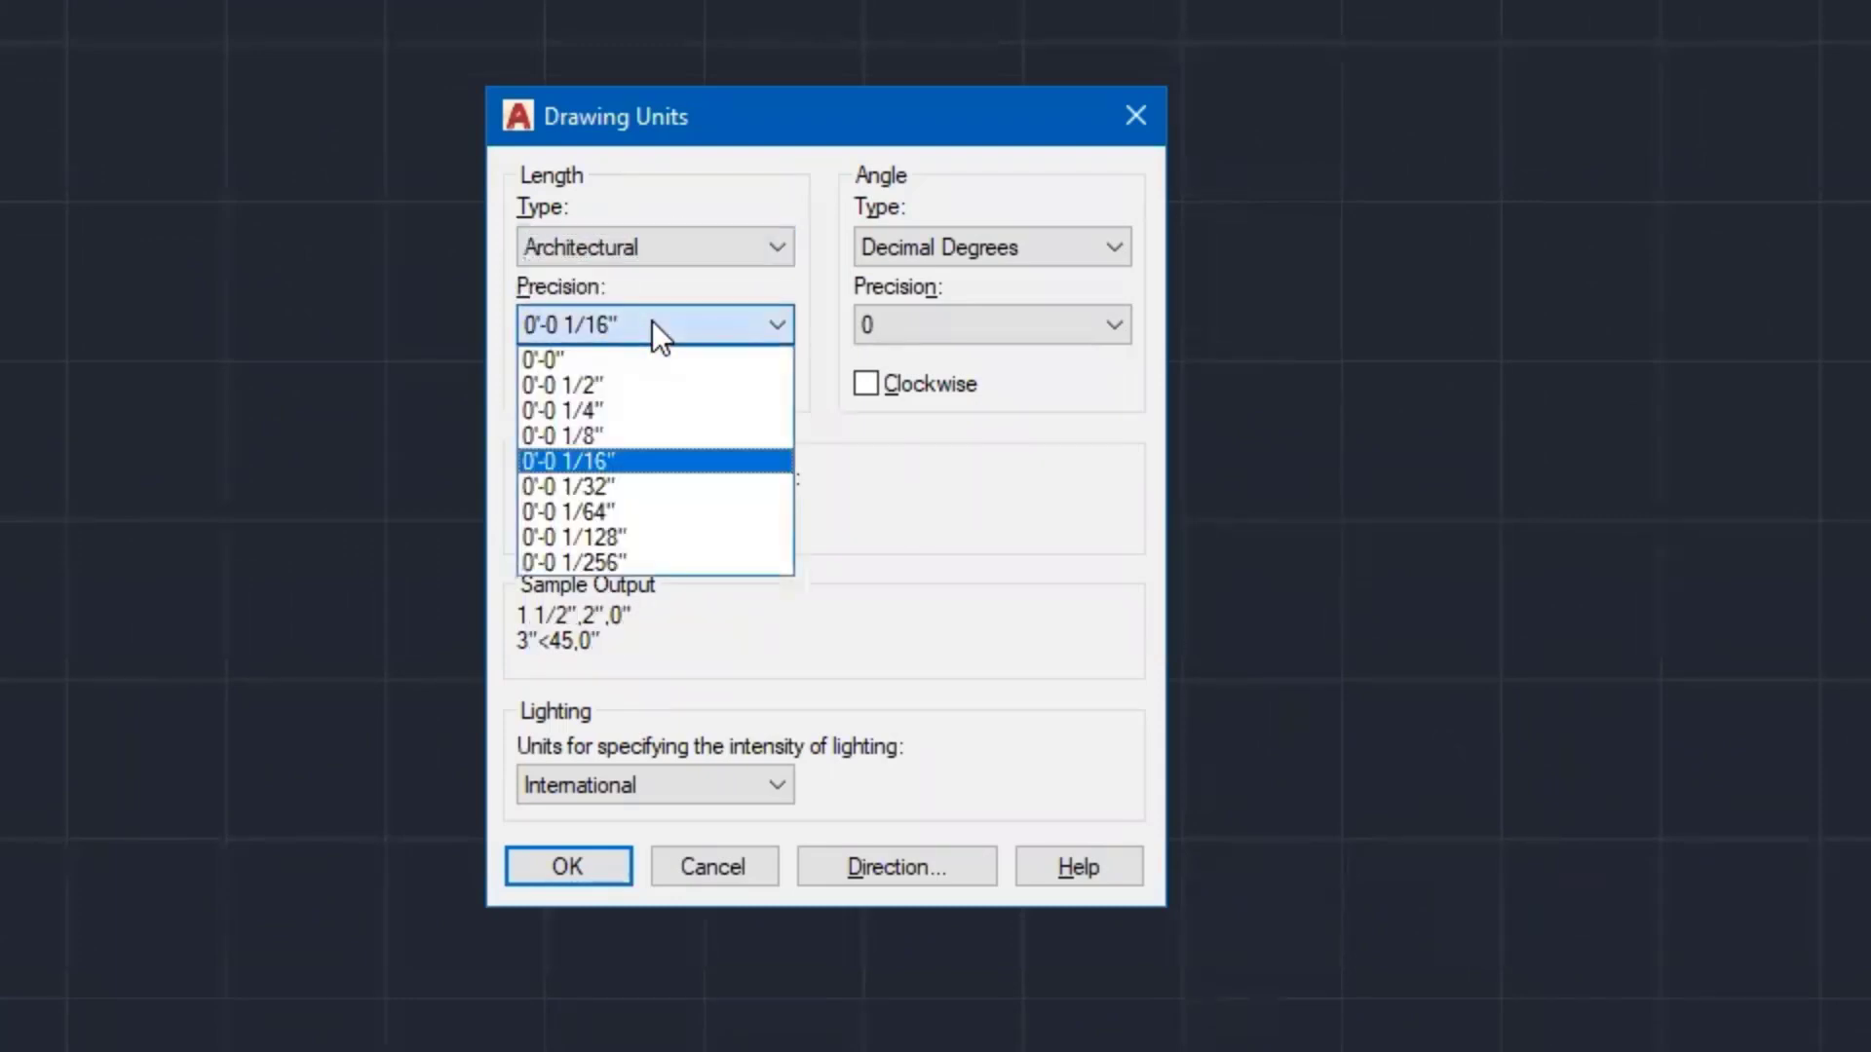
left_click(621, 485)
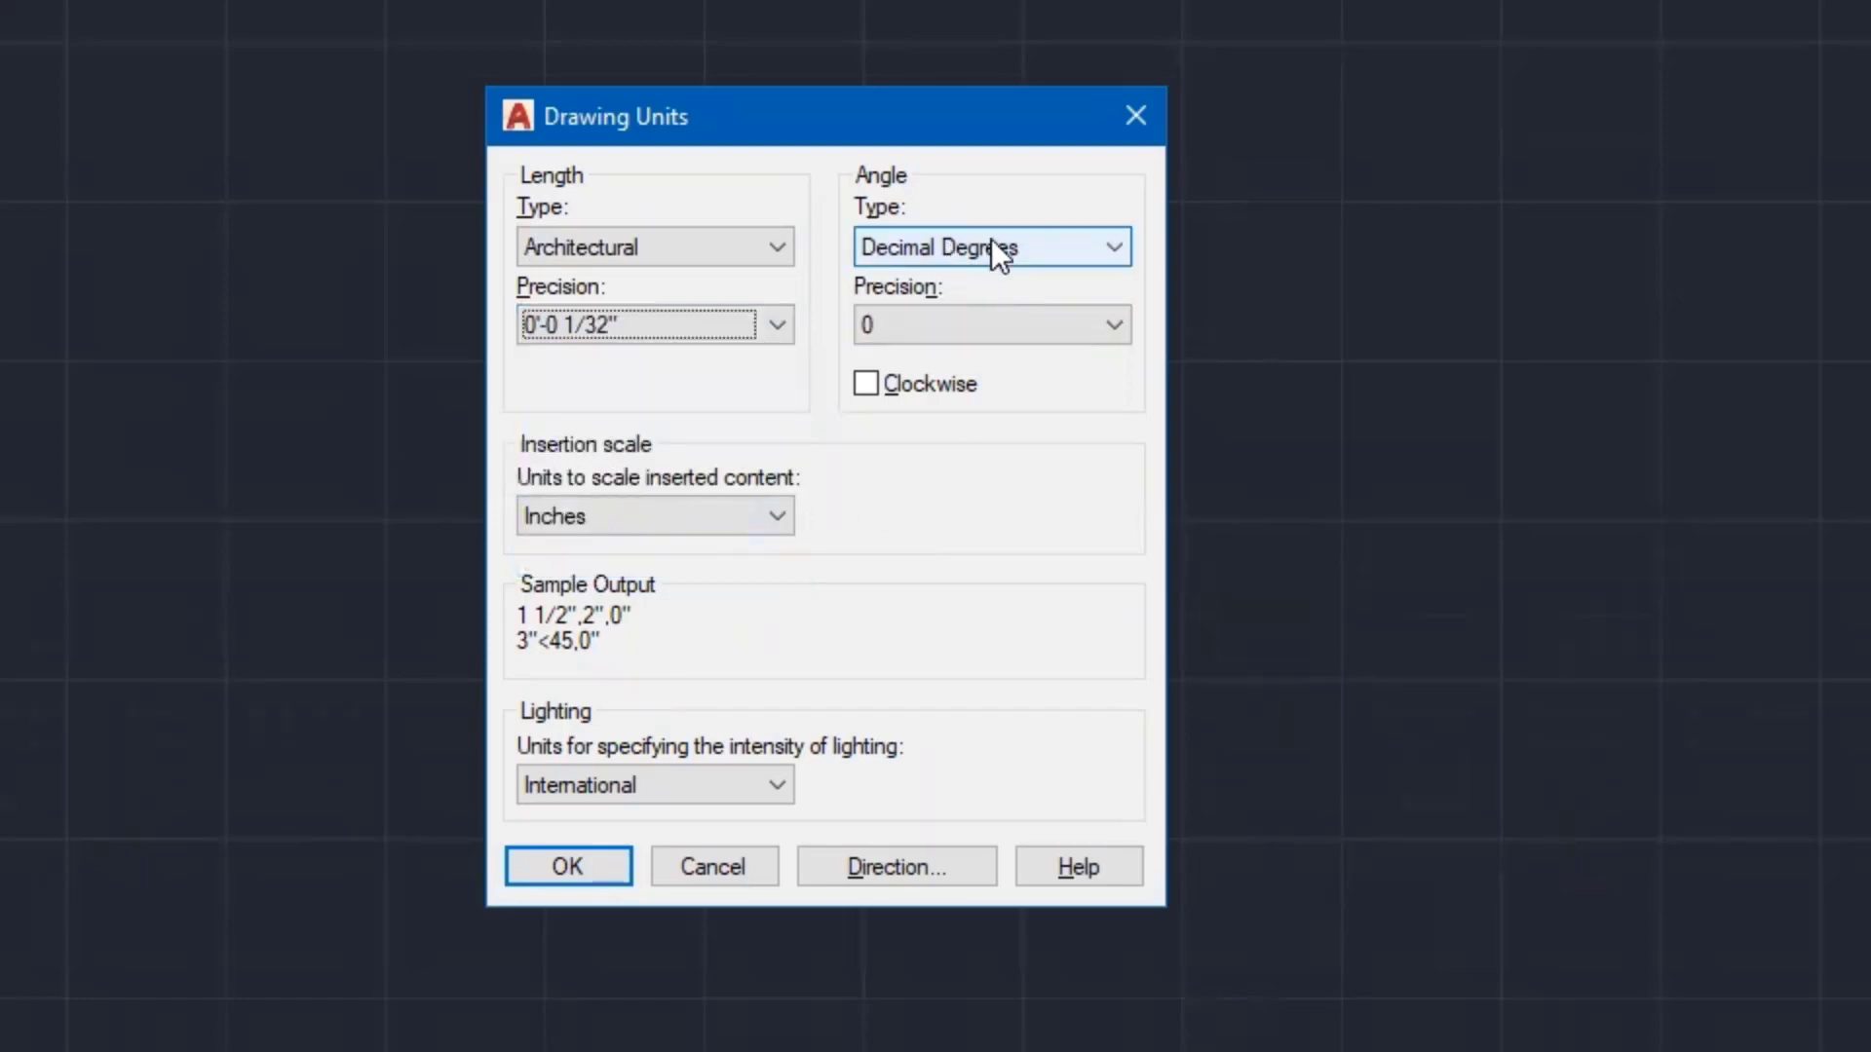
left_click(940, 327)
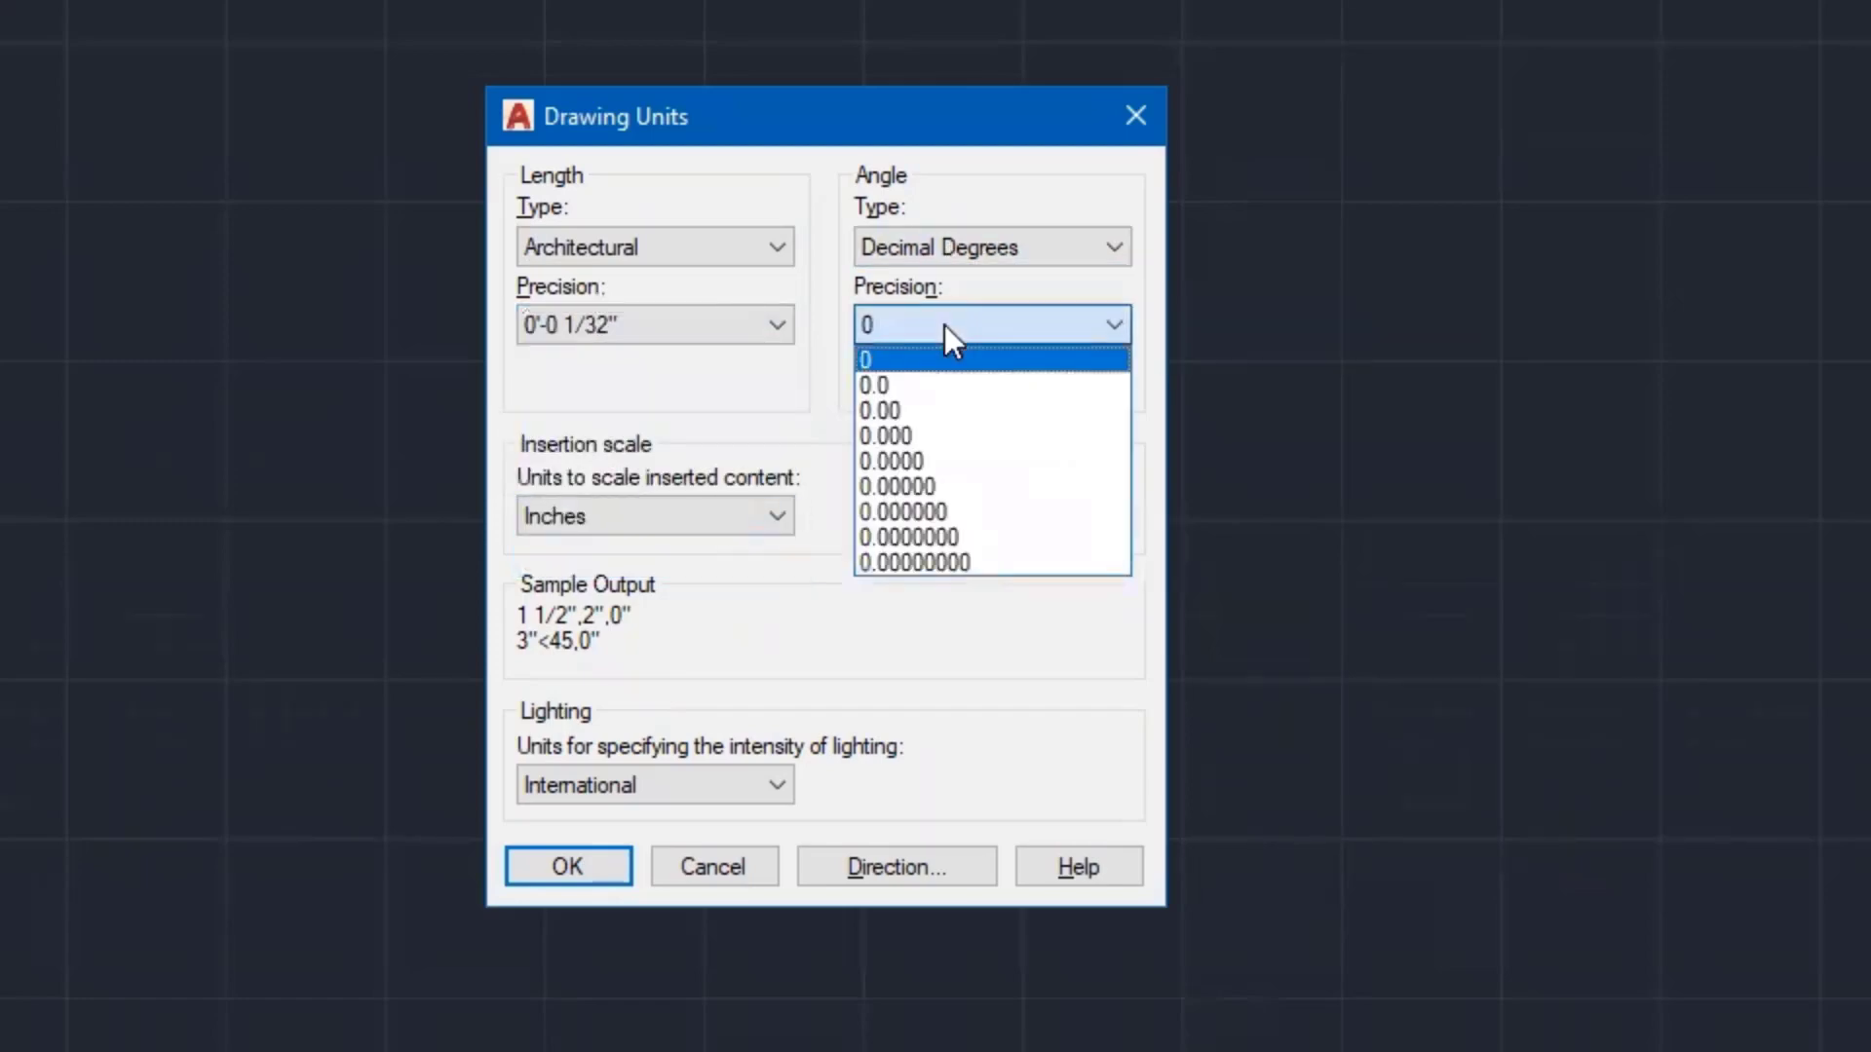
left_click(933, 411)
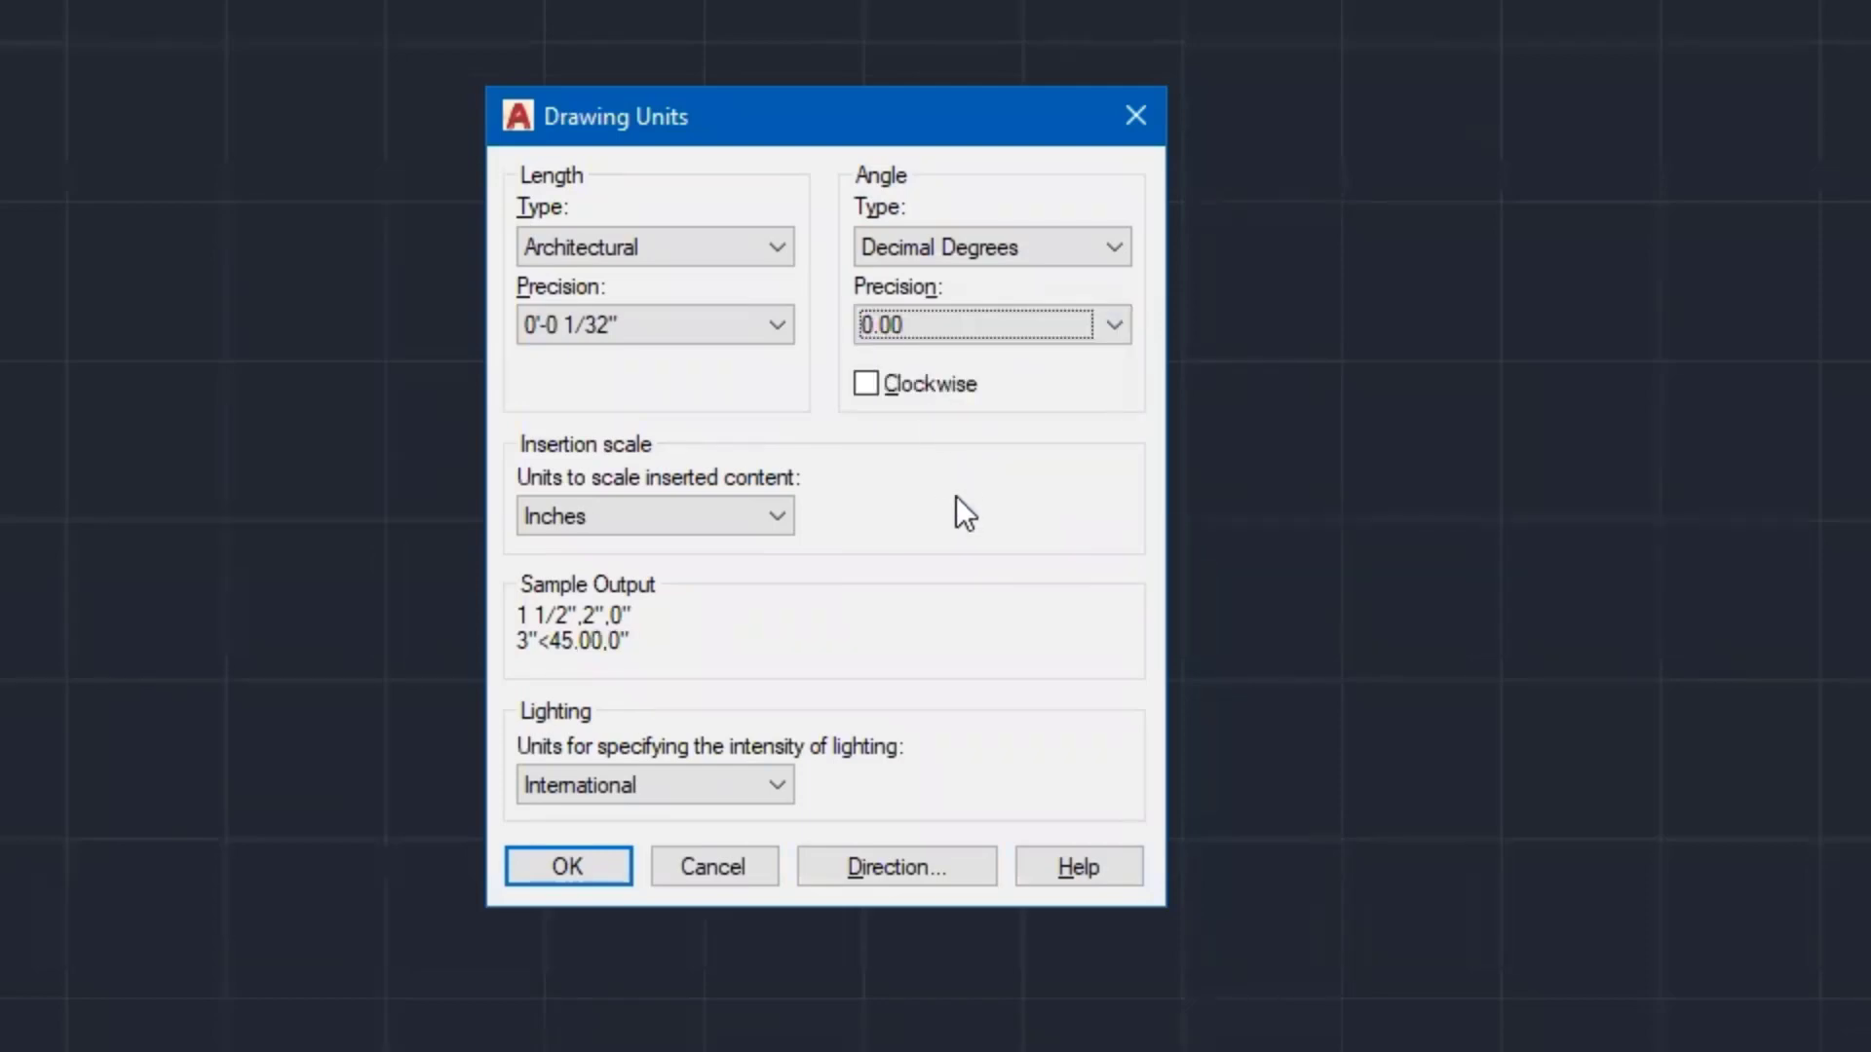
left_click(567, 868)
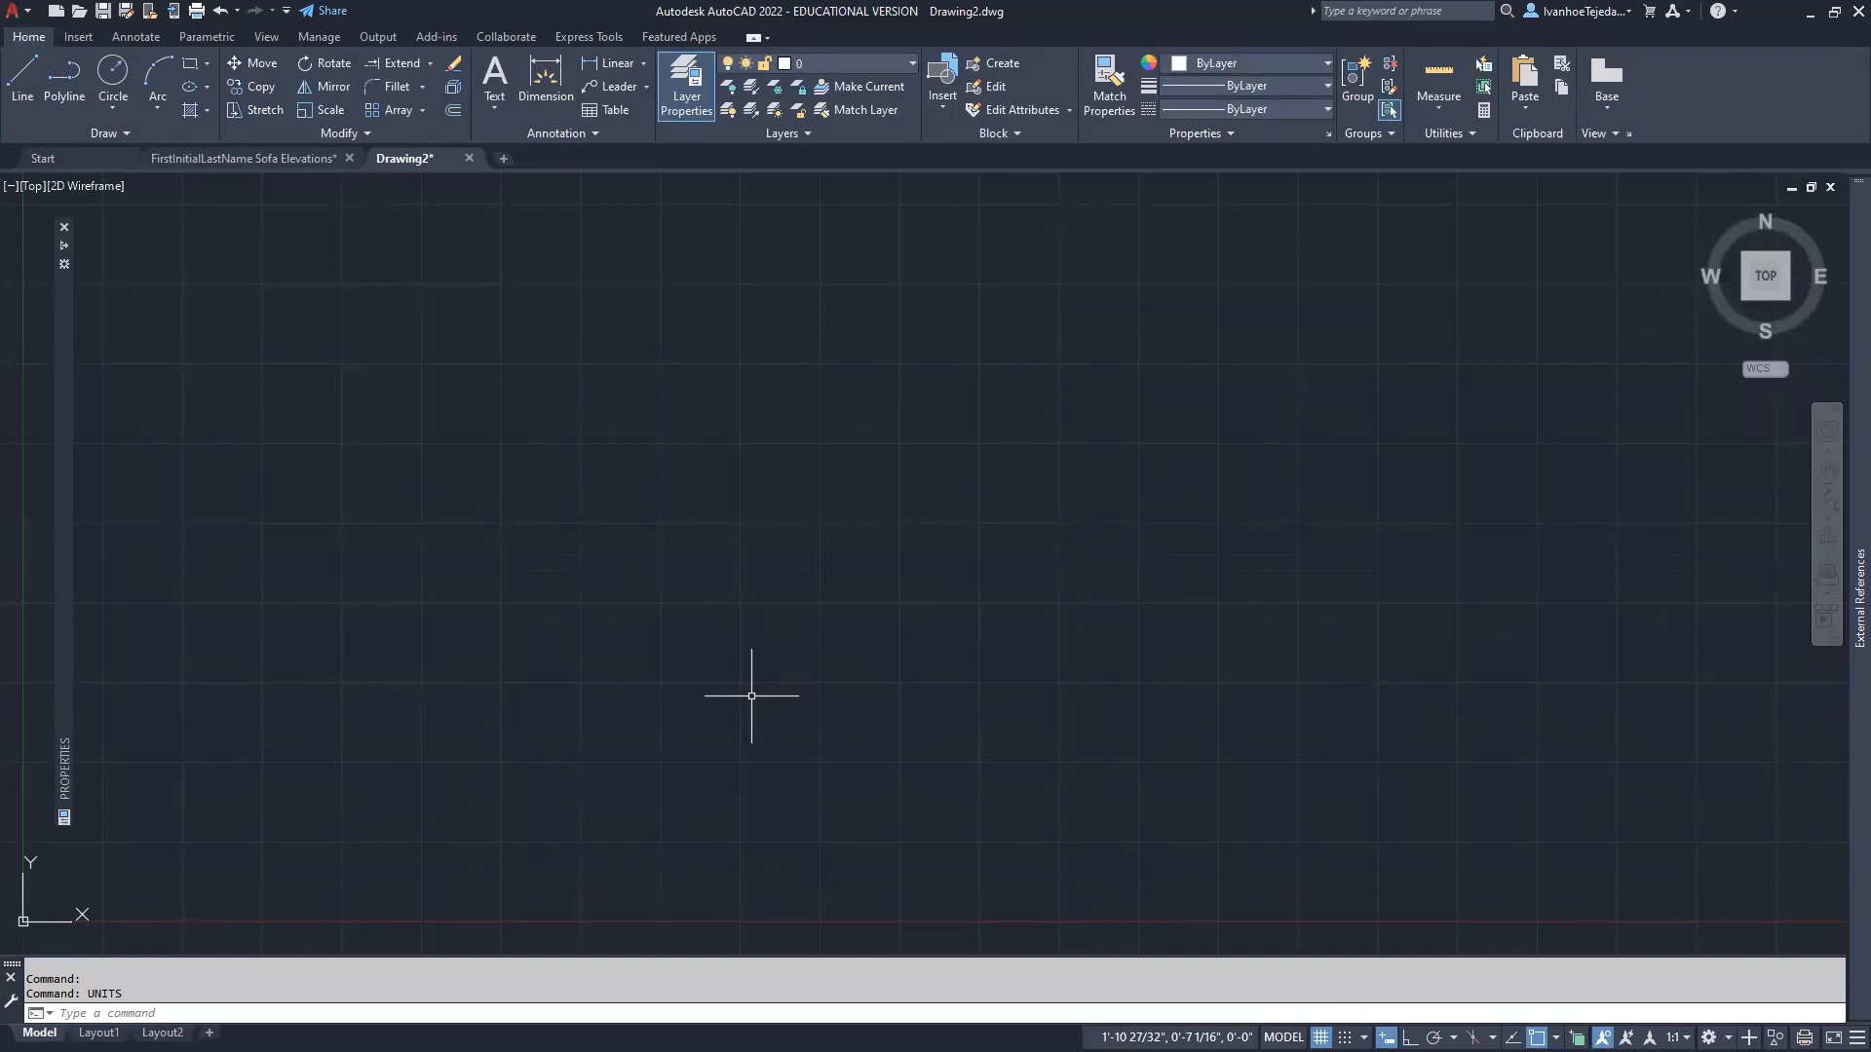
- Save the drawing in Documents > HWC > Arch 170, named with your name plus 'Sofa Elevations'
type("SAVEAS")
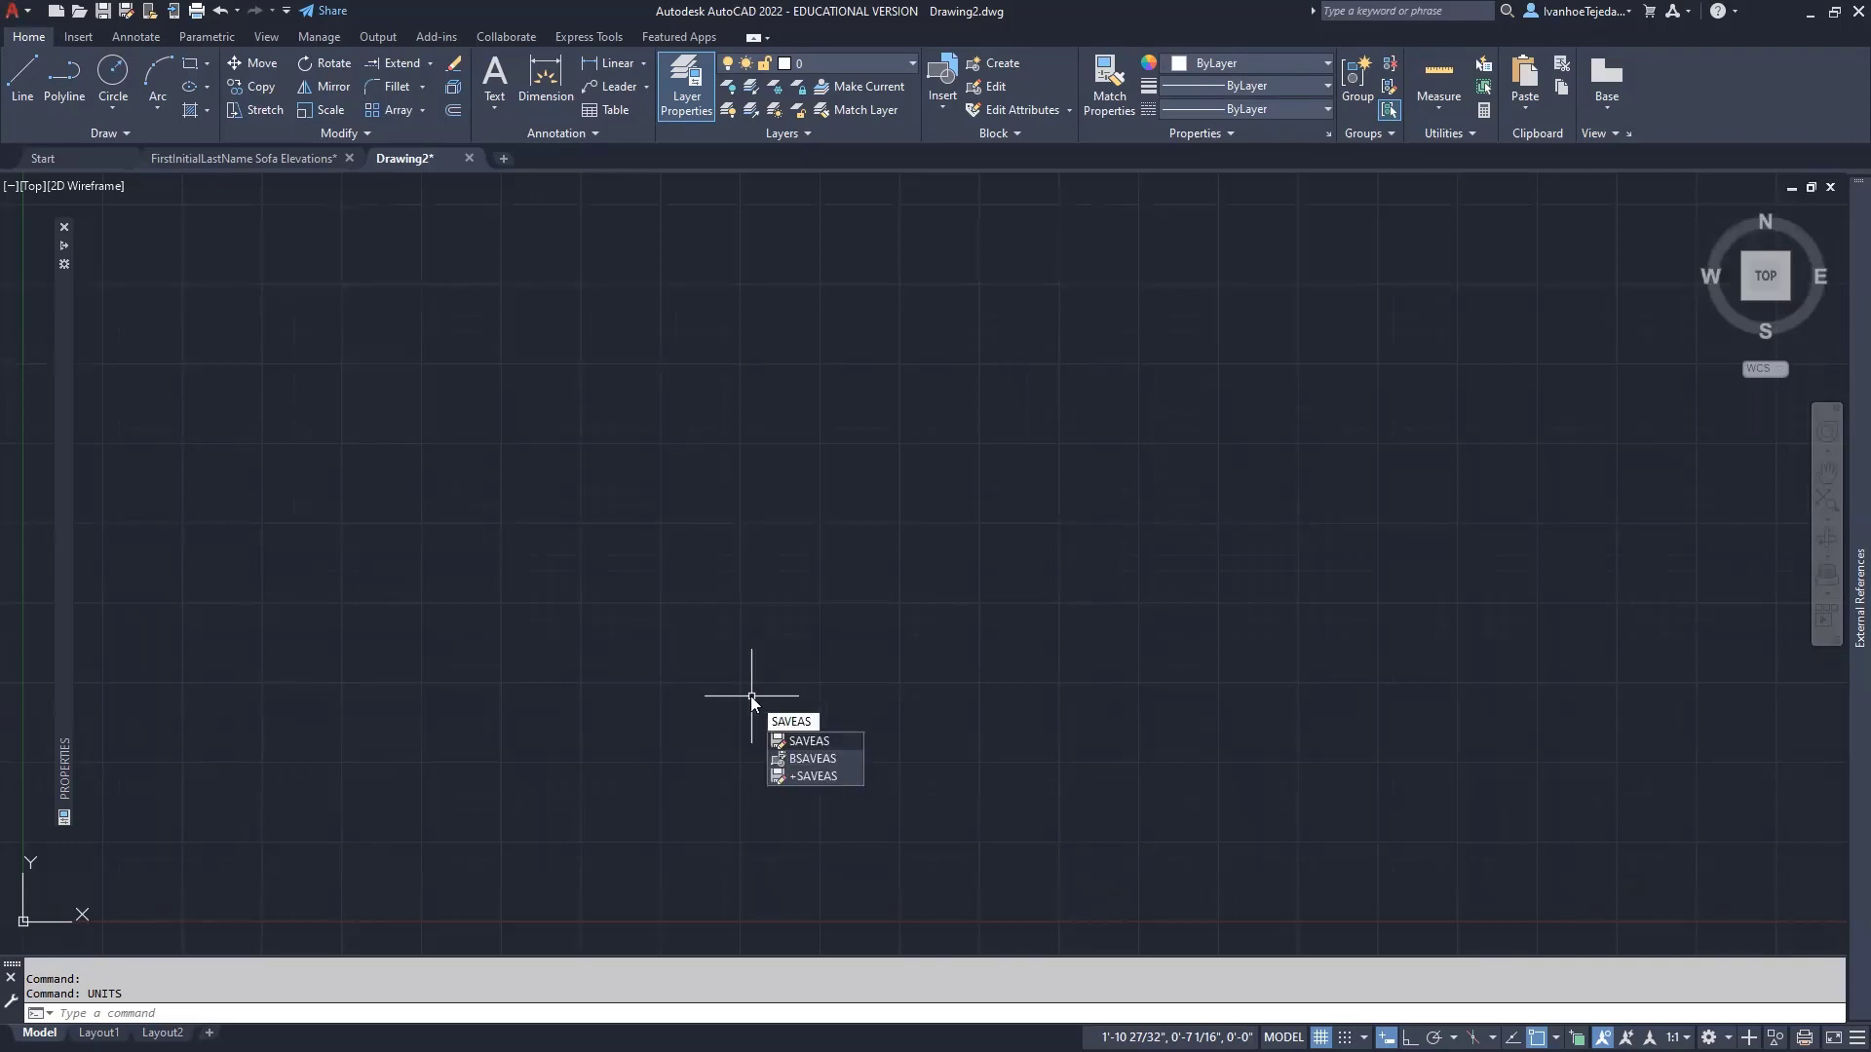
key("Escape")
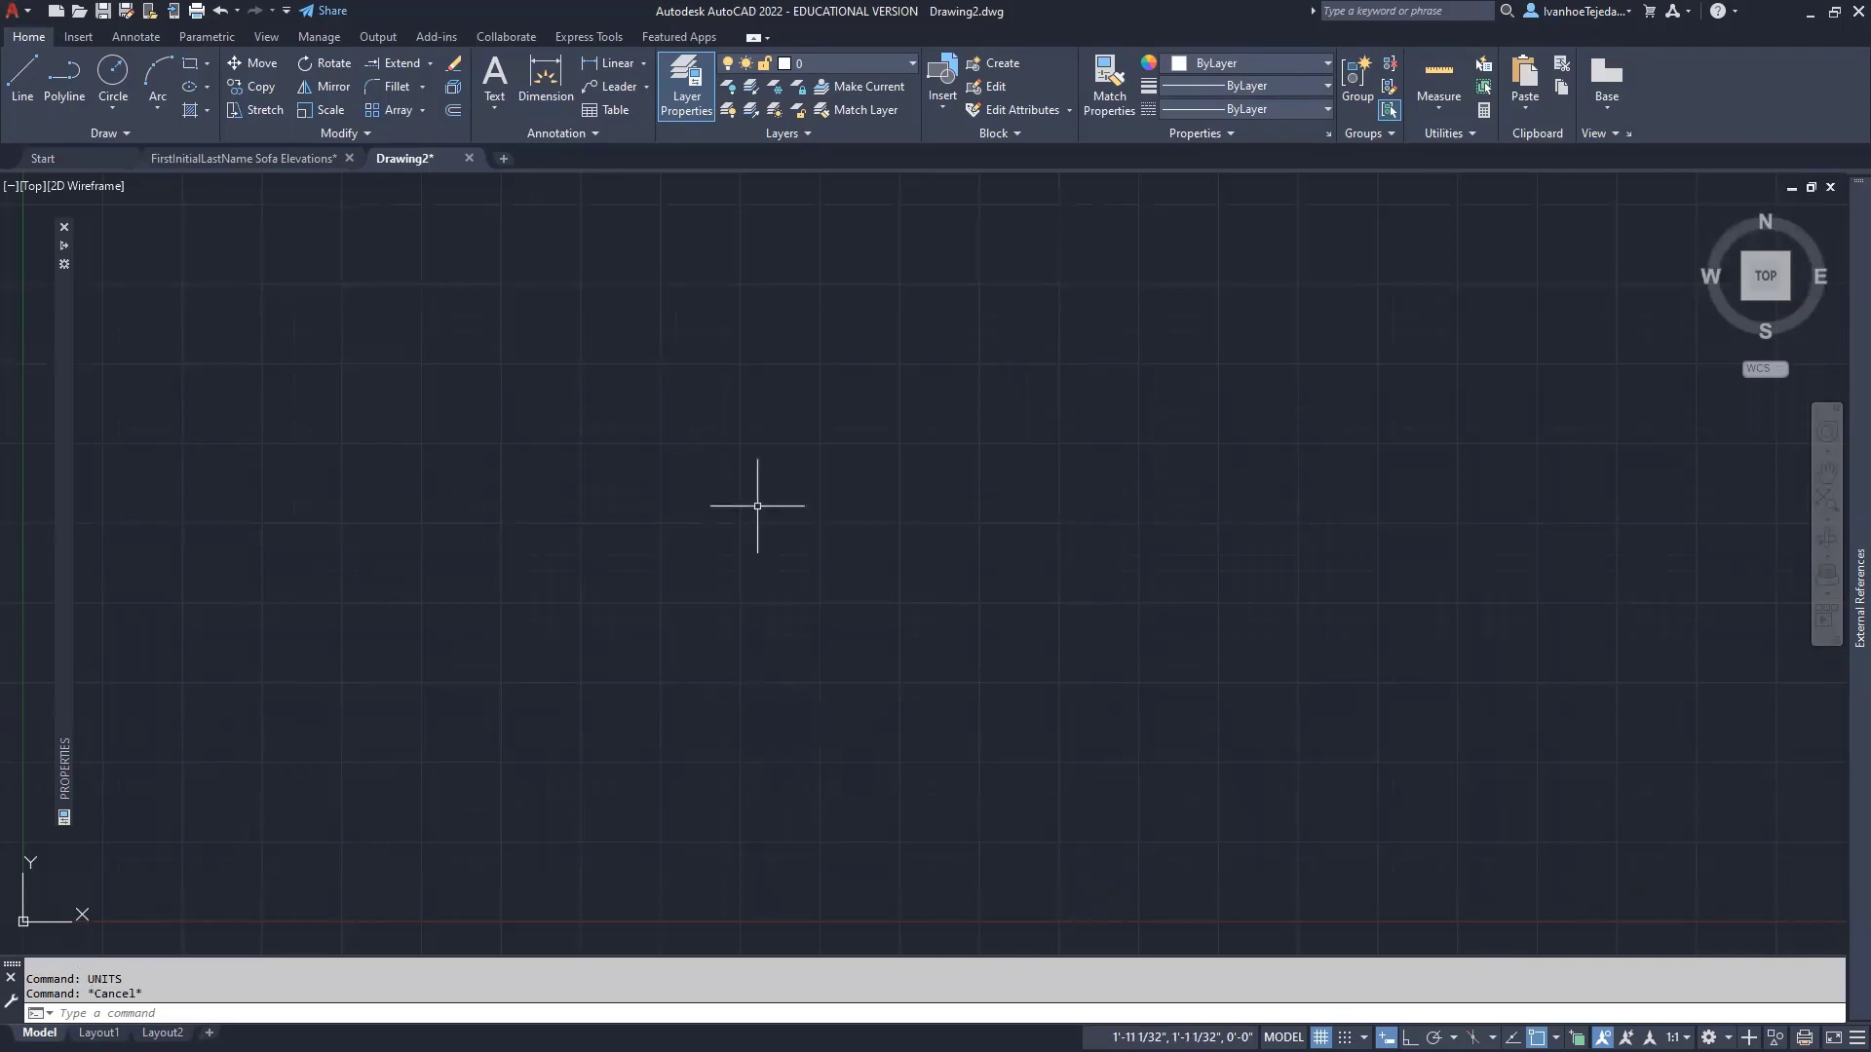
left_click(24, 15)
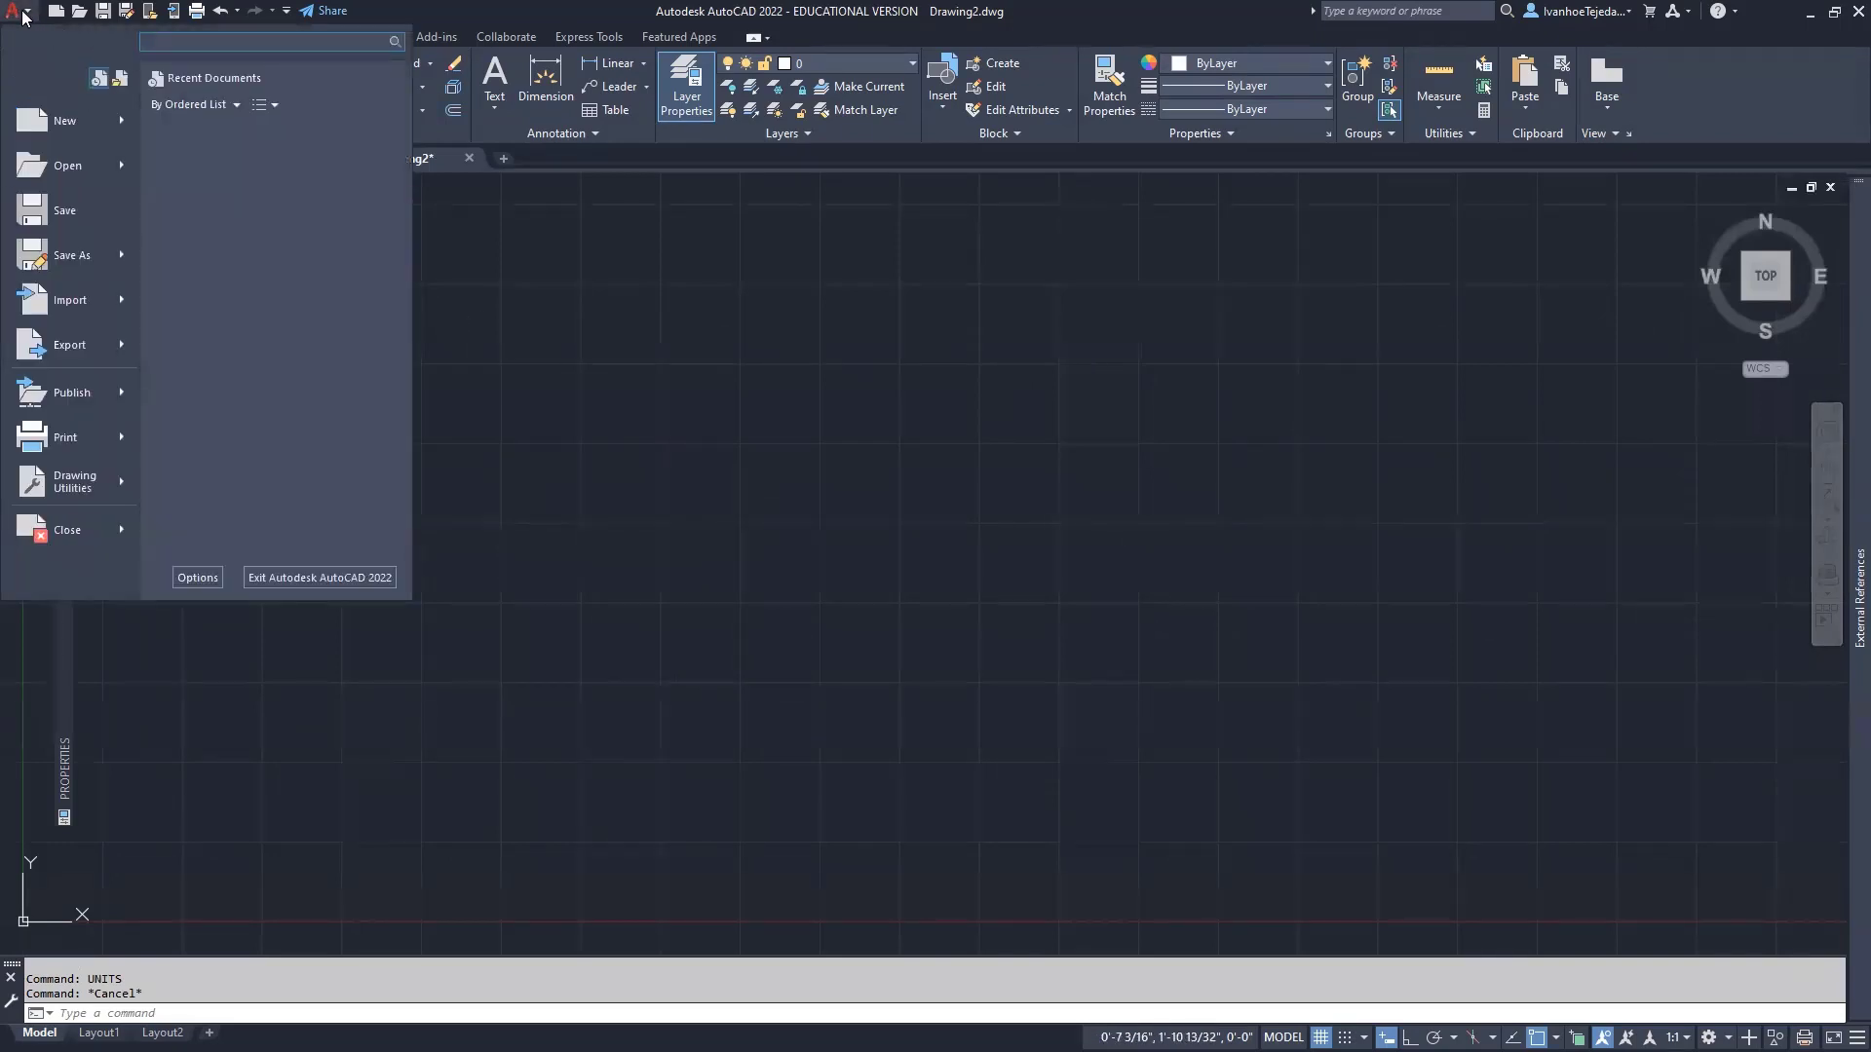
mouse_move(64, 265)
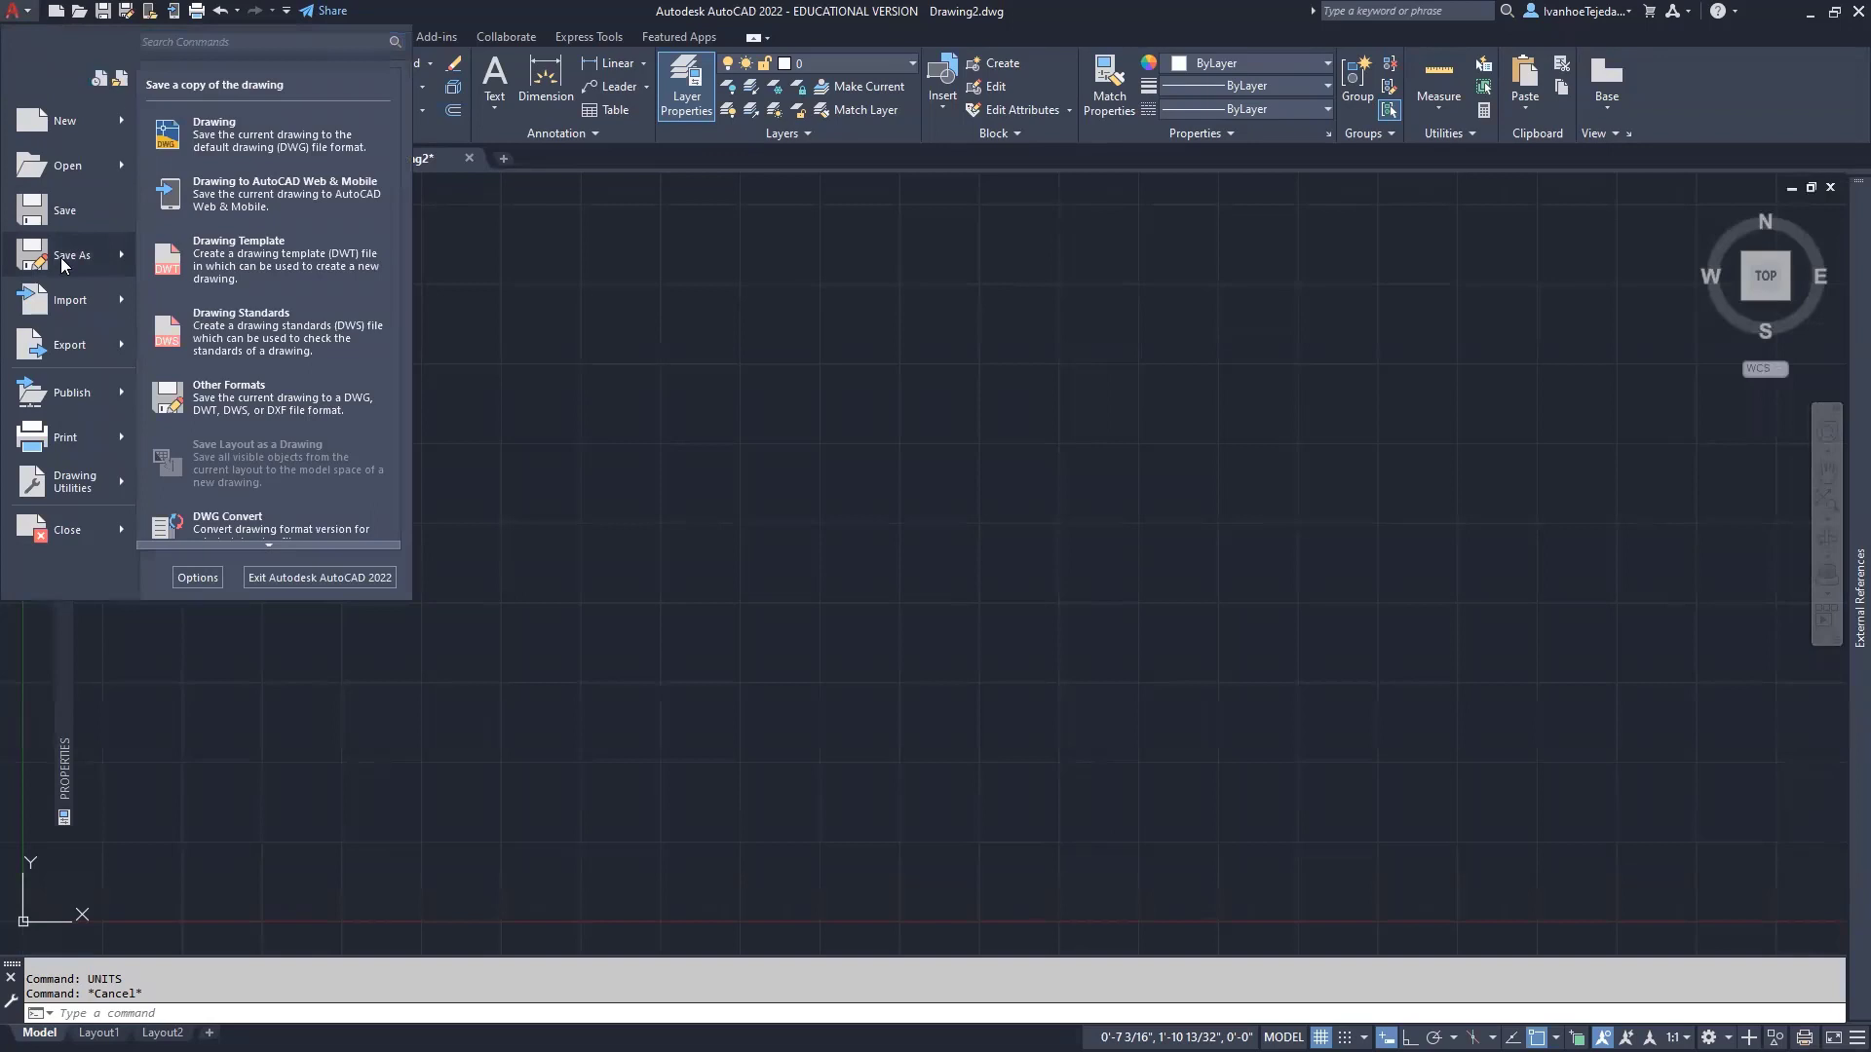
left_click(214, 126)
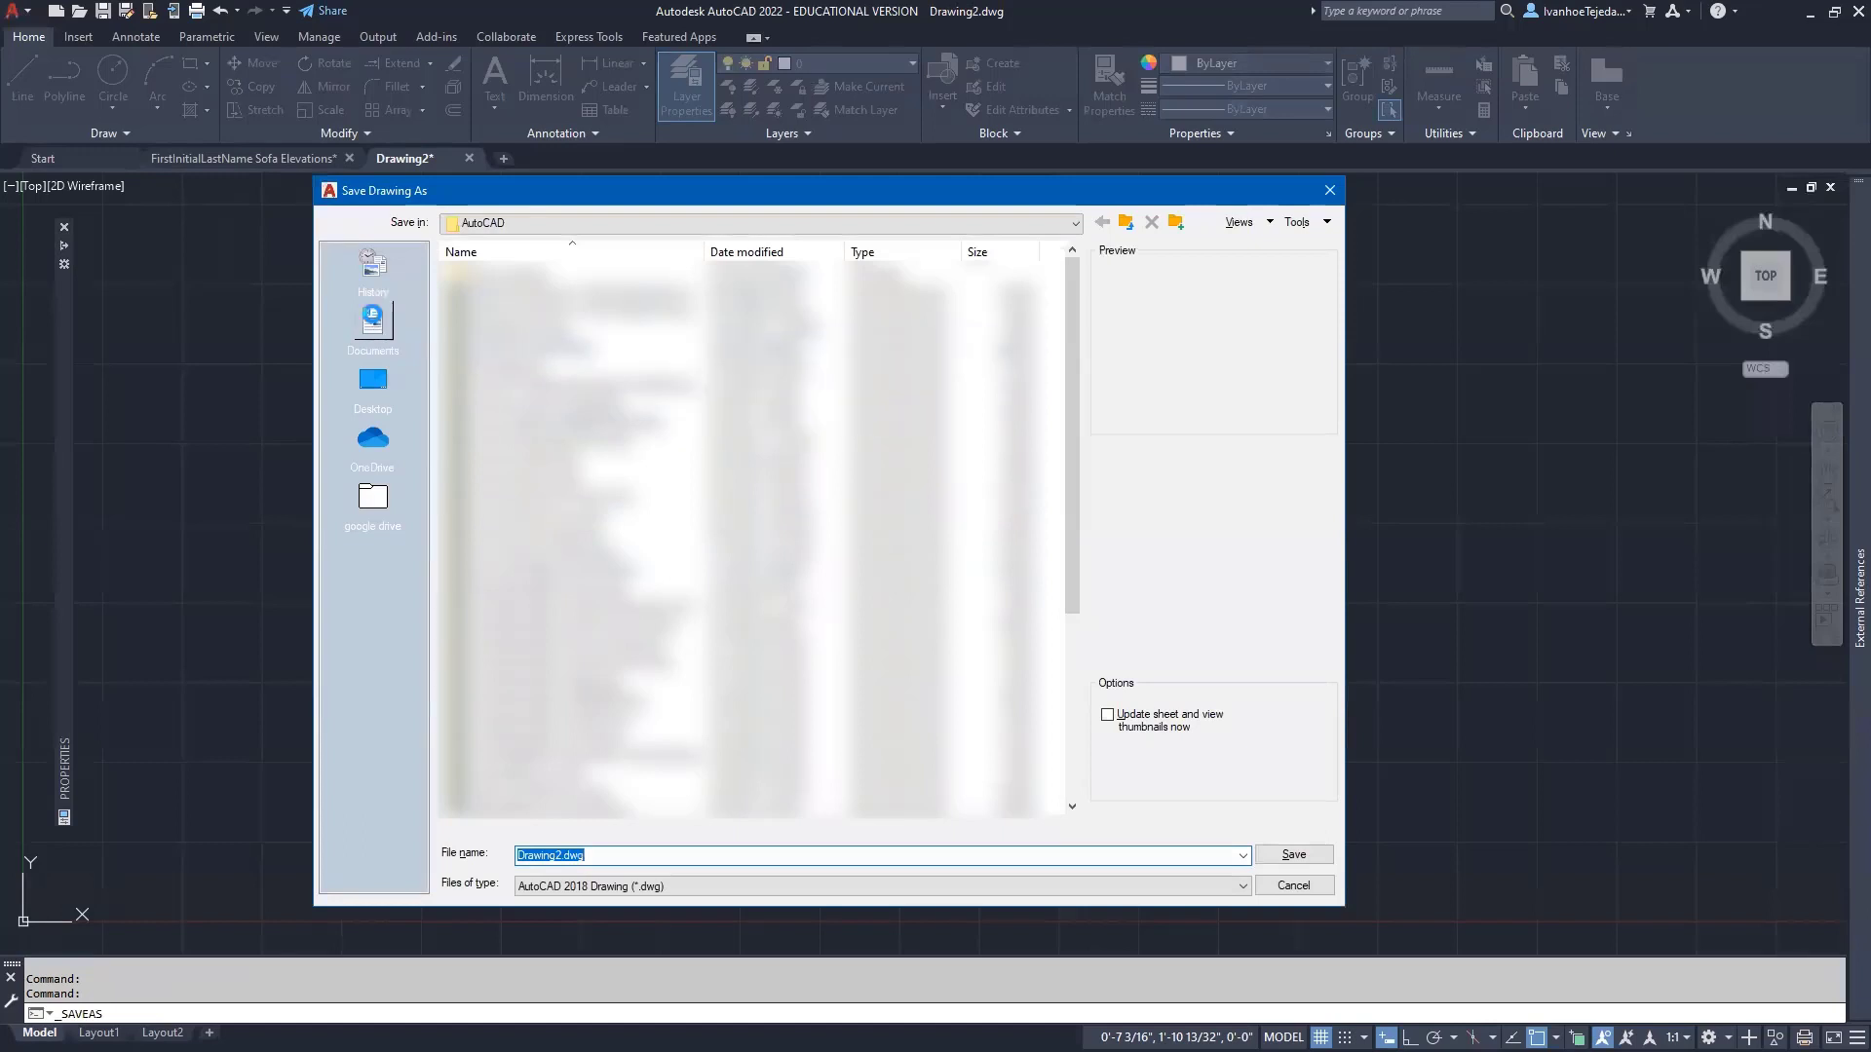
left_click(375, 322)
double_click(546, 385)
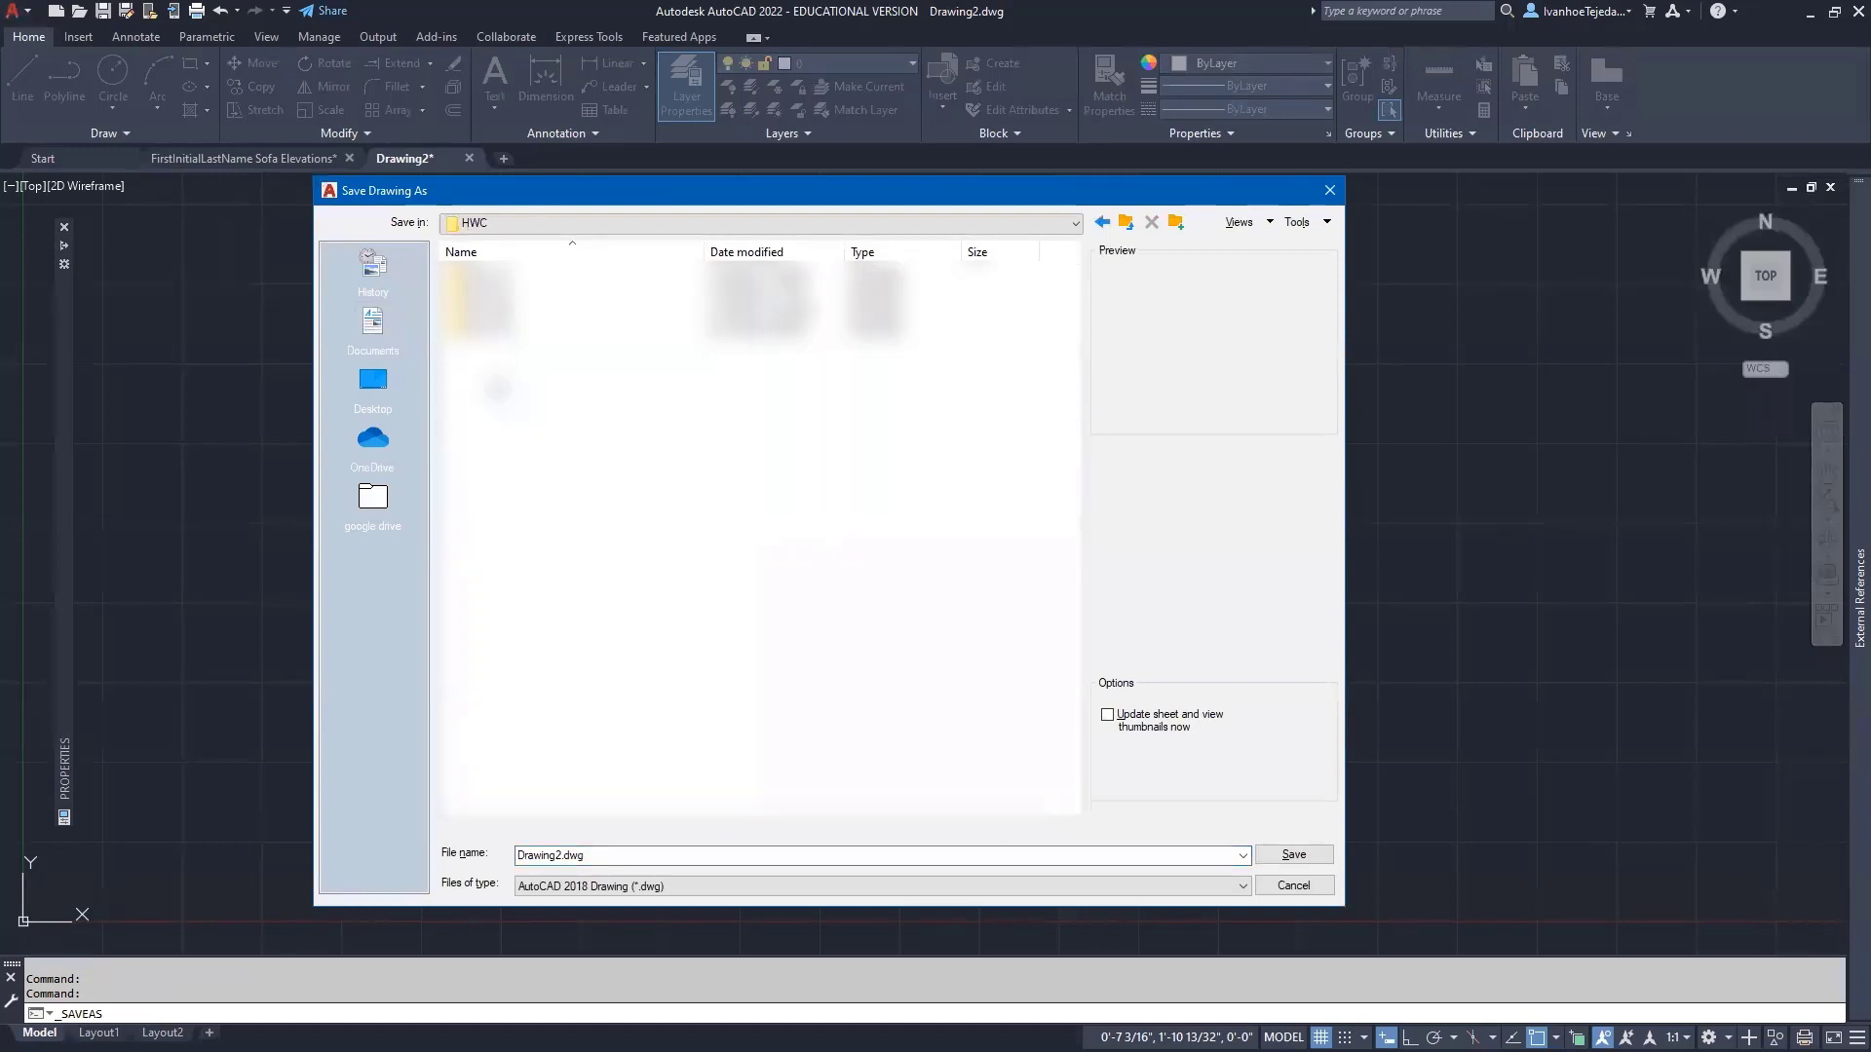
double_click(516, 336)
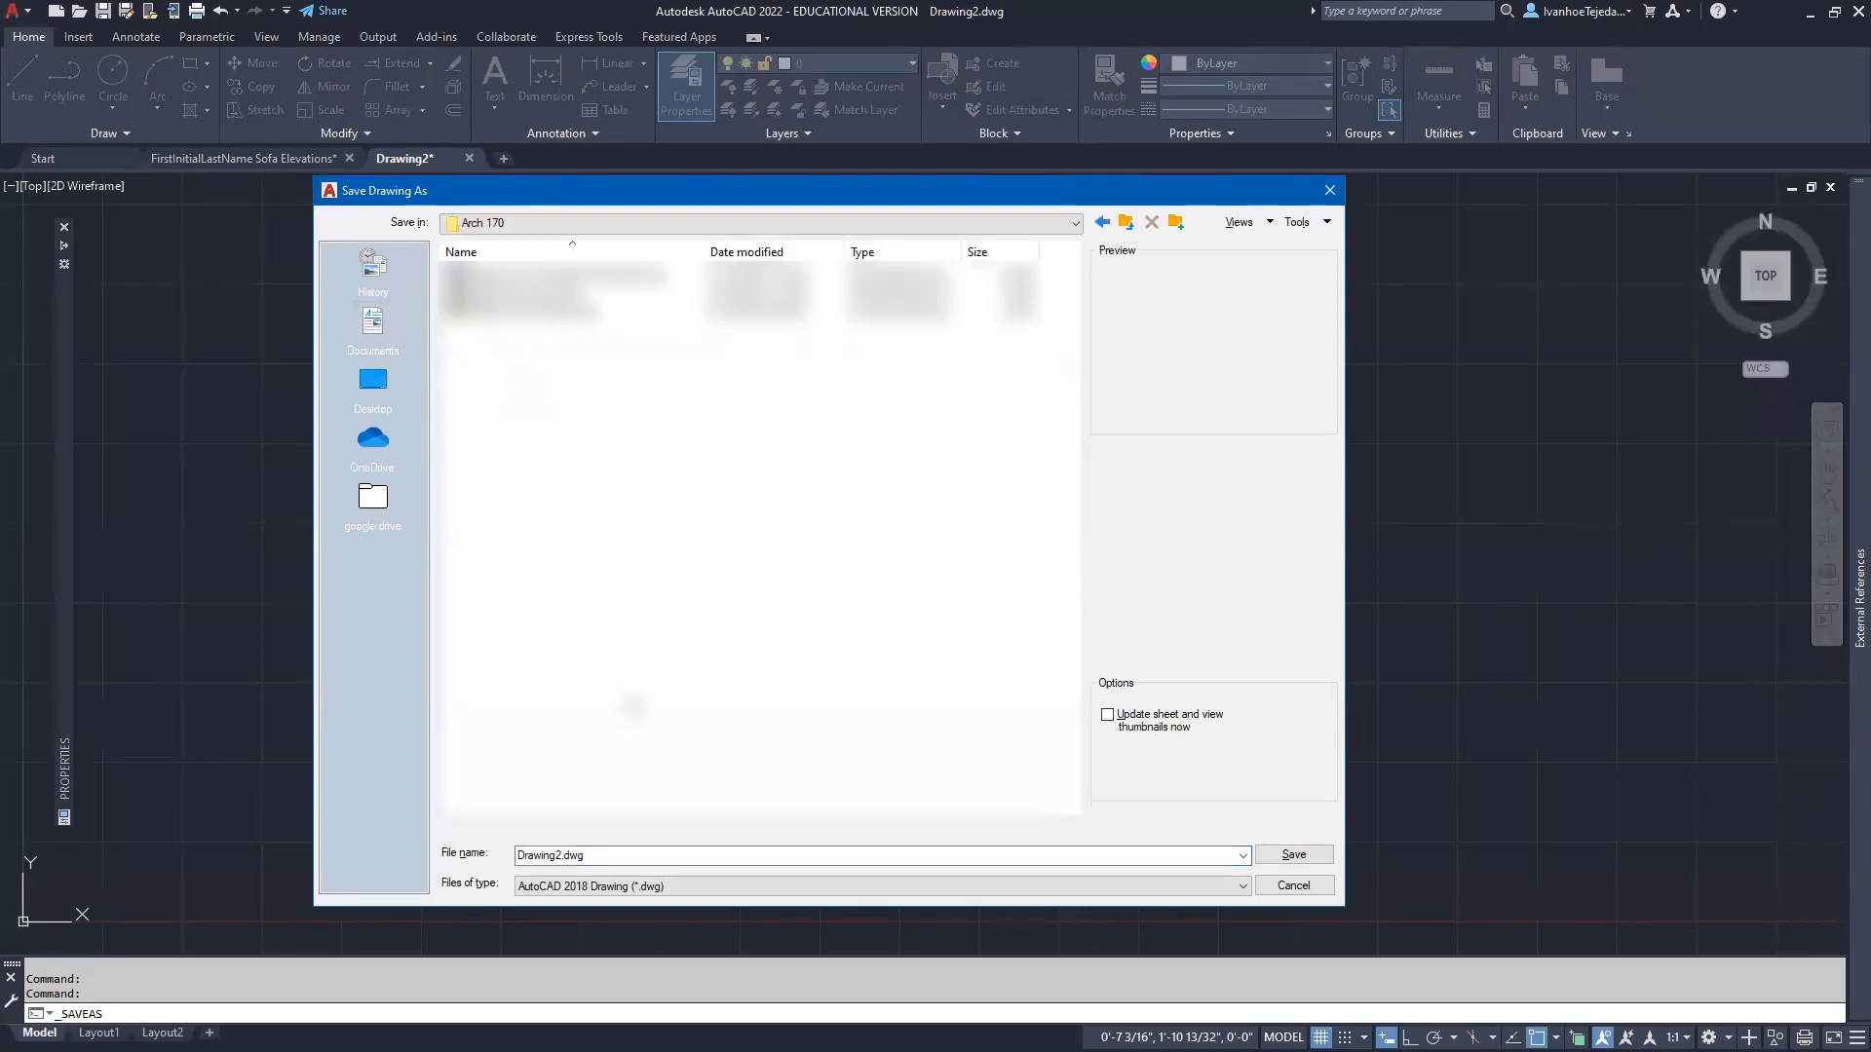
left_click(643, 855)
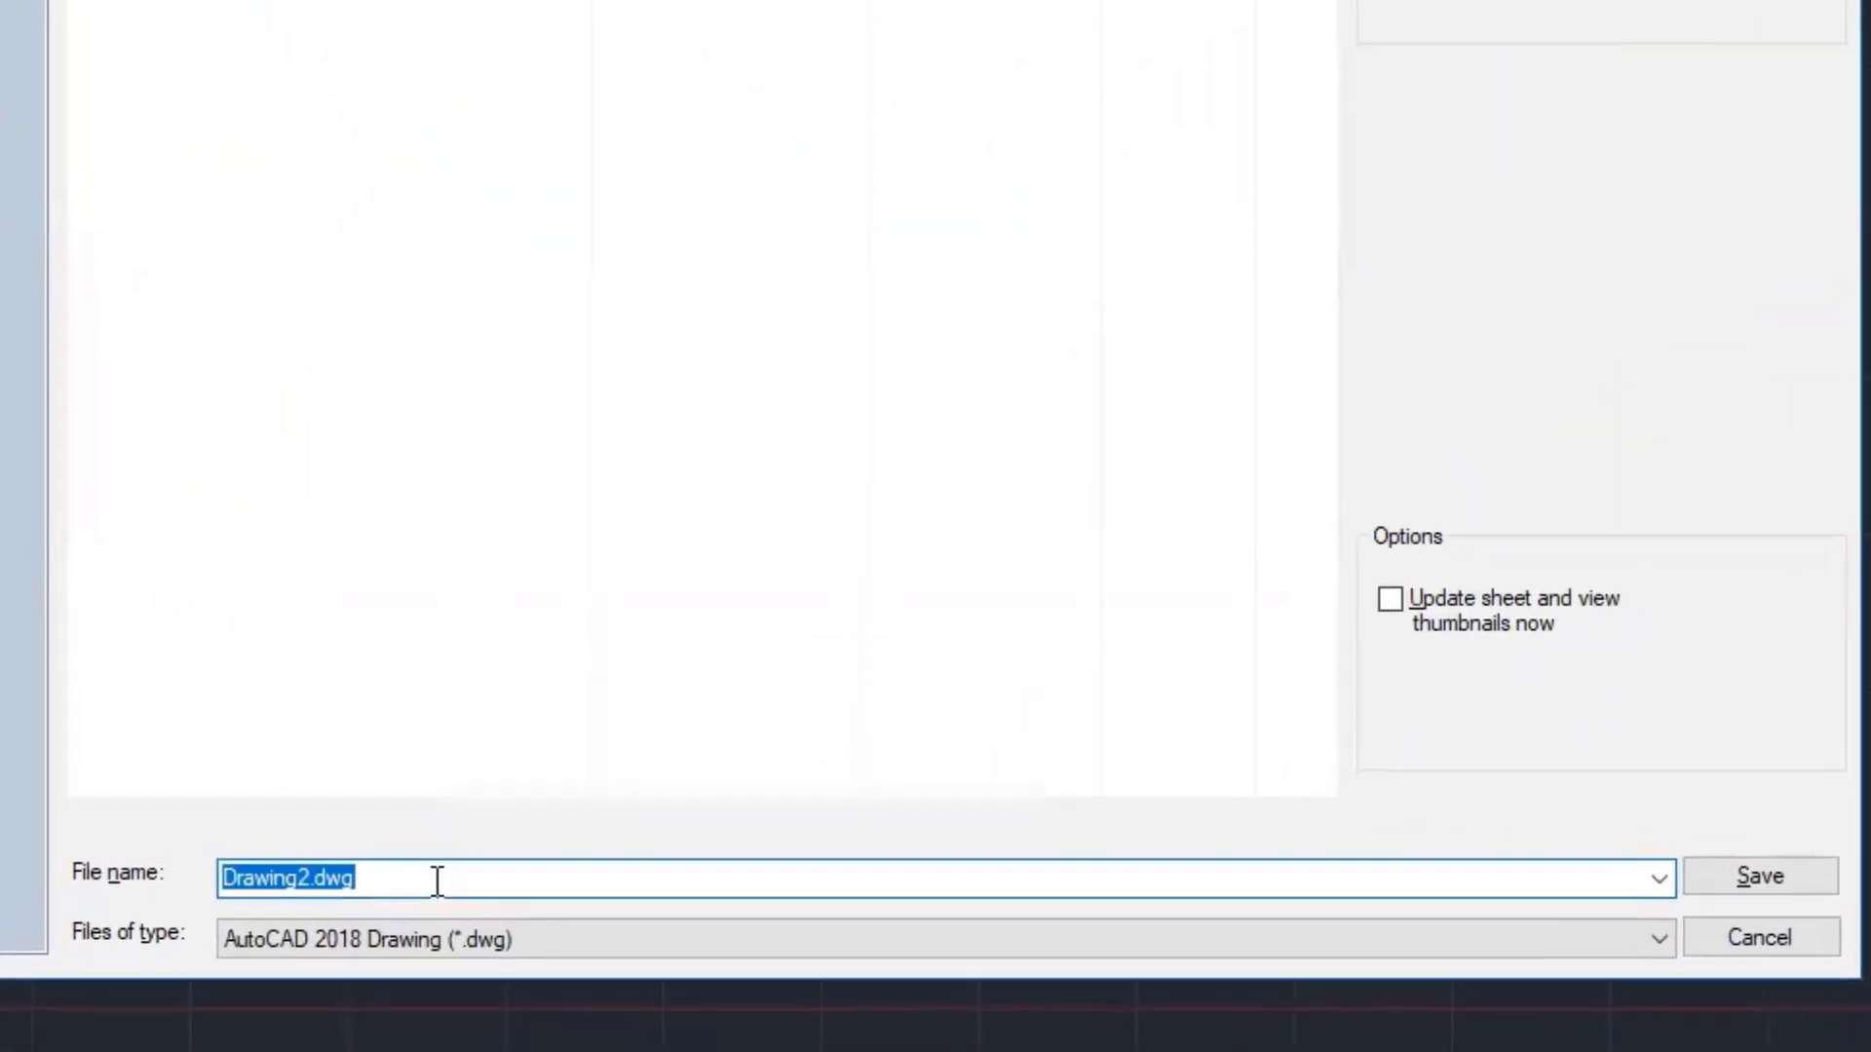
type("ITejeda")
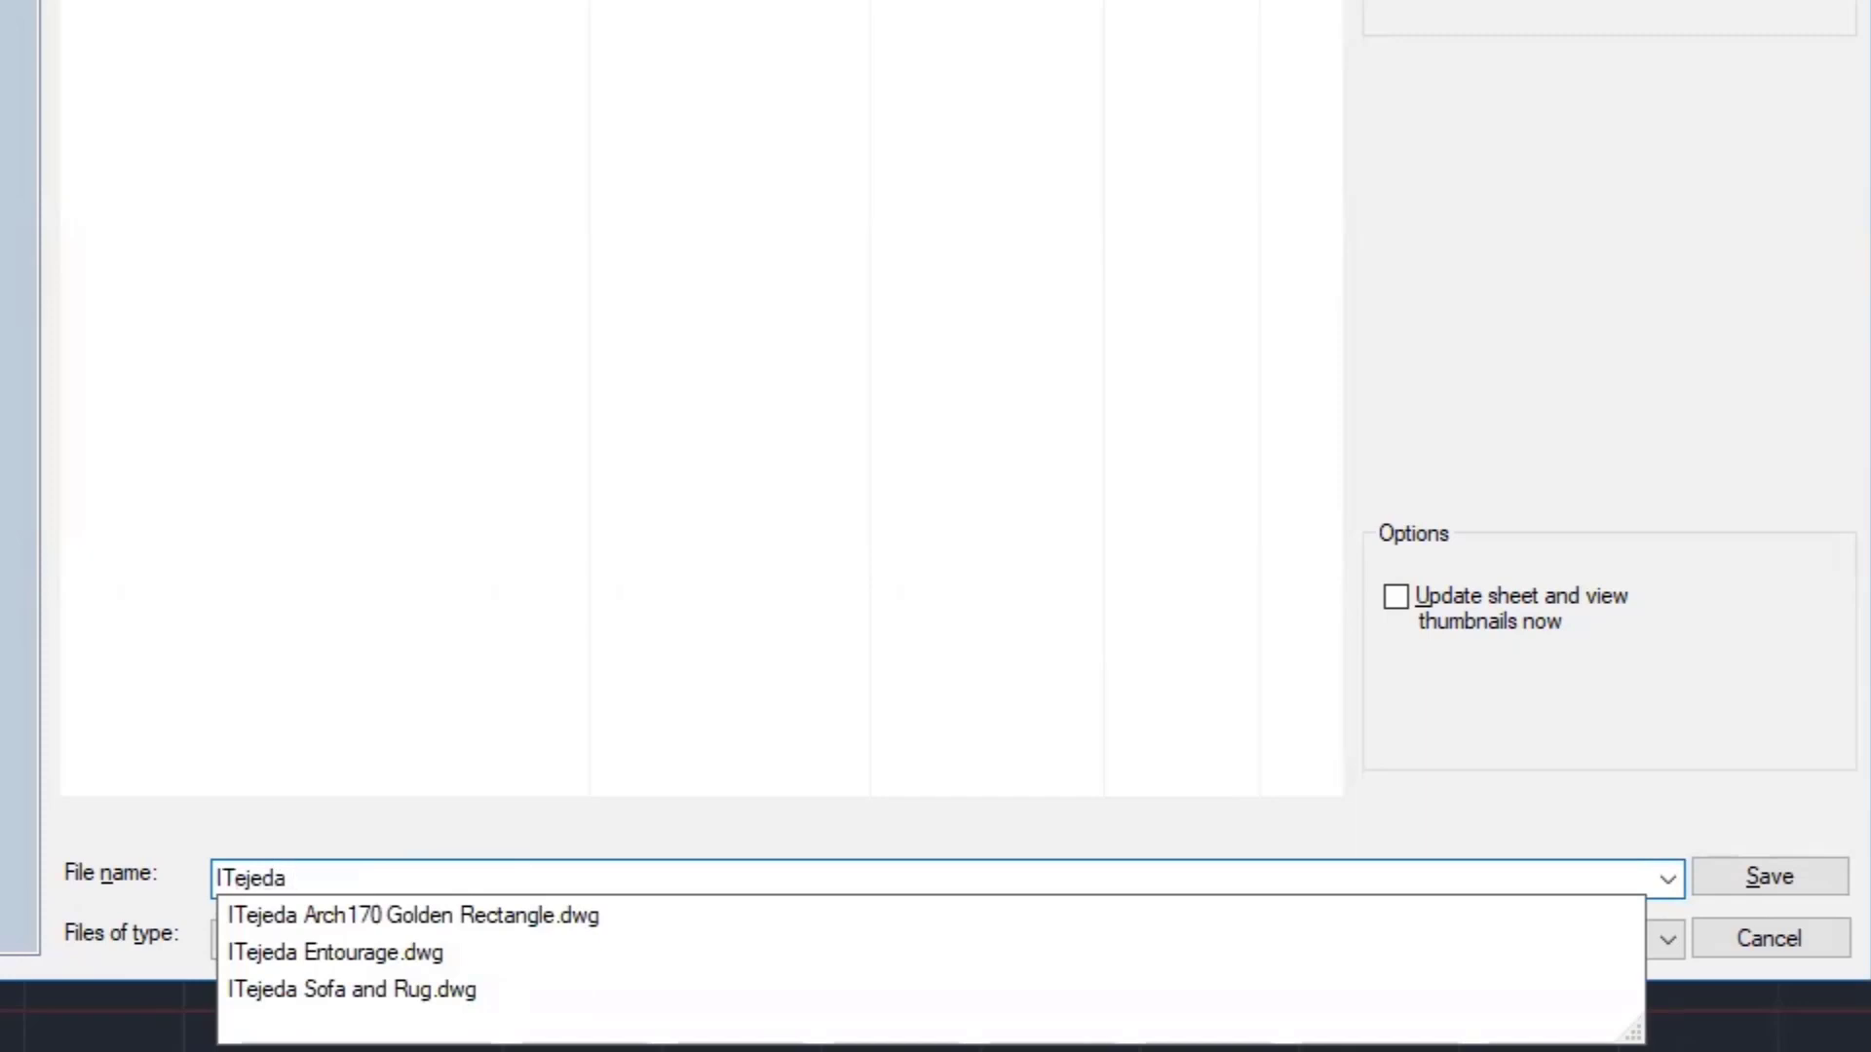
type(" Sofa Elevations")
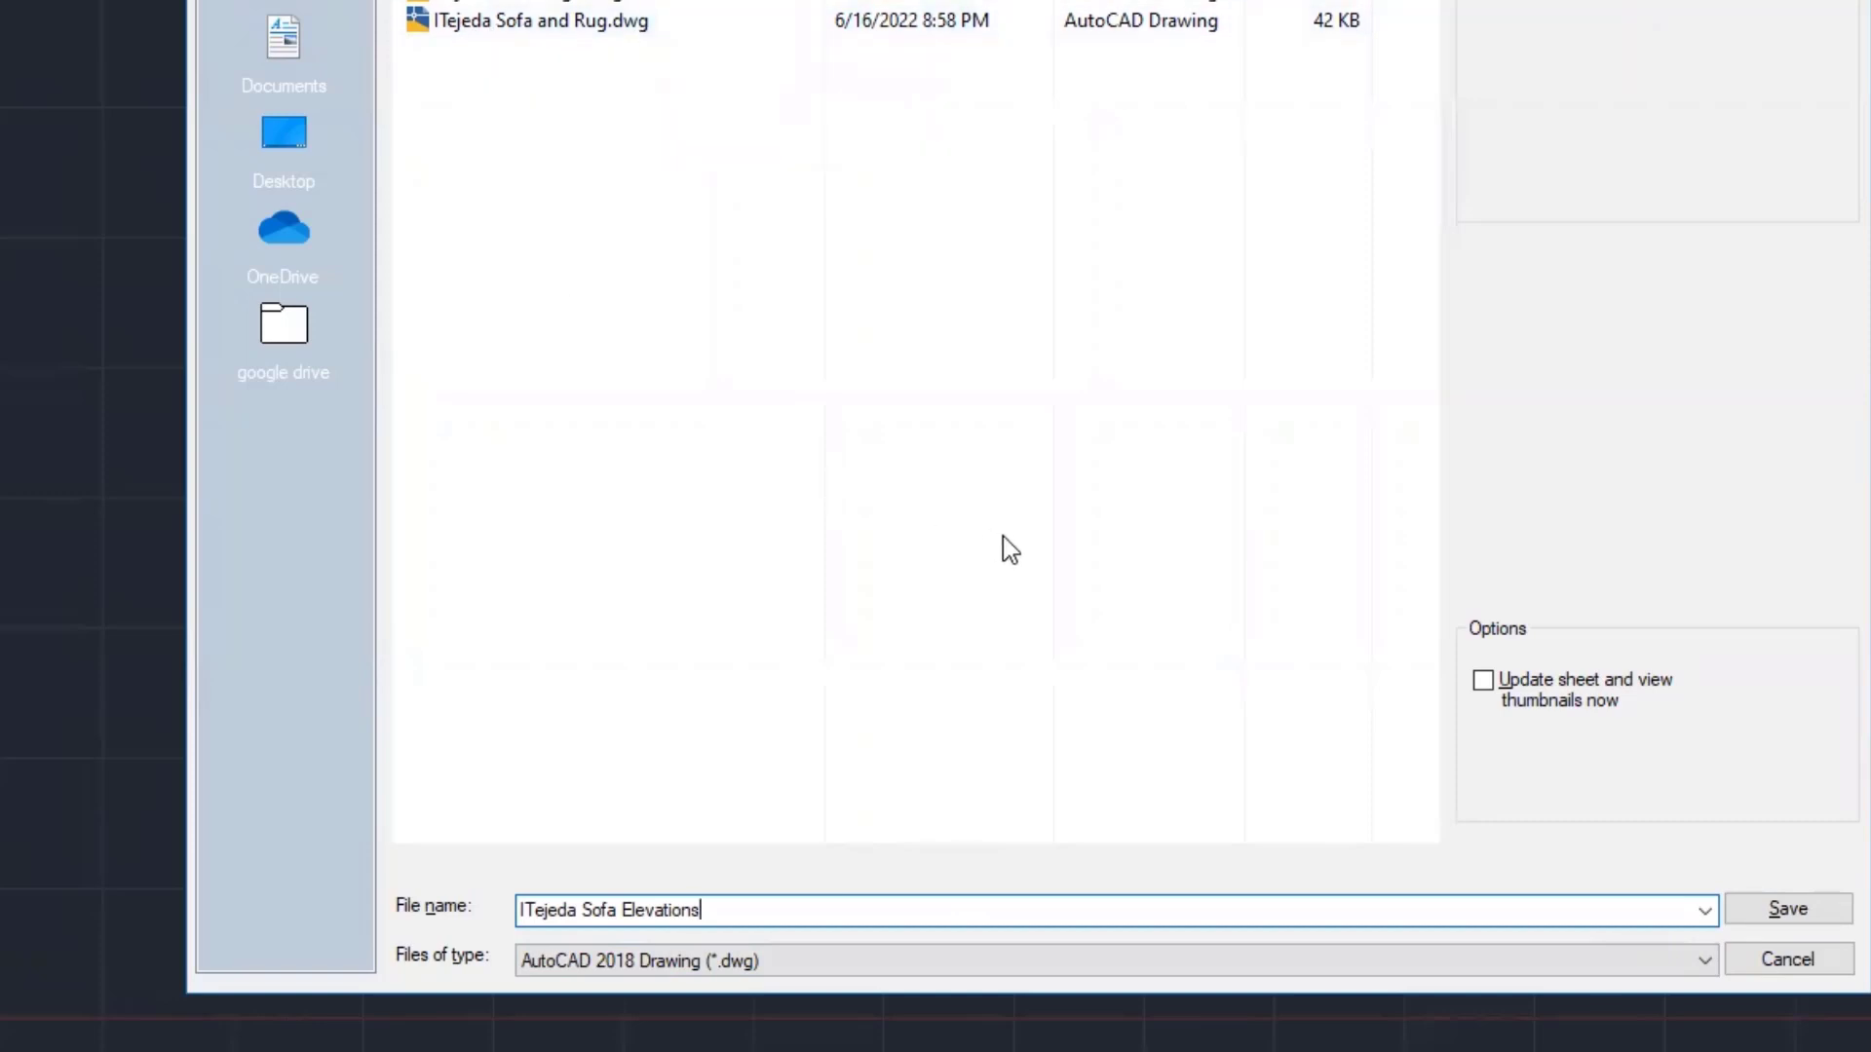
left_click(1803, 906)
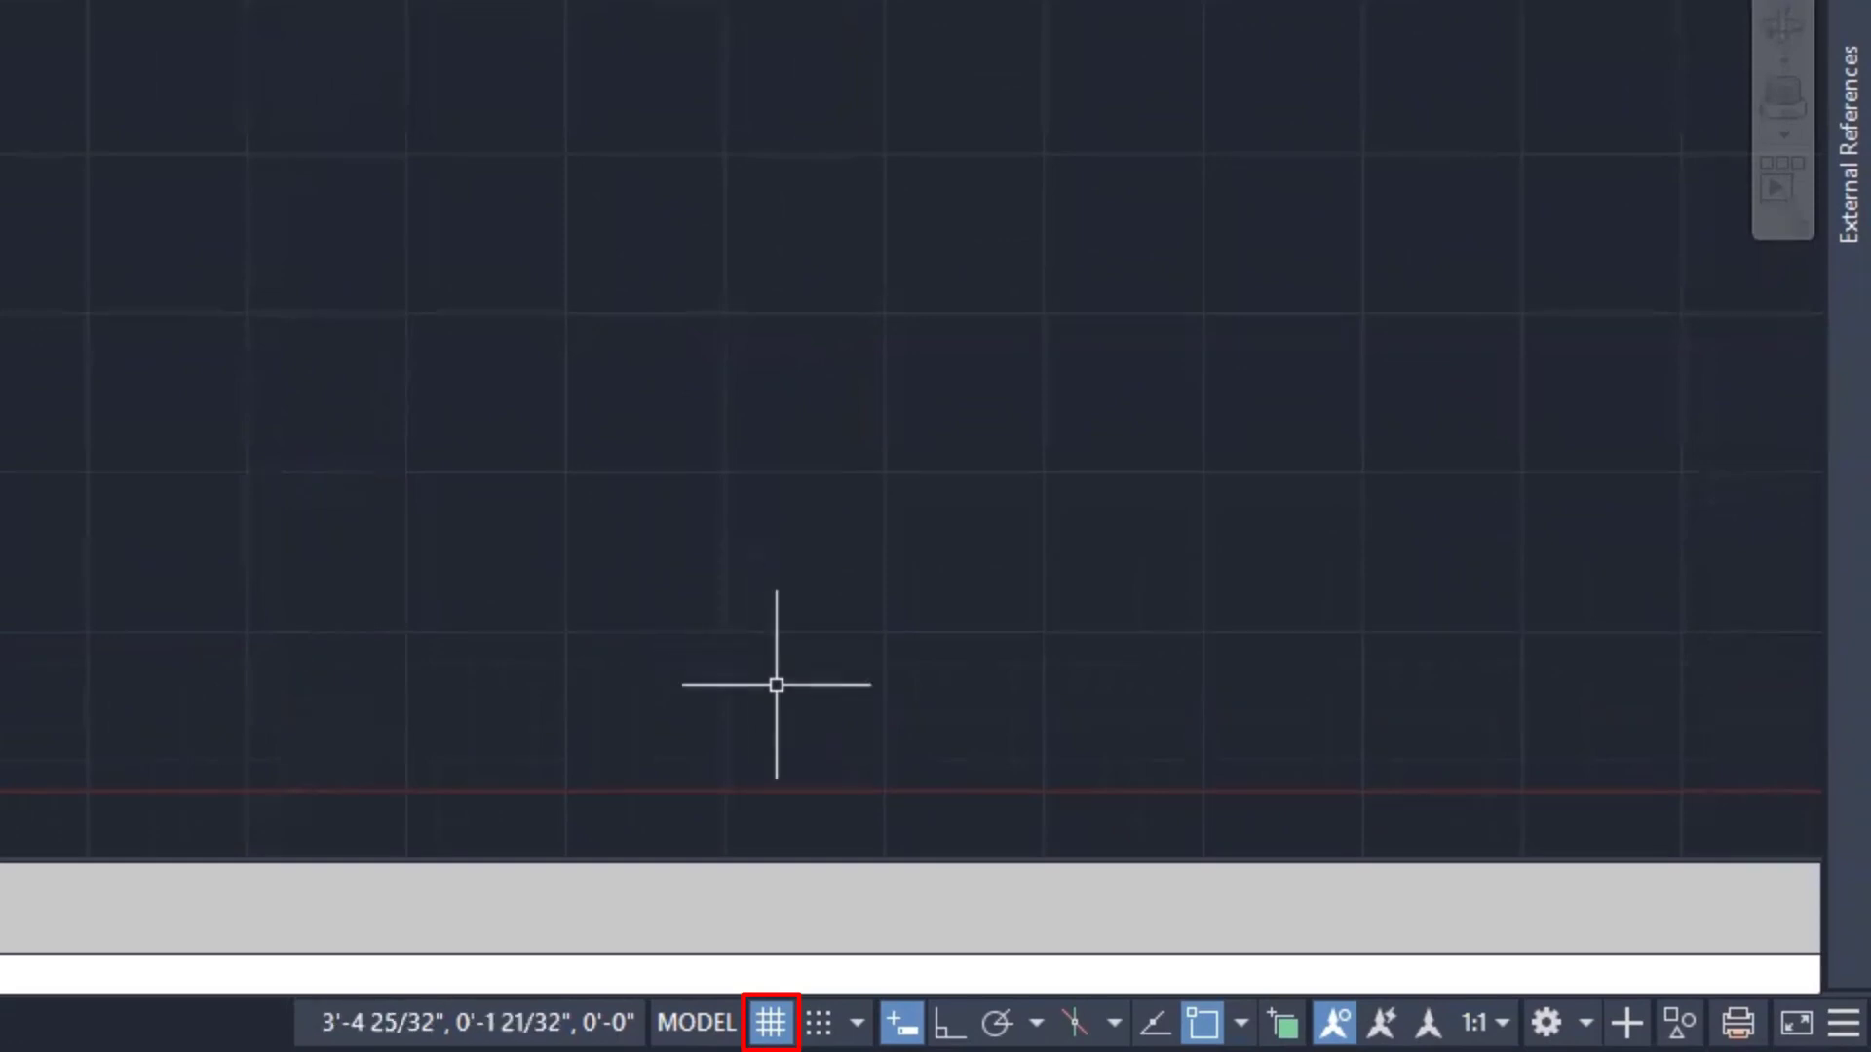
- Turn off the background grid and zoom out
left_click(770, 1022)
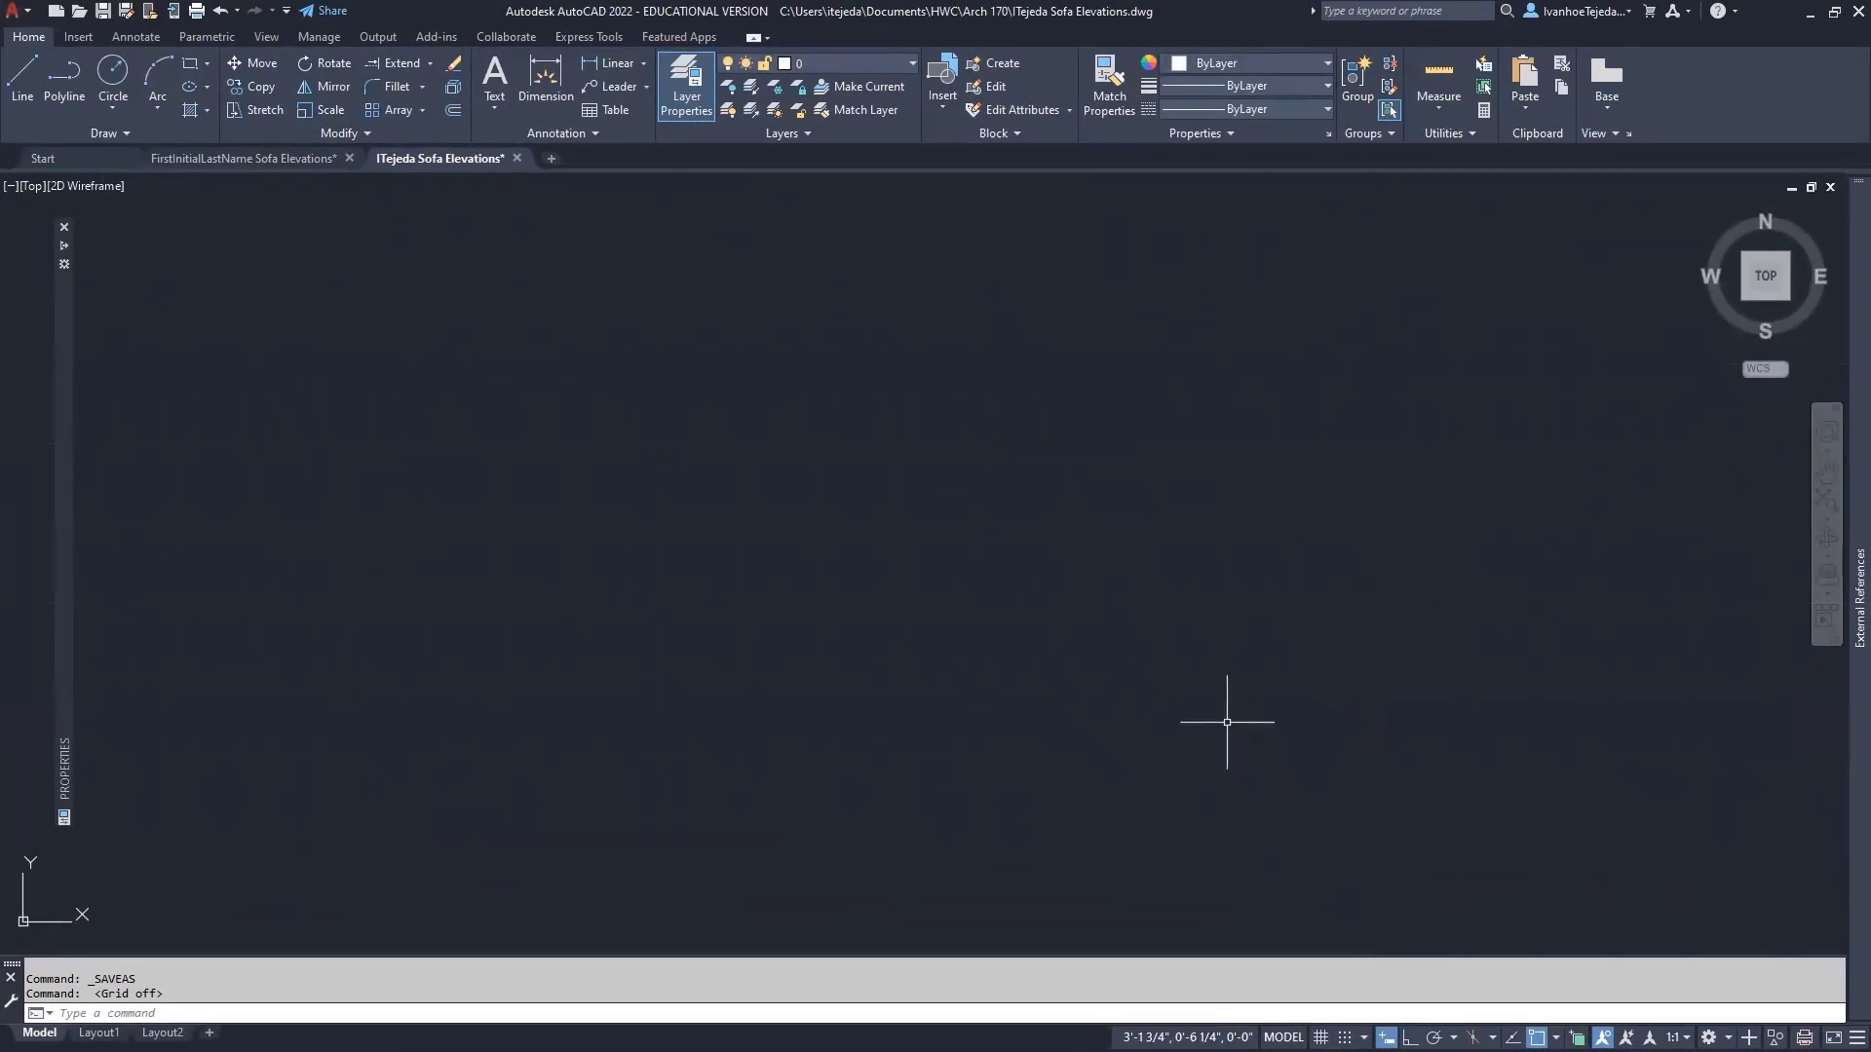
scroll(1111, 639, "down", 2)
scroll(1111, 639, "down", 2)
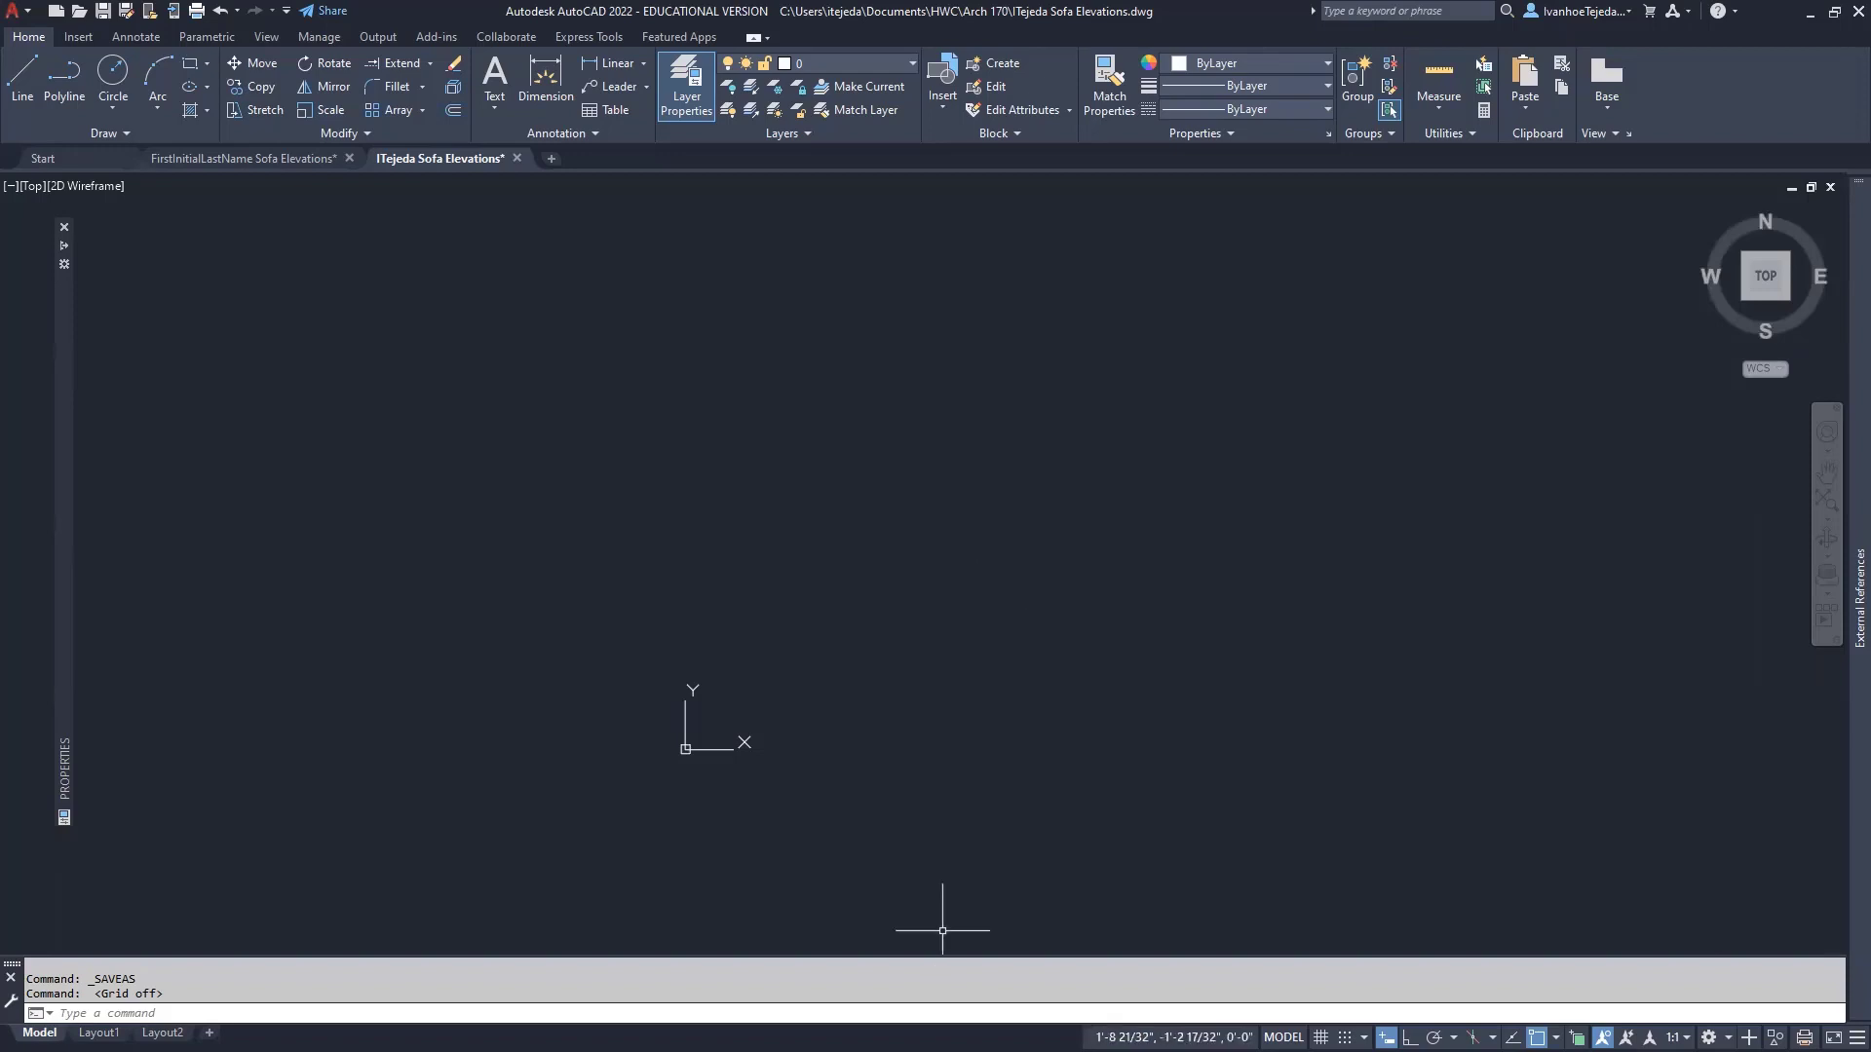
- Check the Sofa Elevations reference PDF, then return to the drawing
key("alt+Tab")
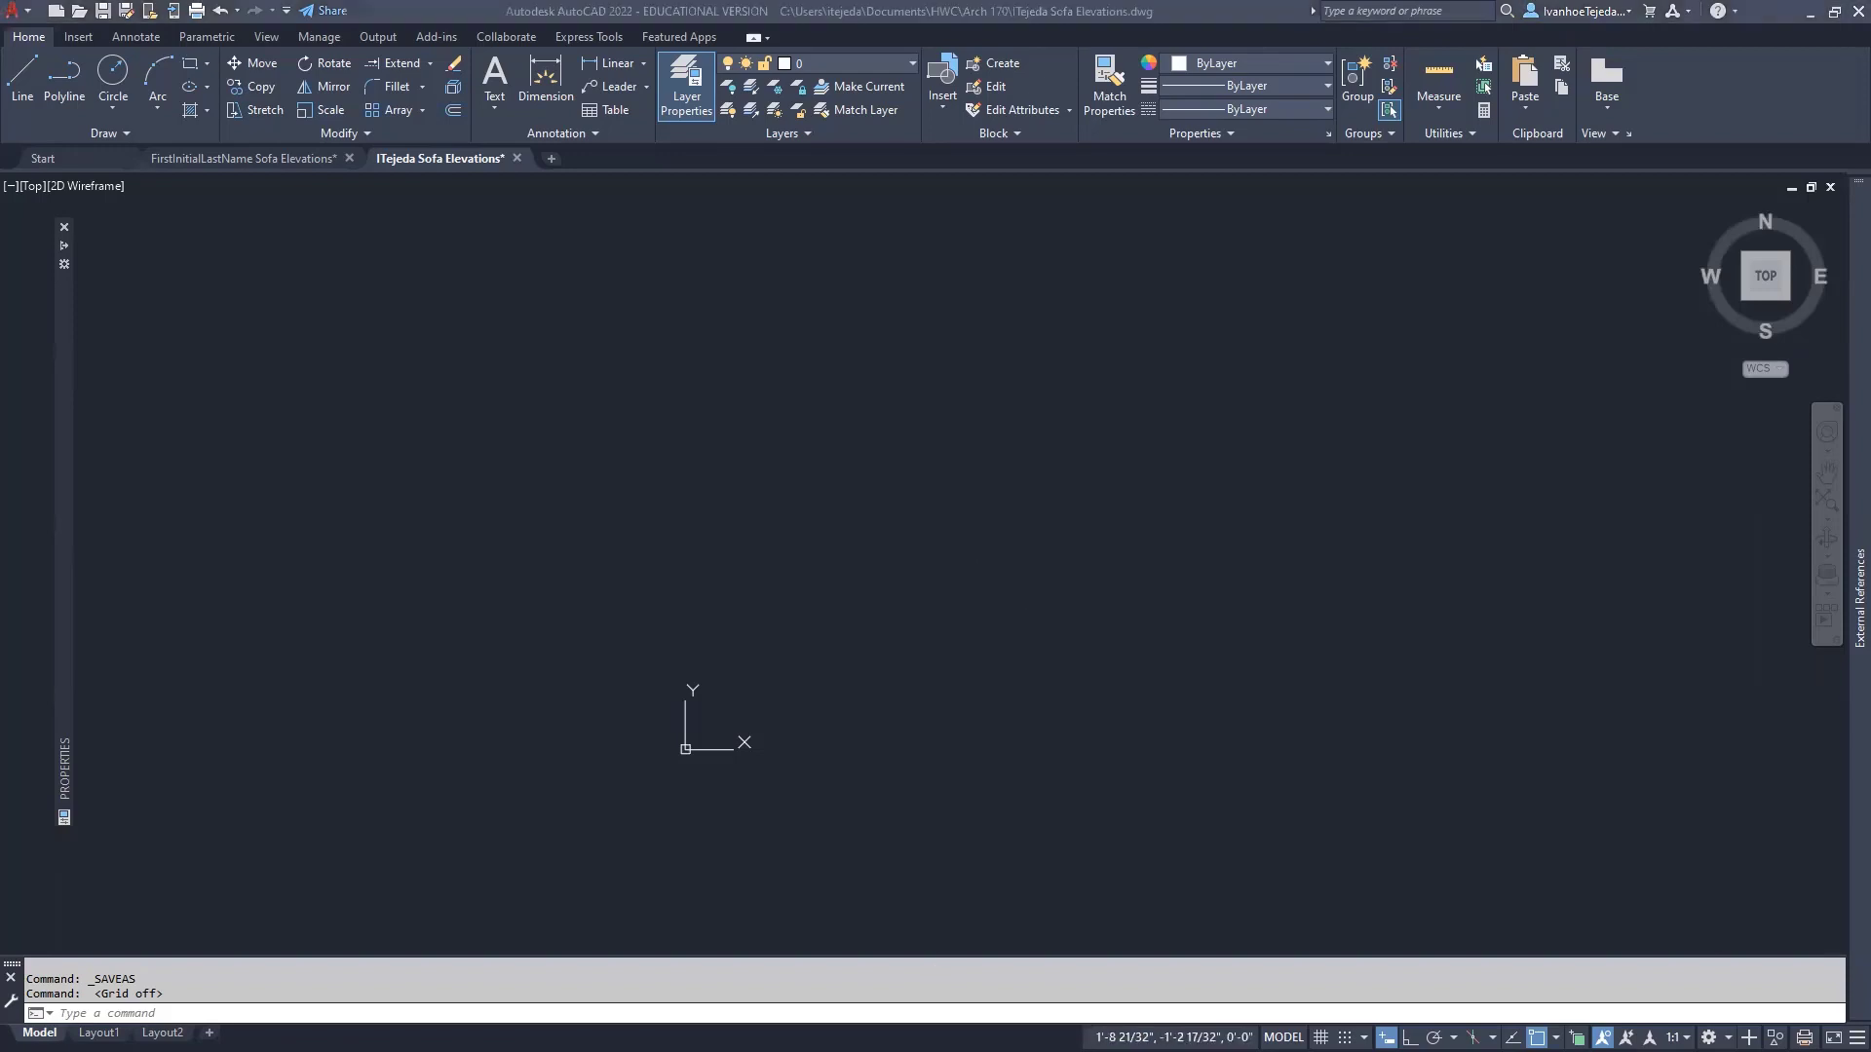
scroll(806, 668, "down", 3)
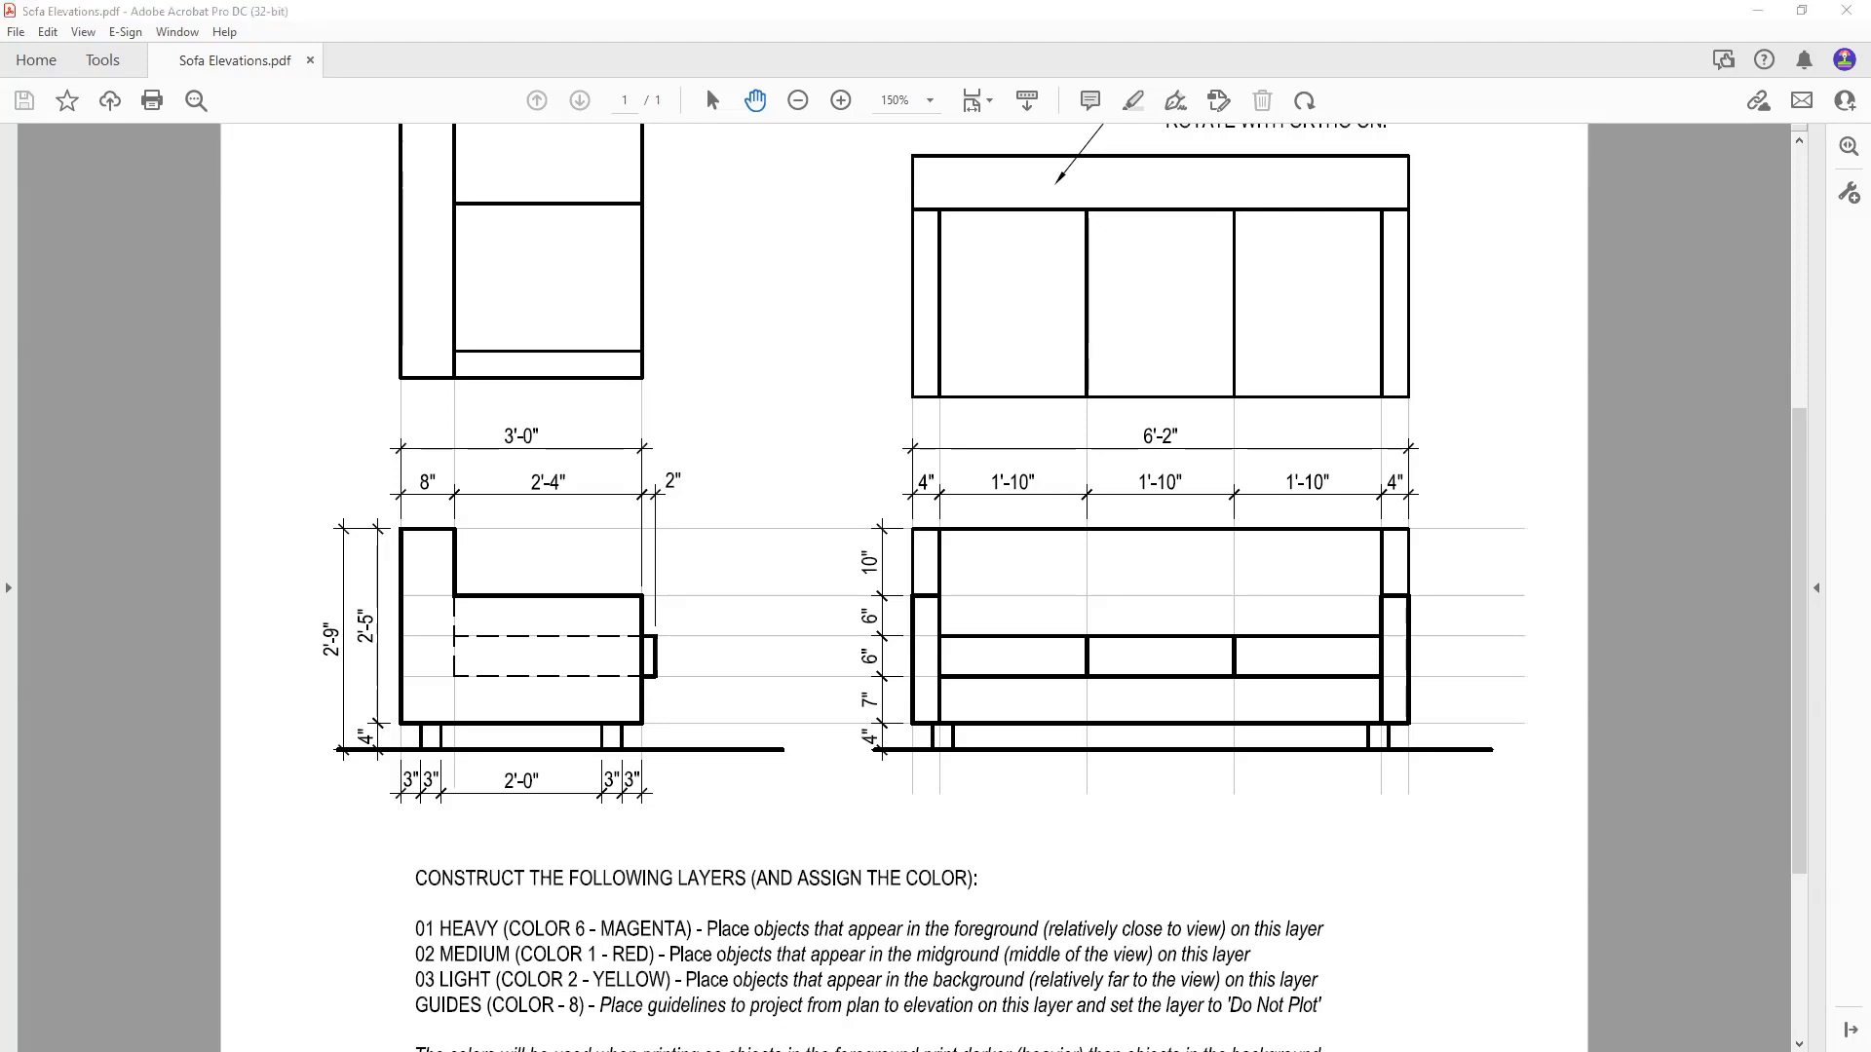
key("alt+Tab")
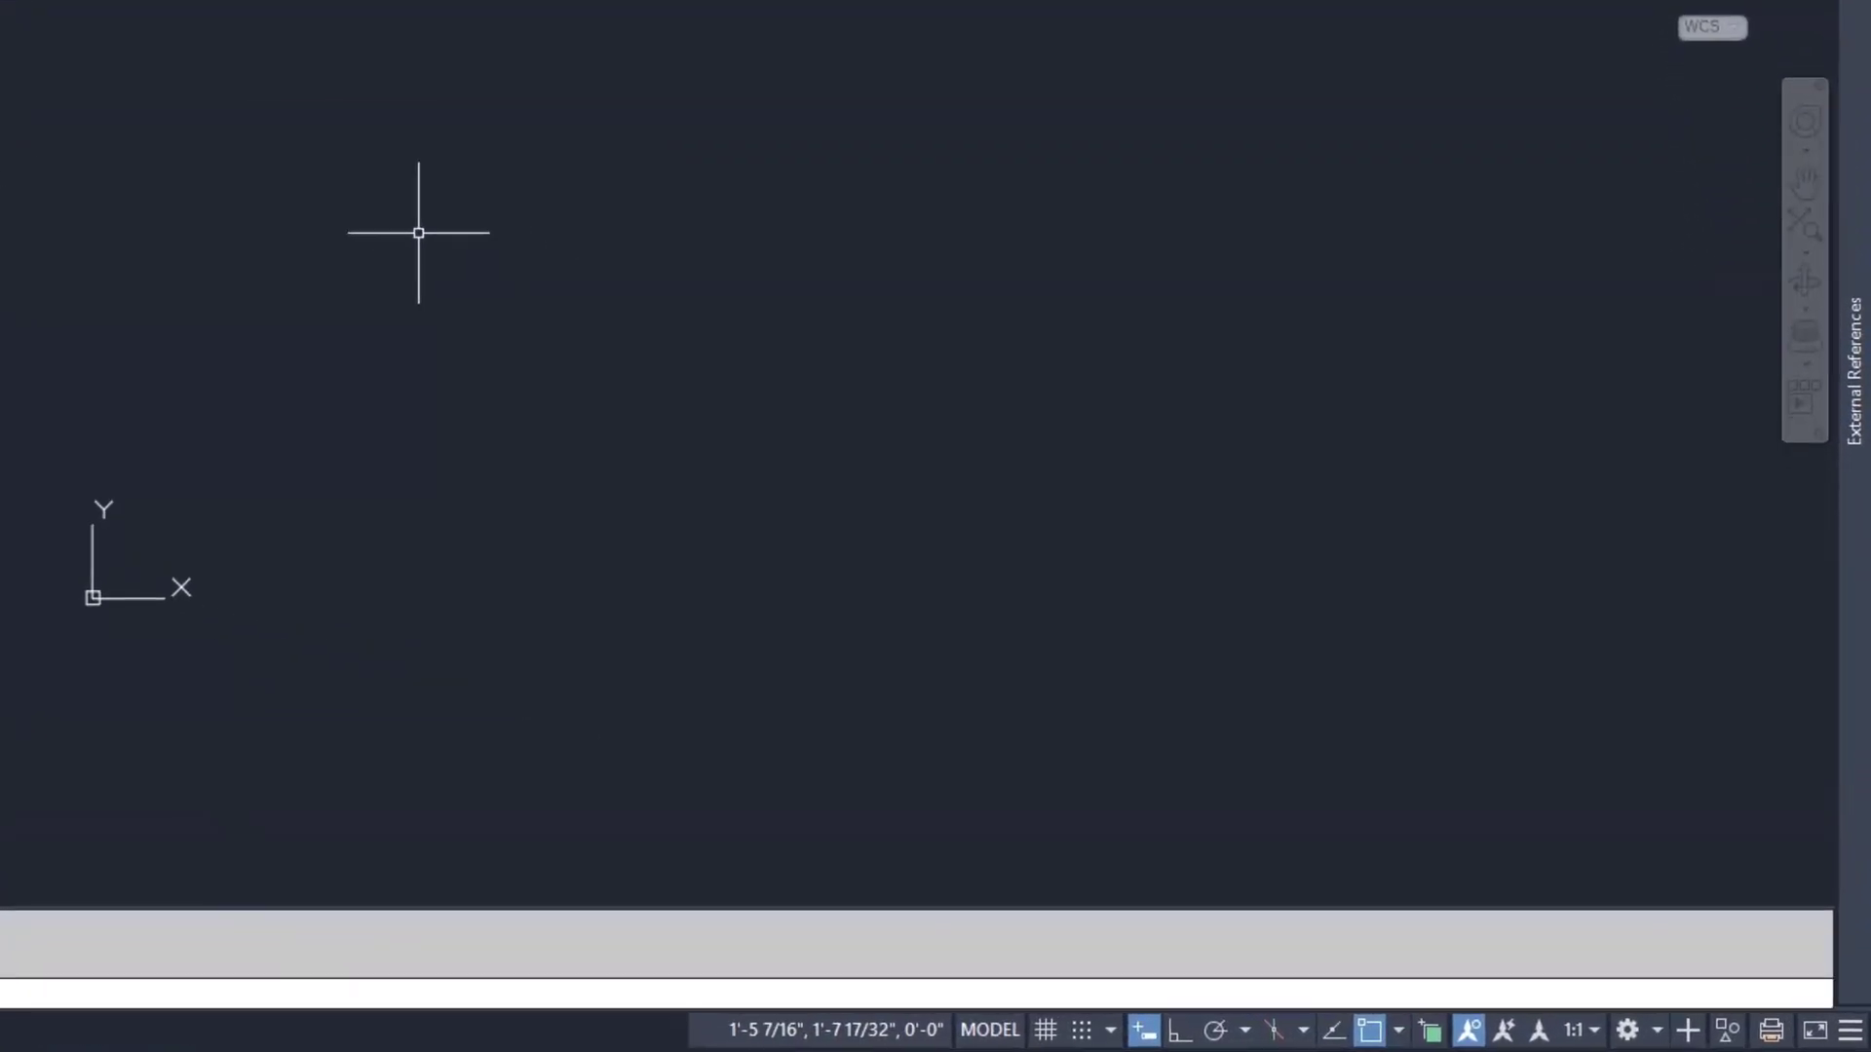
- Draw a 6' horizontal ground line from 0,0 with Ortho turned on
type("l")
key("Return")
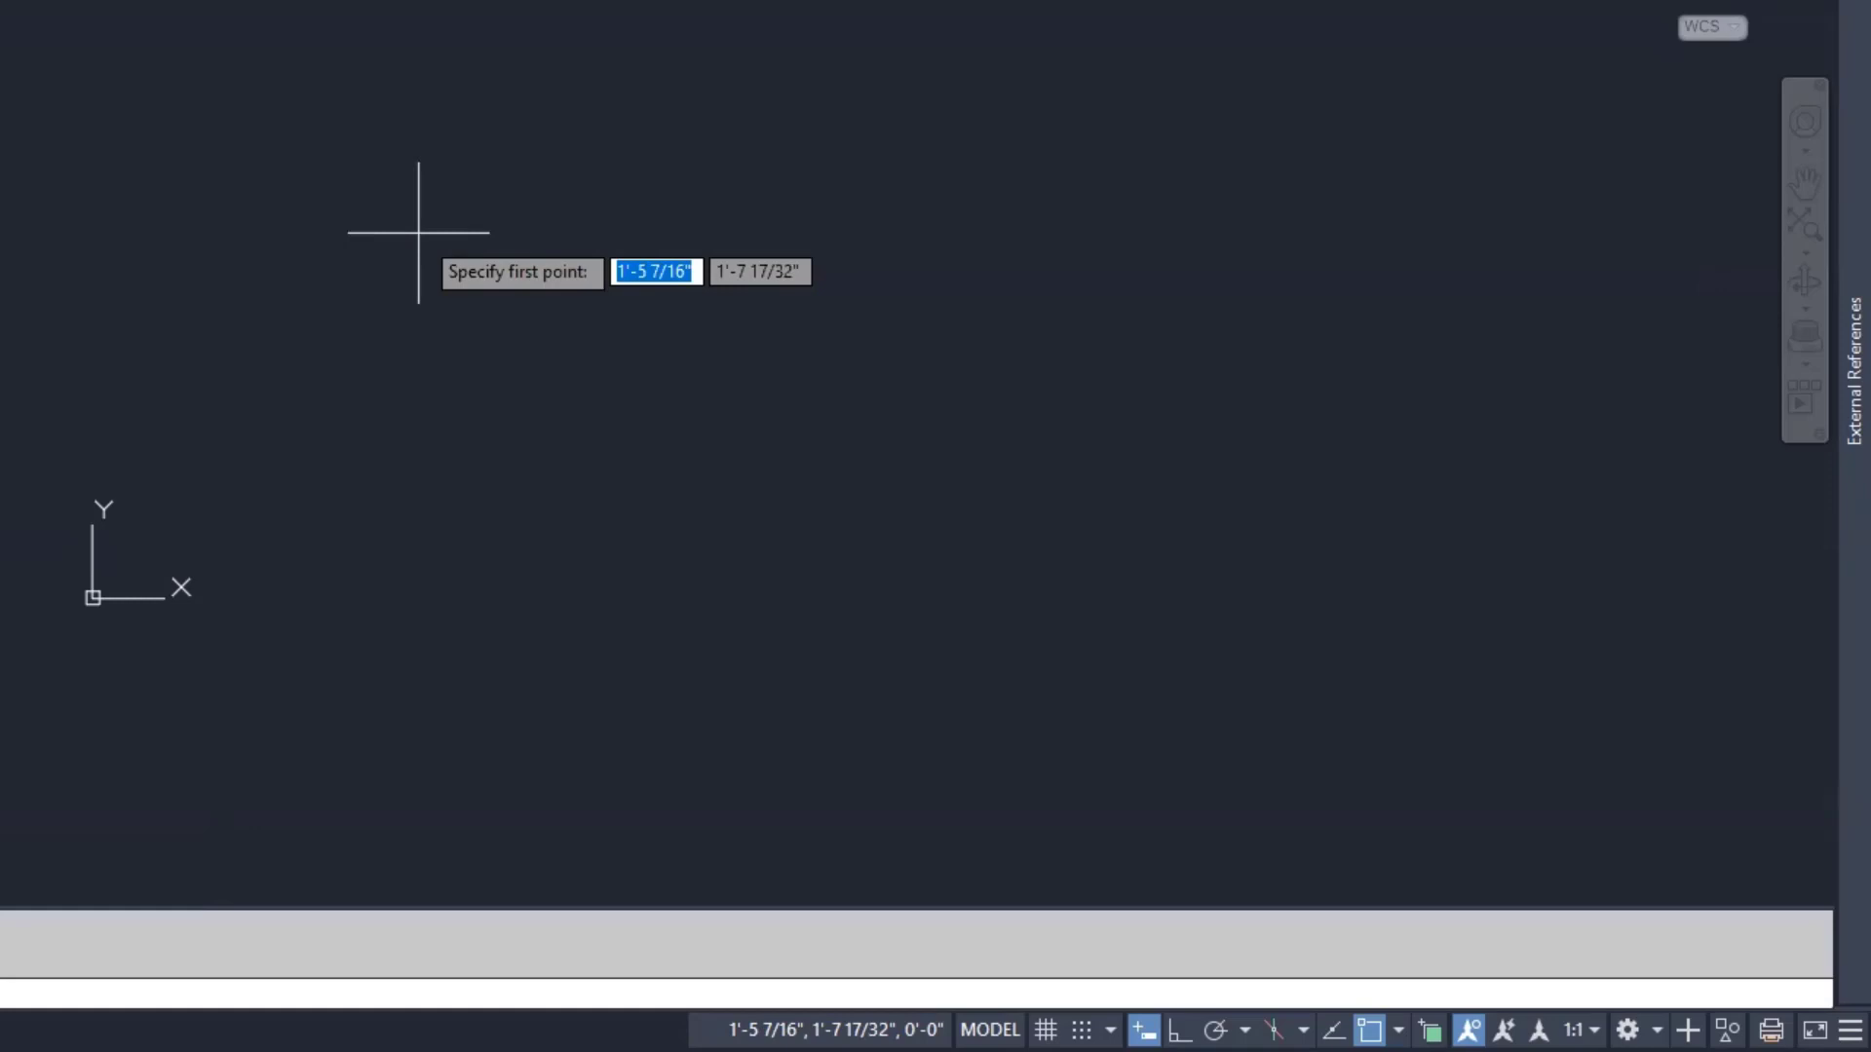
type("0")
key("Tab")
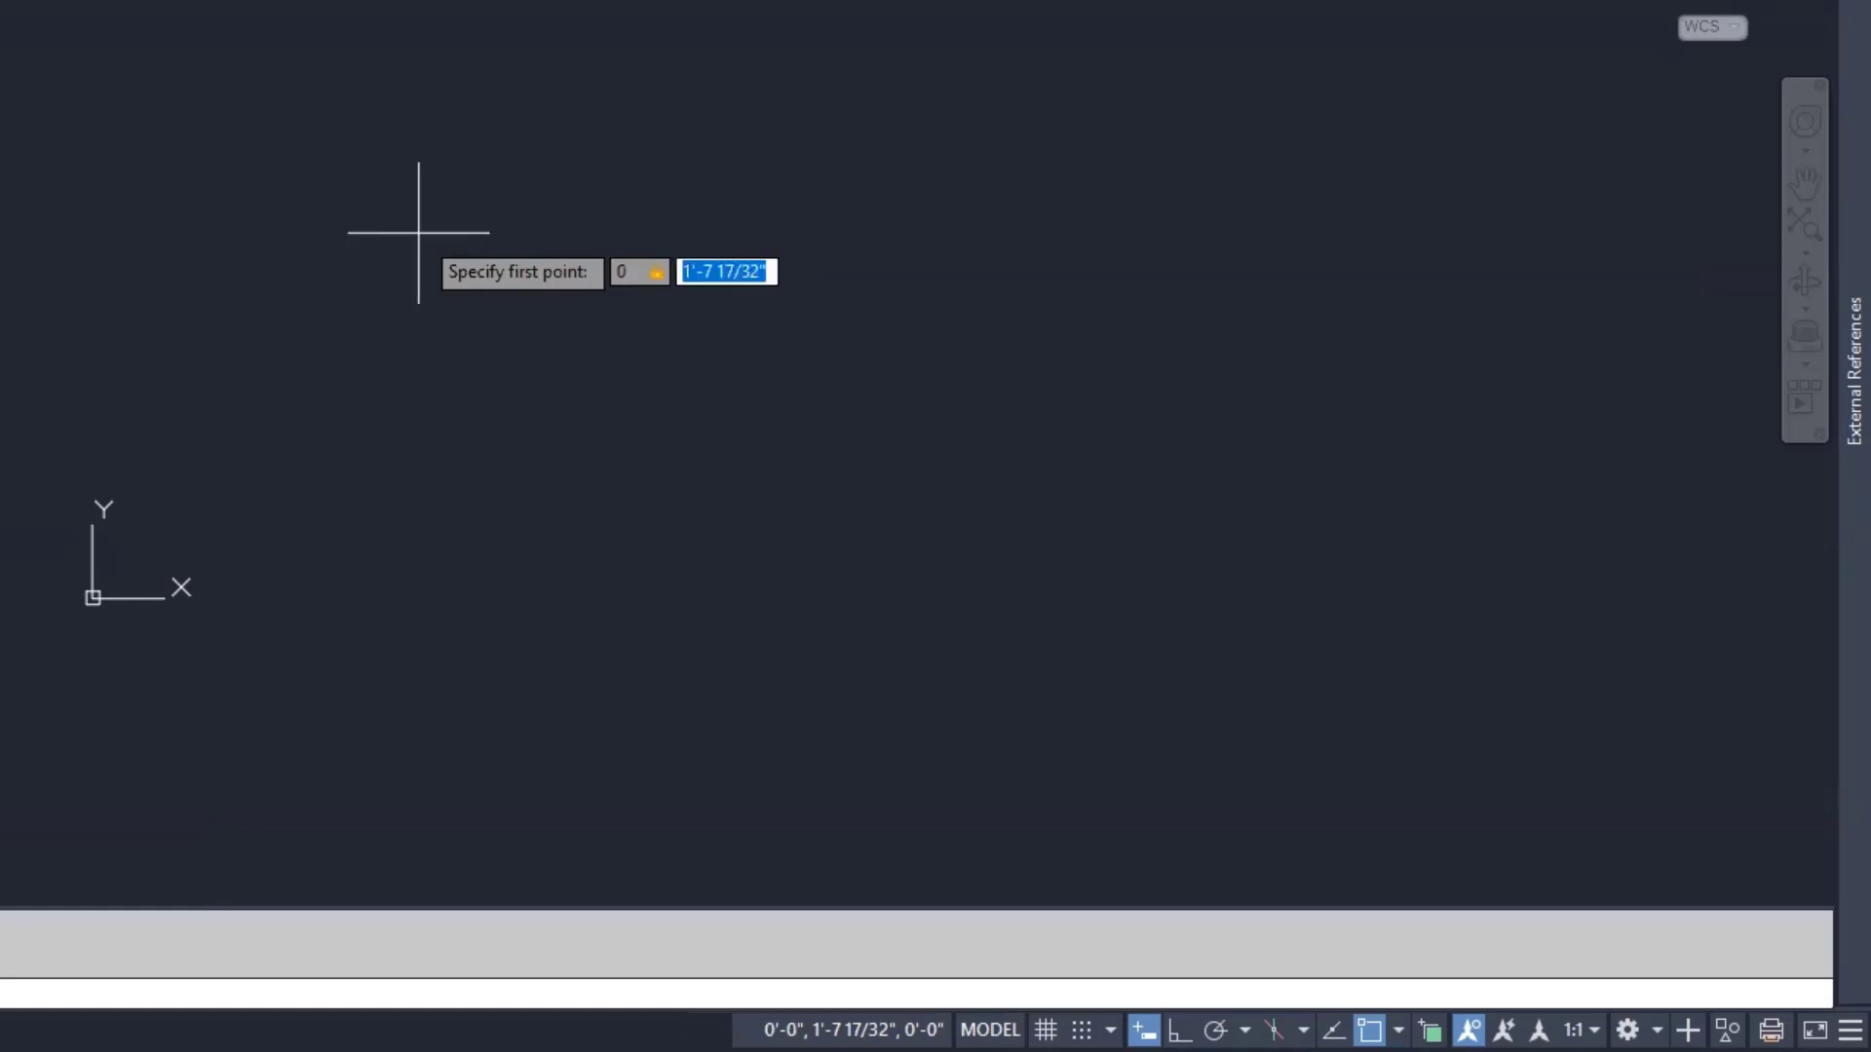
type("0")
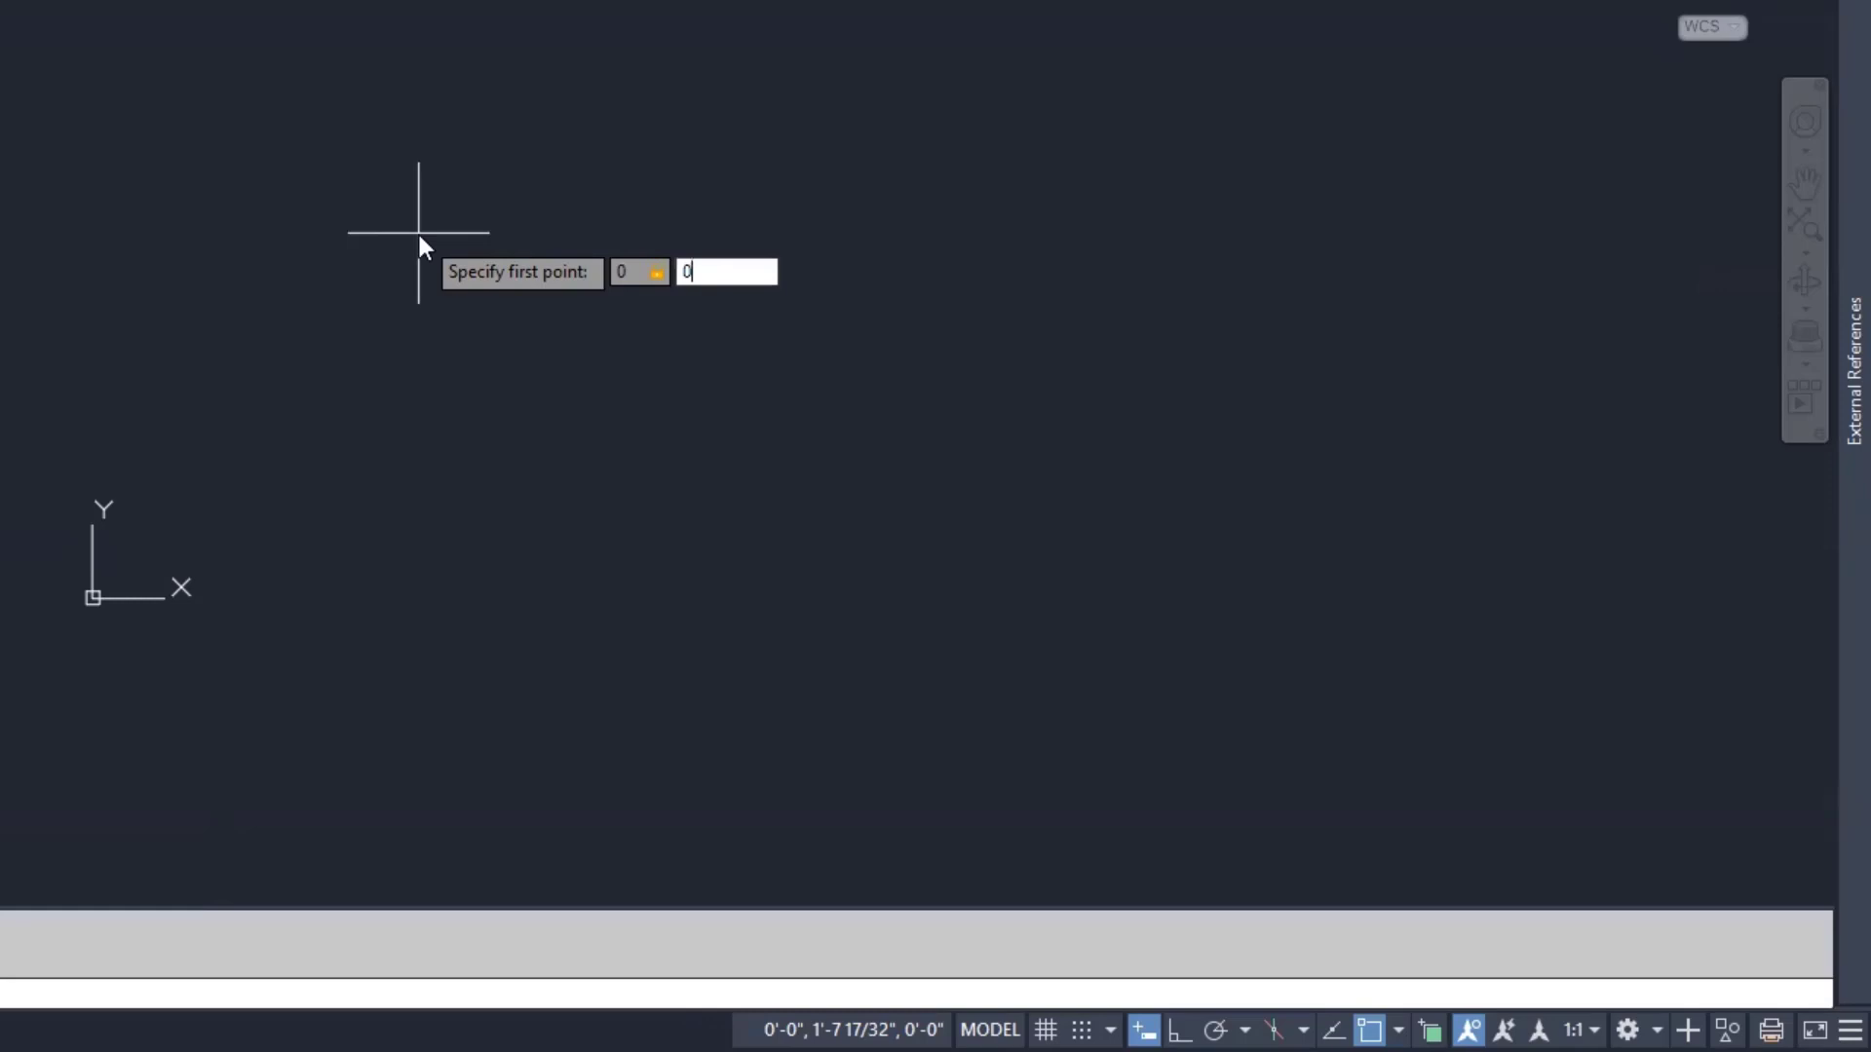
key("Return")
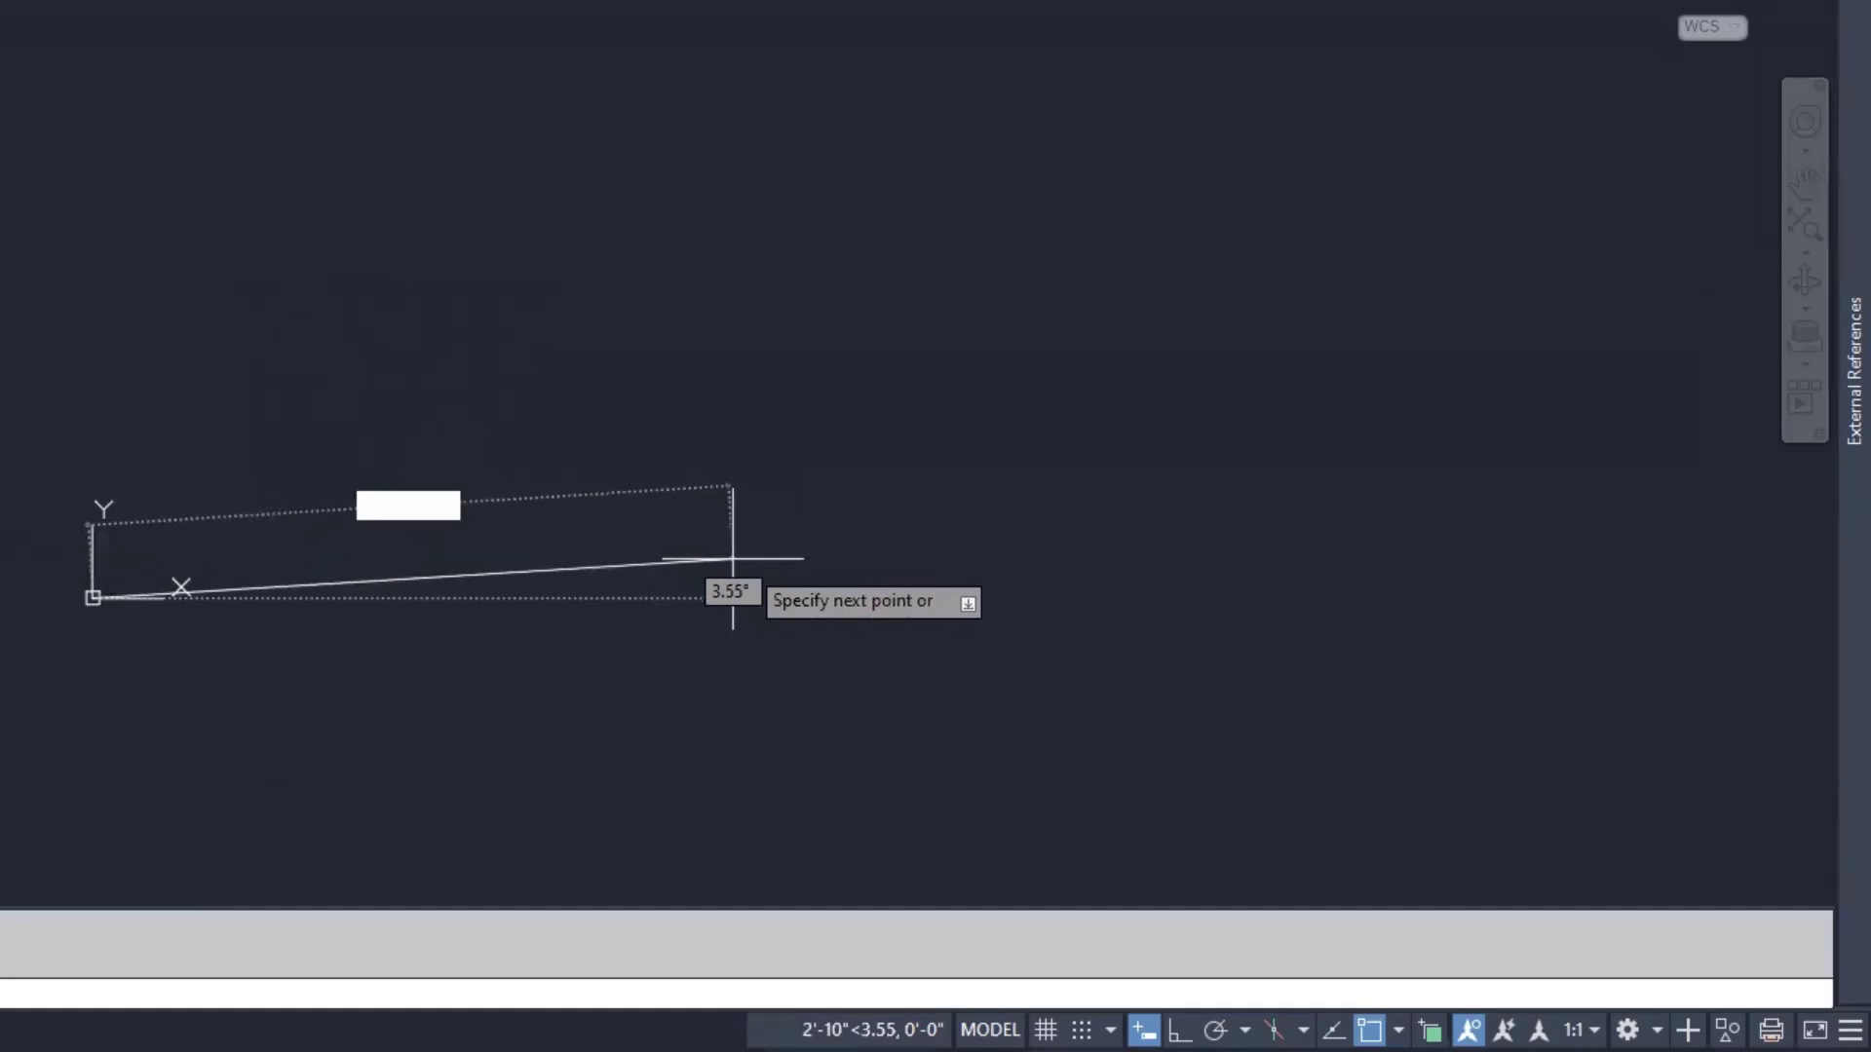
left_click(1180, 1030)
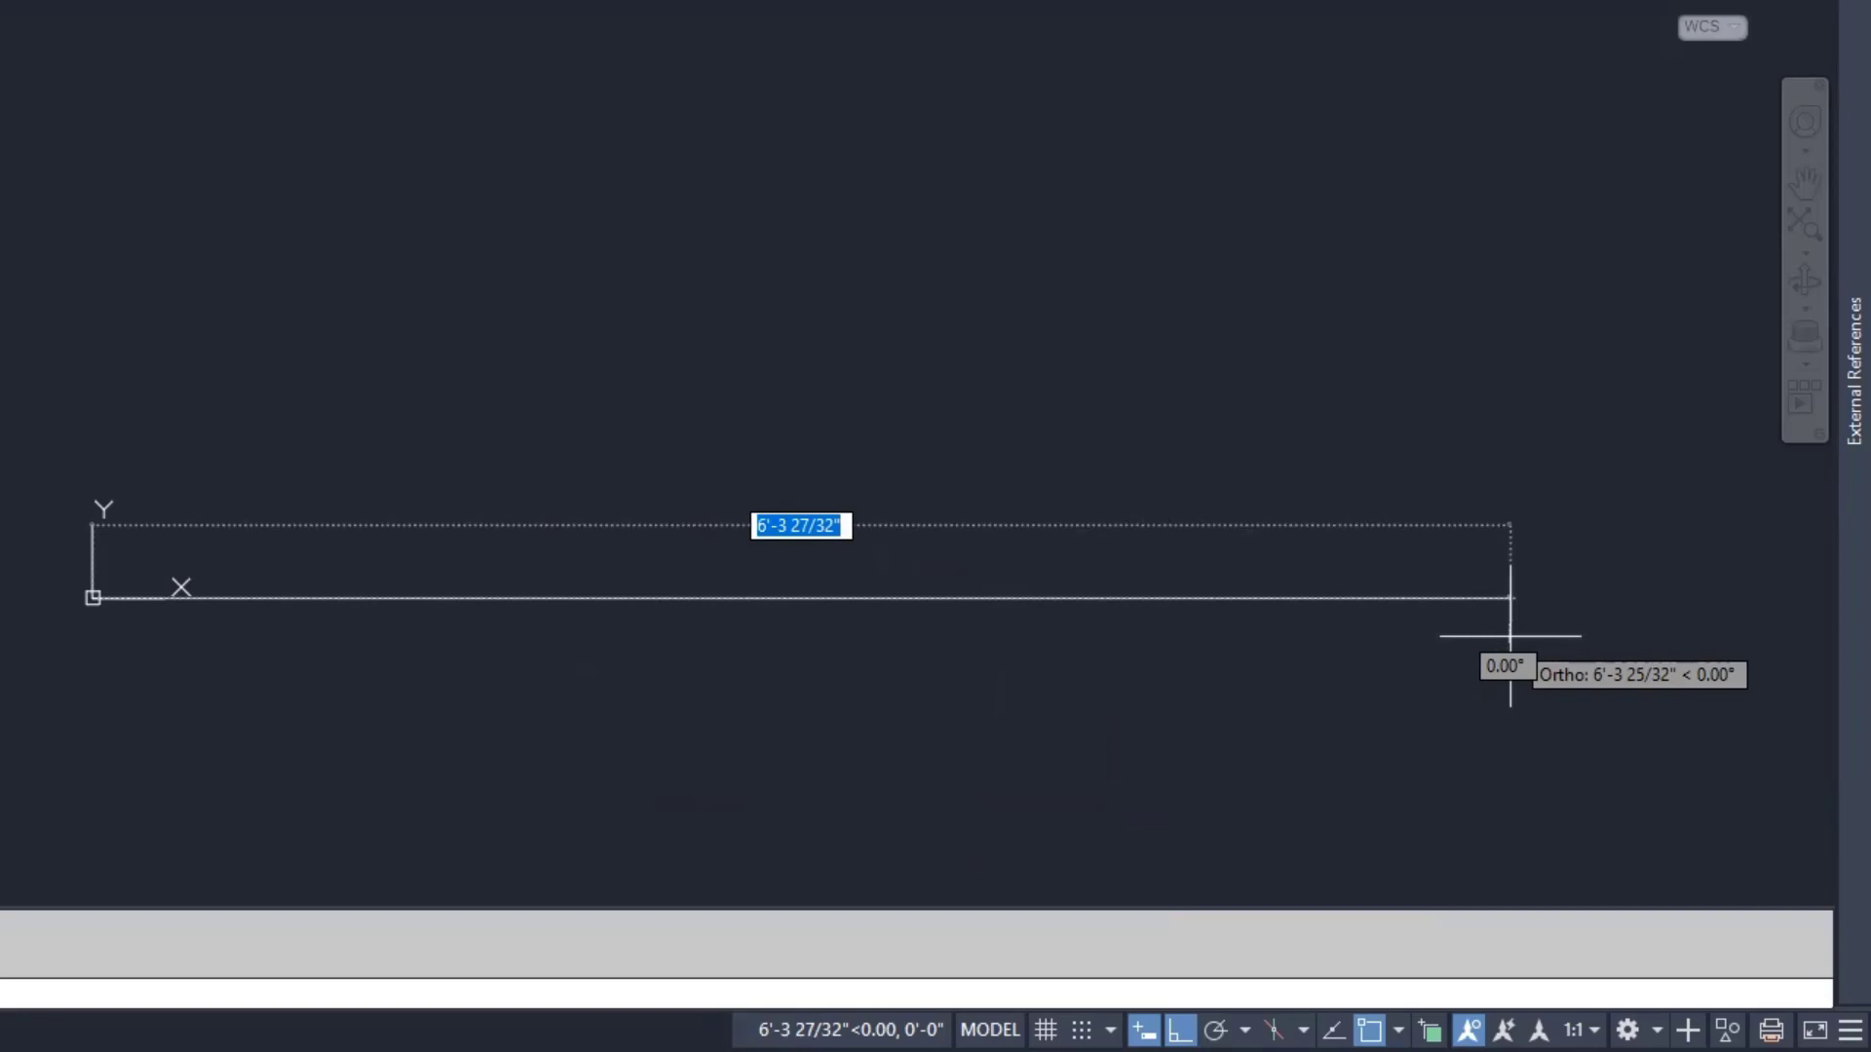
type("6'")
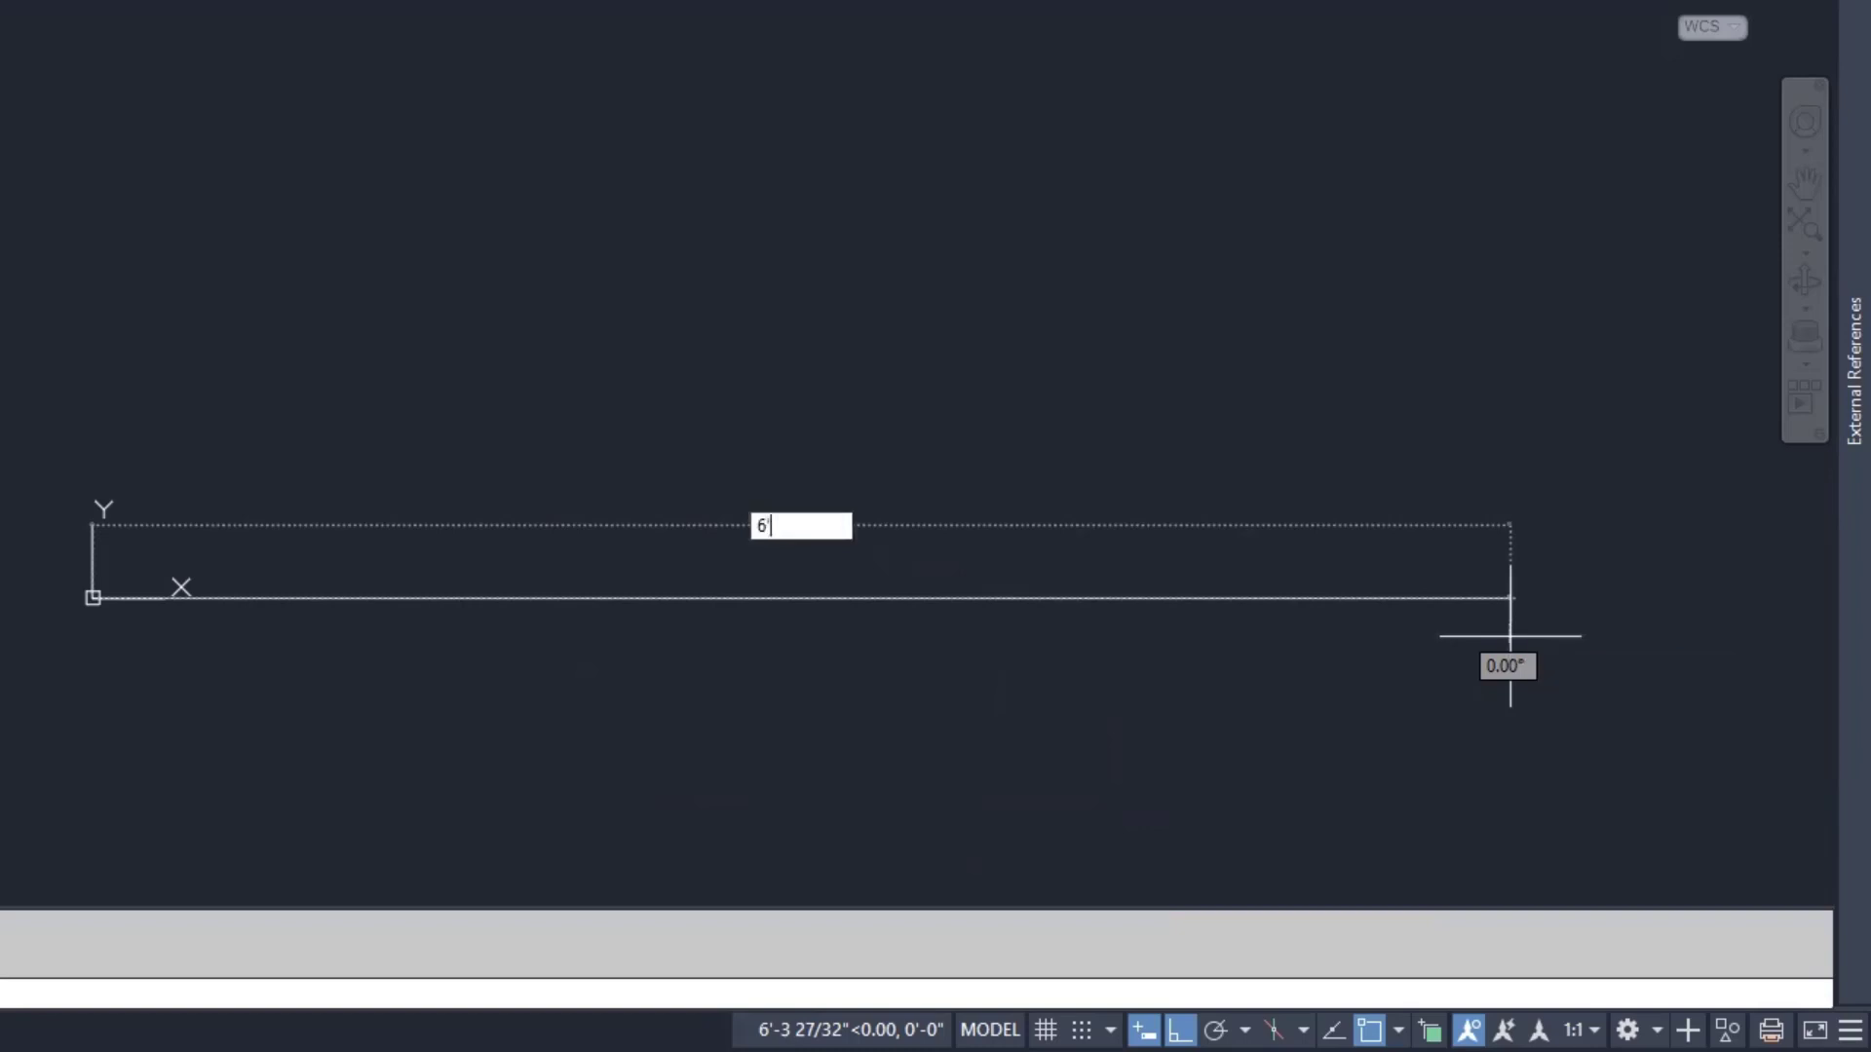
key("Return")
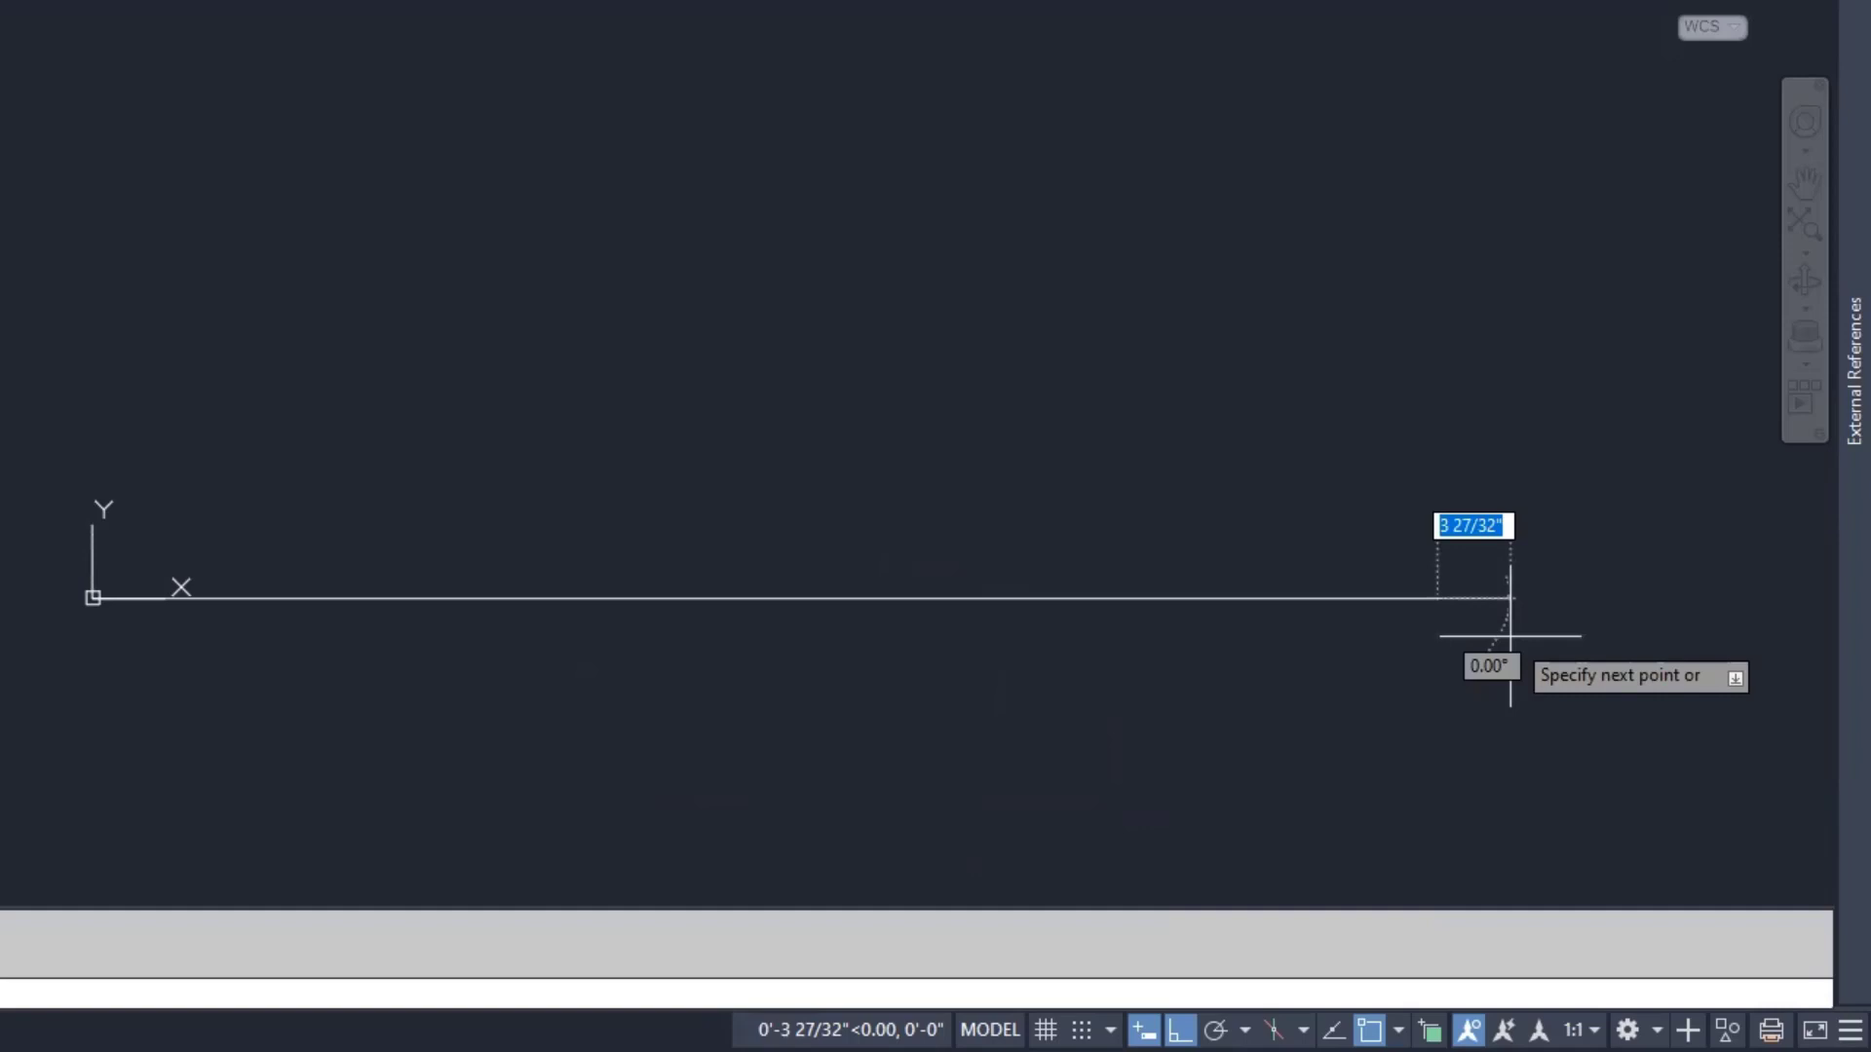
key("Return")
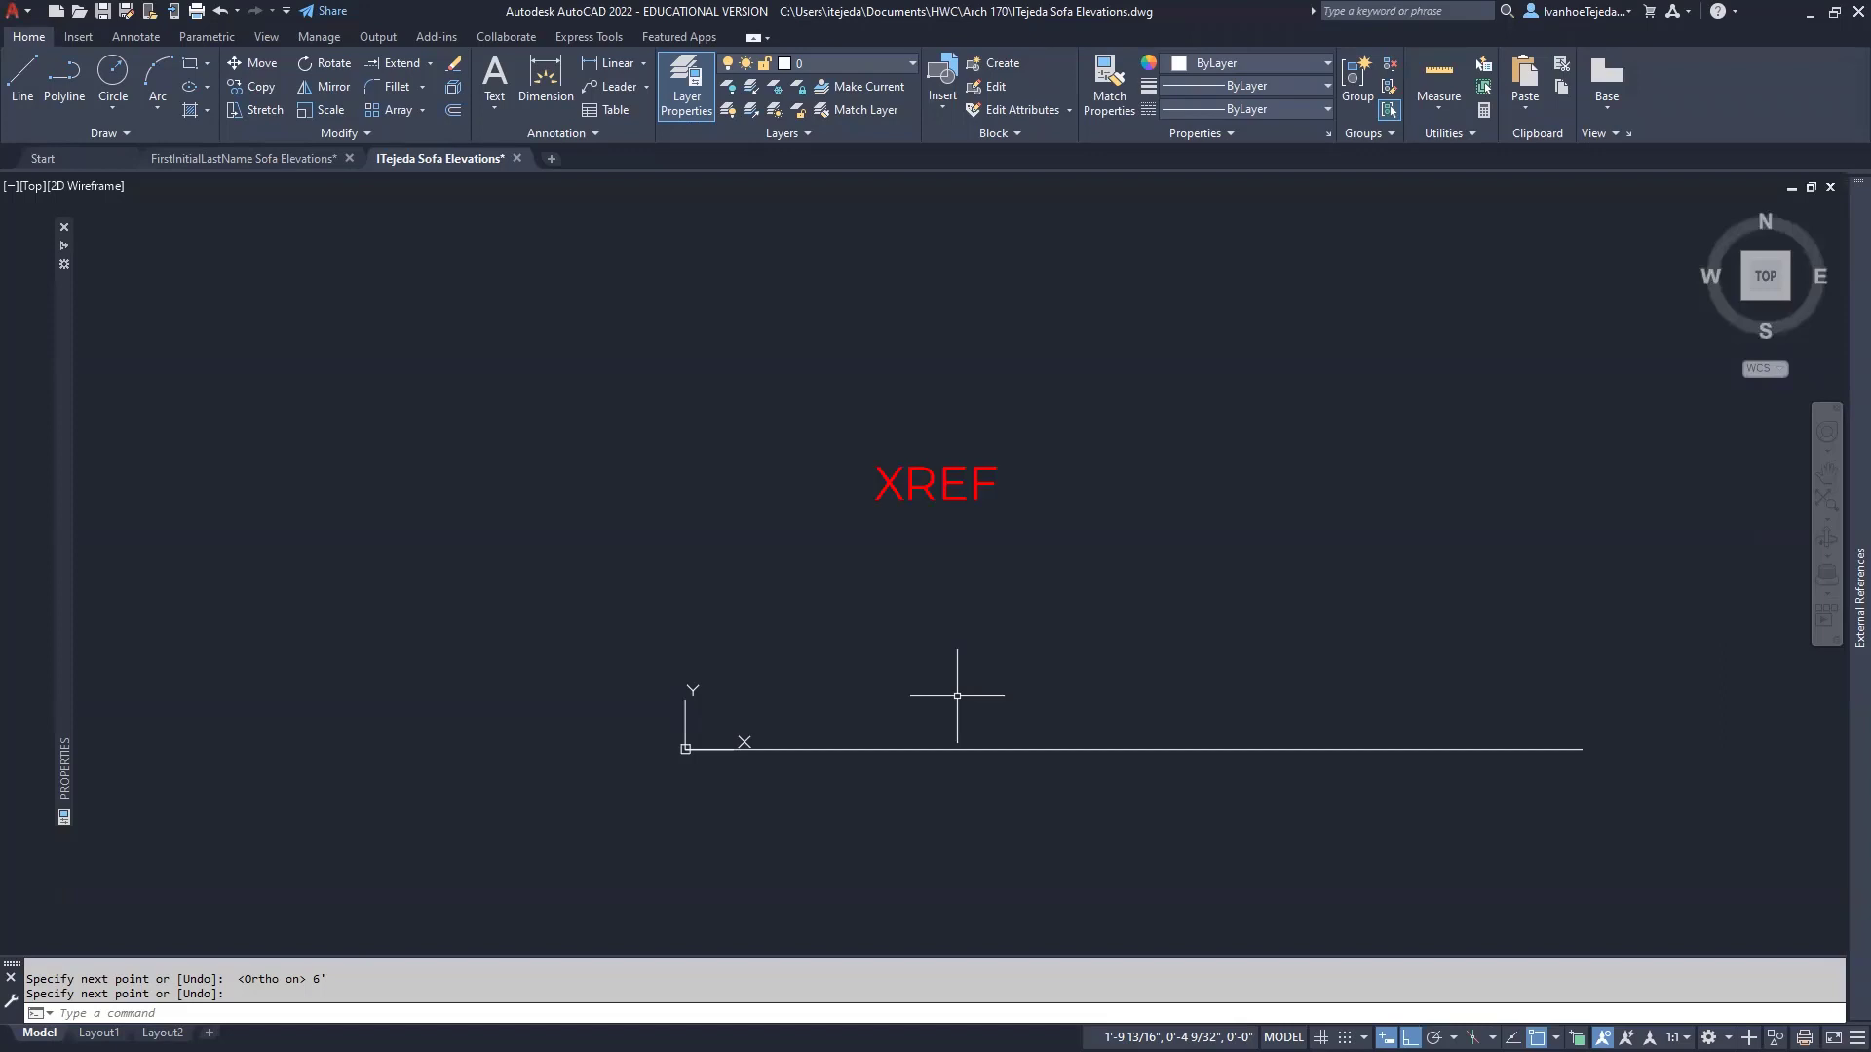
- Open the External References palette with the XREF command
type("XREF")
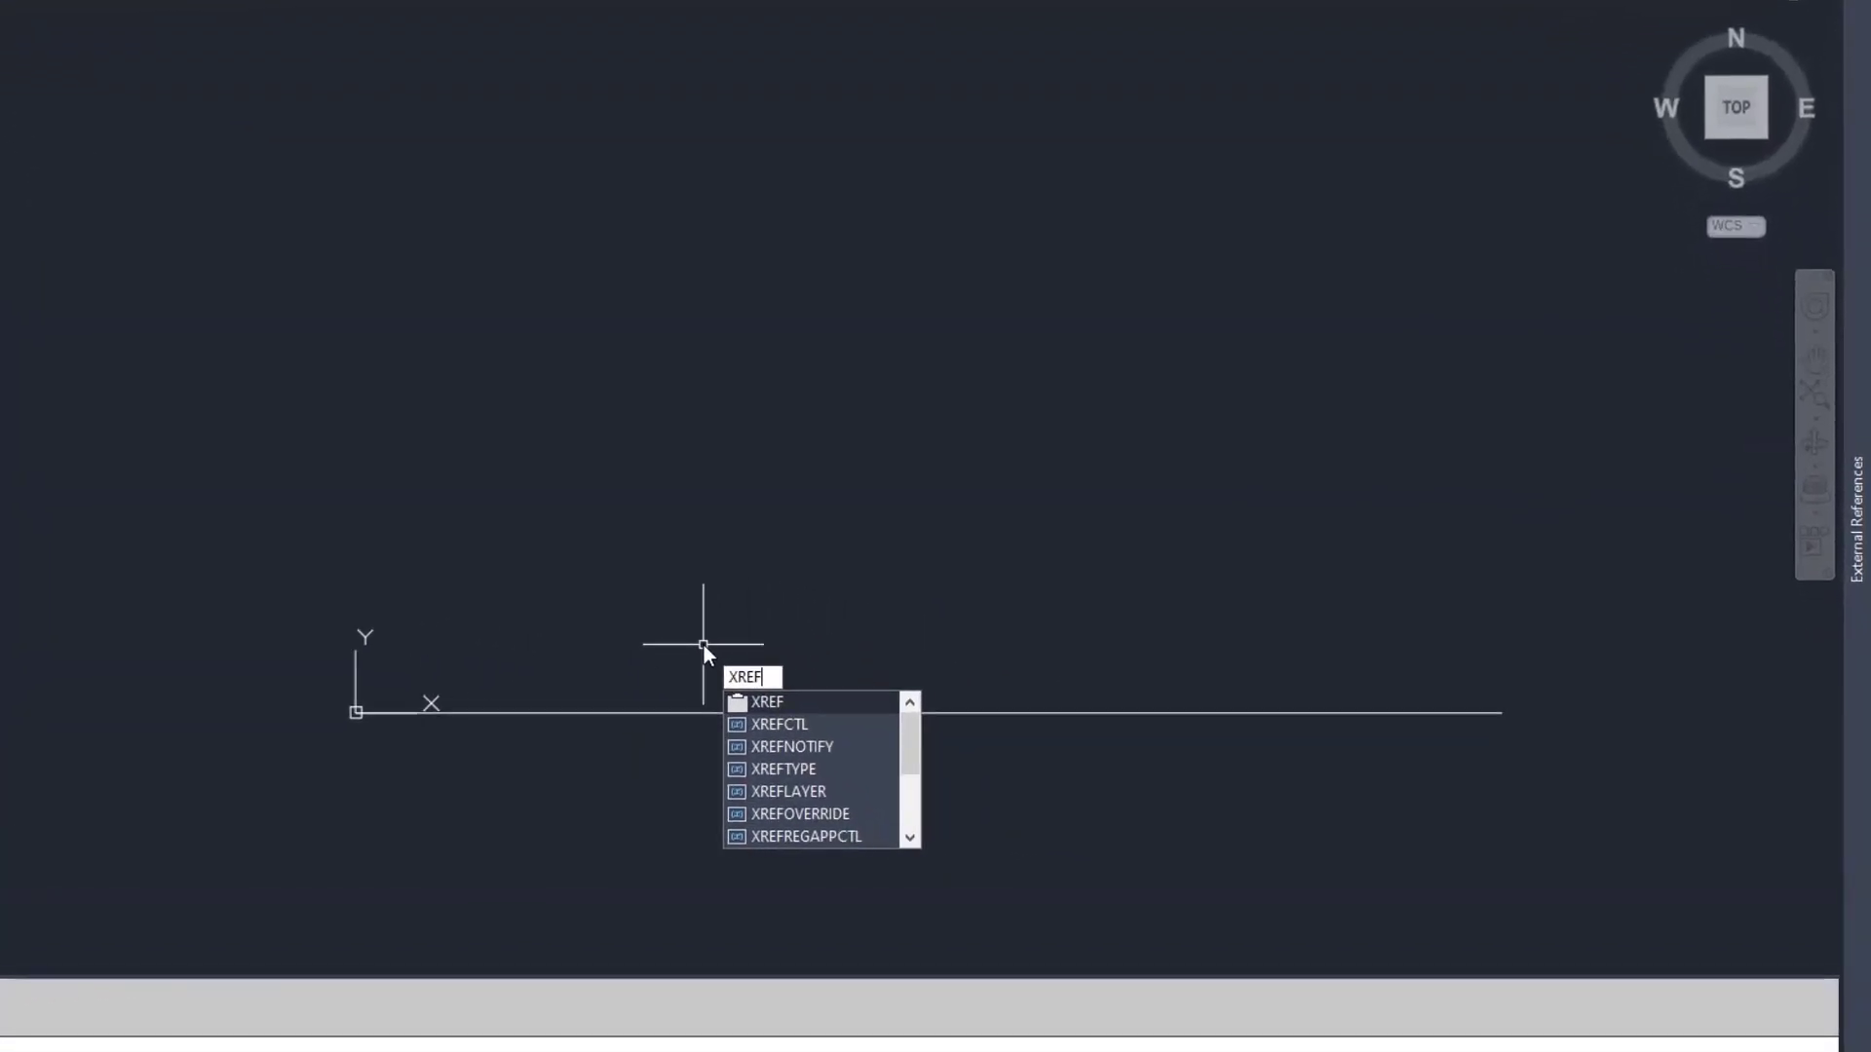
key("Return")
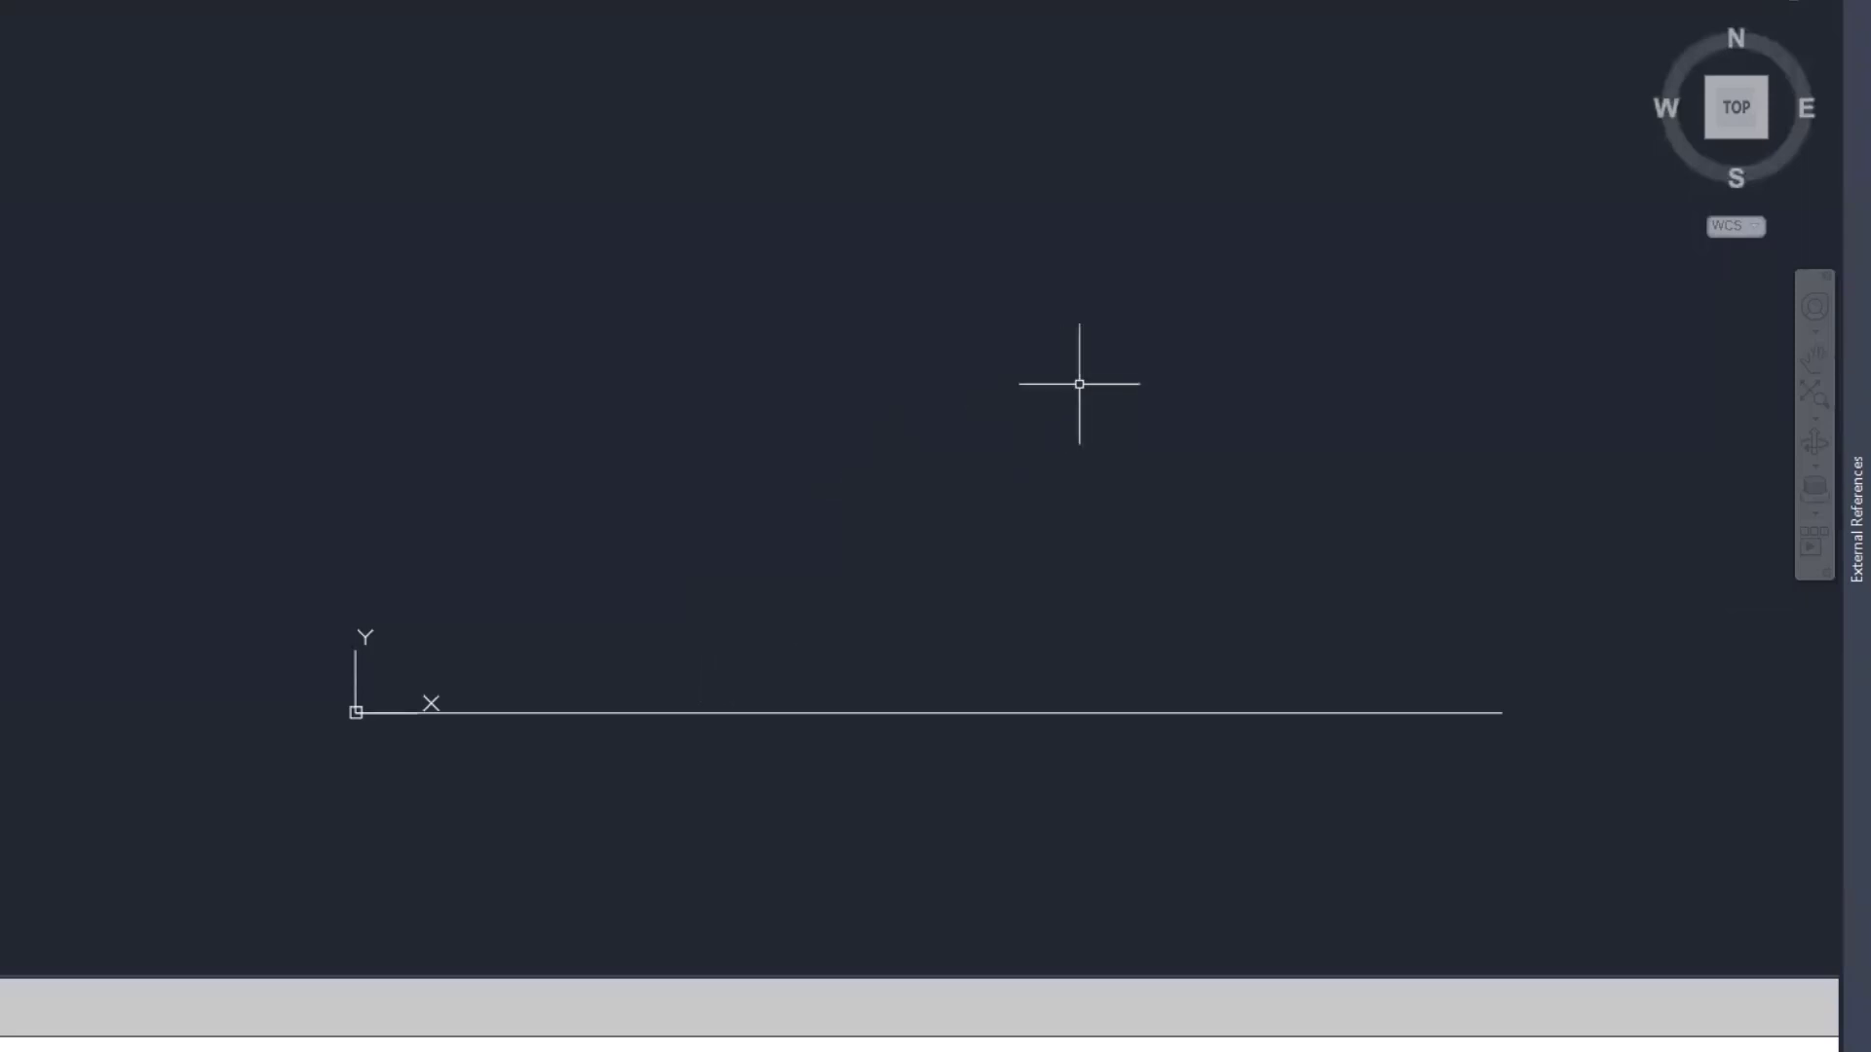
mouse_move(1832, 230)
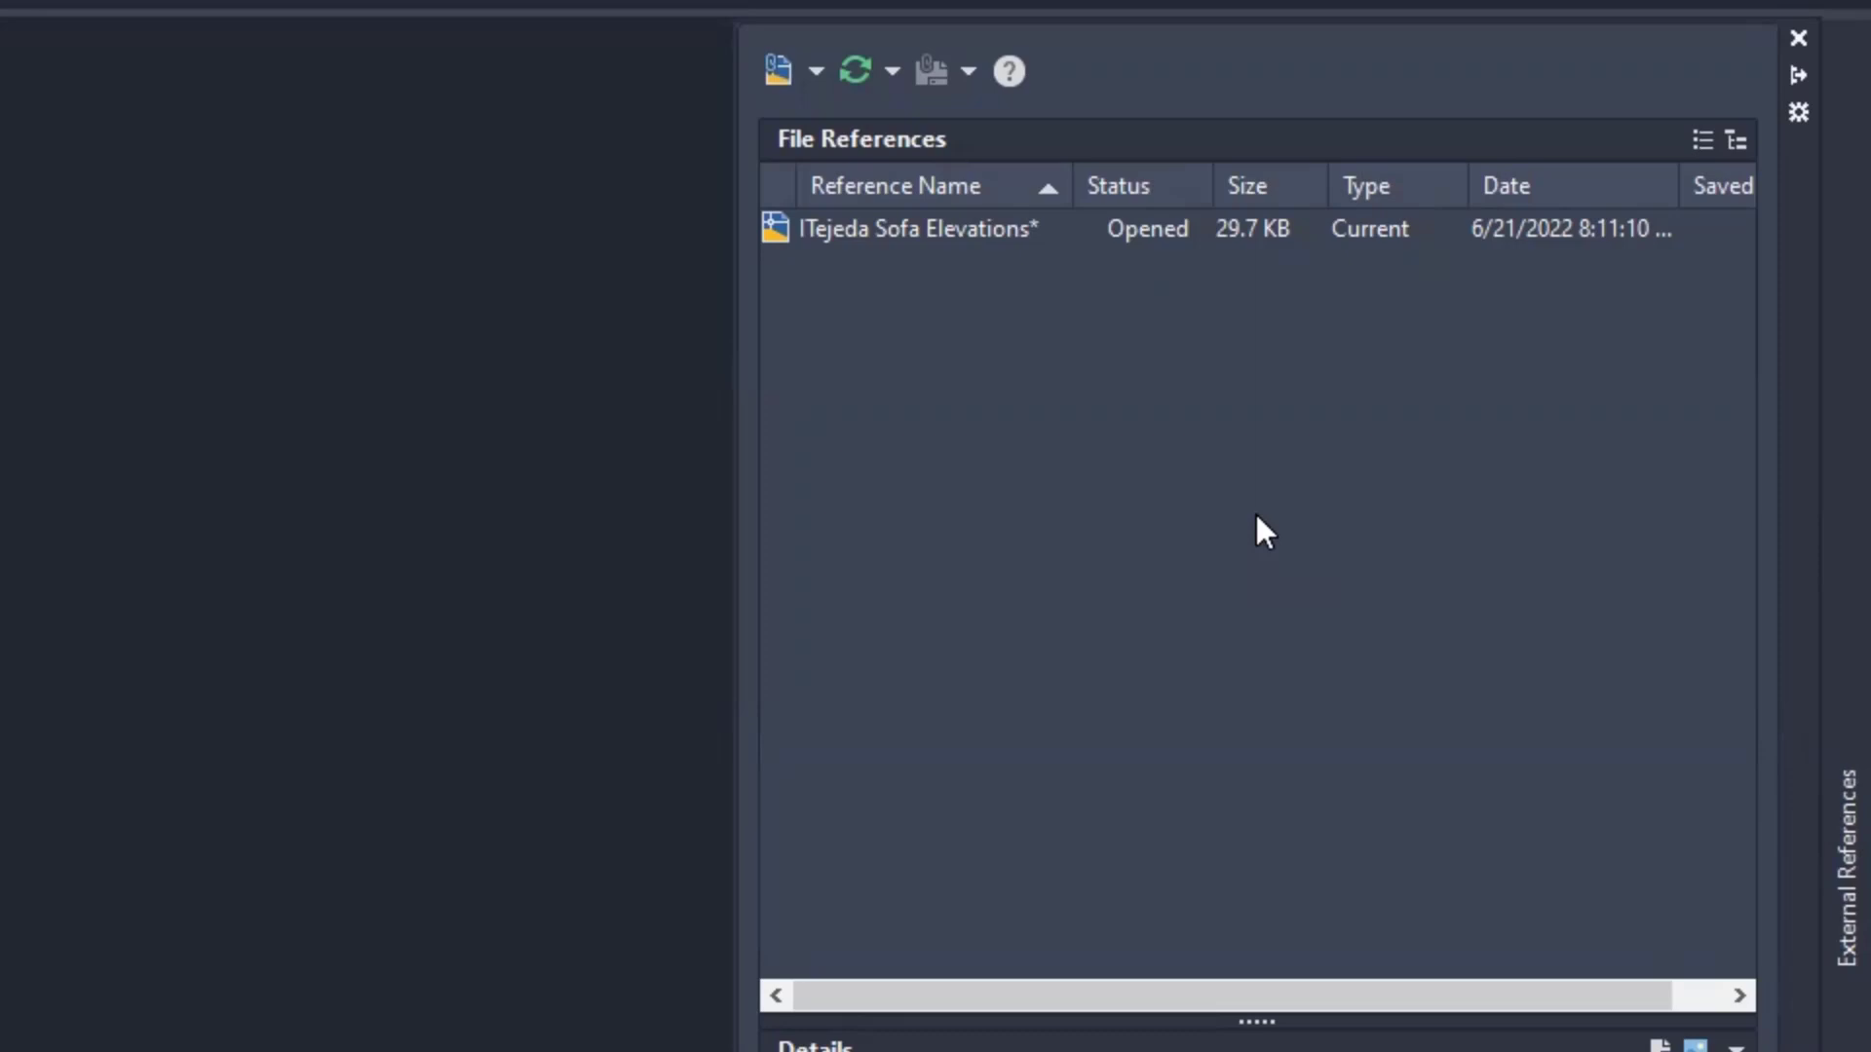
- Attach DWG: choose the Sofa and Rug drawing from Documents > HWC > Arch 170
left_click(817, 72)
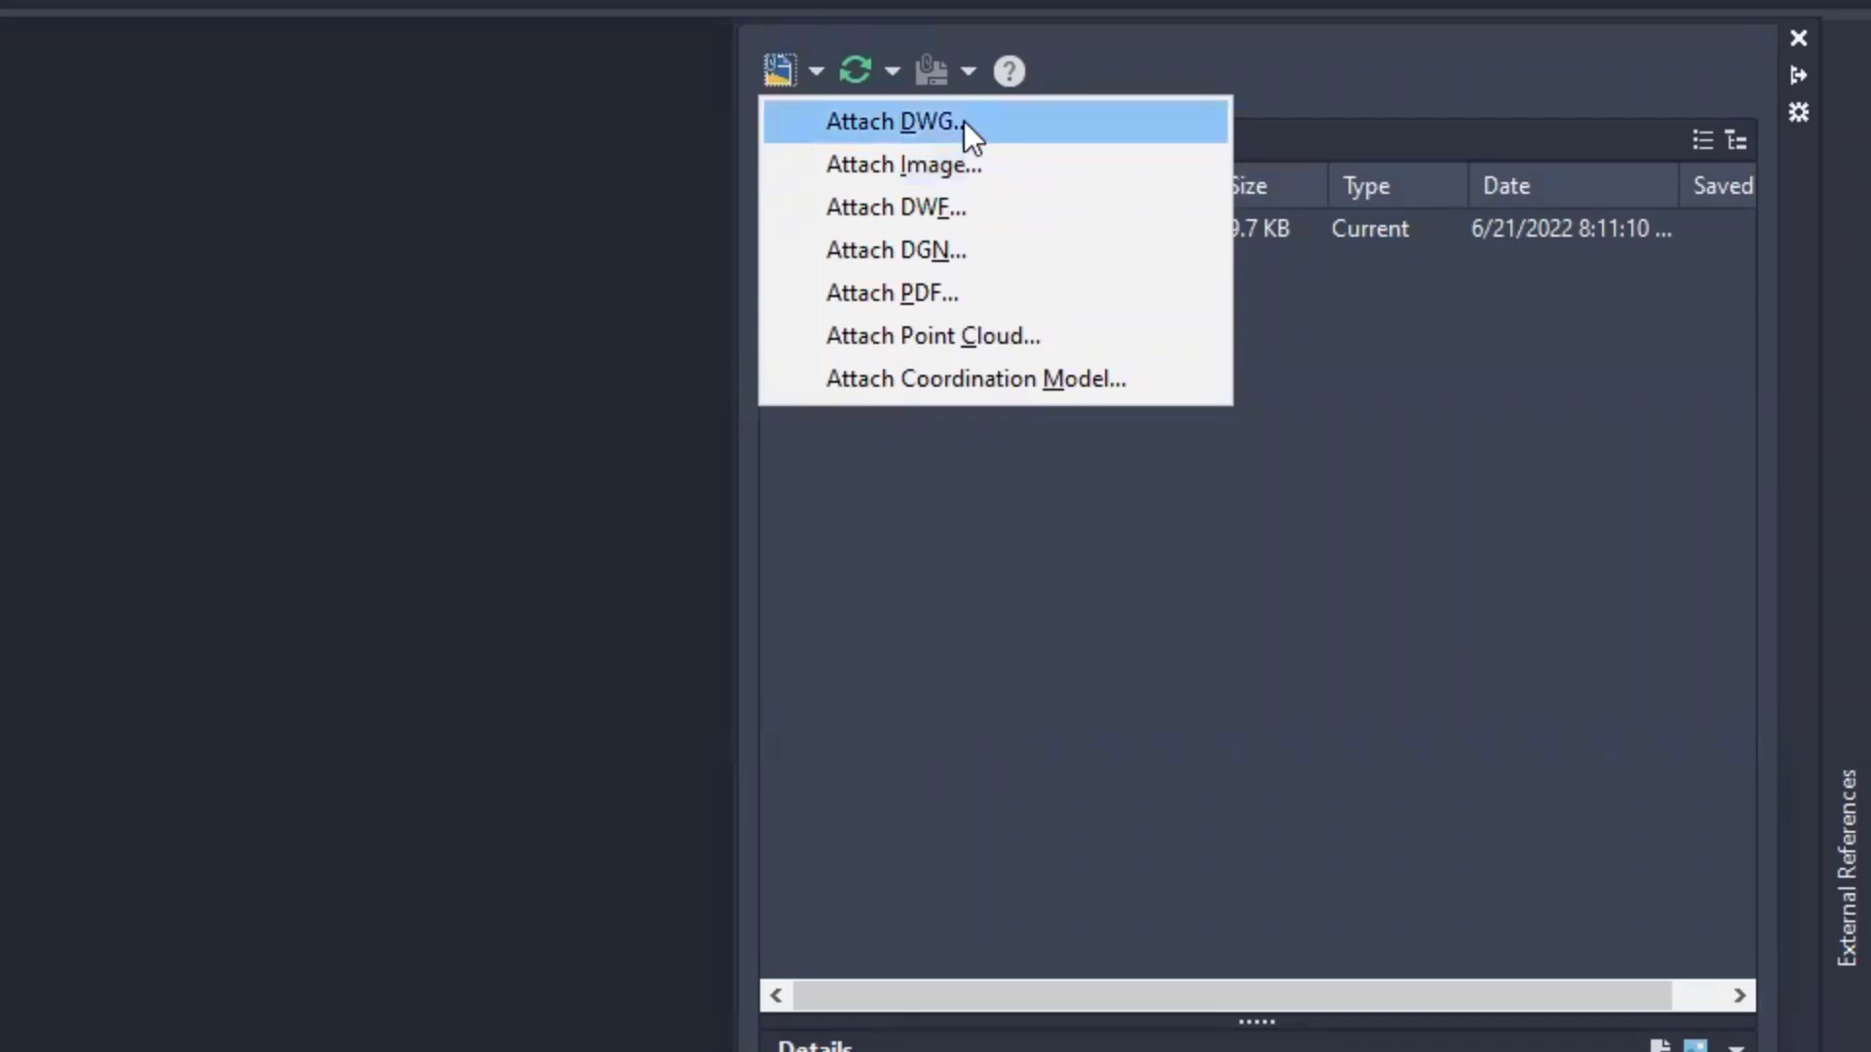
left_click(902, 120)
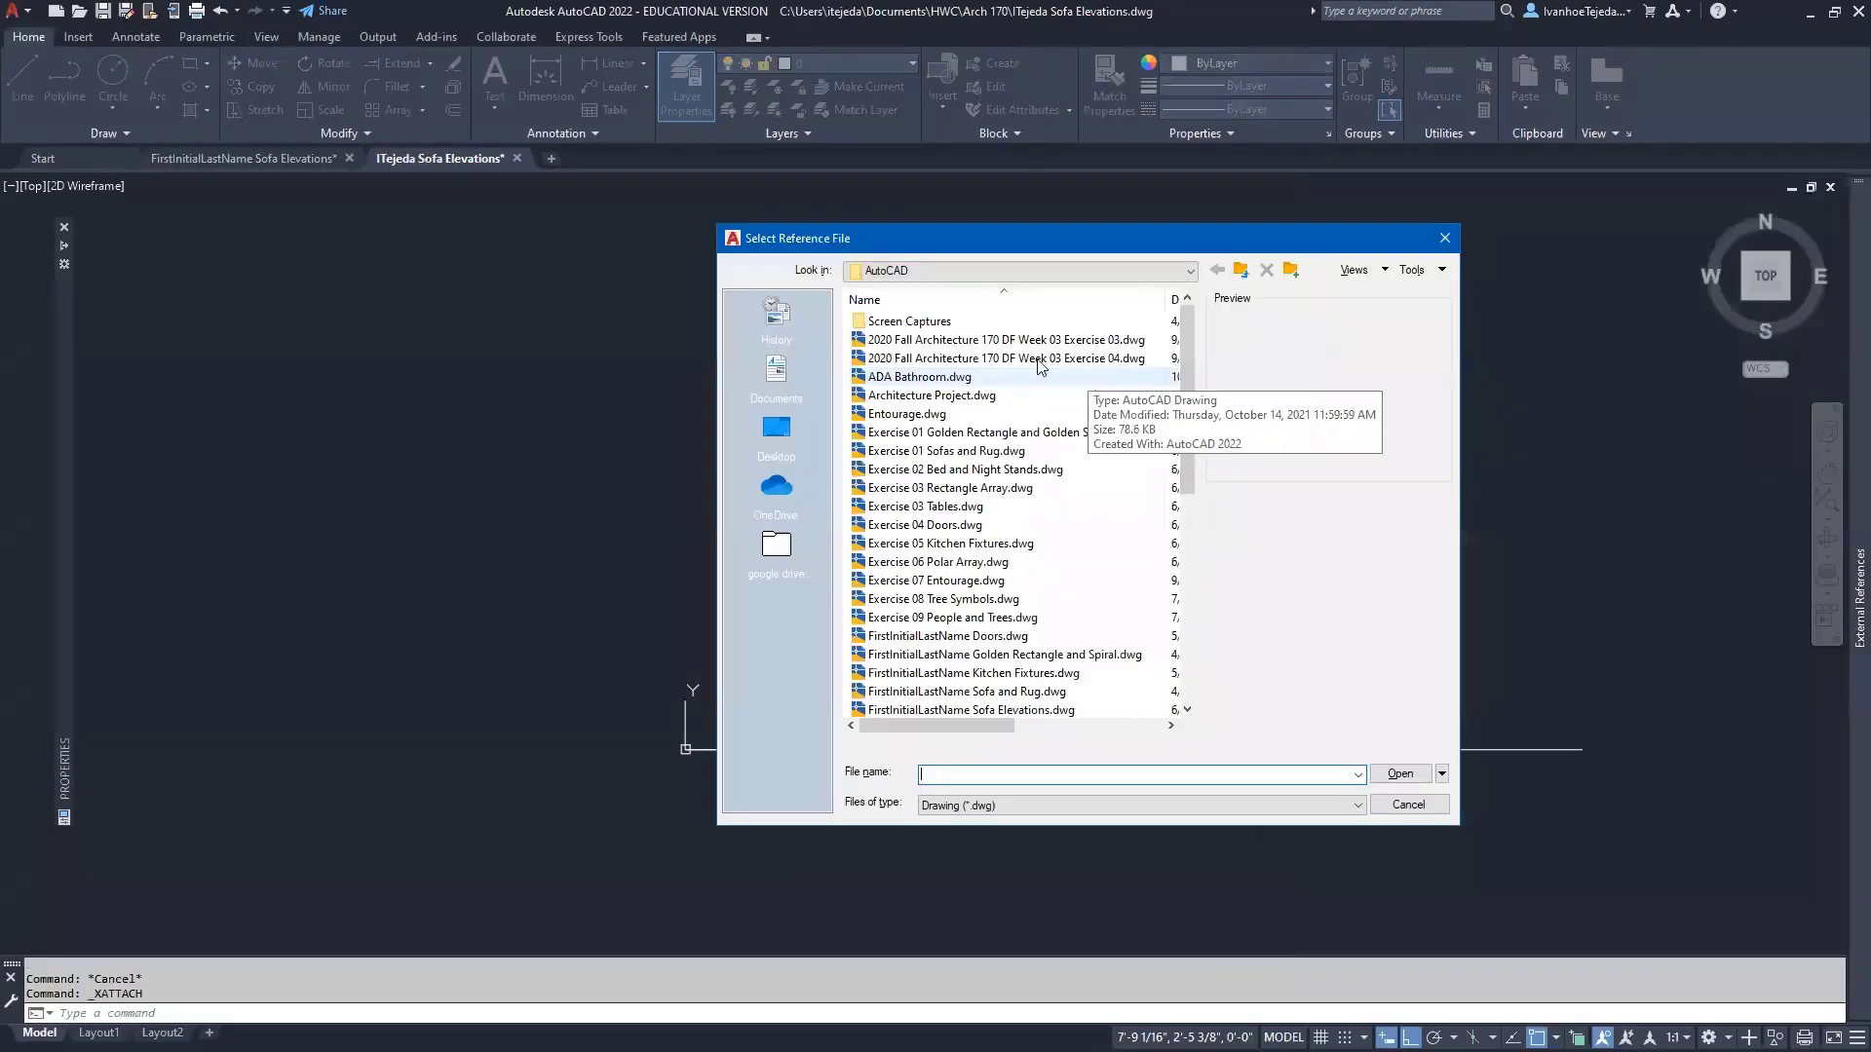
left_click(775, 376)
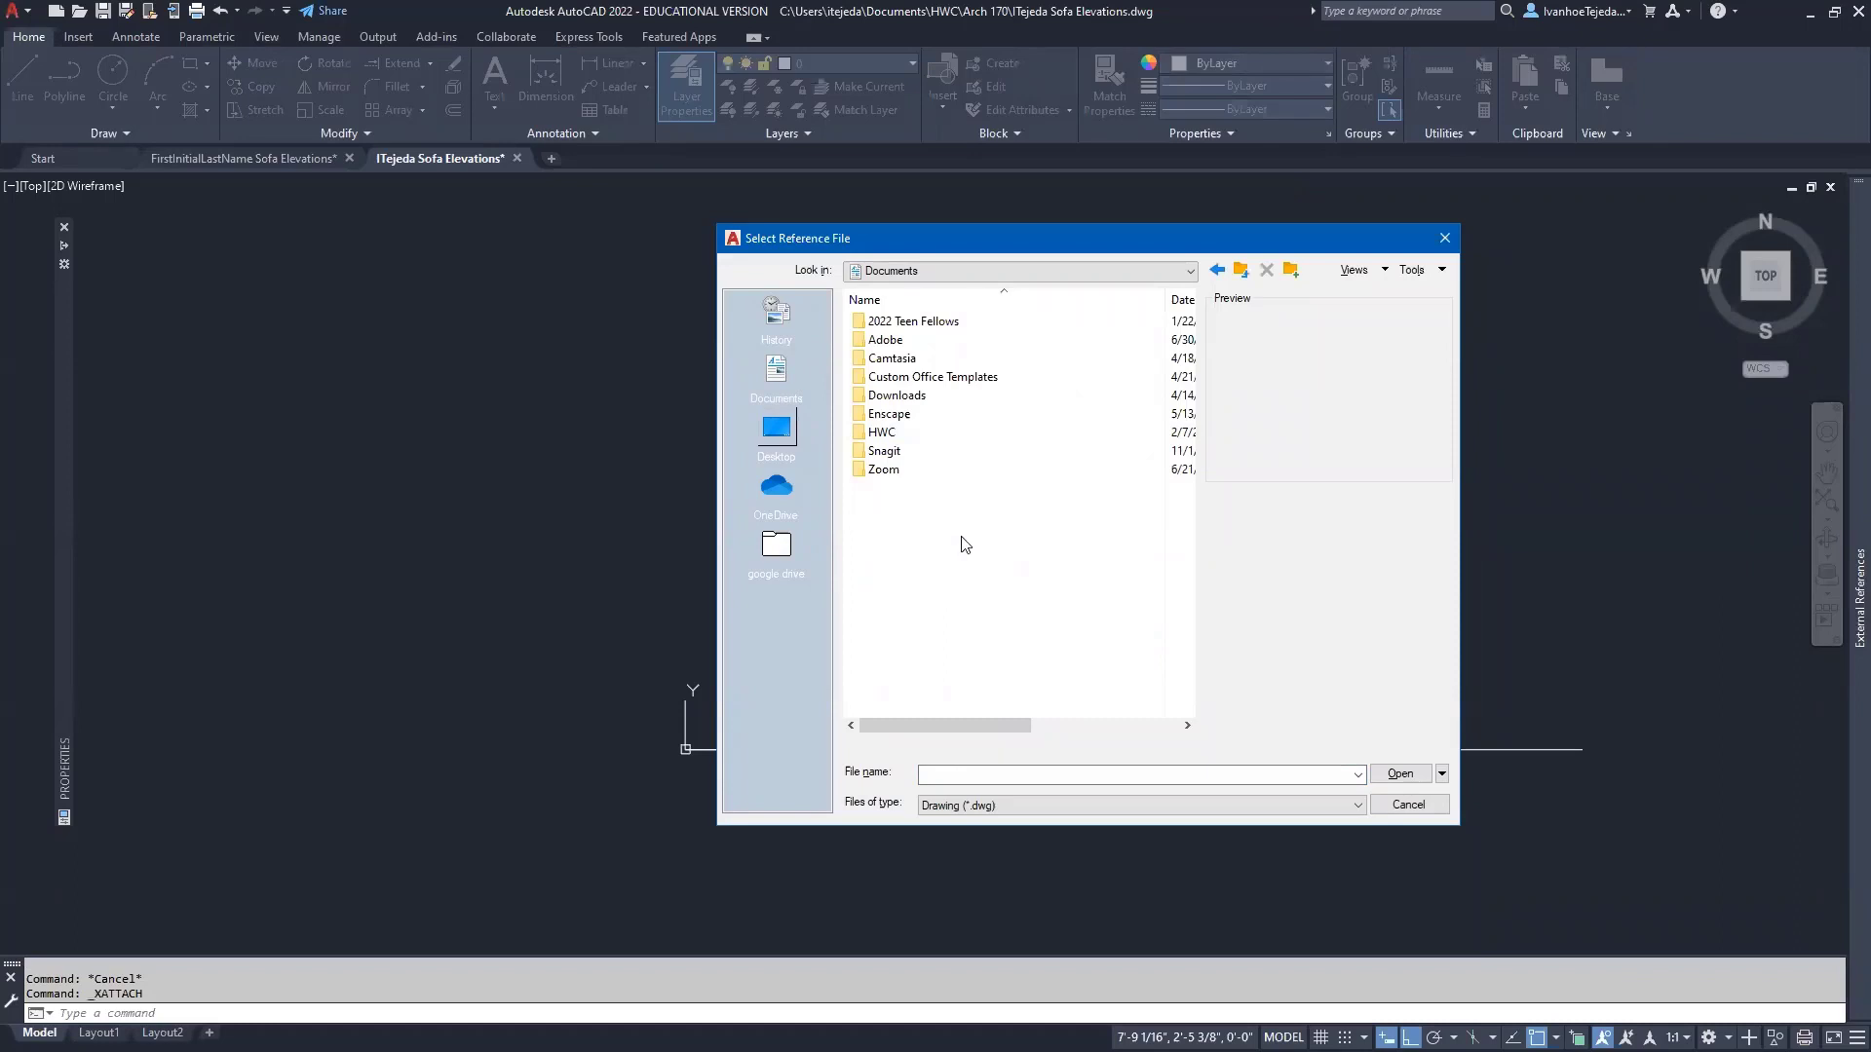
double_click(883, 433)
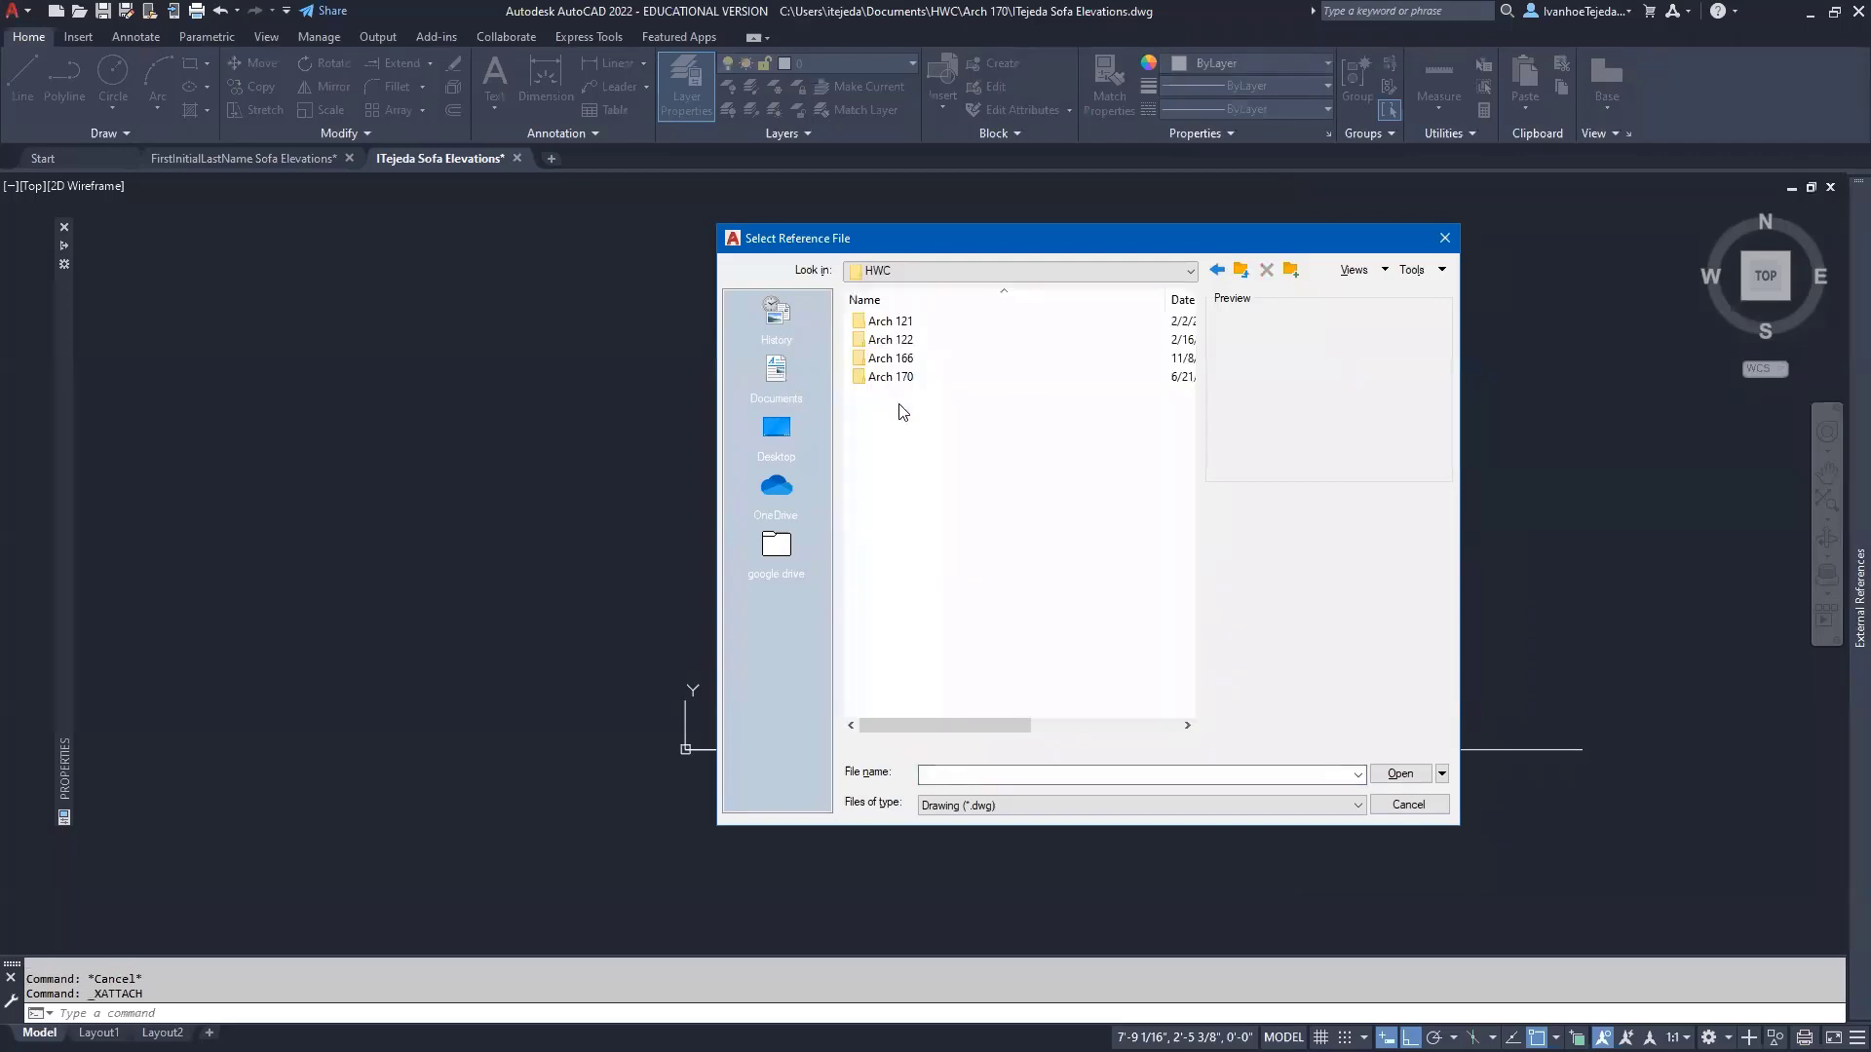
double_click(890, 378)
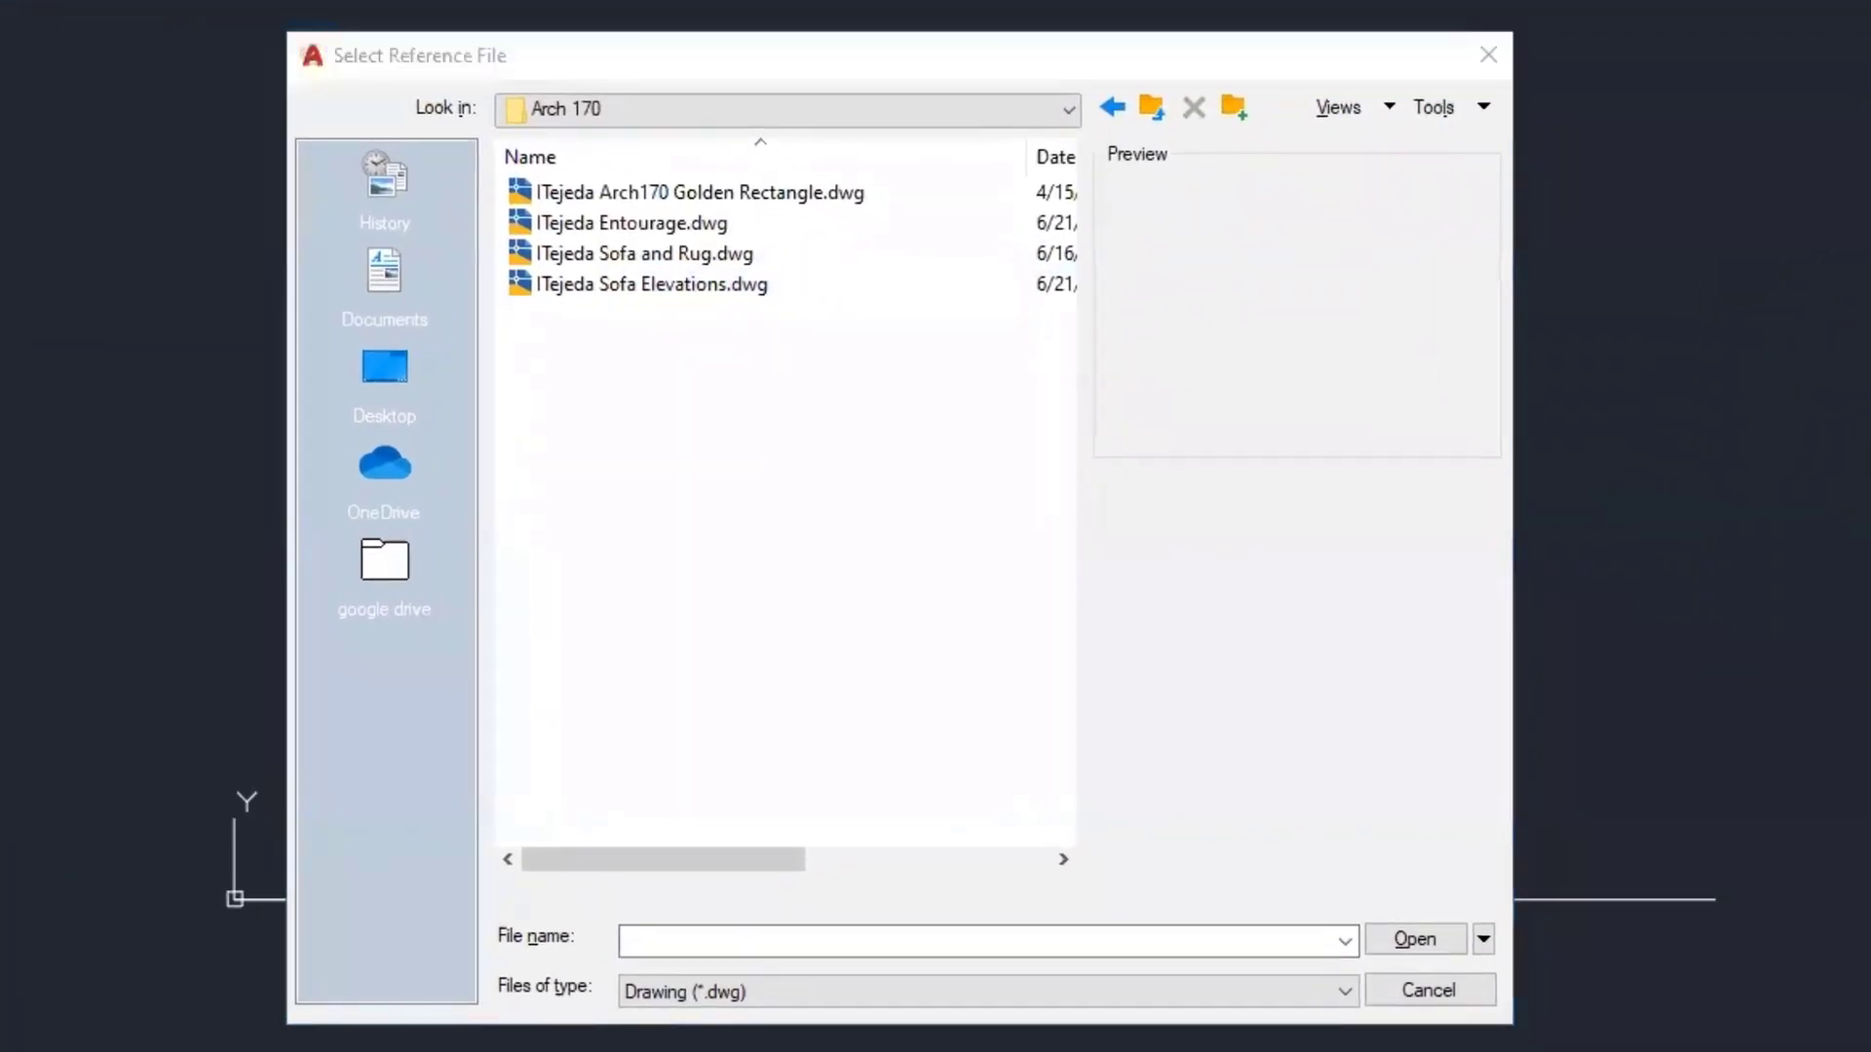
left_click(573, 542)
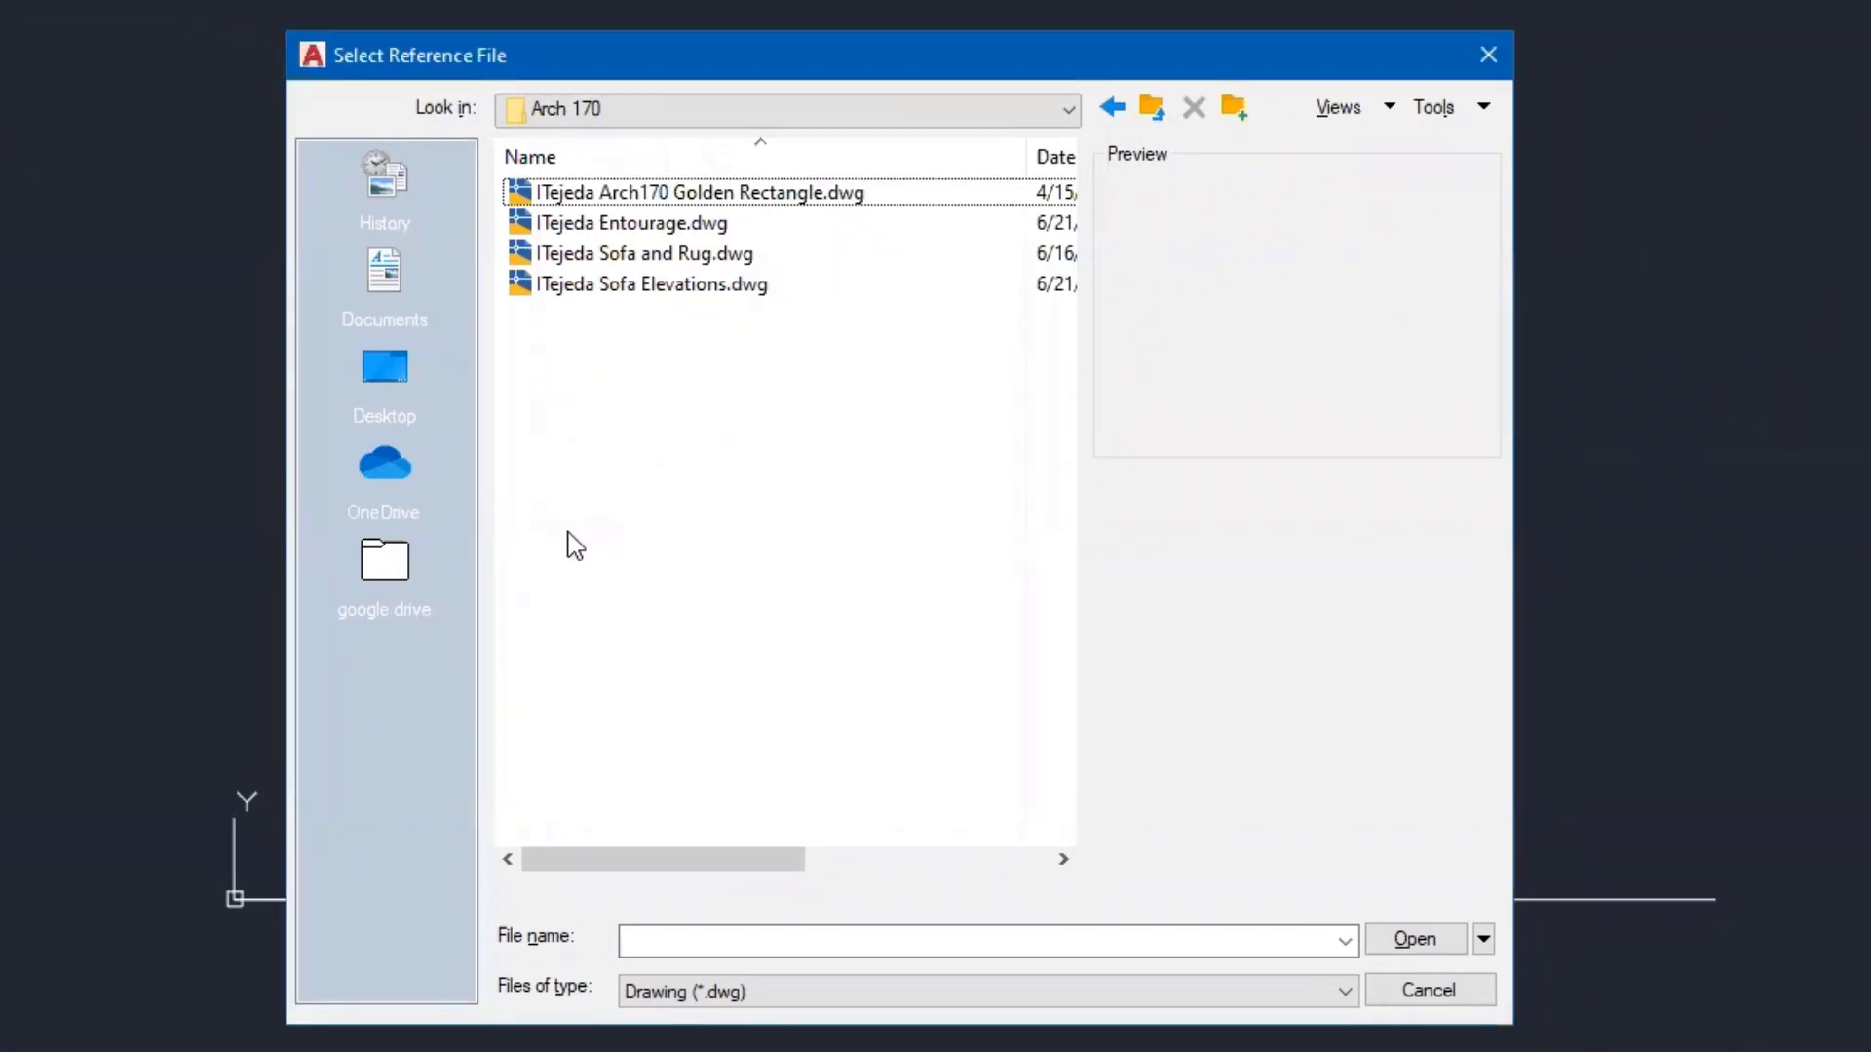
left_click(596, 255)
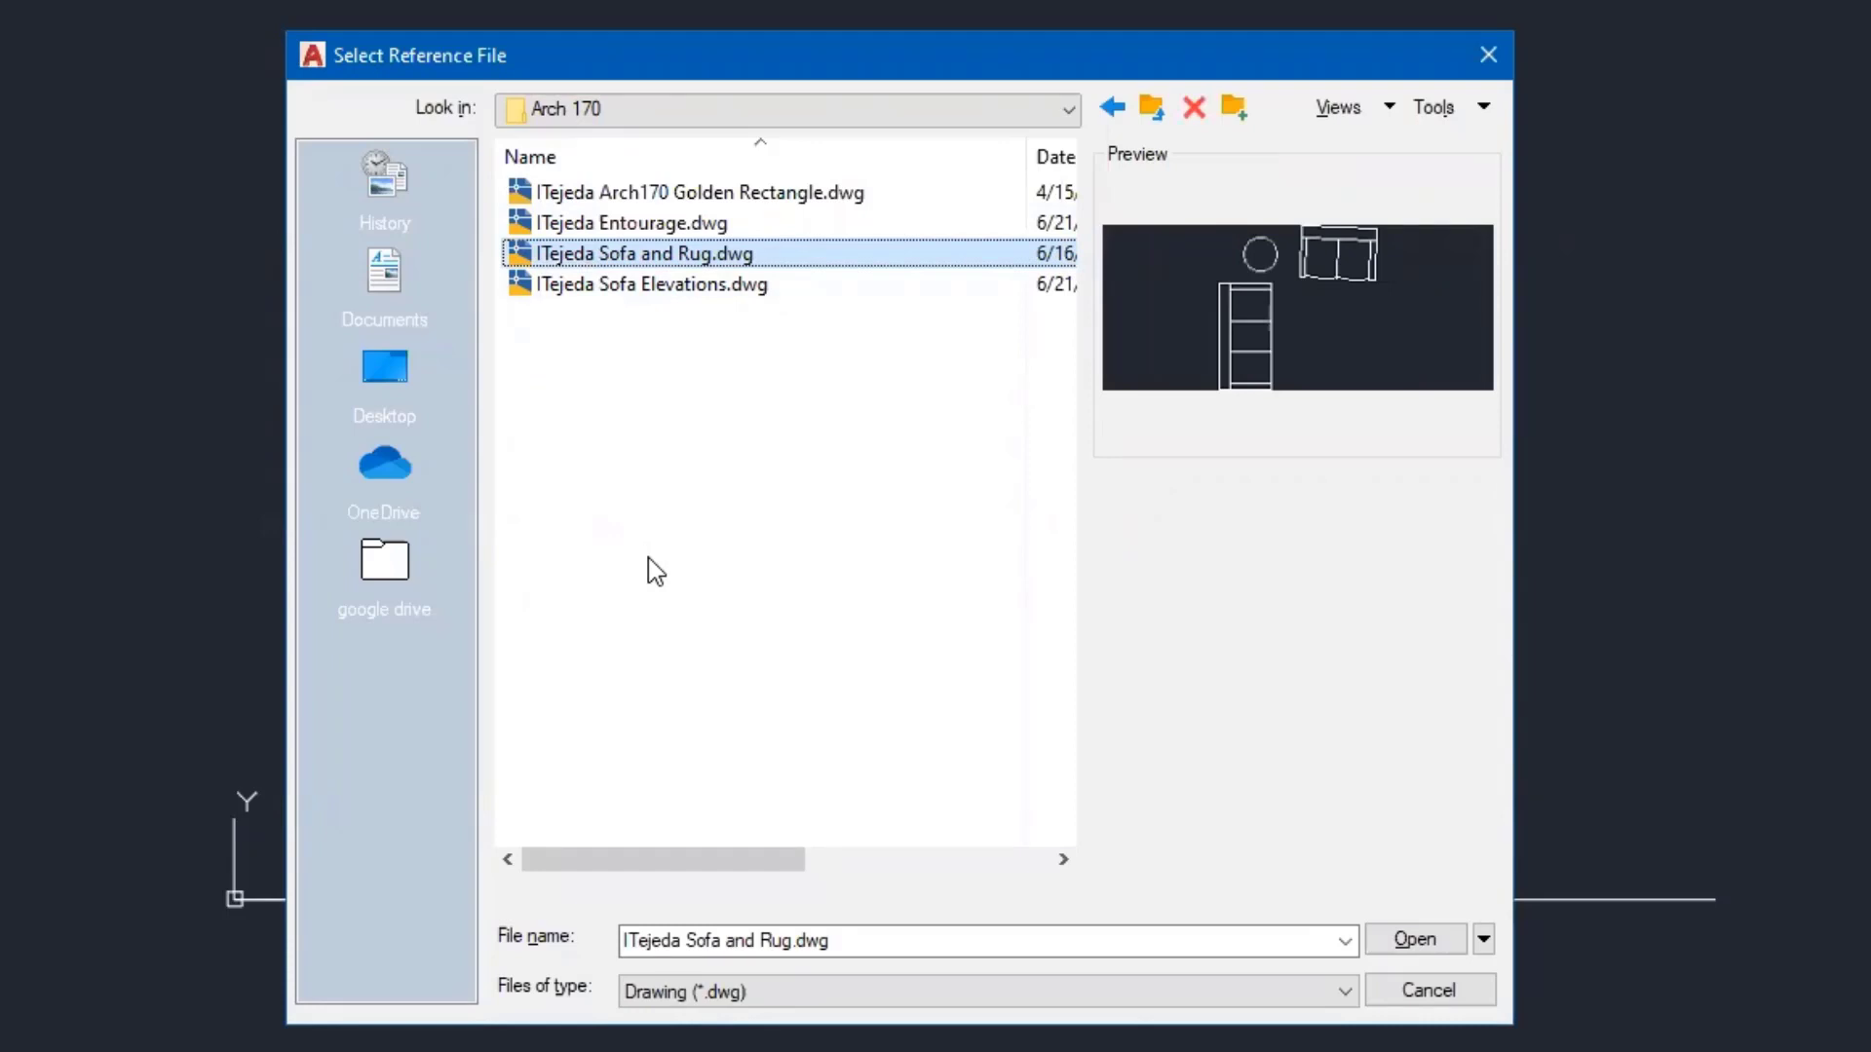
left_click(1414, 942)
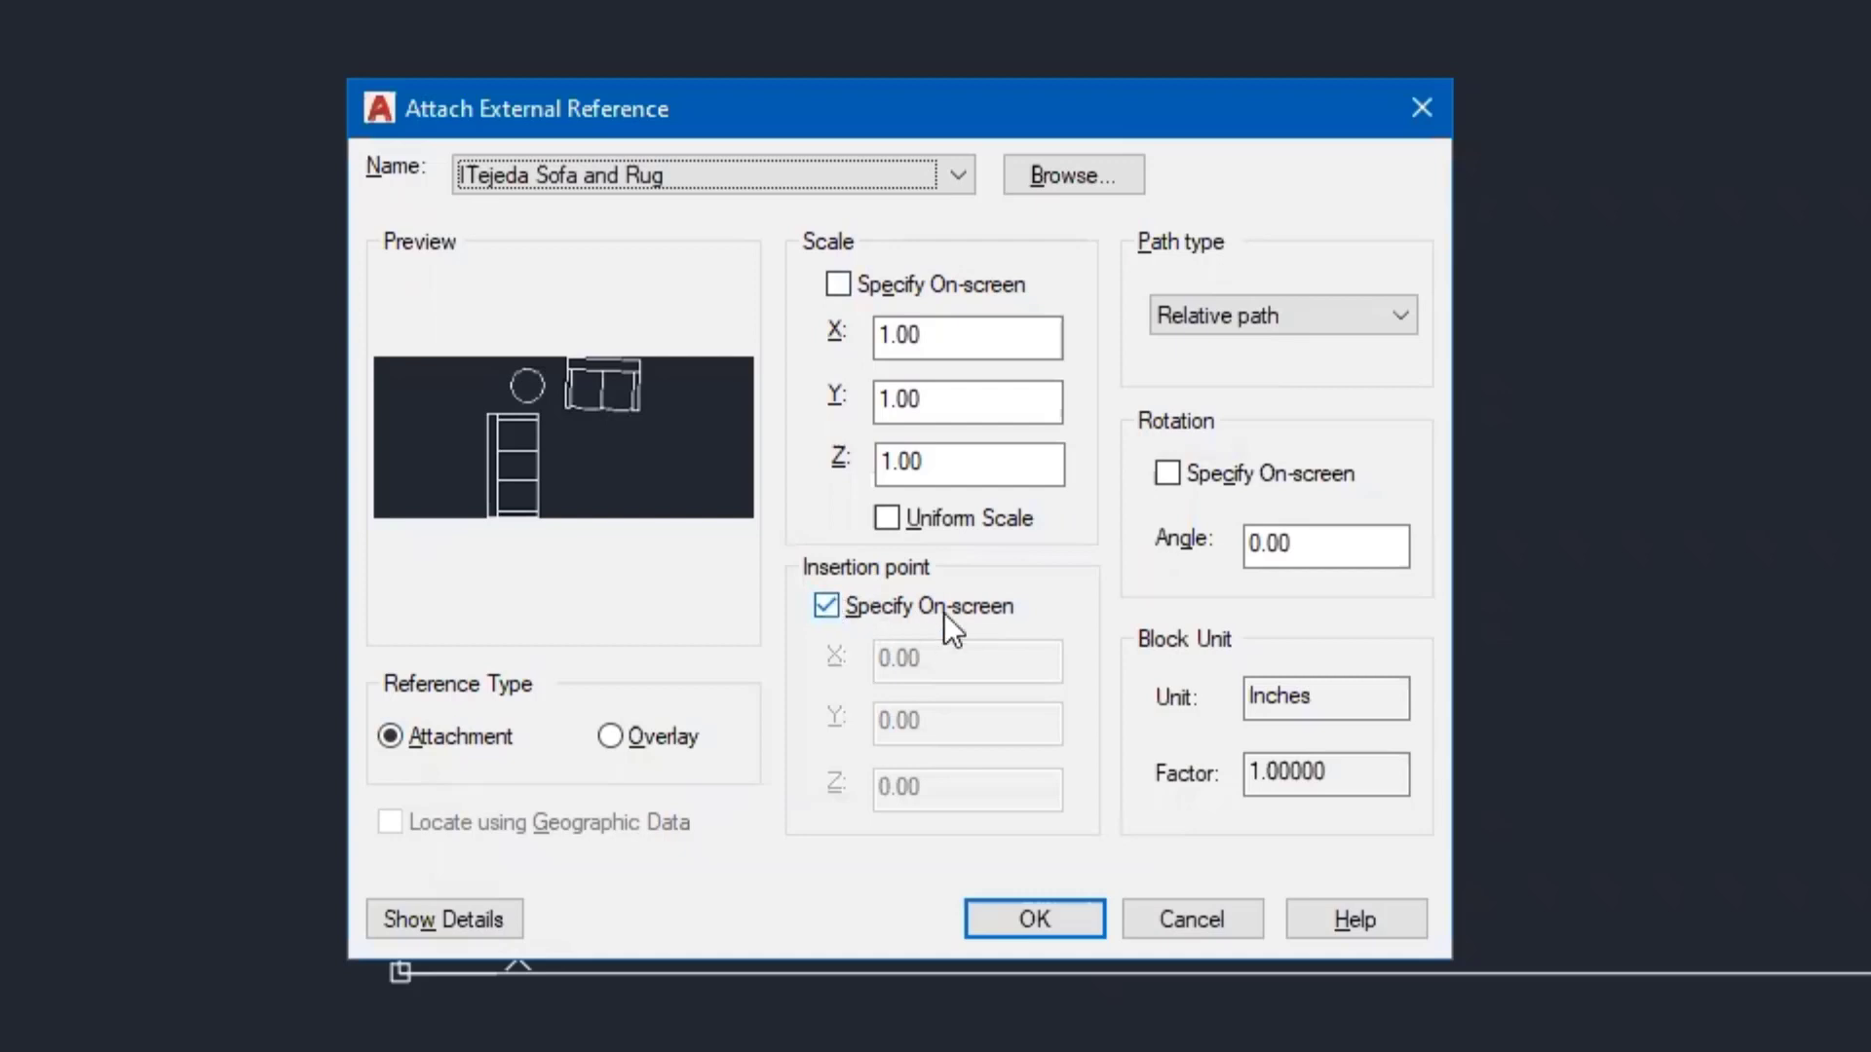
- Attach the xref at insertion point 0,0,0 with Path type set to No path
left_click(826, 606)
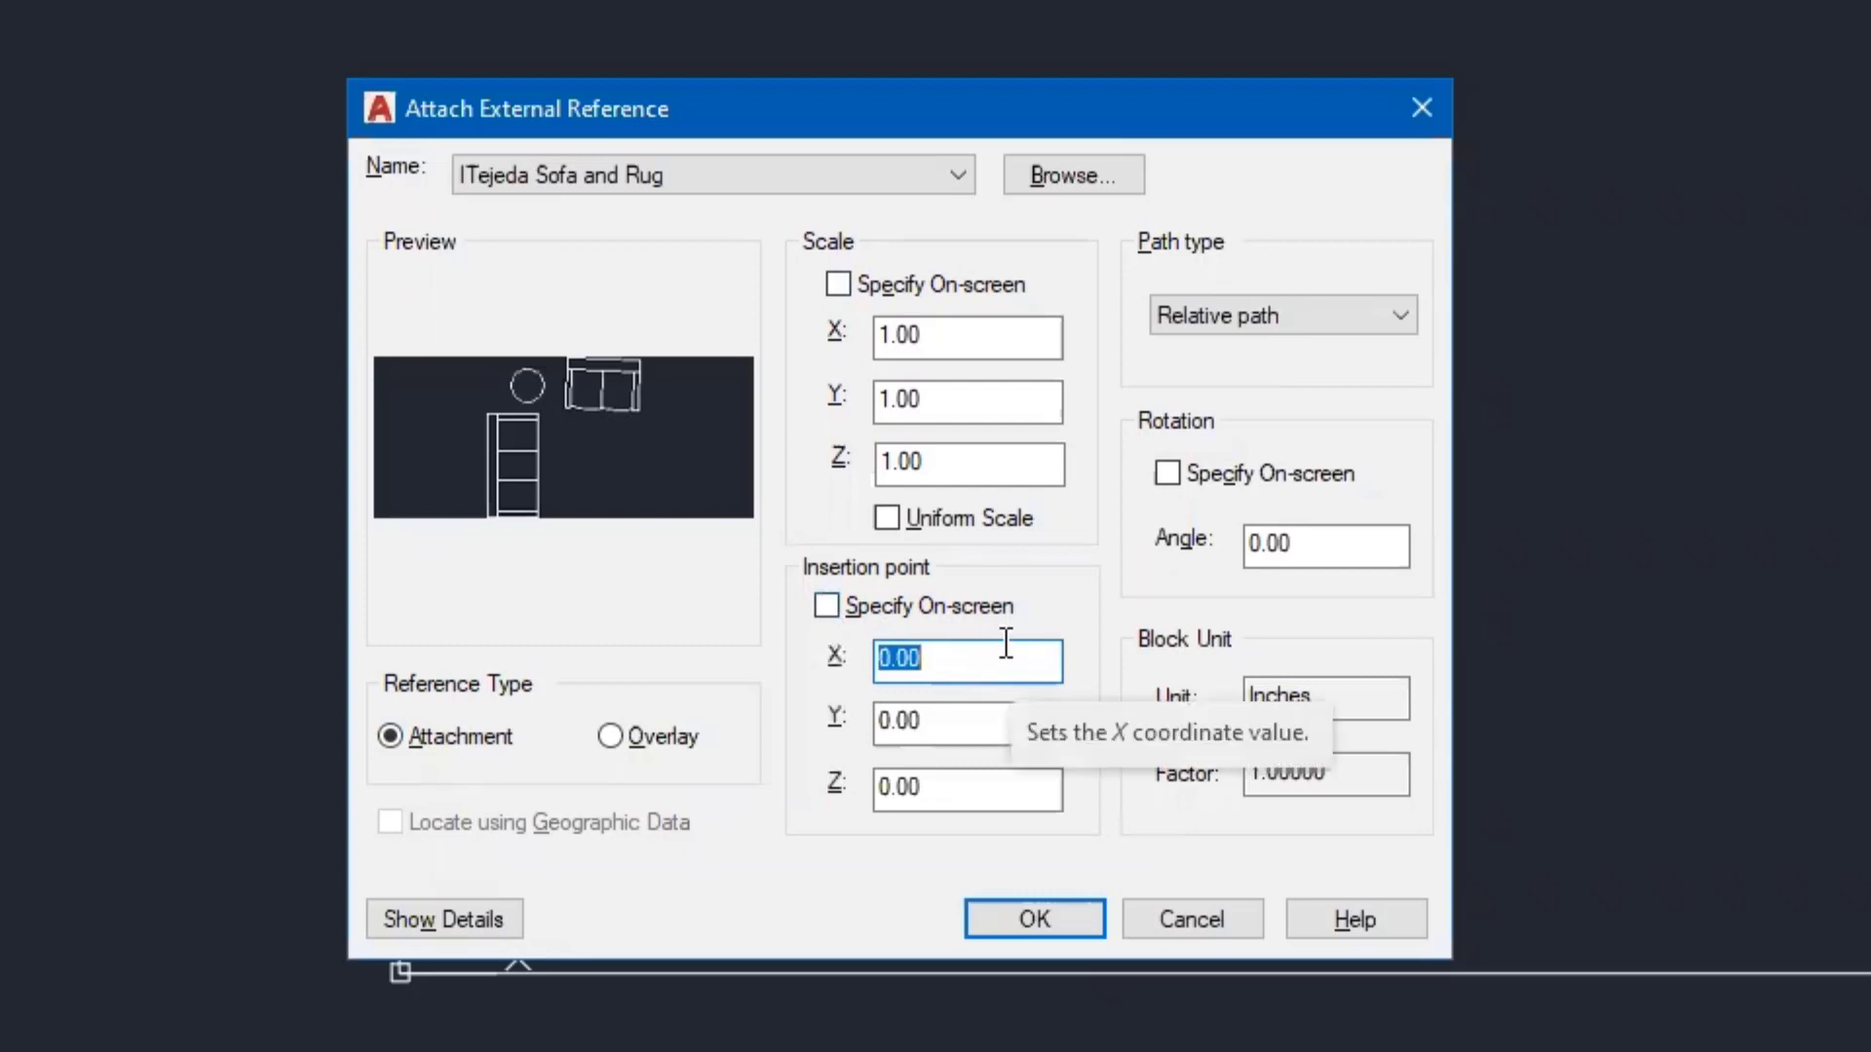
left_click(986, 724)
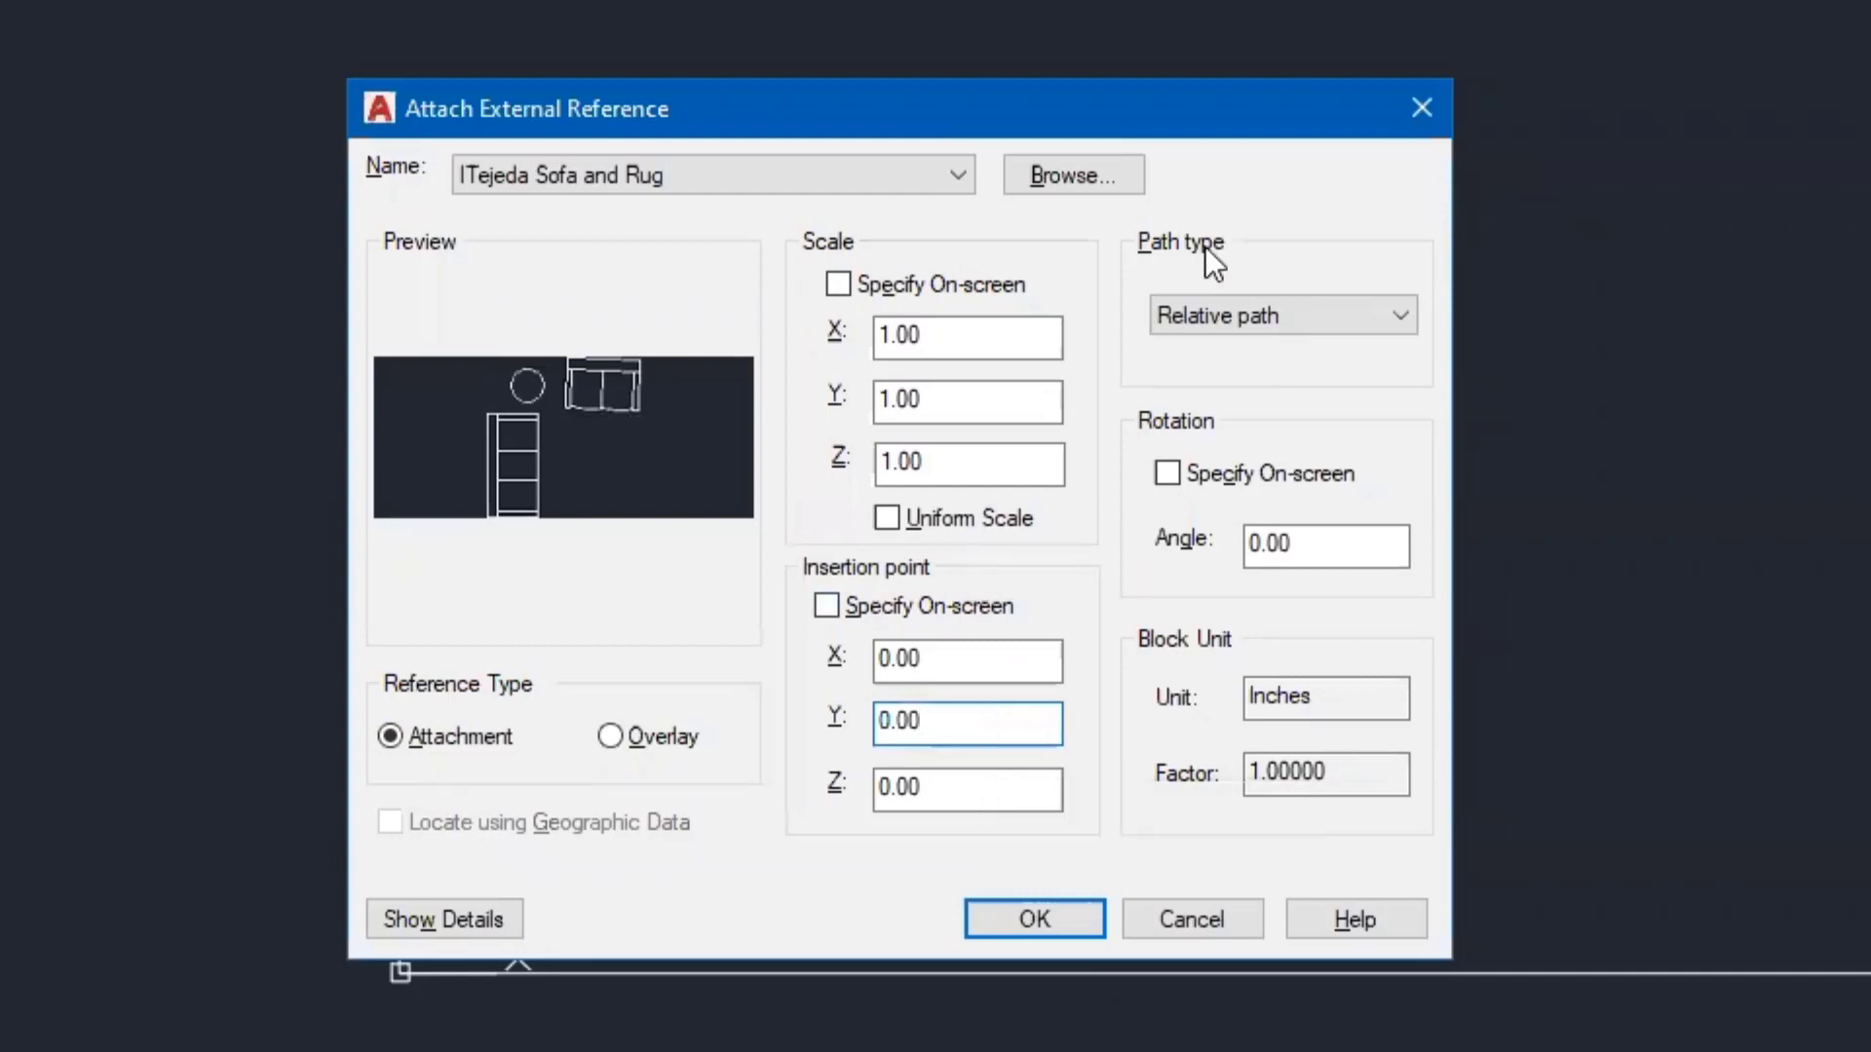
left_click(1225, 306)
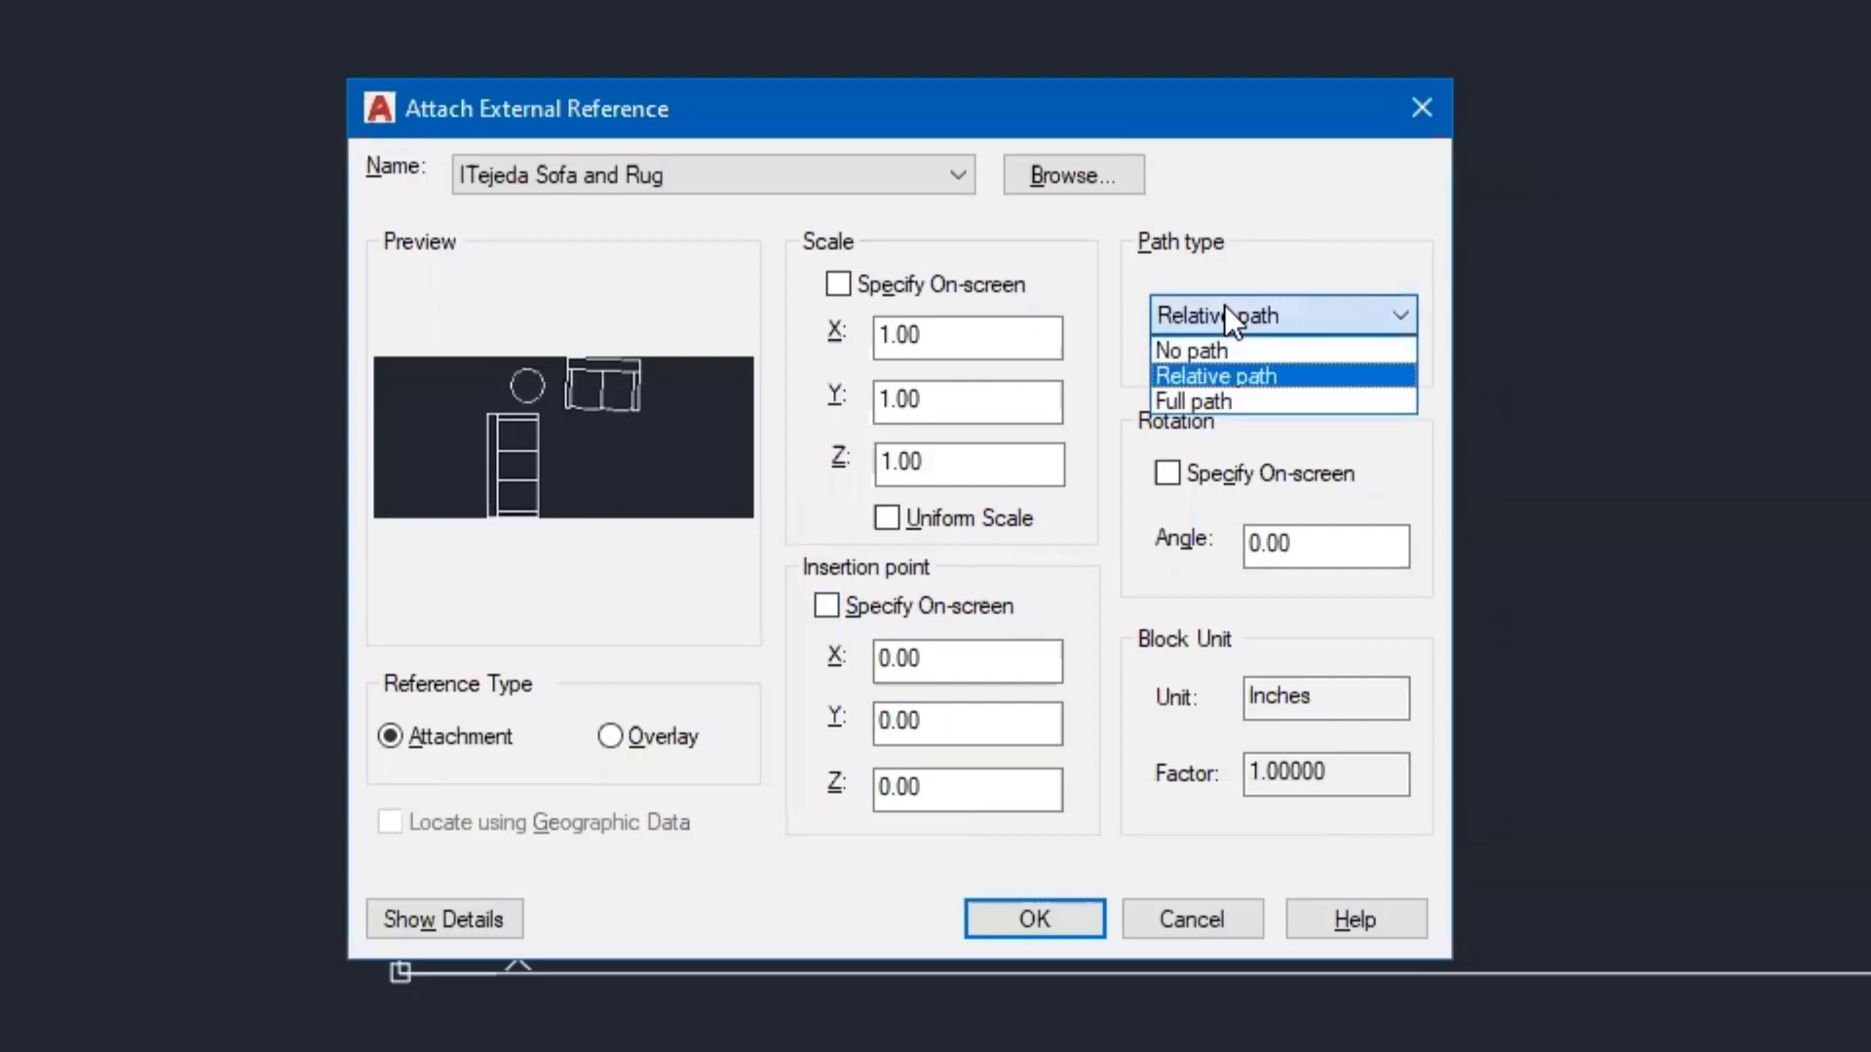
left_click(1193, 350)
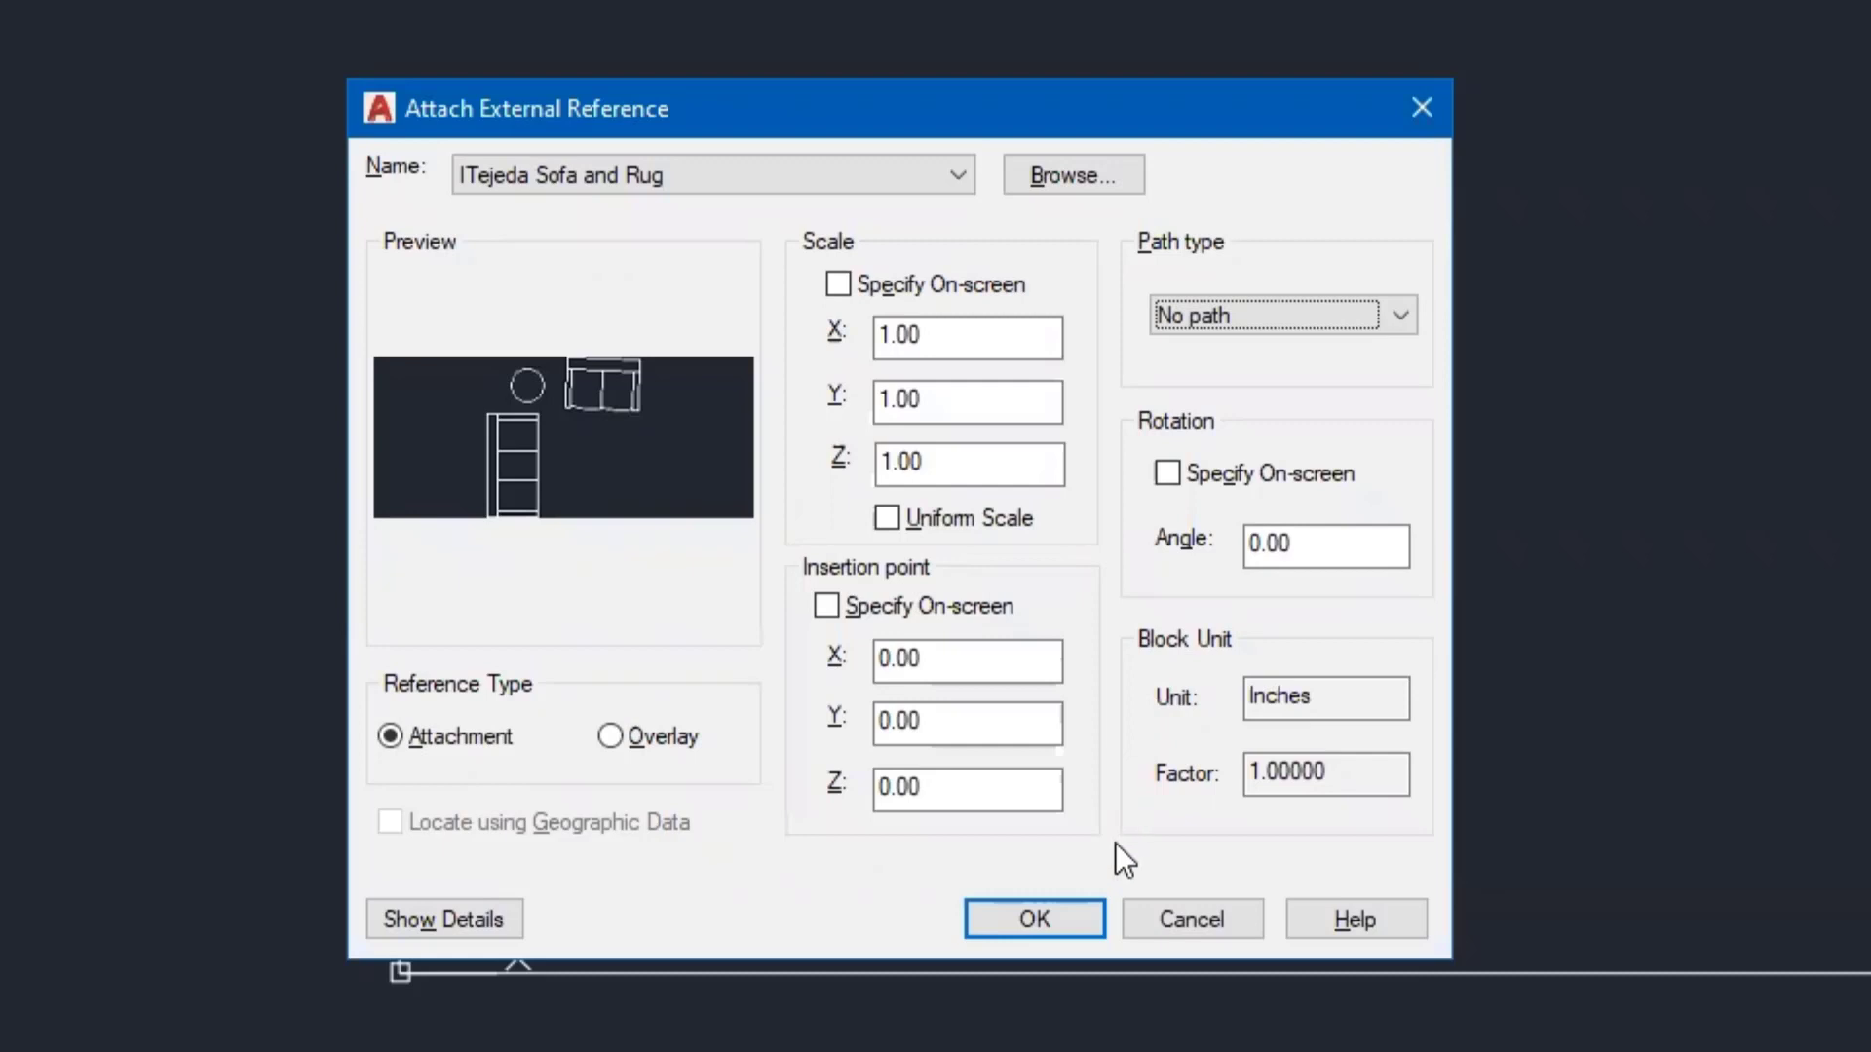
left_click(1033, 920)
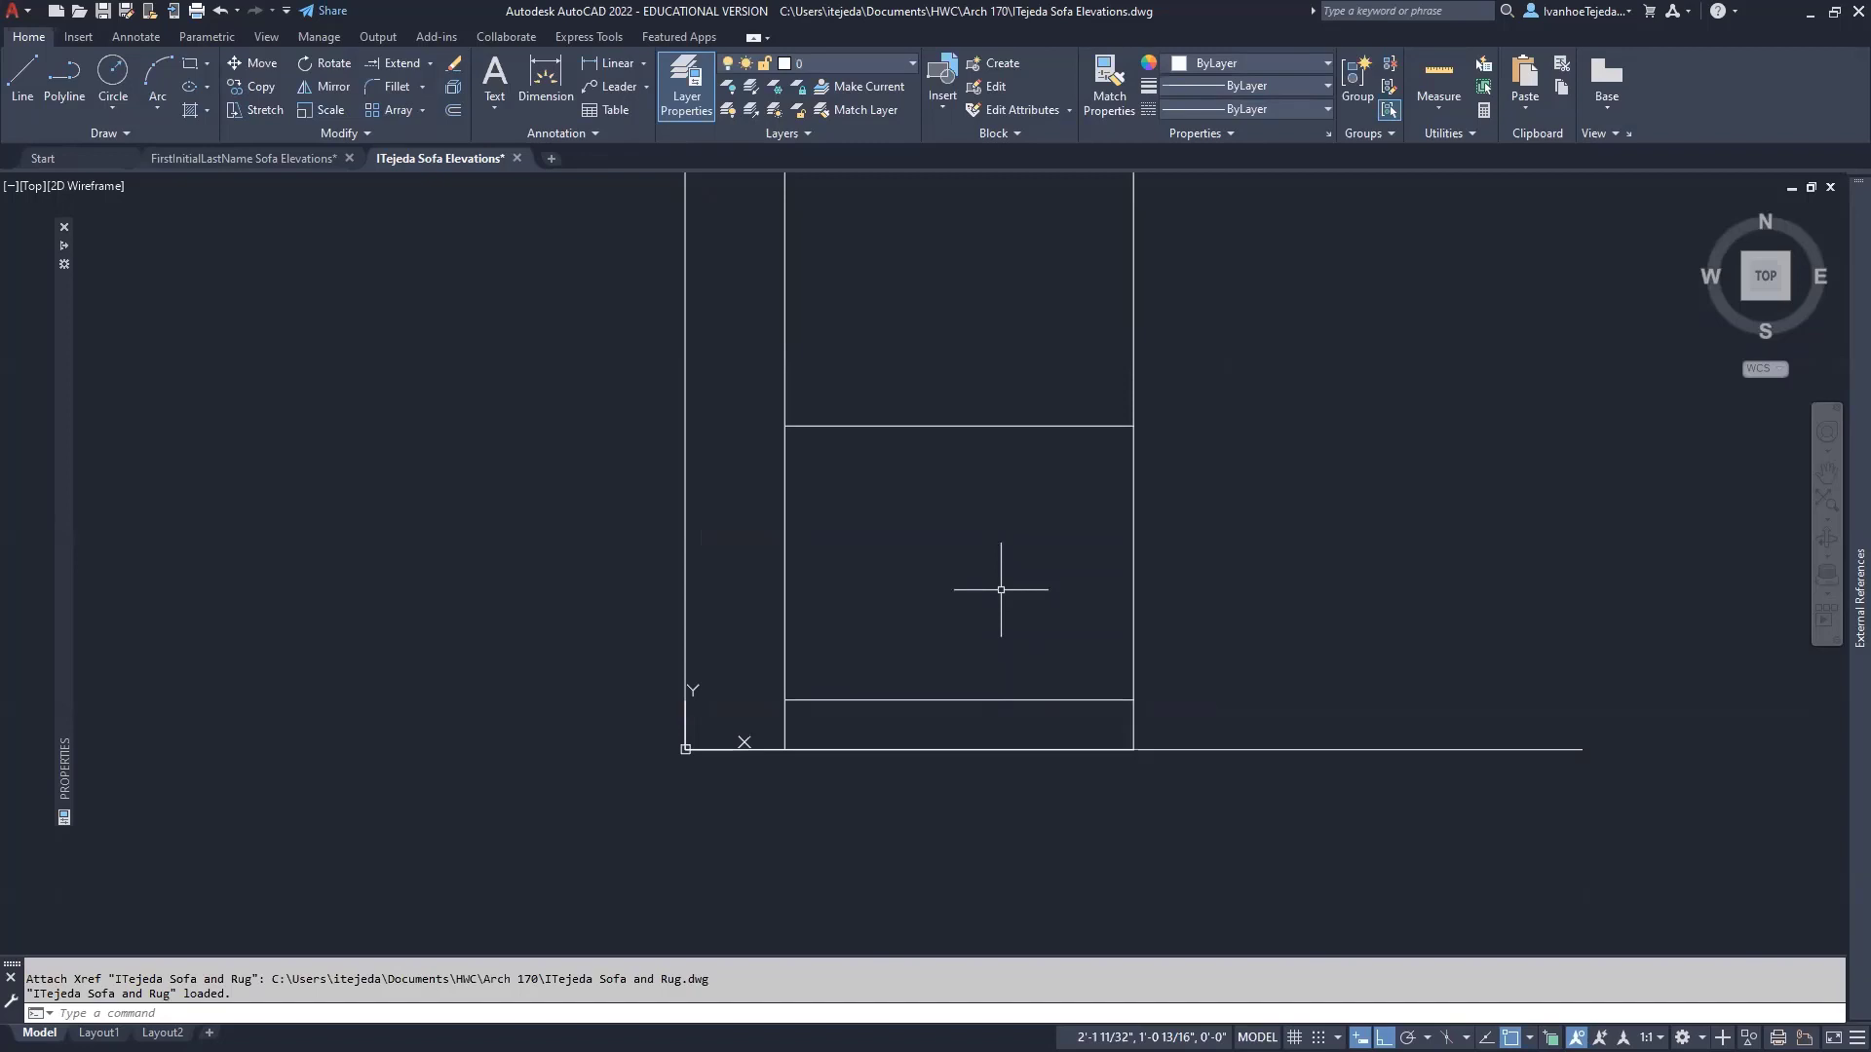
- Zoom to extents, select the sofa plan xref, and drag its base grip upward
type("z")
key("Return")
type("e")
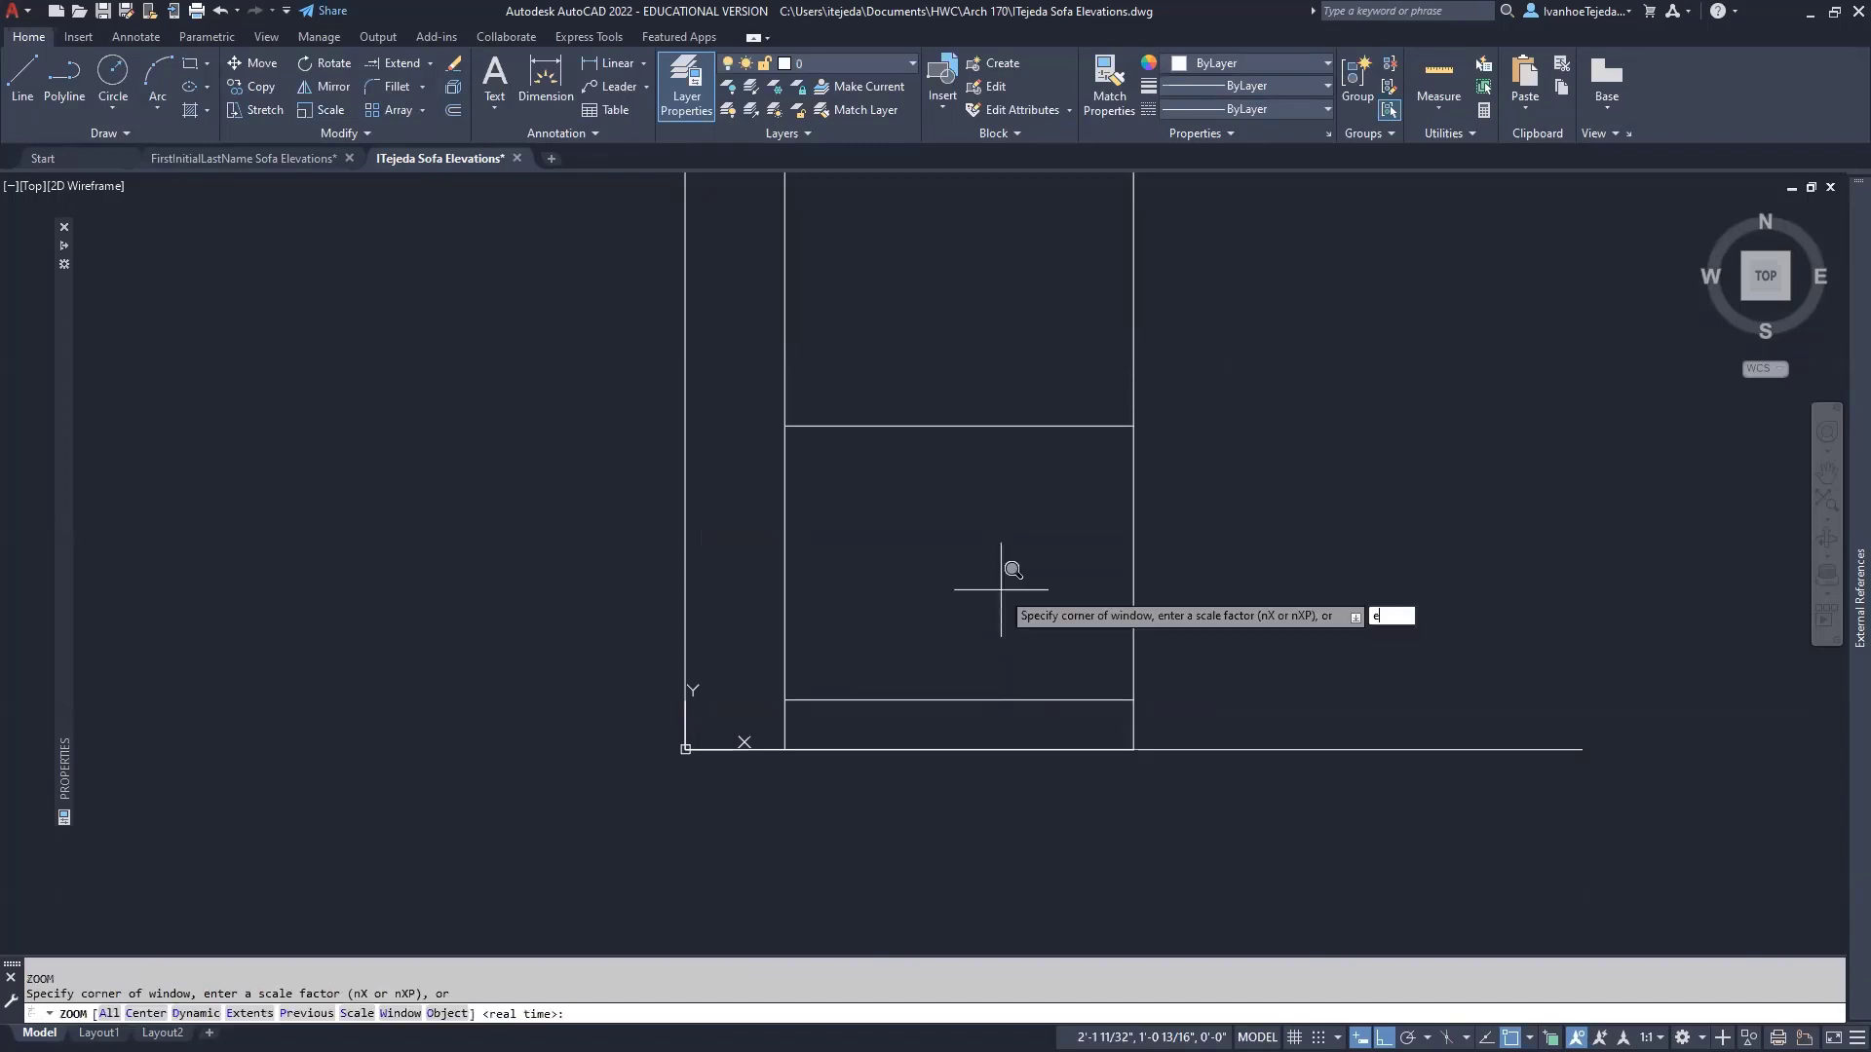
key("Return")
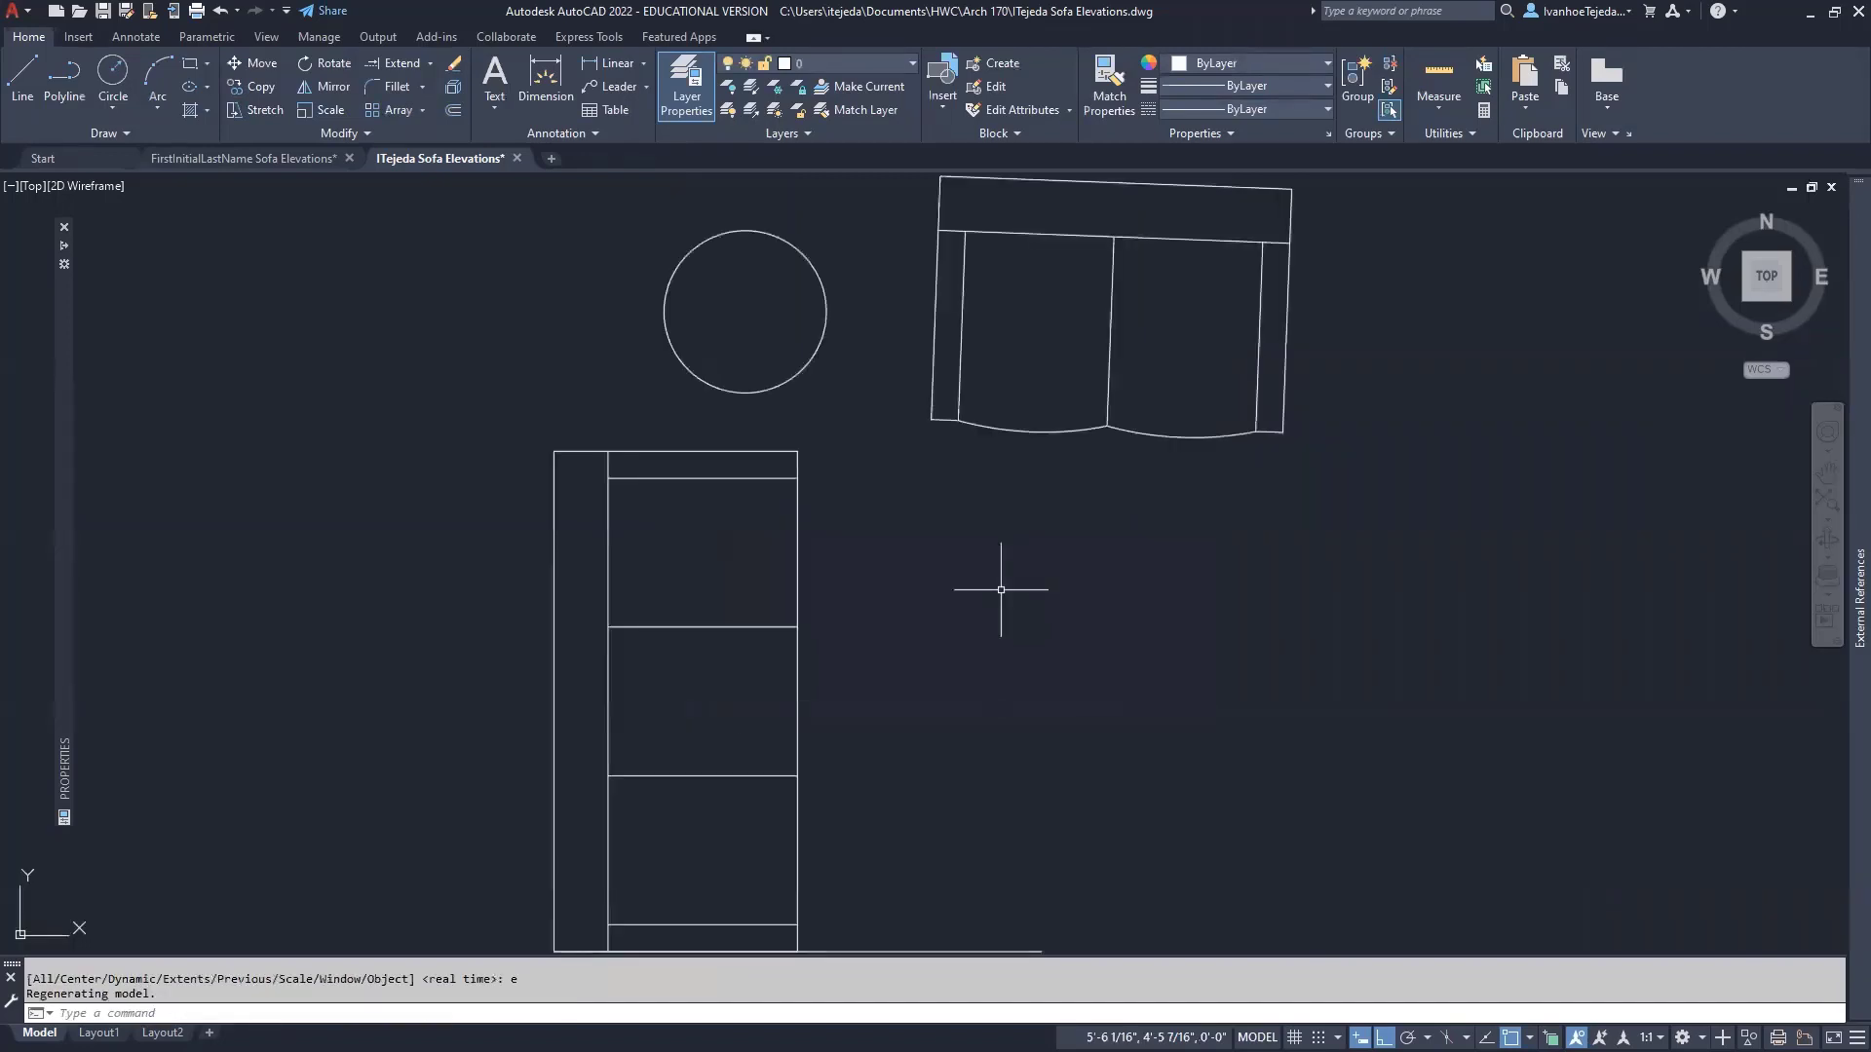
scroll(1001, 589, "down", 2)
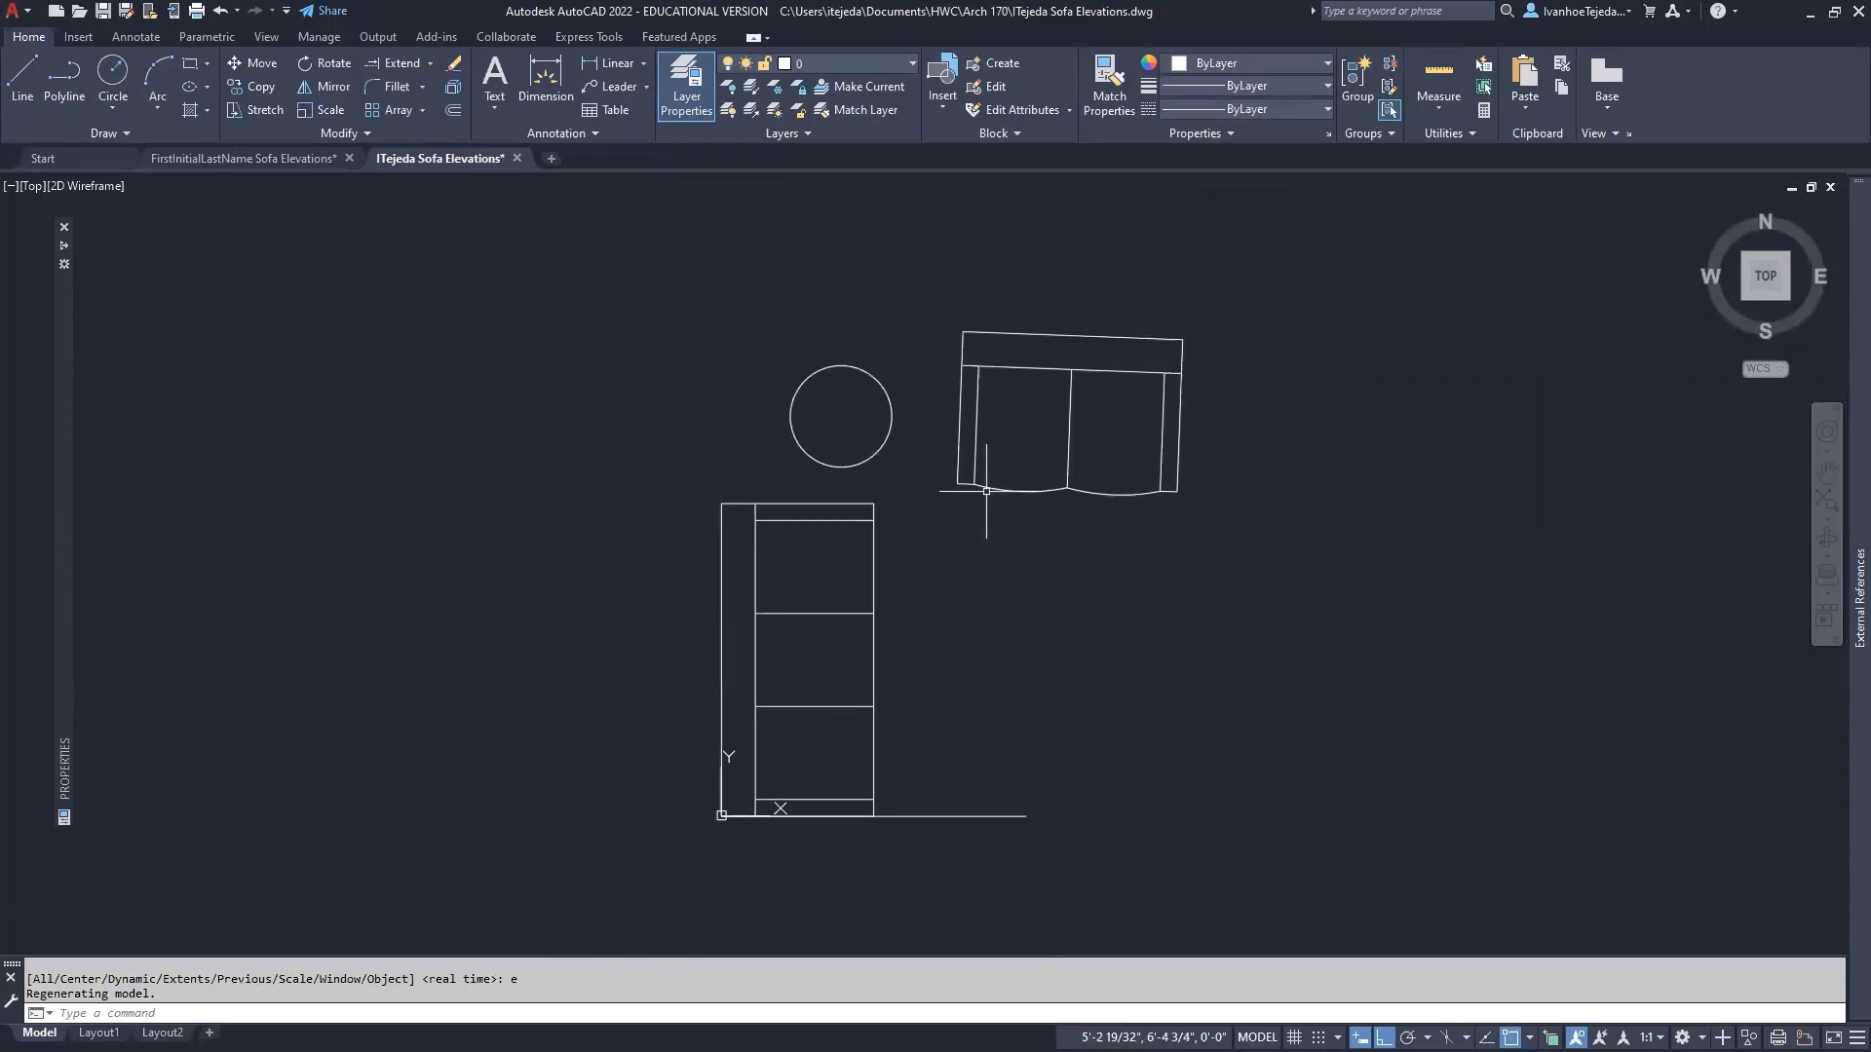
left_click(809, 503)
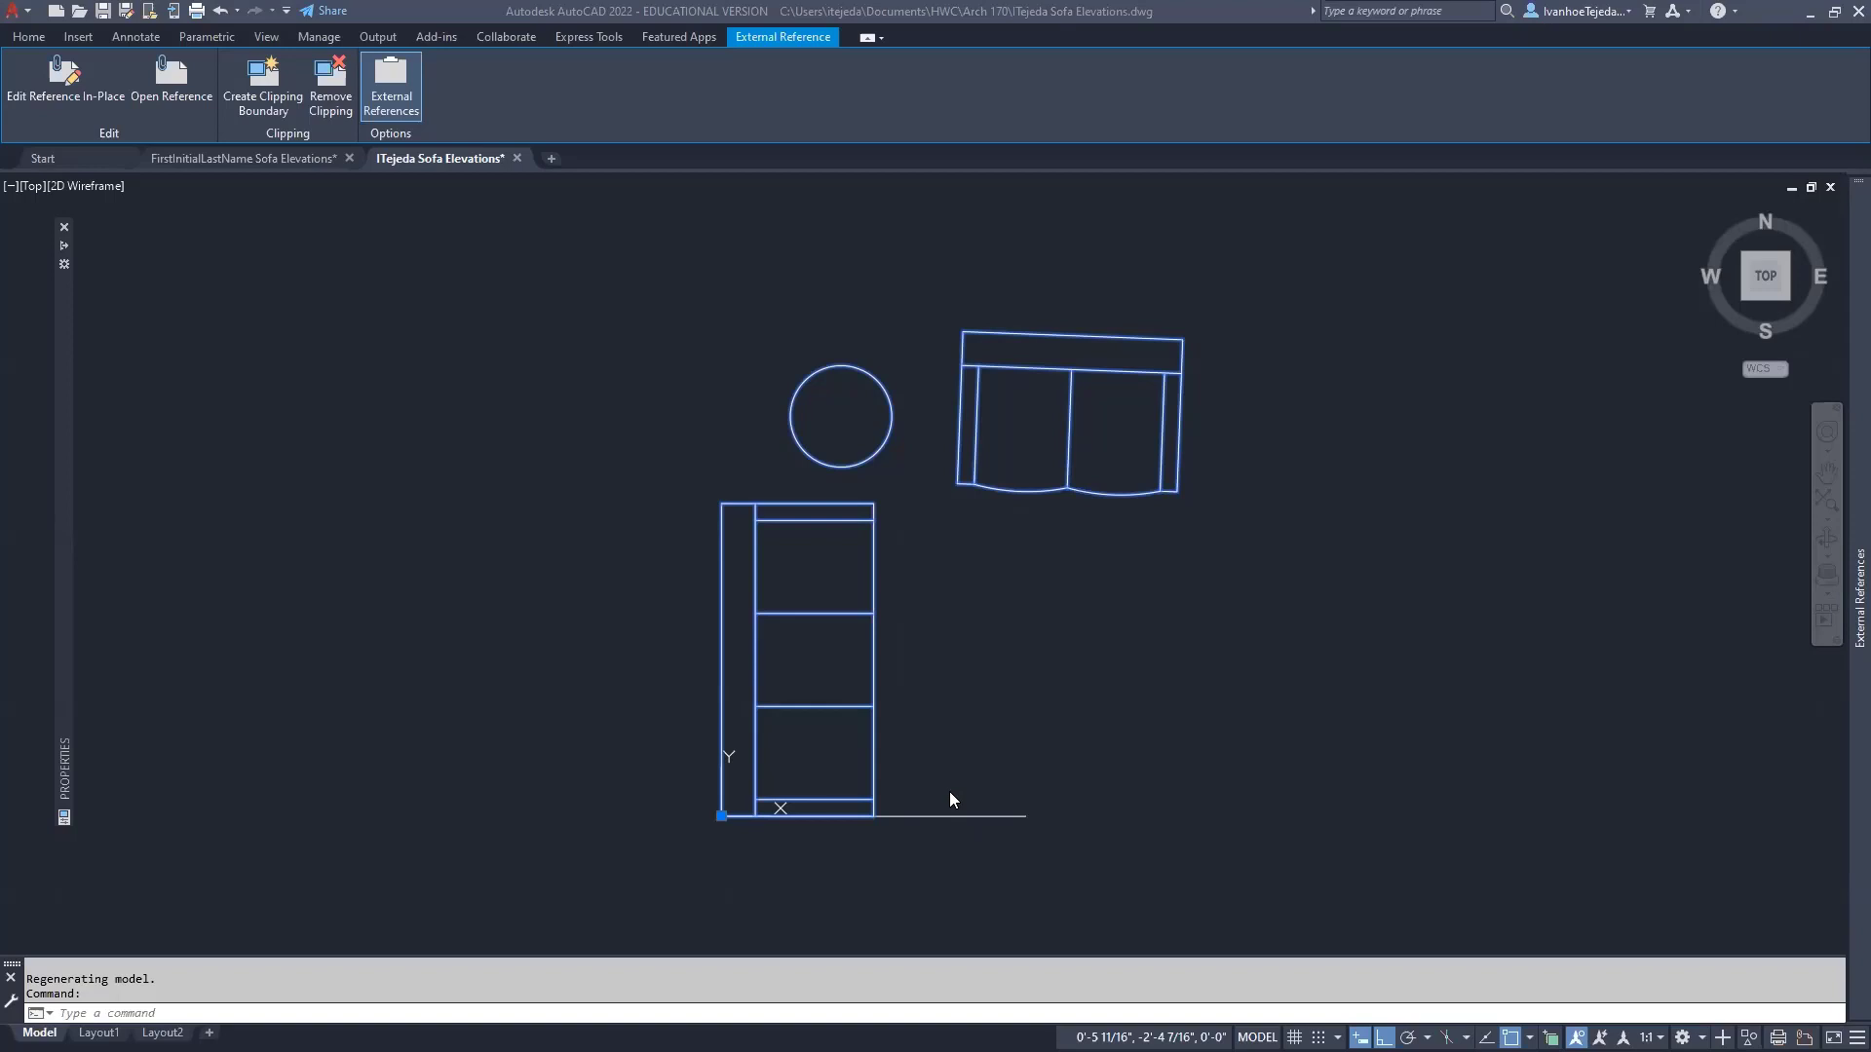
left_click(926, 745)
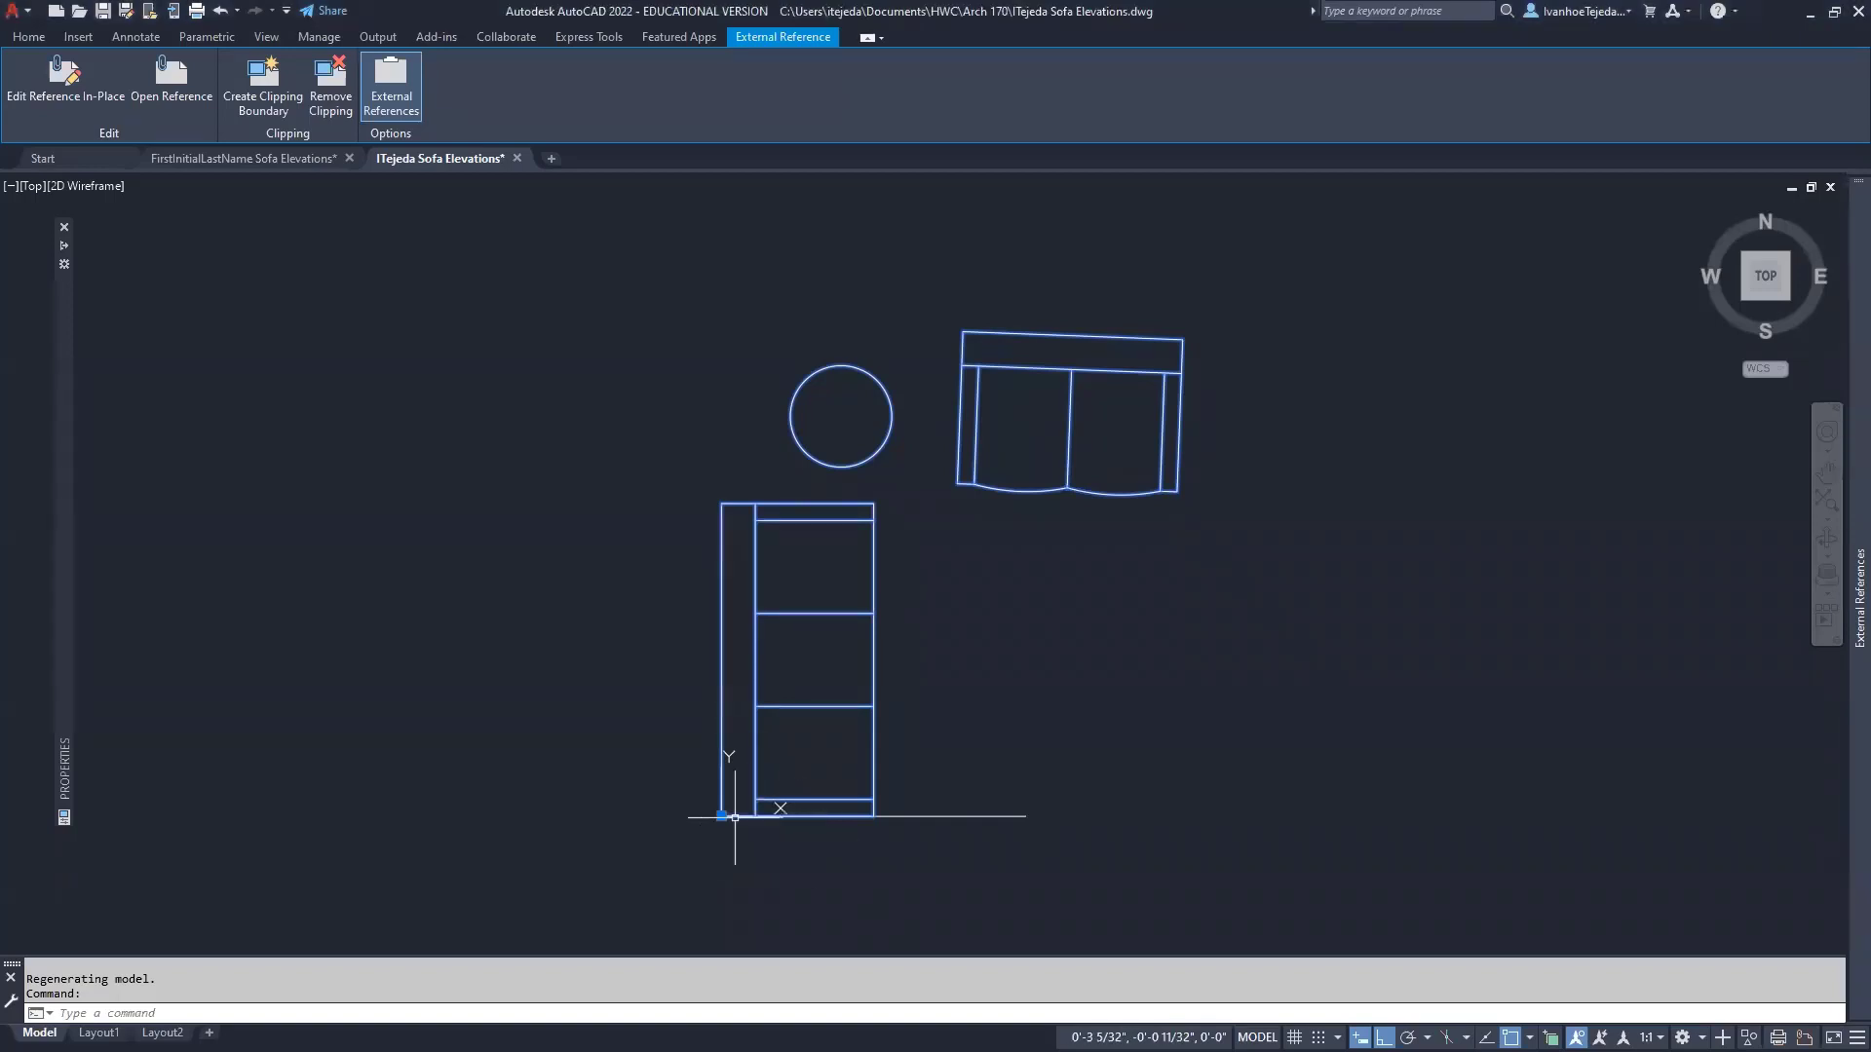
left_click(721, 816)
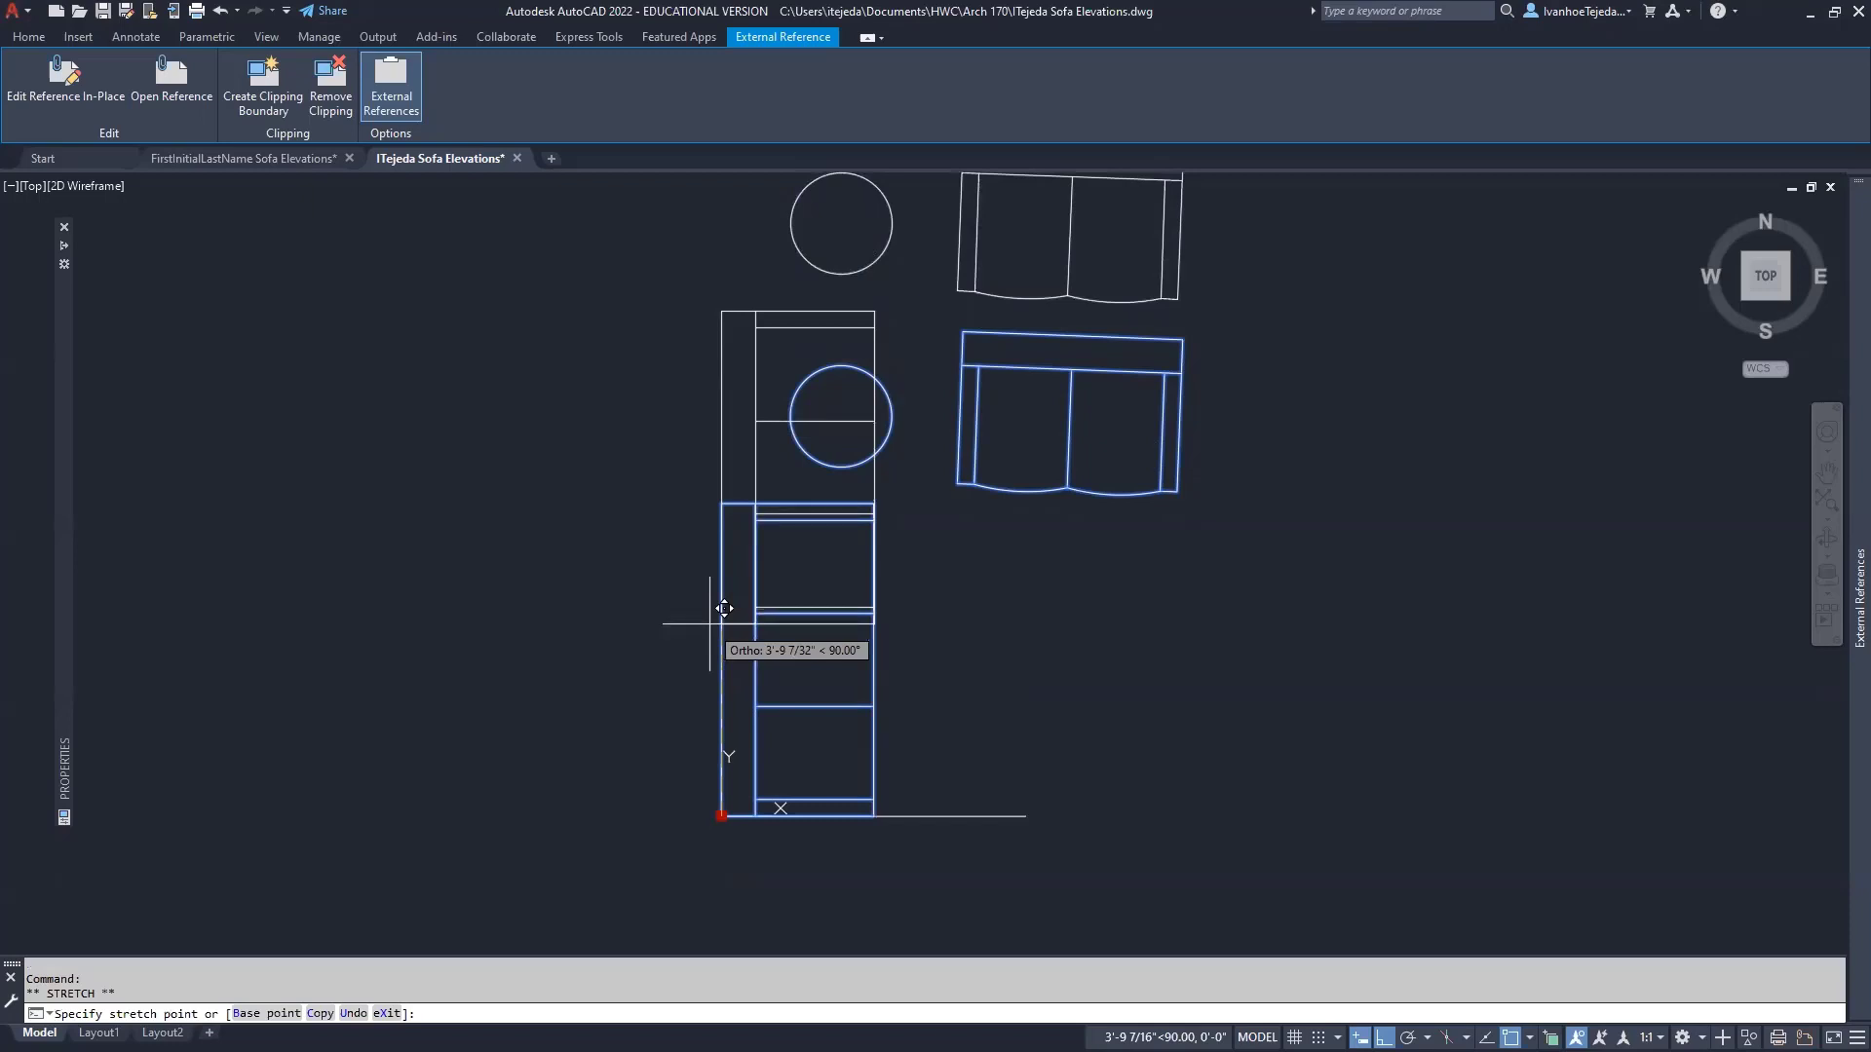
- Place the sofa plan reference straight above the ground line and pan to view it
left_click(709, 624)
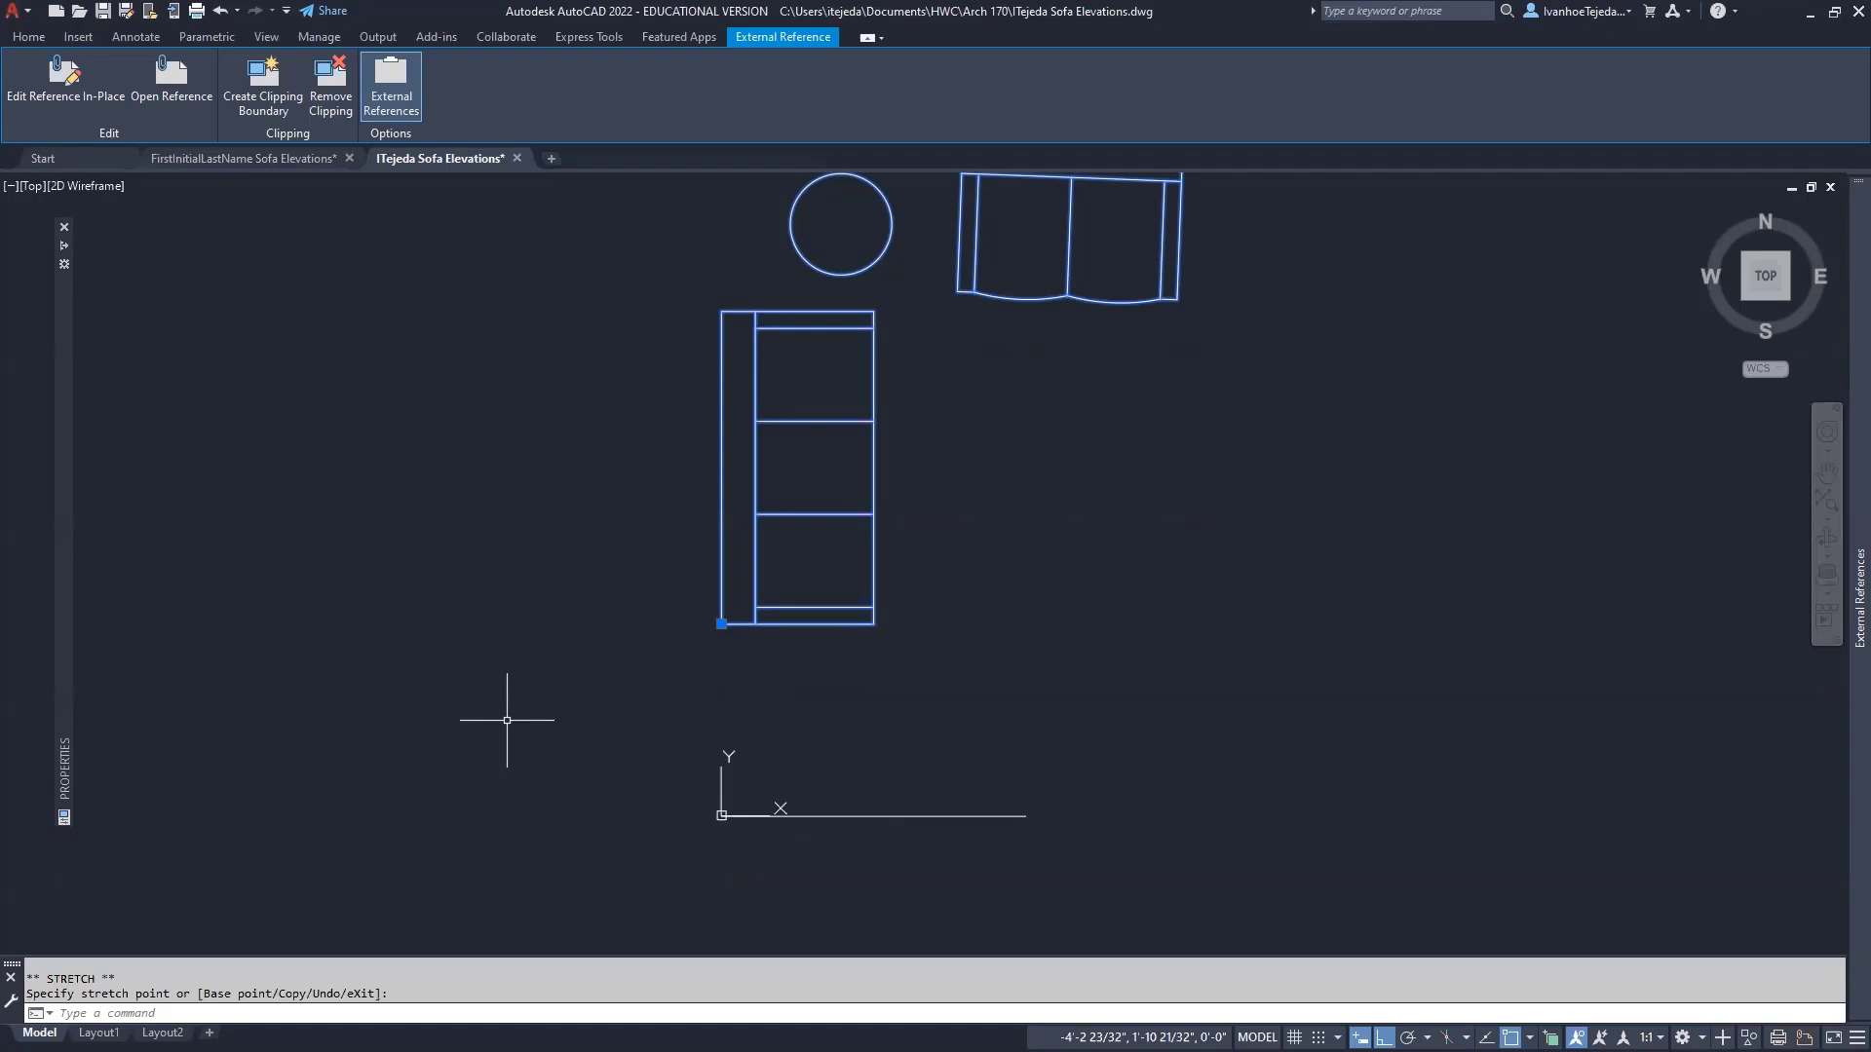
middle_click_drag(555, 555, 657, 674)
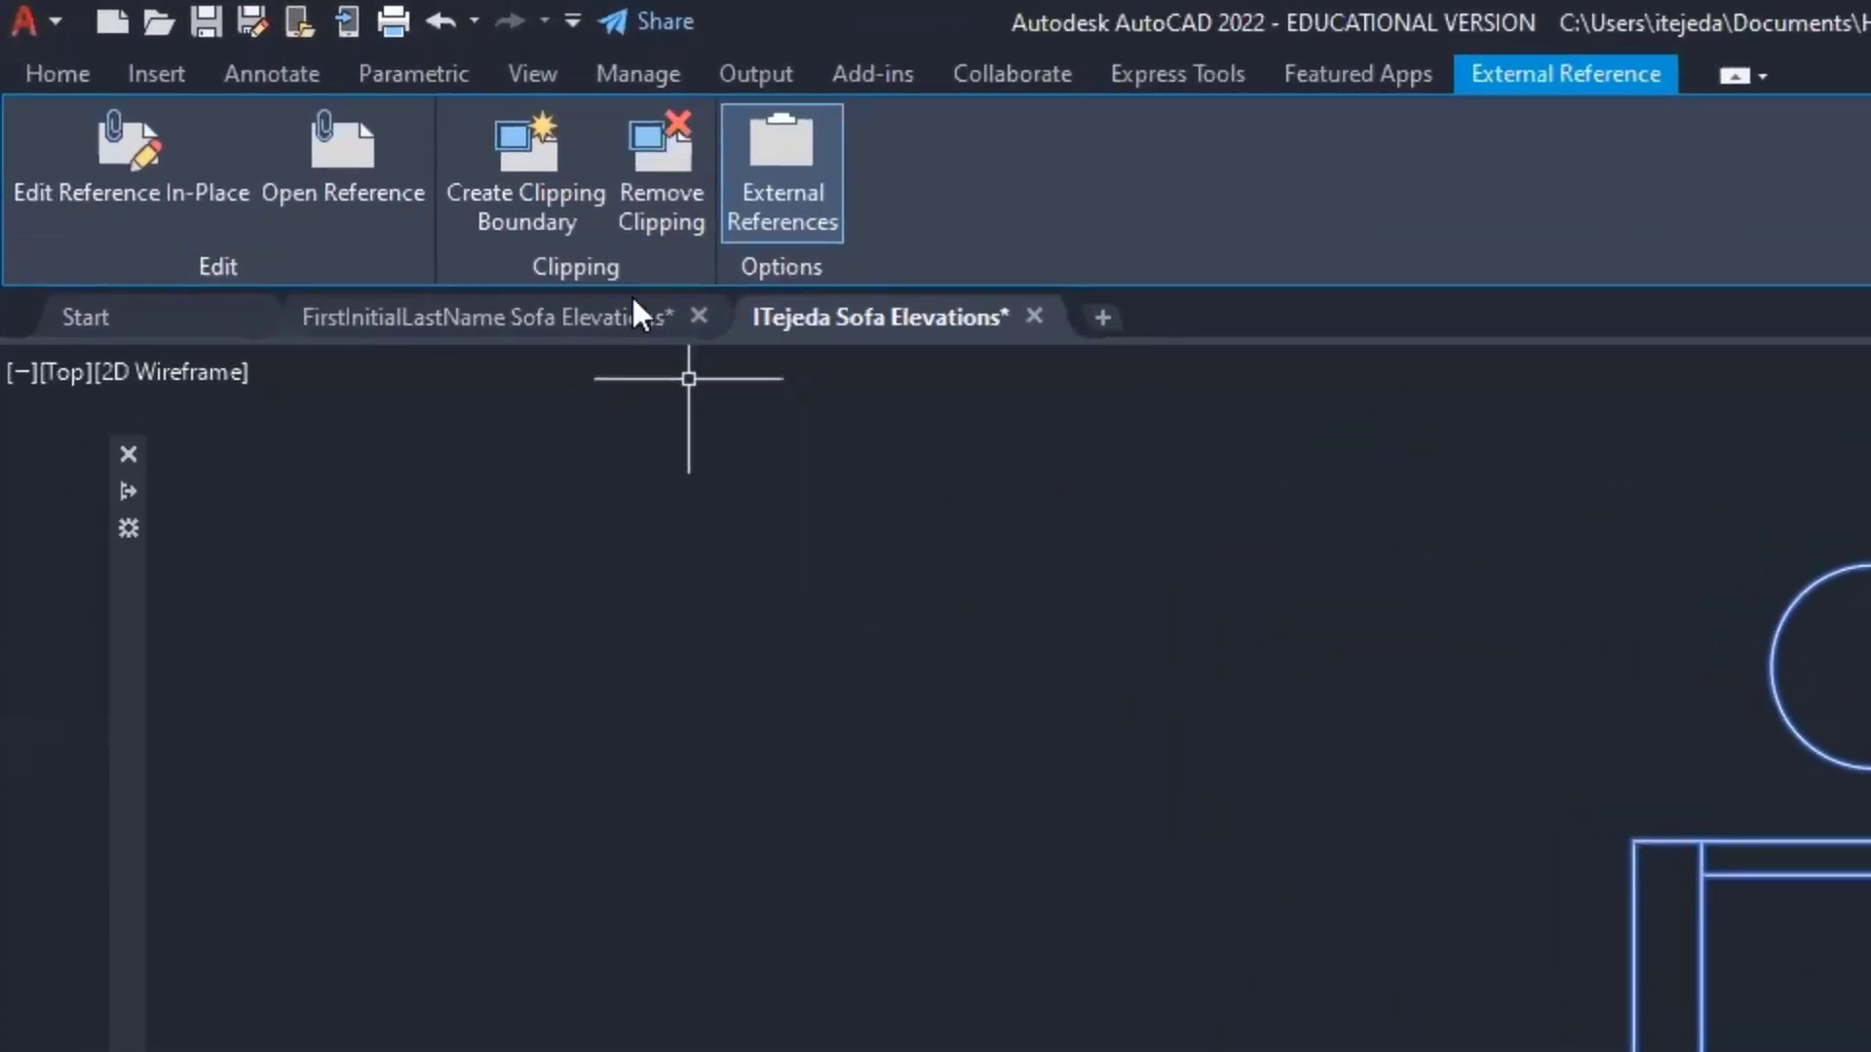
- Start a rectangular clipping boundary on the sofa-and-rug reference
left_click(535, 168)
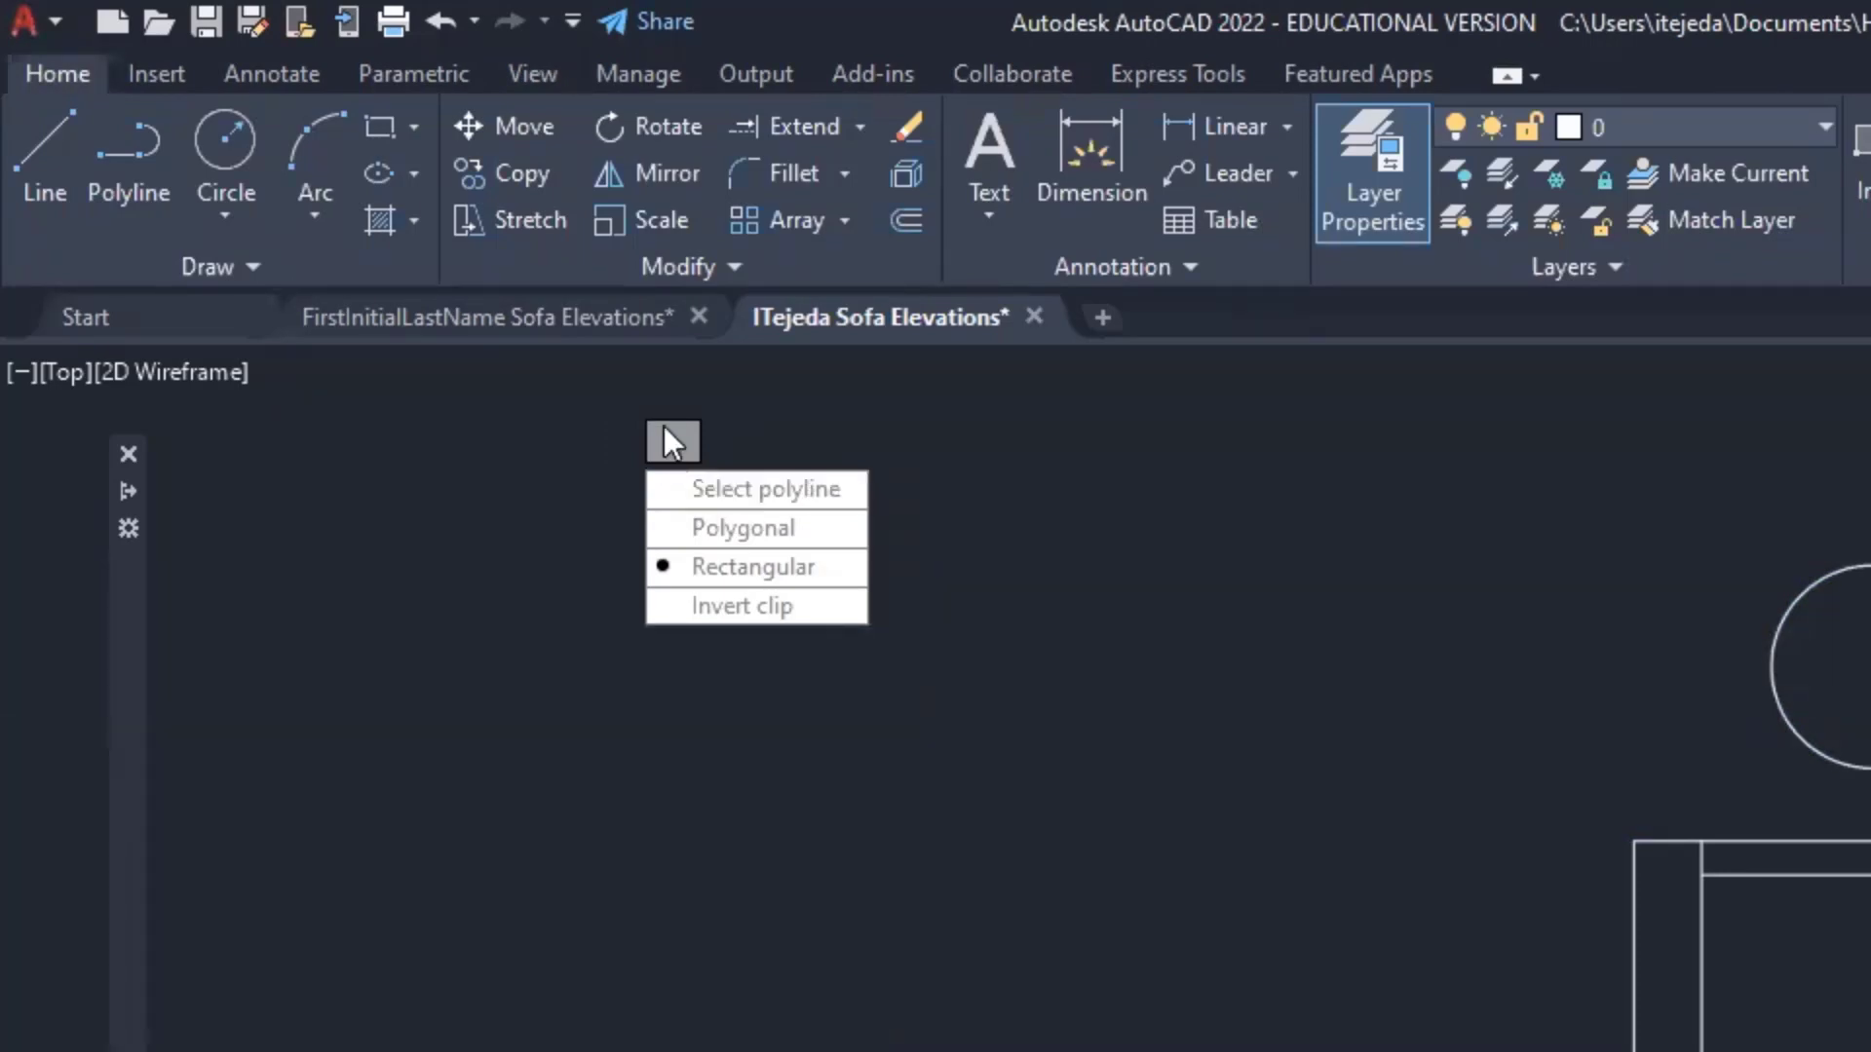
left_click(745, 565)
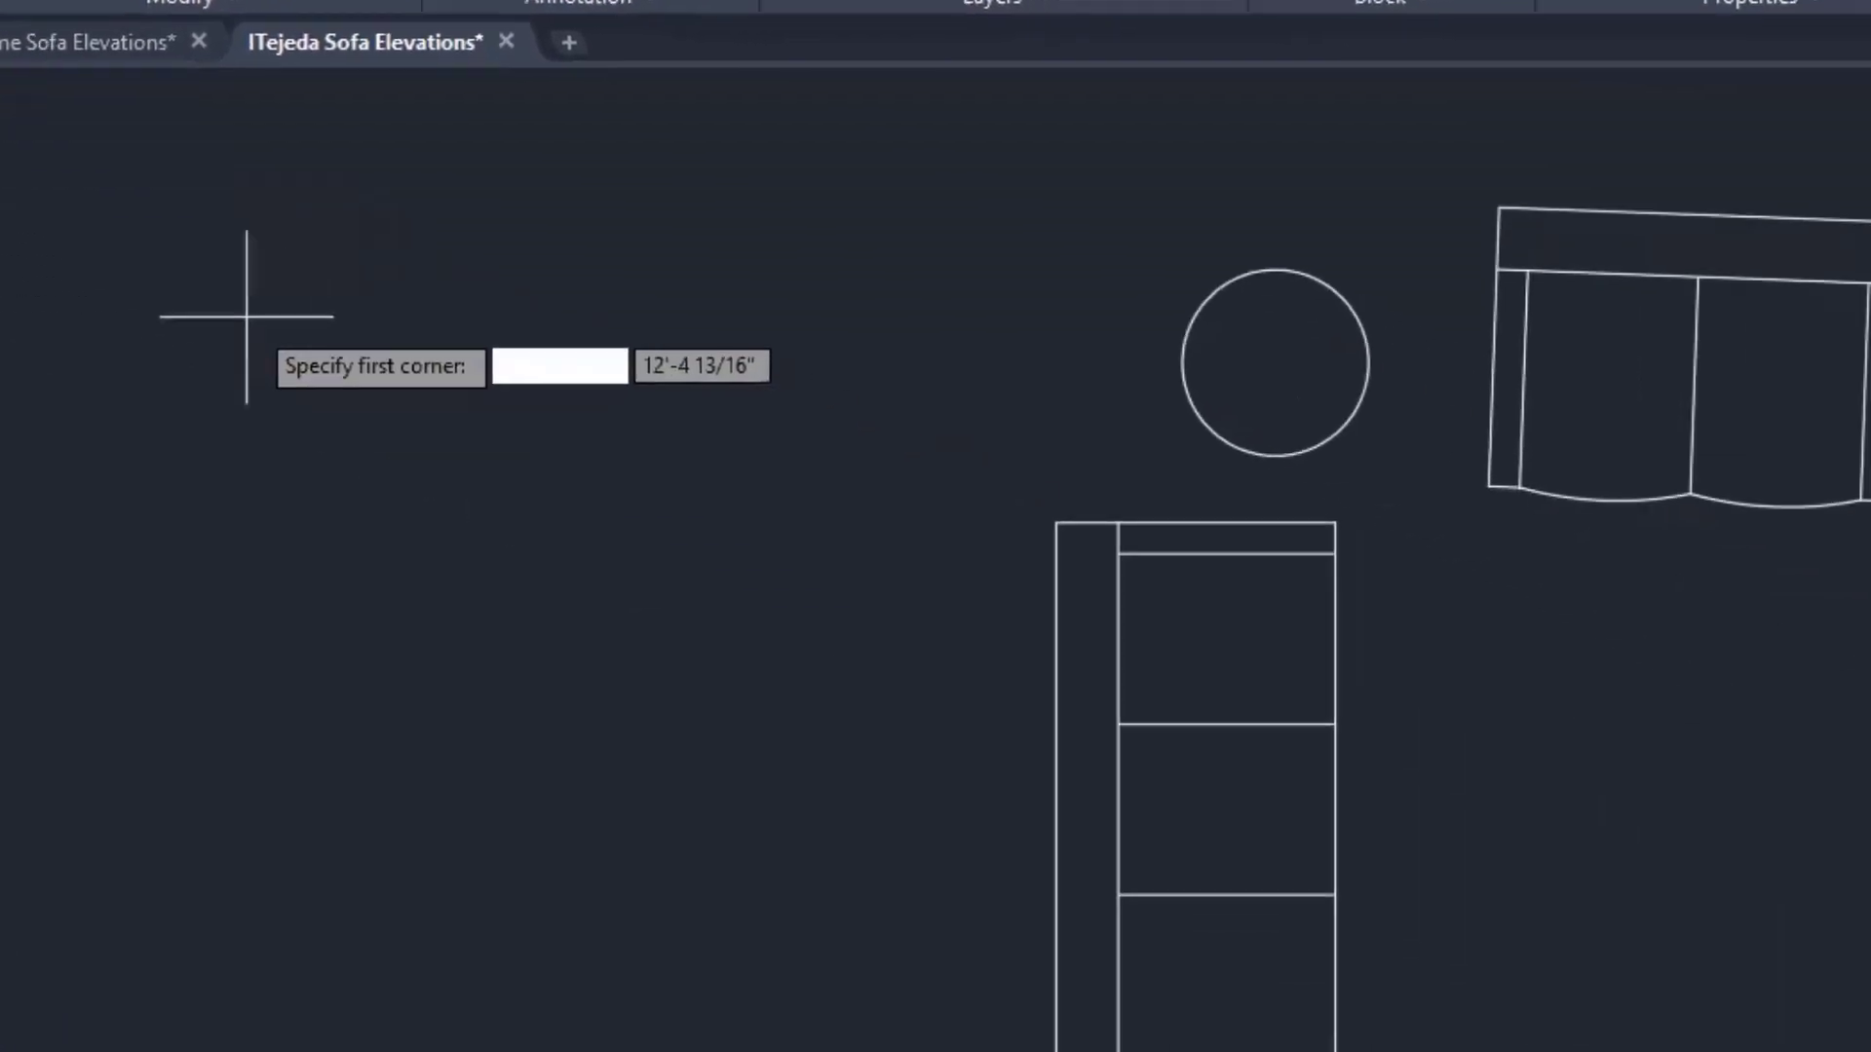
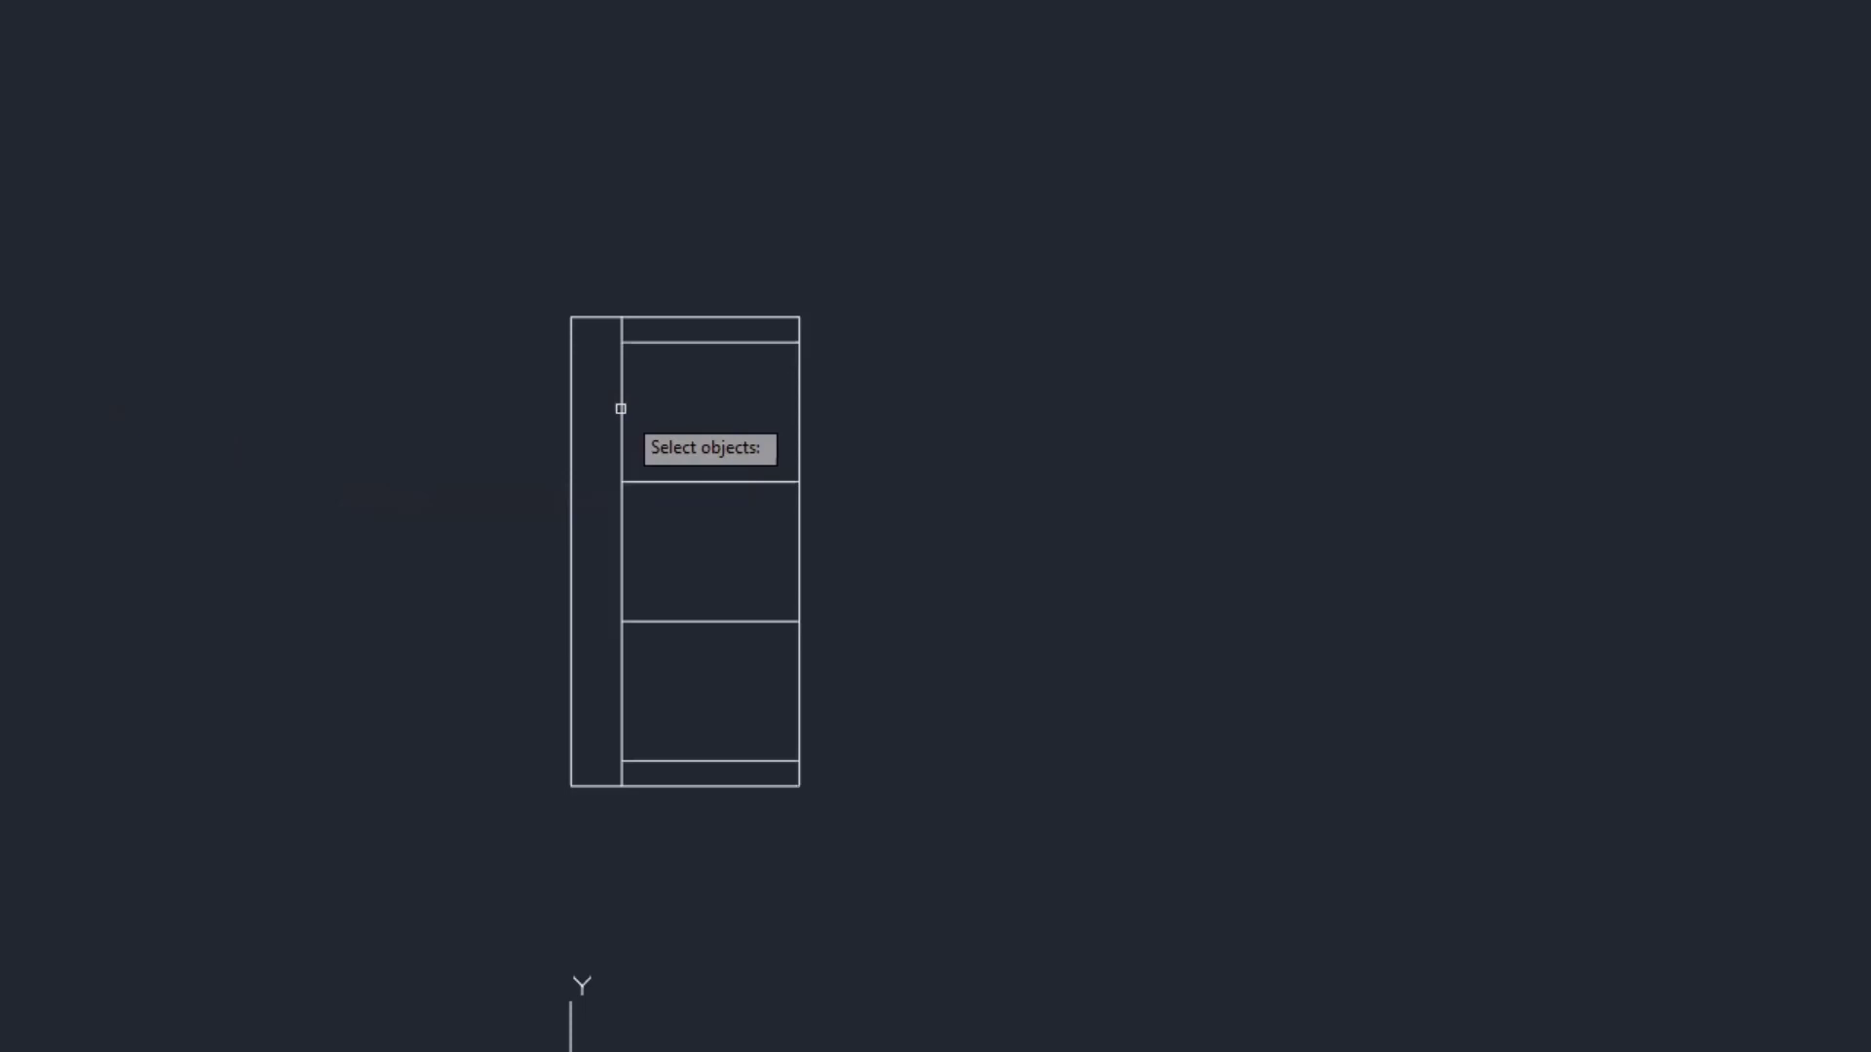
- Copy the sofa plan and place the duplicate to the right of the original
left_click(620, 408)
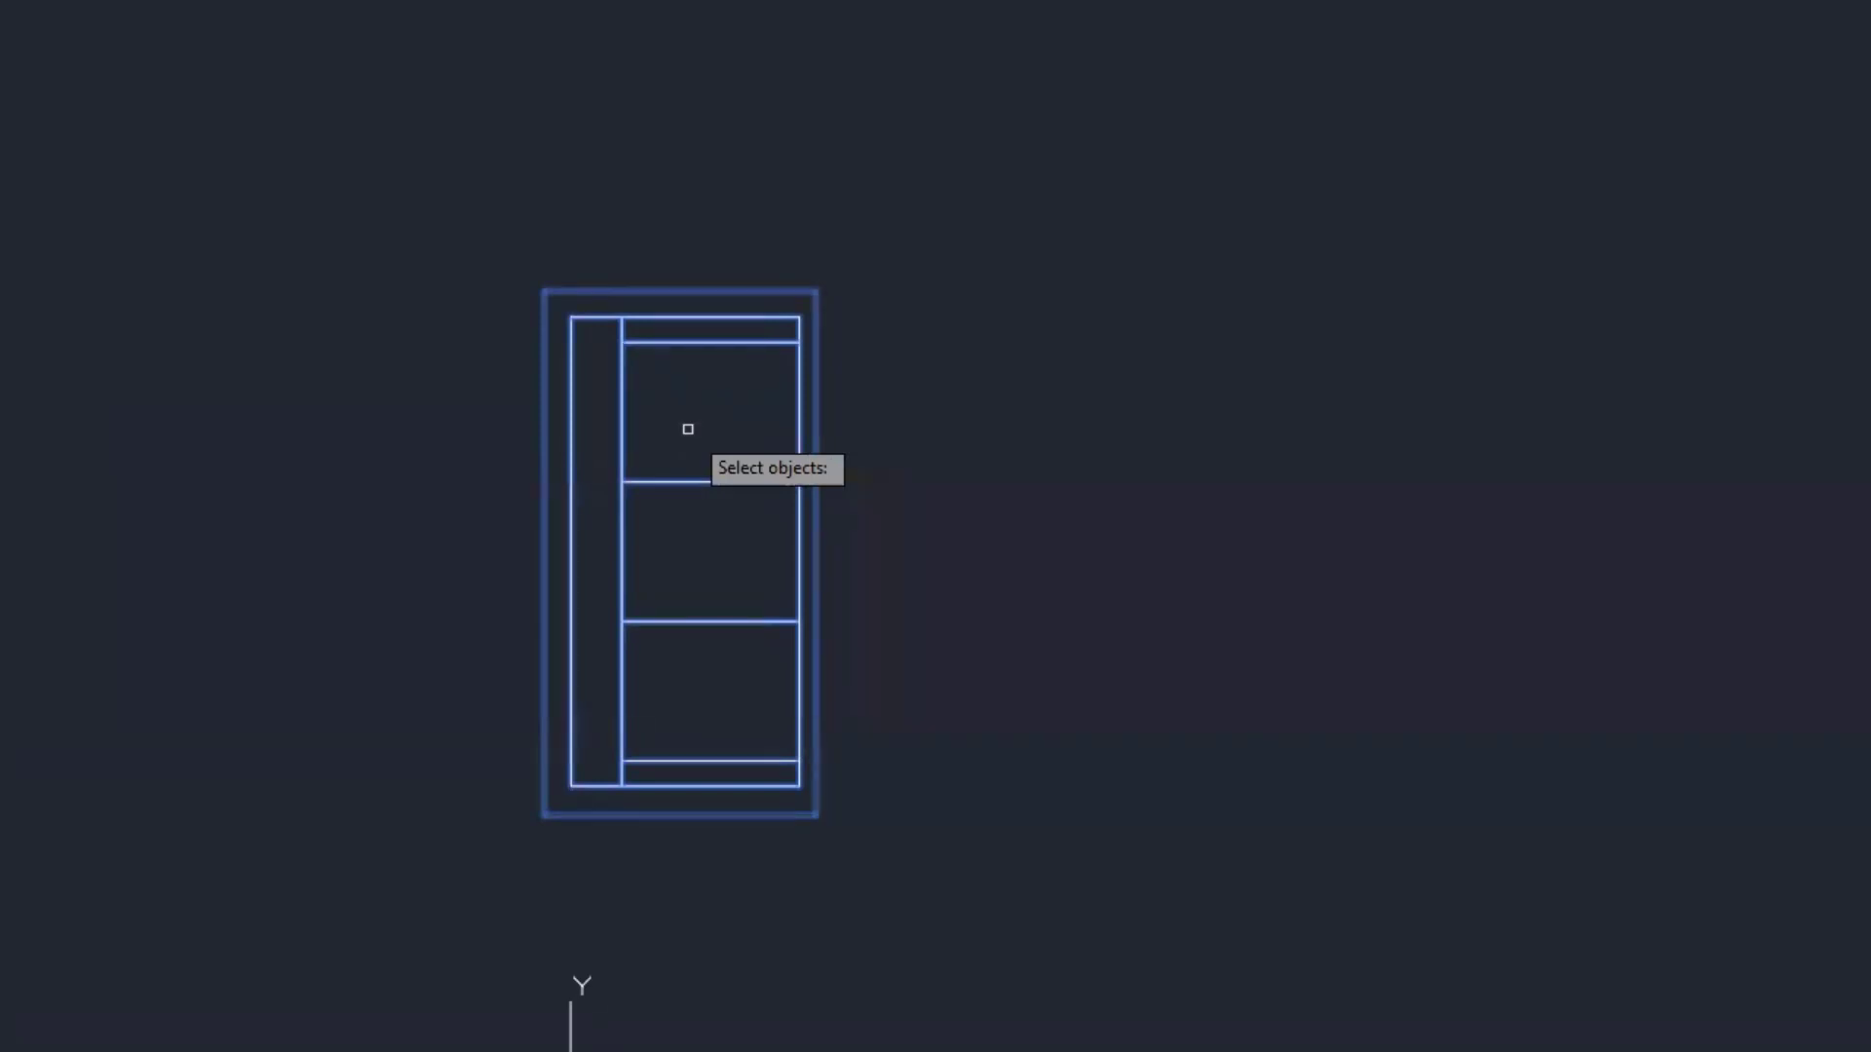
key("Return")
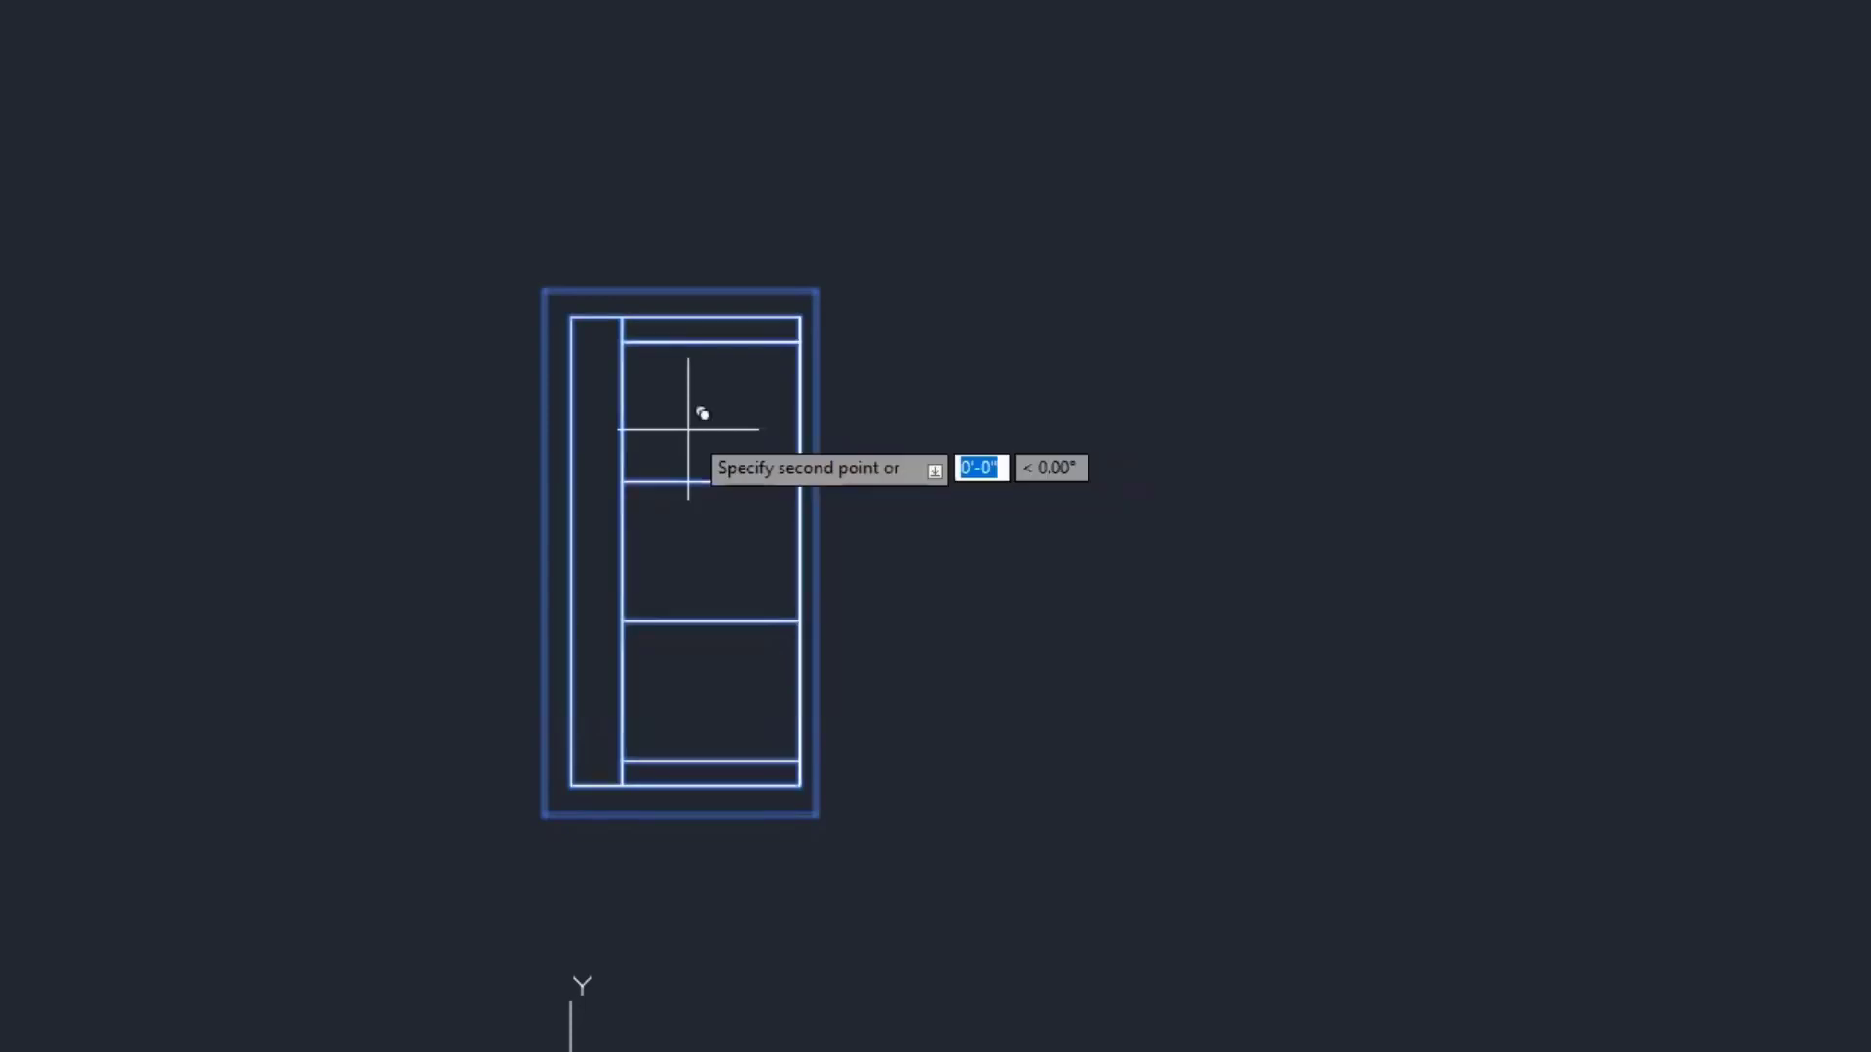
left_click(688, 428)
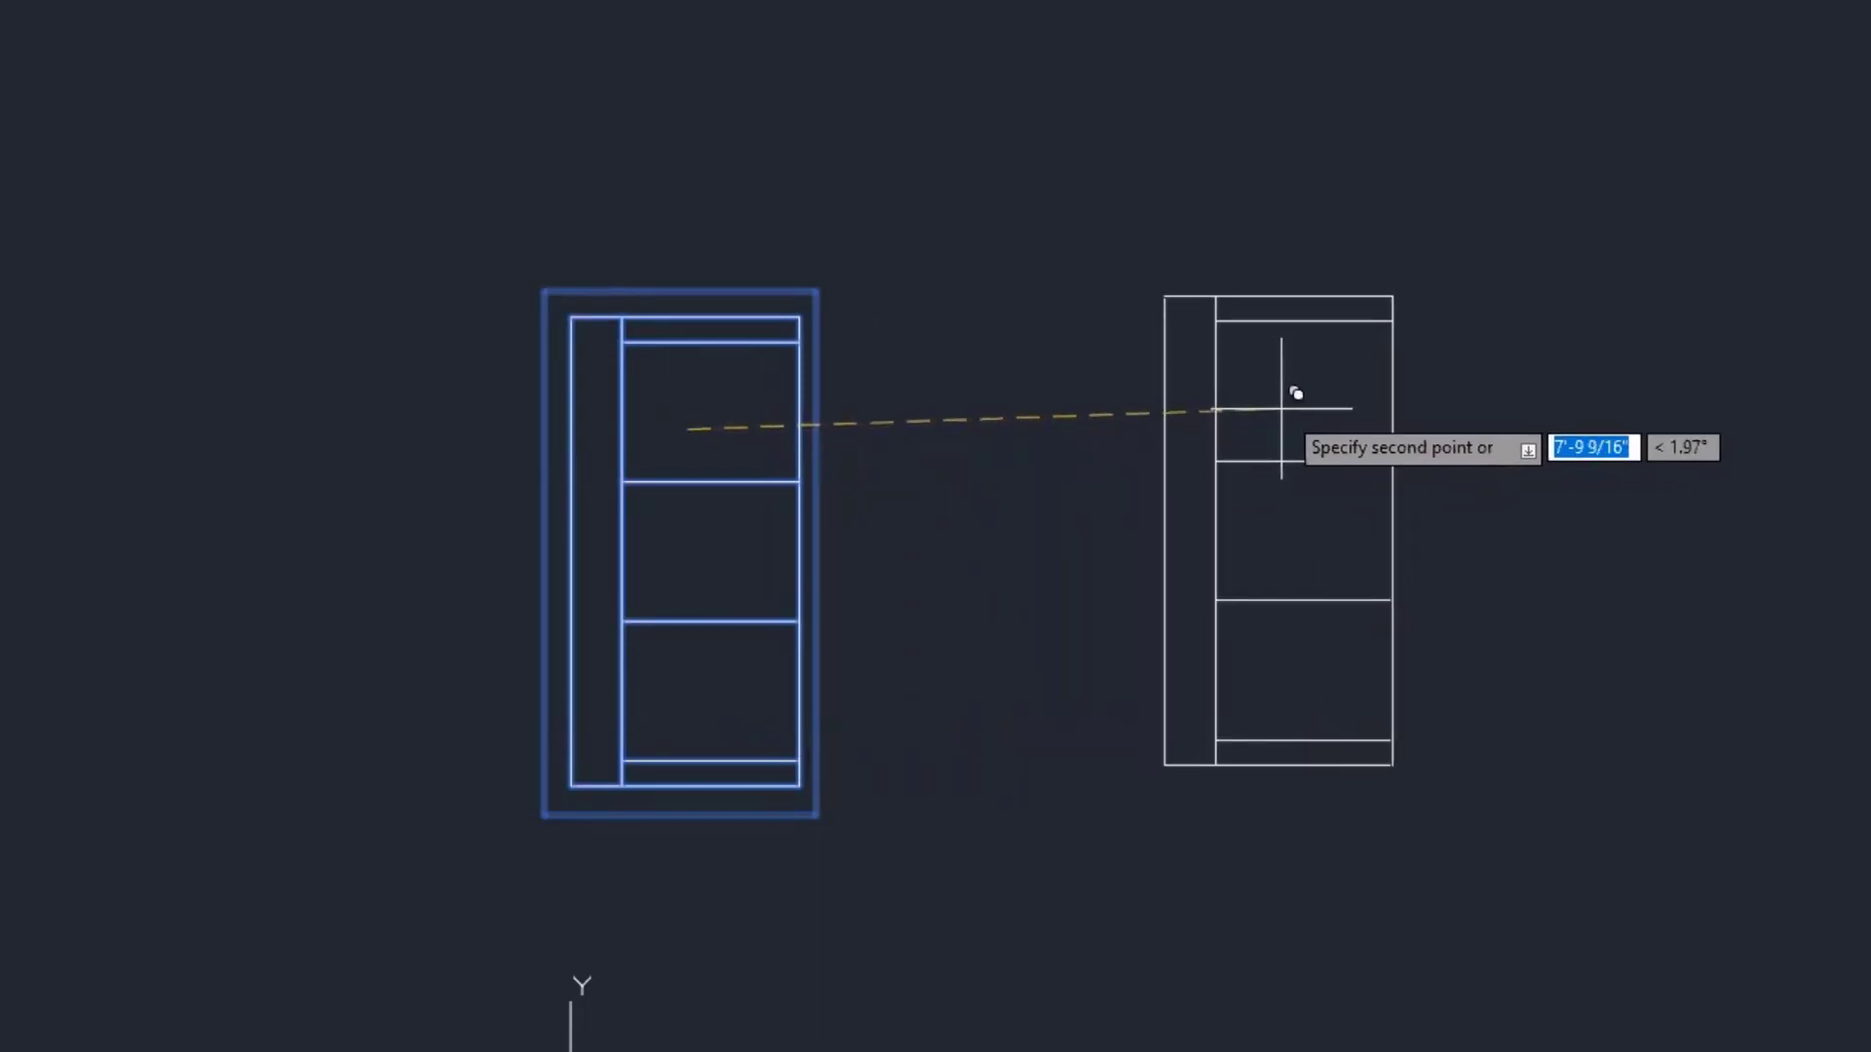
left_click(1293, 391)
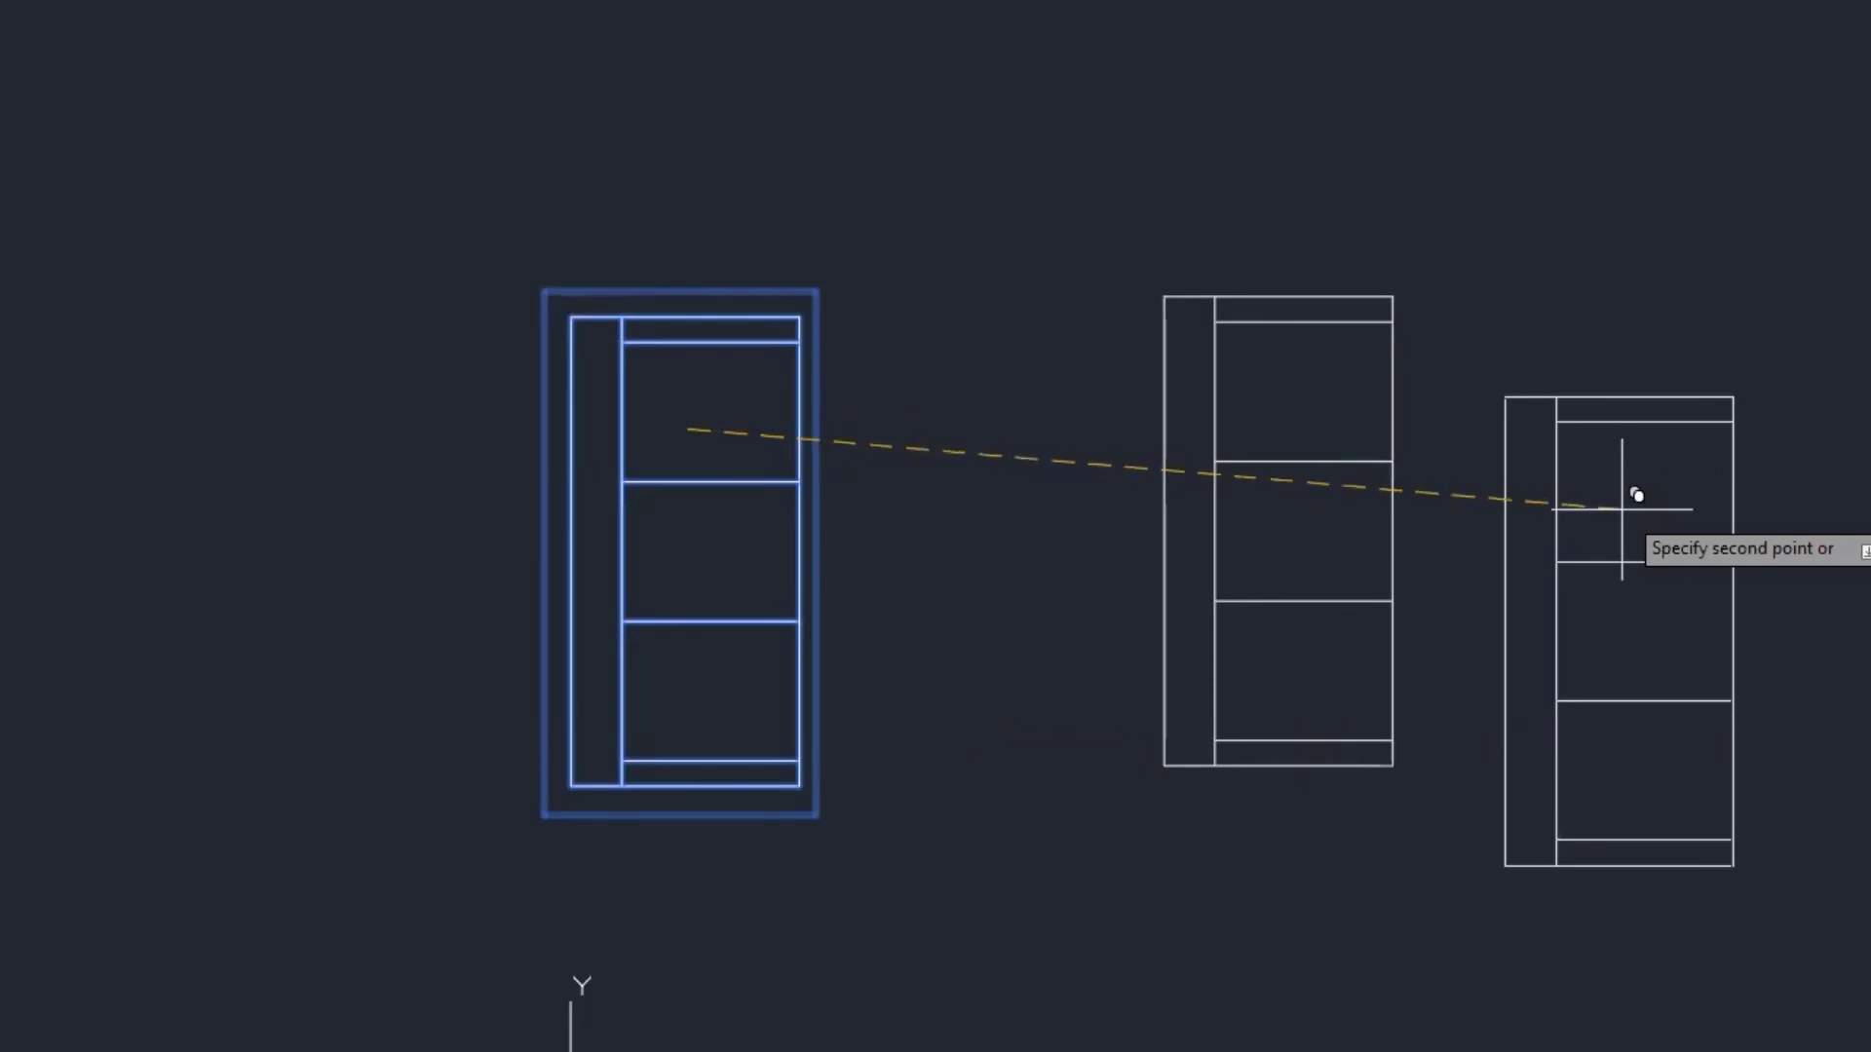
key("Escape")
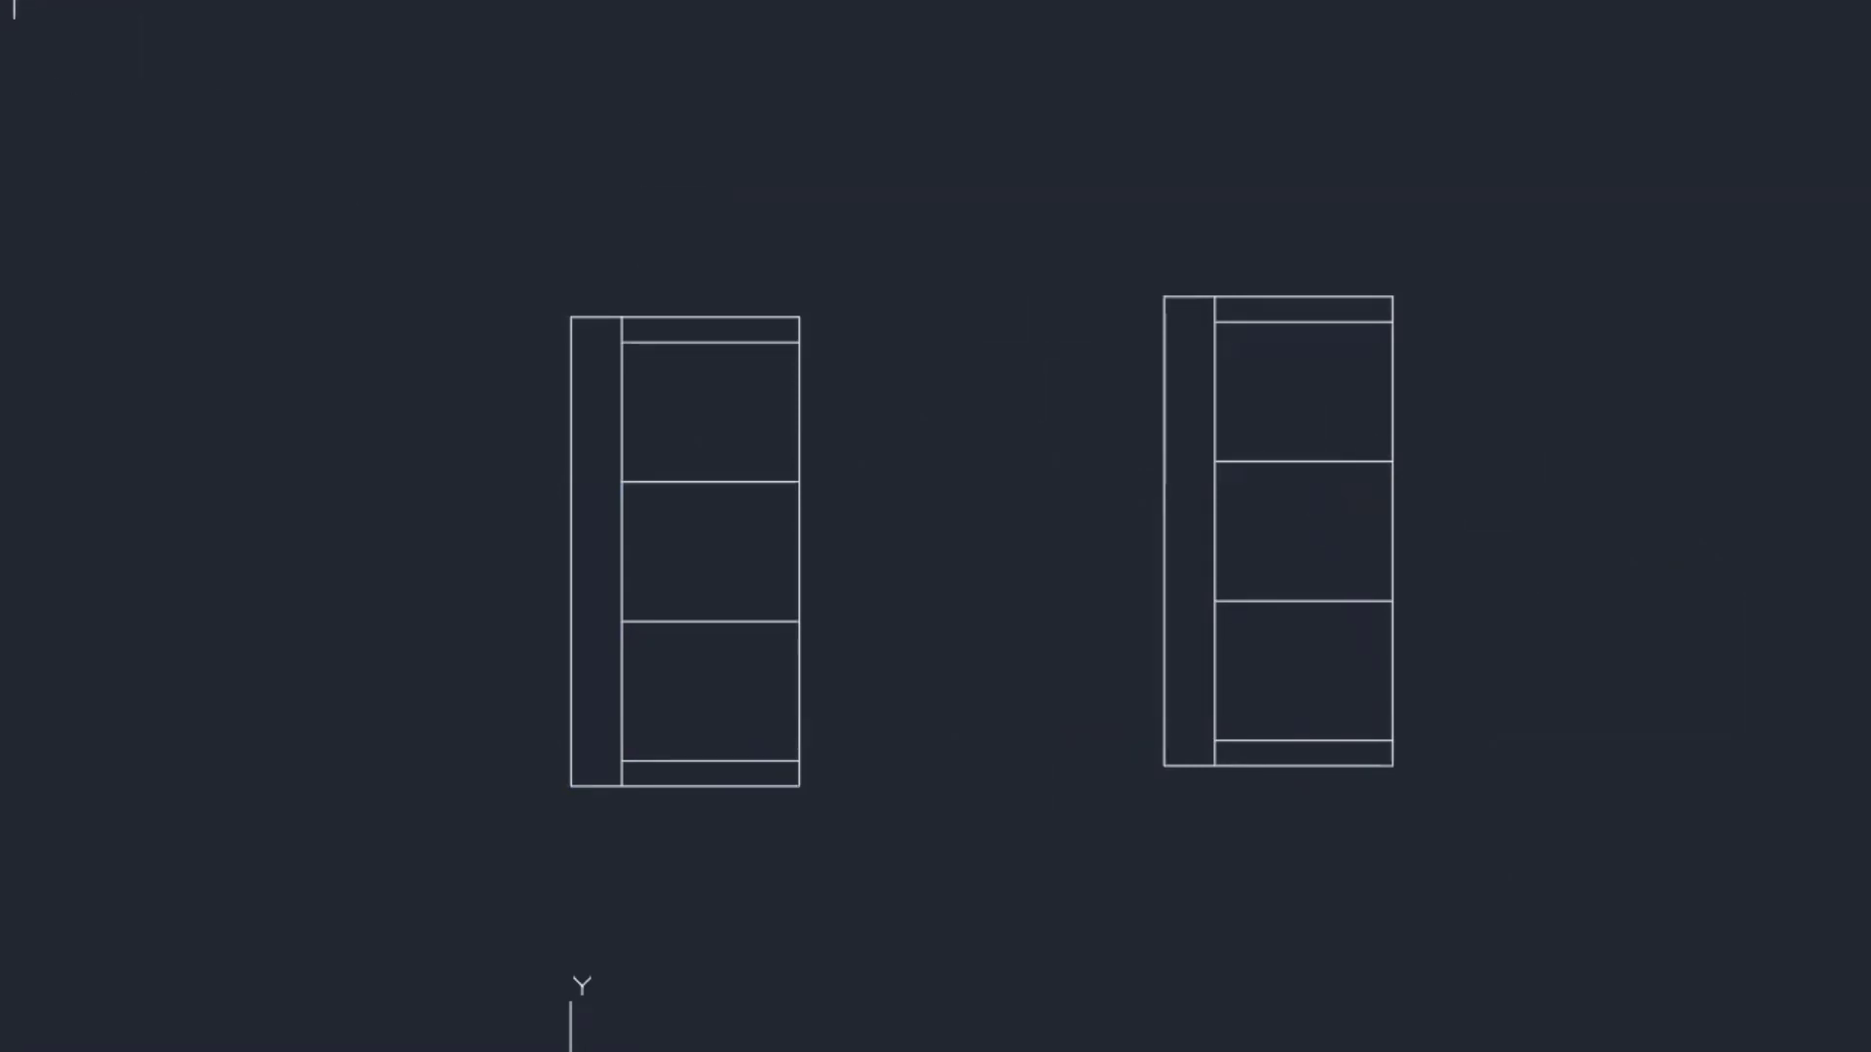
- Rotate the right-hand sofa copy 270° about its centre, using Ortho for a right-angle turn
left_click(13, 0)
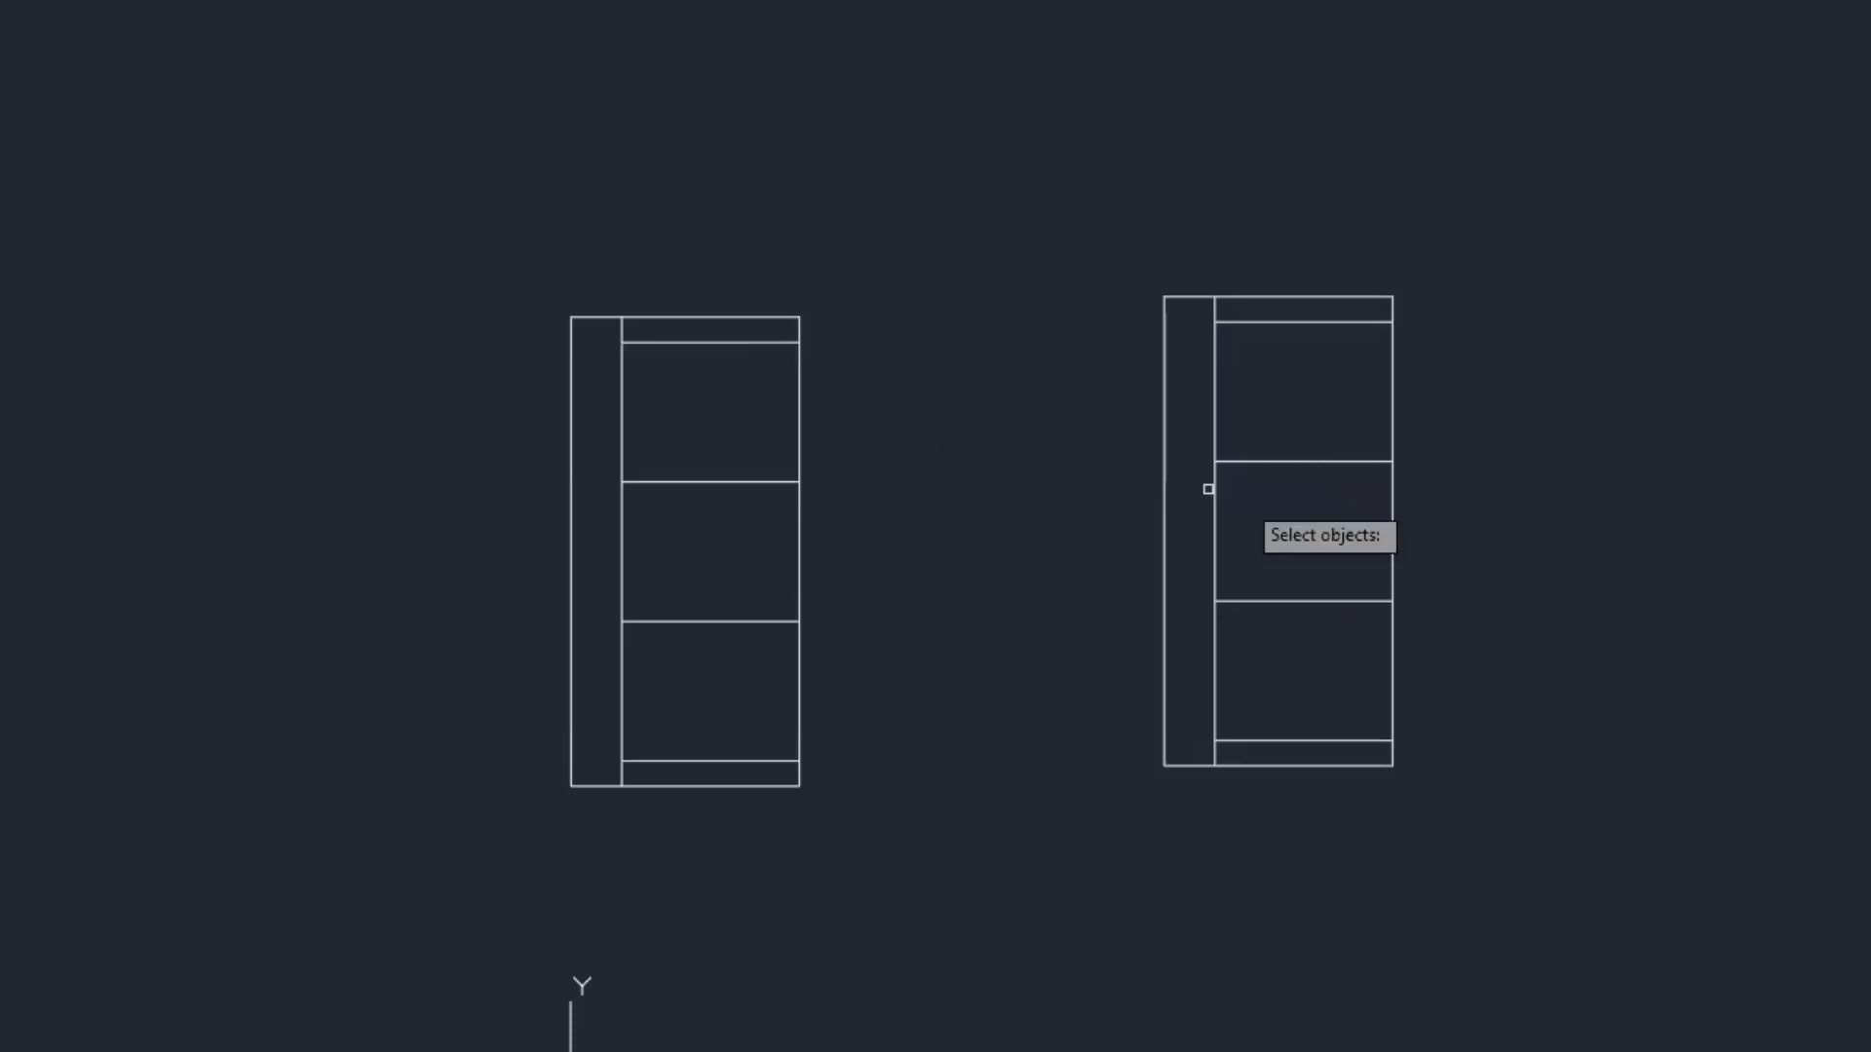
left_click(1265, 460)
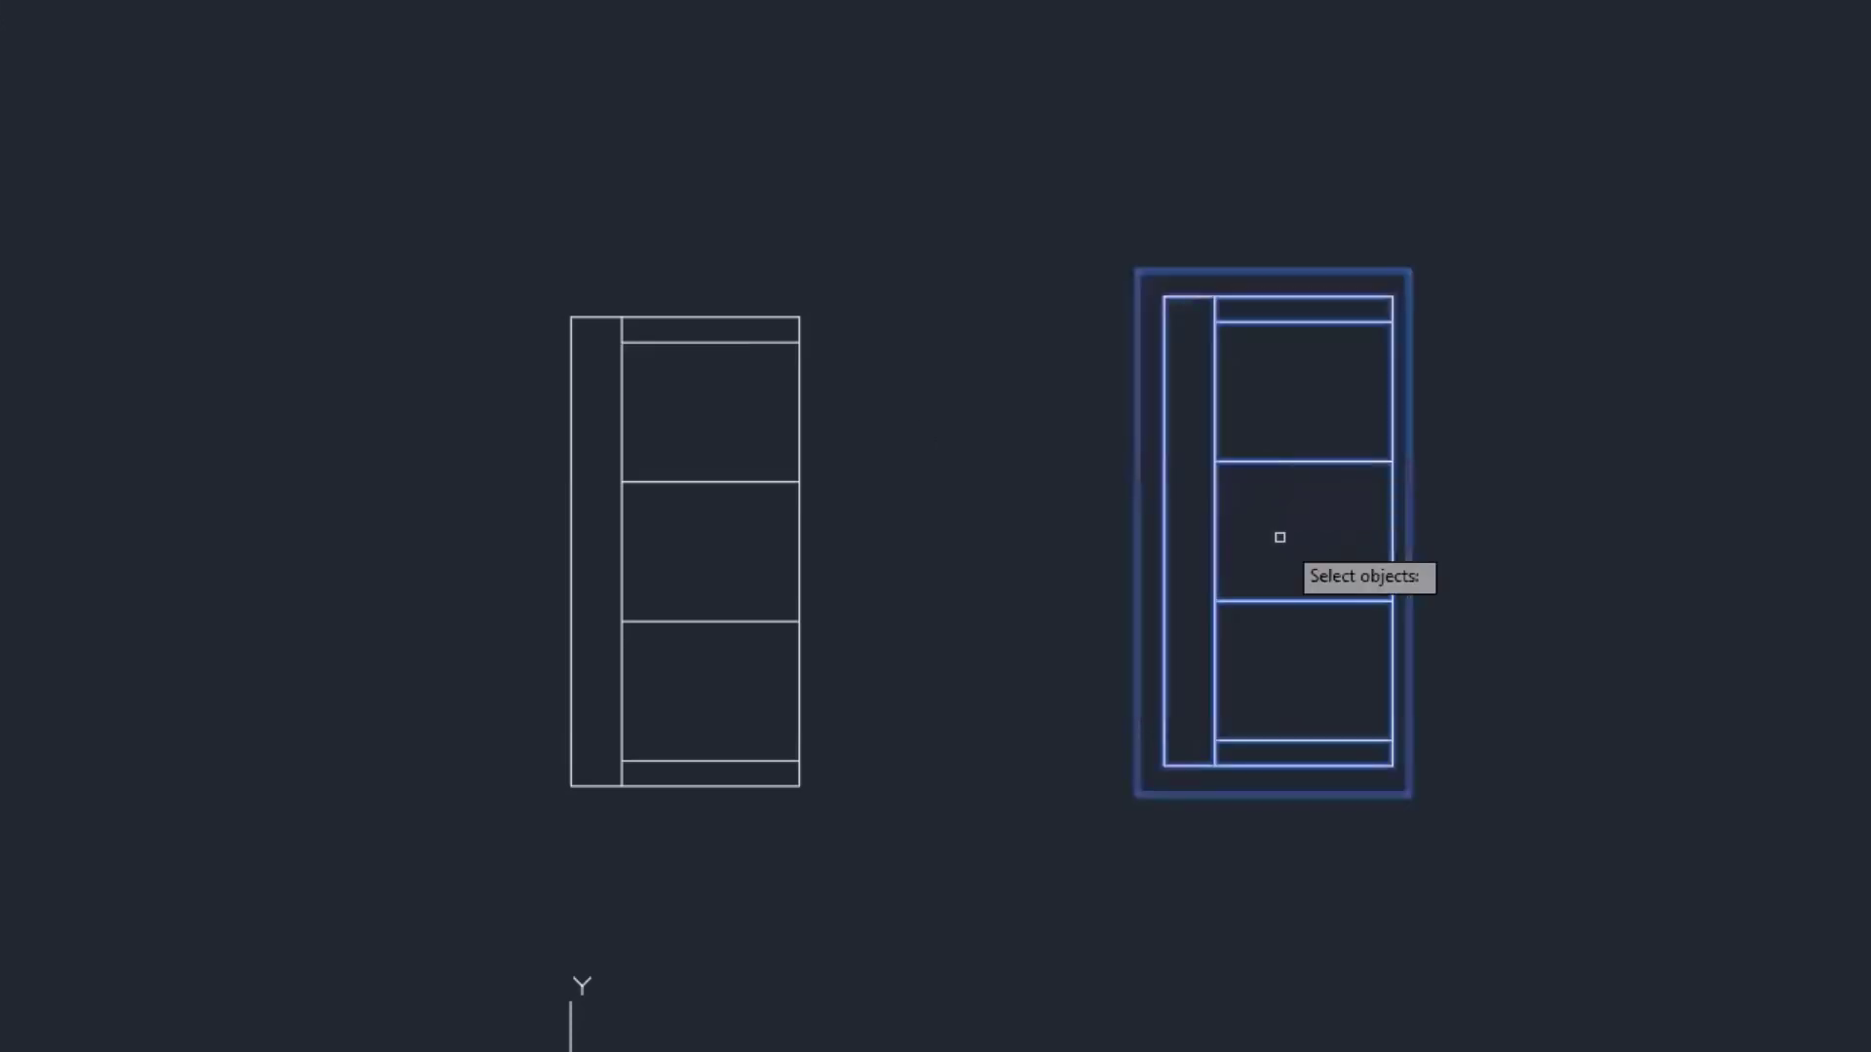
key("Return")
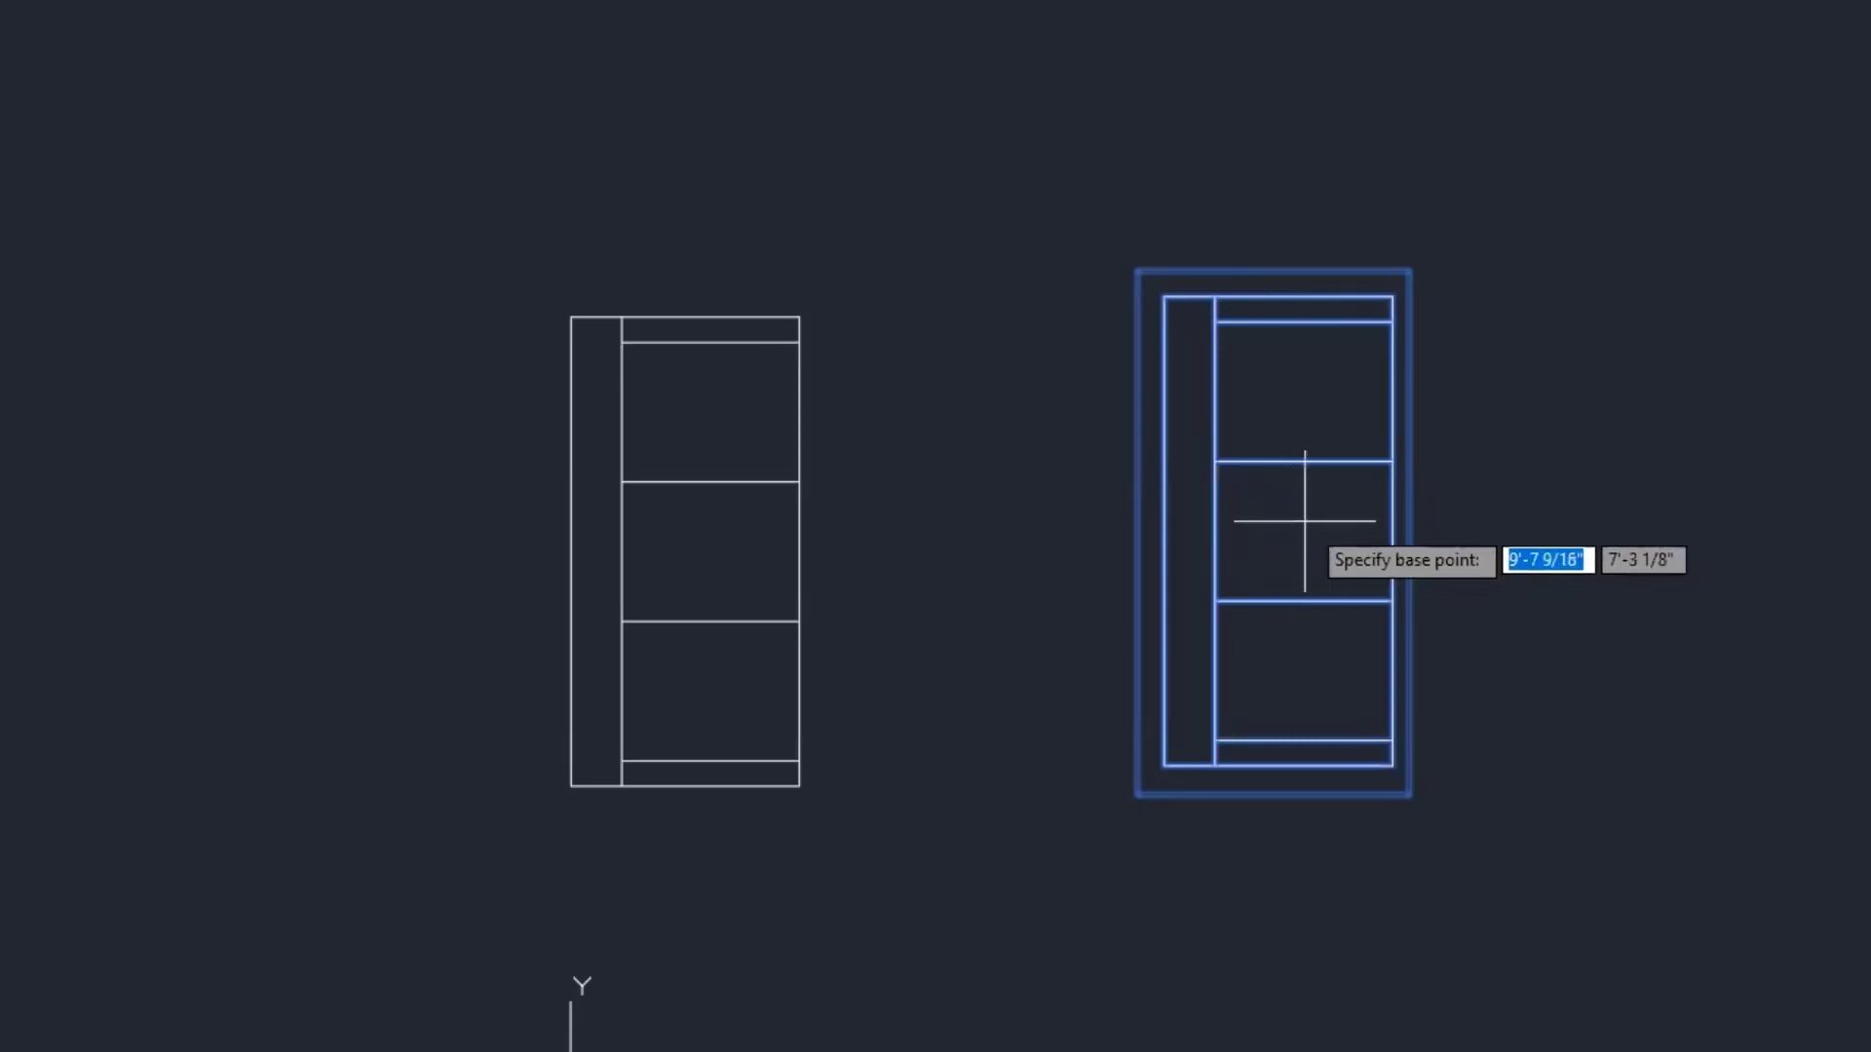
left_click(1305, 522)
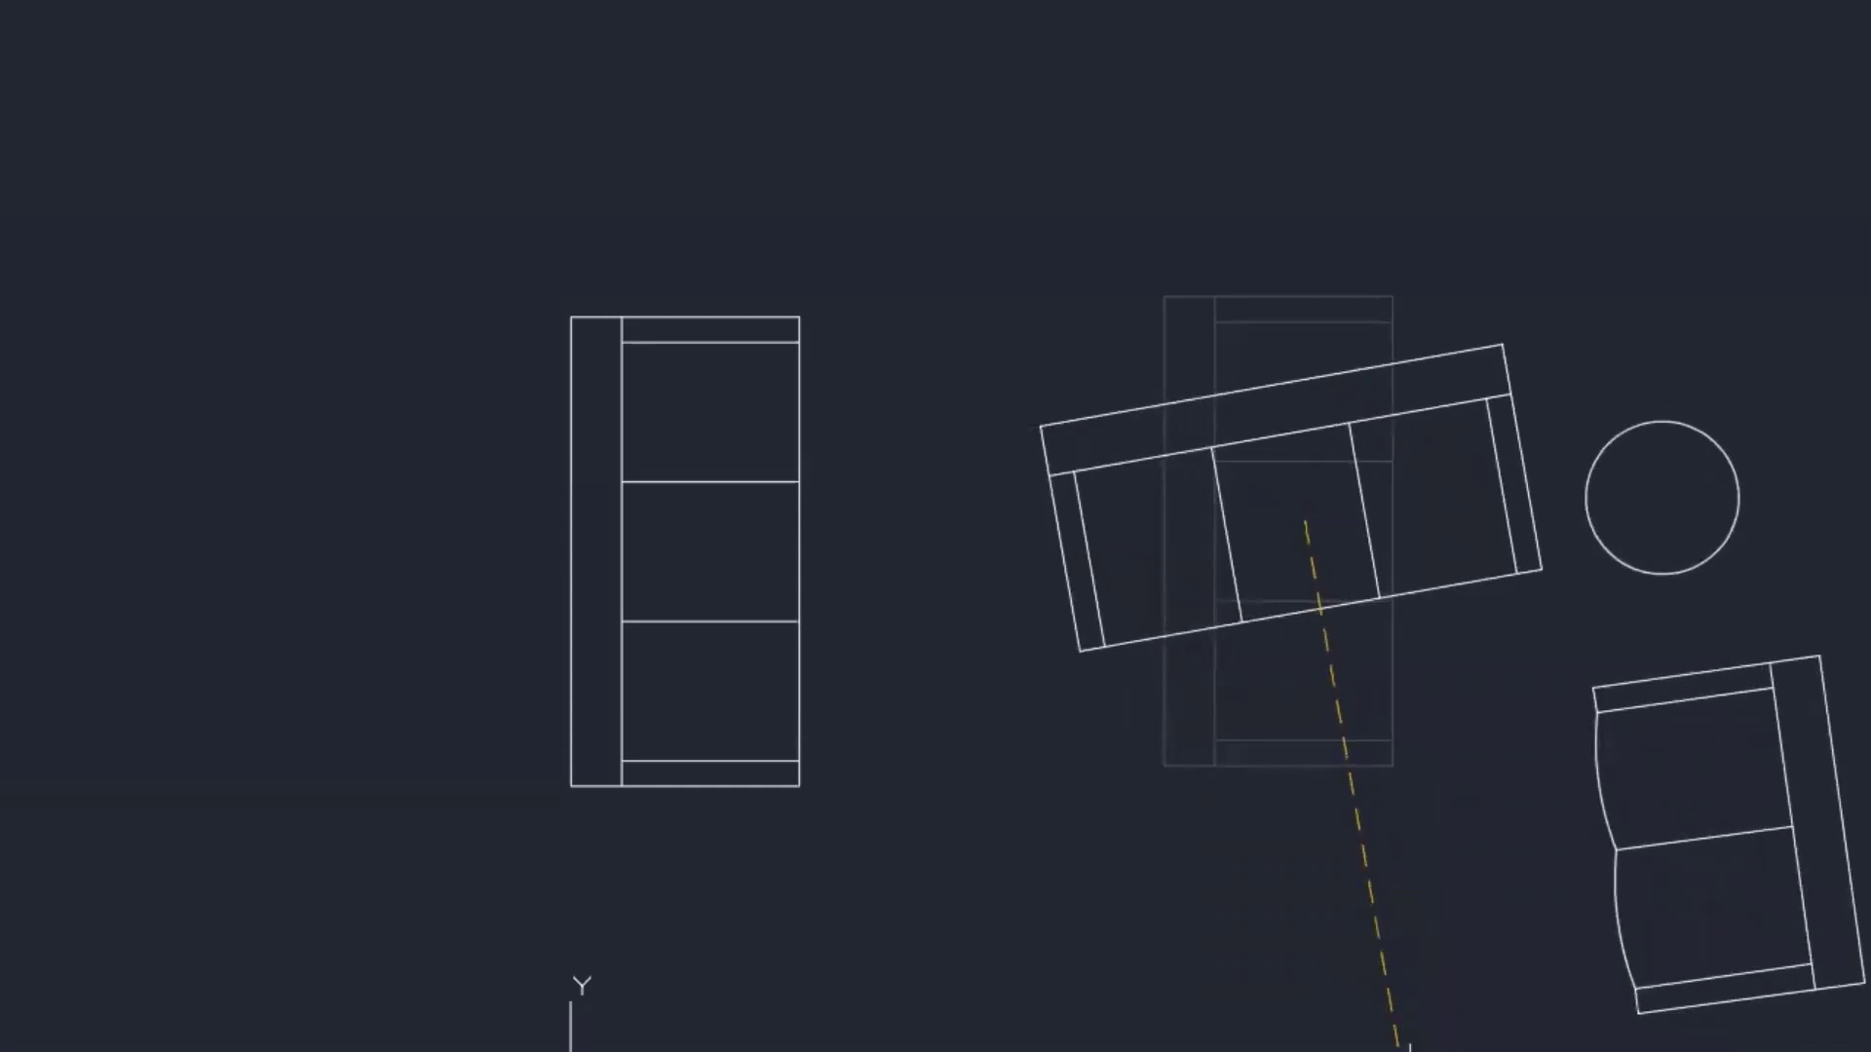
key("F8")
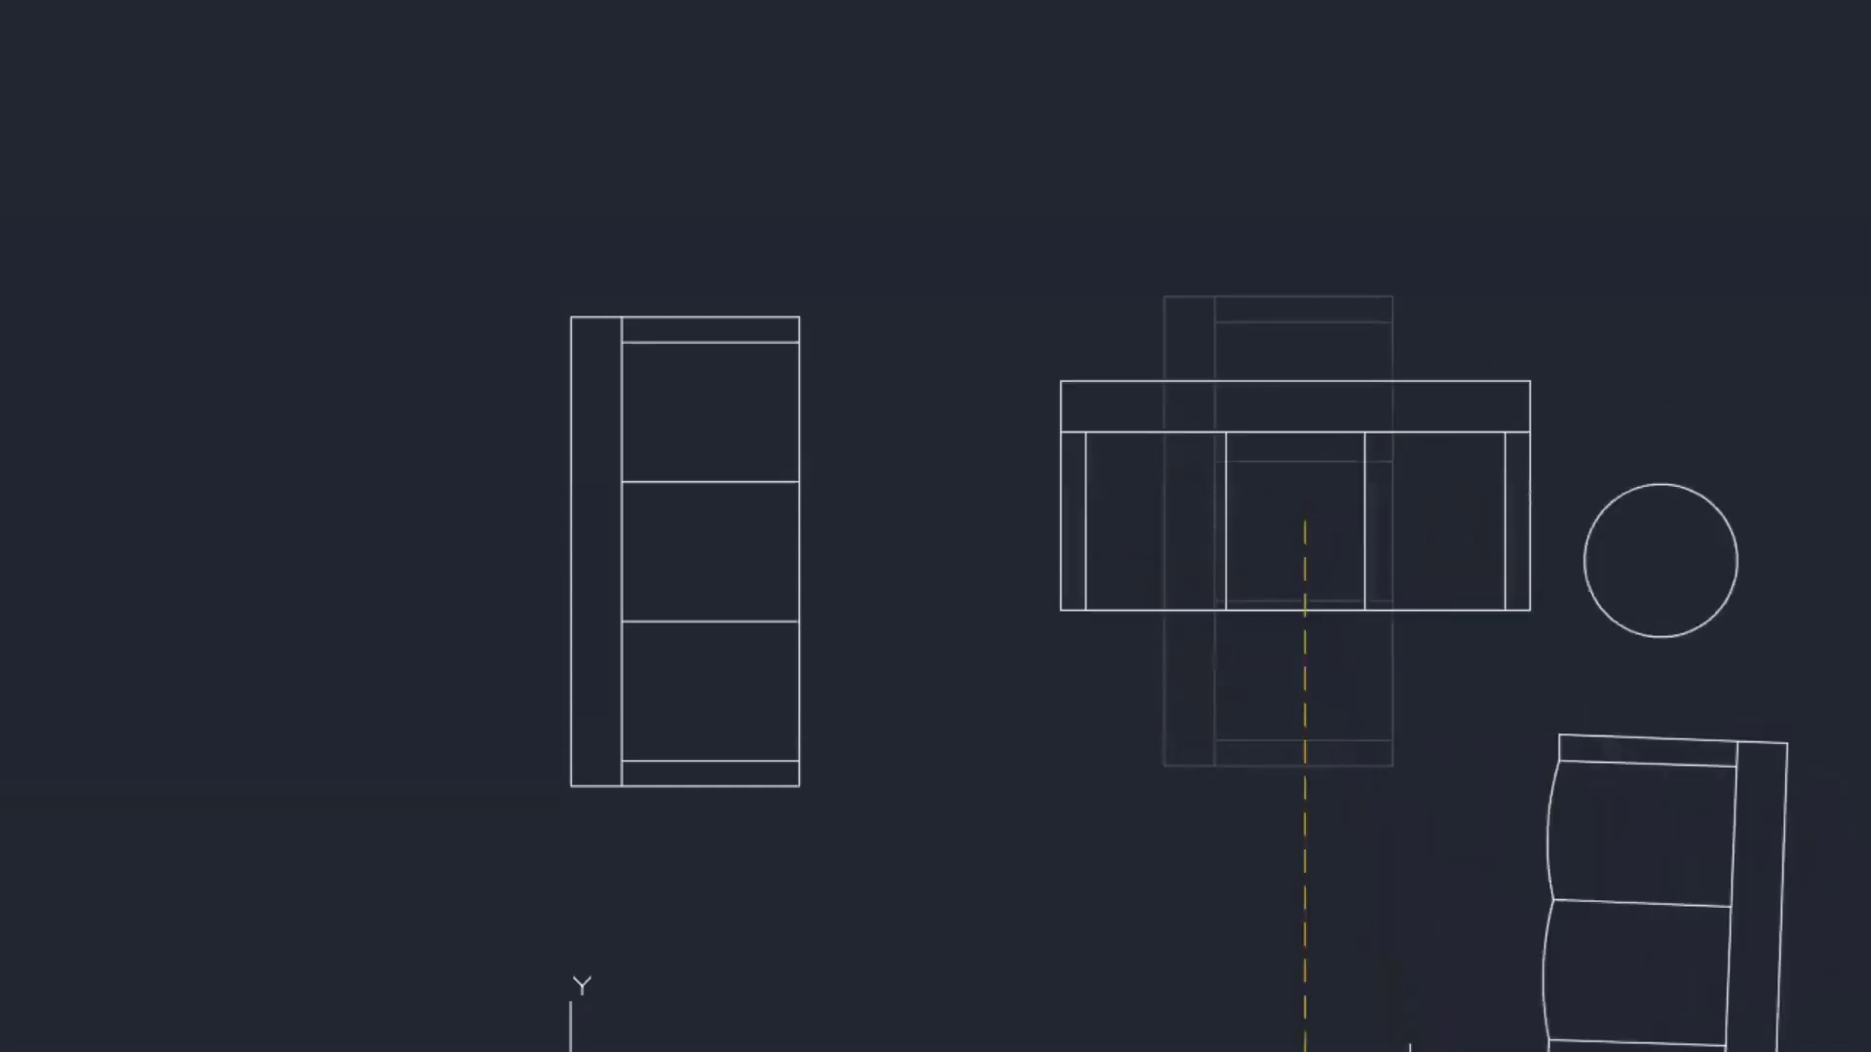
left_click(1312, 912)
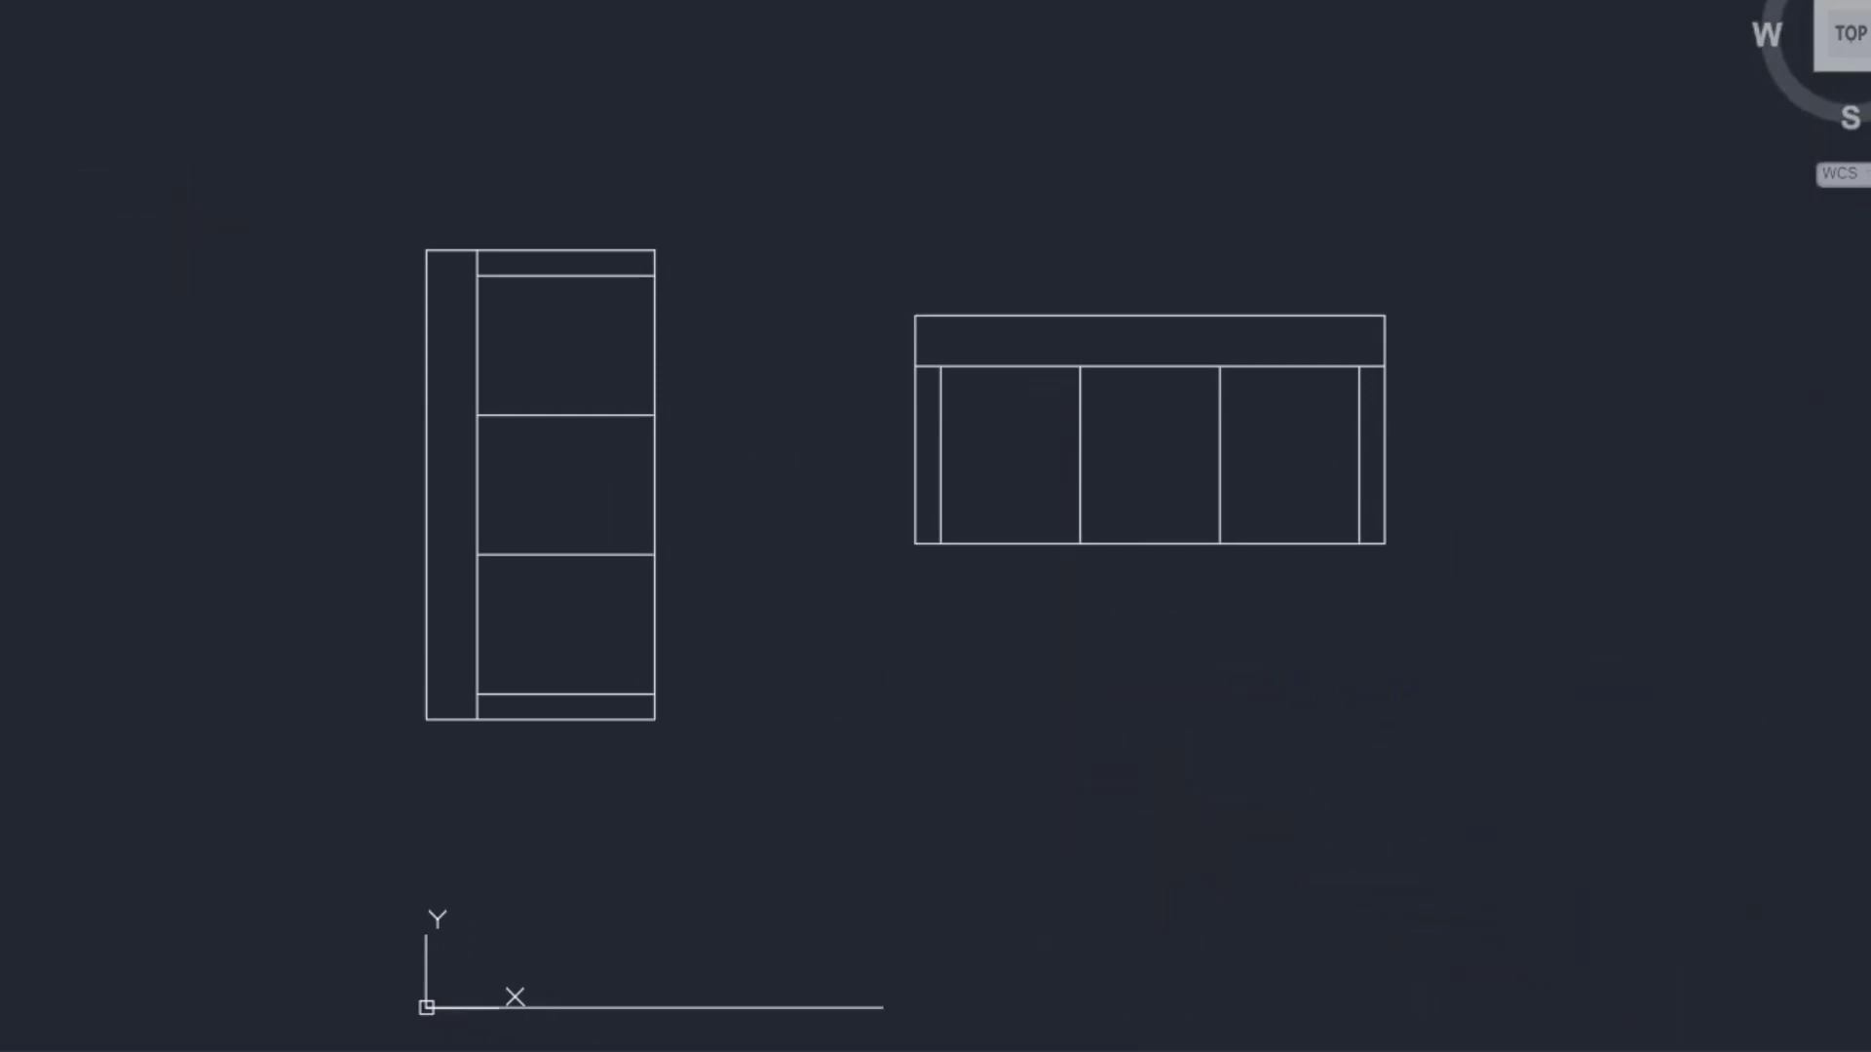
- Move the horizontal sofa plan straight down, lower on the sheet
left_click(980, 547)
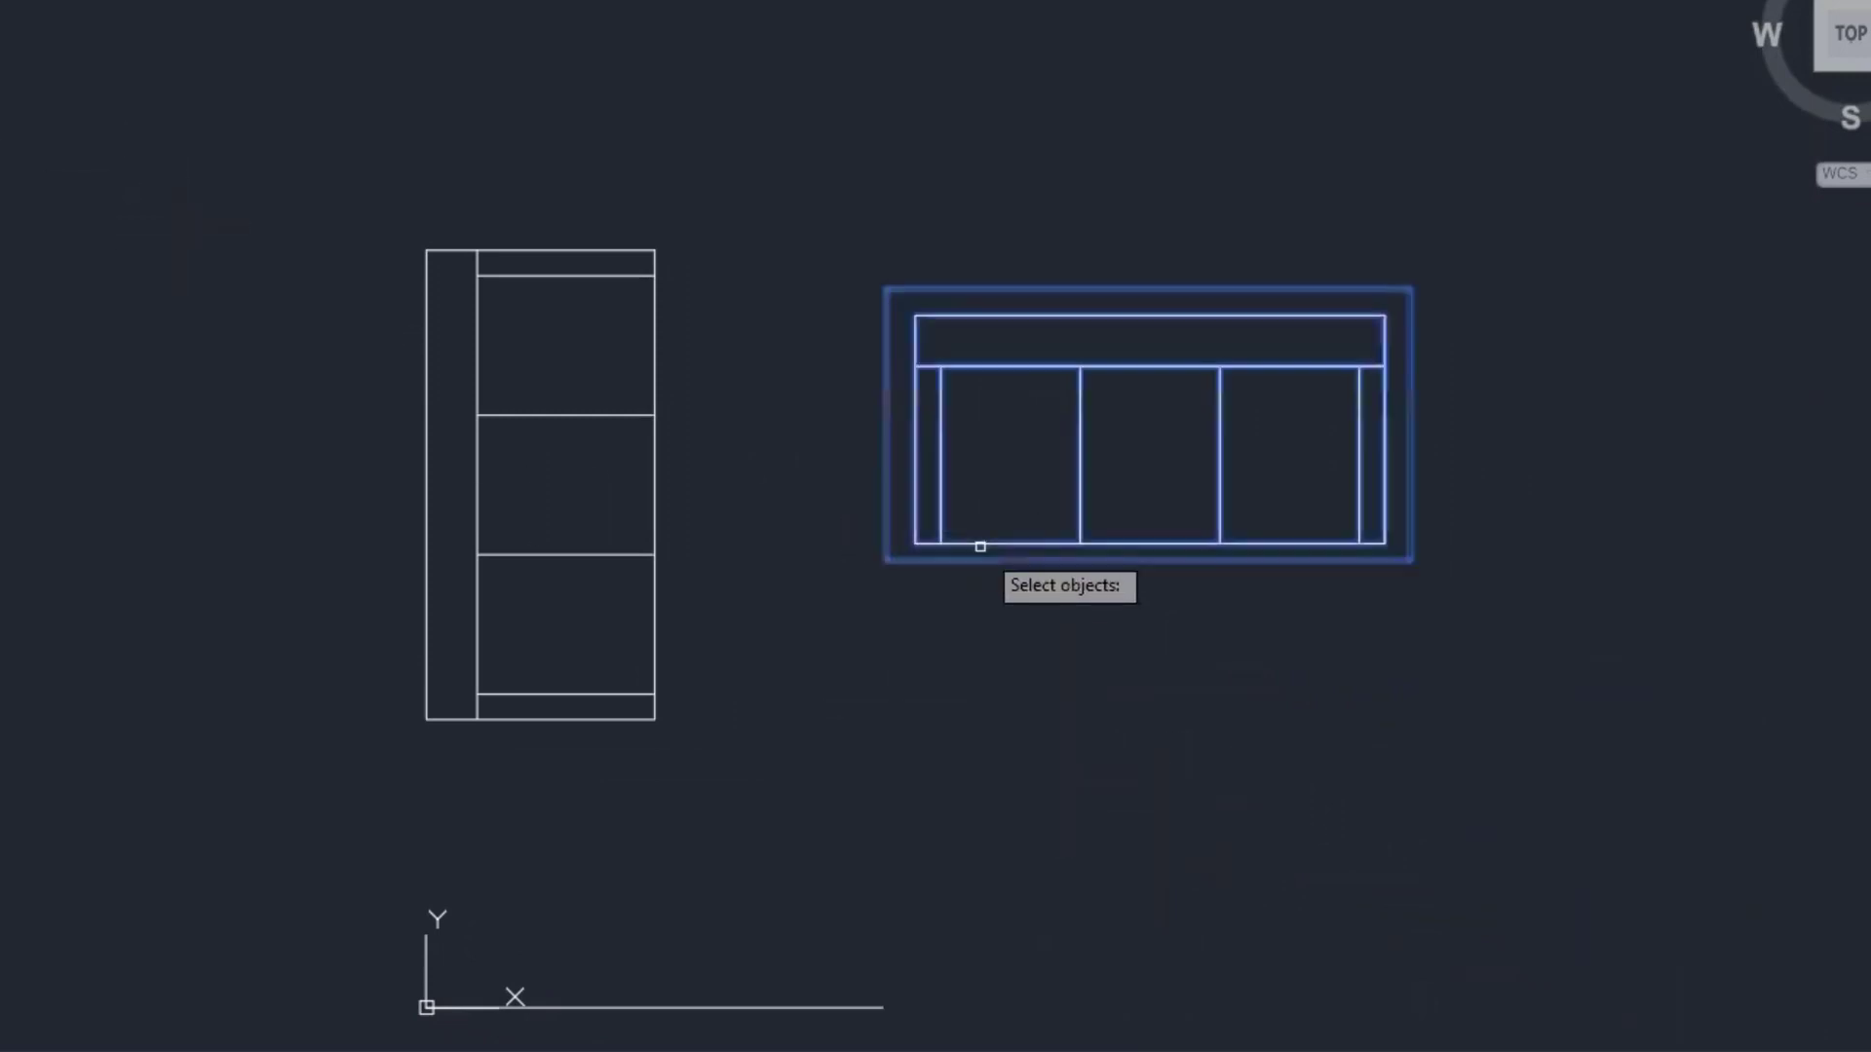
key("Return")
left_click(828, 626)
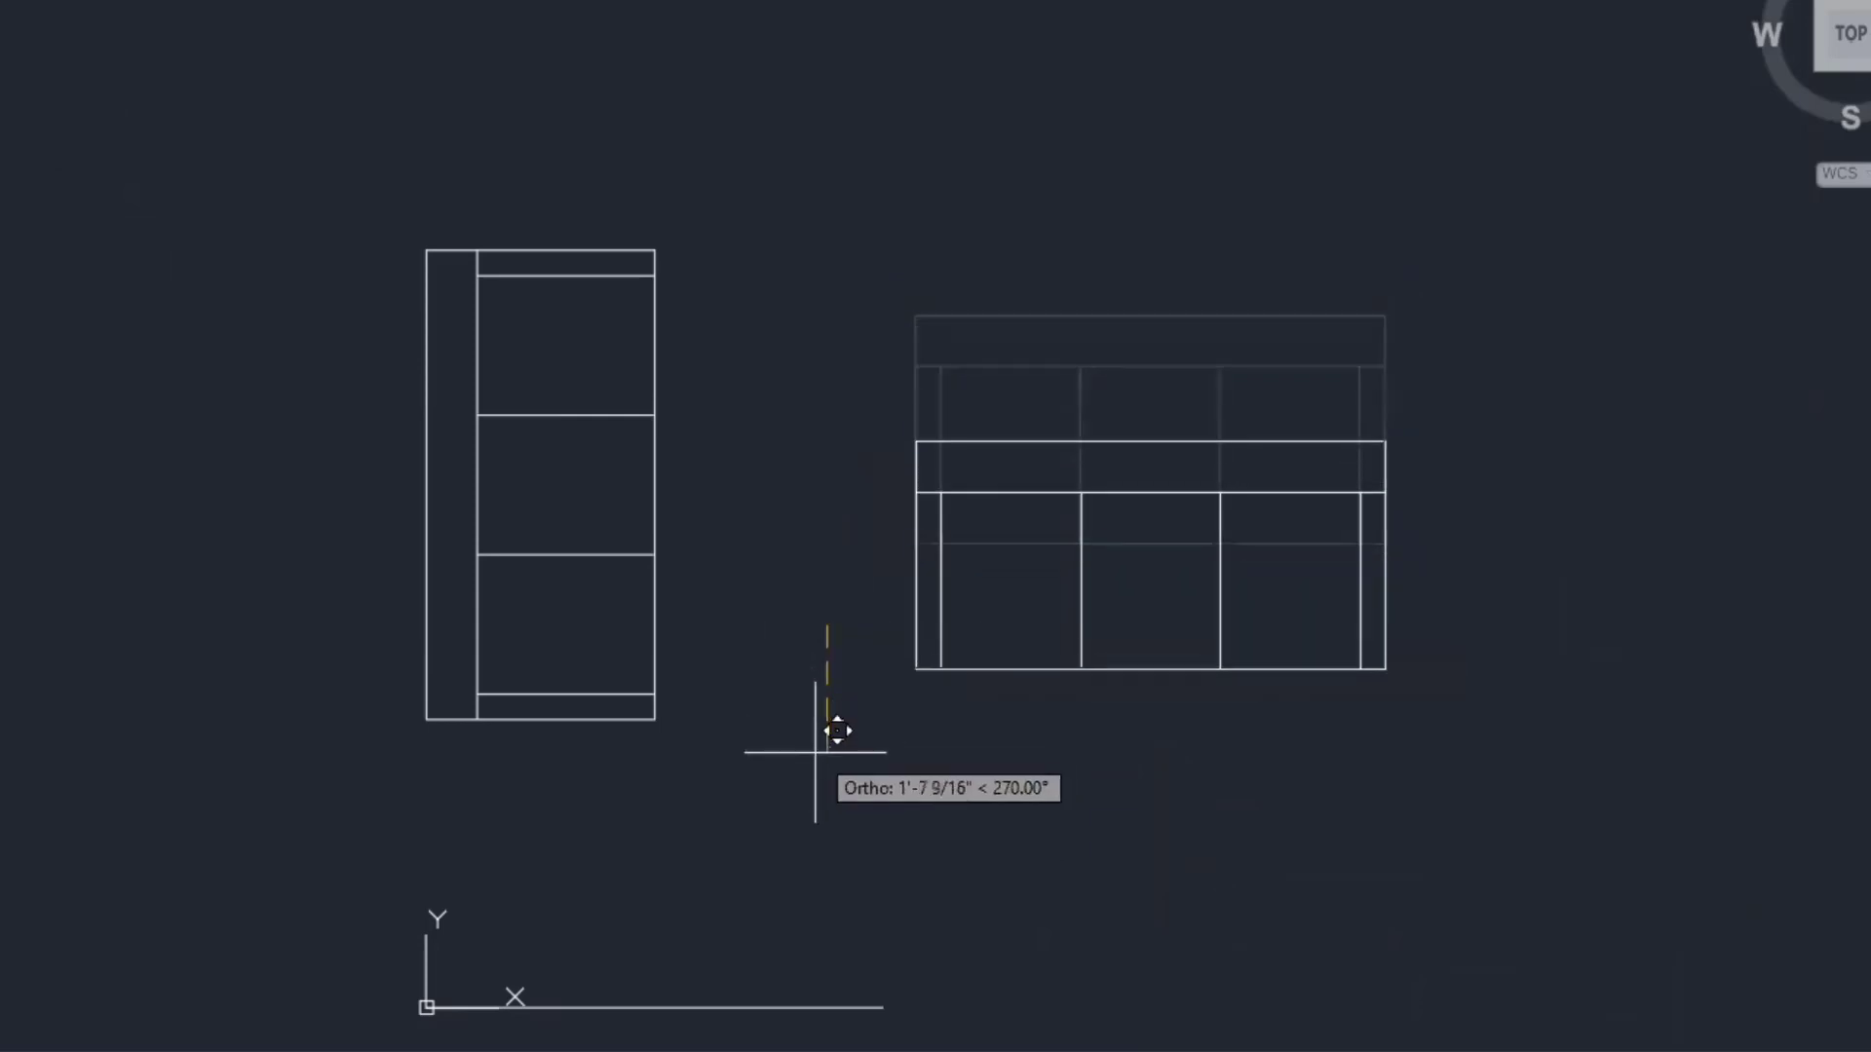
left_click(819, 785)
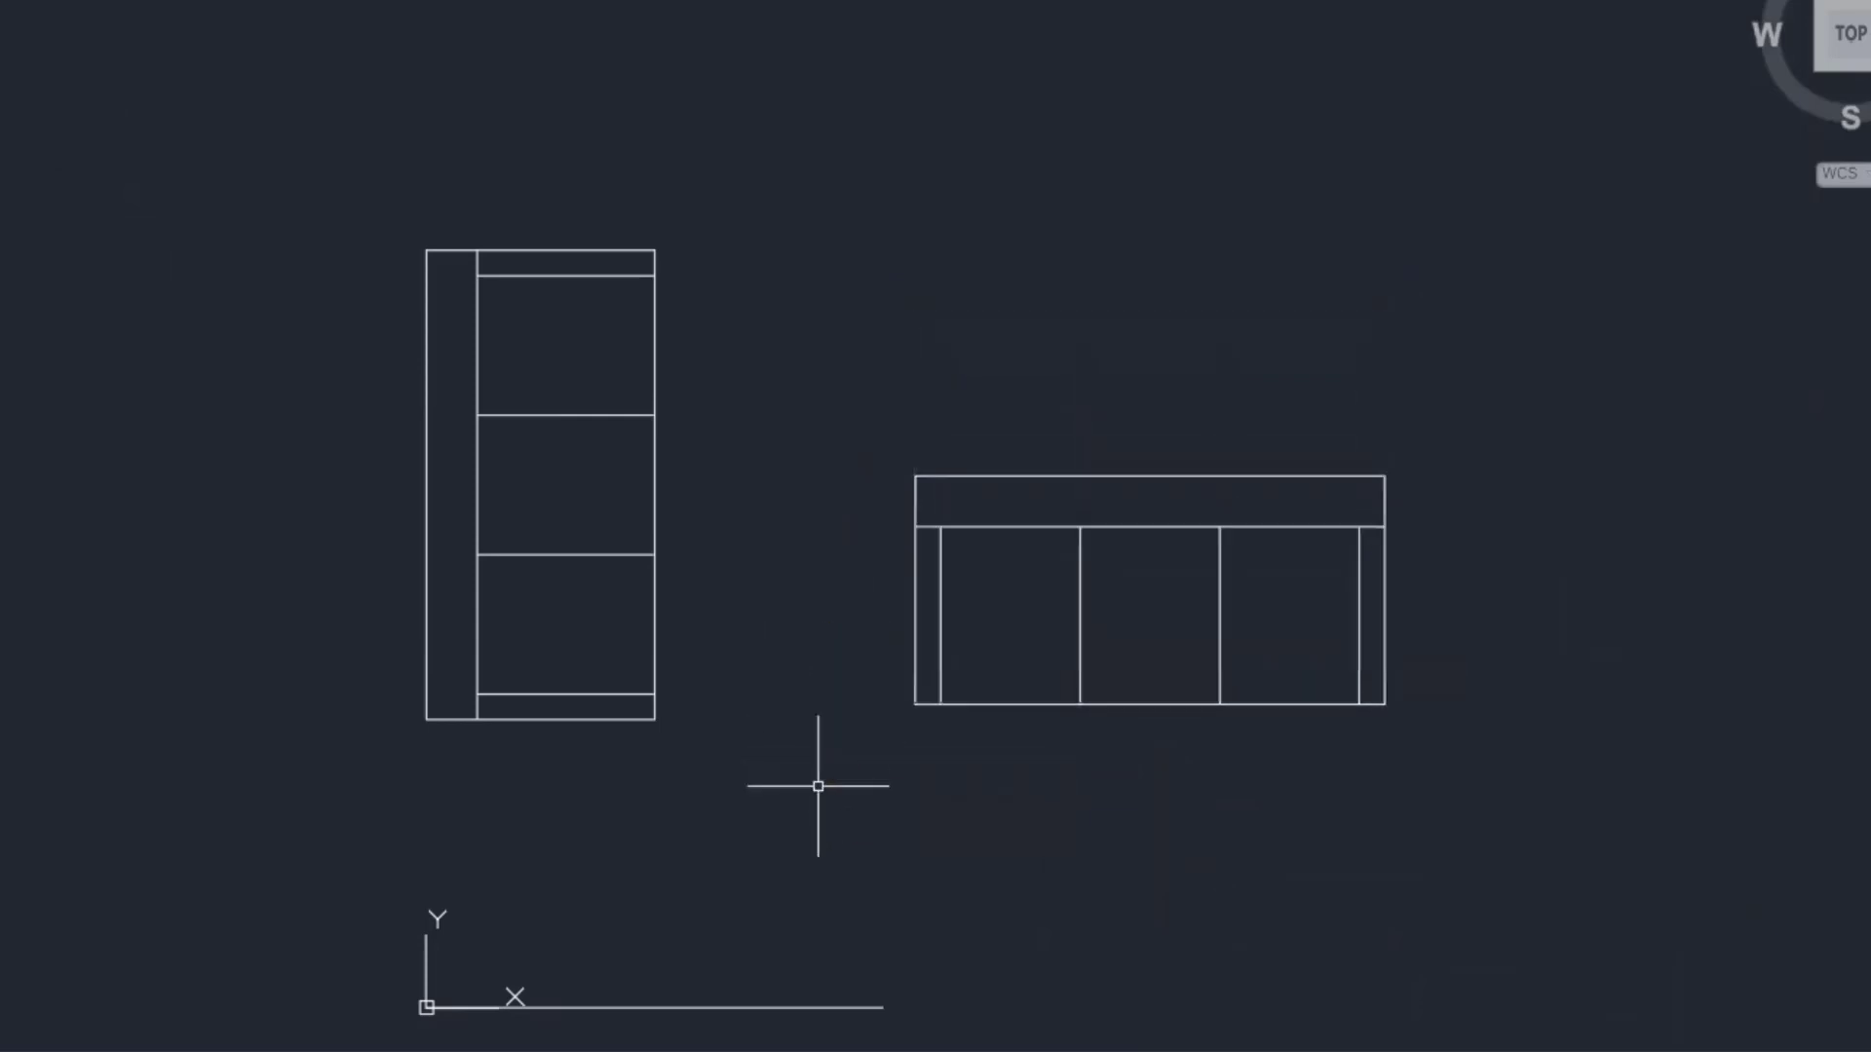
- Shorten the bottom baseline by pulling its right end leftward
left_click(802, 1004)
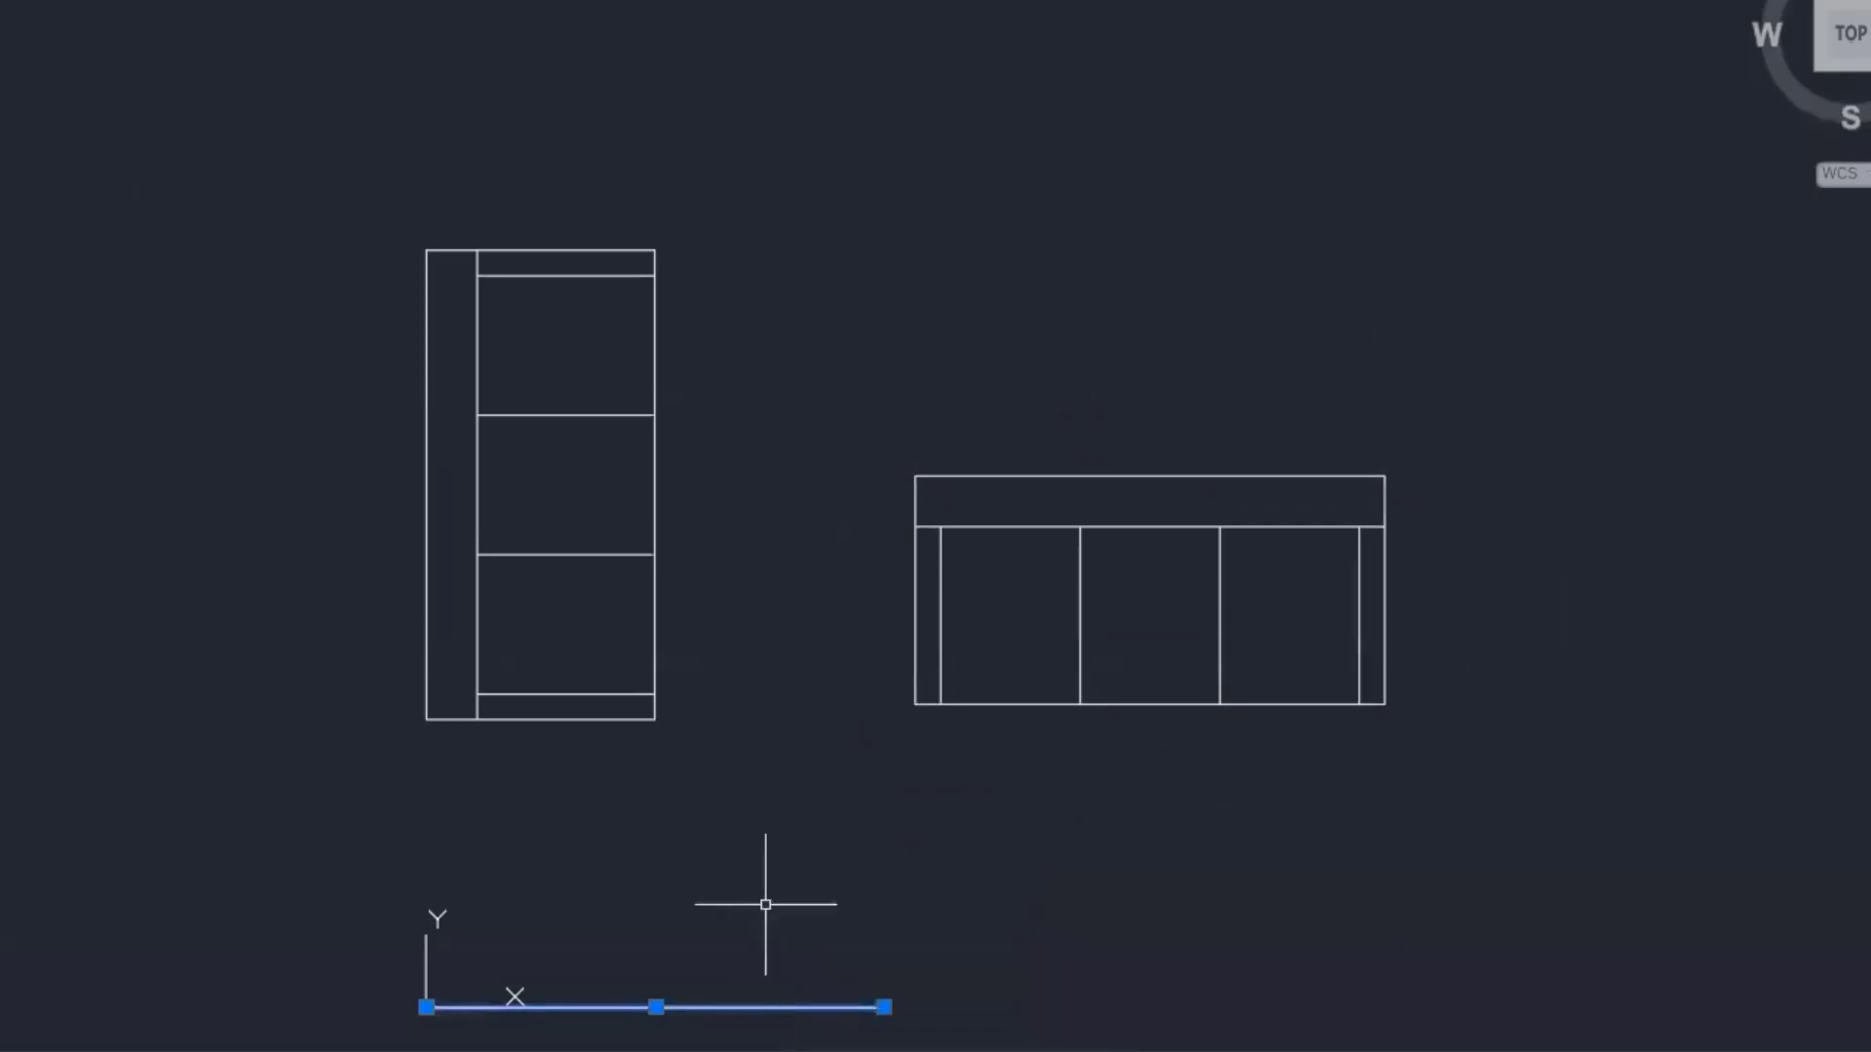
left_click(884, 1007)
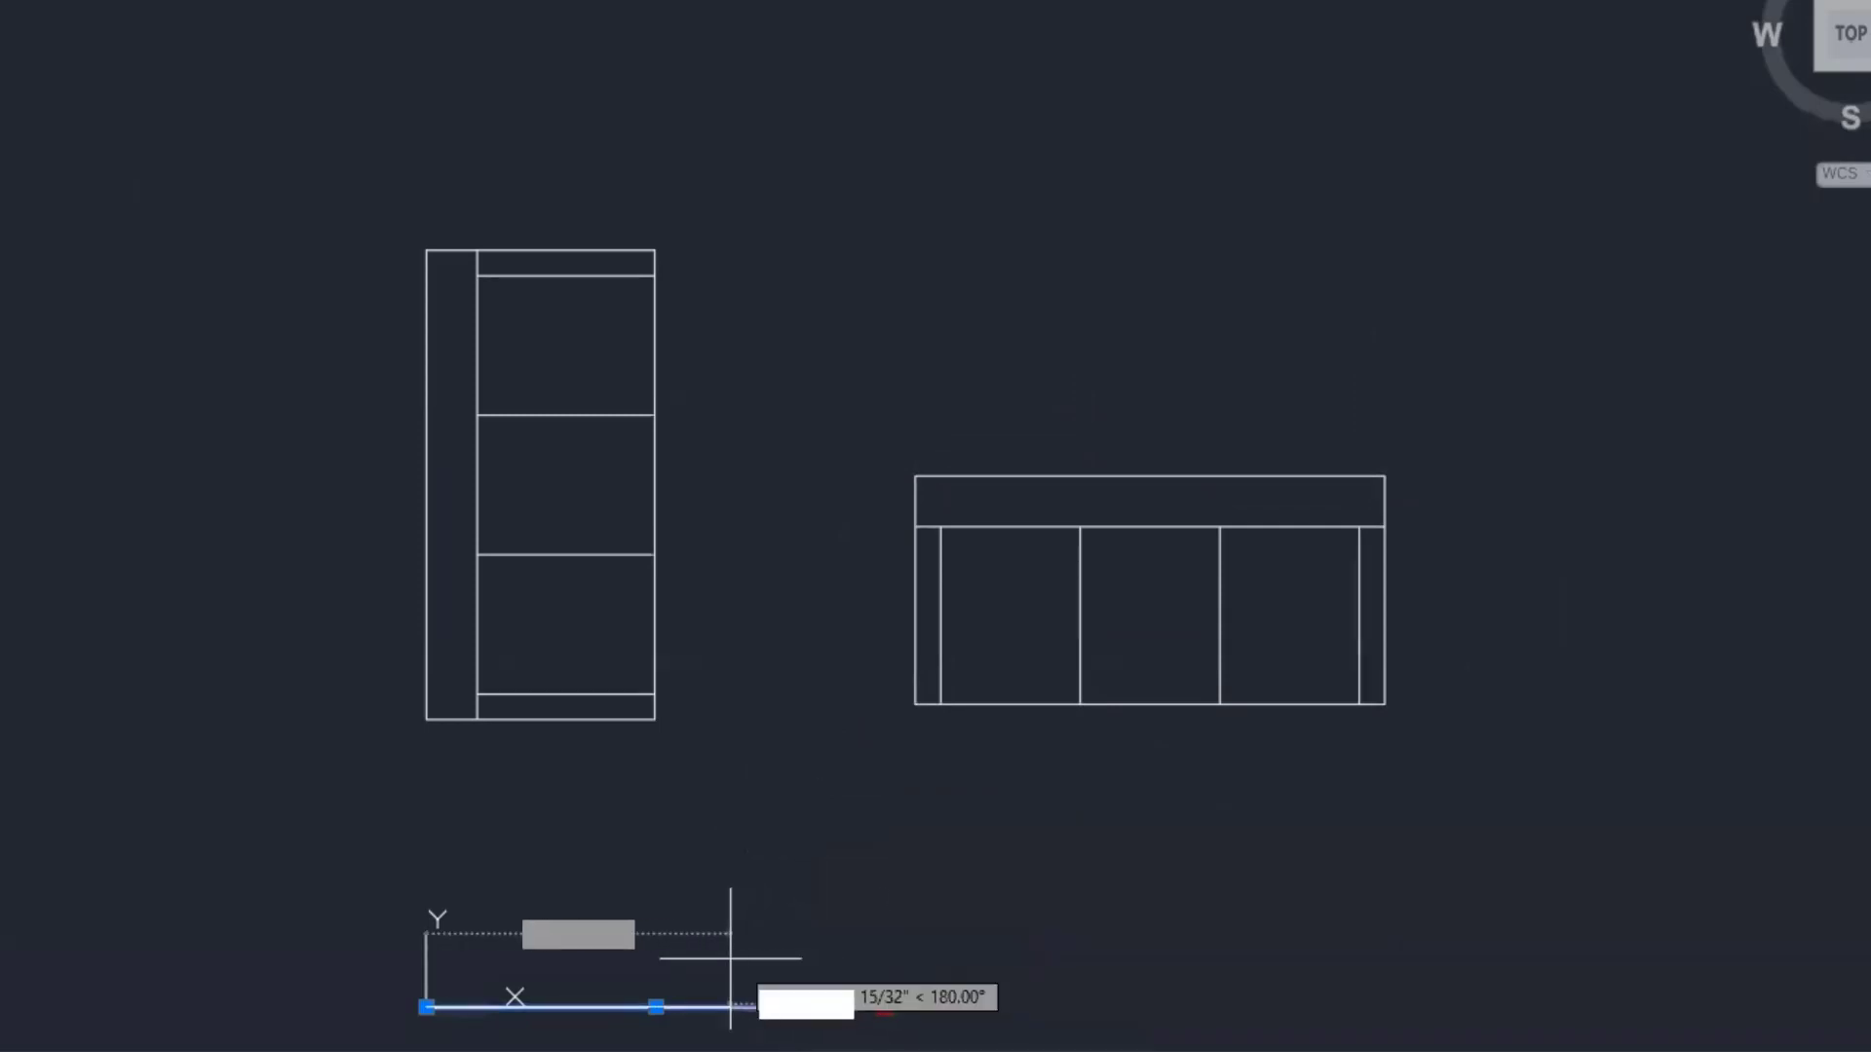
left_click(720, 957)
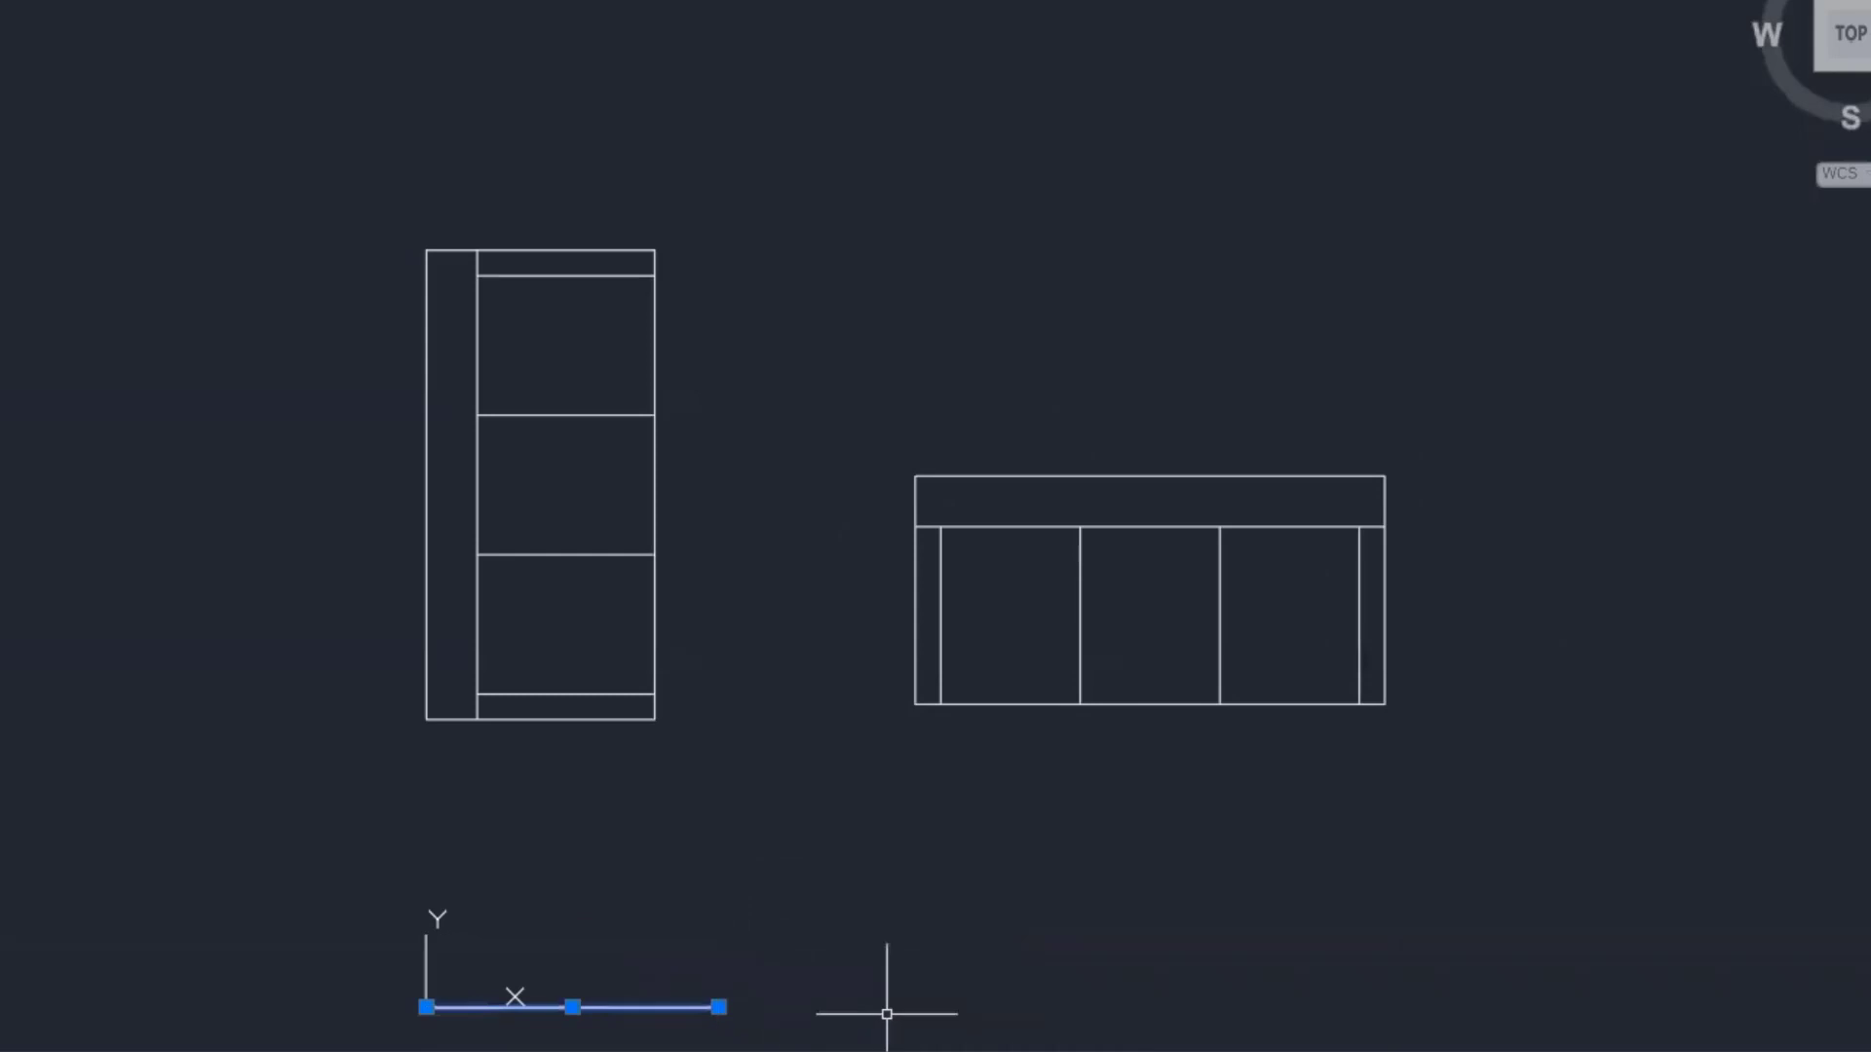
left_click(718, 1007)
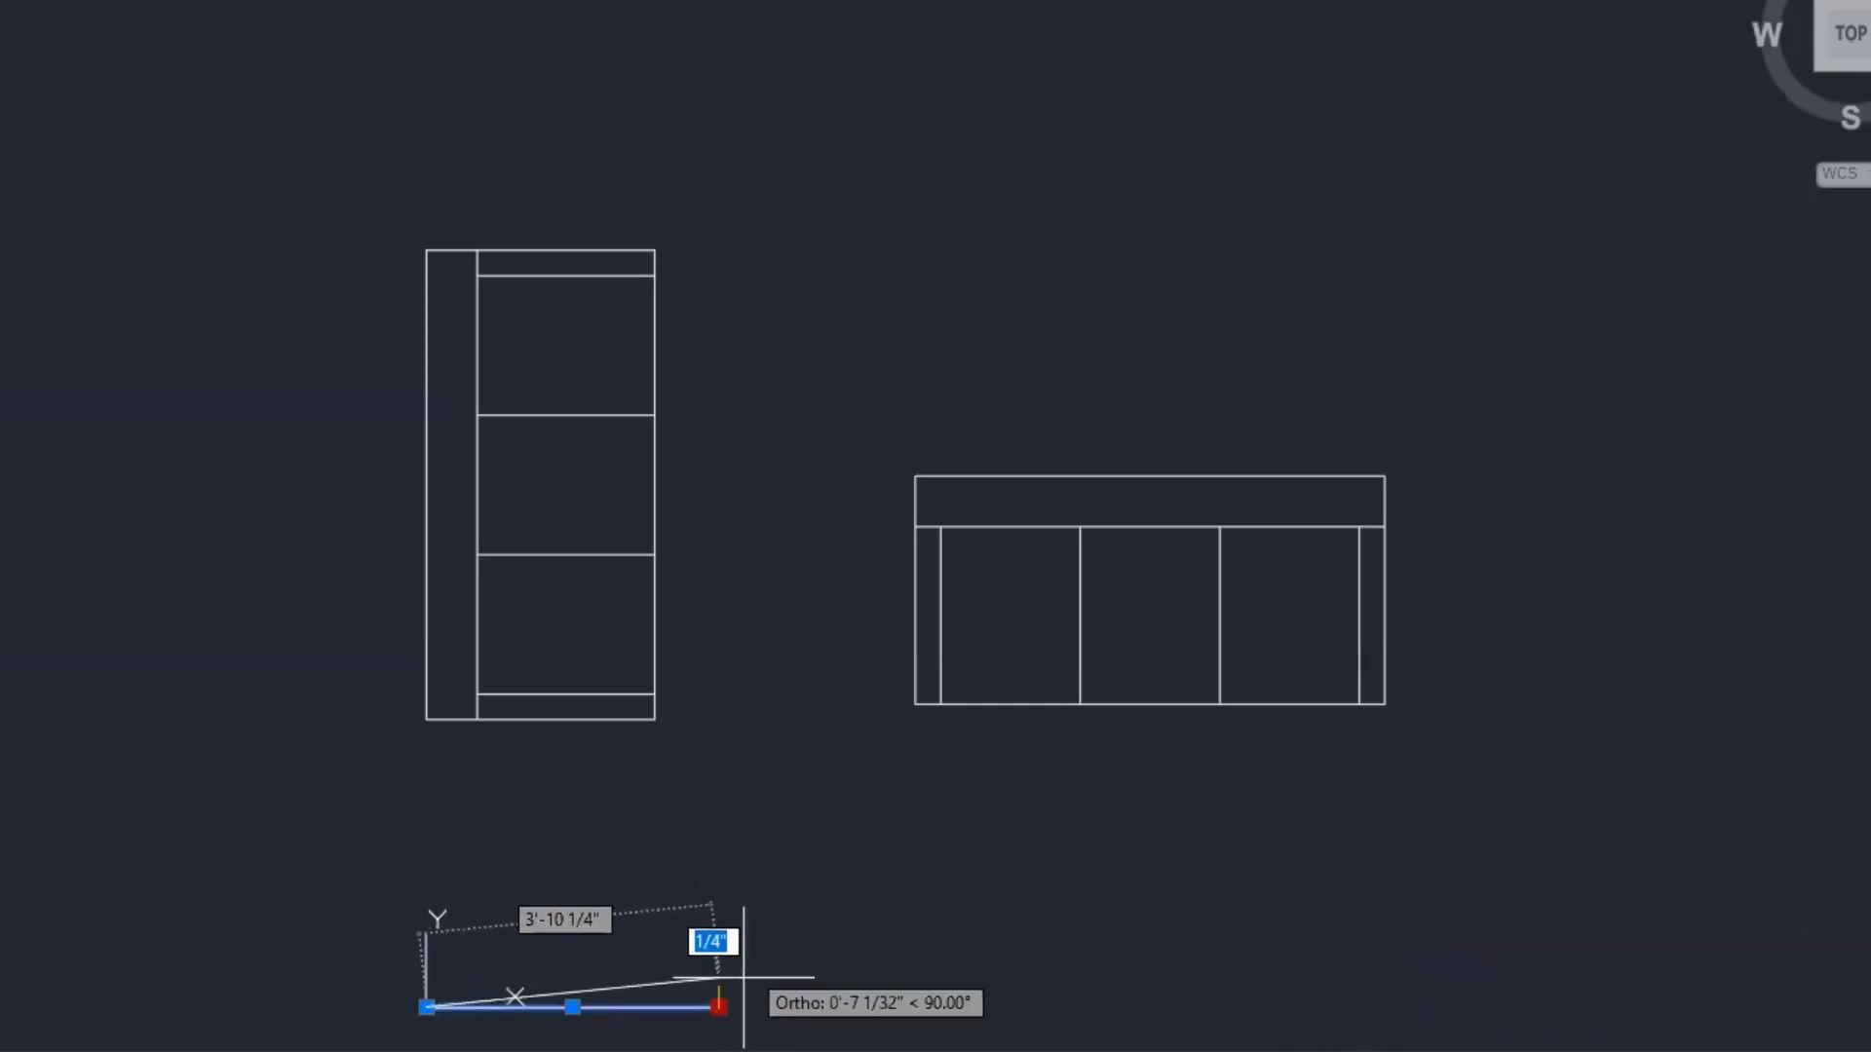
key("Escape")
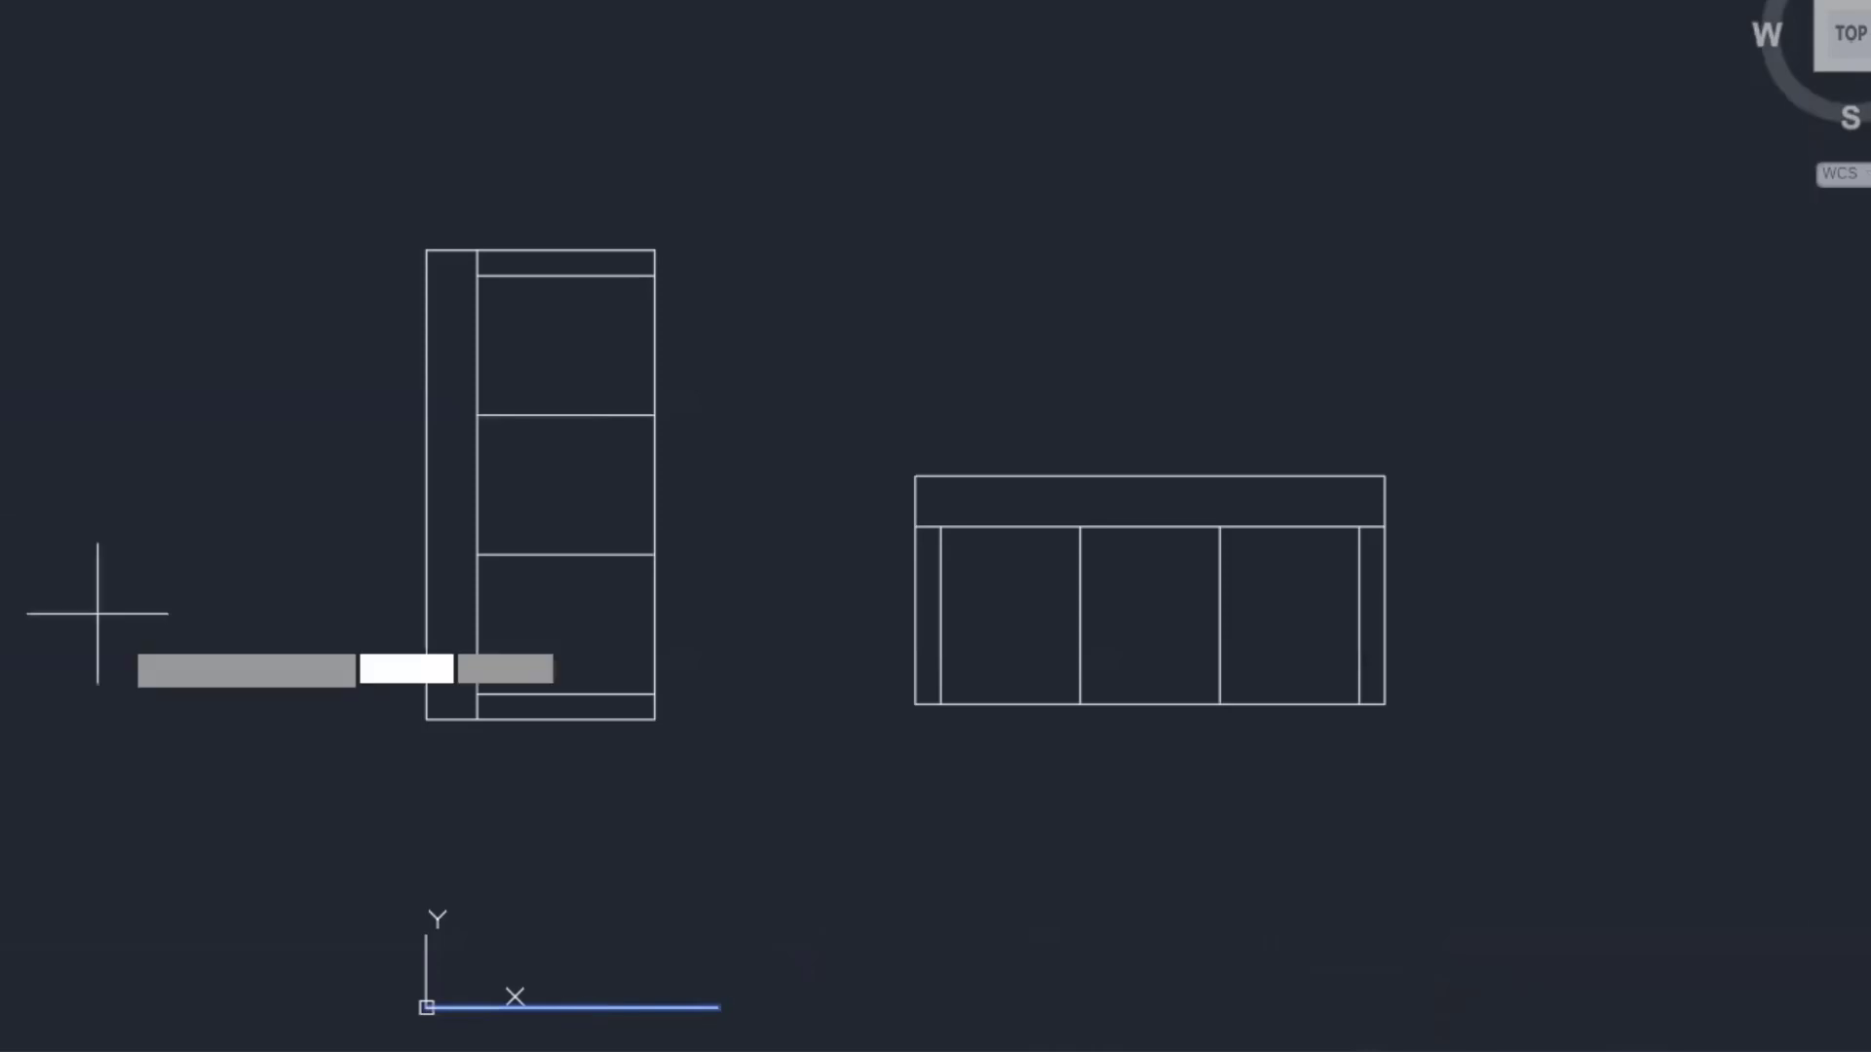
left_click(427, 1007)
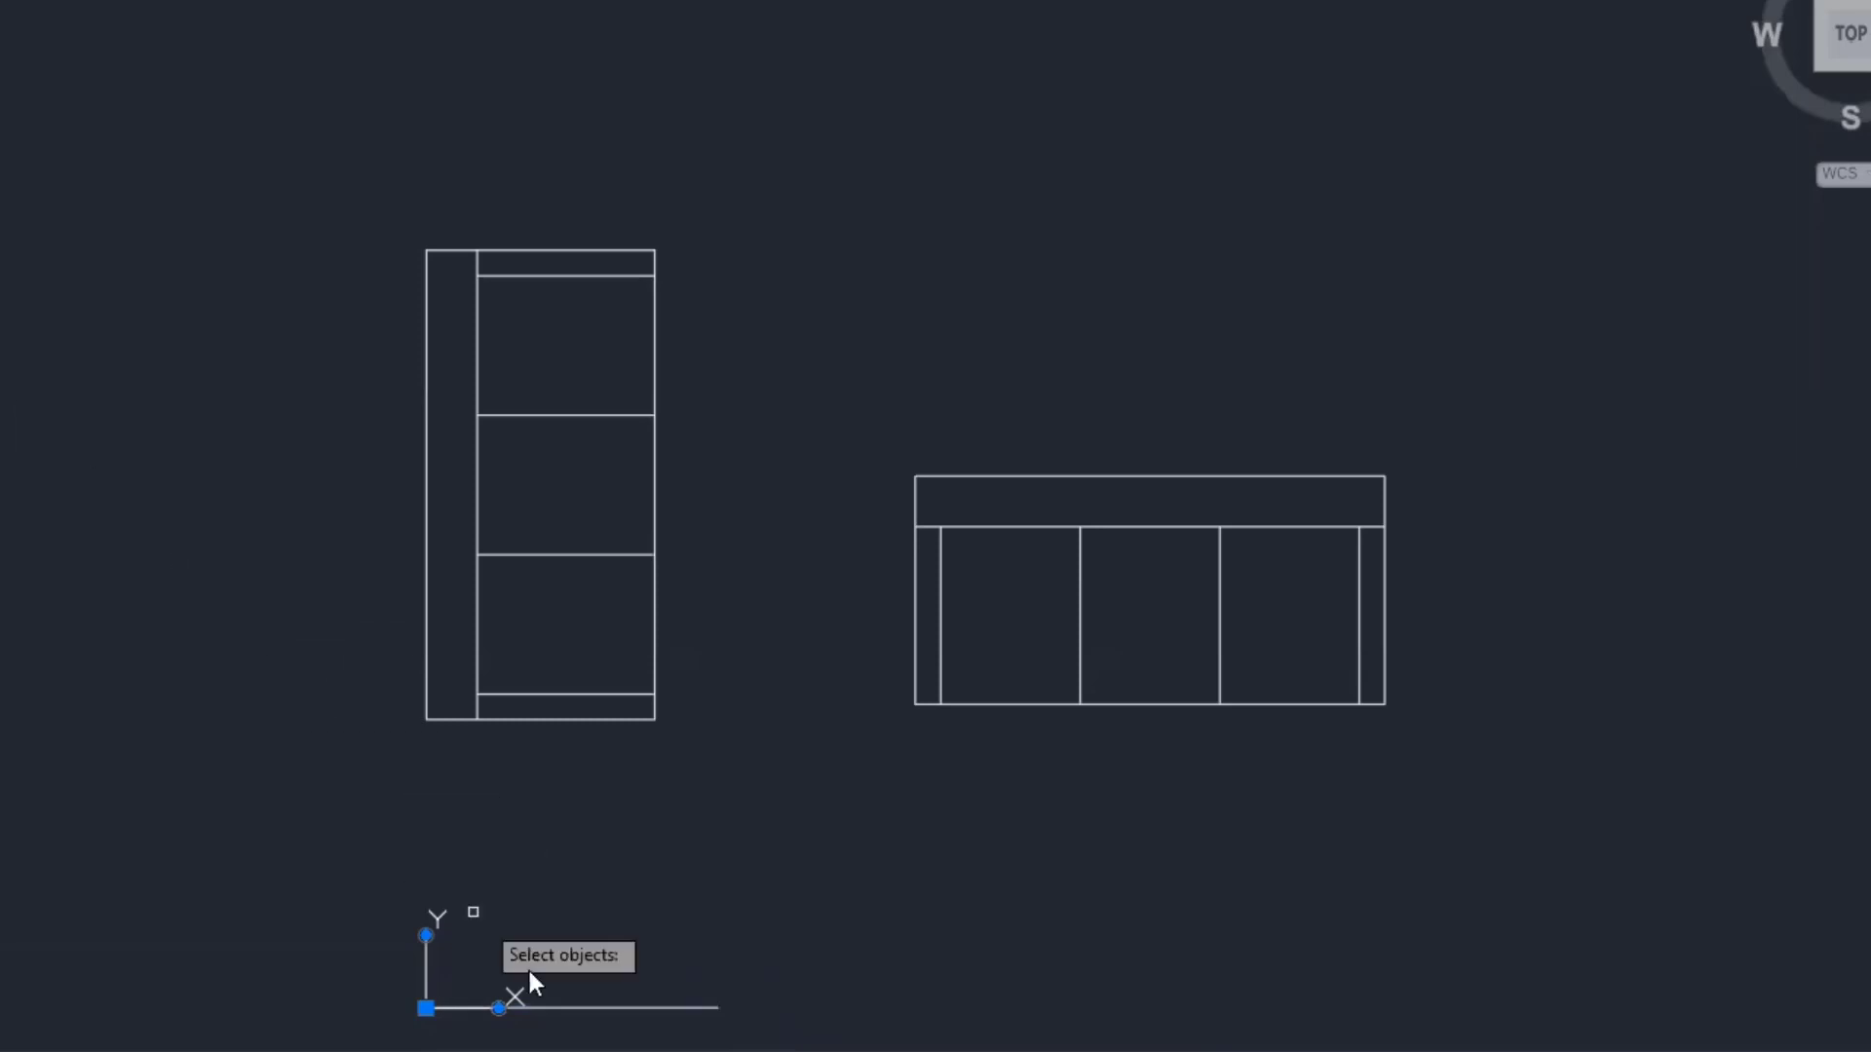
- Copy the bottom baseline to the right
left_click(601, 1006)
key("Return")
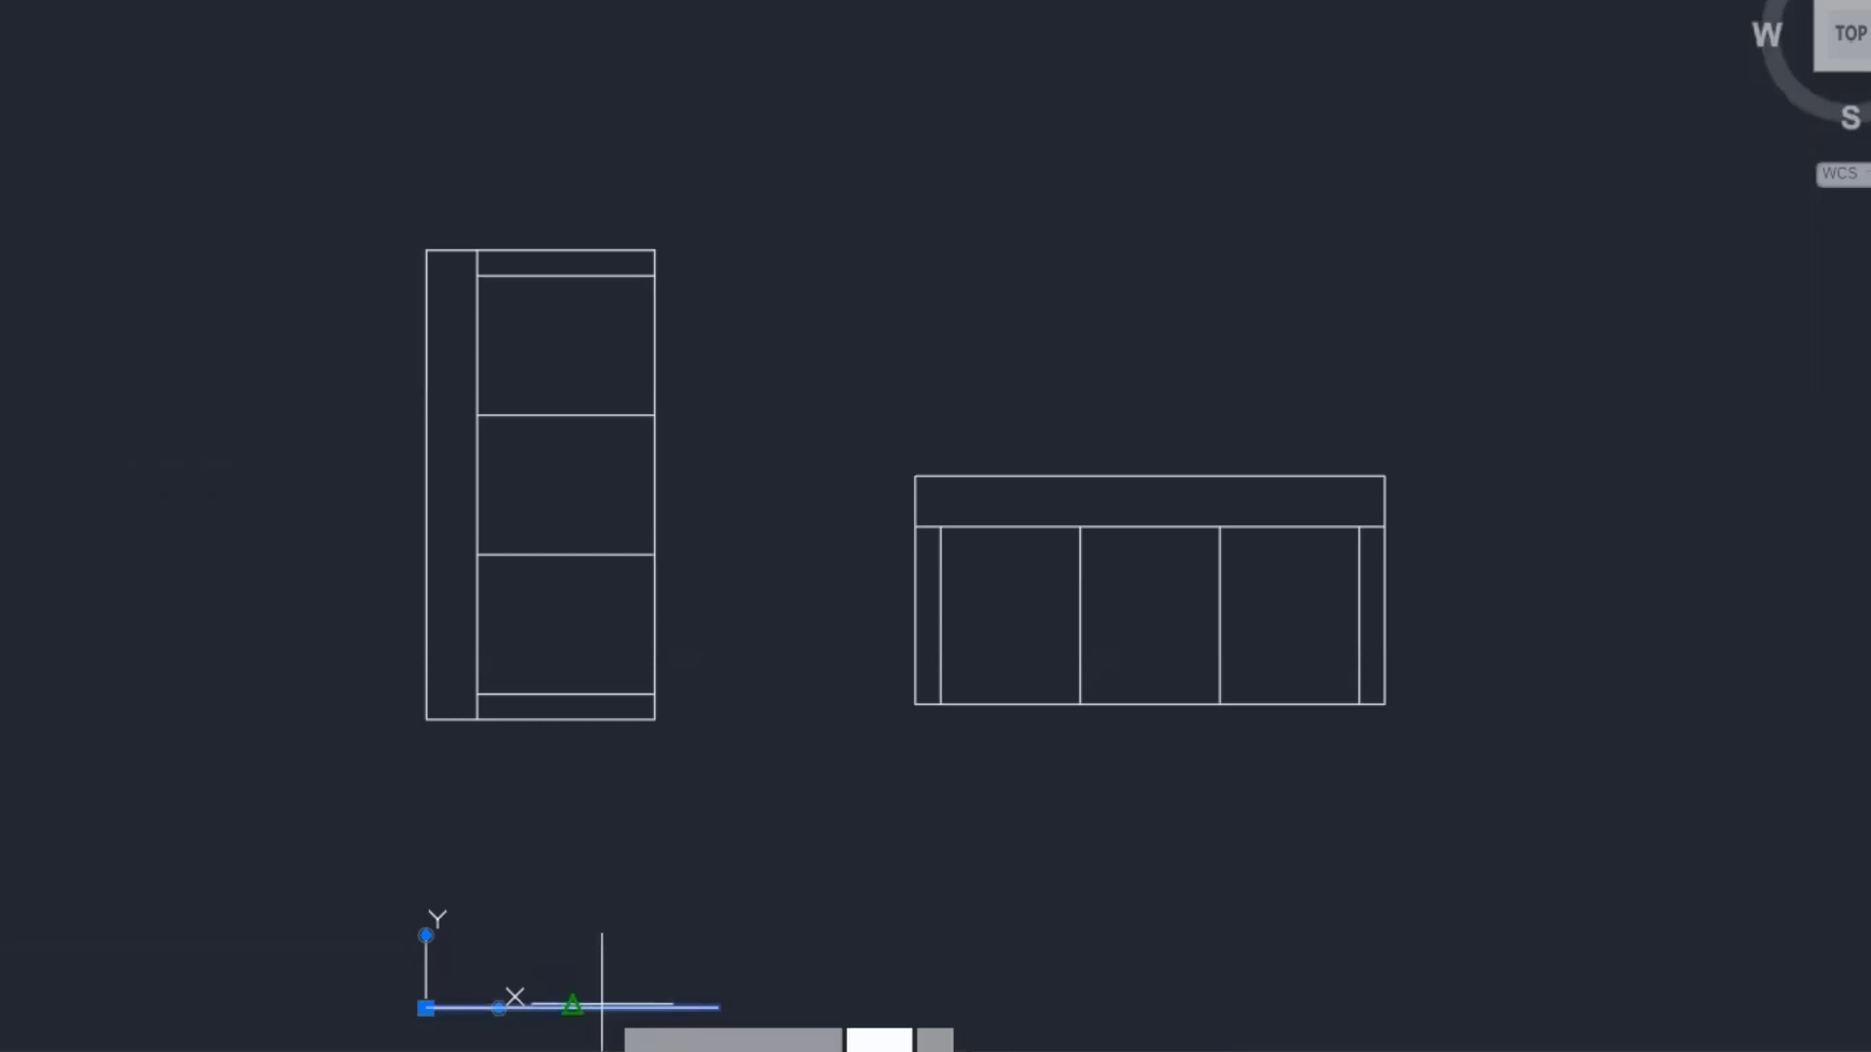
left_click(723, 1008)
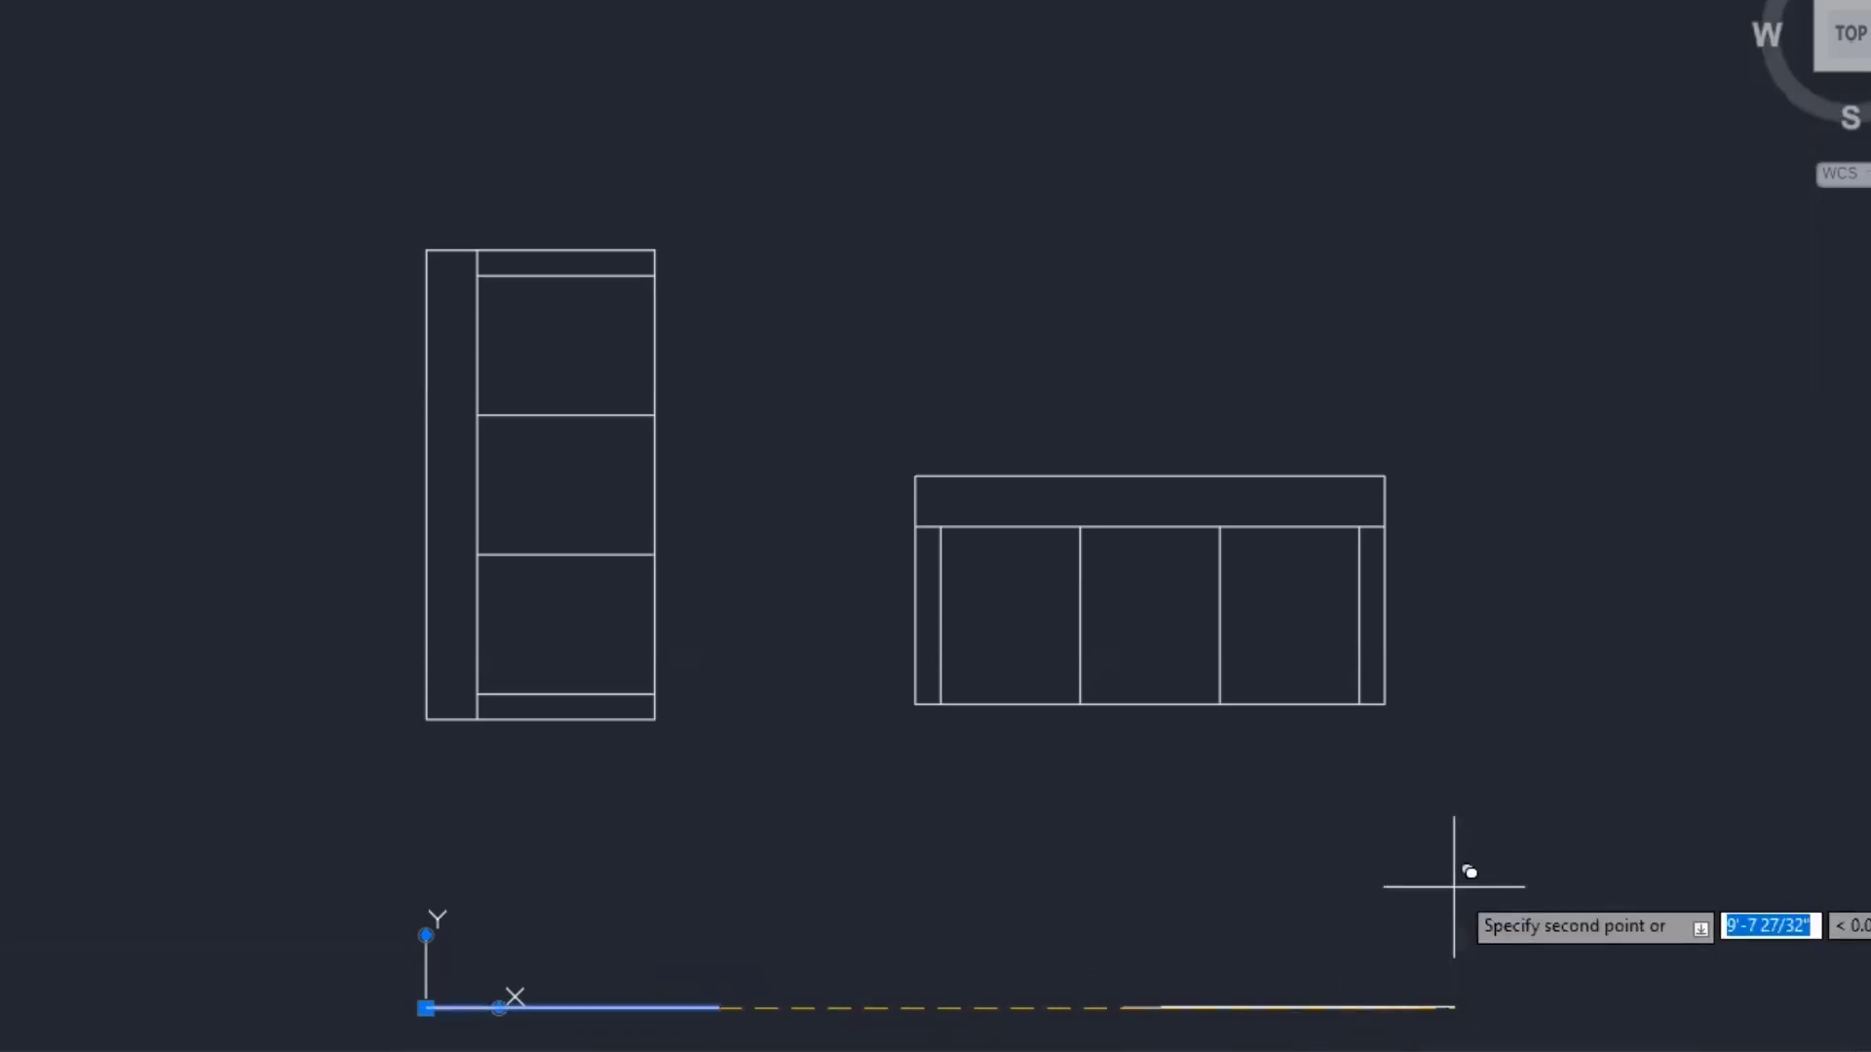
key("Return")
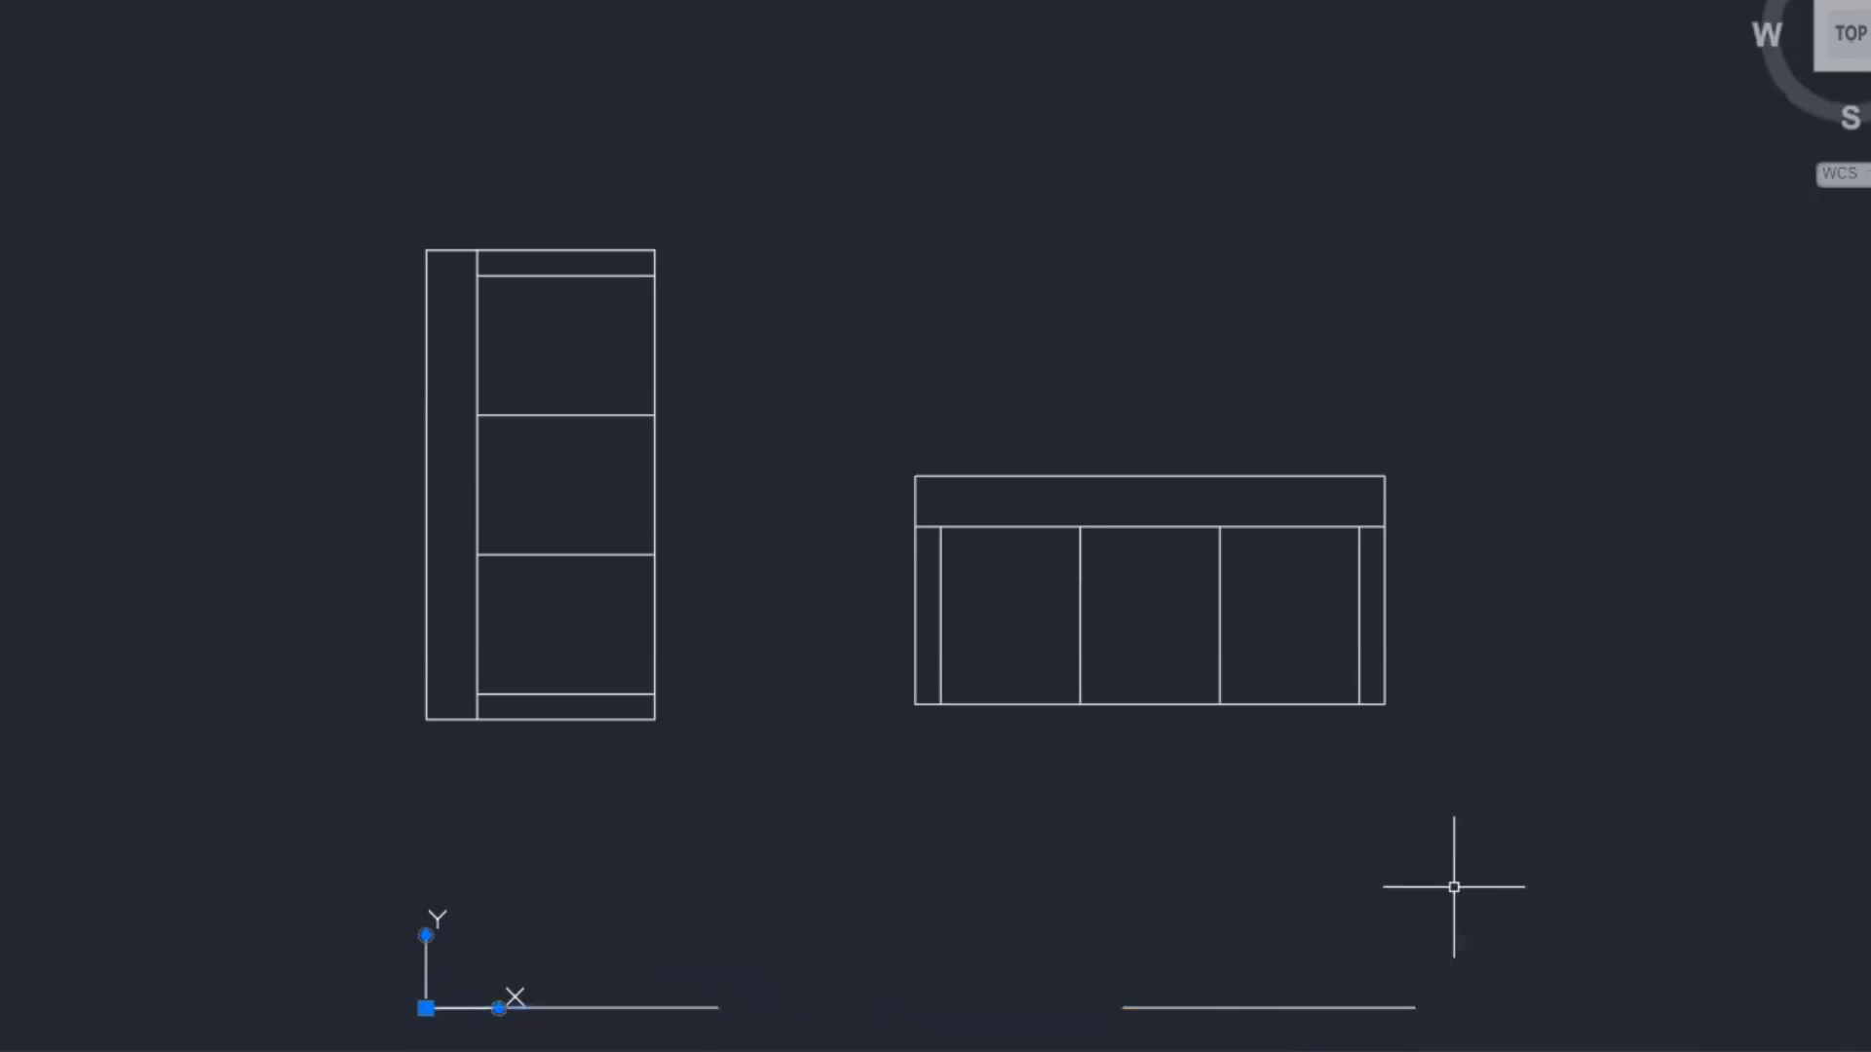
- Extend the copied baseline leftward so it runs beneath the horizontal sofa plan
left_click(1252, 1010)
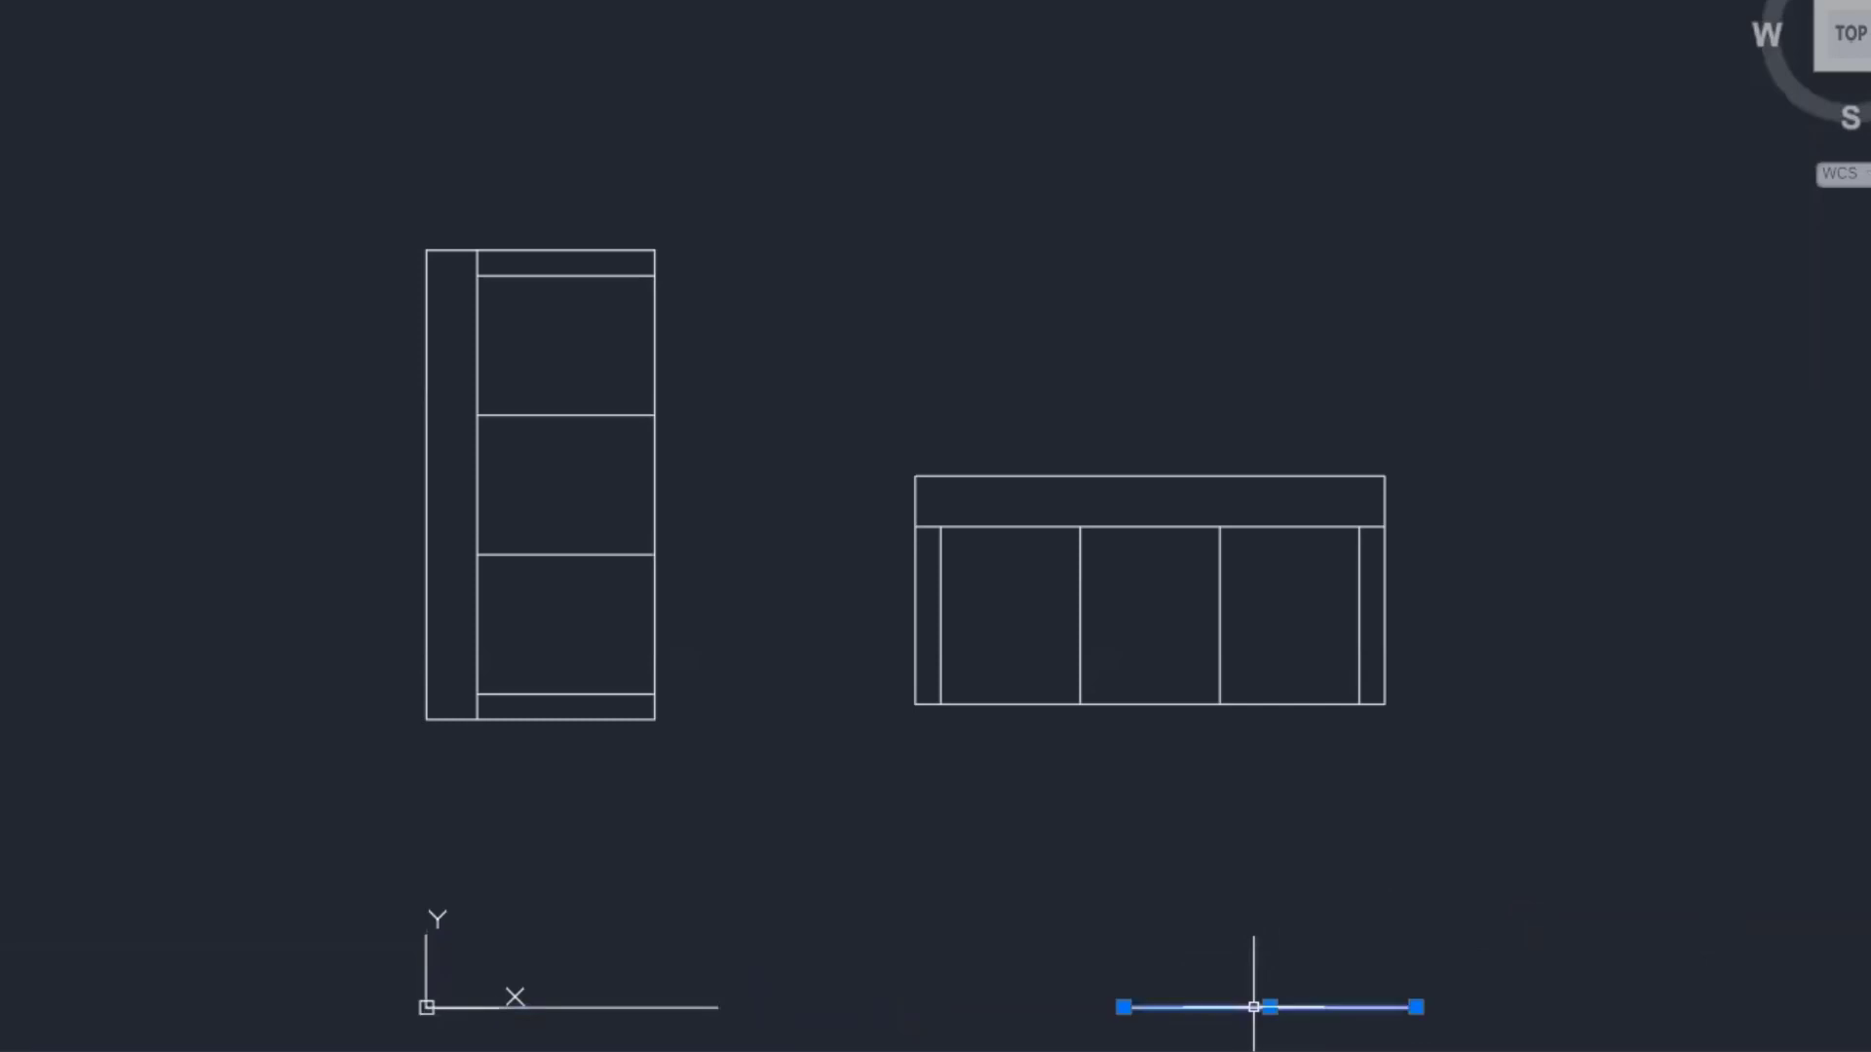
left_click(1122, 1007)
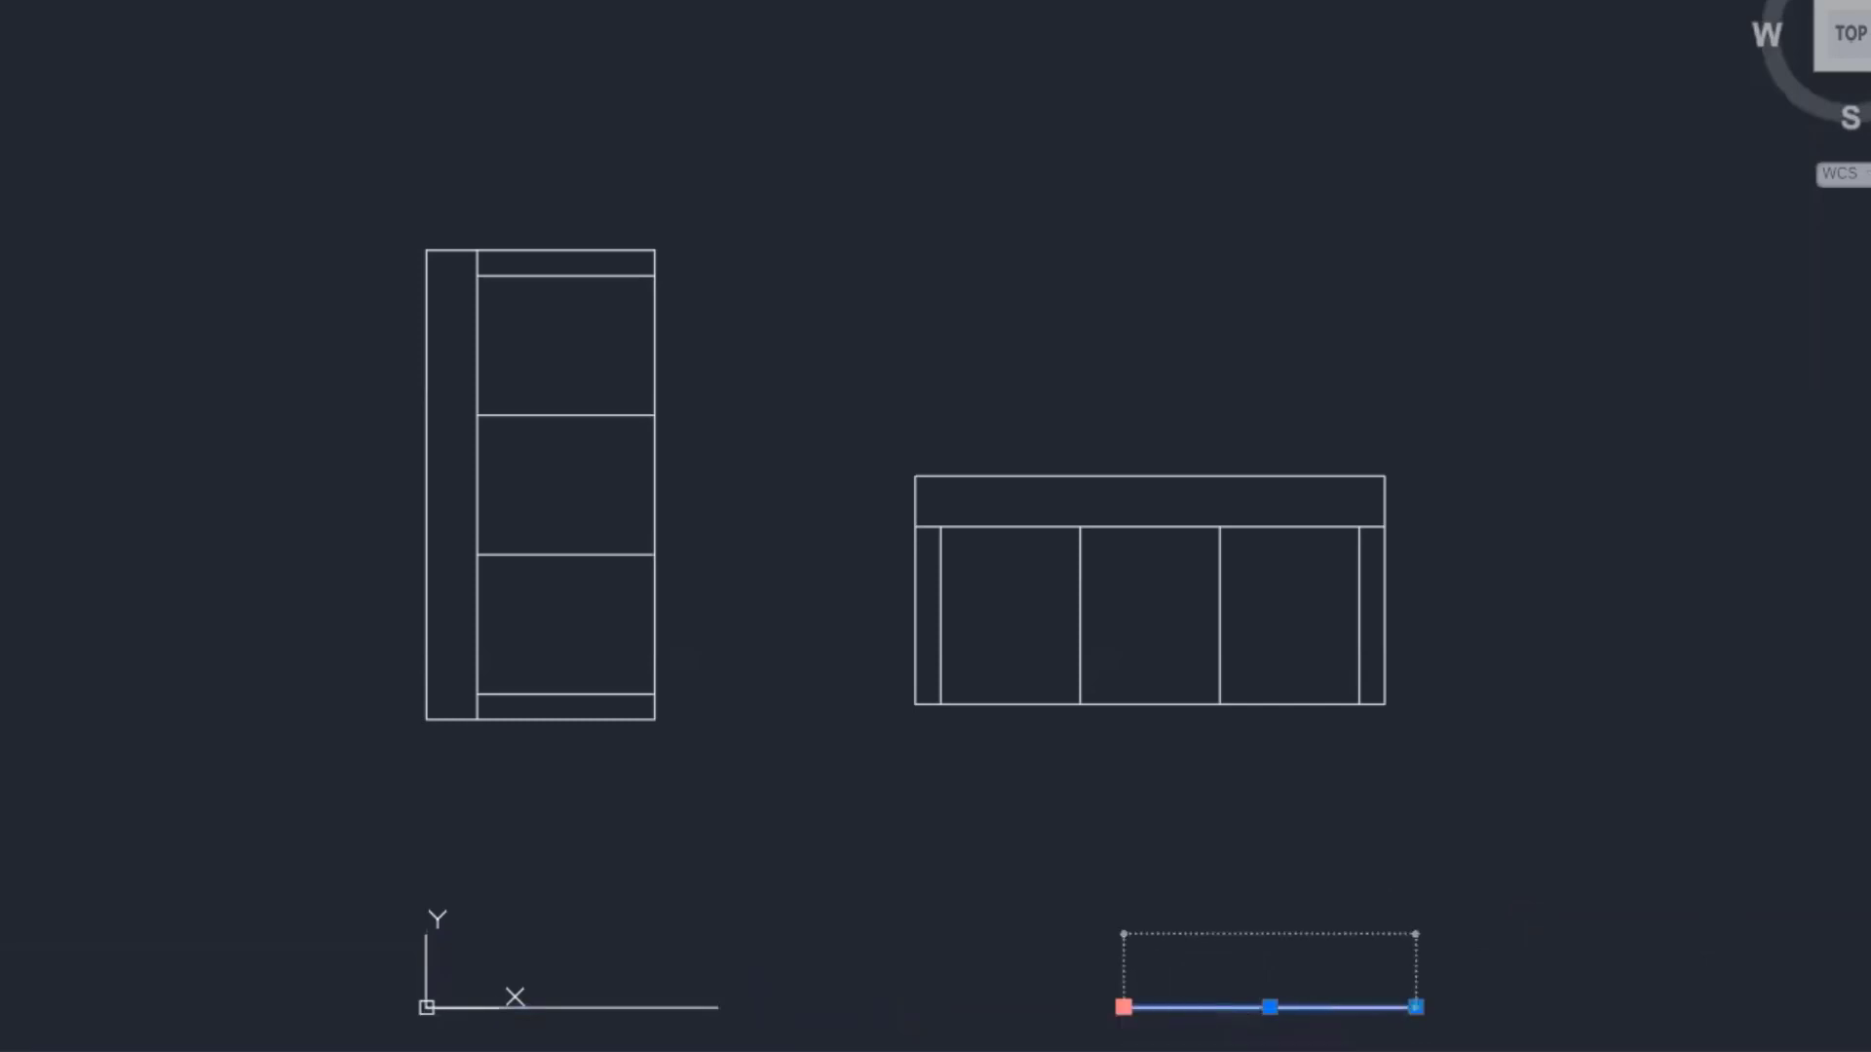
left_click(866, 974)
key("Escape")
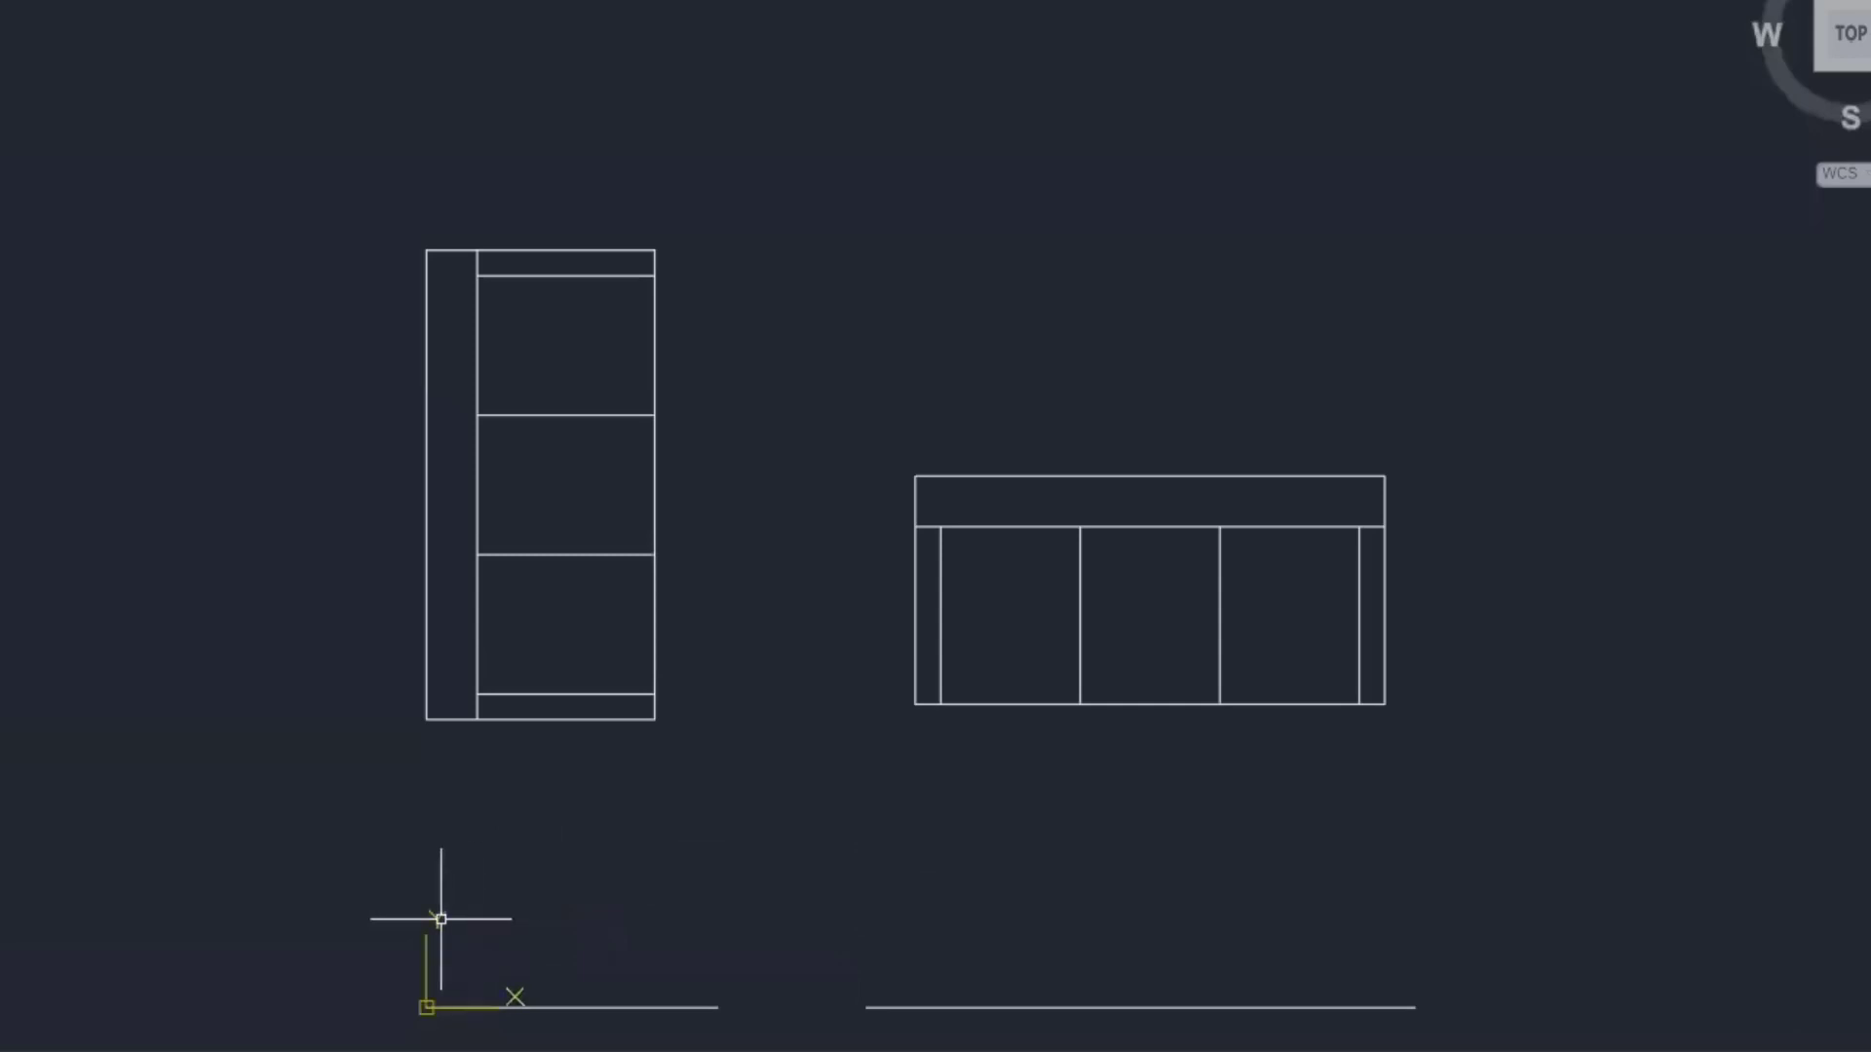
left_click(440, 919)
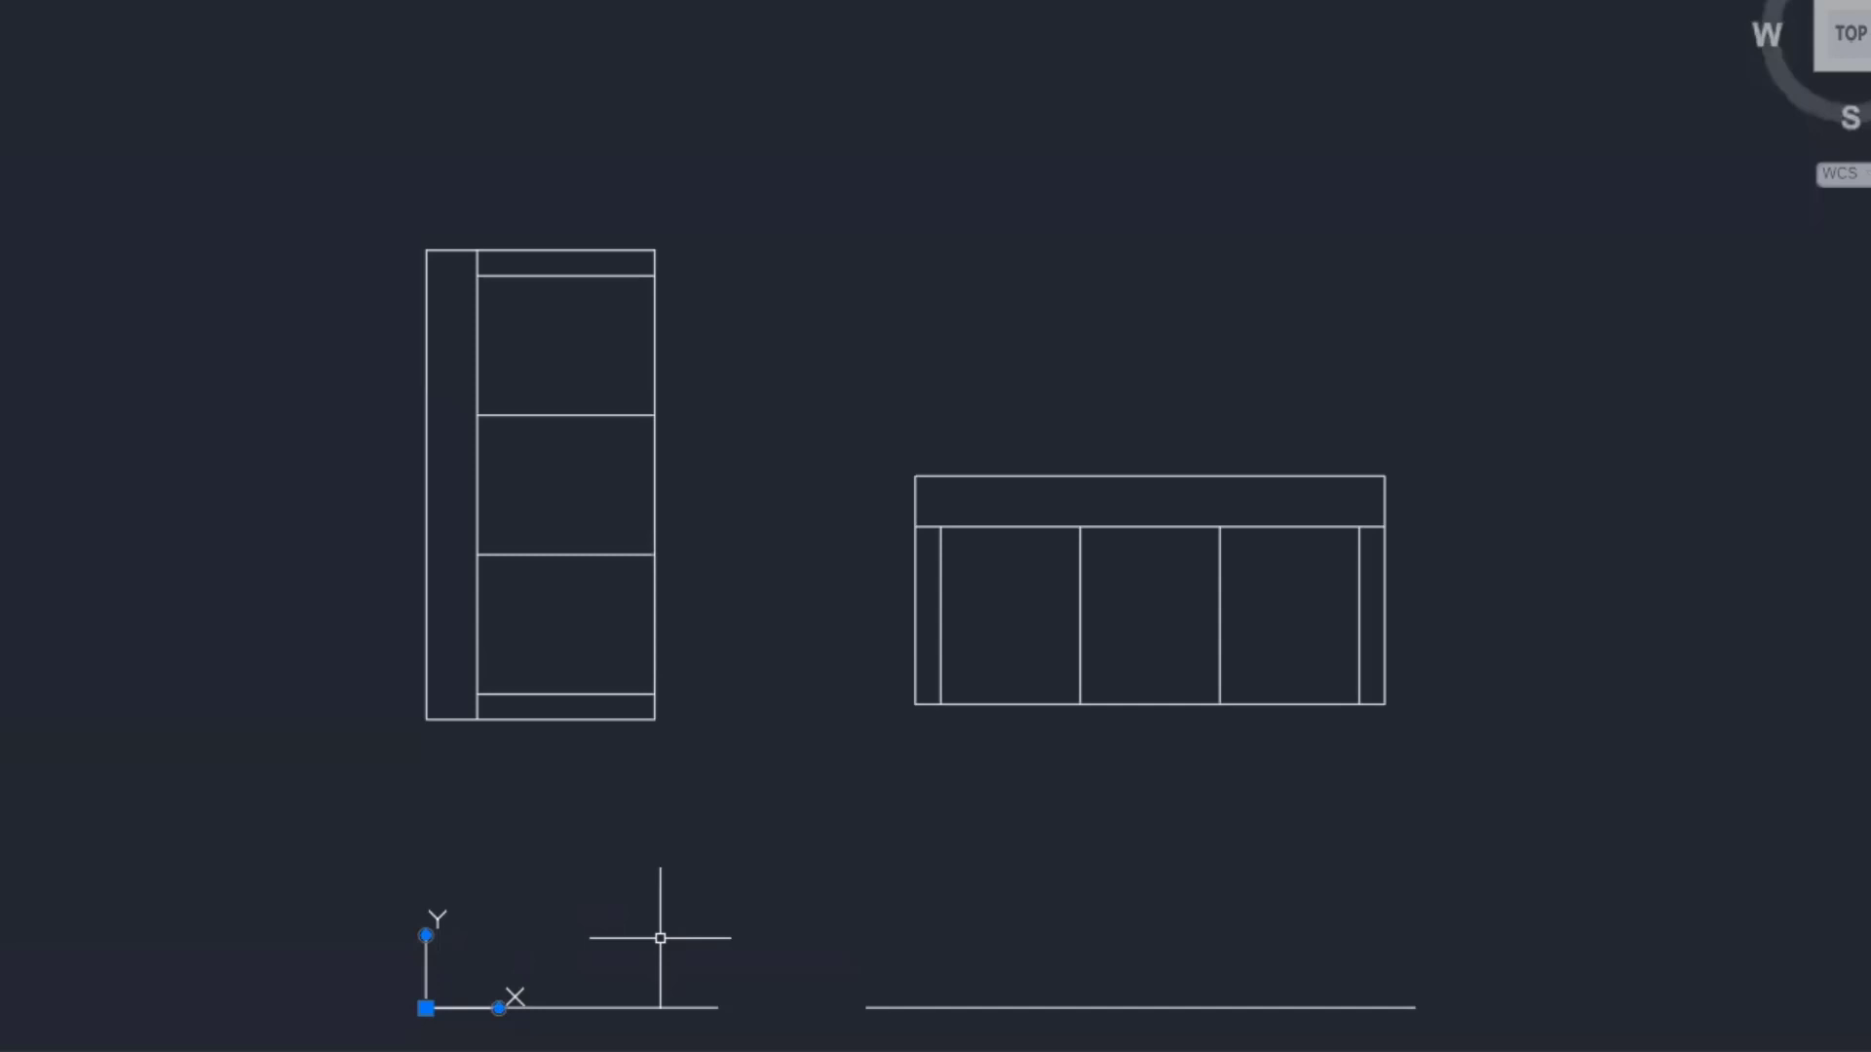
middle_click_drag(727, 810, 715, 685)
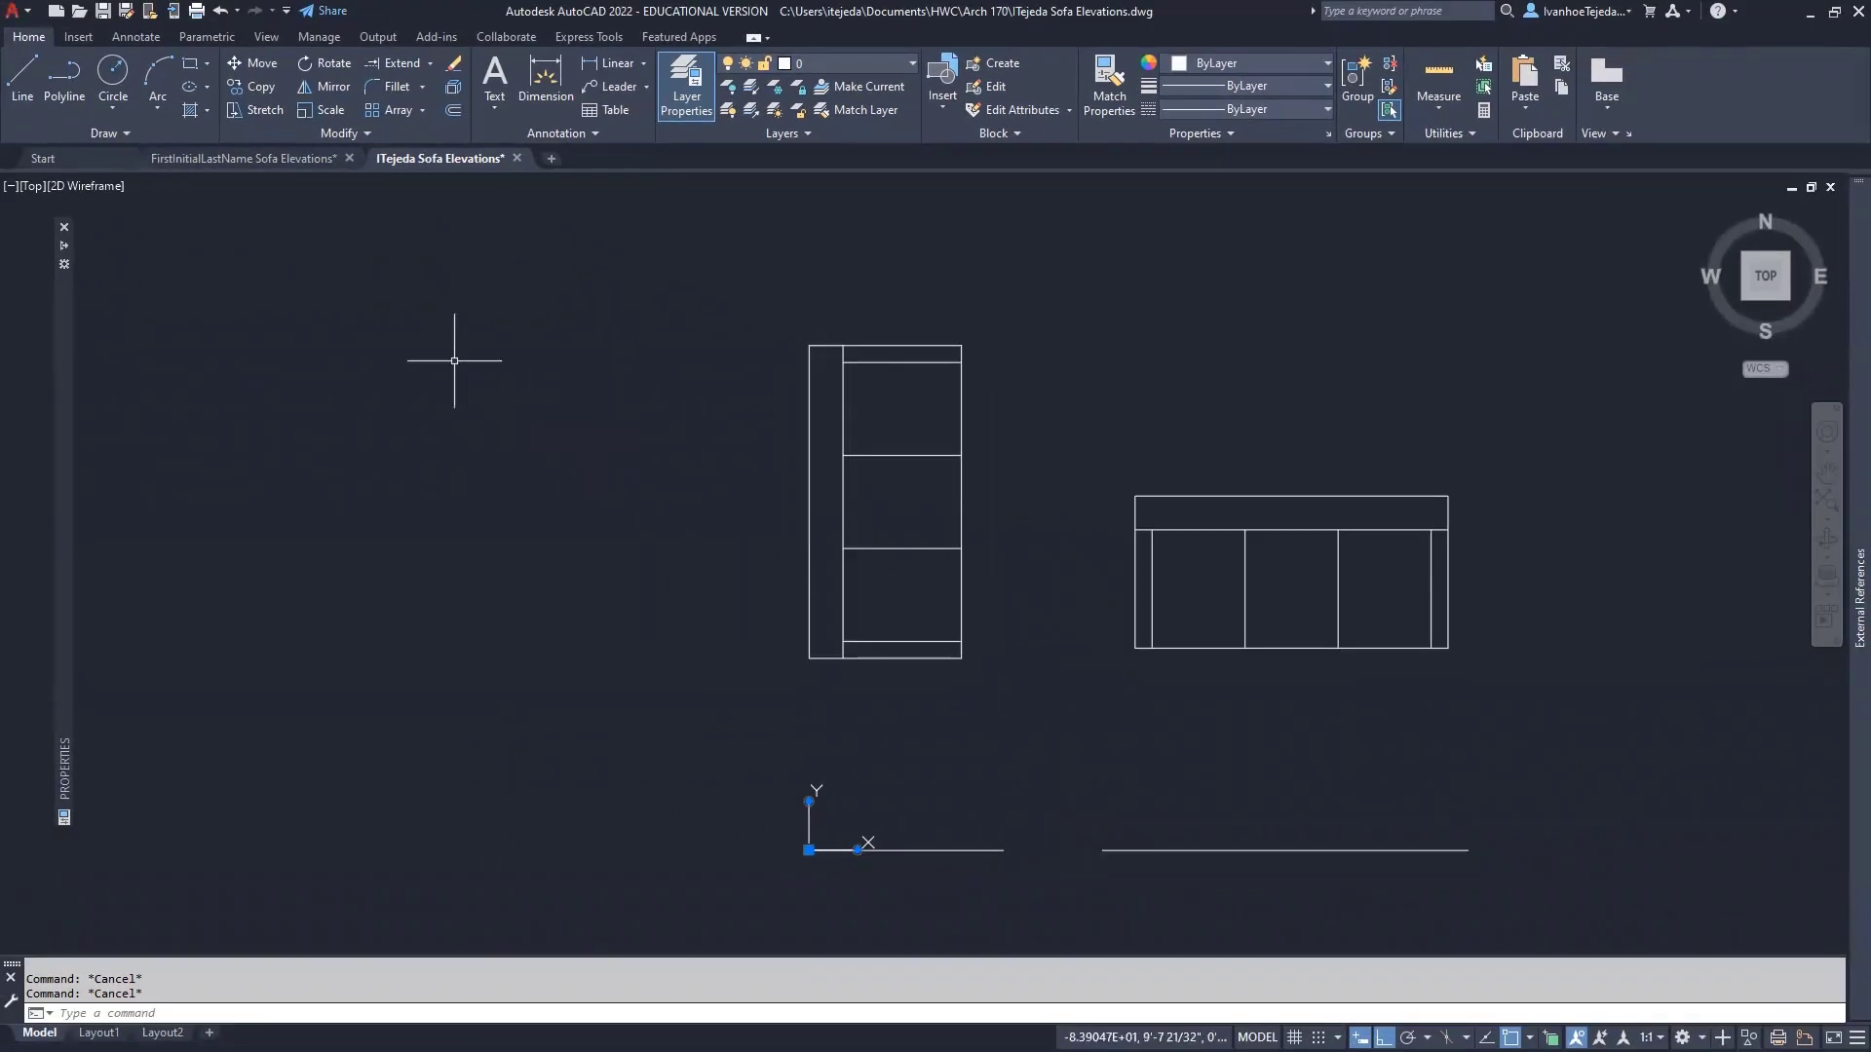
- In Sofa Elevations, turn off Adim, 05 Halftone, 01 Heavy and 03 Light, then restore all layers
left_click(263, 155)
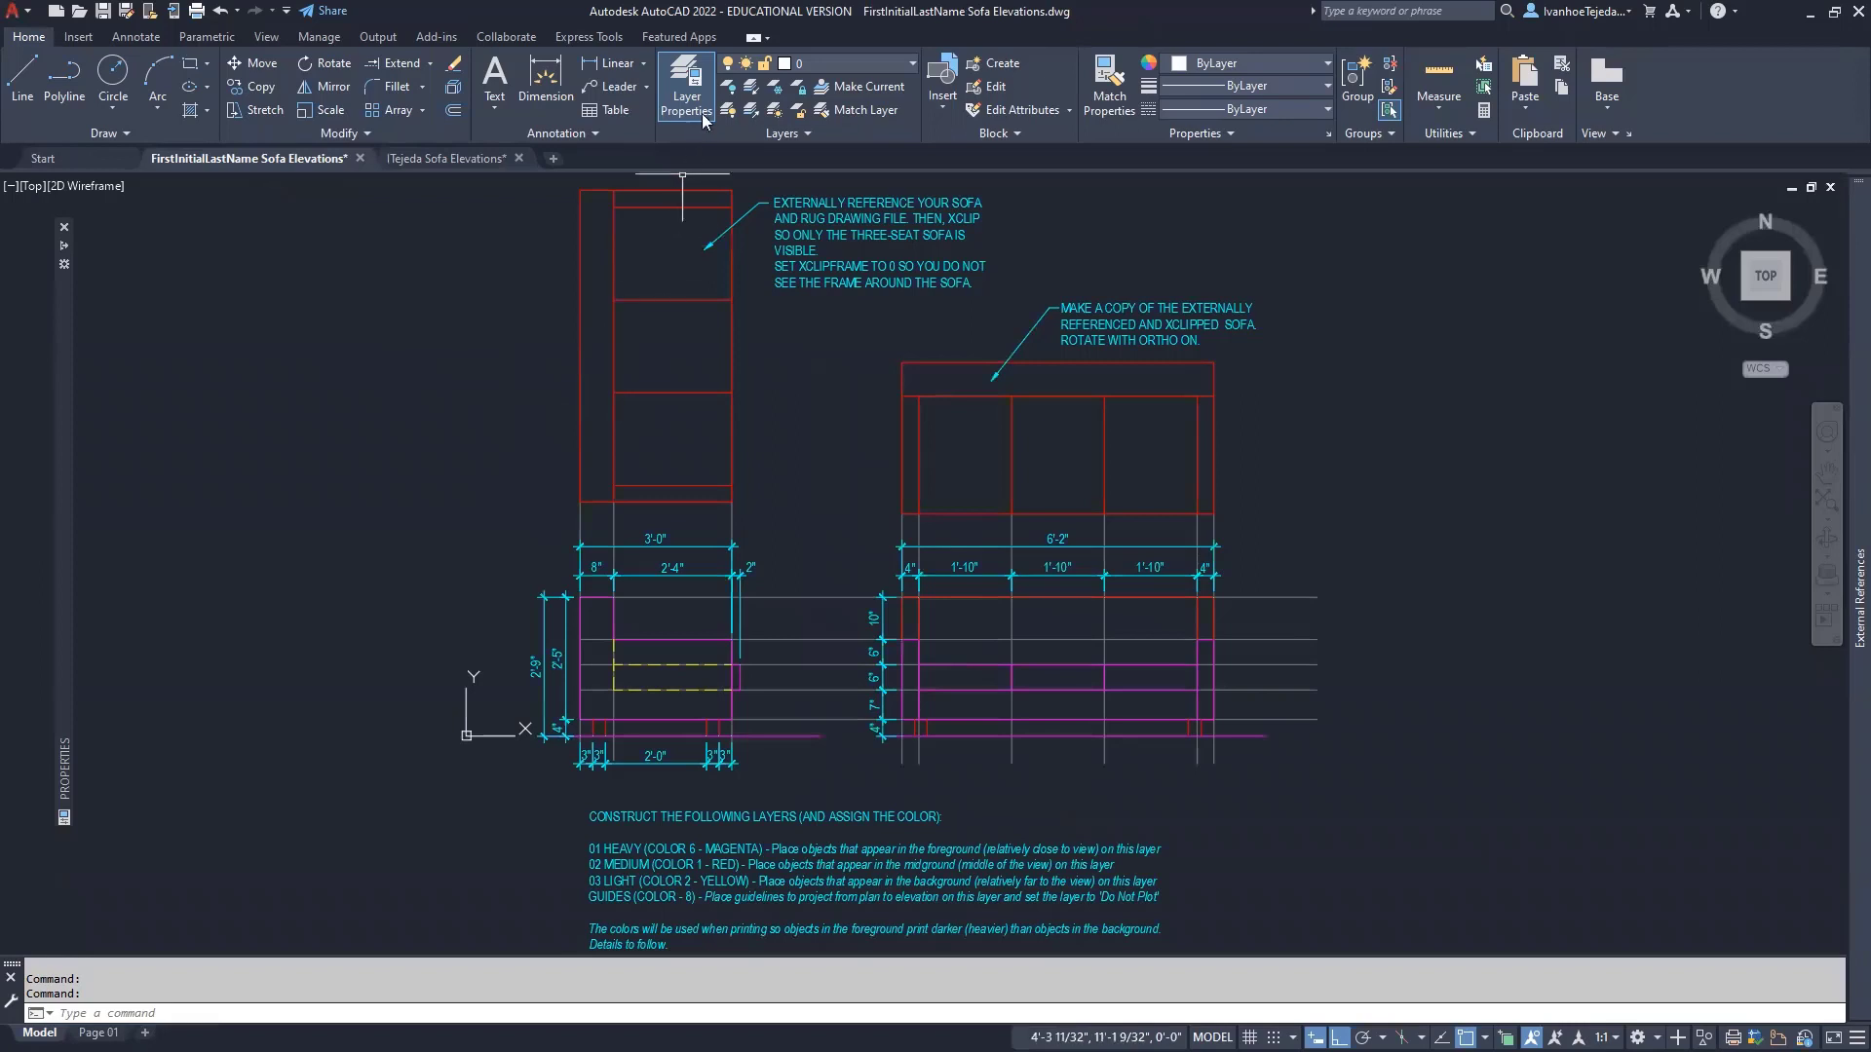
left_click(728, 86)
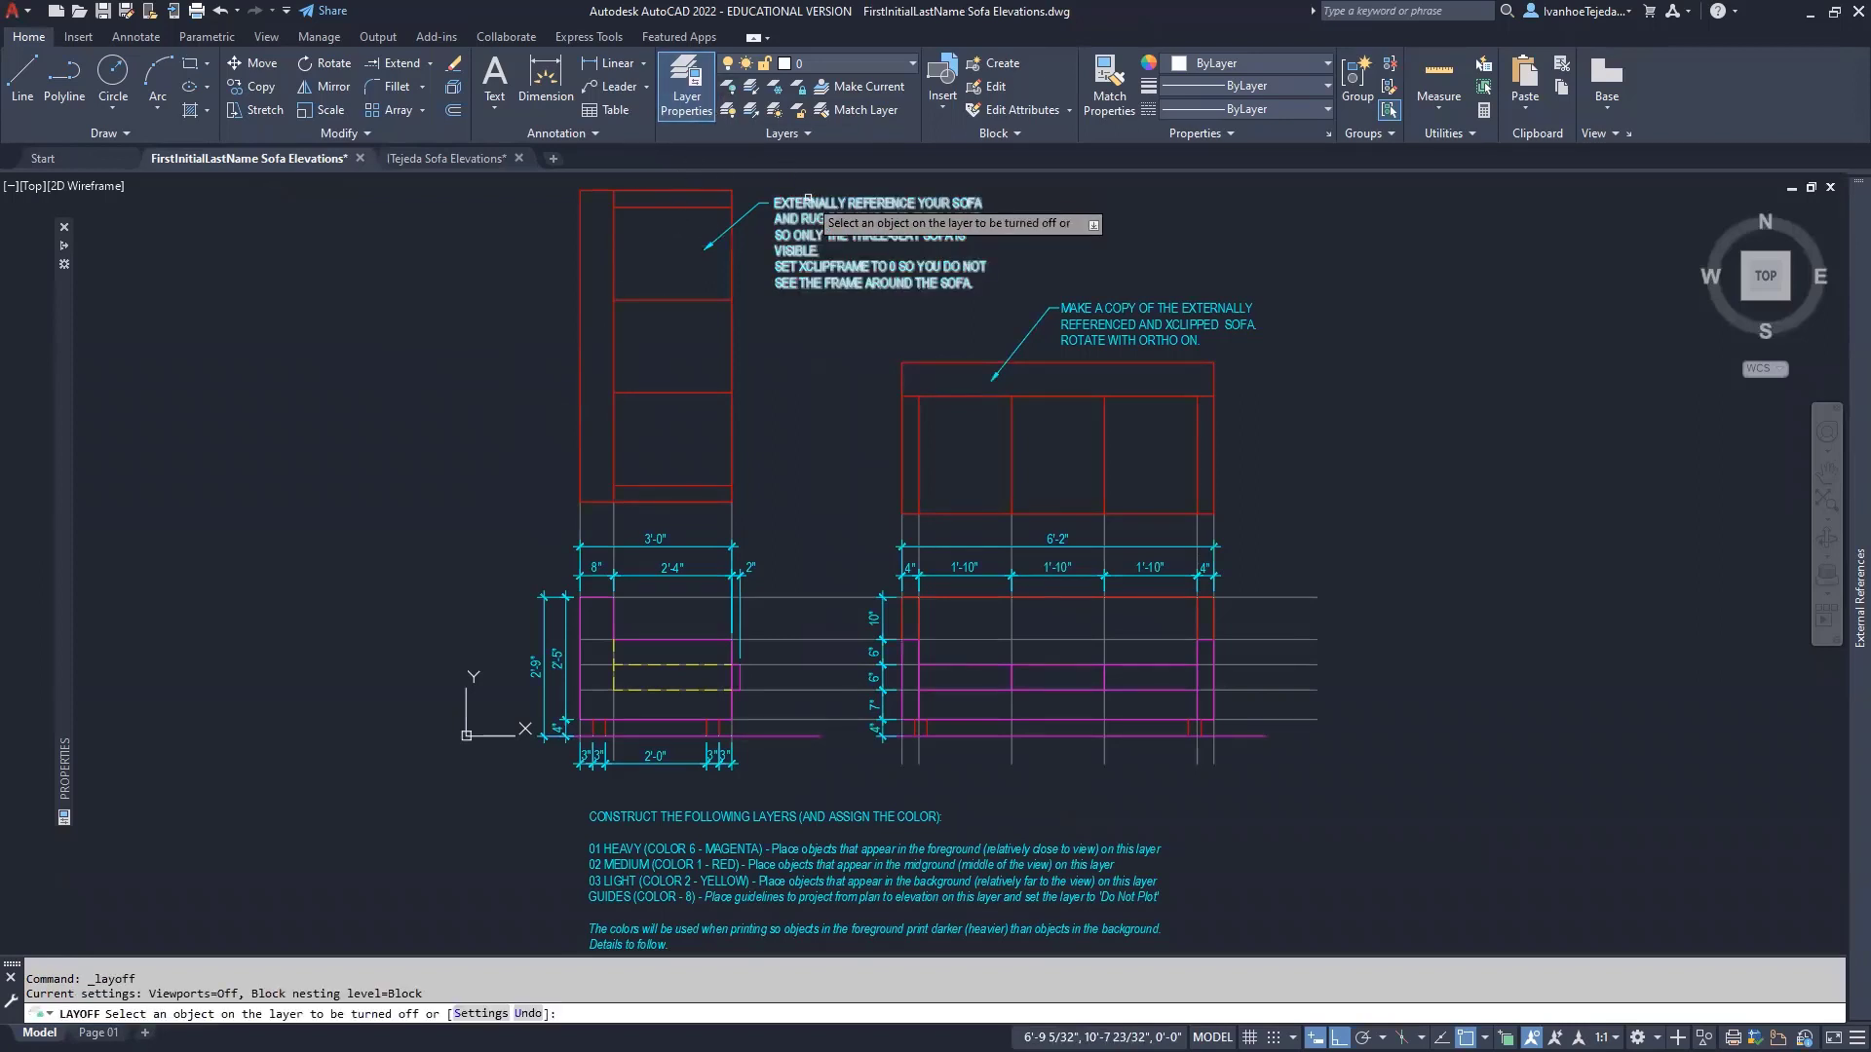
left_click(808, 199)
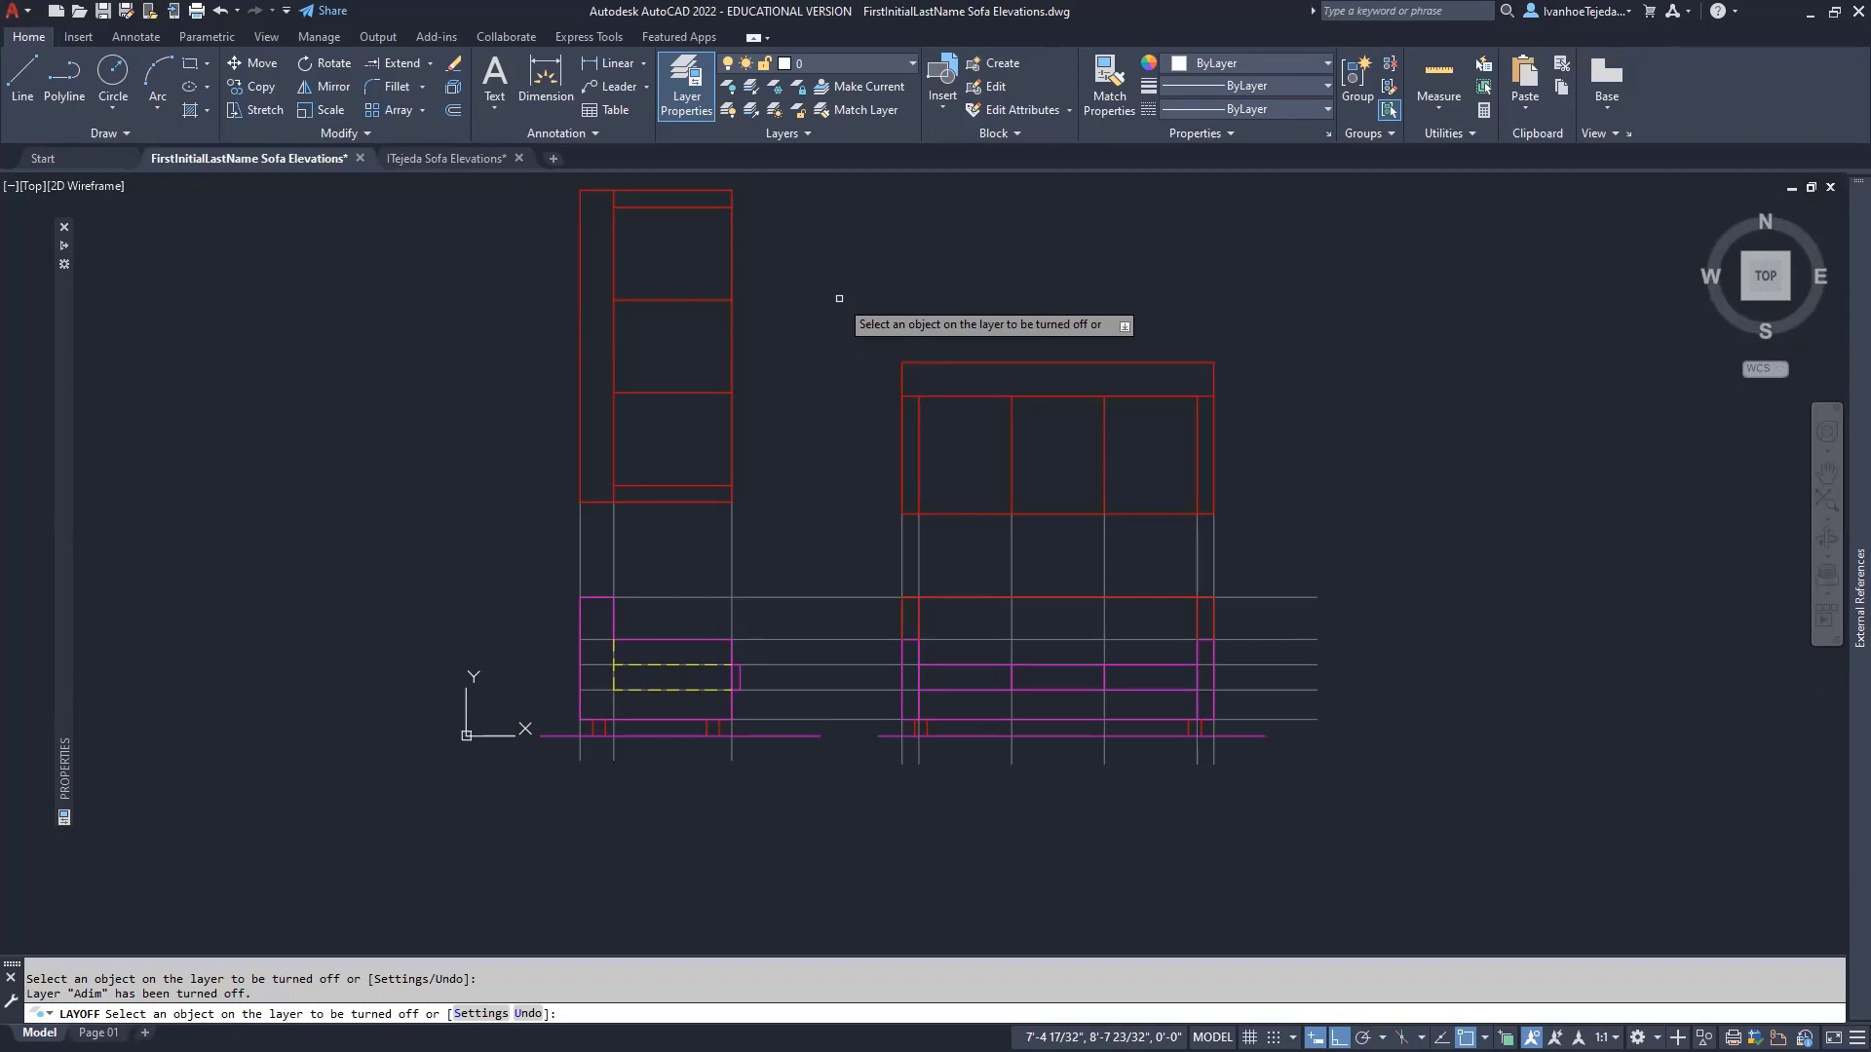
left_click(732, 544)
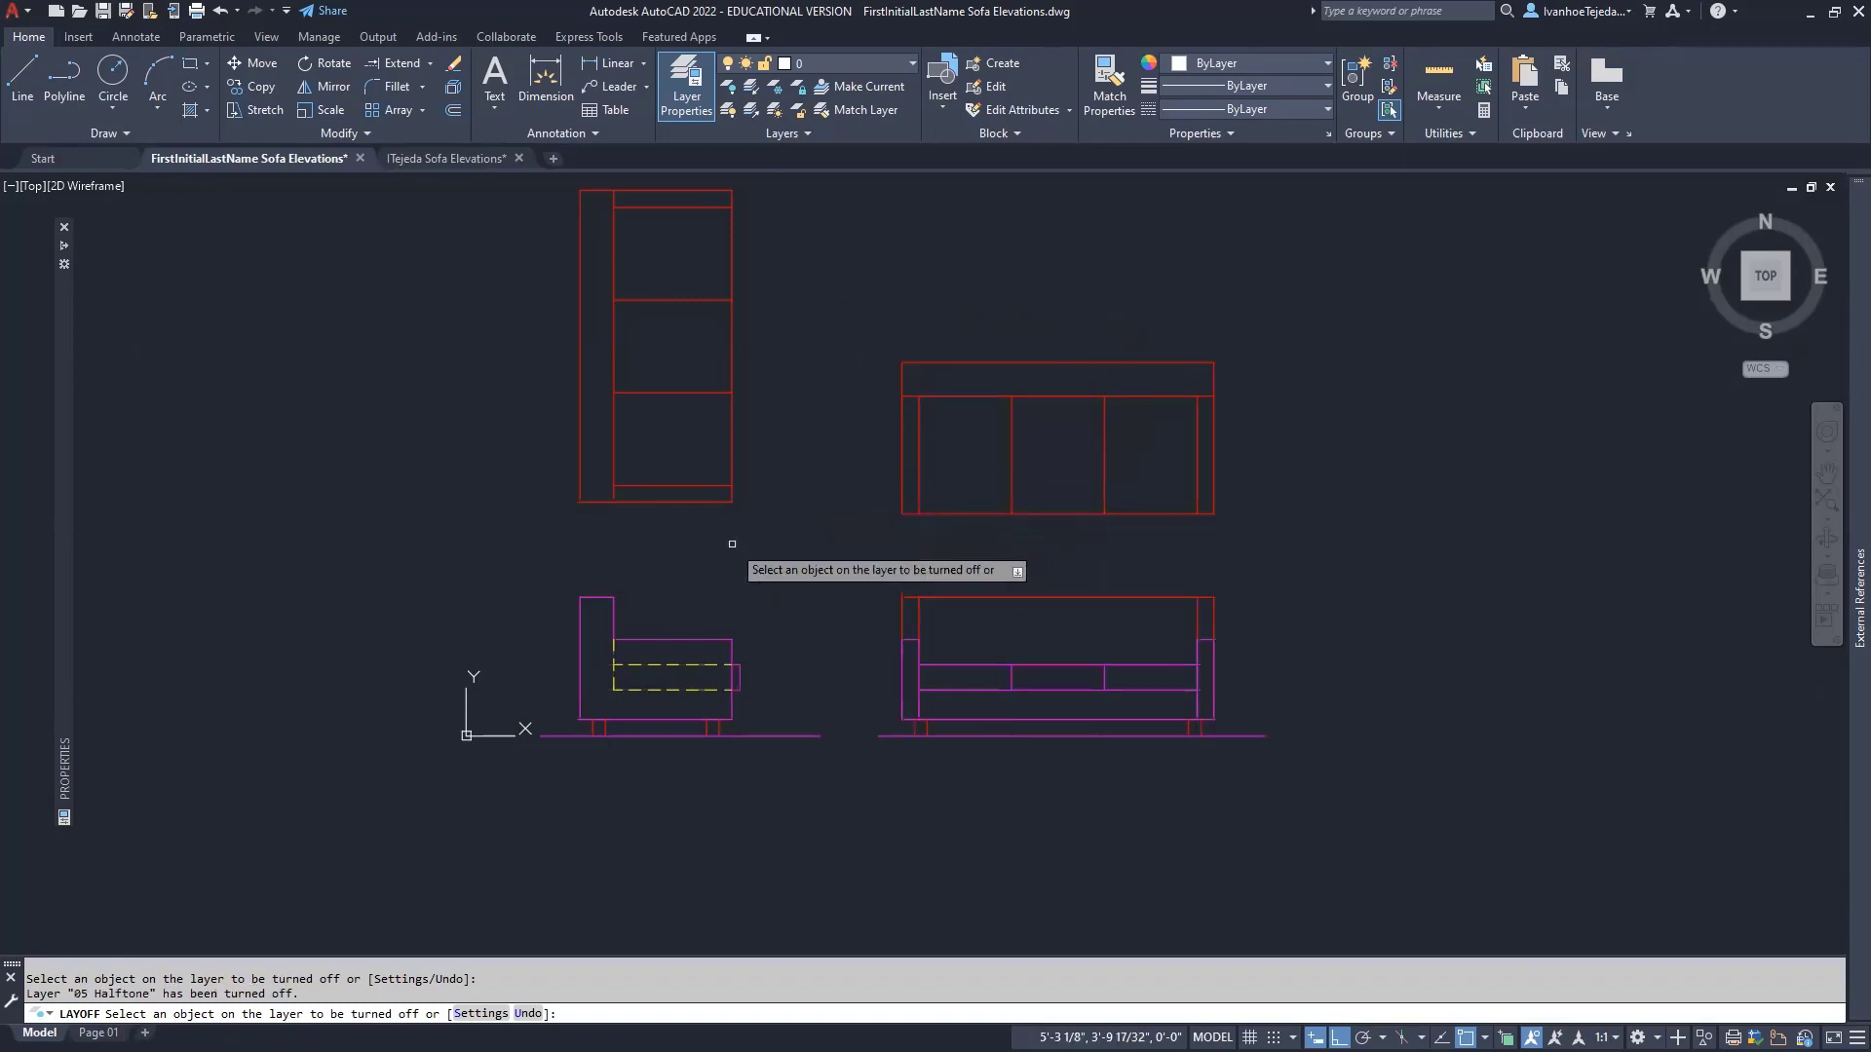
left_click(687, 640)
left_click(688, 665)
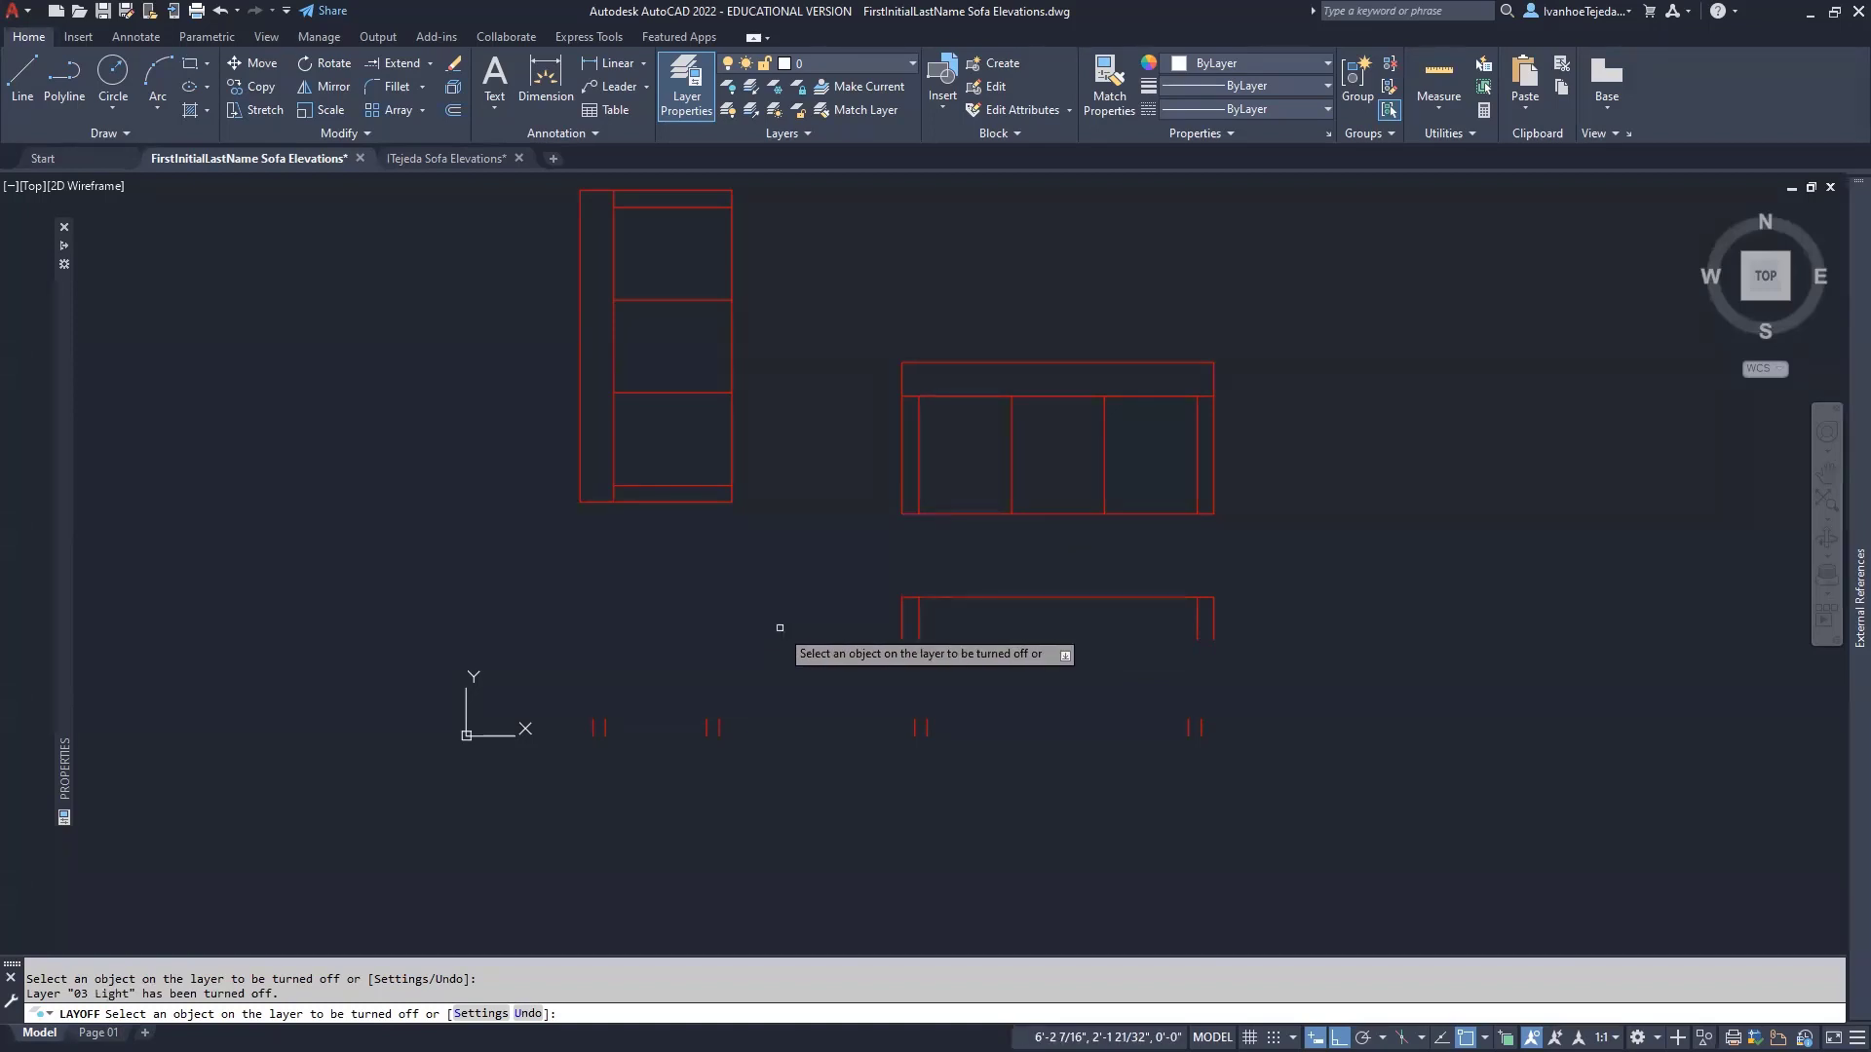
key("Escape")
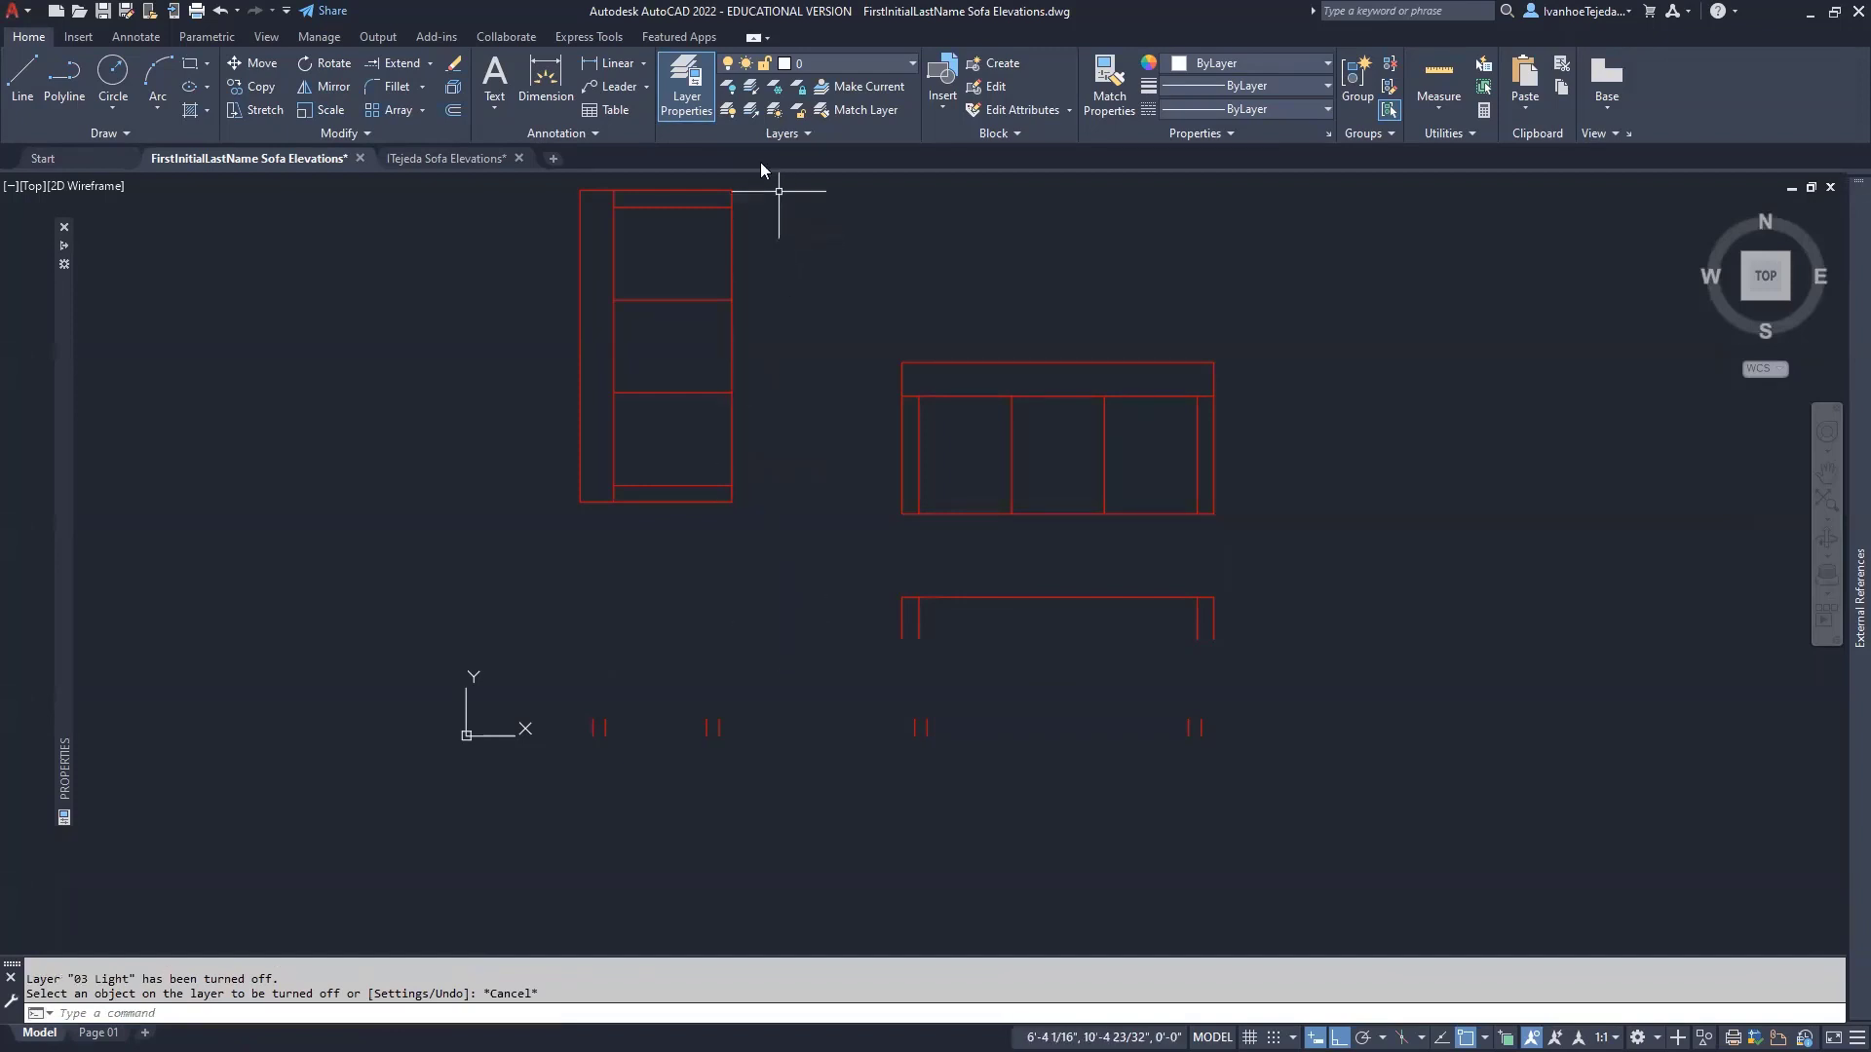
left_click(729, 114)
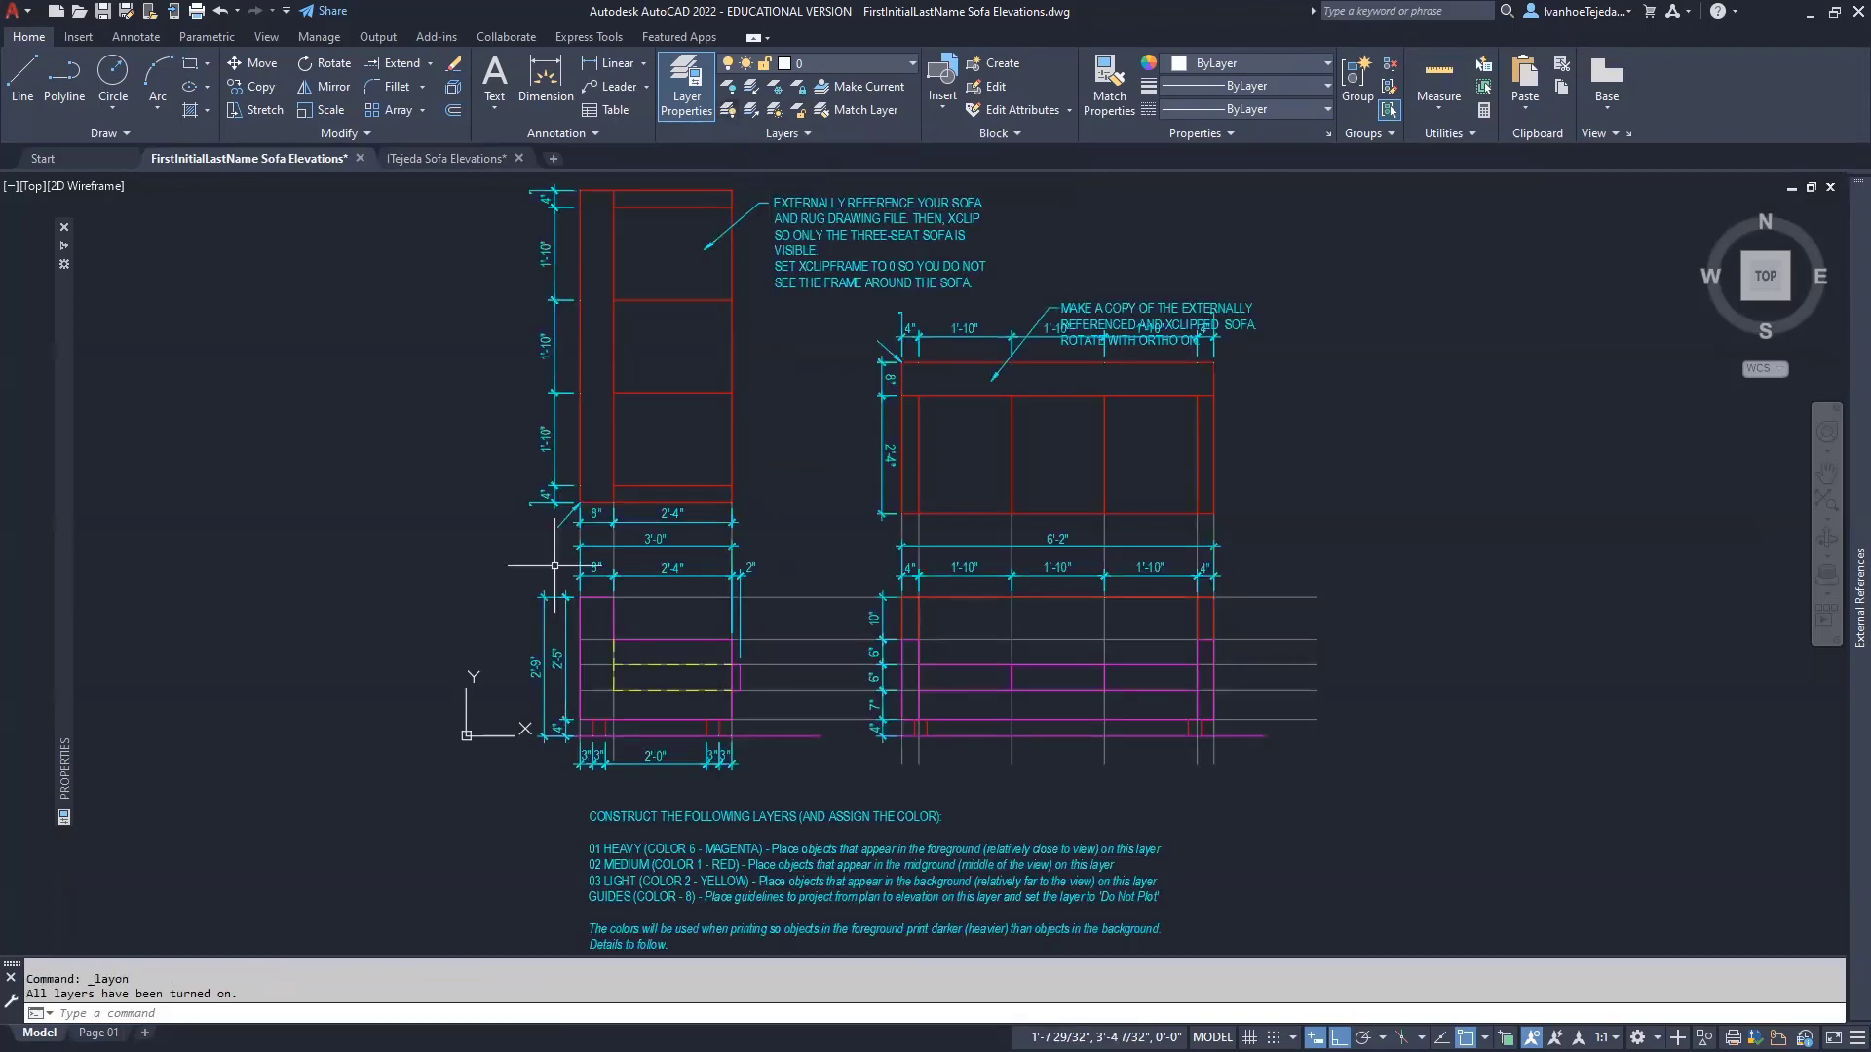
- Turn off only the Adim layer and the sofa reference's Adim dimension layer
left_click(729, 91)
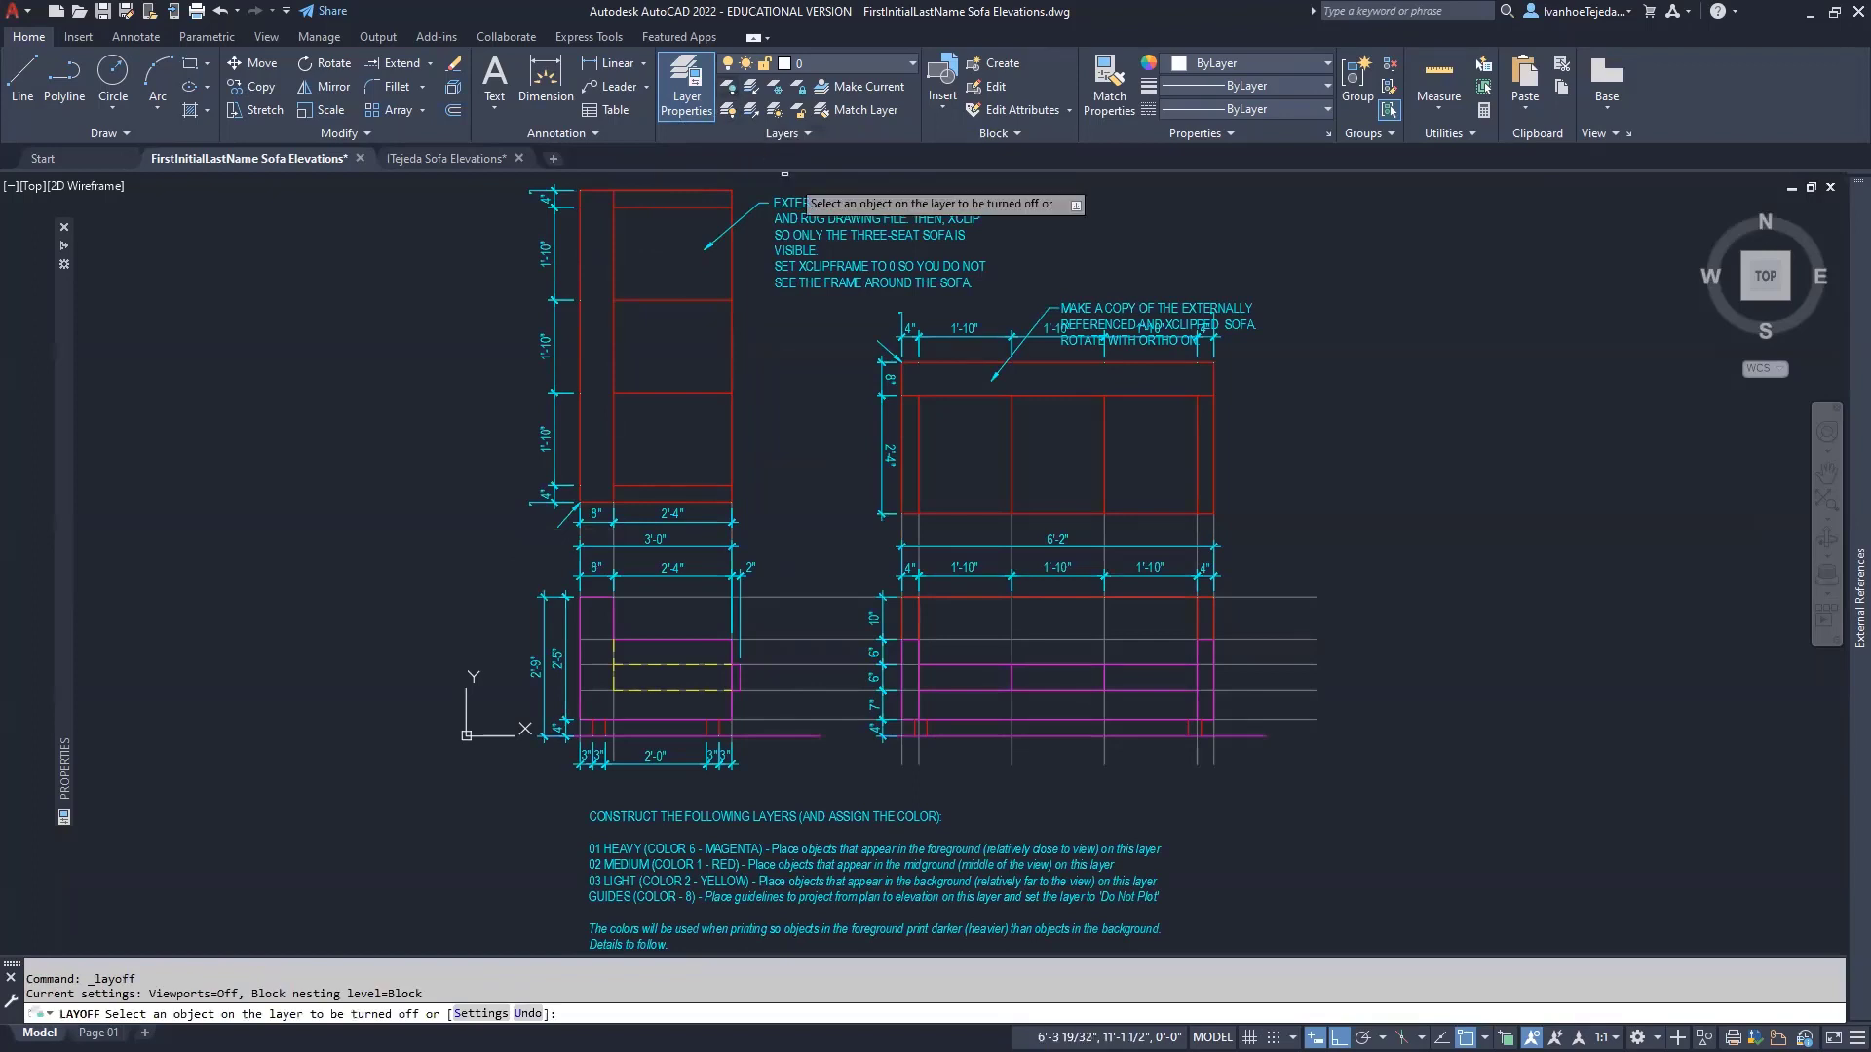
left_click(809, 200)
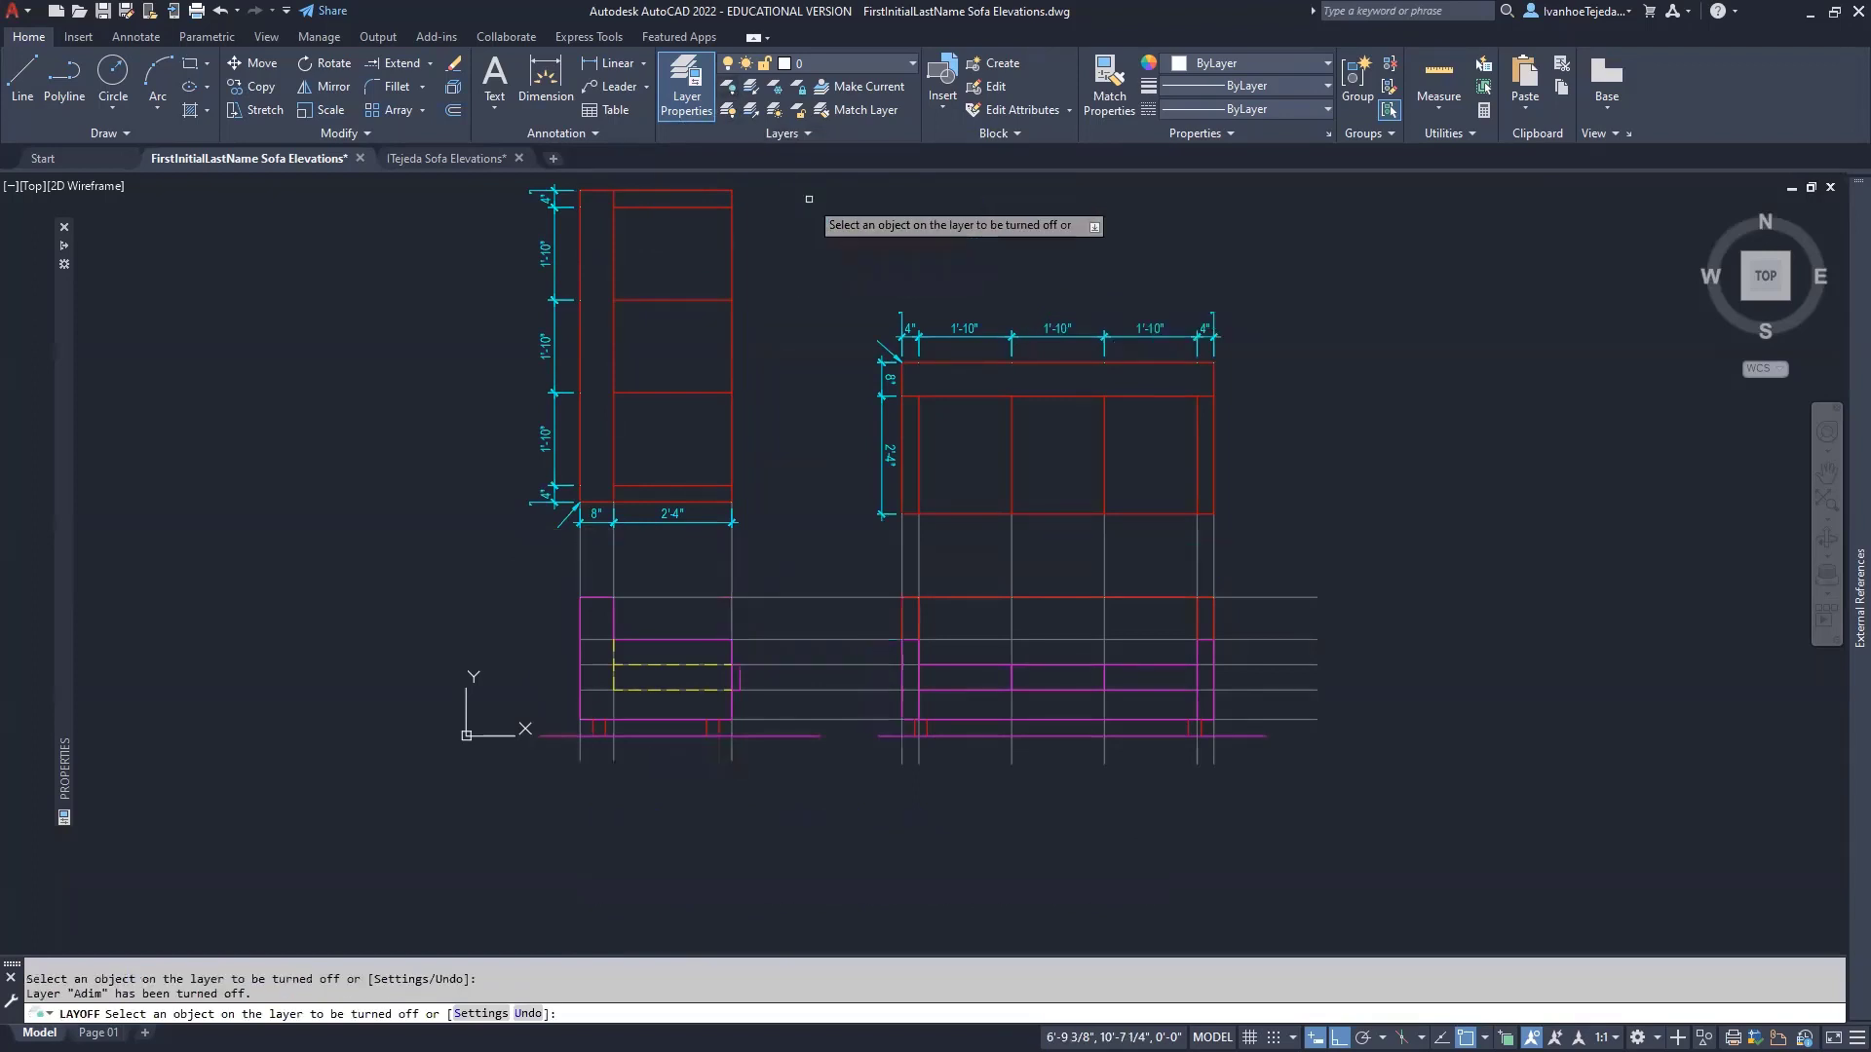
left_click(971, 333)
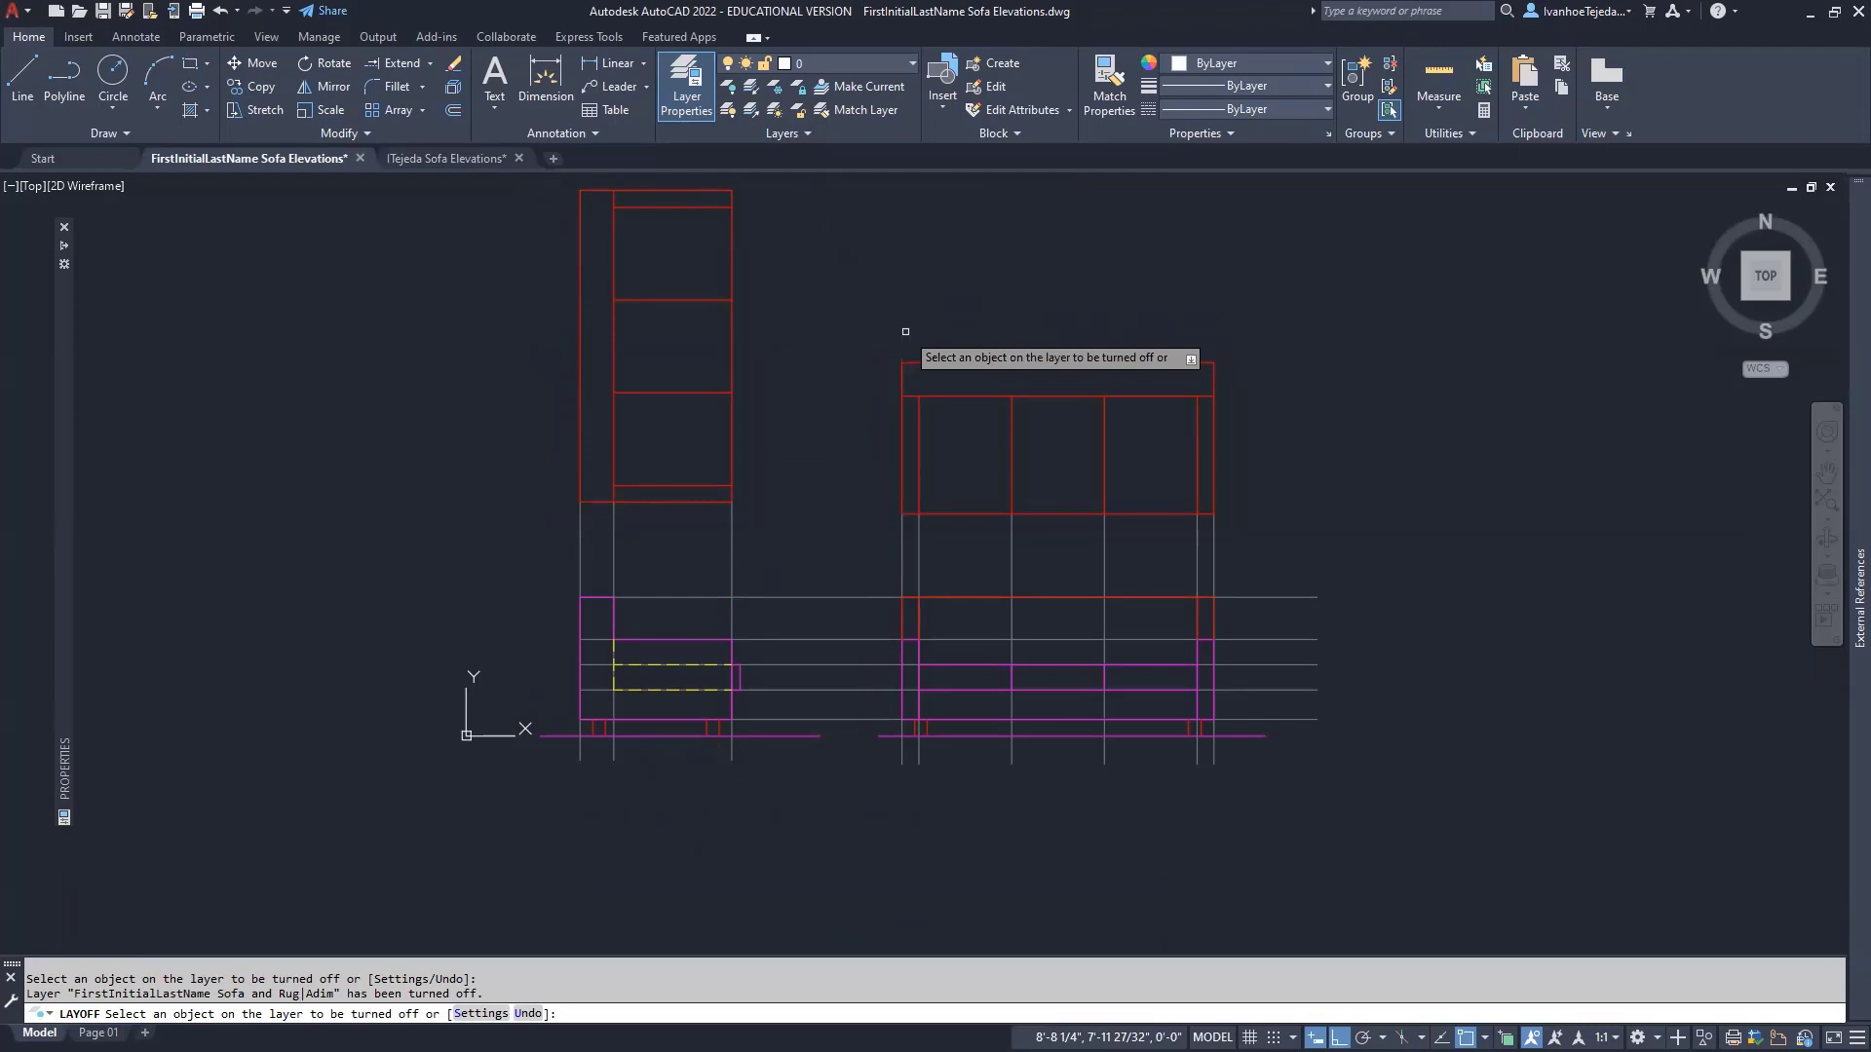
key("Return")
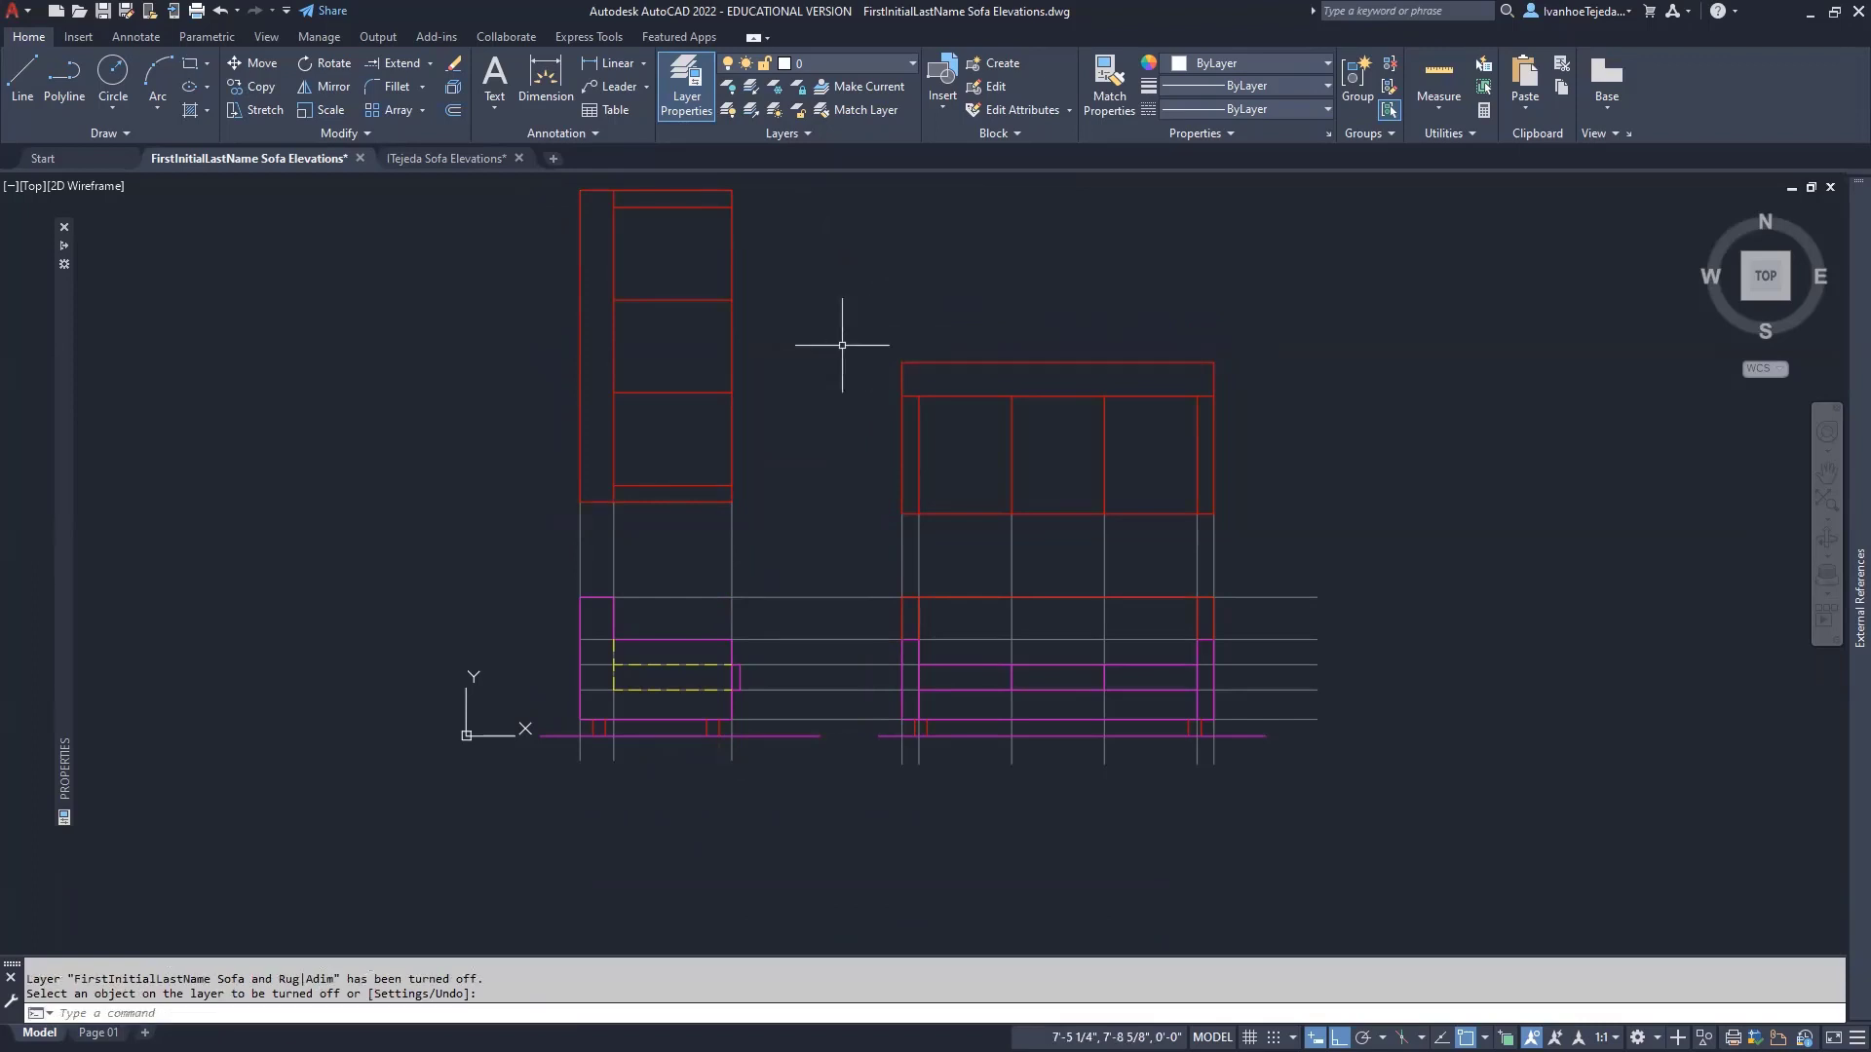
- Zoom in on the seat area of the sofa side elevation
left_click(732, 337)
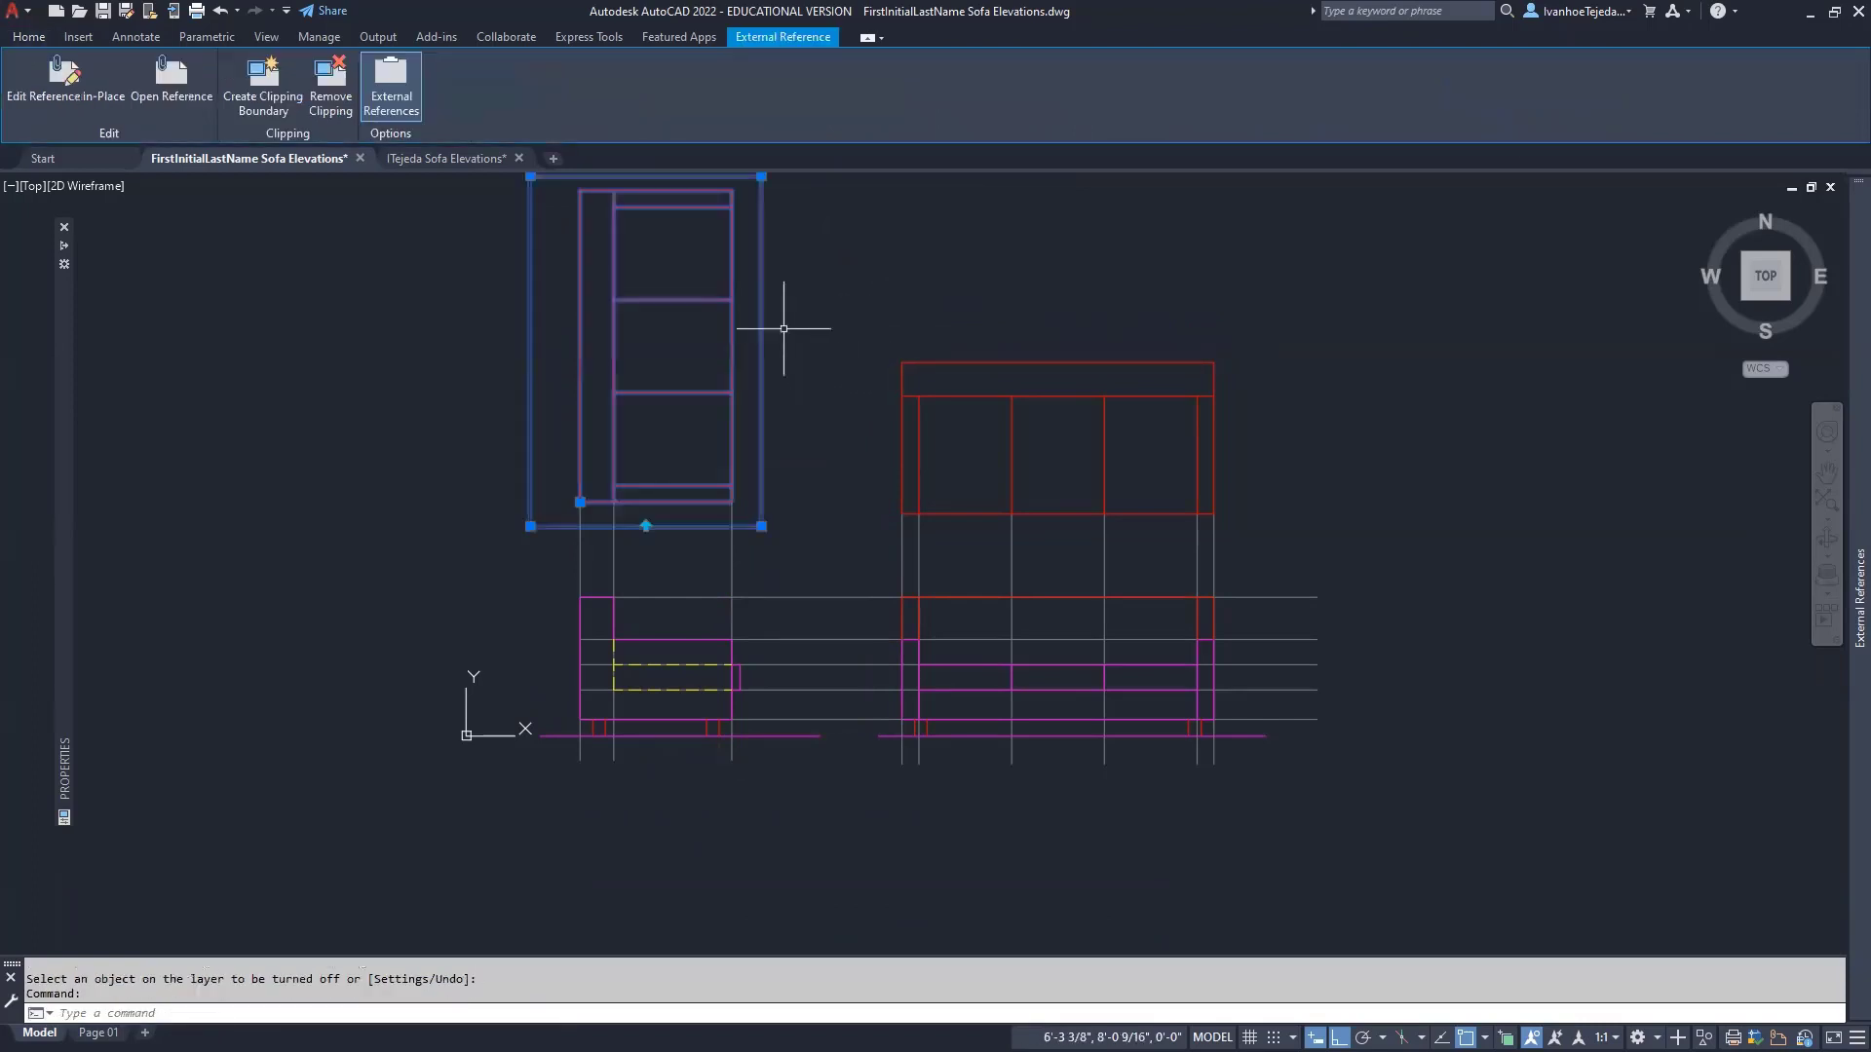
key("Escape")
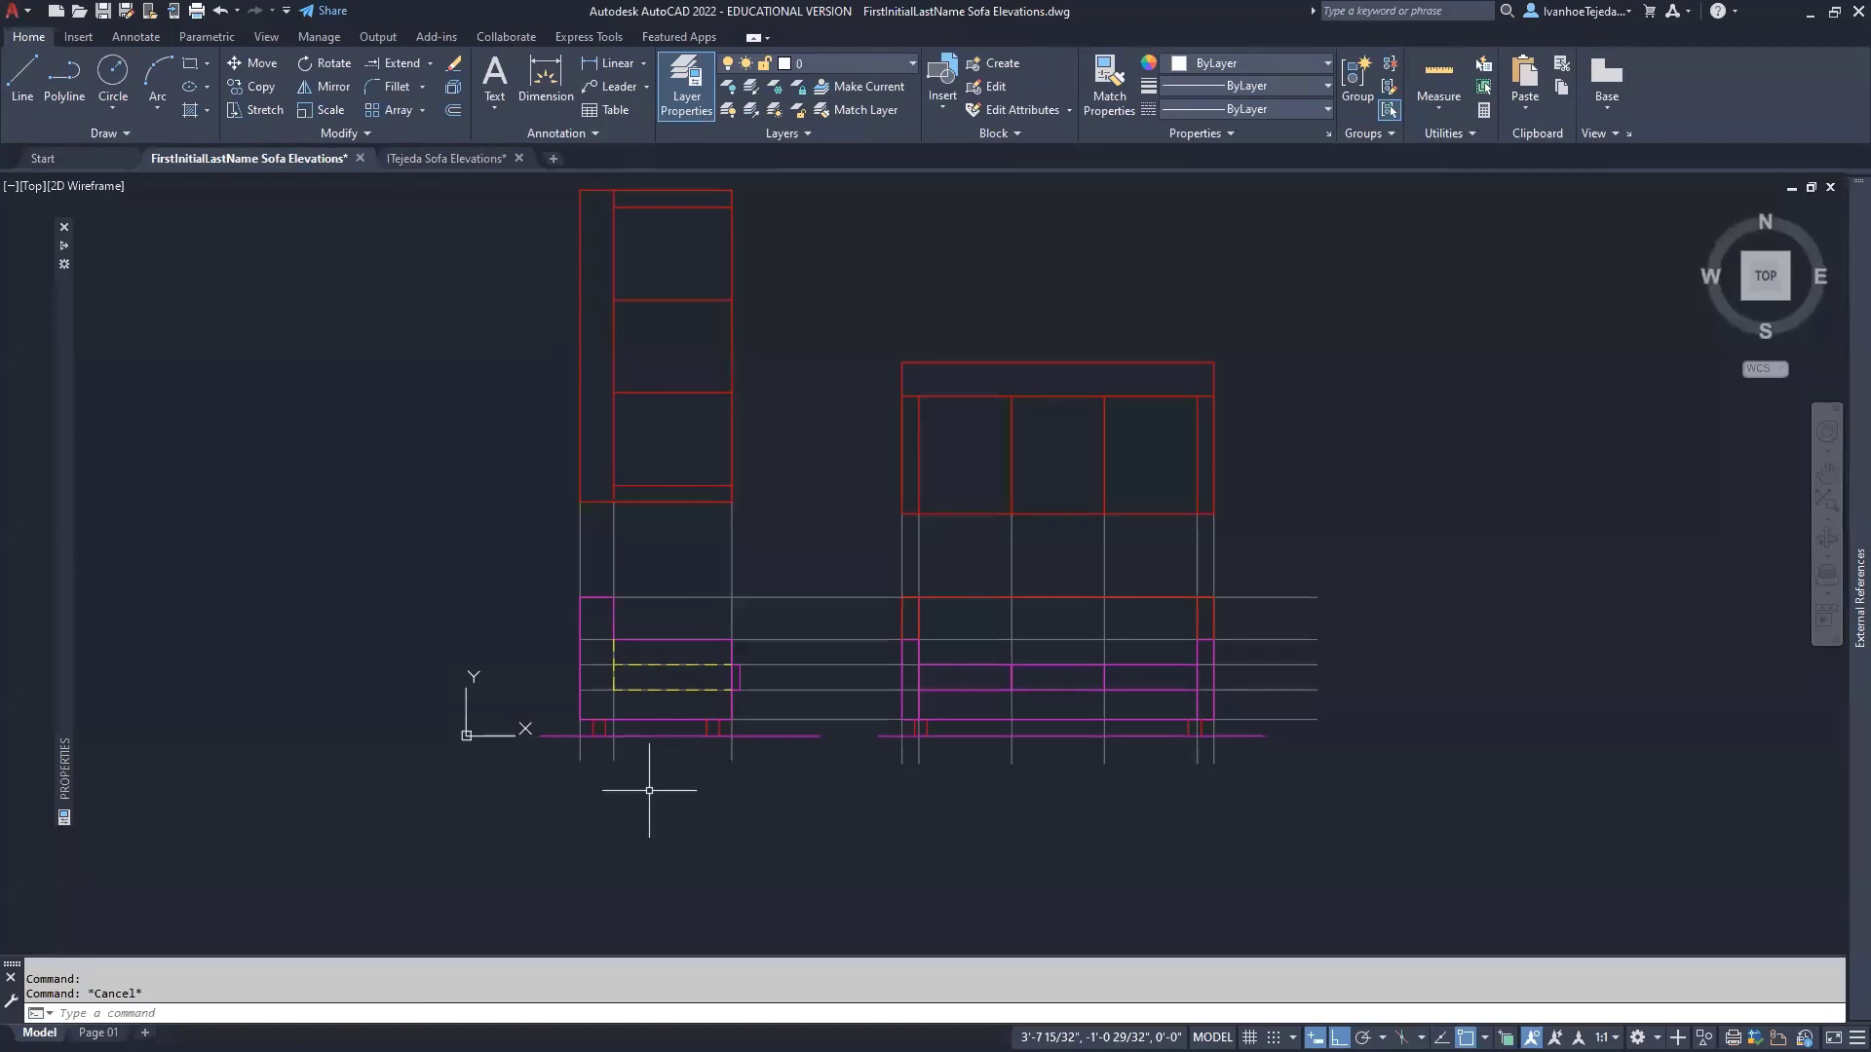
scroll(643, 775, "up", 2)
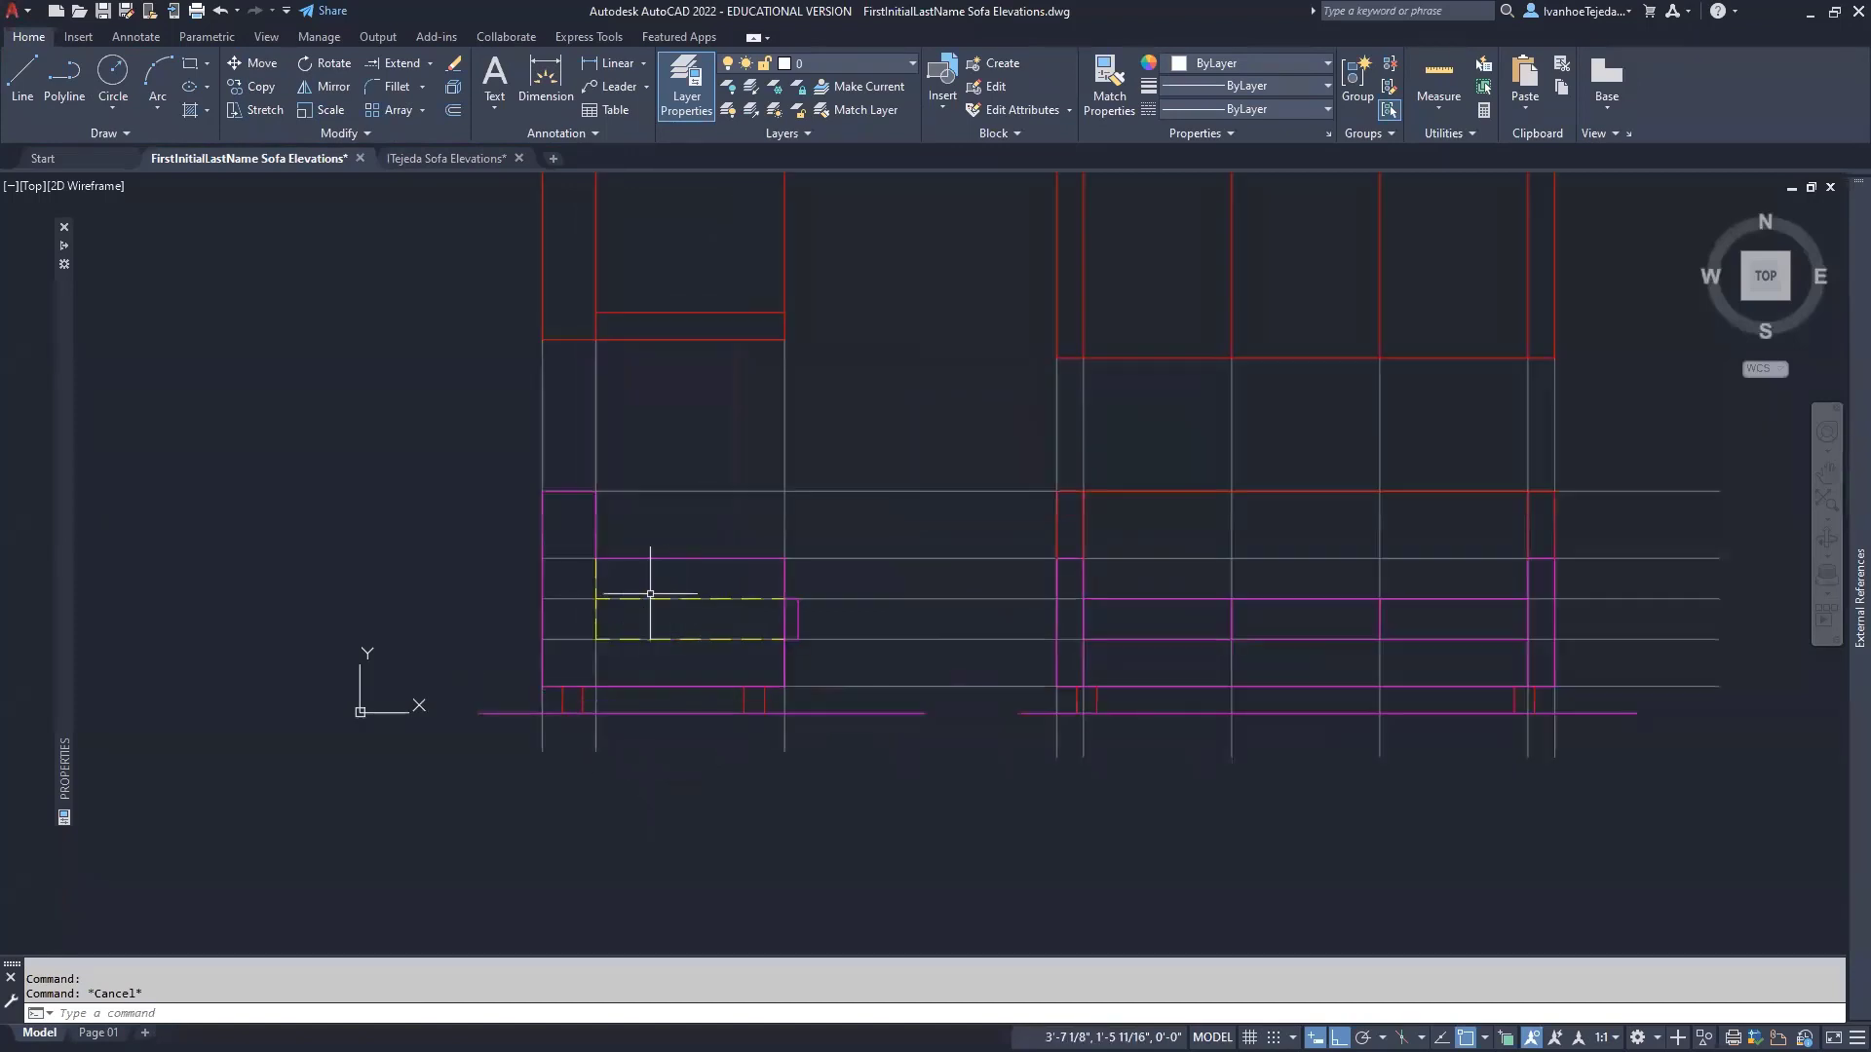
middle_click_drag(650, 594, 974, 636)
scroll(994, 565, "up", 2)
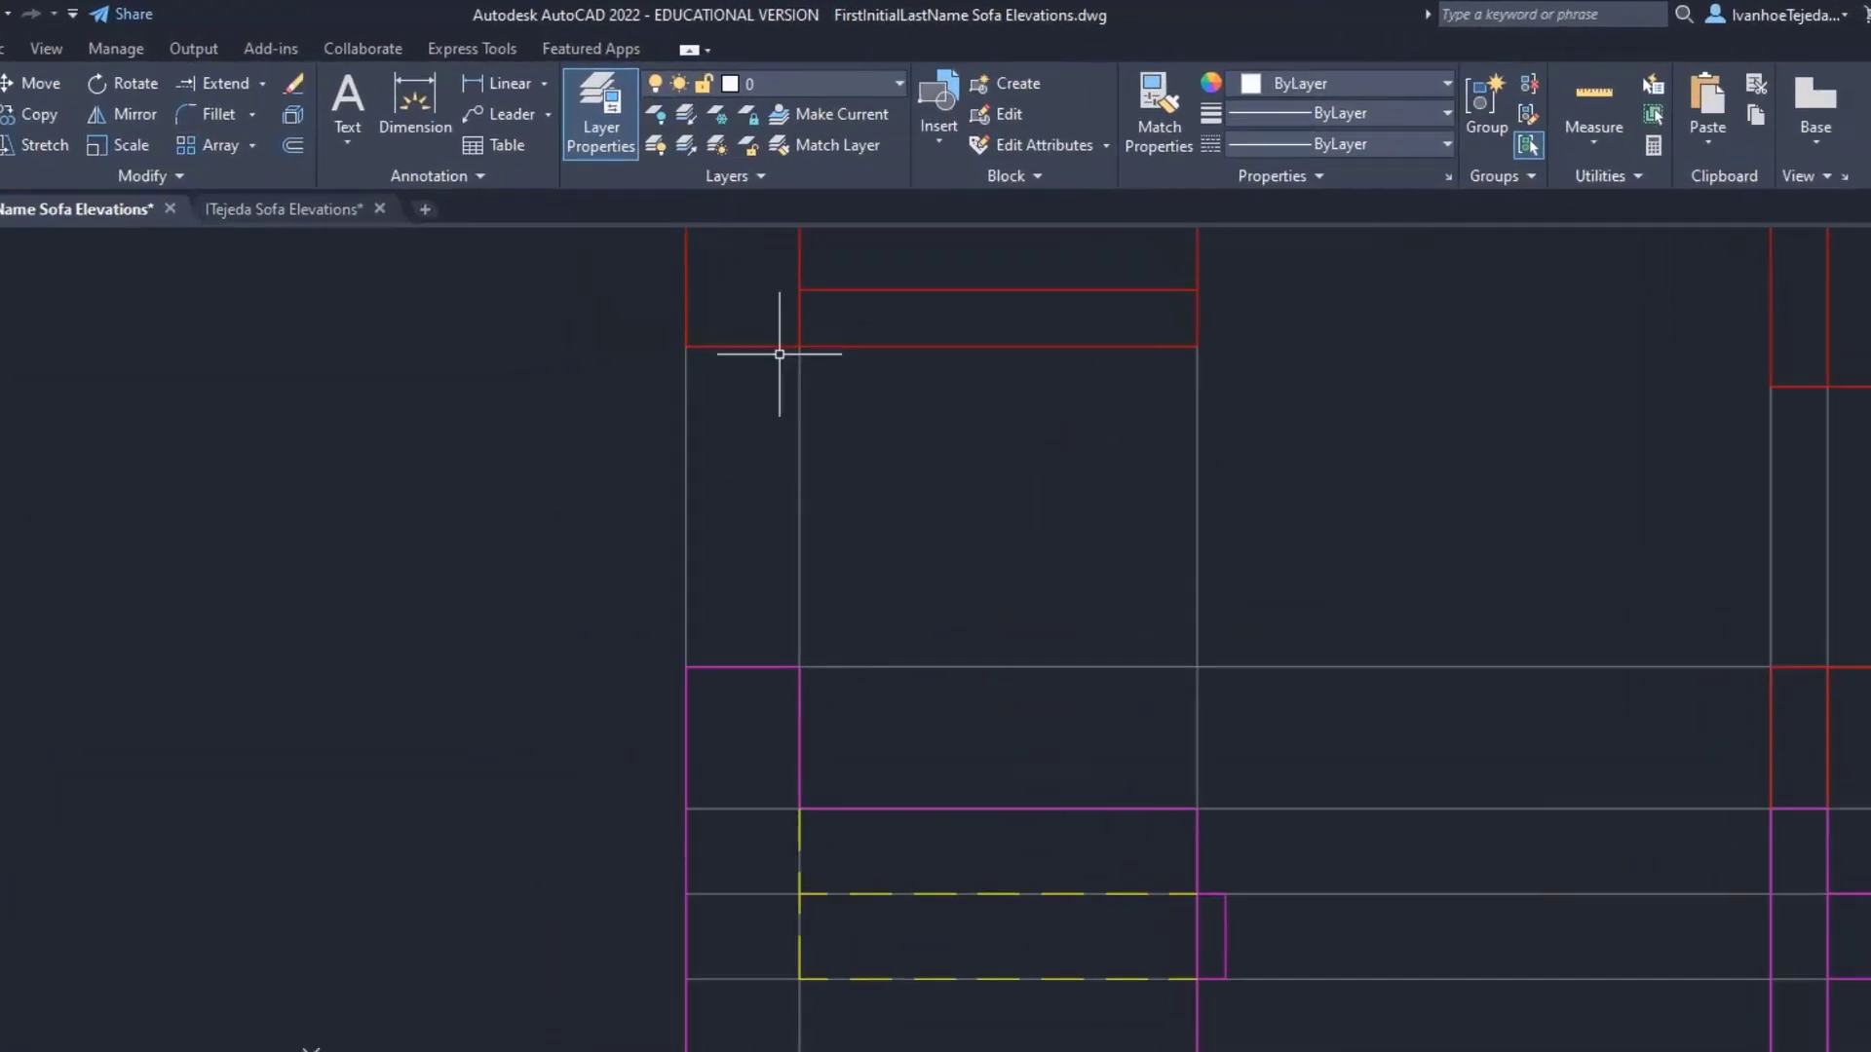
- Check the layer list, leaving layer 0 current, and switch to the Sofa Elevations PDF
left_click(867, 127)
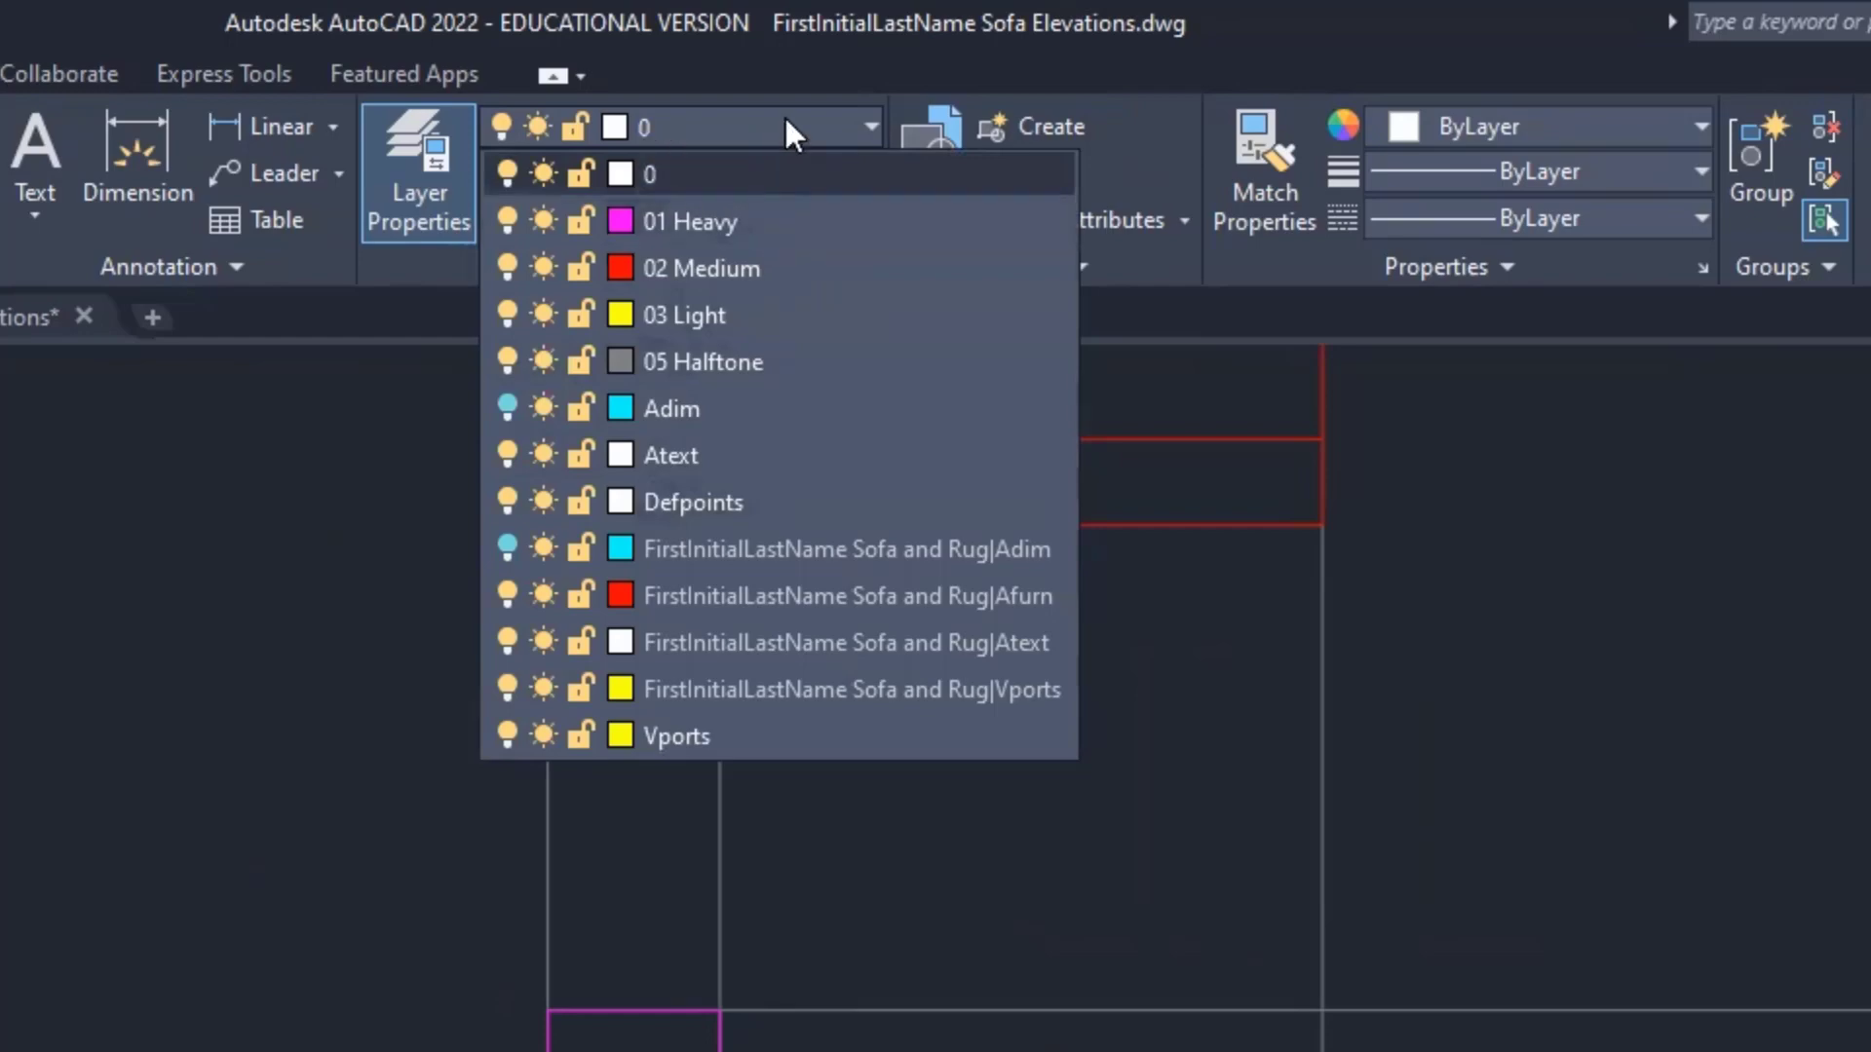
key("Escape")
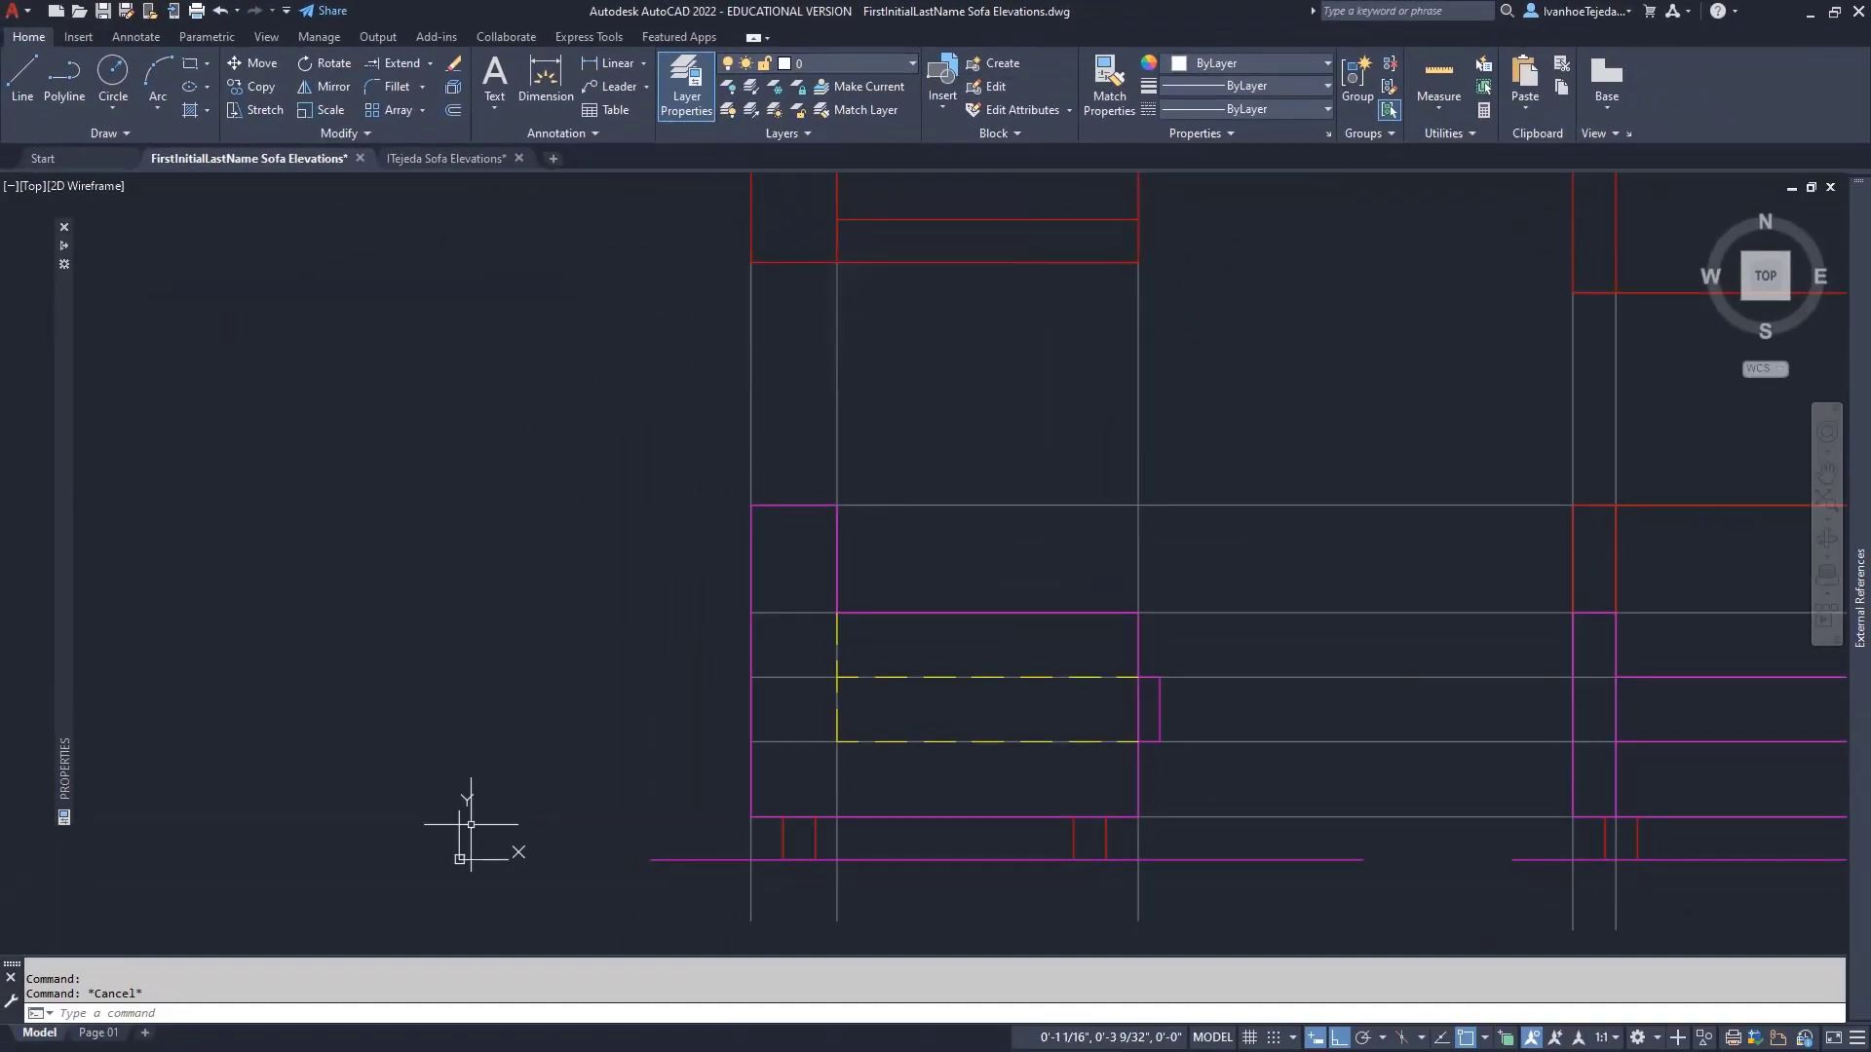
key("alt+Tab")
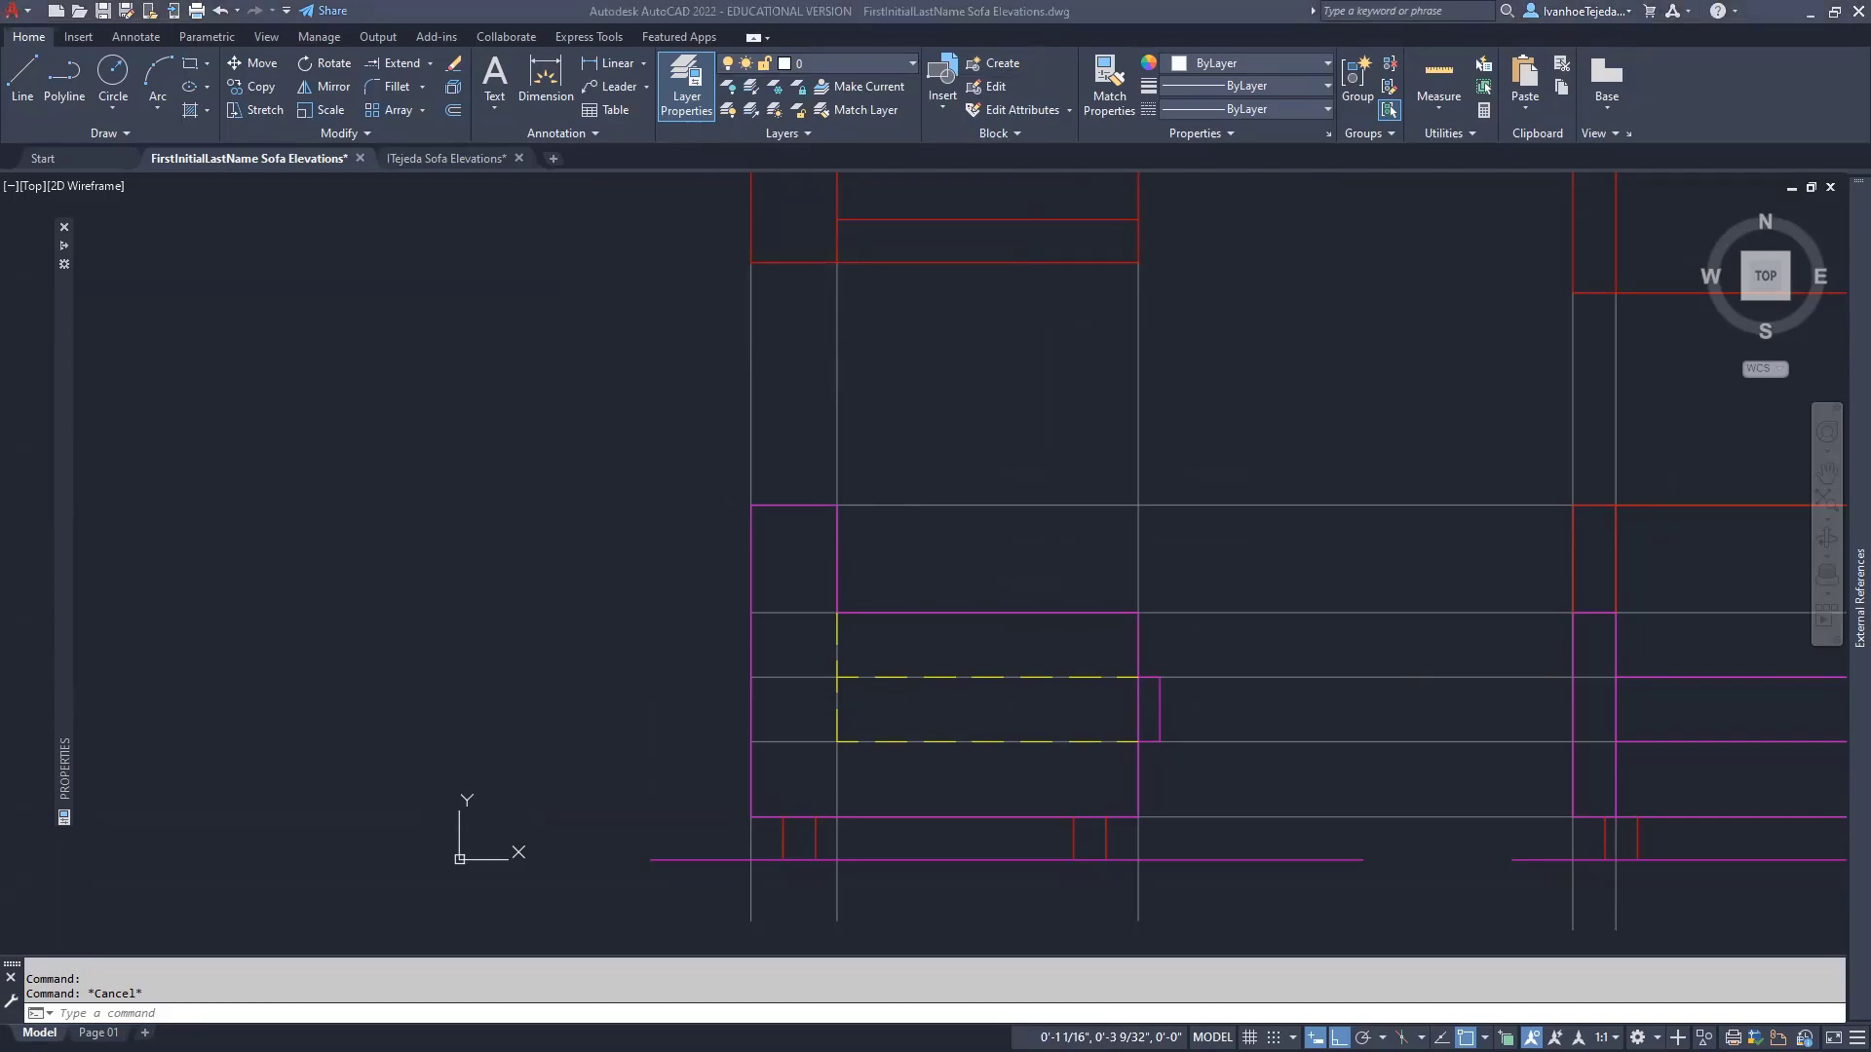
scroll(499, 791, "down", 2)
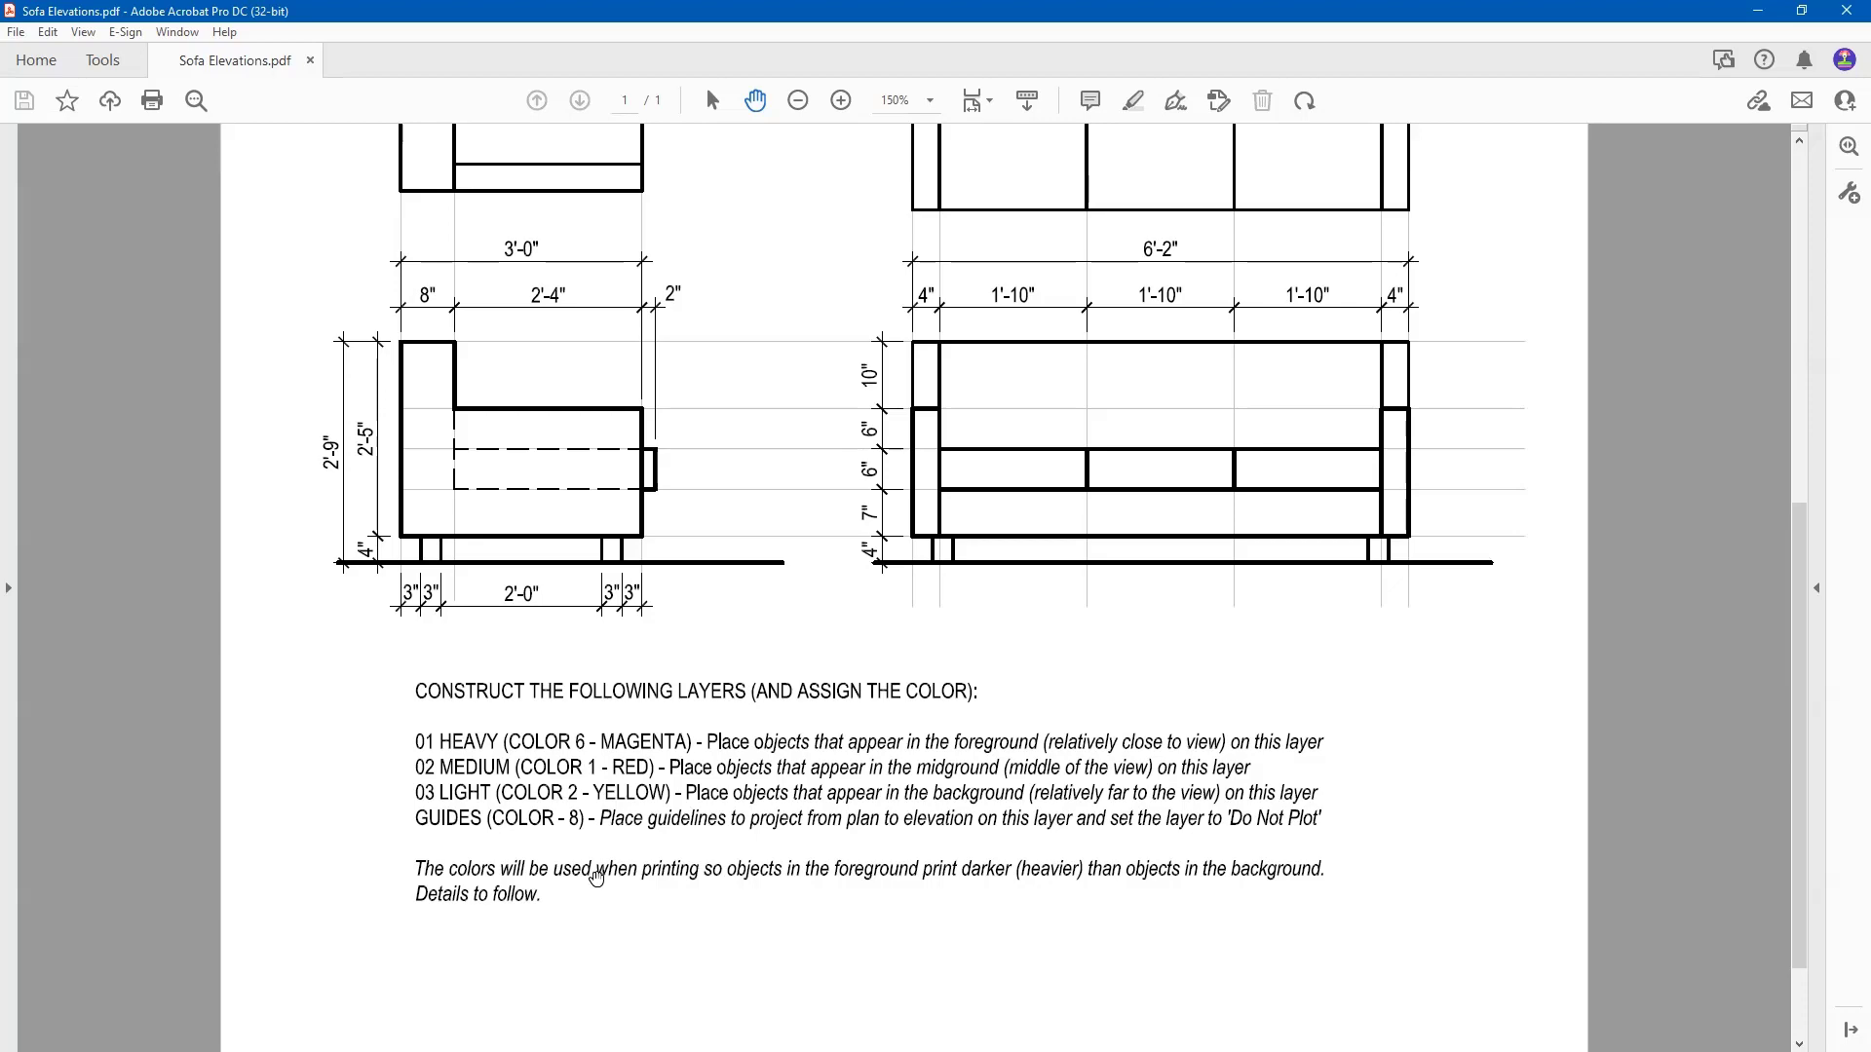
- Review the PDF's plan notes and layer list, then return to the second AutoCAD drawing
scroll(869, 519, "up", 5)
scroll(863, 517, "up", 2)
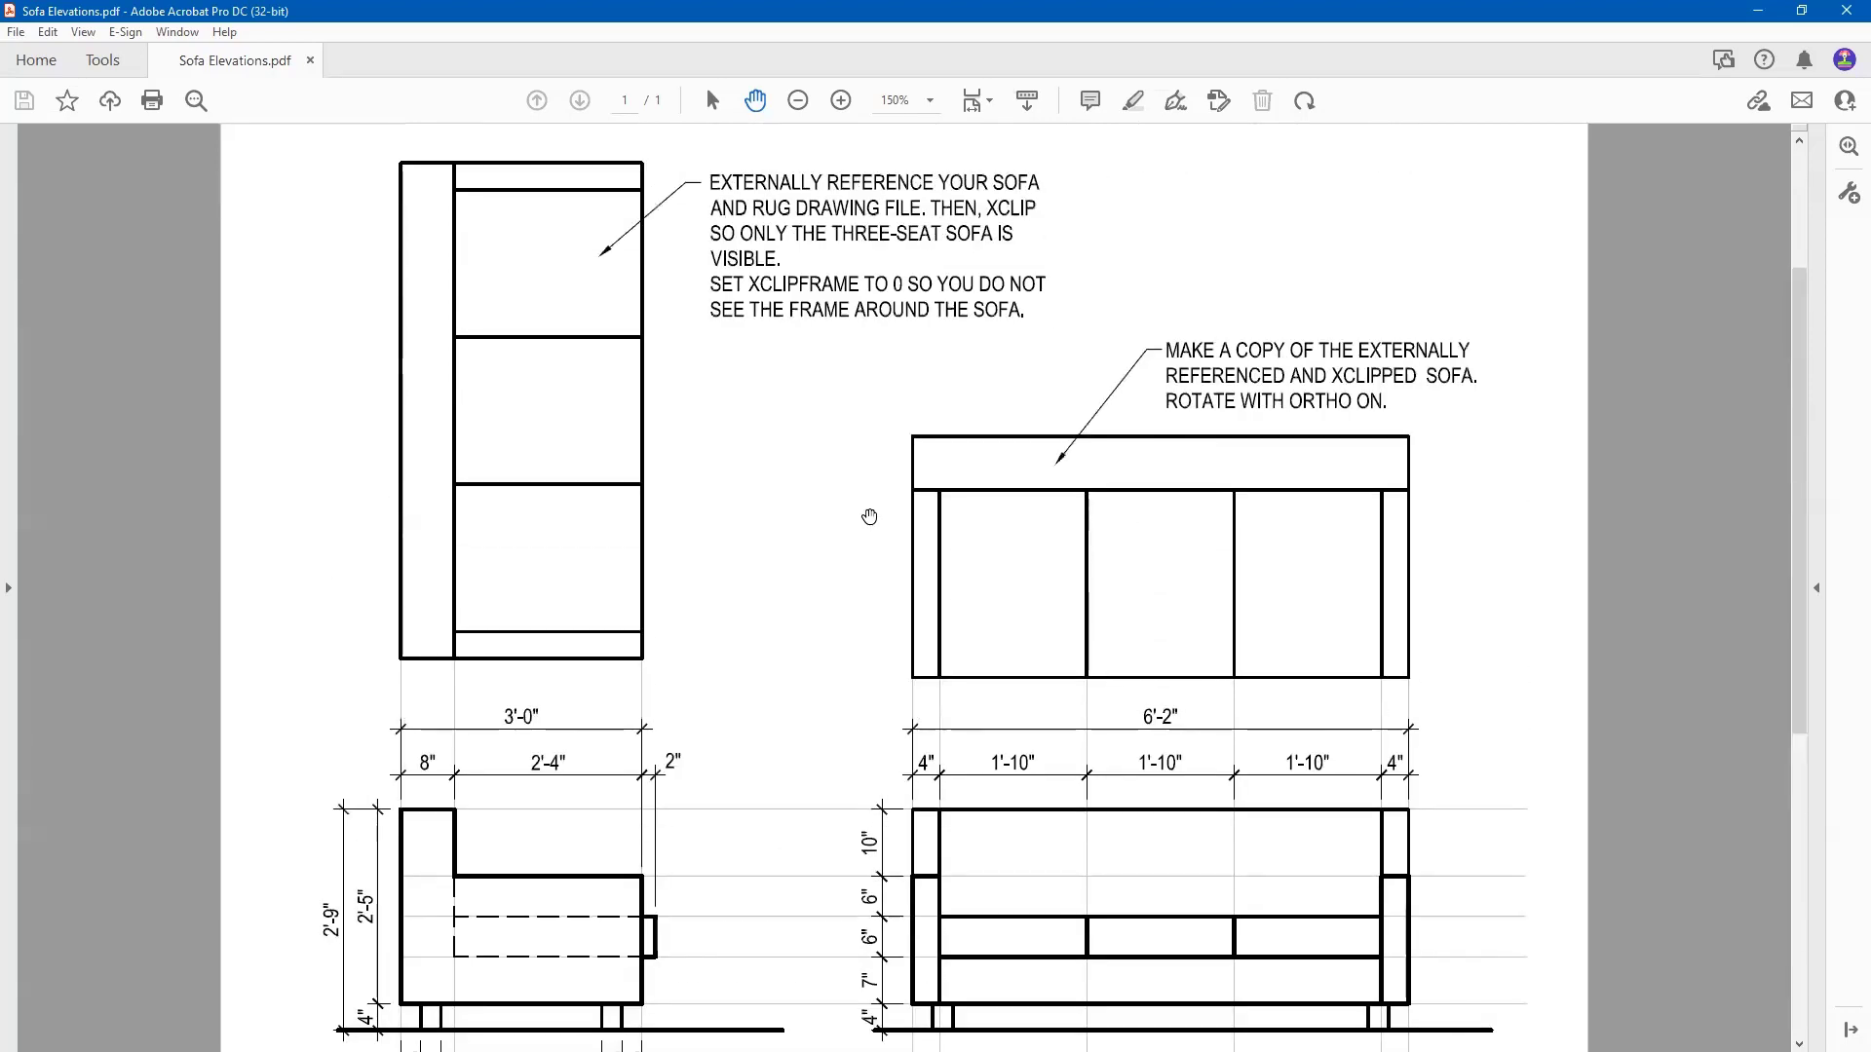
scroll(858, 517, "up", 1)
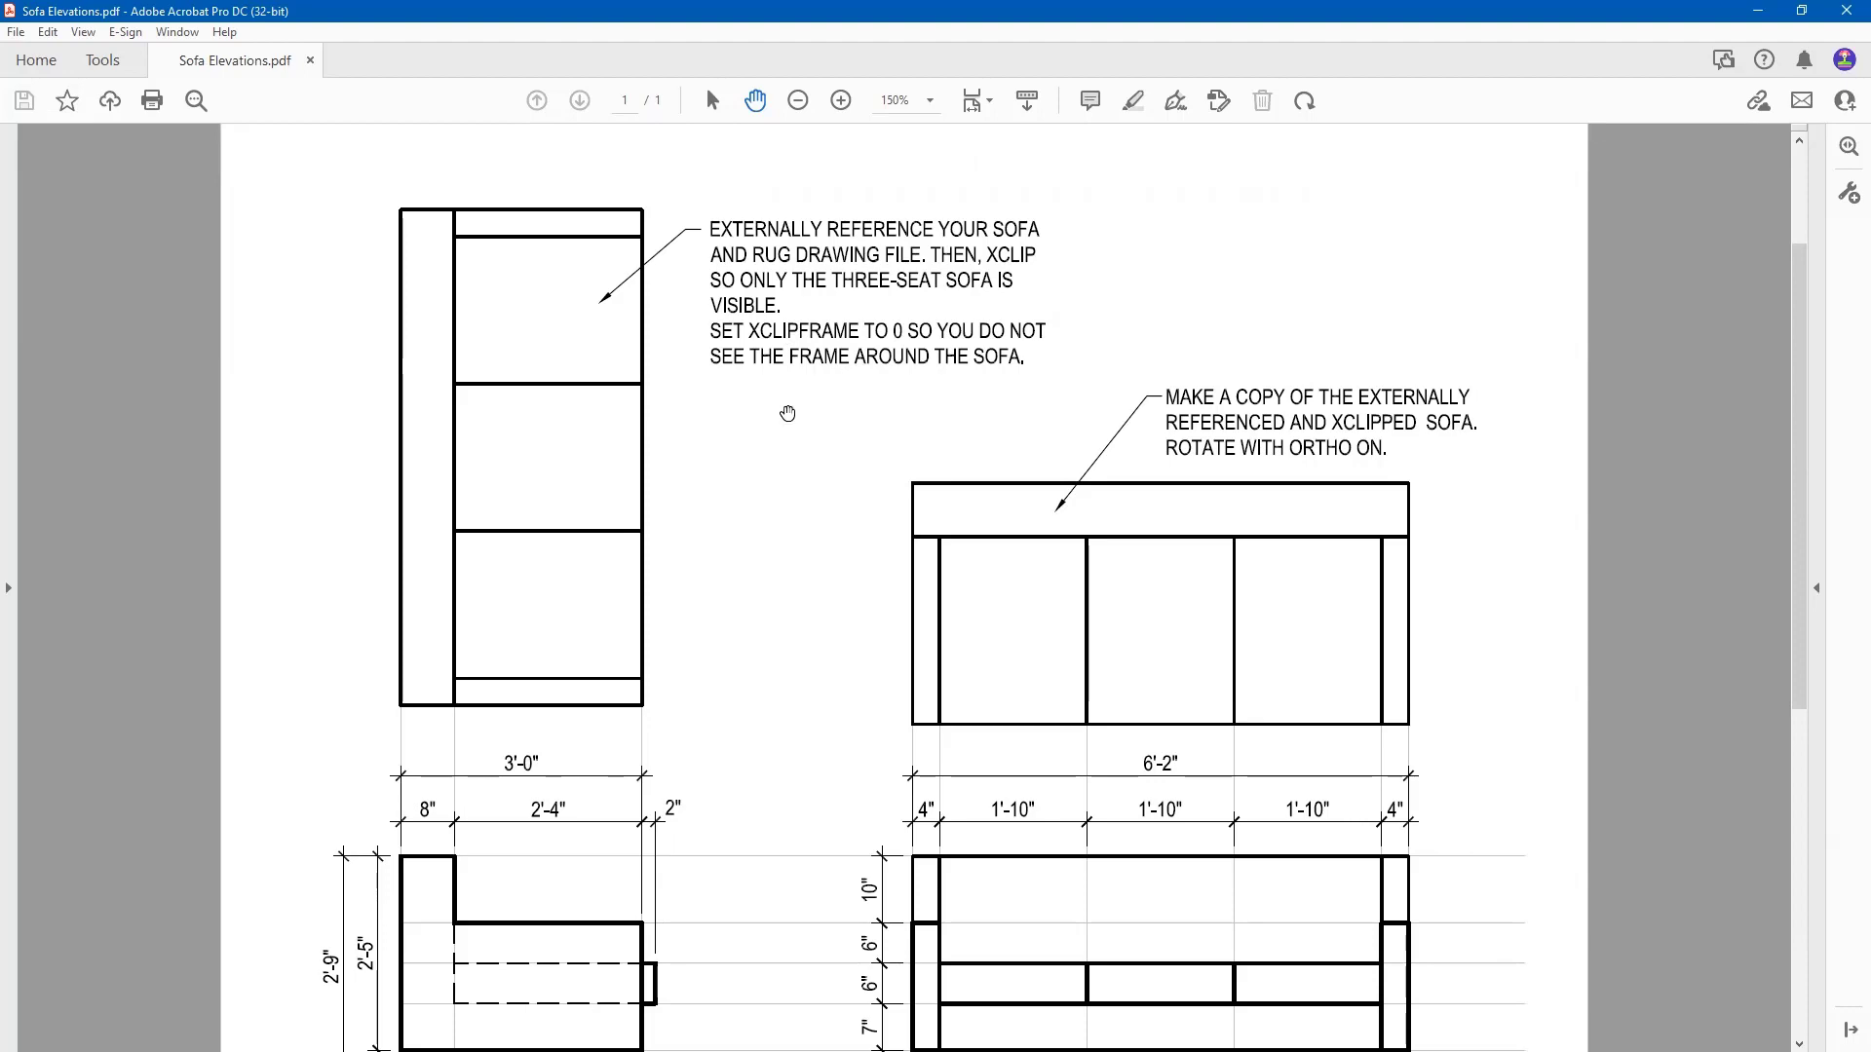
scroll(764, 422, "down", 5)
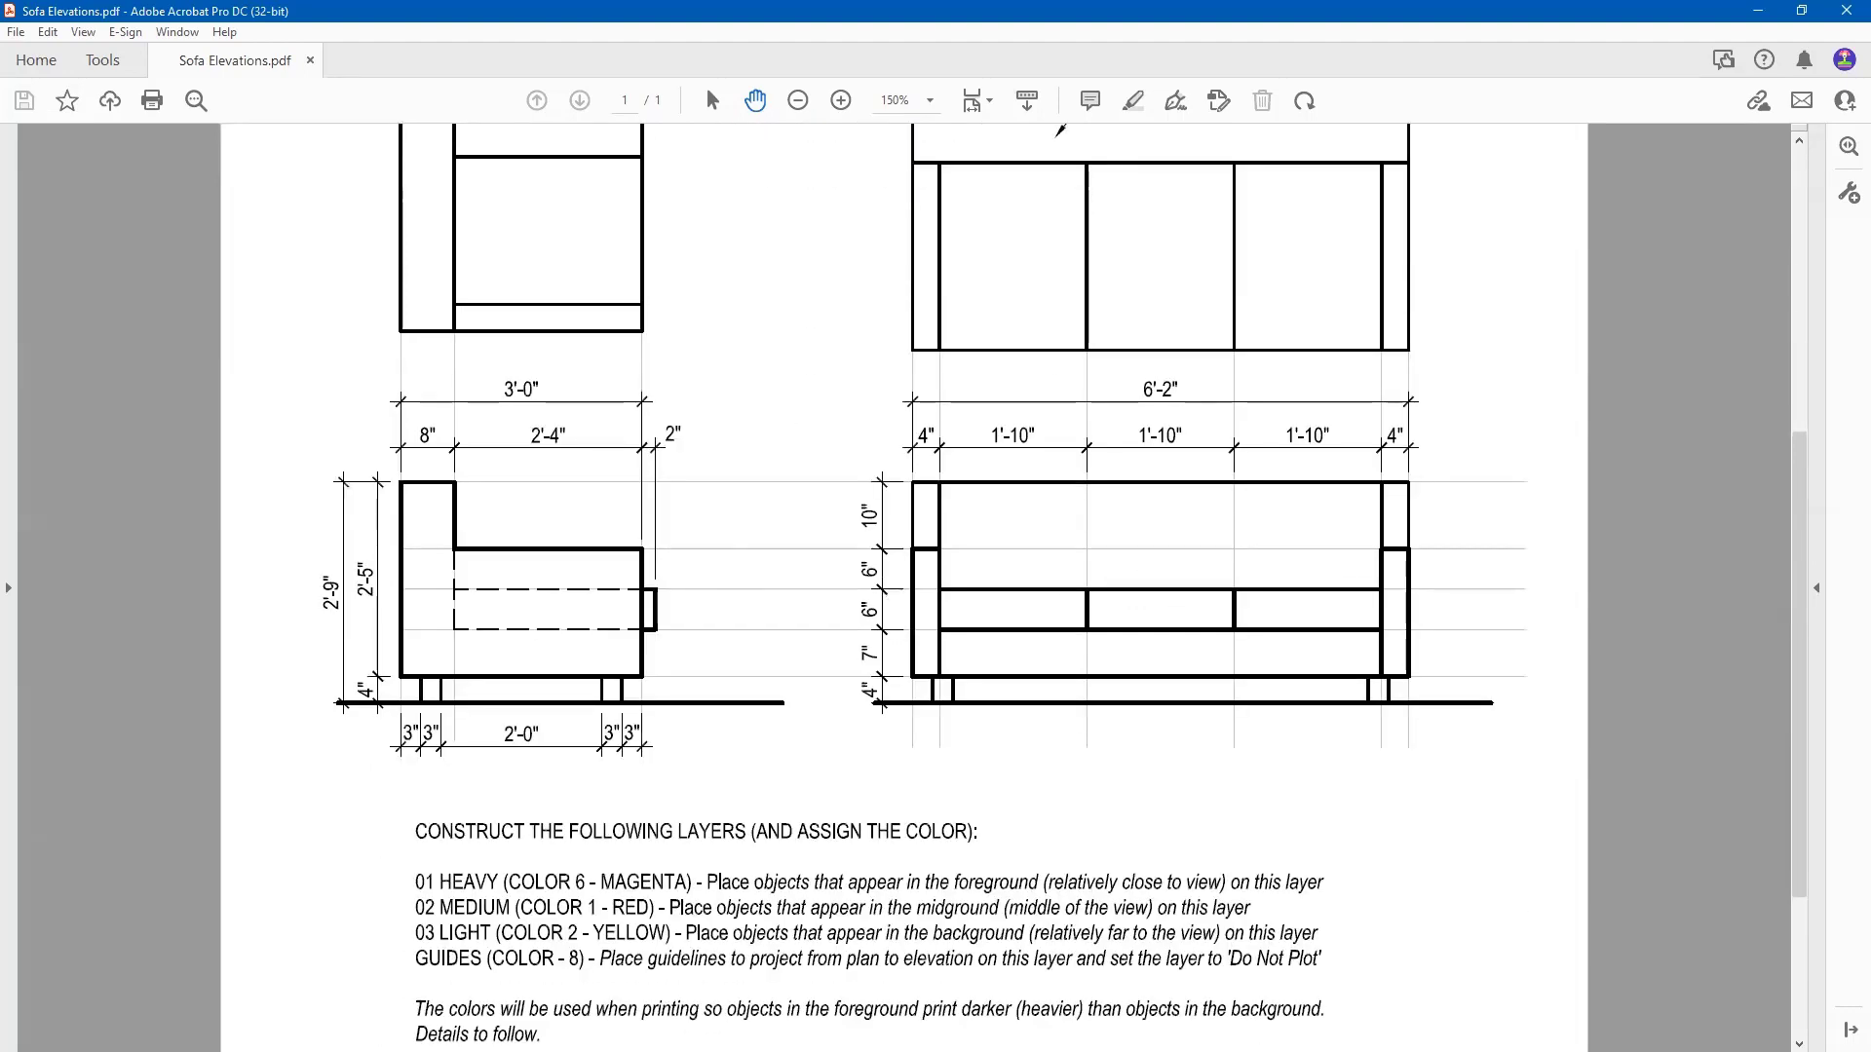
key("alt+Tab")
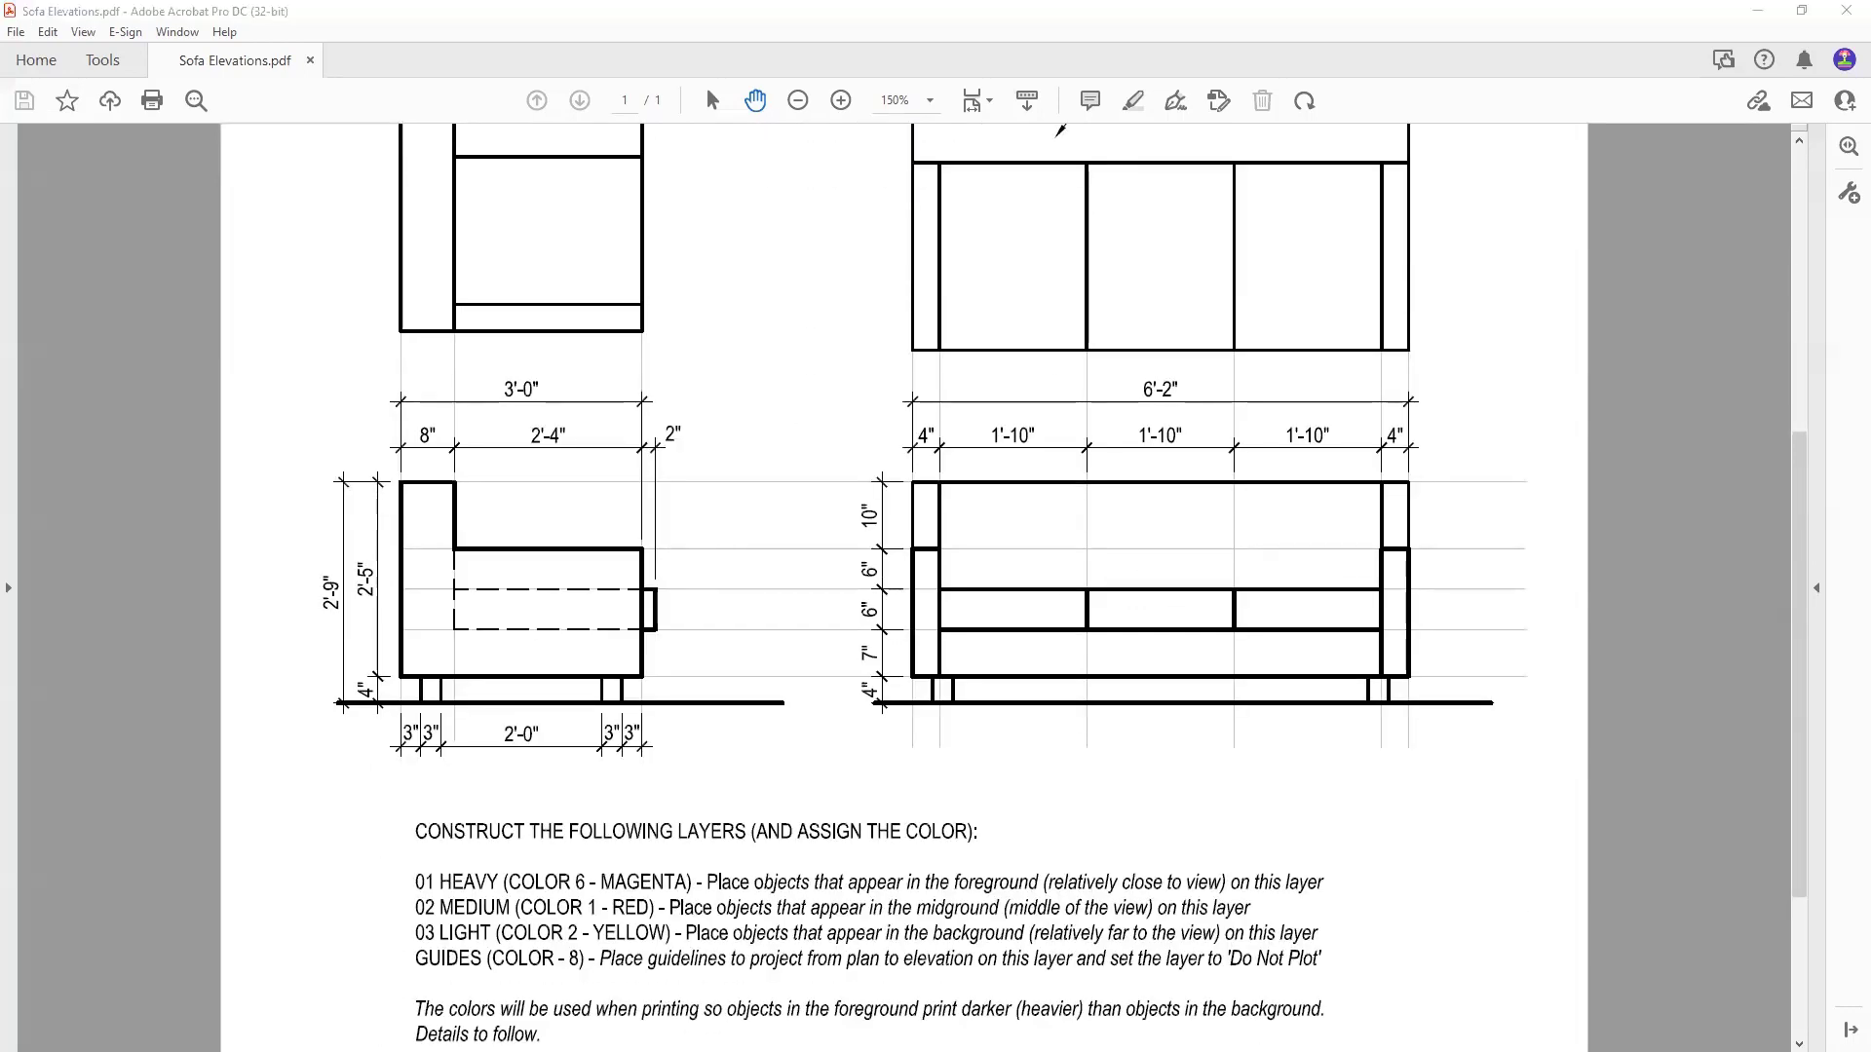
key("alt+Tab")
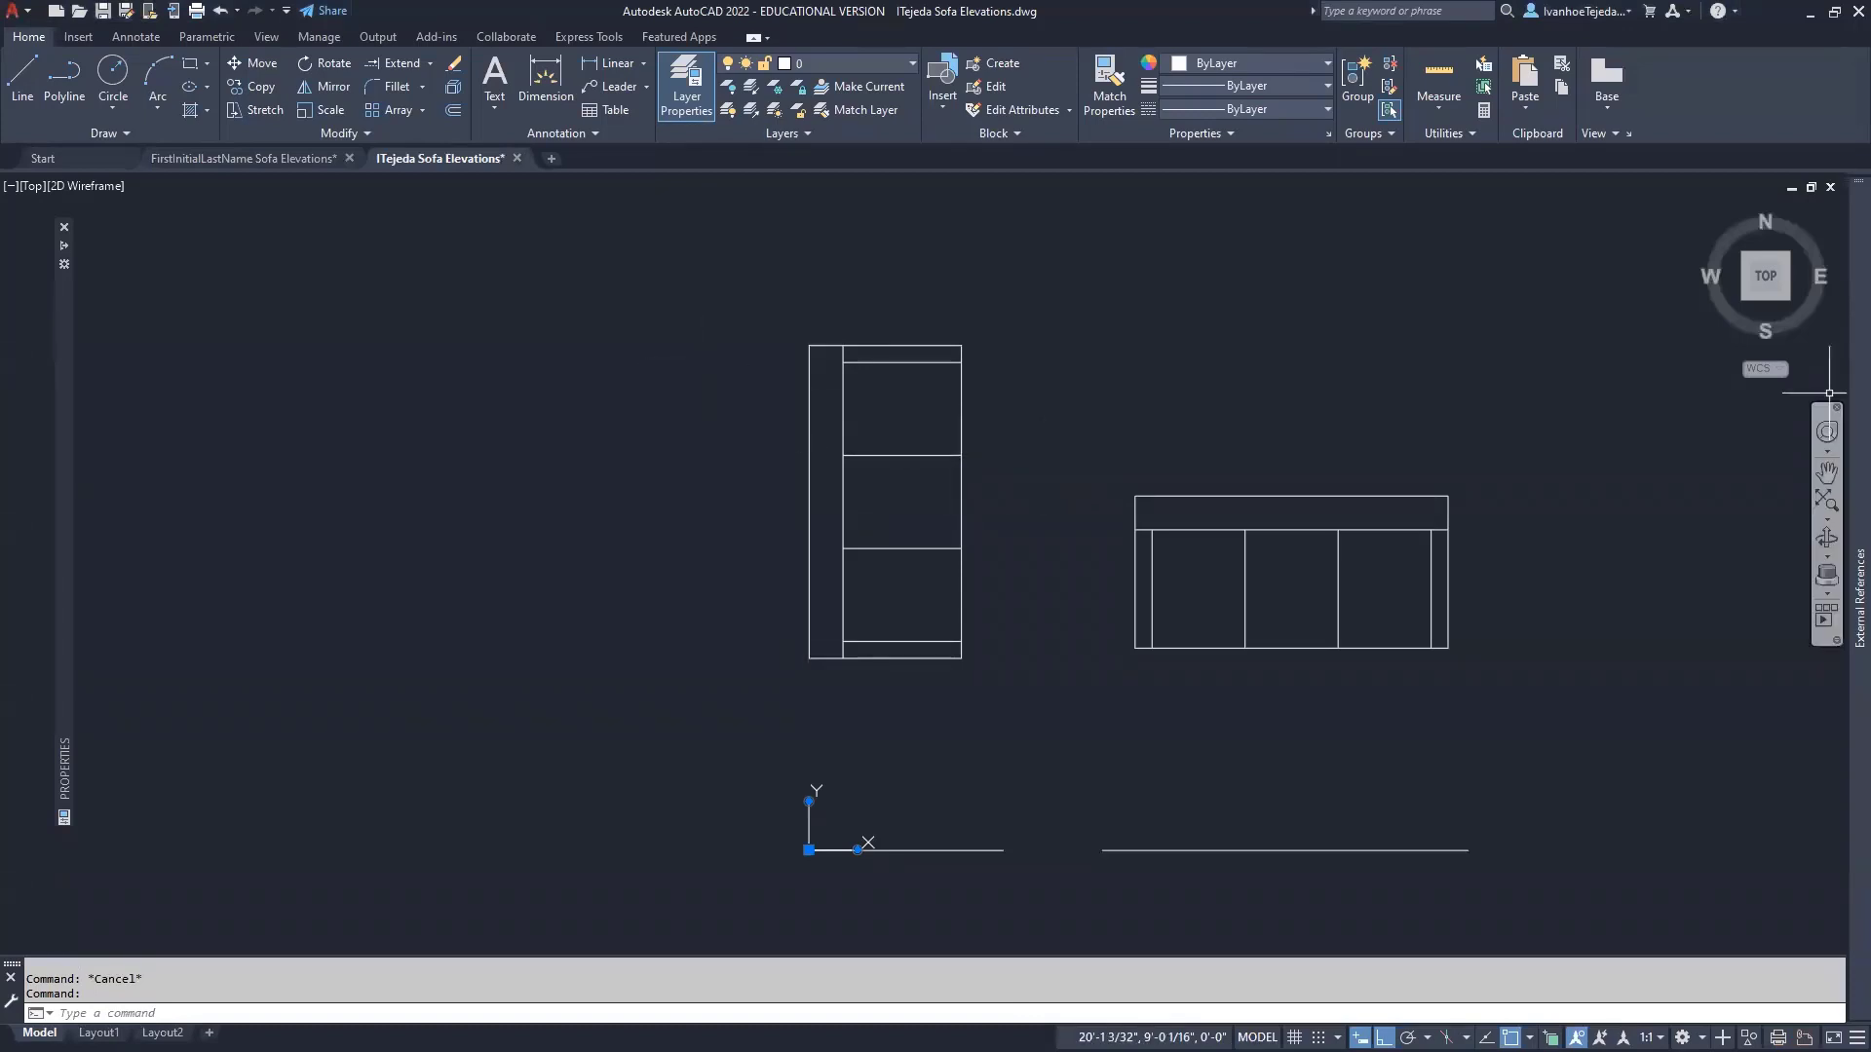
- Open the Layer Properties Manager for the second sofa drawing and check its window options
left_click_drag(1870, 394, 487, 444)
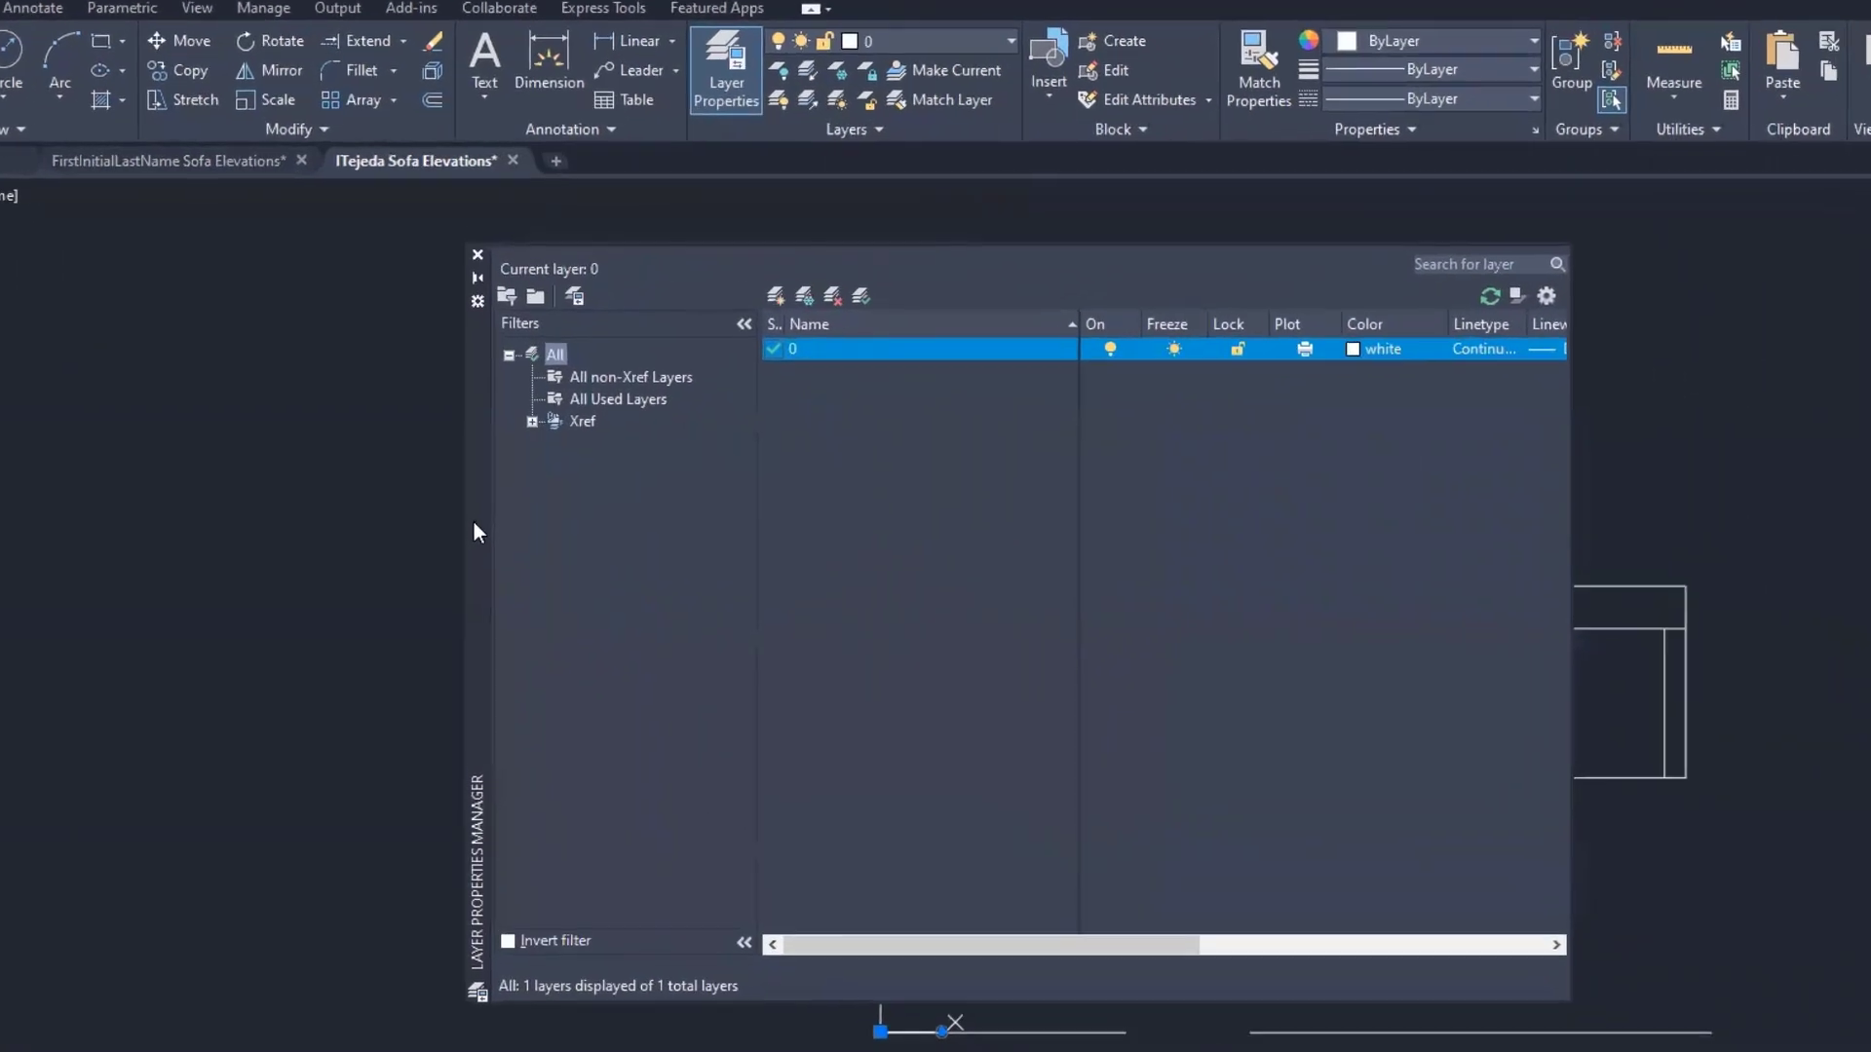
left_click(724, 70)
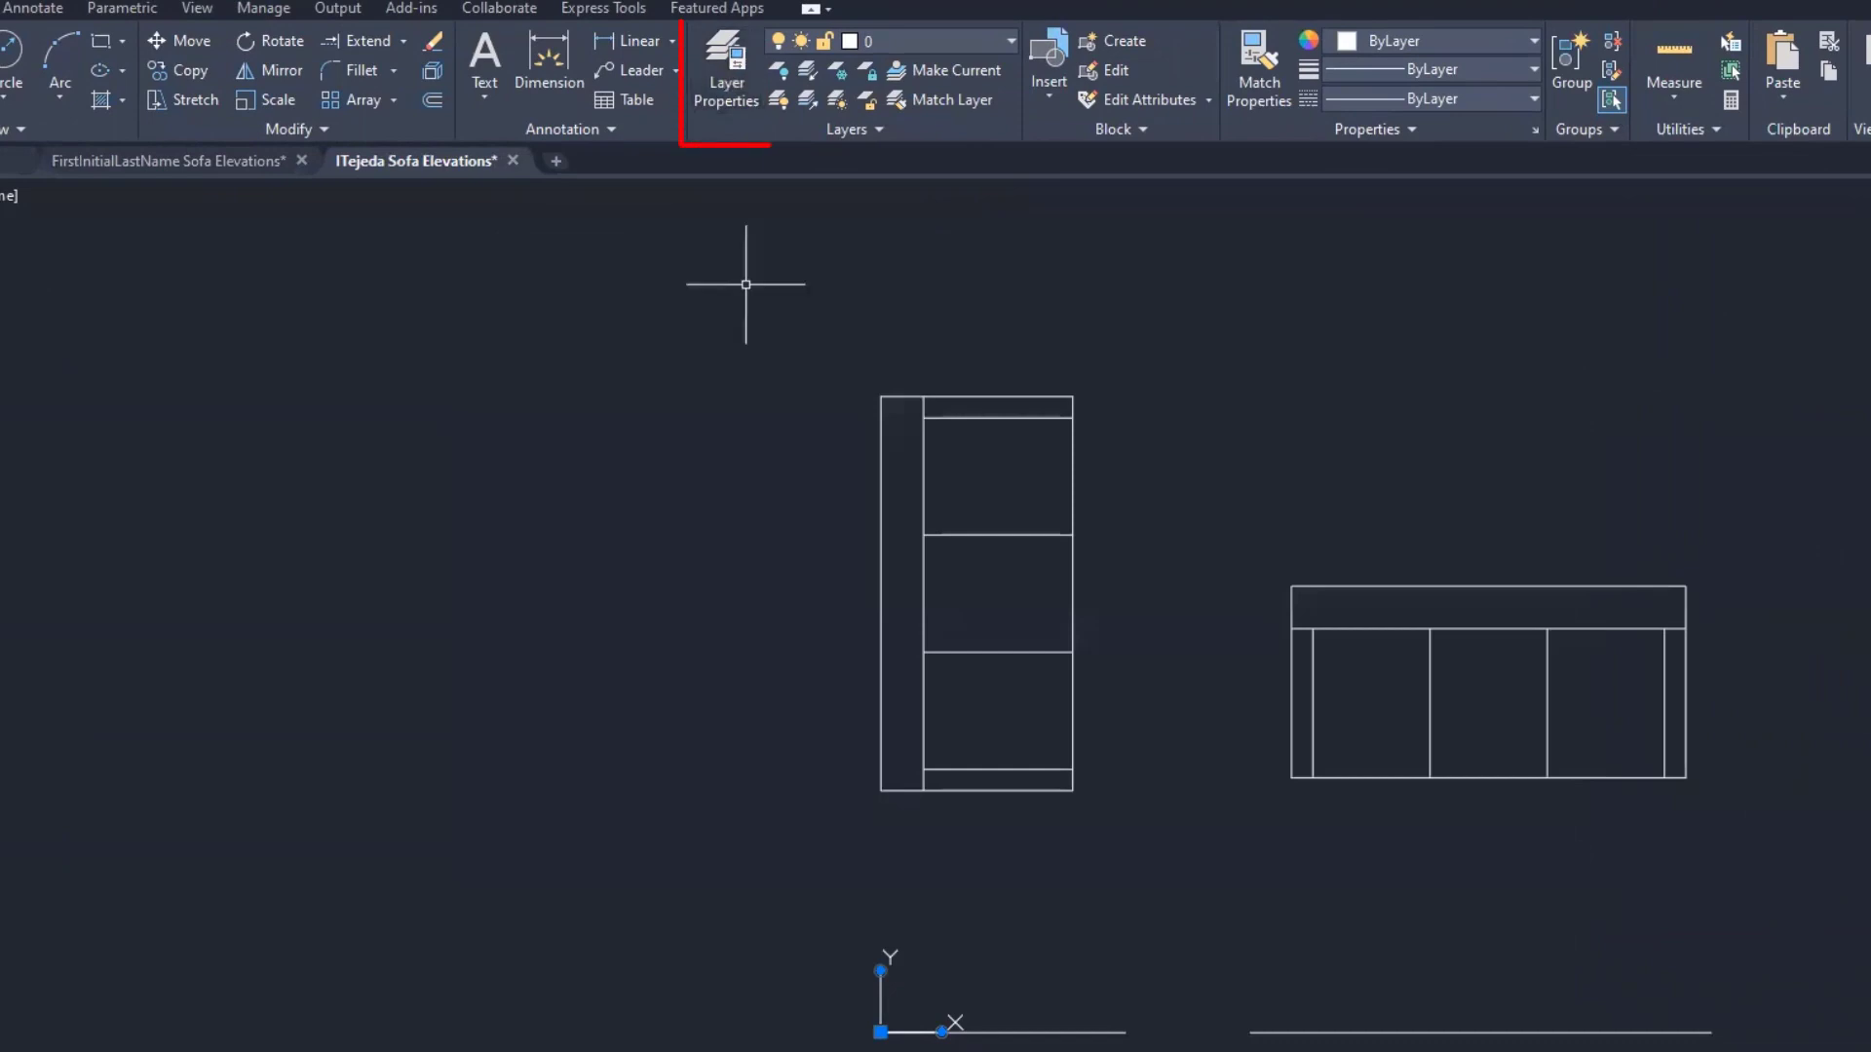
left_click(723, 78)
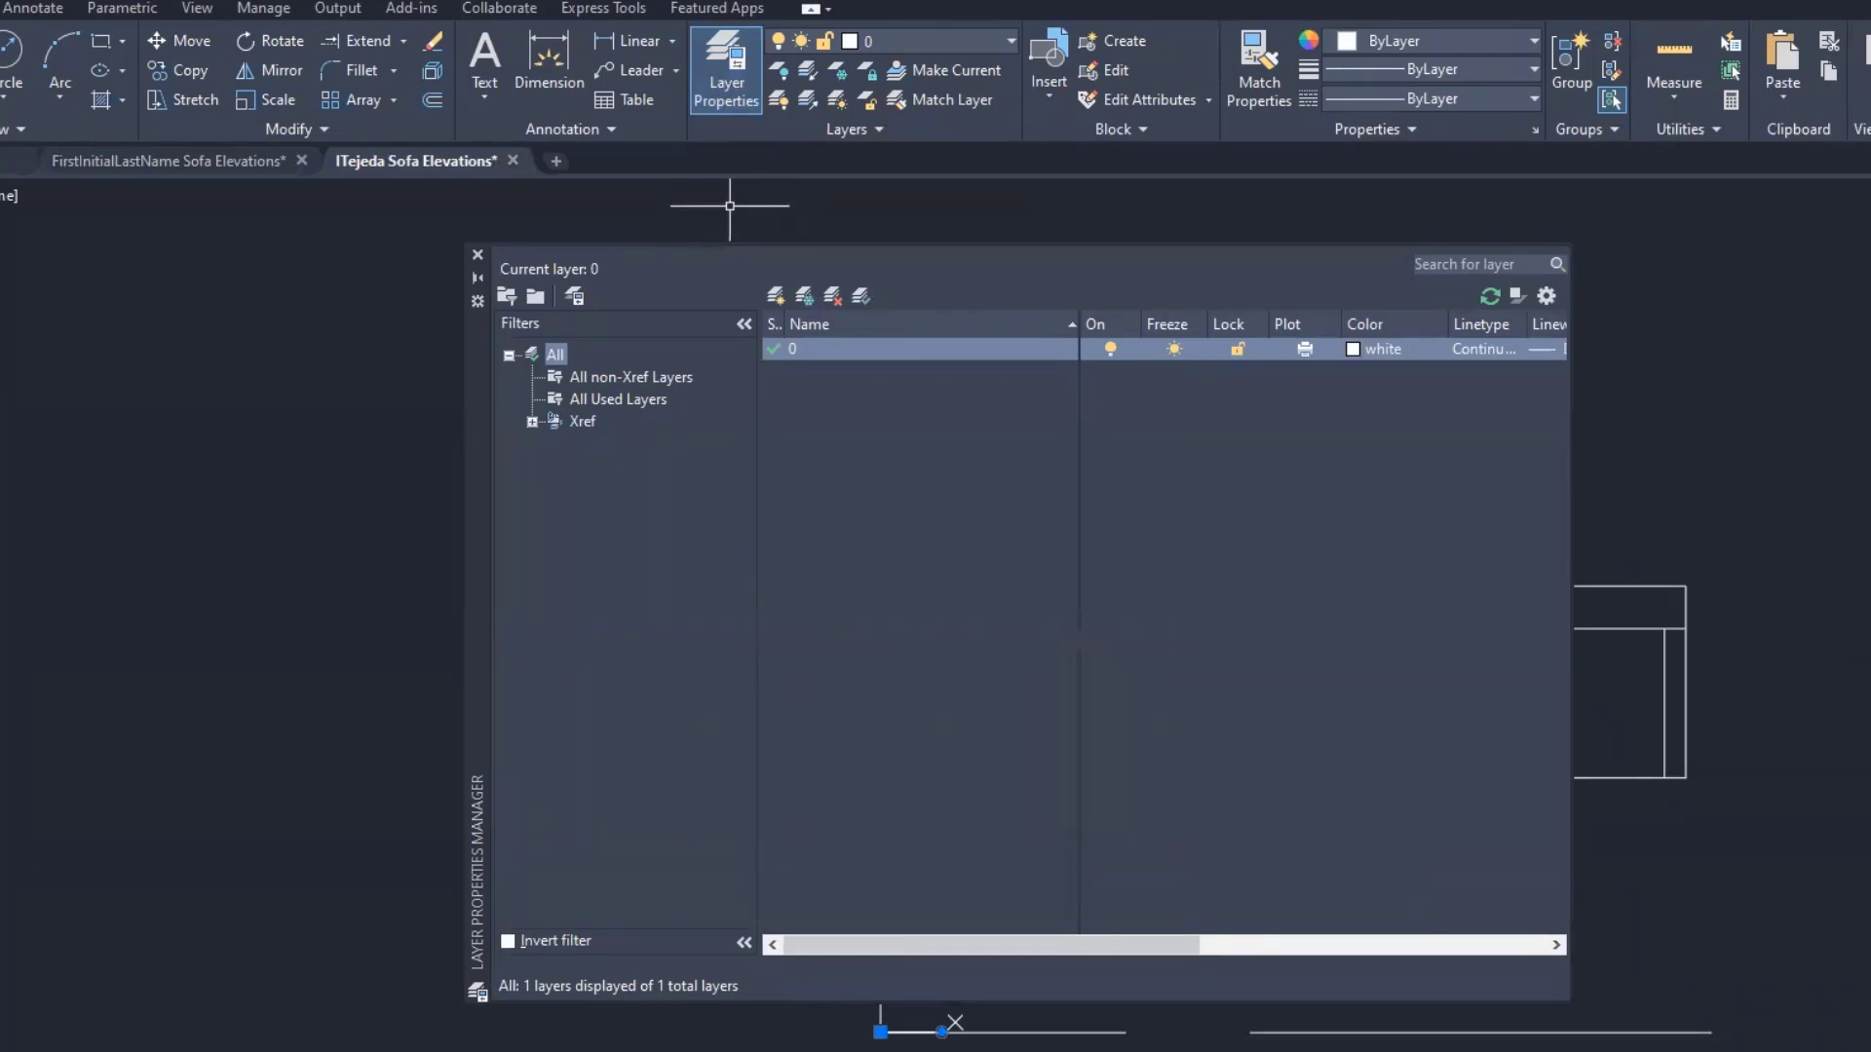
left_click(478, 301)
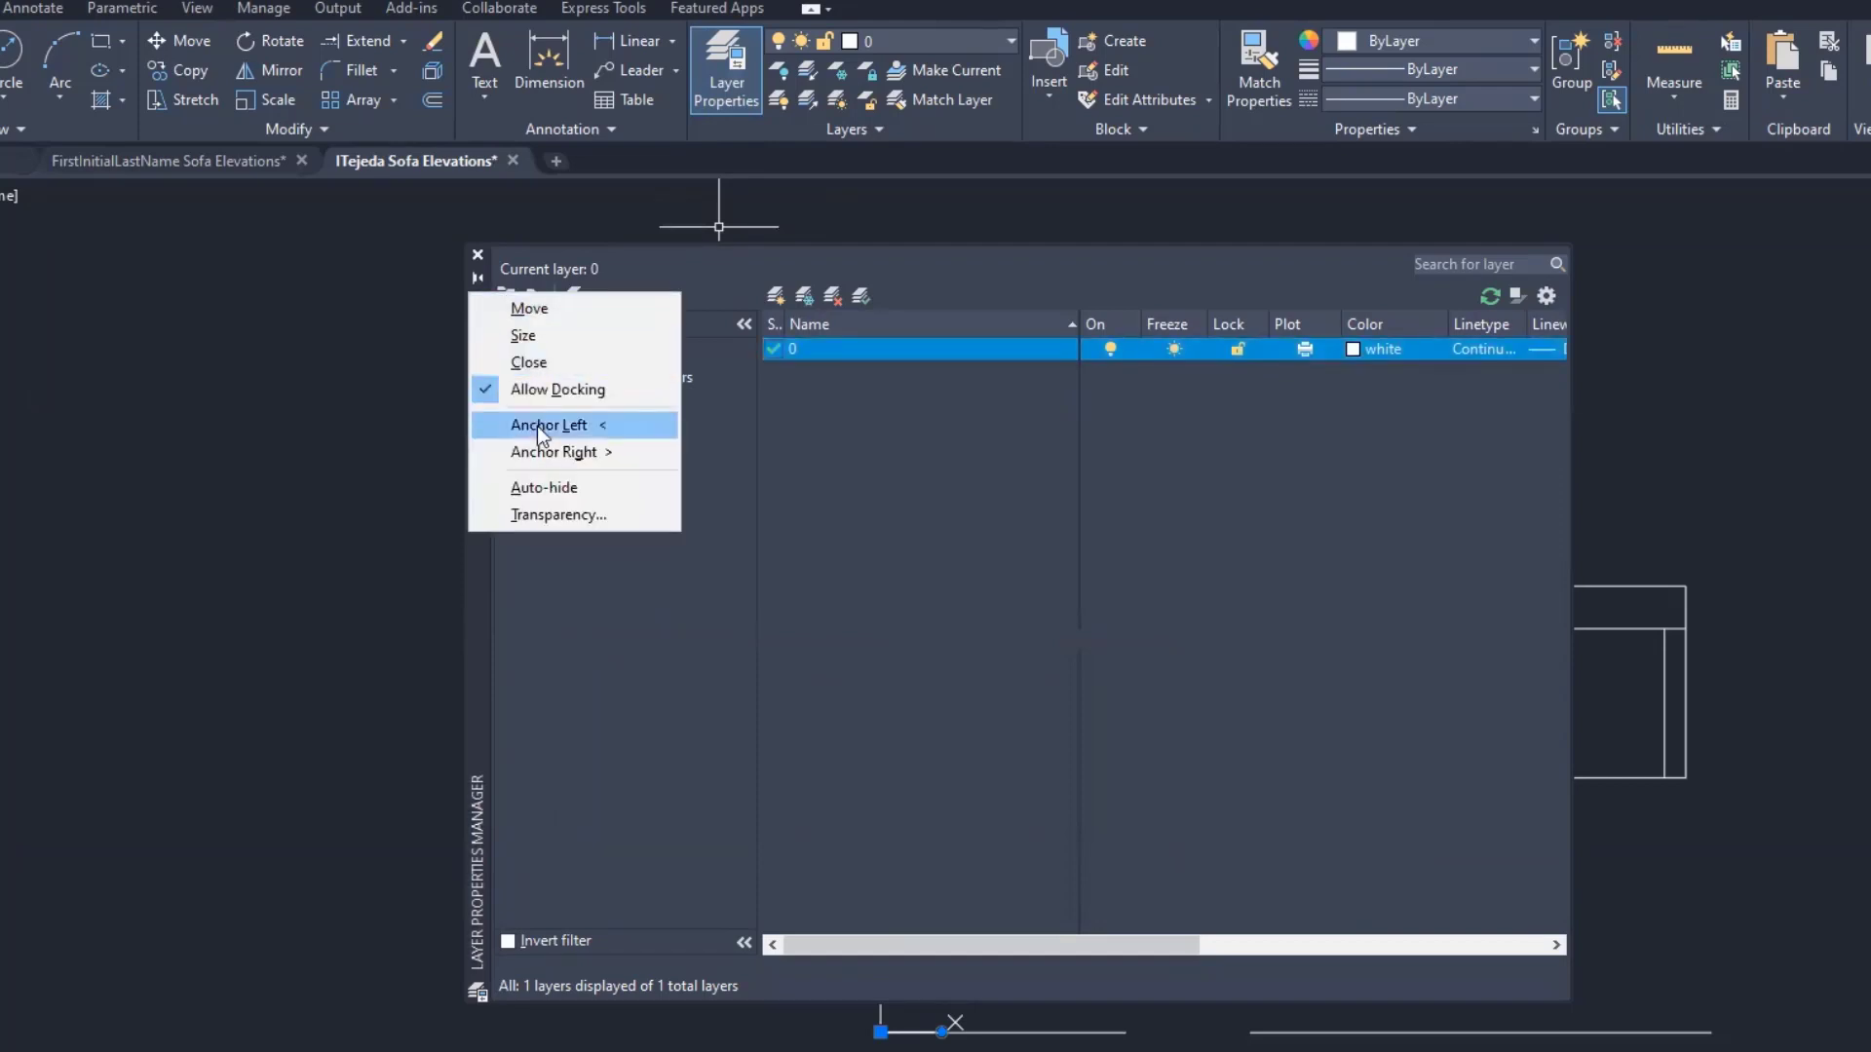
left_click(330, 606)
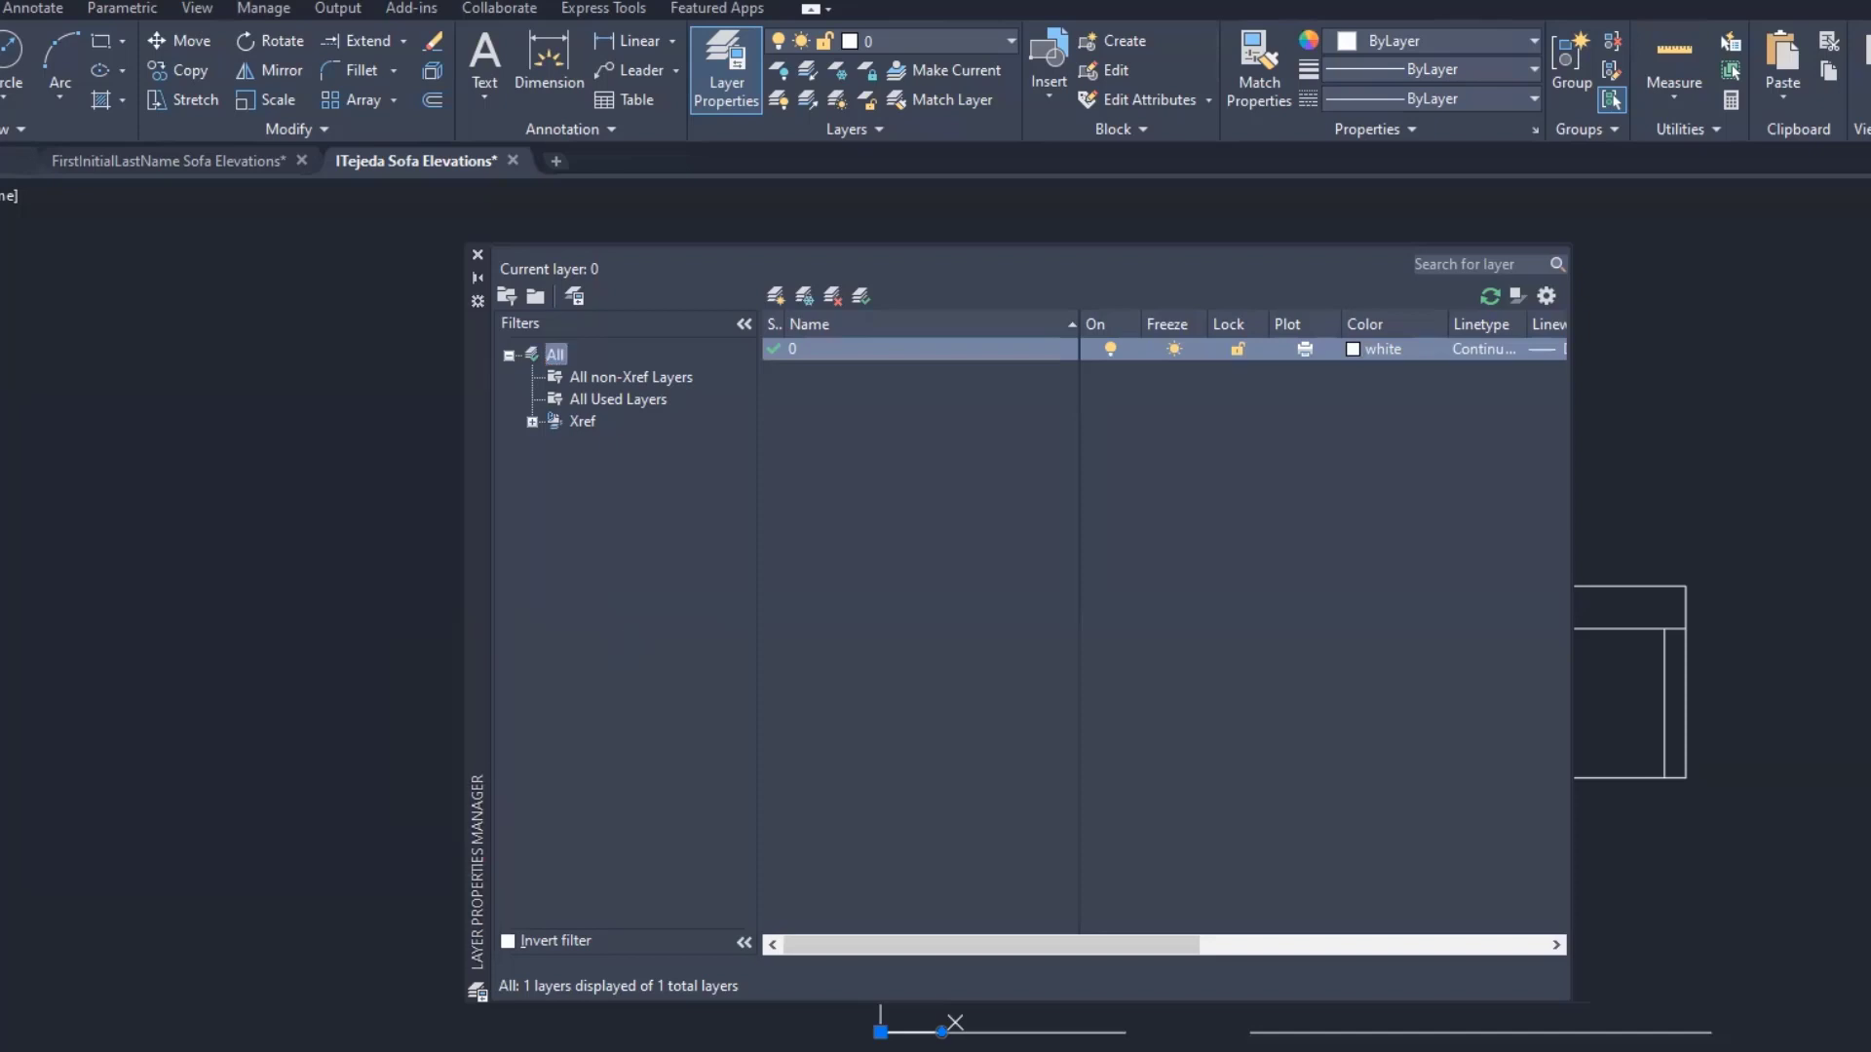
key("alt+Tab")
scroll(427, 1043, "down", 2)
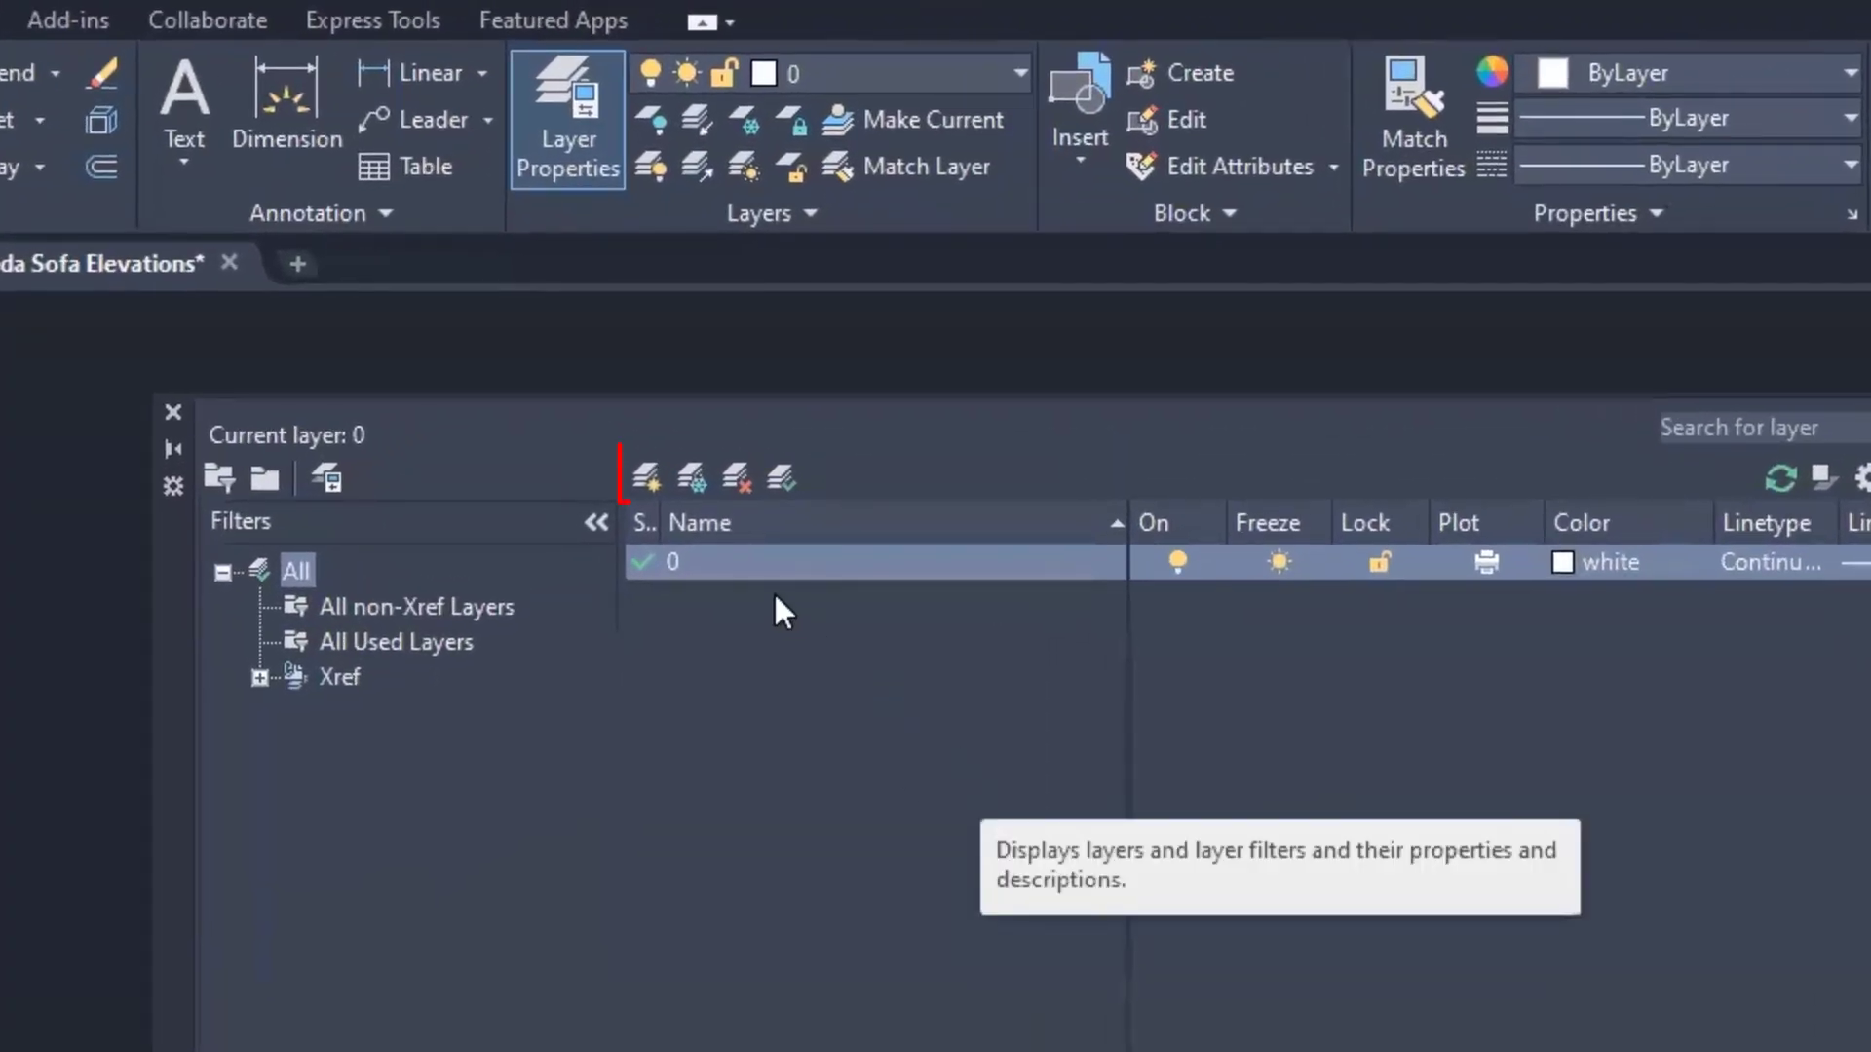
- Add a new layer below layer 0 named 01 HEAVY, correcting the typo
left_click(647, 481)
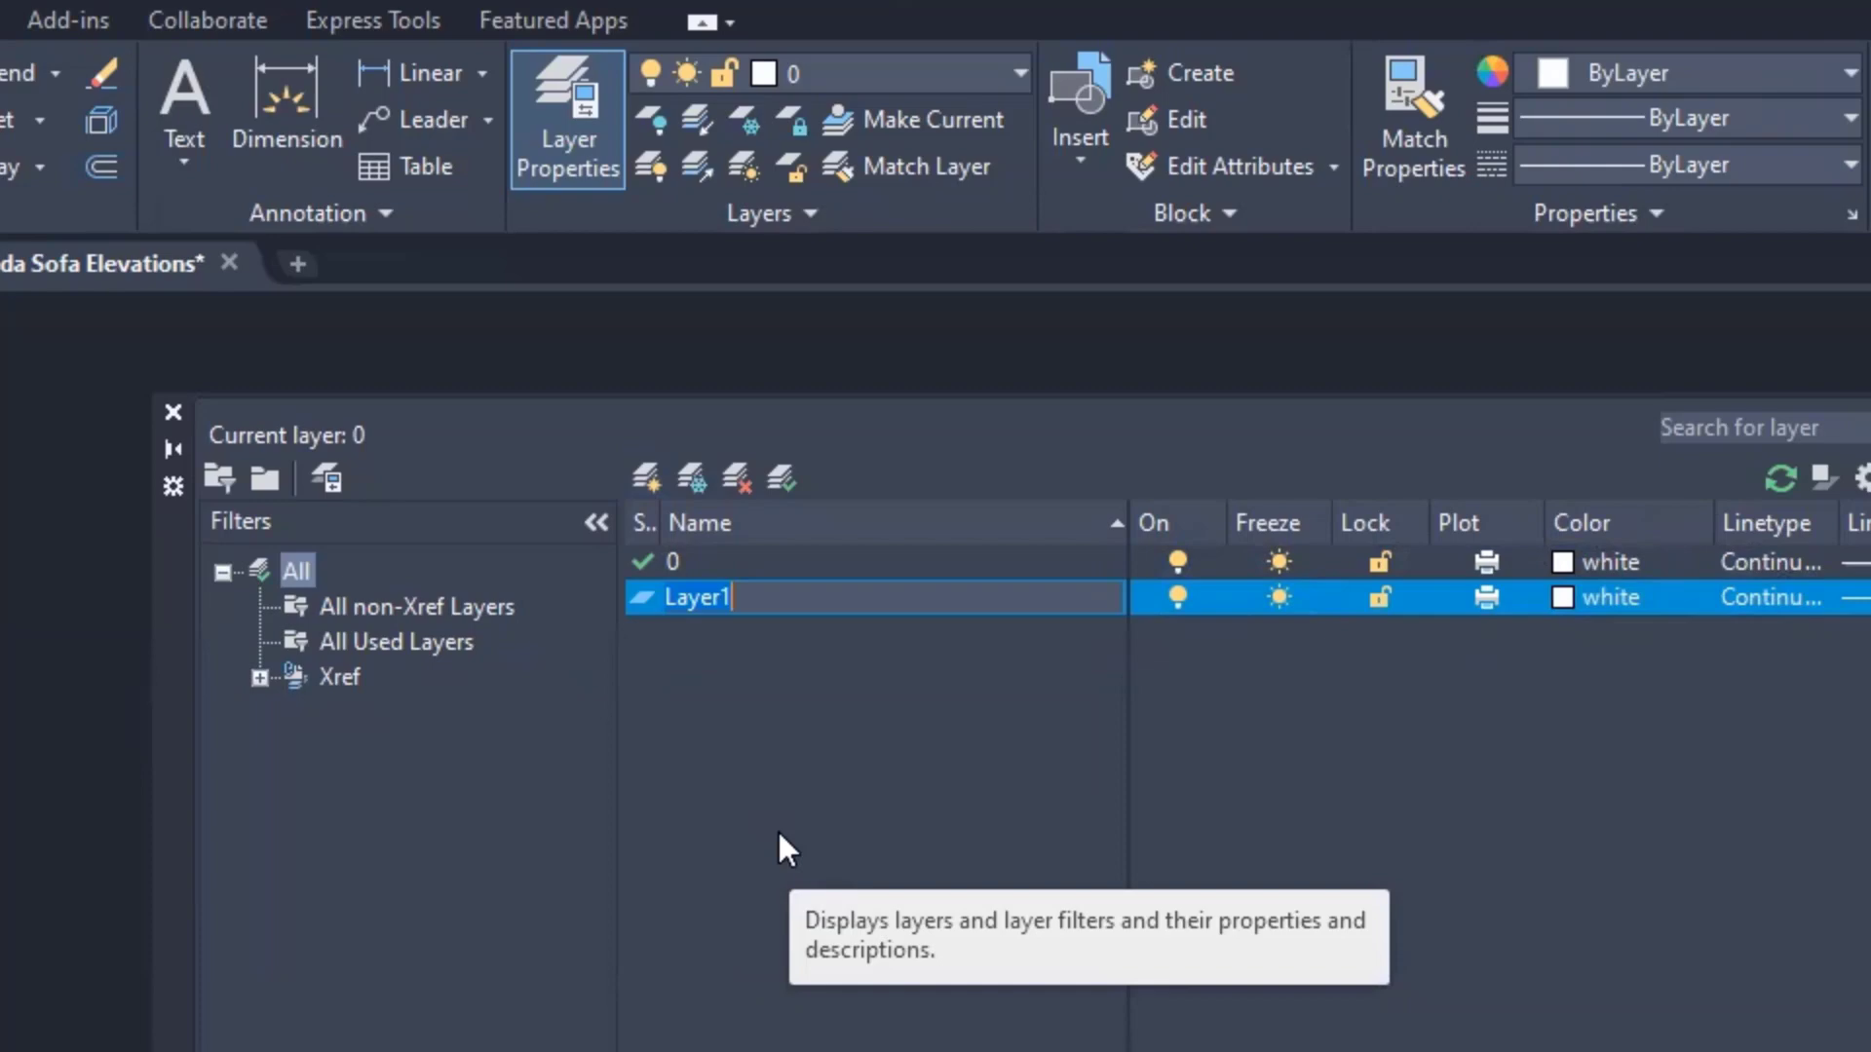
type("01 Heaa")
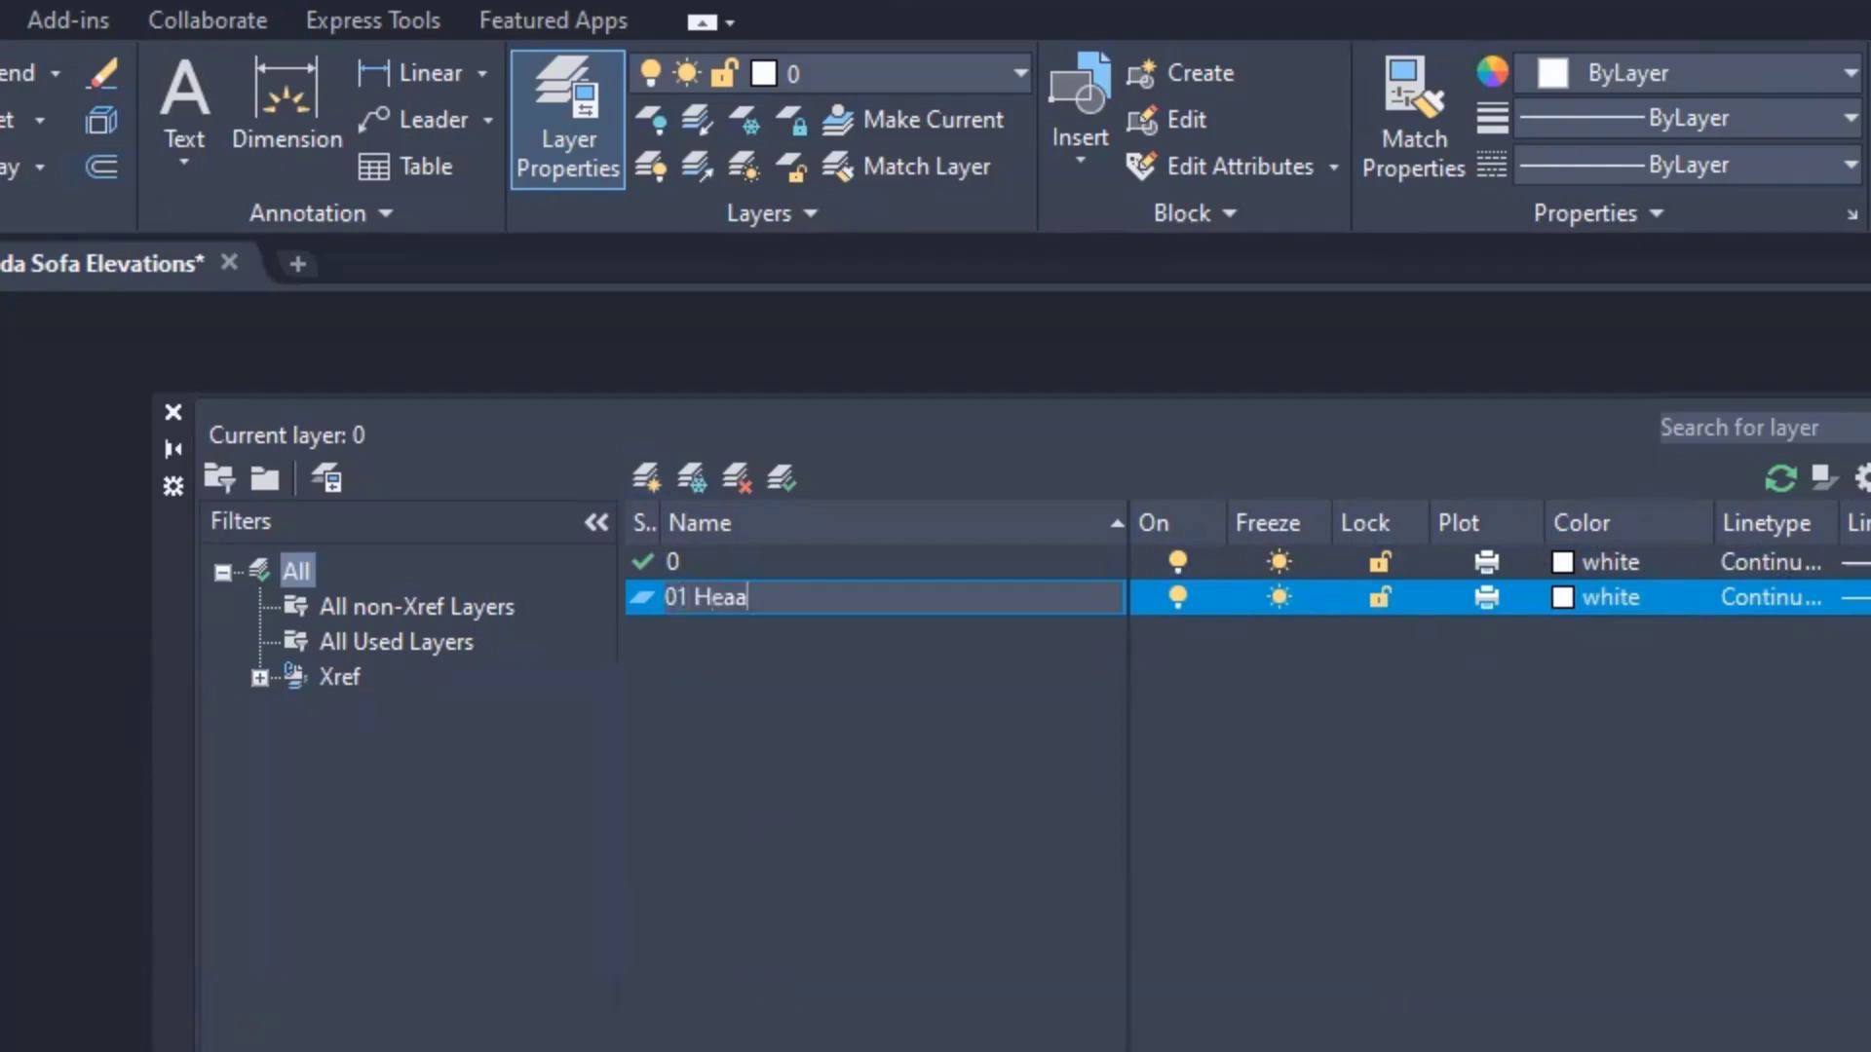
key("BackSpace")
key("BackSpace")
key("BackSpace")
type("EAVY")
- Give layer 01 HEAVY the colour magenta and make it the current layer
left_click(1563, 594)
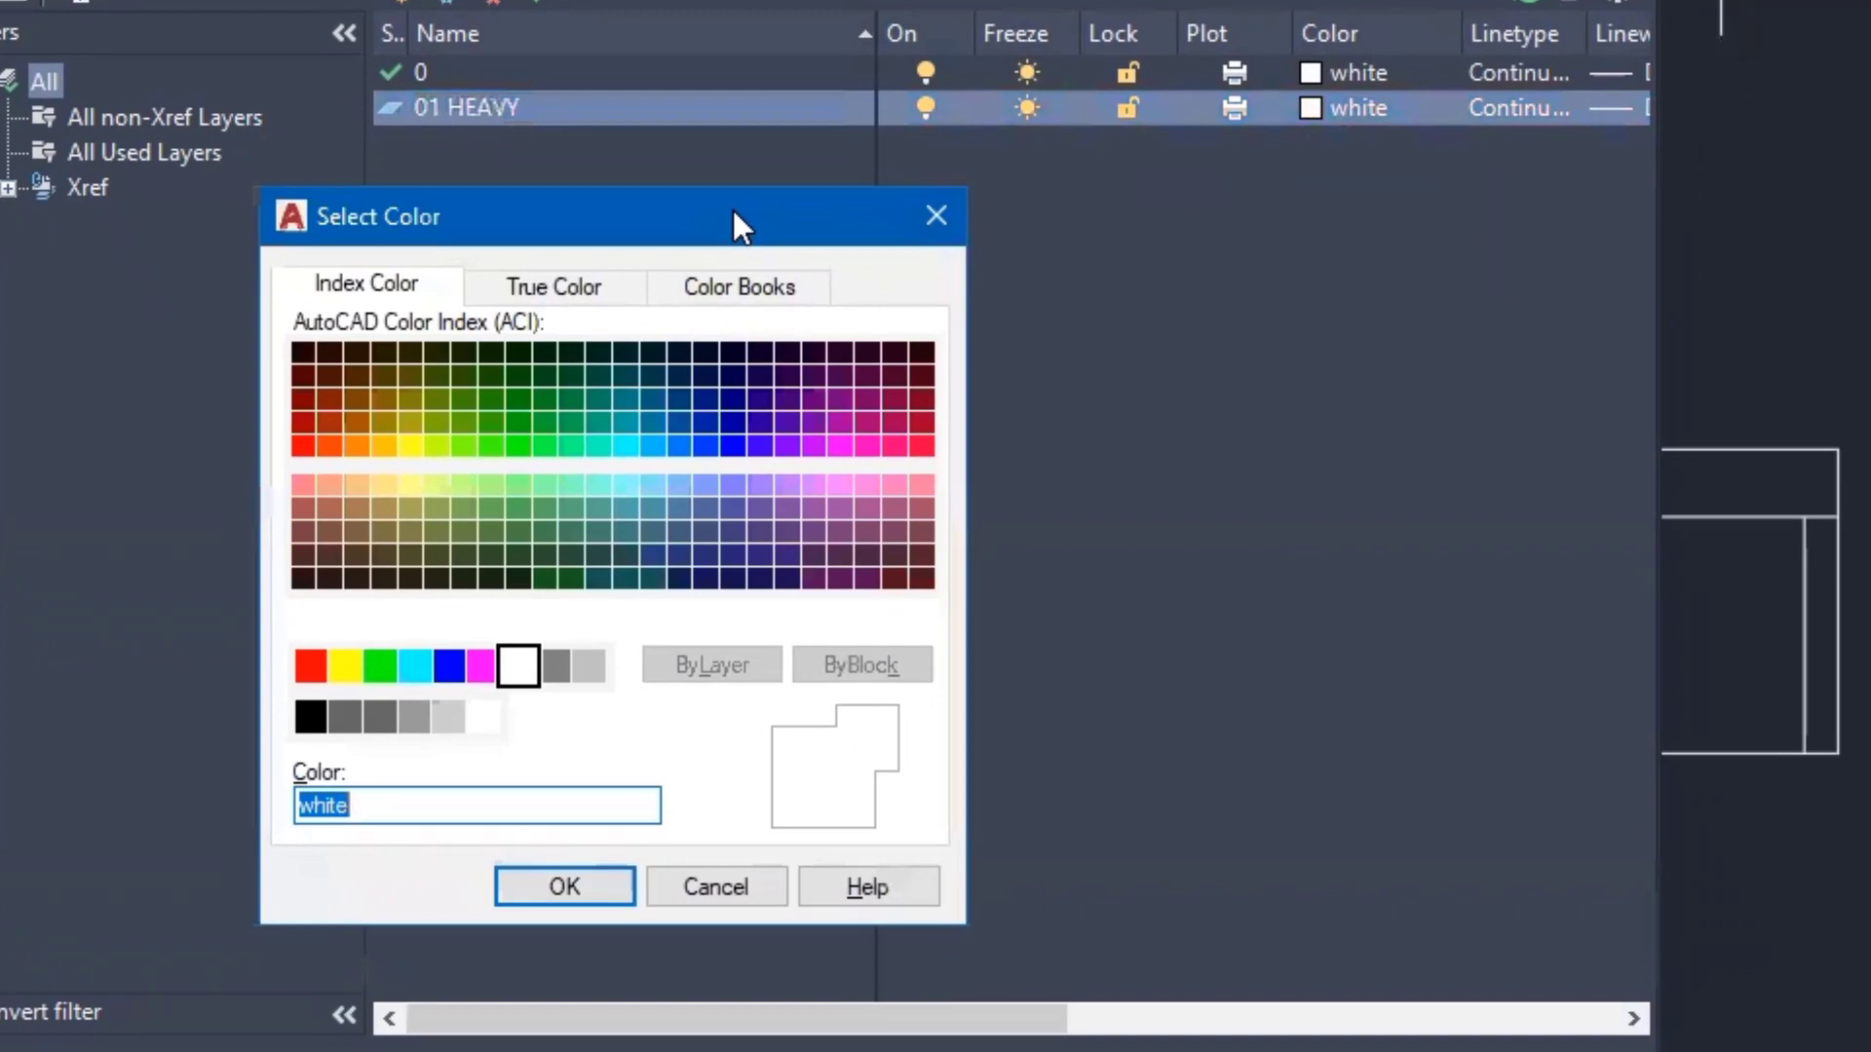
left_click_drag(733, 208, 1150, 179)
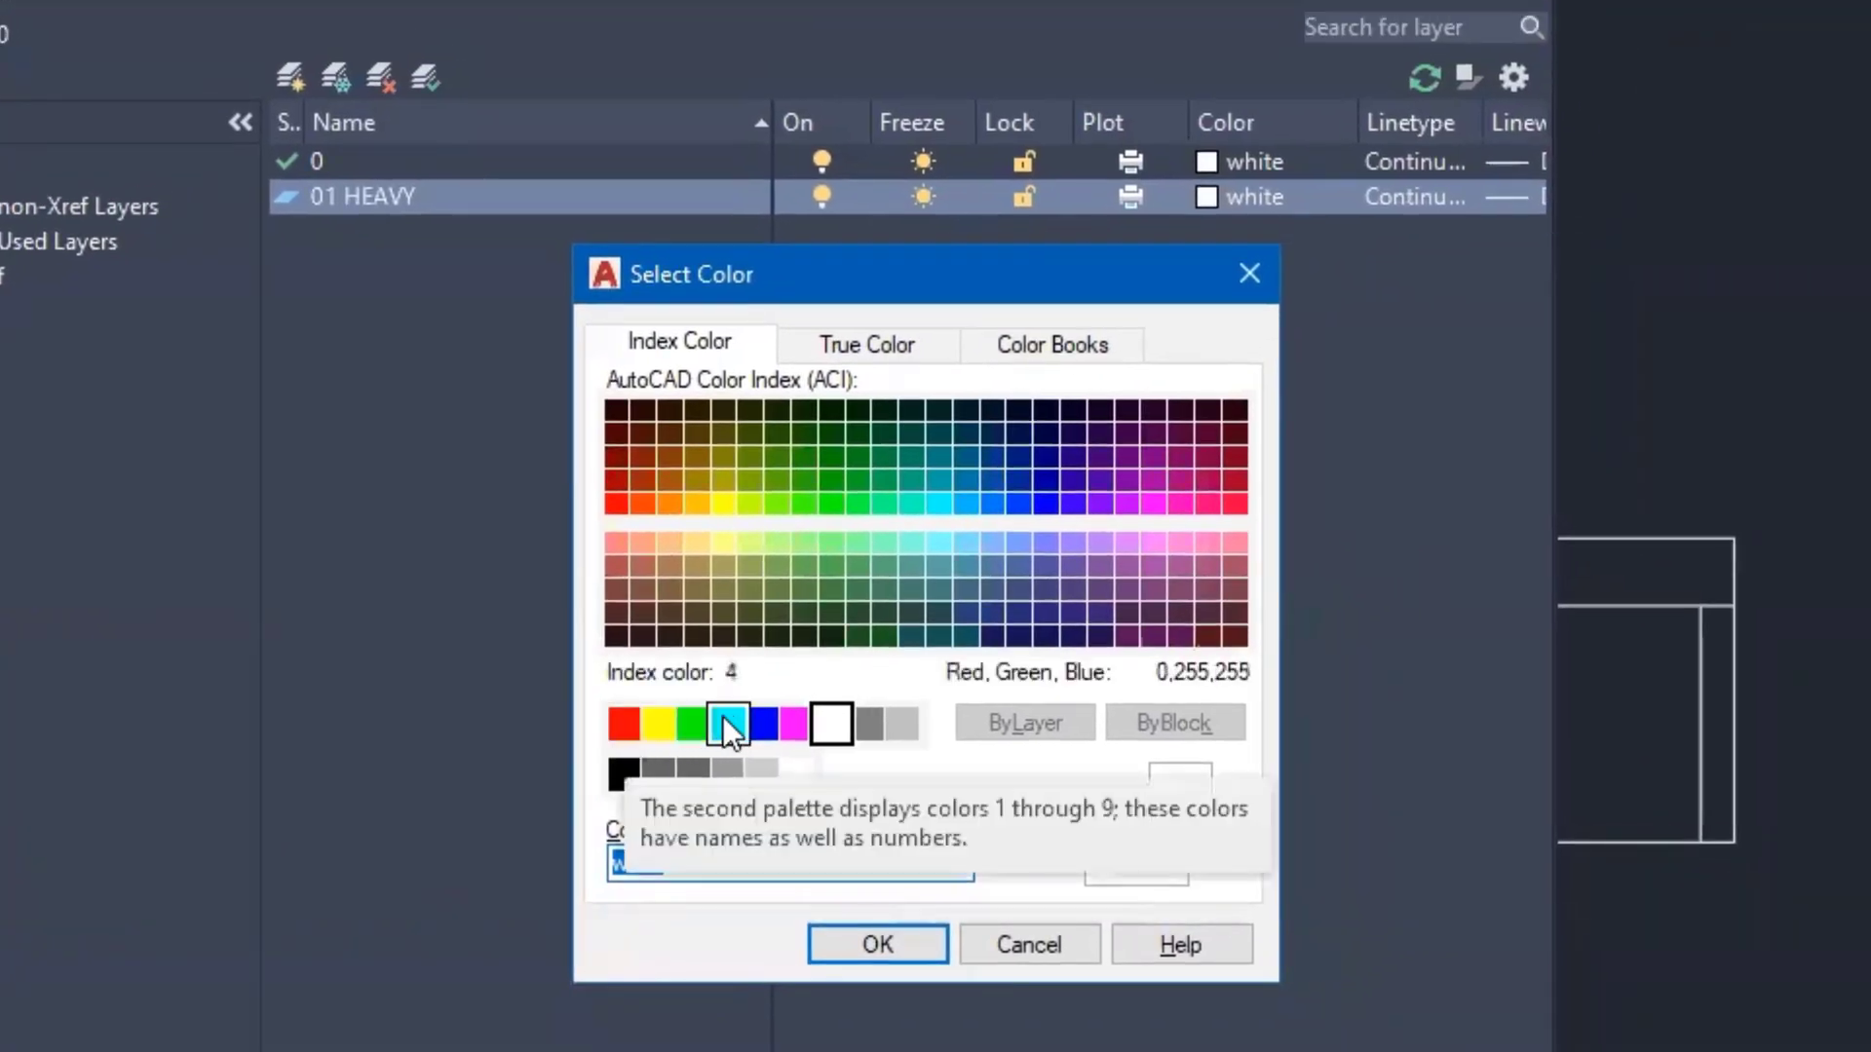
left_click(794, 724)
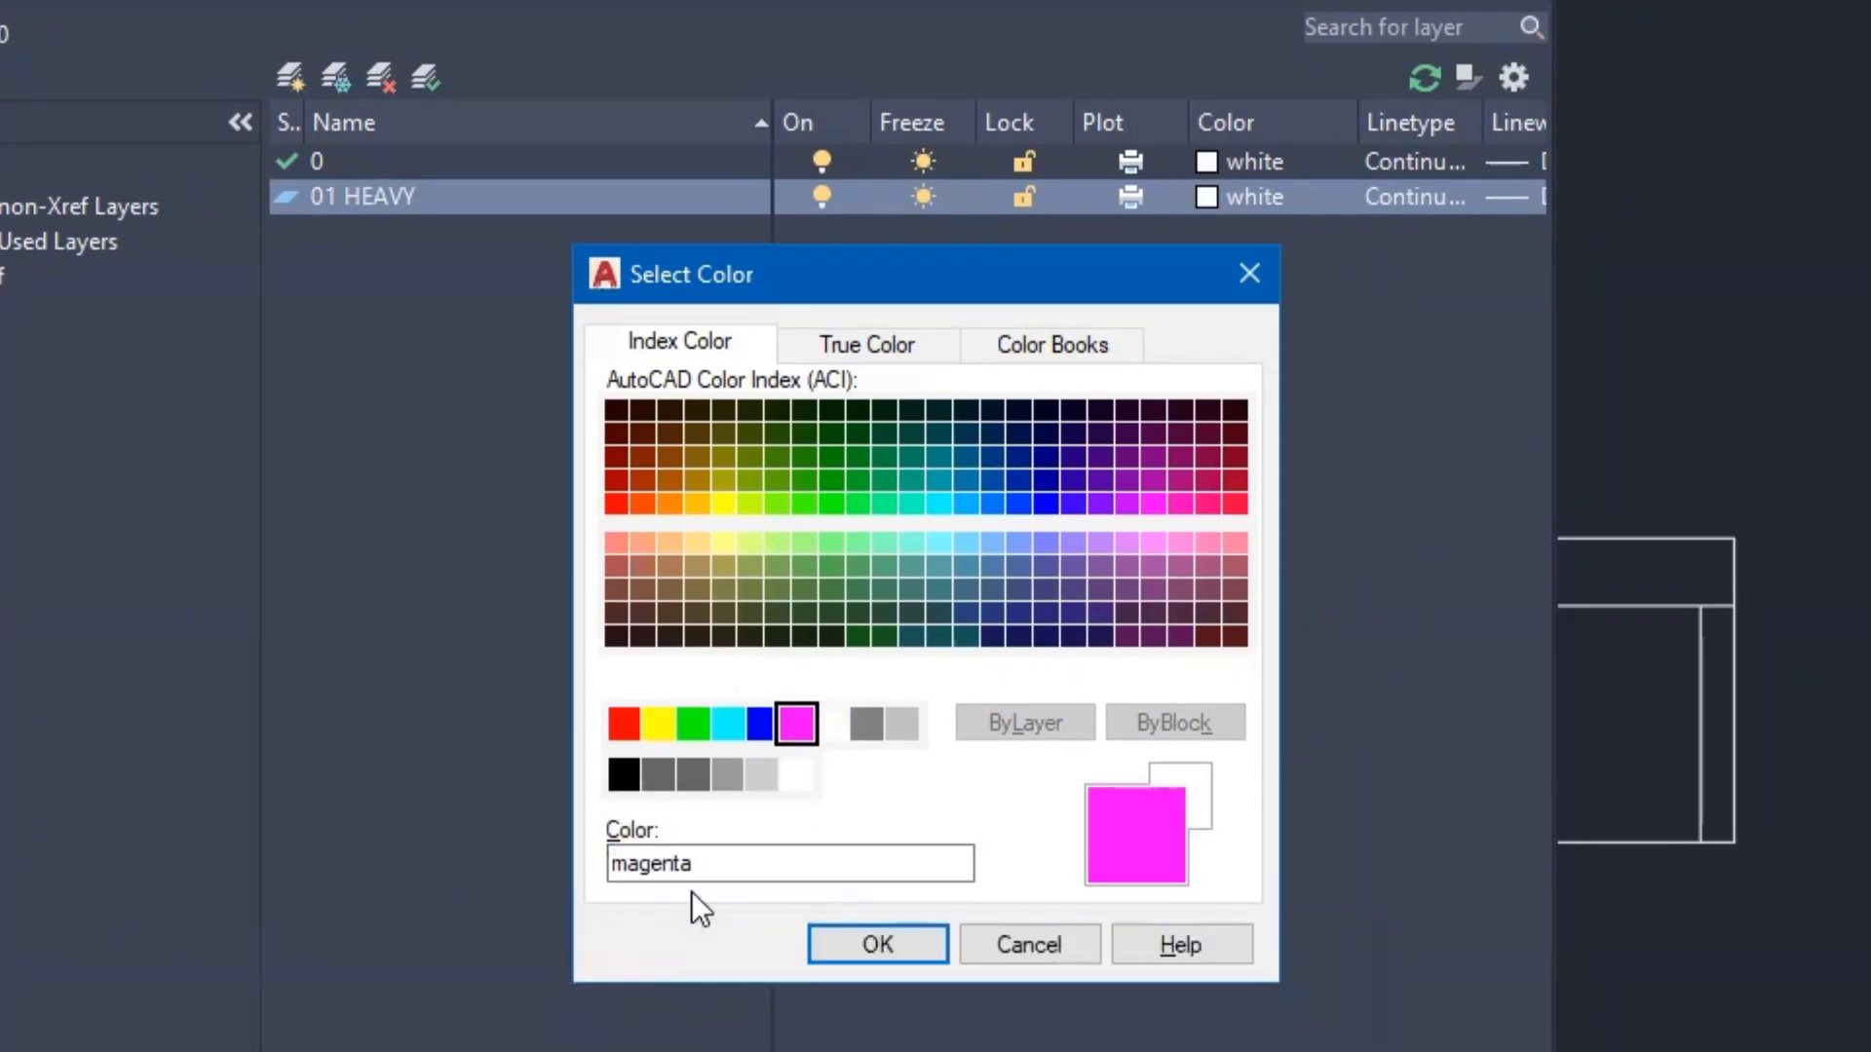
left_click(881, 941)
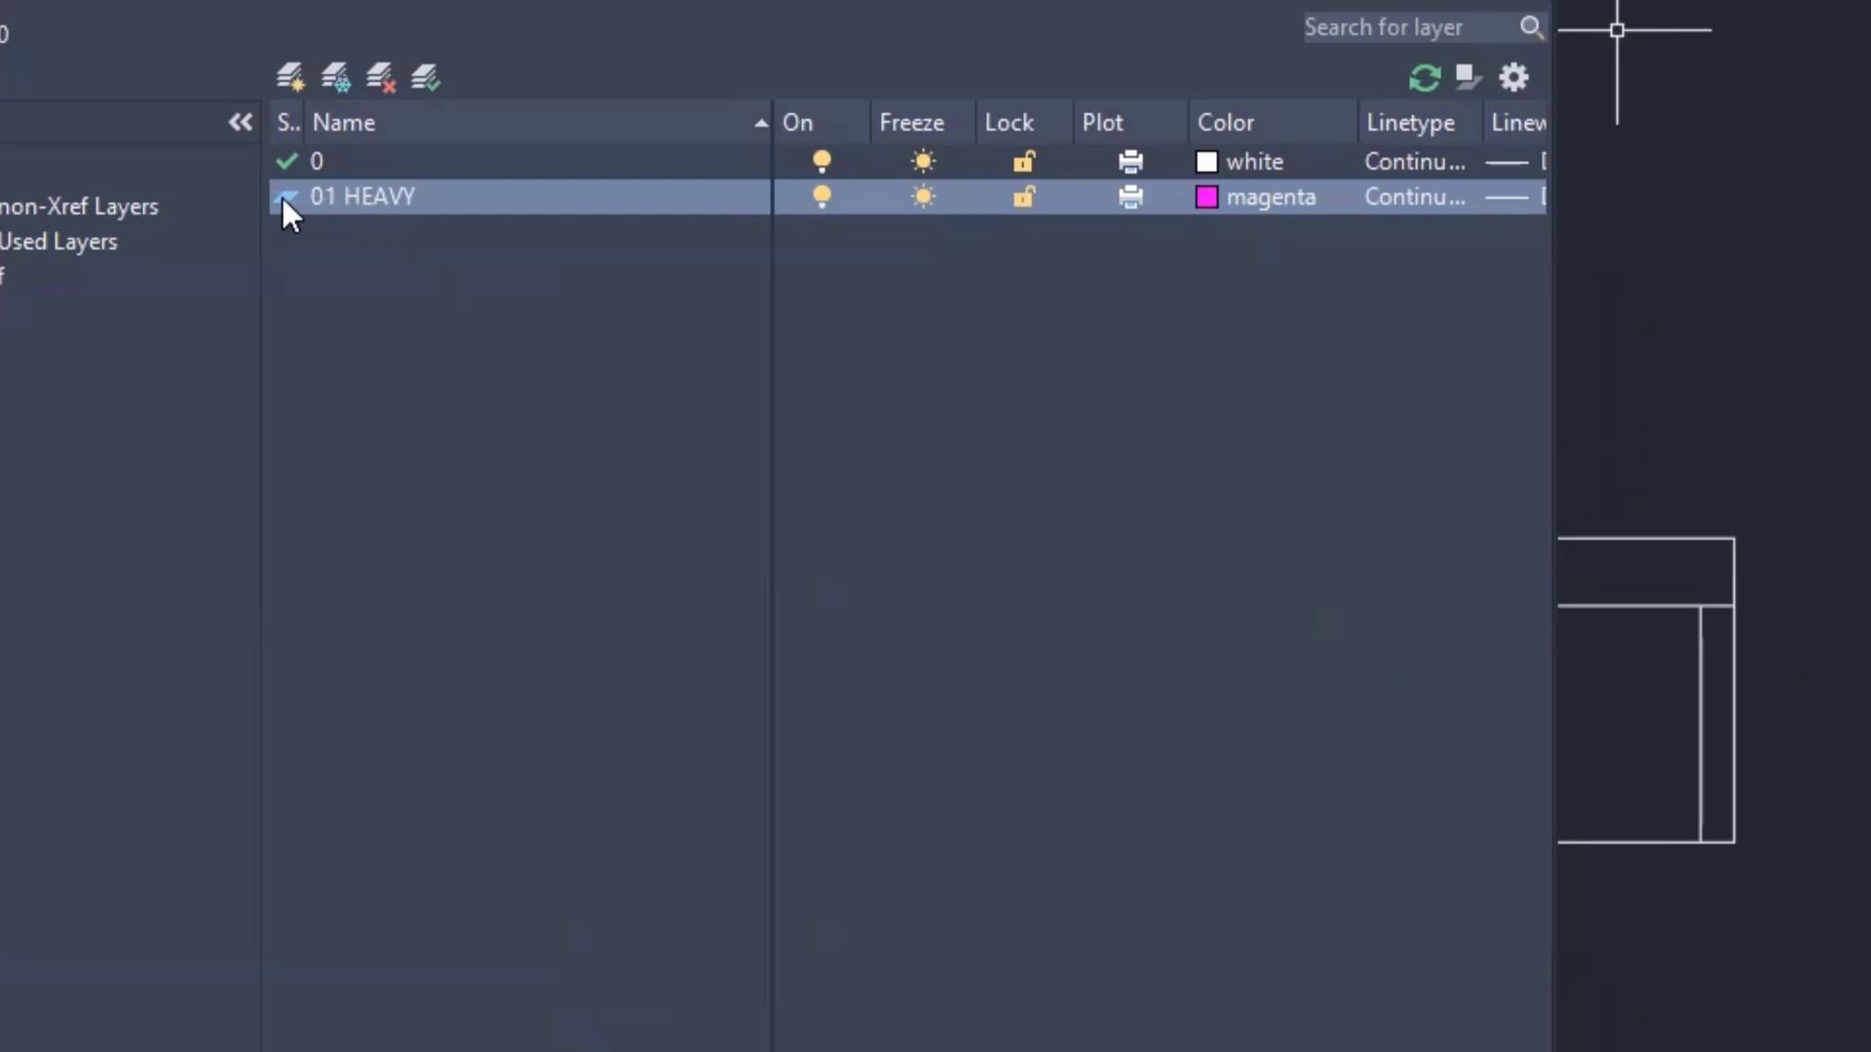
left_click_drag(304, 117, 386, 110)
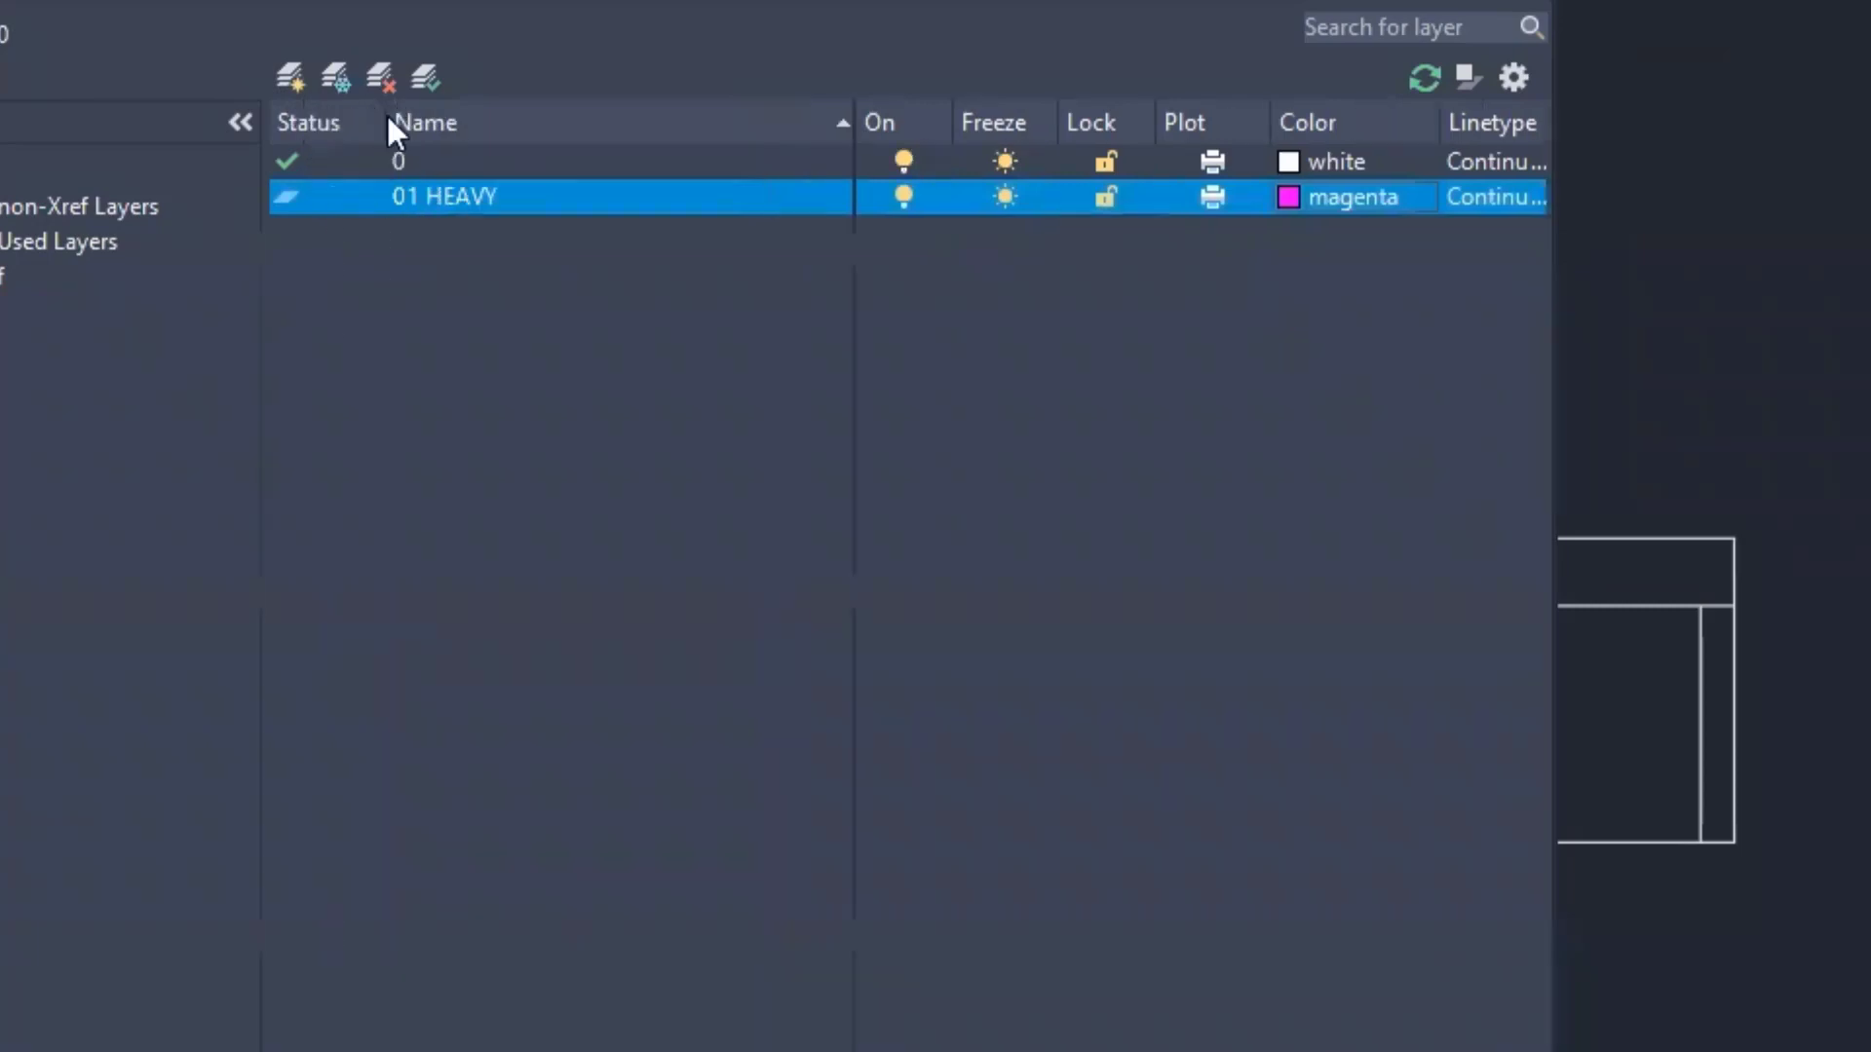
double_click(287, 198)
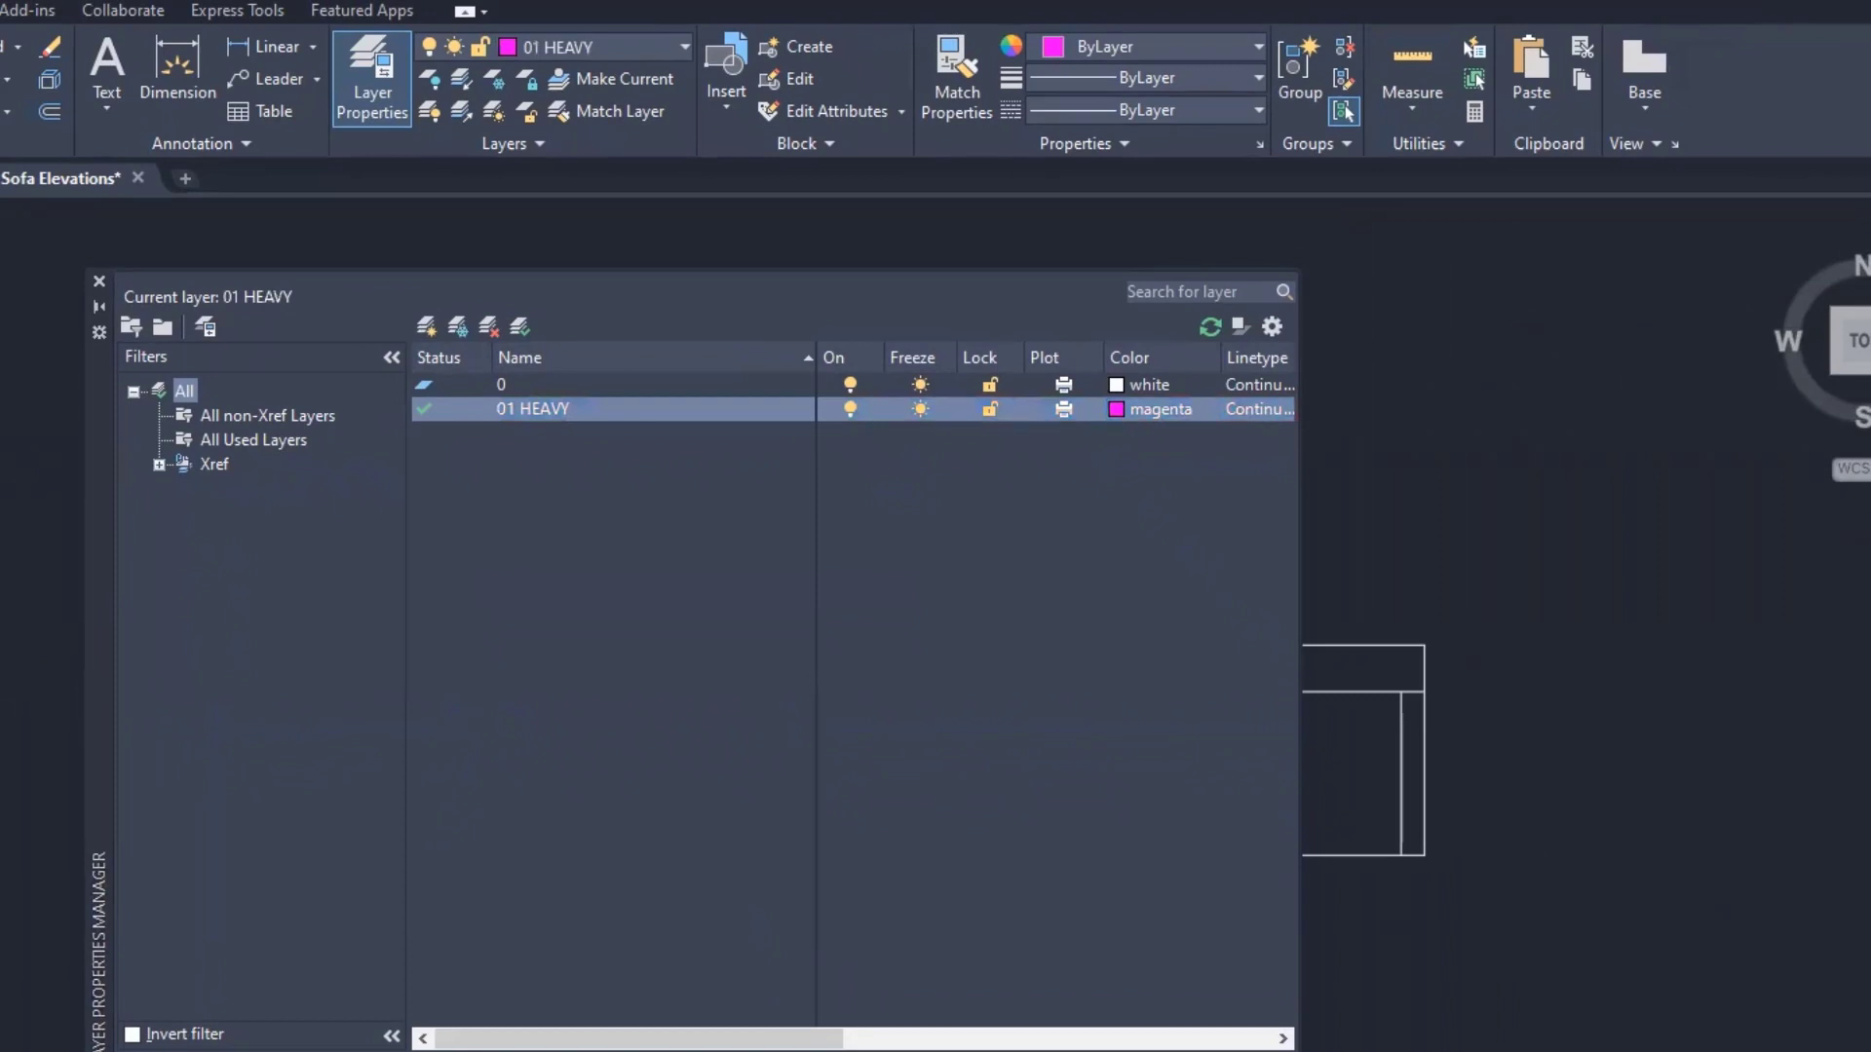
- Collapse the layer palette and draw one horizontal magenta line above both sofa drawings
left_click(98, 306)
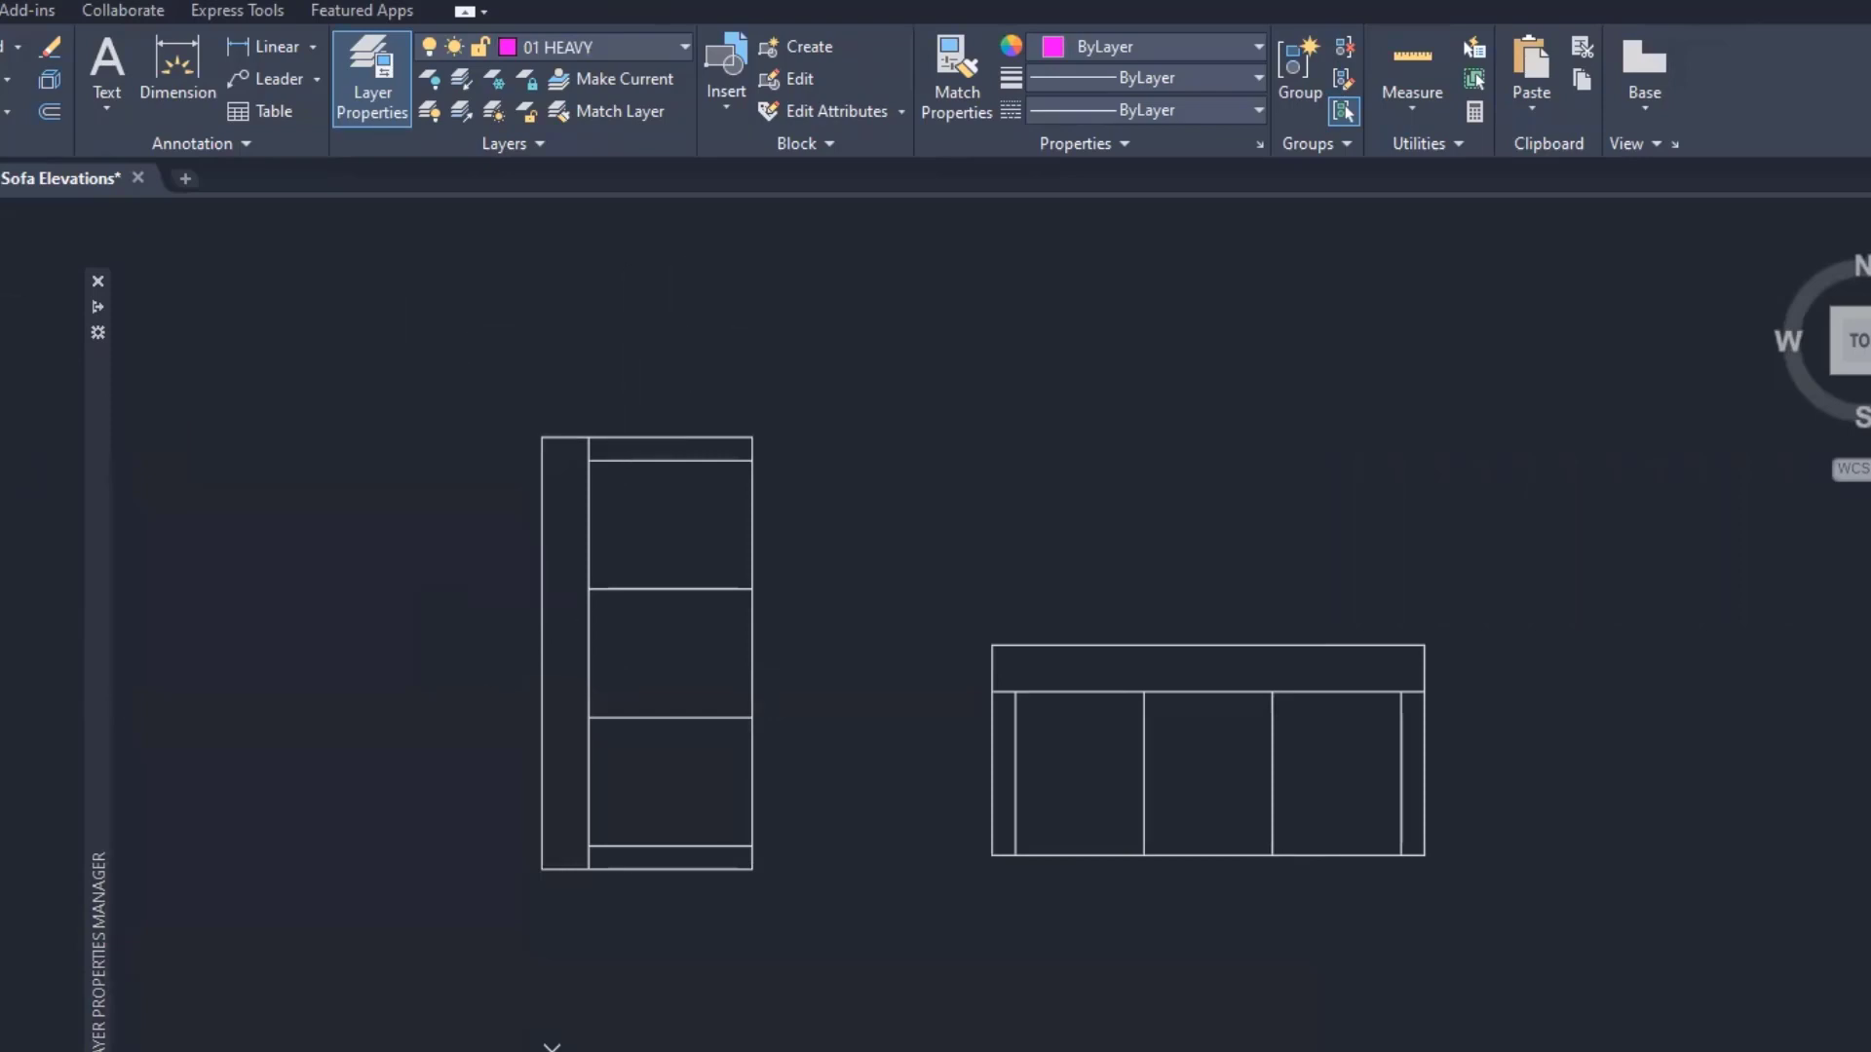
left_click(842, 325)
left_click(1089, 367)
right_click(1102, 402)
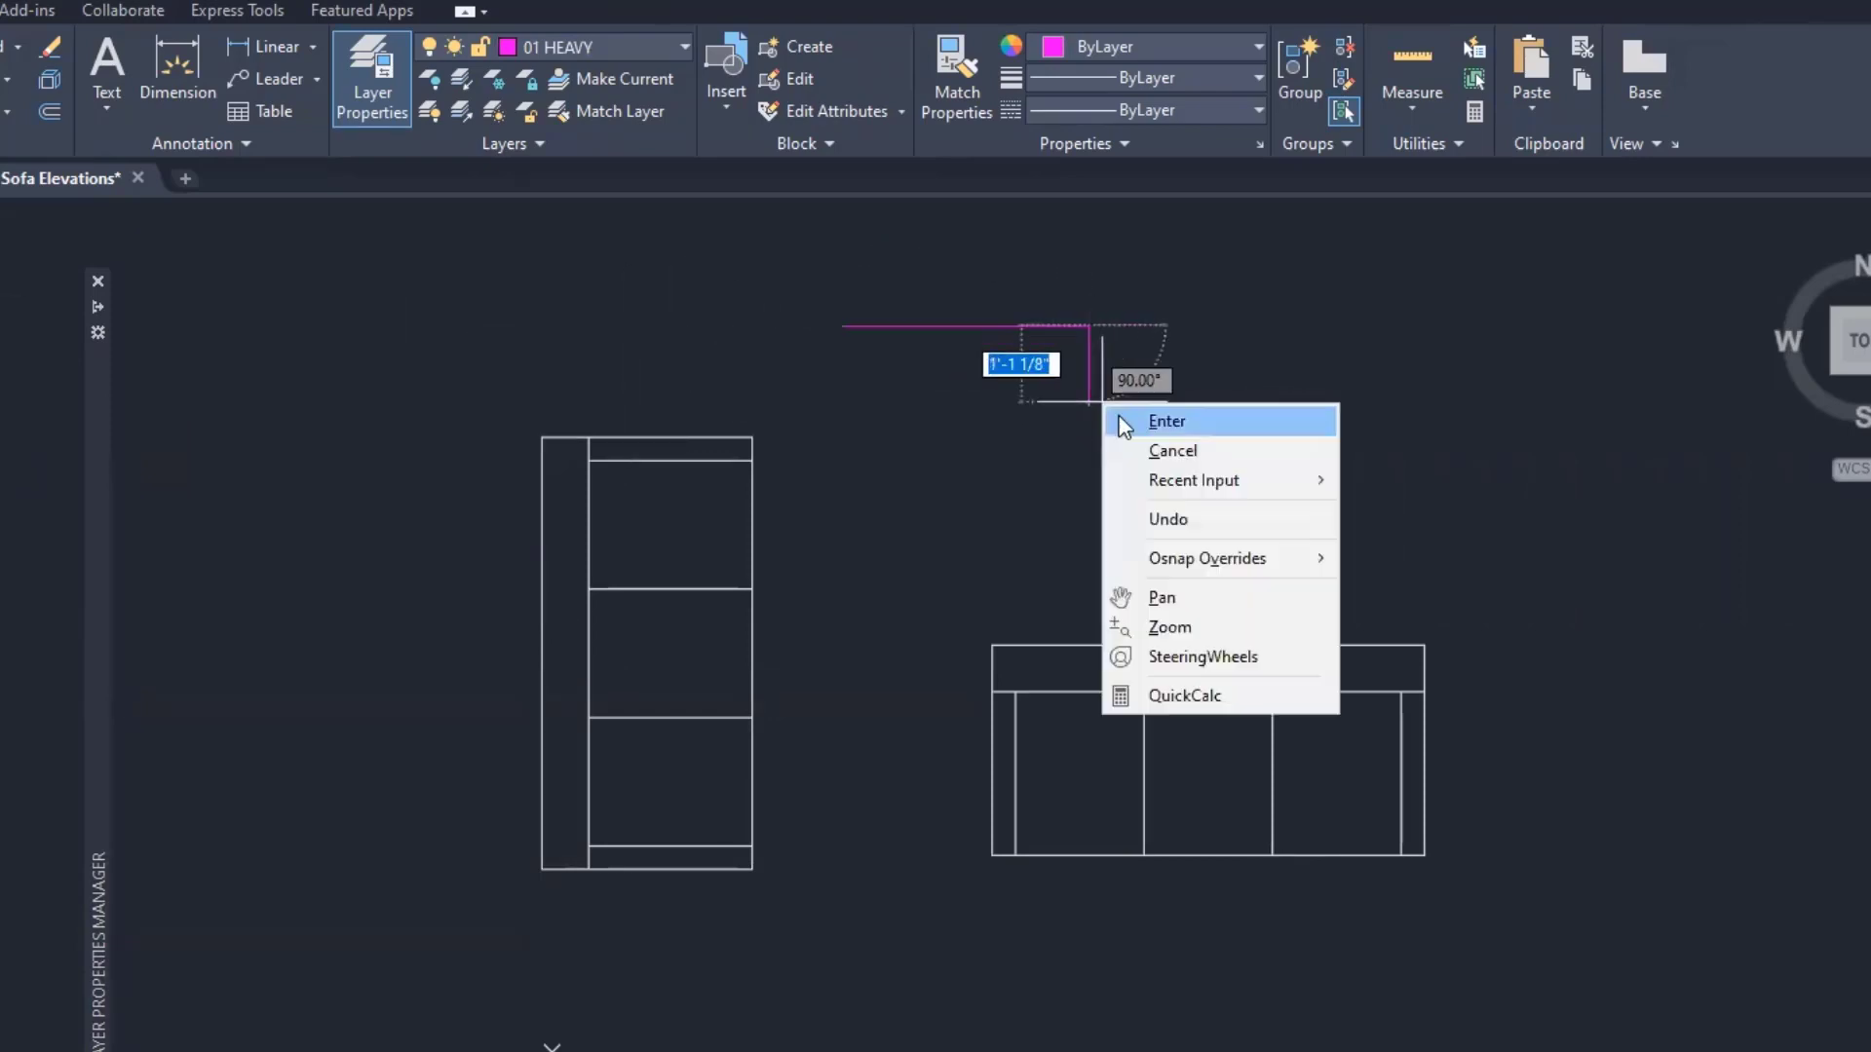
left_click(1123, 426)
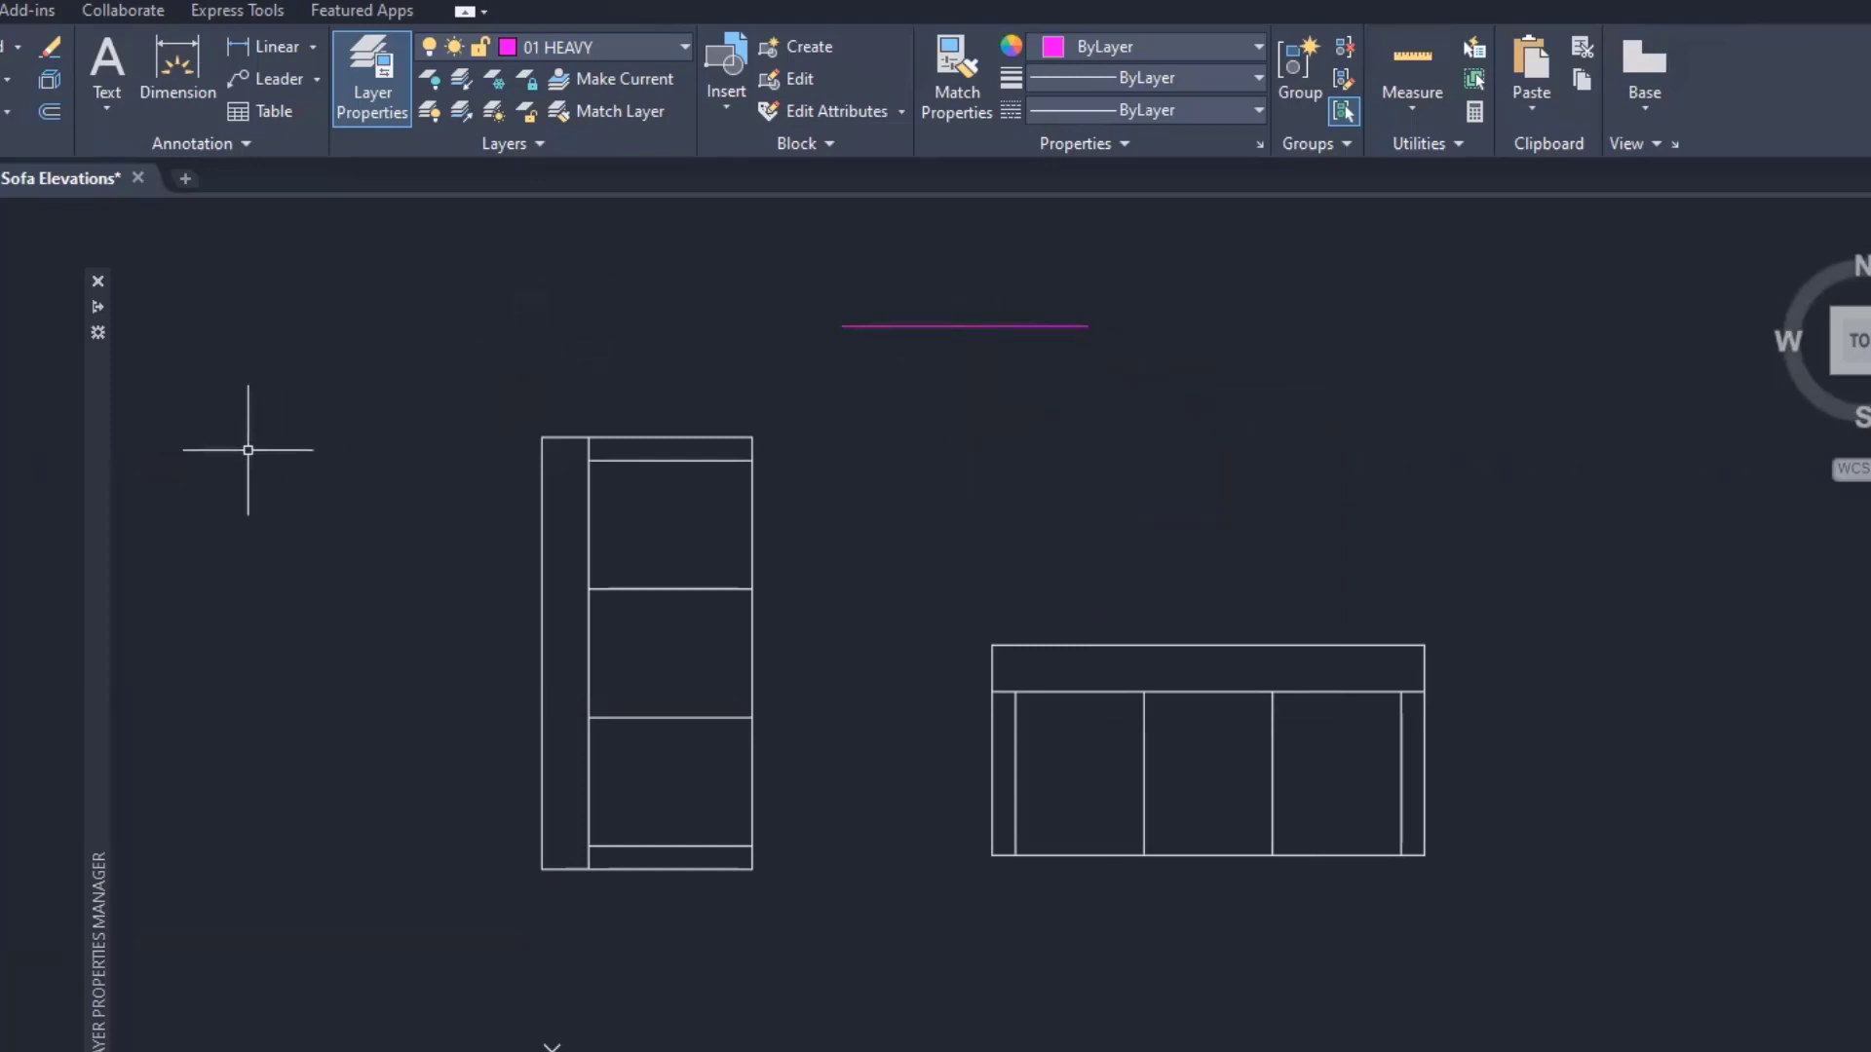
mouse_move(97, 487)
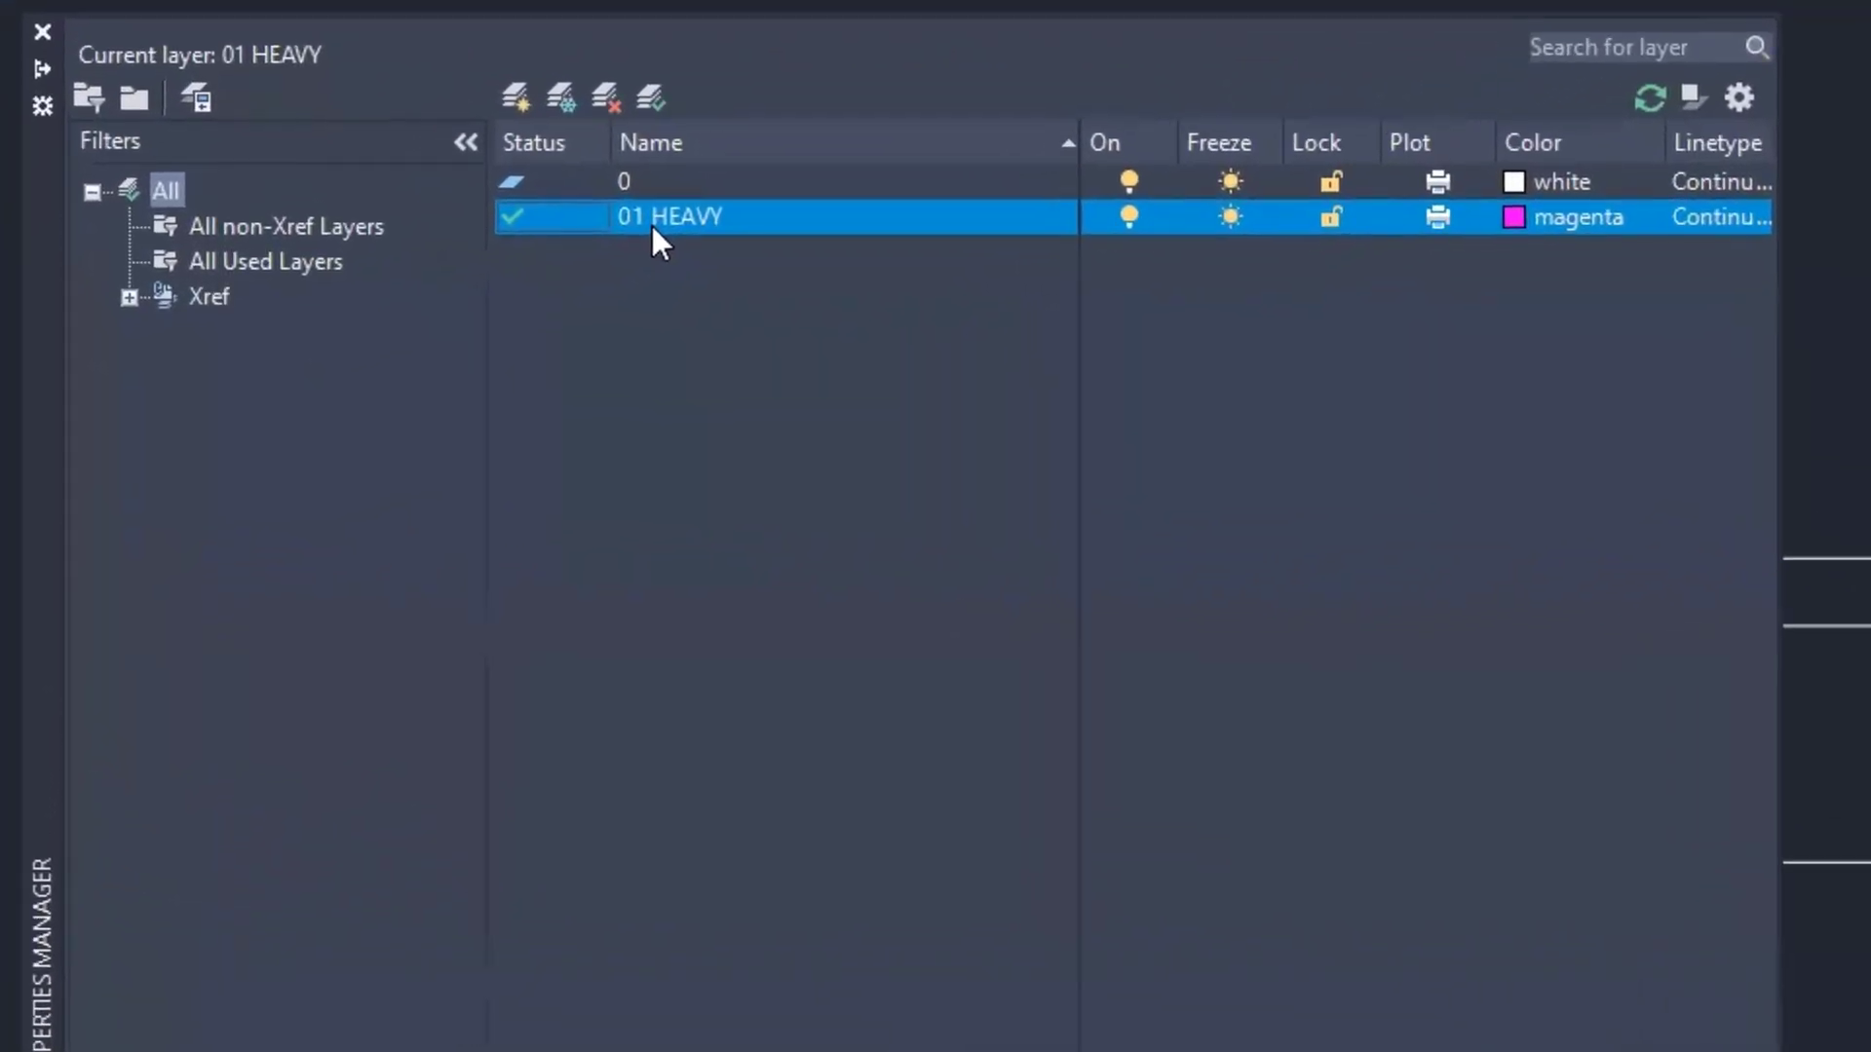
- Create a new layer named 02 MEDIUM, colour it red, and make it current
left_click(512, 94)
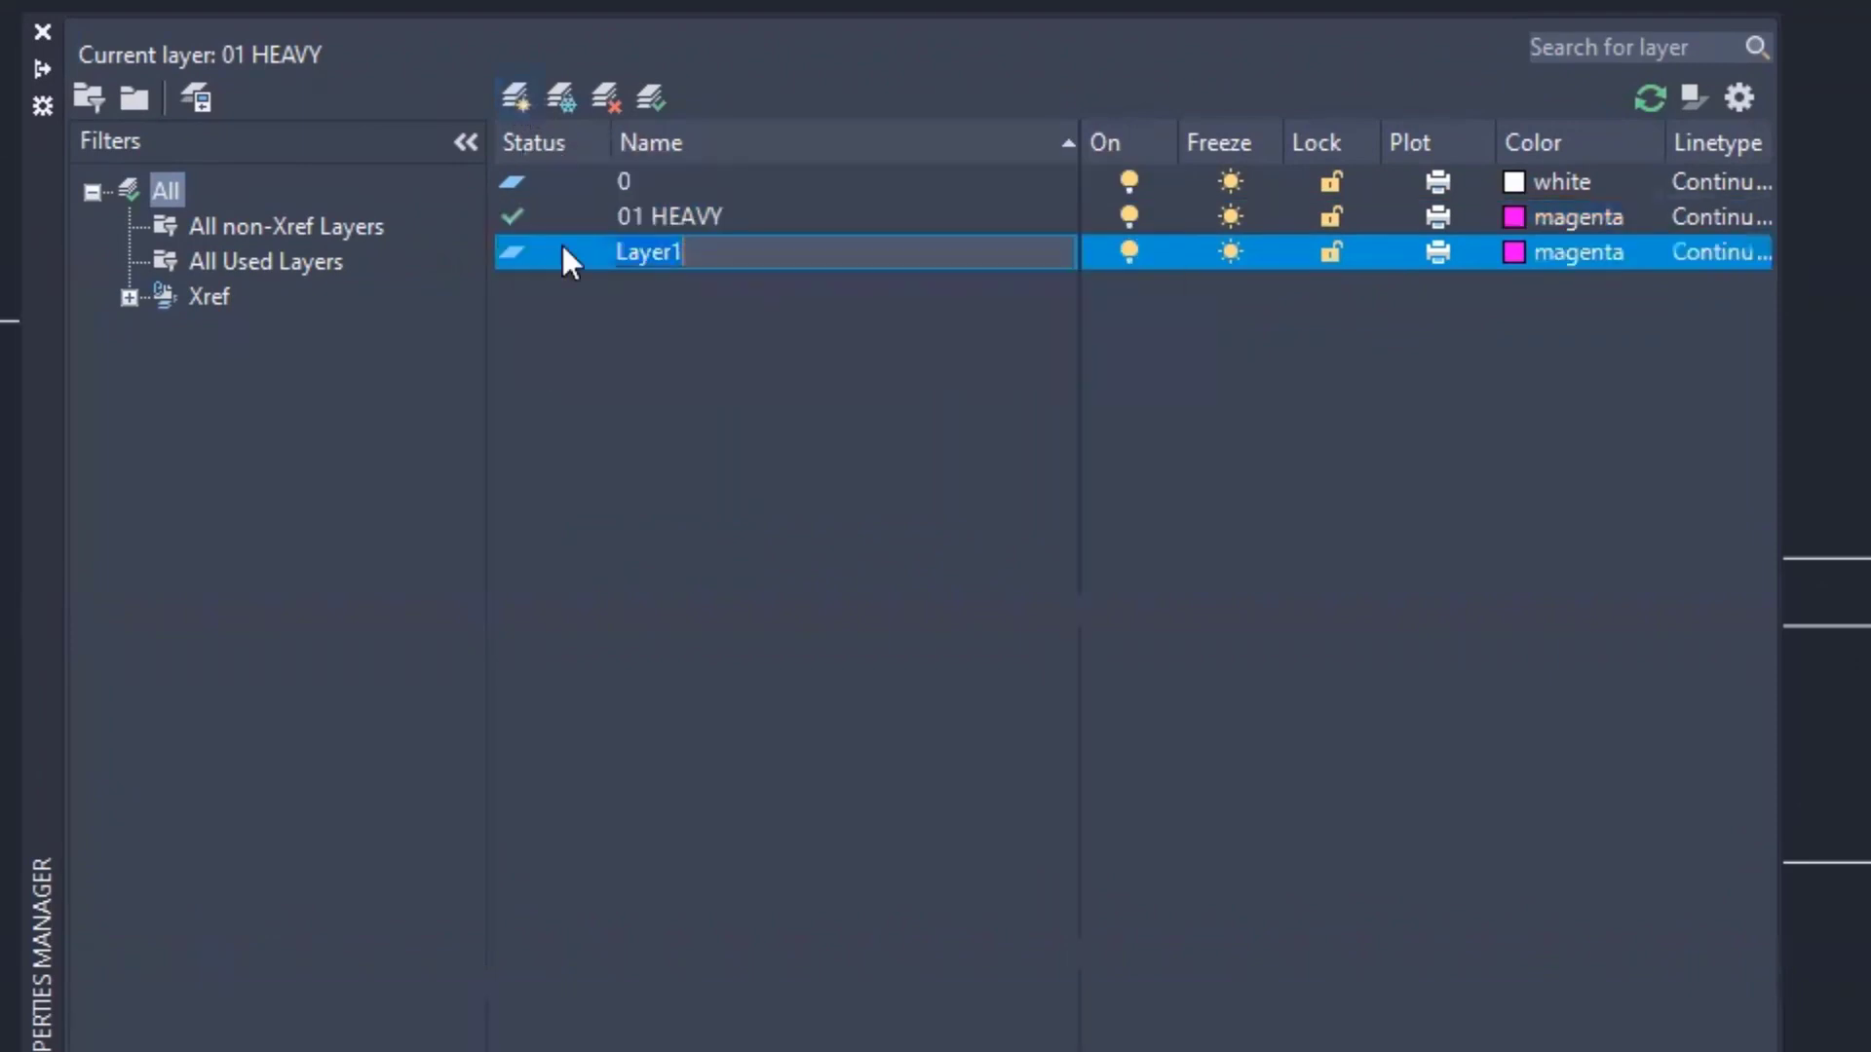
type("02")
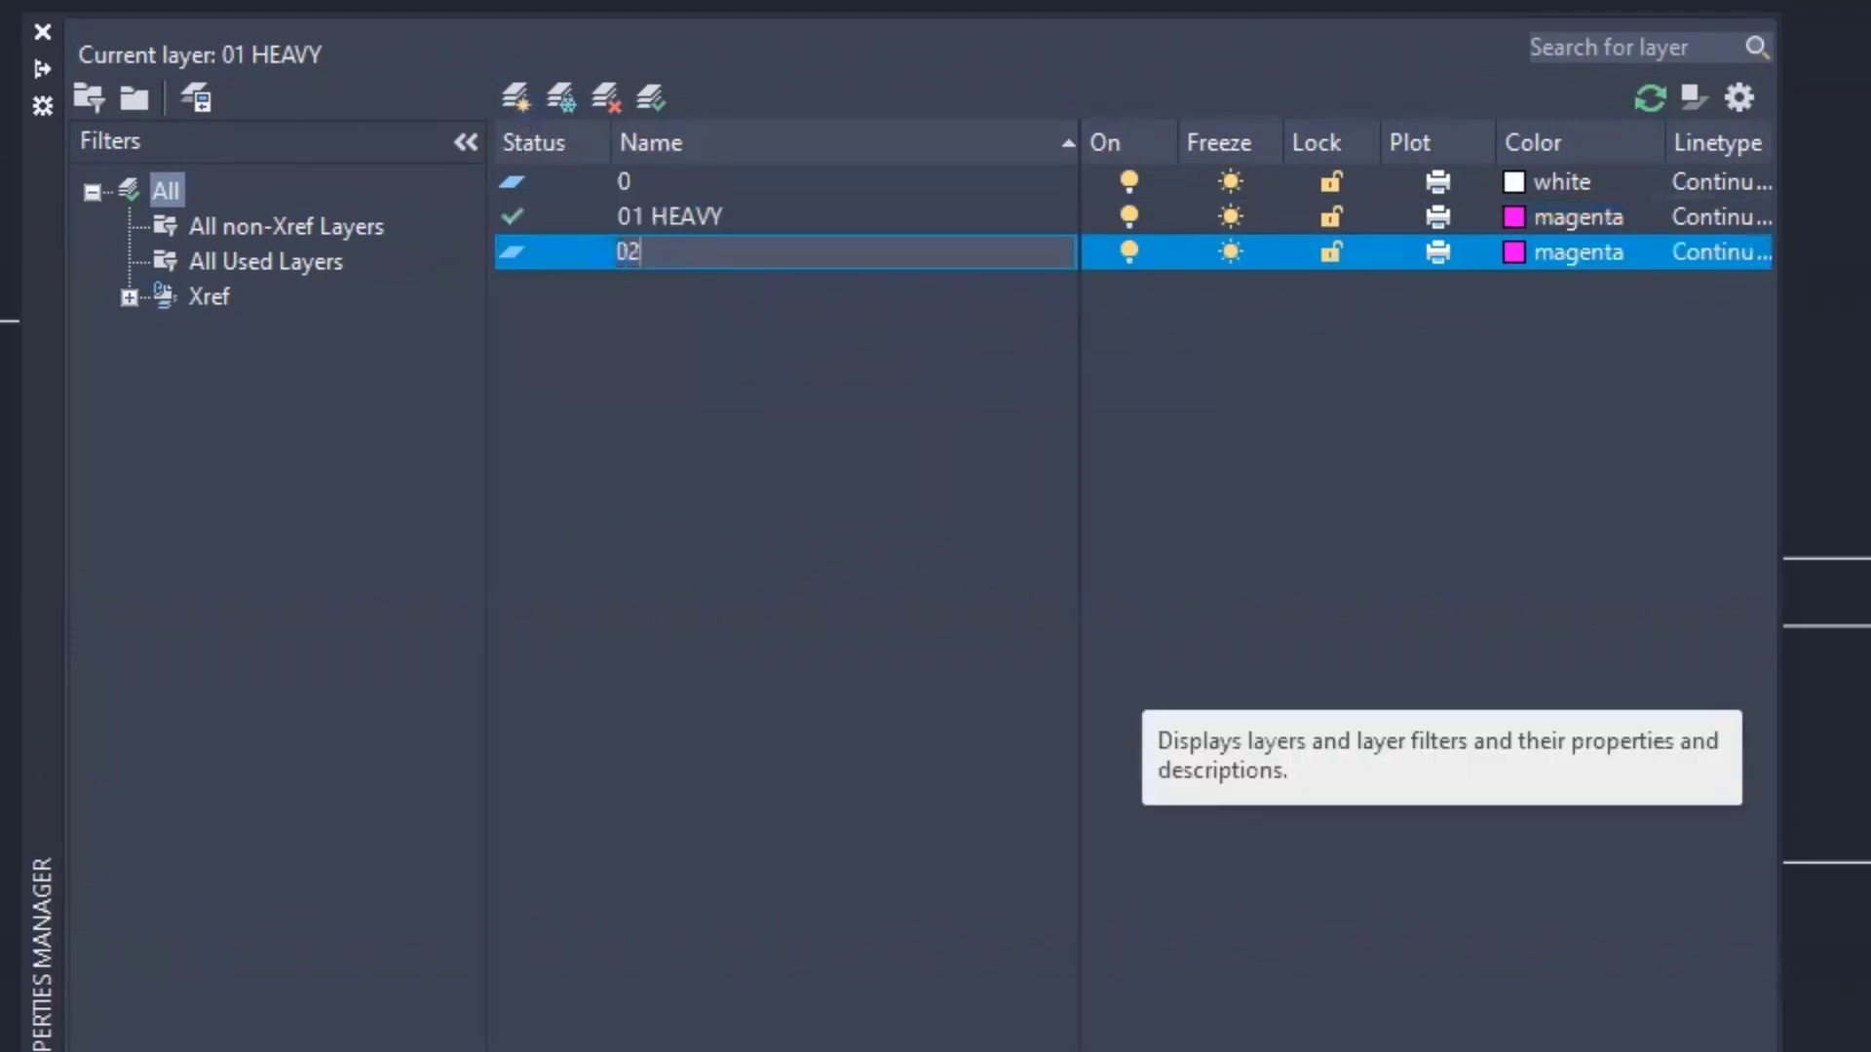
type(" MEDIUM")
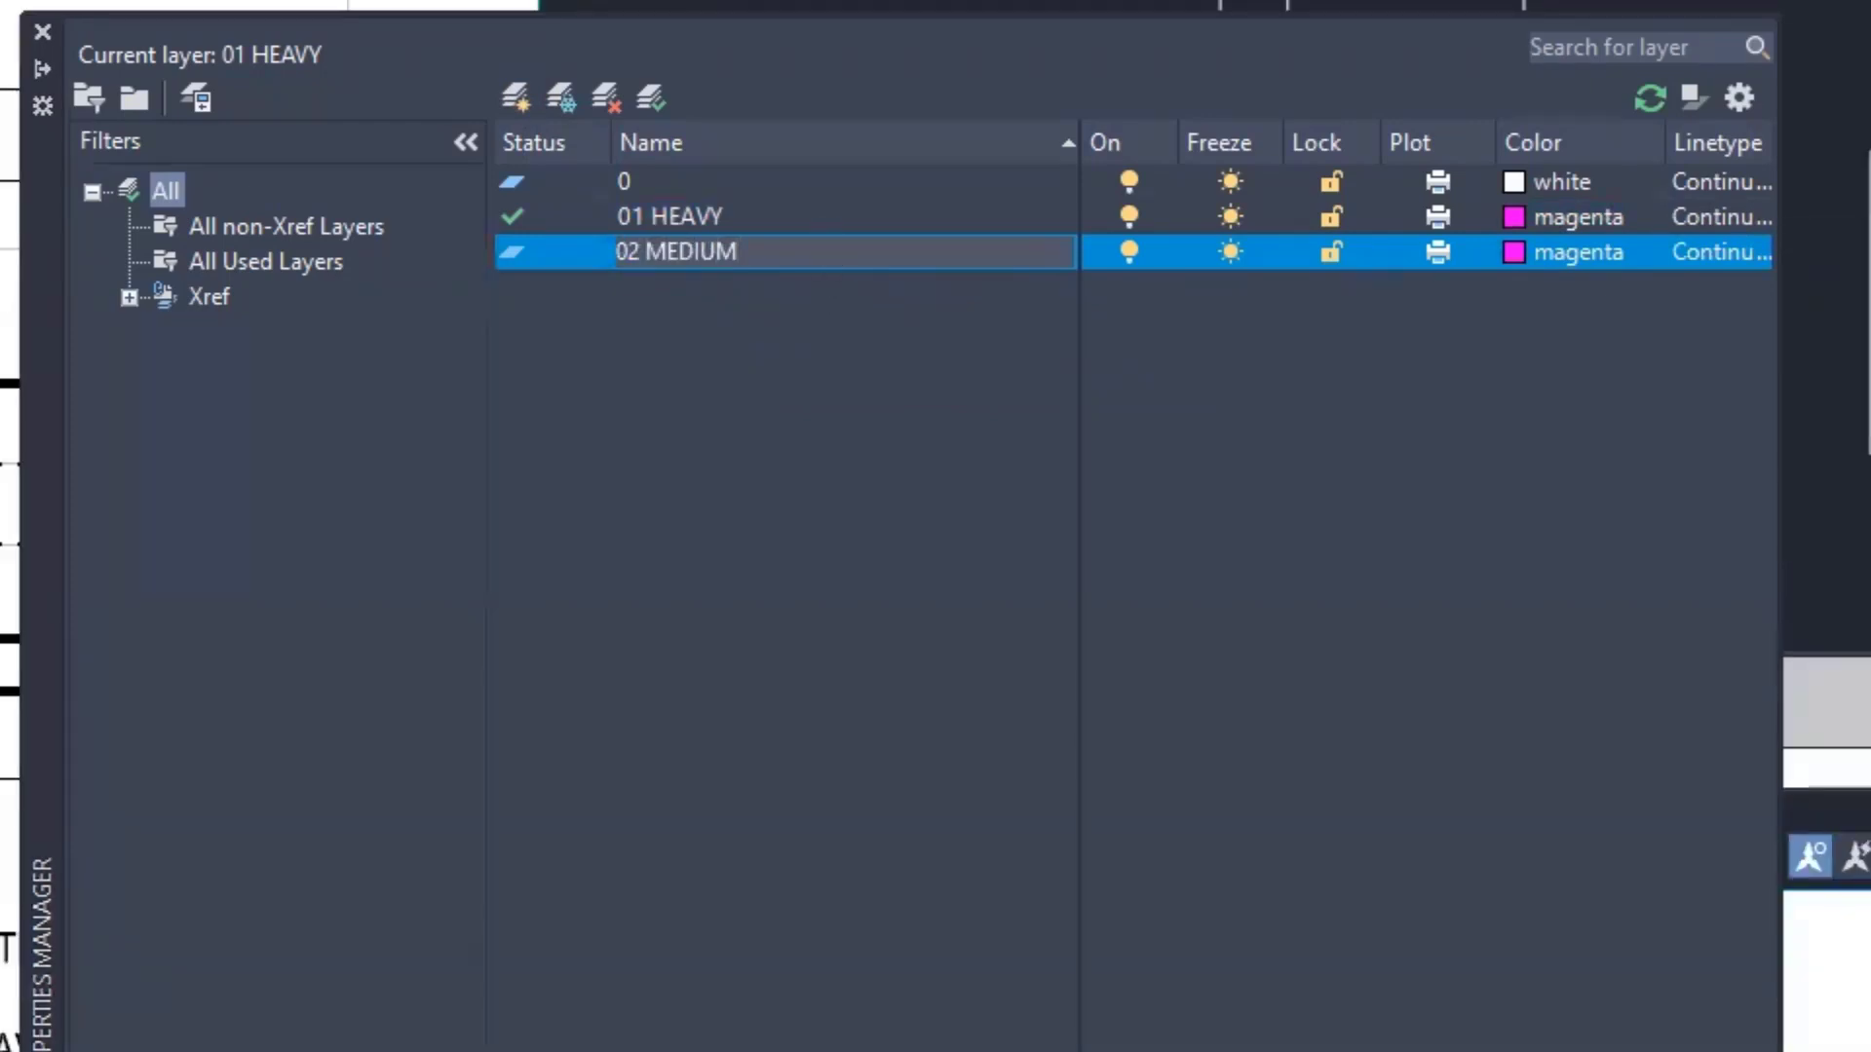
key("Return")
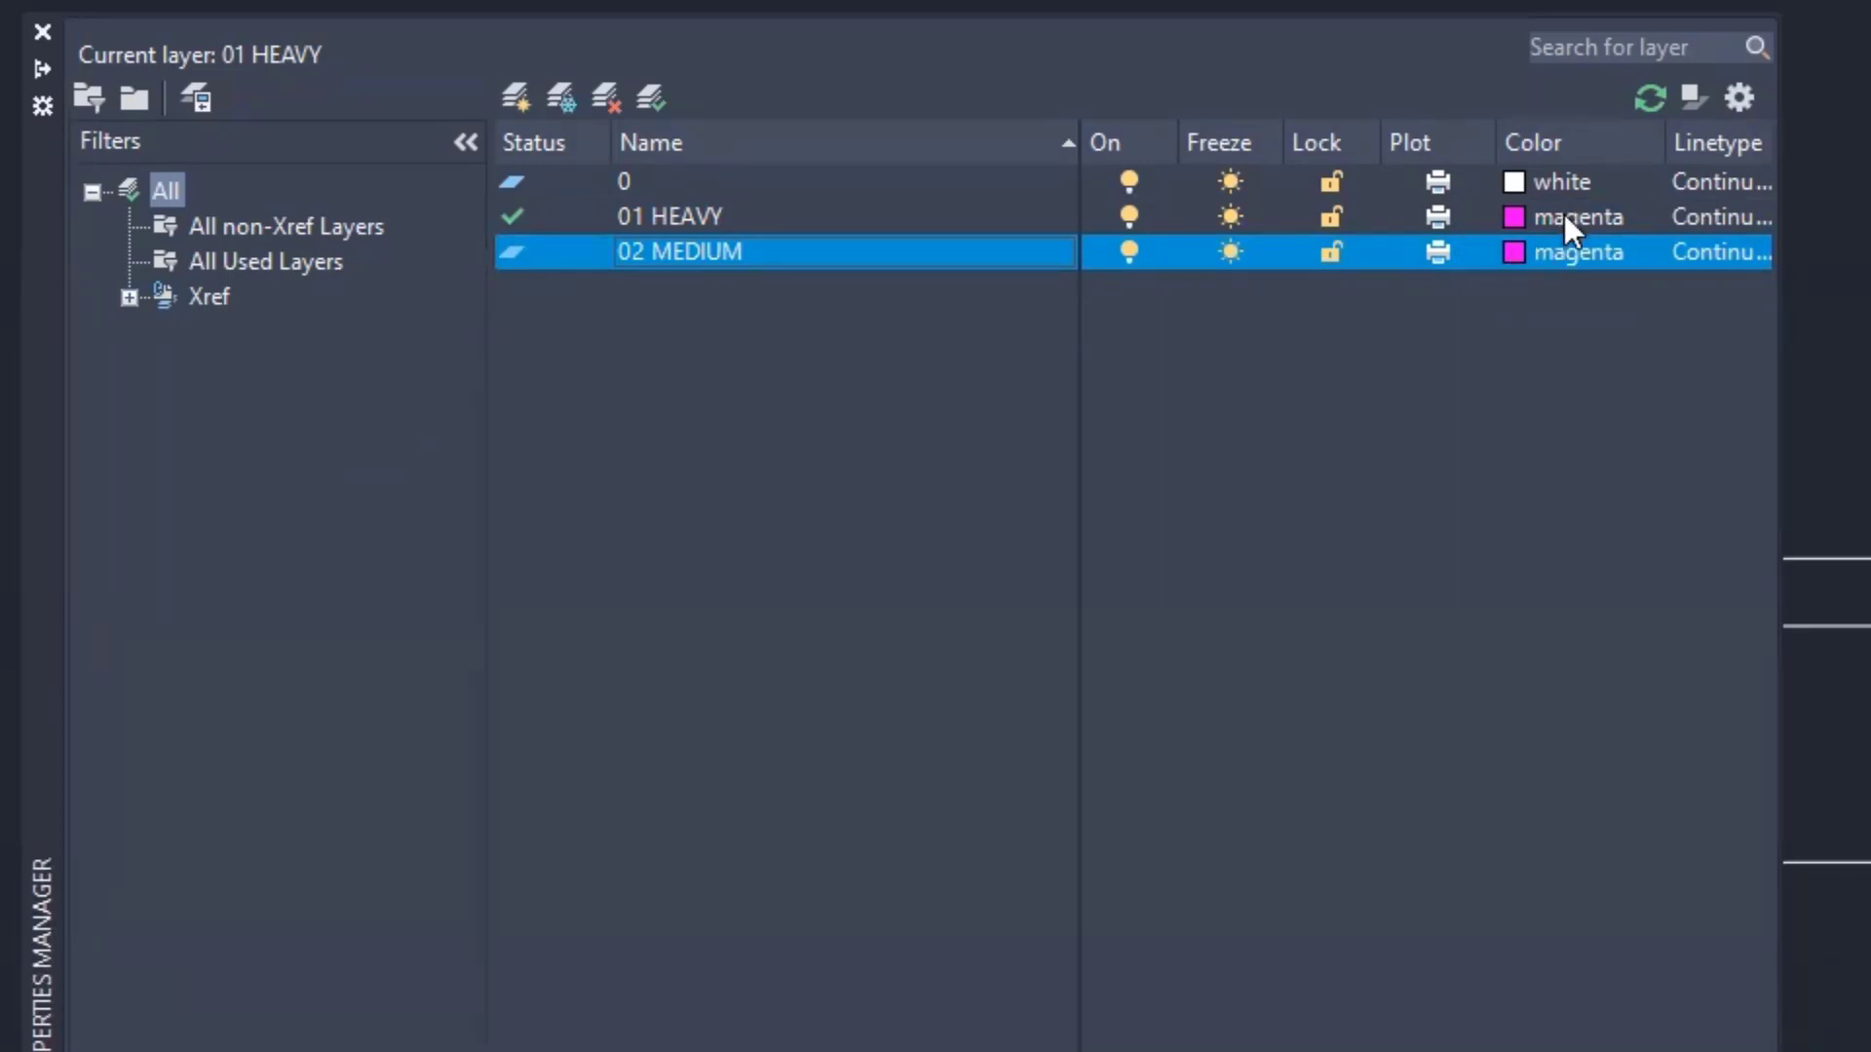
left_click(1512, 250)
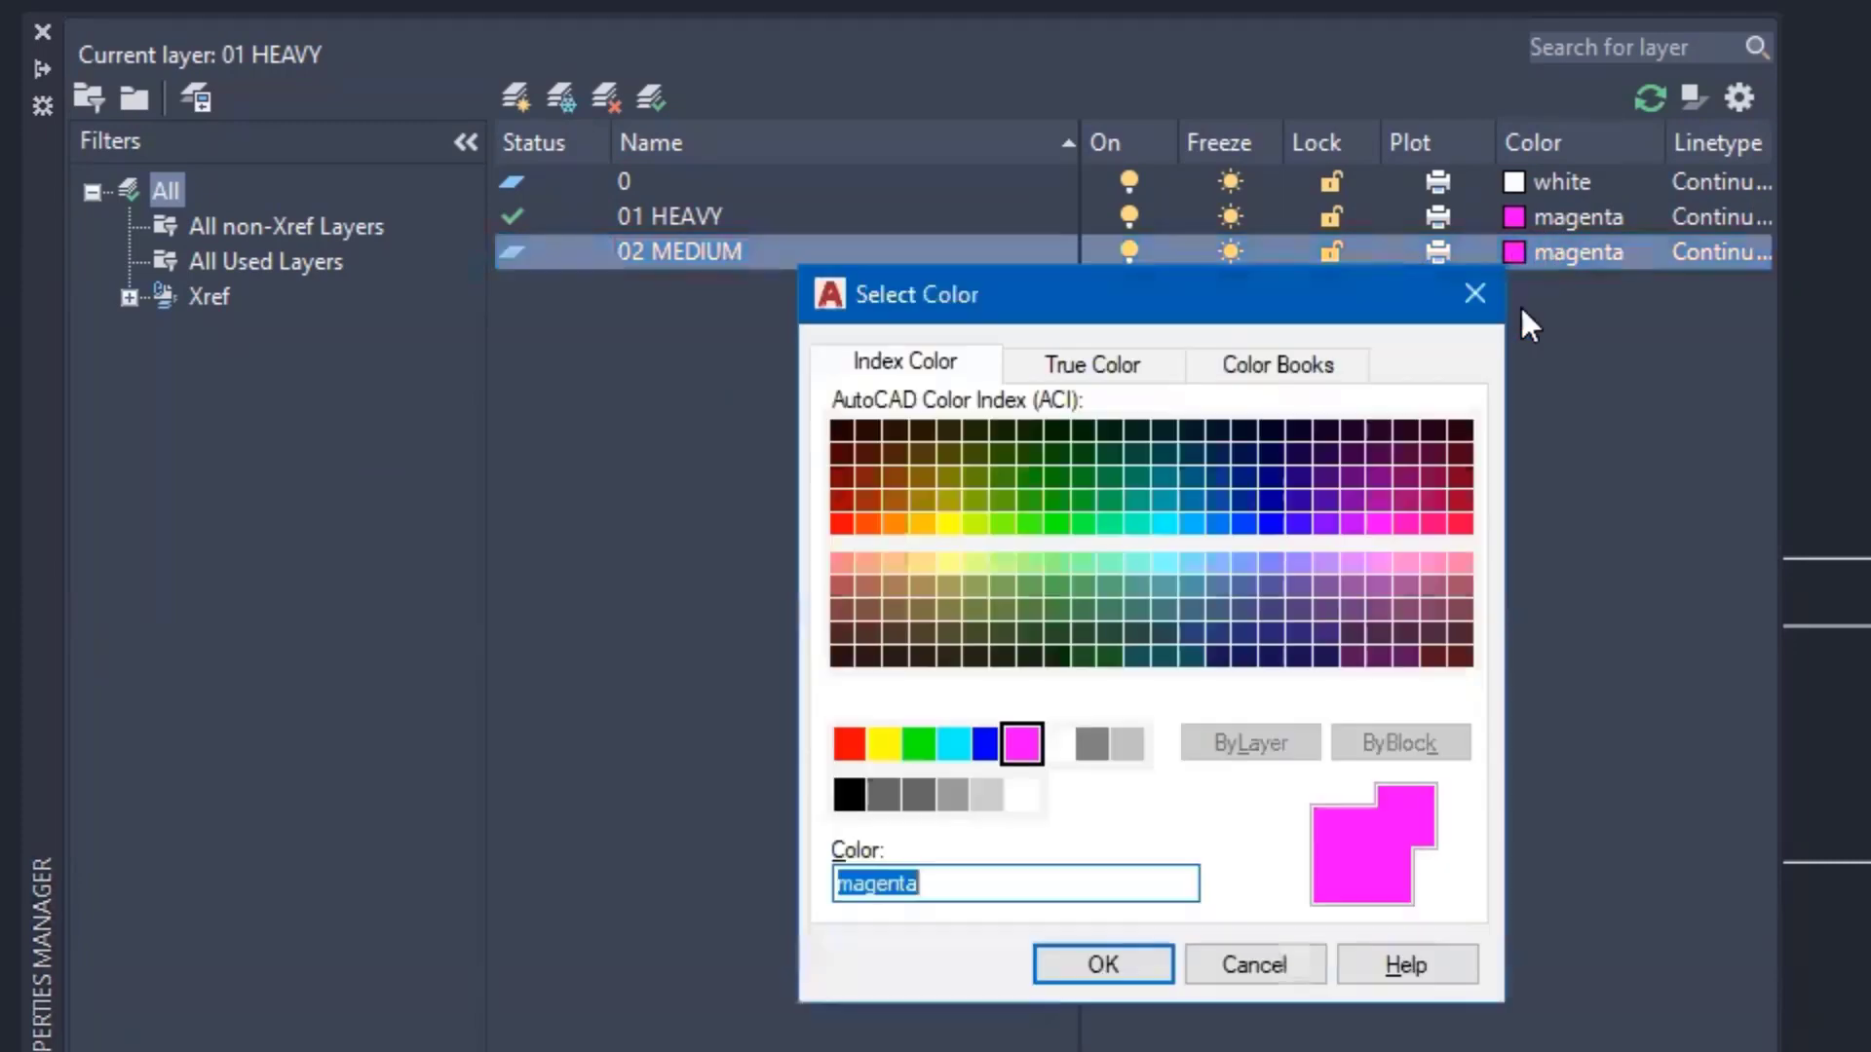
left_click(847, 745)
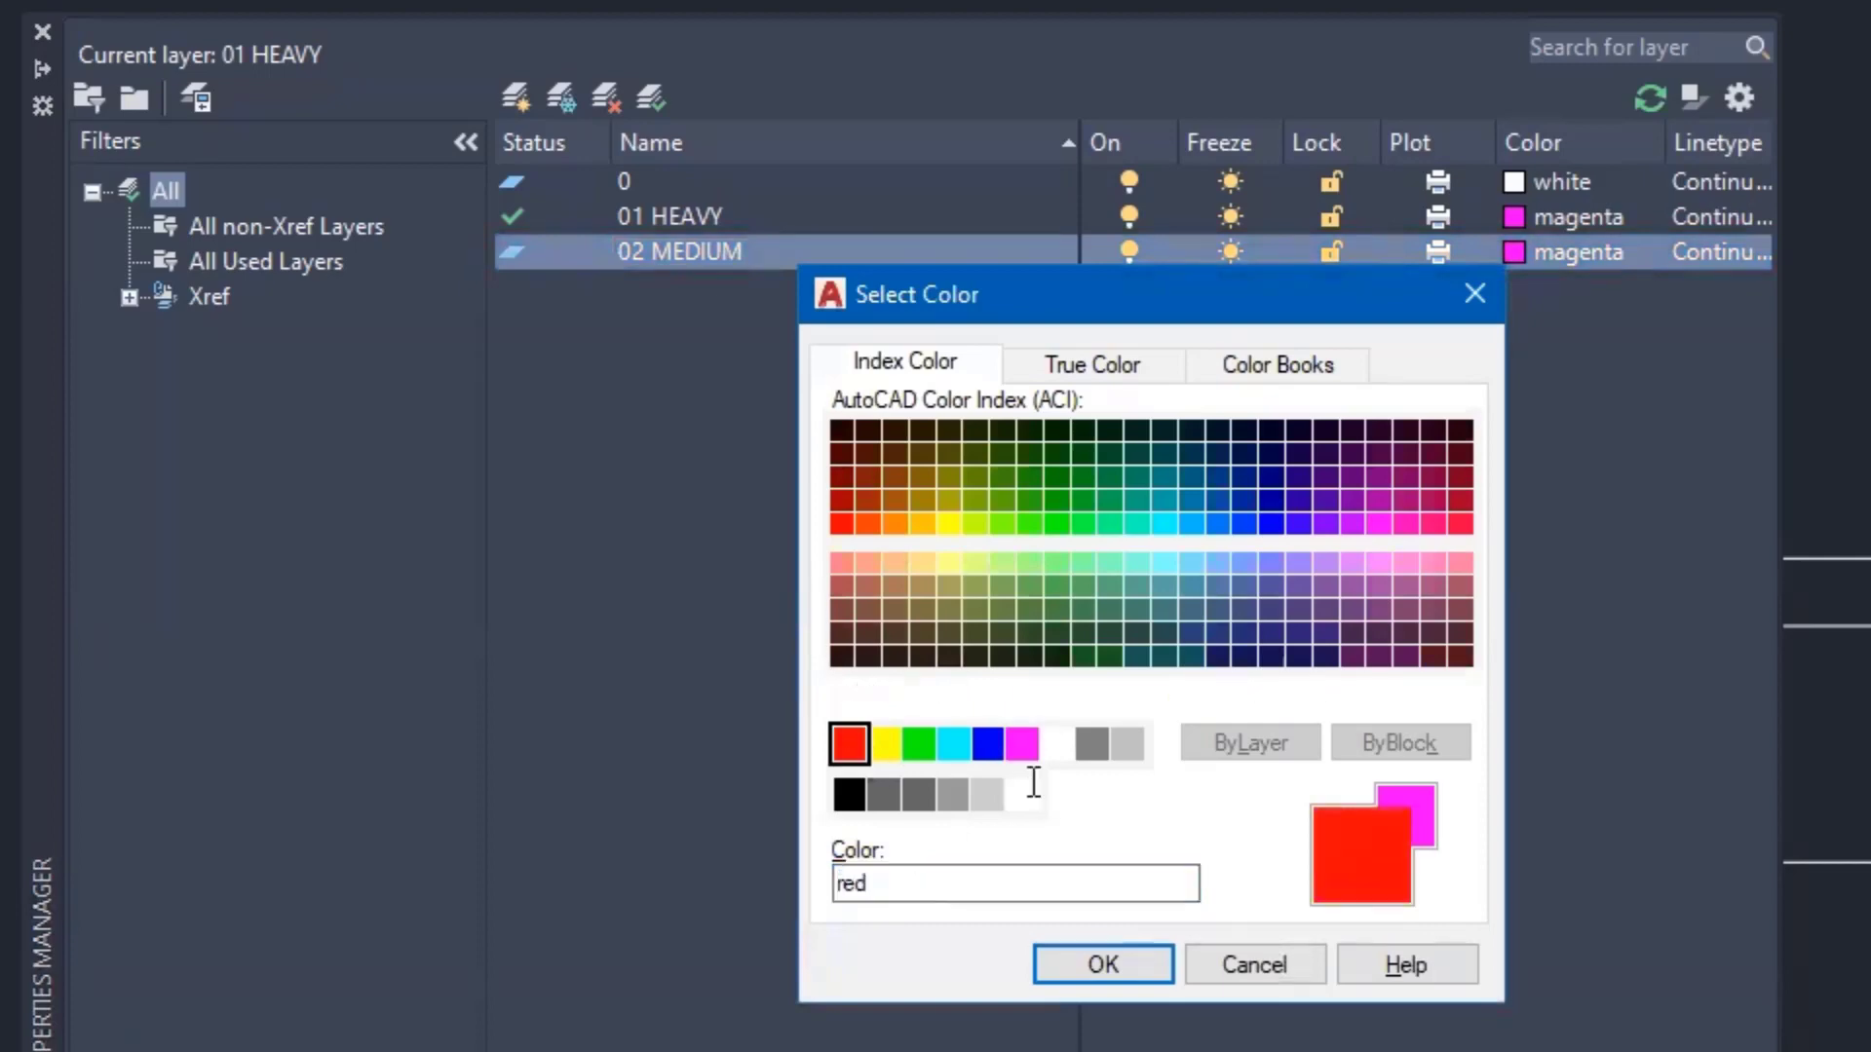
left_click(1101, 969)
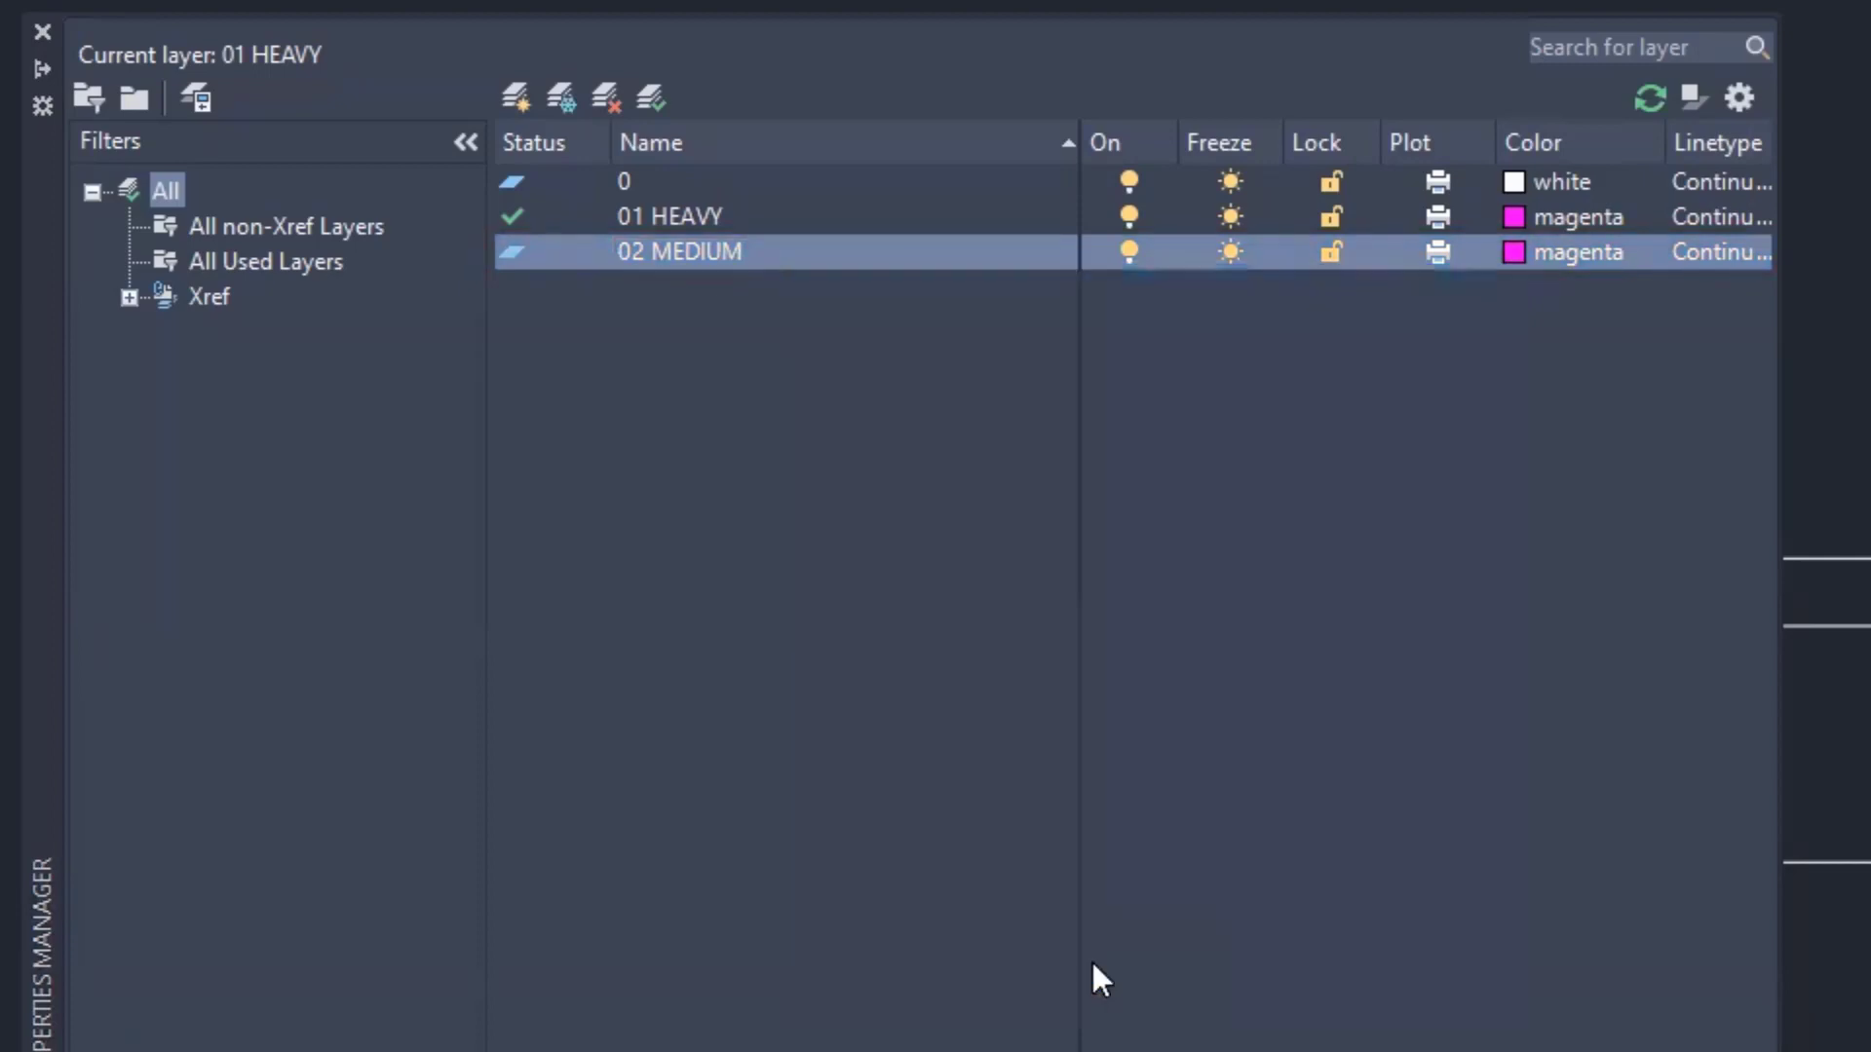
double_click(508, 248)
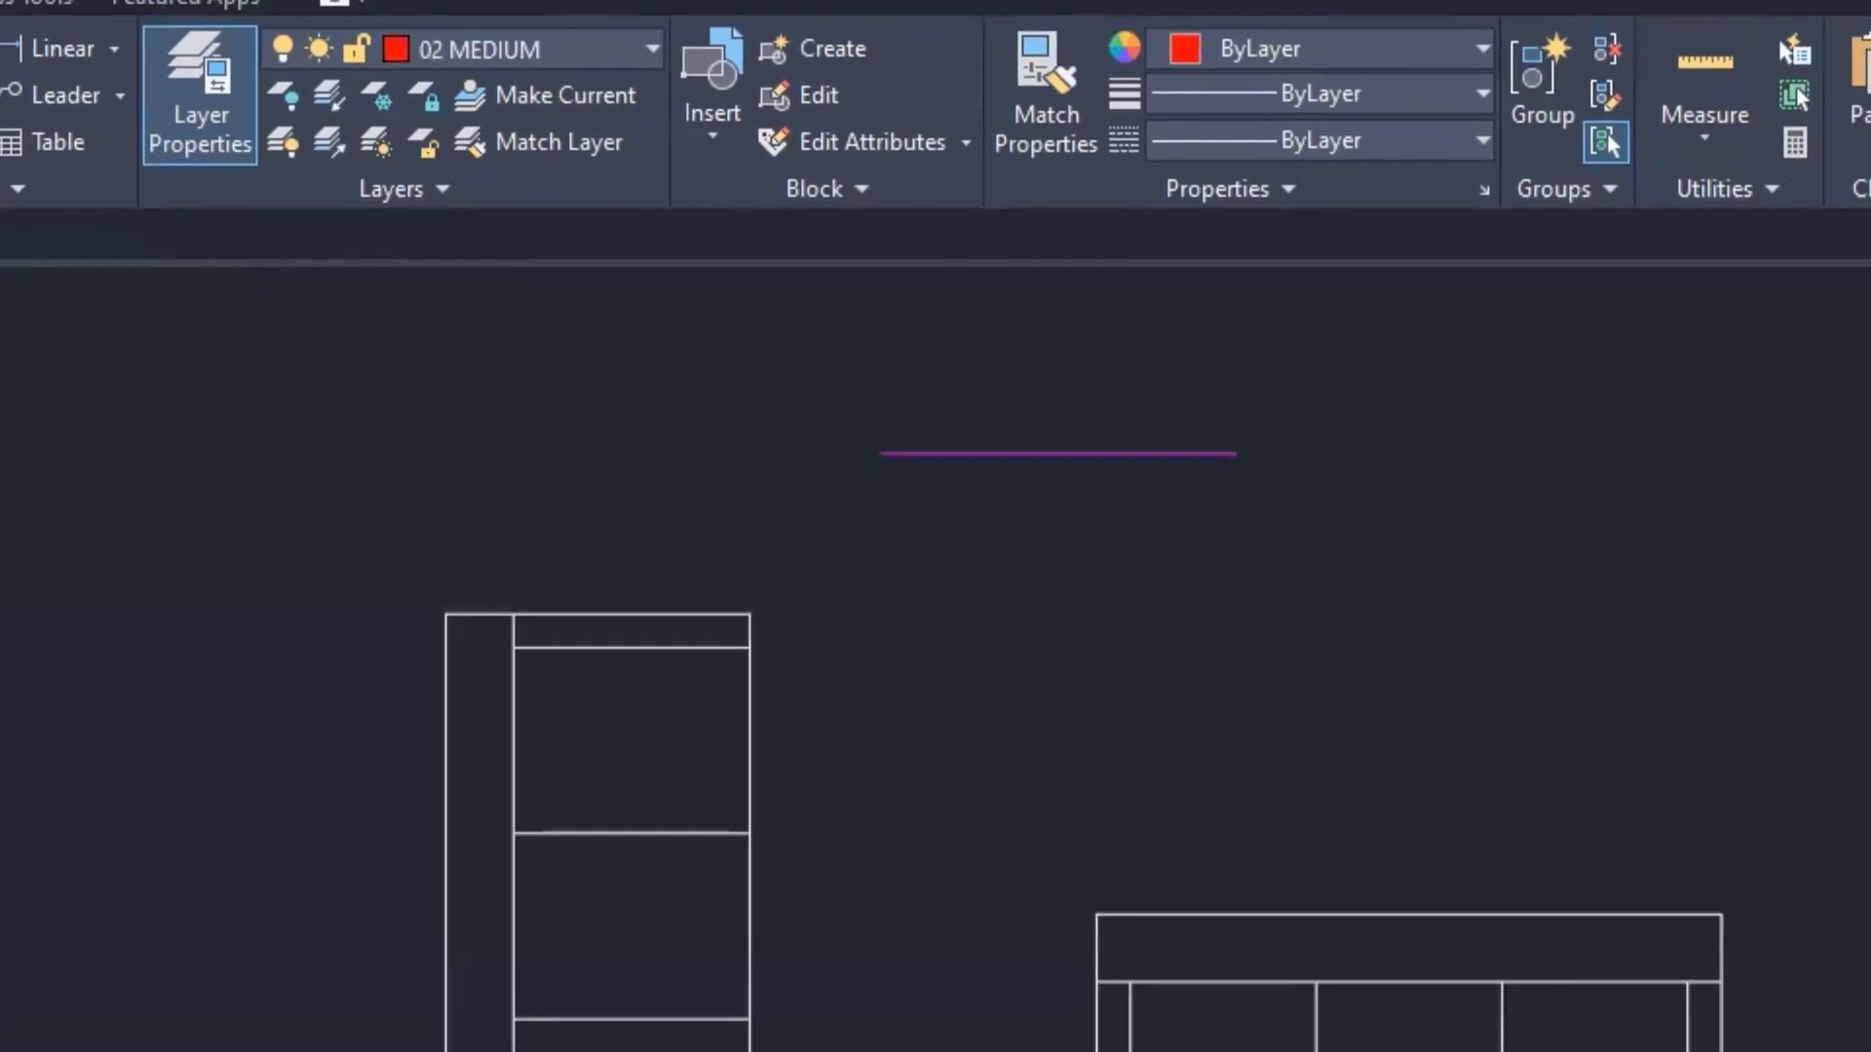
- Draw a red horizontal line just below the magenta line
left_click(953, 521)
left_click(1267, 558)
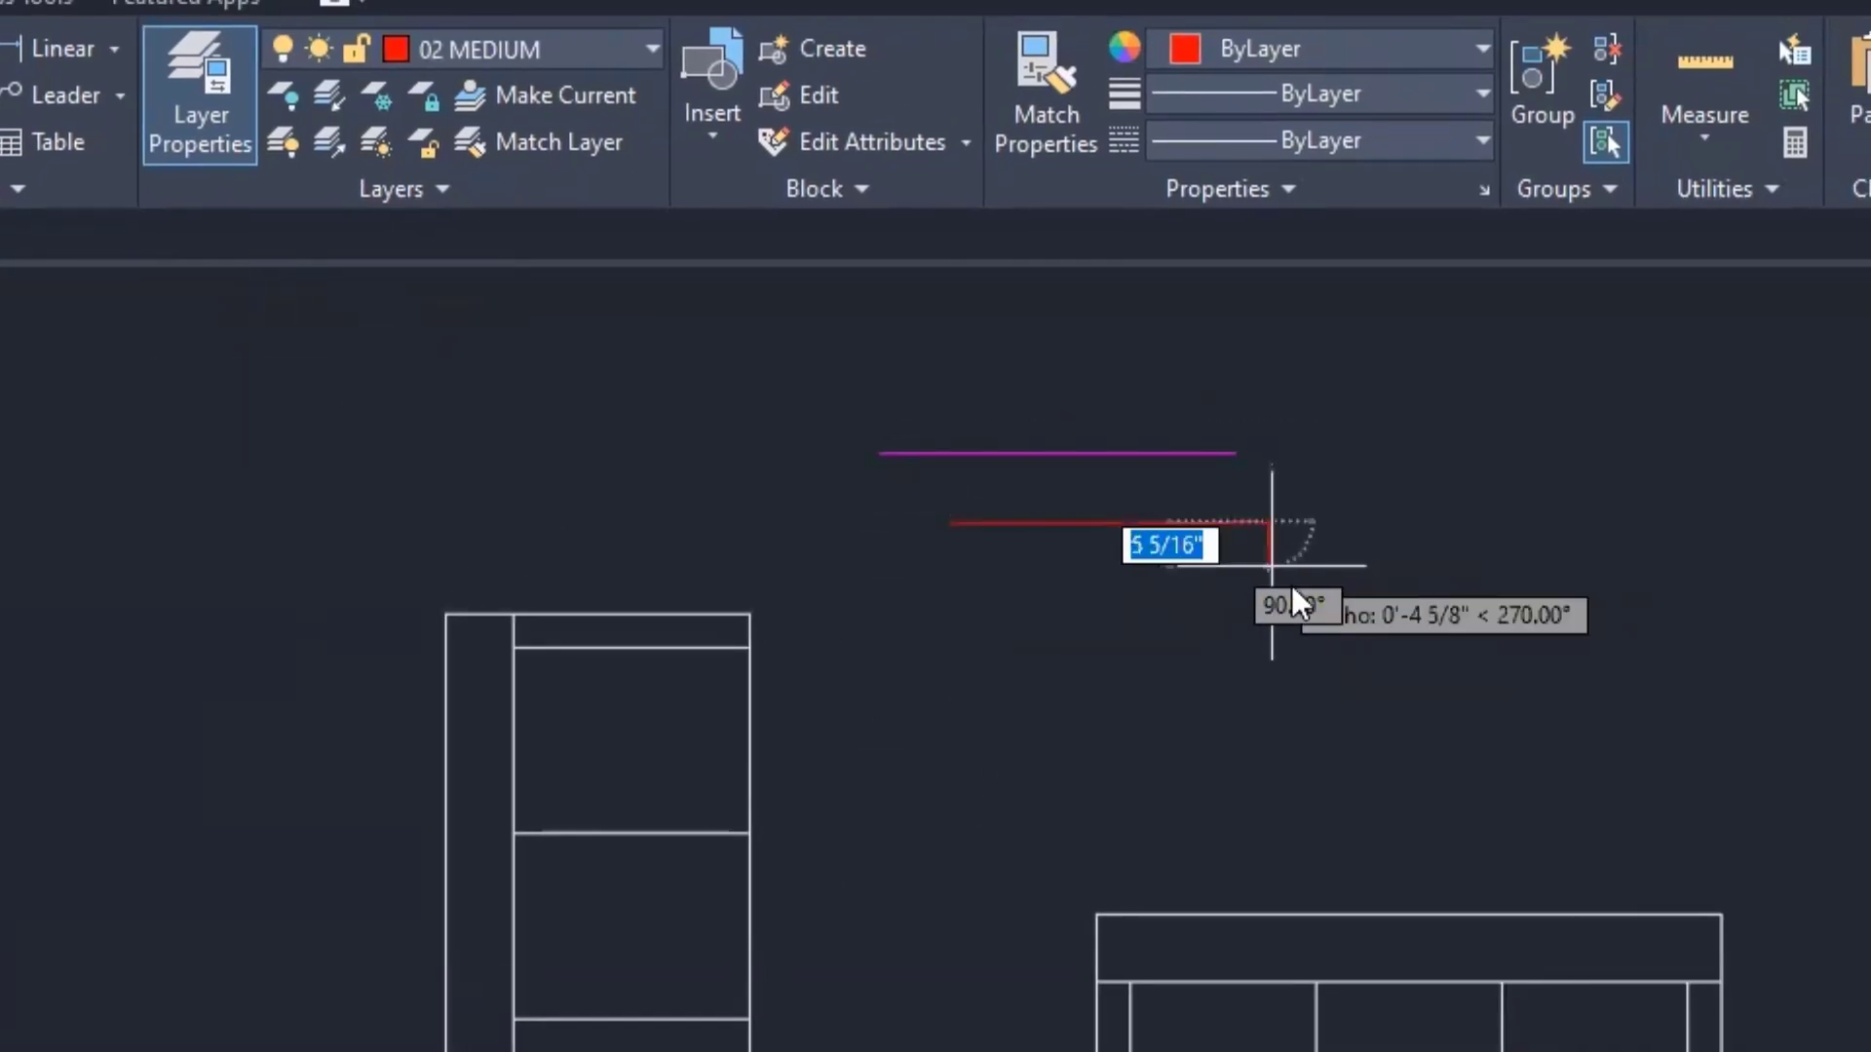
right_click(1270, 575)
left_click(1306, 597)
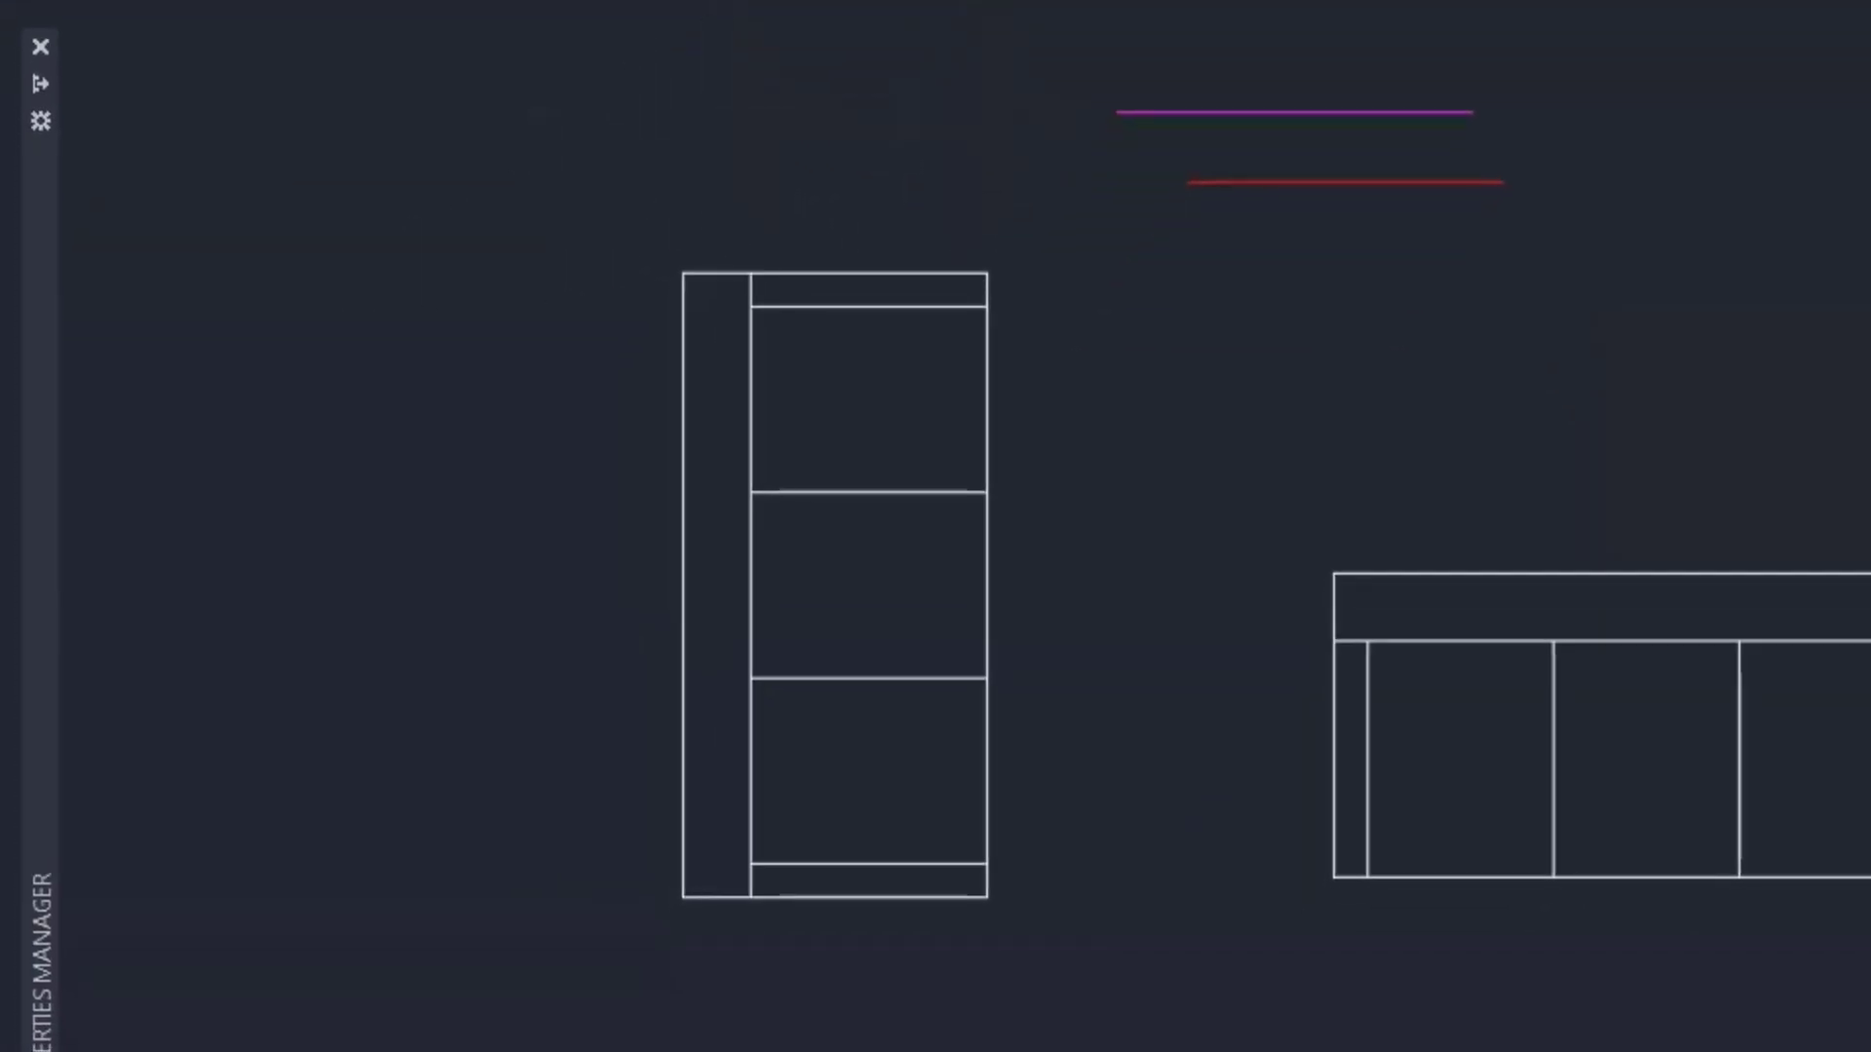
mouse_move(45, 501)
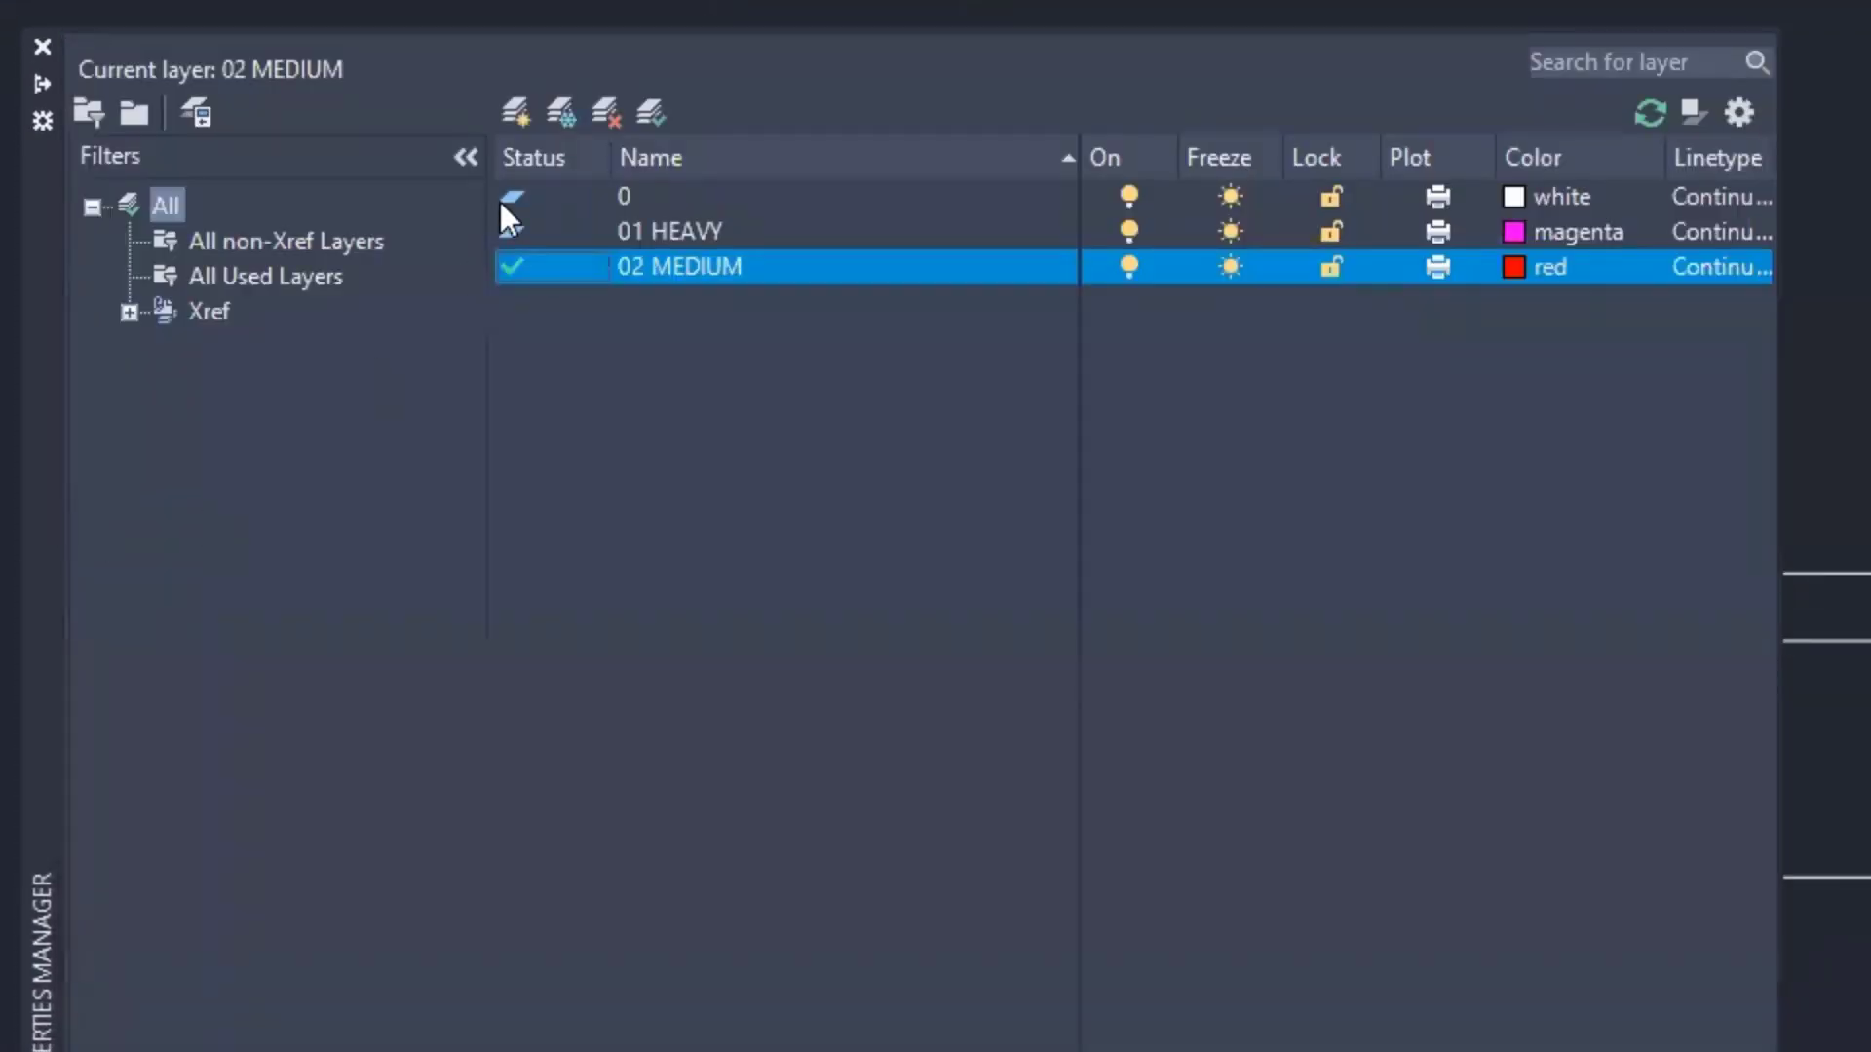
- Add a new layer named 03 LIGHT with yellow colour
left_click(515, 112)
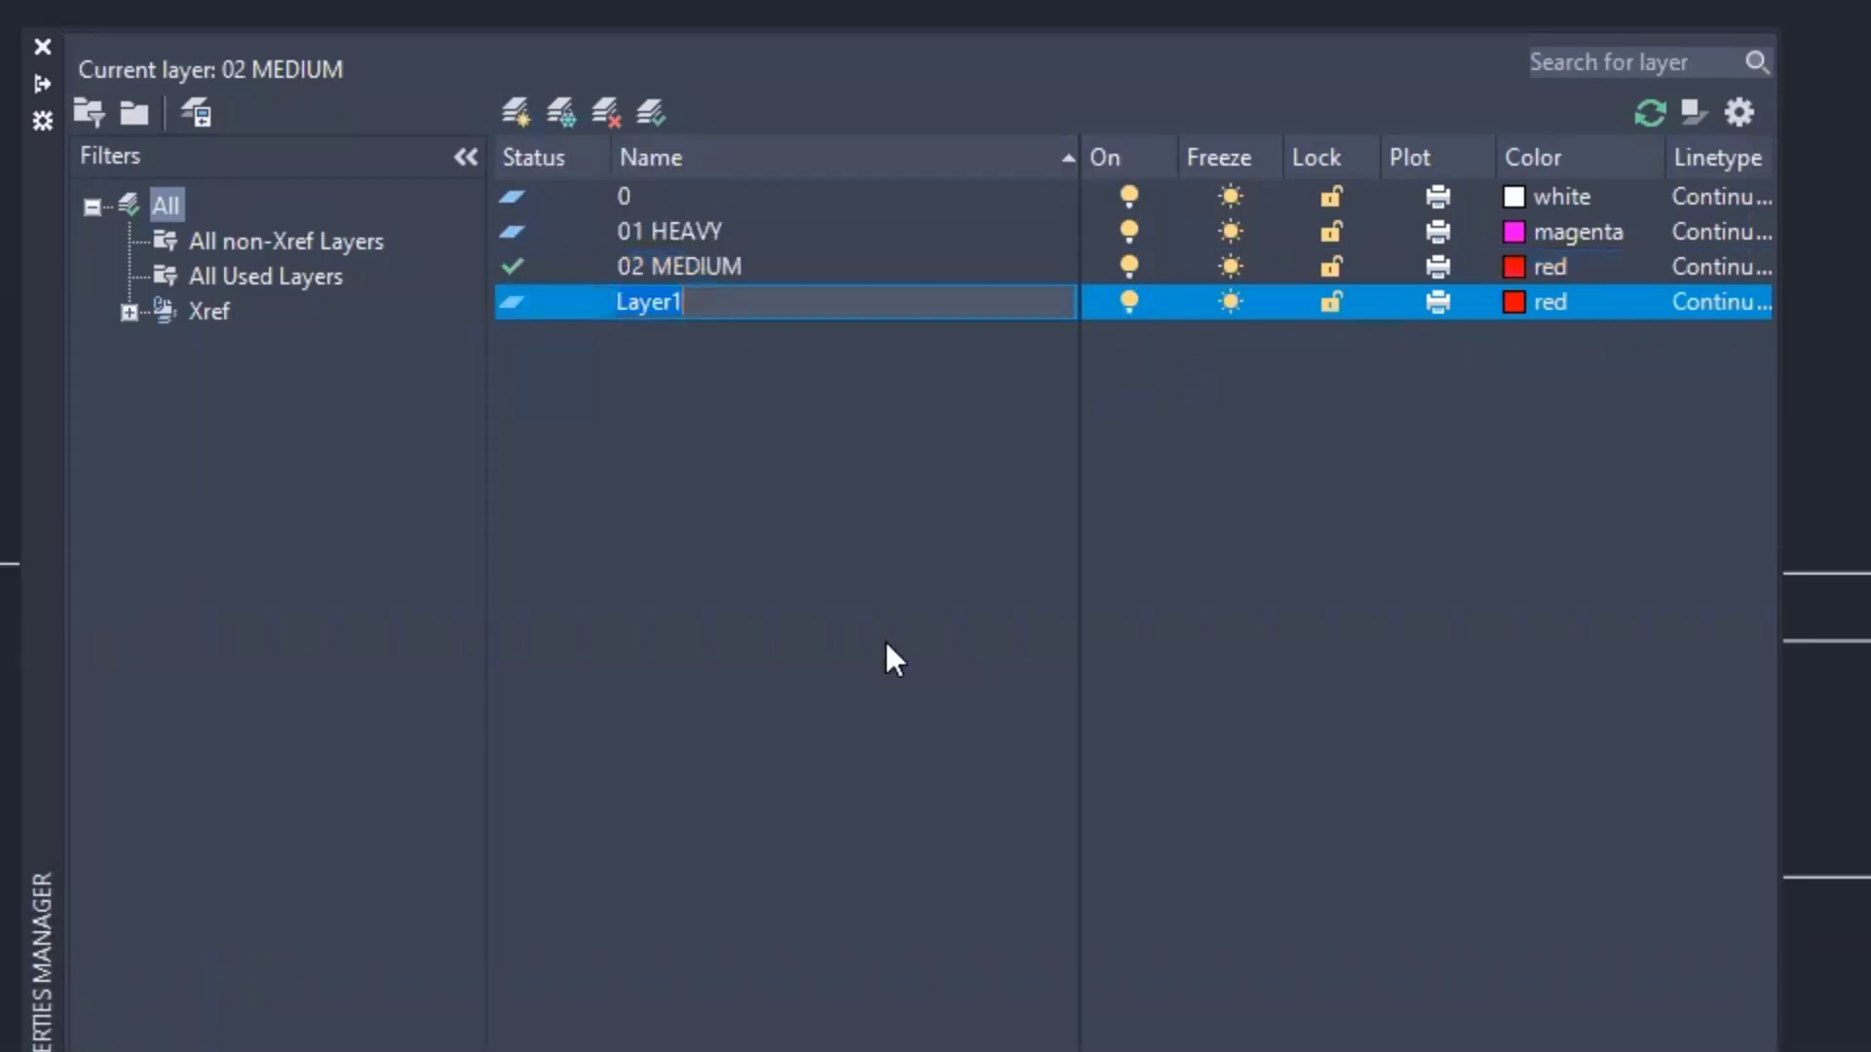
type("03 LIGHT")
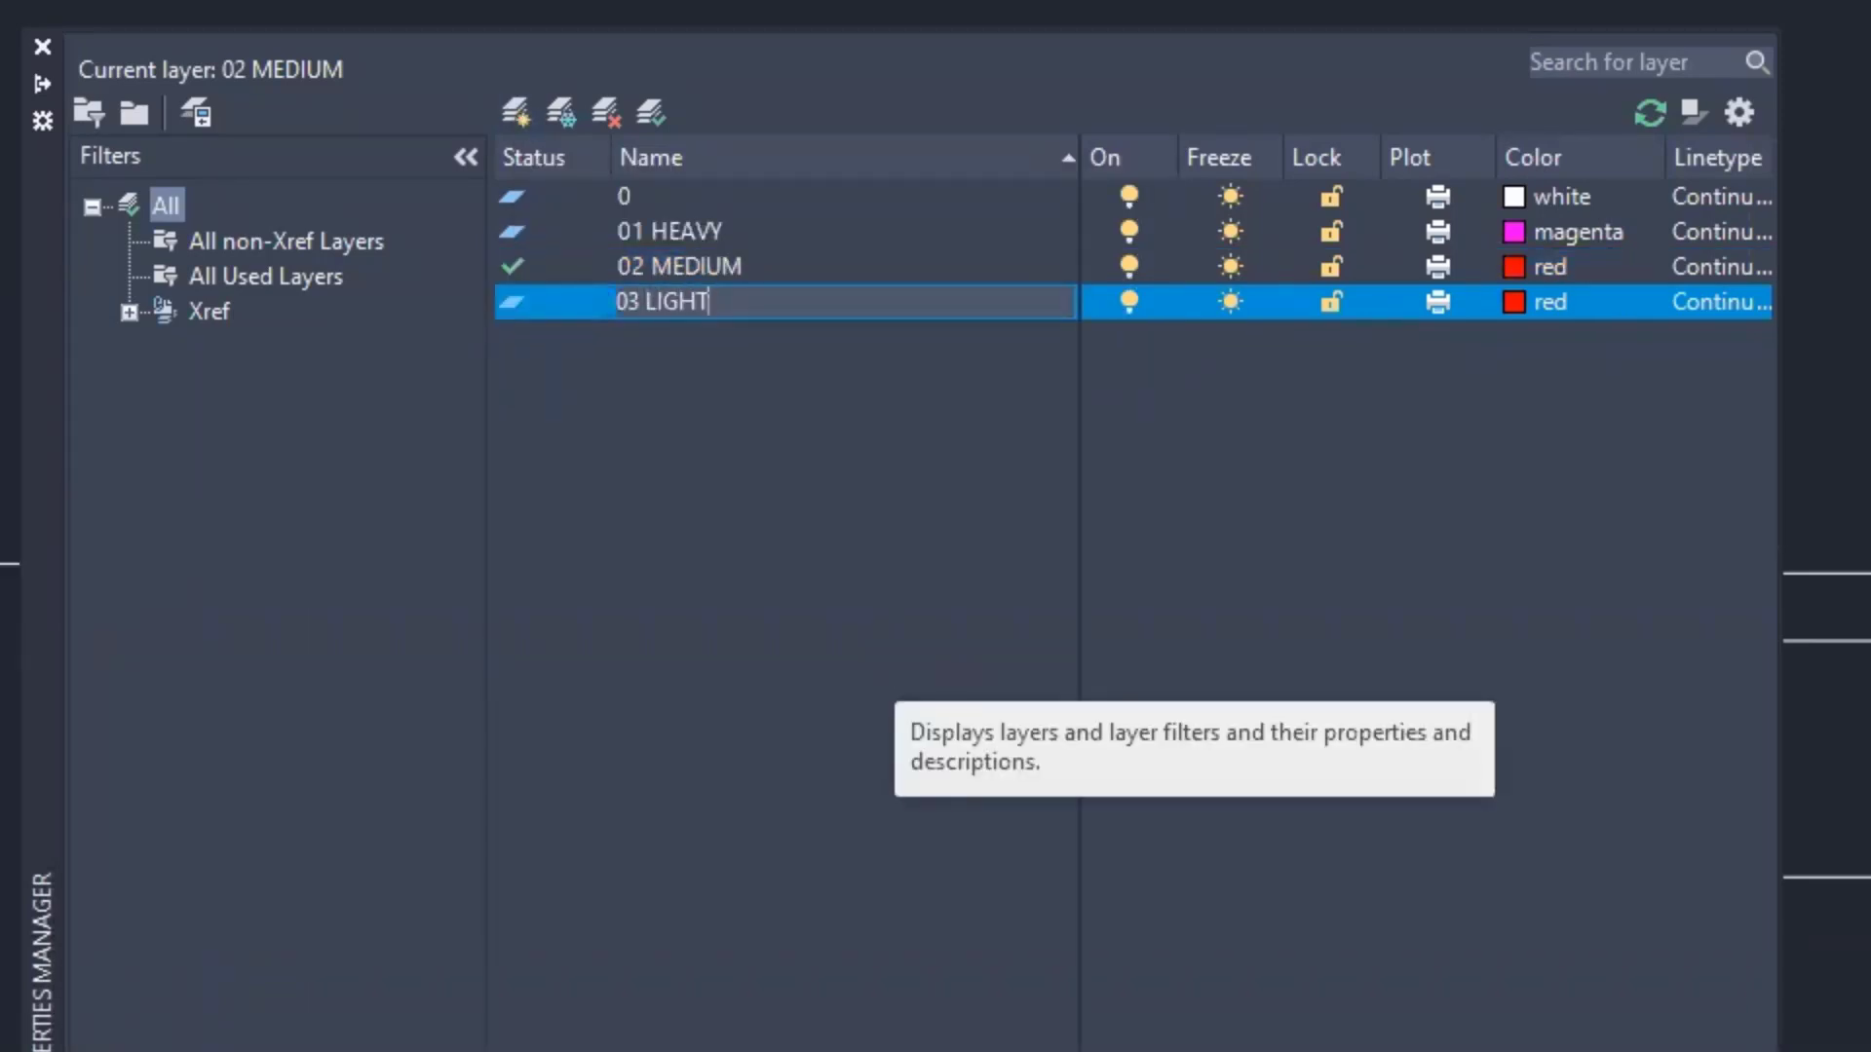
left_click(1509, 300)
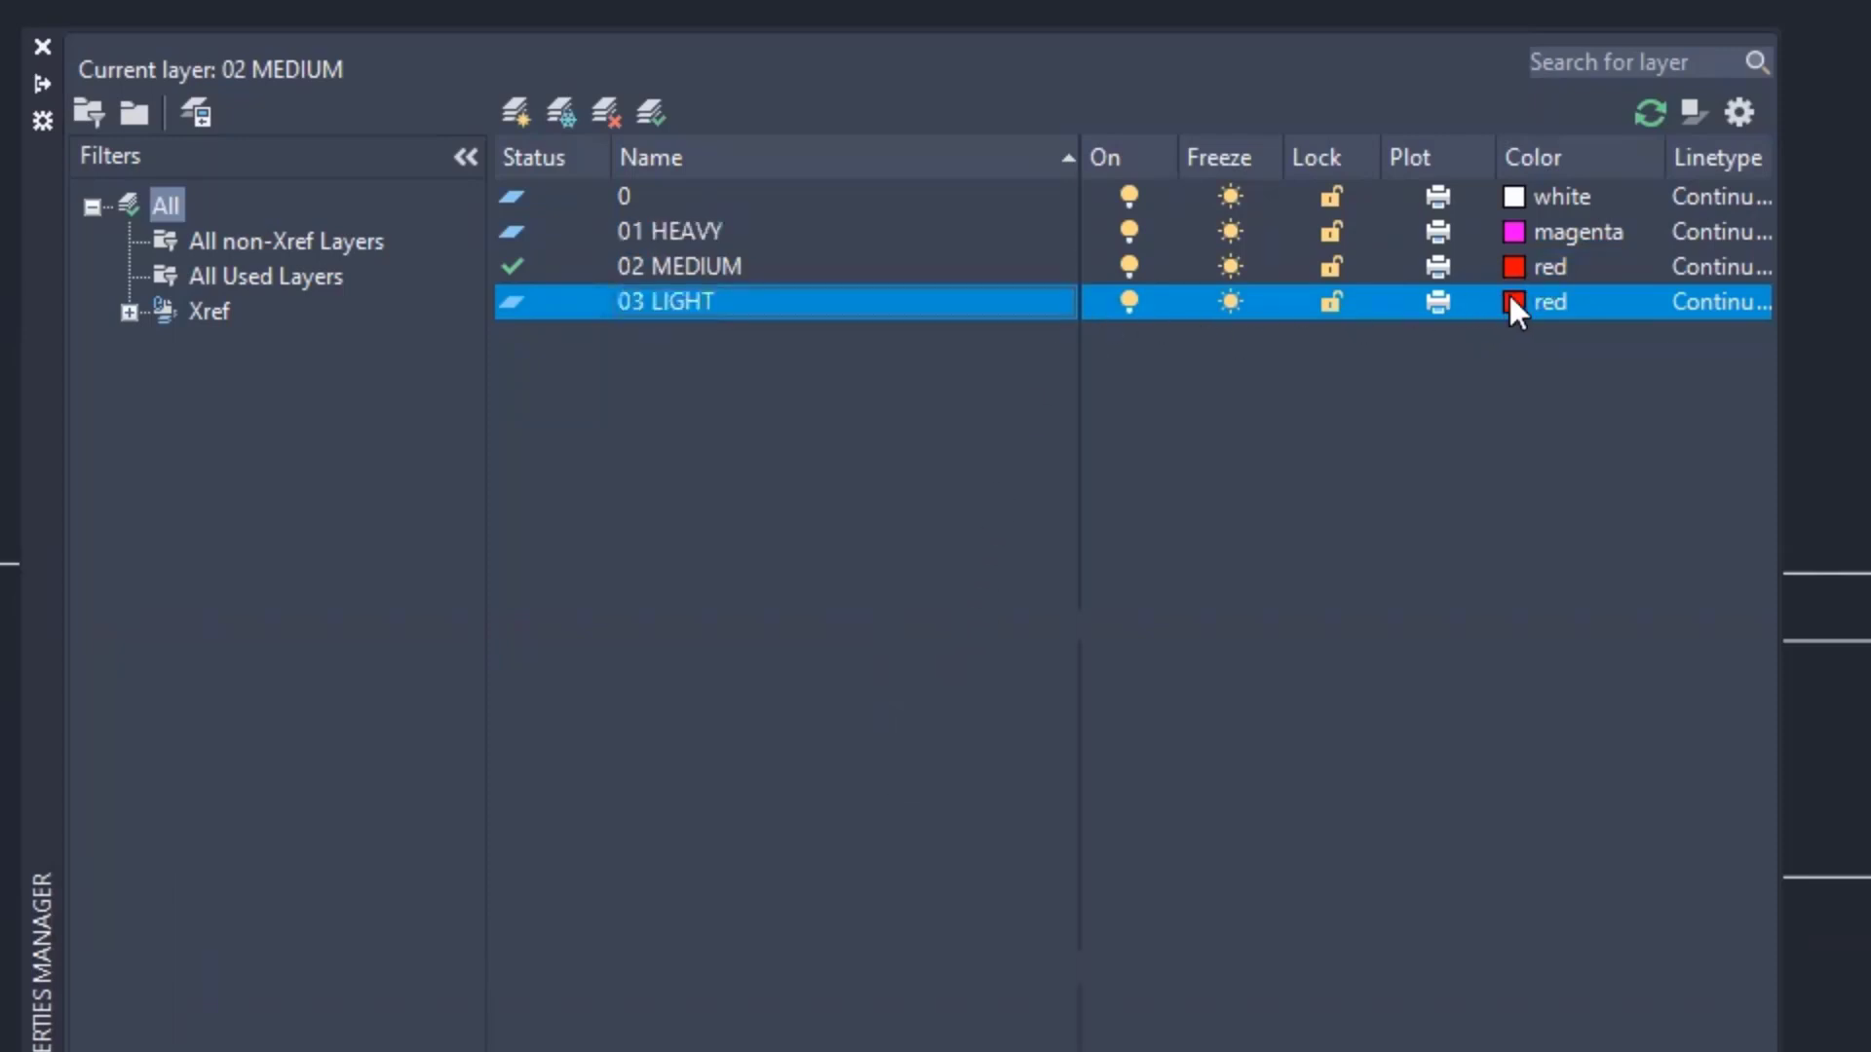
left_click(1509, 302)
left_click(885, 759)
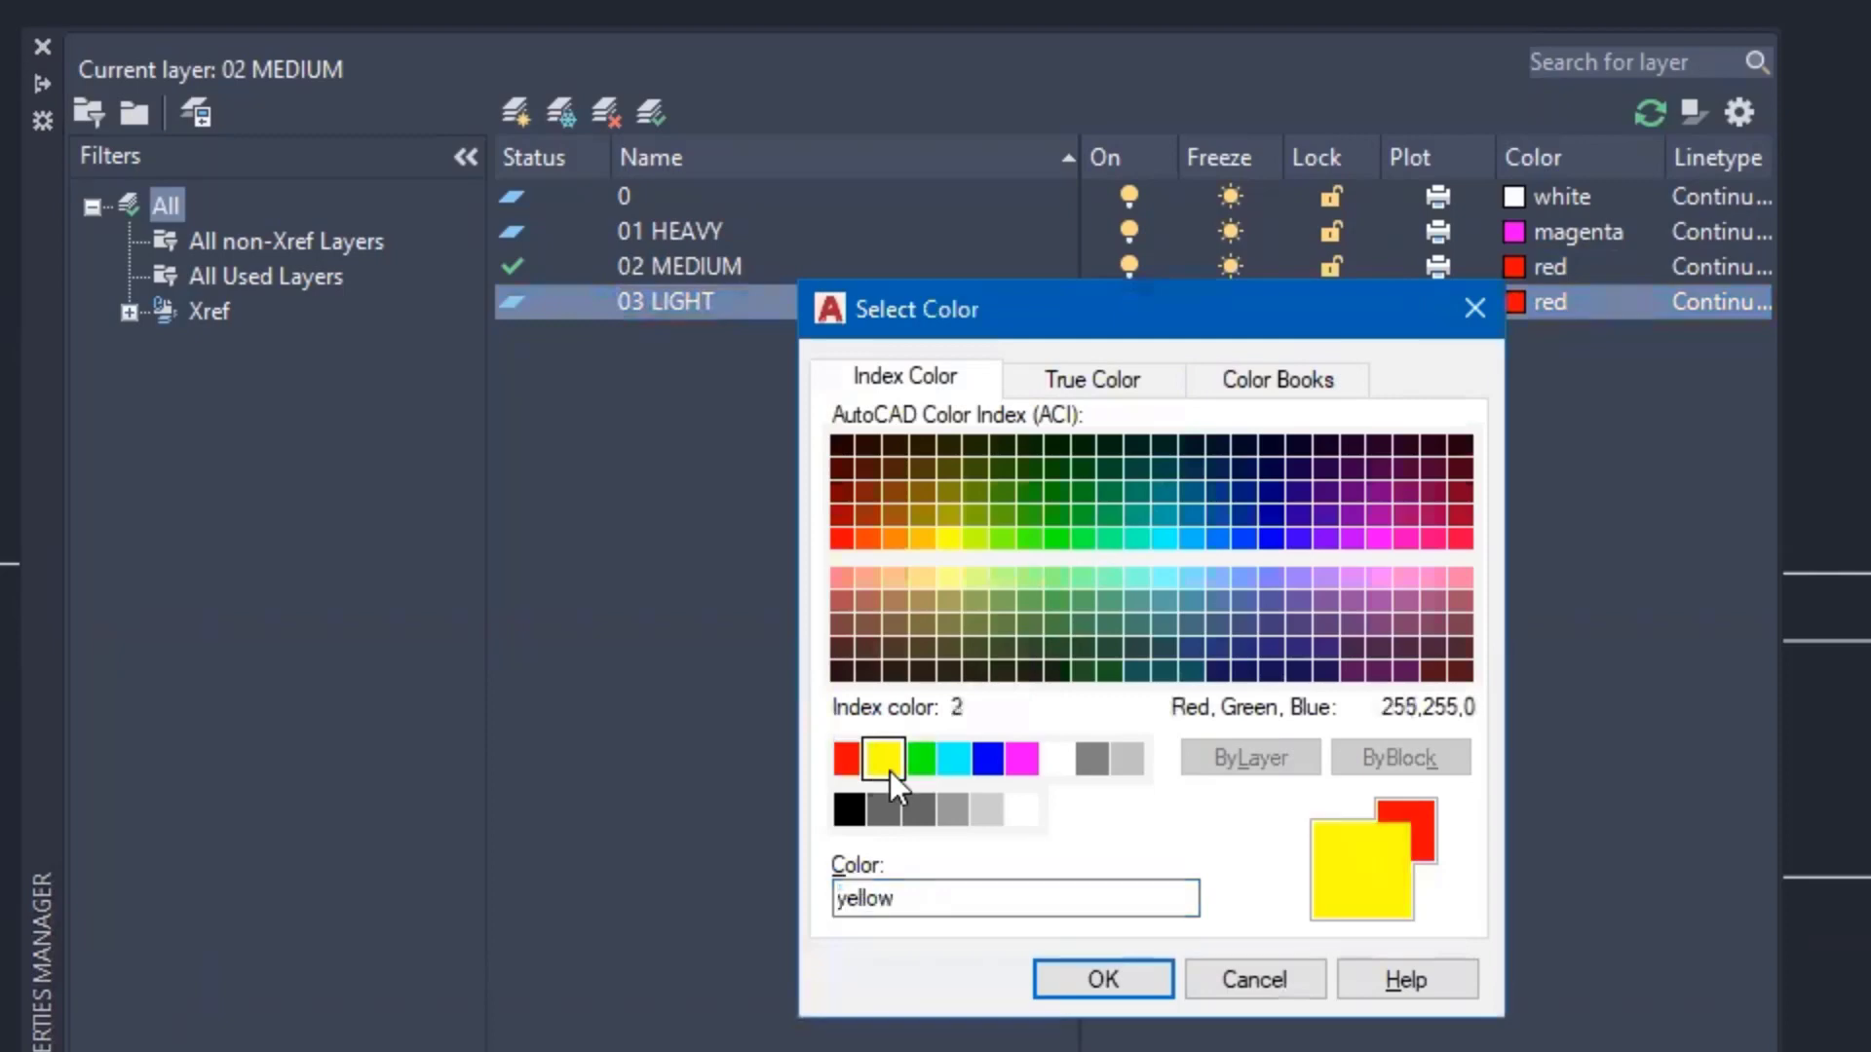
left_click(1136, 979)
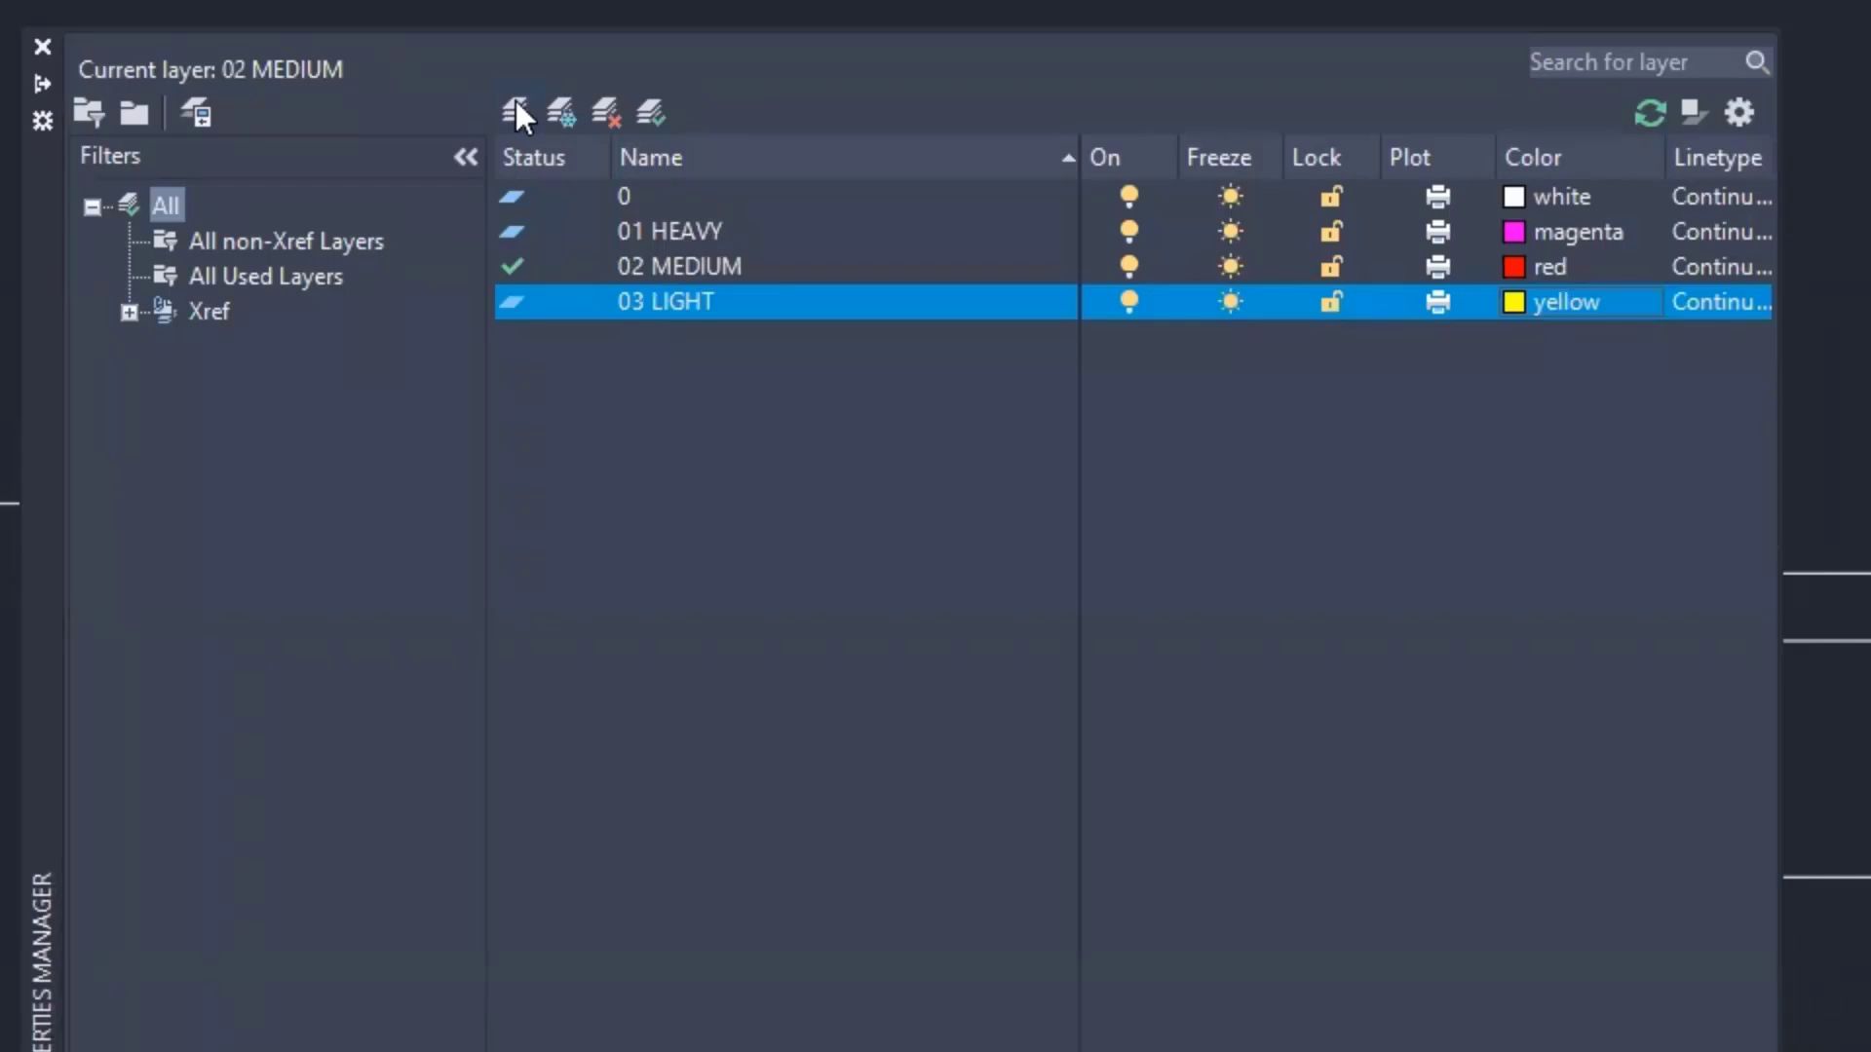
- Add a GUIDES layer with grey colour 8 and set it not to plot
left_click(516, 107)
type("GUIDES")
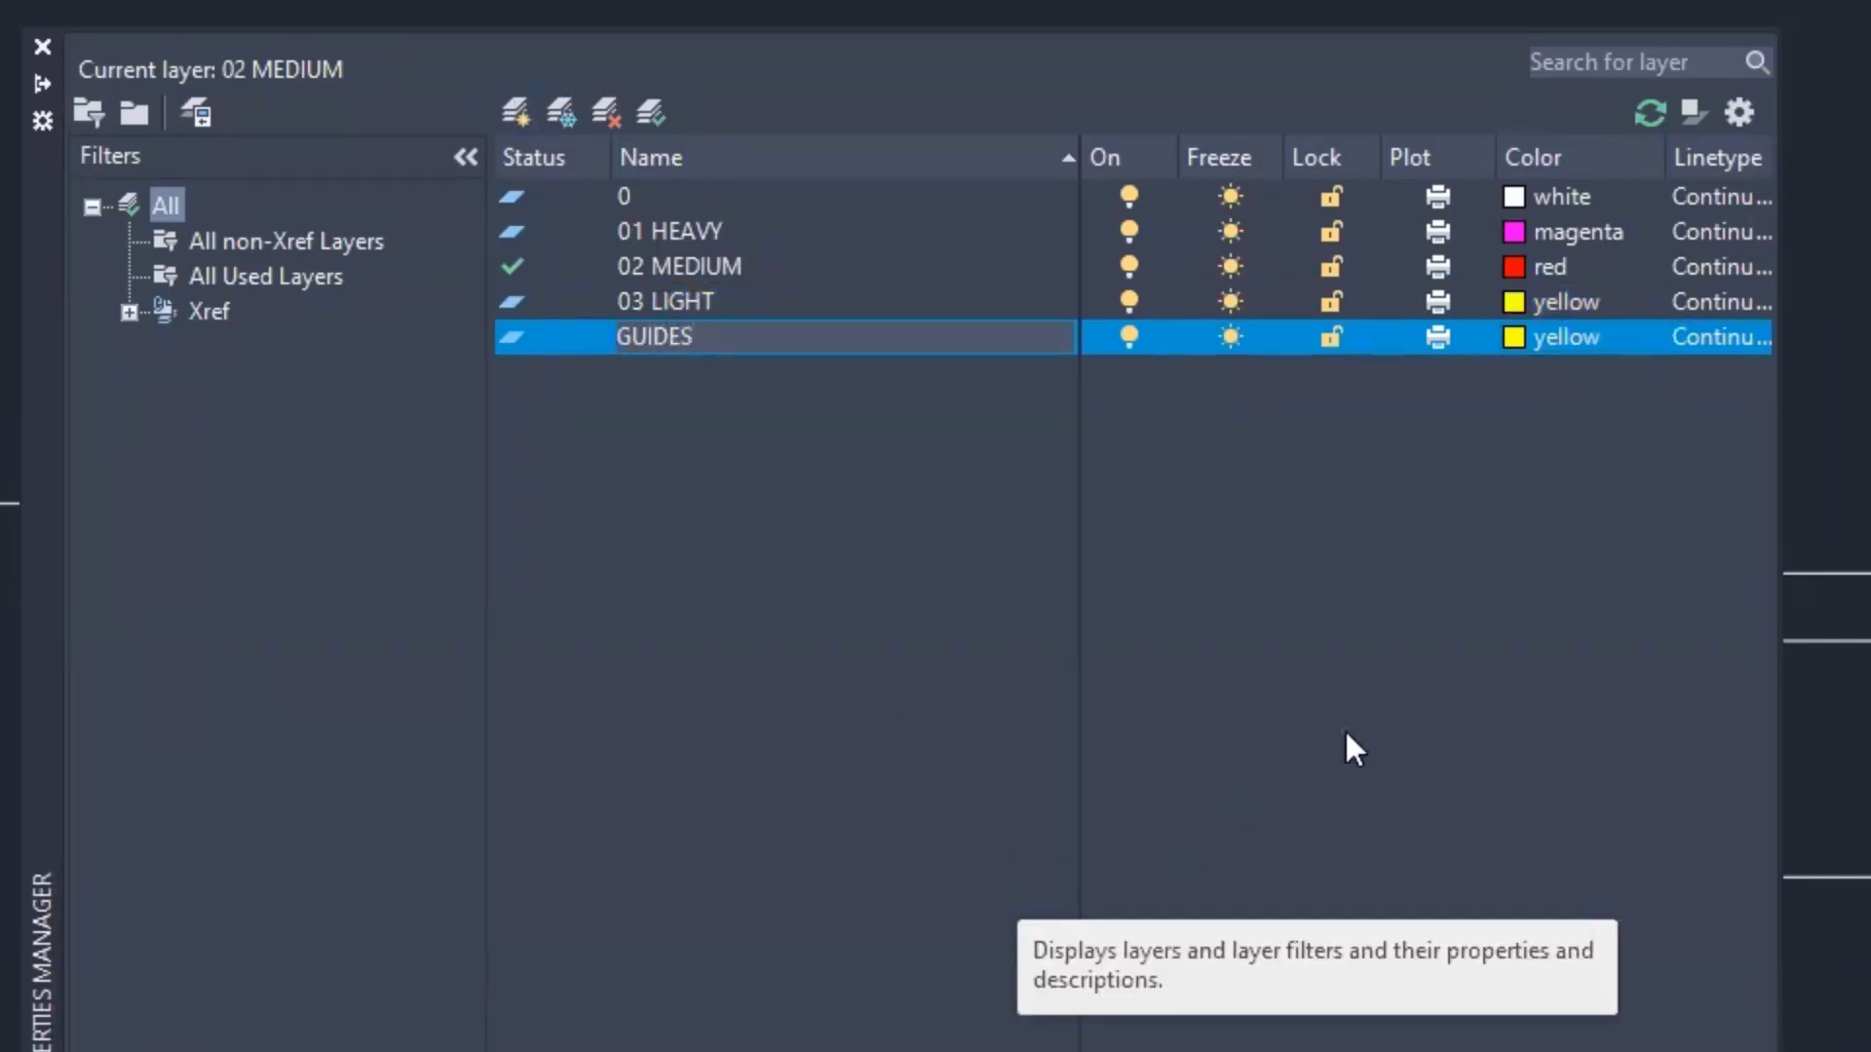
left_click(1515, 337)
left_click(1518, 338)
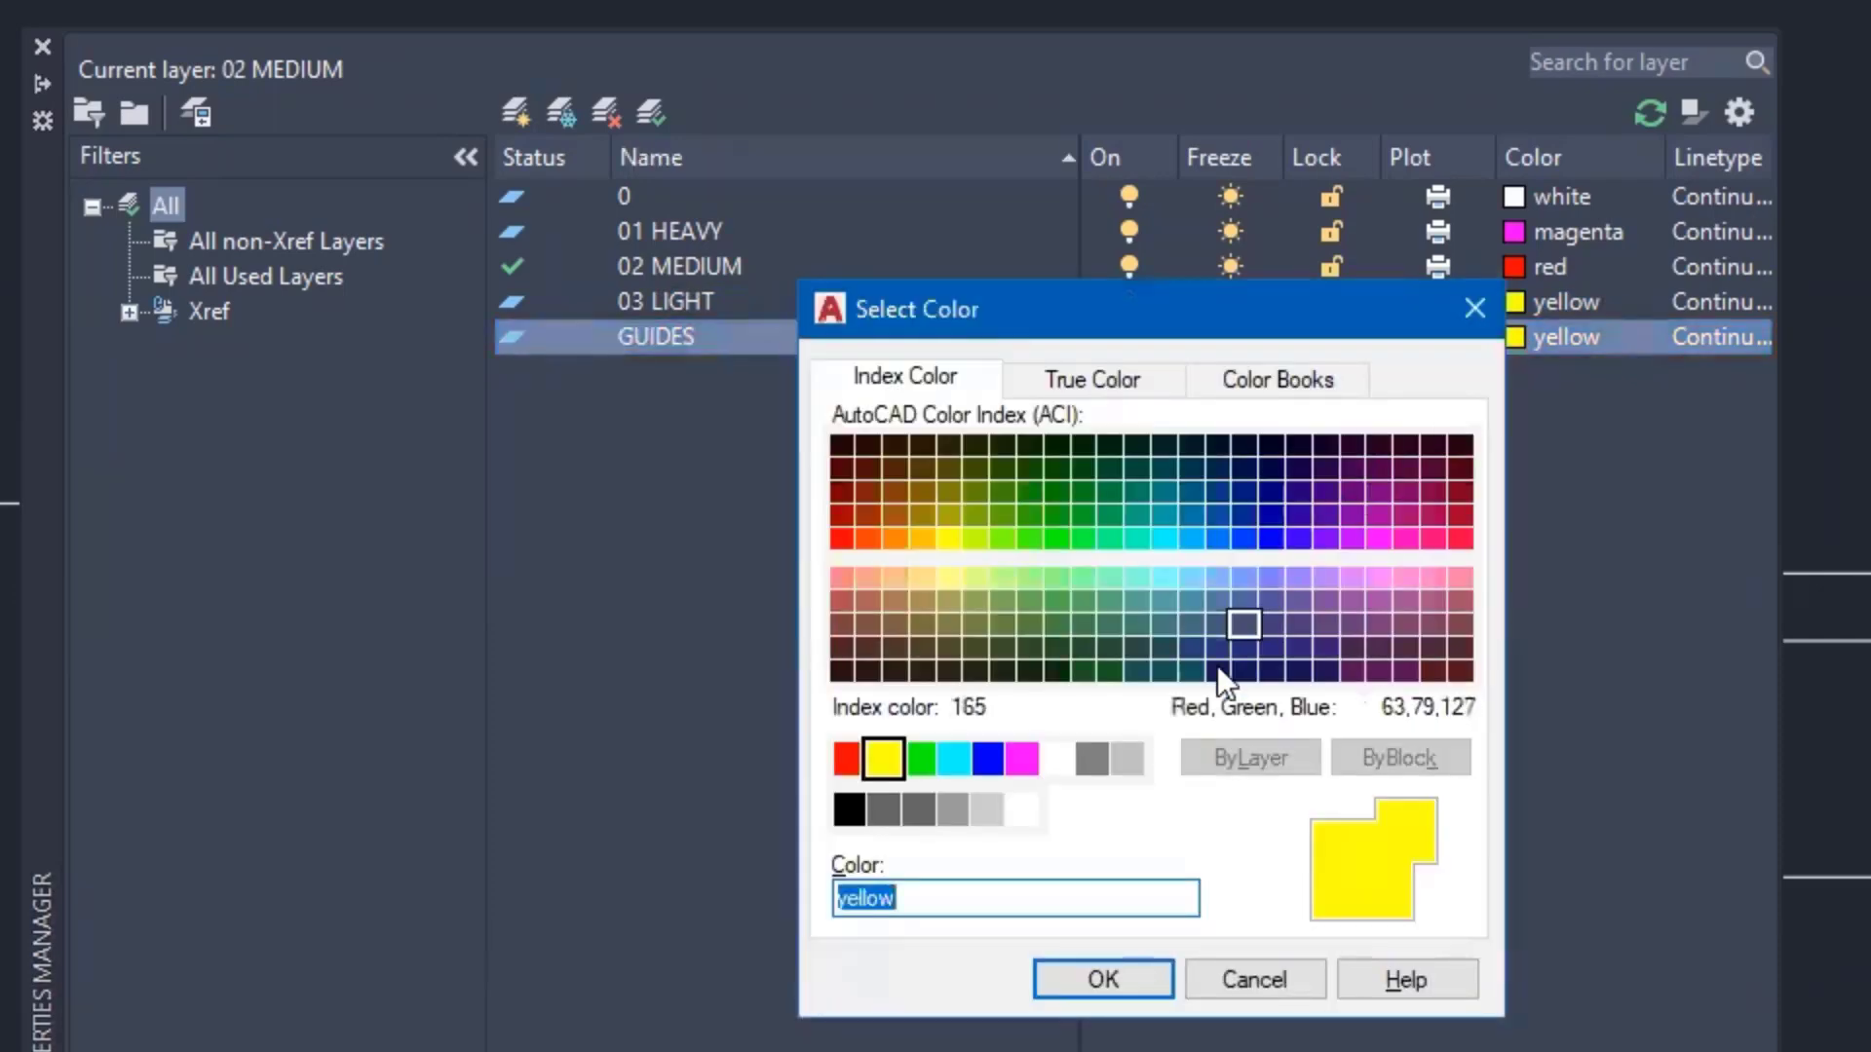
left_click(1092, 760)
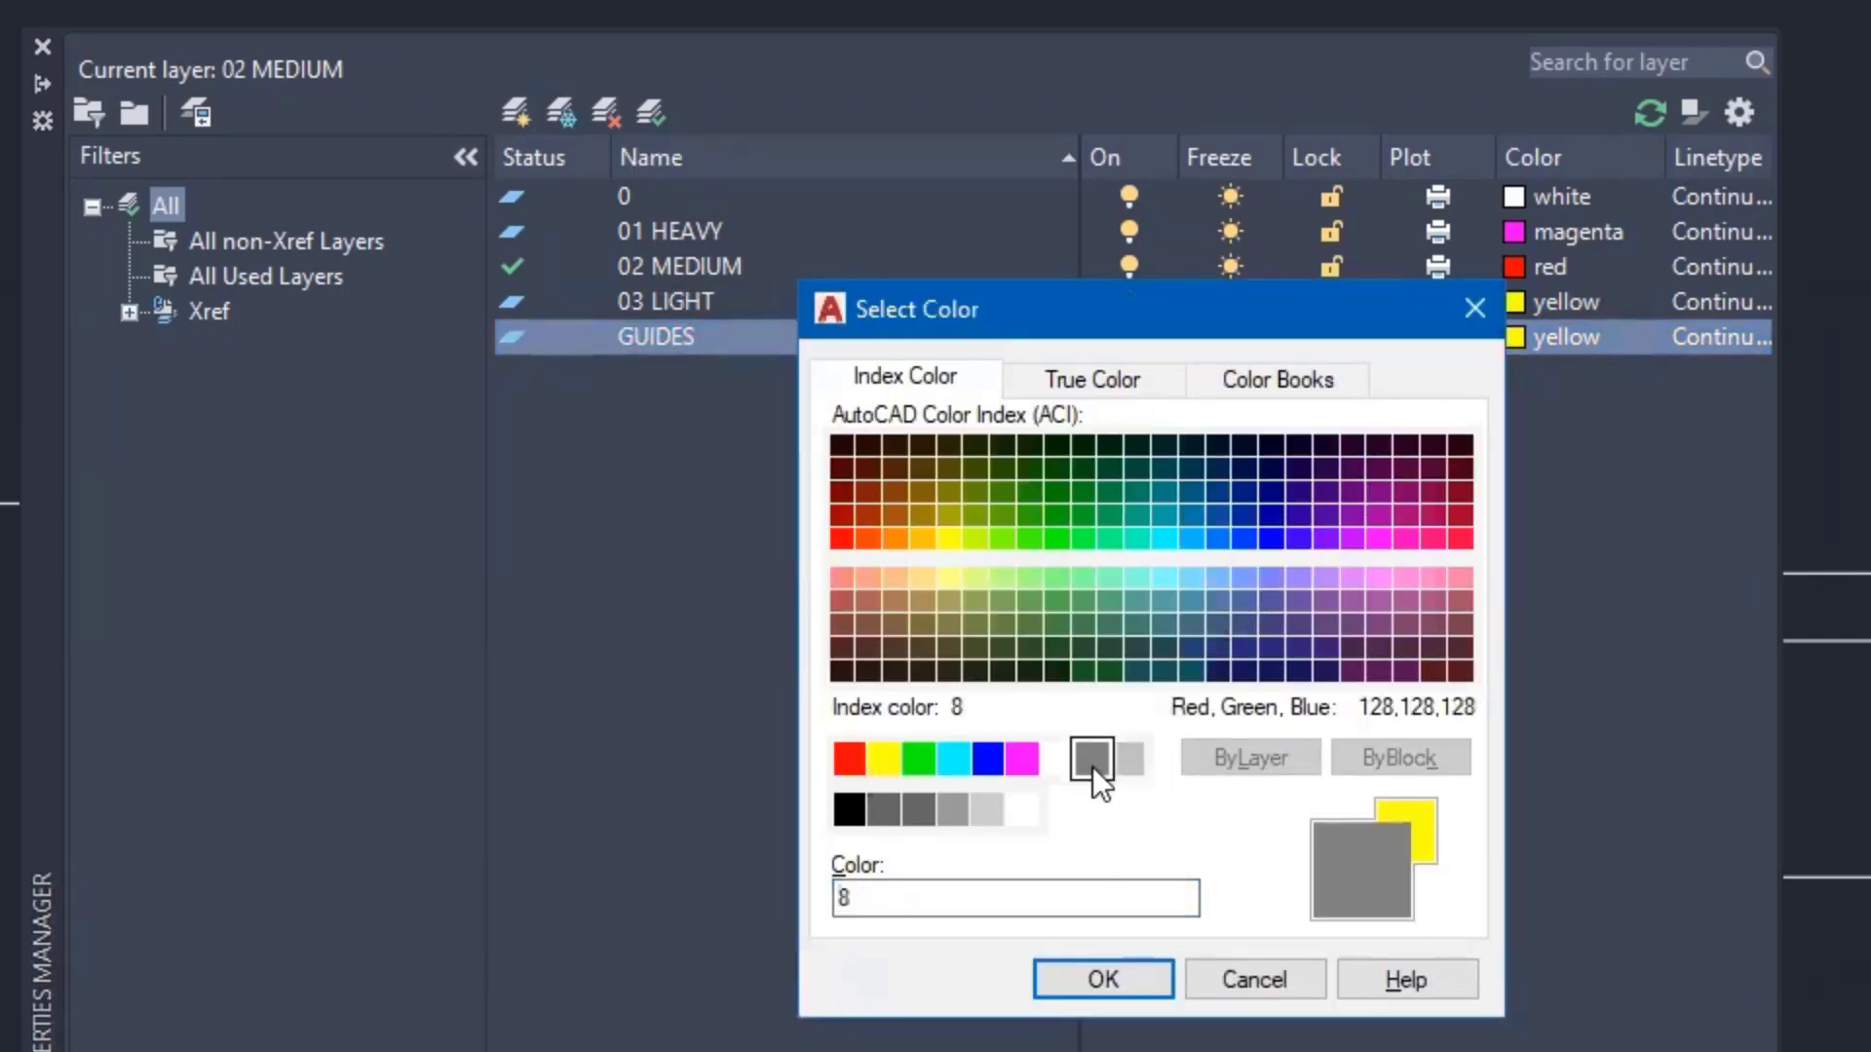
left_click(1120, 976)
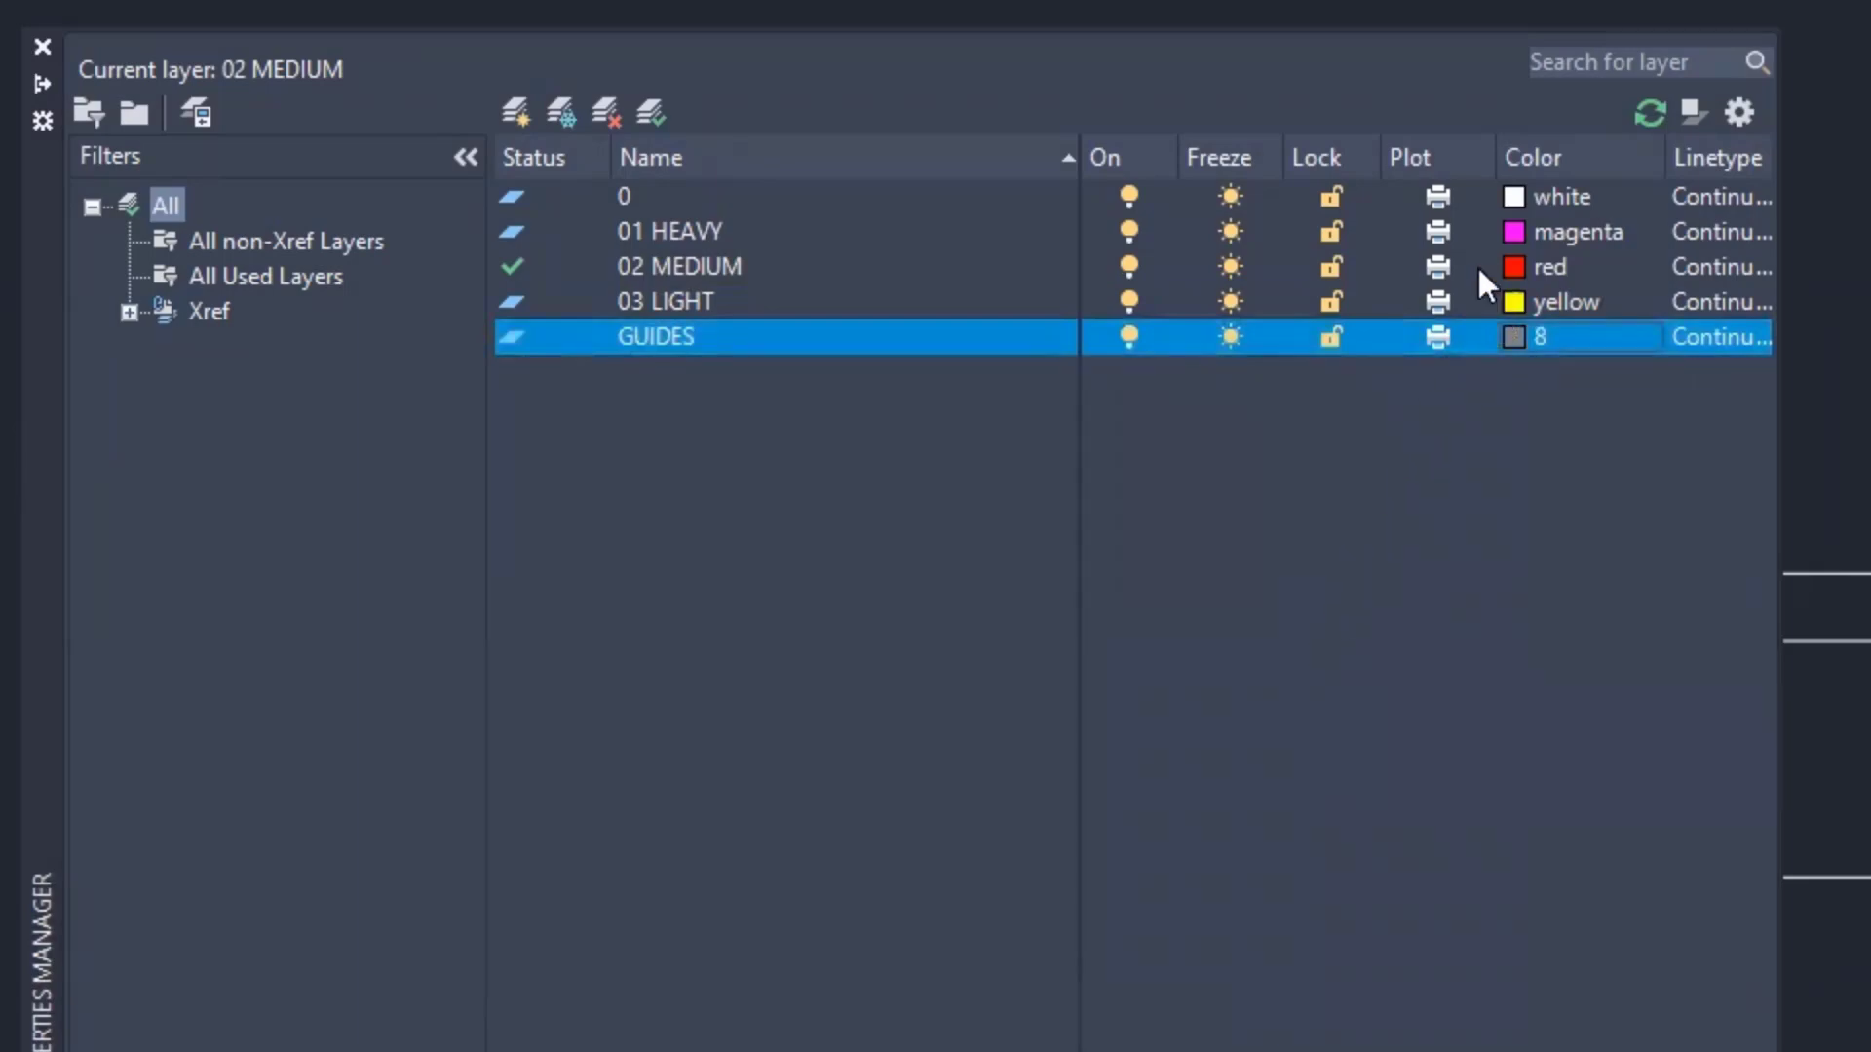
left_click(1438, 336)
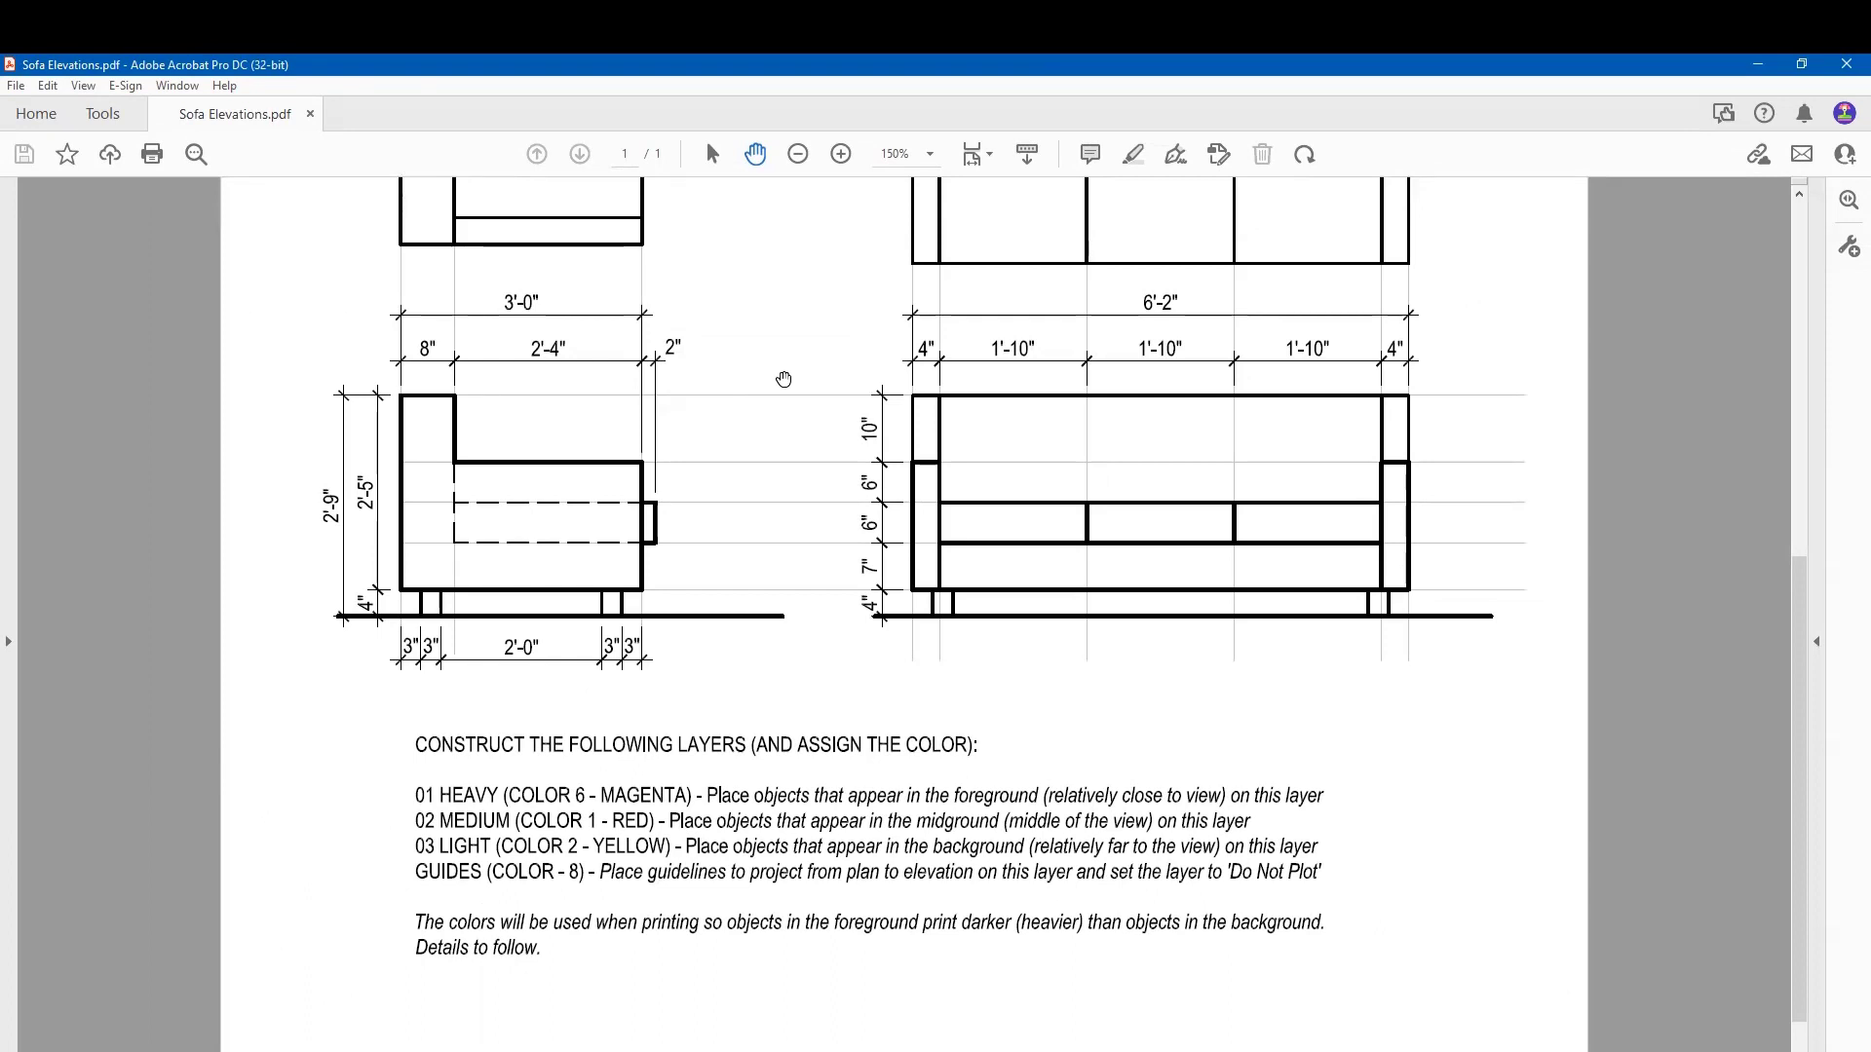
- Scroll up the Sofa Elevations PDF to read the layer list, then return to AutoCAD
scroll(784, 380, "up", 2)
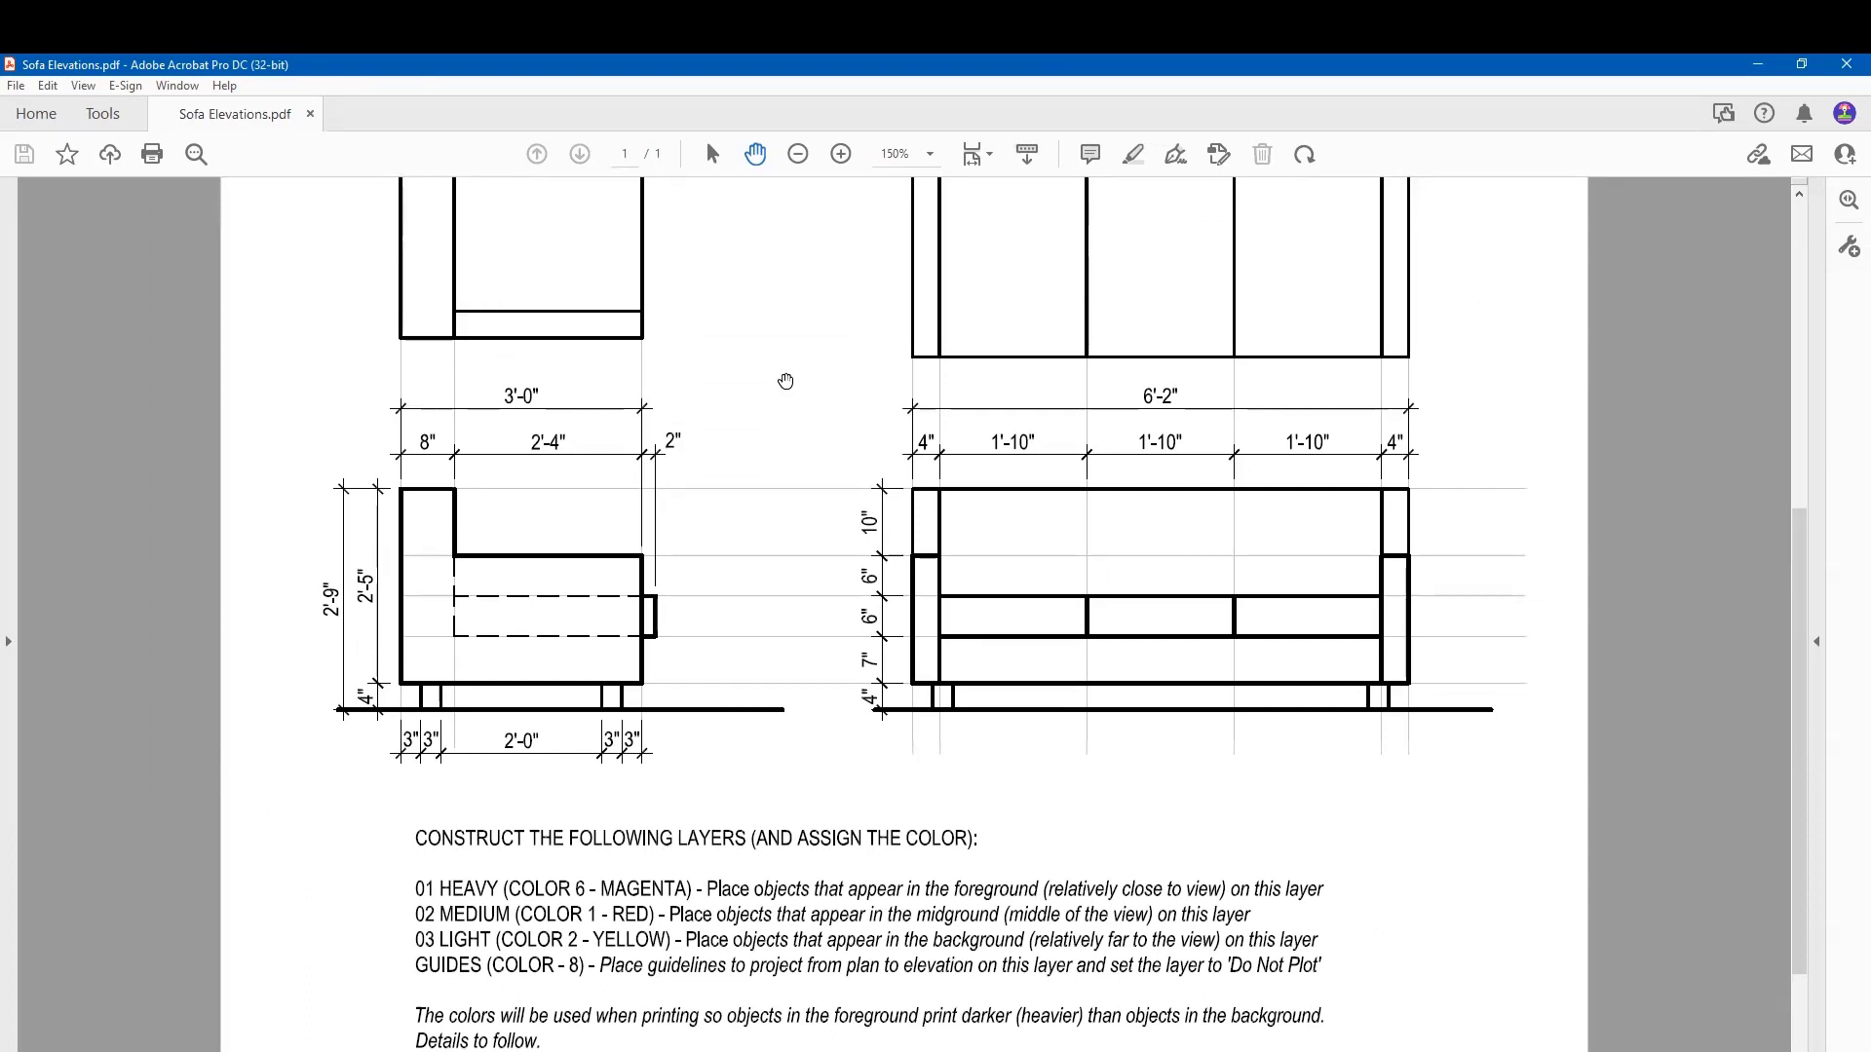
scroll(788, 388, "up", 1)
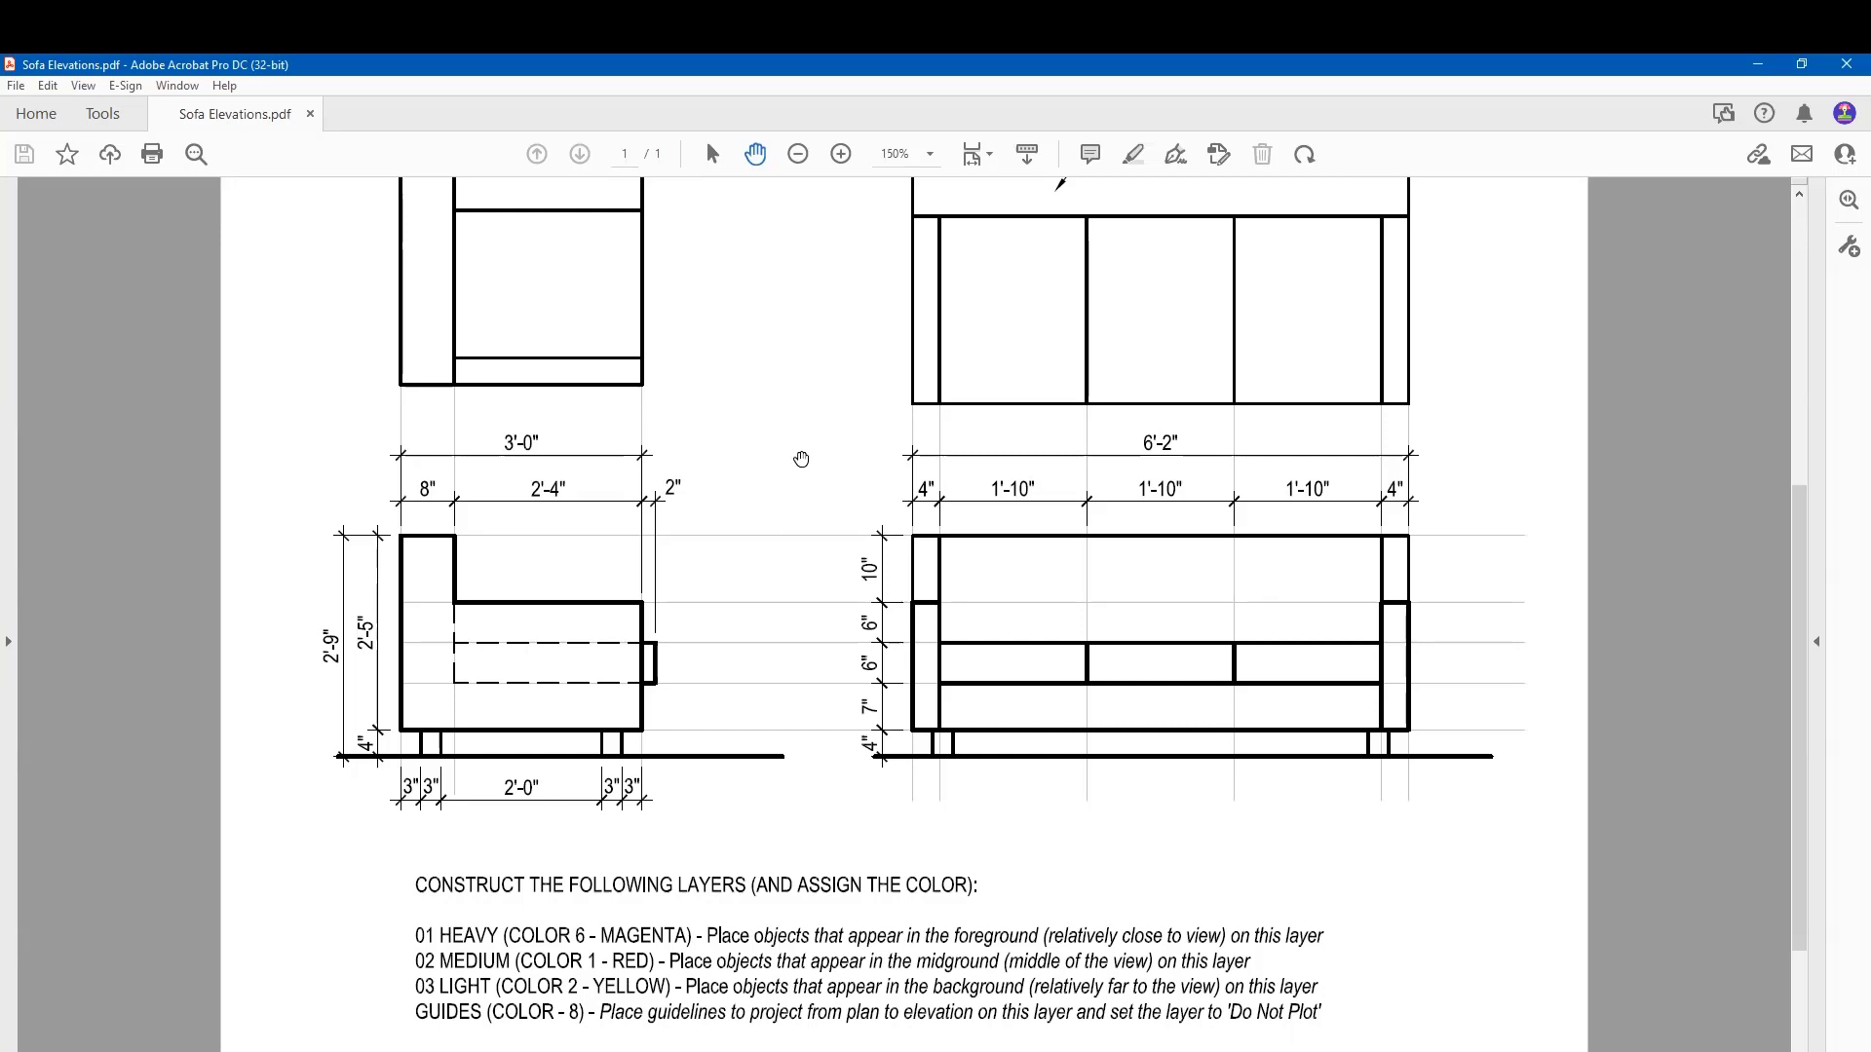
key("alt+Tab")
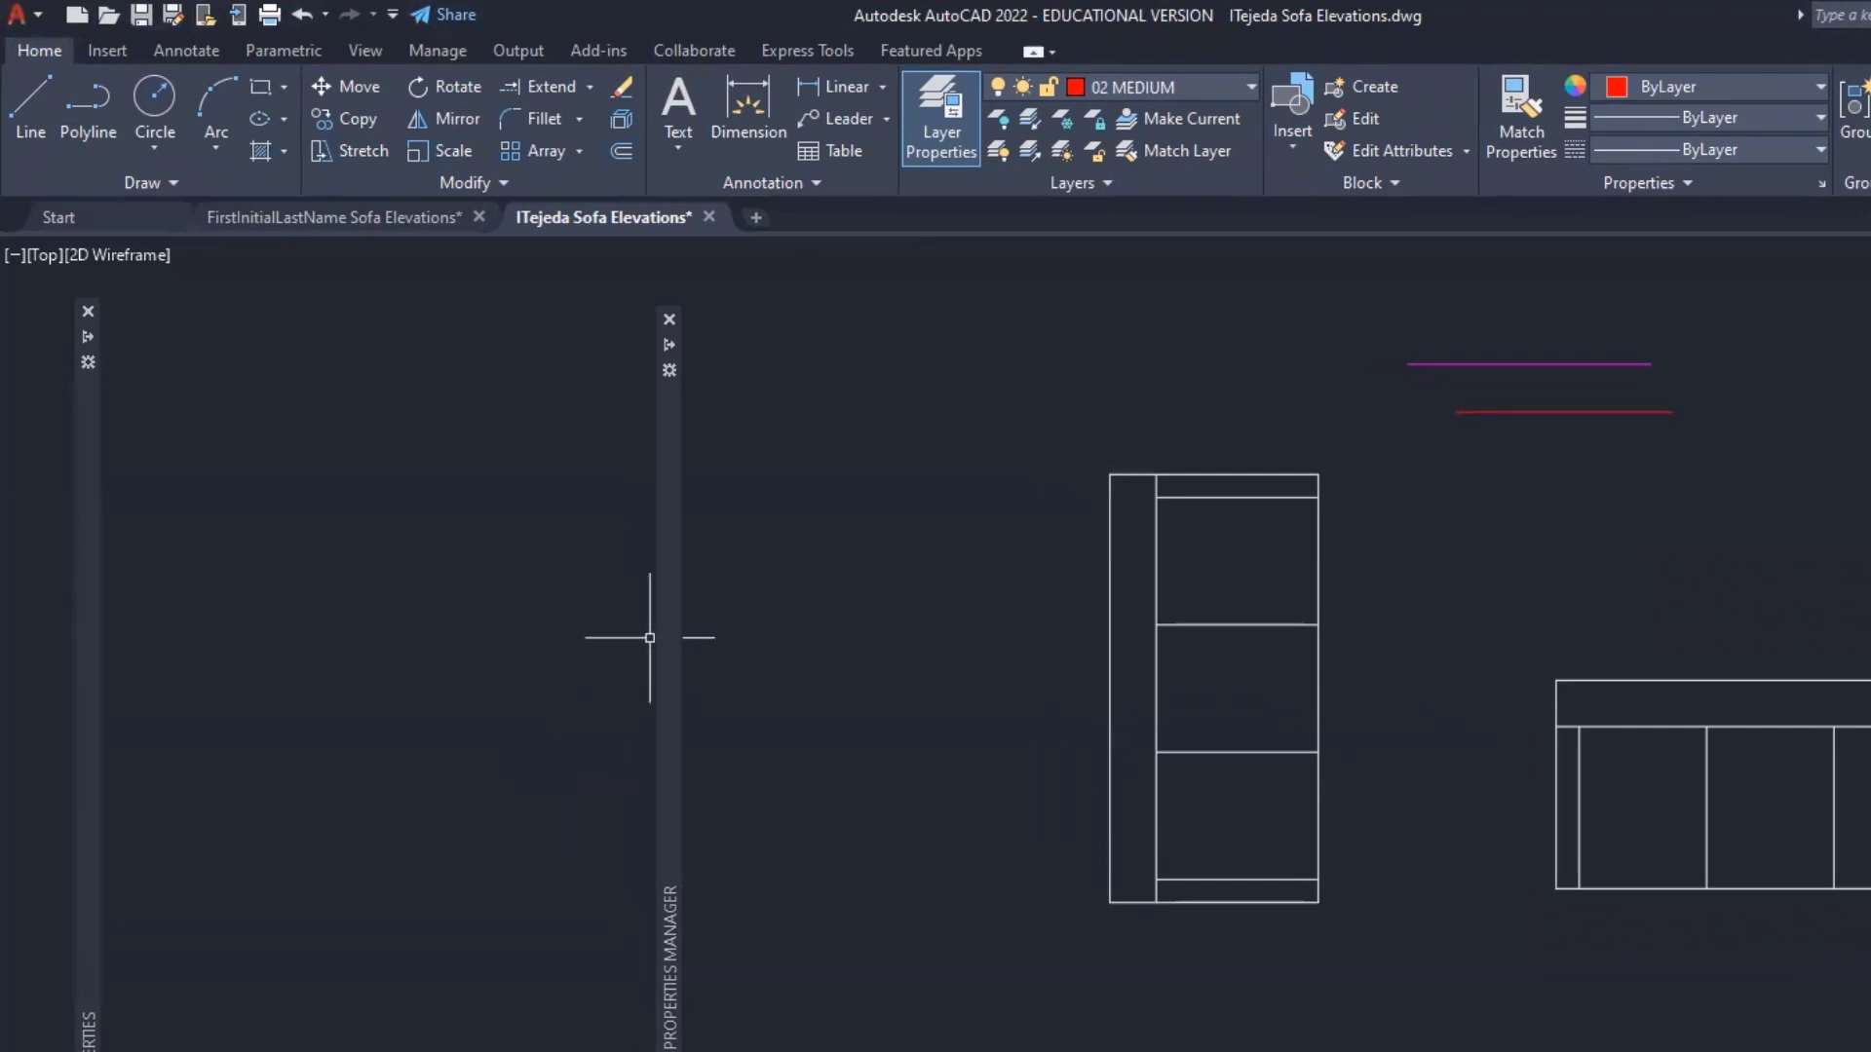
- Make 03 LIGHT current and draw a short yellow horizontal line below the red line
mouse_move(665, 632)
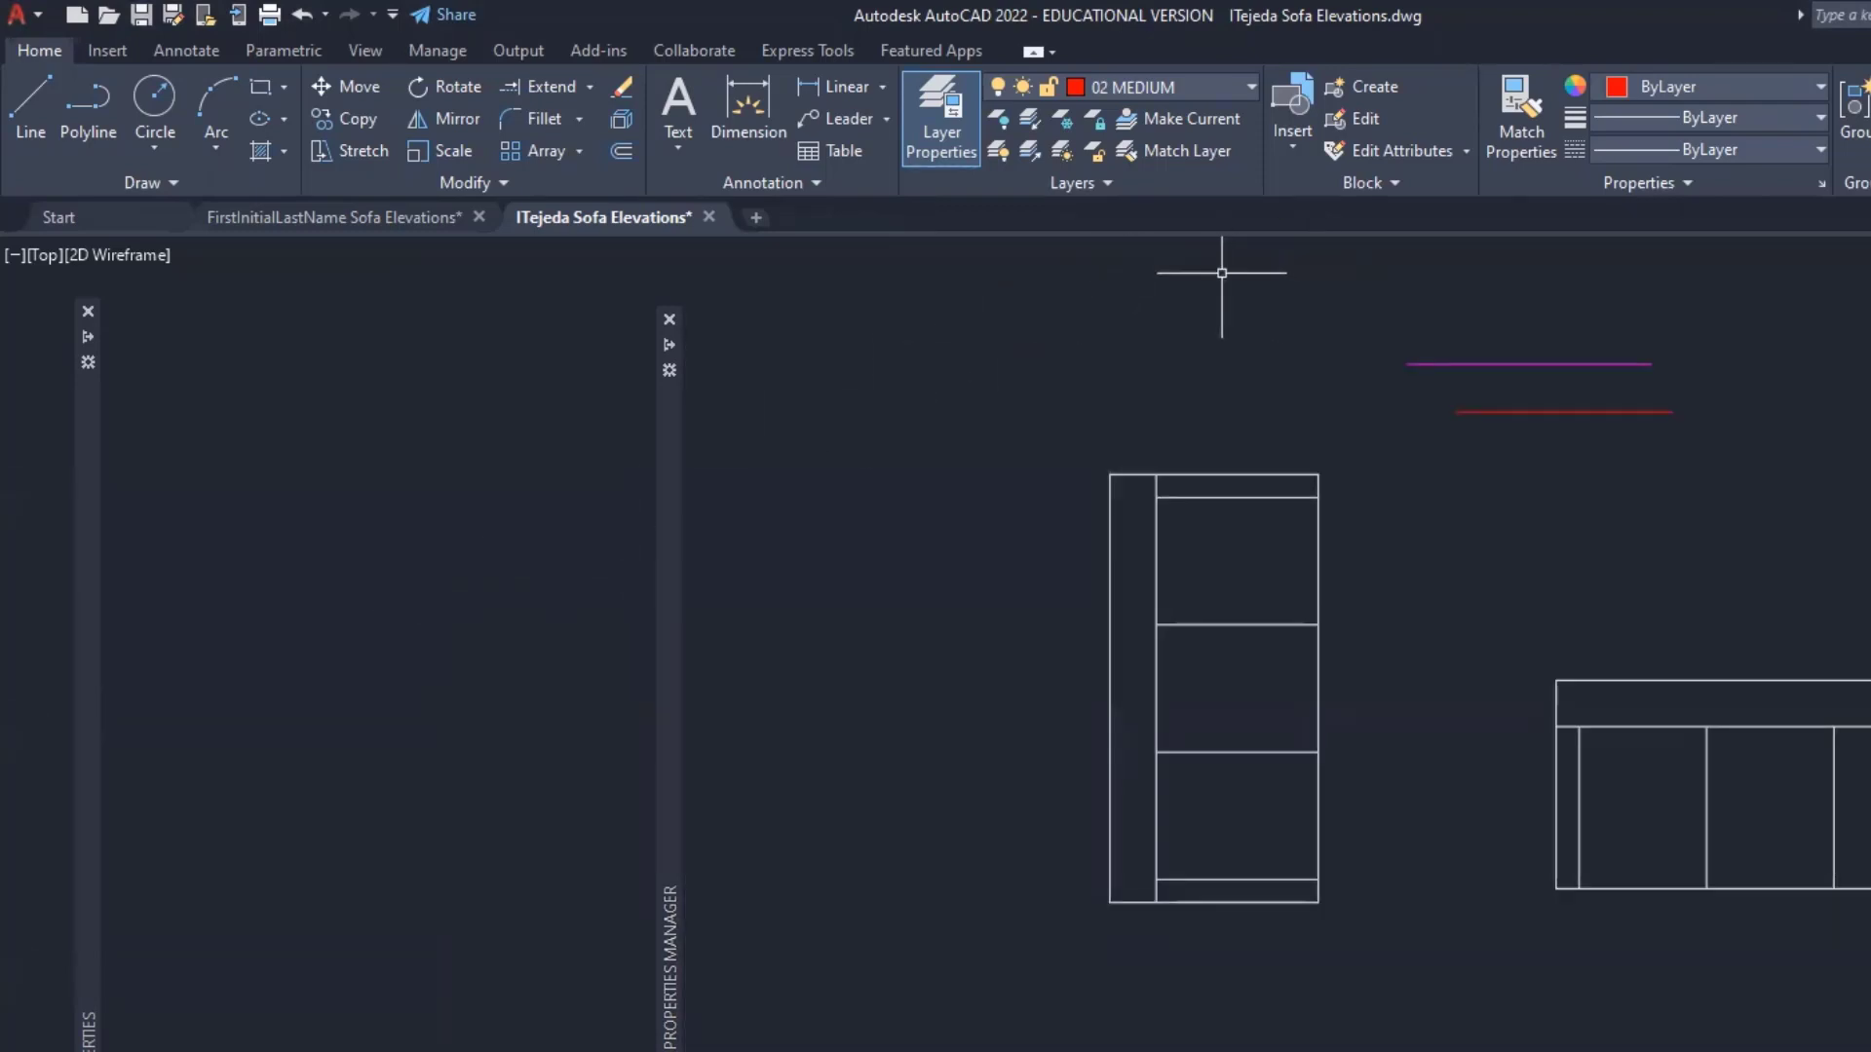
left_click(1248, 88)
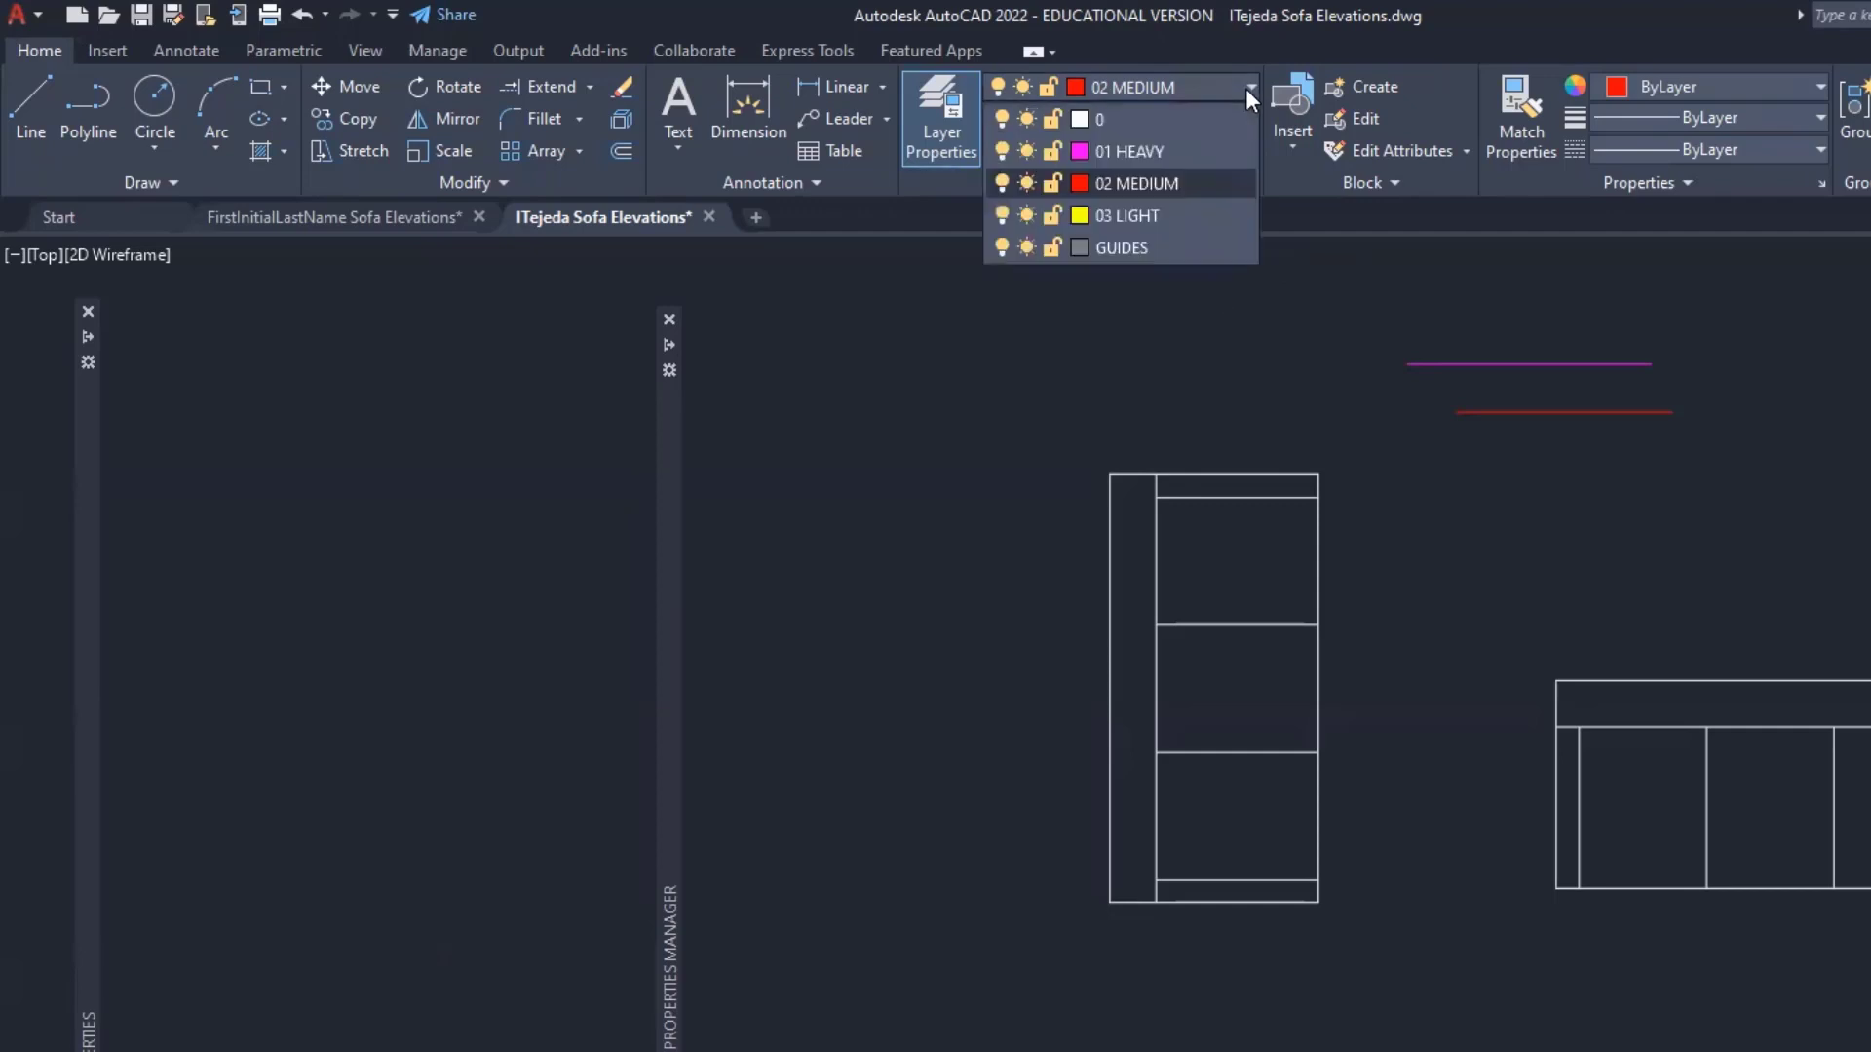
left_click(1151, 212)
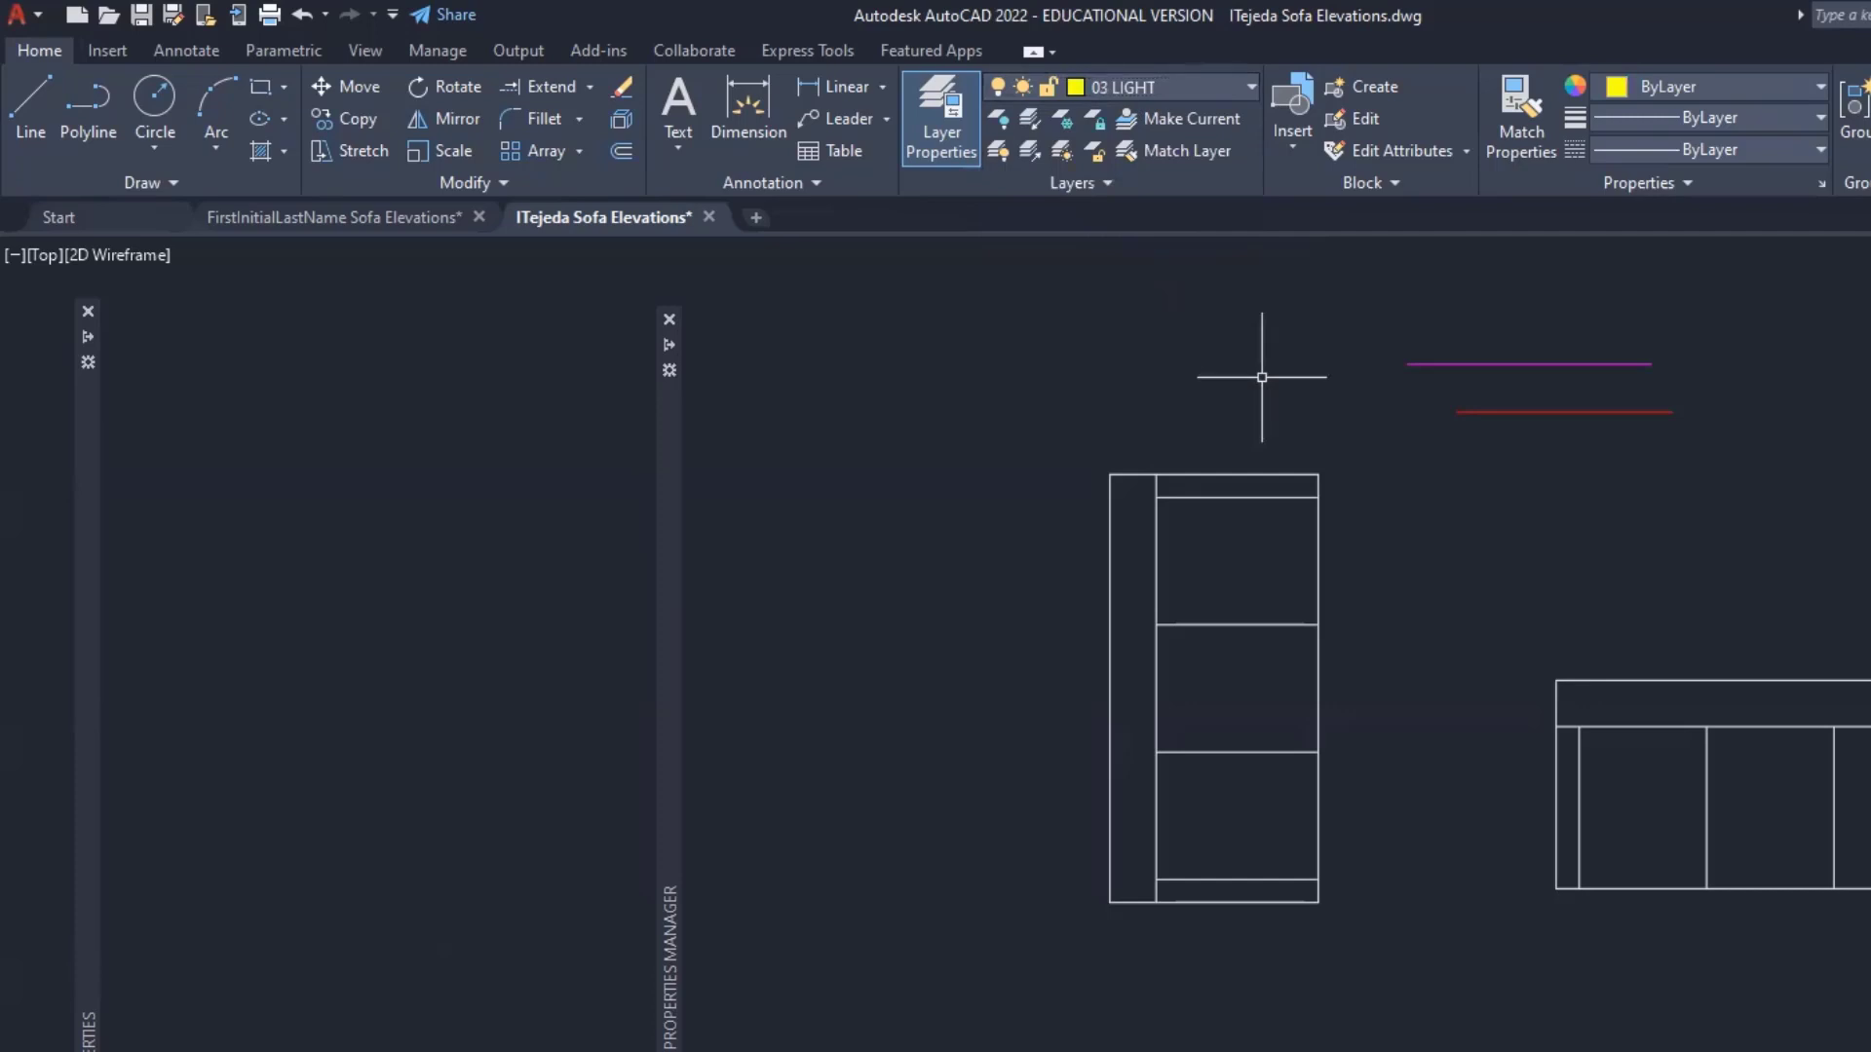
type("l")
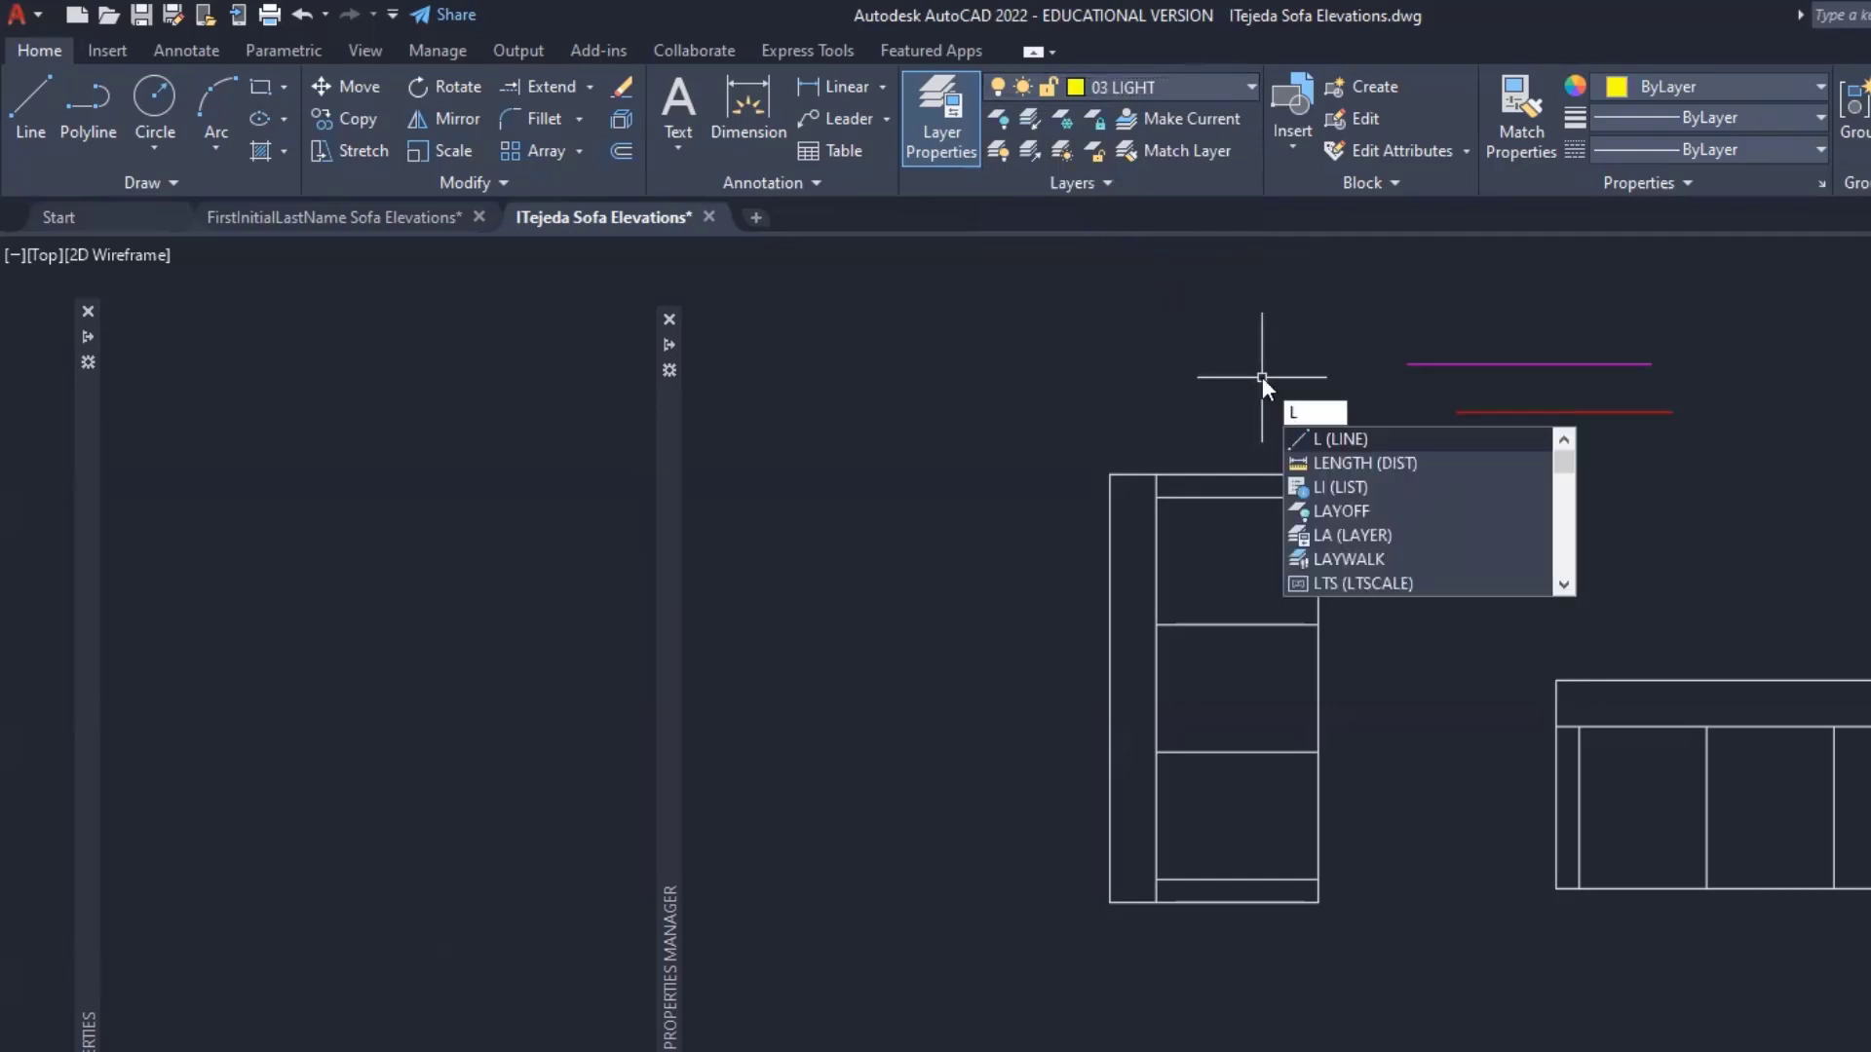
key("Return")
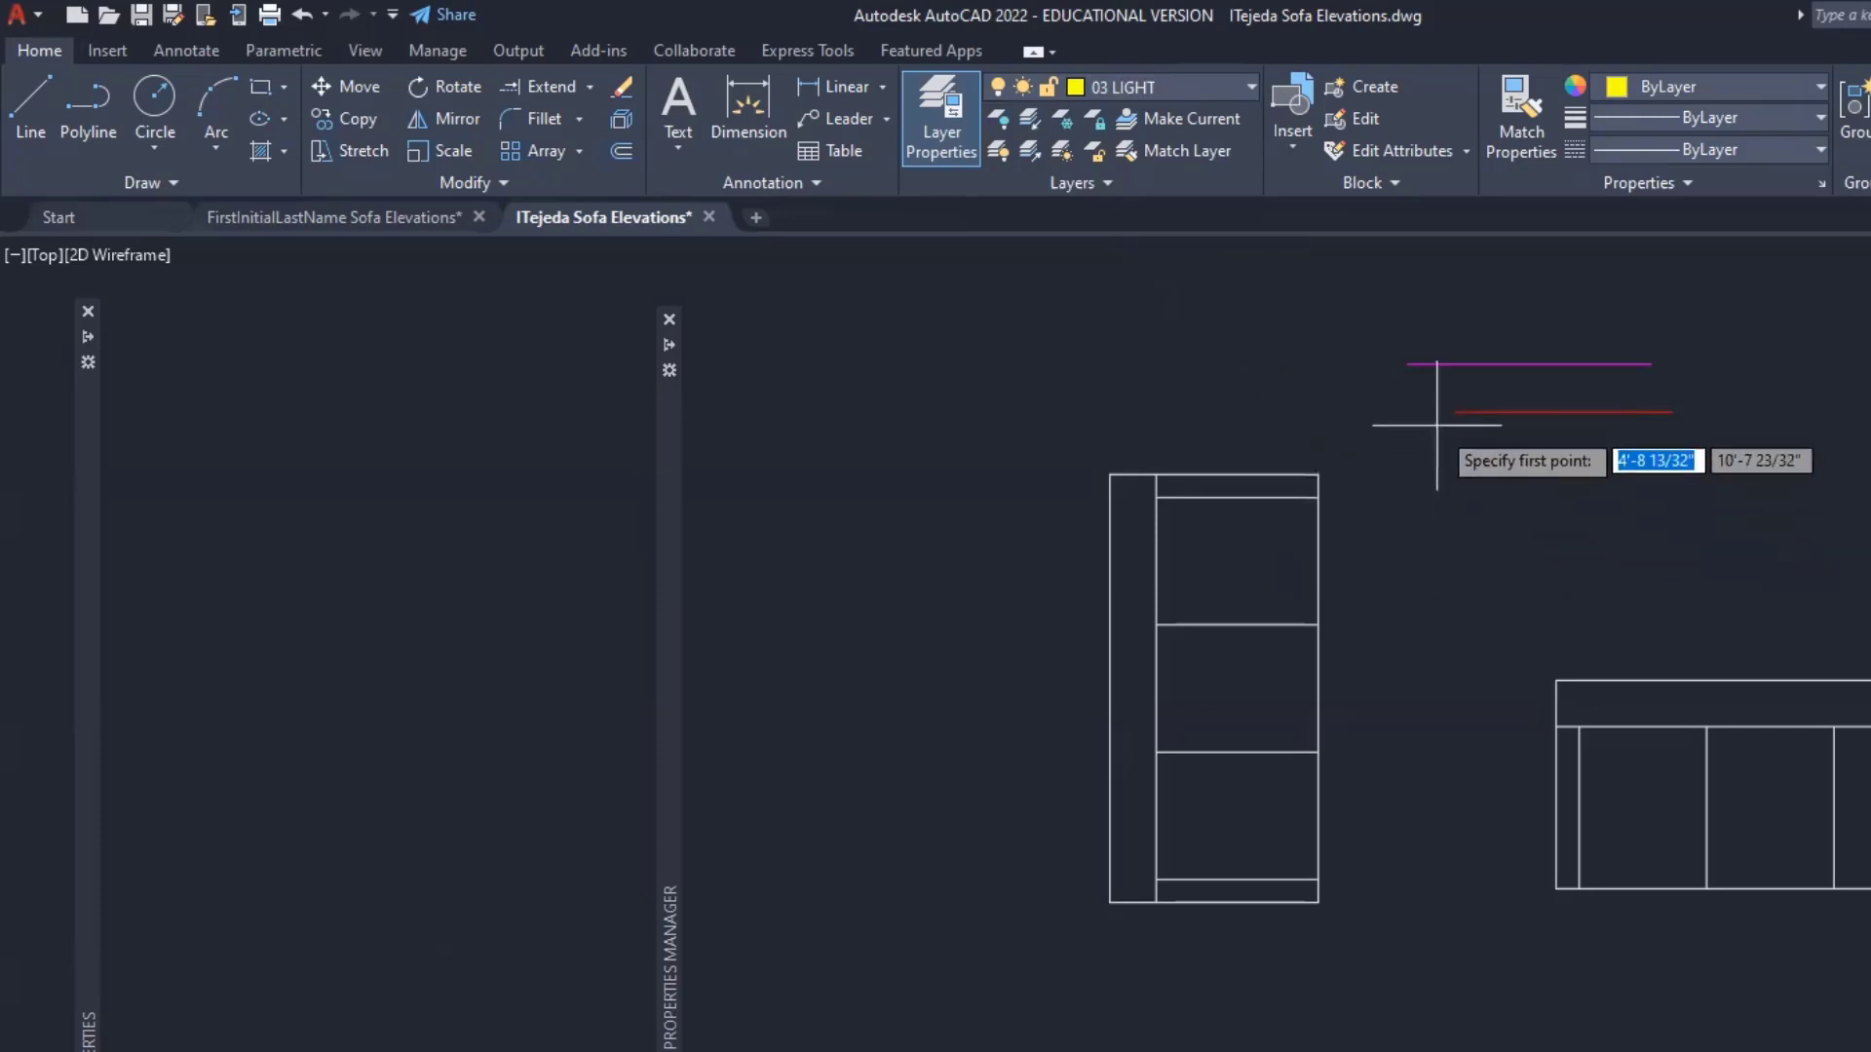
left_click(1551, 454)
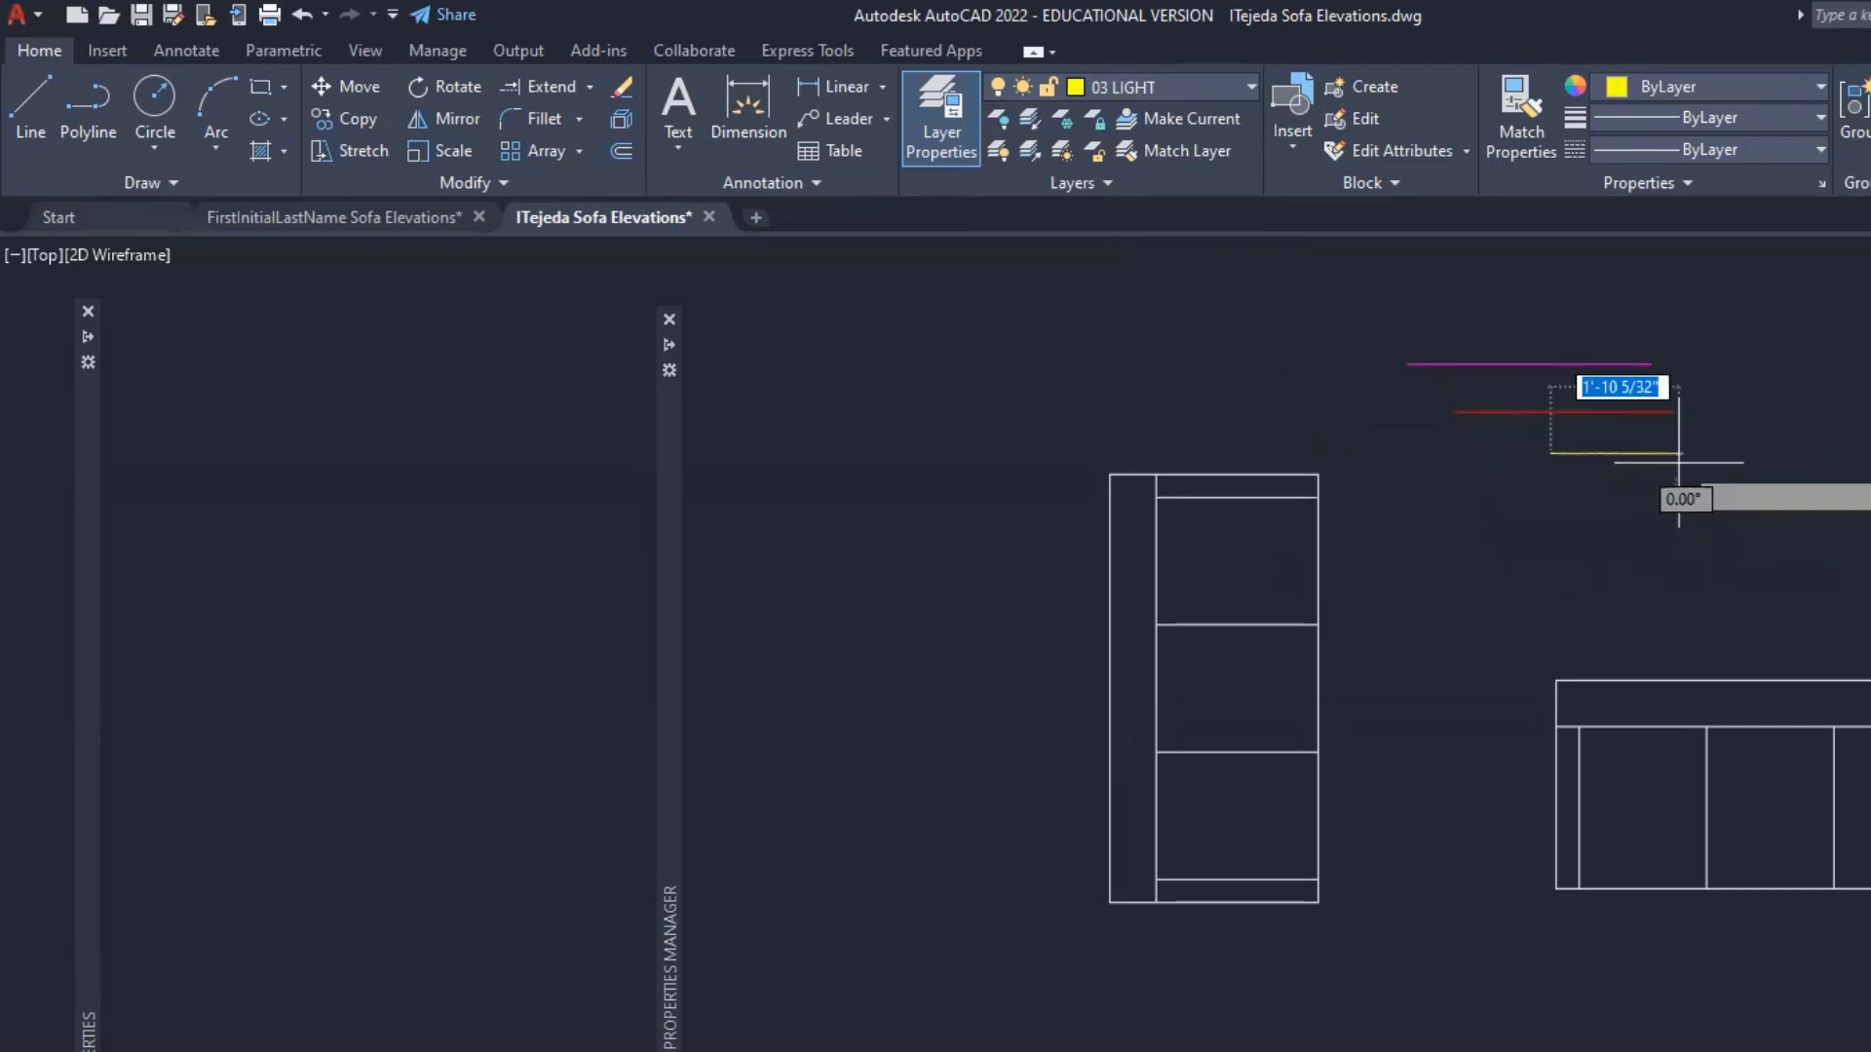
left_click(1735, 455)
key("Return")
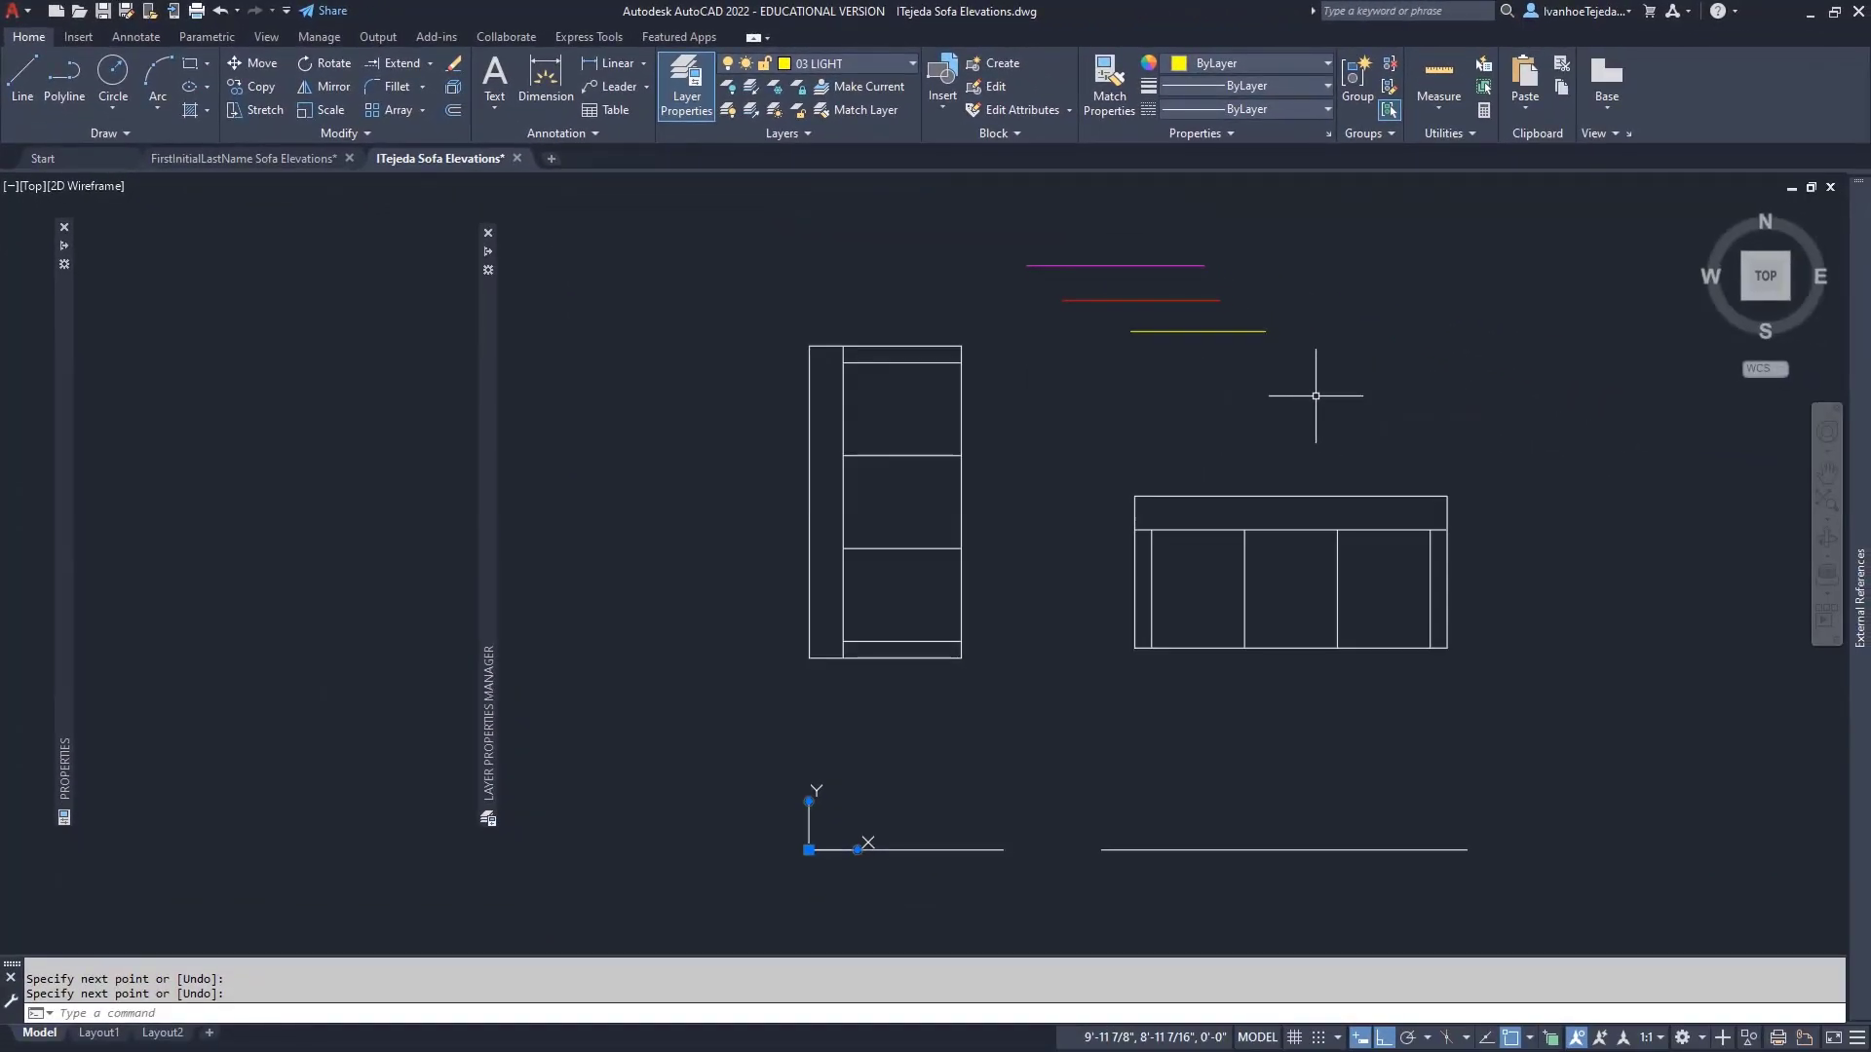
- Make GUIDES the current layer and zoom to the sofa plan's lower-left area
left_click(895, 63)
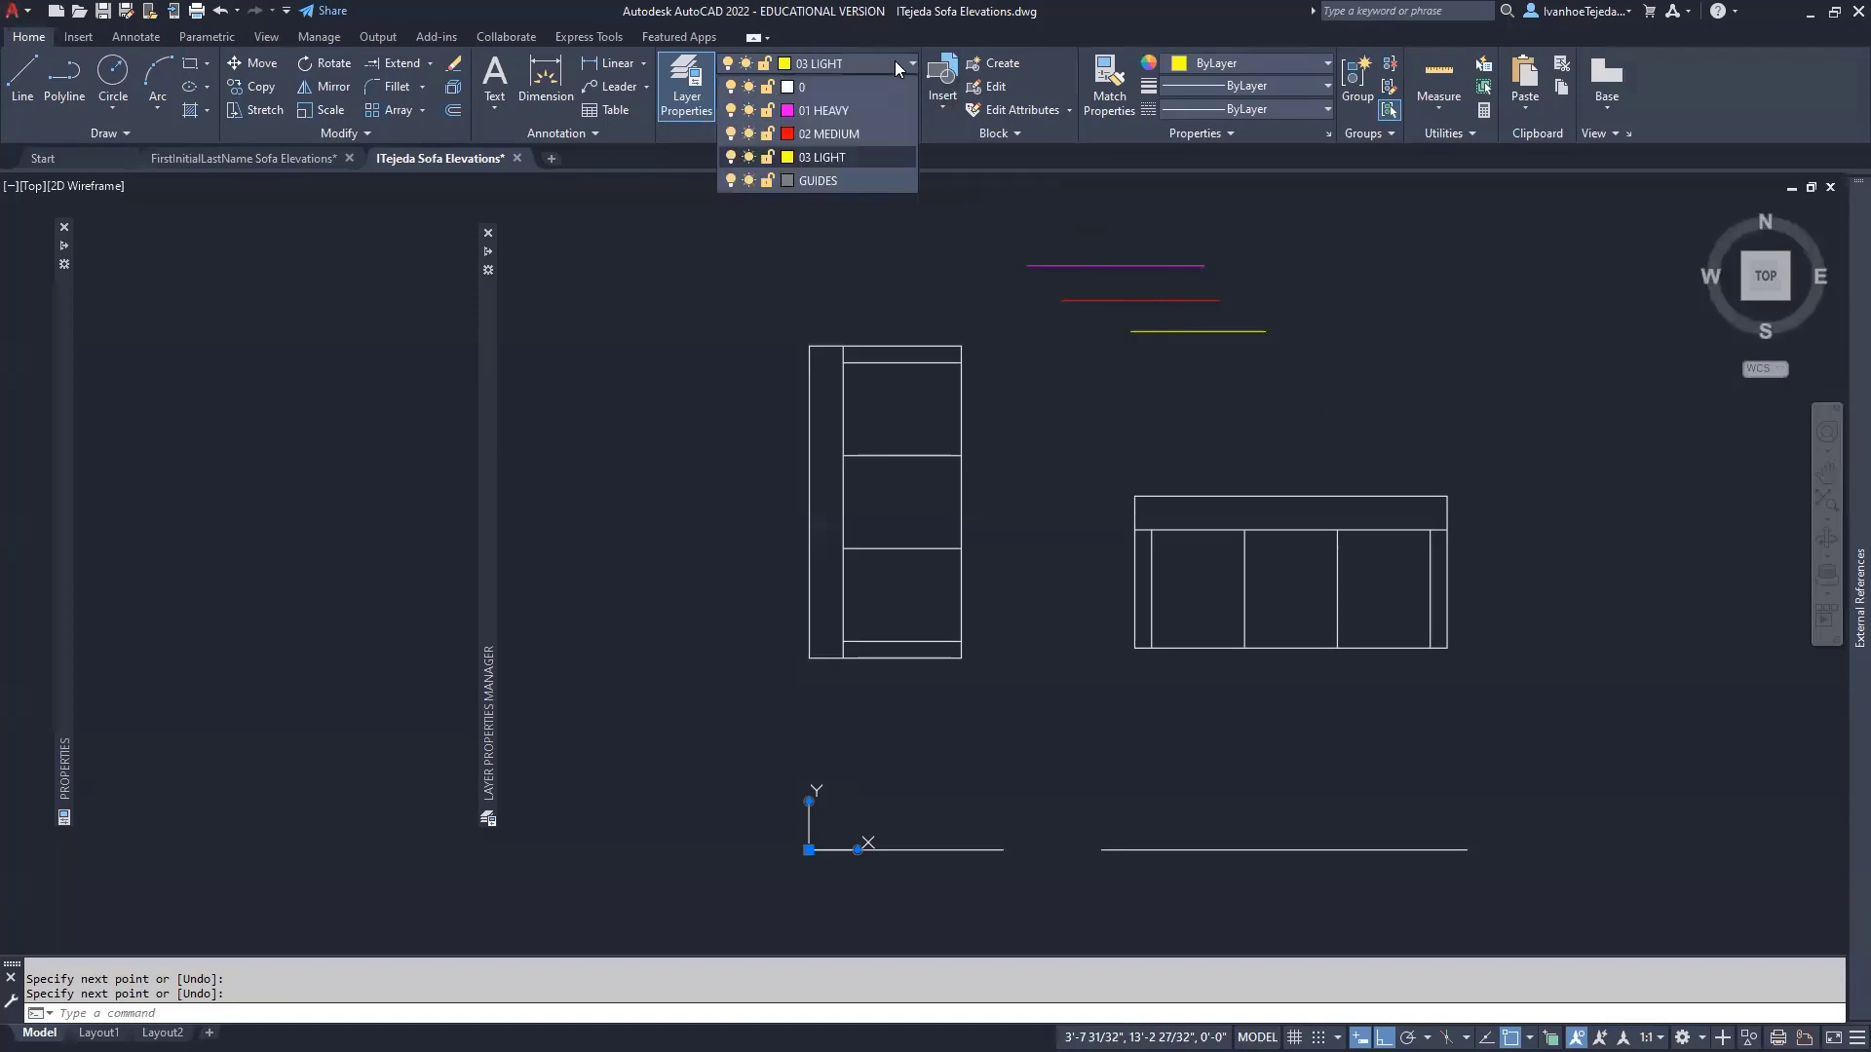
left_click(831, 179)
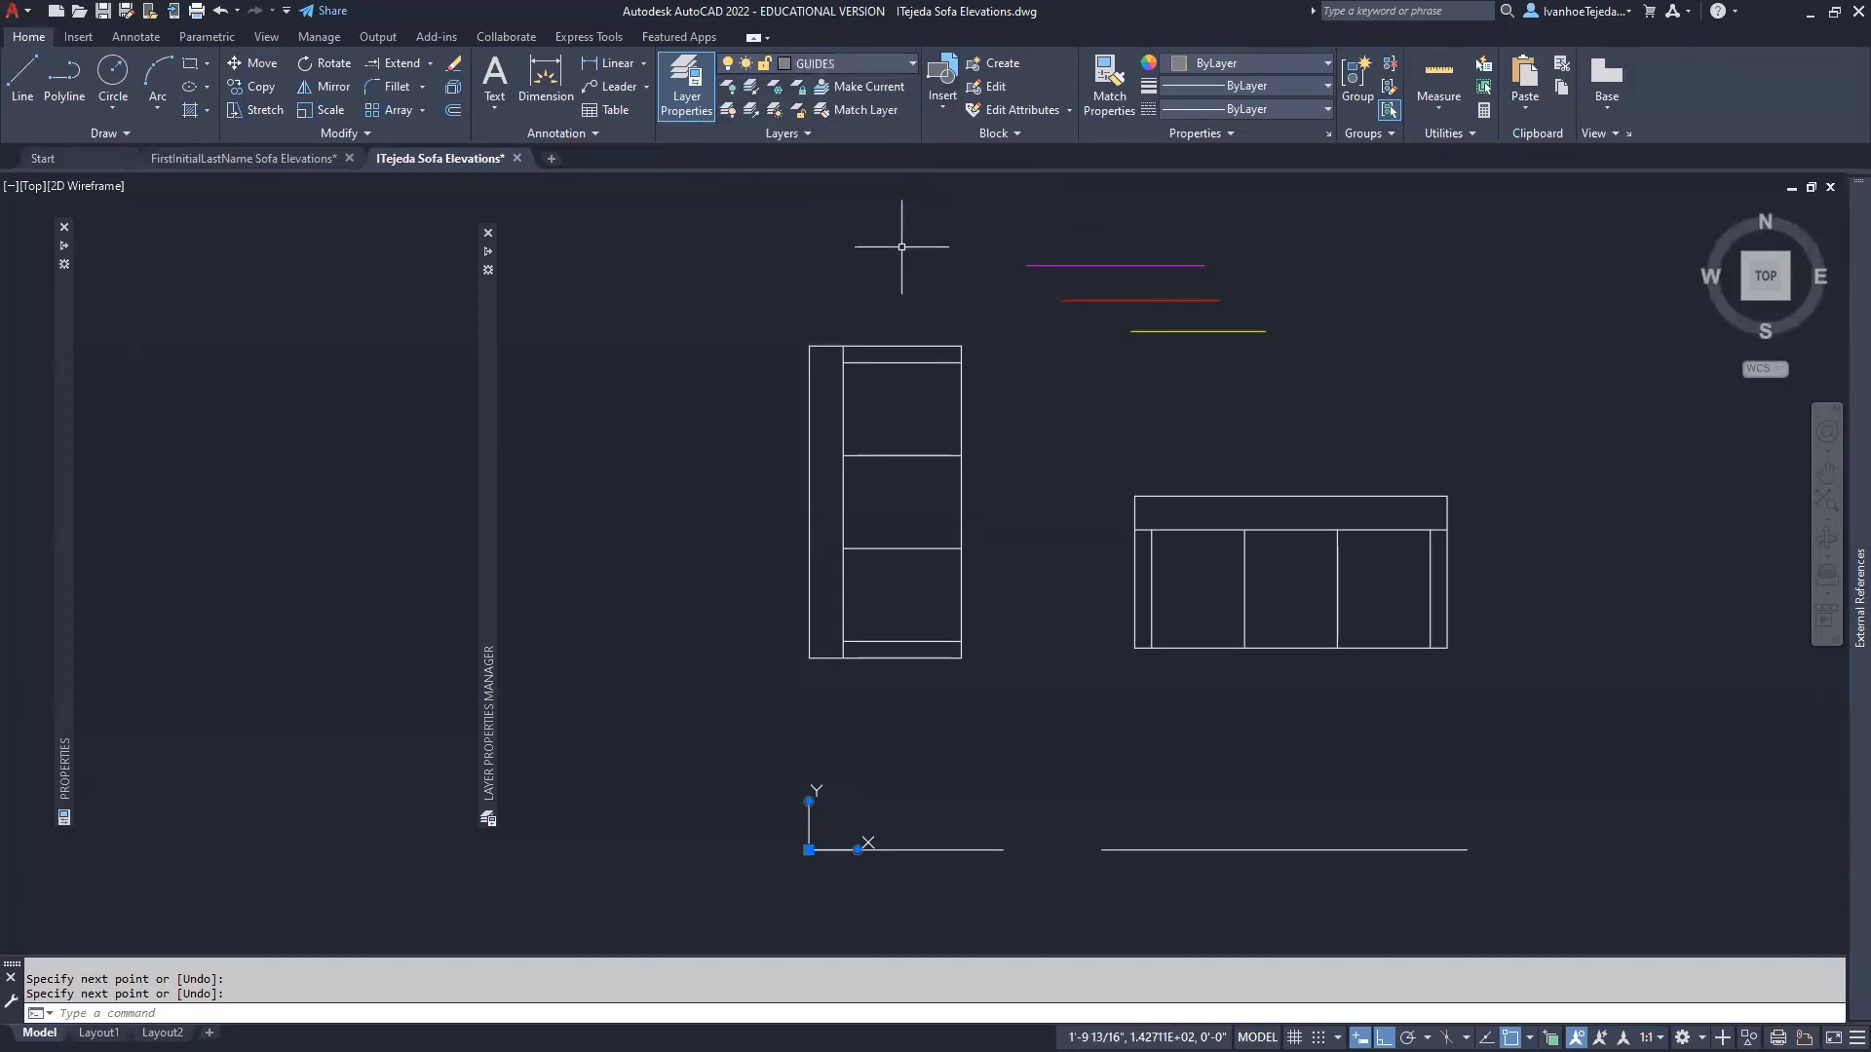
middle_click_drag(972, 643, 1048, 505)
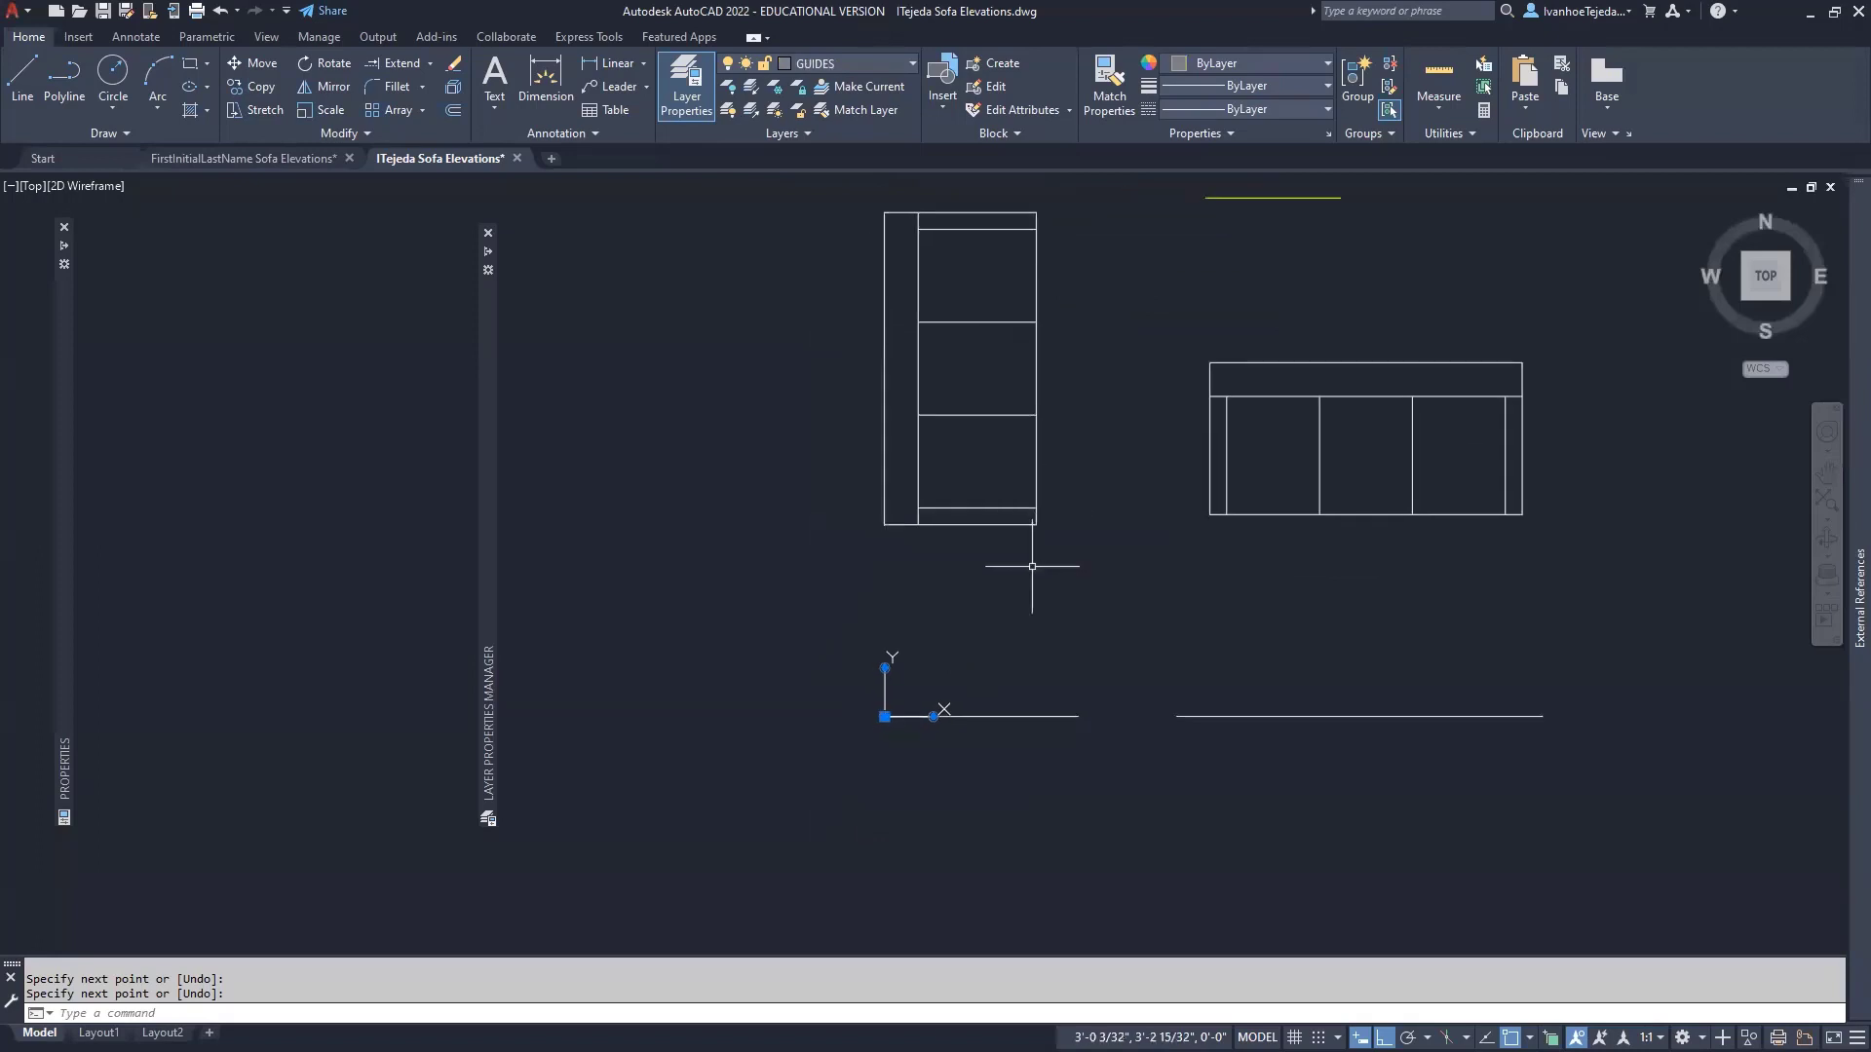
scroll(953, 569, "up", 2)
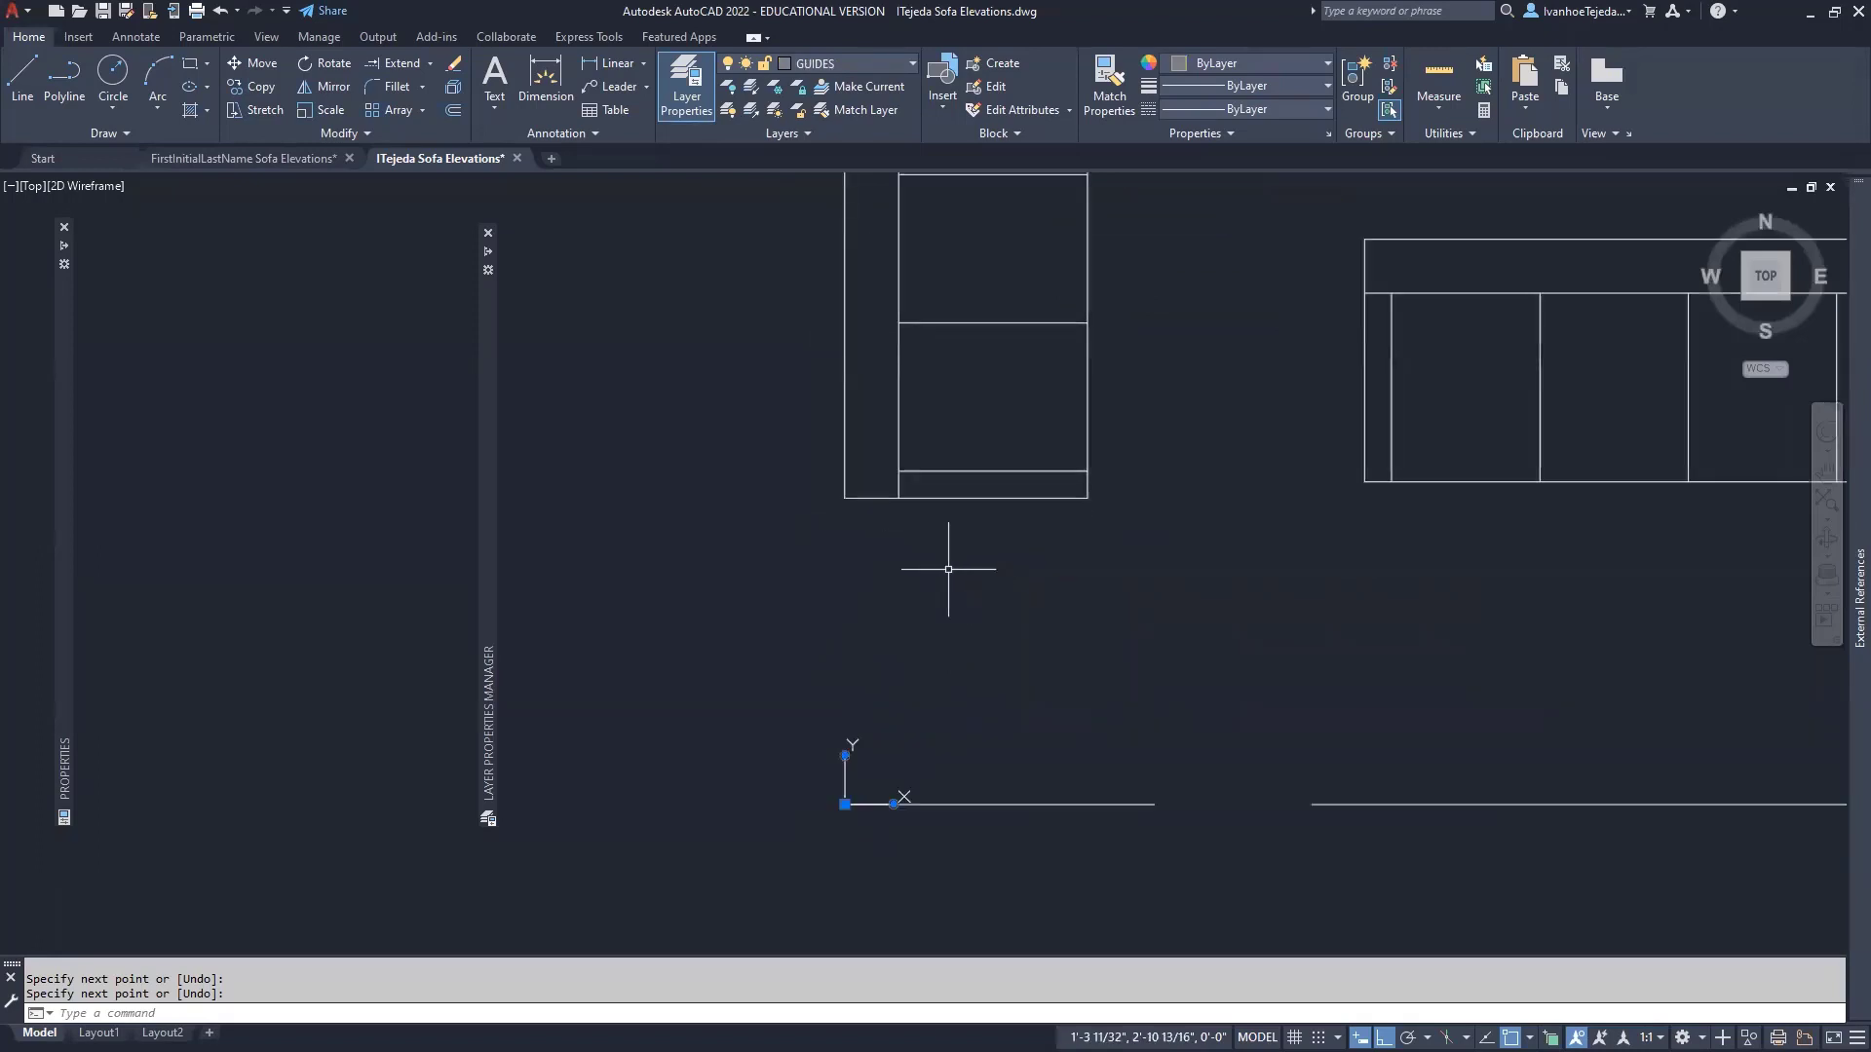
- Draw a guide line from the sofa plan's bottom-left corner perpendicular to the ground line
type("L")
key("Return")
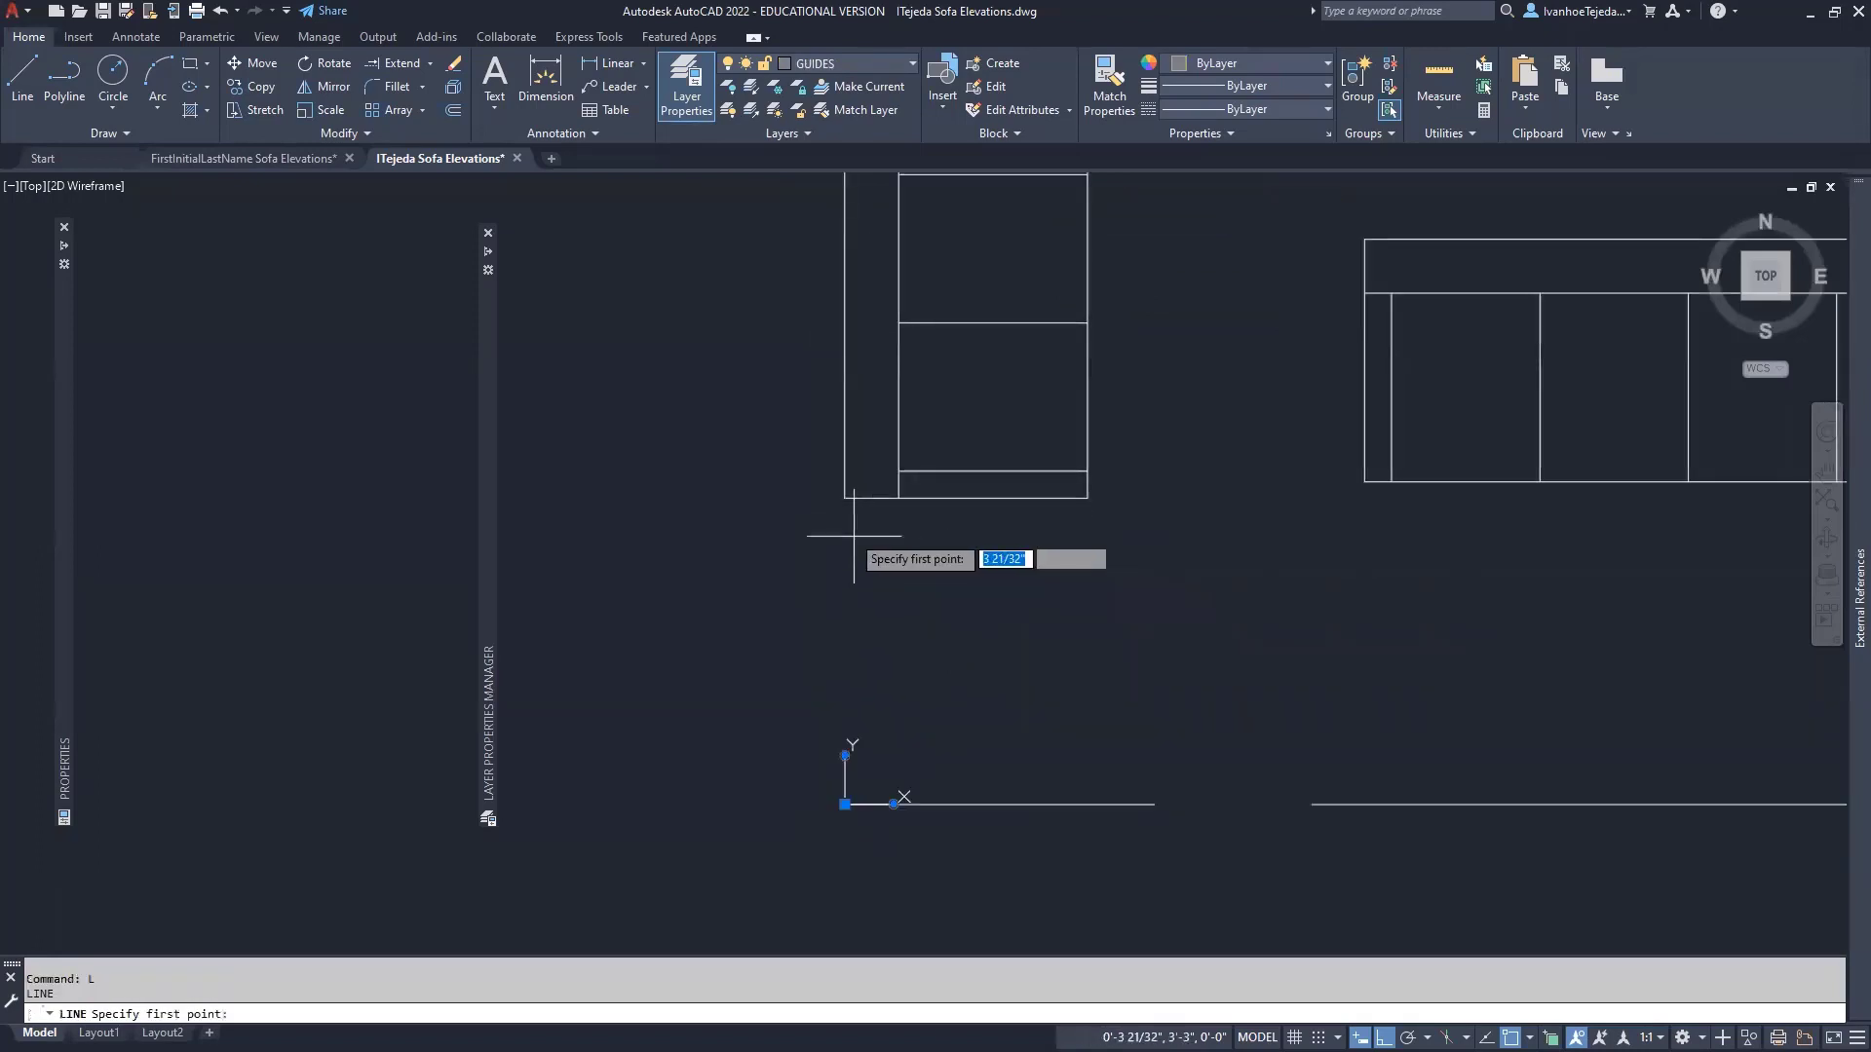
left_click(846, 498)
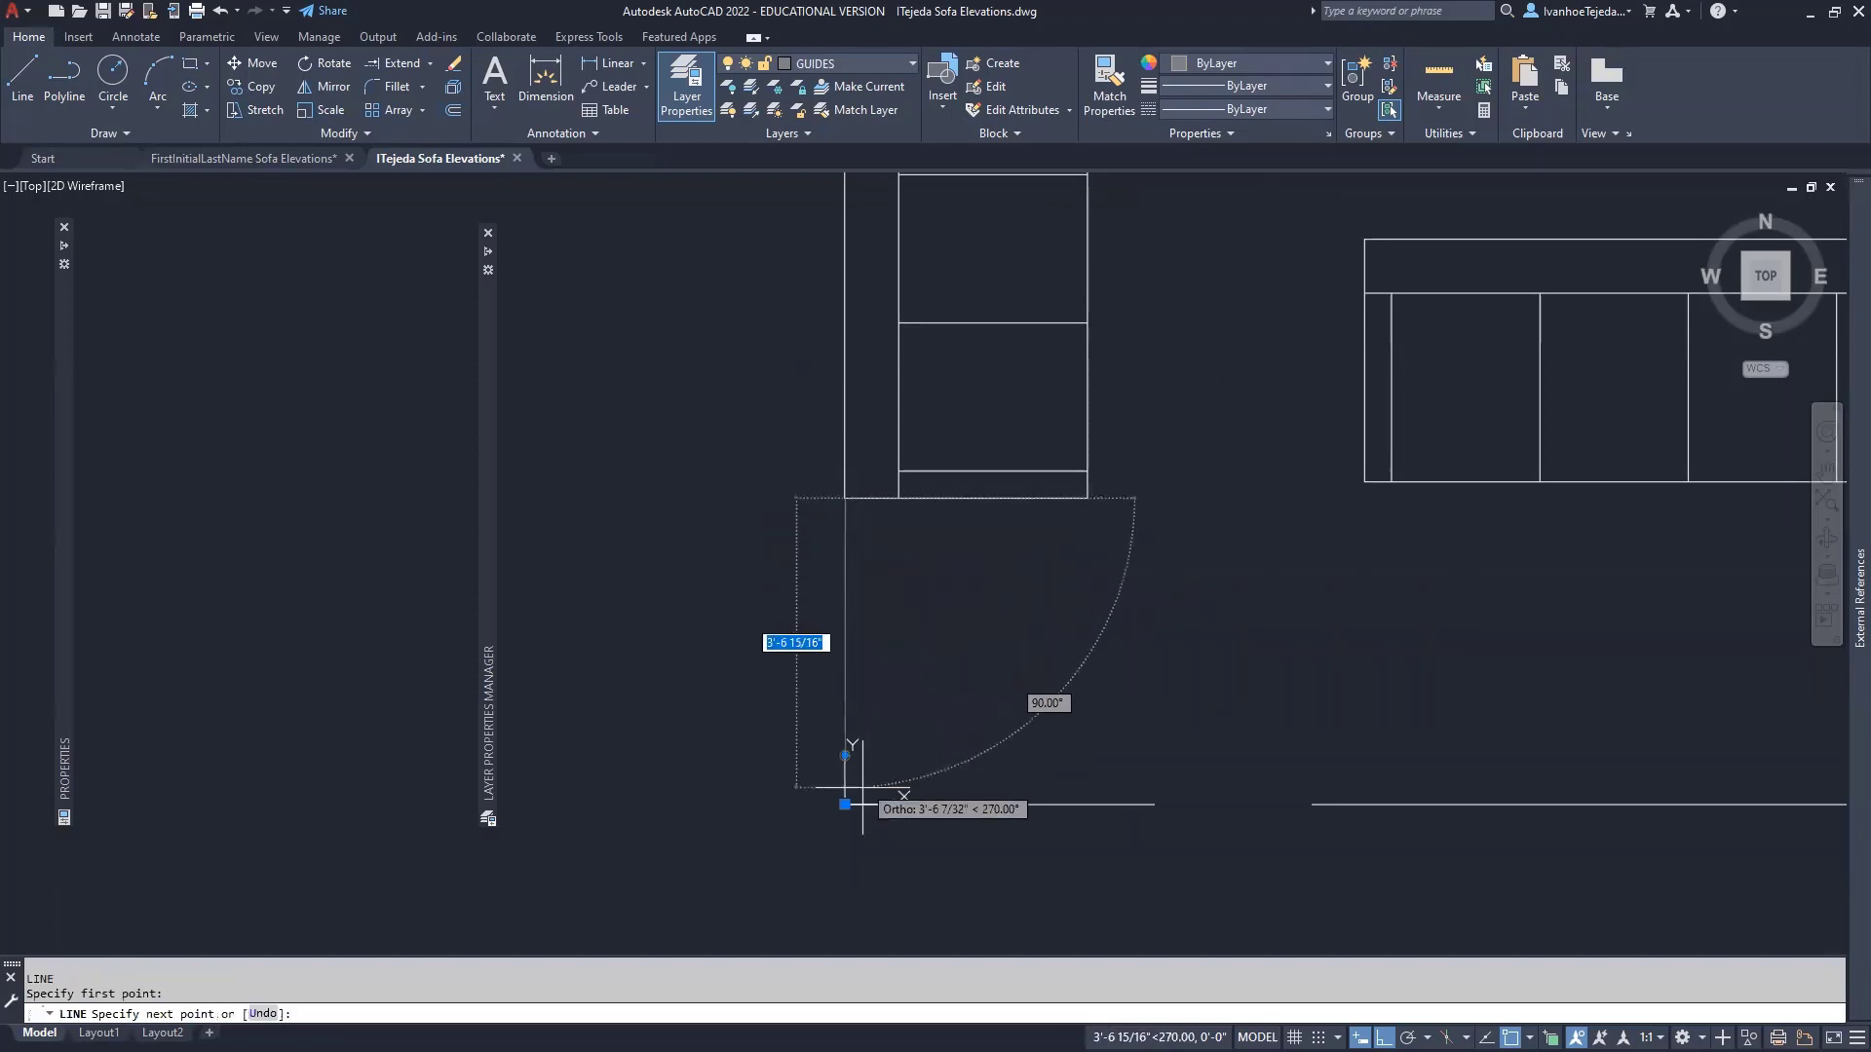
mouse_move(846, 805)
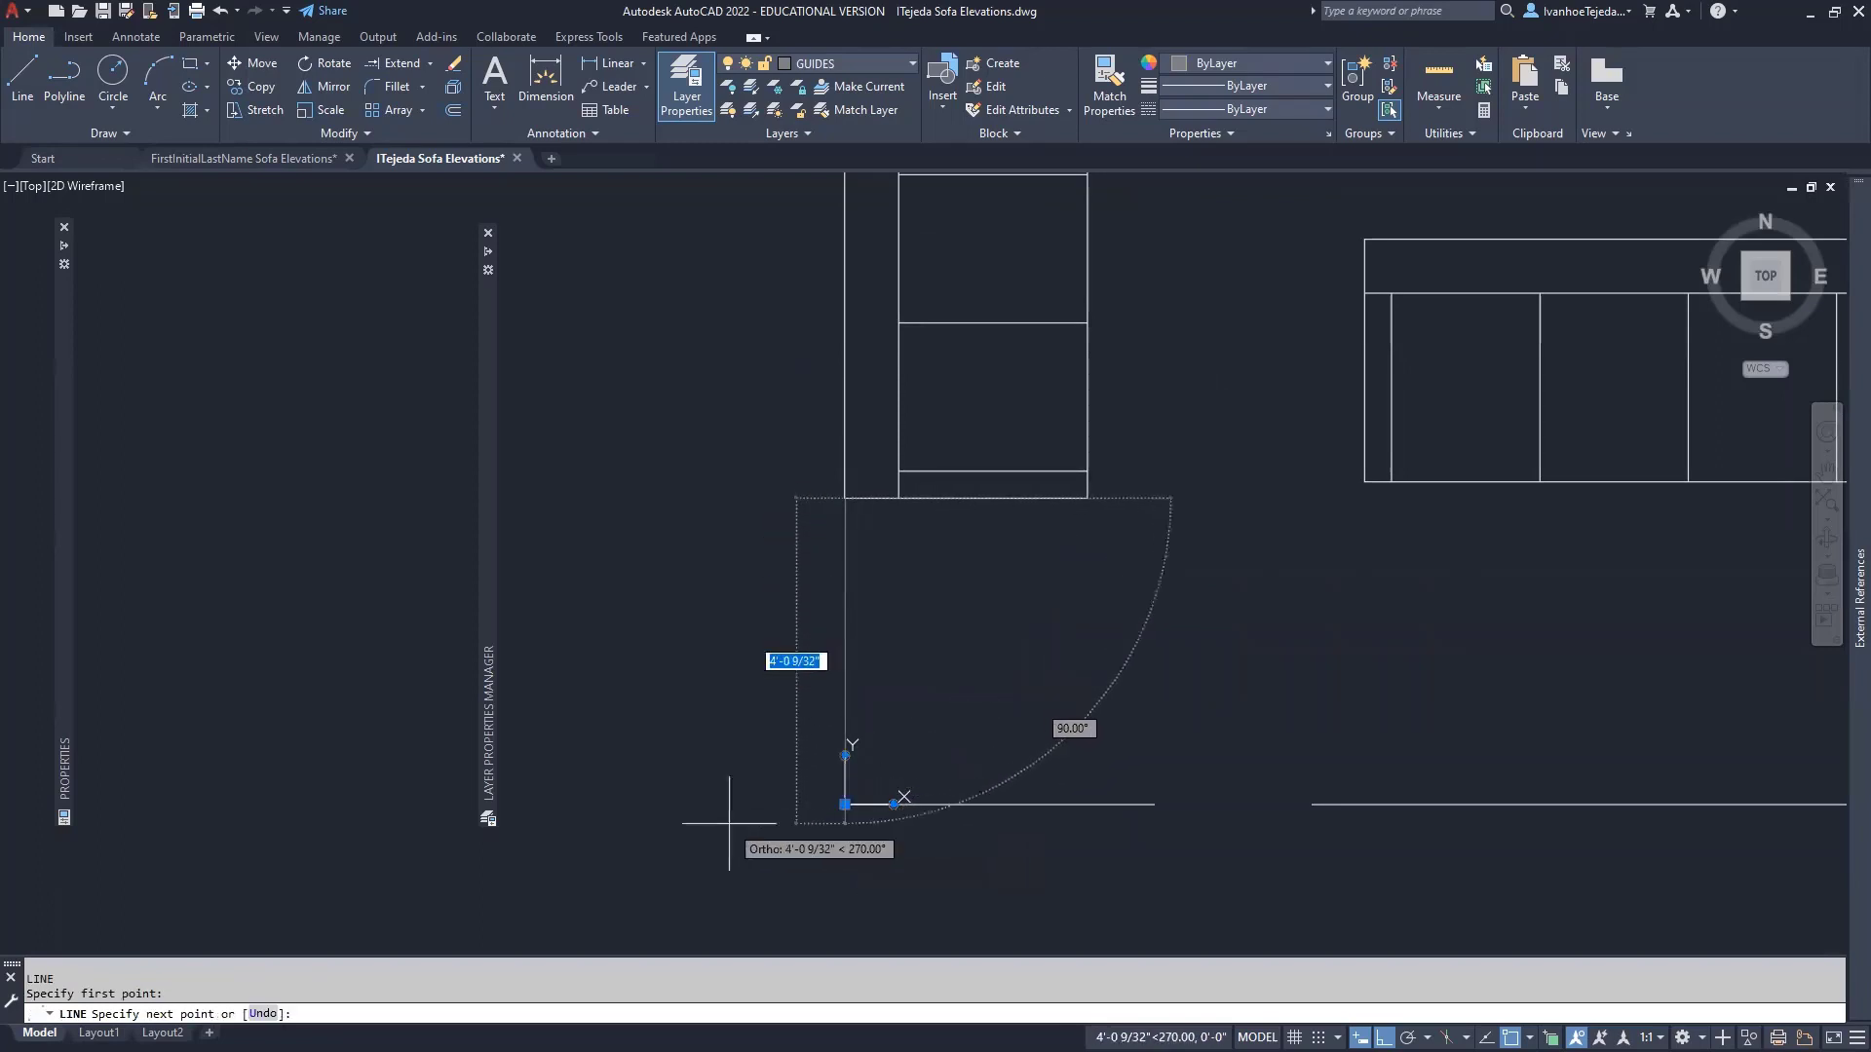
right_click(729, 736, "shift")
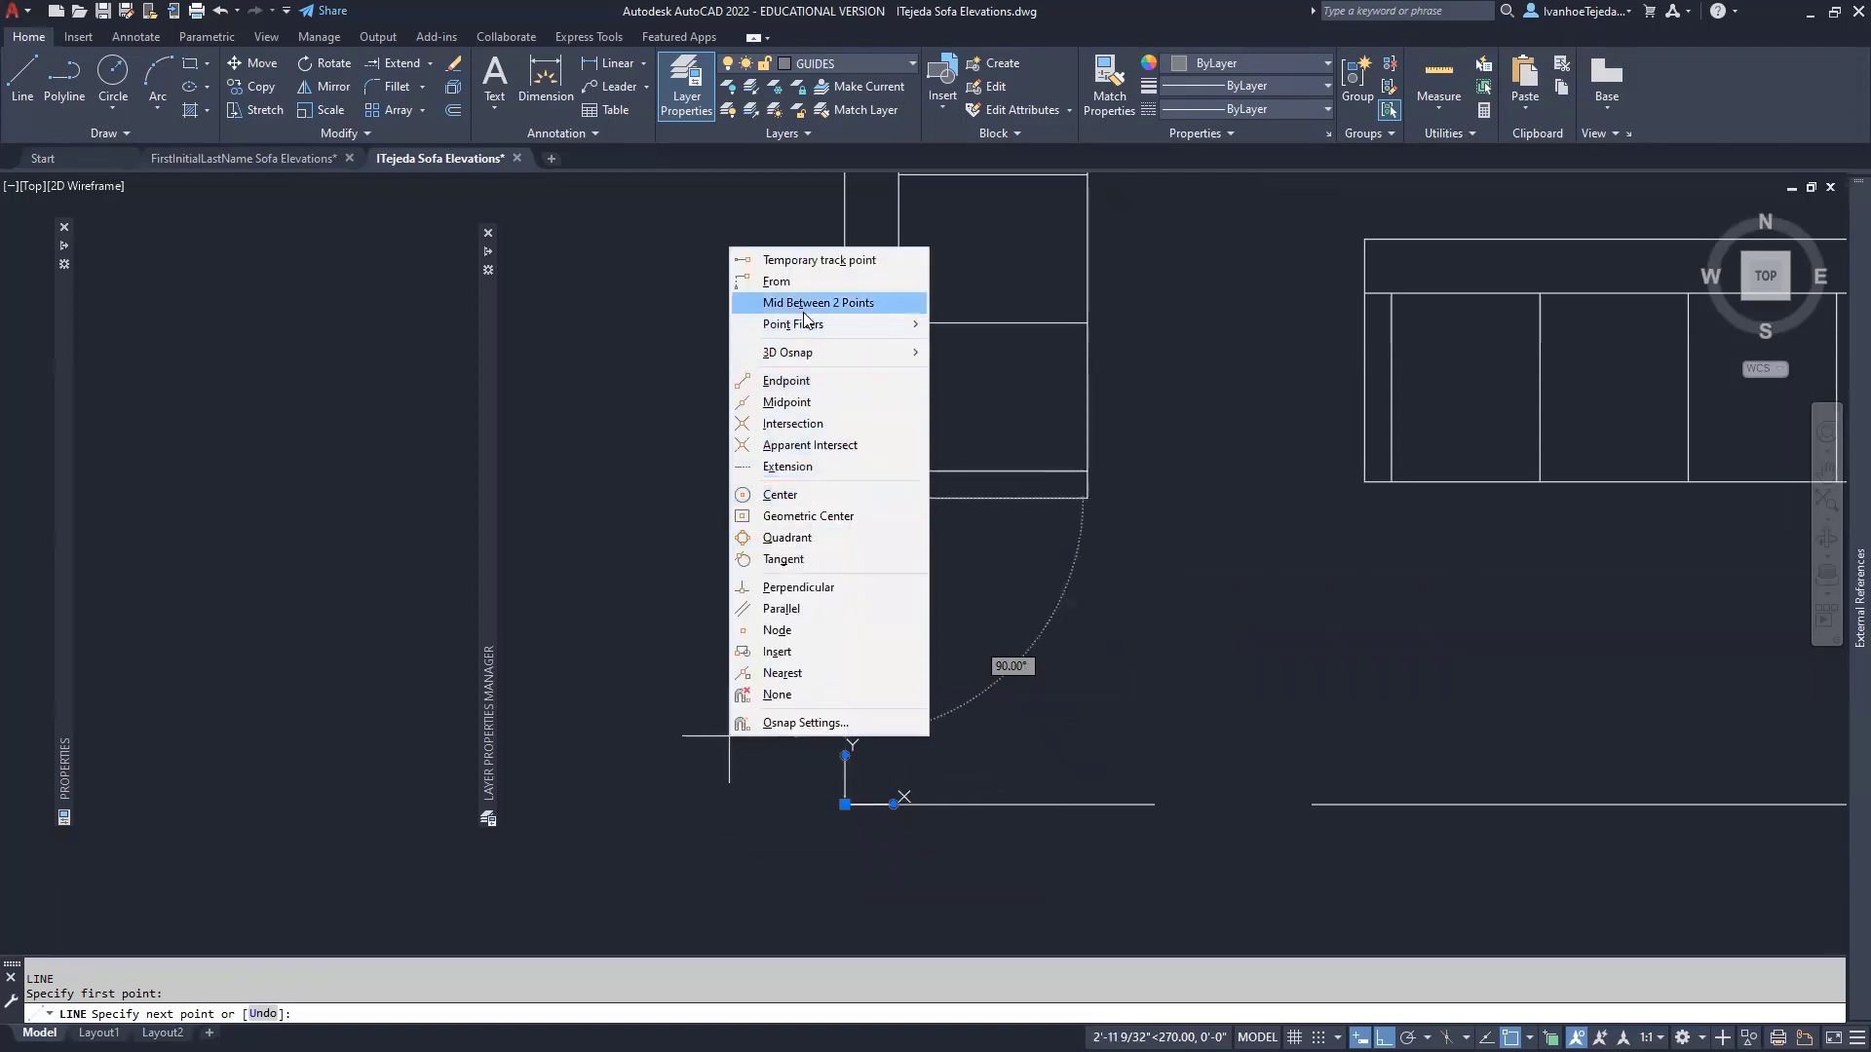
left_click(817, 588)
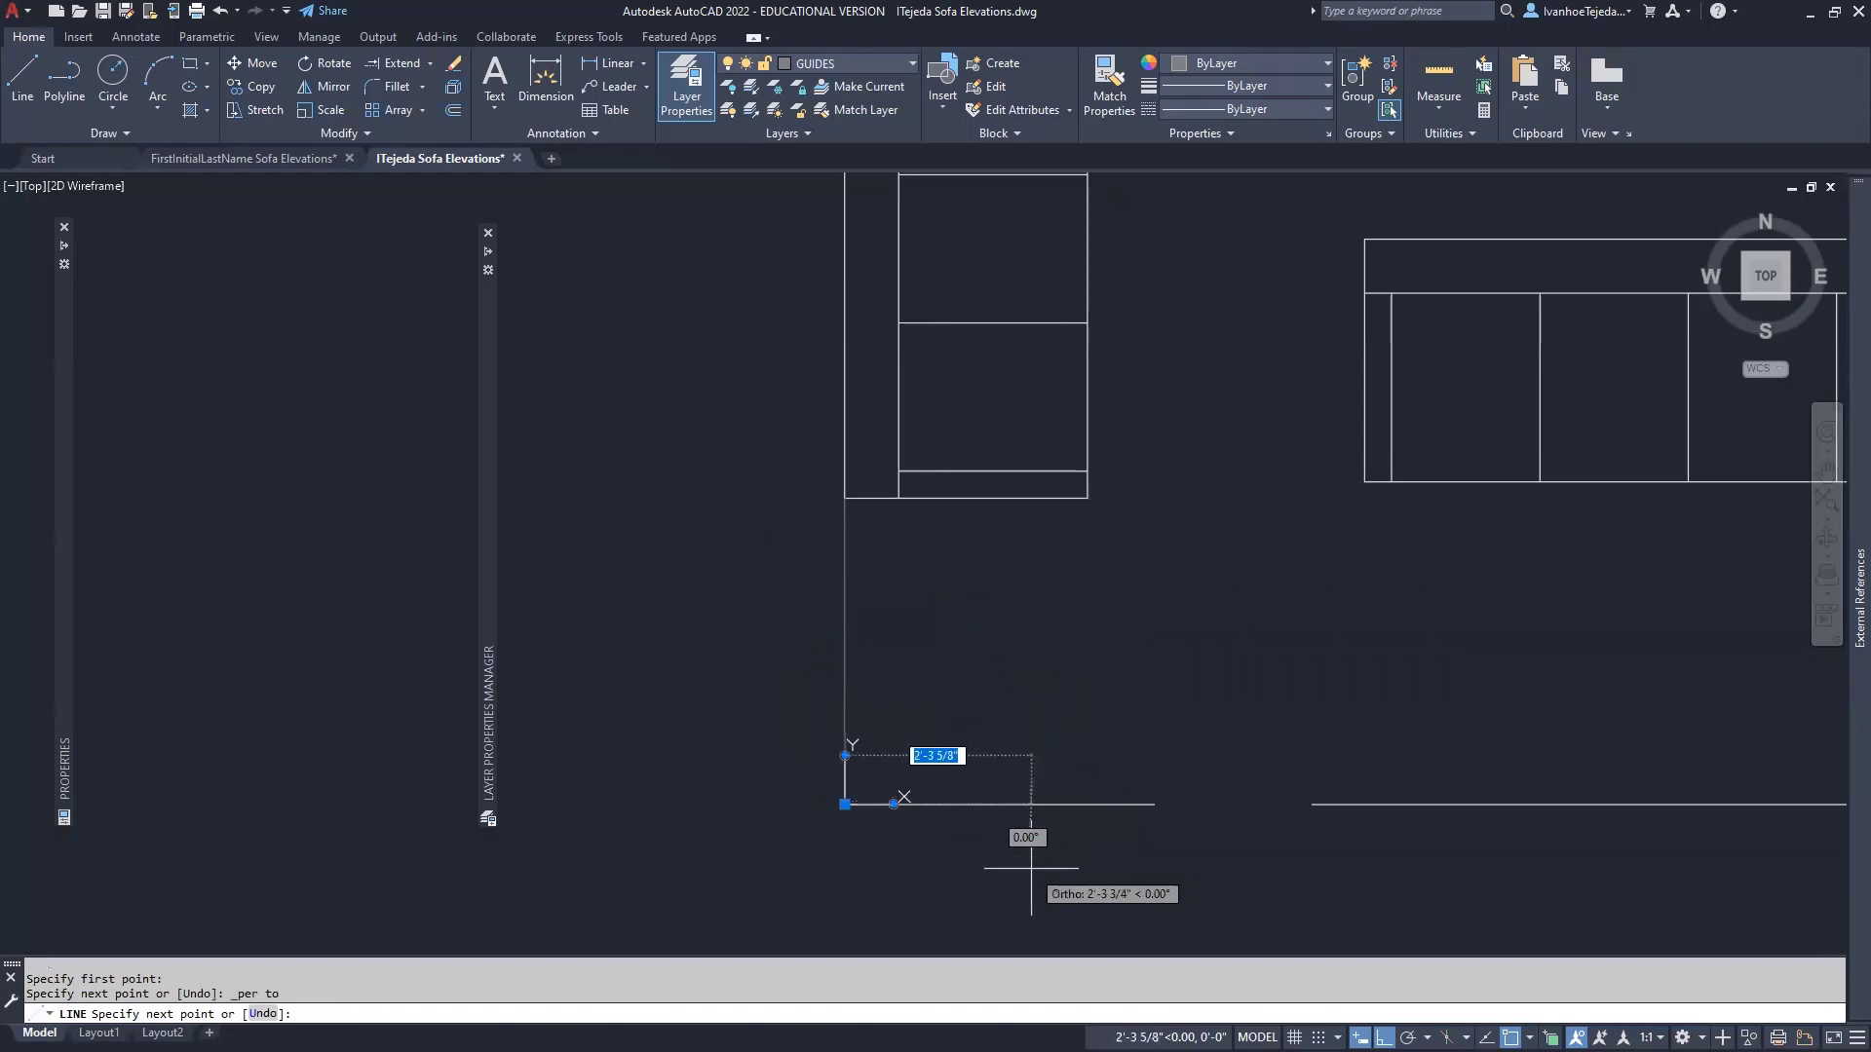
key("Escape")
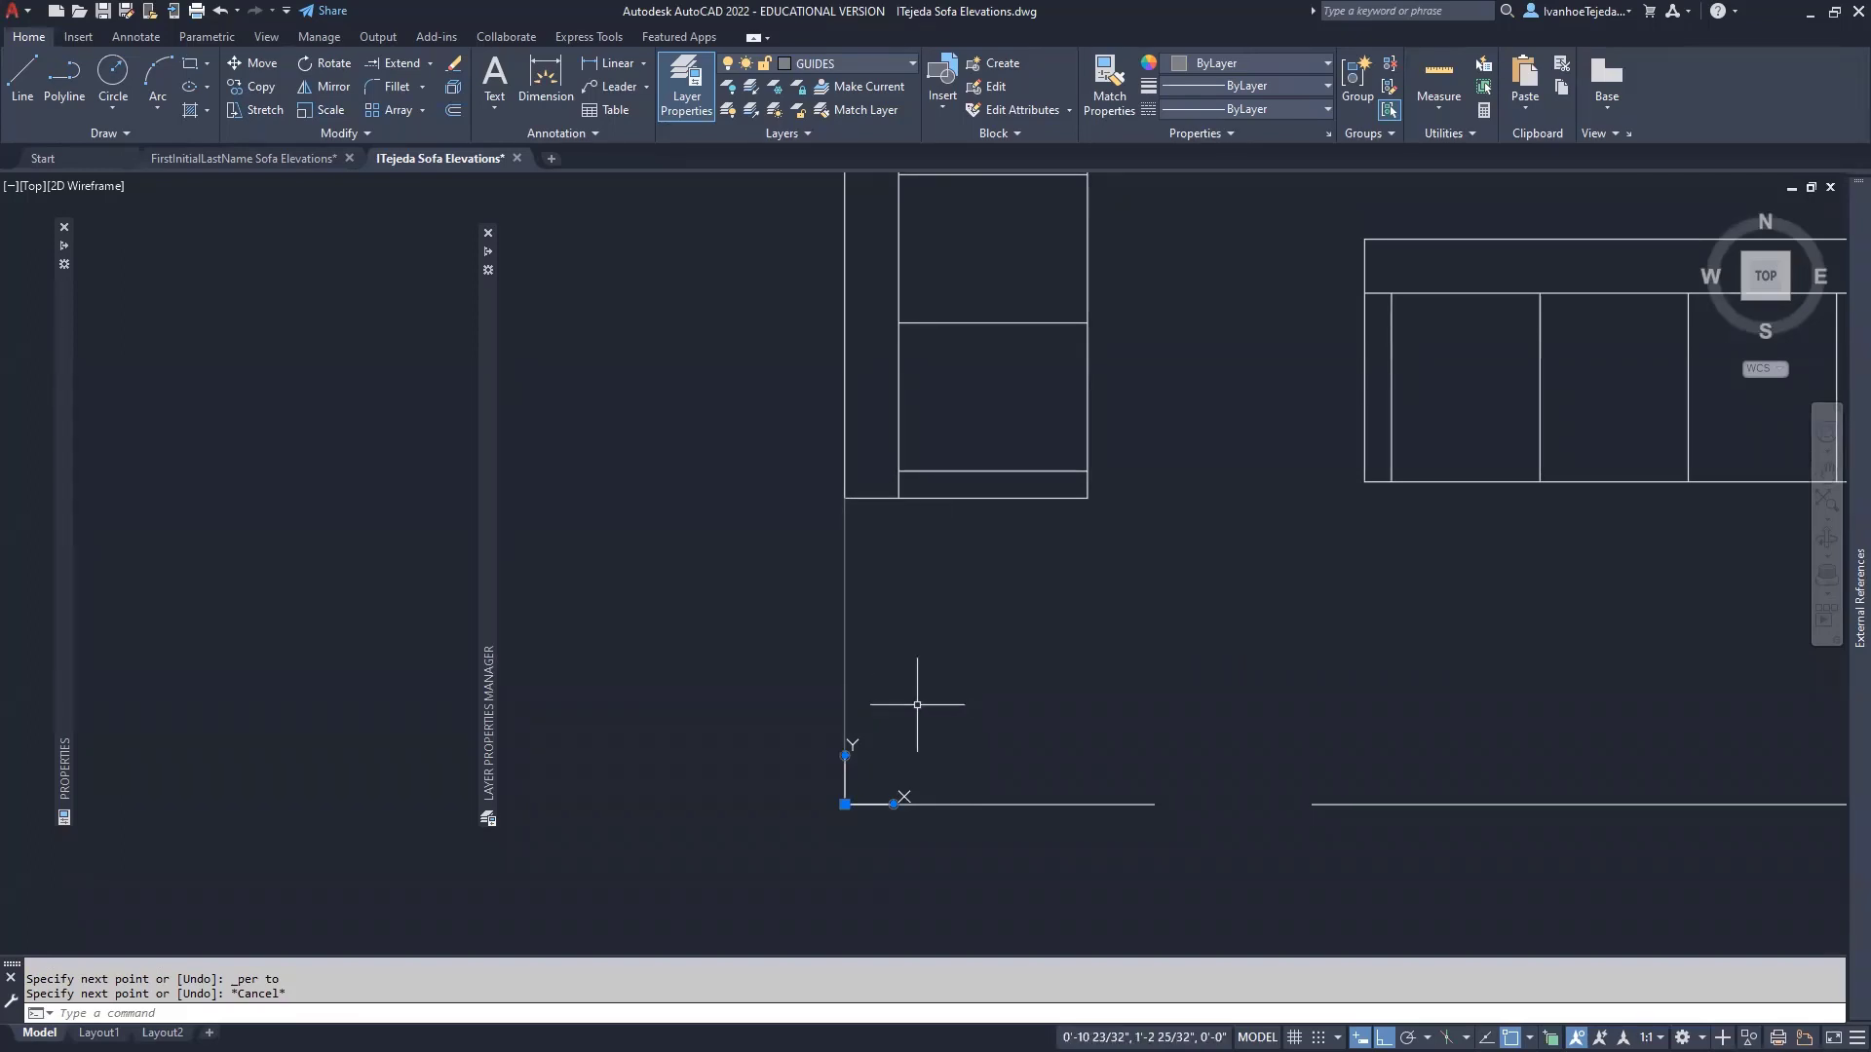
type("CO")
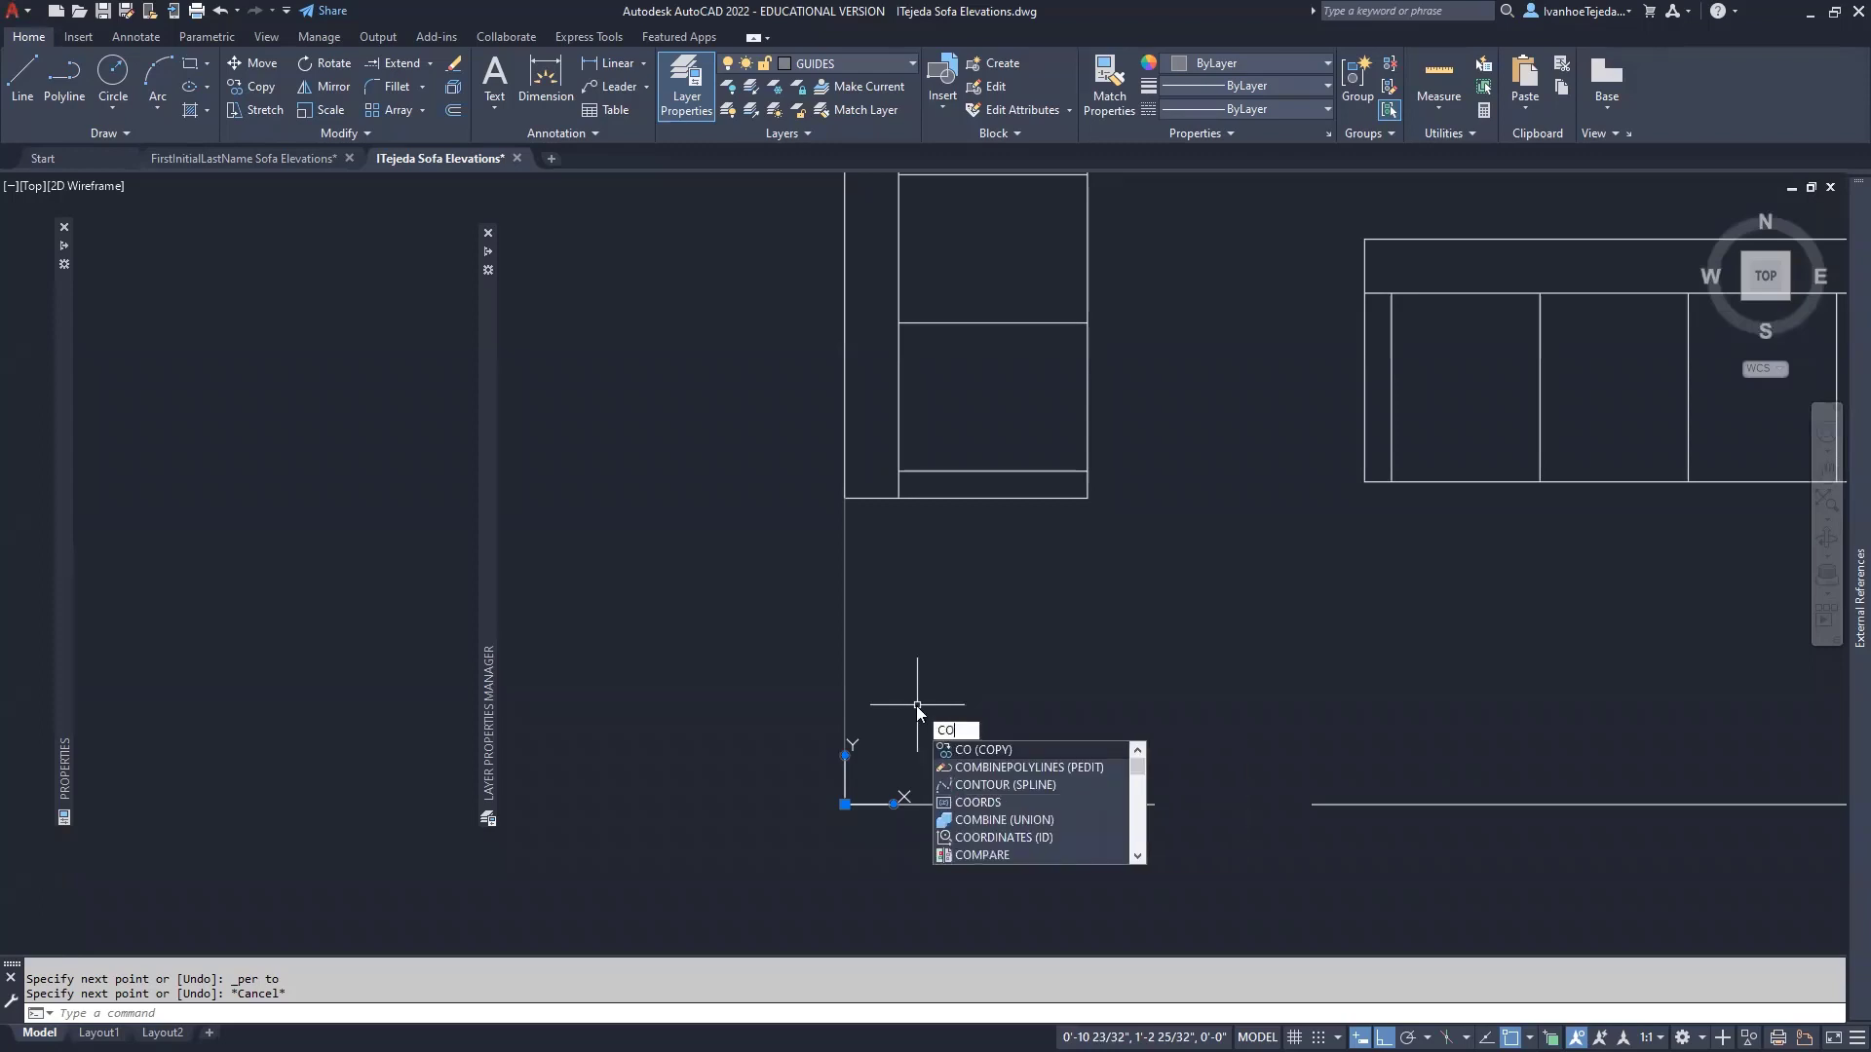
- Copy the vertical guide line 3'-0" from its top end, then pan toward the sofa plan
key("Return")
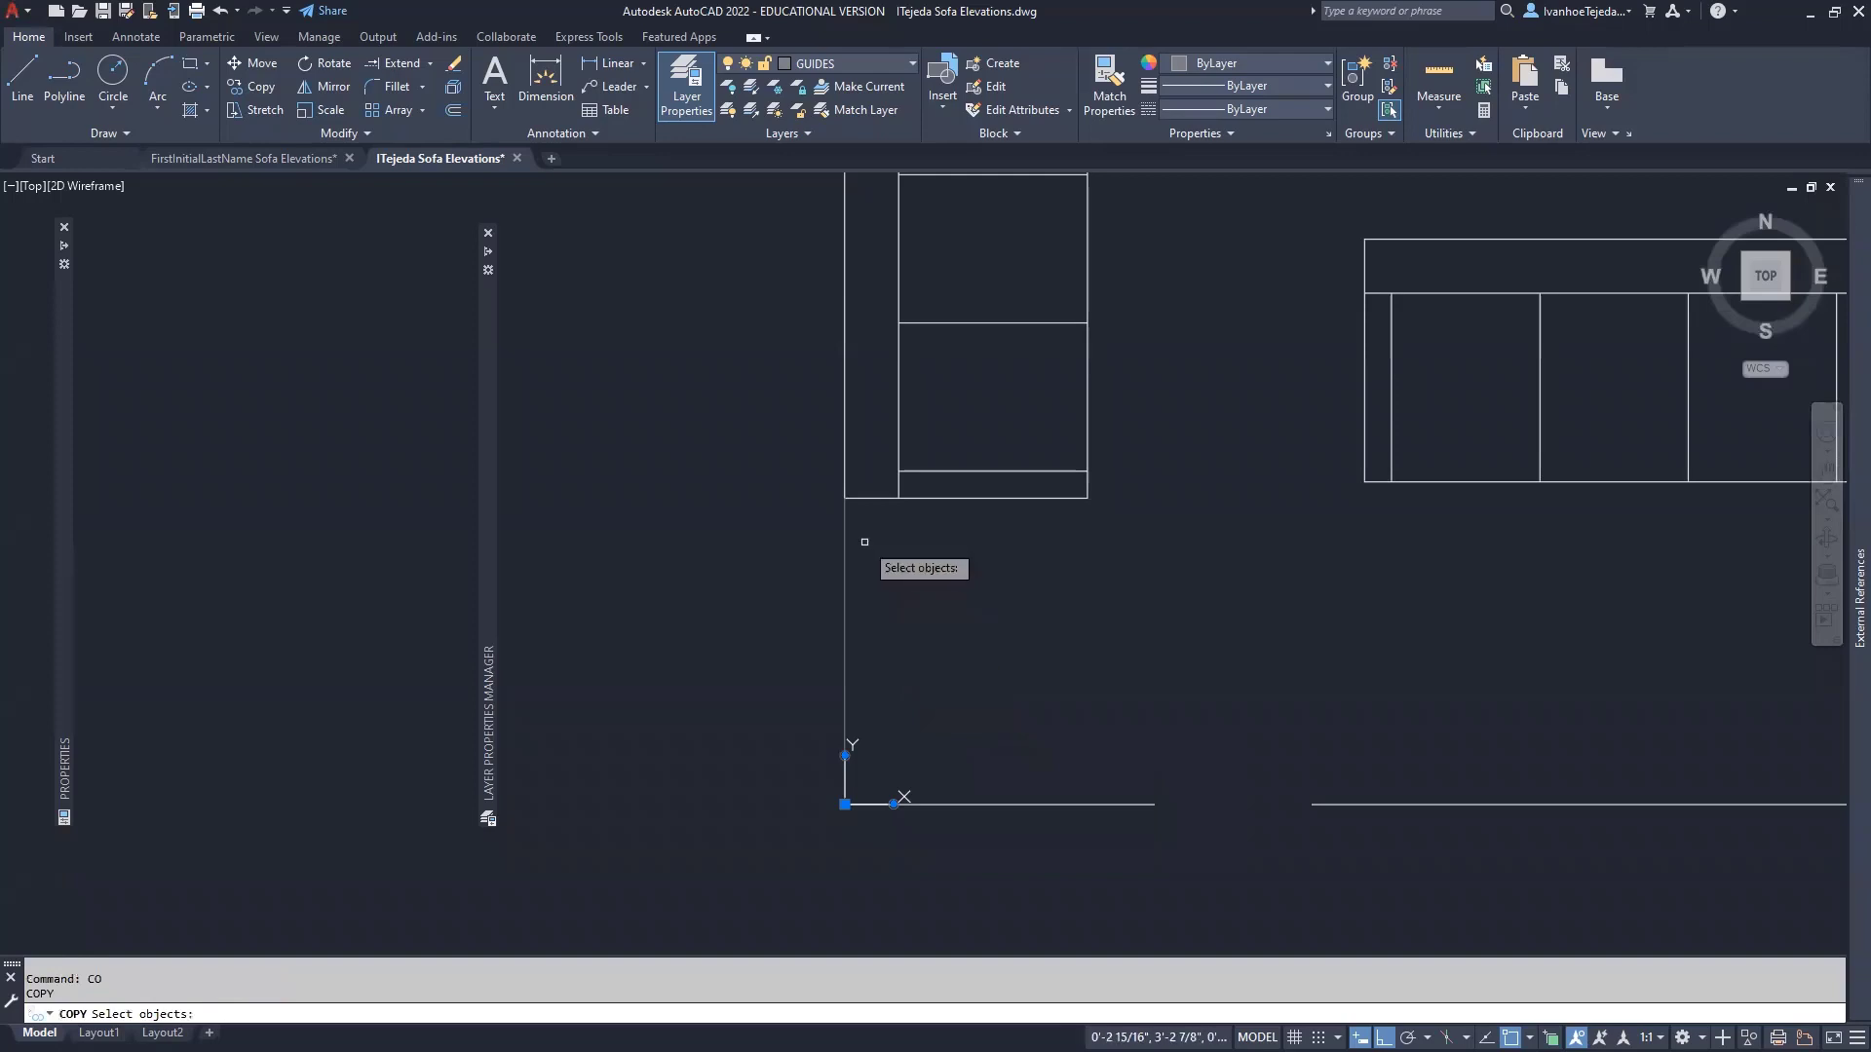
left_click(846, 534)
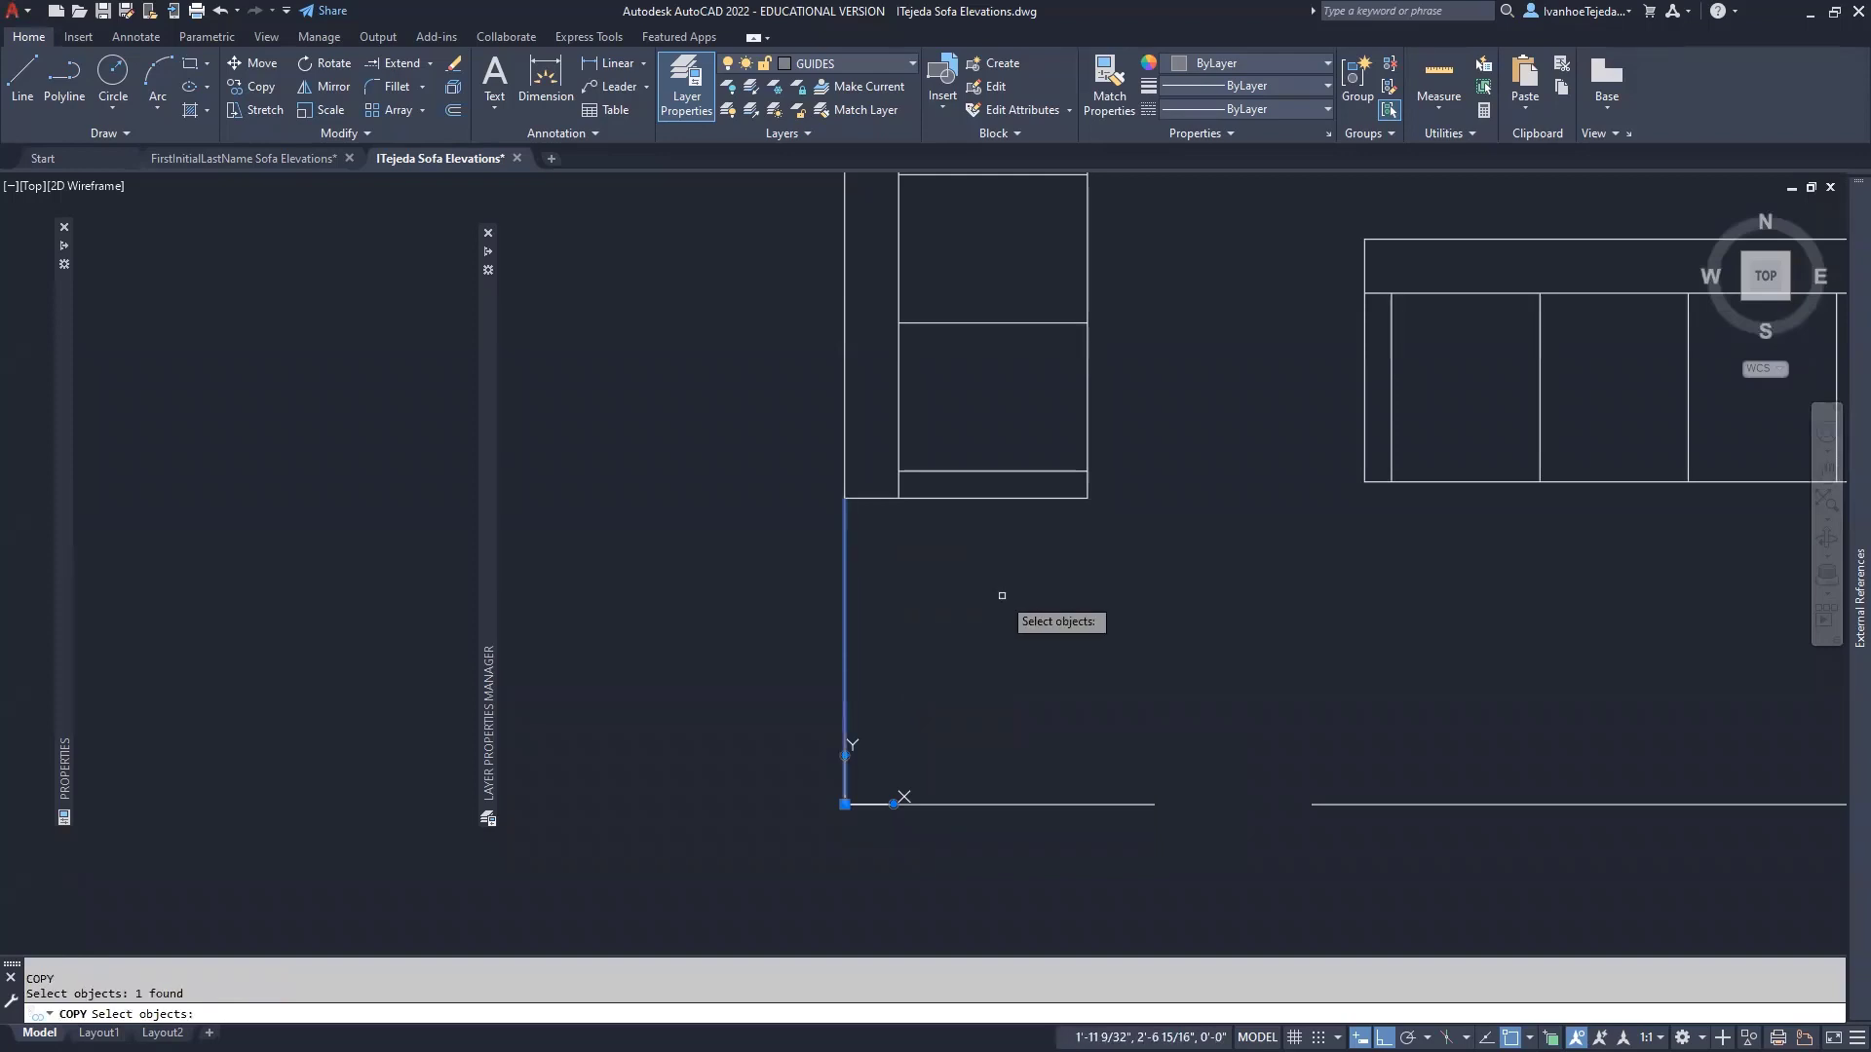
key("Return")
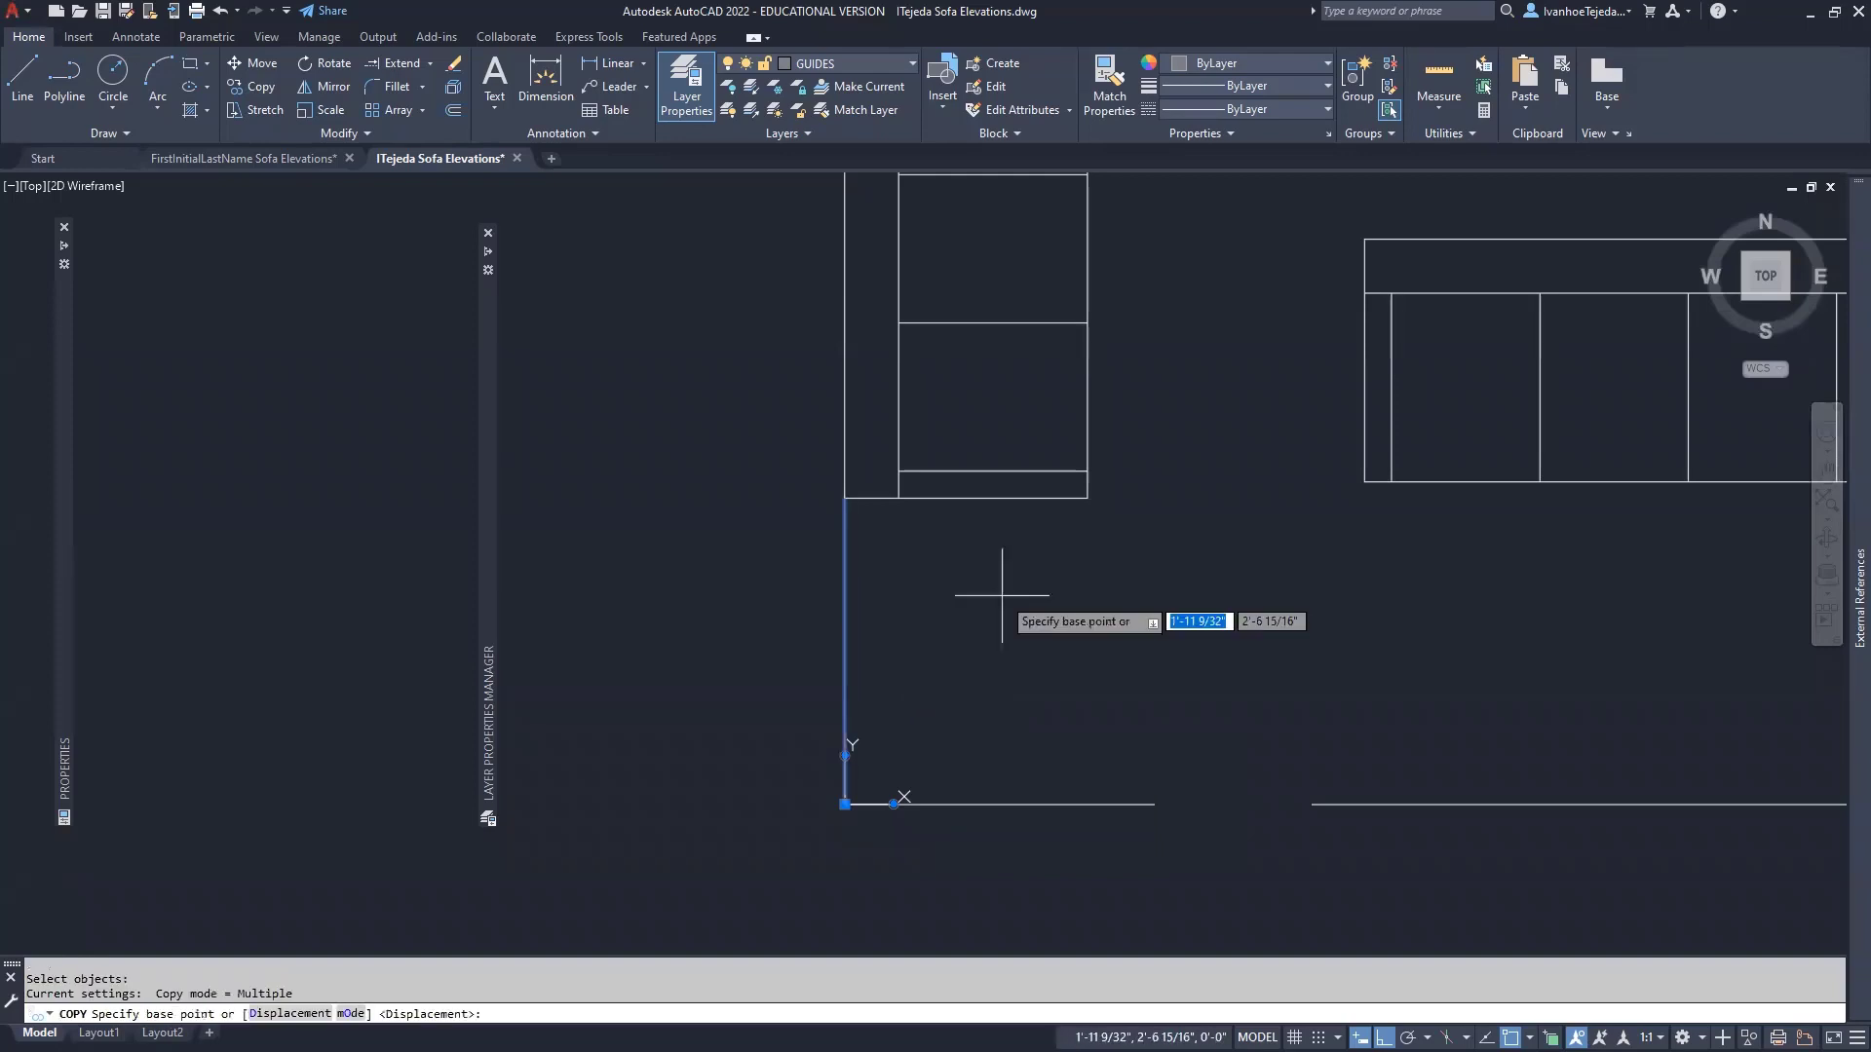
left_click(845, 498)
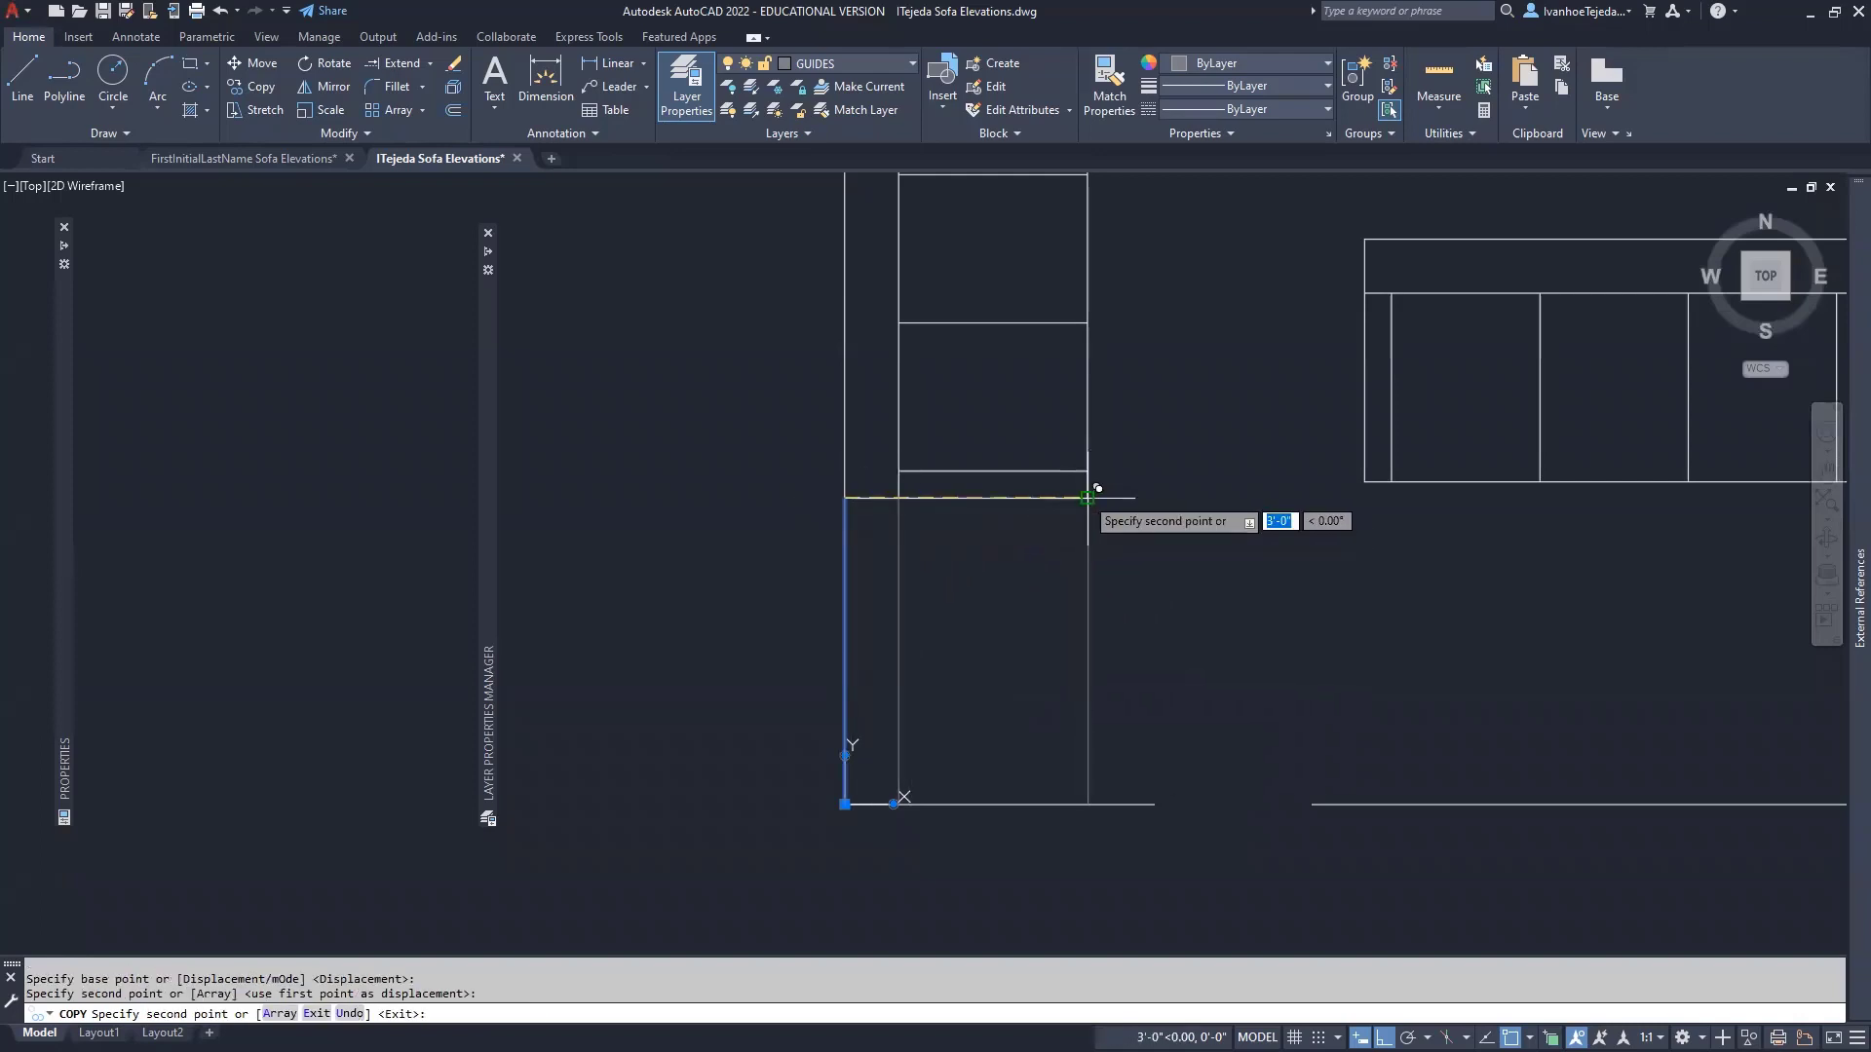
left_click(1088, 498)
key("Escape")
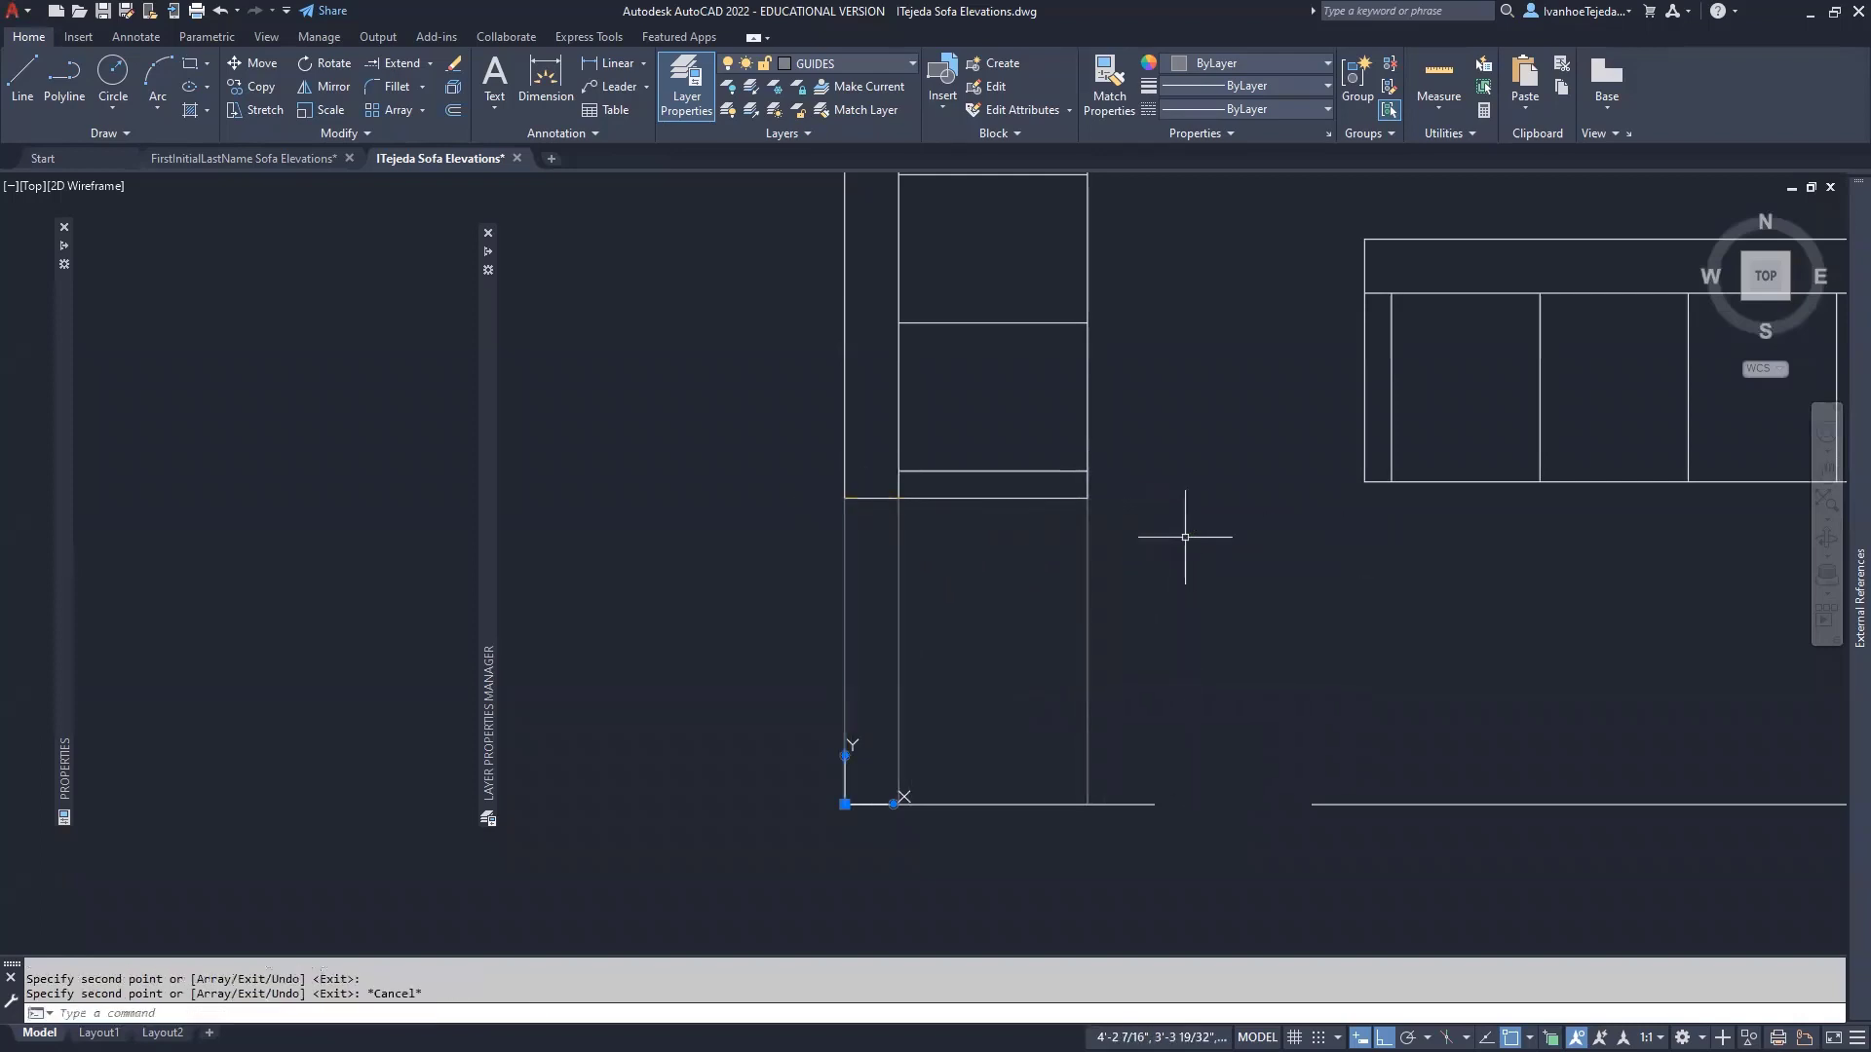
middle_click_drag(1518, 630, 1206, 647)
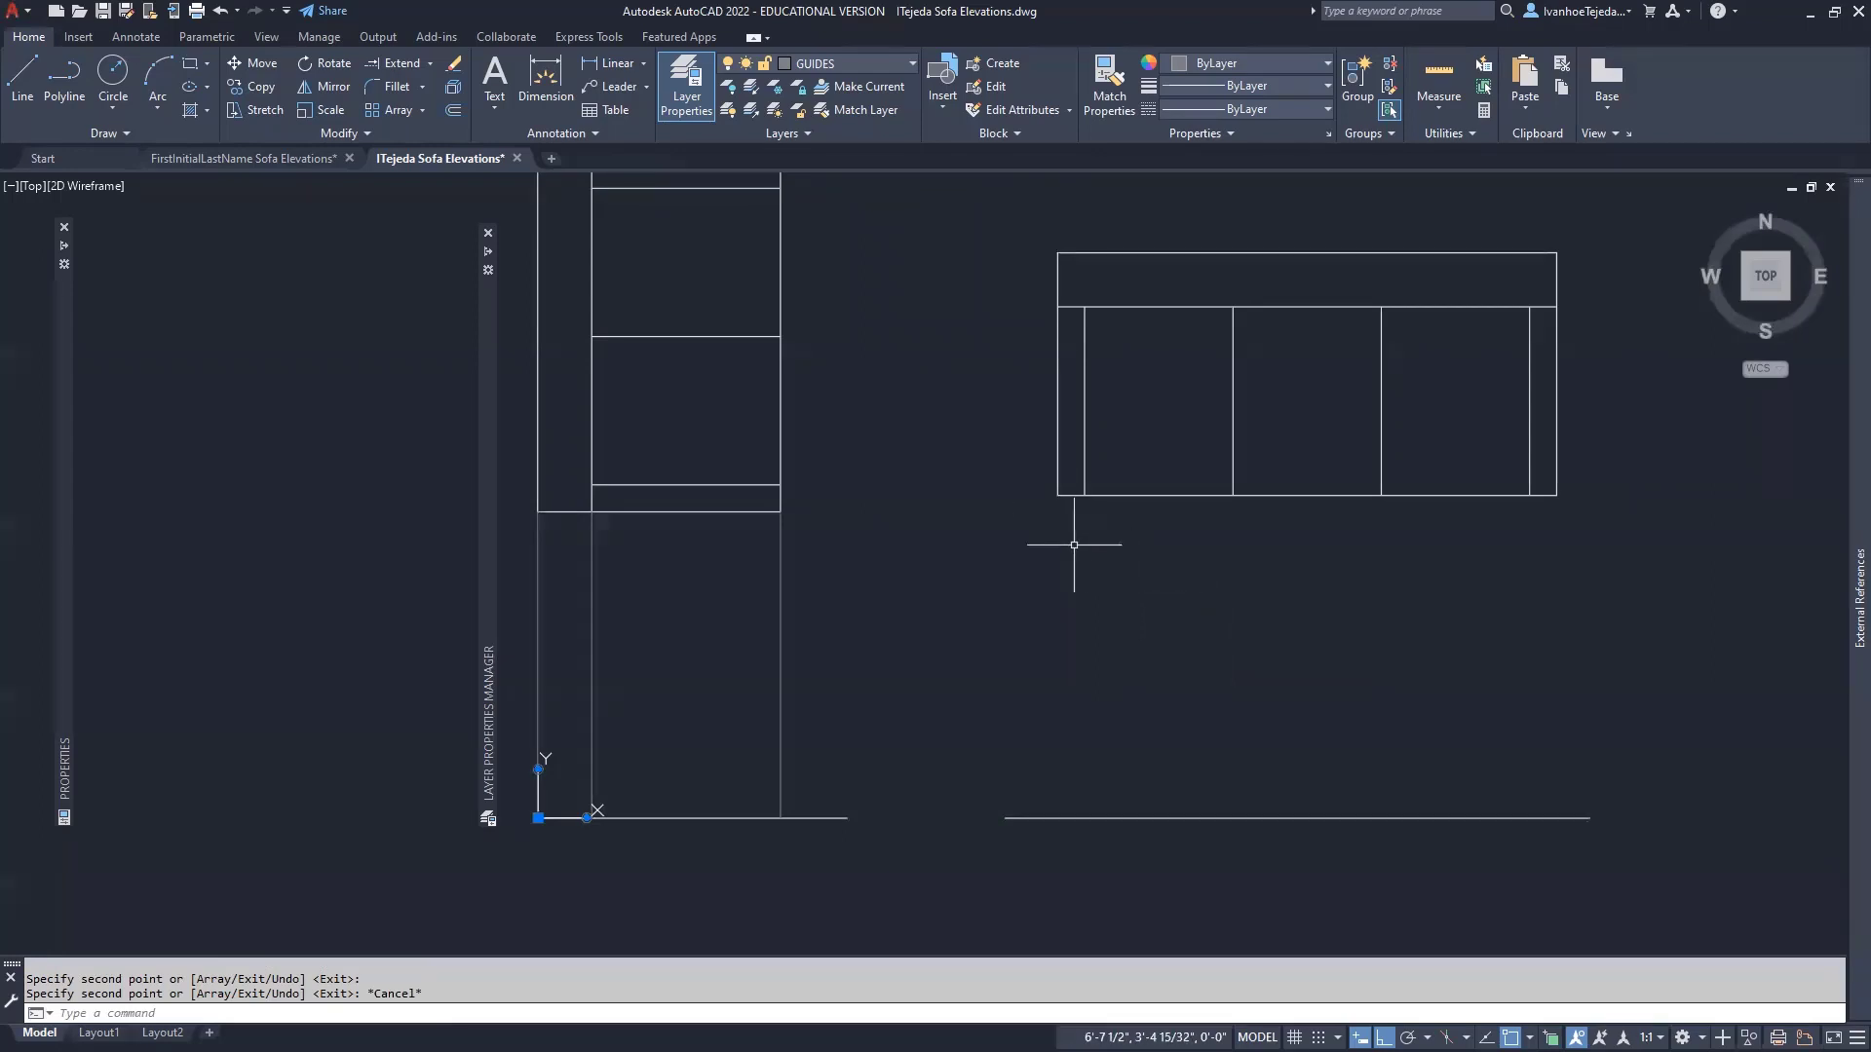
- Start a line at the sofa plan's lower-left corner using a one-time Perpendicular snap
type("L")
key("Return")
left_click(1057, 496)
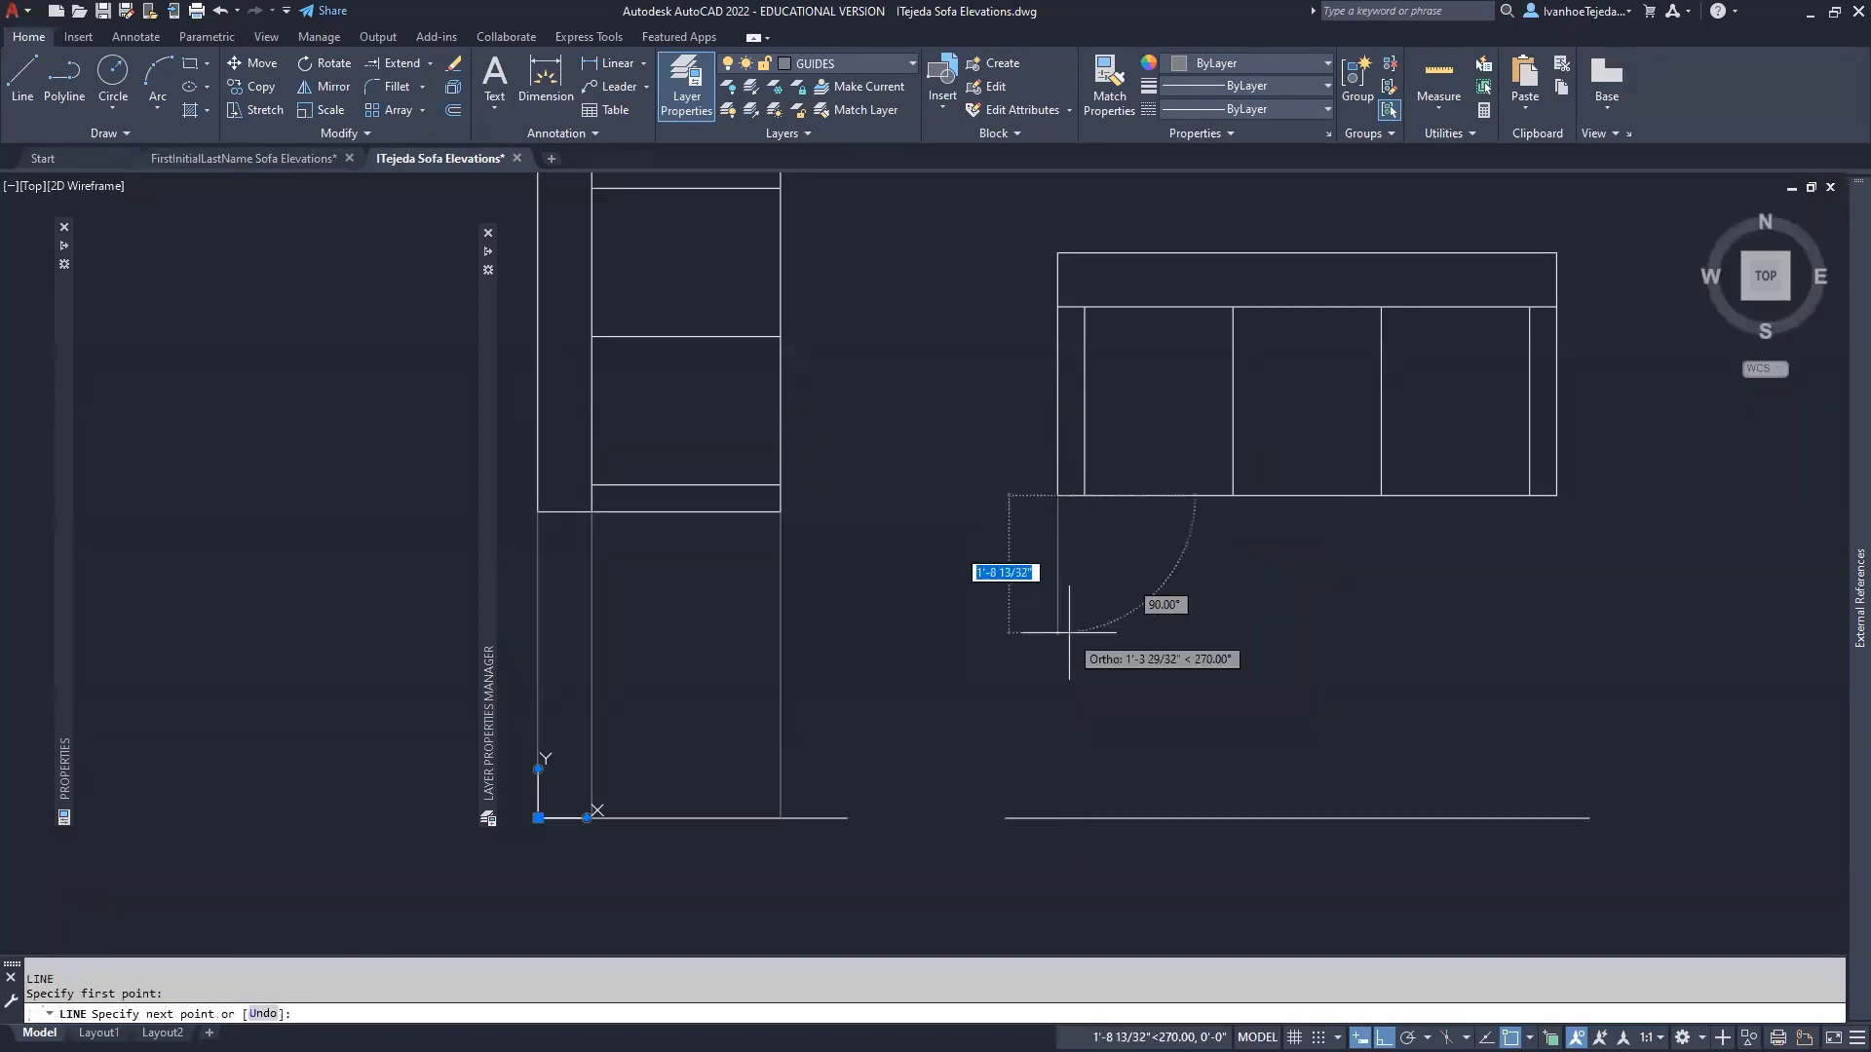
right_click(1075, 729, "shift")
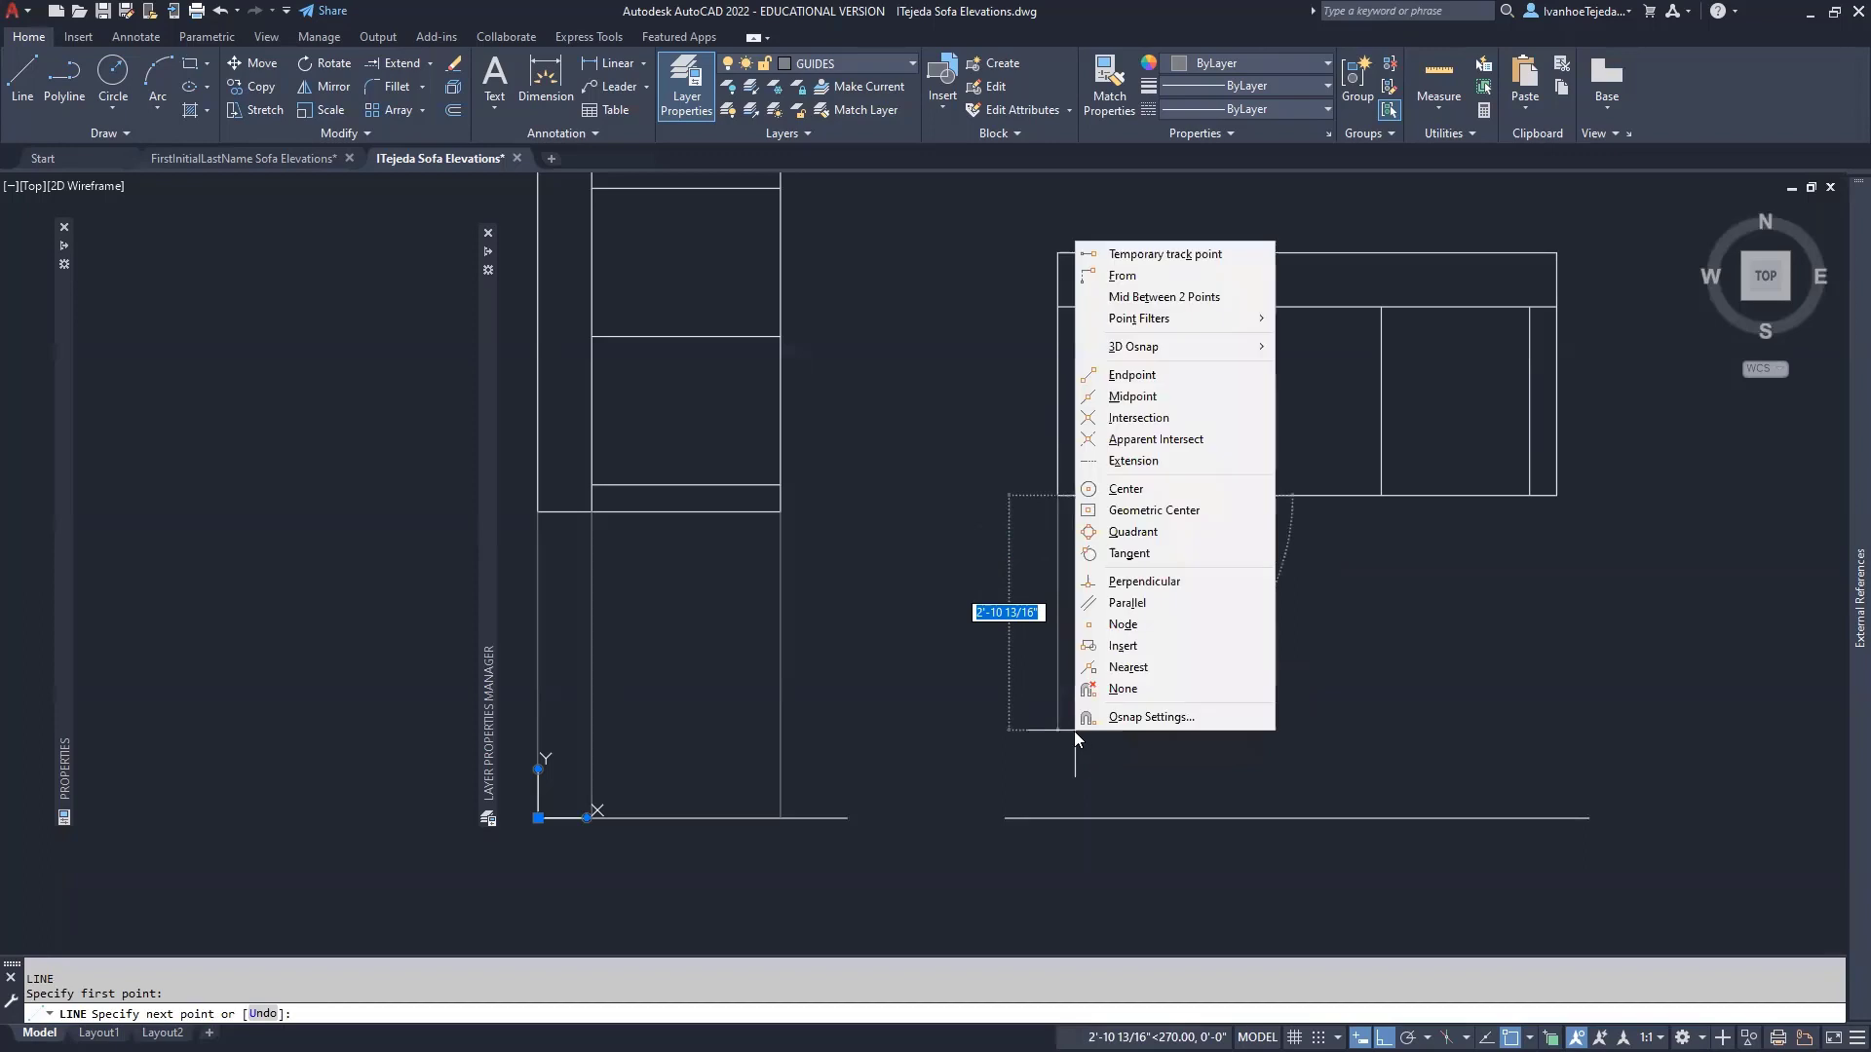
left_click(1130, 583)
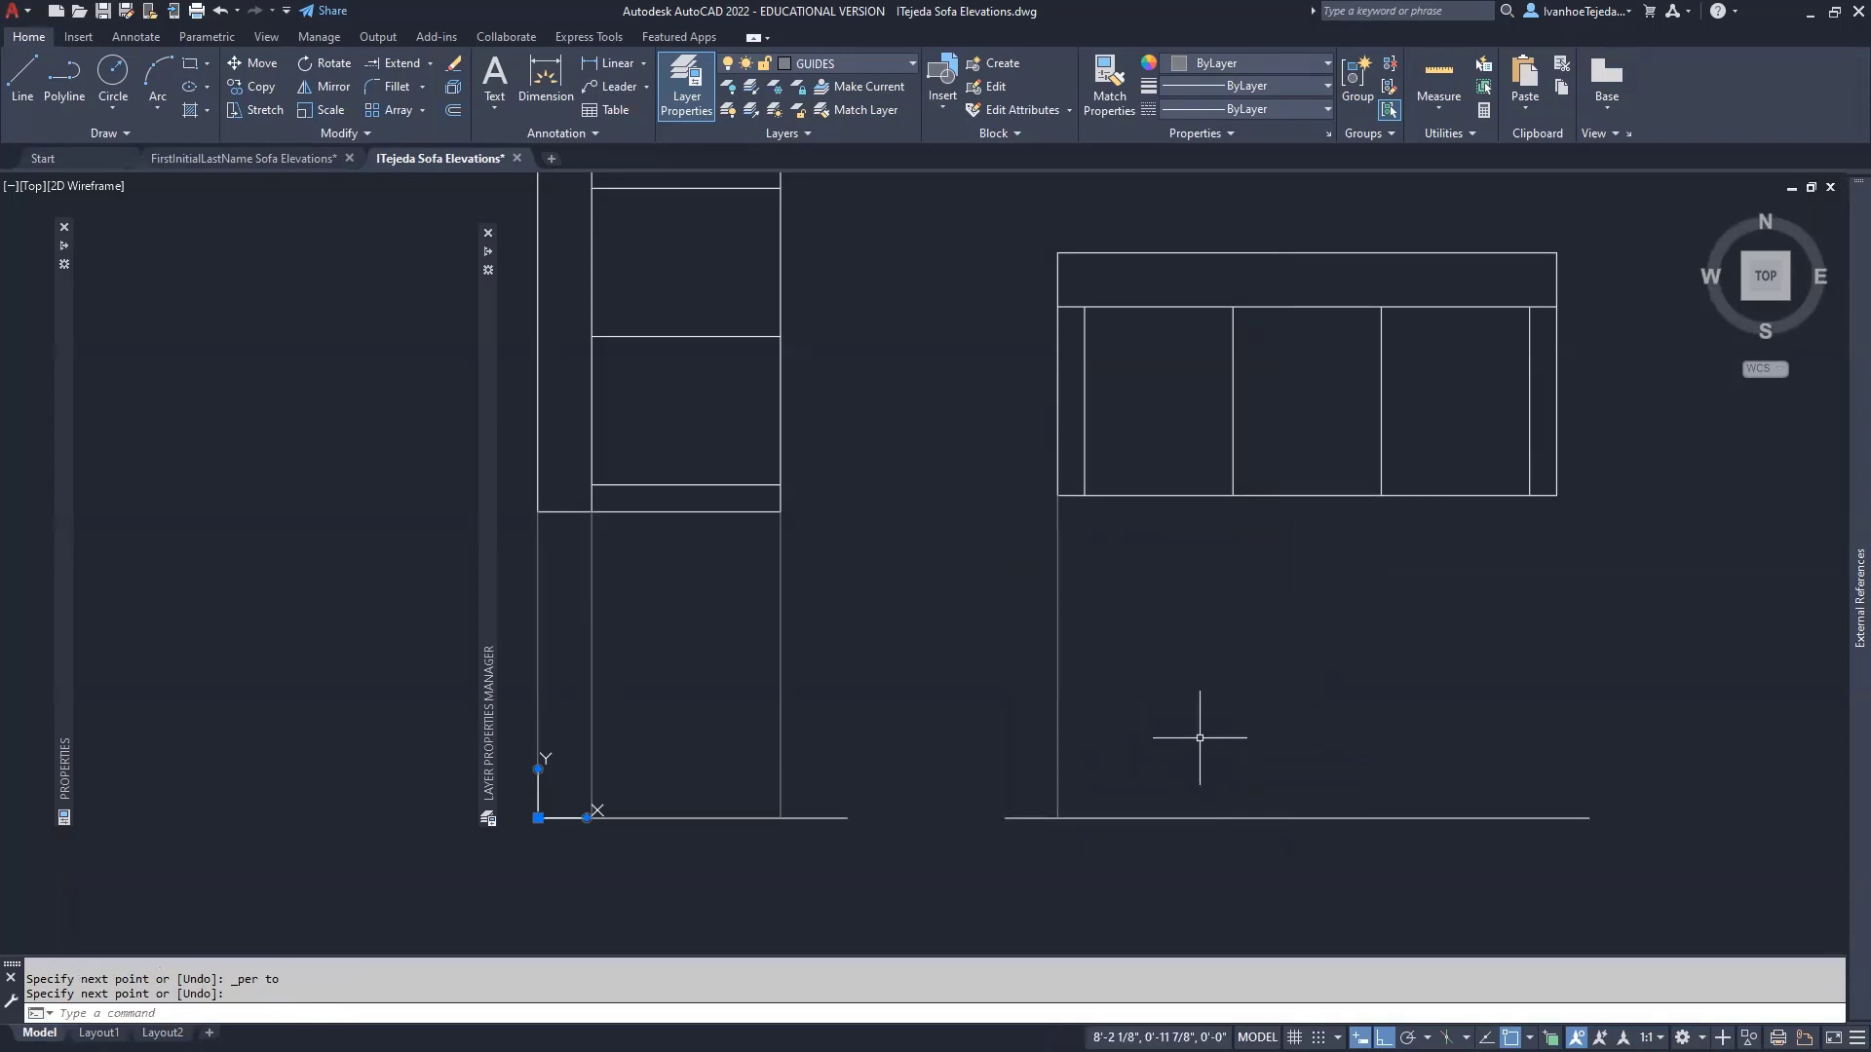
- Turn off Center and turn on Perpendicular in the running object snaps
right_click(1512, 944, "shift")
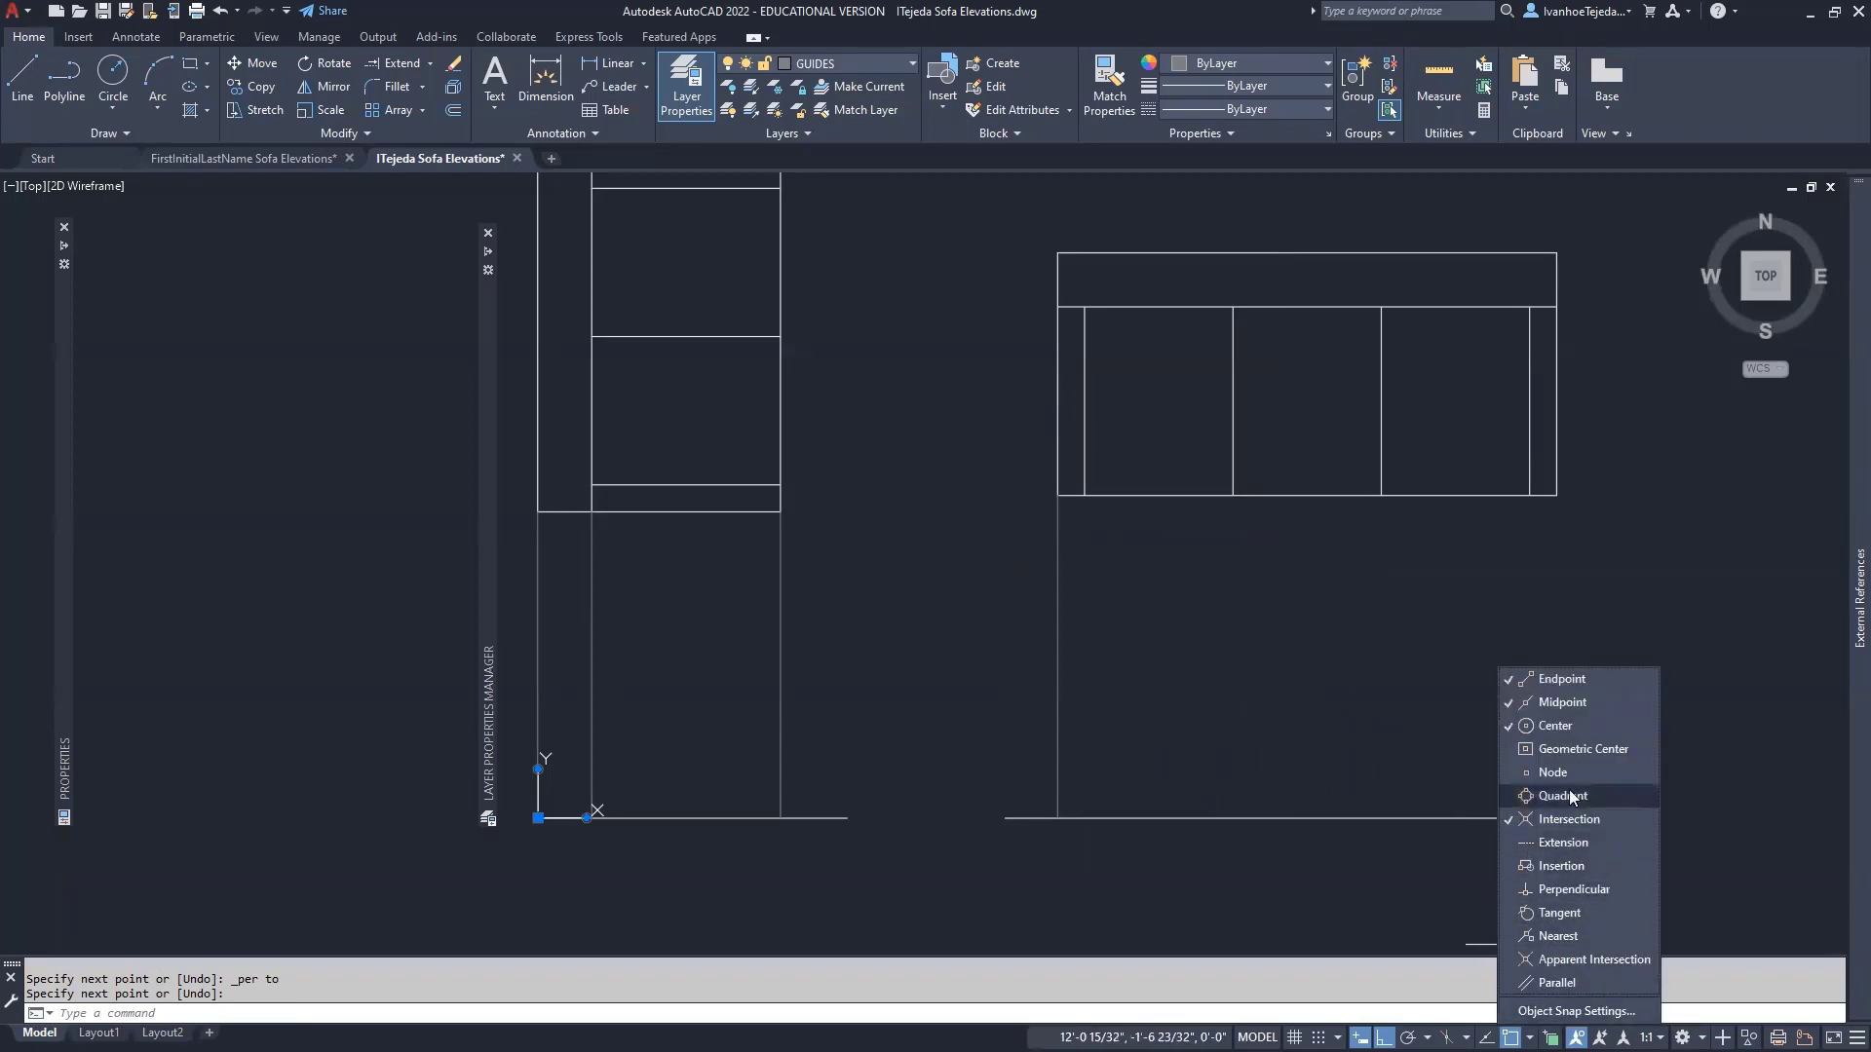
left_click(1575, 725)
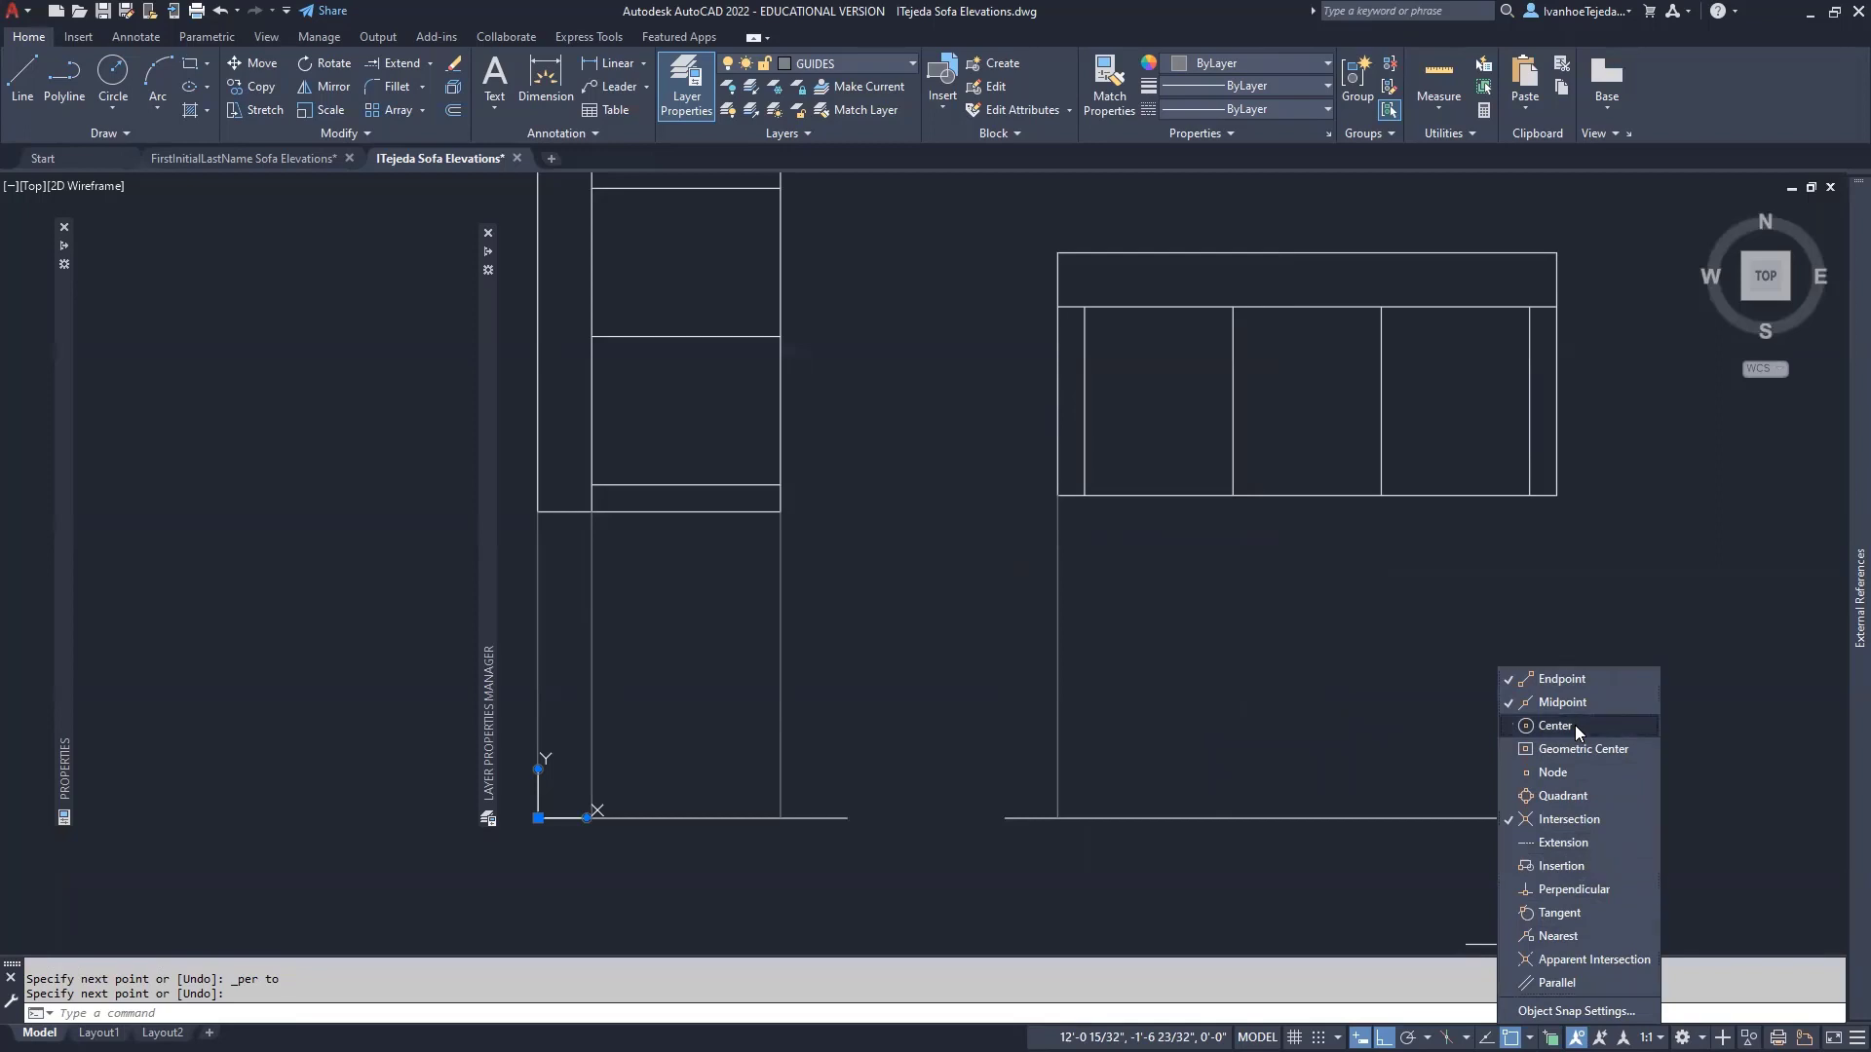
left_click(1598, 888)
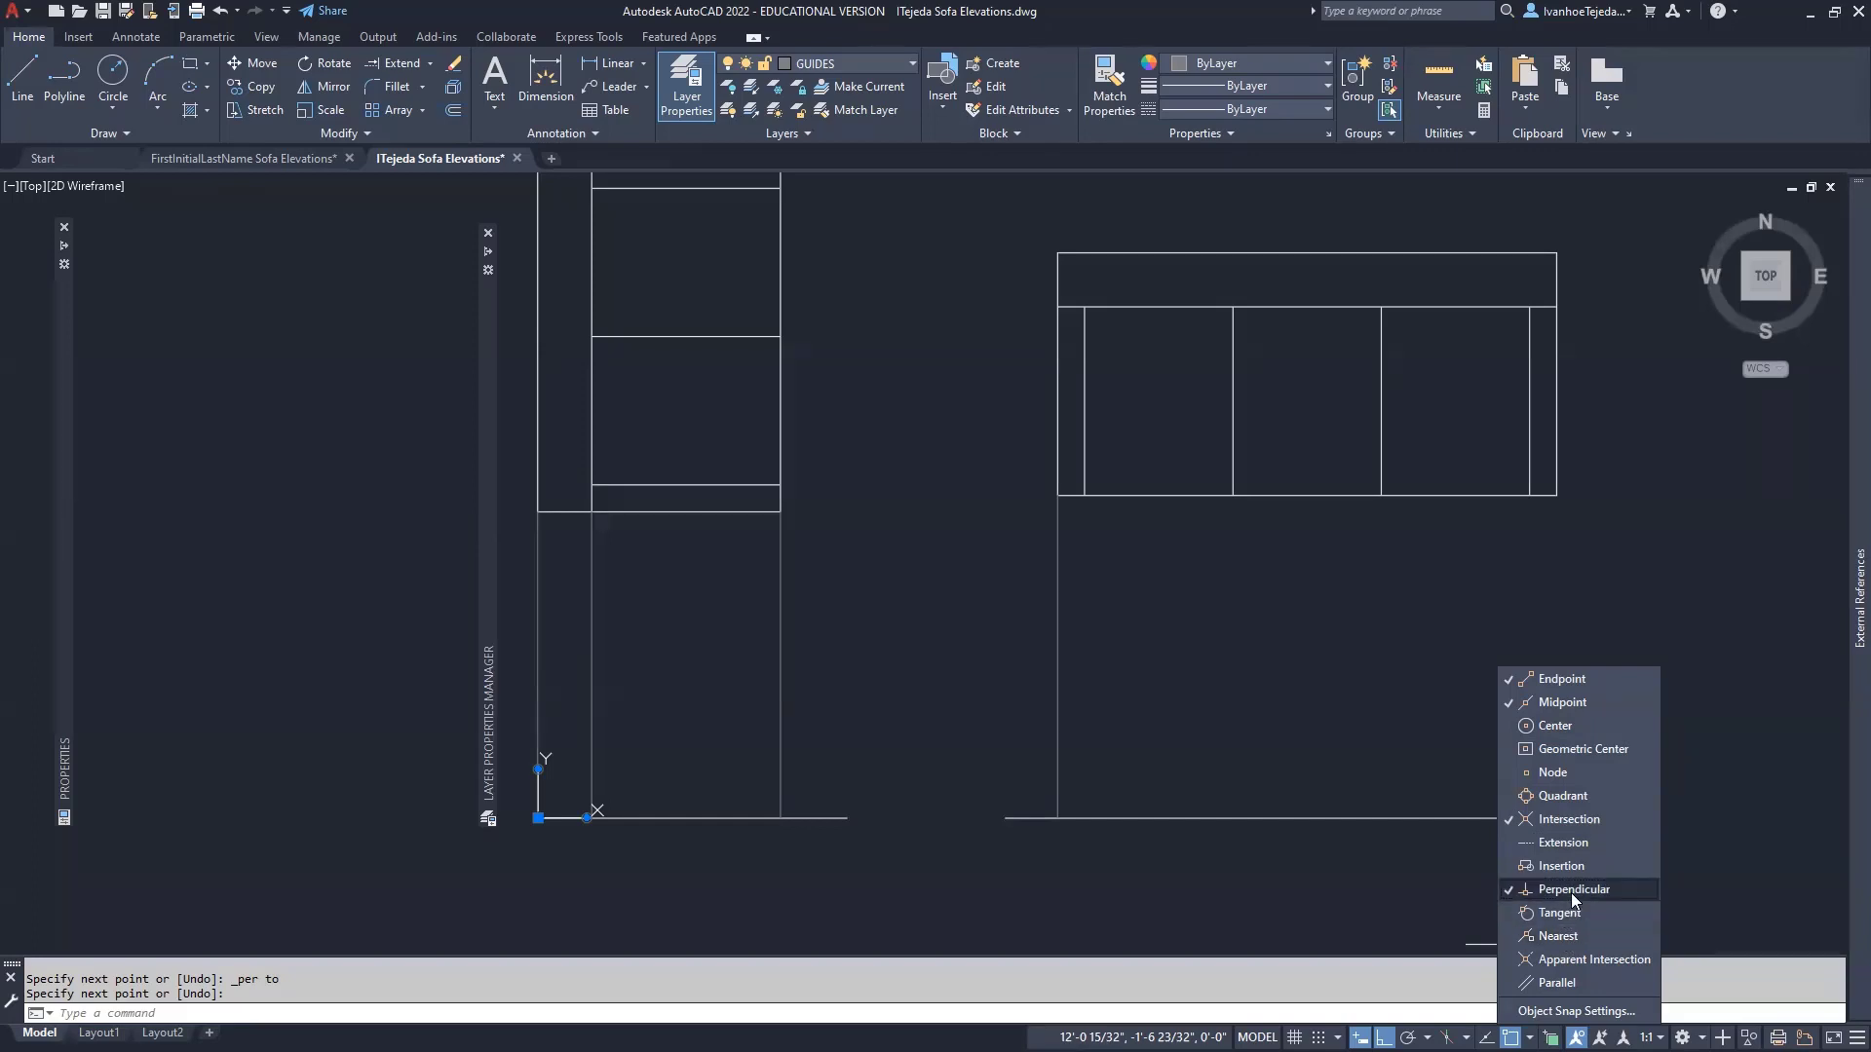
- Drop vertical guide lines from the left arm's inner corner and first cushion division to the ground line
left_click(1300, 710)
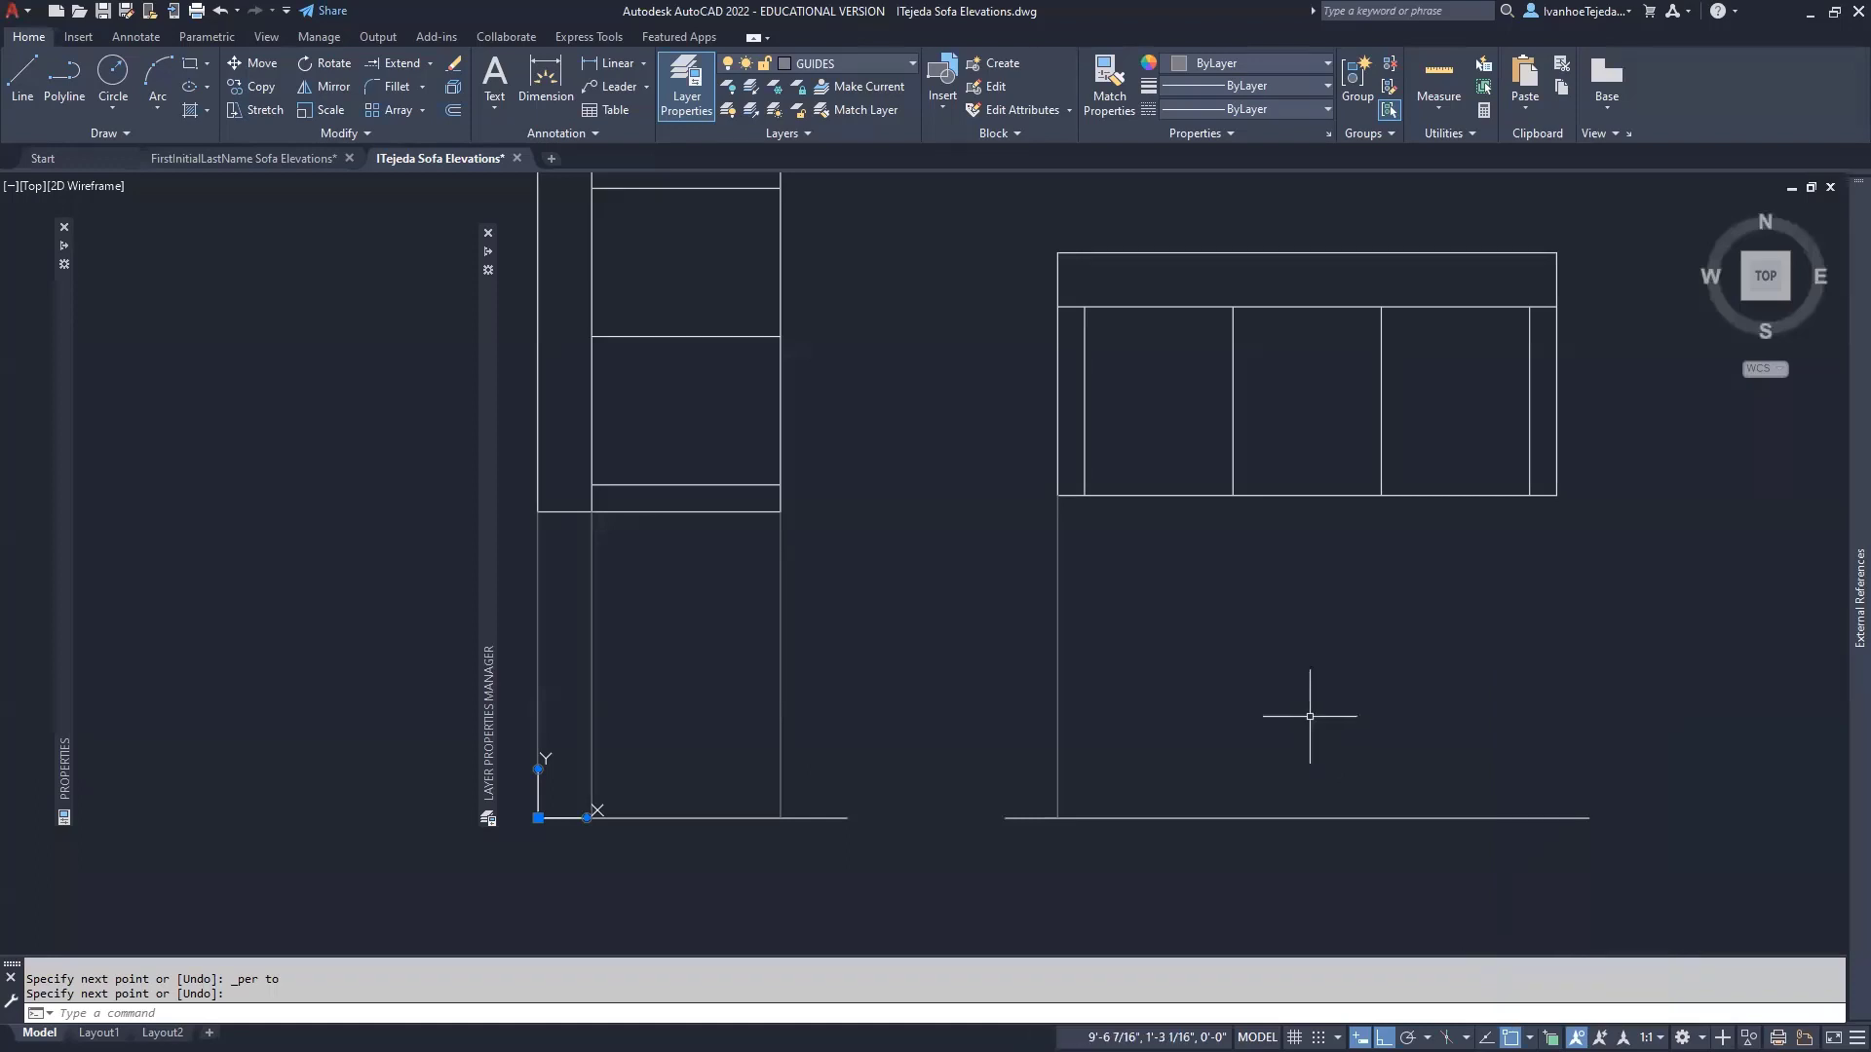
right_click(1214, 635)
left_click(1275, 651)
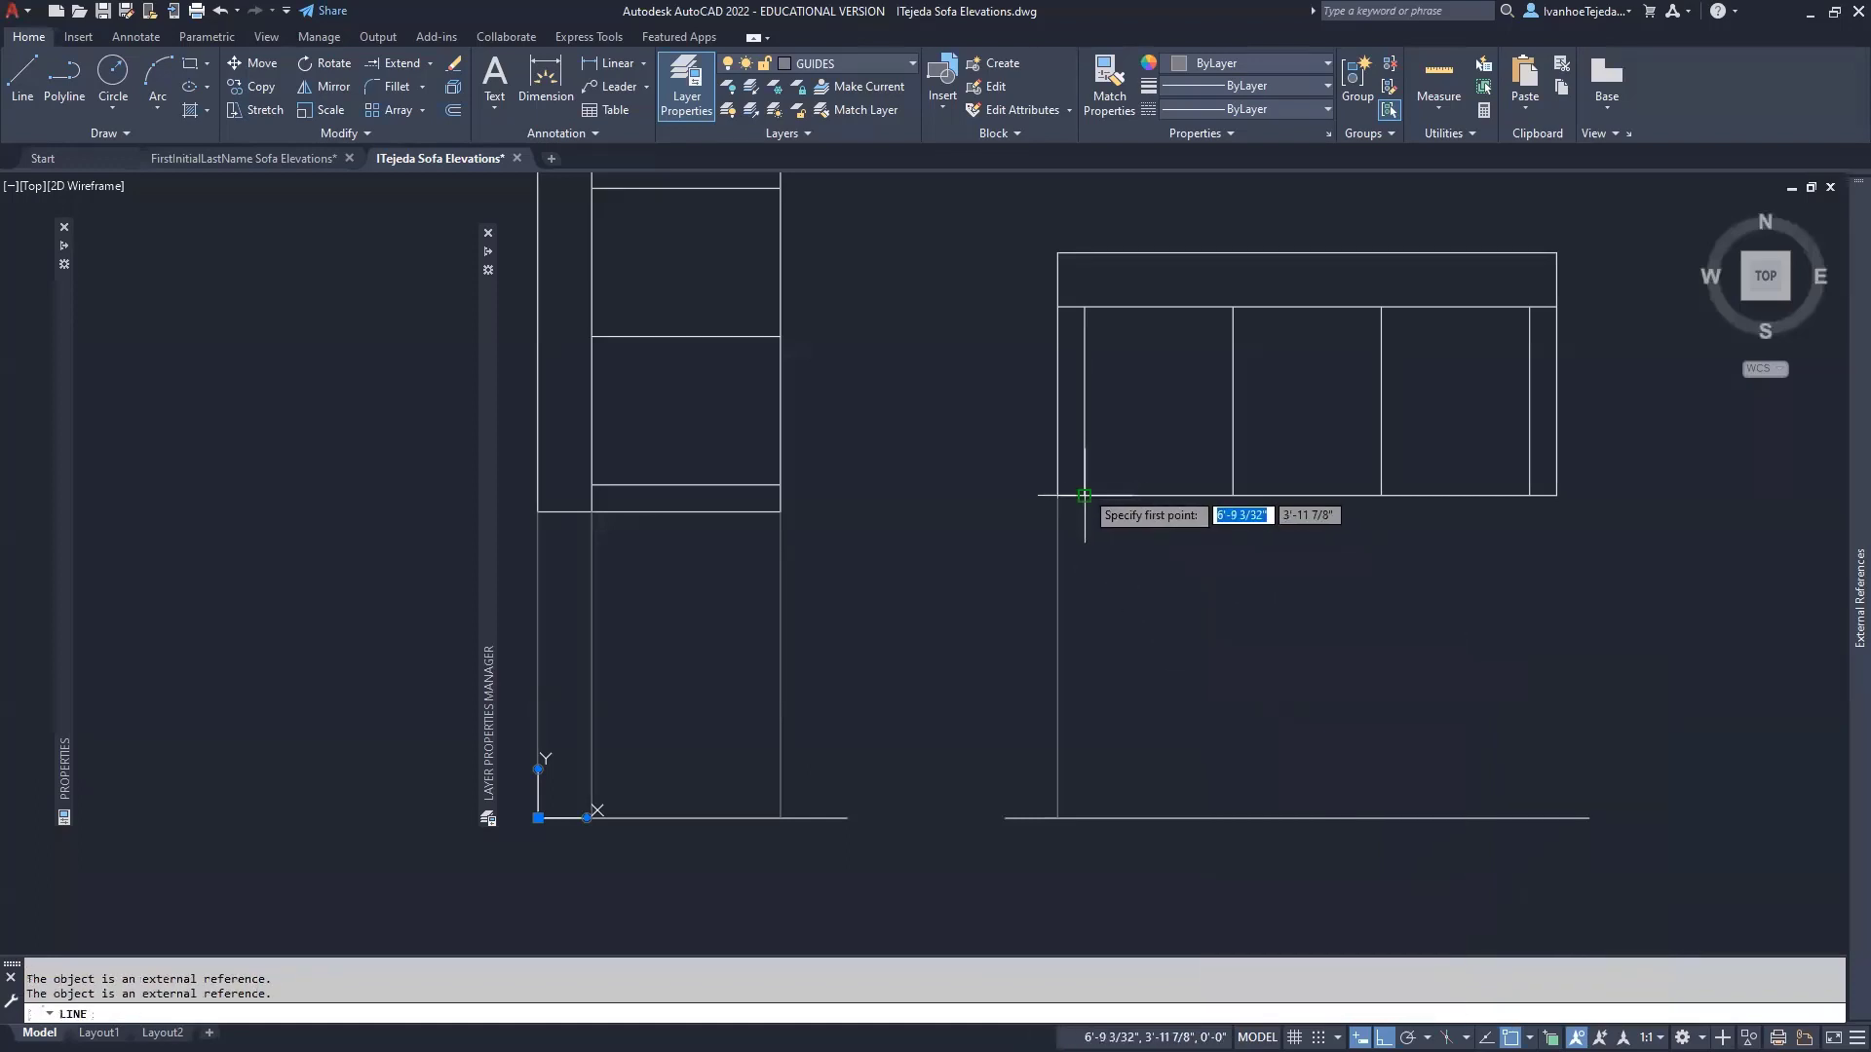
left_click(1084, 495)
left_click(1084, 807)
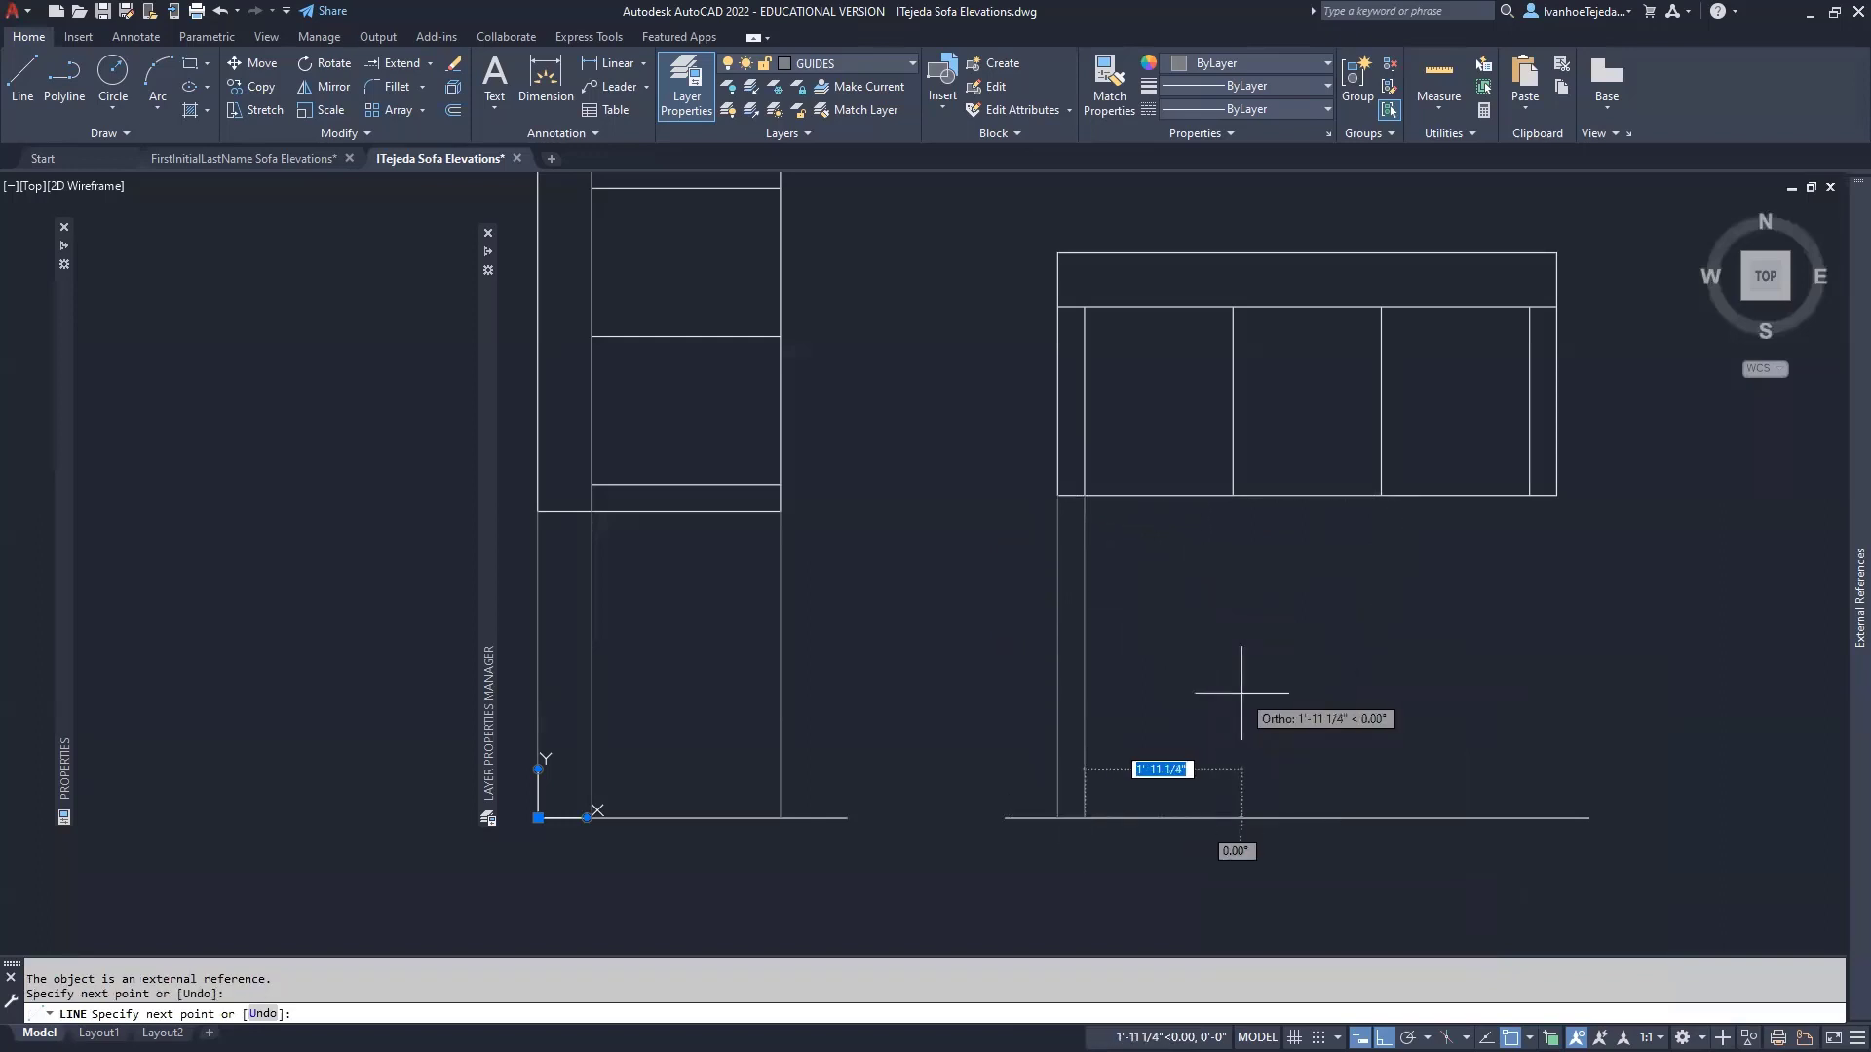
key("Return")
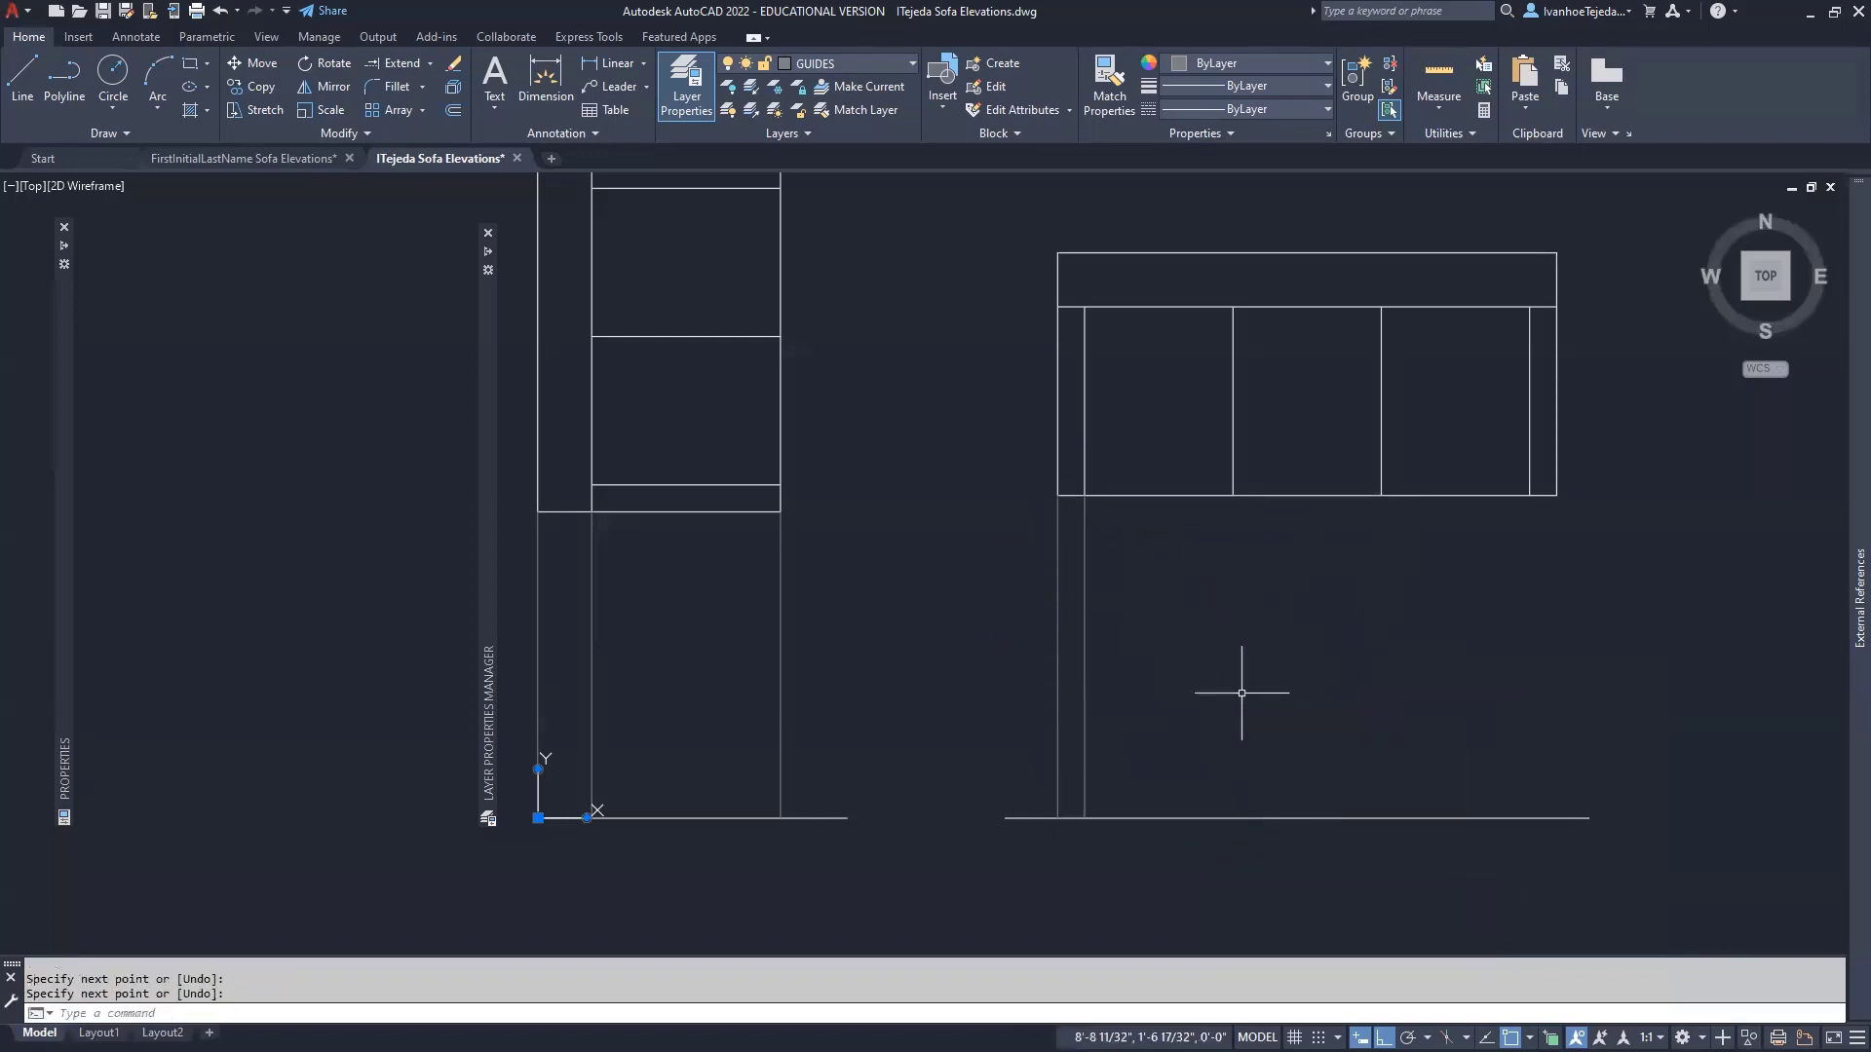
key("Return")
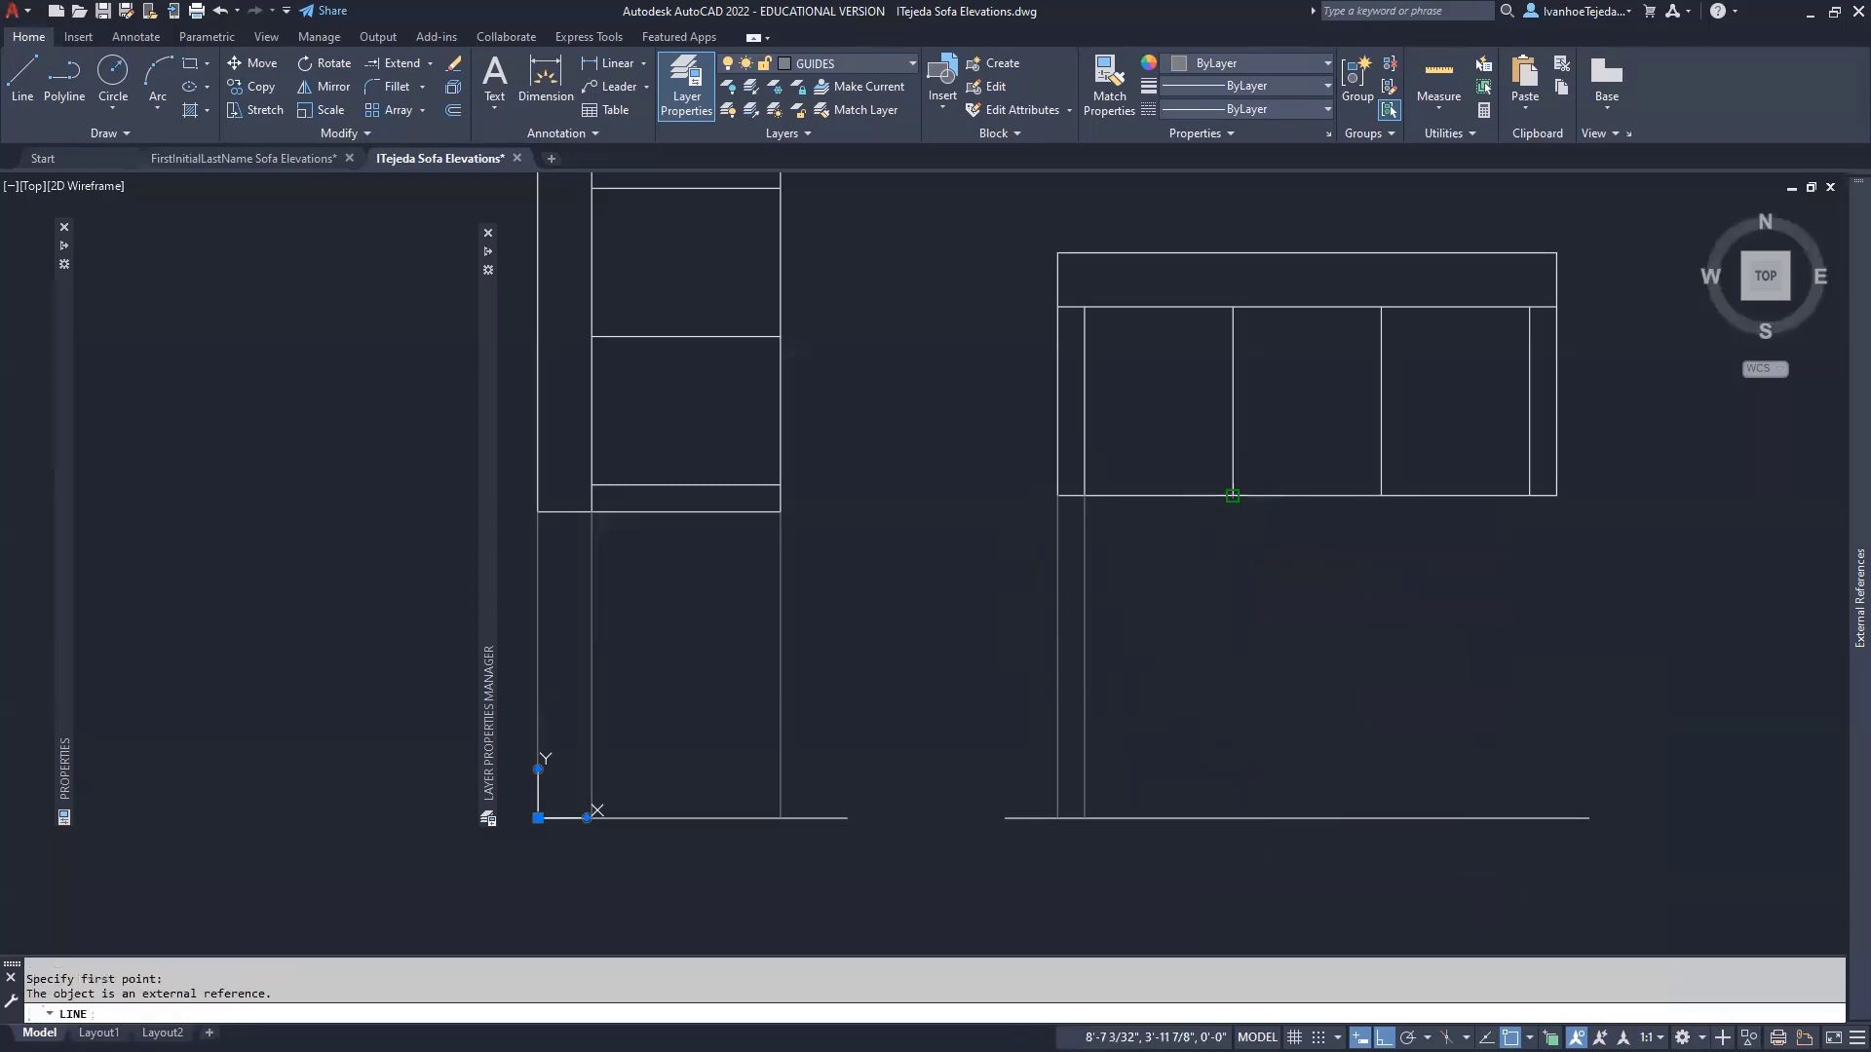
left_click(1233, 496)
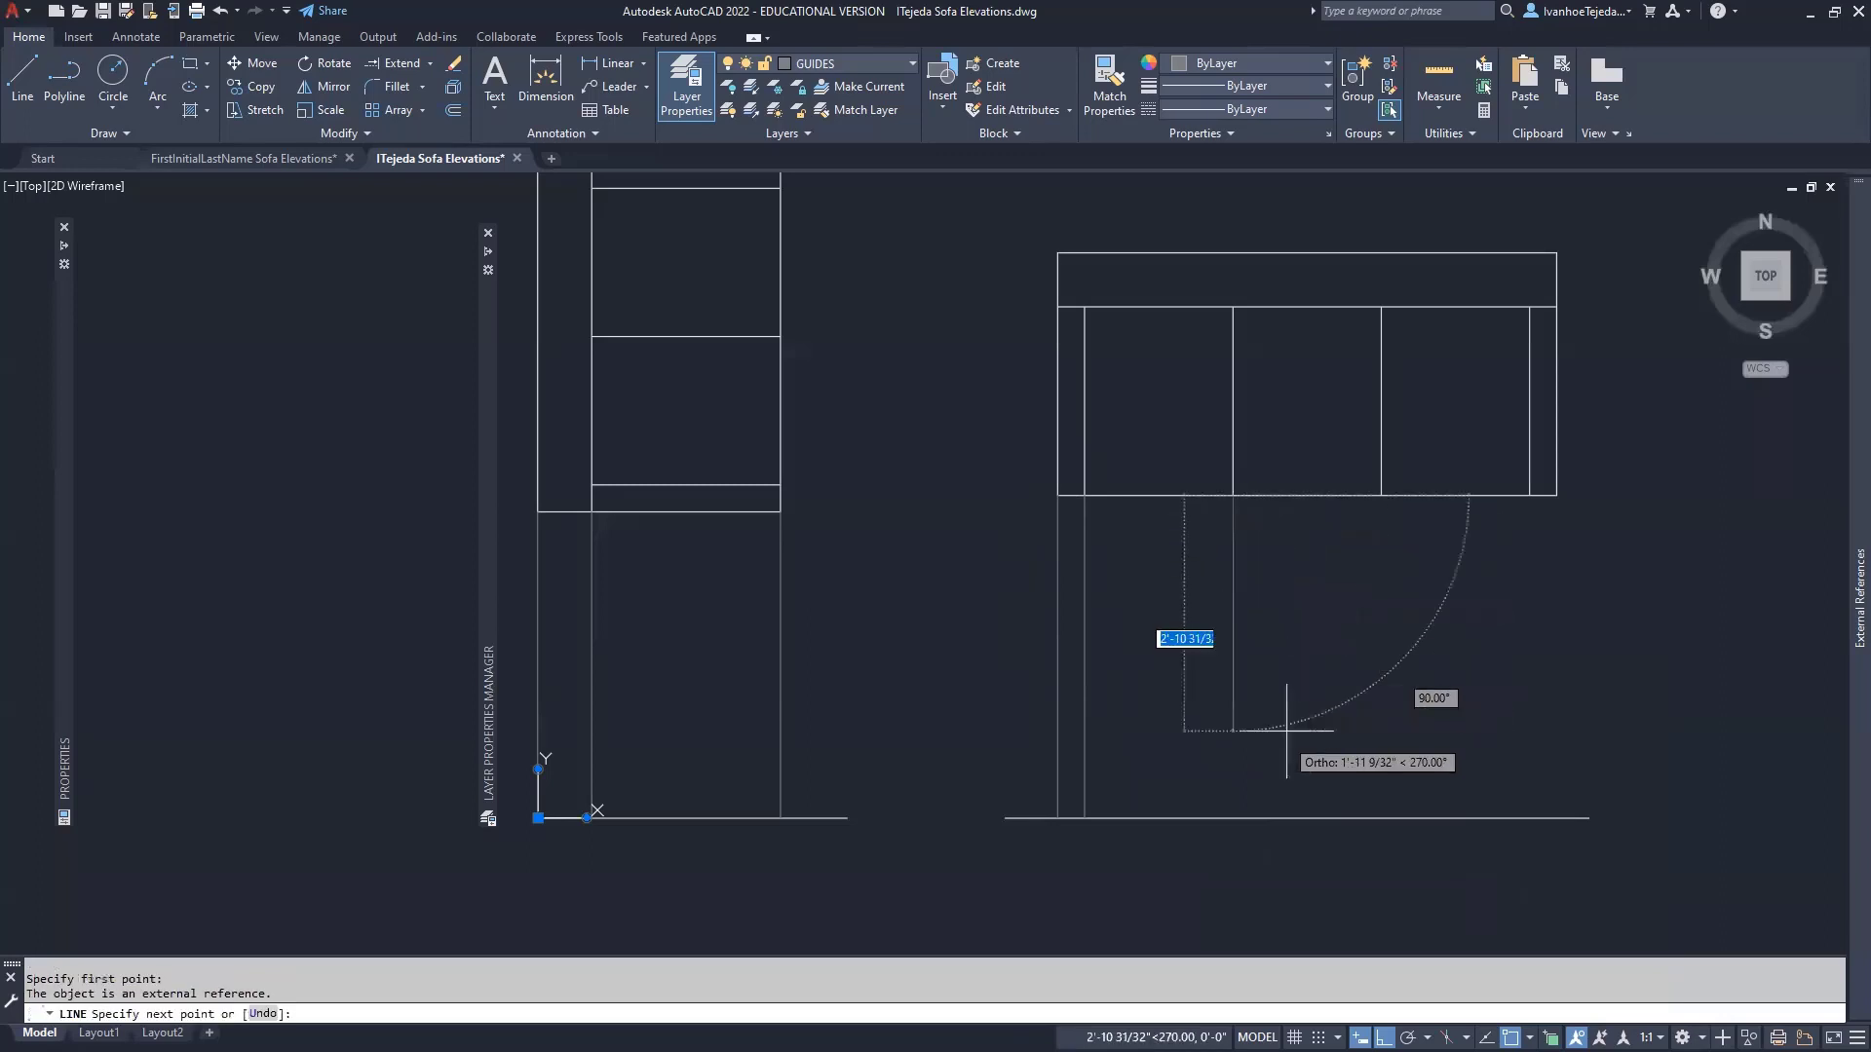
left_click(1233, 817)
key("Return")
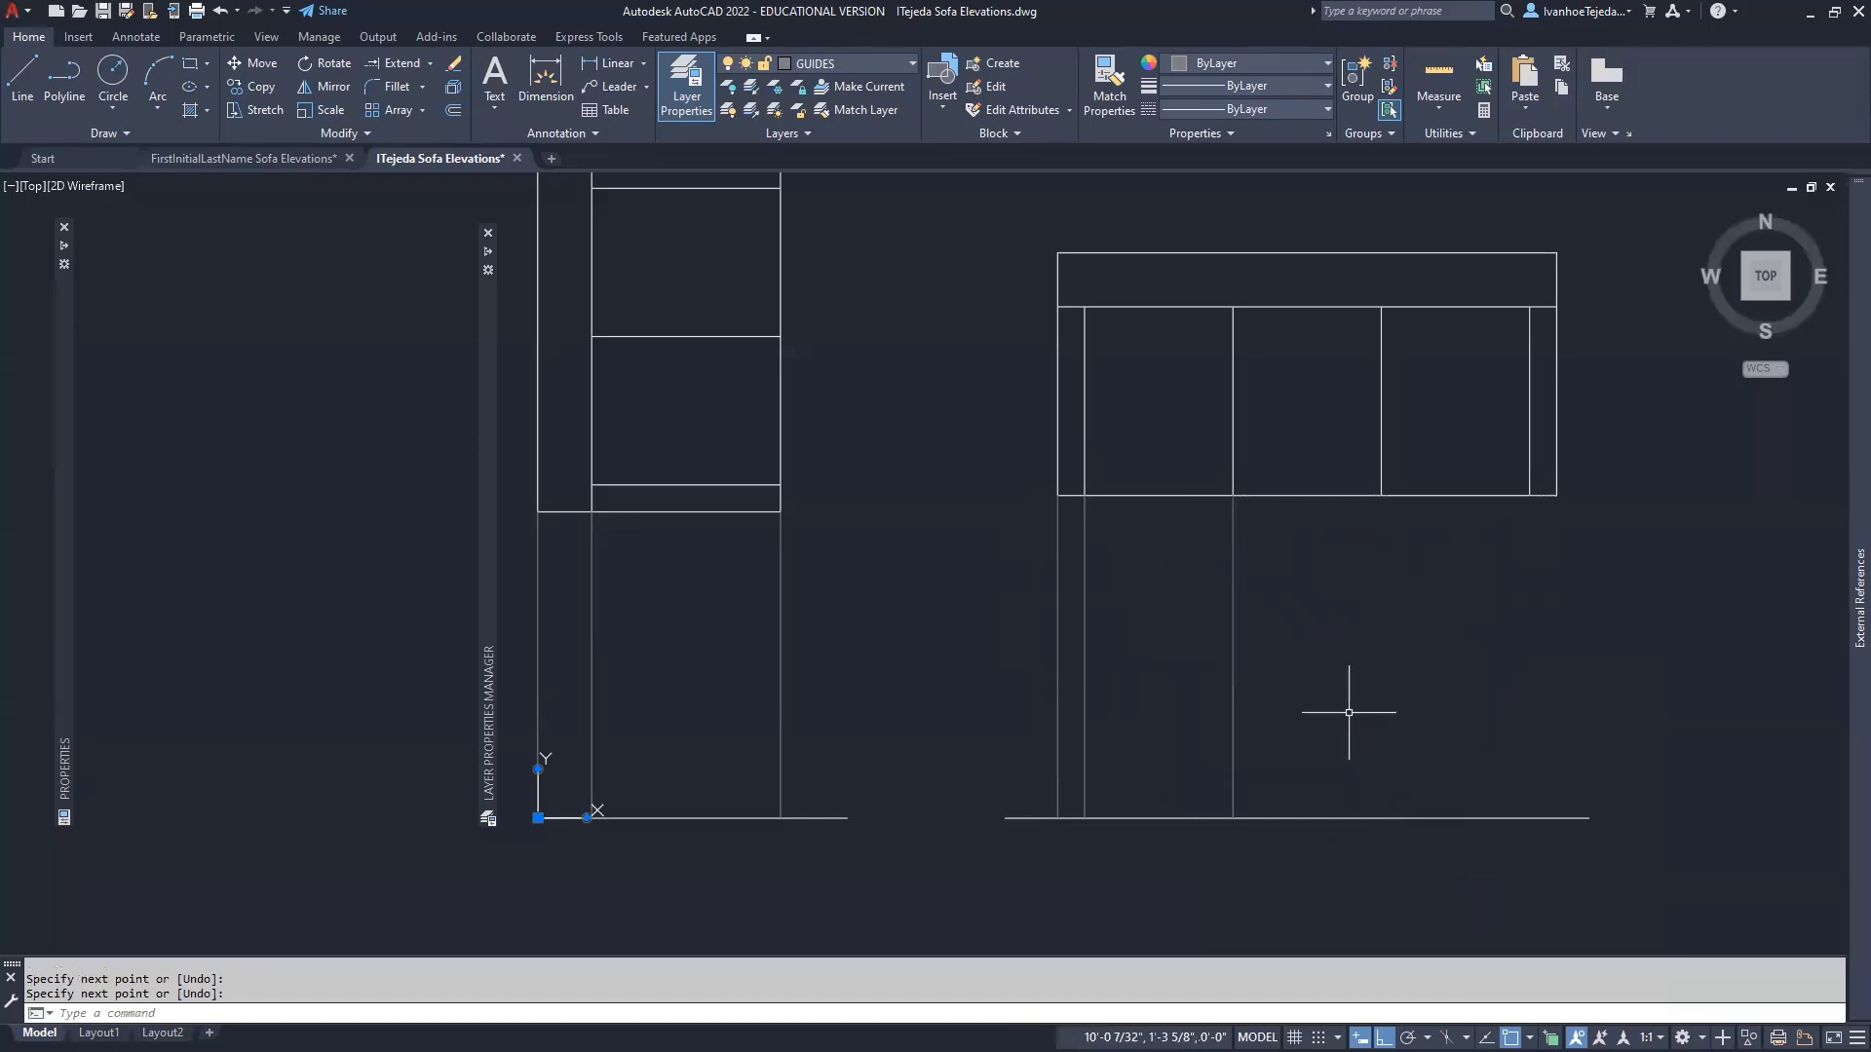
- Drop guide lines from the next cushion division, right arm inner corner, and lower-right corner to the ground
key("Return")
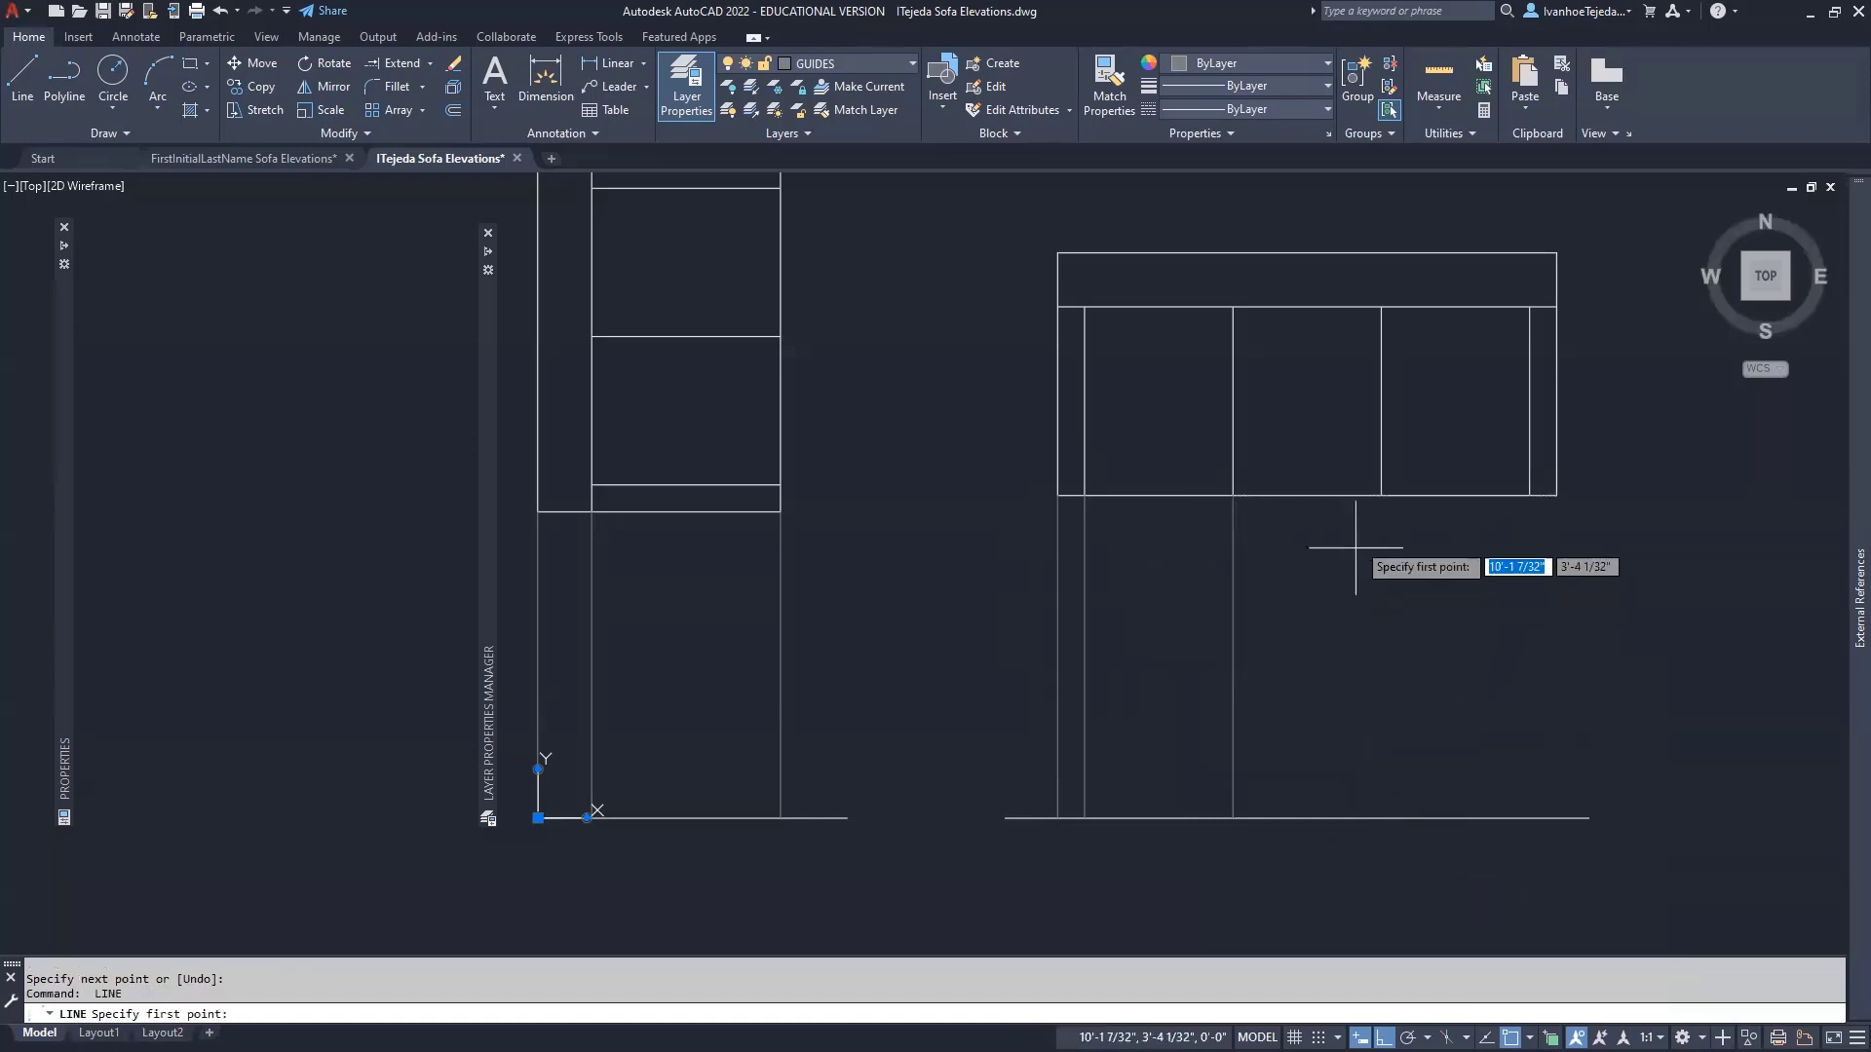
left_click(1381, 496)
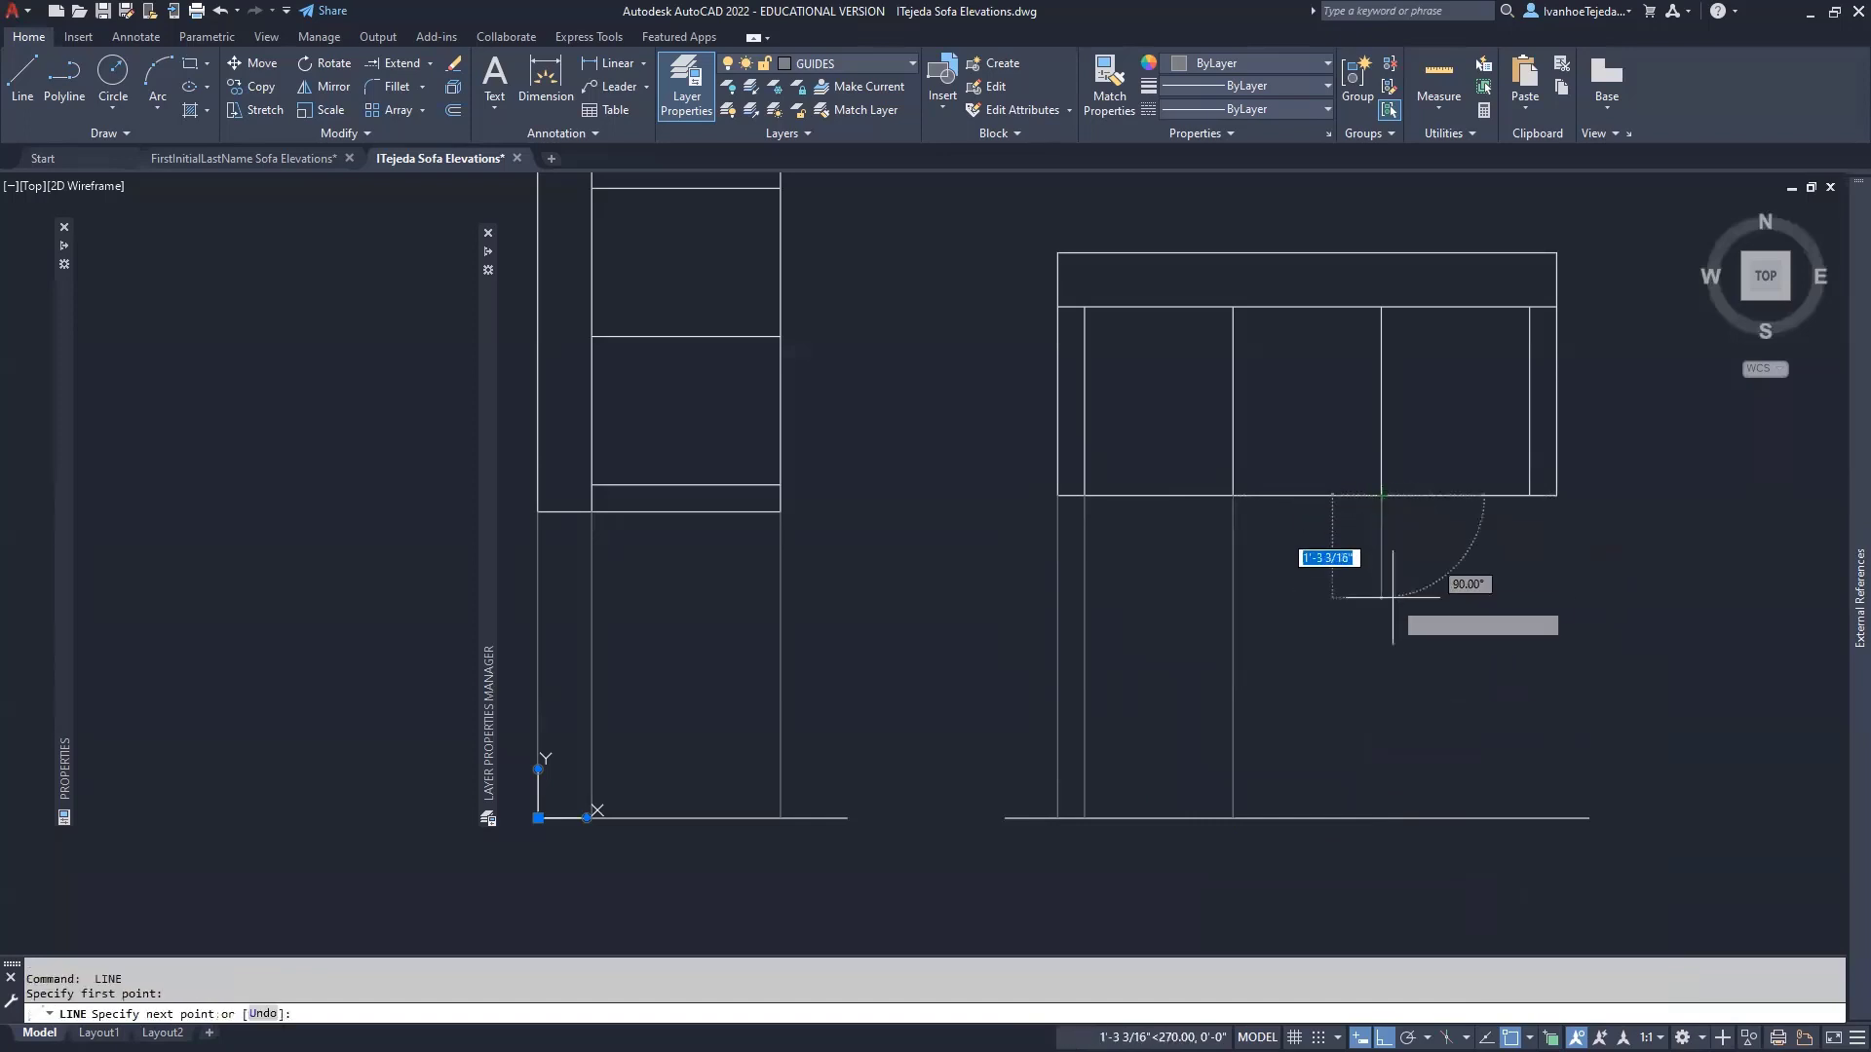
left_click(1381, 817)
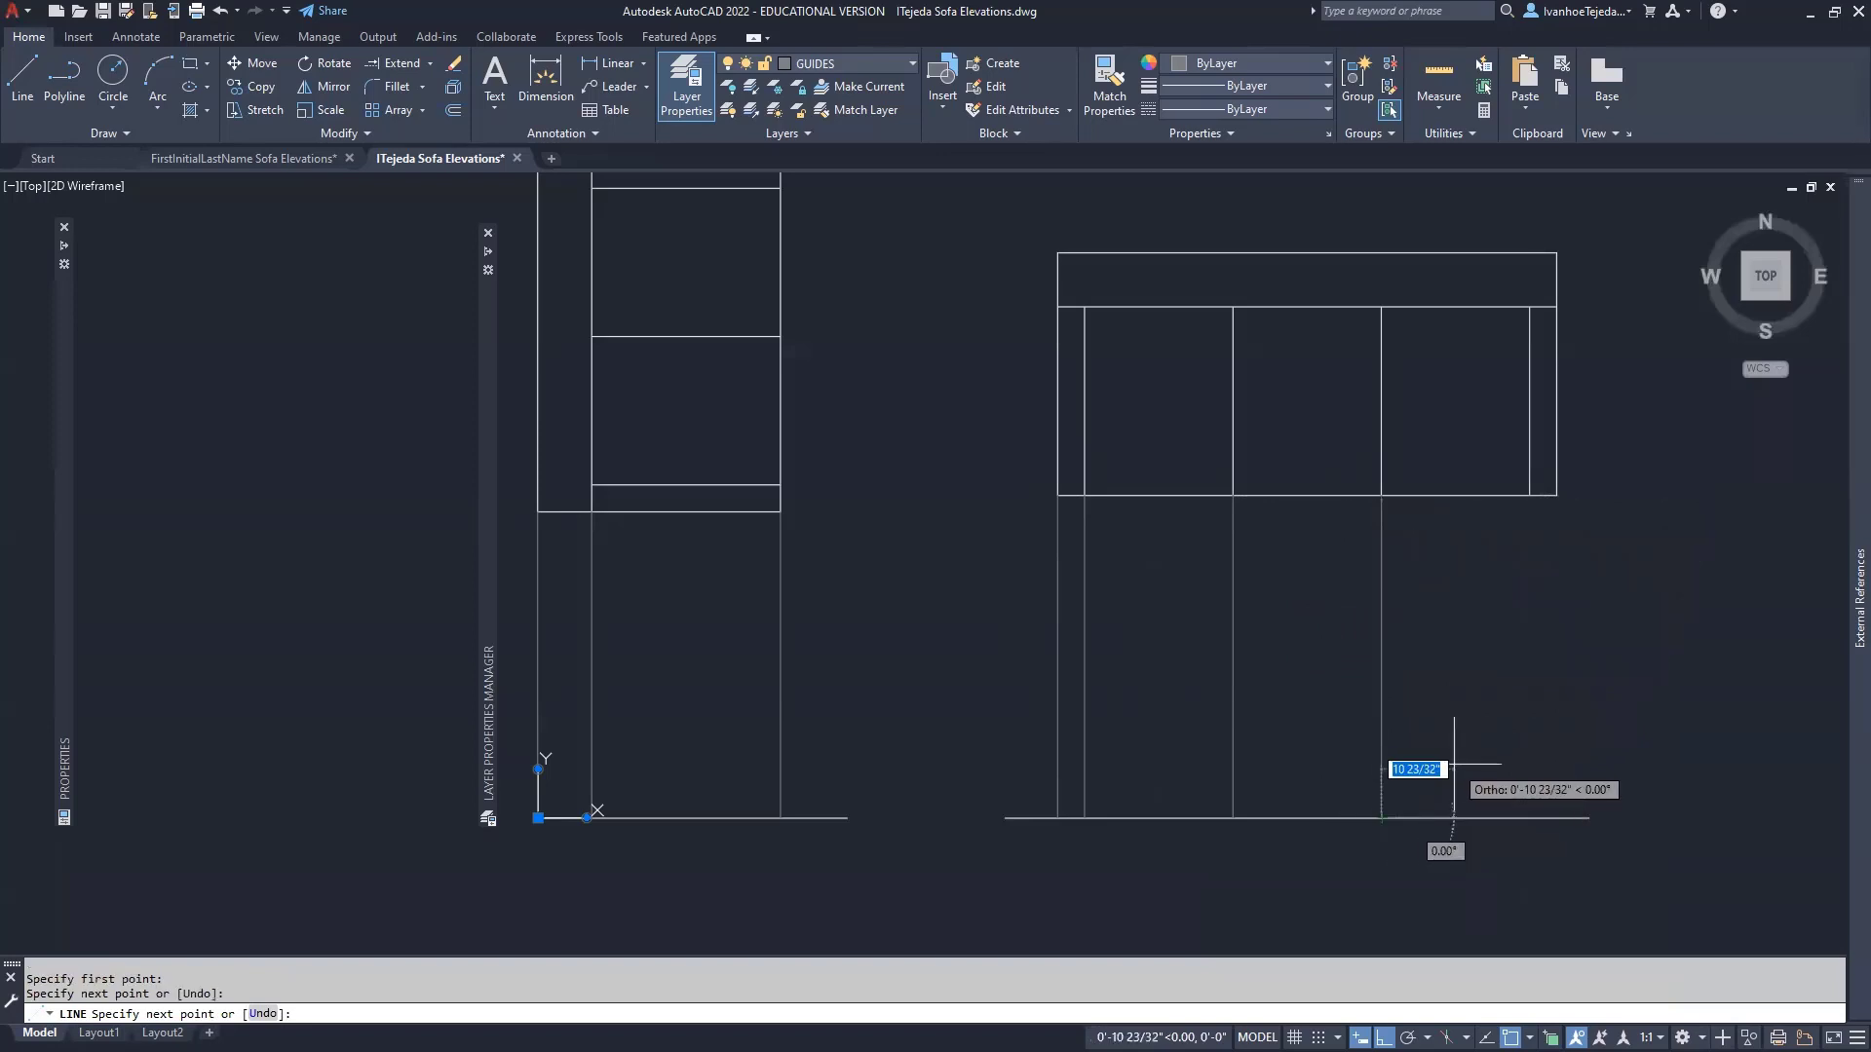
key("Return")
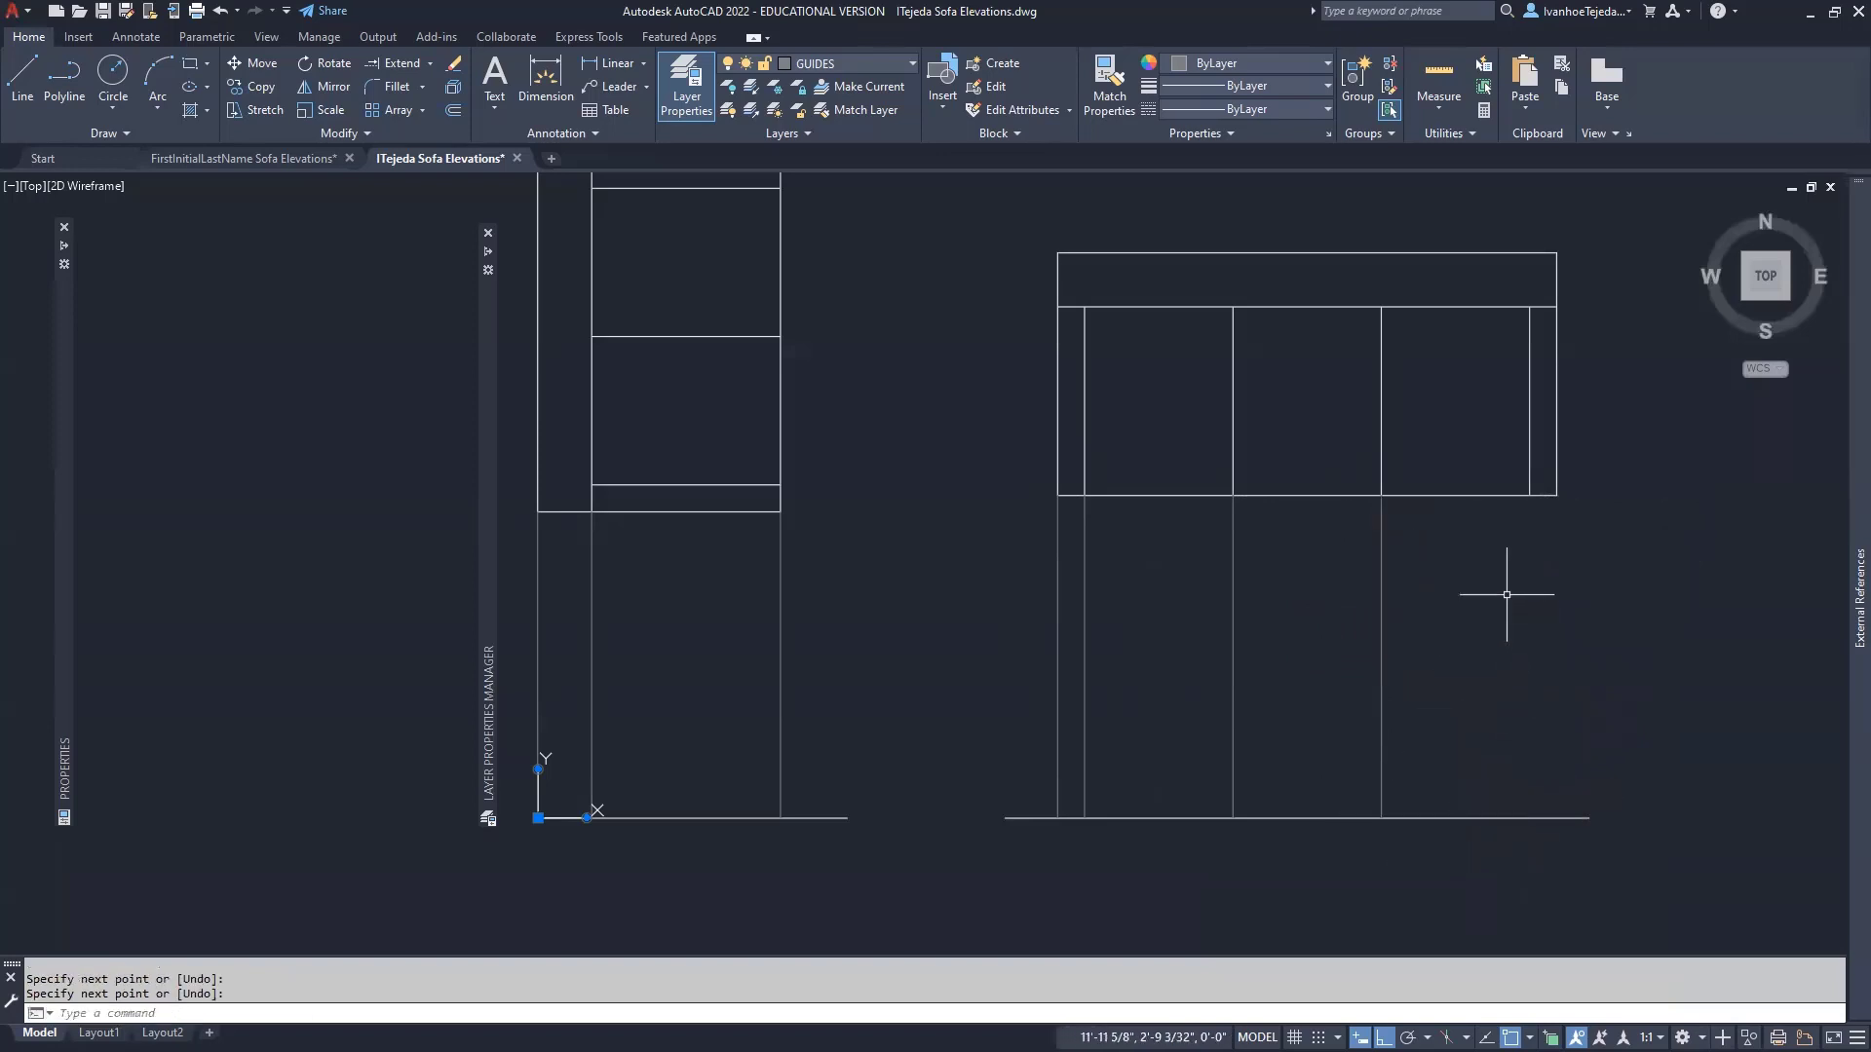
key("Return")
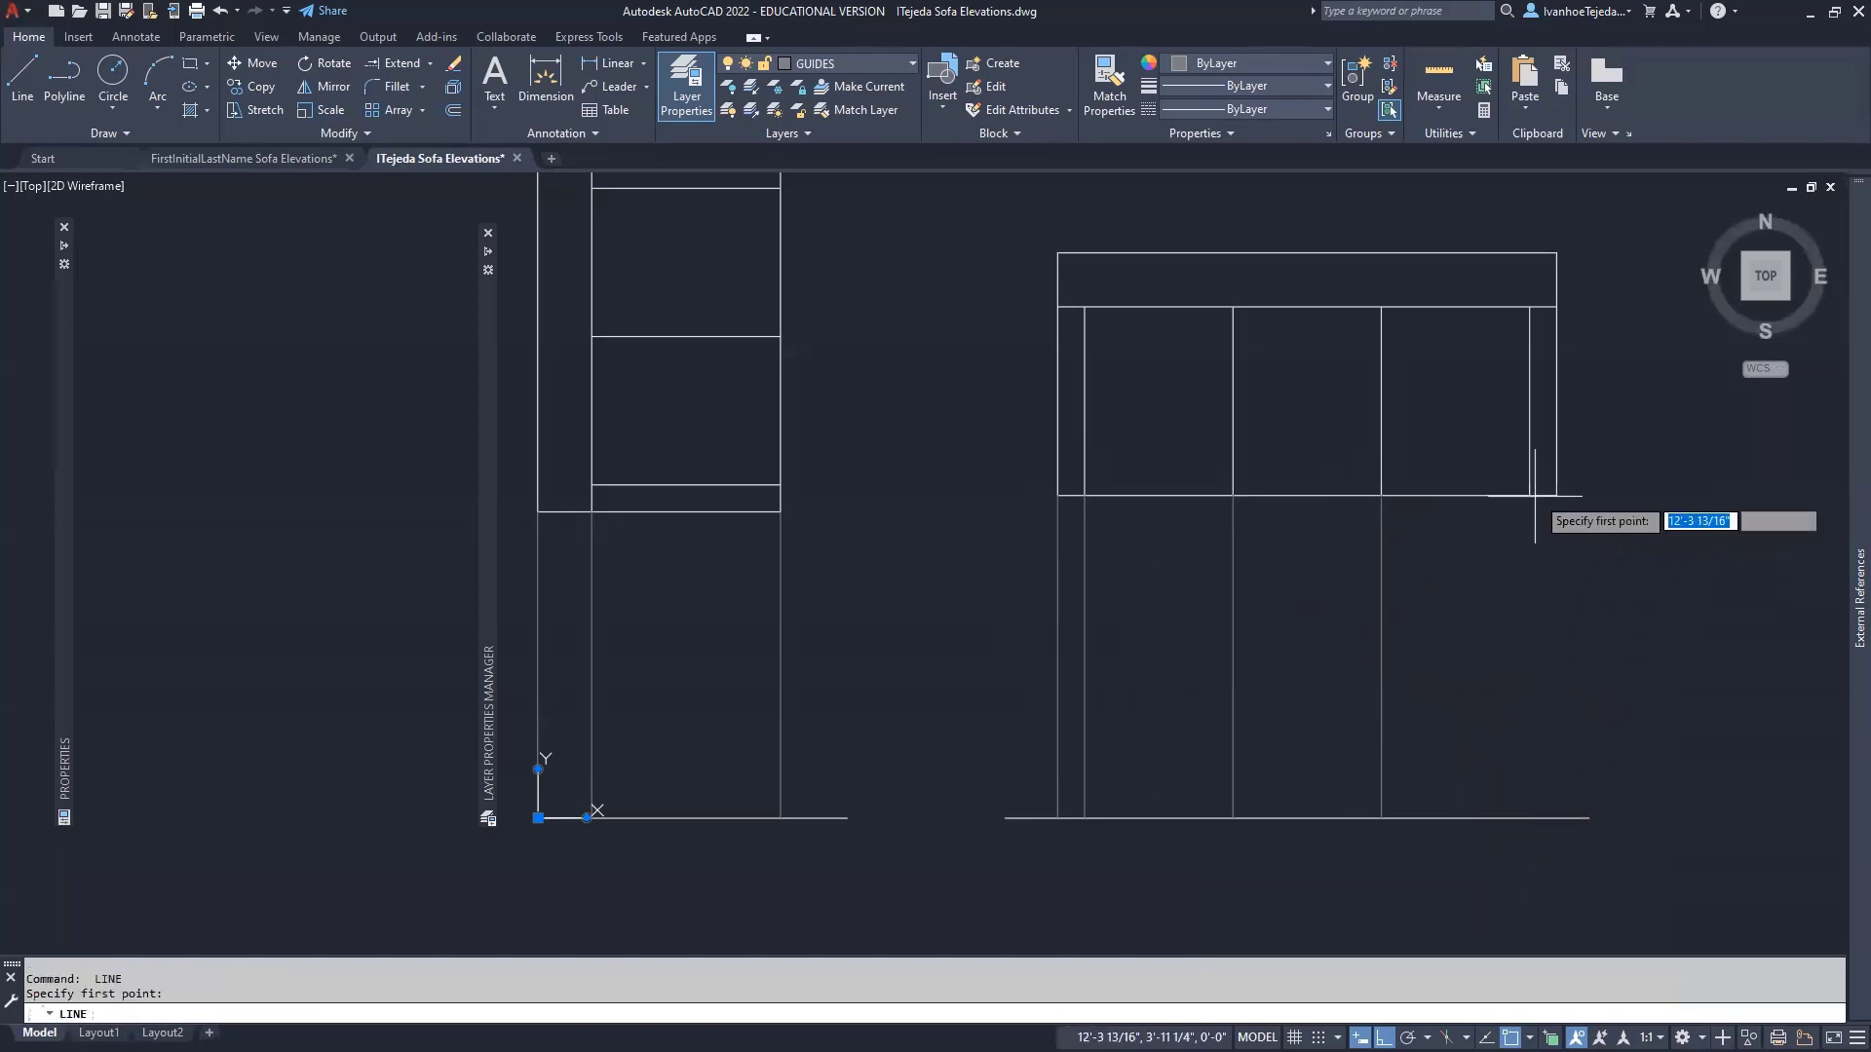
left_click(1530, 496)
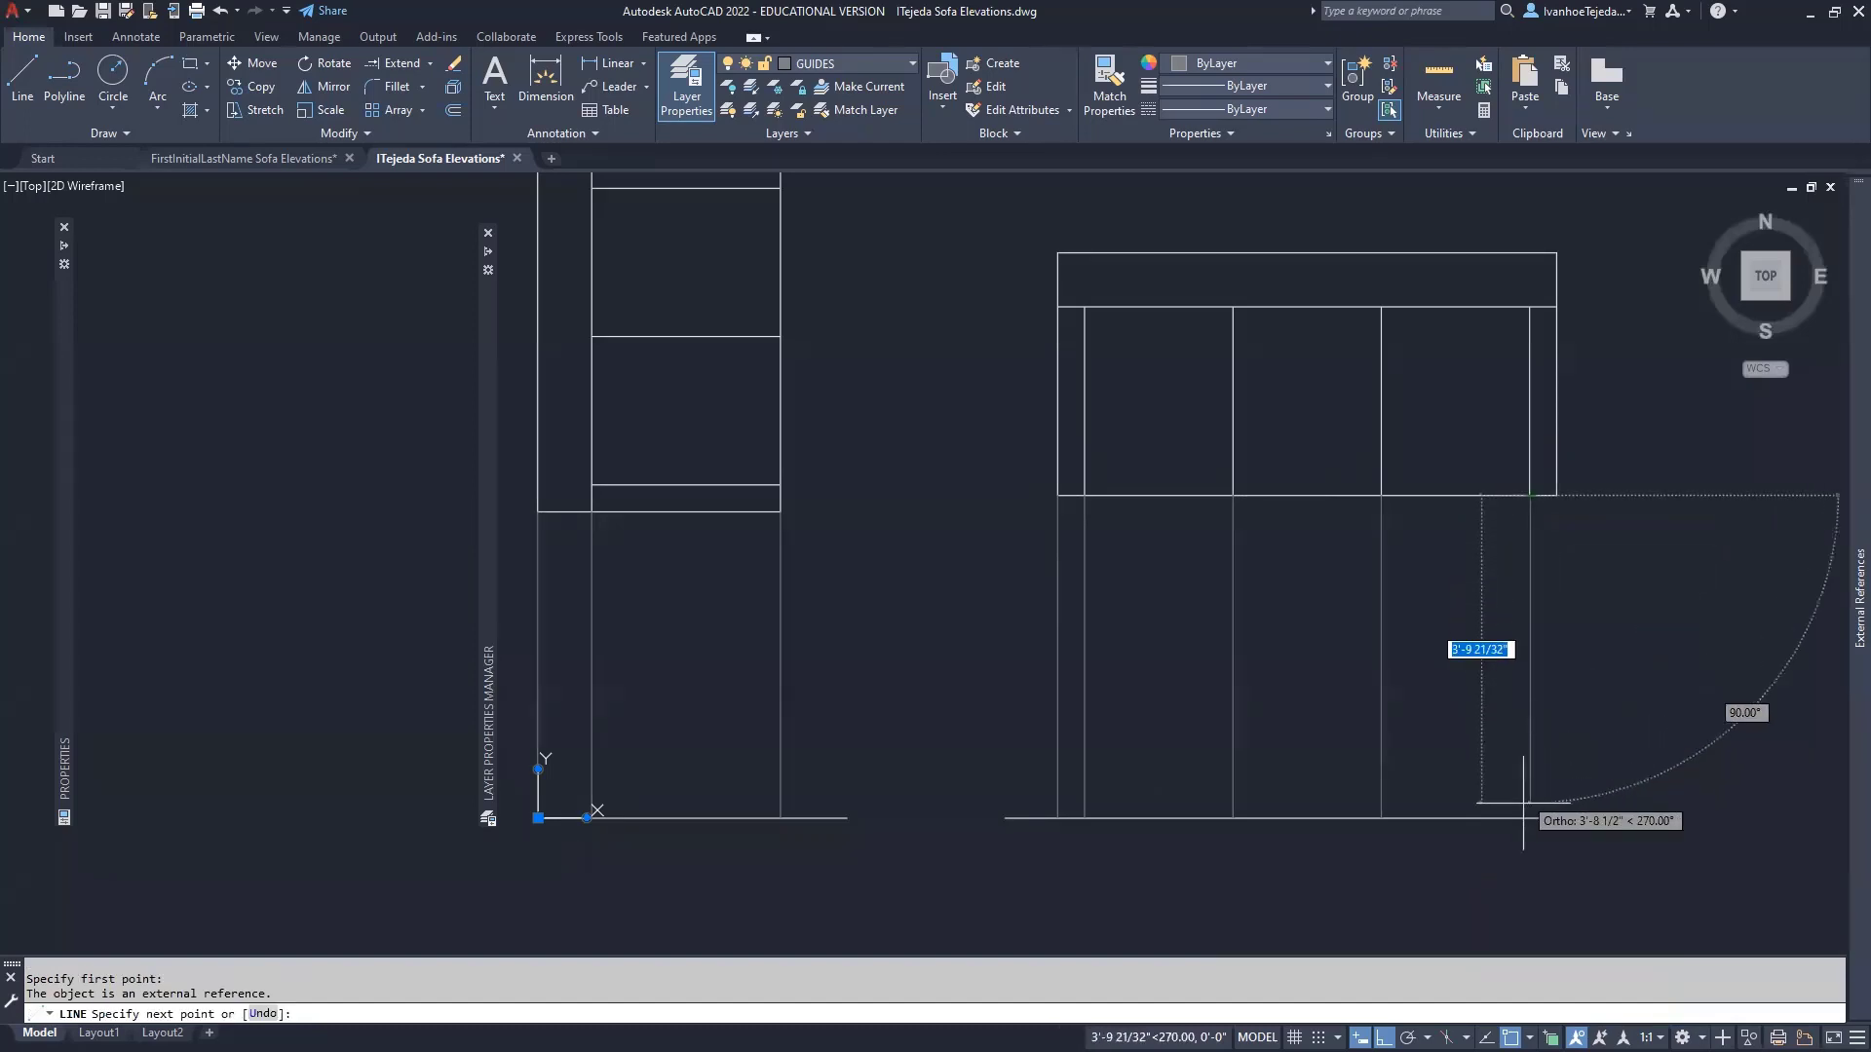
left_click(1530, 815)
key("Return")
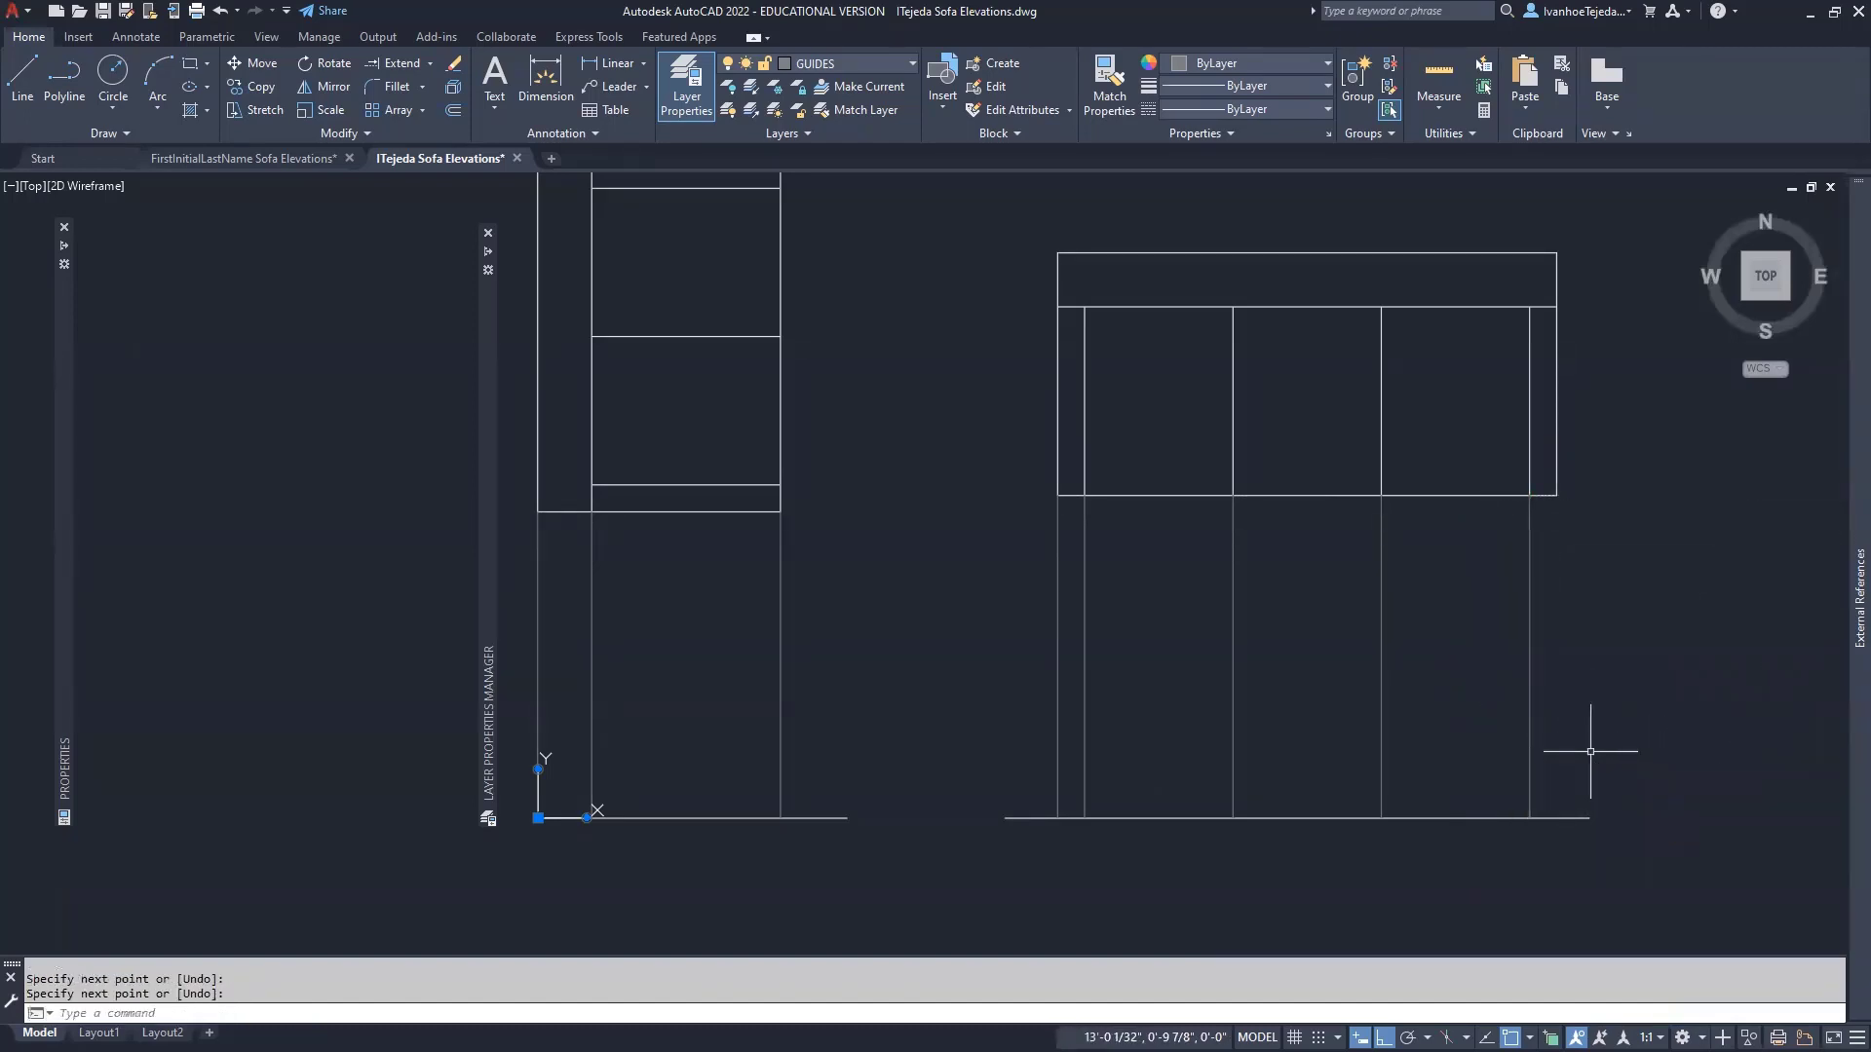
key("Return")
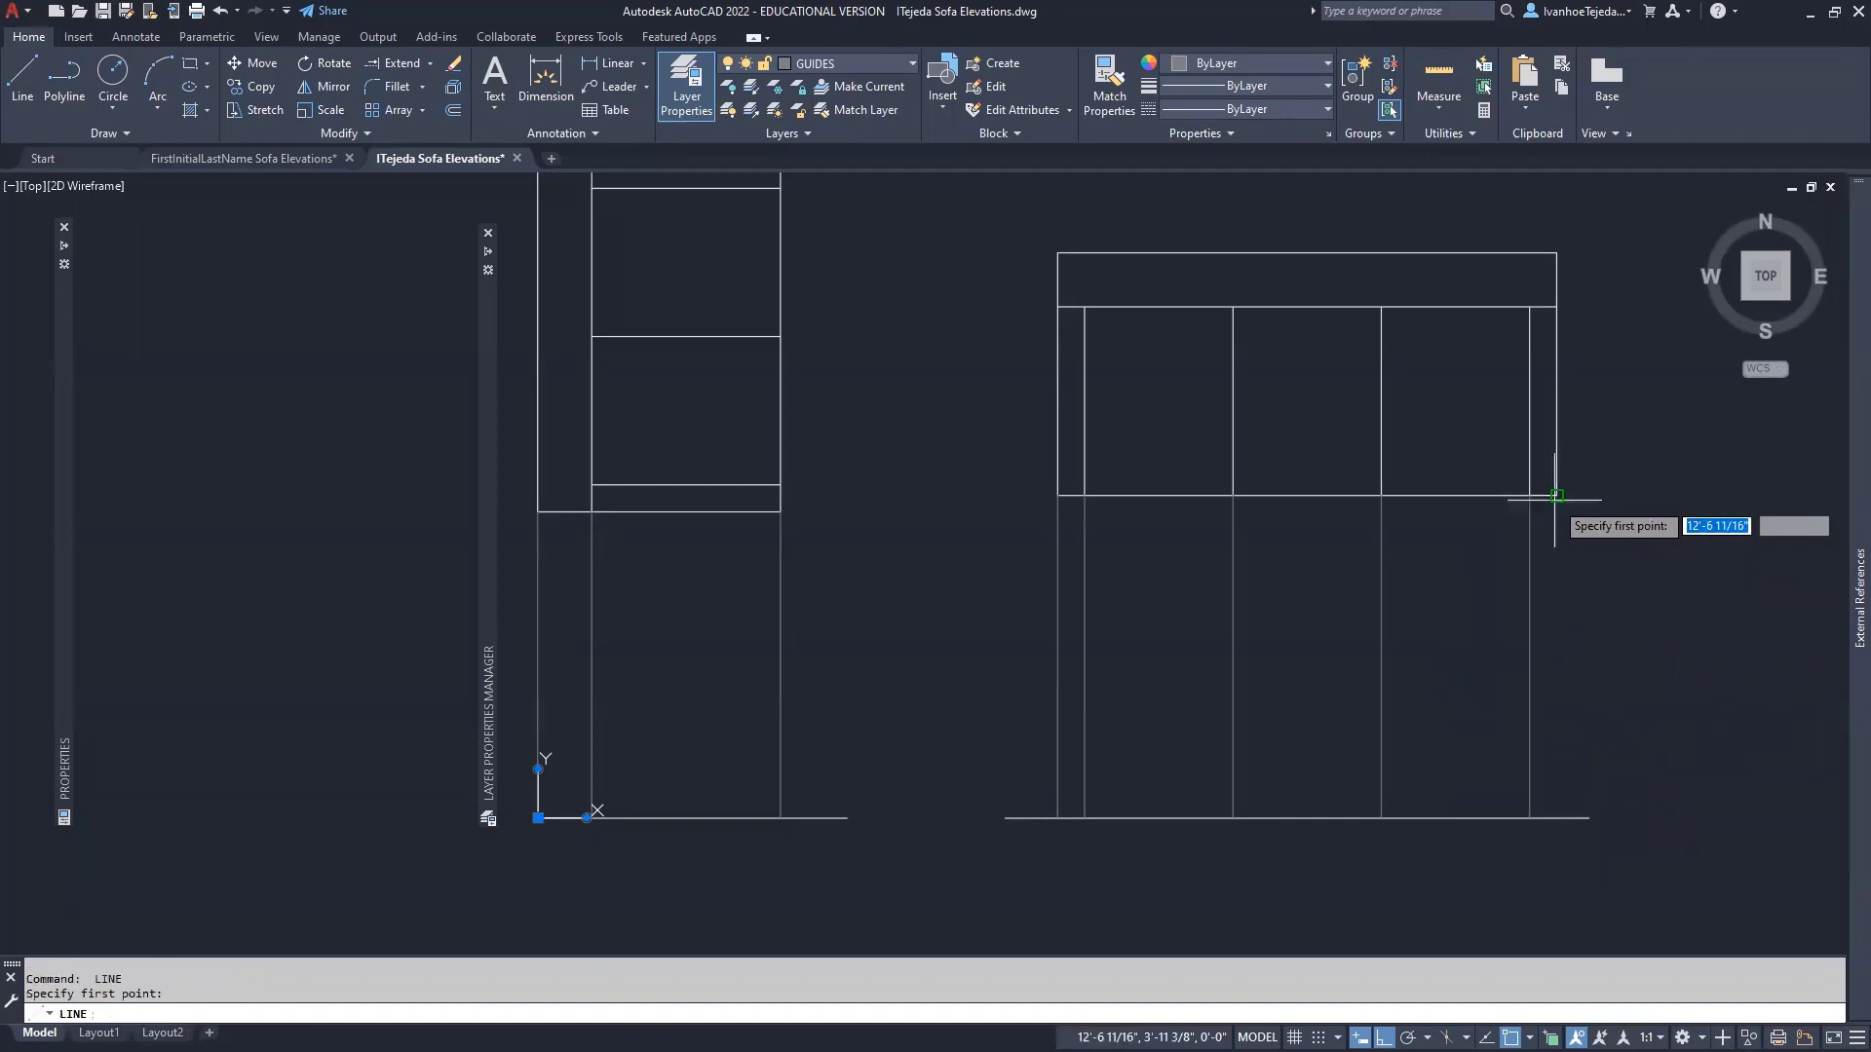
left_click(1509, 495)
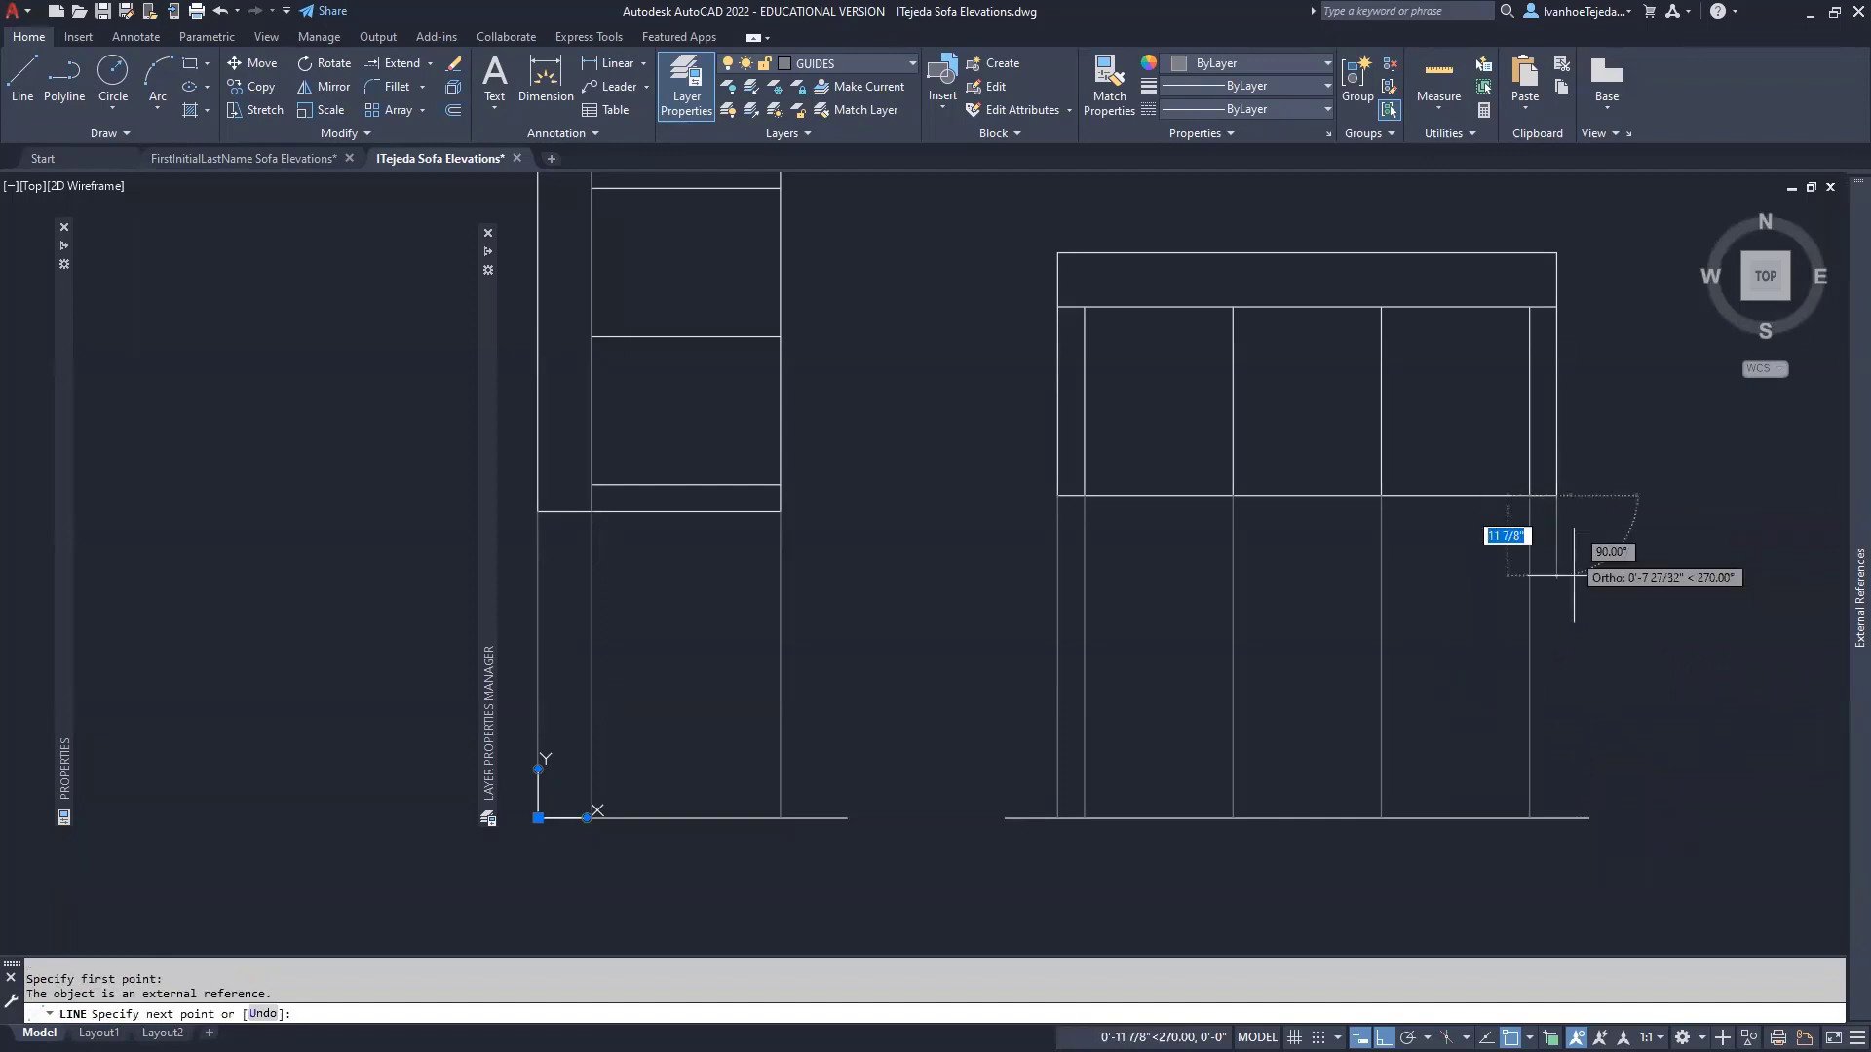
left_click(1557, 817)
key("Return")
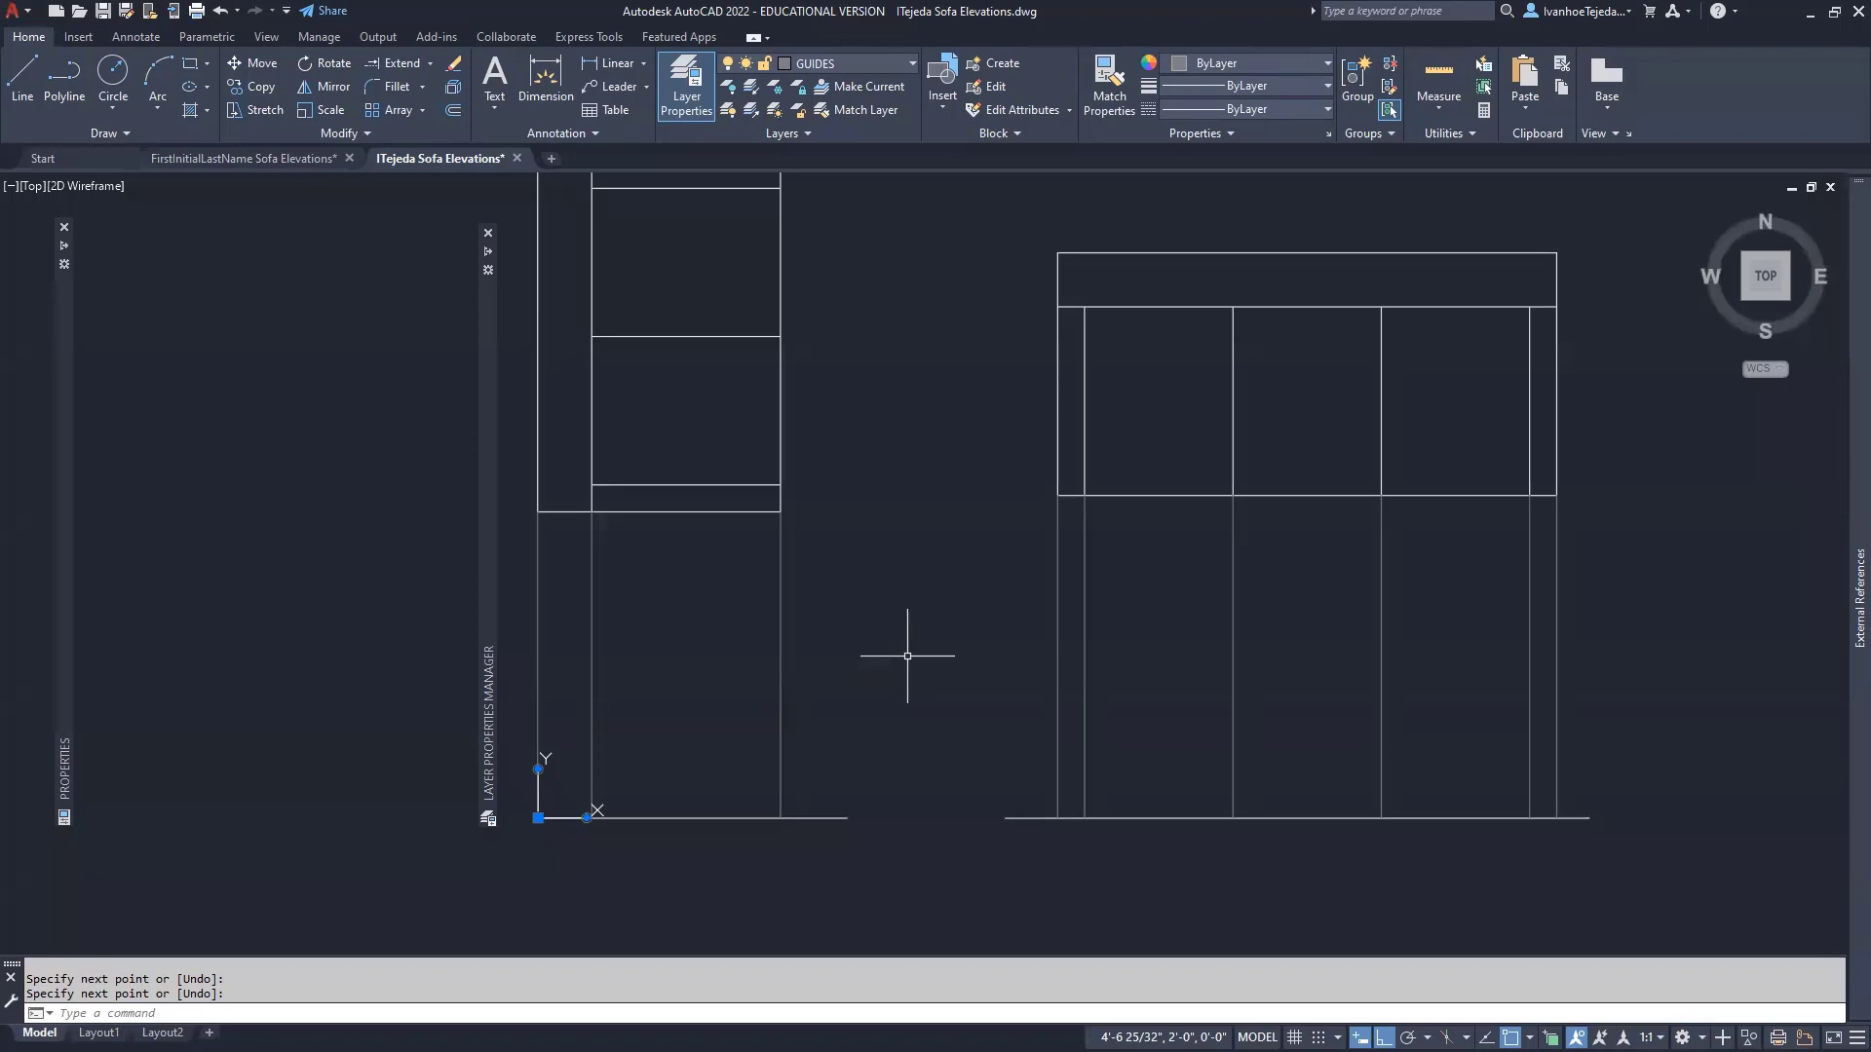
- Zoom to the drawing extents and regenerate the display to show both sofa plans
type("z")
key("Return")
scroll(914, 639, "down", 1)
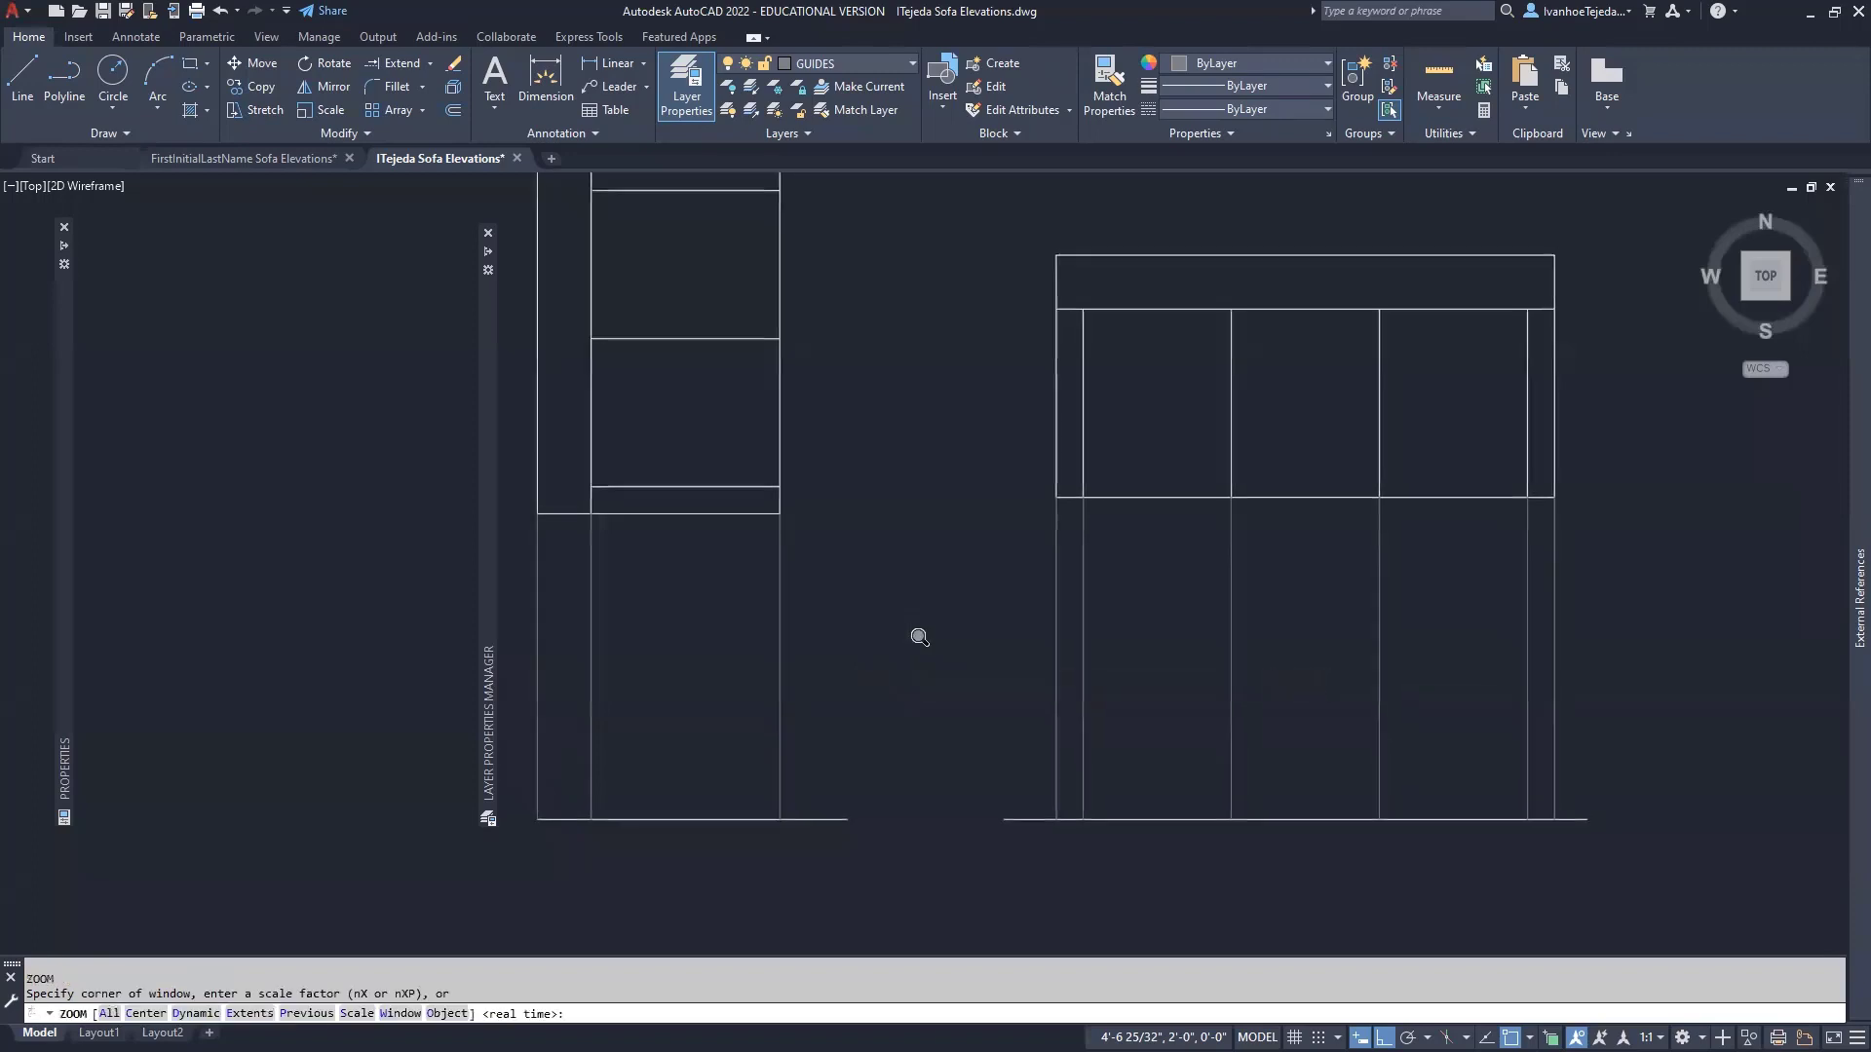
type("e")
key("Return")
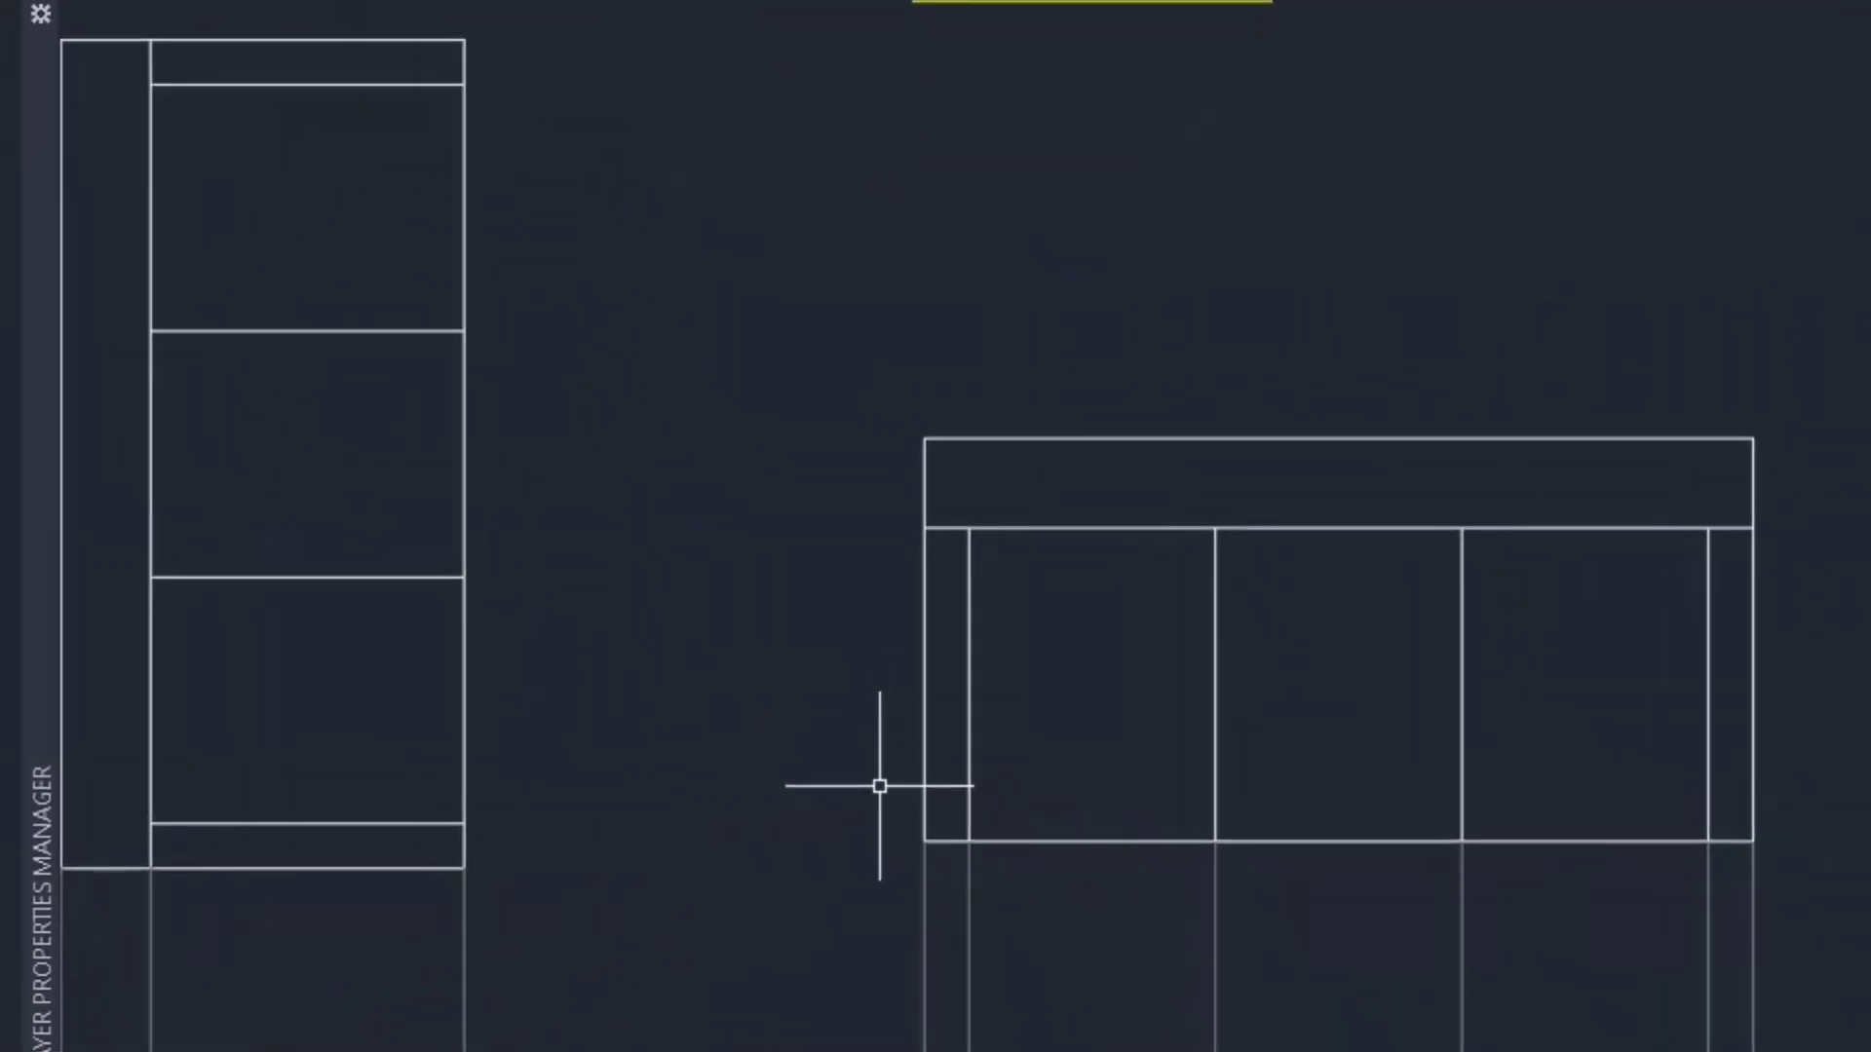
type("REGEN")
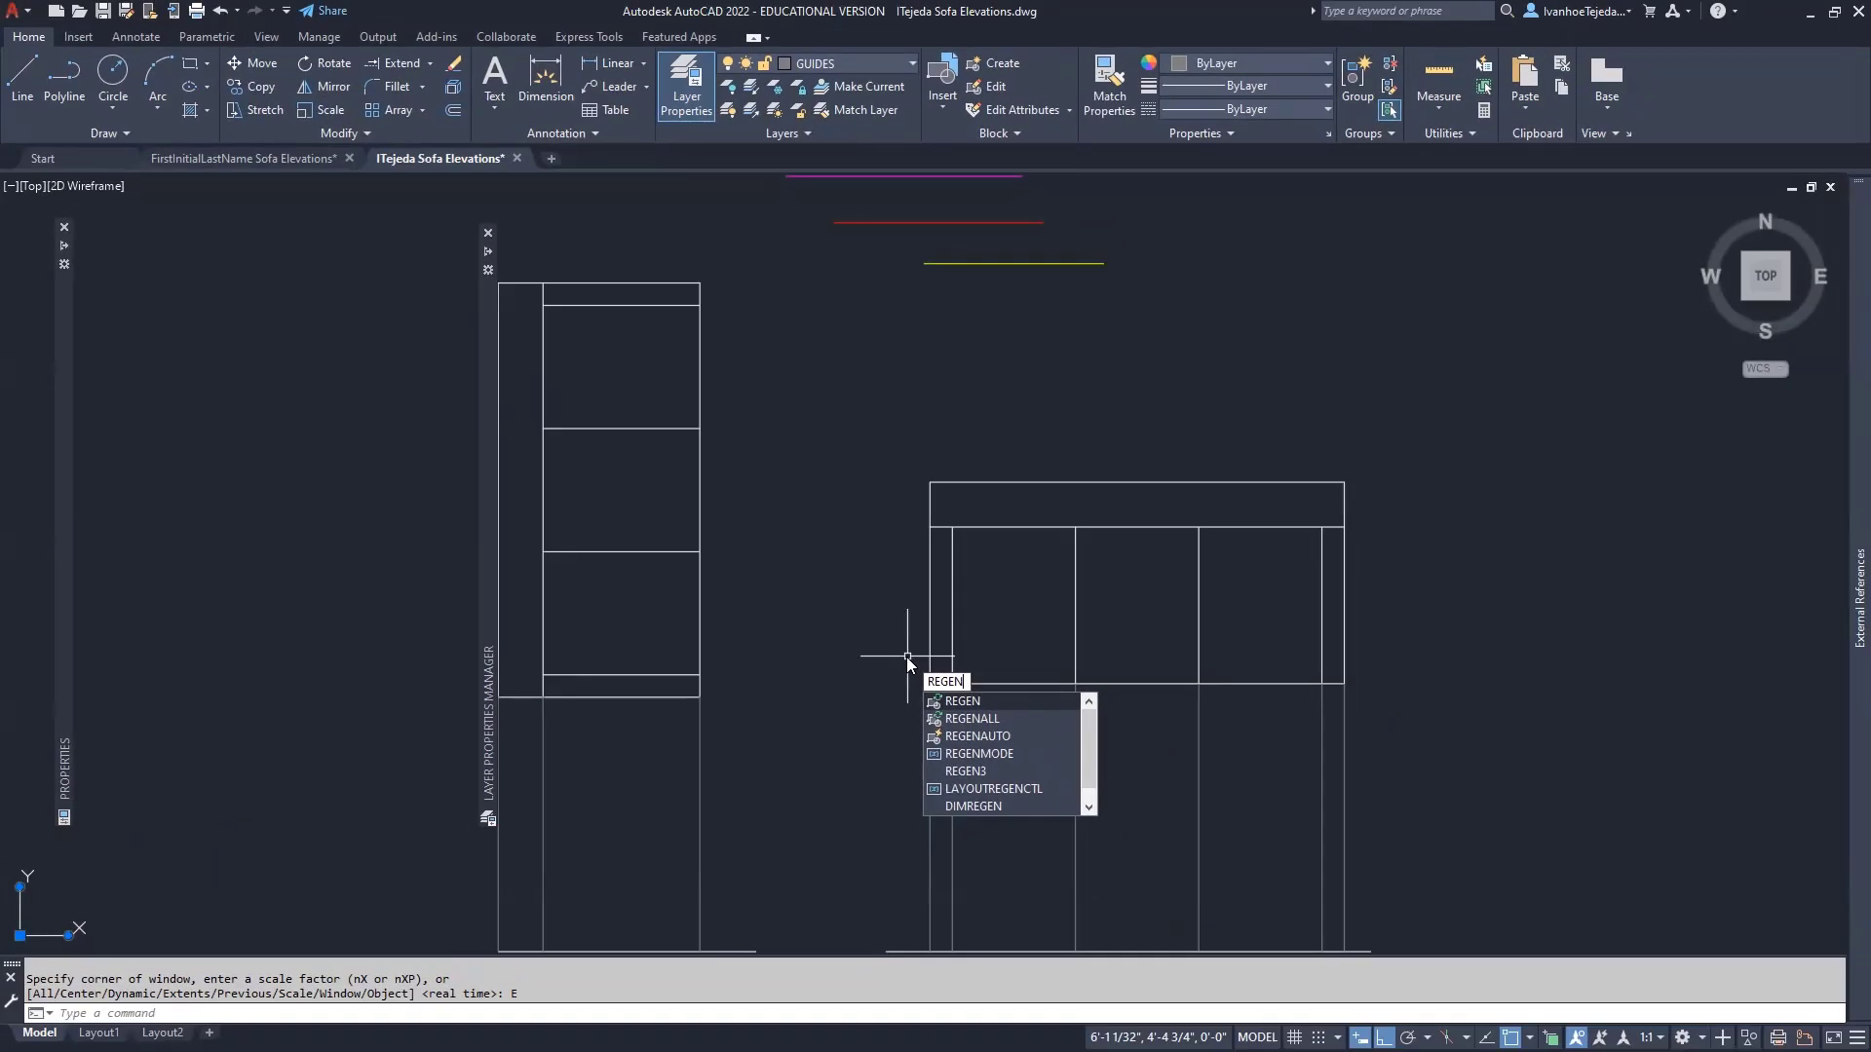
key("Return")
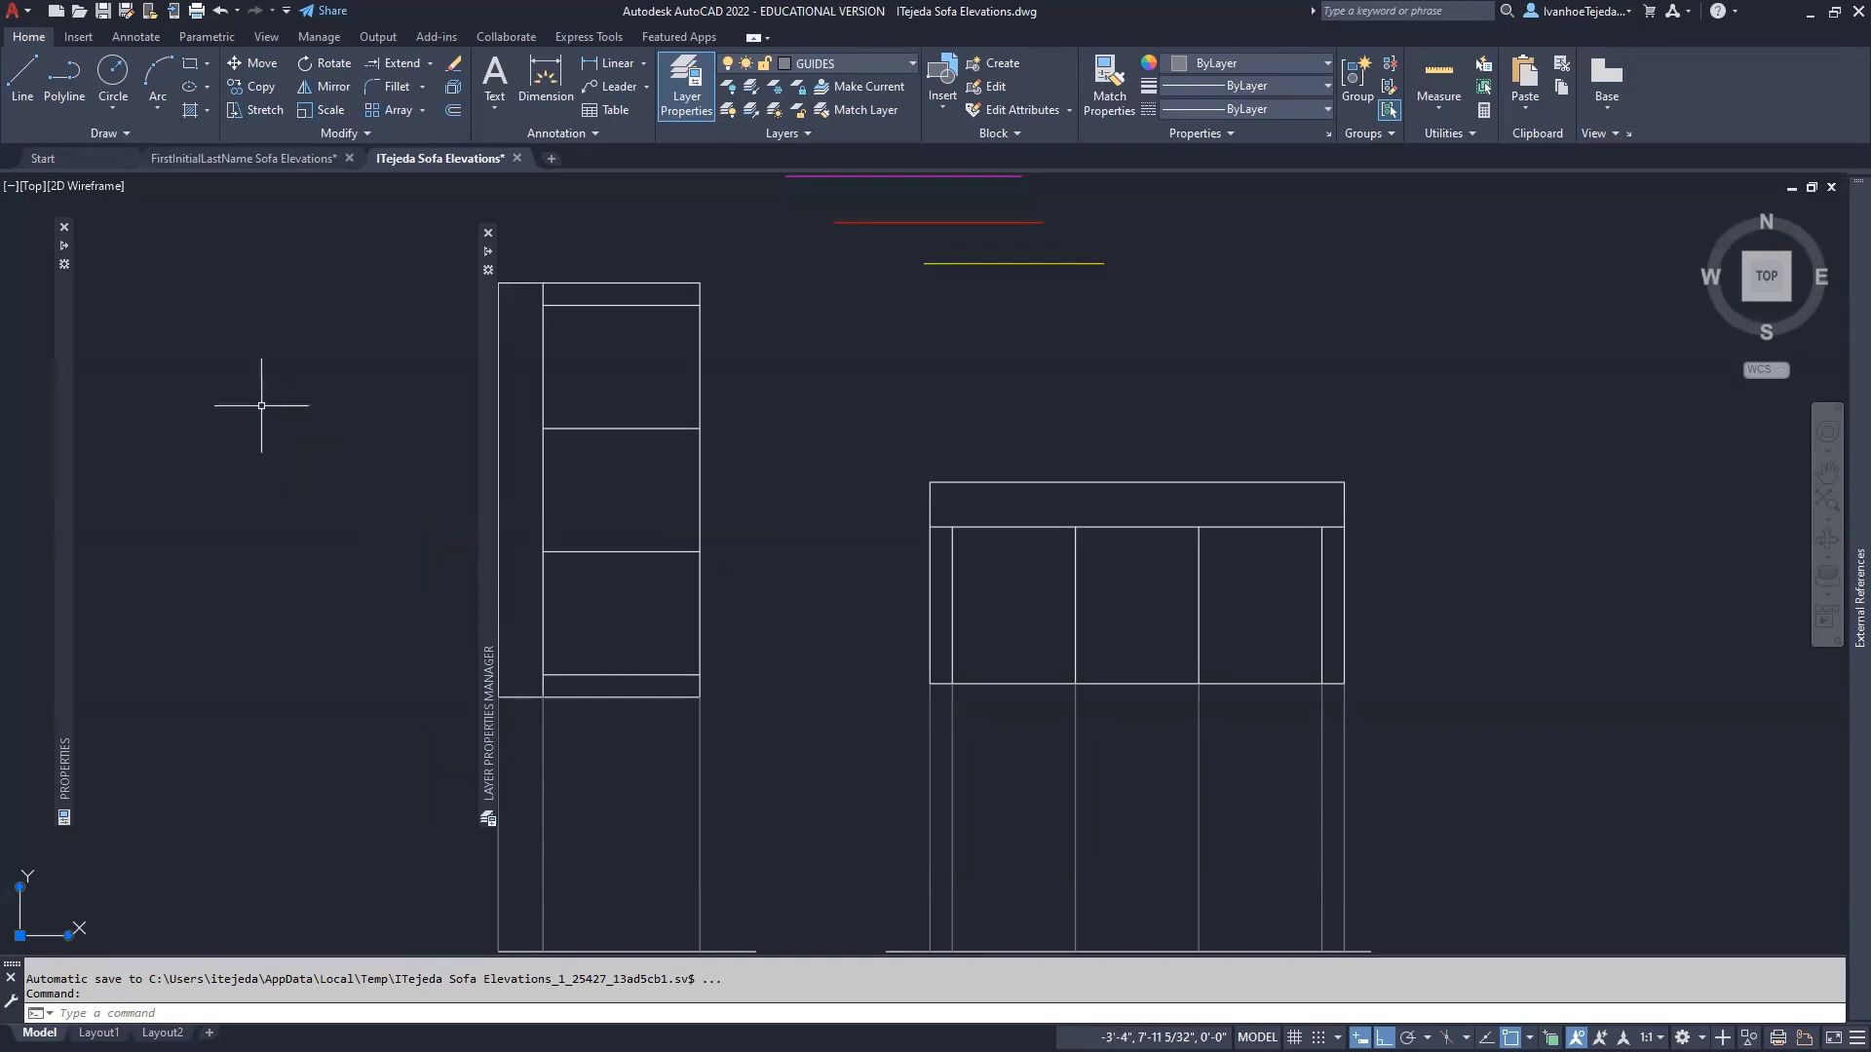
- Anchor the Properties and Layer Properties Manager palettes left as auto-hide side tabs
left_click(63, 267)
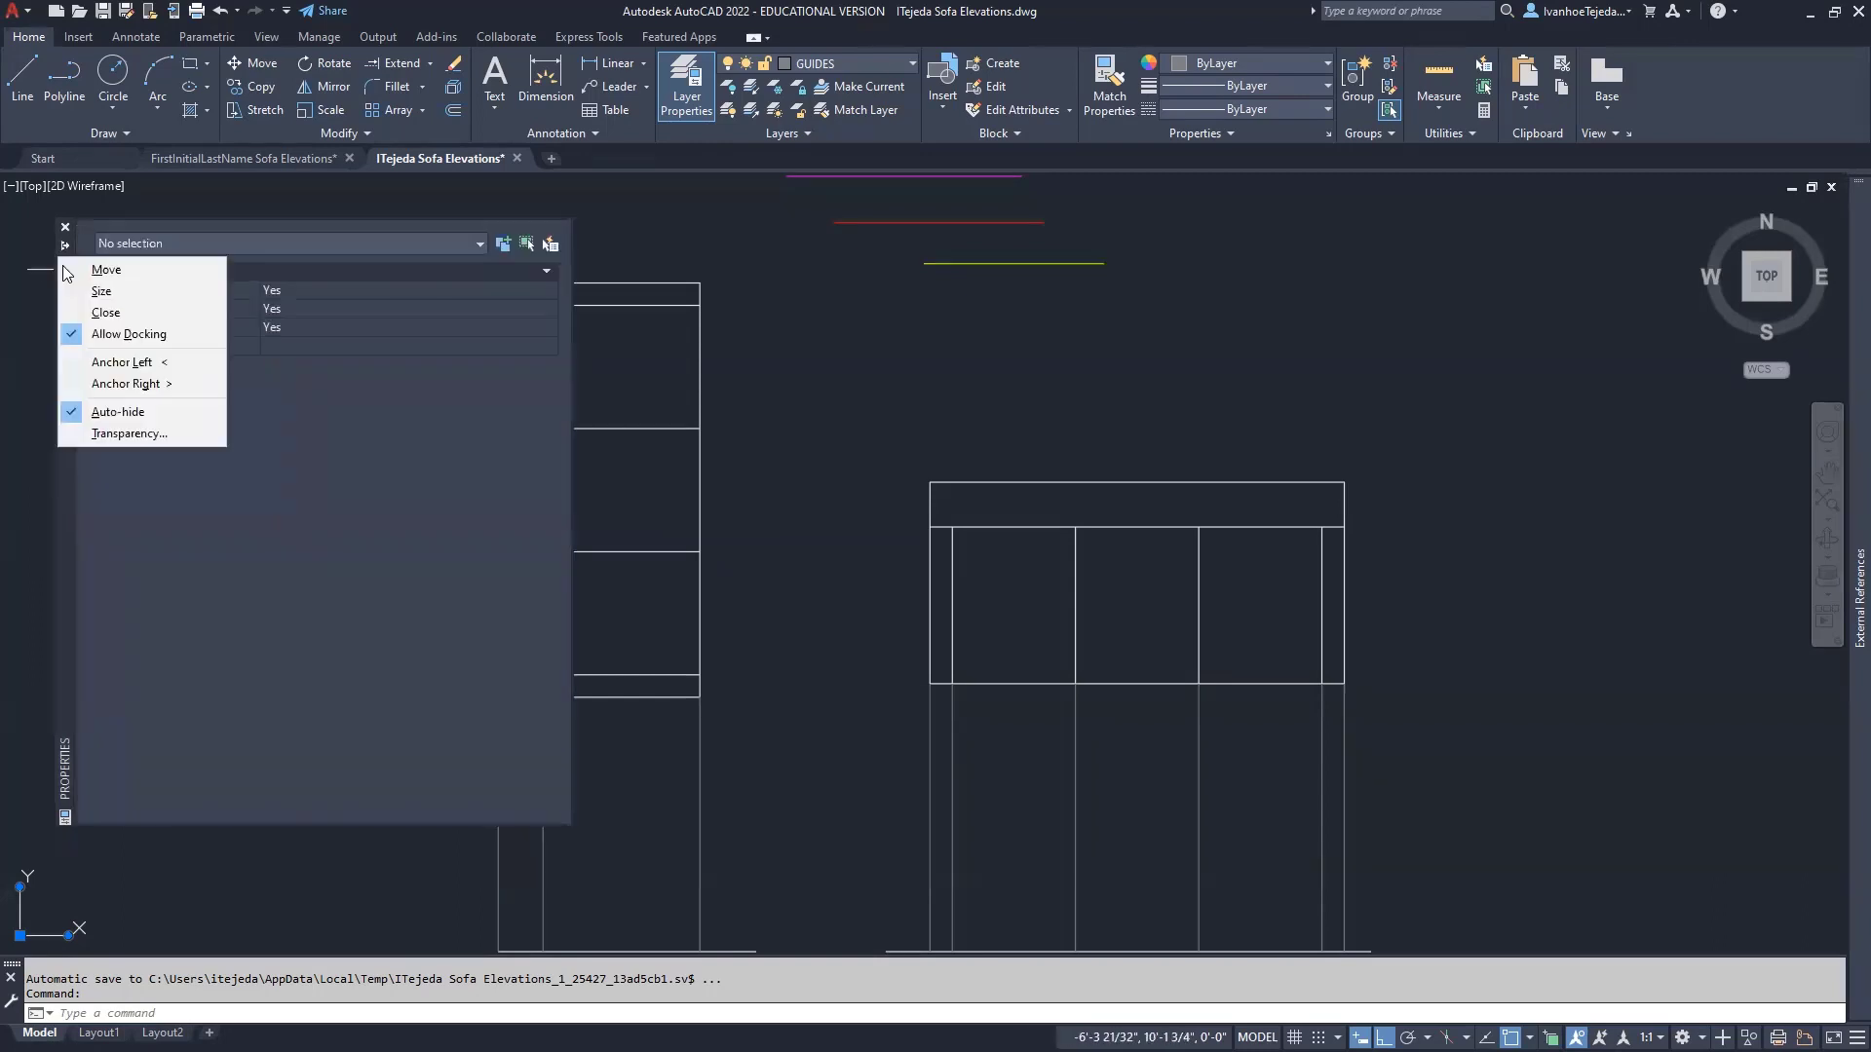
left_click(115, 362)
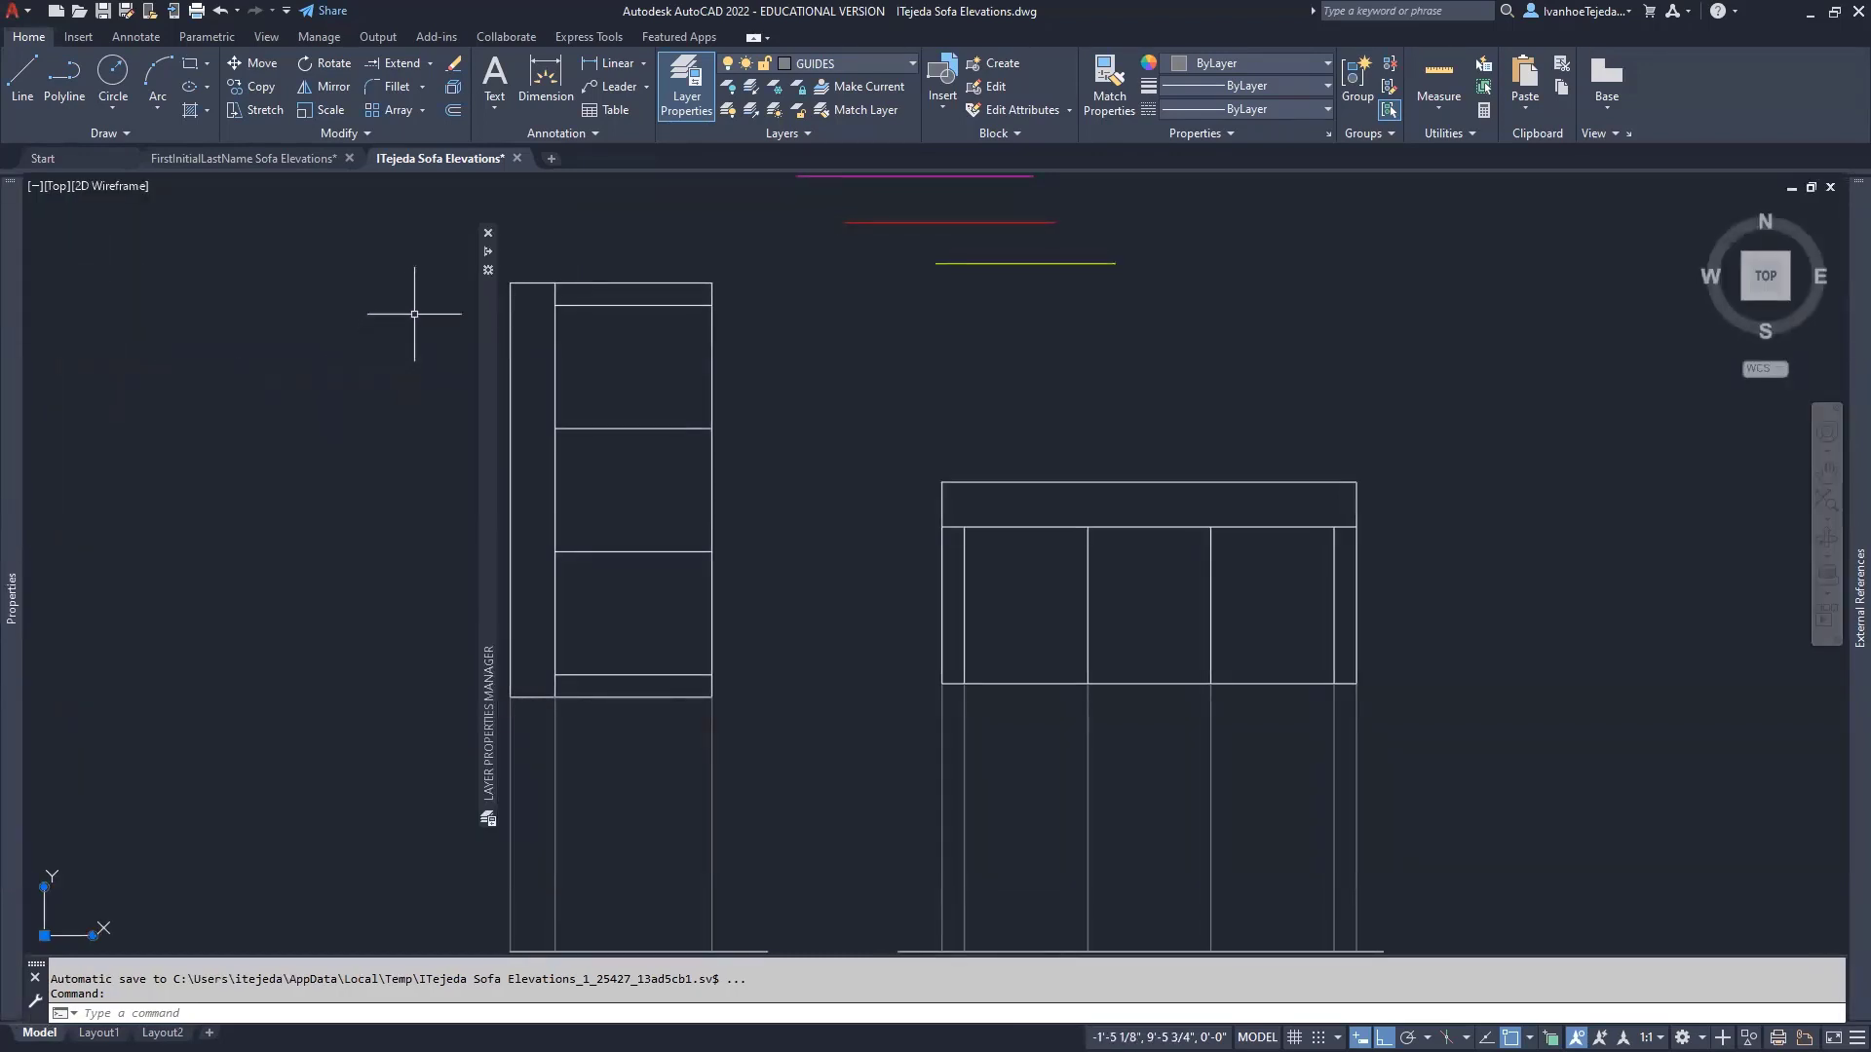
left_click(489, 270)
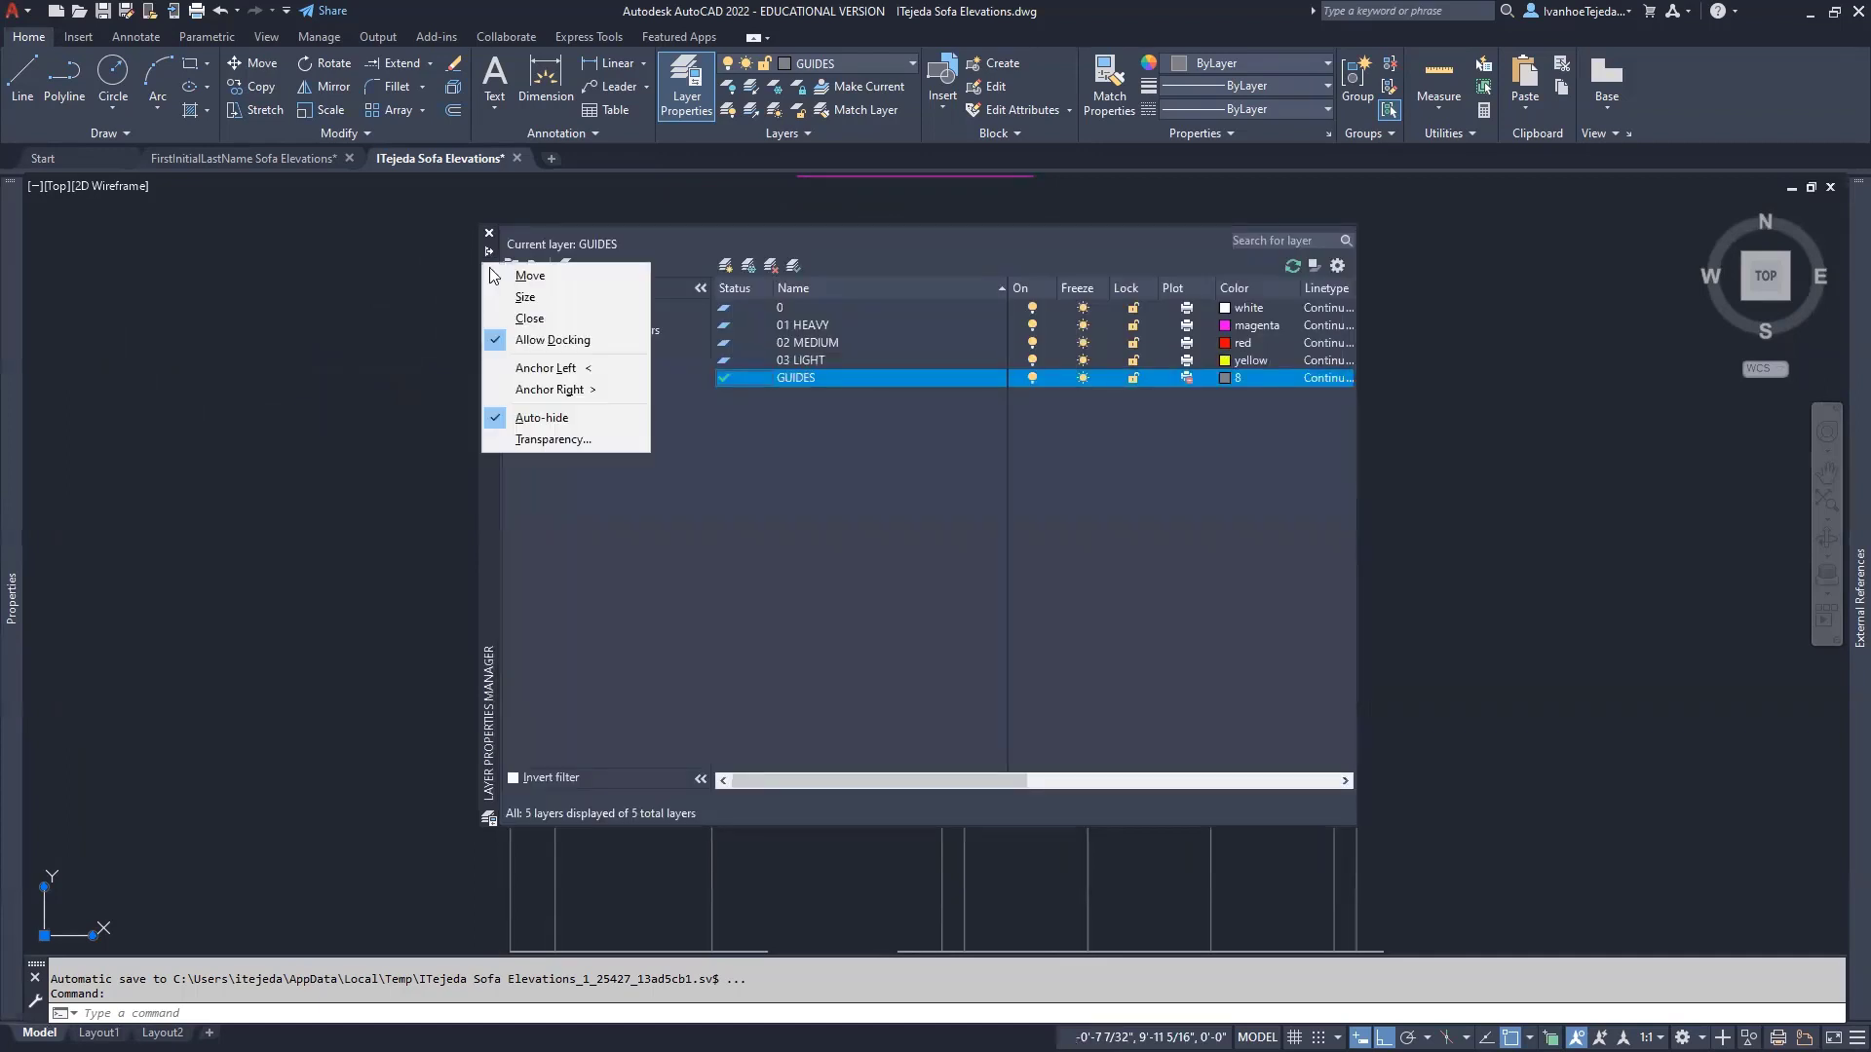
left_click(511, 369)
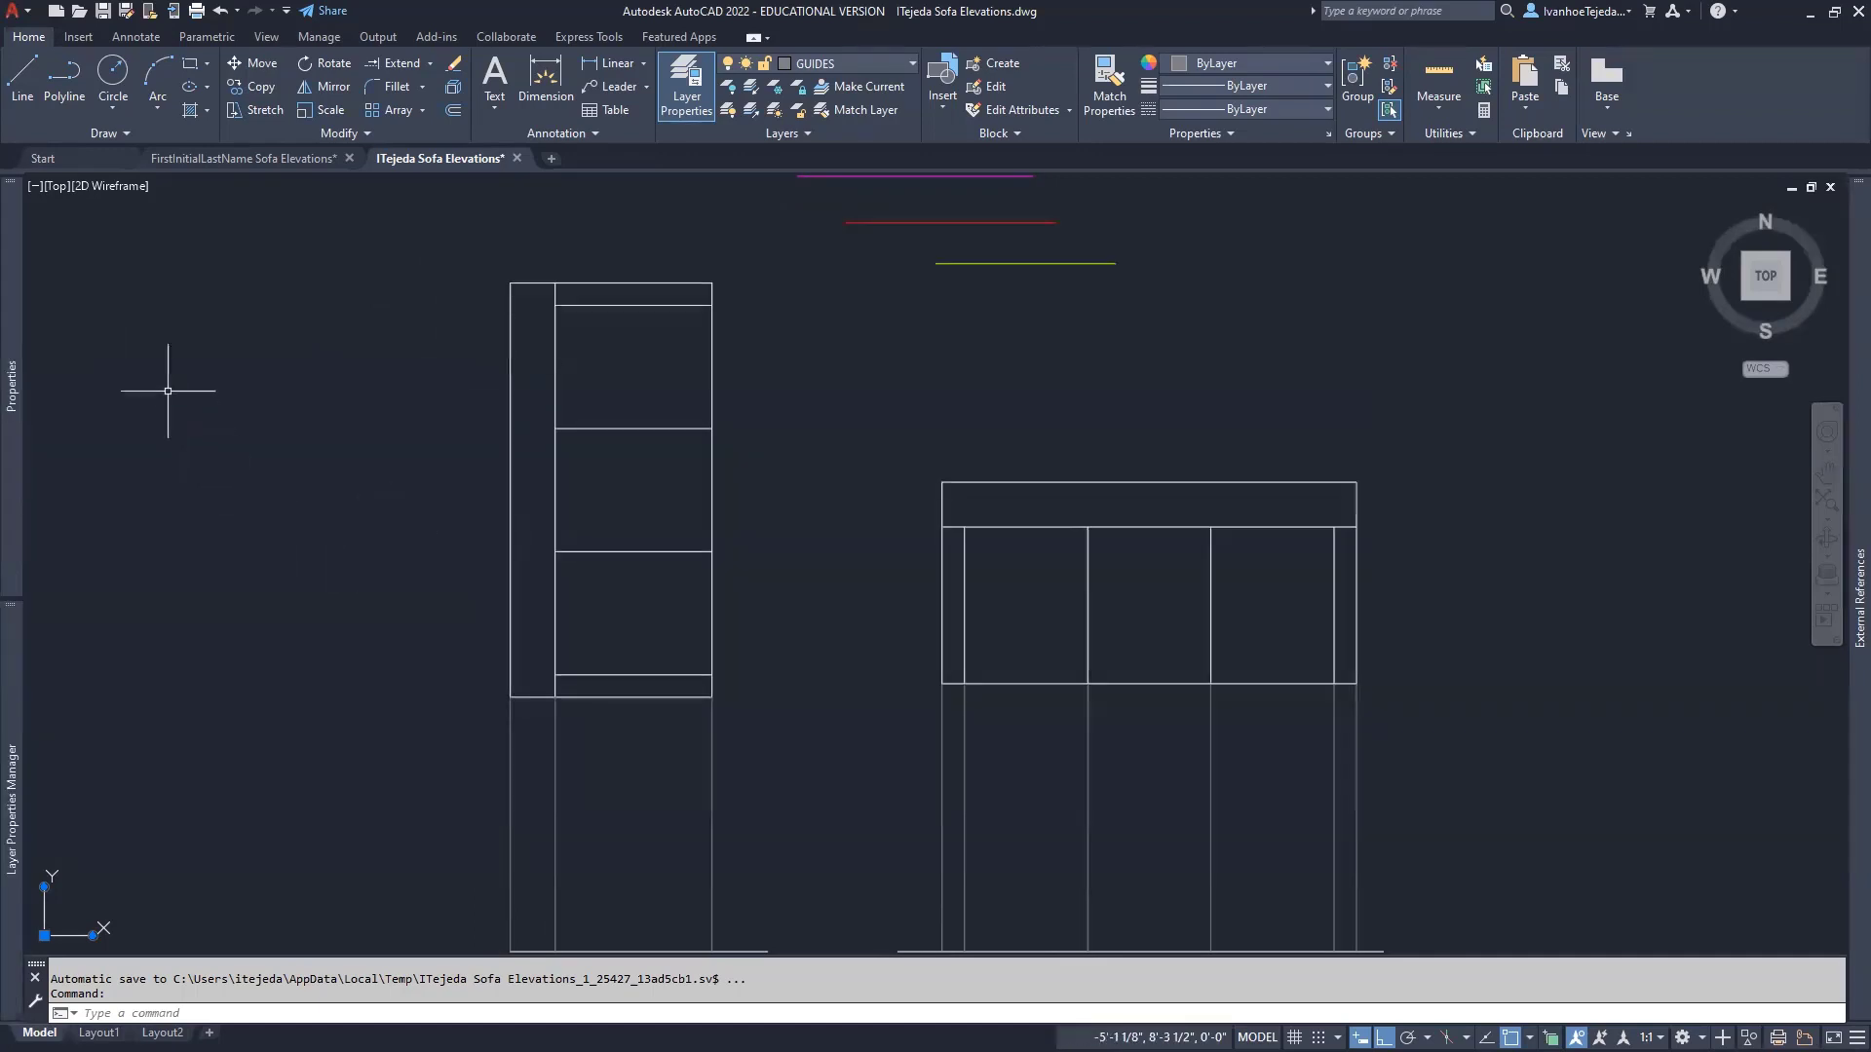
mouse_move(15, 341)
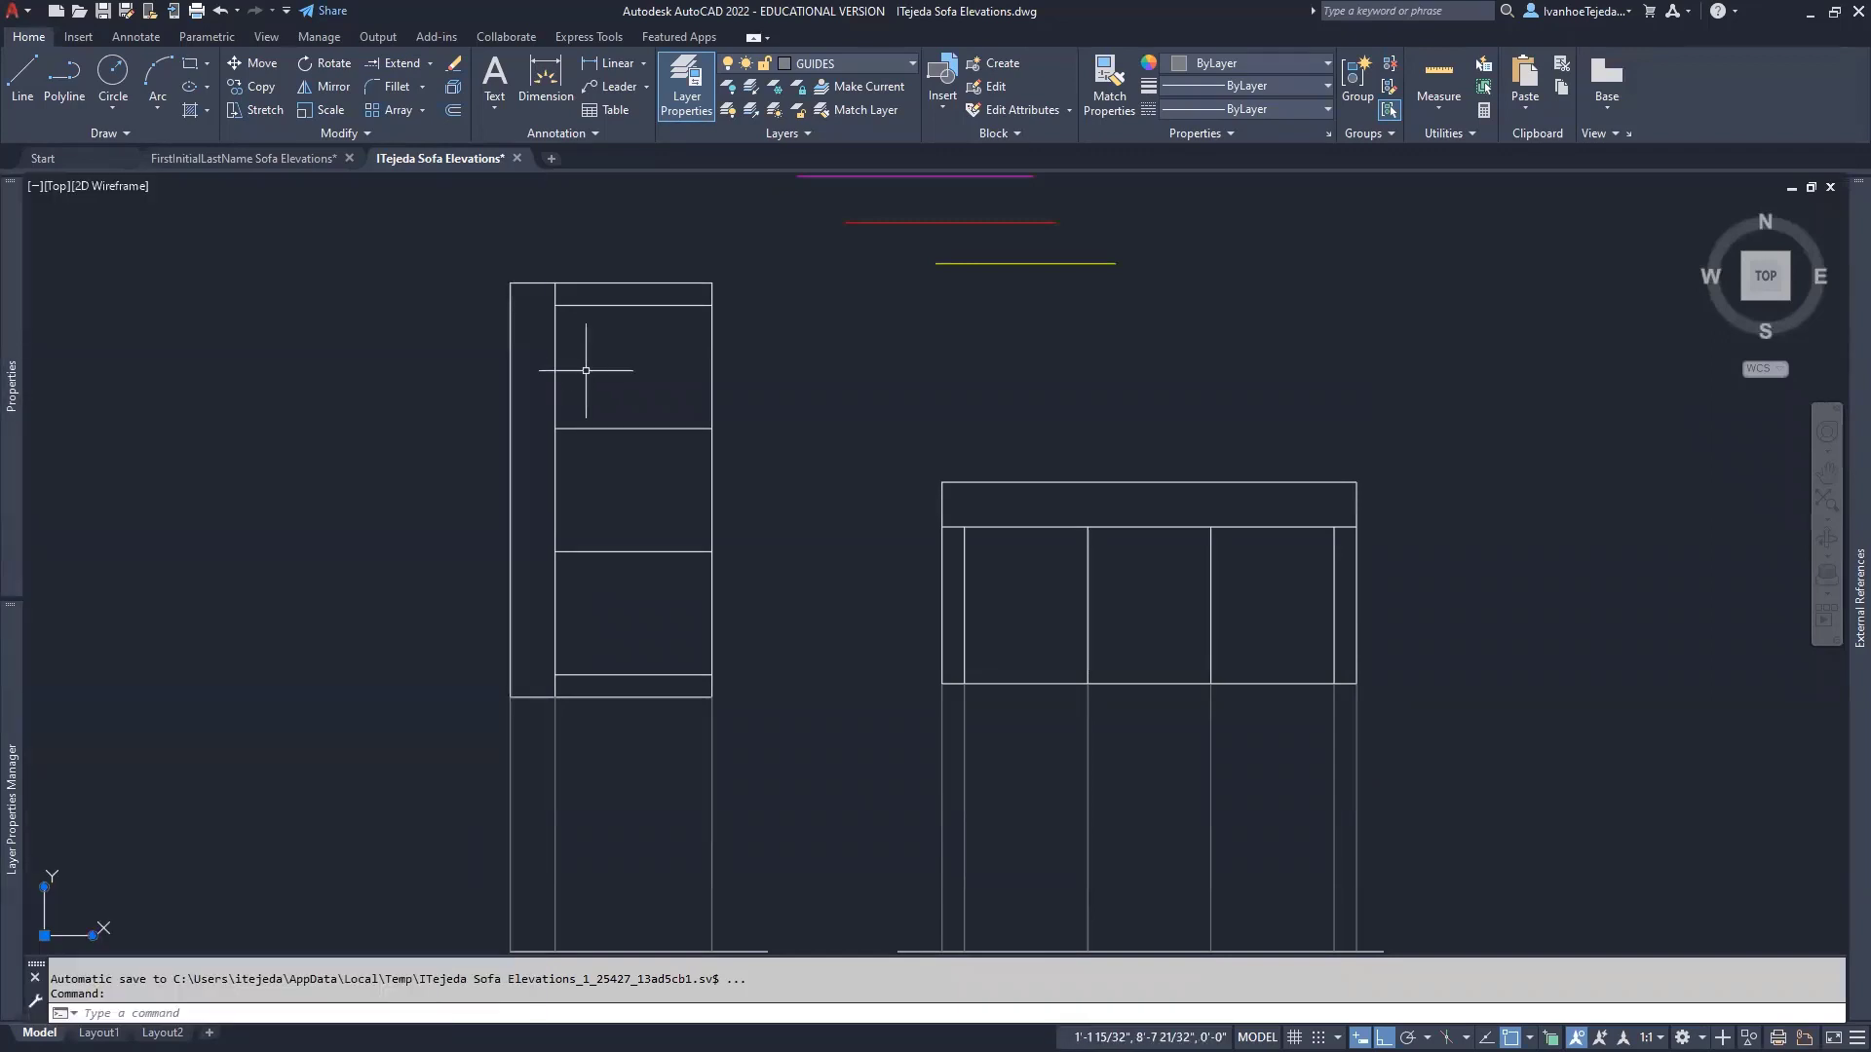
mouse_move(5, 772)
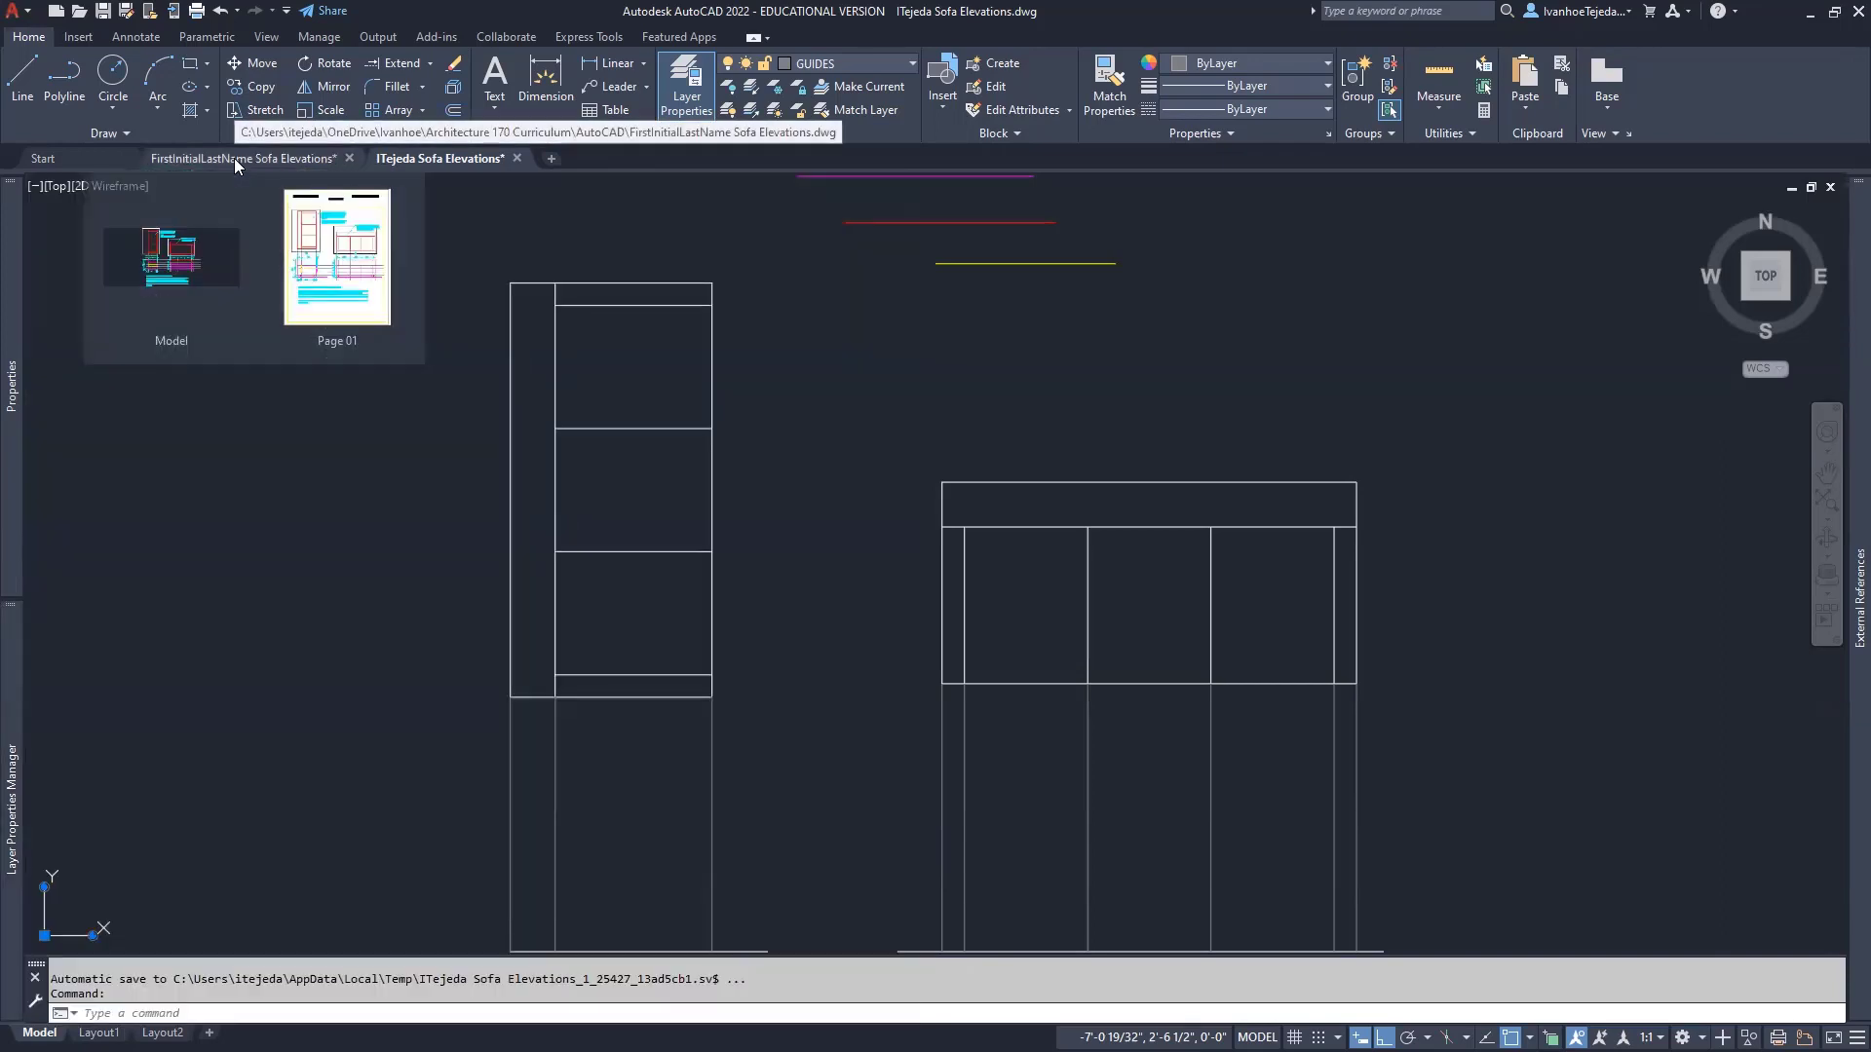
left_click(234, 158)
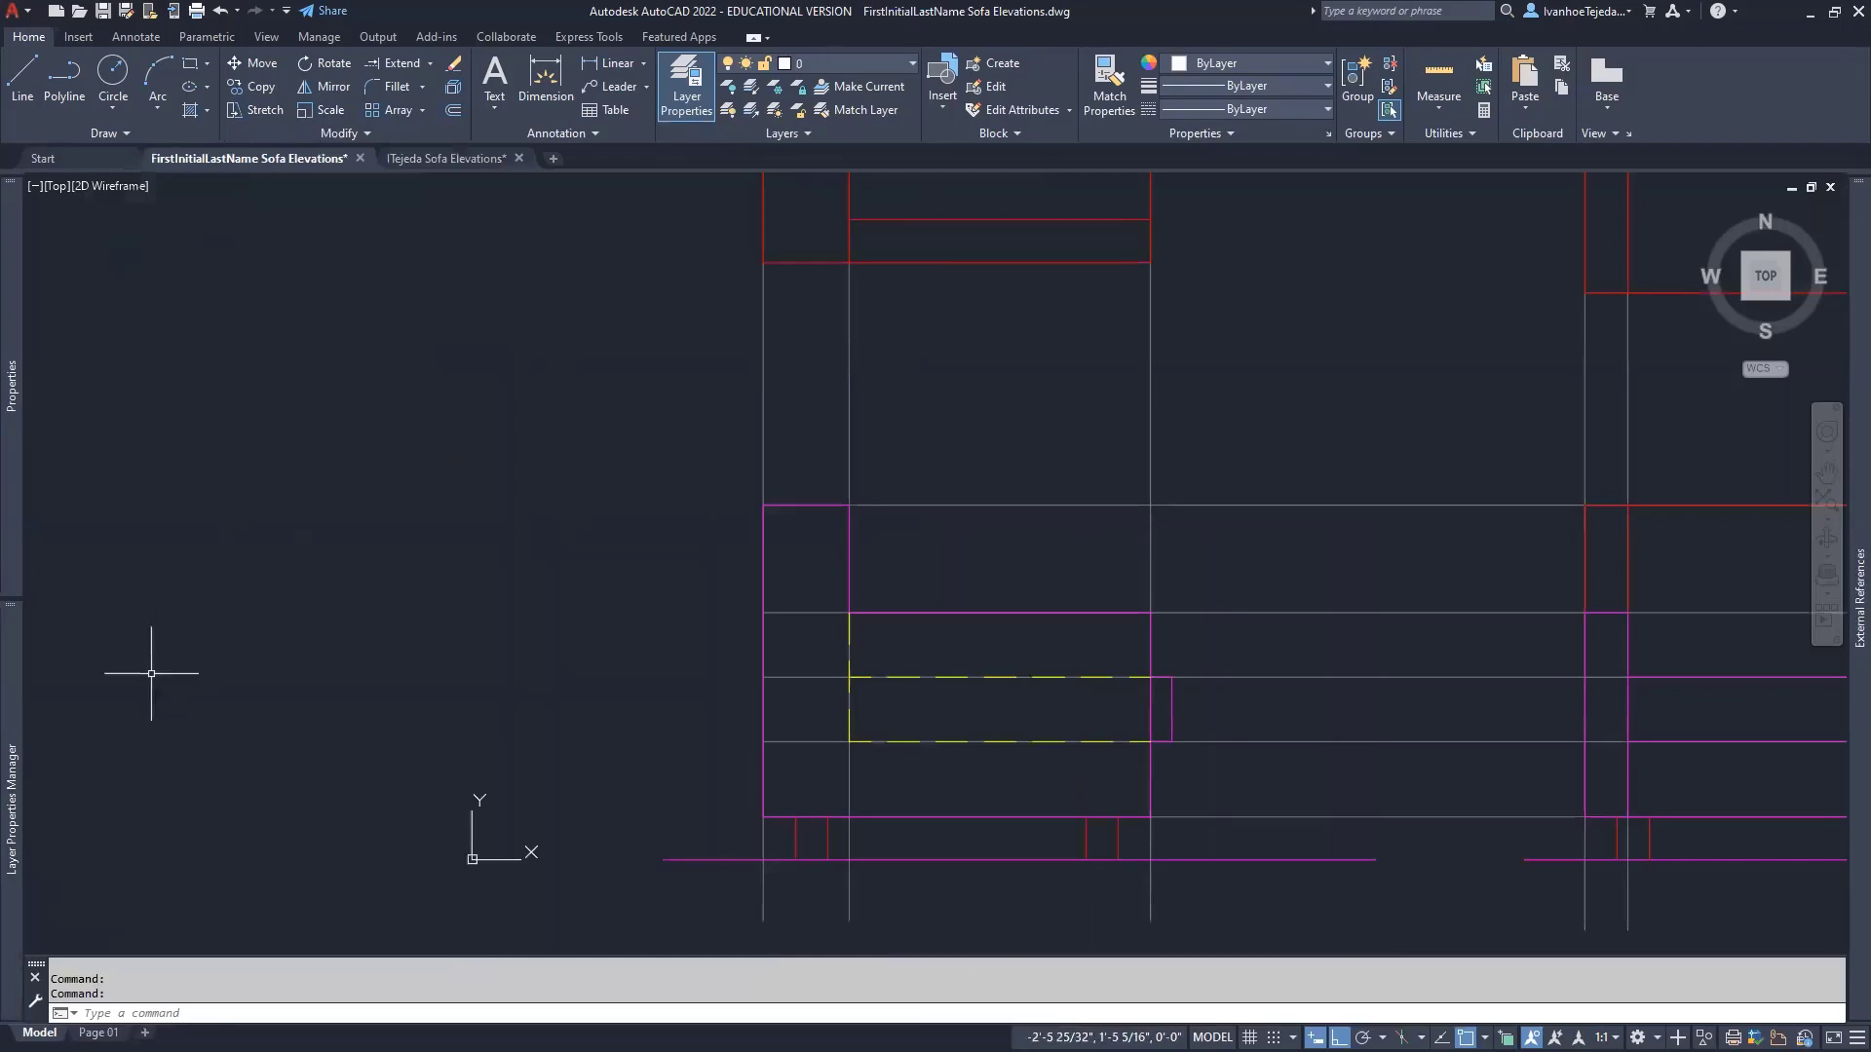
mouse_move(11, 780)
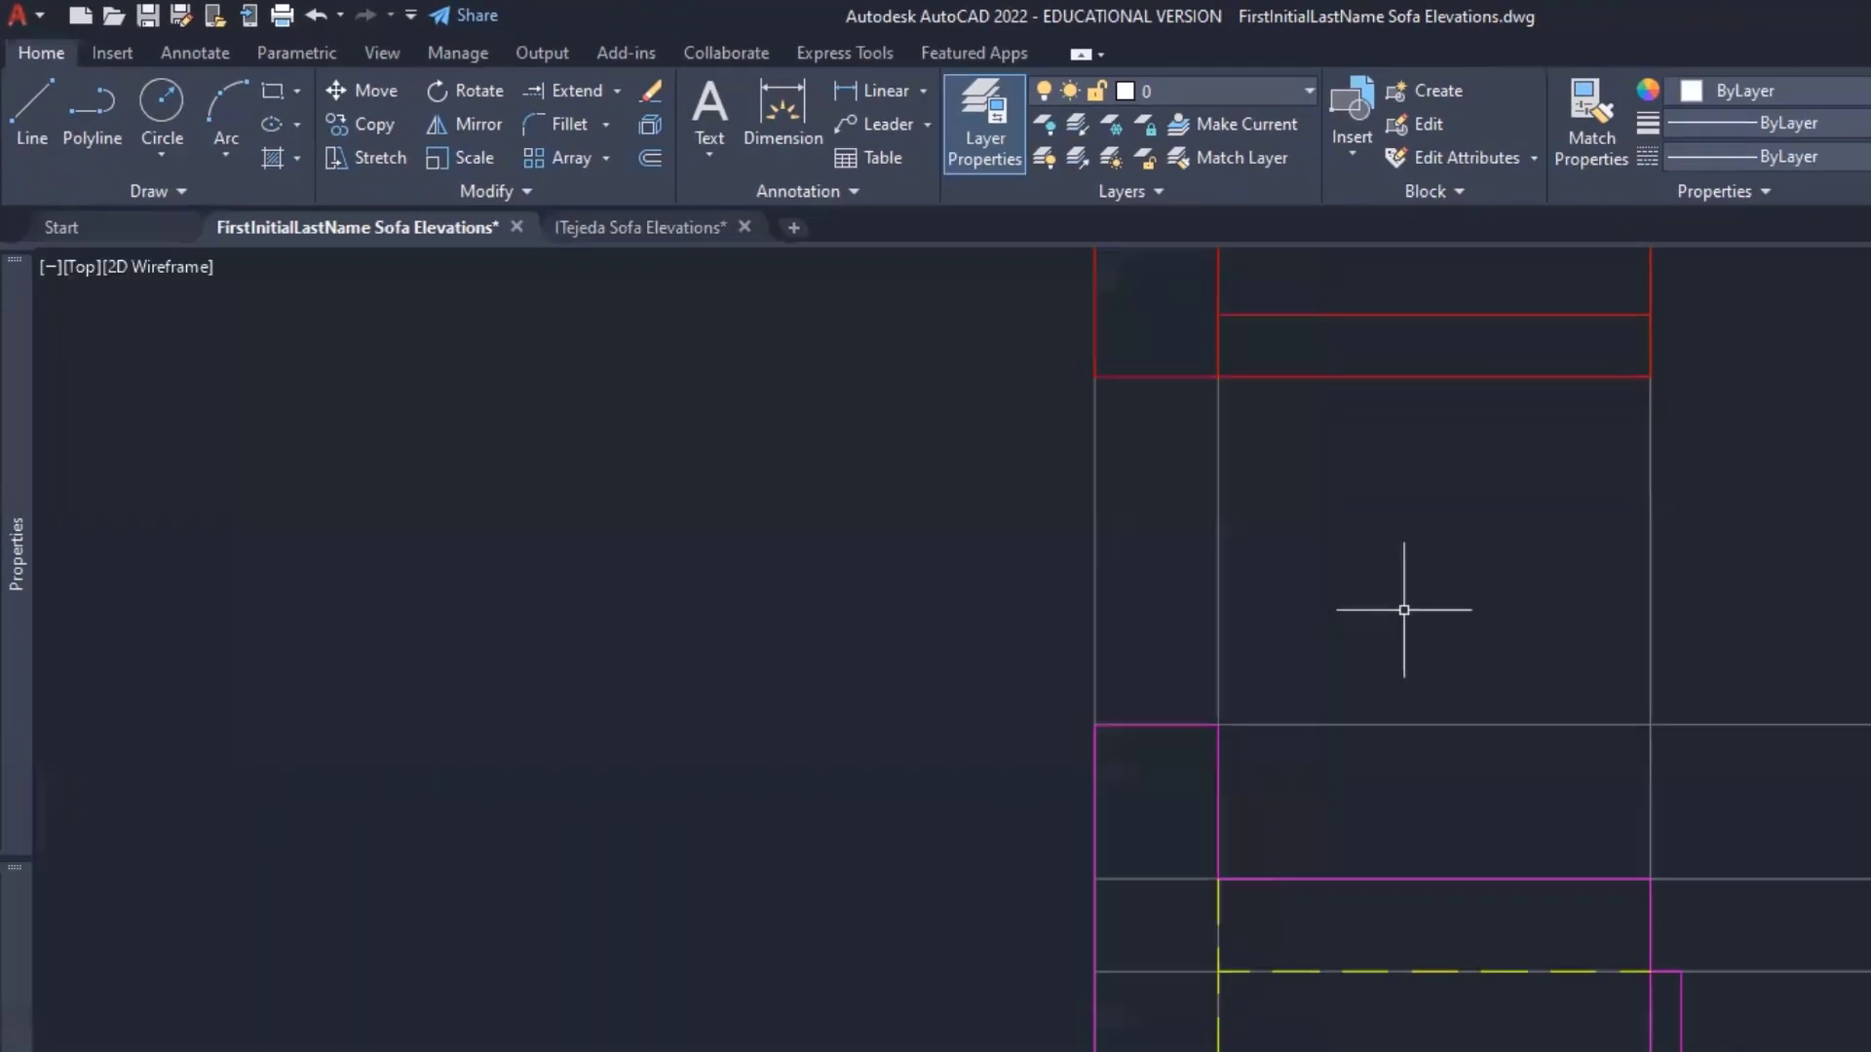
left_click(446, 158)
scroll(776, 481, "down", 2)
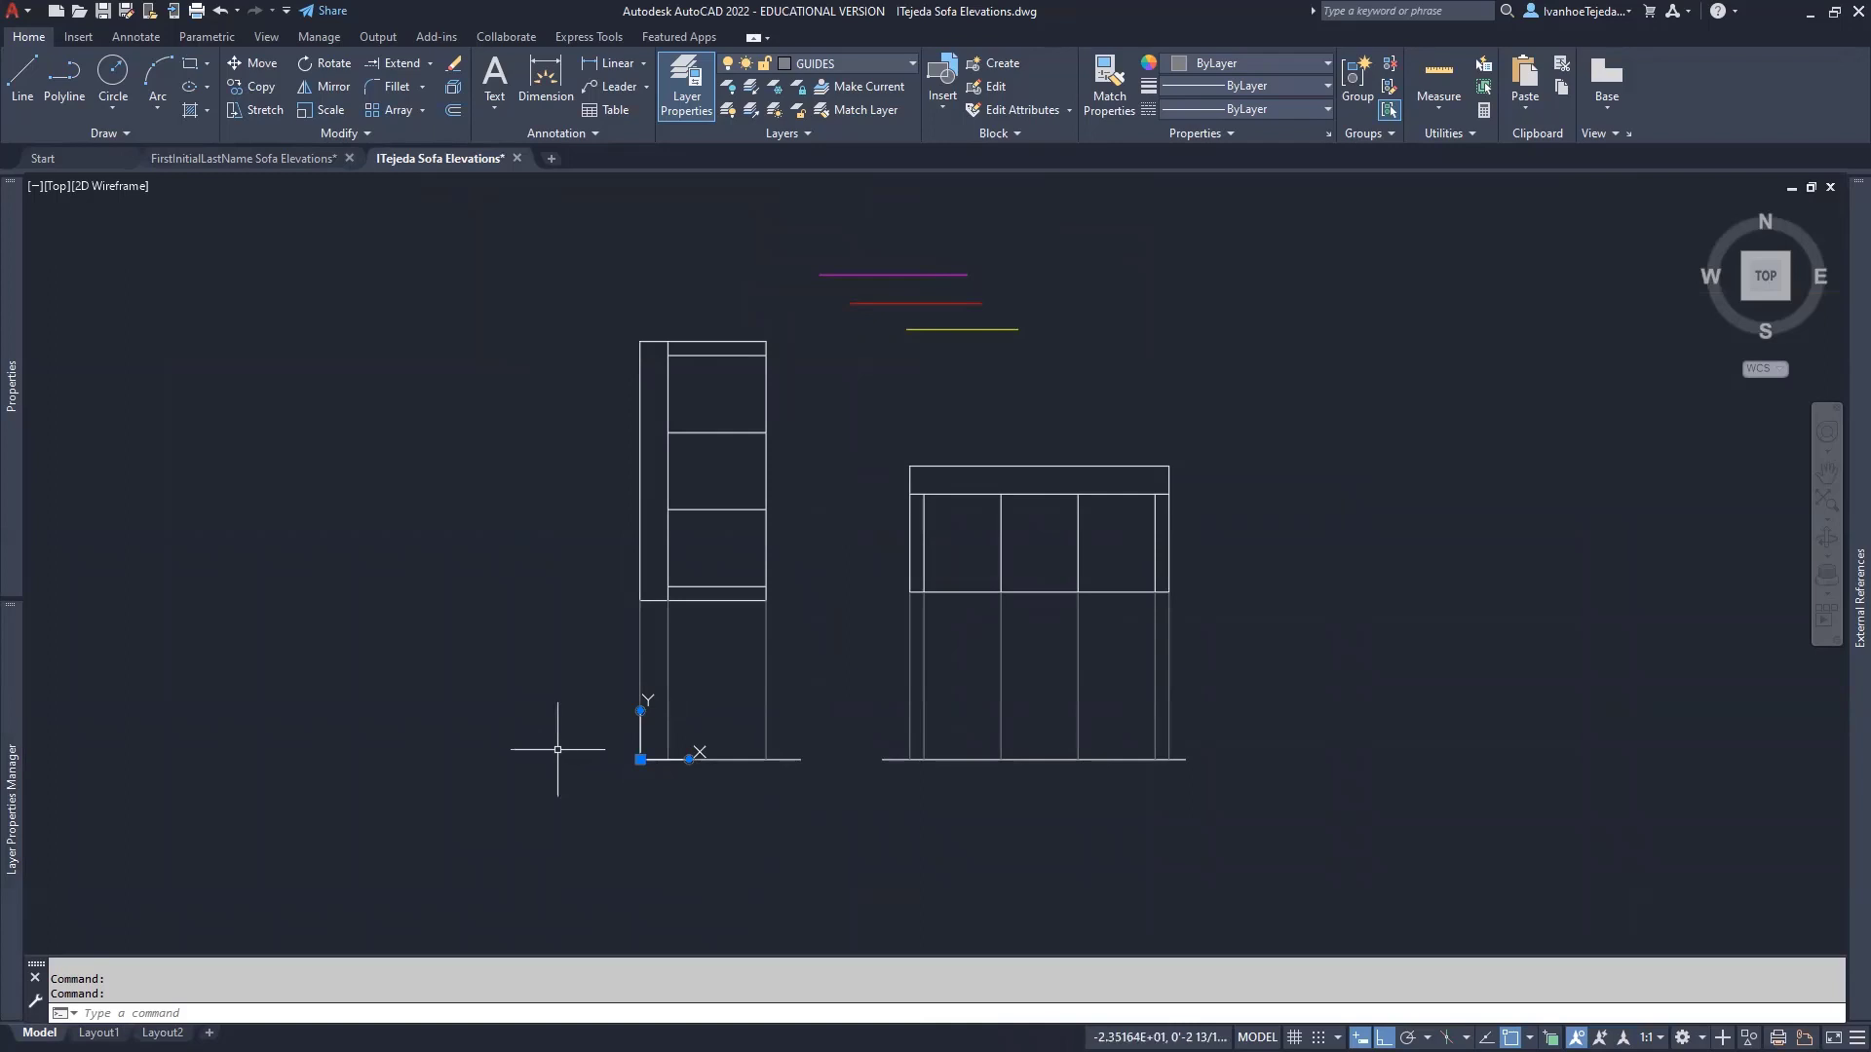
- Pan and zoom the ITejeda drawing to recenter both elevations around their ground lines
middle_click_drag(548, 778, 627, 769)
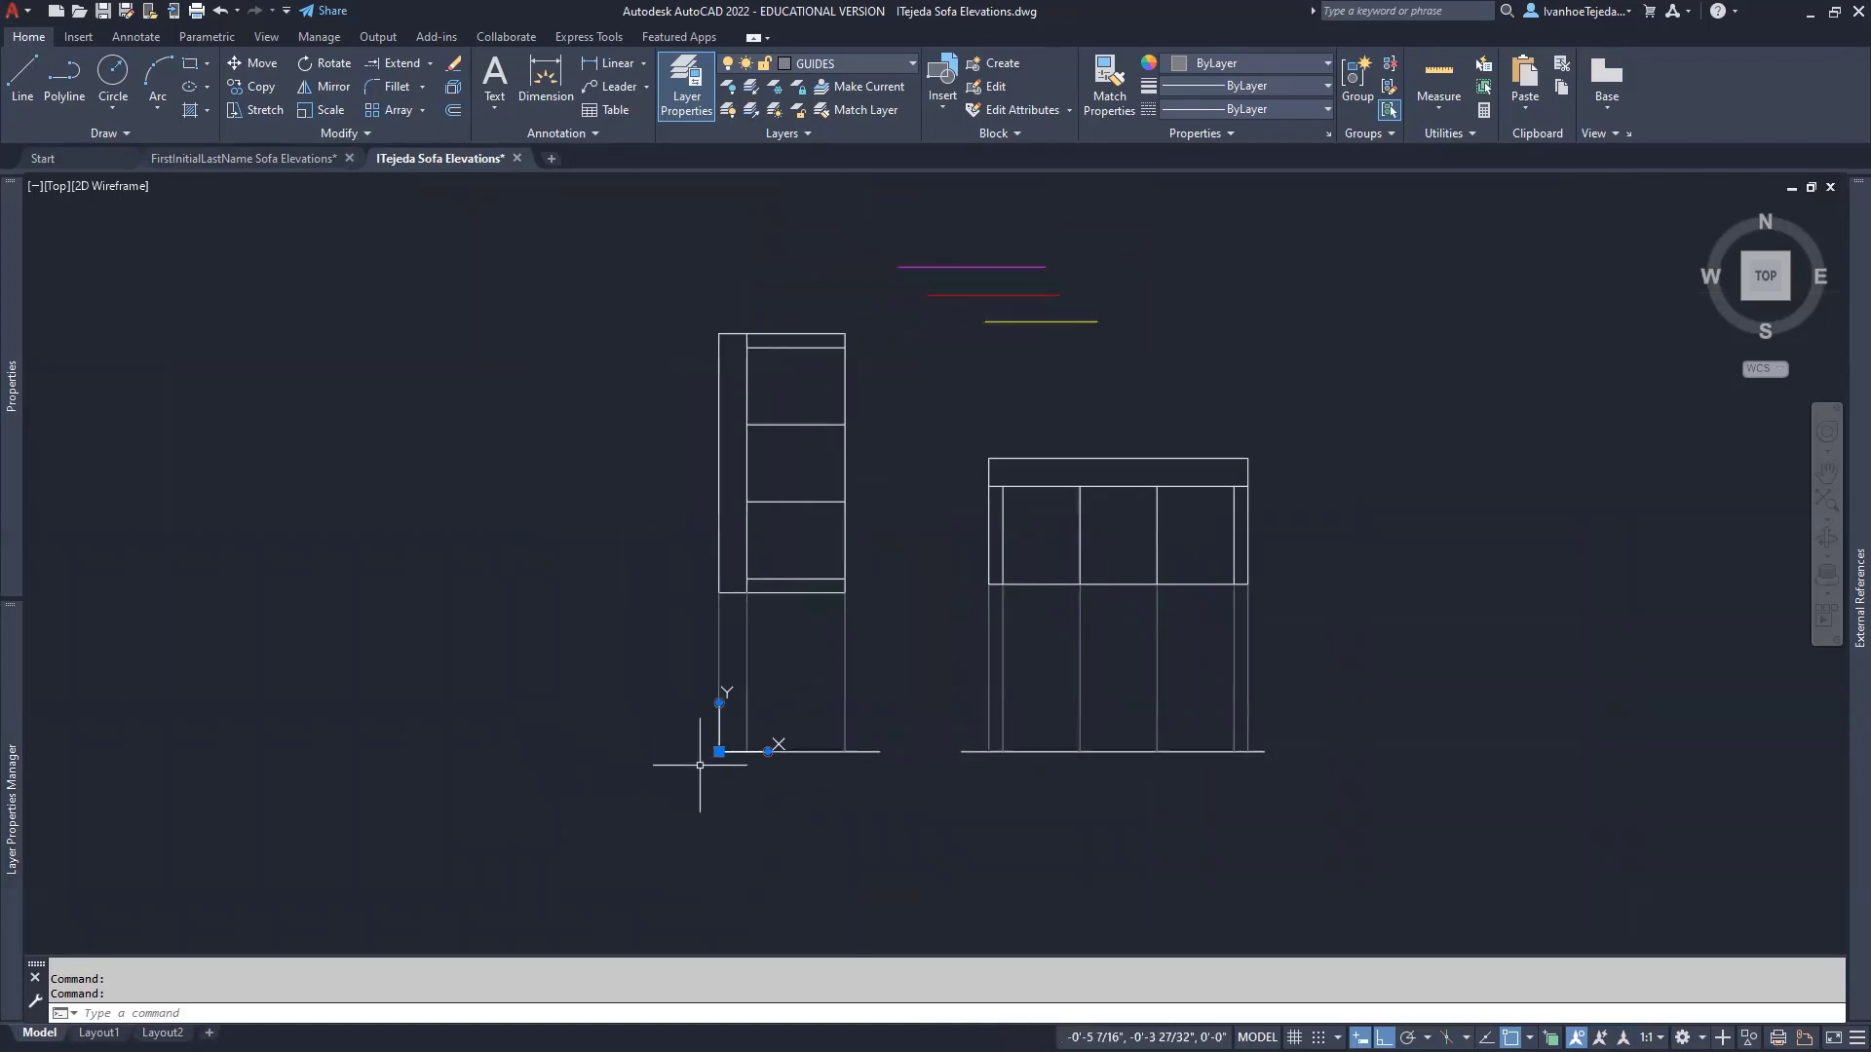
scroll(710, 745, "up", 2)
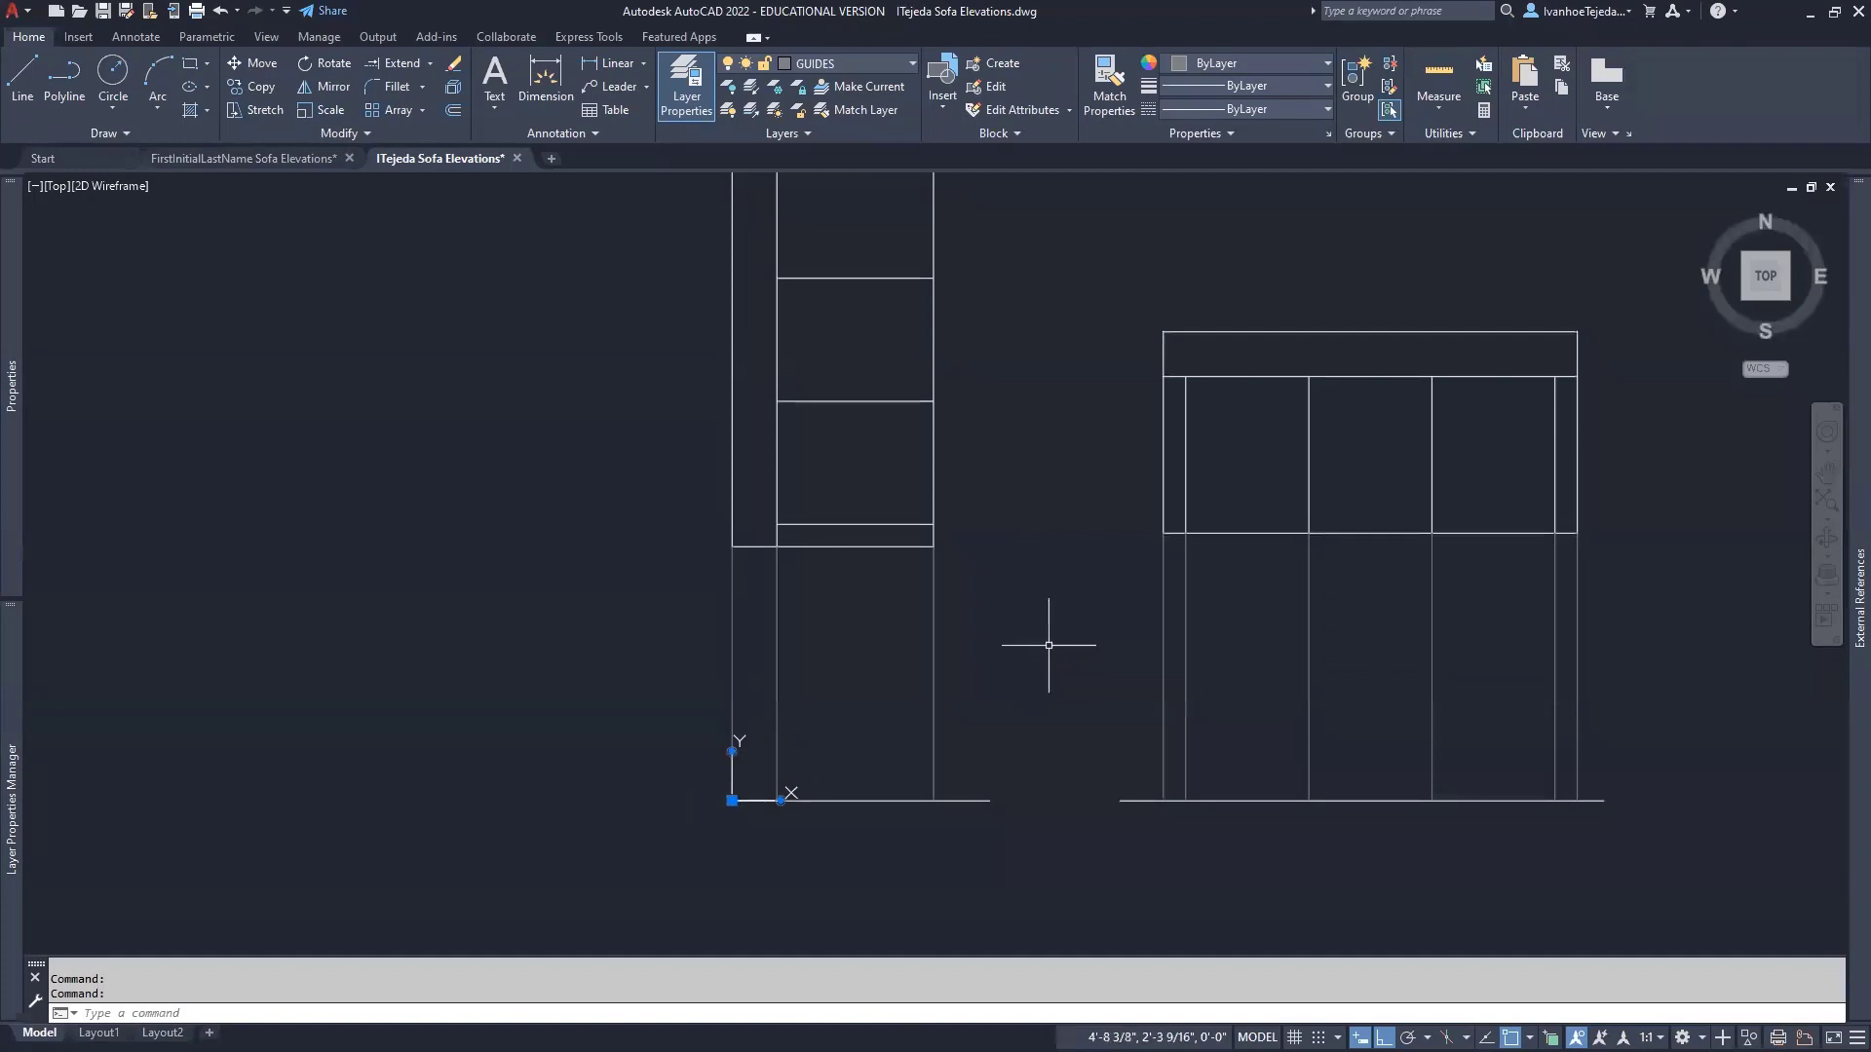
middle_click_drag(1049, 647, 1067, 726)
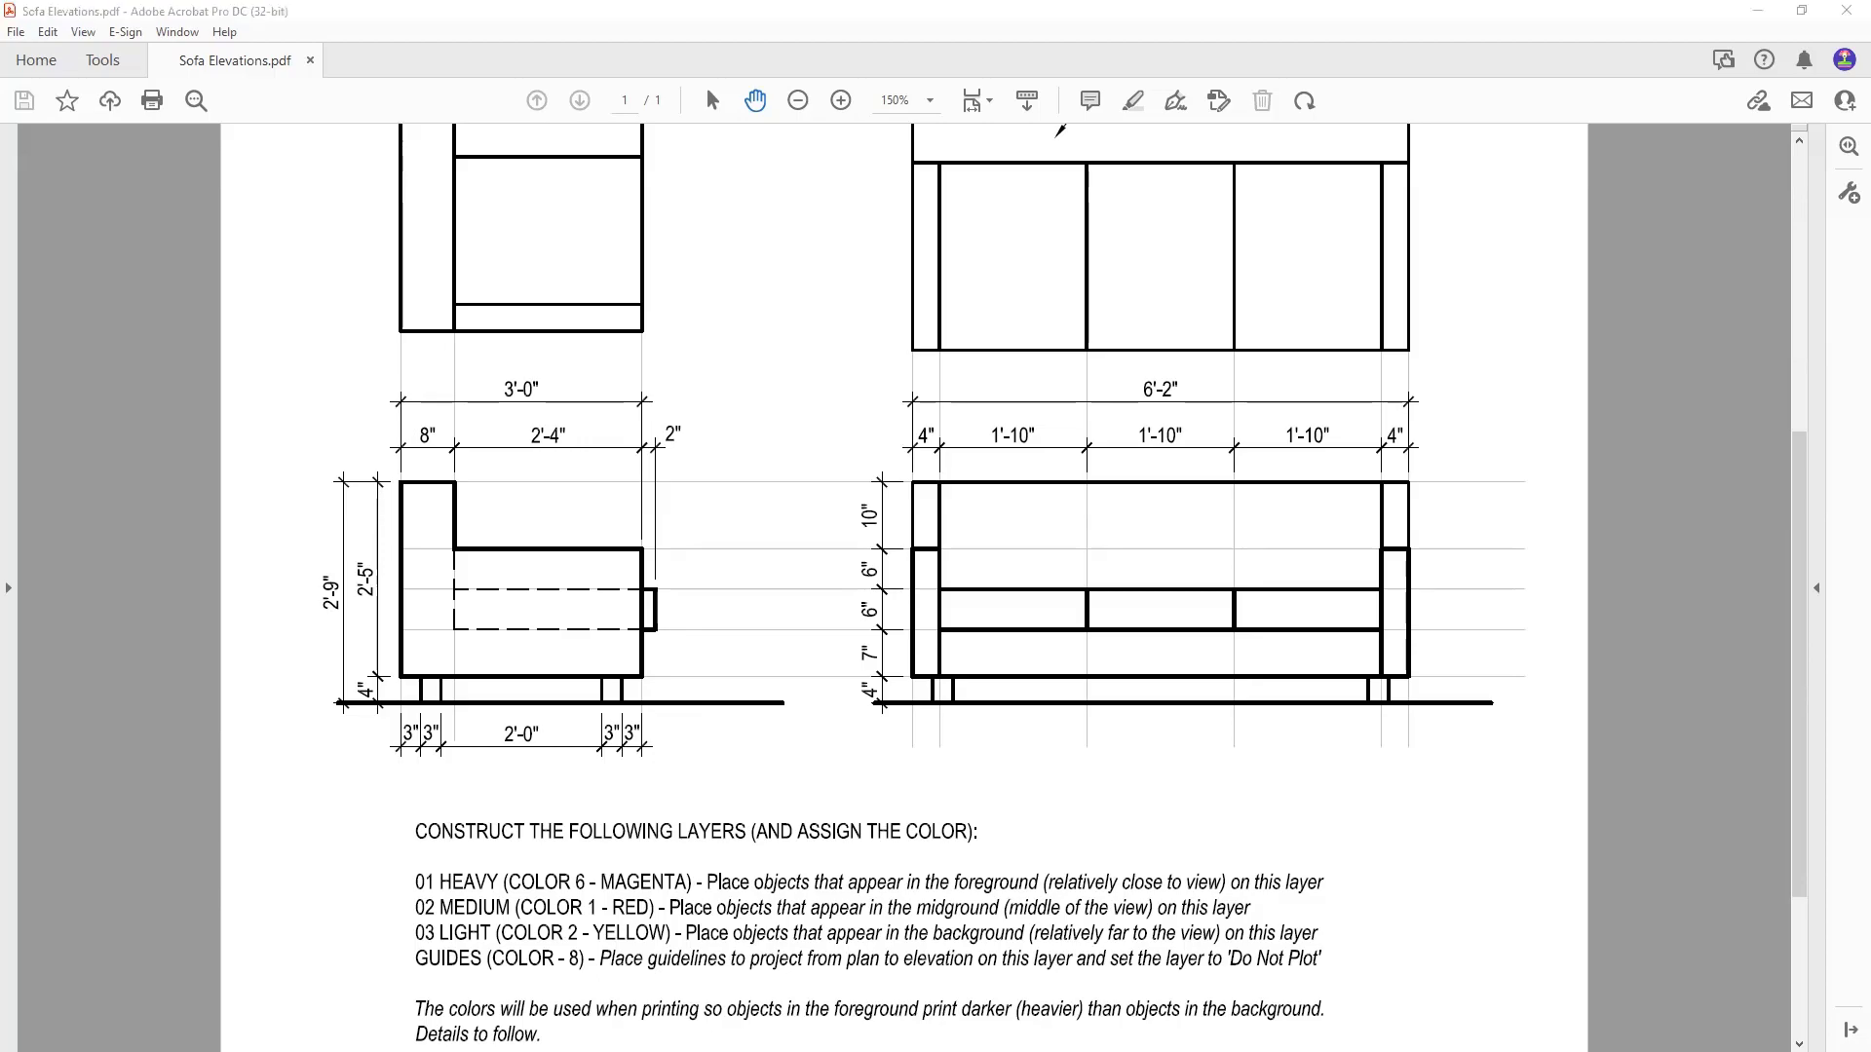
- Return from the PDF, frame the ground line and origin corner, then show the FirstInitialLastName drawing
left_click(584, 971)
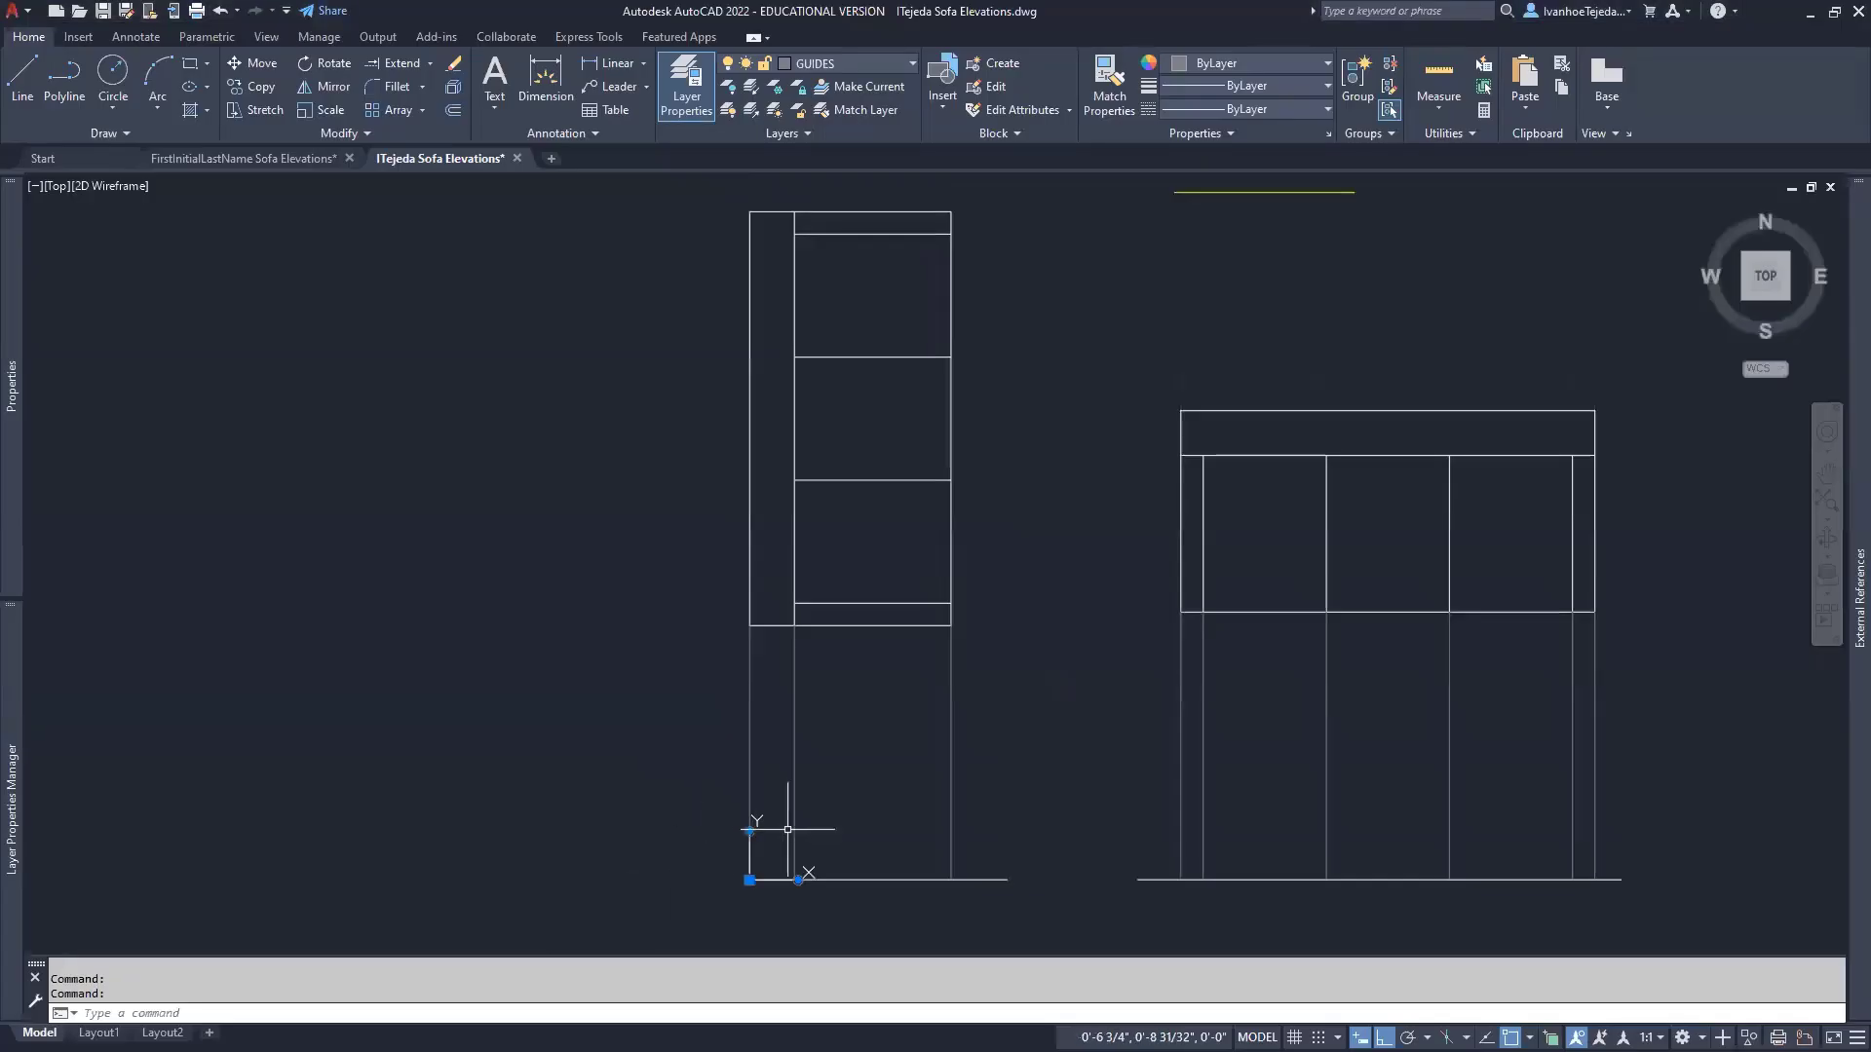
scroll(787, 830, "up", 4)
middle_click_drag(865, 870, 1029, 546)
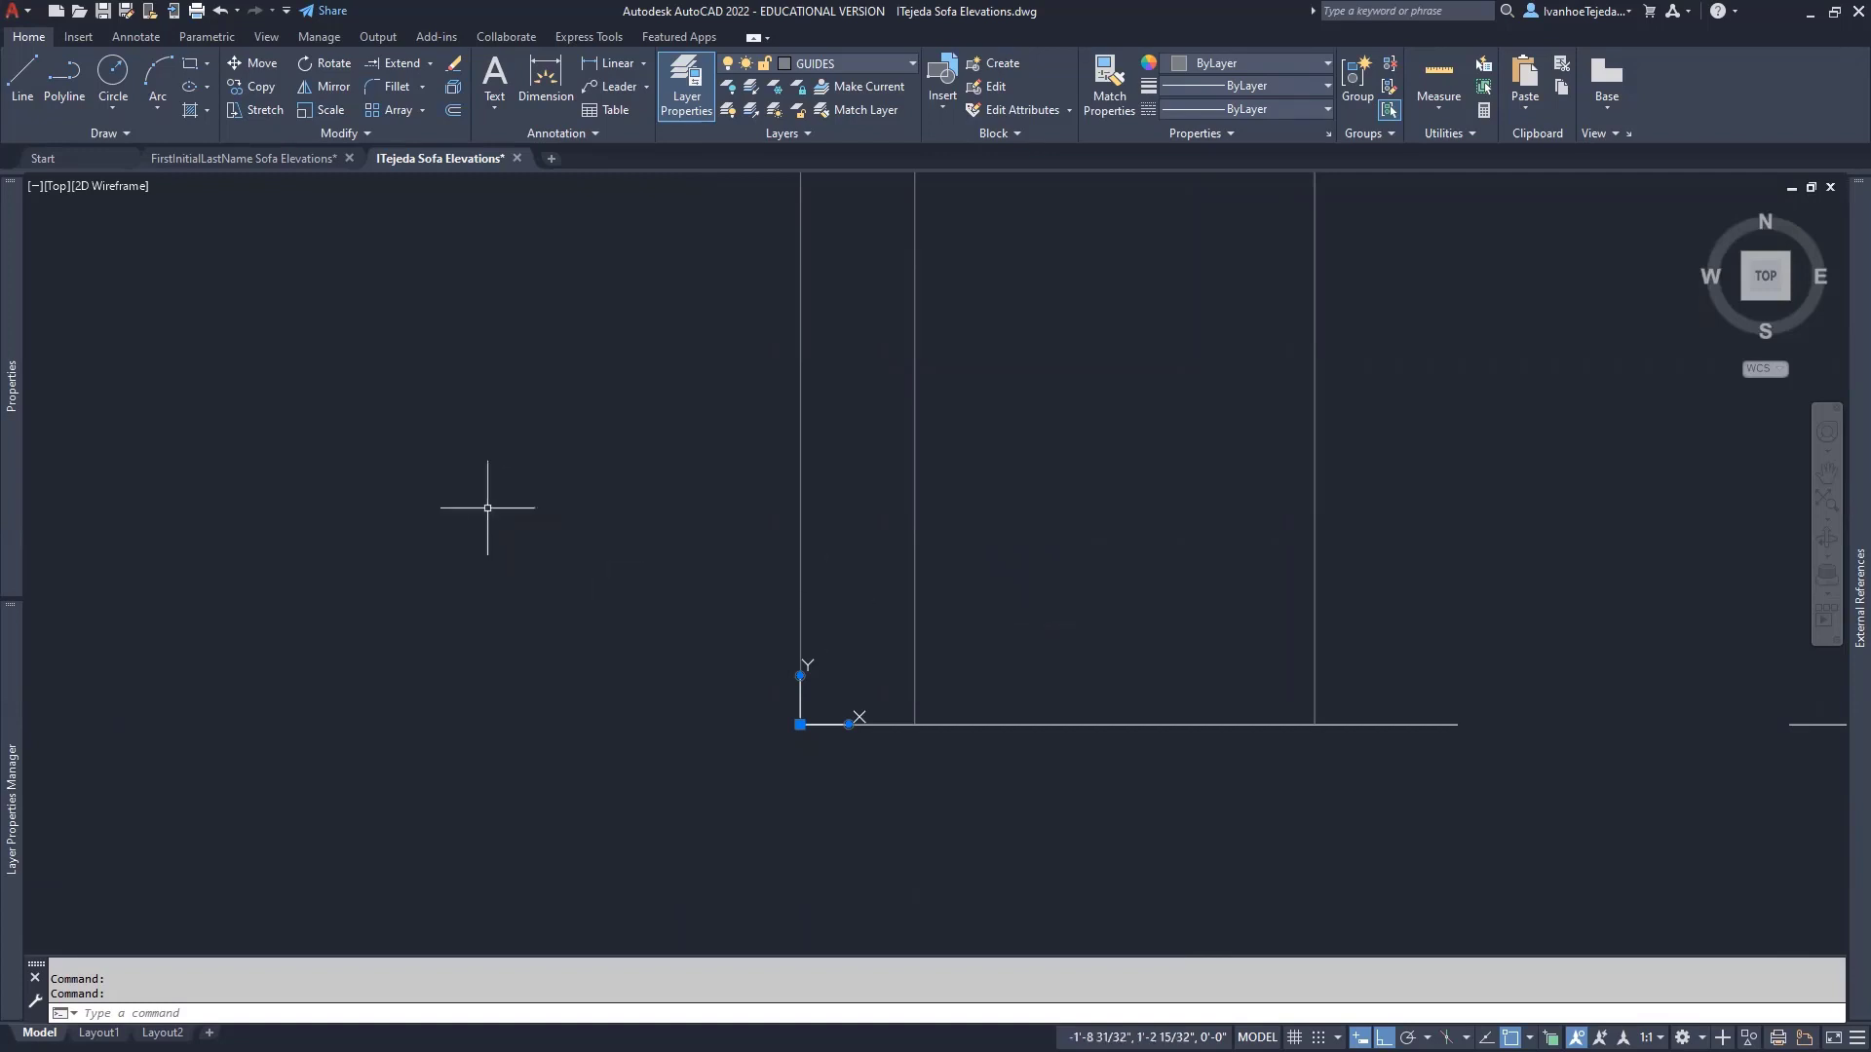
left_click(211, 152)
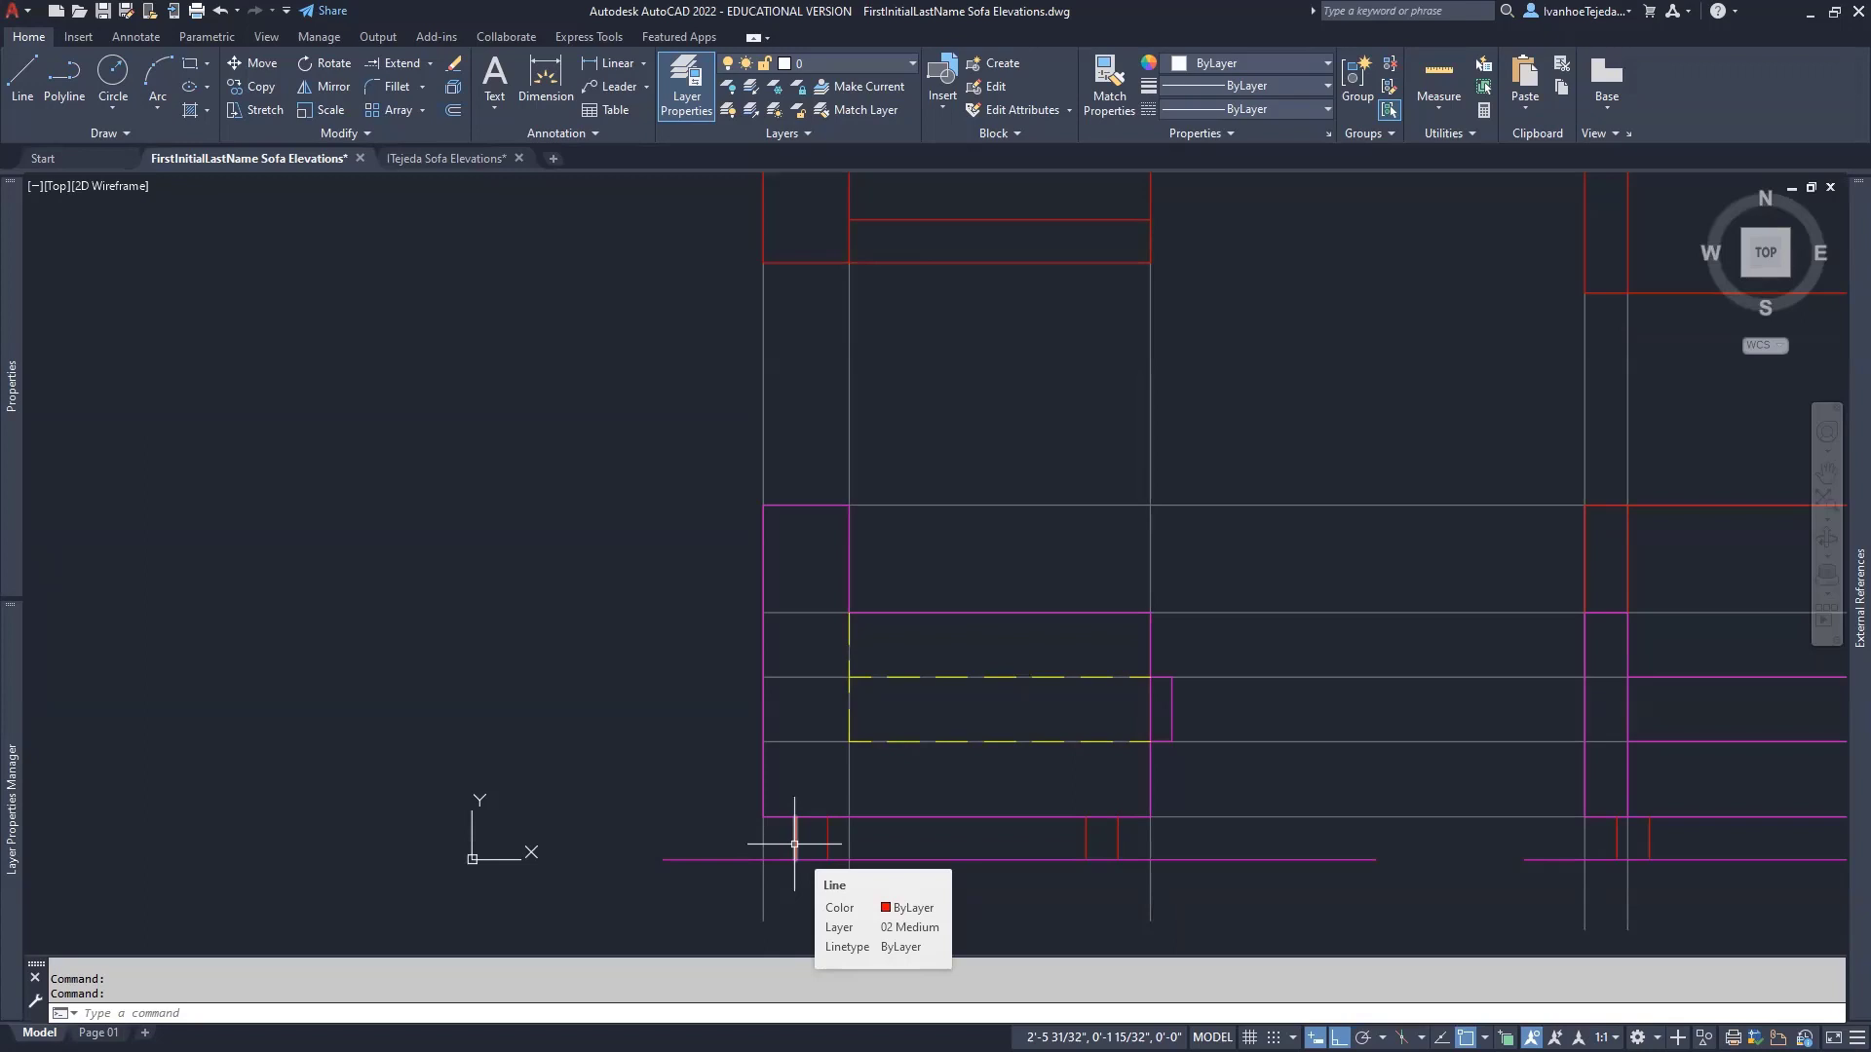
- Make 02 MEDIUM the current layer in the ITejeda drawing, then switch to the reference PDF
left_click(447, 159)
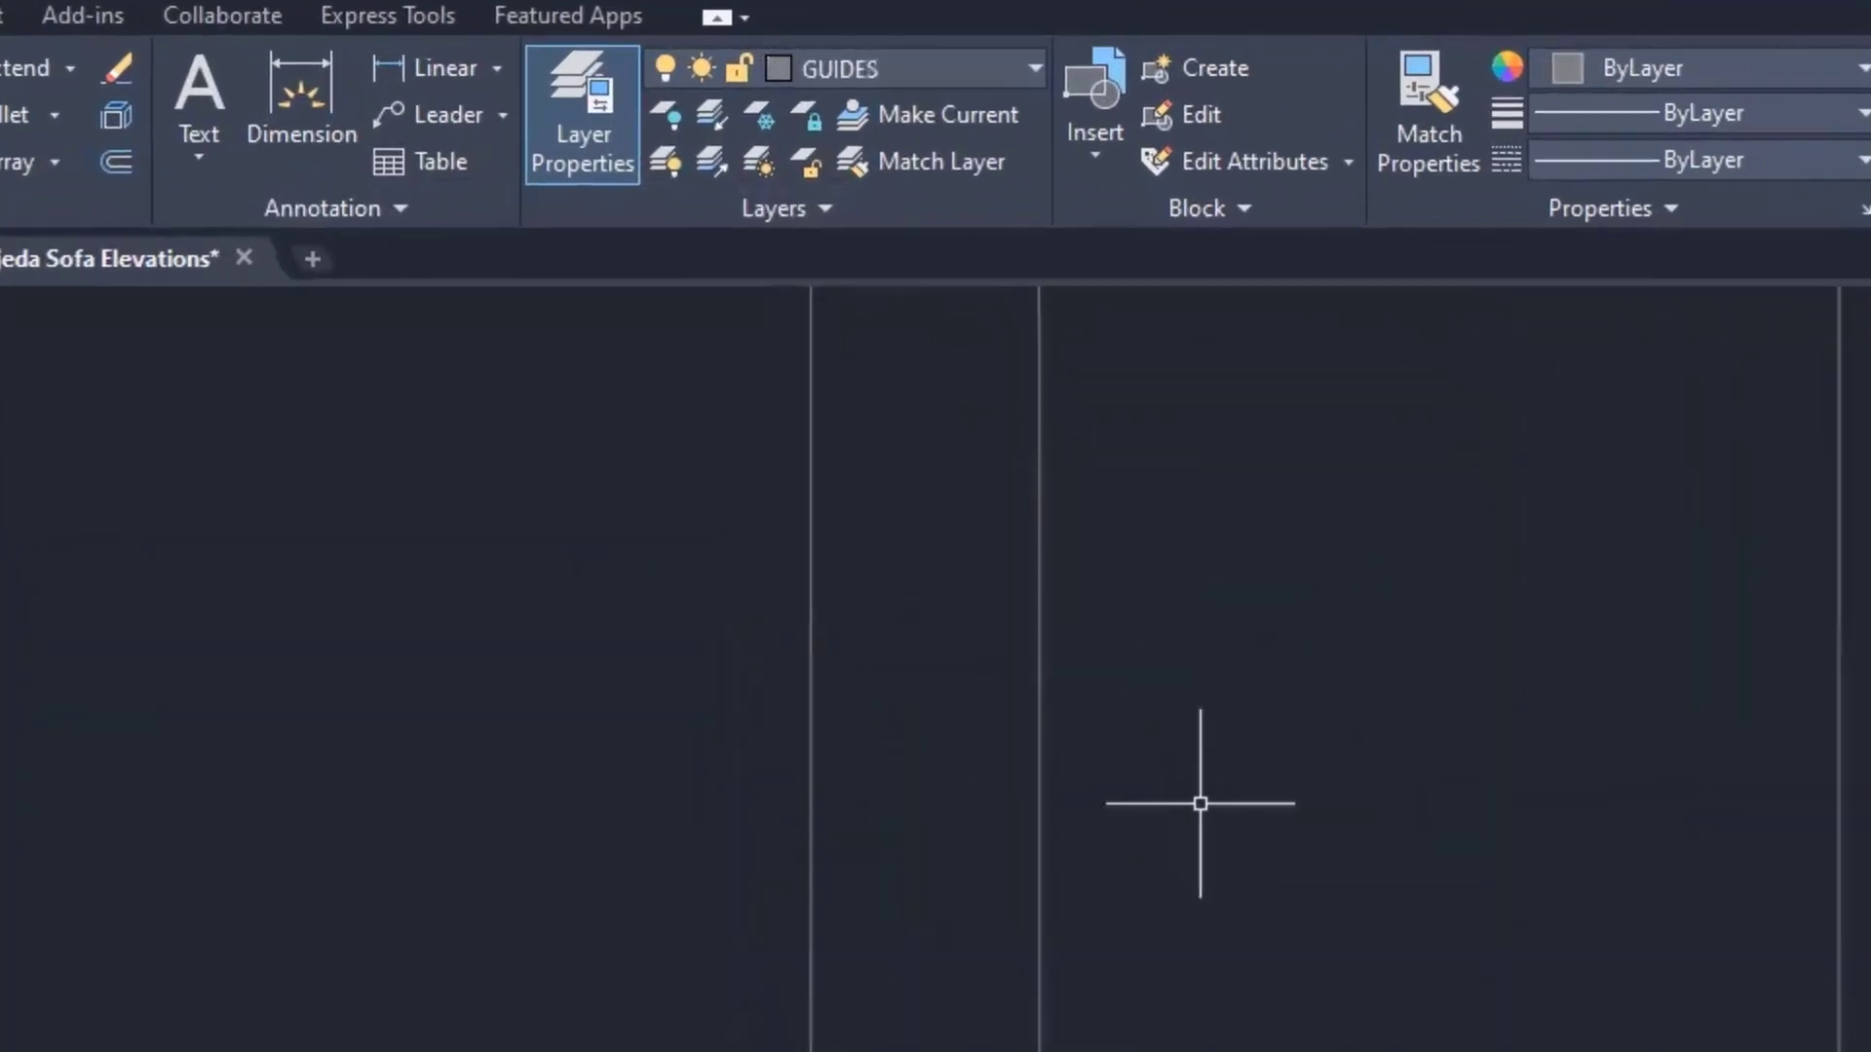
left_click(916, 68)
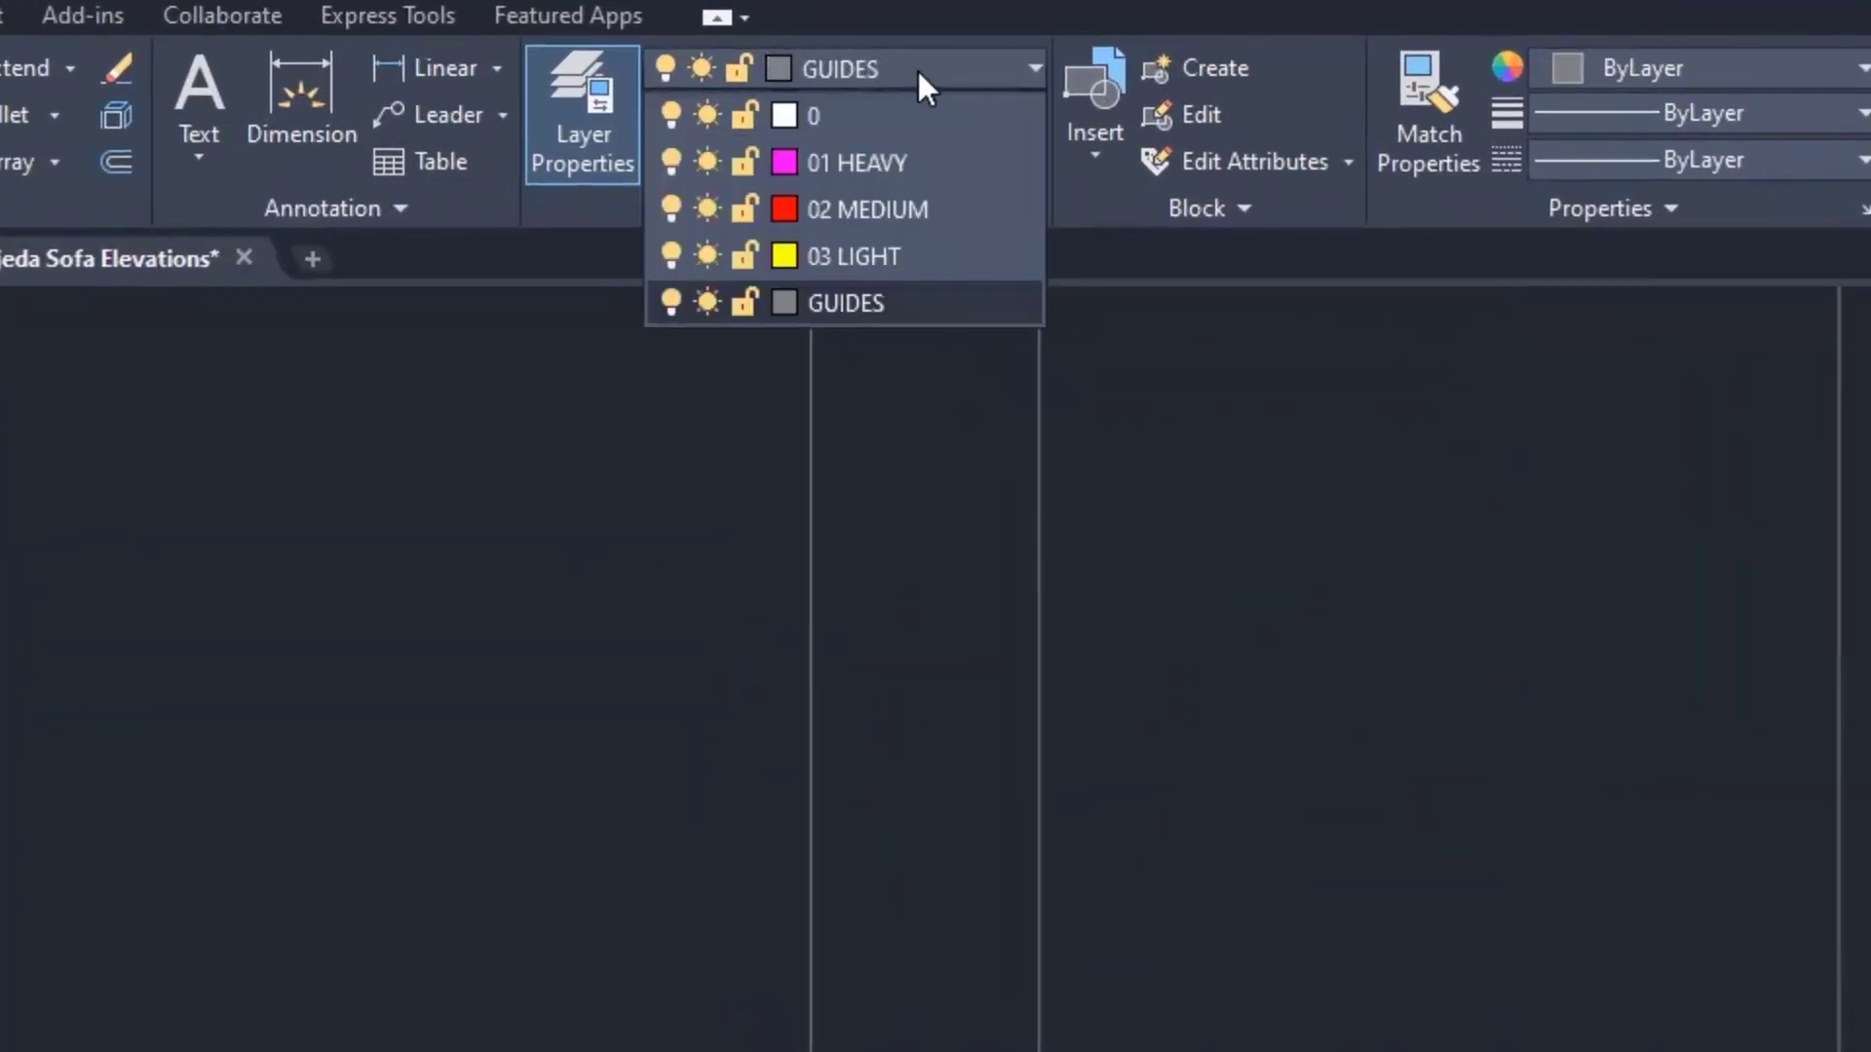
left_click(894, 208)
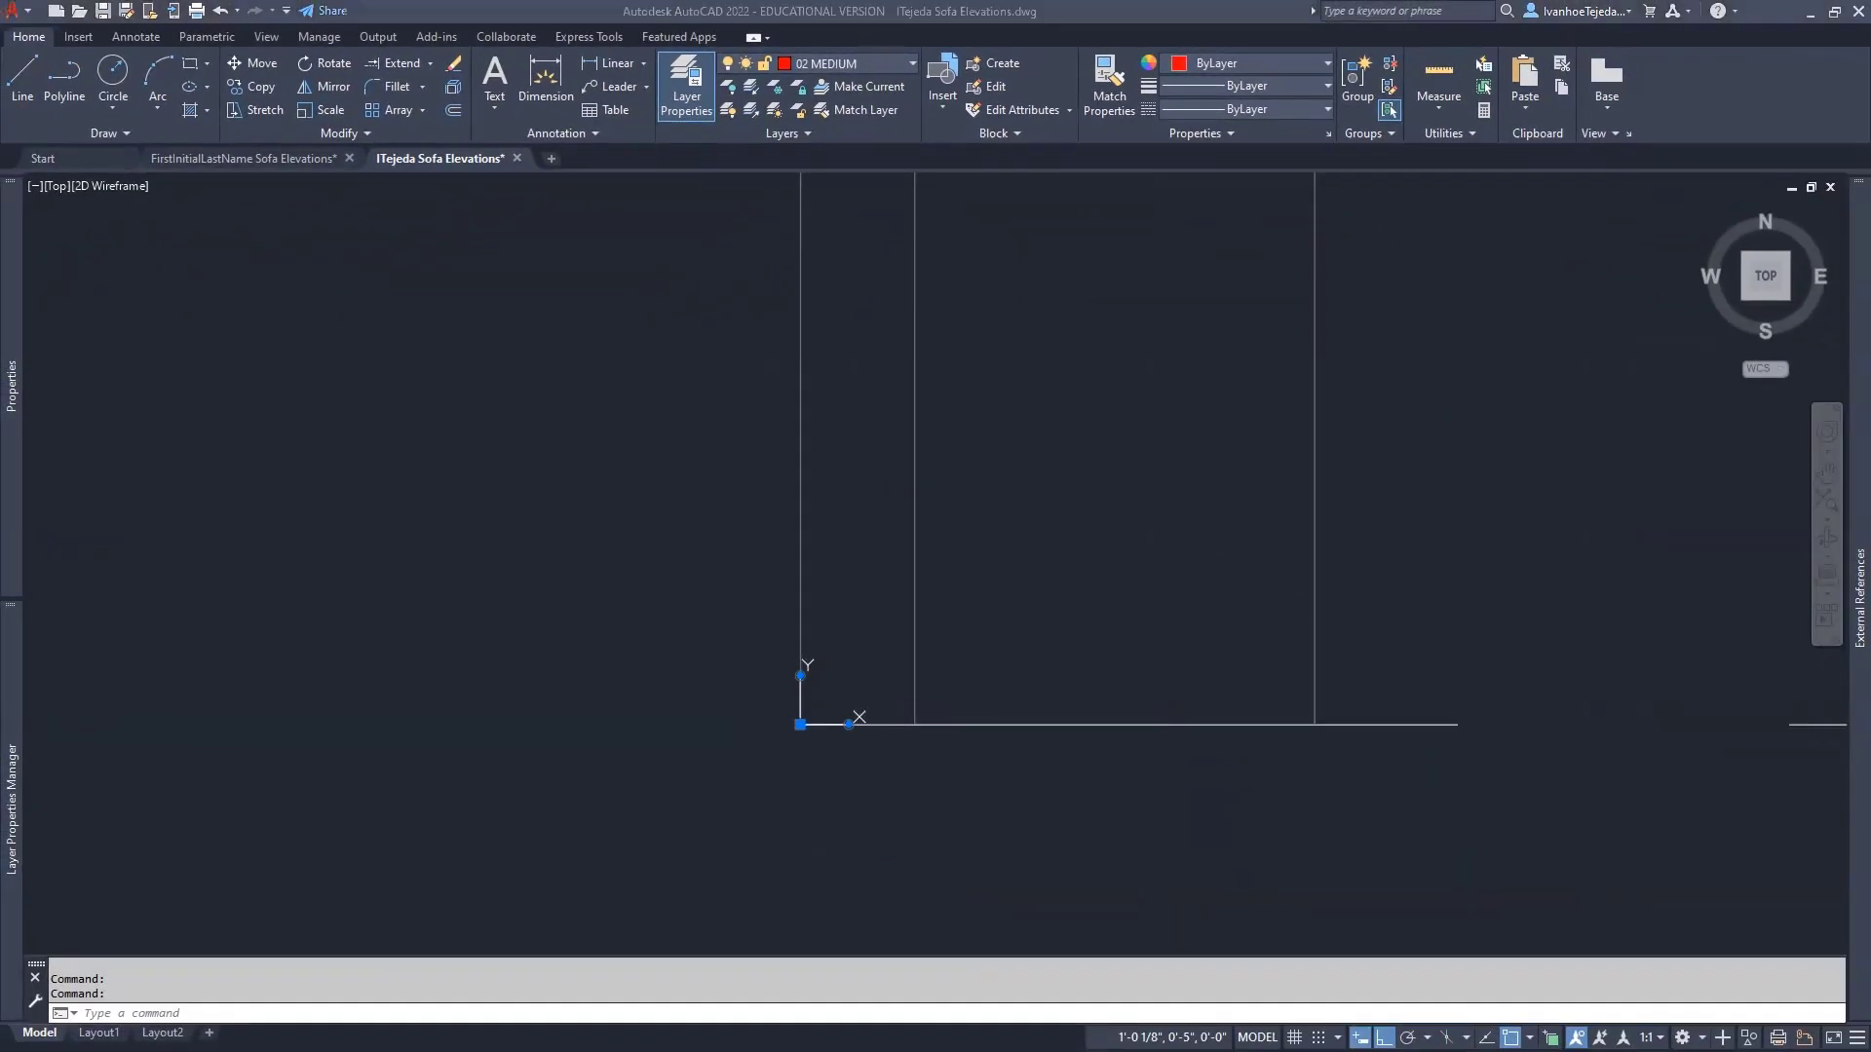
key("alt+Tab")
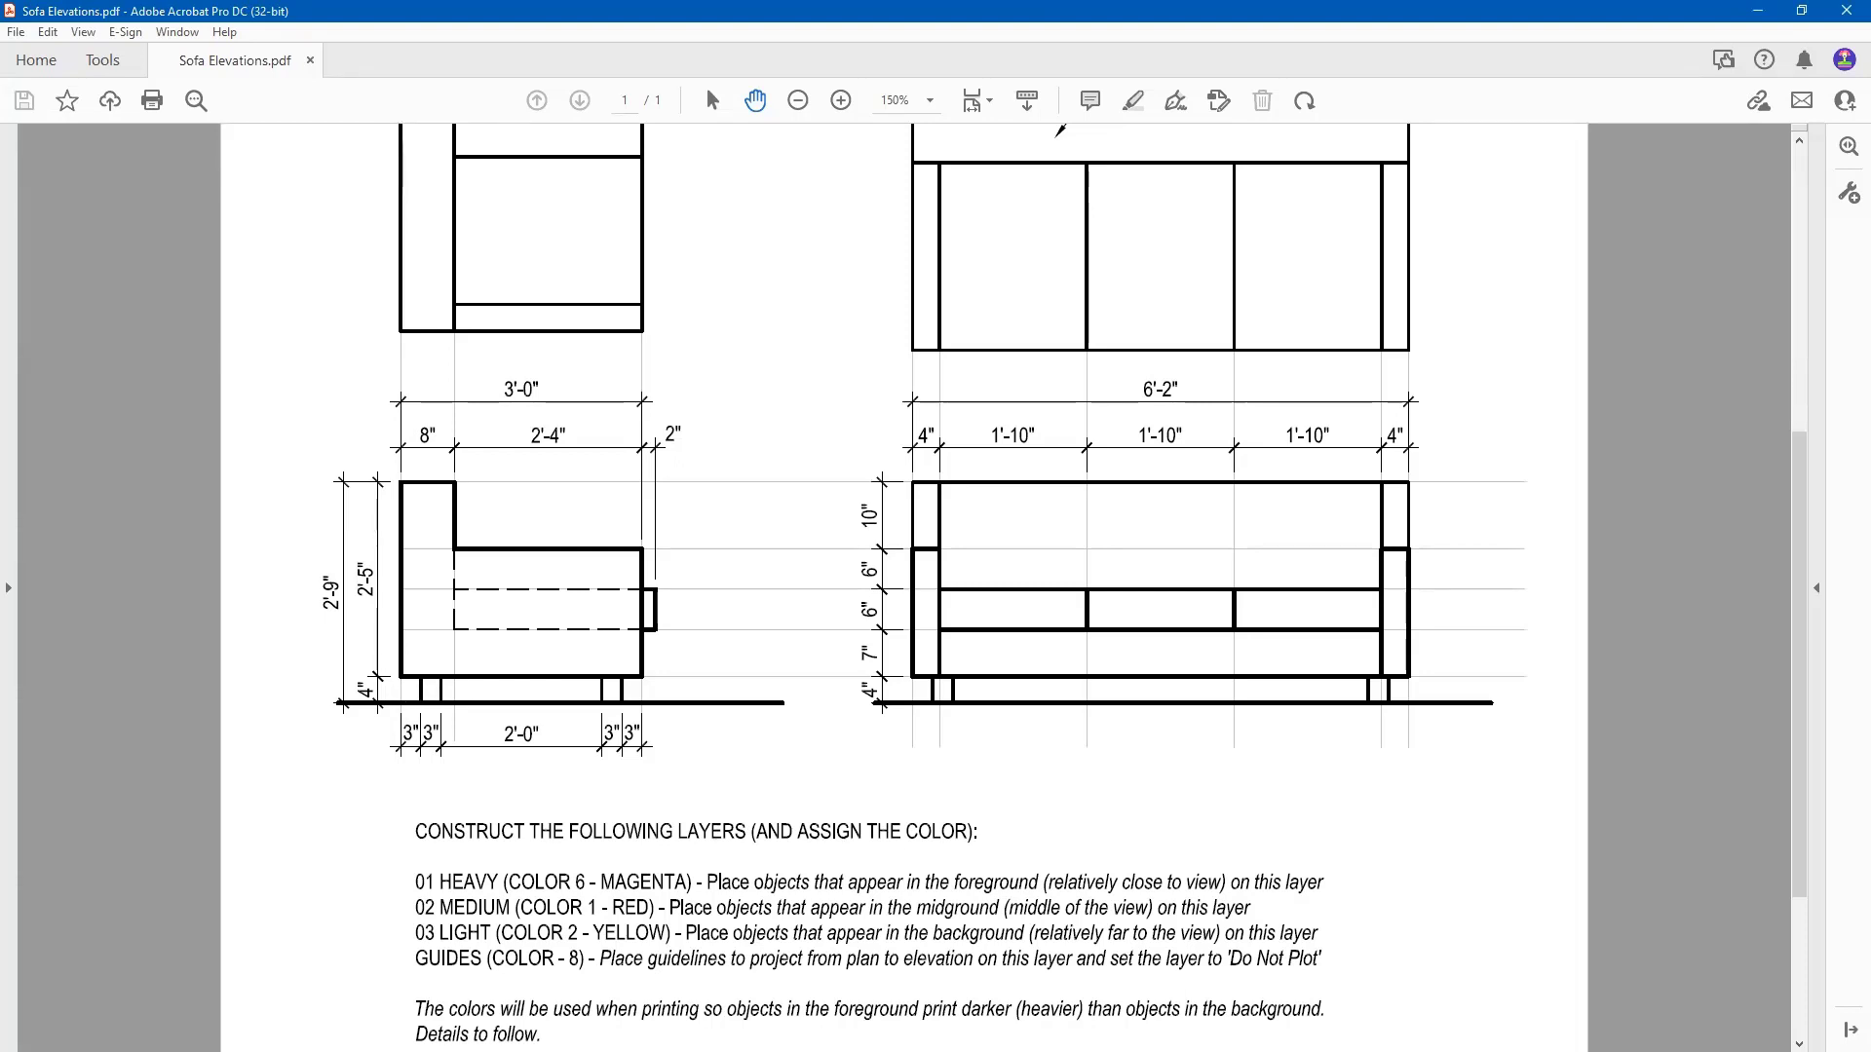
- Back in AutoCAD, zoom to the side elevation's lower-left ground corner and start the LINE command
key("alt+Tab")
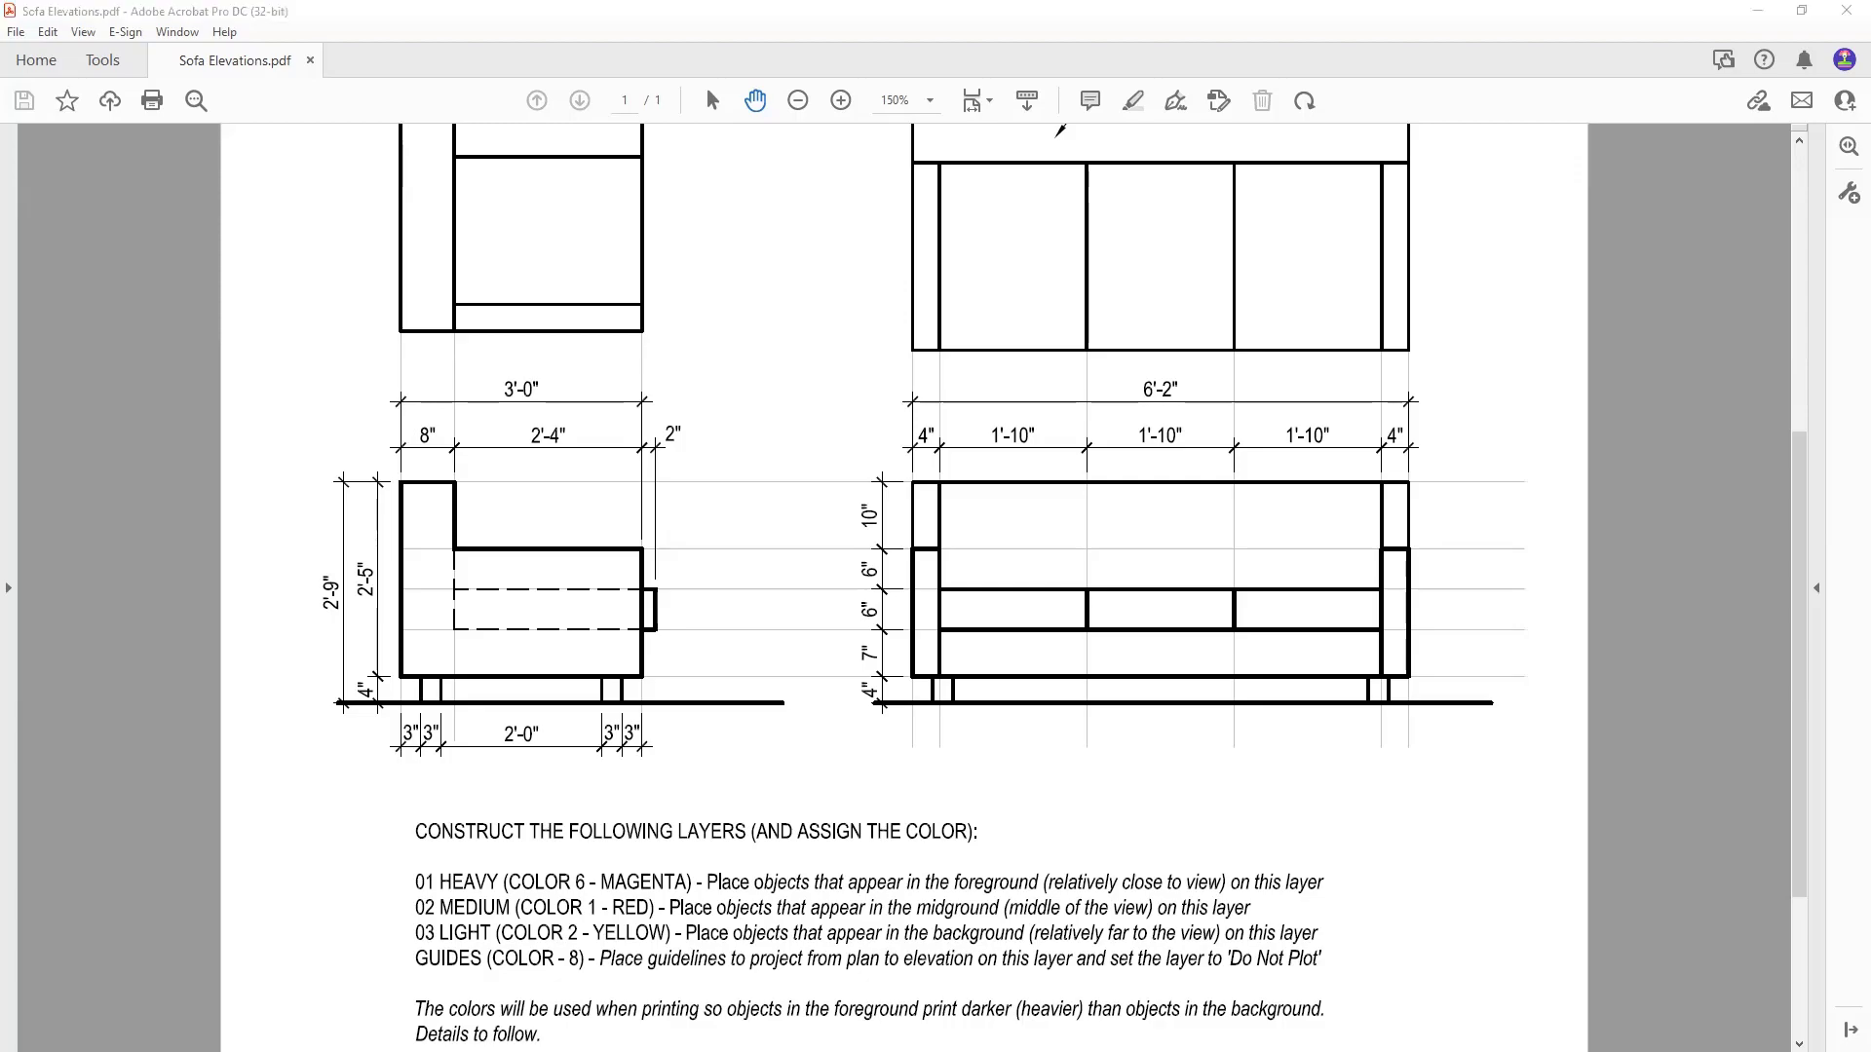
scroll(927, 750, "up", 2)
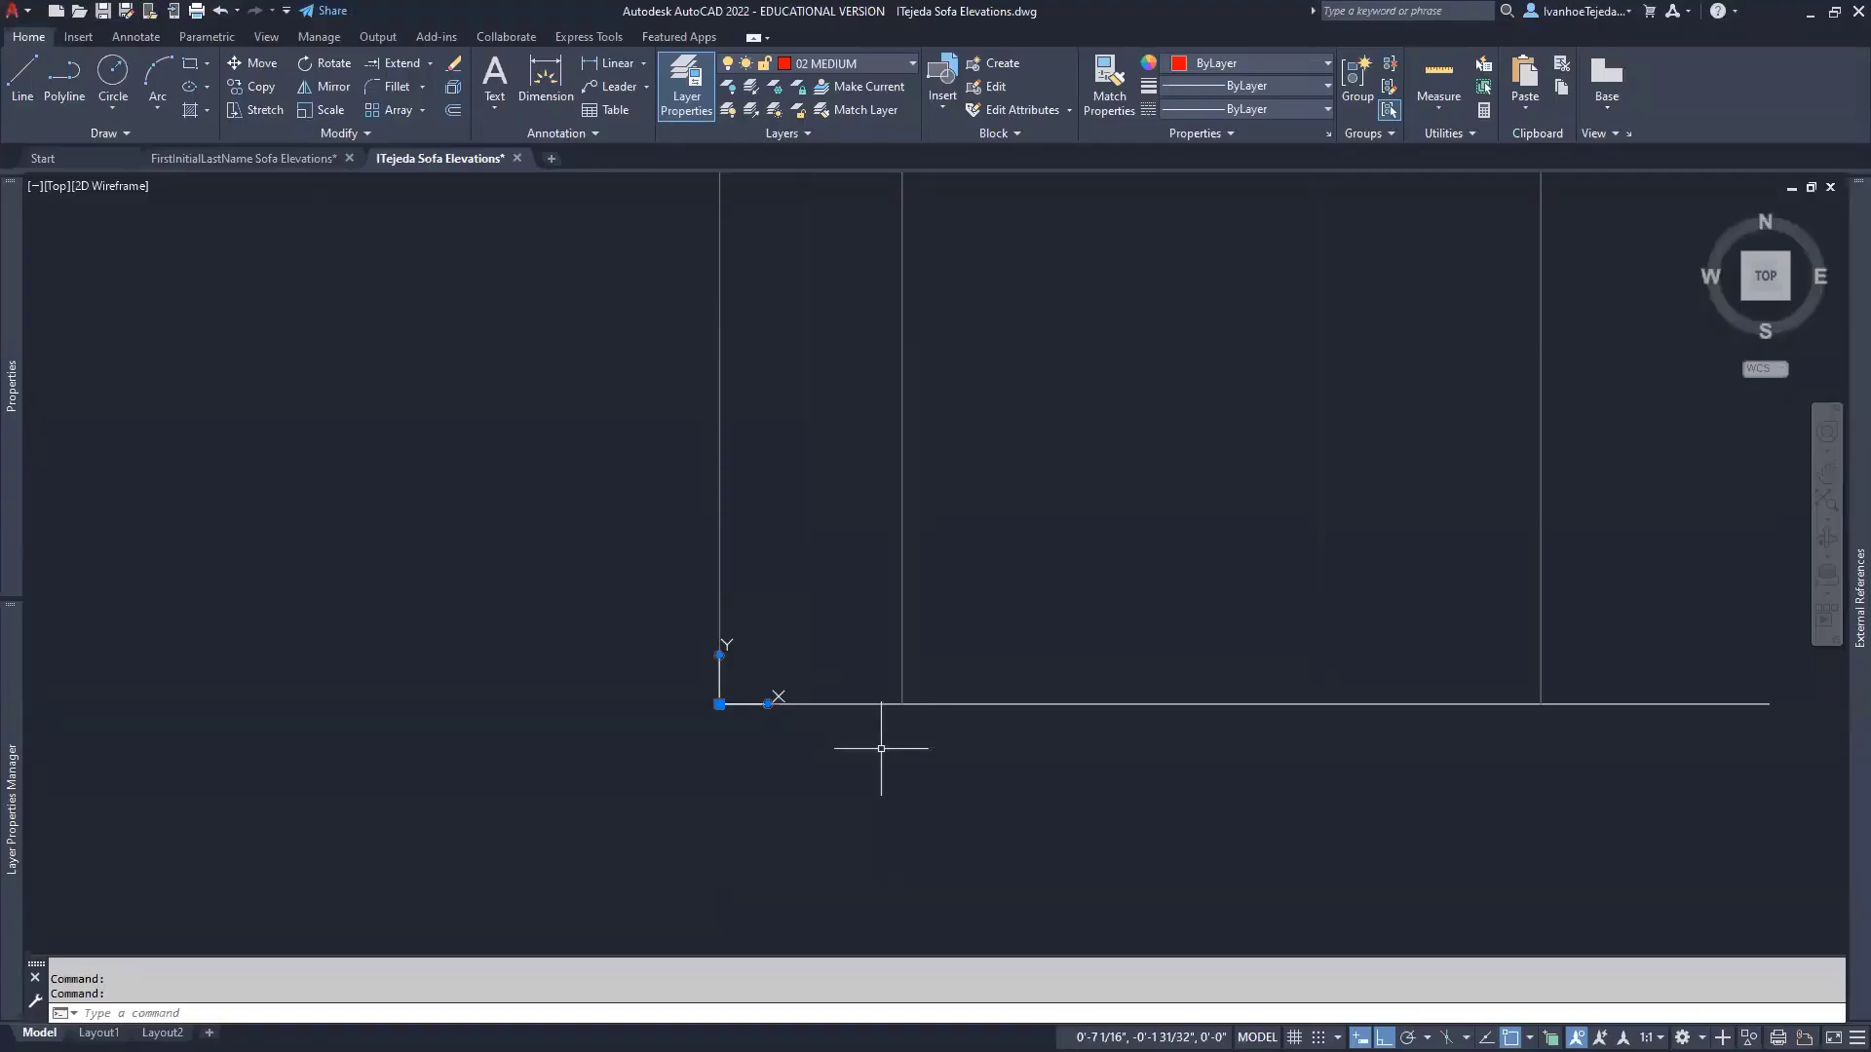
mouse_move(907, 779)
middle_mouse_down()
mouse_move(990, 835)
mouse_move(902, 865)
middle_mouse_up()
scroll(987, 835, "up", 2)
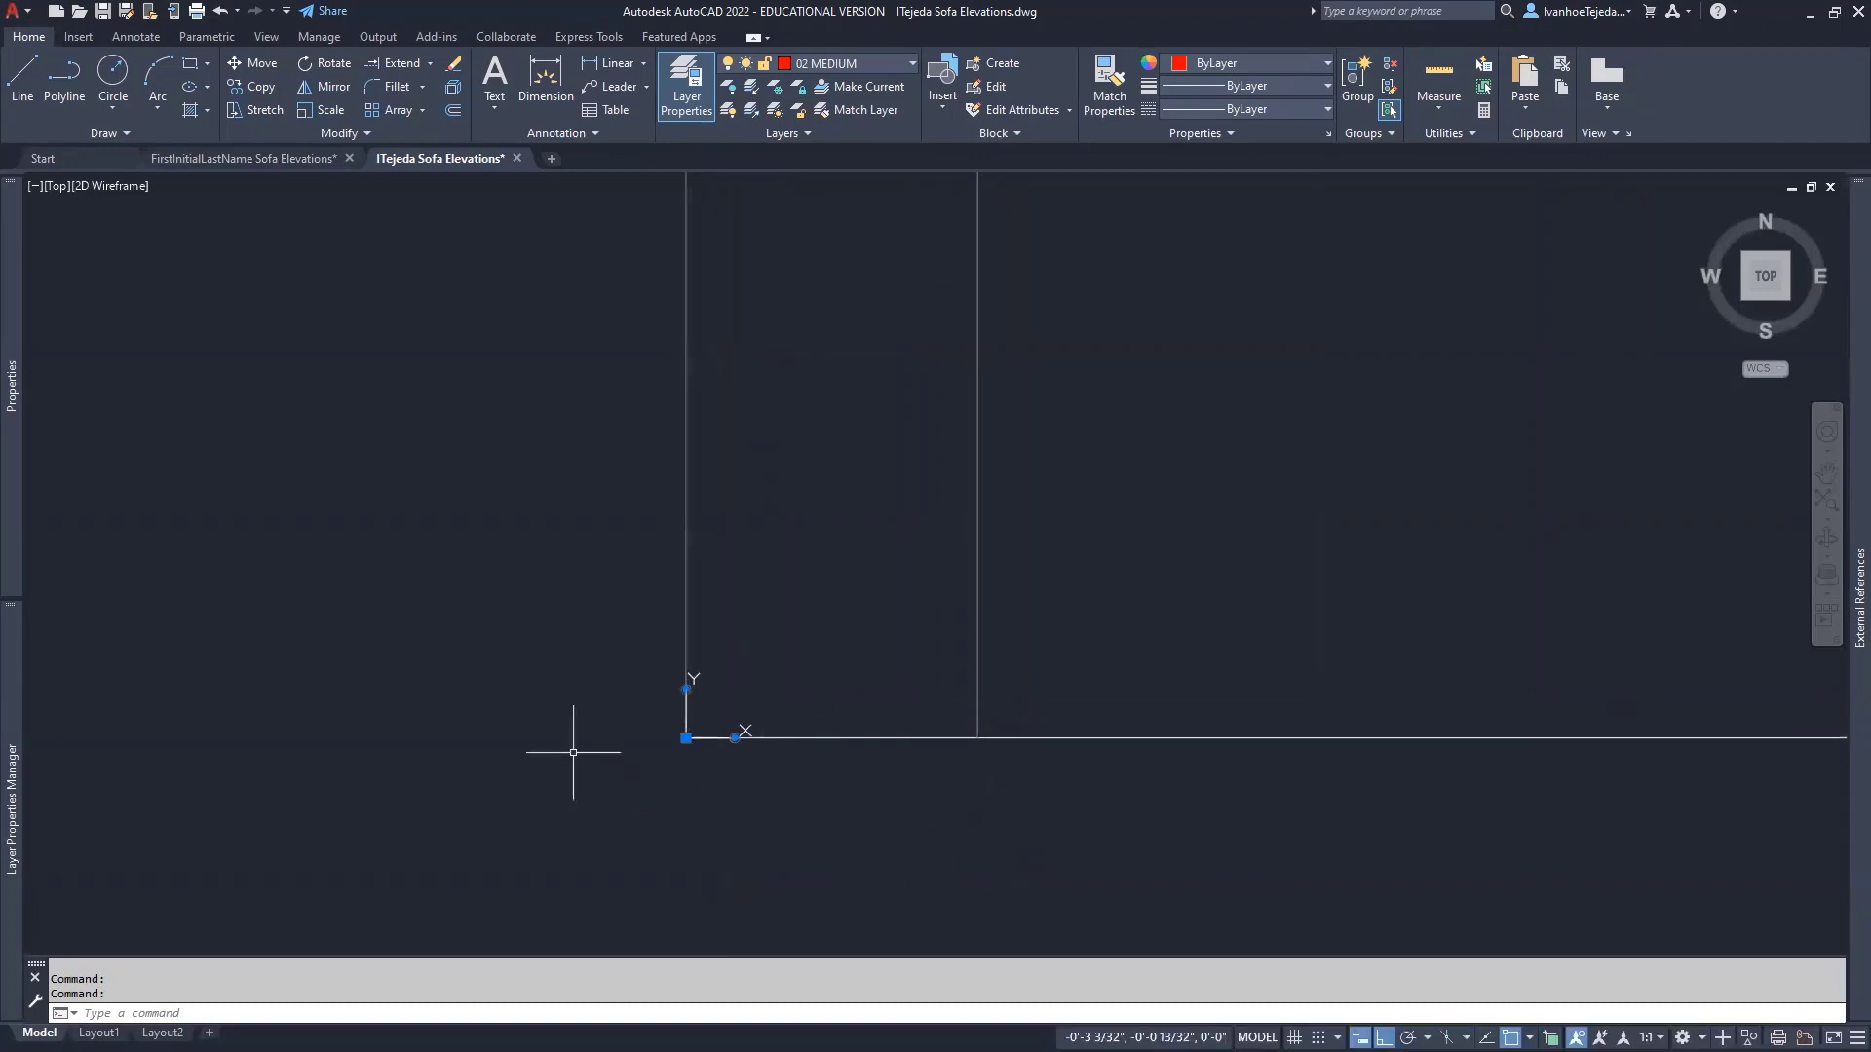
type("L")
key("Return")
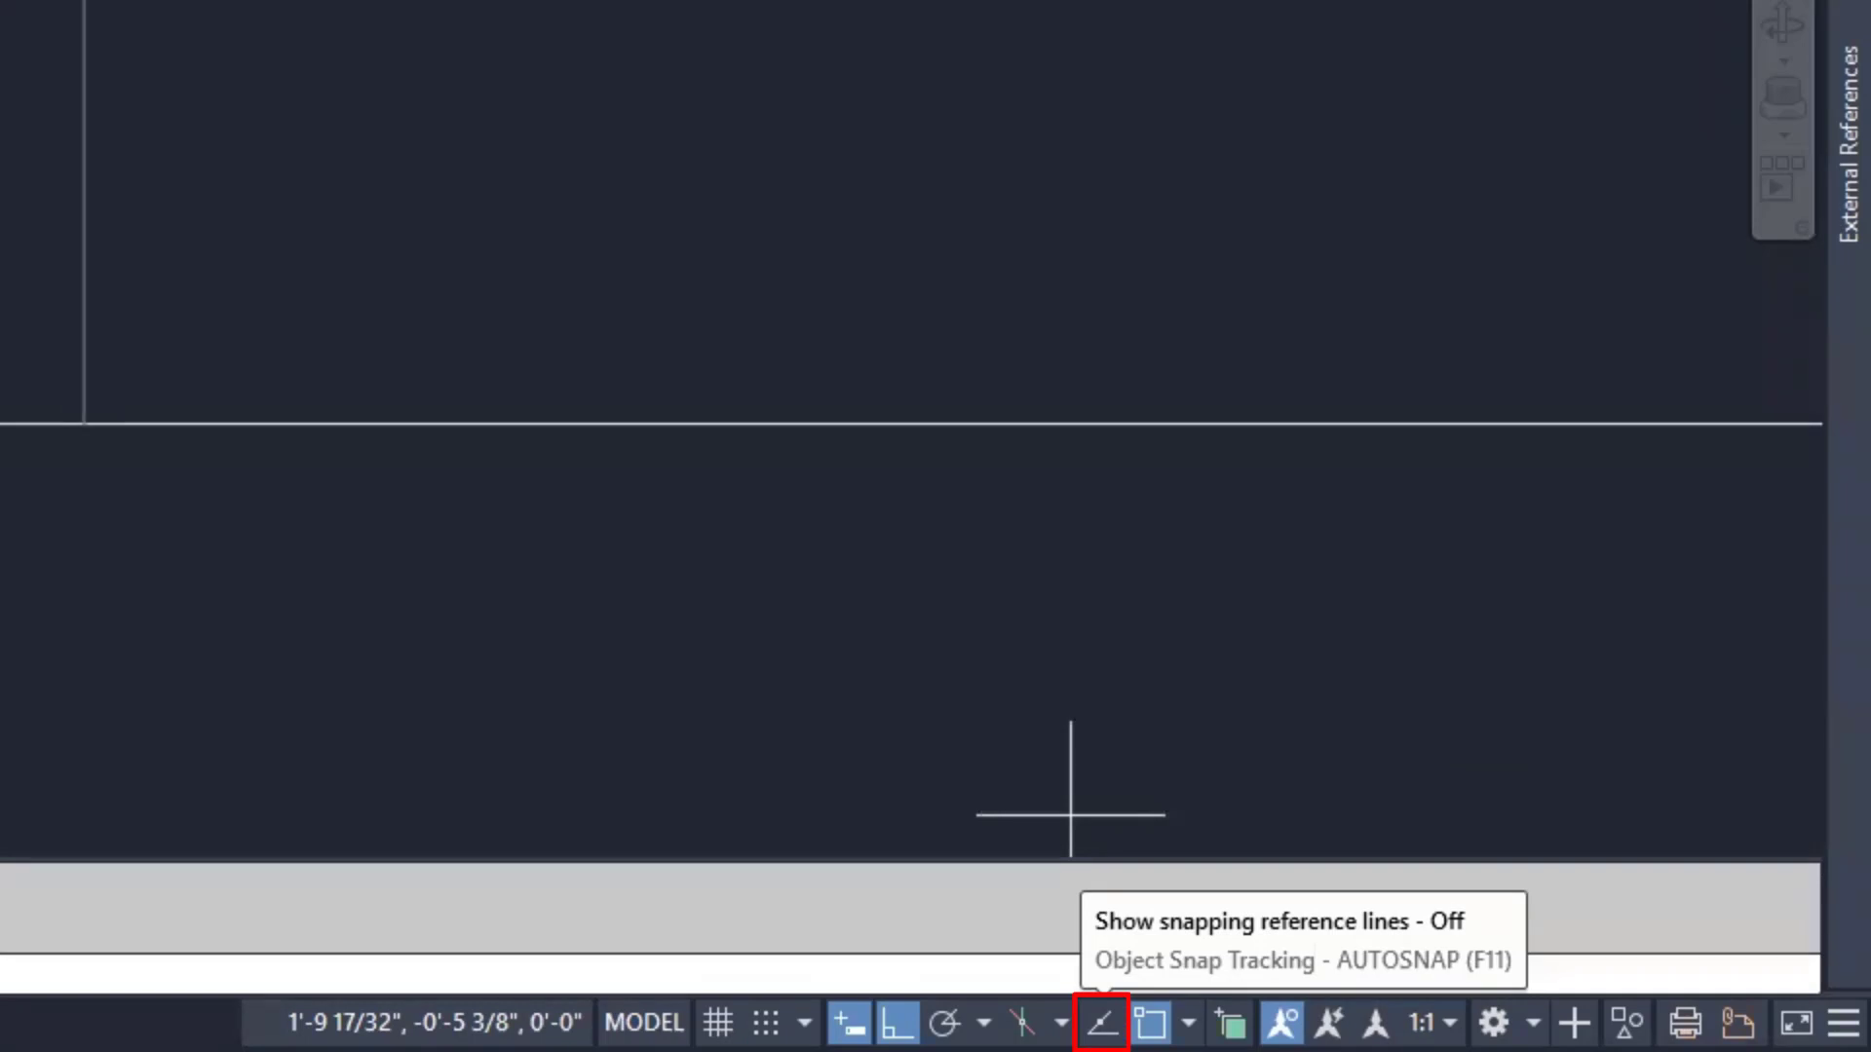
- Draw a 4-inch vertical leg line starting 3 inches from the ground line corner, using object snap tracking
left_click(1102, 1023)
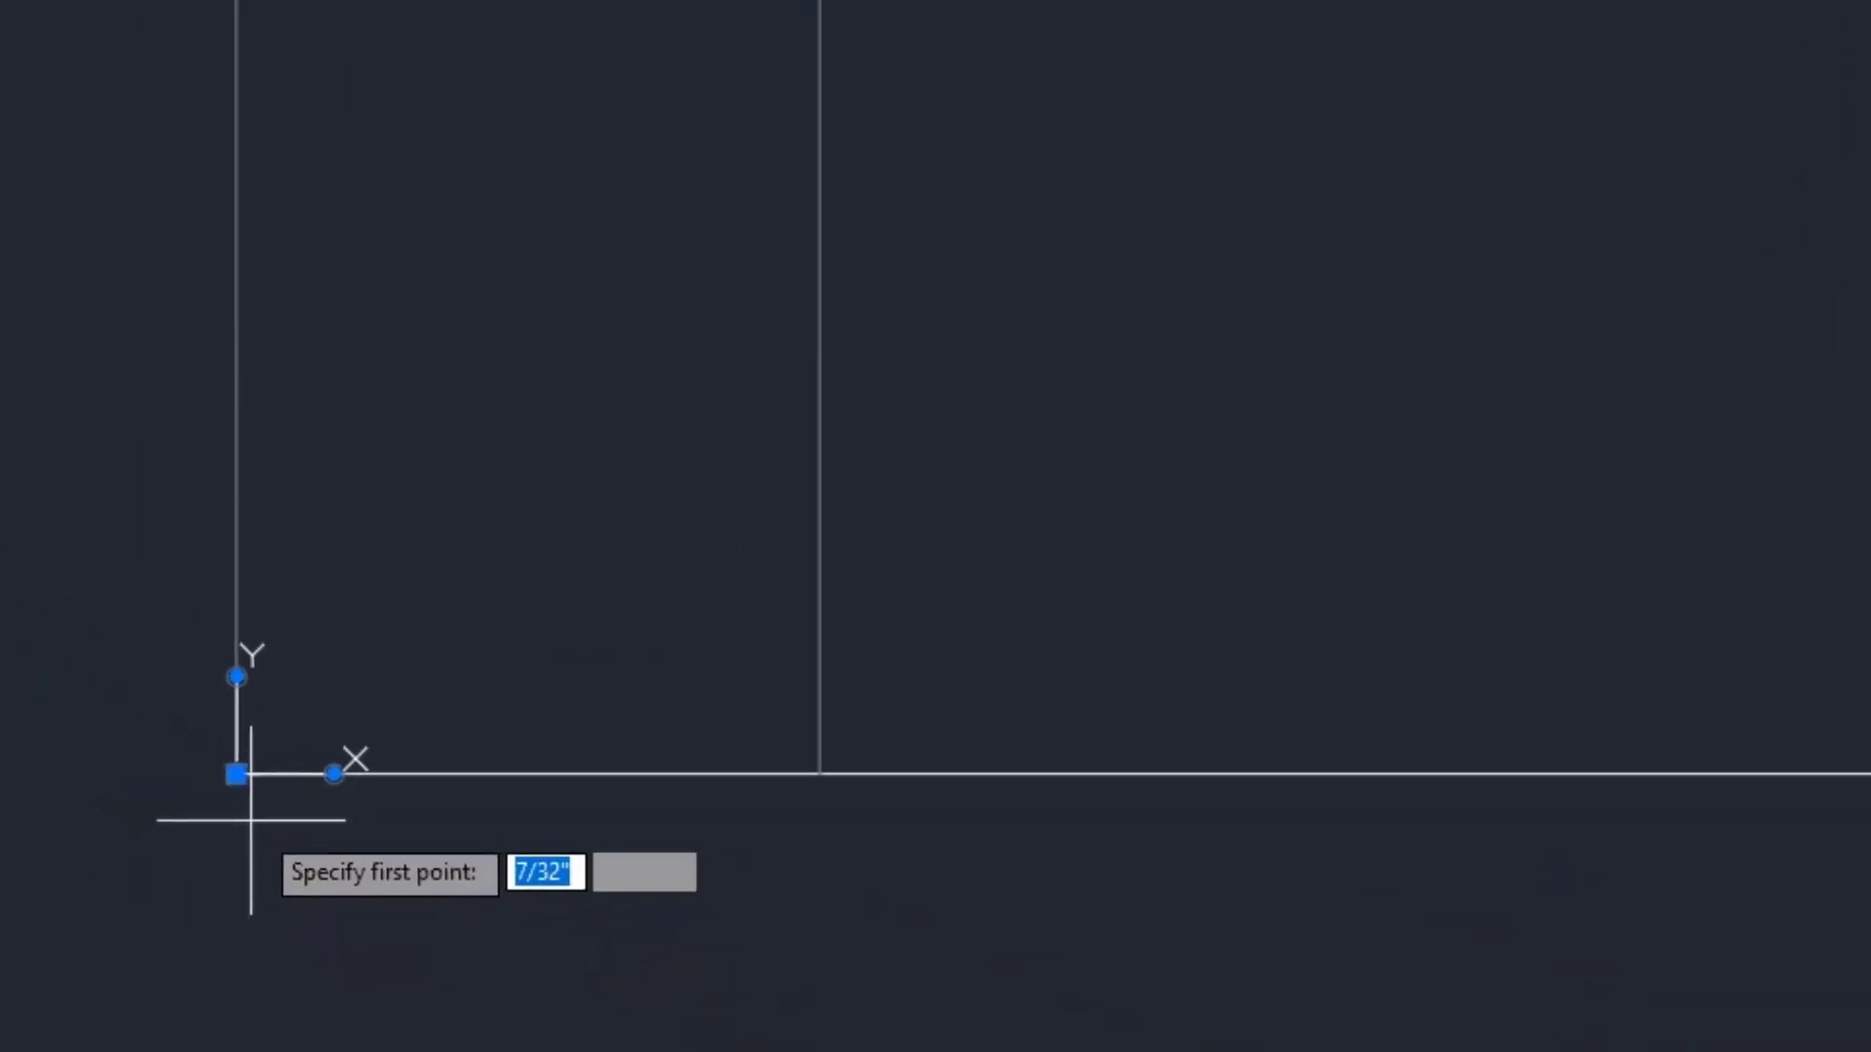
scroll(712, 748, "up", 2)
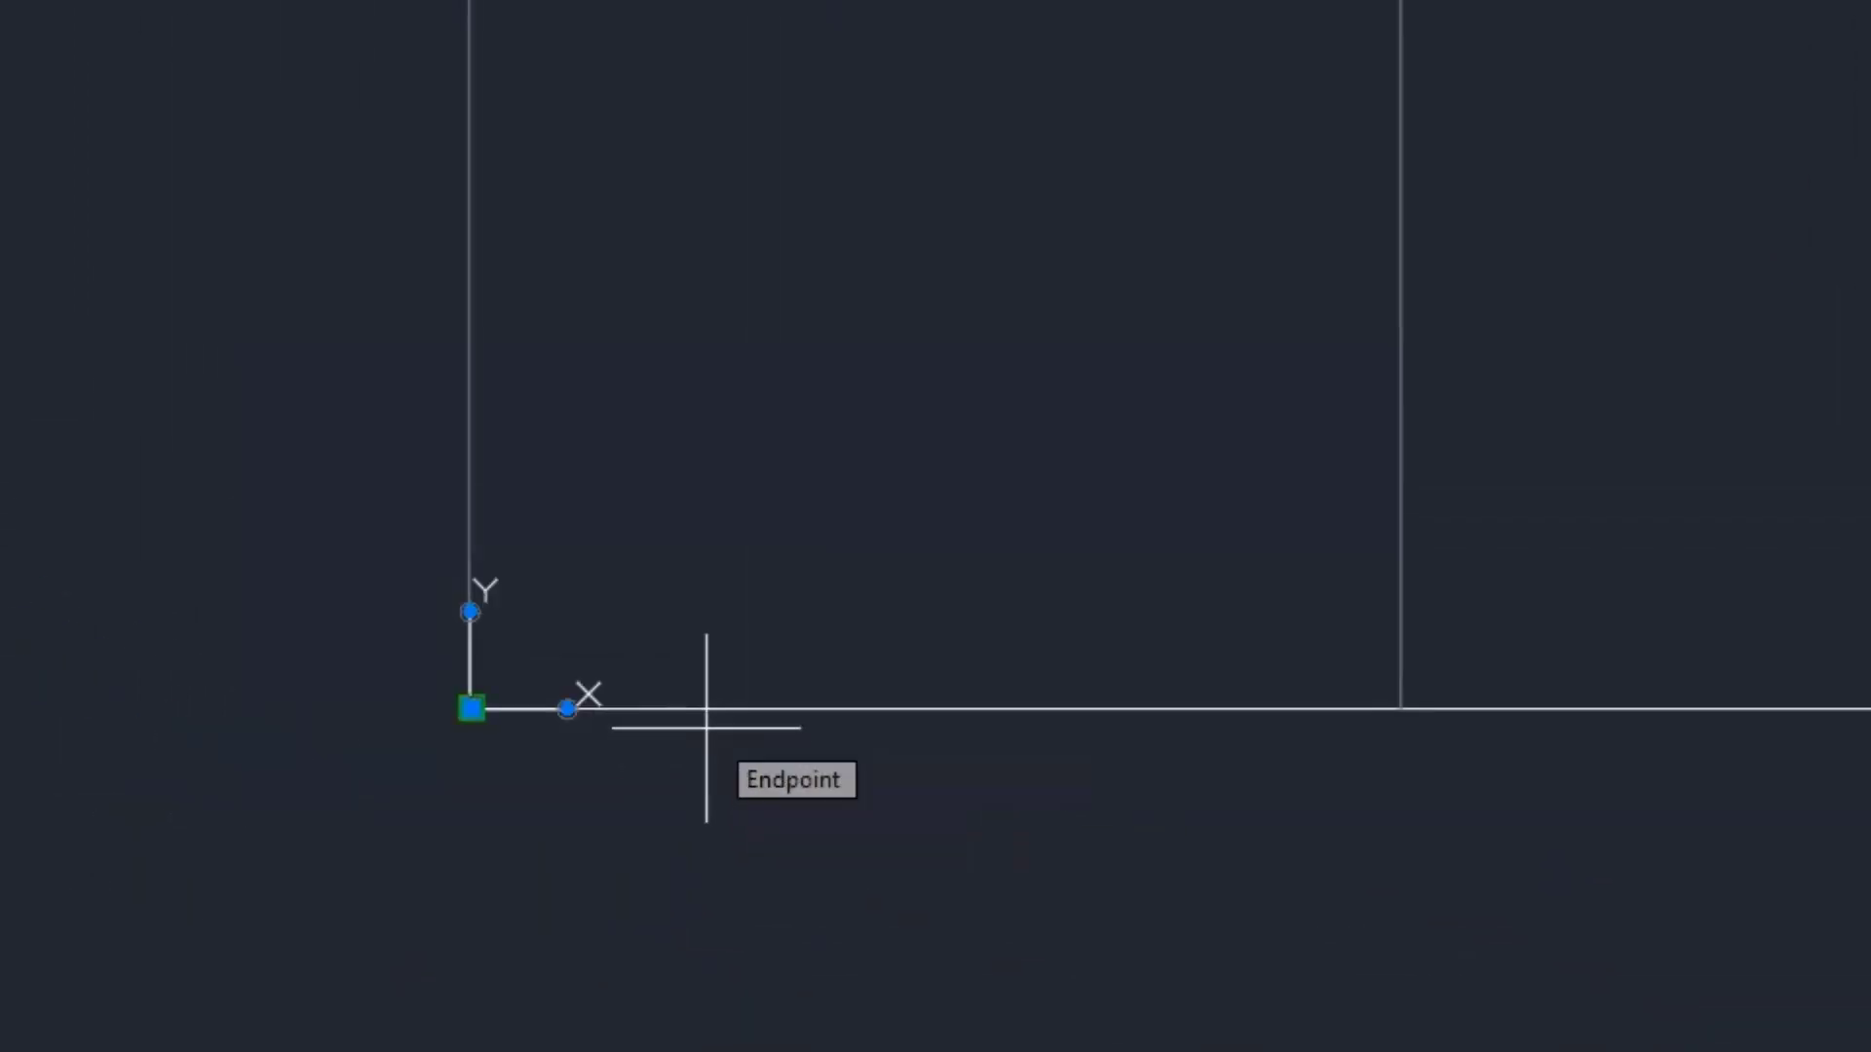
left_click(470, 708)
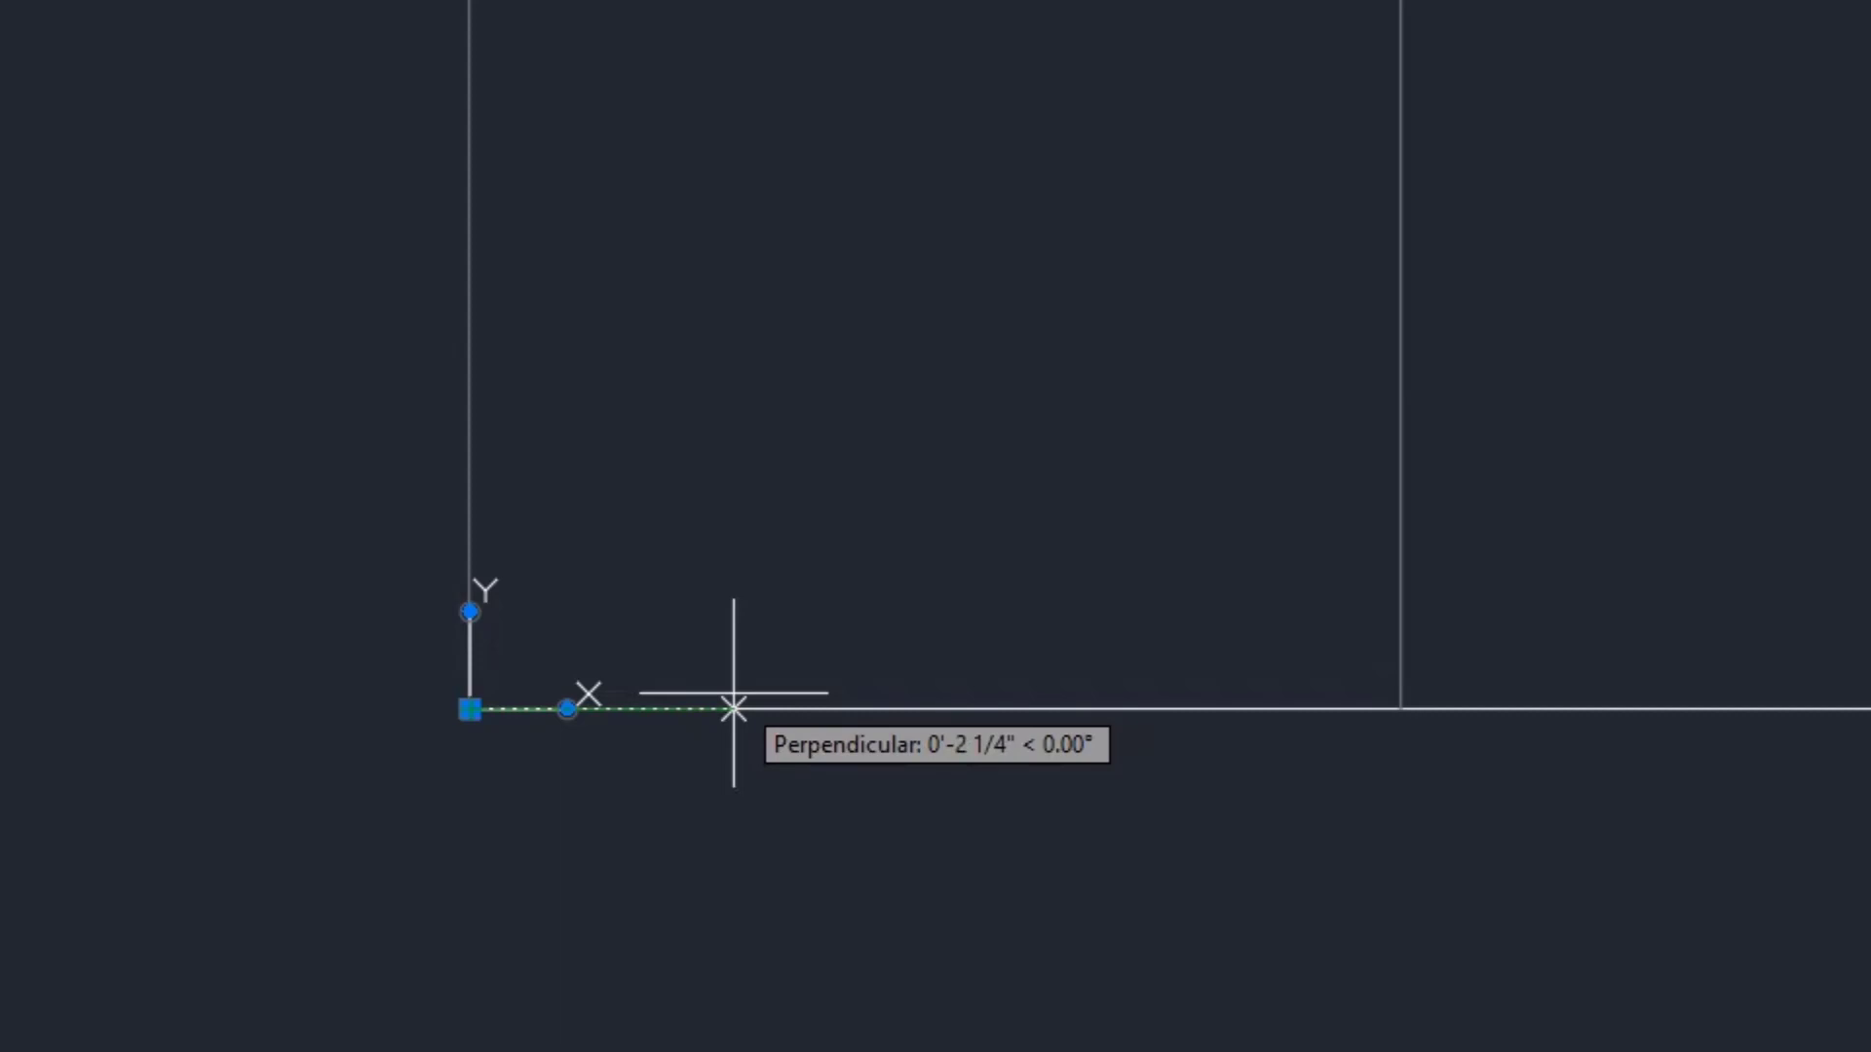
type("3")
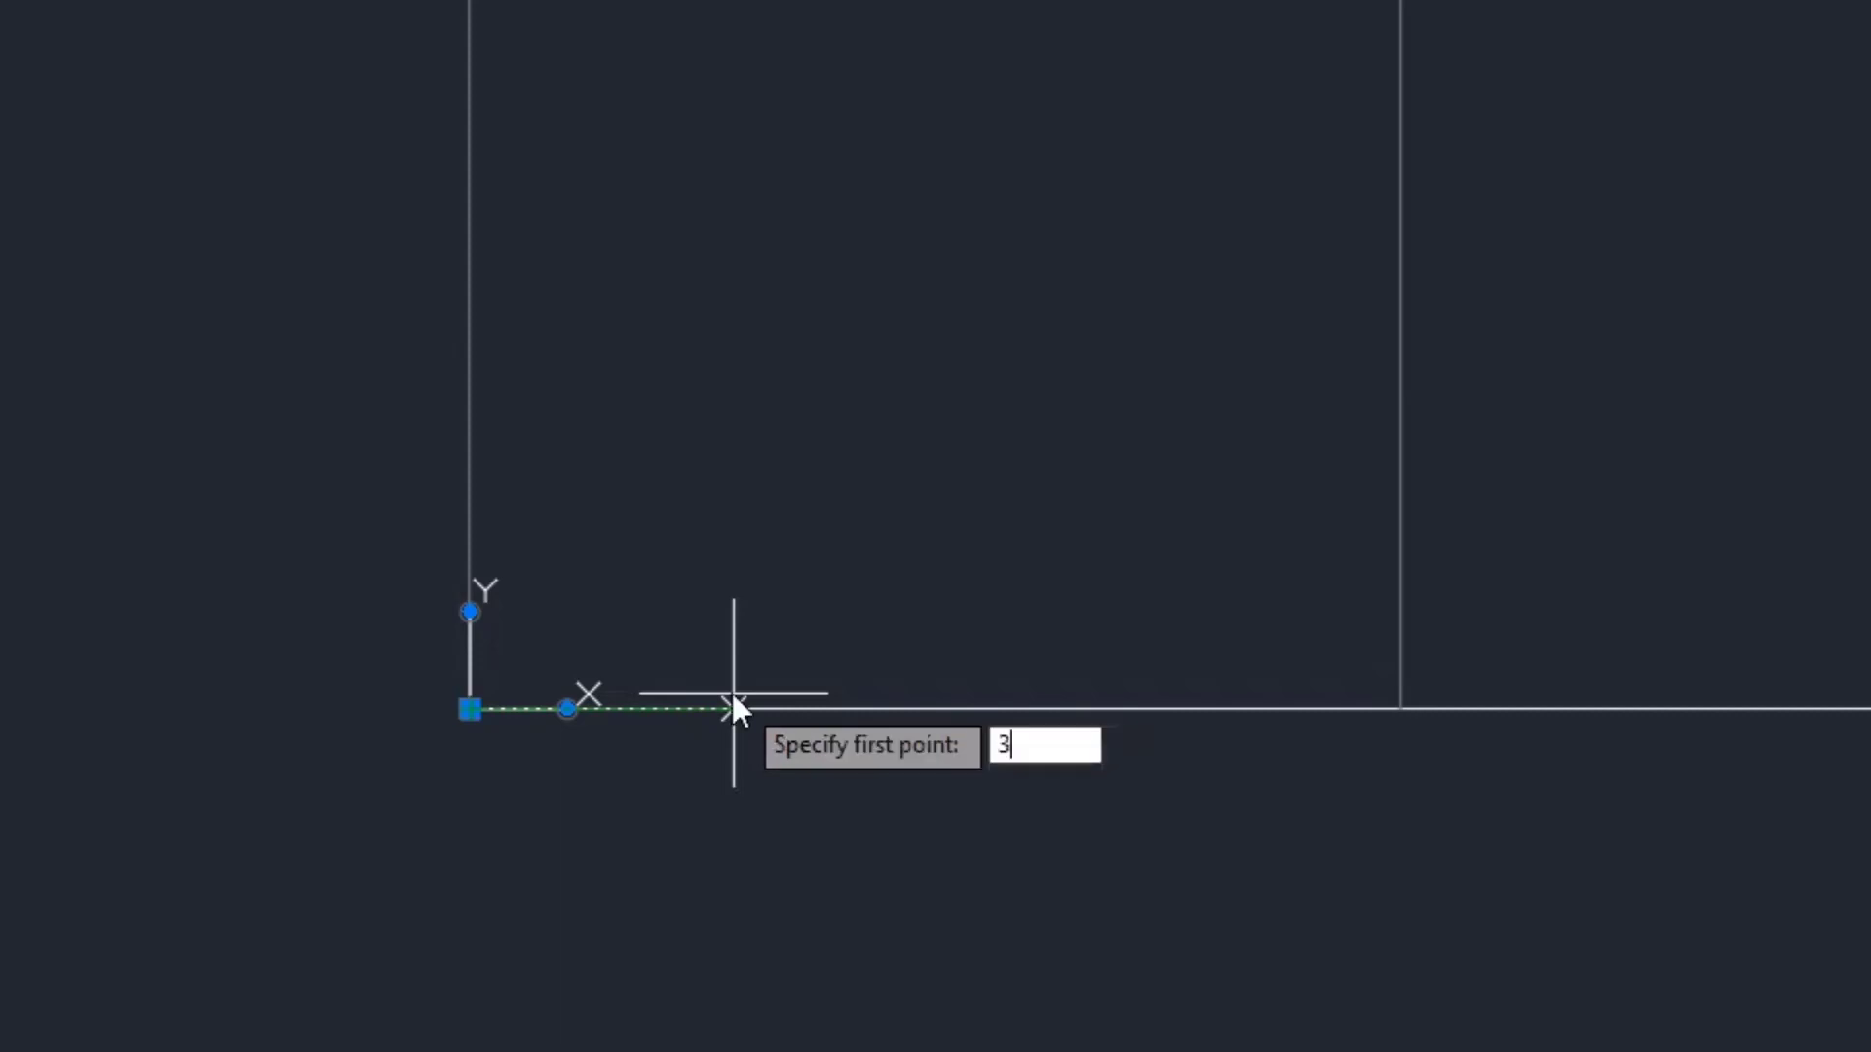
key("Return")
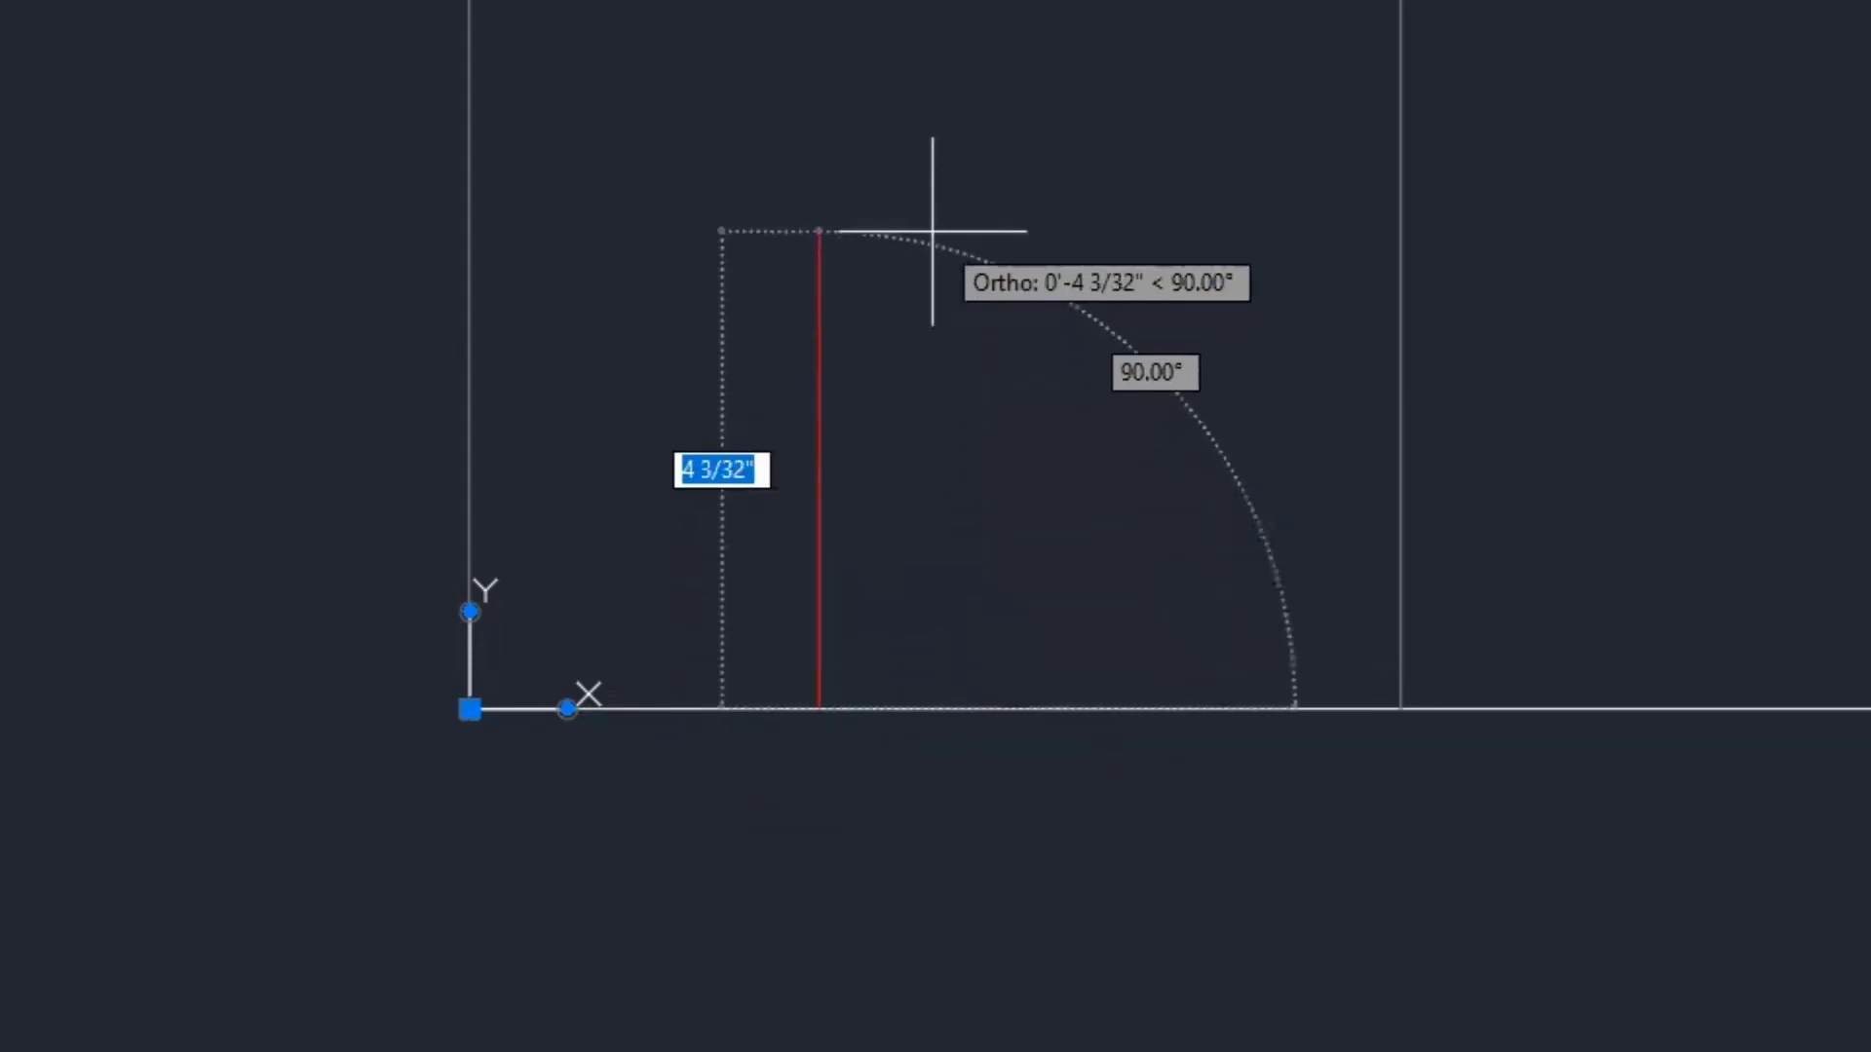
type("4")
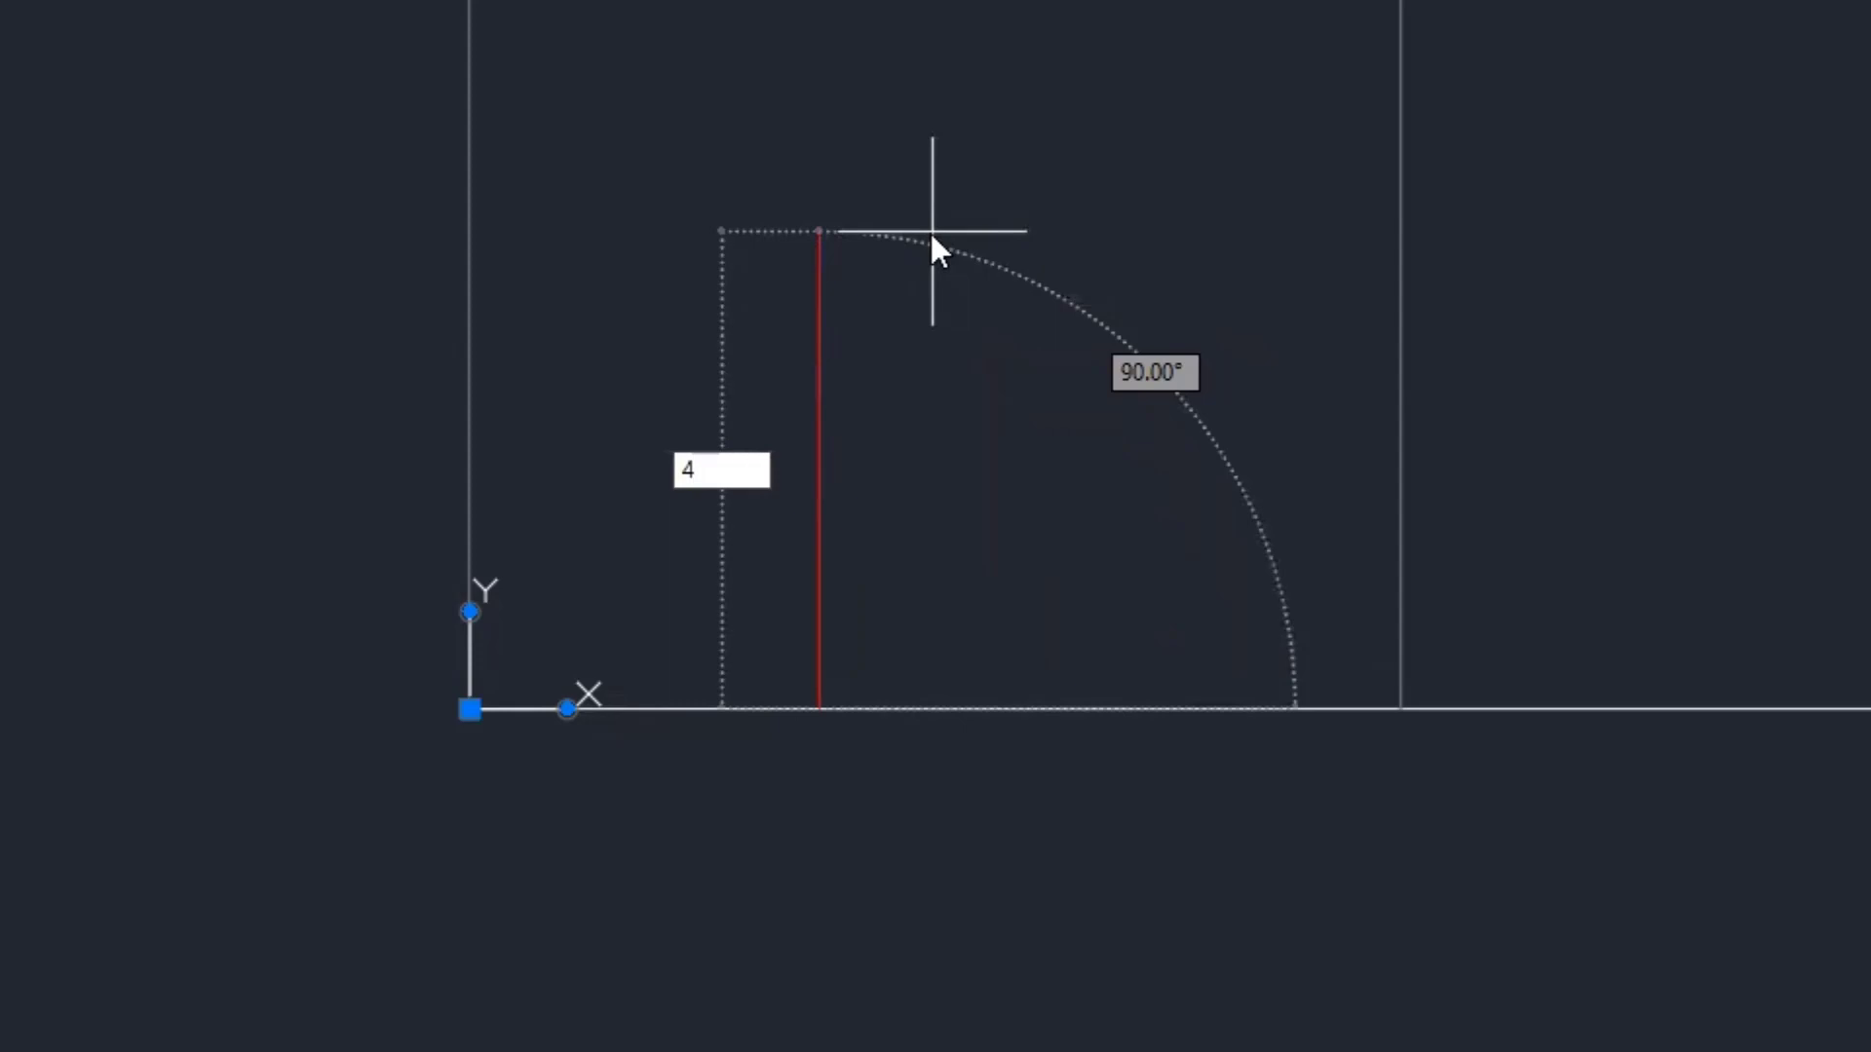
key("Return")
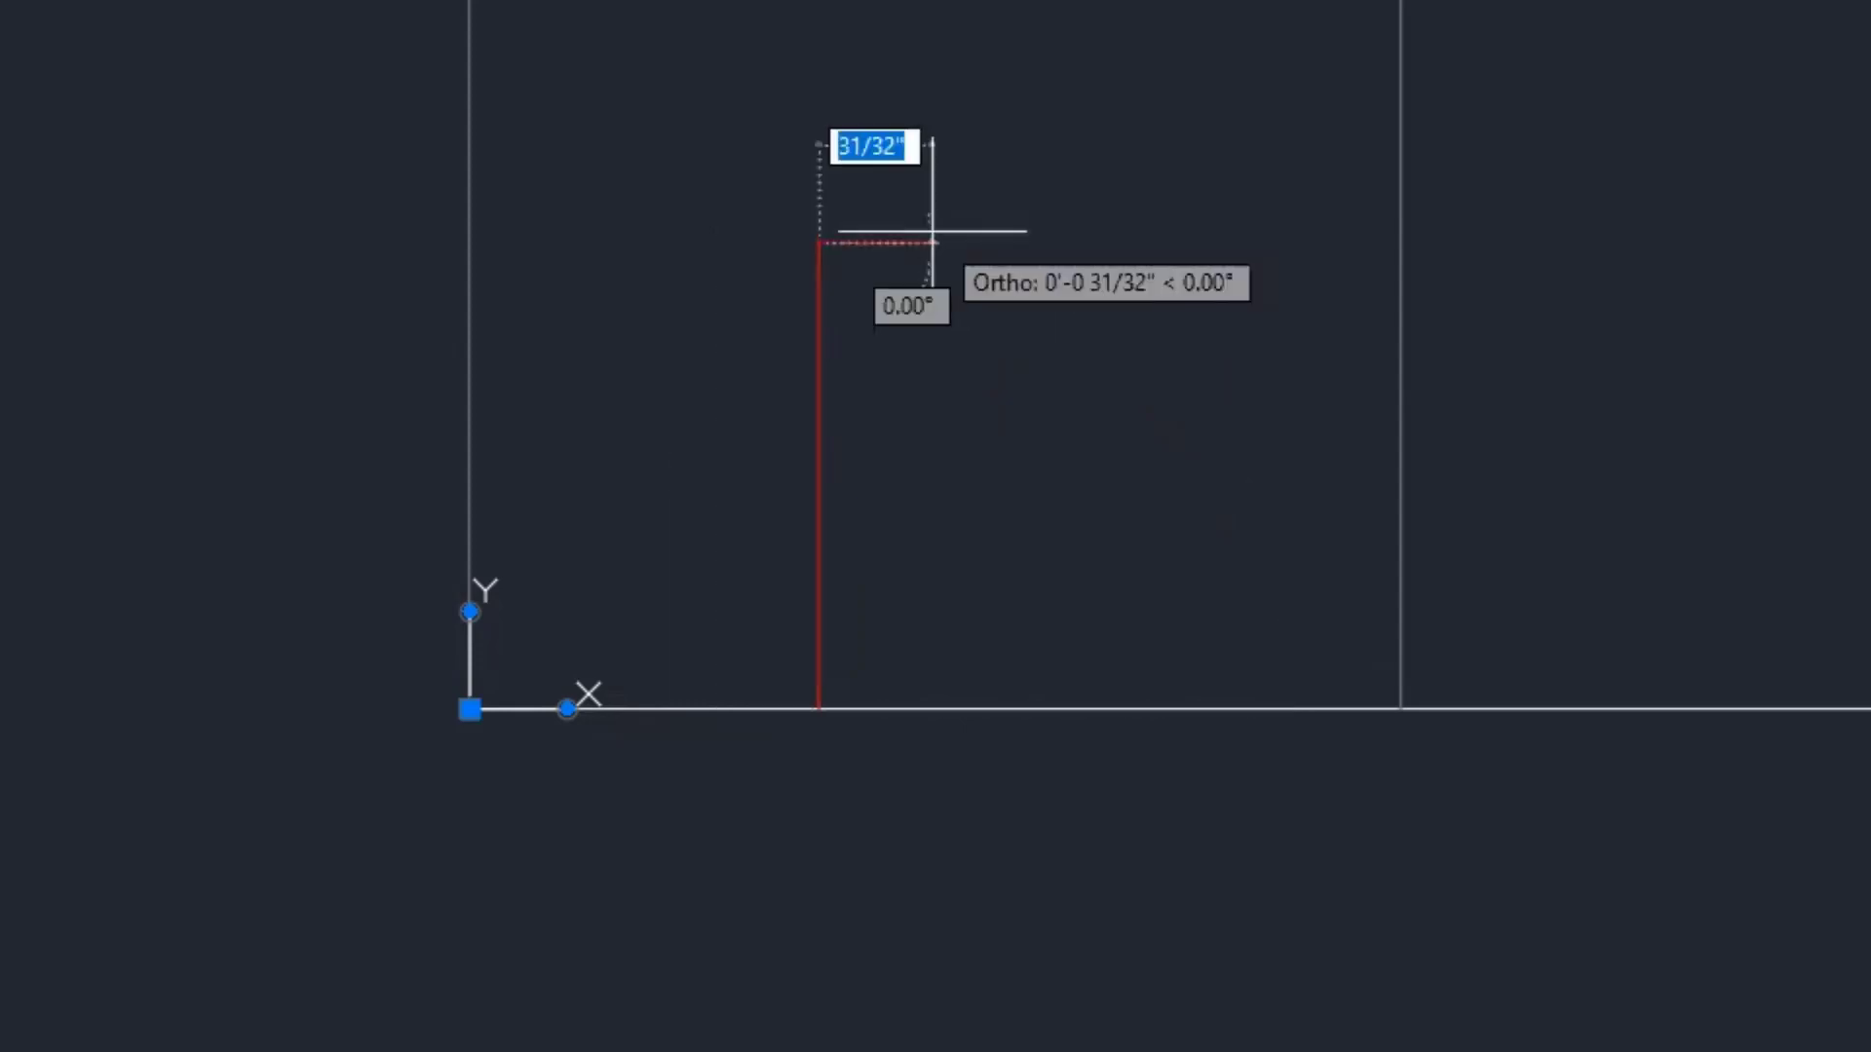
key("Escape")
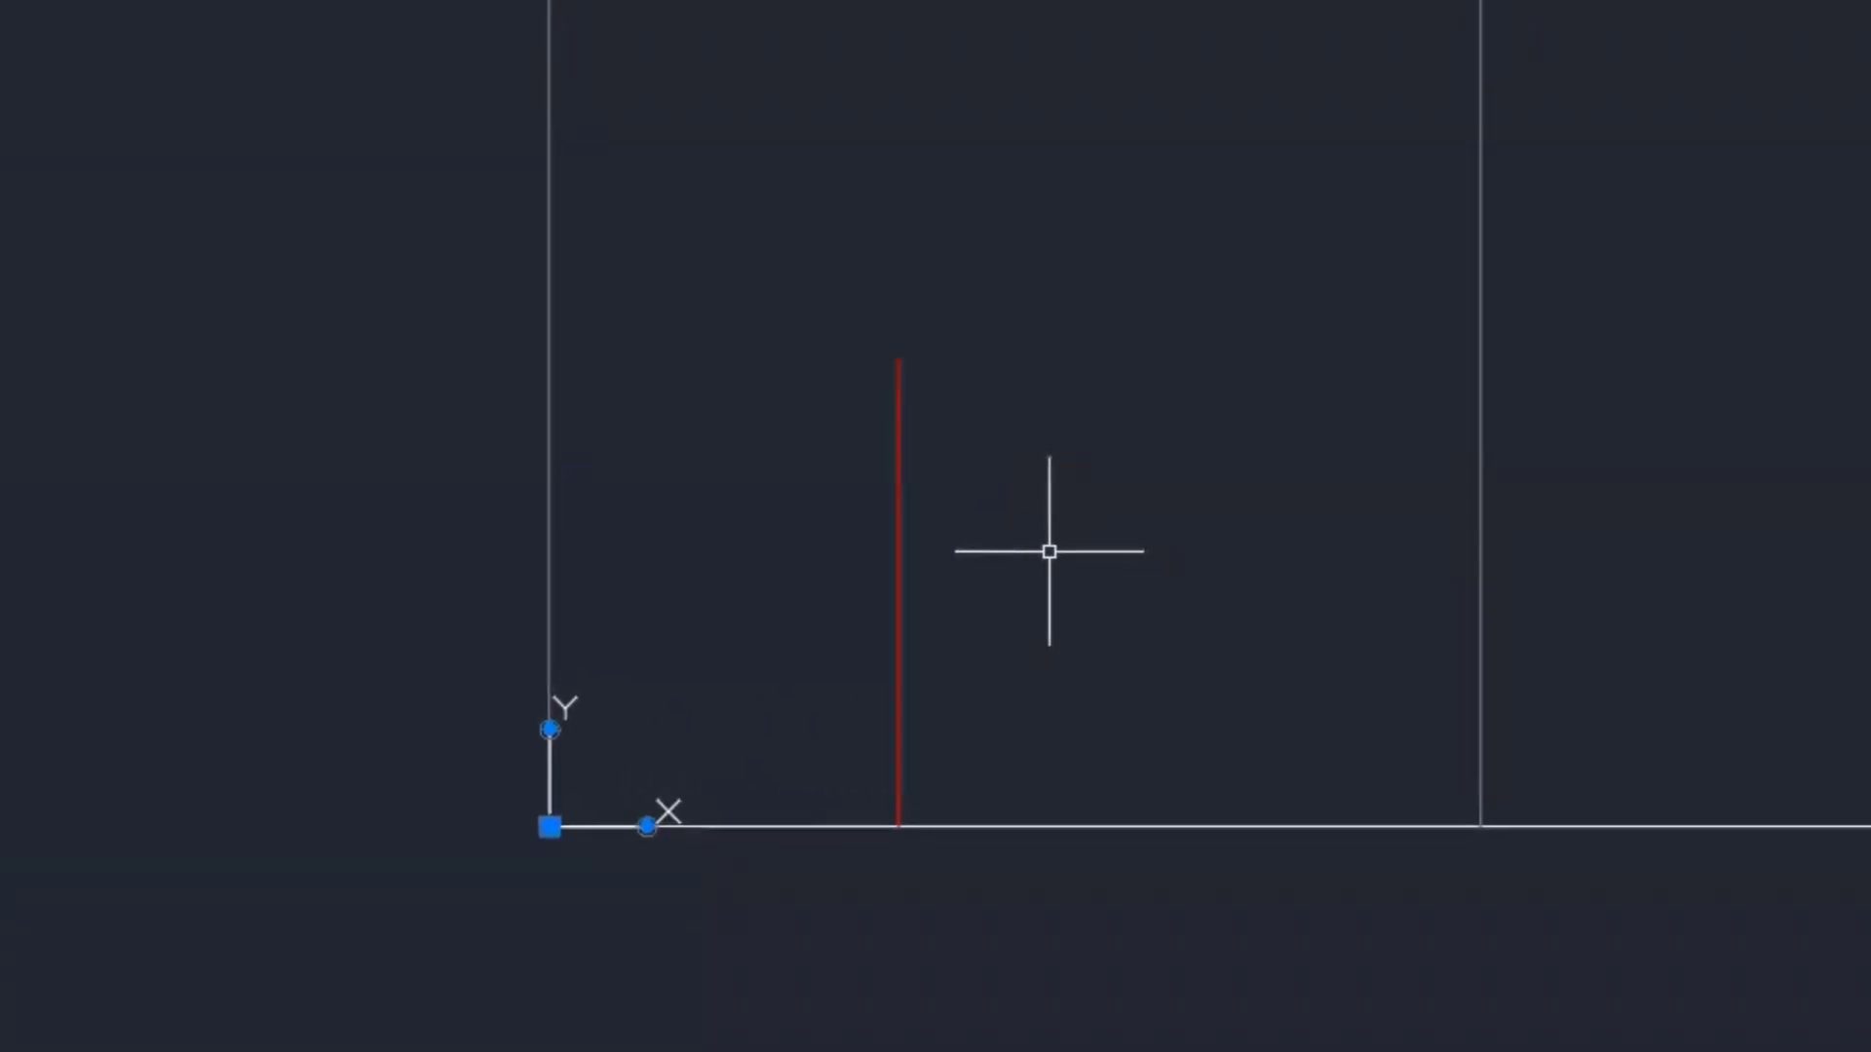
type("O")
key("Return")
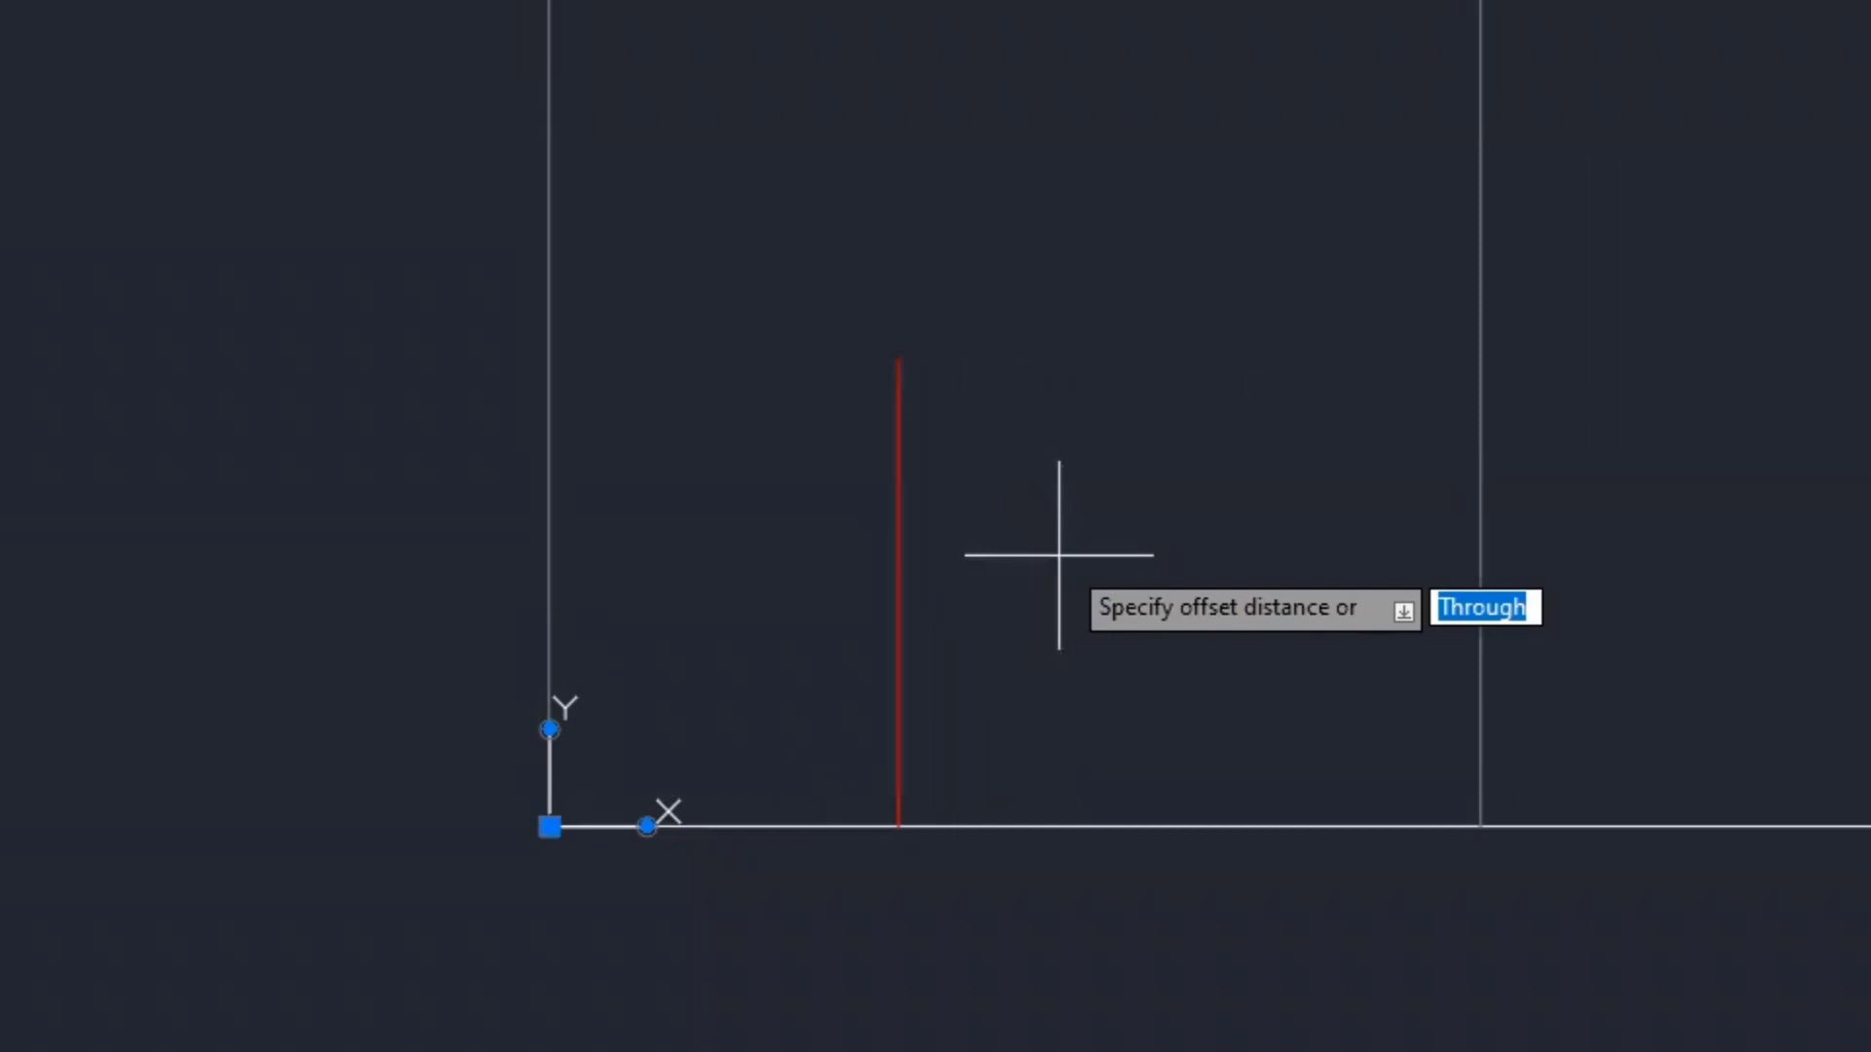
type("1")
key("Return")
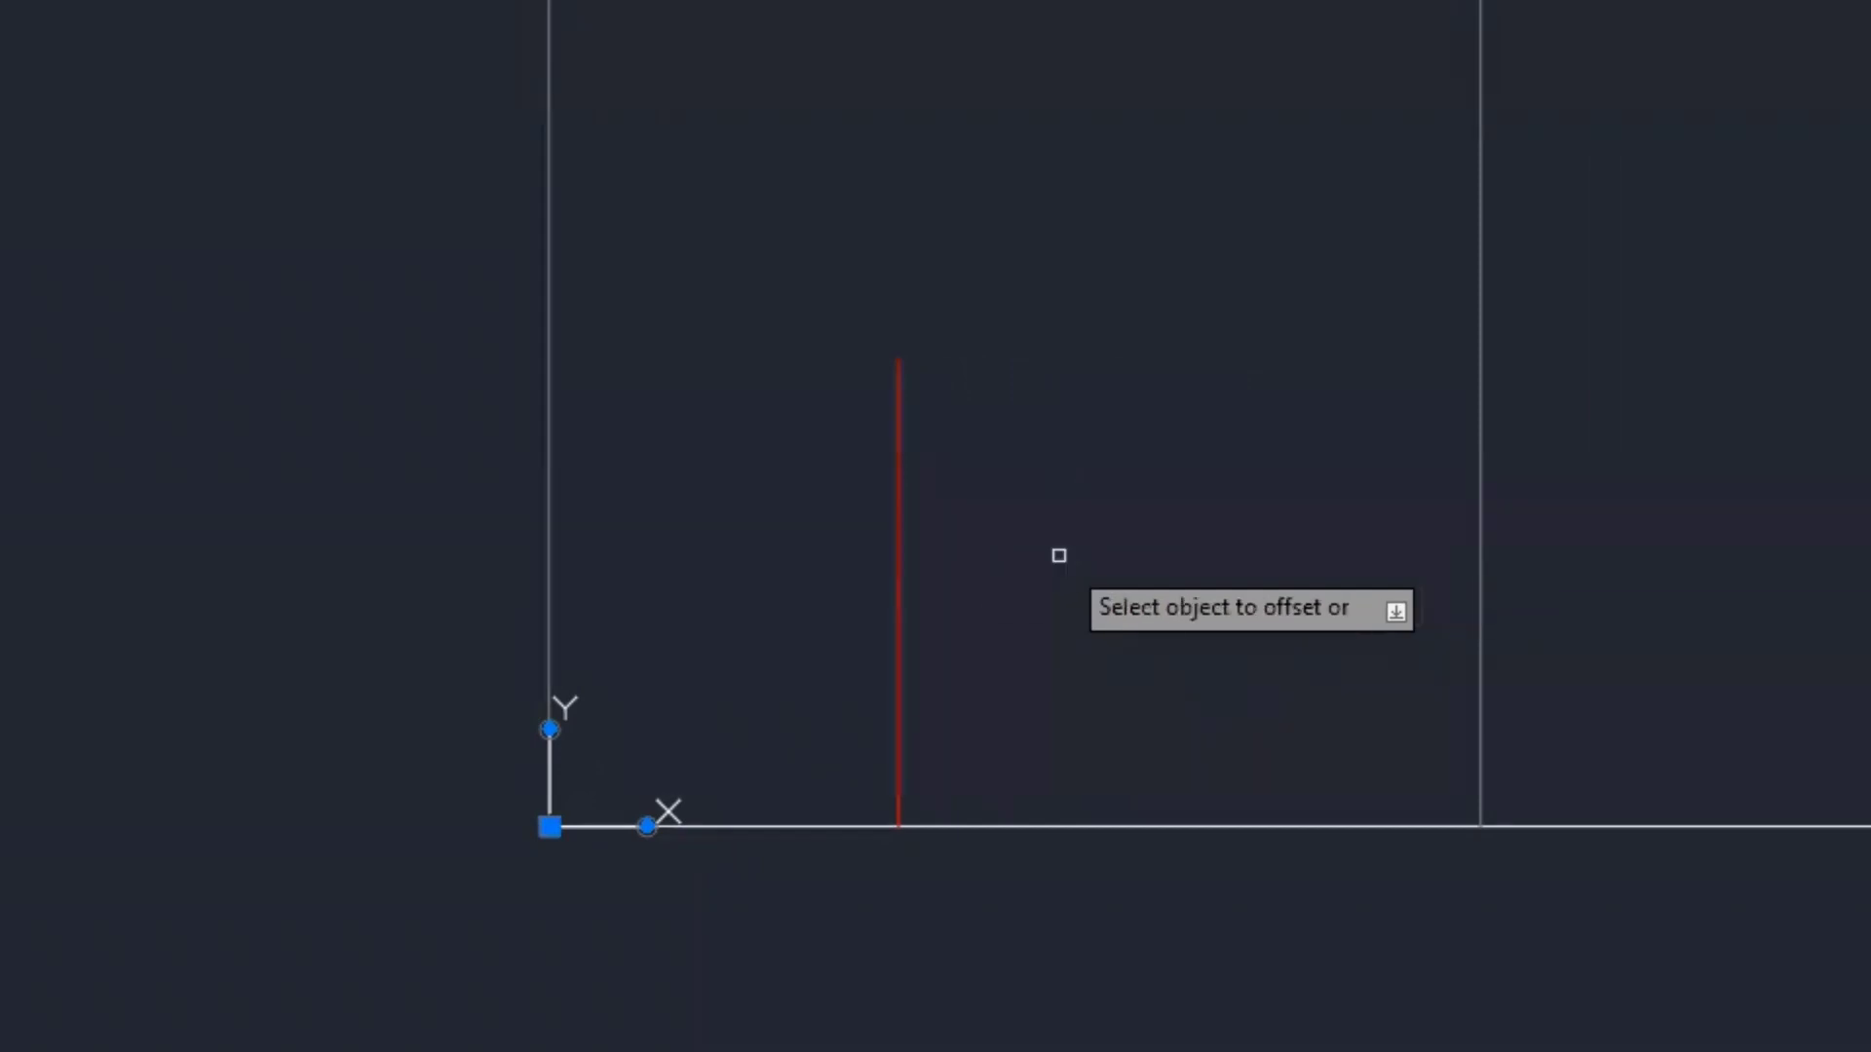
left_click(895, 519)
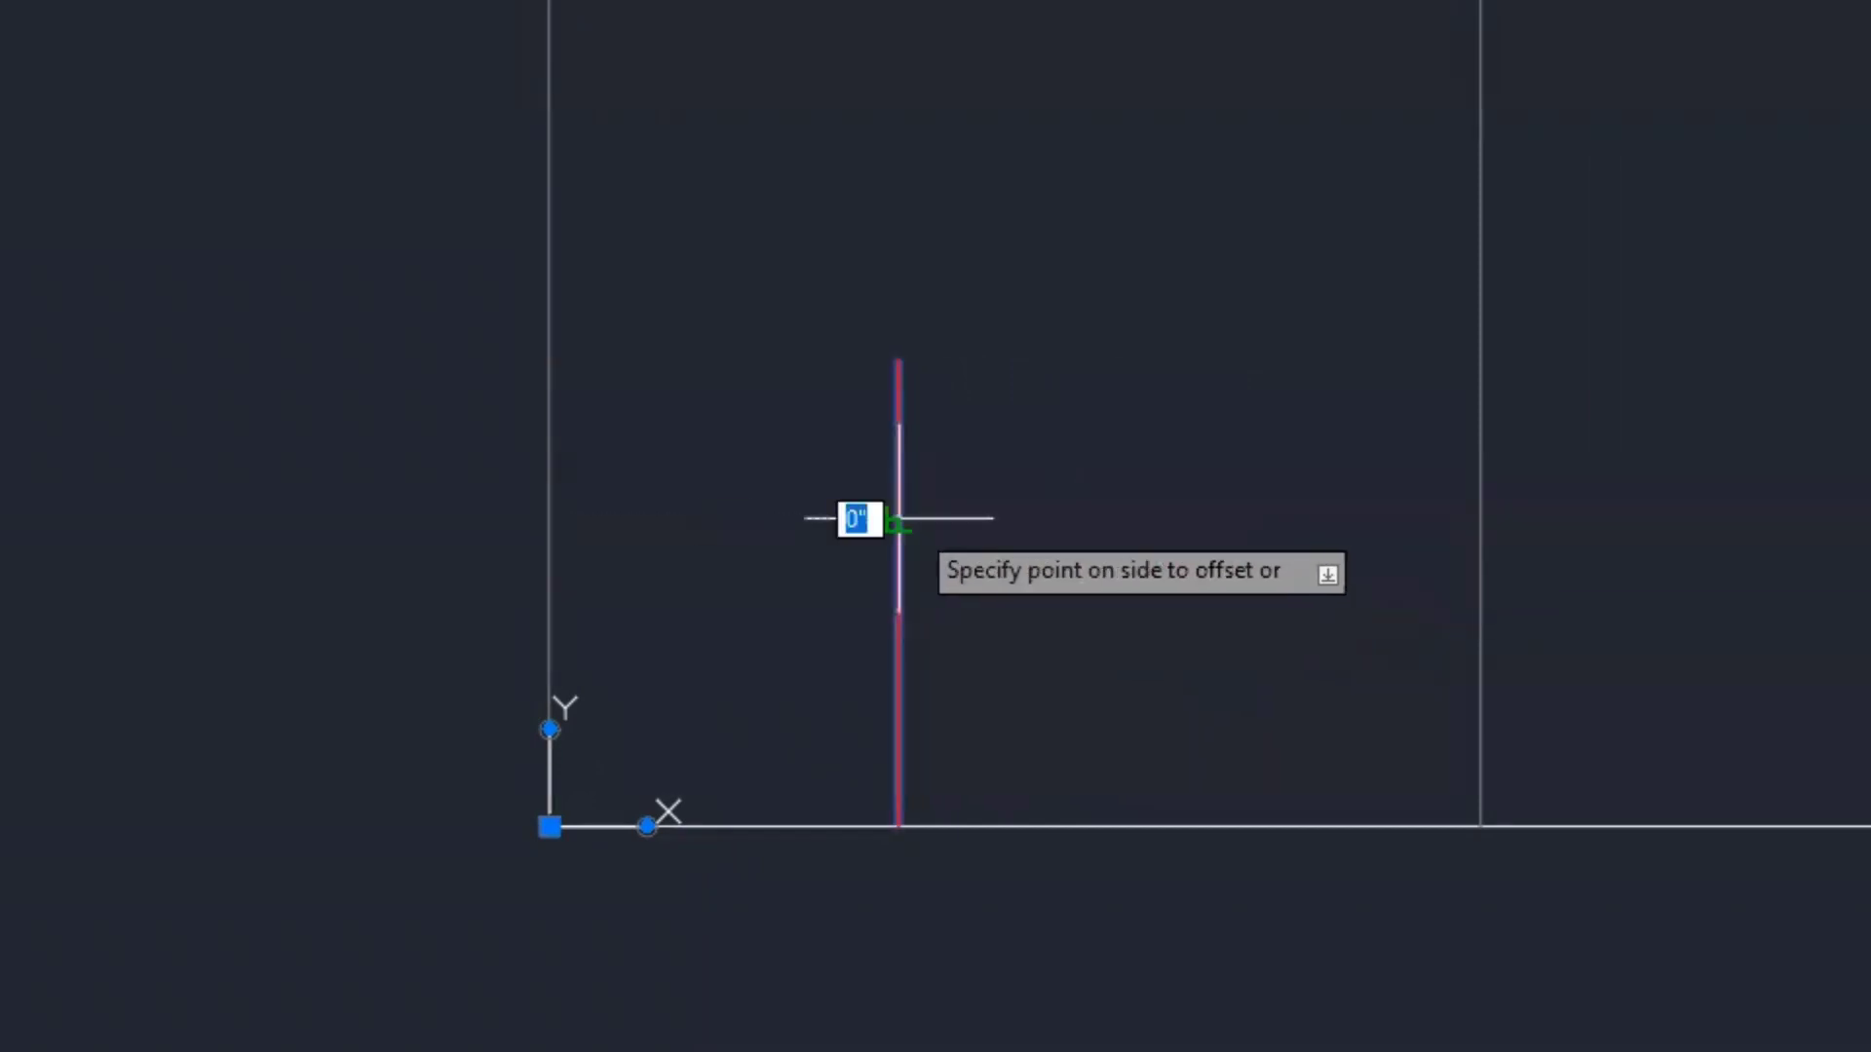
left_click(1107, 518)
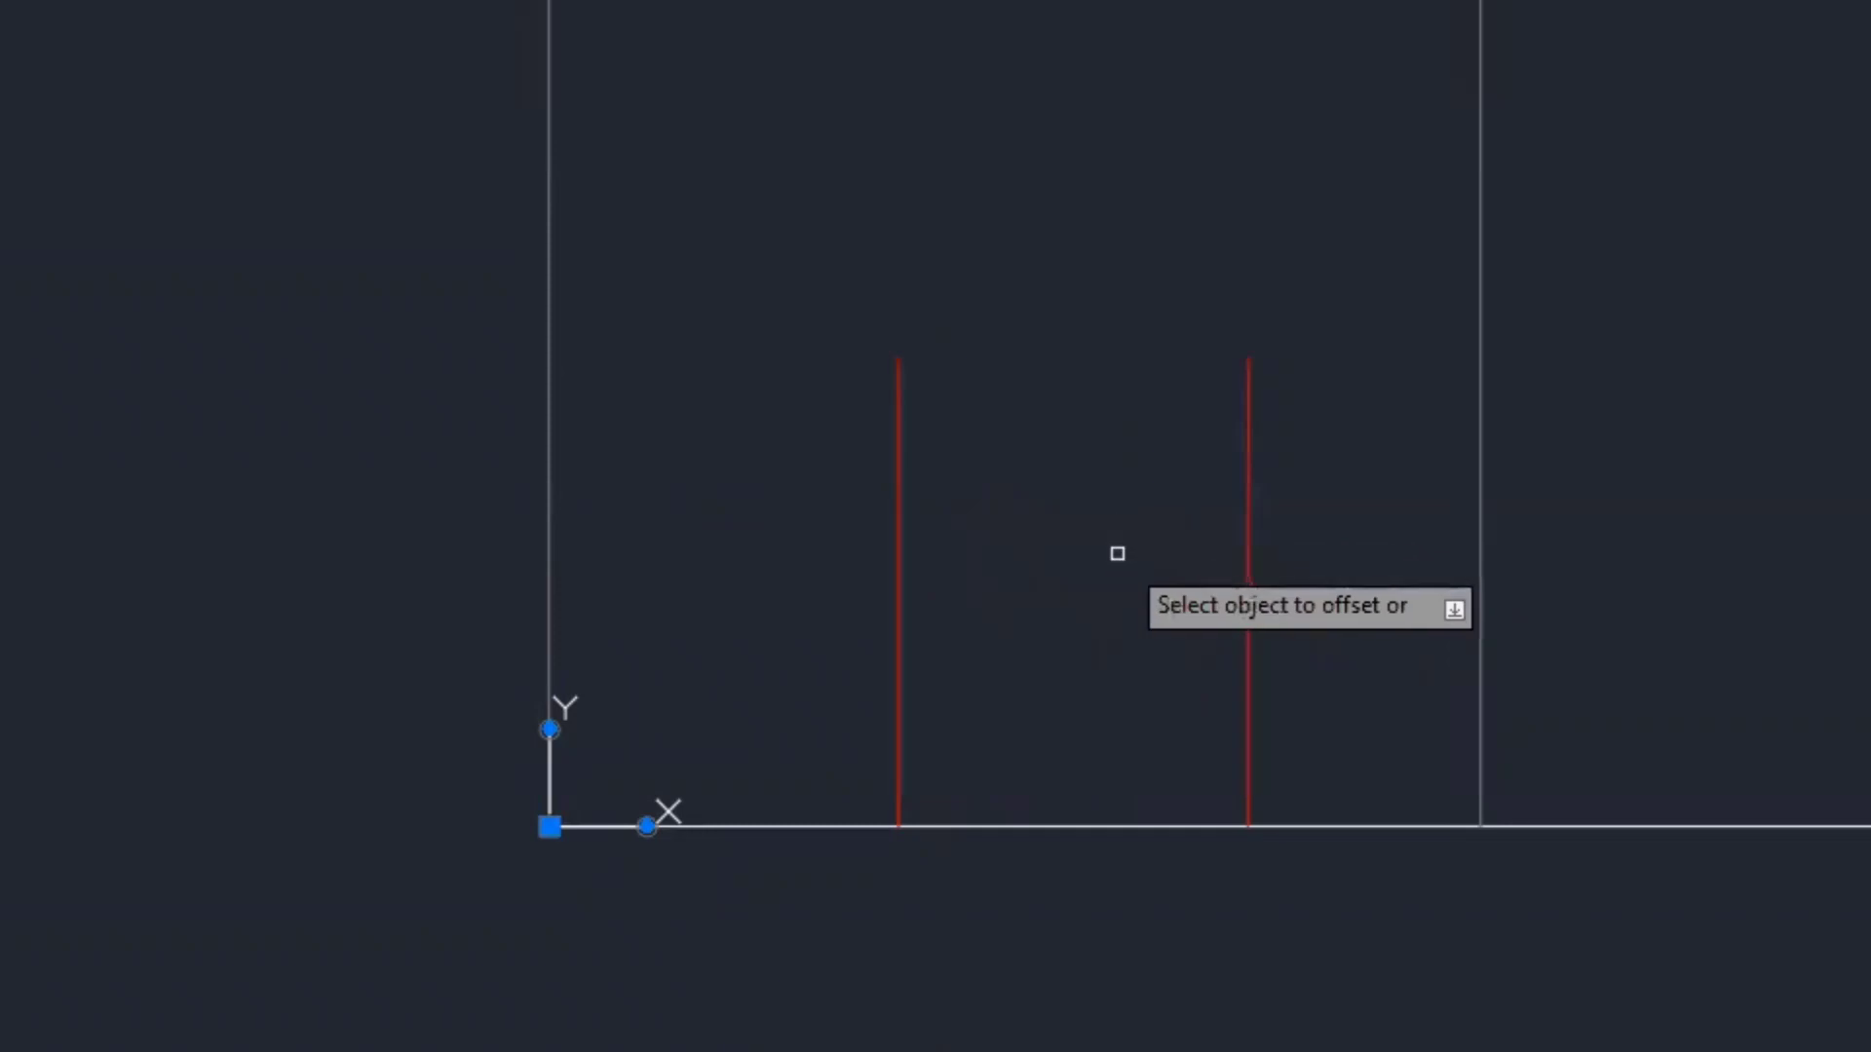
key("Escape")
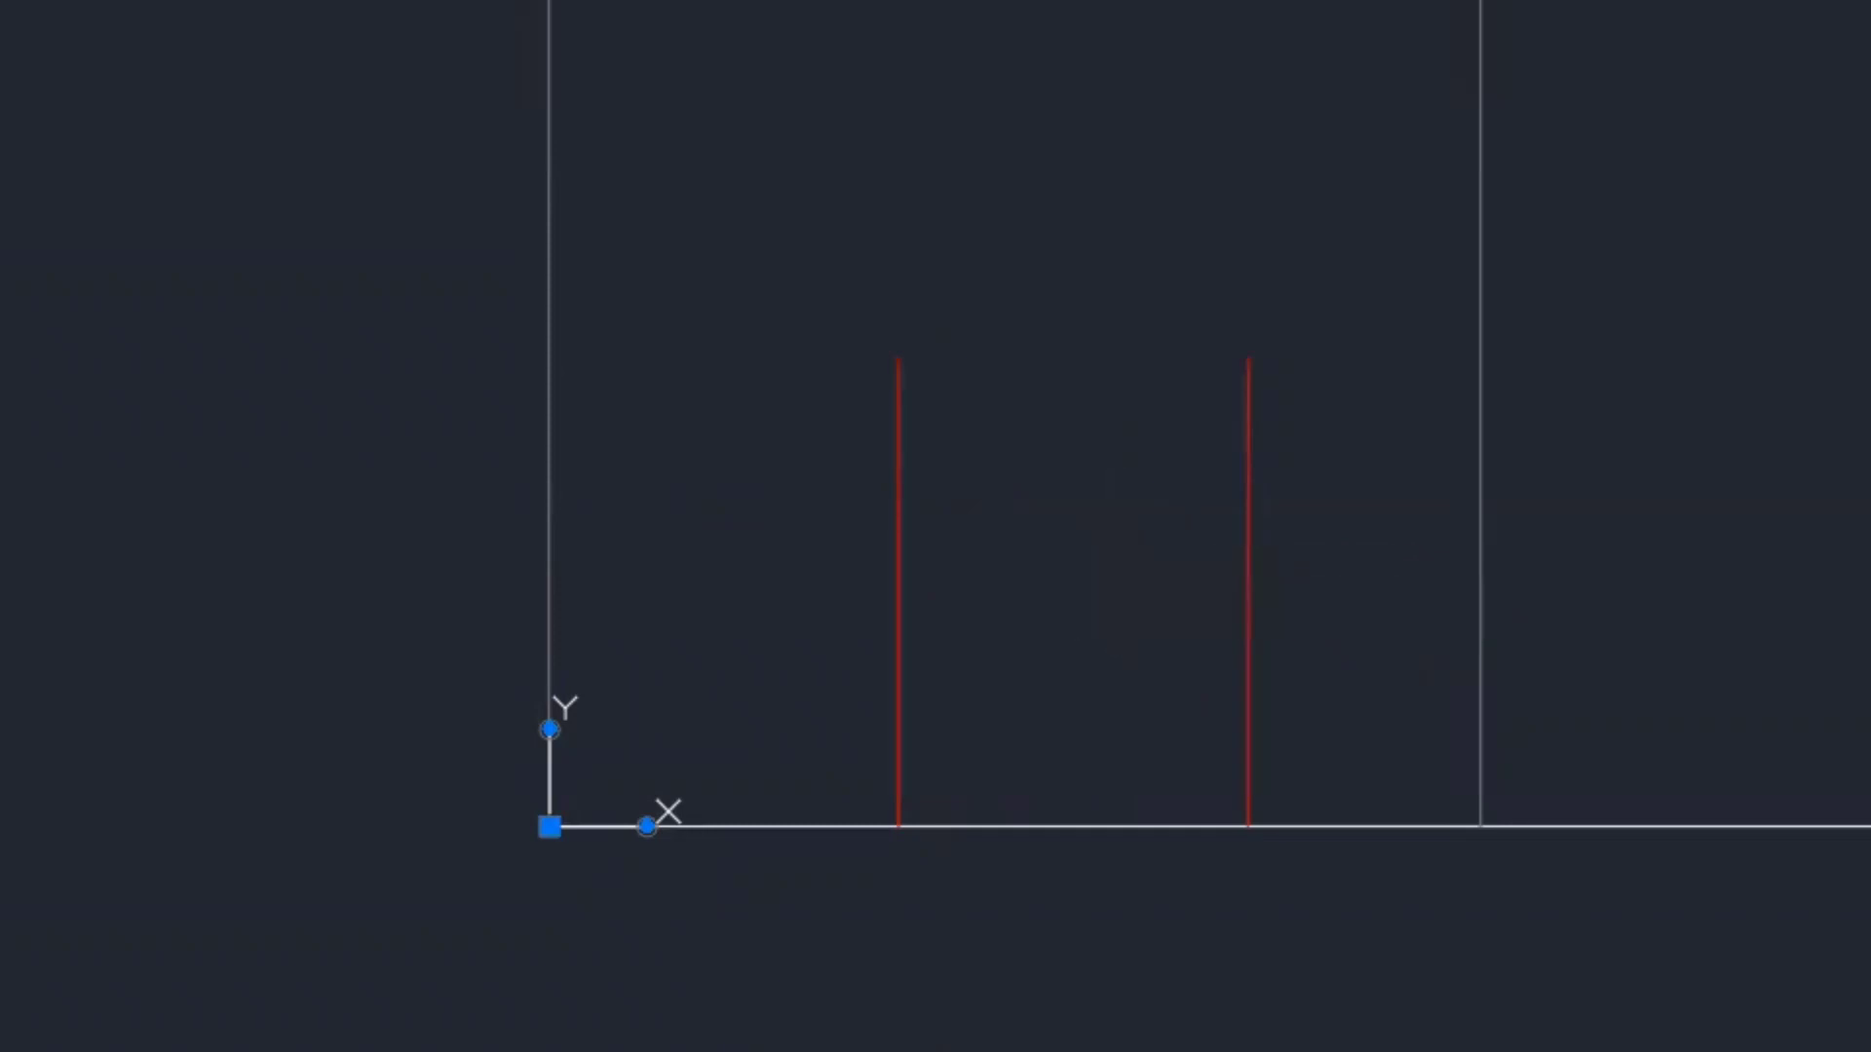
key("ctrl+z")
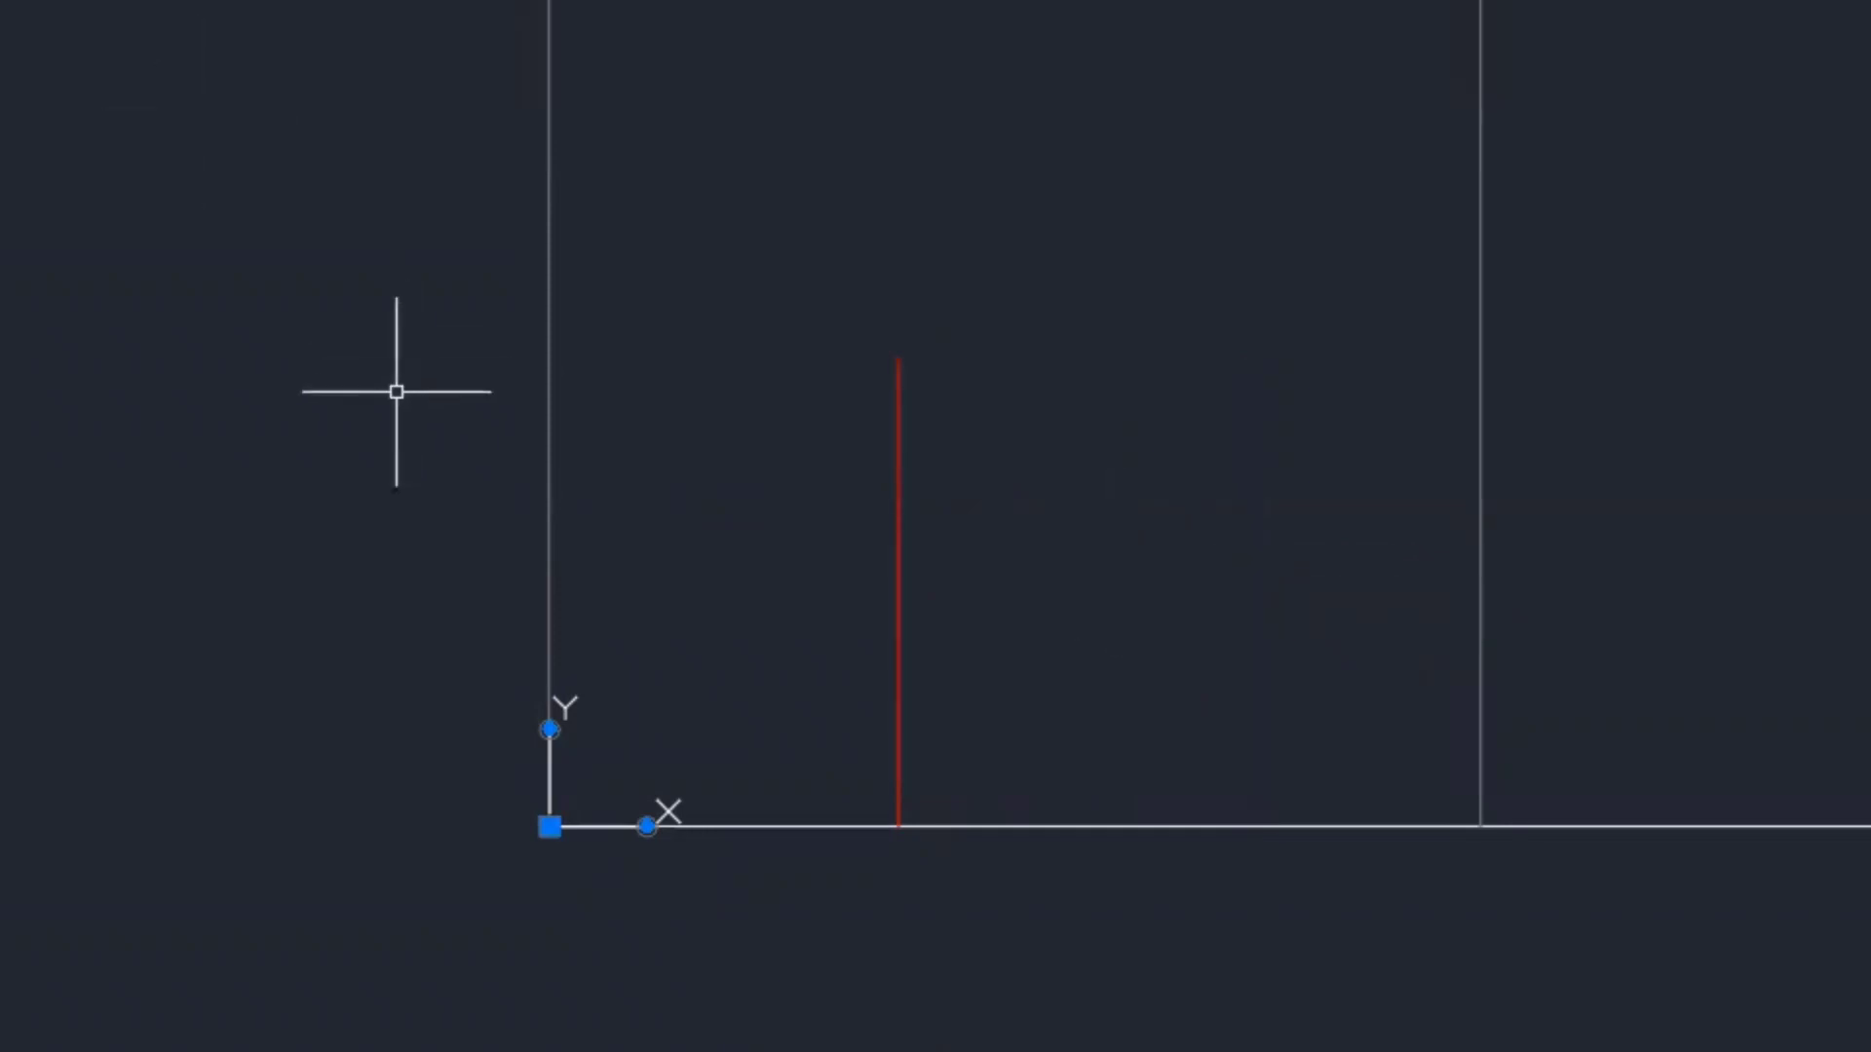
type("co")
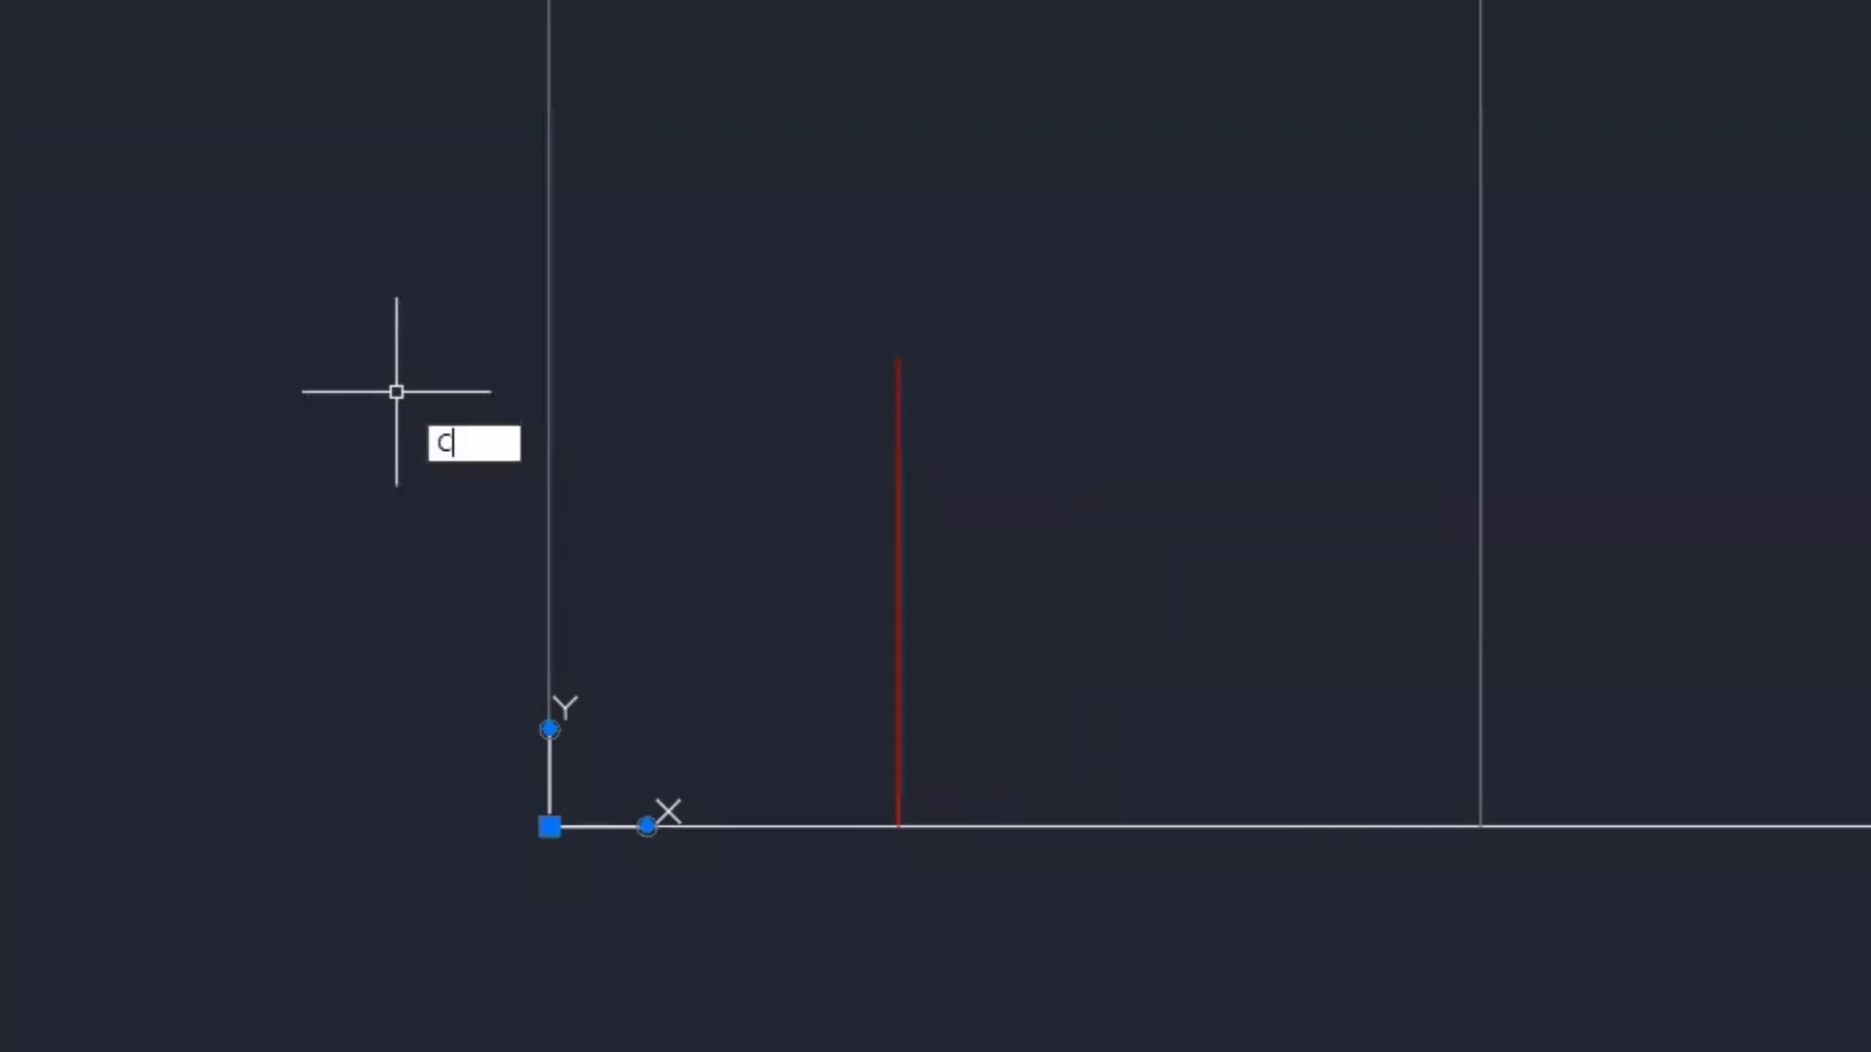
key("Return")
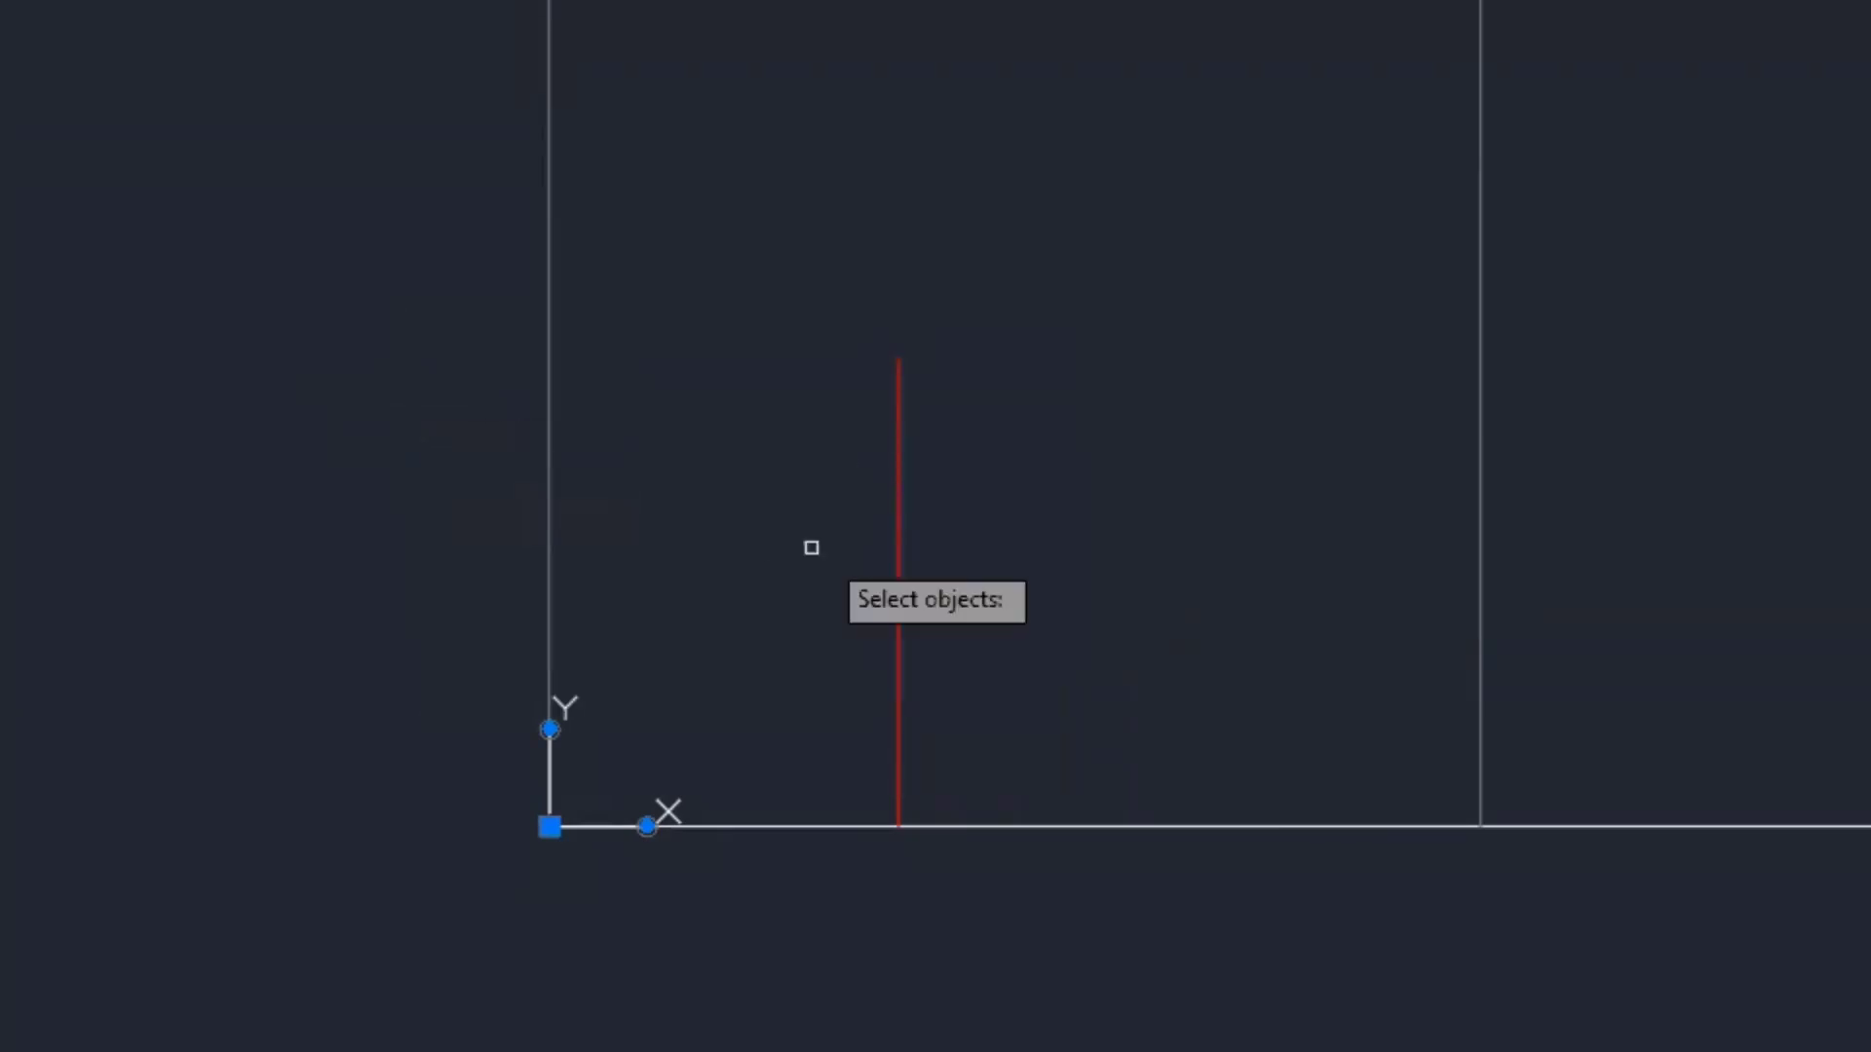
left_click(894, 503)
key("Return")
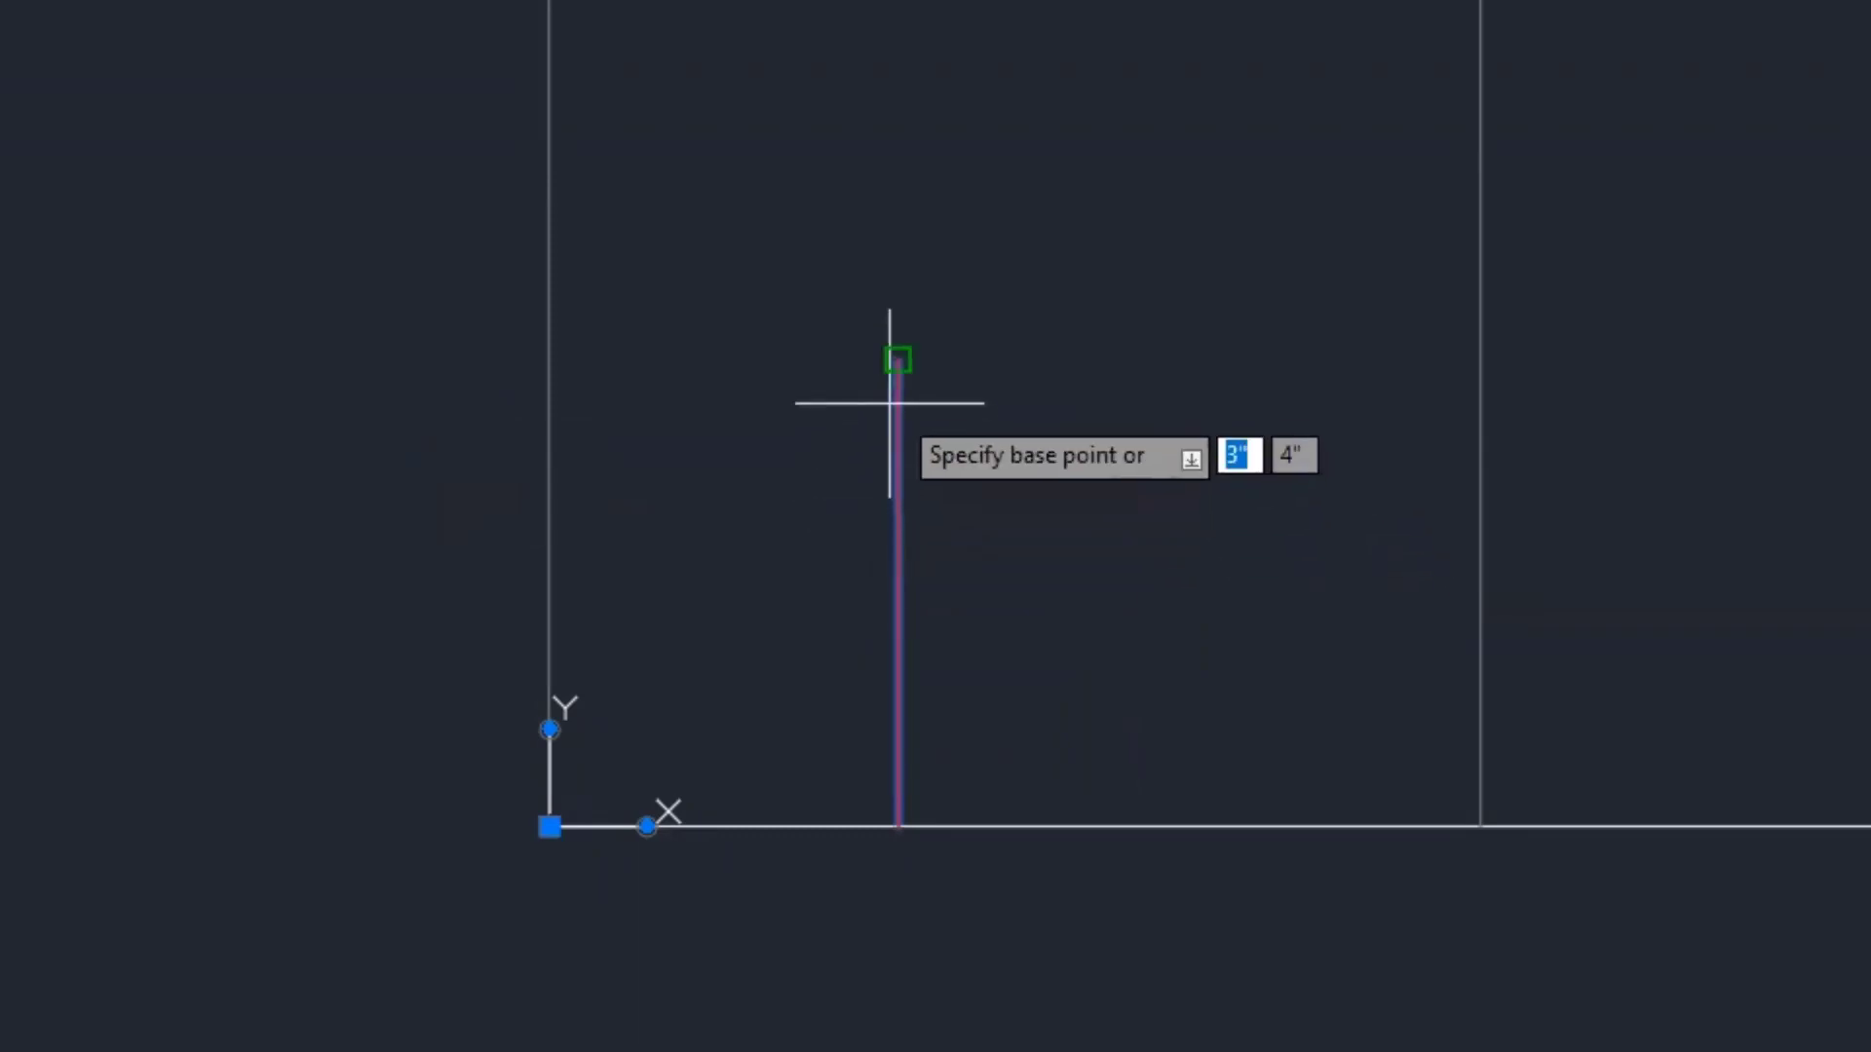
left_click(897, 359)
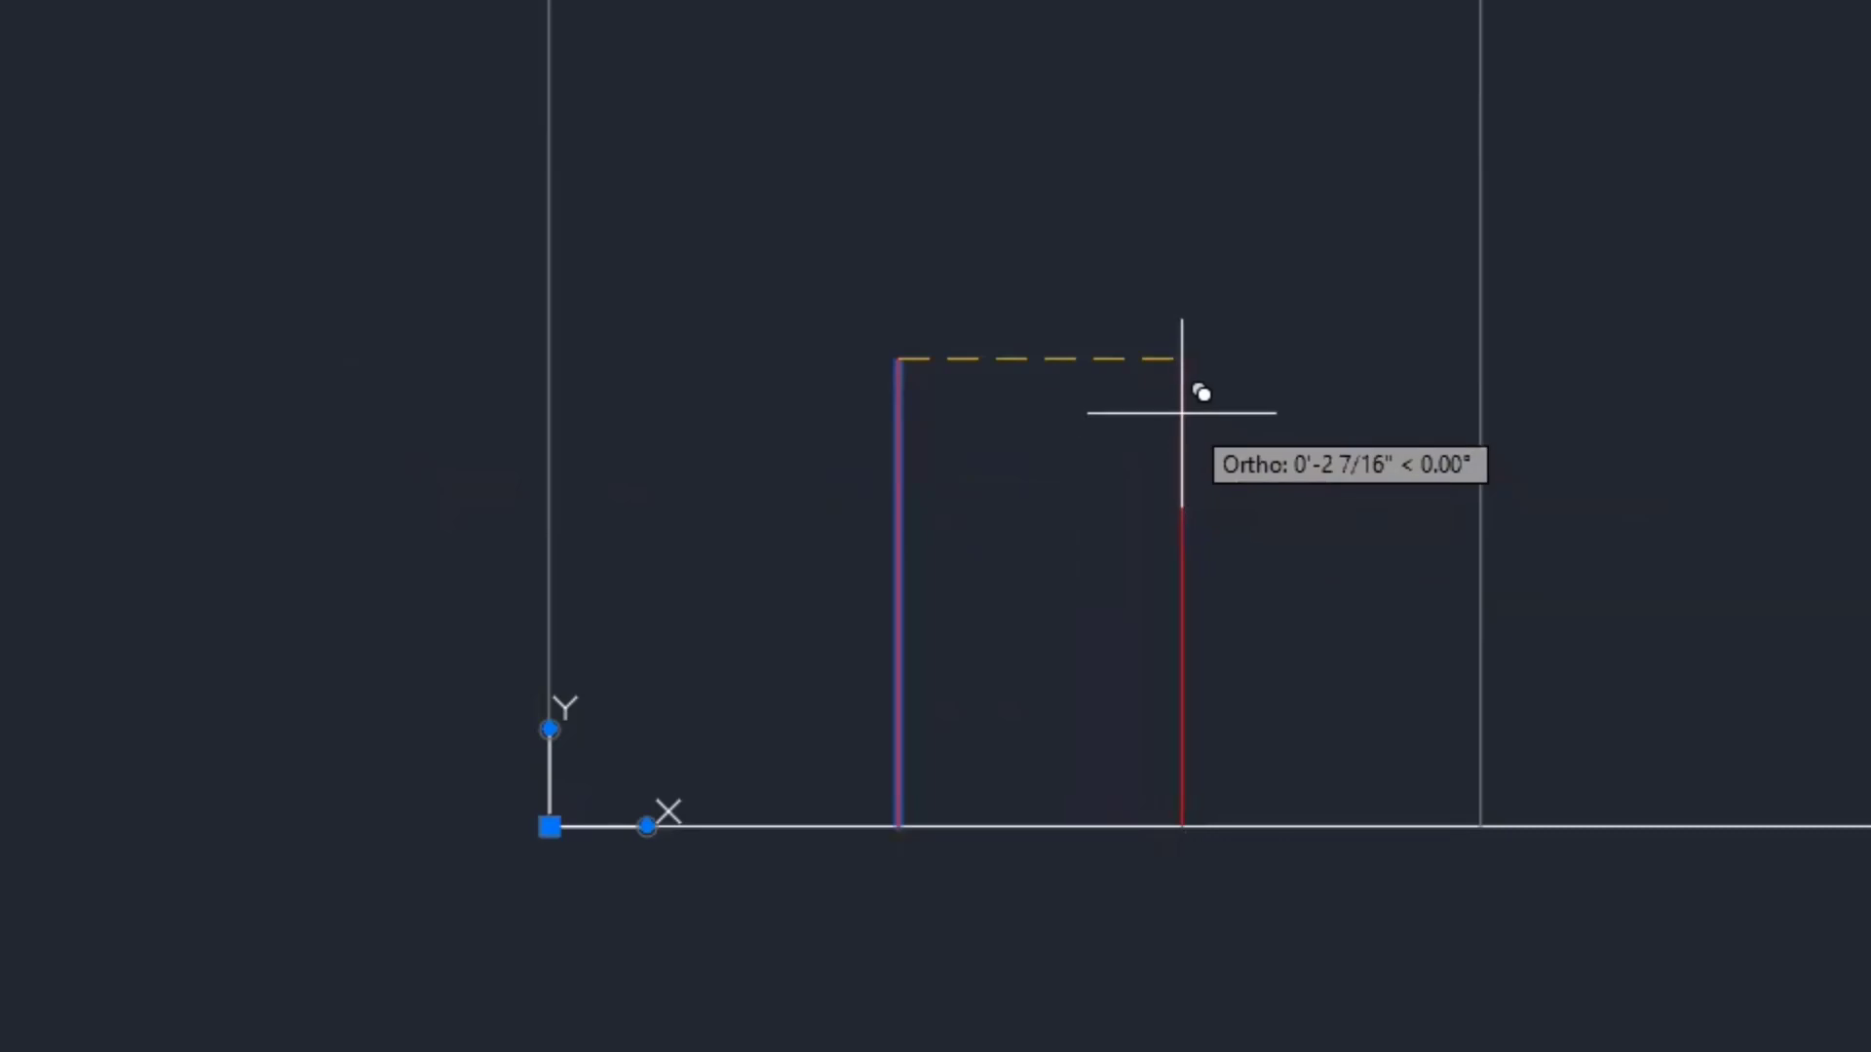
type("3")
key("Return")
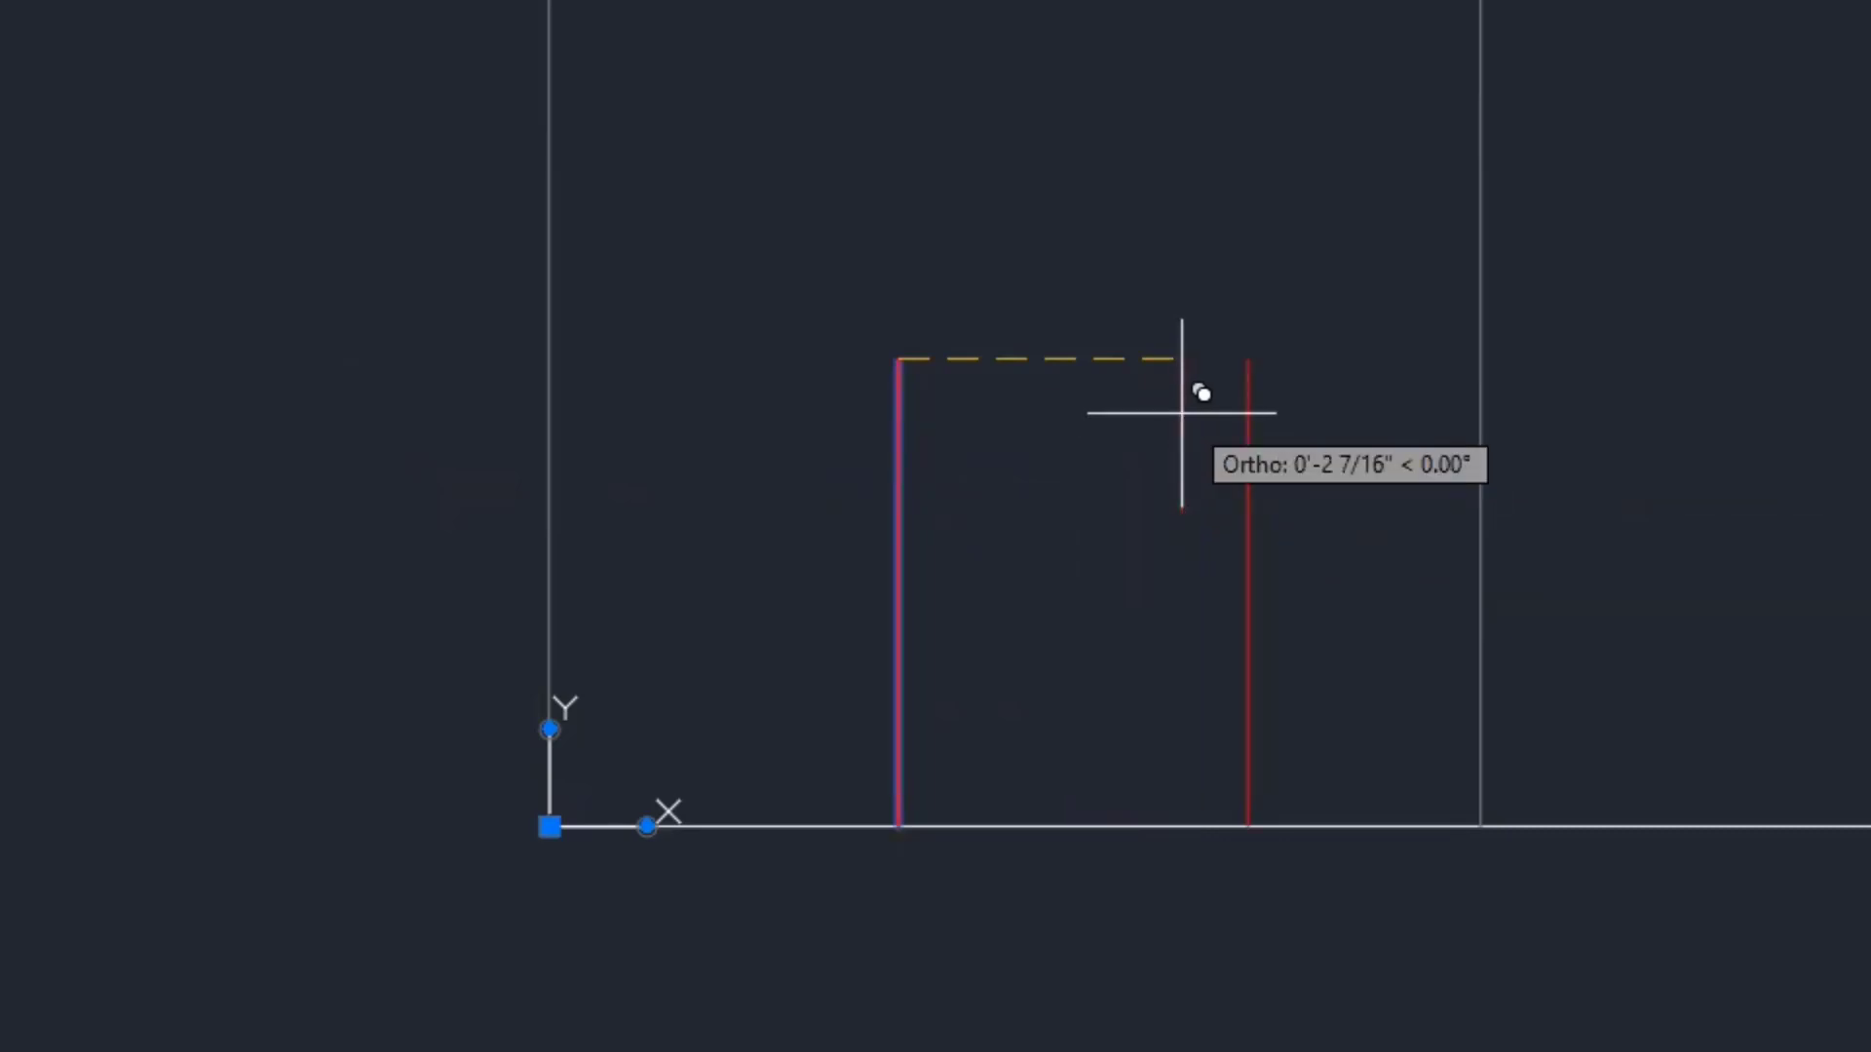
key("Escape")
key("ctrl+z")
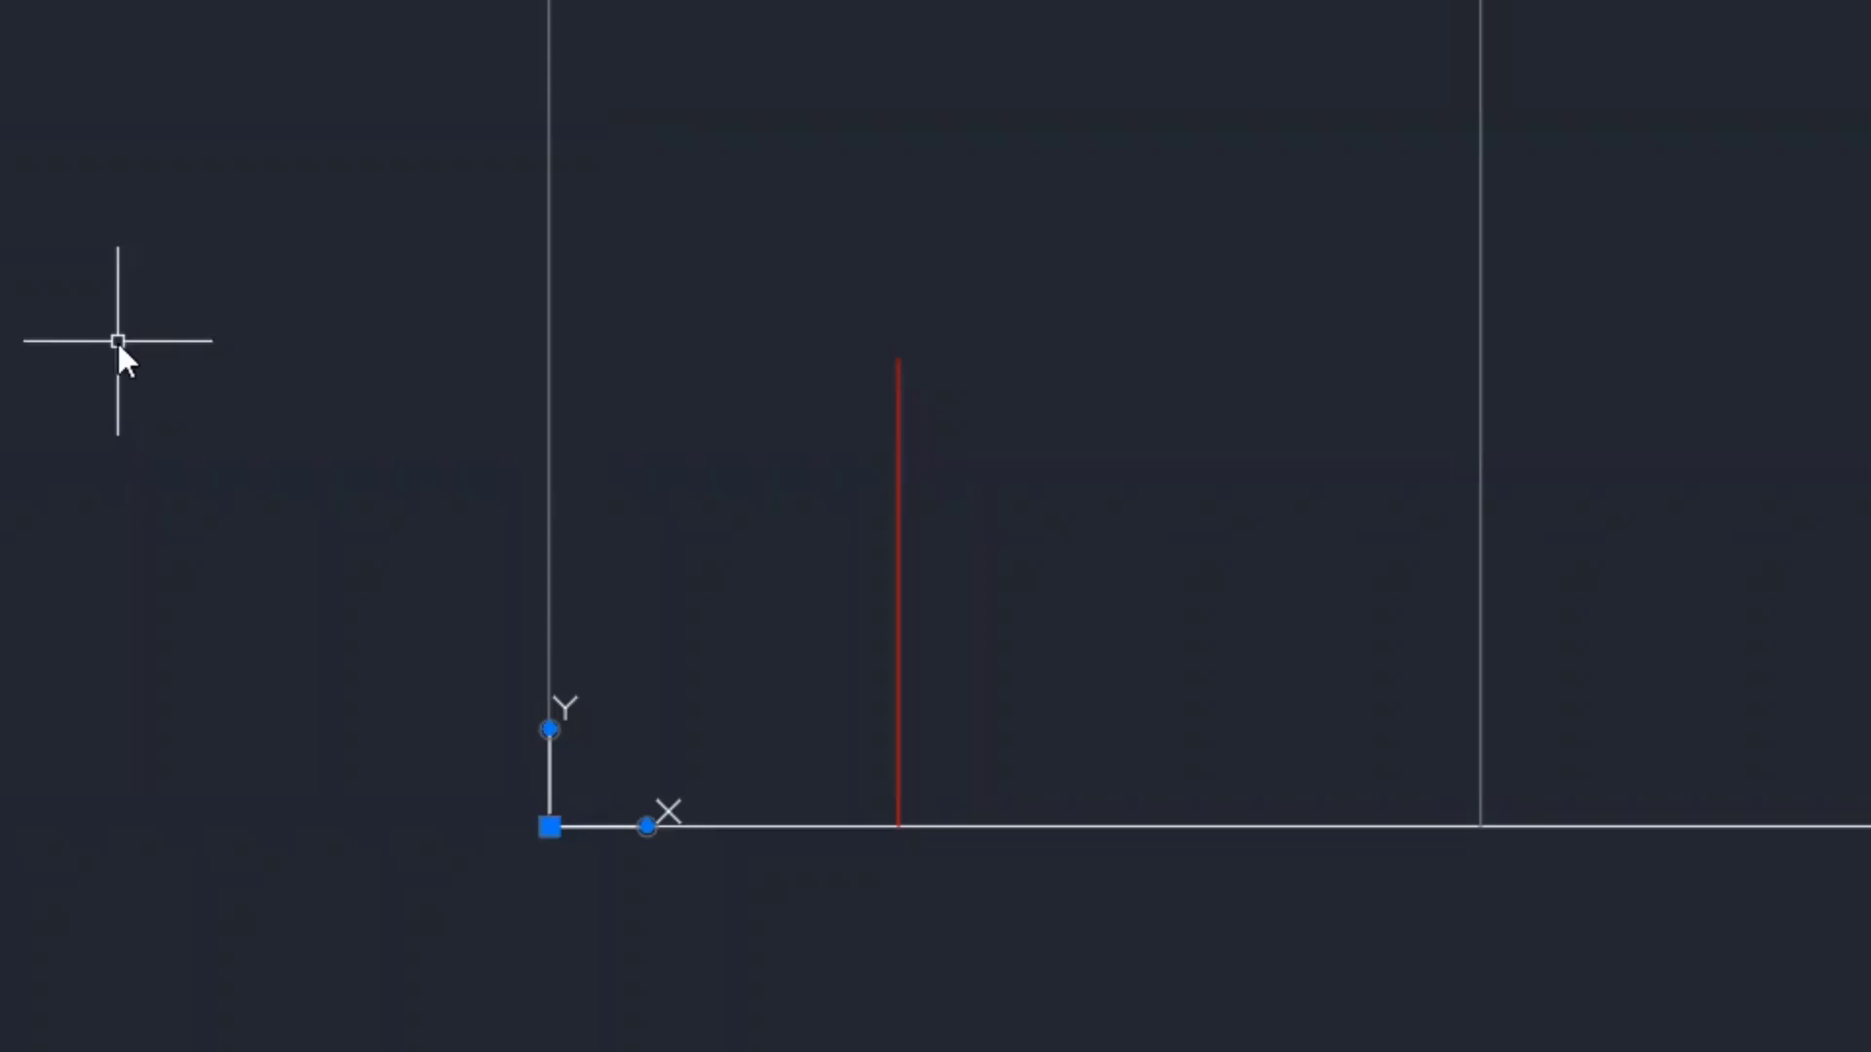
- Draw a second 4-inch leg line starting 3 inches right of the first leg's base
type("L")
key("Return")
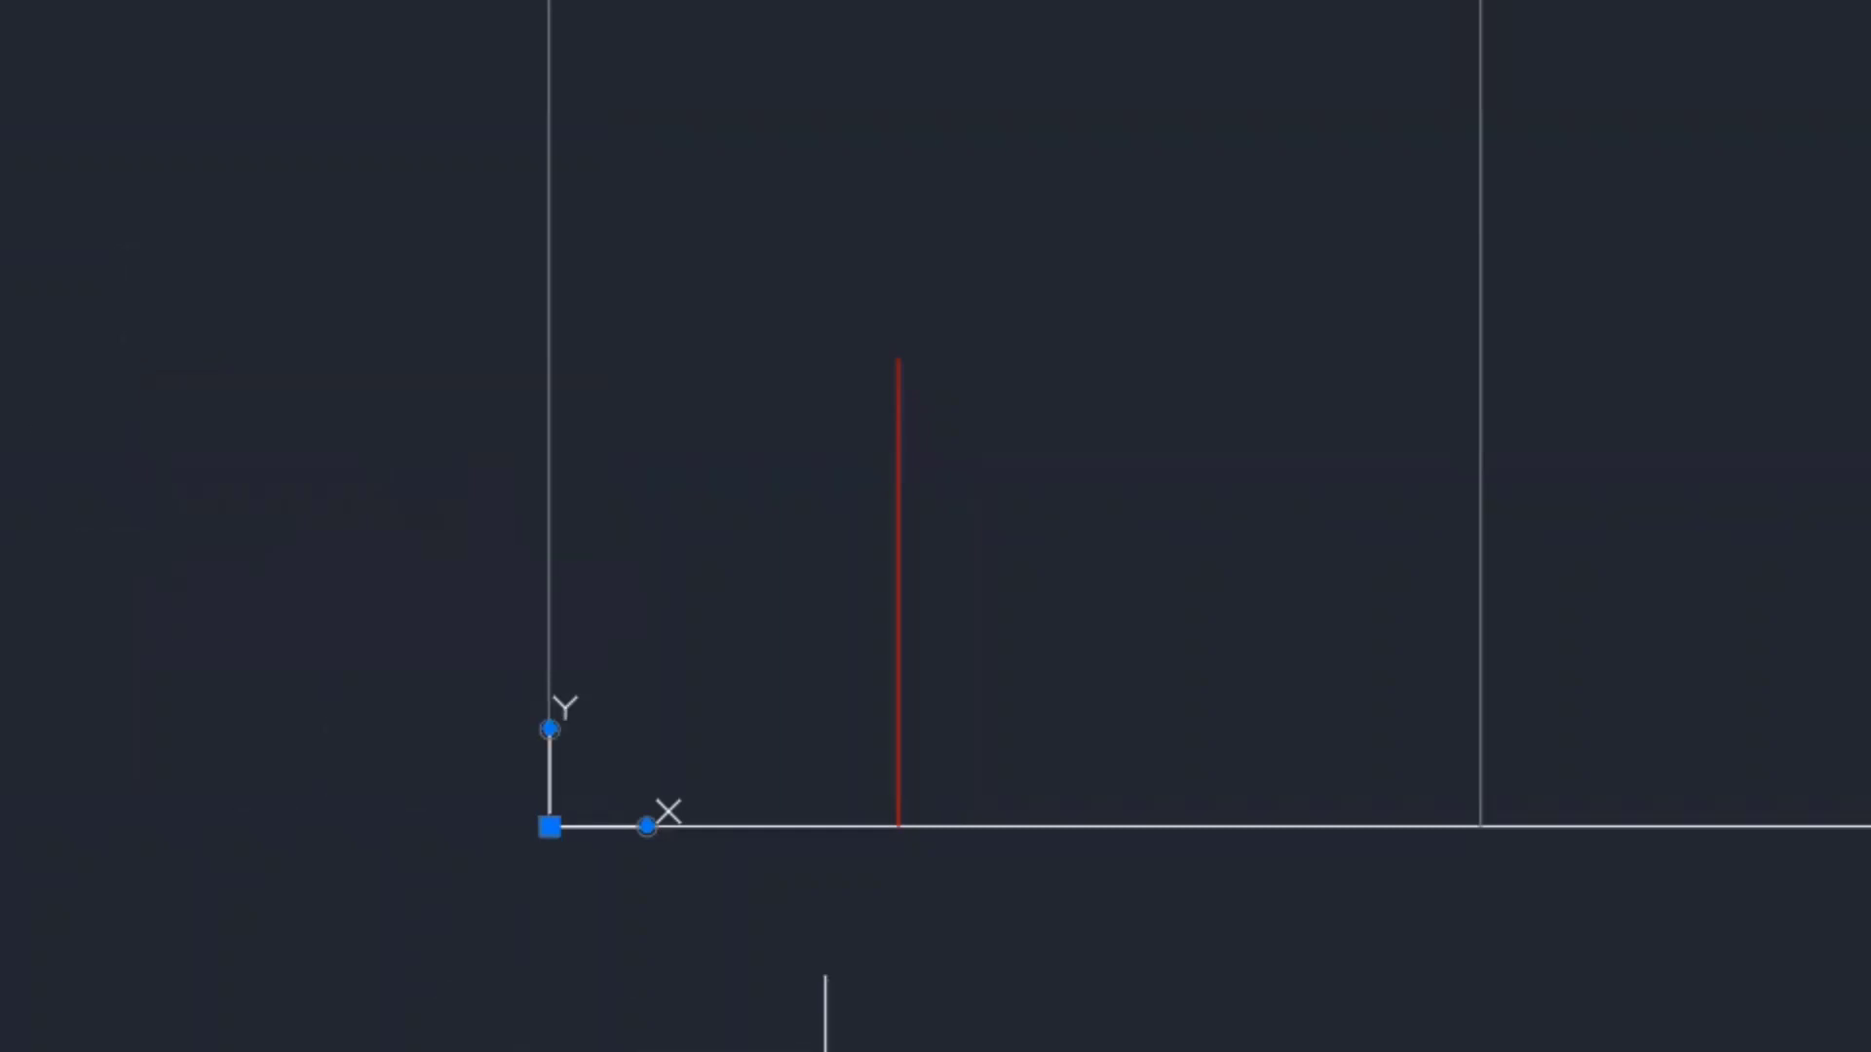
left_click(899, 826)
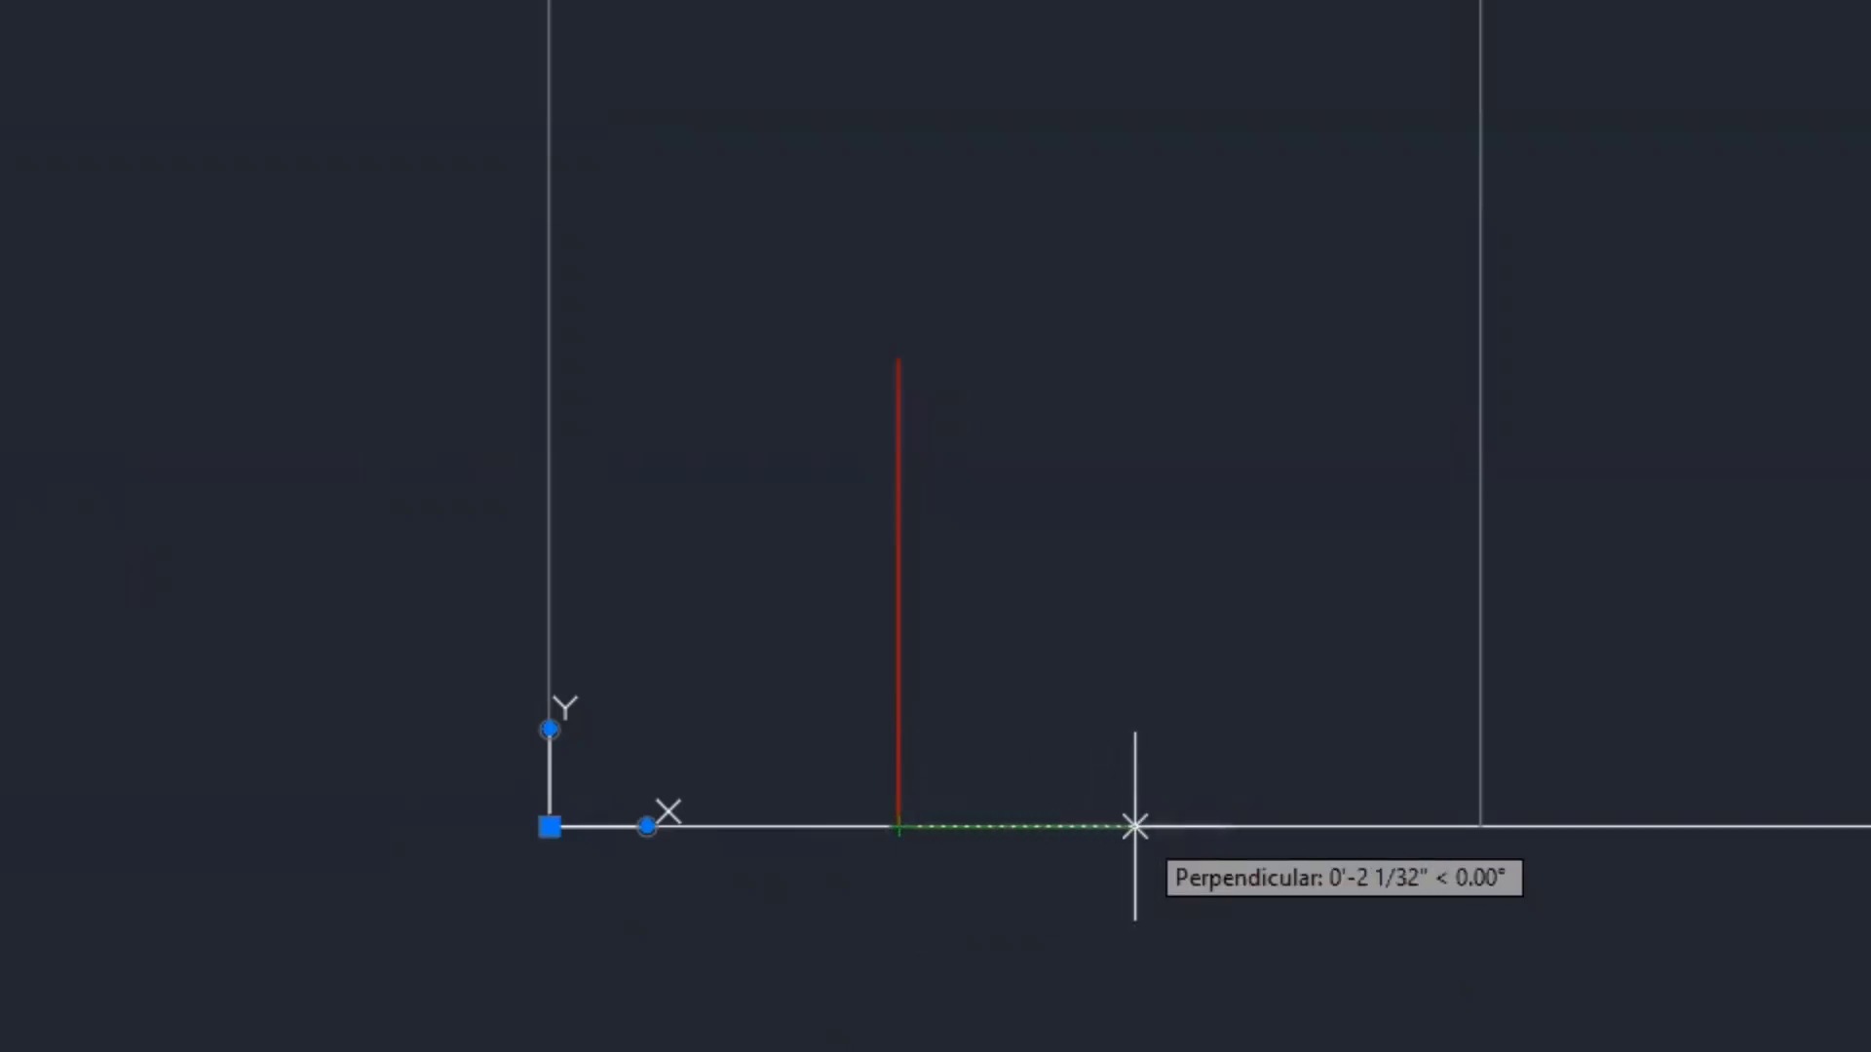
type("3")
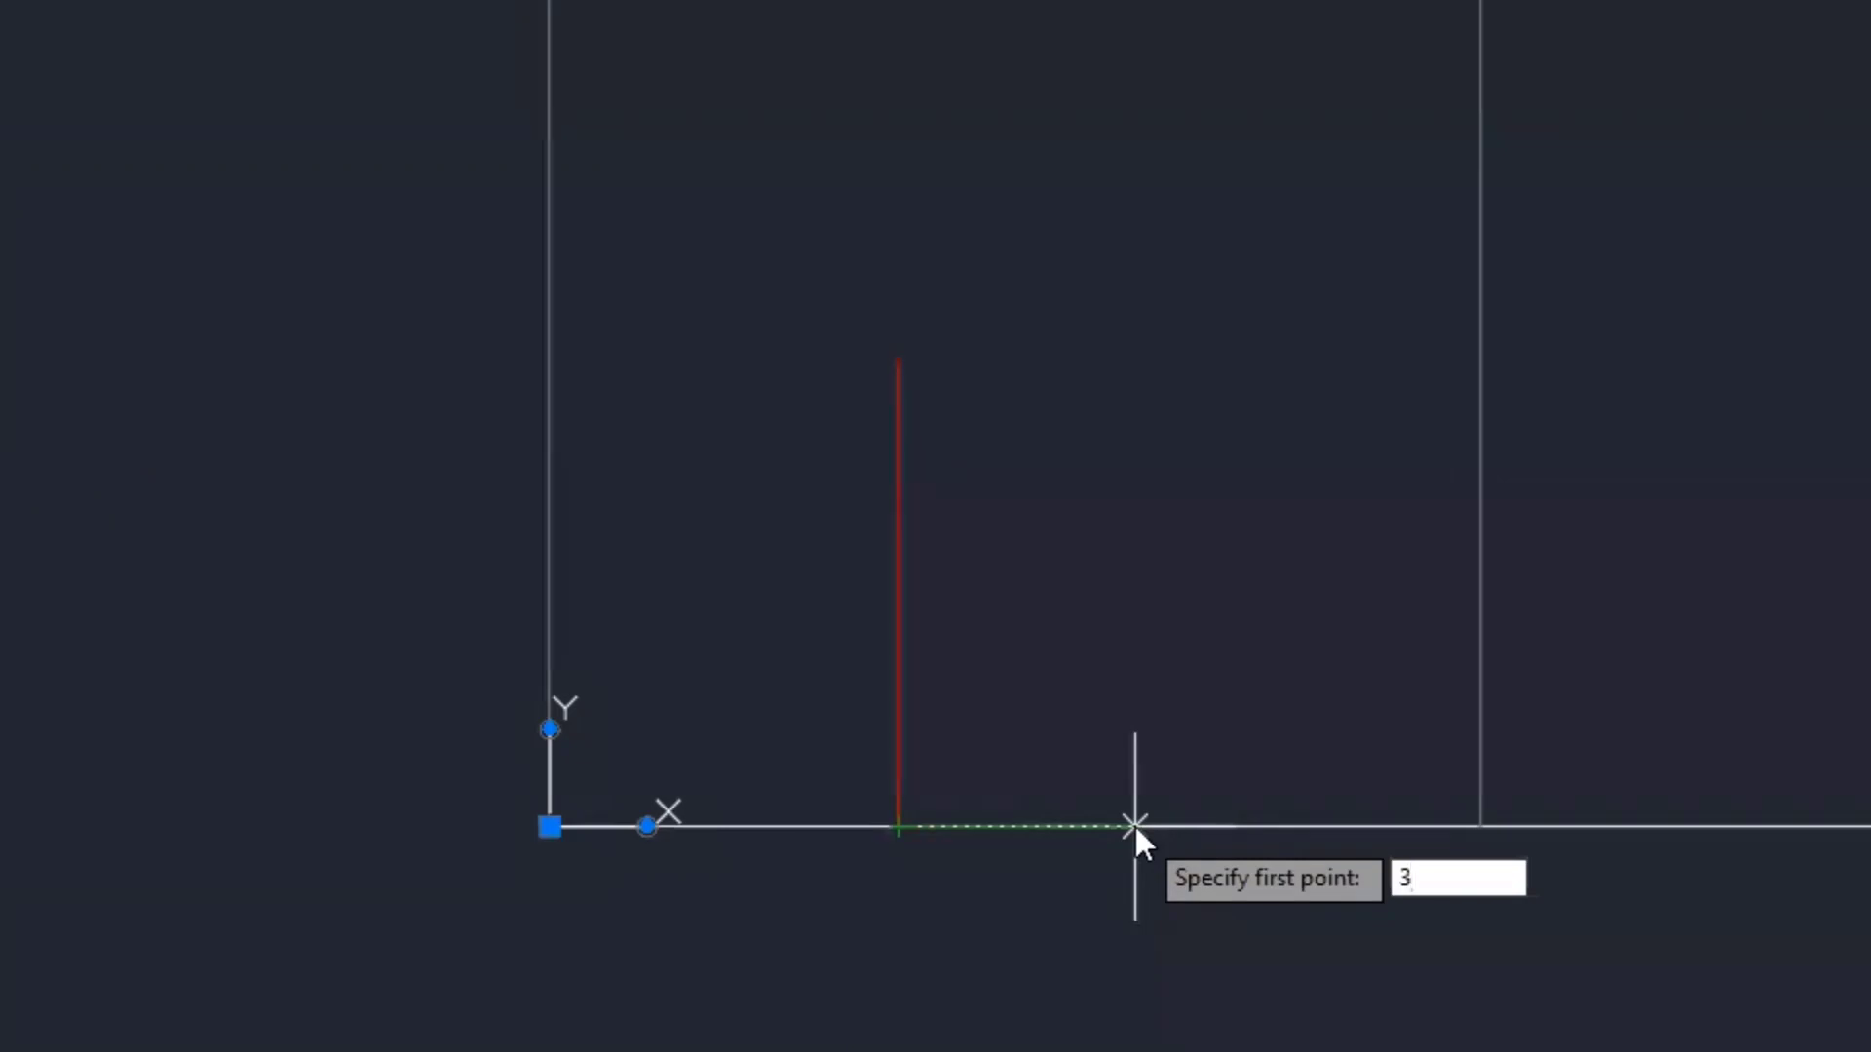
key("Return")
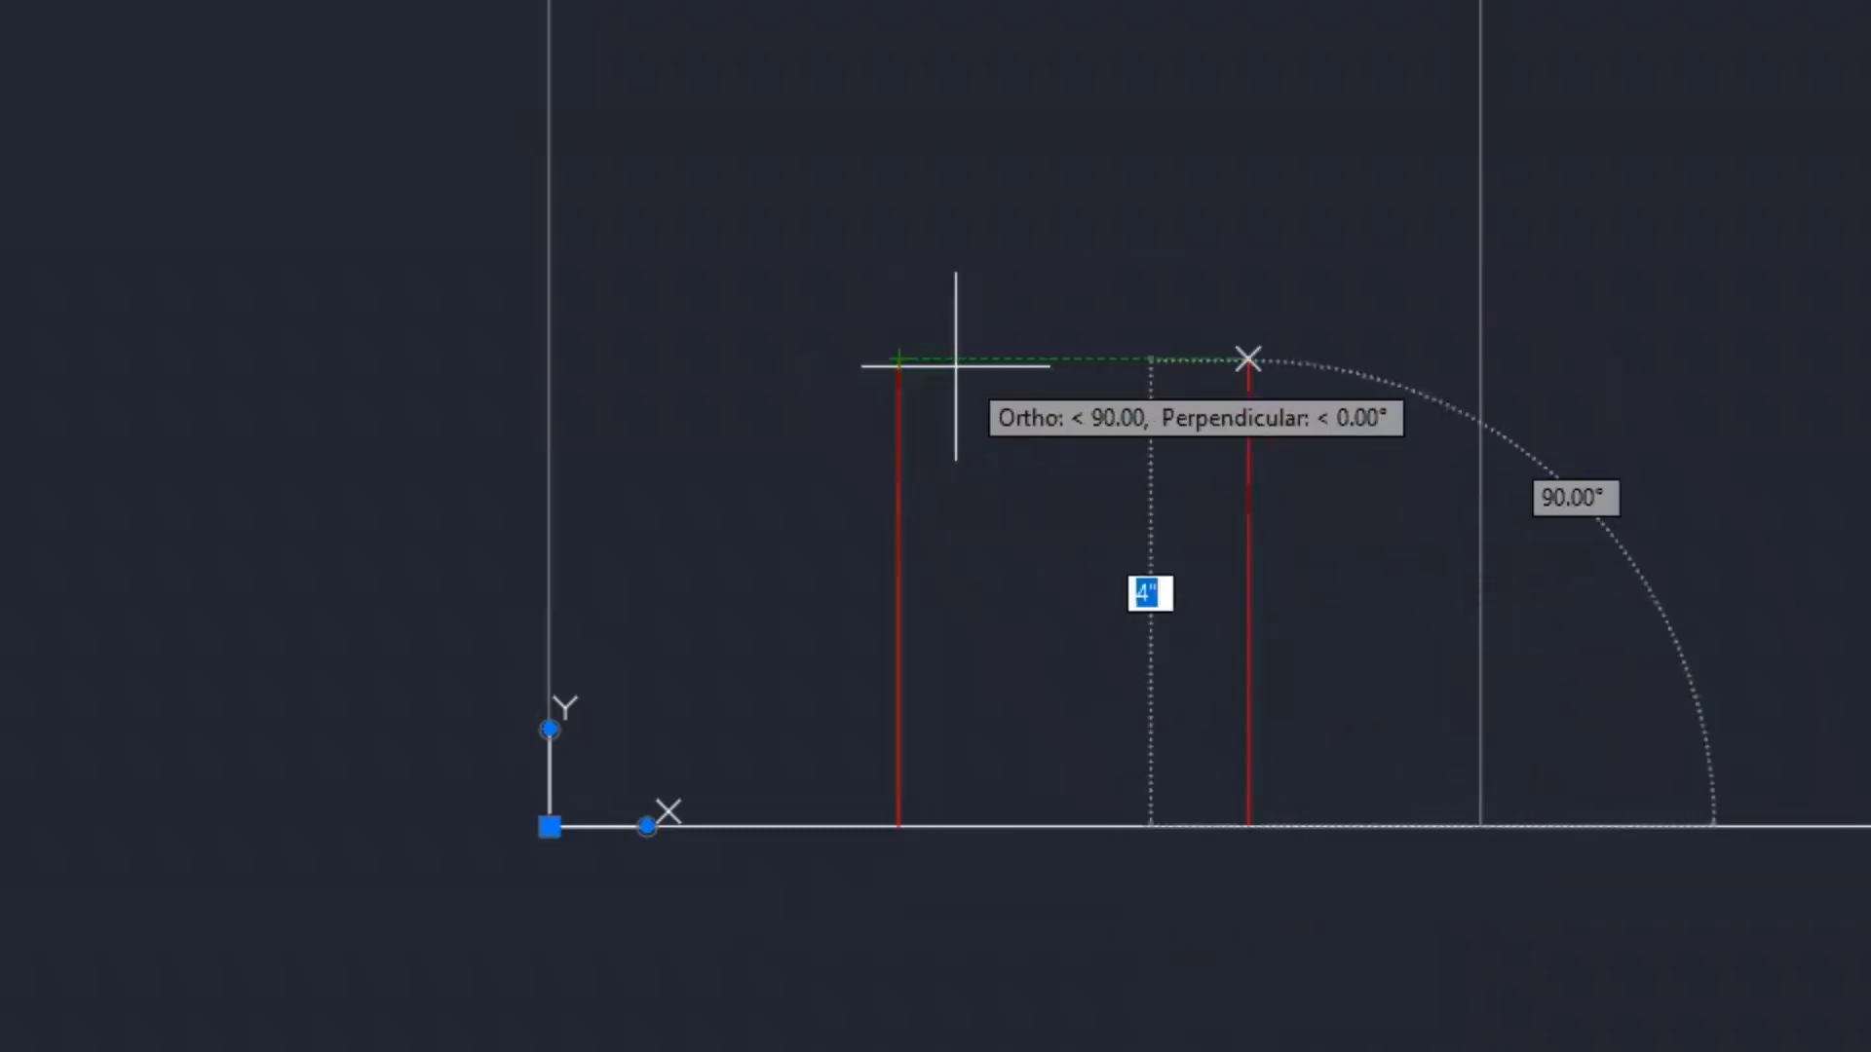
left_click(1168, 368)
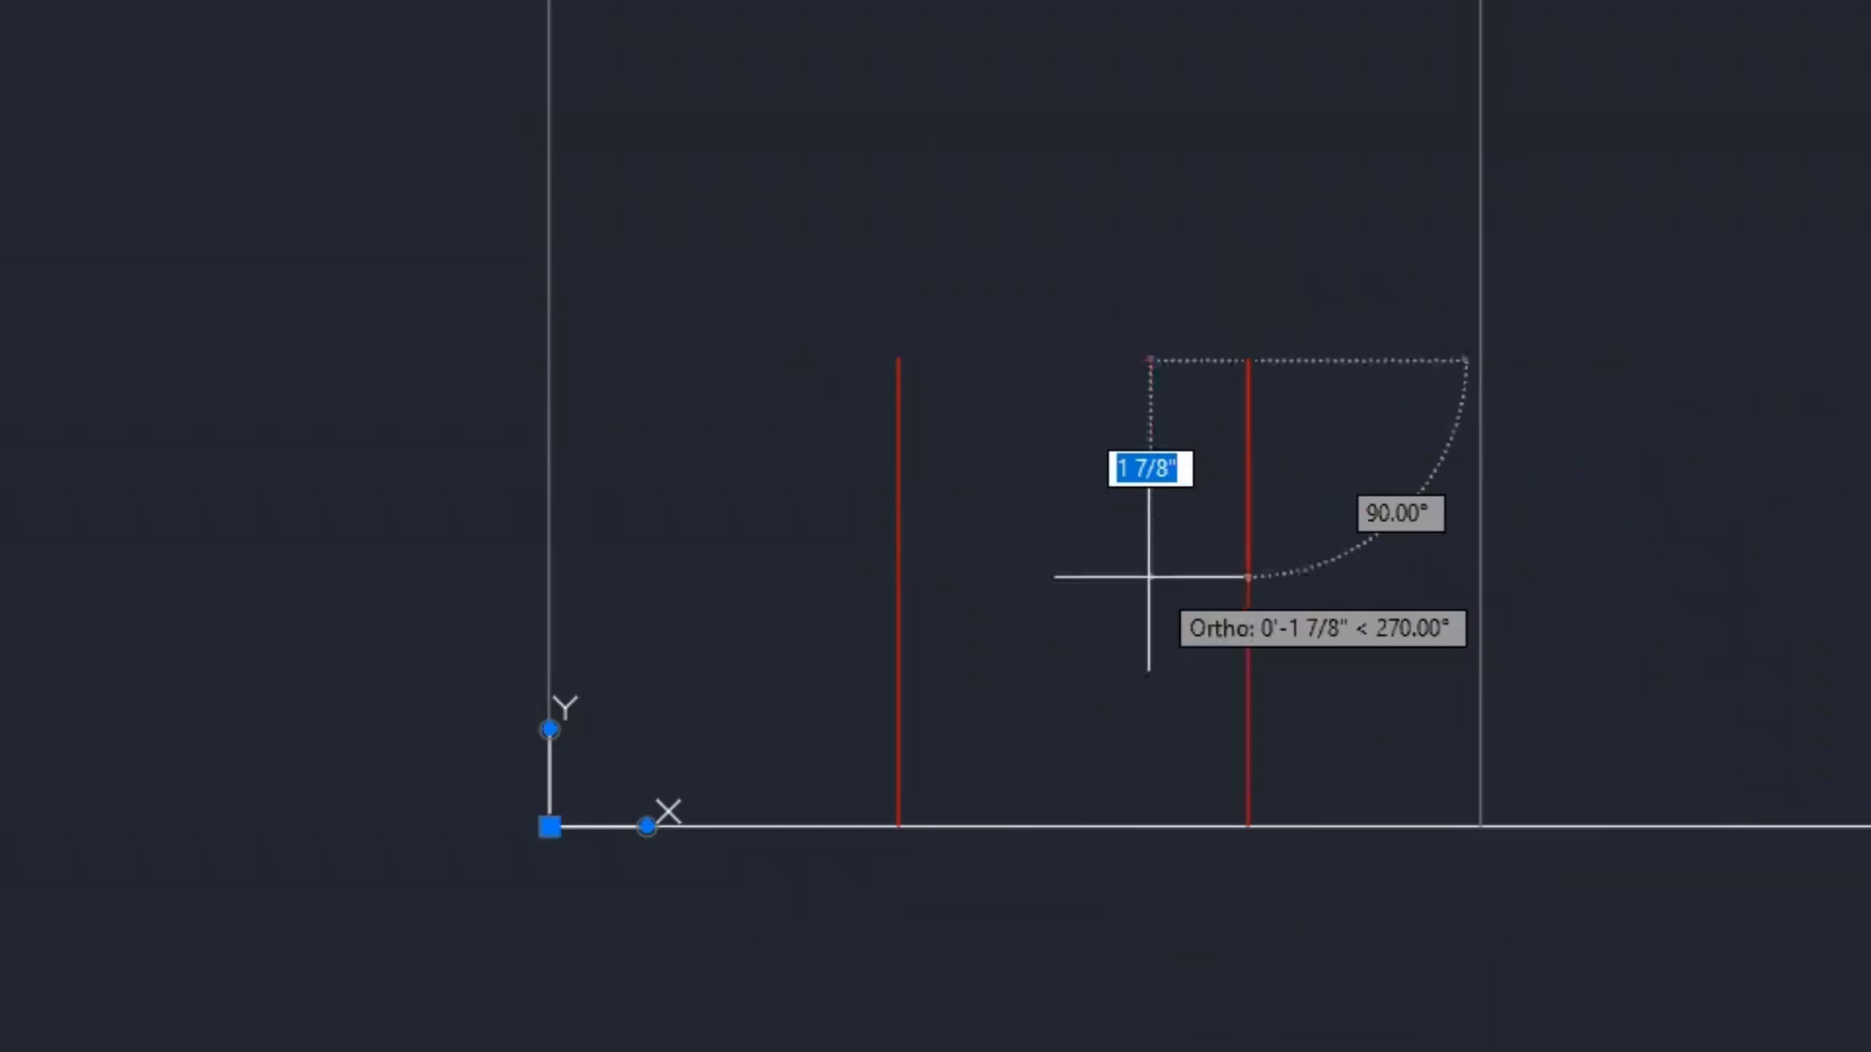
key("Escape")
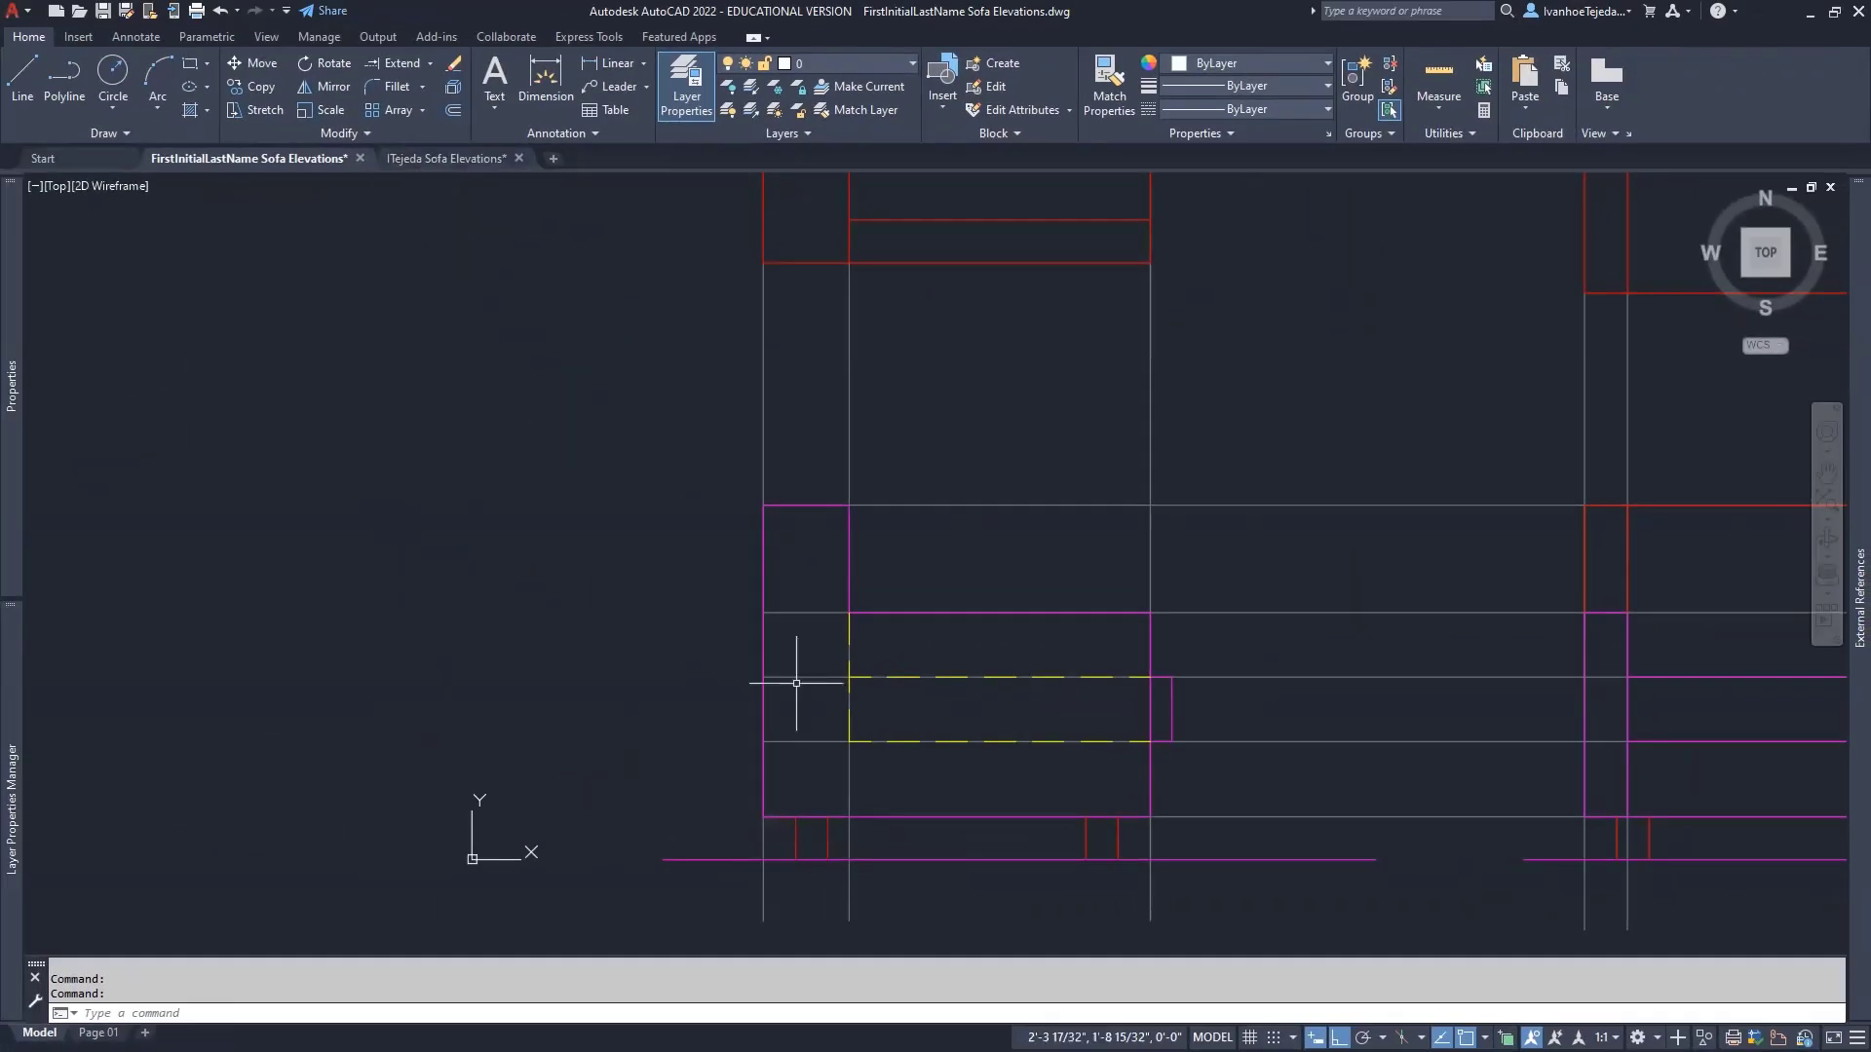
left_click(466, 161)
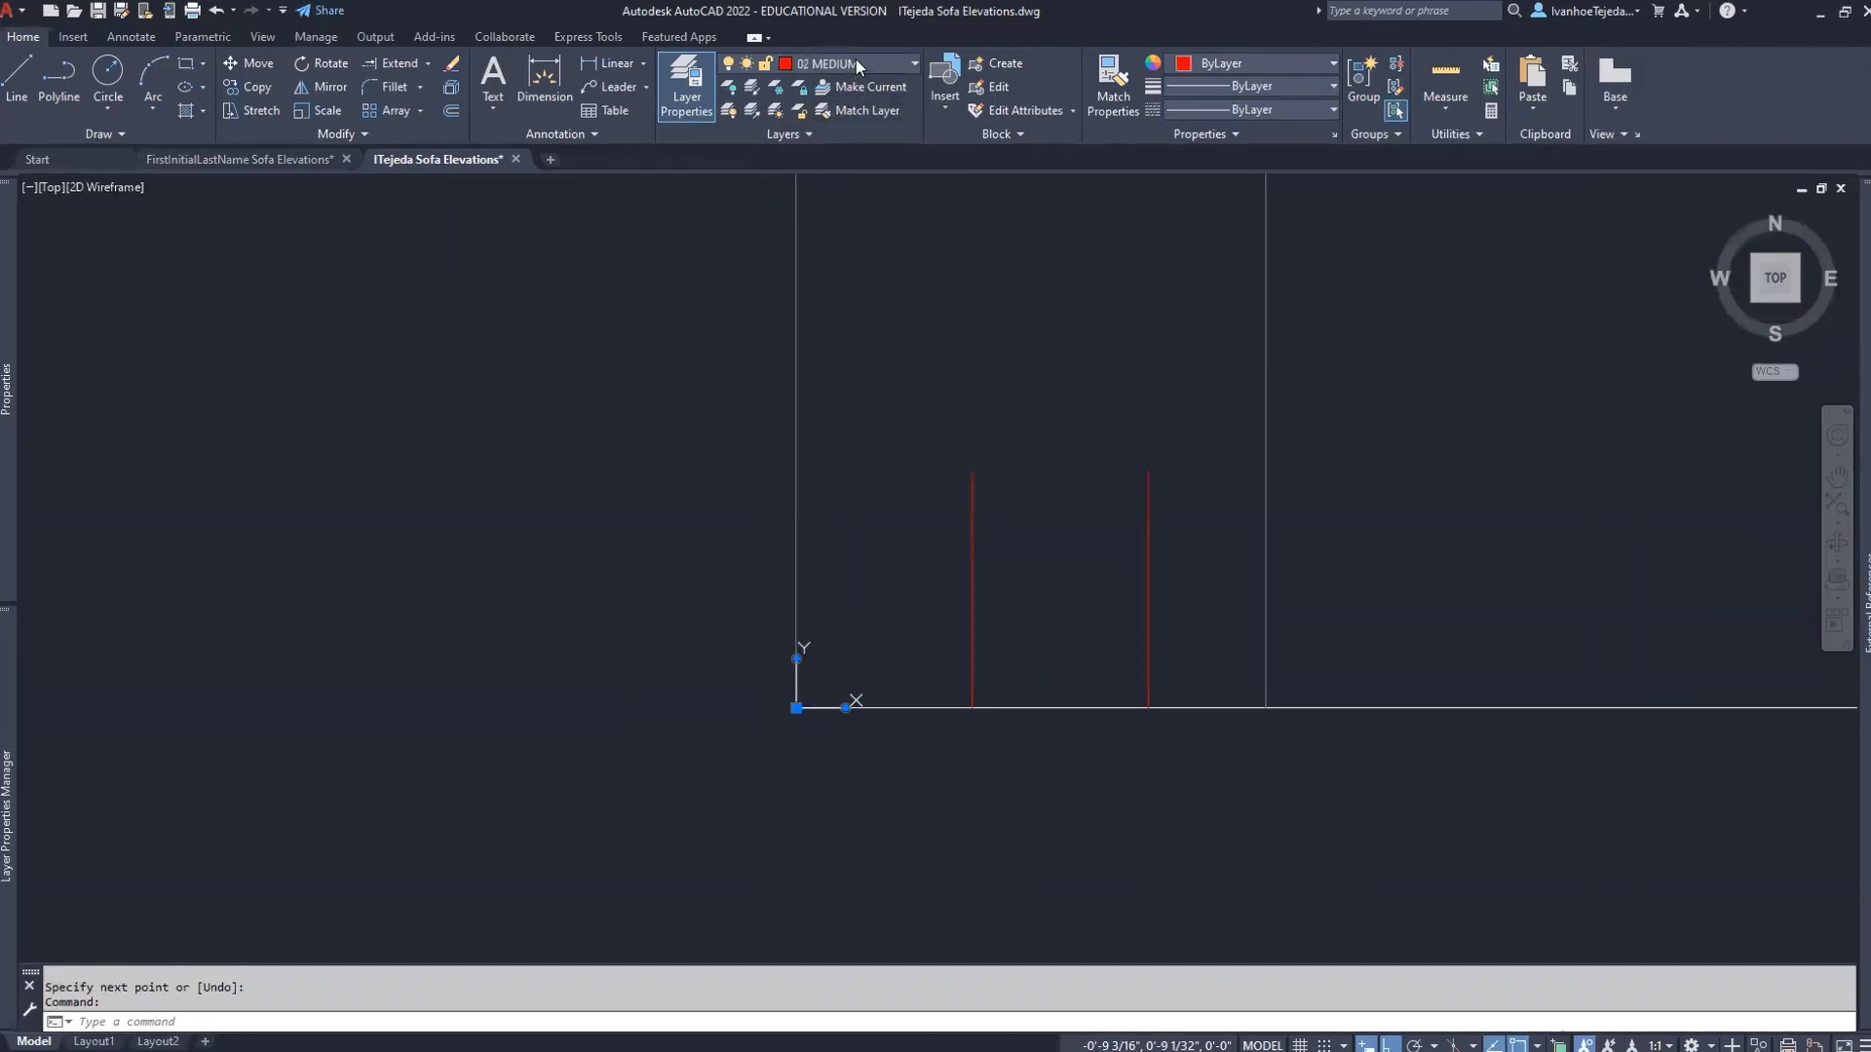
left_click(855, 62)
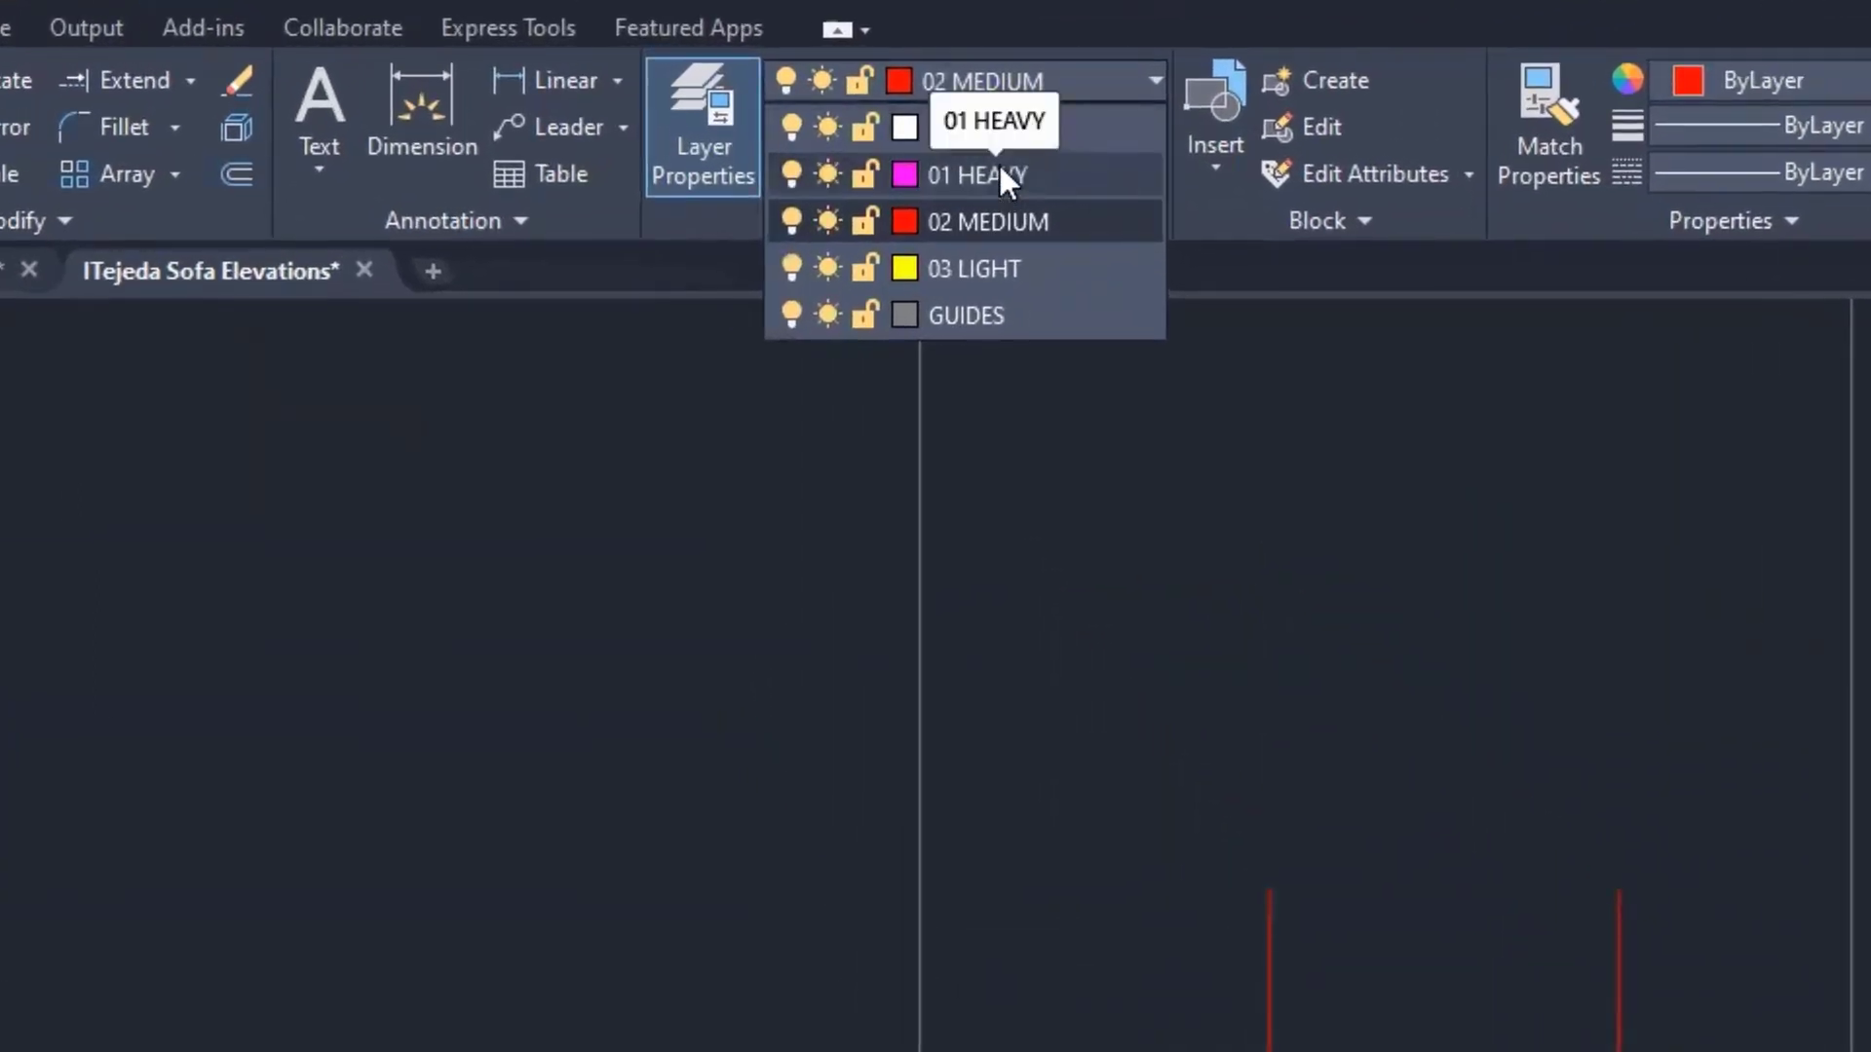
left_click(1004, 177)
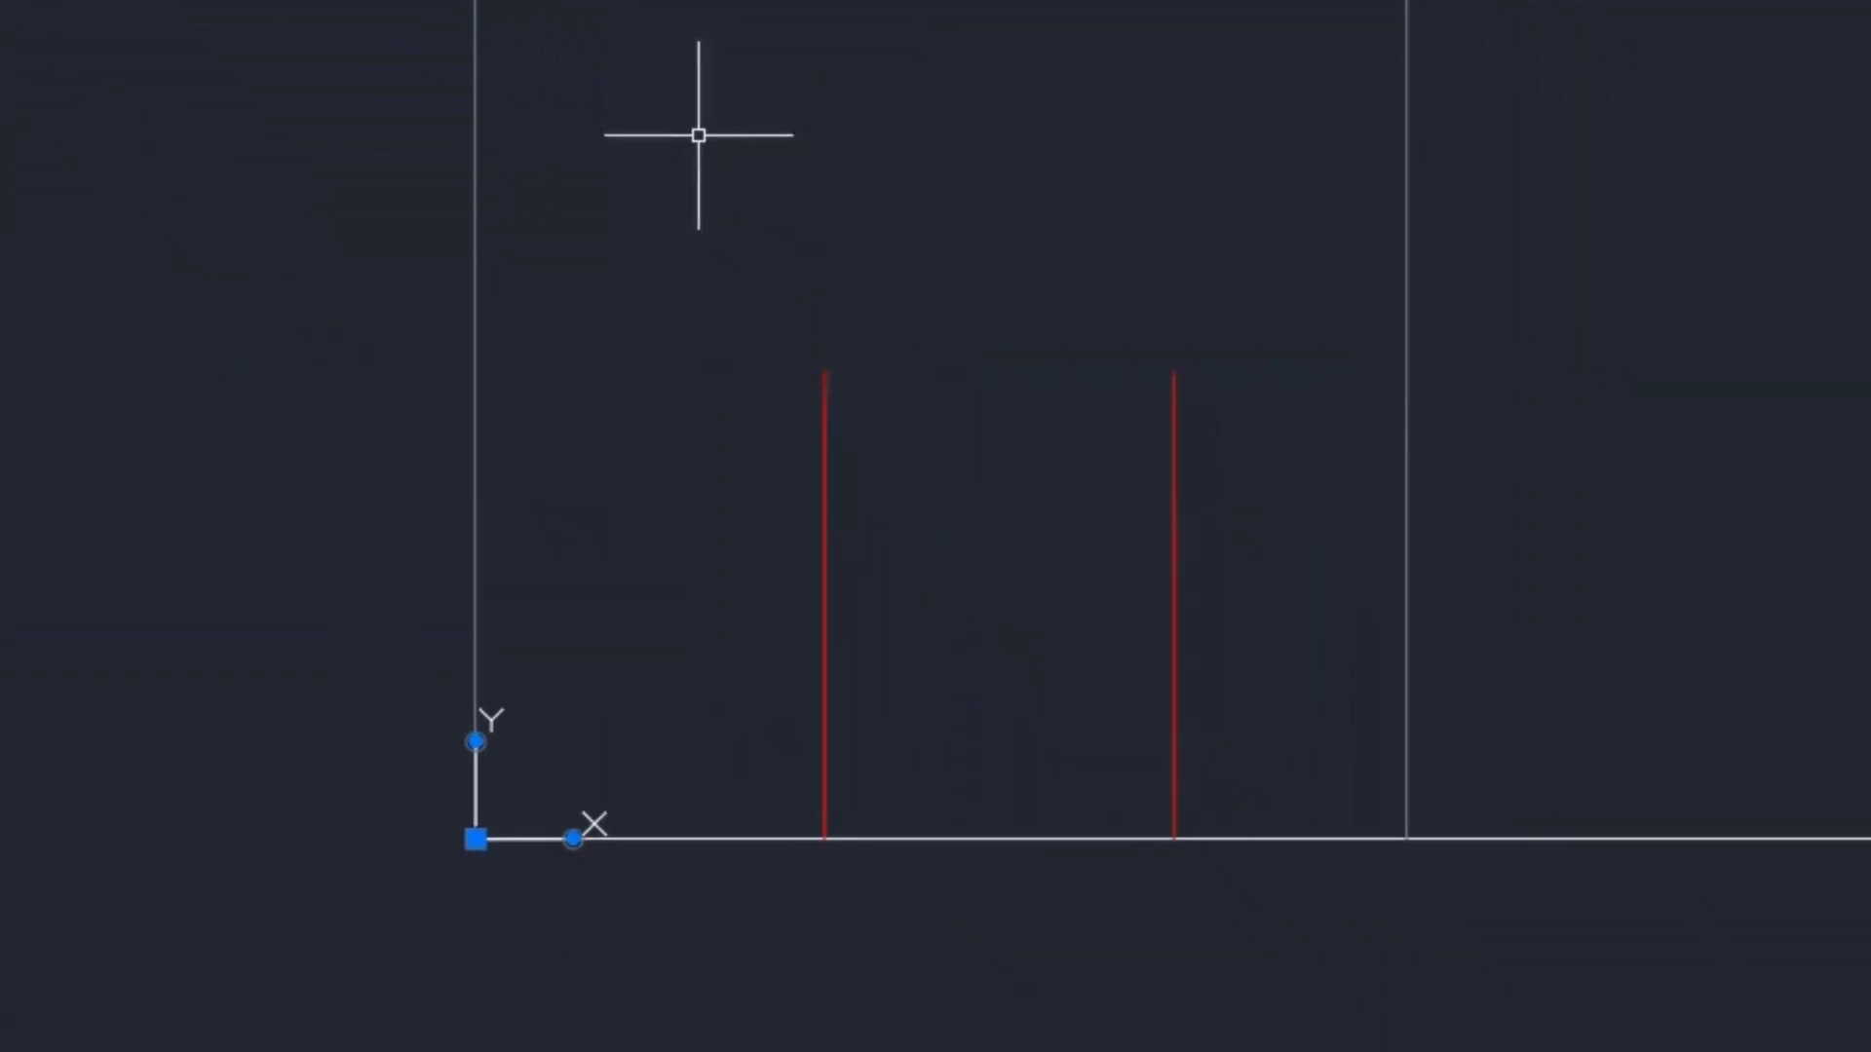
type("l")
key("Return")
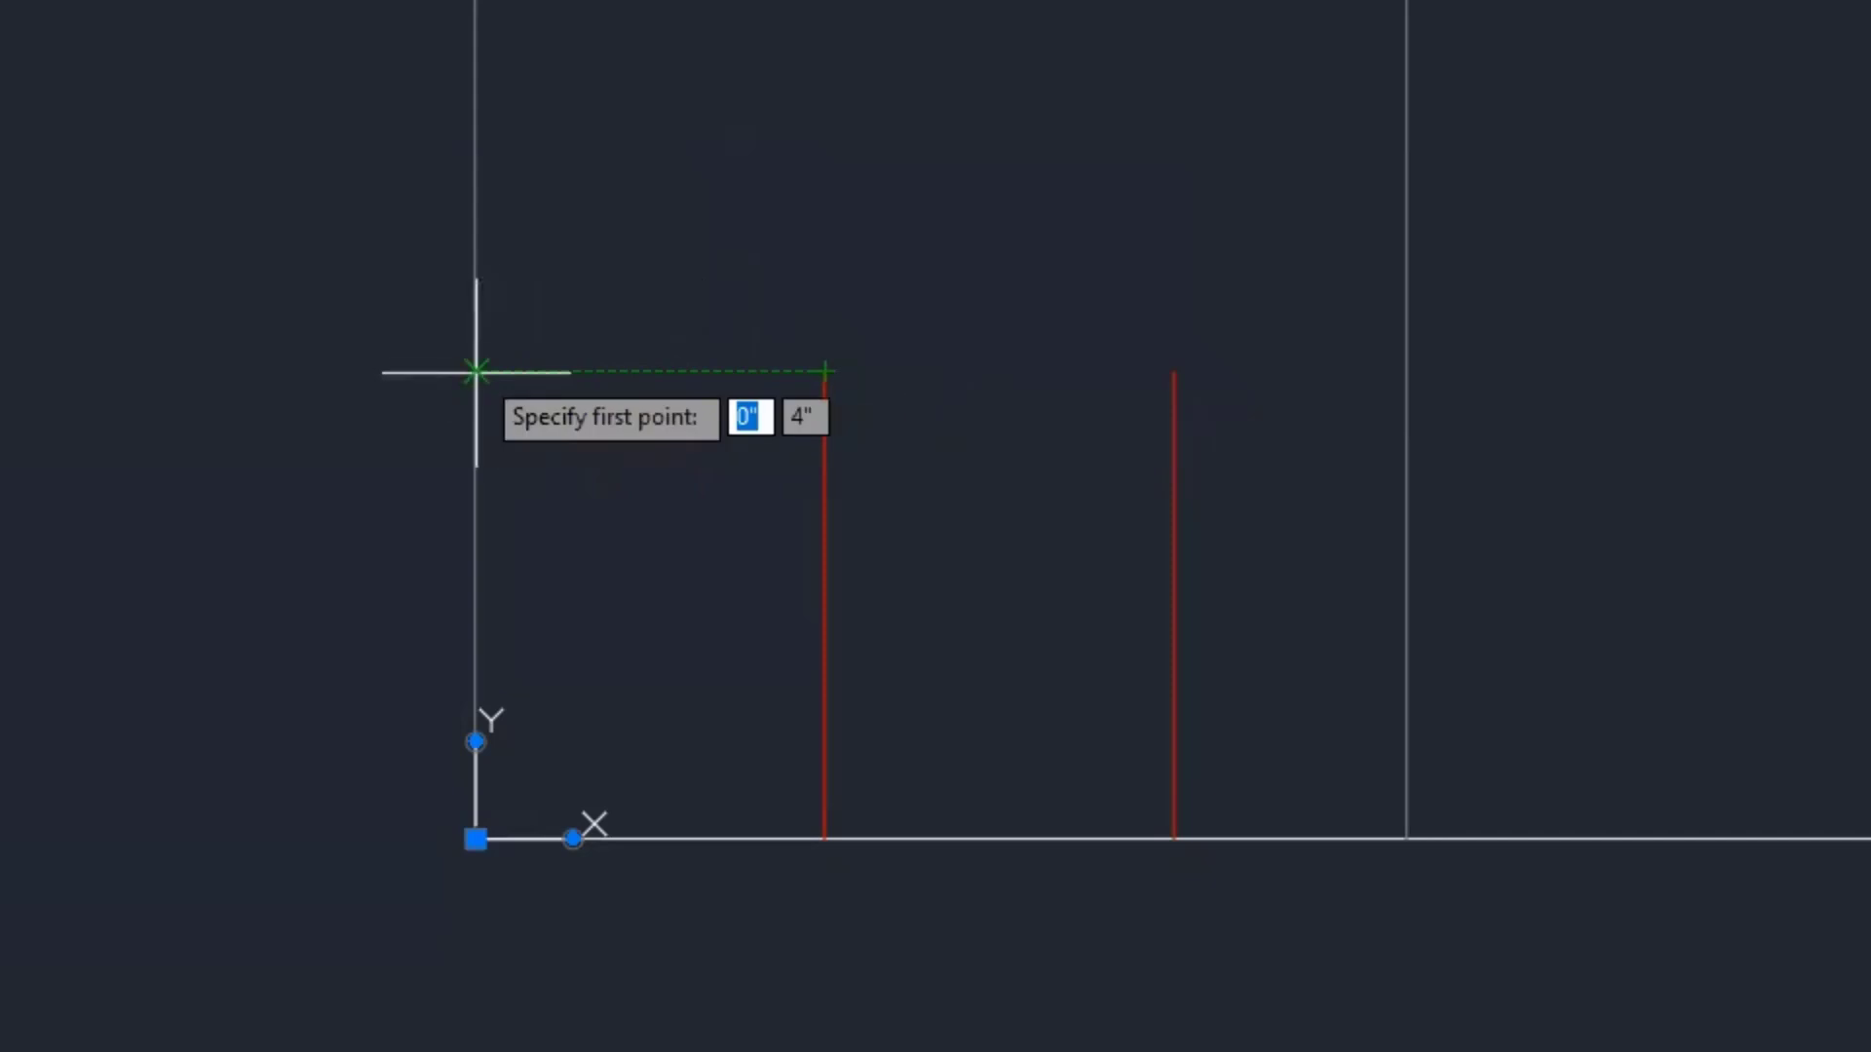
left_click(475, 371)
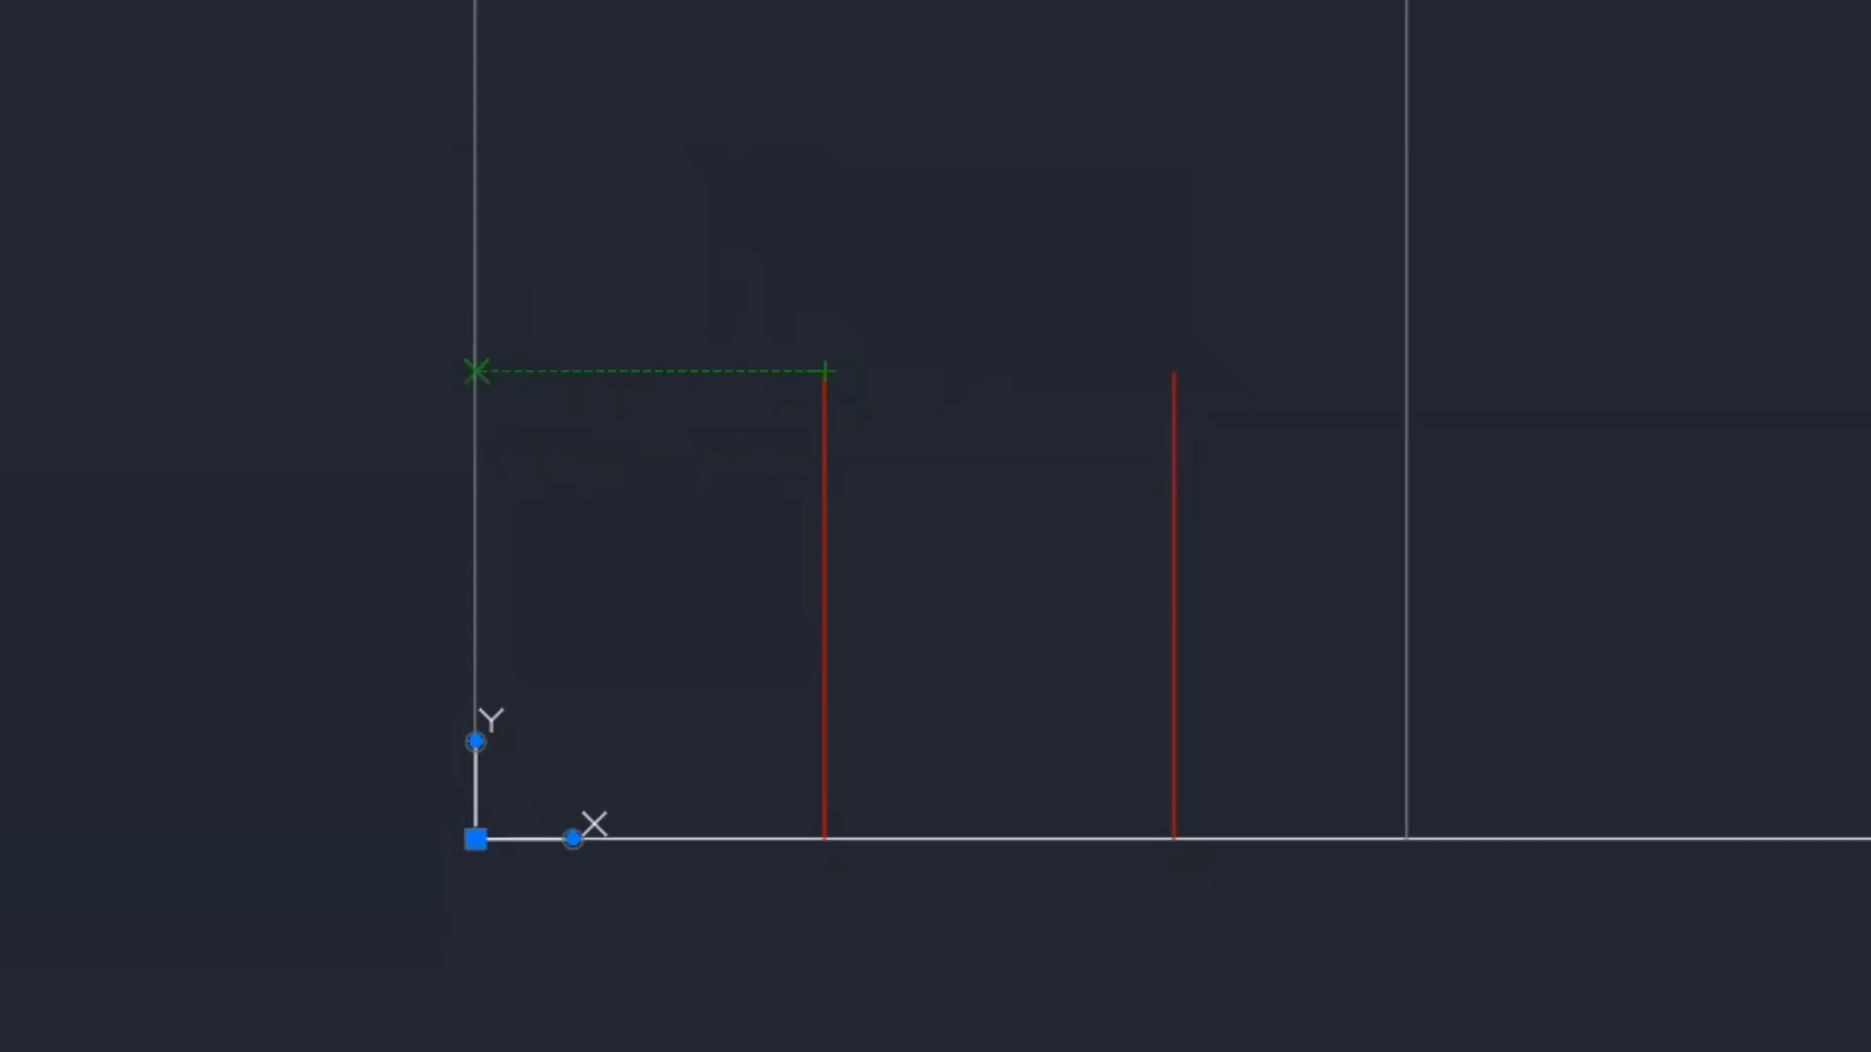
scroll(1376, 480, "down", 6)
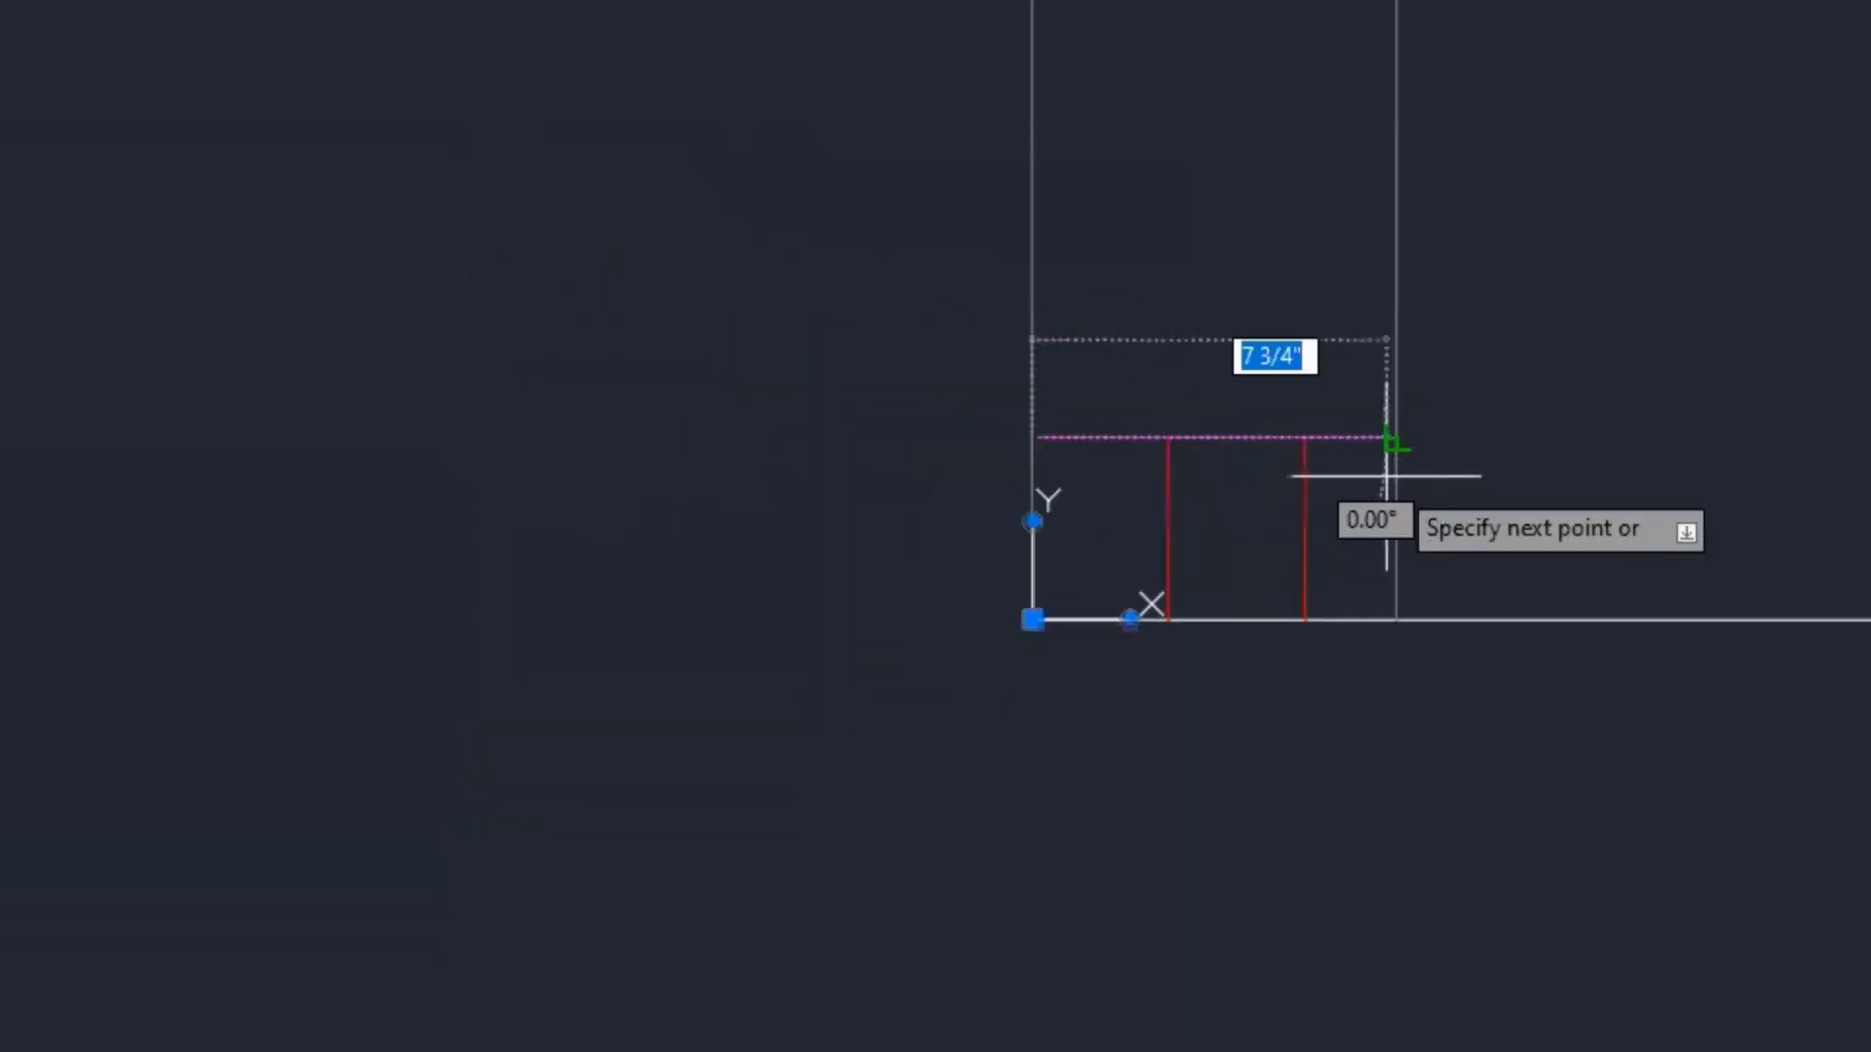
mouse_move(1406, 487)
middle_mouse_down()
mouse_move(838, 606)
mouse_move(284, 860)
middle_mouse_up()
scroll(464, 793, "down", 2)
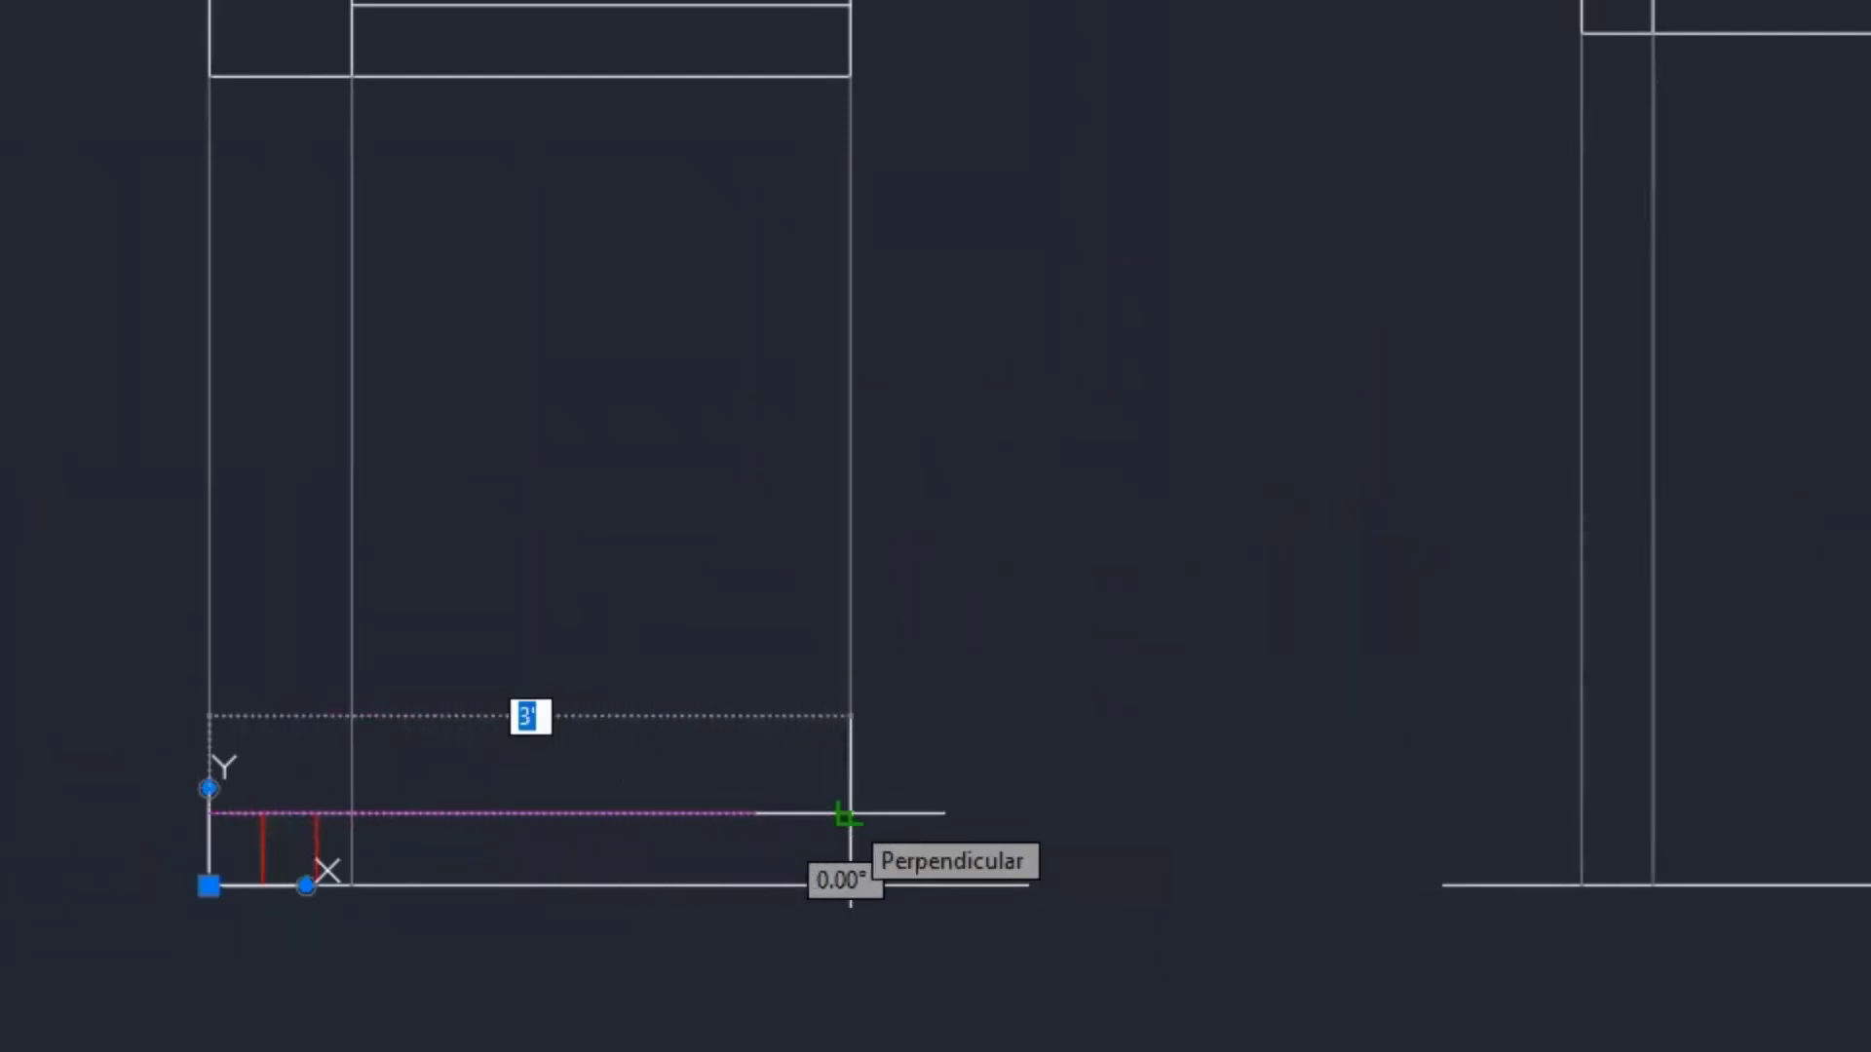
left_click(850, 812)
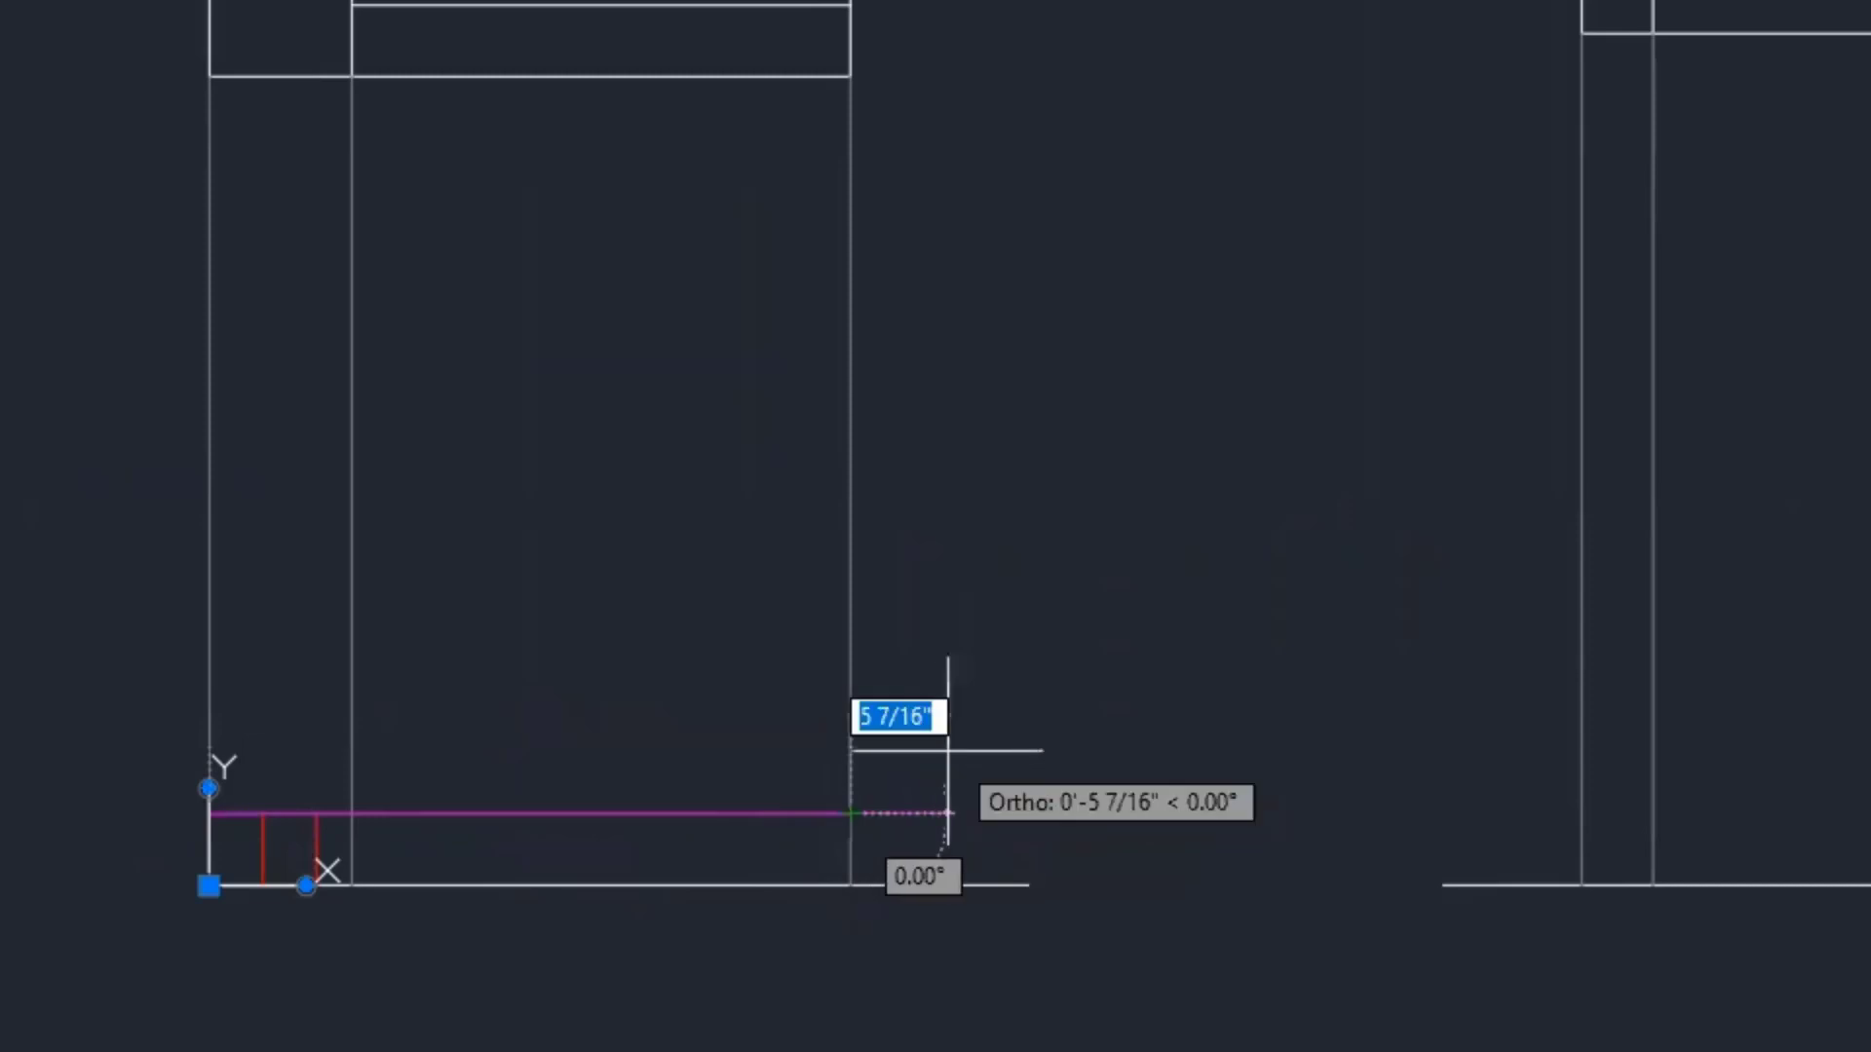
key("Escape")
middle_click_drag(641, 1016, 954, 940)
scroll(907, 969, "up", 1)
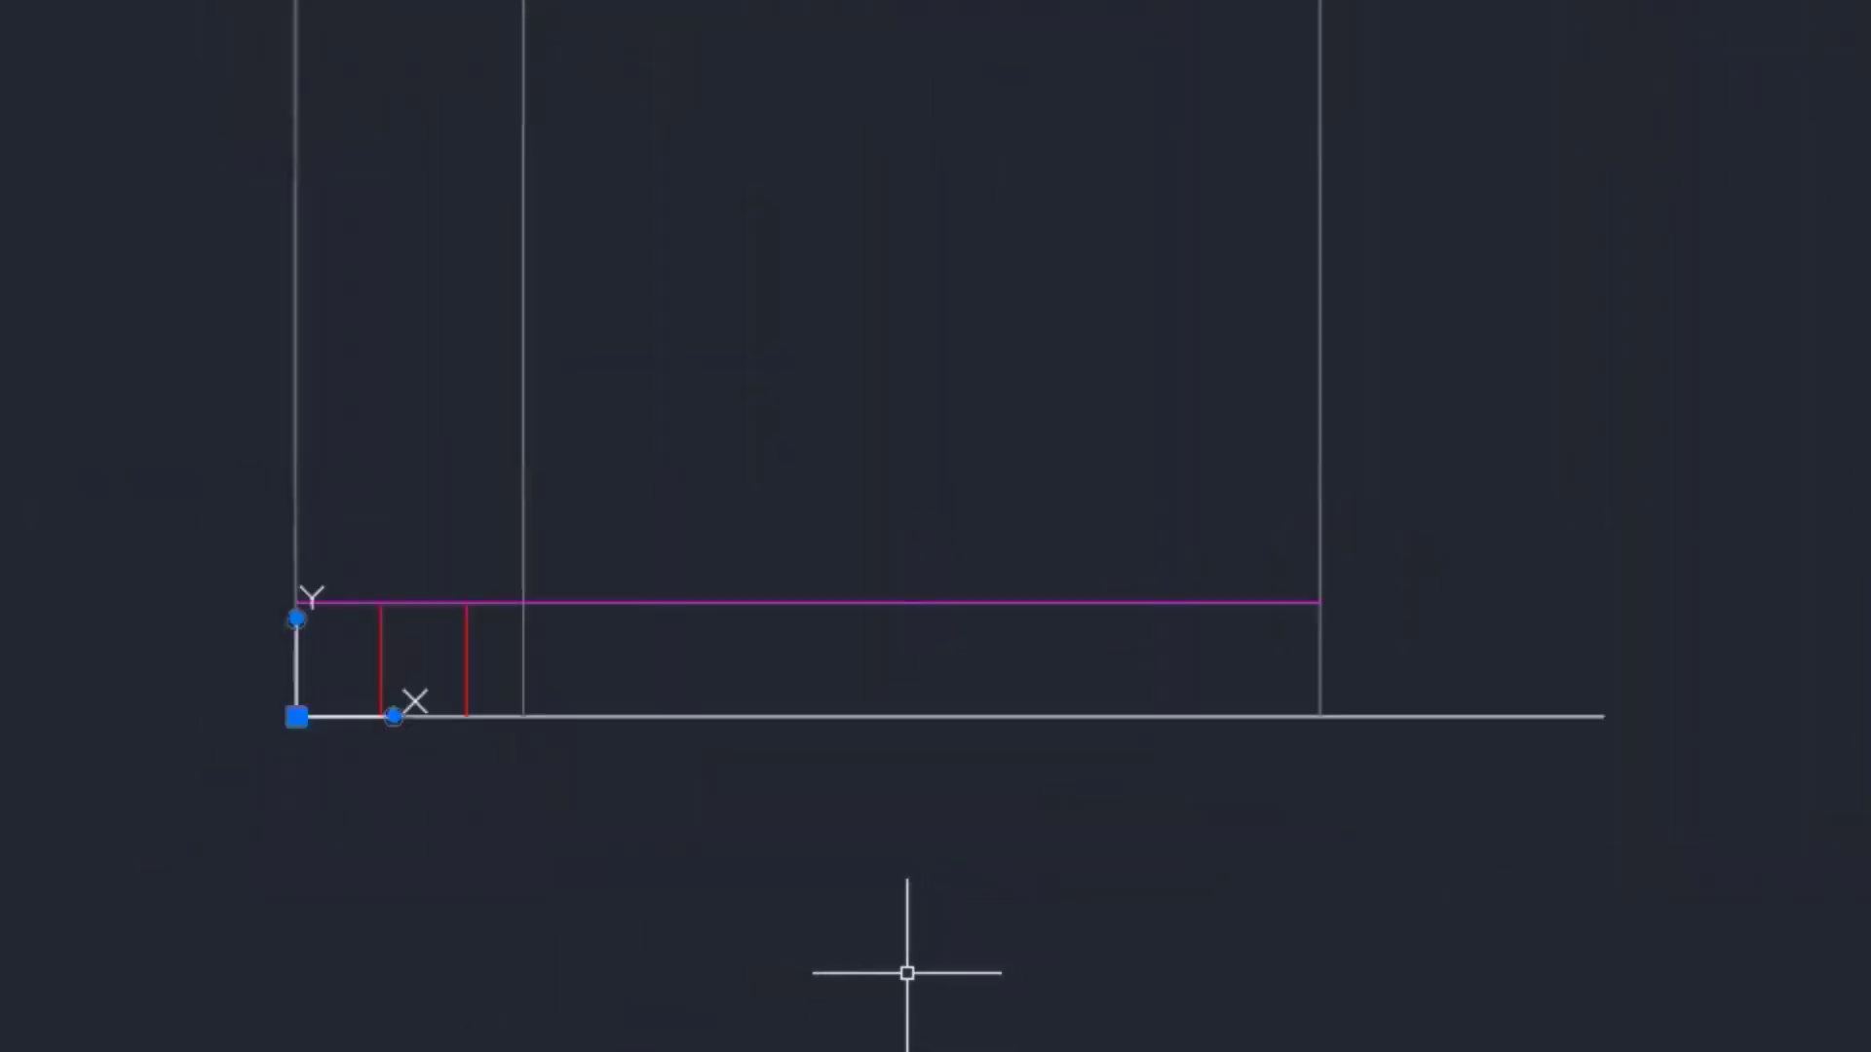
scroll(866, 937, "up", 2)
mouse_move(732, 929)
middle_mouse_down()
mouse_move(647, 968)
mouse_move(543, 973)
middle_mouse_up()
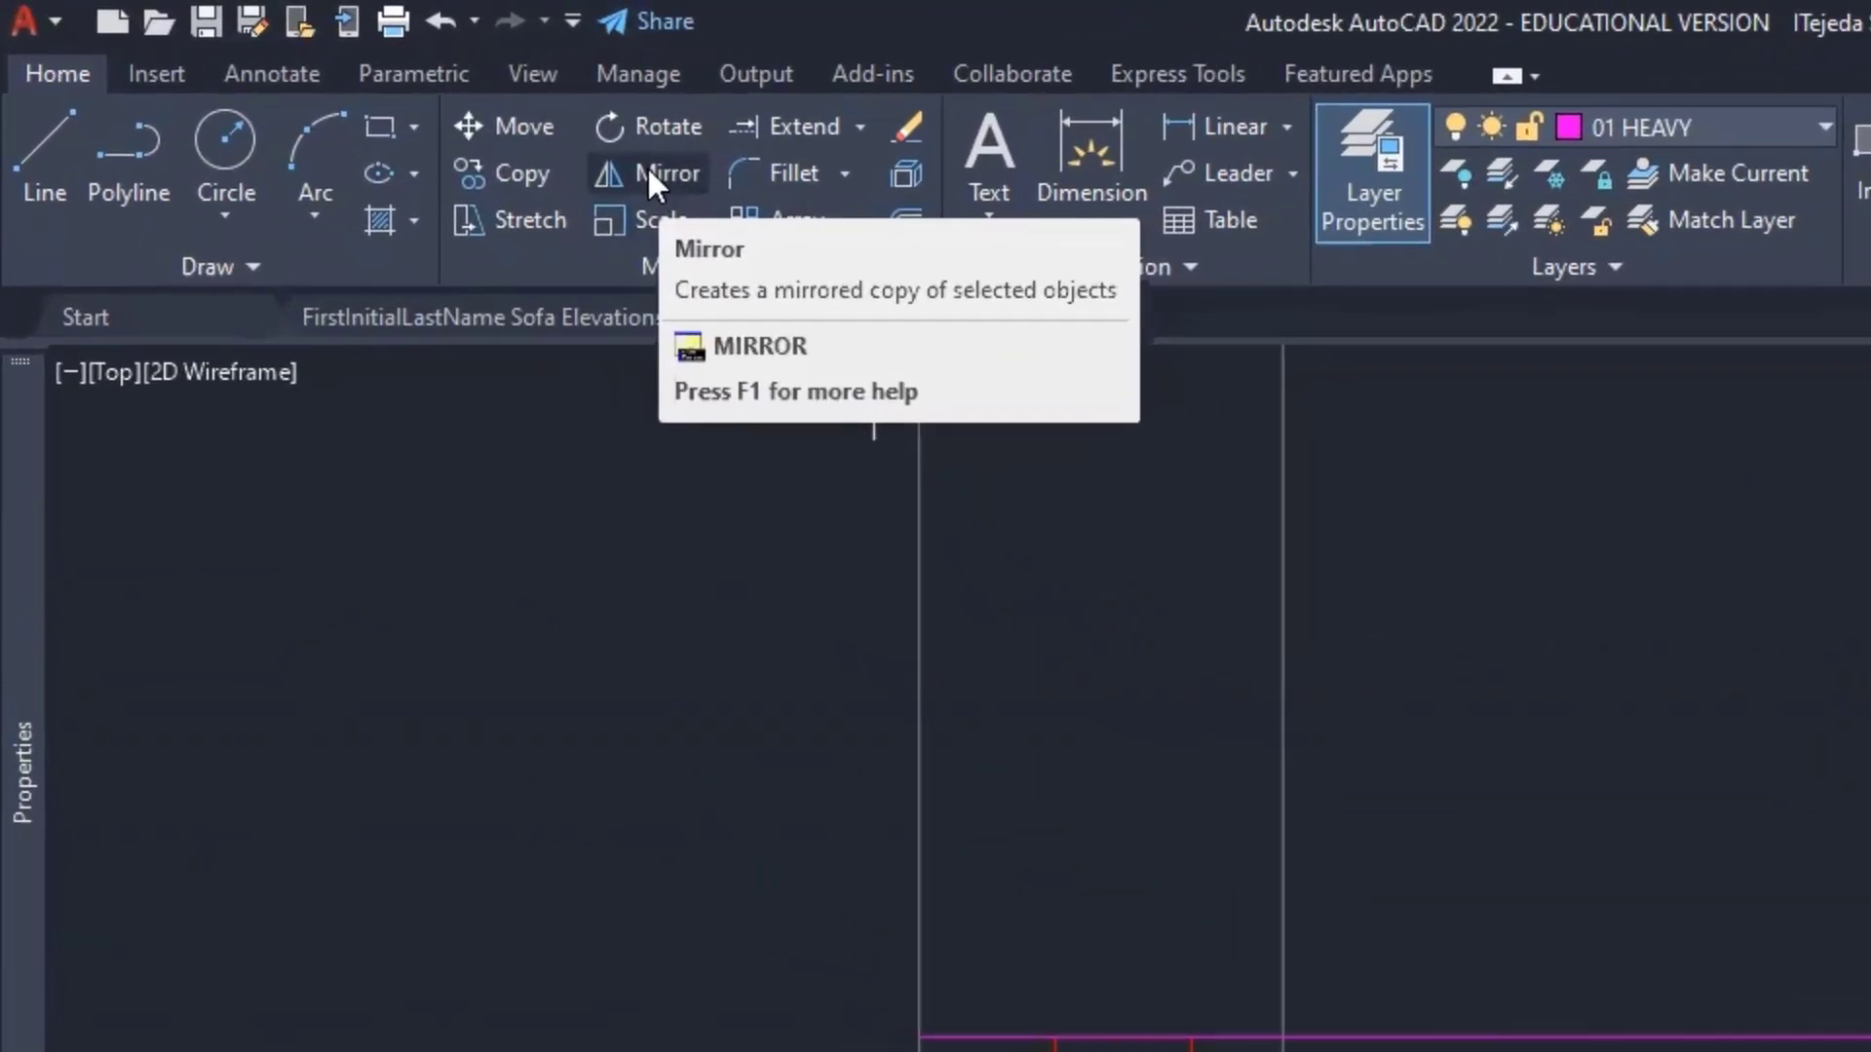
- Mirror both red legs about a vertical axis through the seat line's midpoint, keeping the originals
left_click(653, 174)
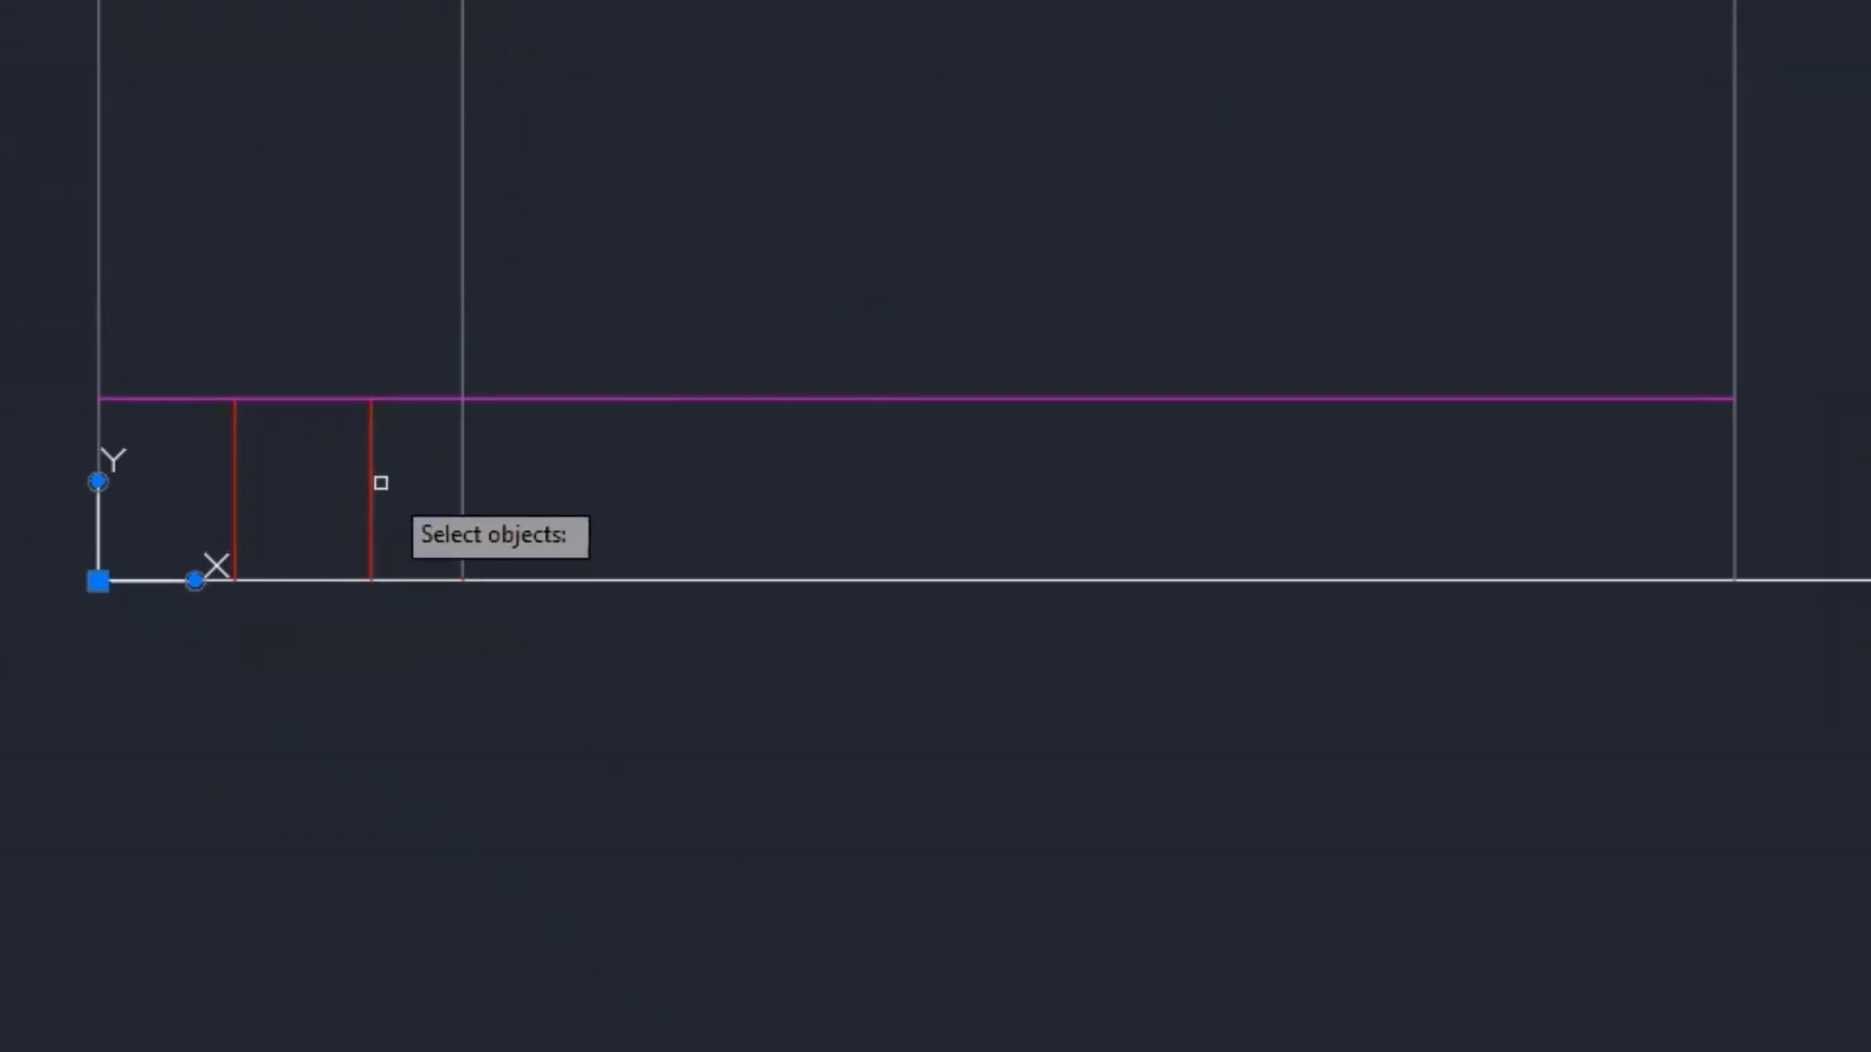
left_click(372, 480)
left_click(235, 459)
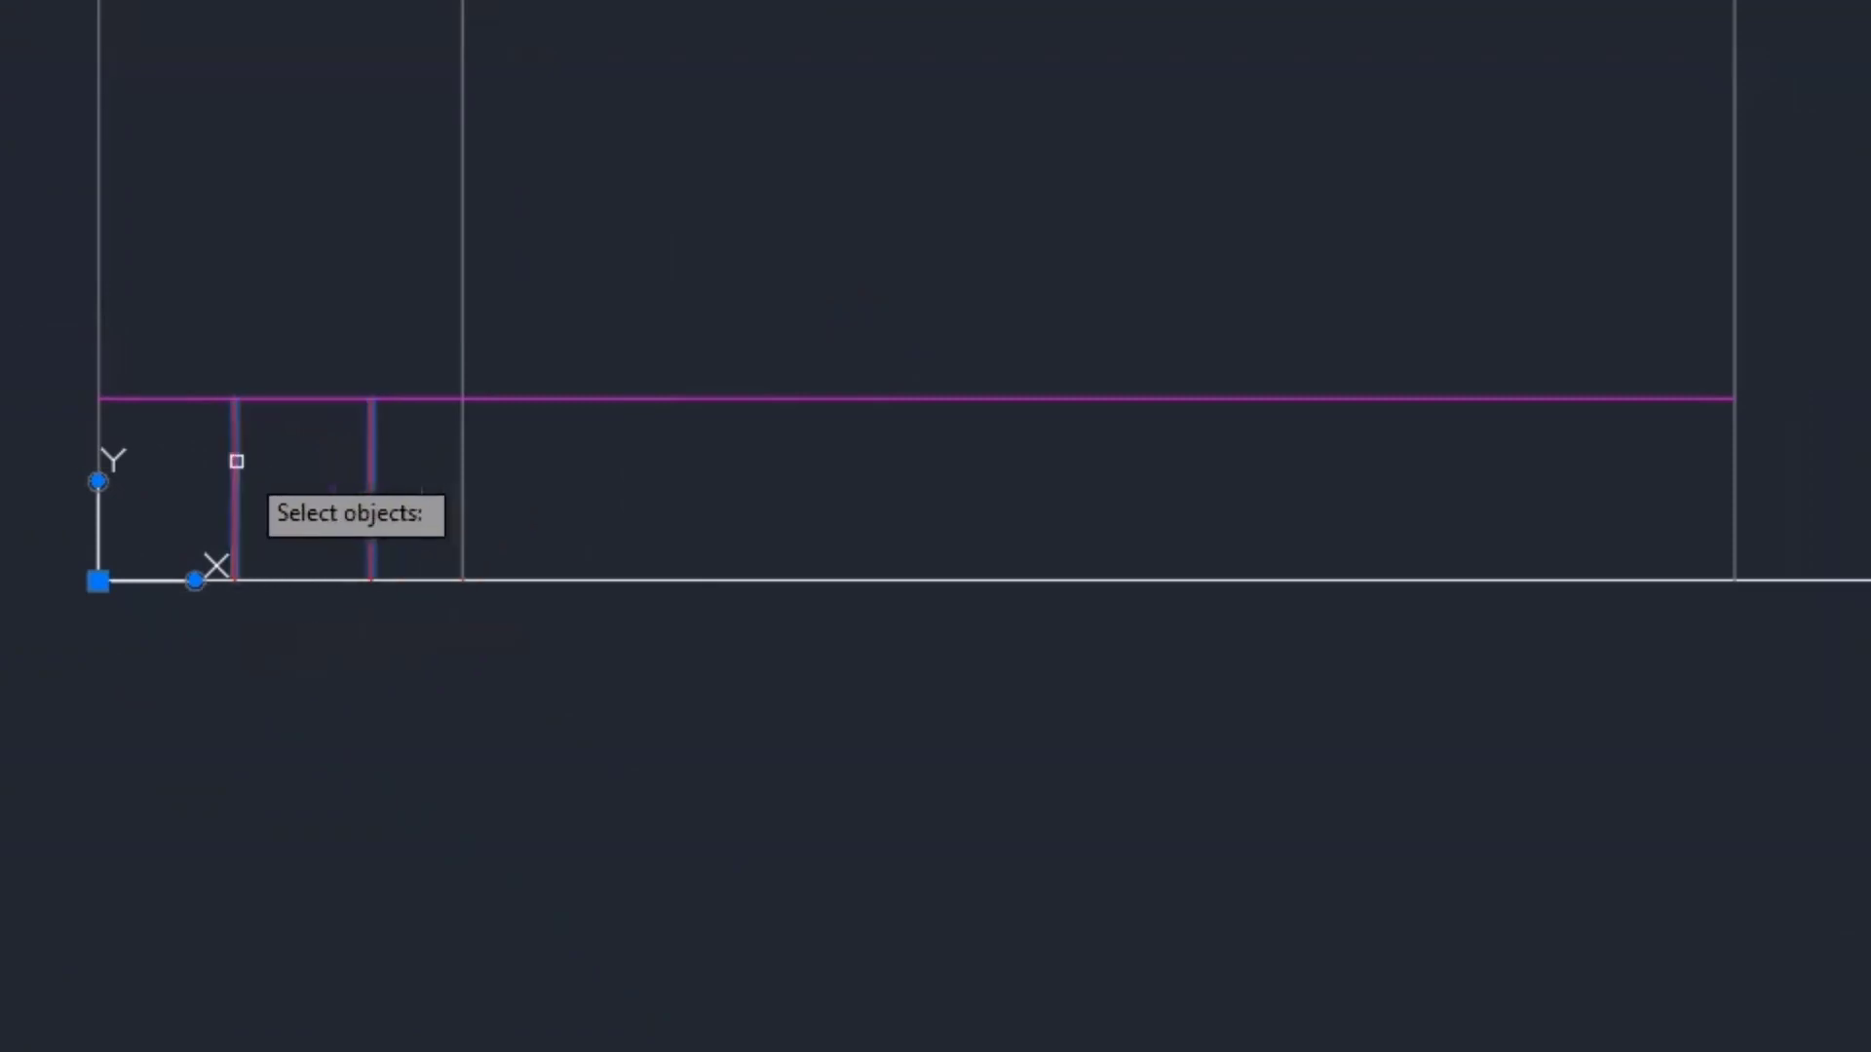
key("Return")
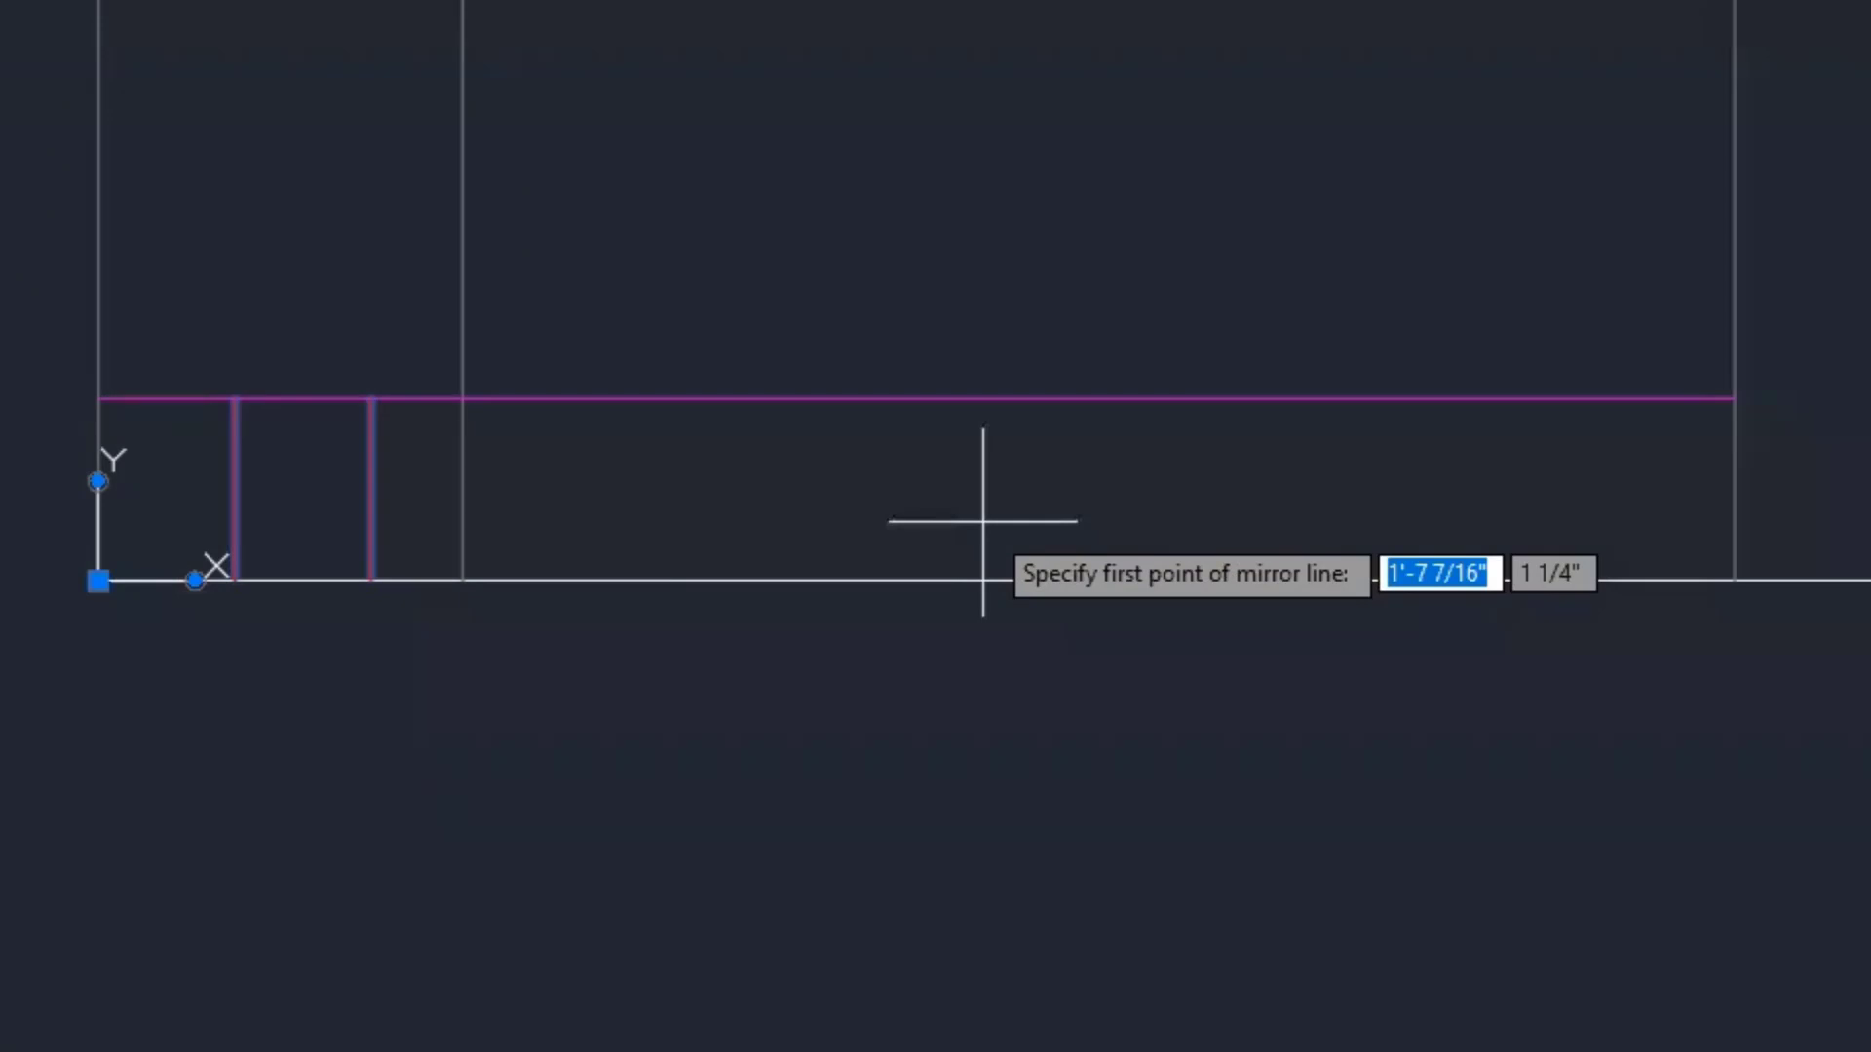
left_click(916, 397)
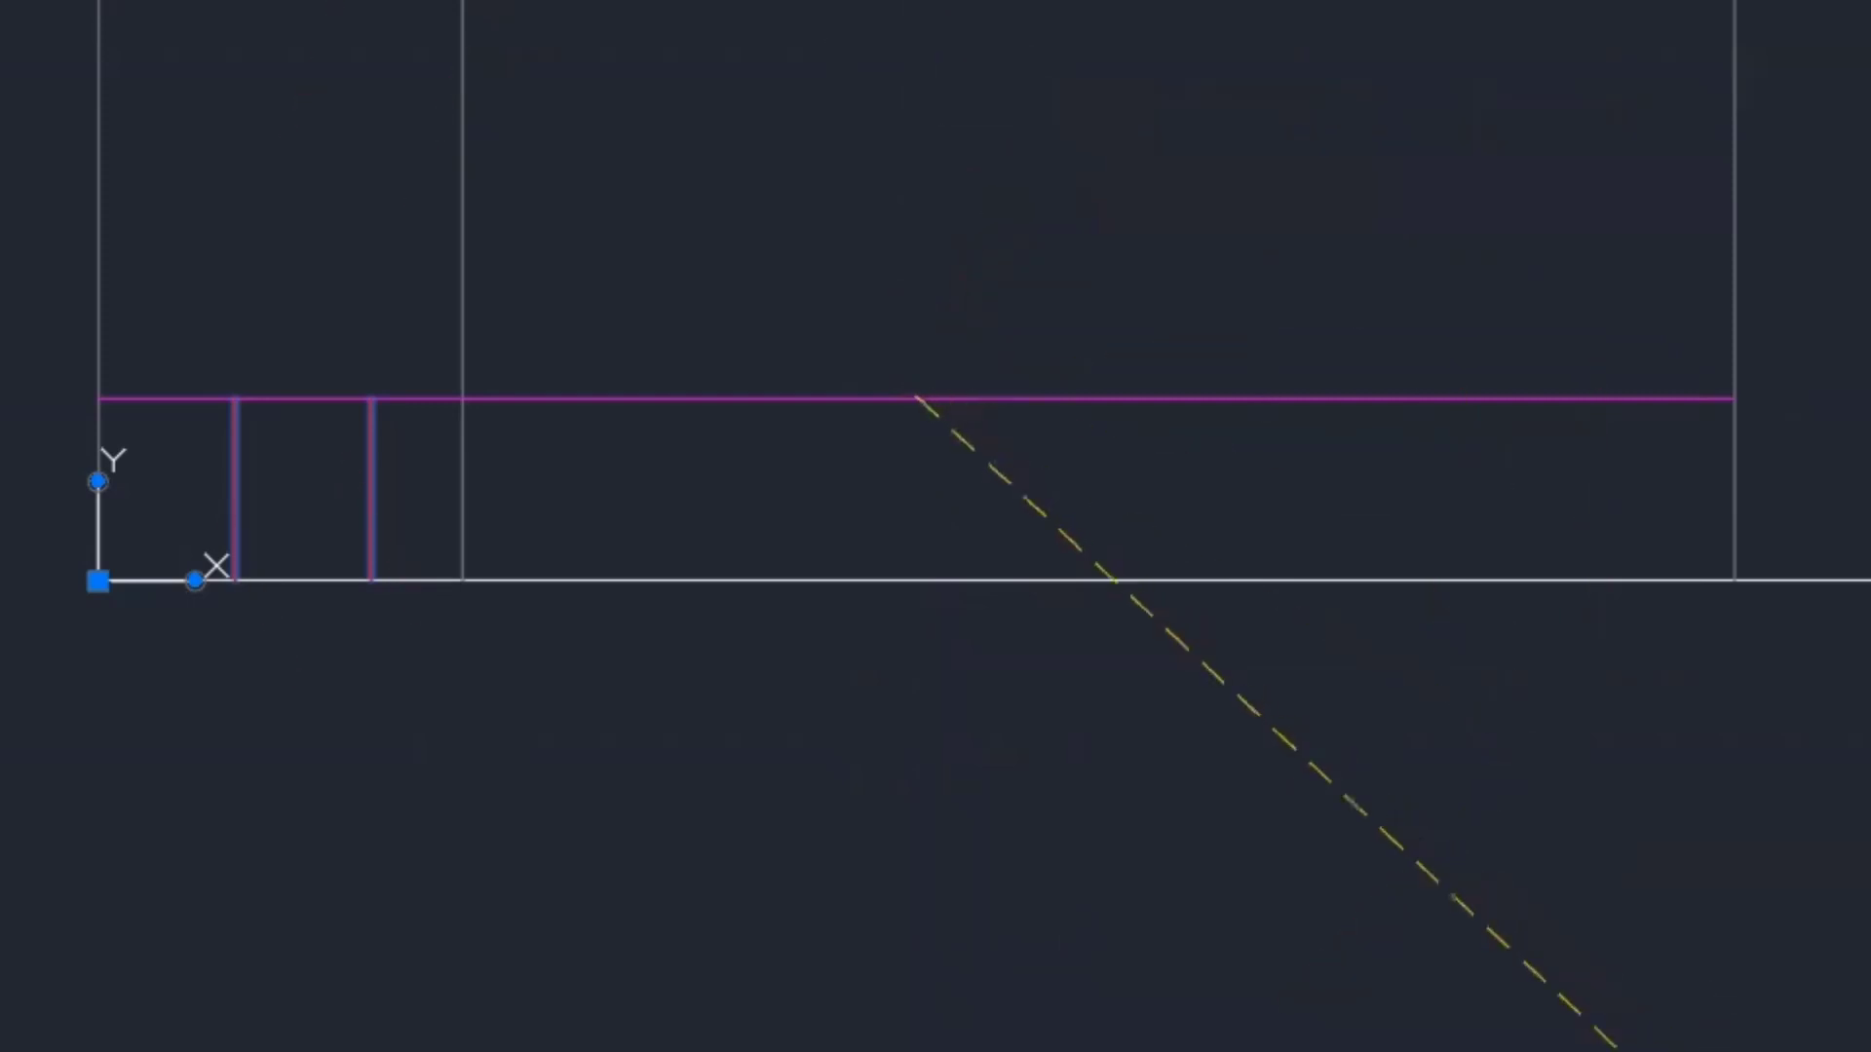
key("F8")
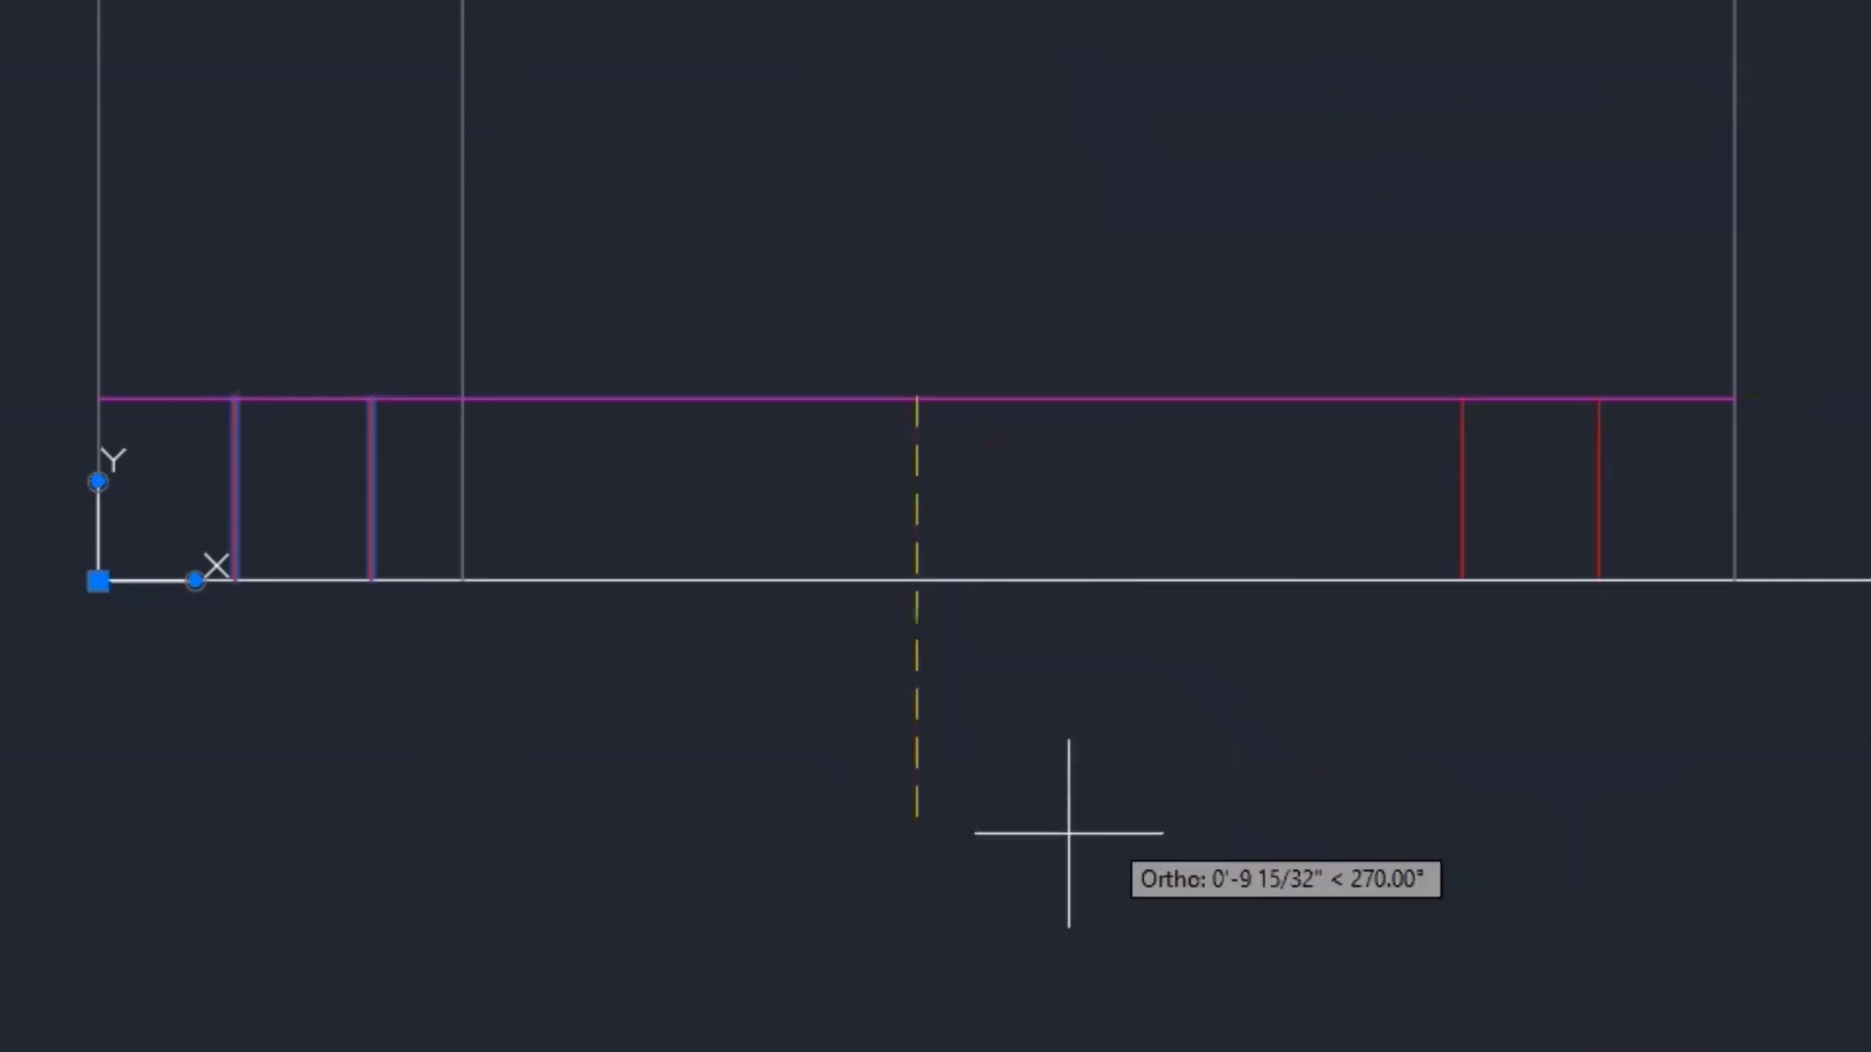
left_click(920, 859)
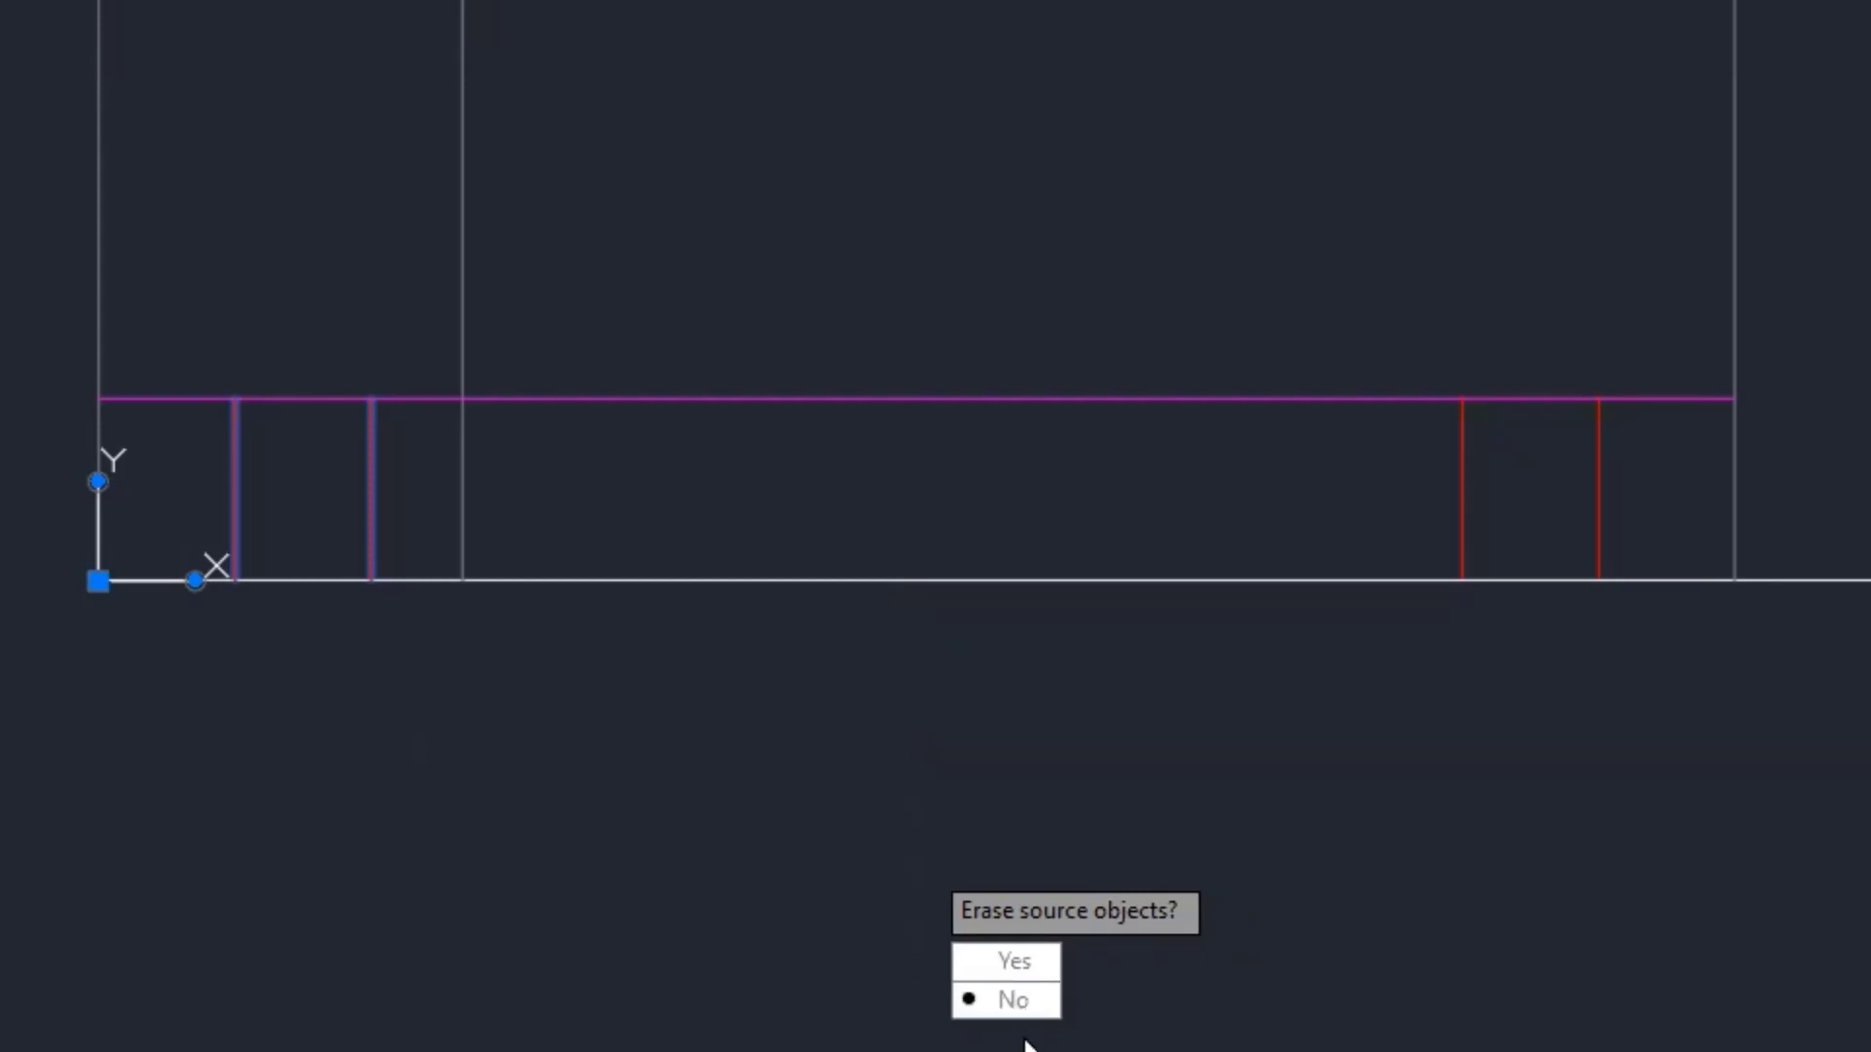
key("Return")
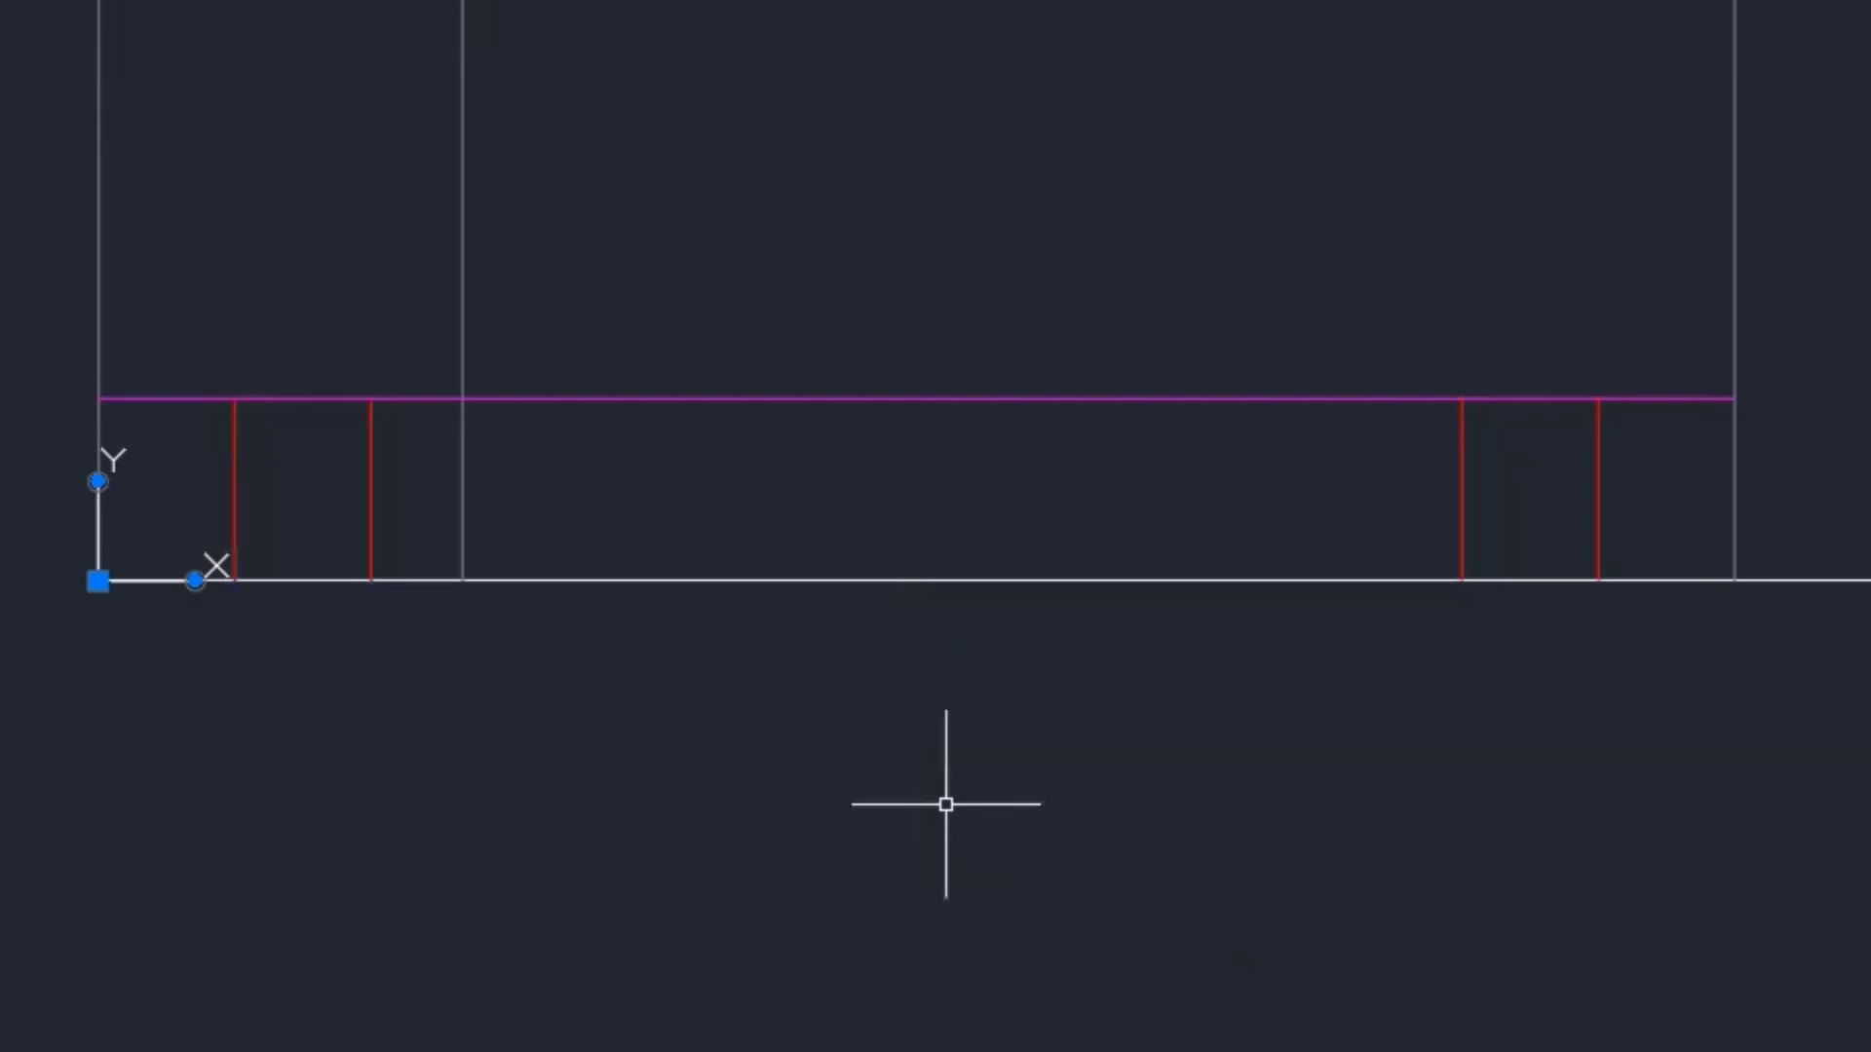
scroll(969, 719, "down", 5)
mouse_move(1038, 475)
middle_mouse_down()
mouse_move(1032, 555)
mouse_move(956, 773)
mouse_move(915, 821)
middle_mouse_up()
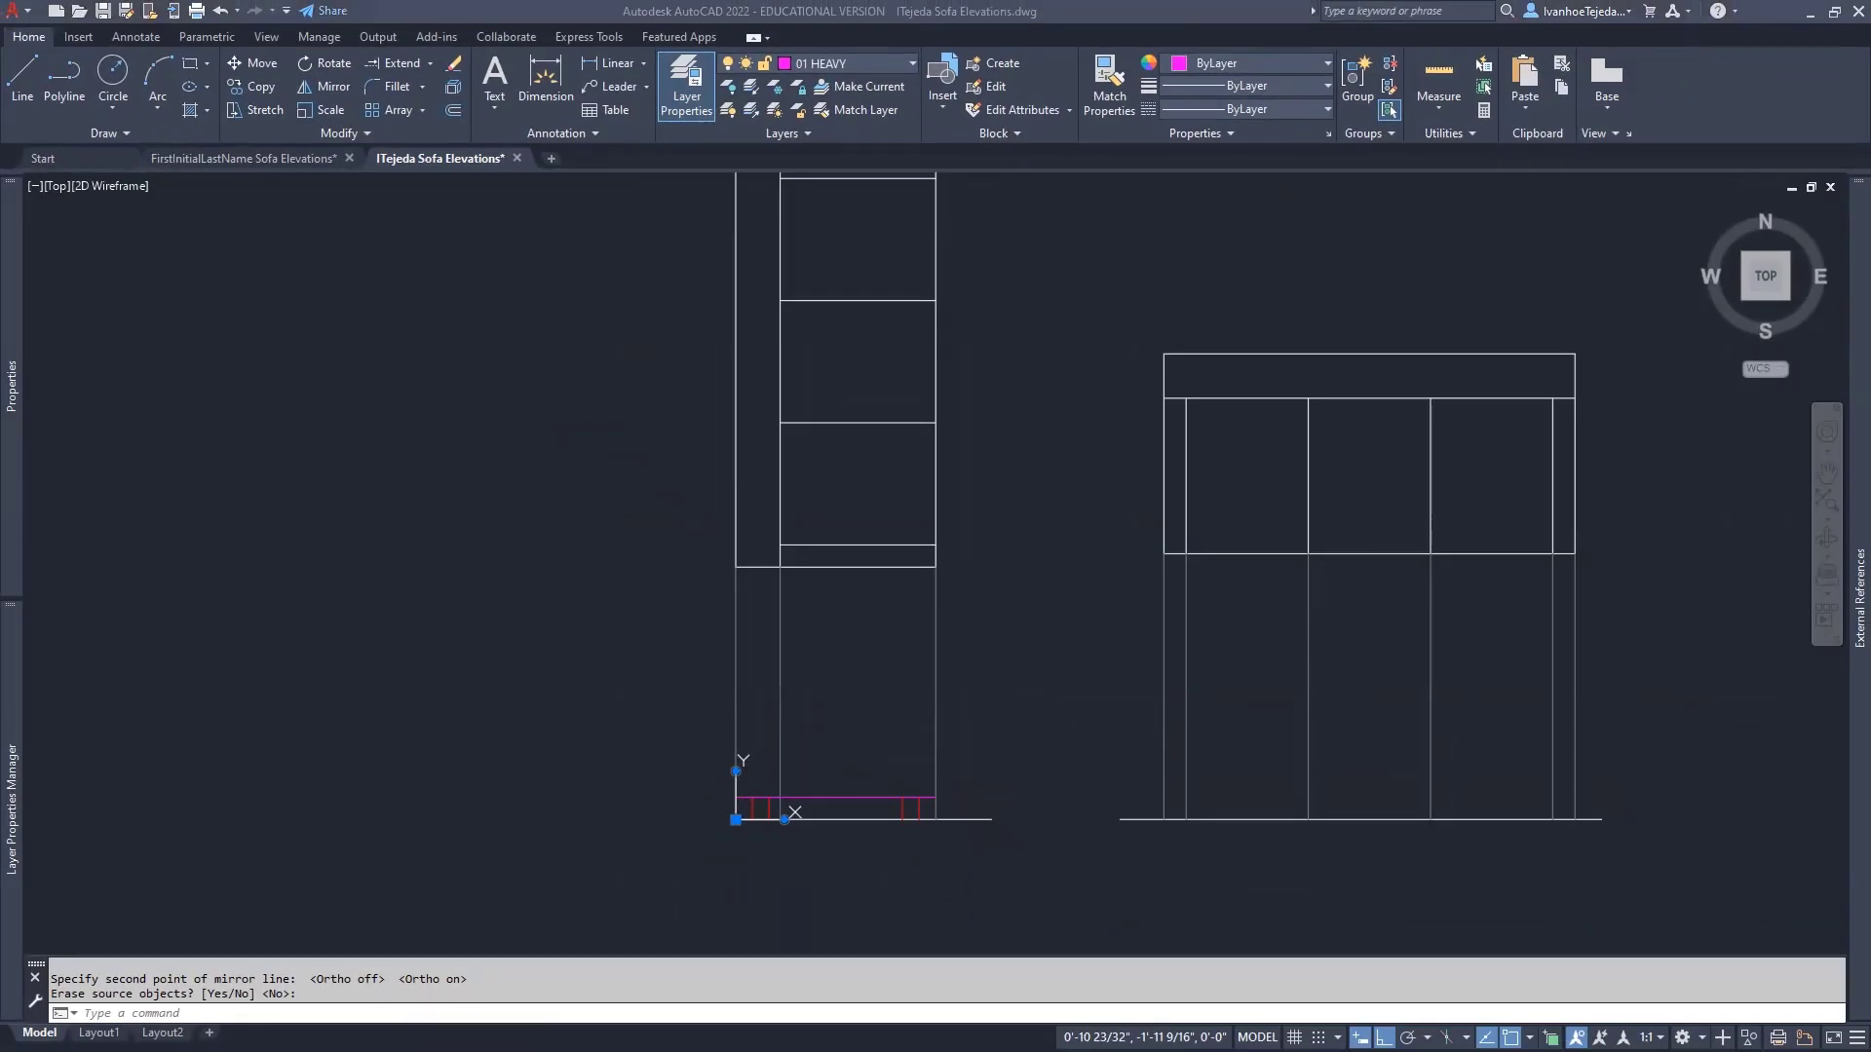
key("alt+Tab")
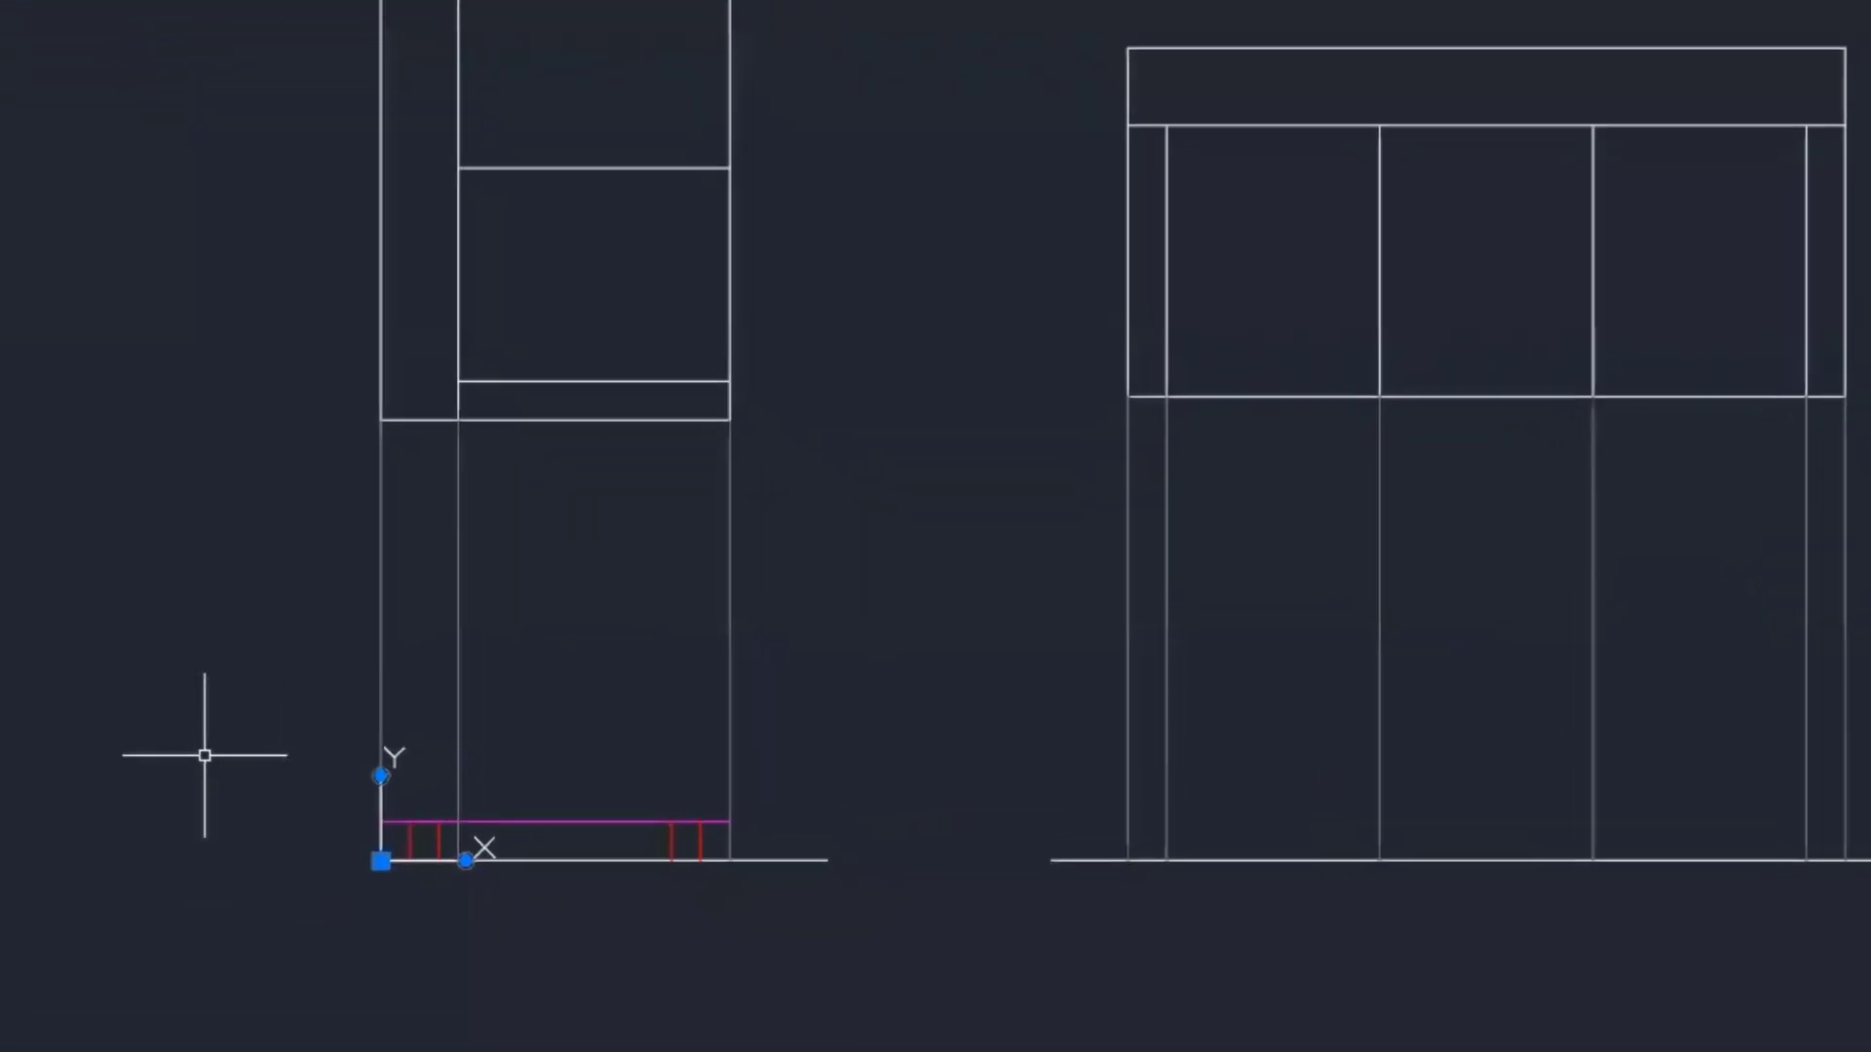
type("l")
key("Return")
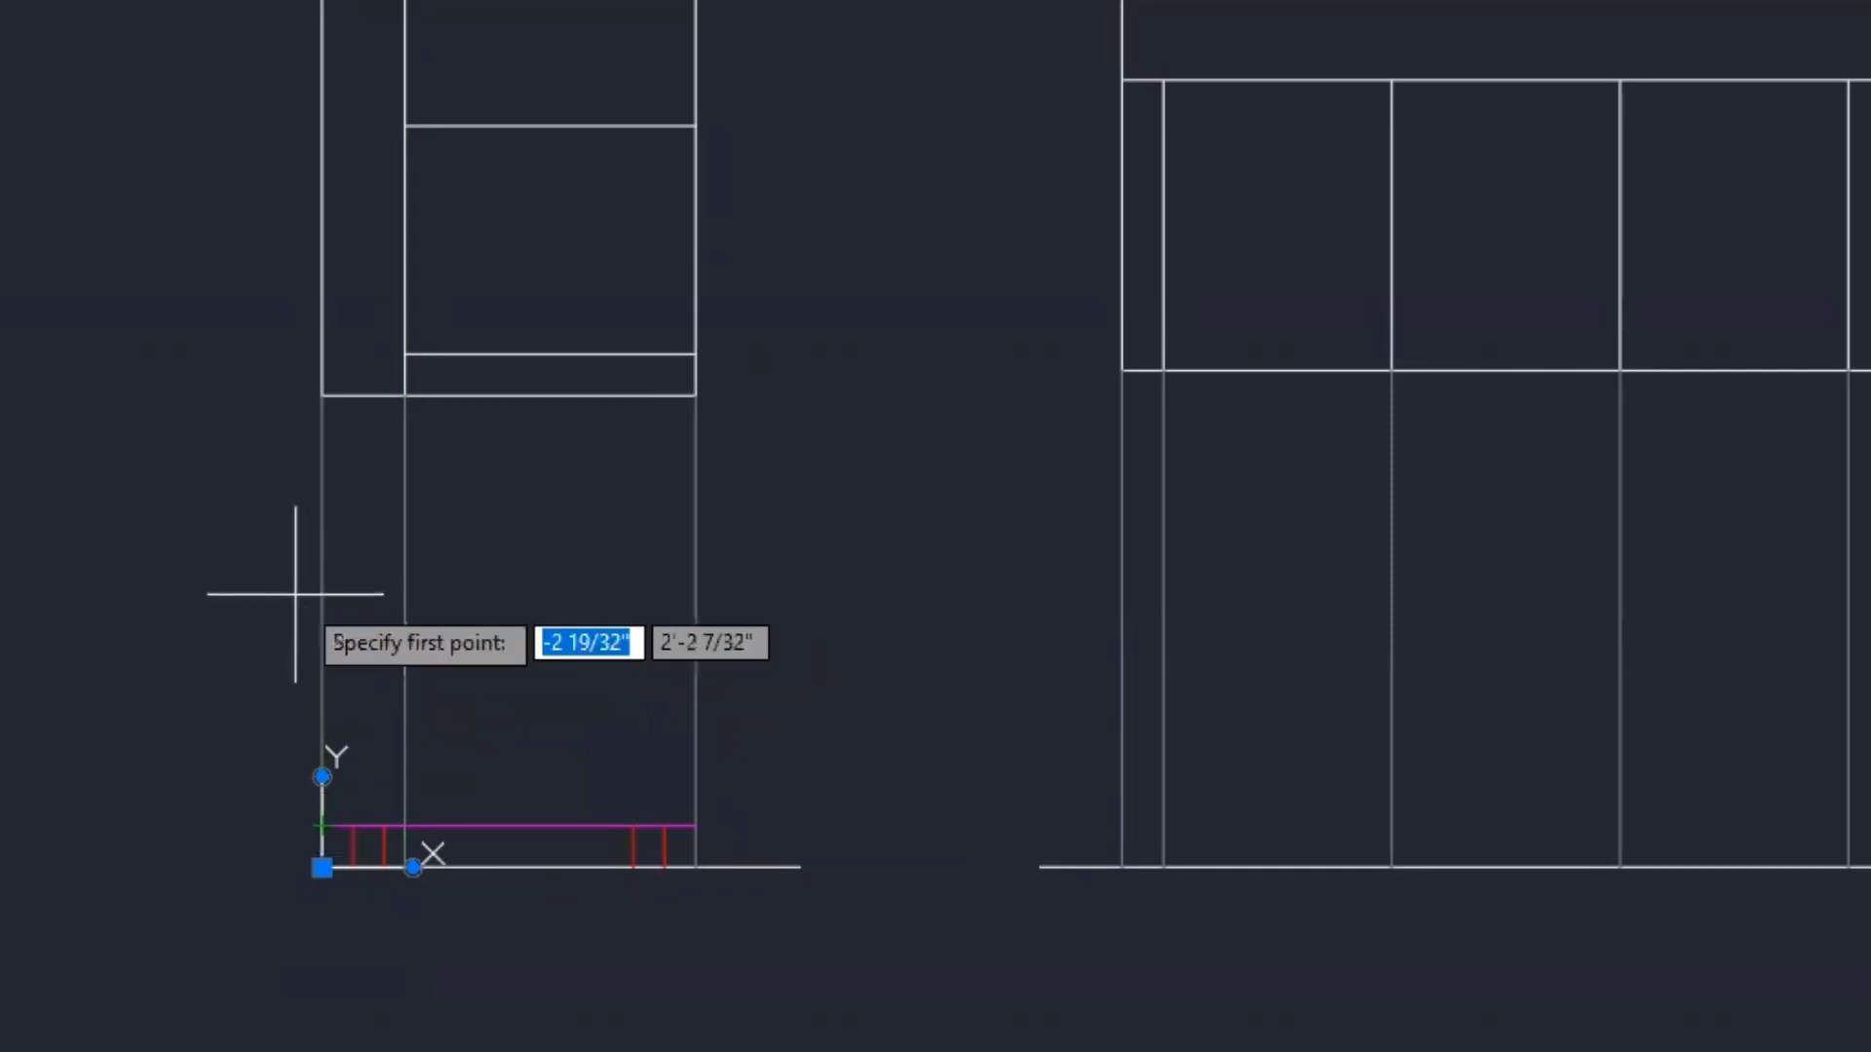
type("2'1")
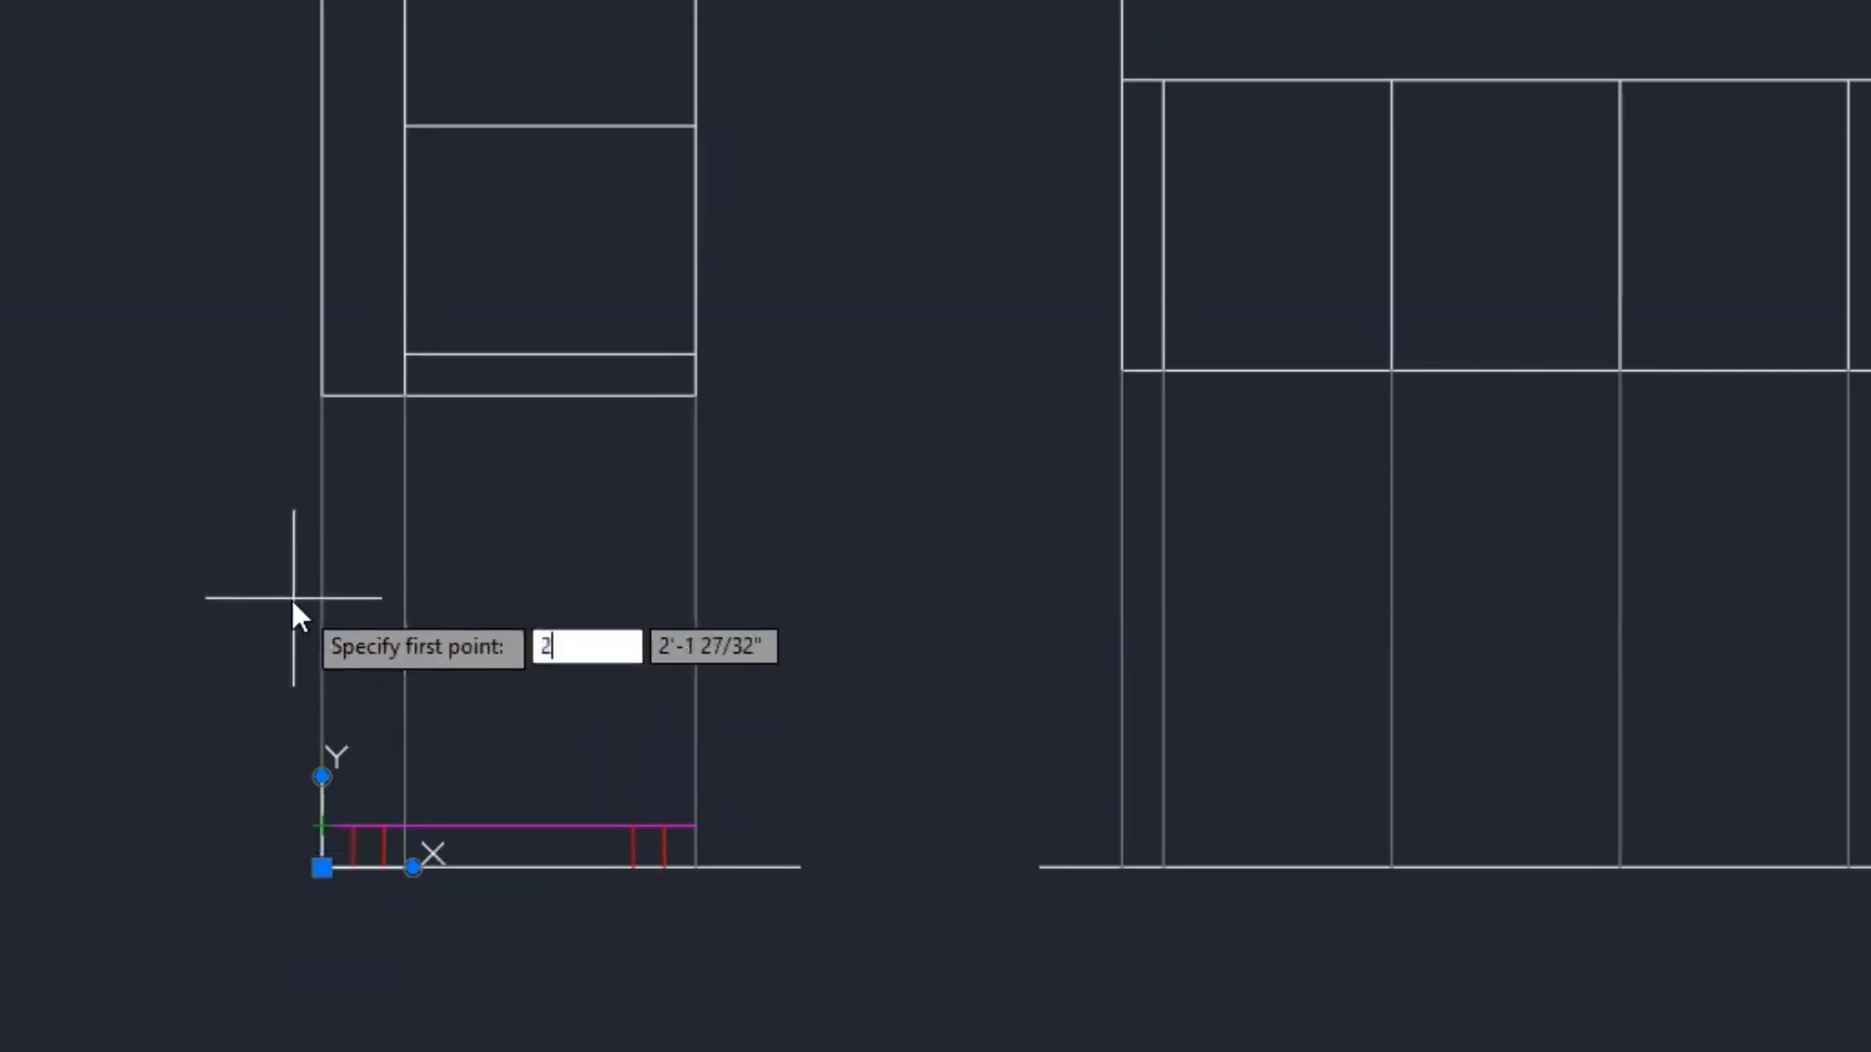
key("Return")
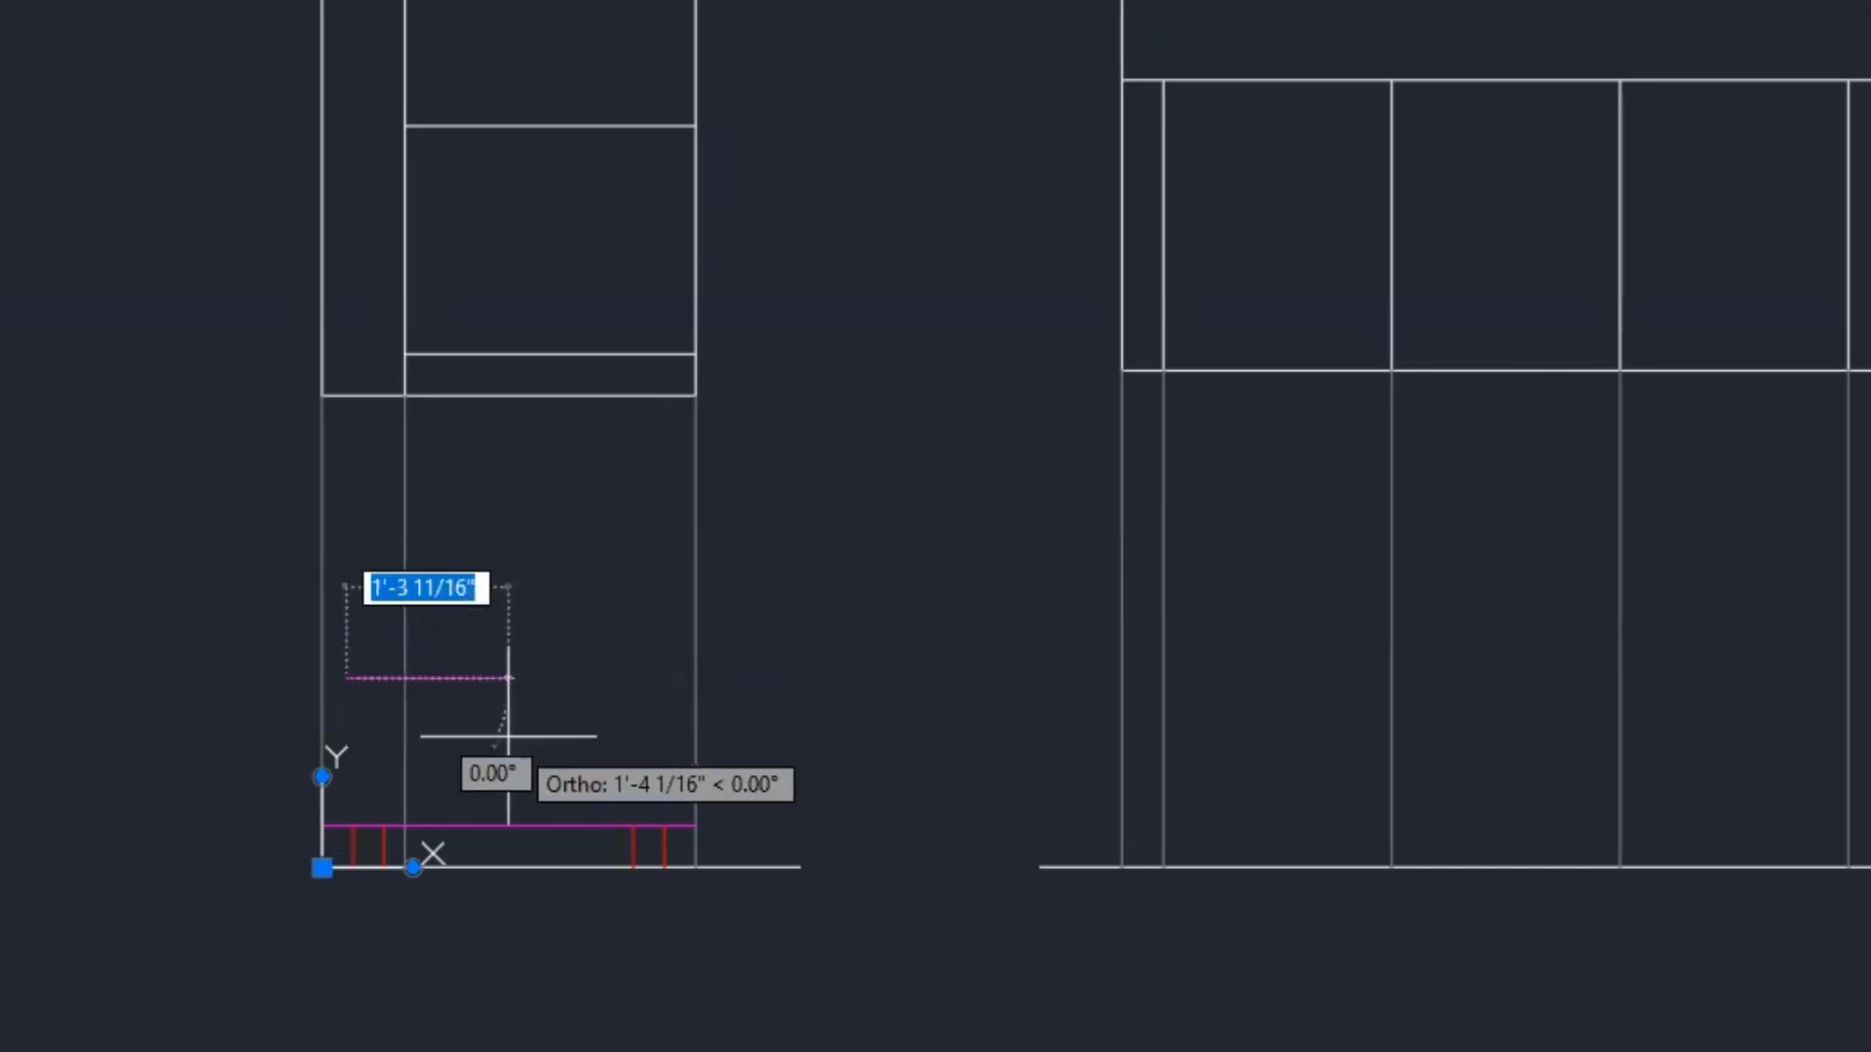
key("Escape")
scroll(381, 804, "up", 4)
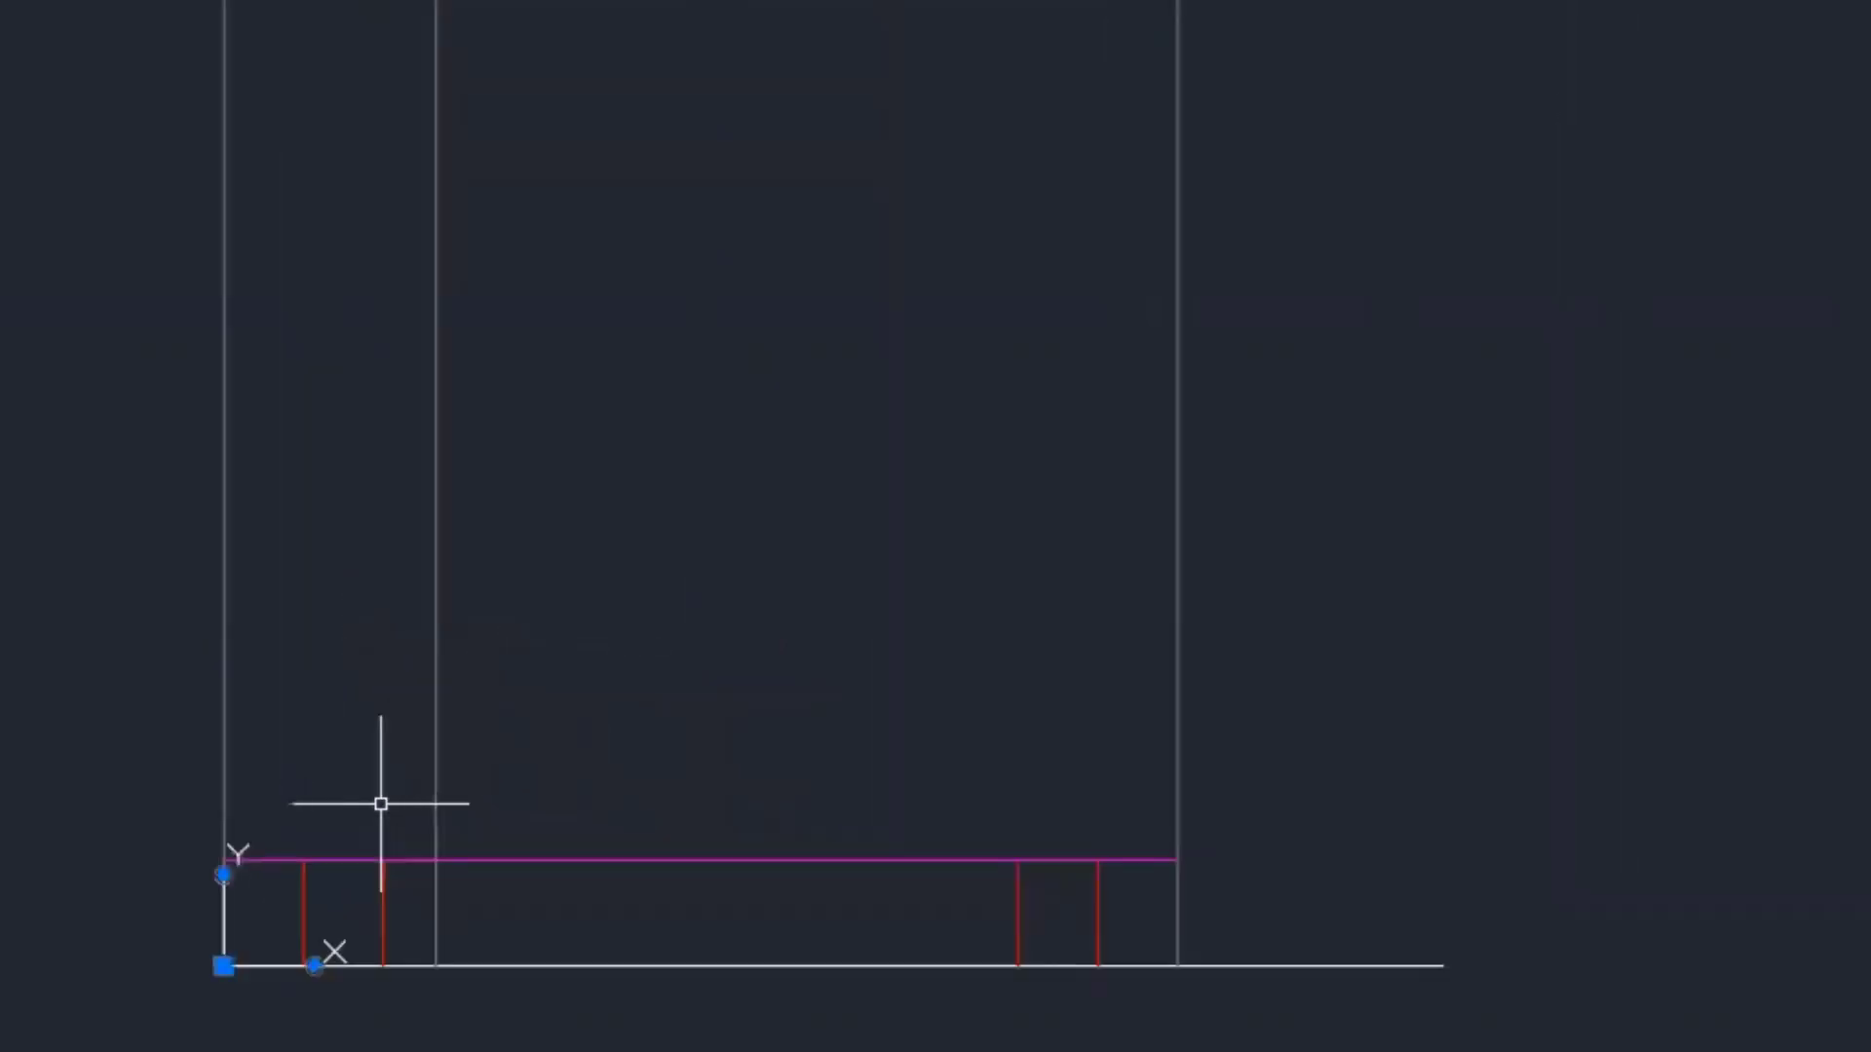
middle_click_drag(568, 656, 792, 680)
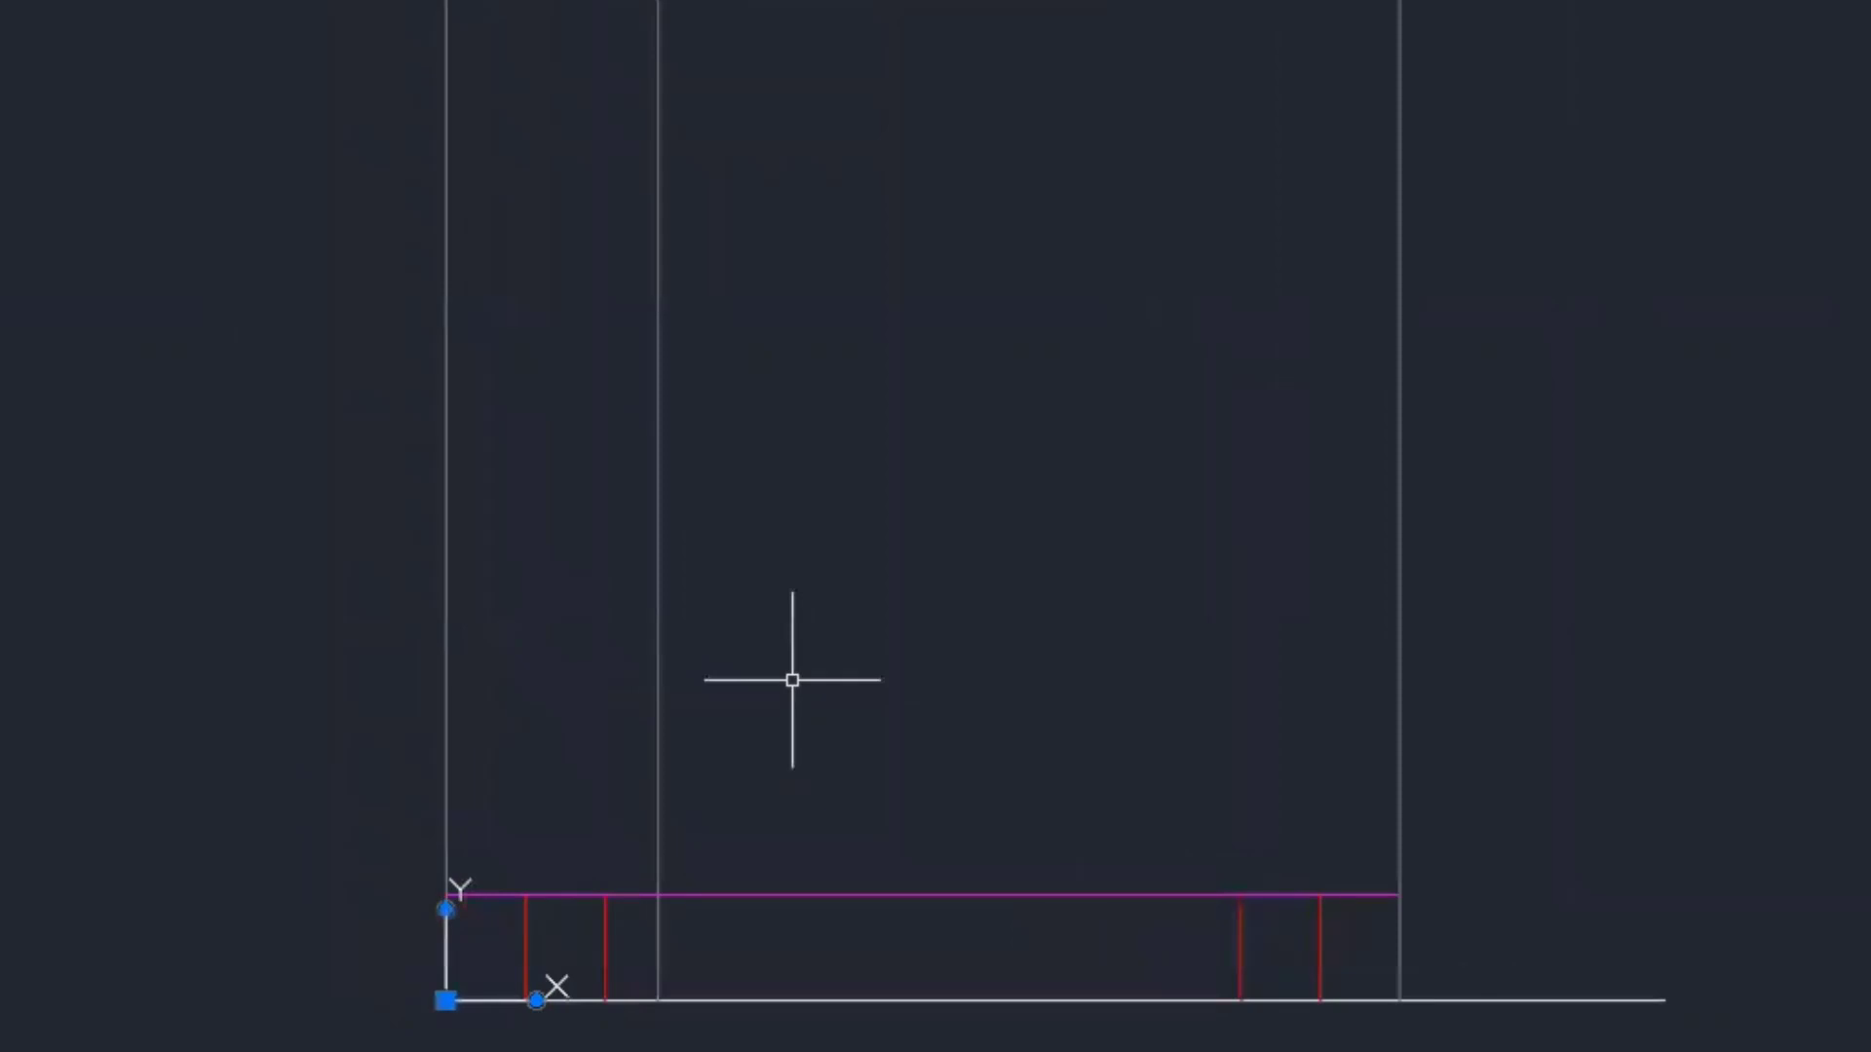
type("l")
key("Return")
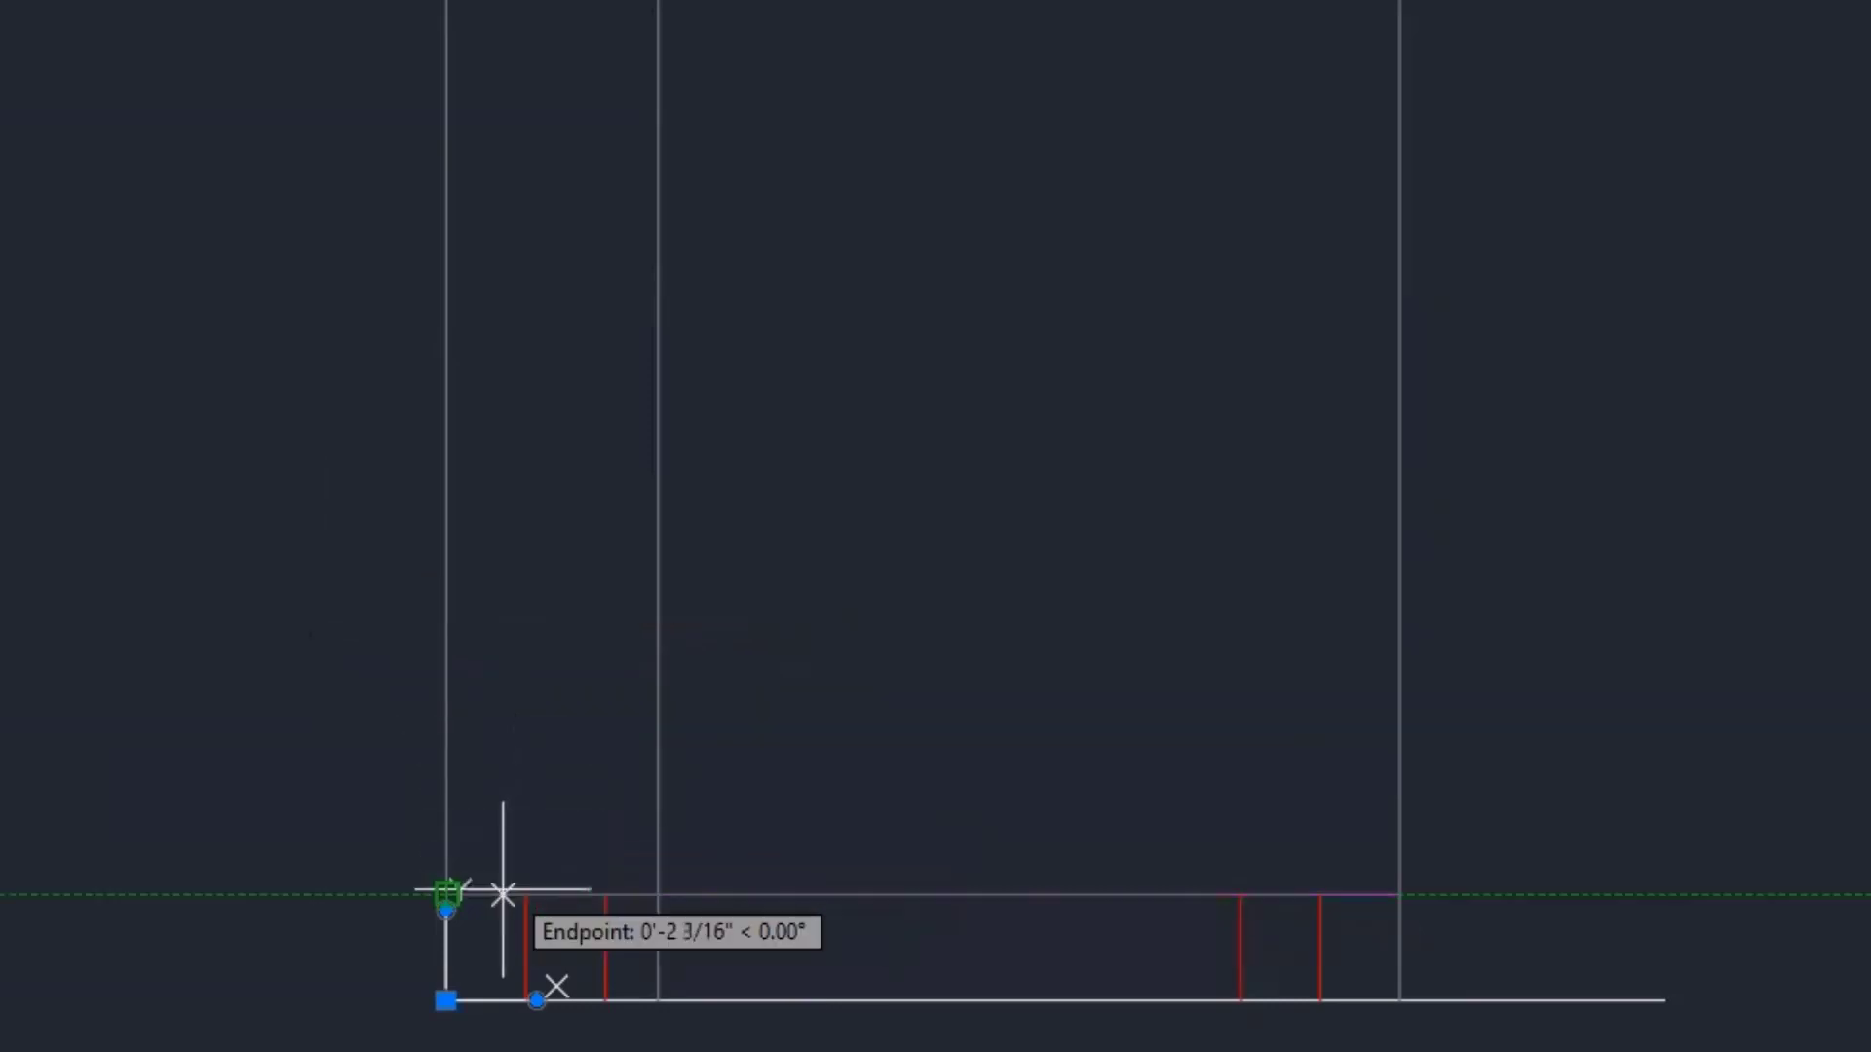
- Draw the arm outline 2'5" up from the seat line's left end to the guide line, then view the PDF
left_click(447, 892)
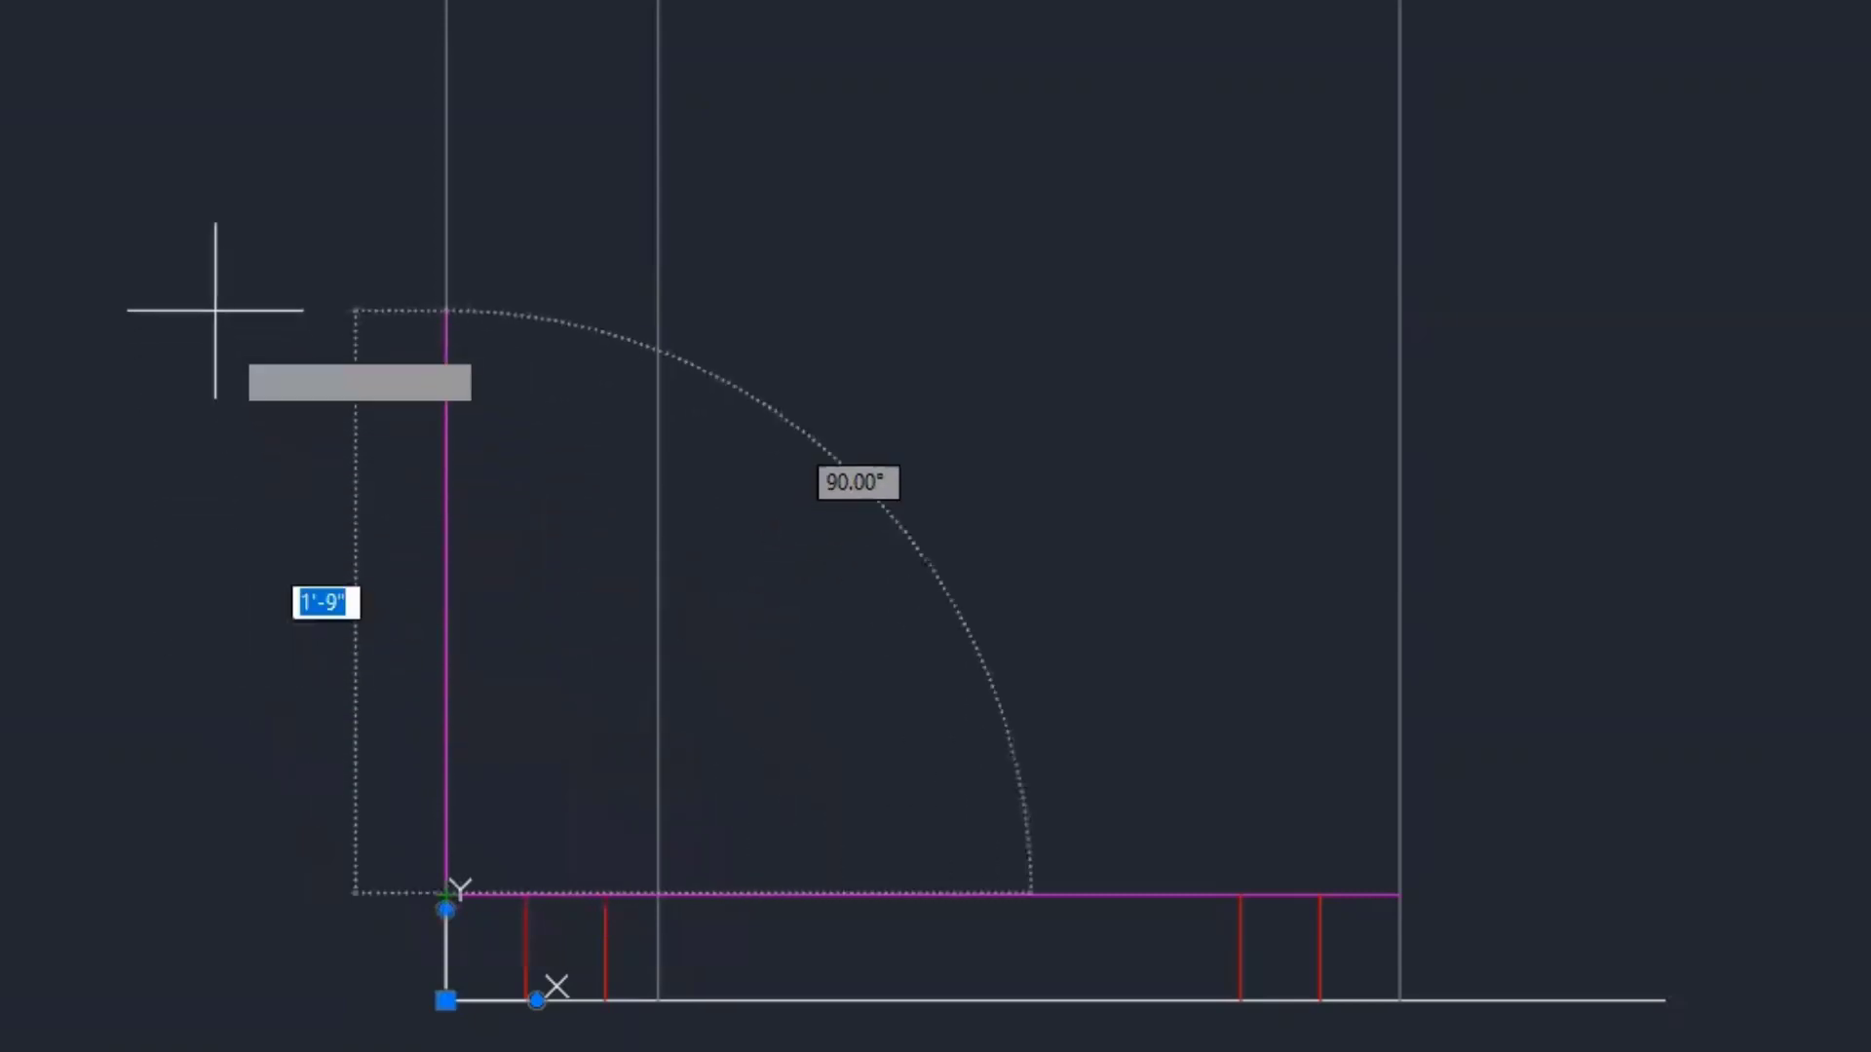
type("2'5\"")
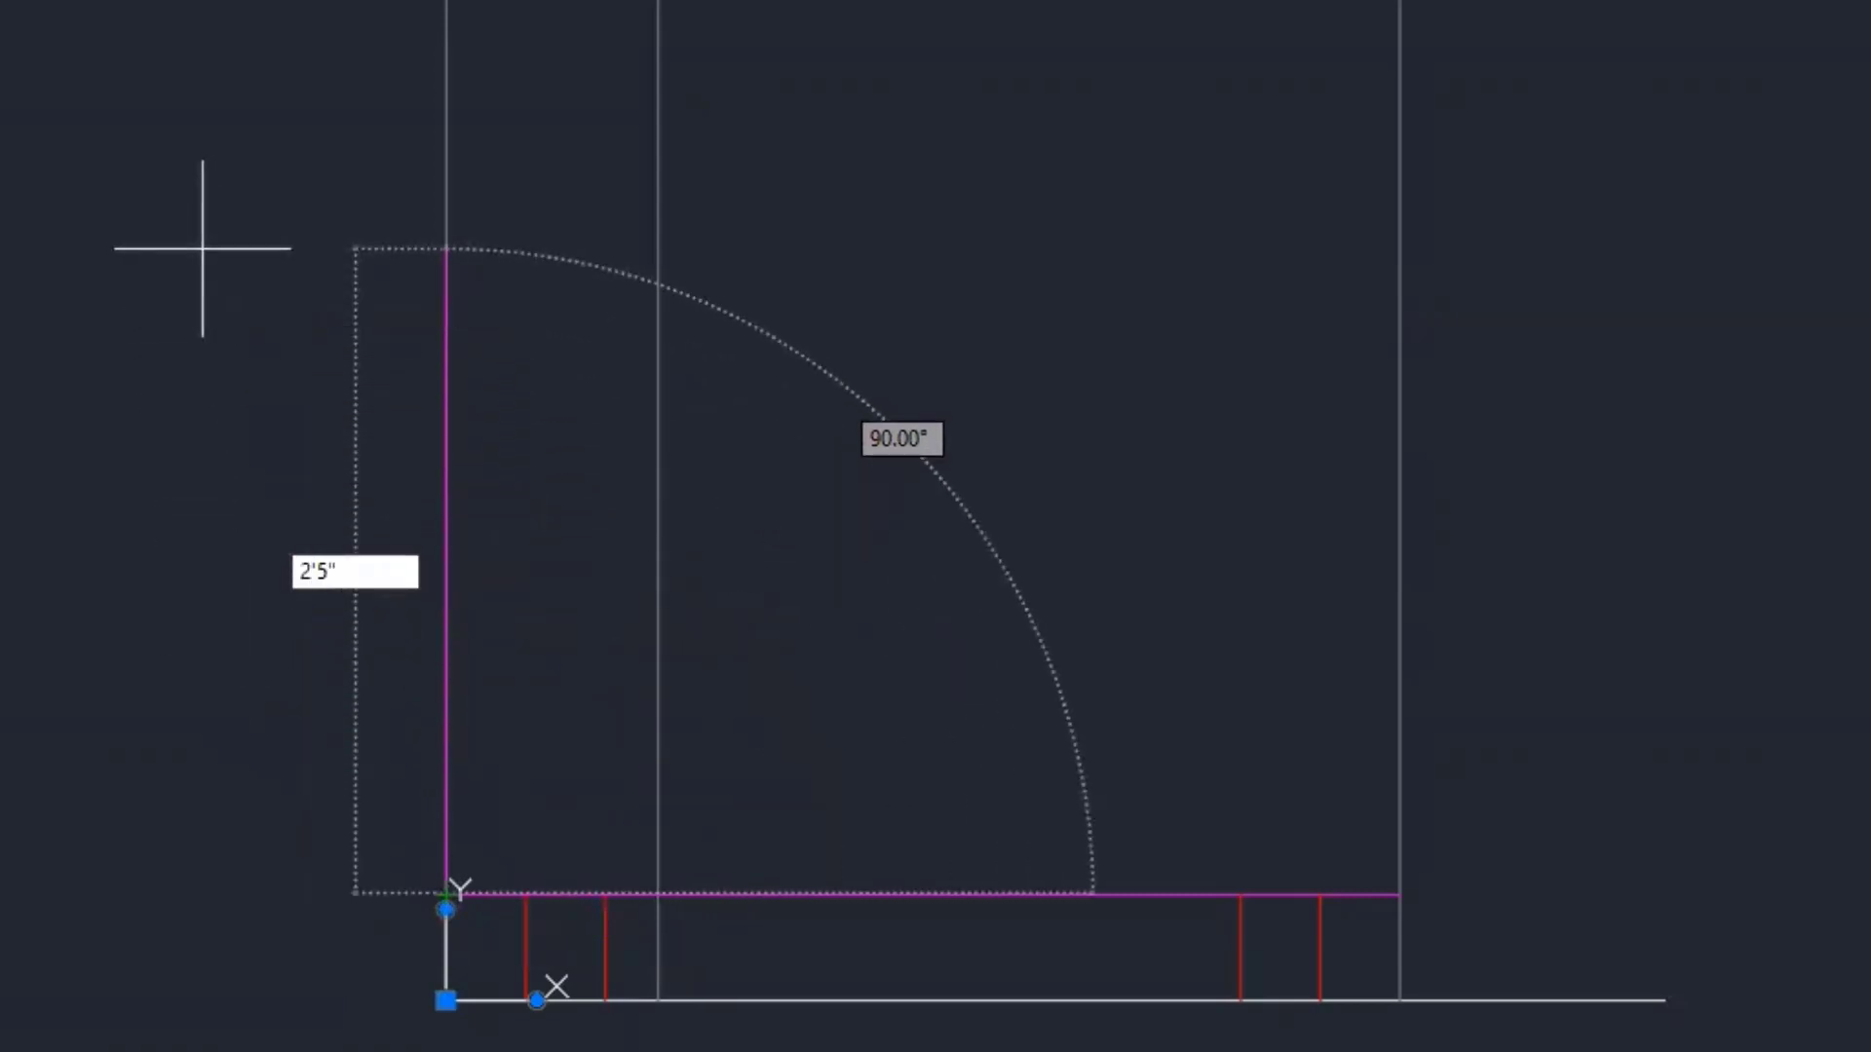
key("Return")
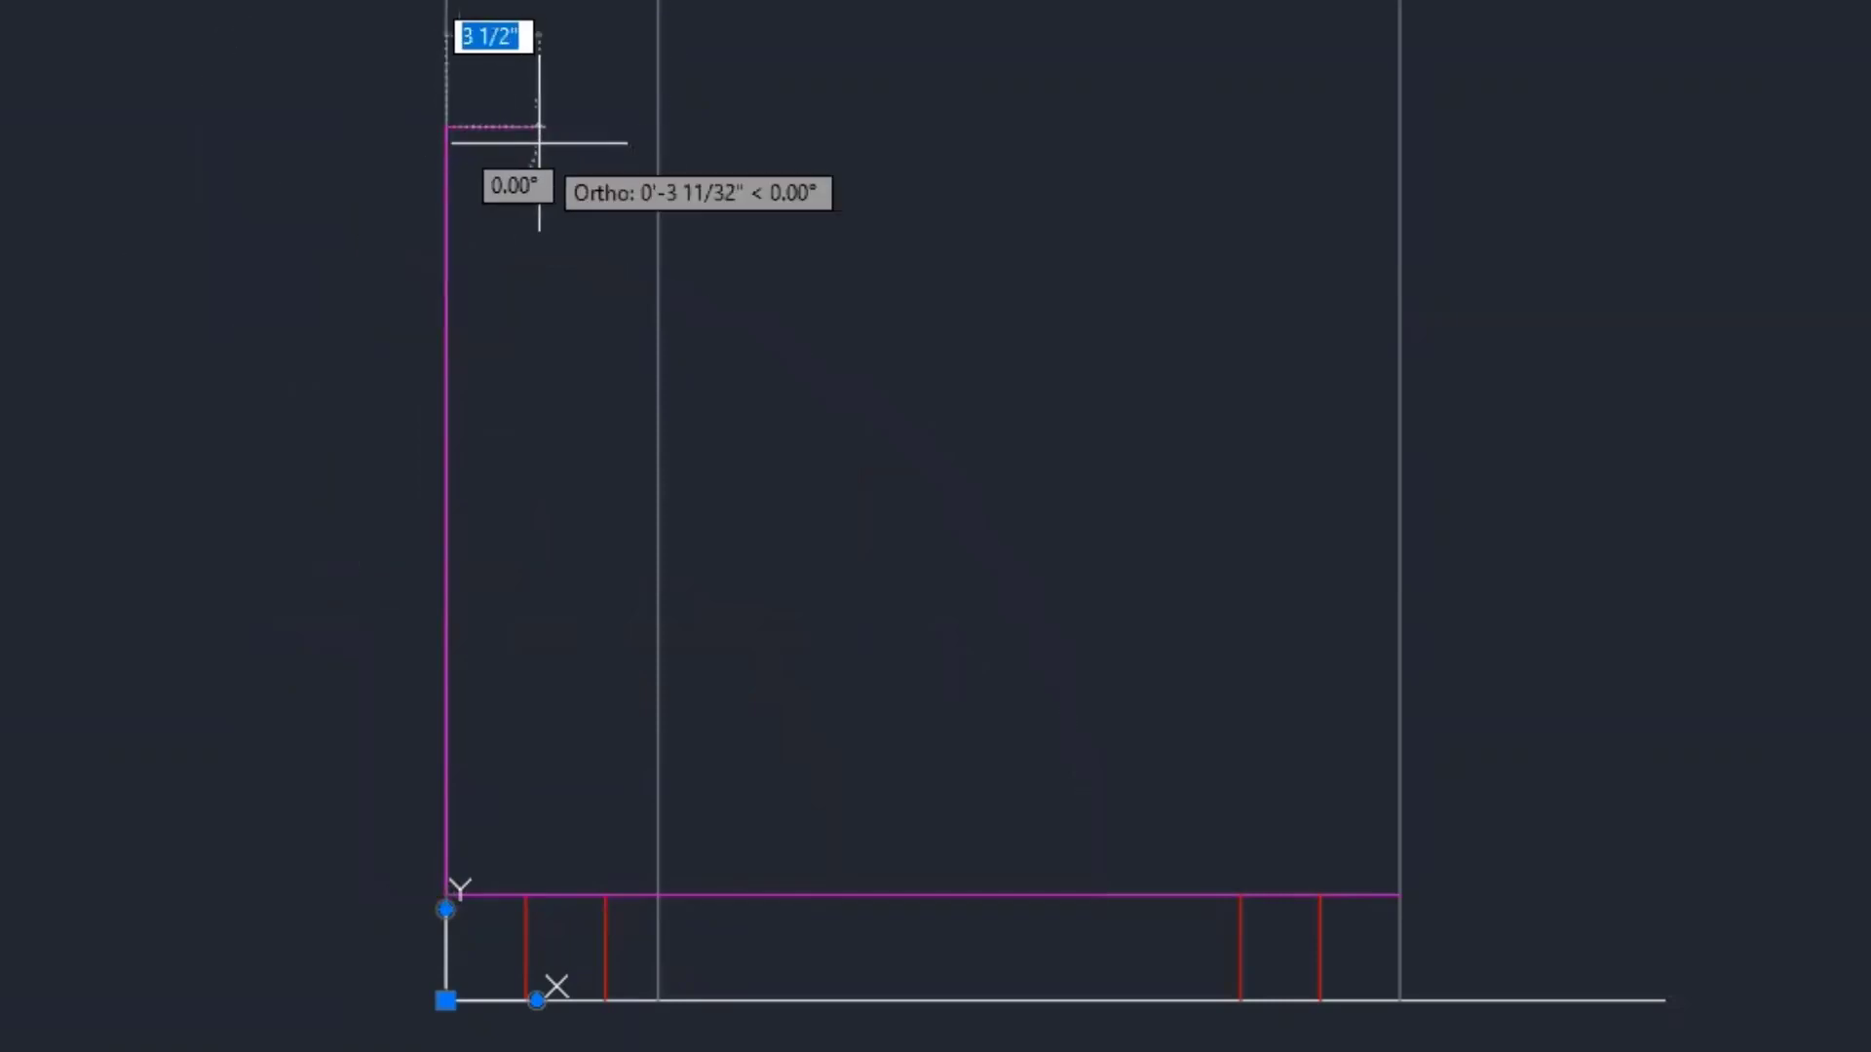
left_click(658, 127)
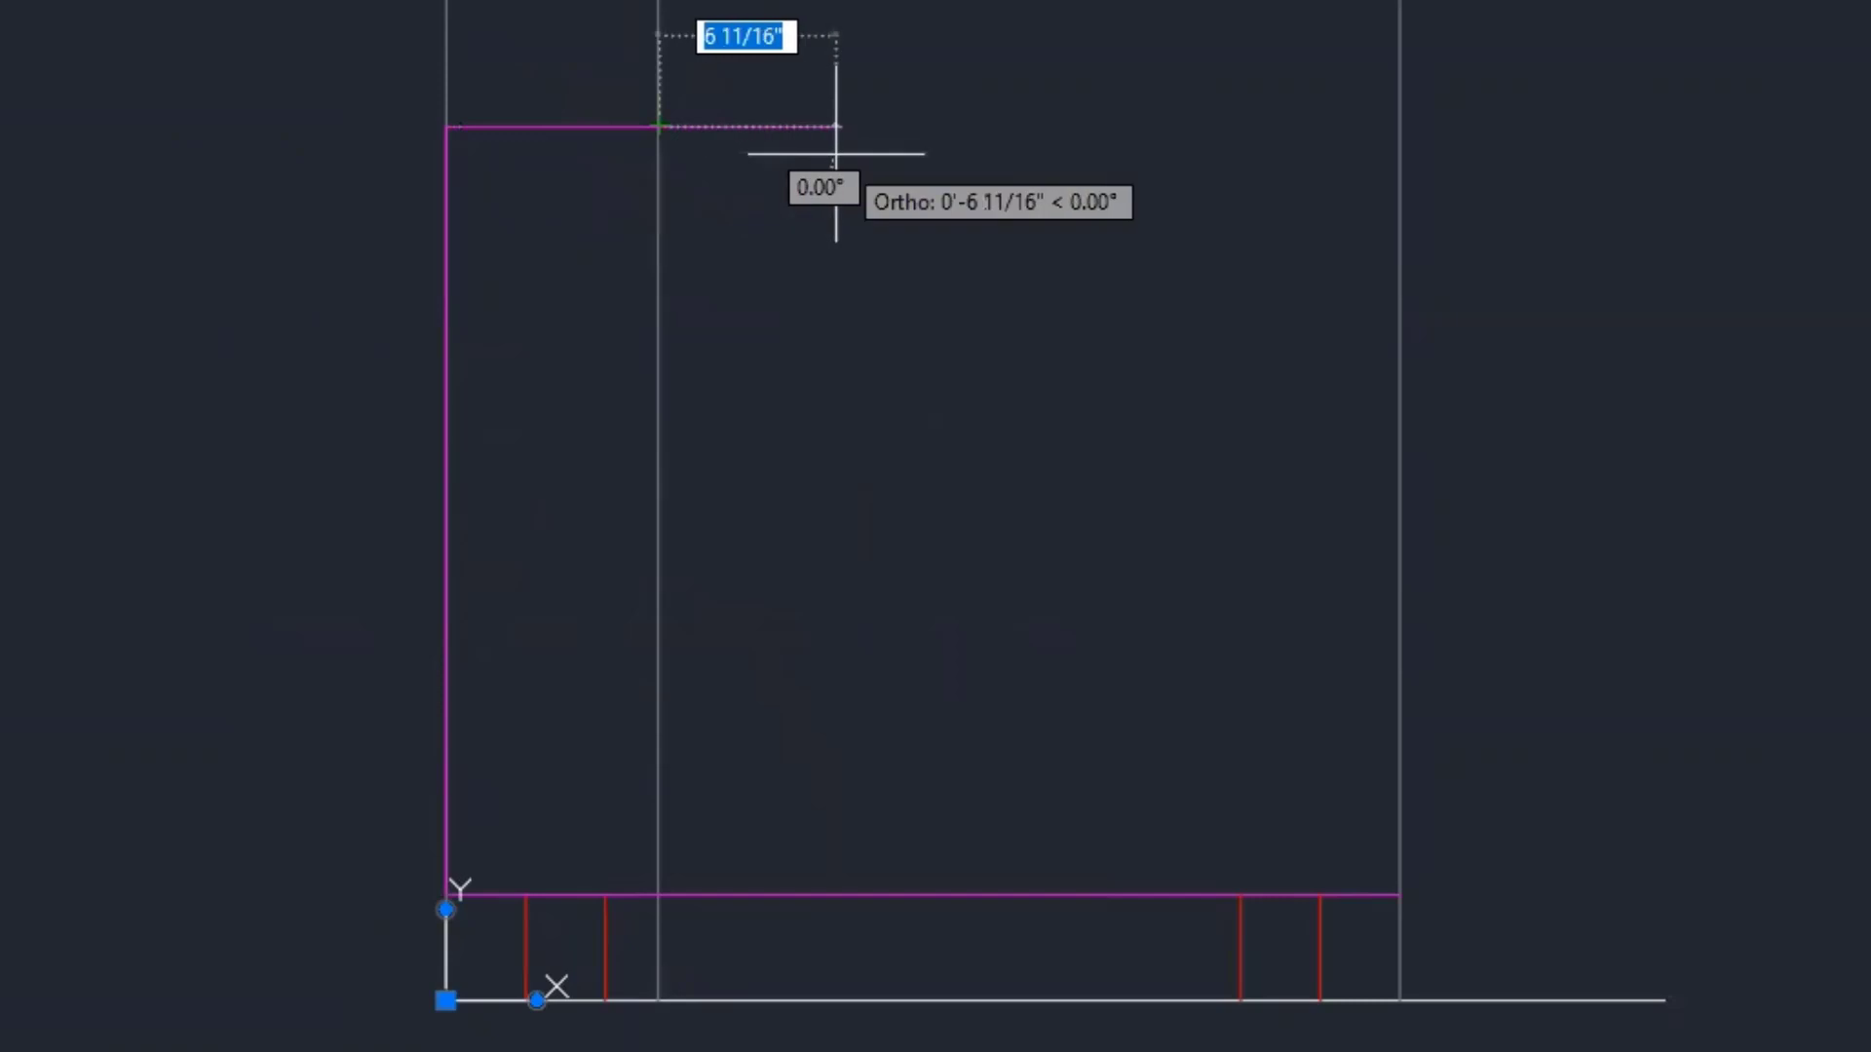
key("Escape")
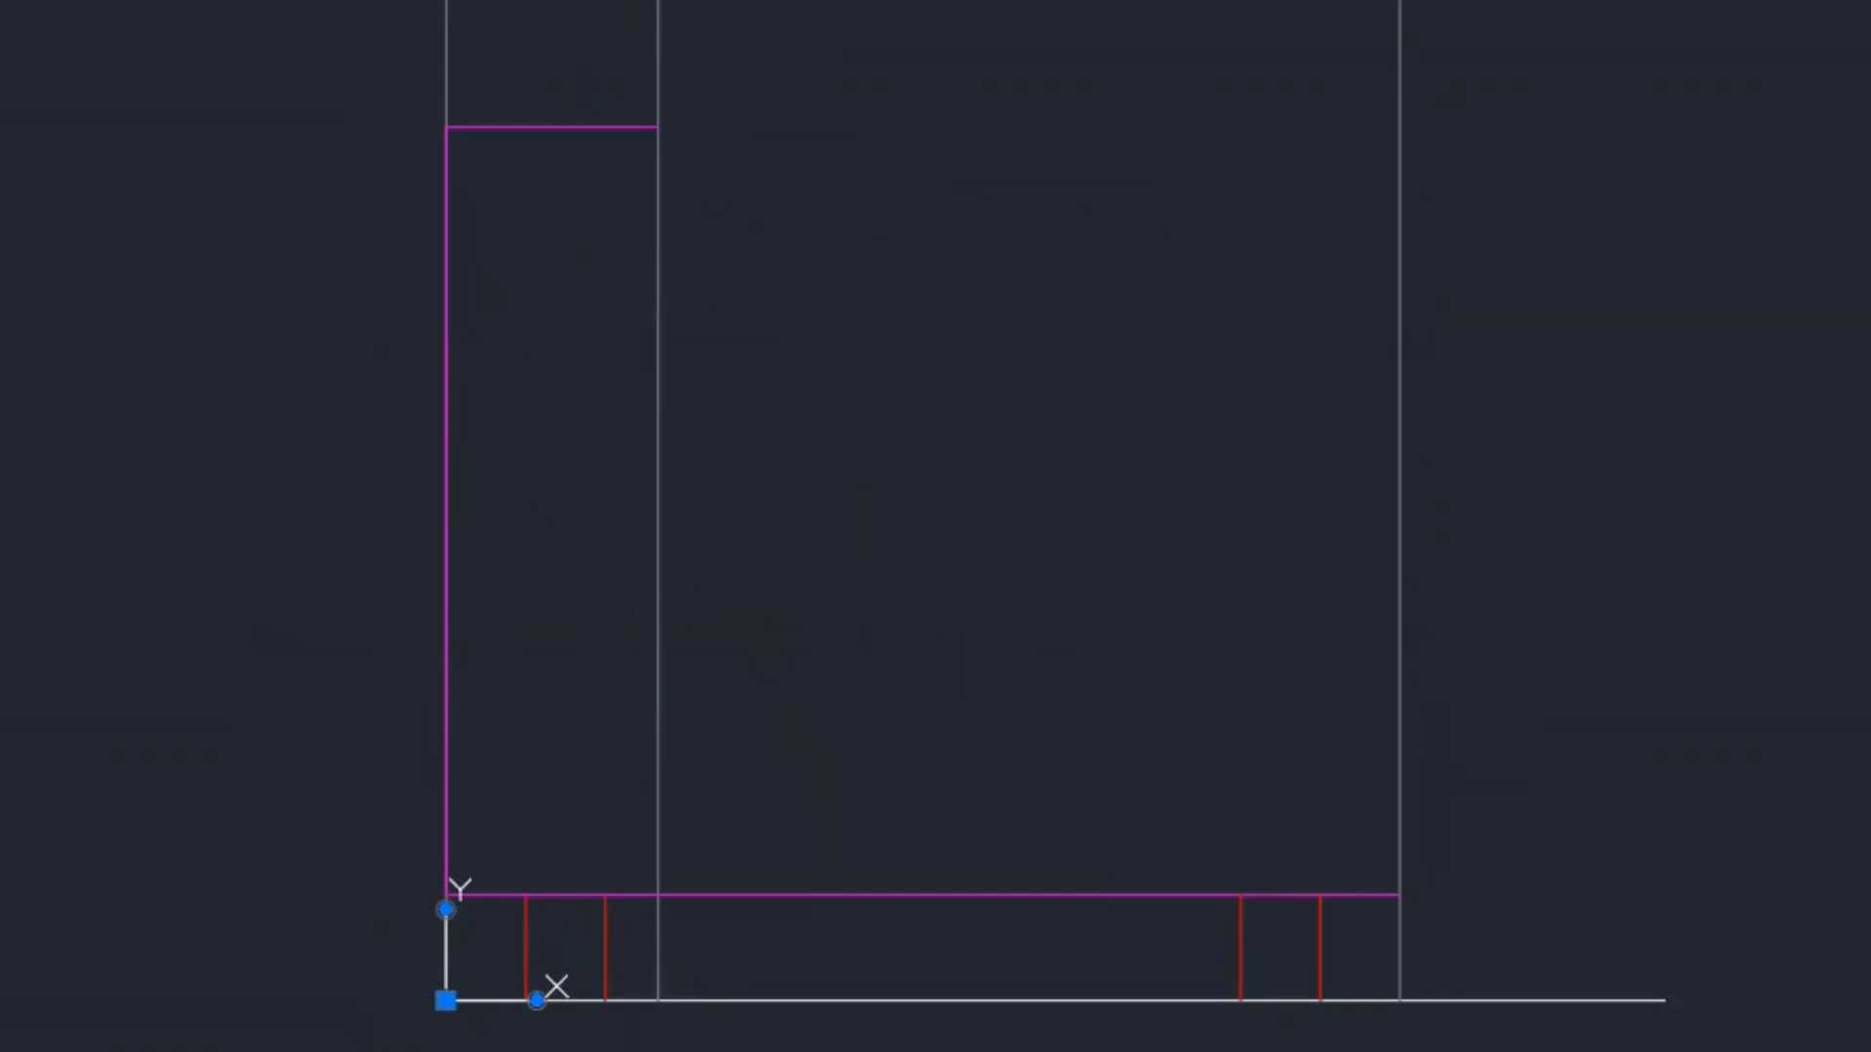
key("alt+Tab")
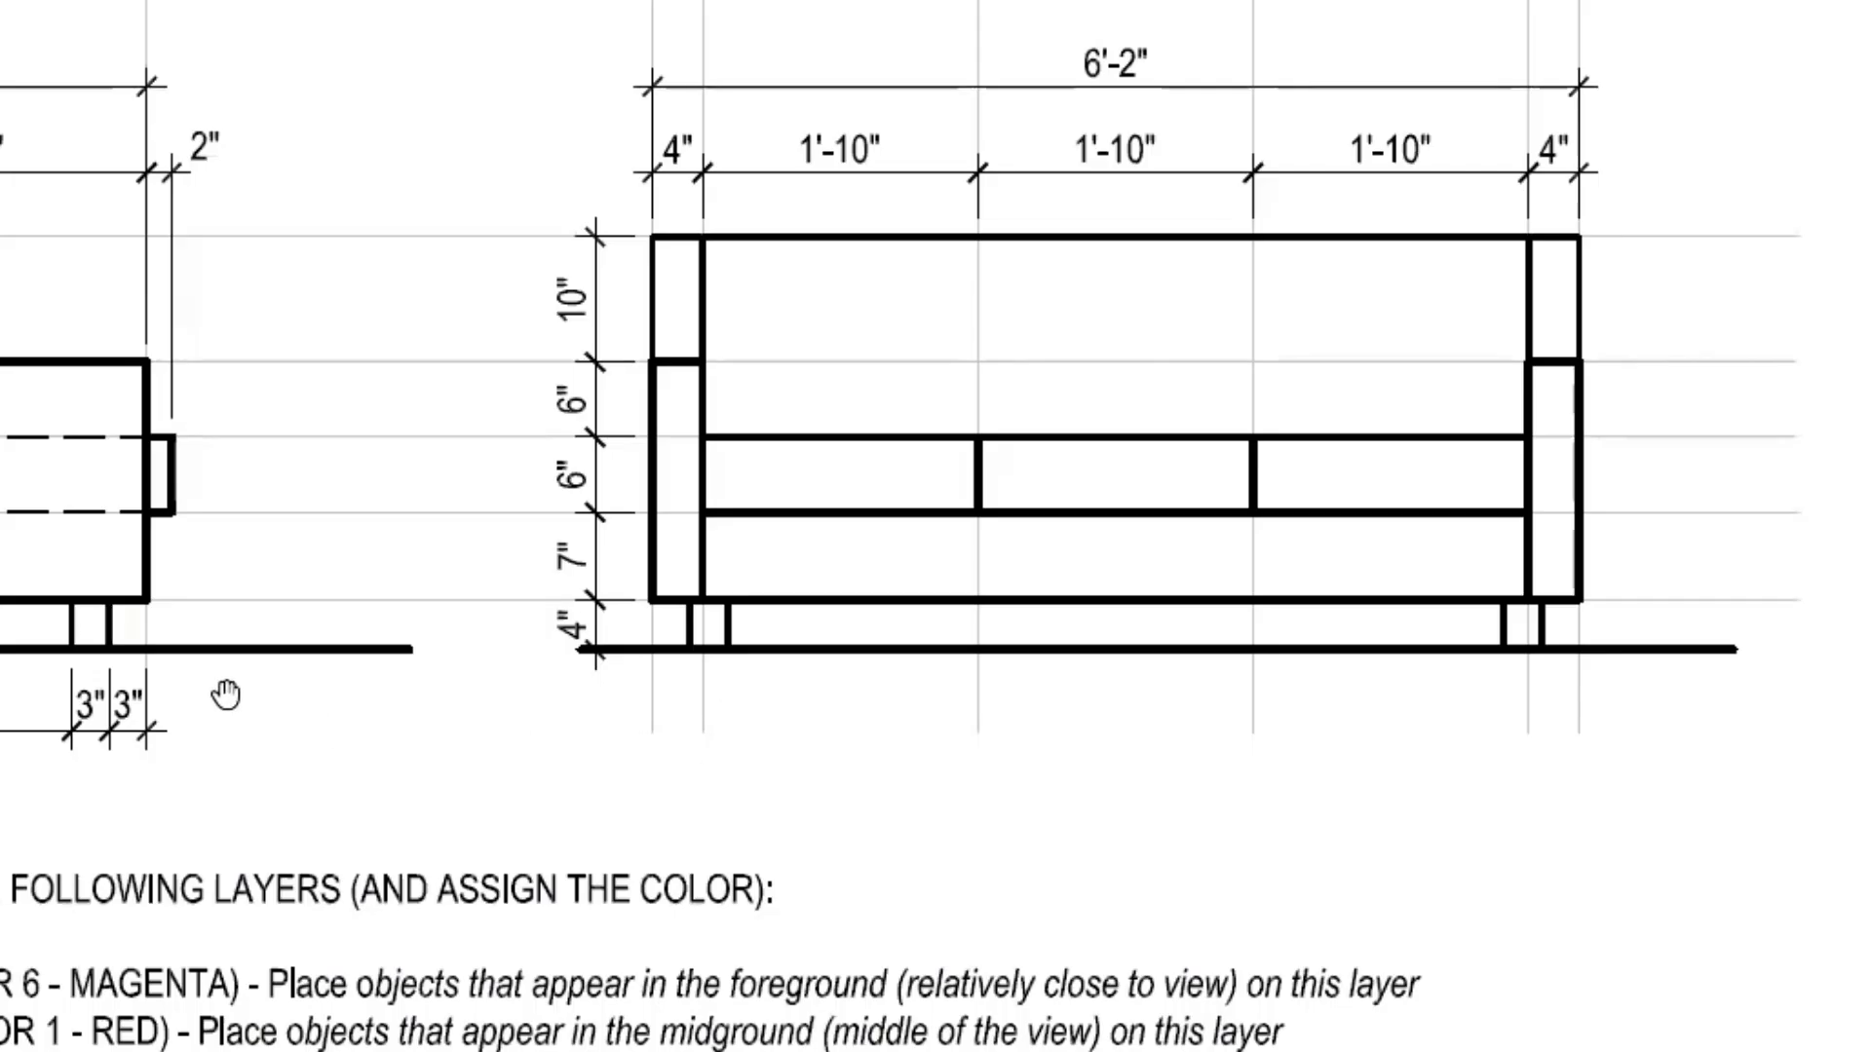
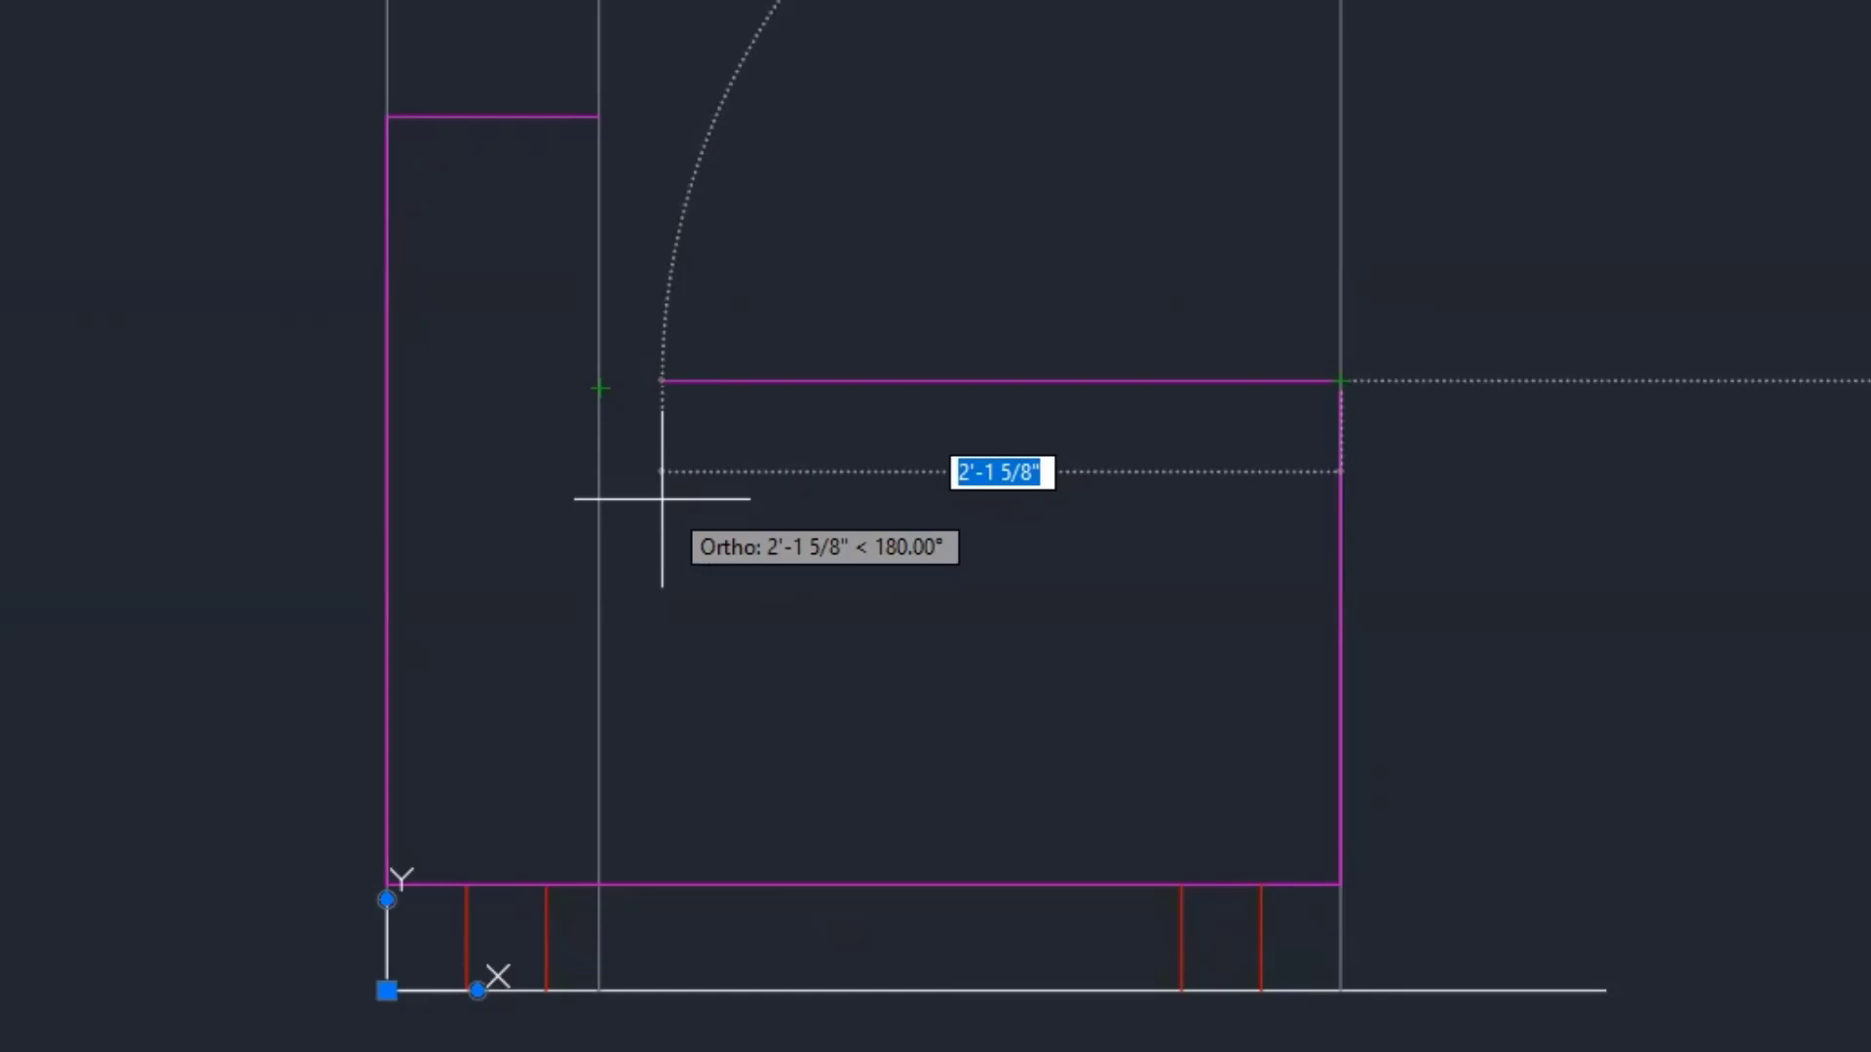
- End the seat-top line perpendicular to the arm, then run it up to the top of the back
right_click(661, 499, "shift")
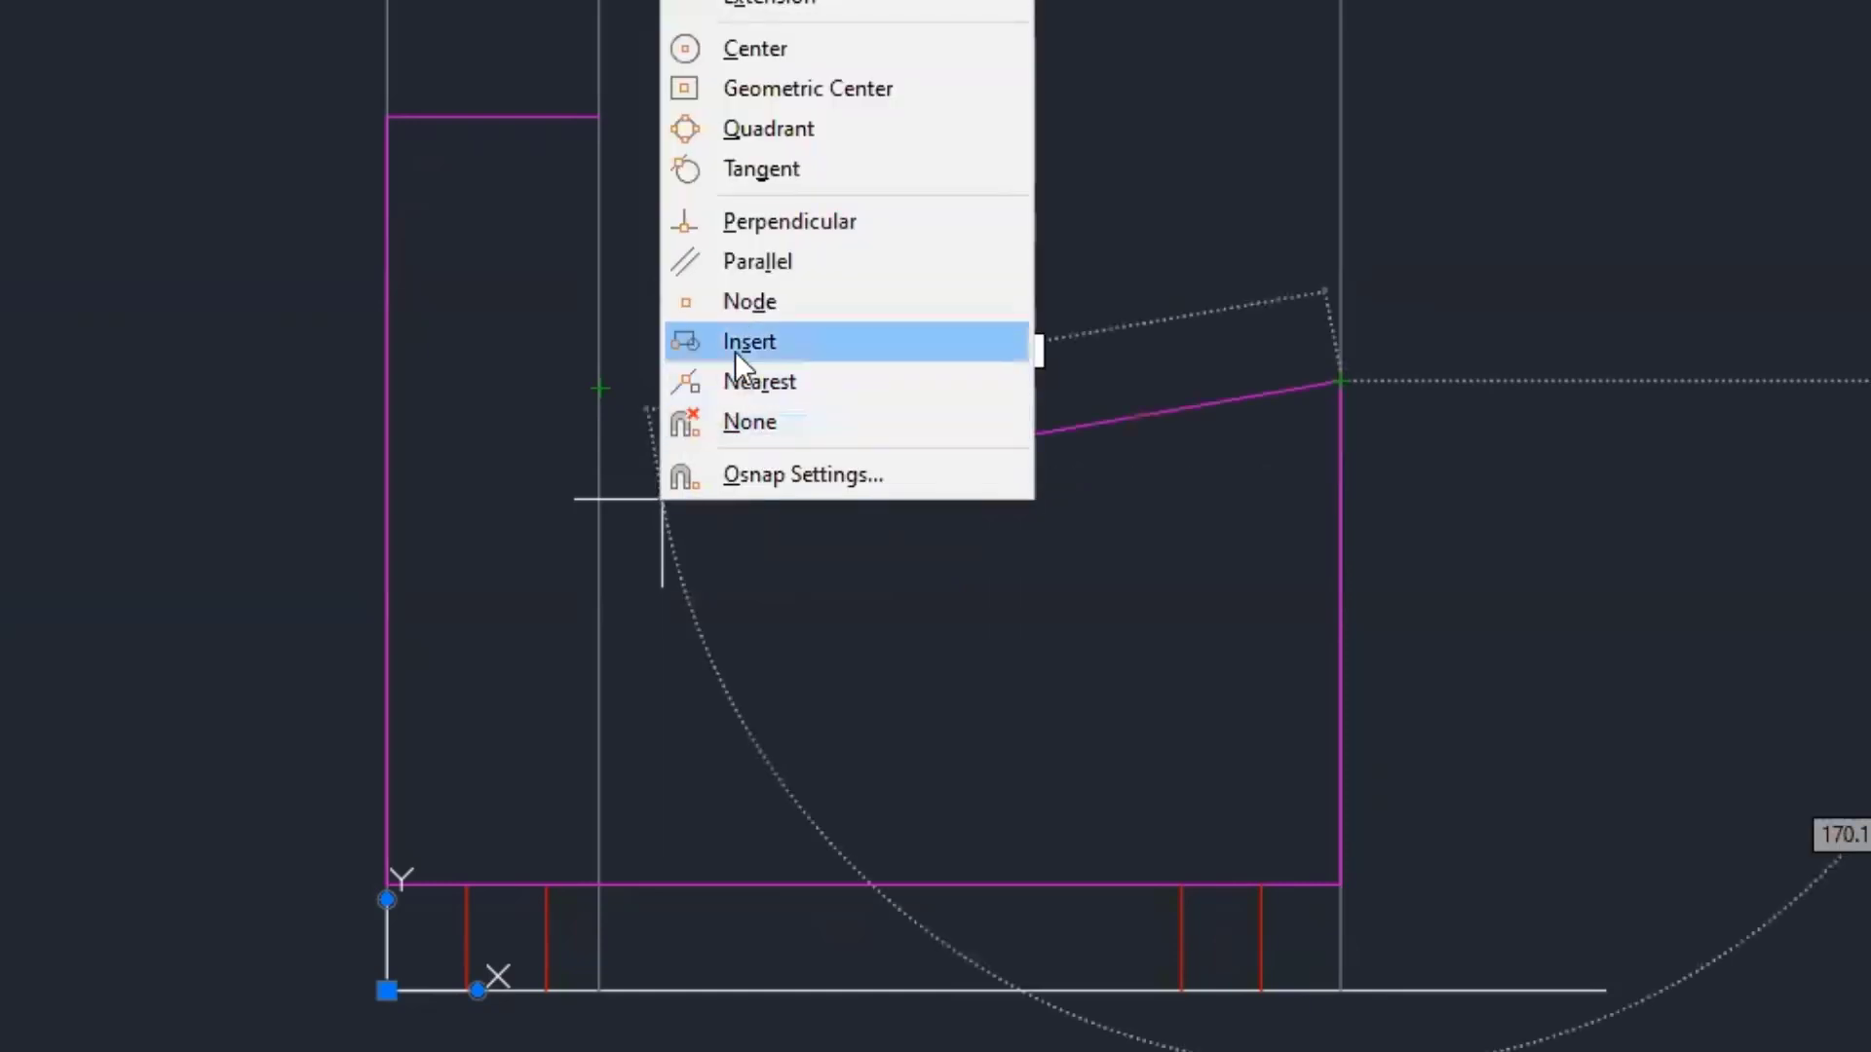
left_click(756, 221)
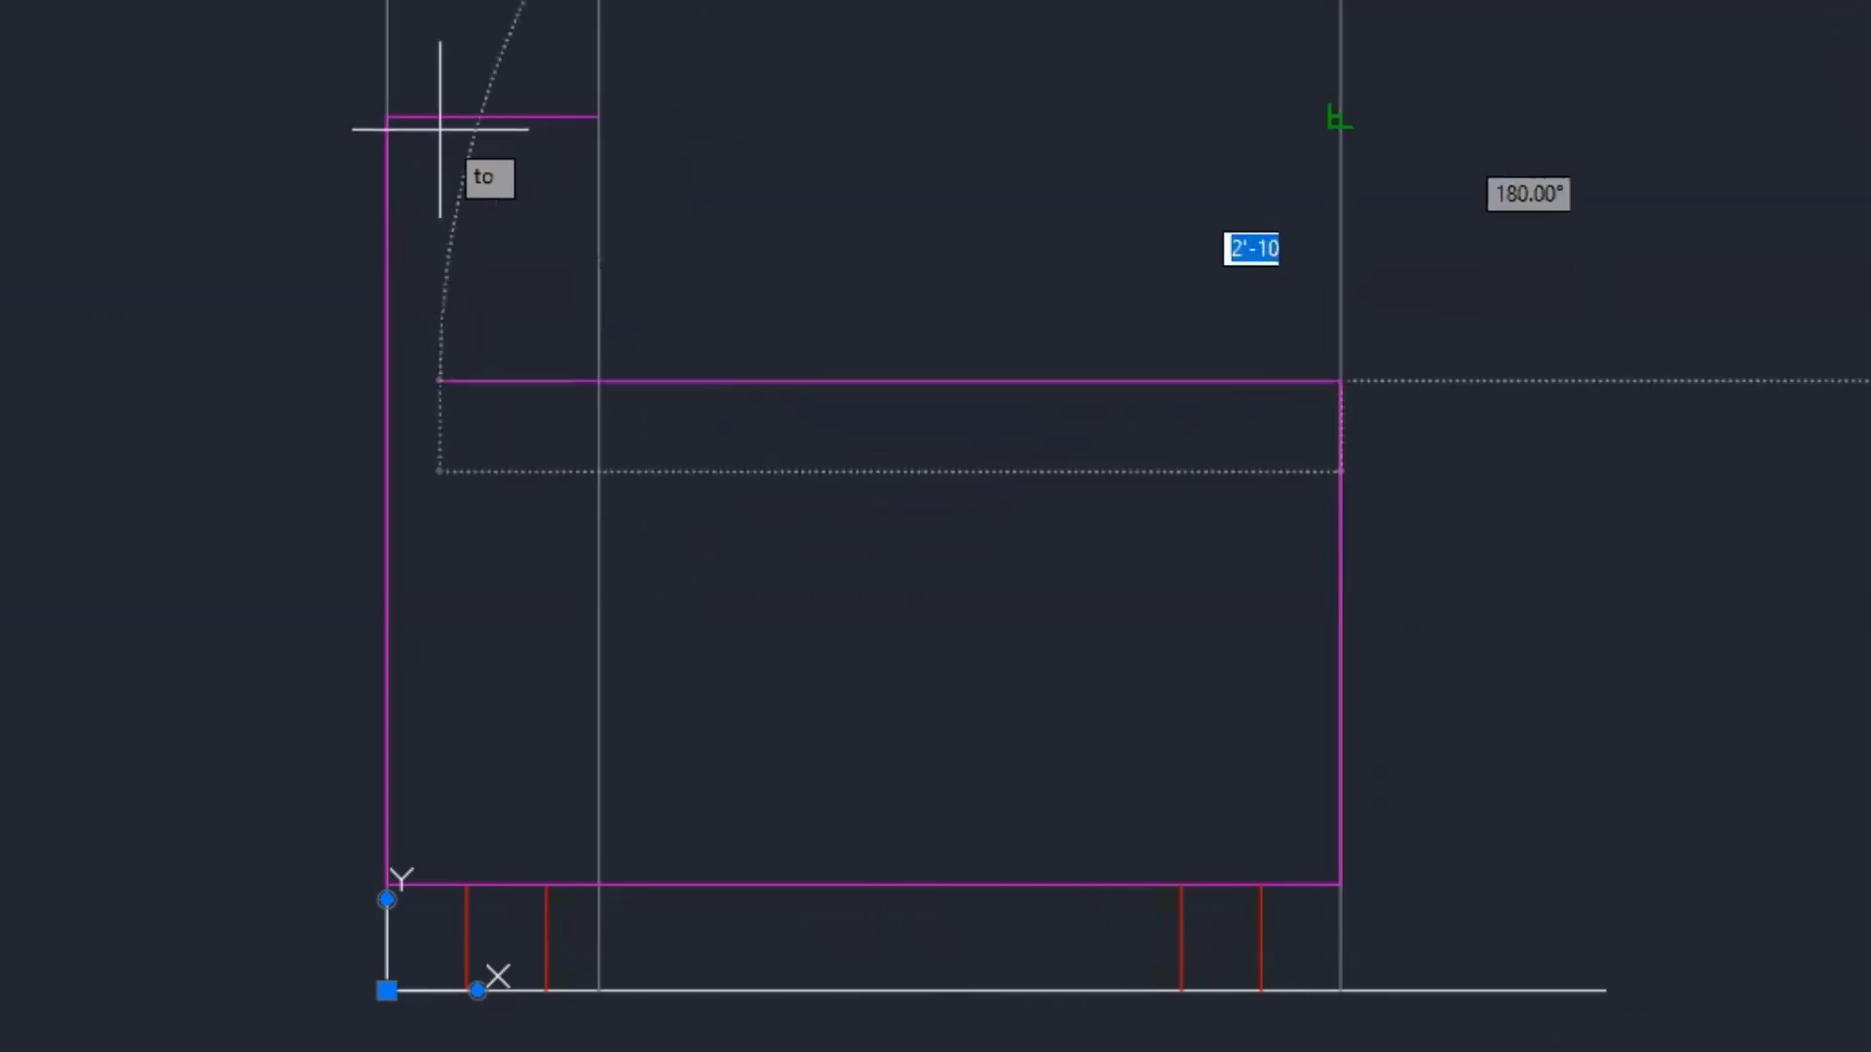
left_click(601, 585)
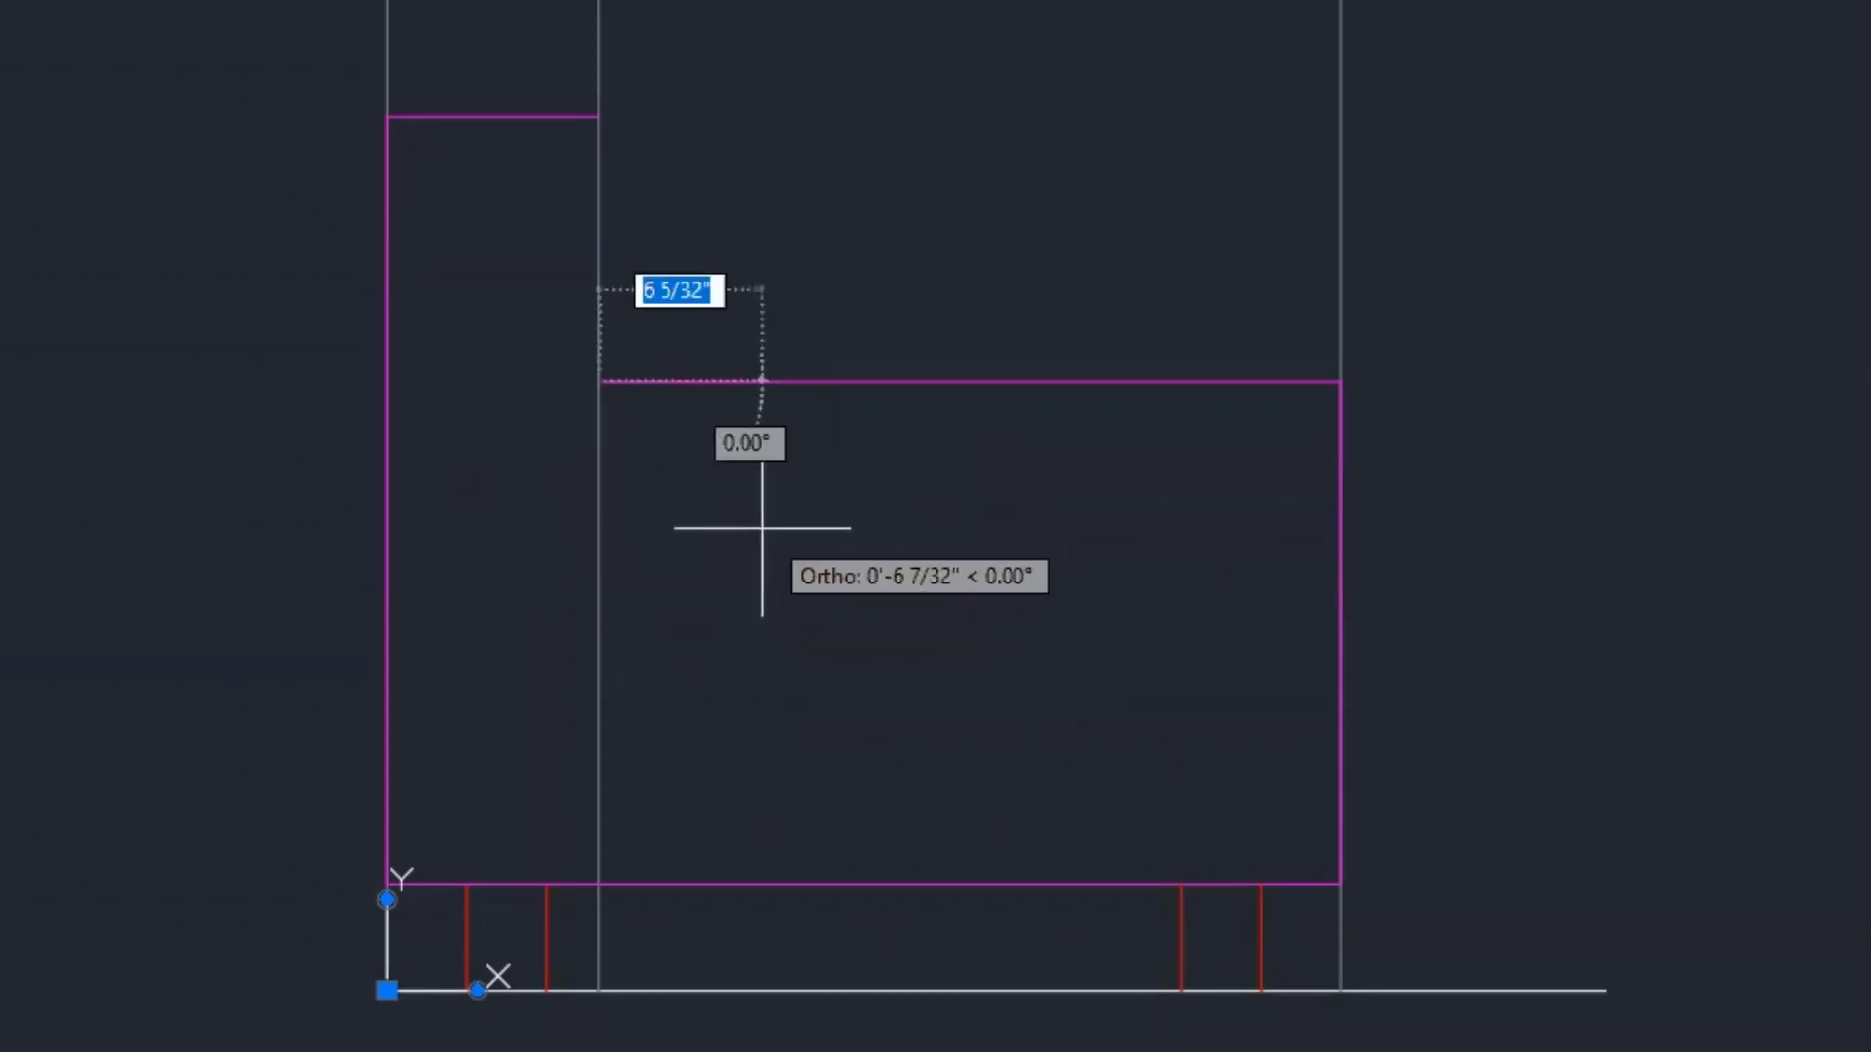
left_click(600, 116)
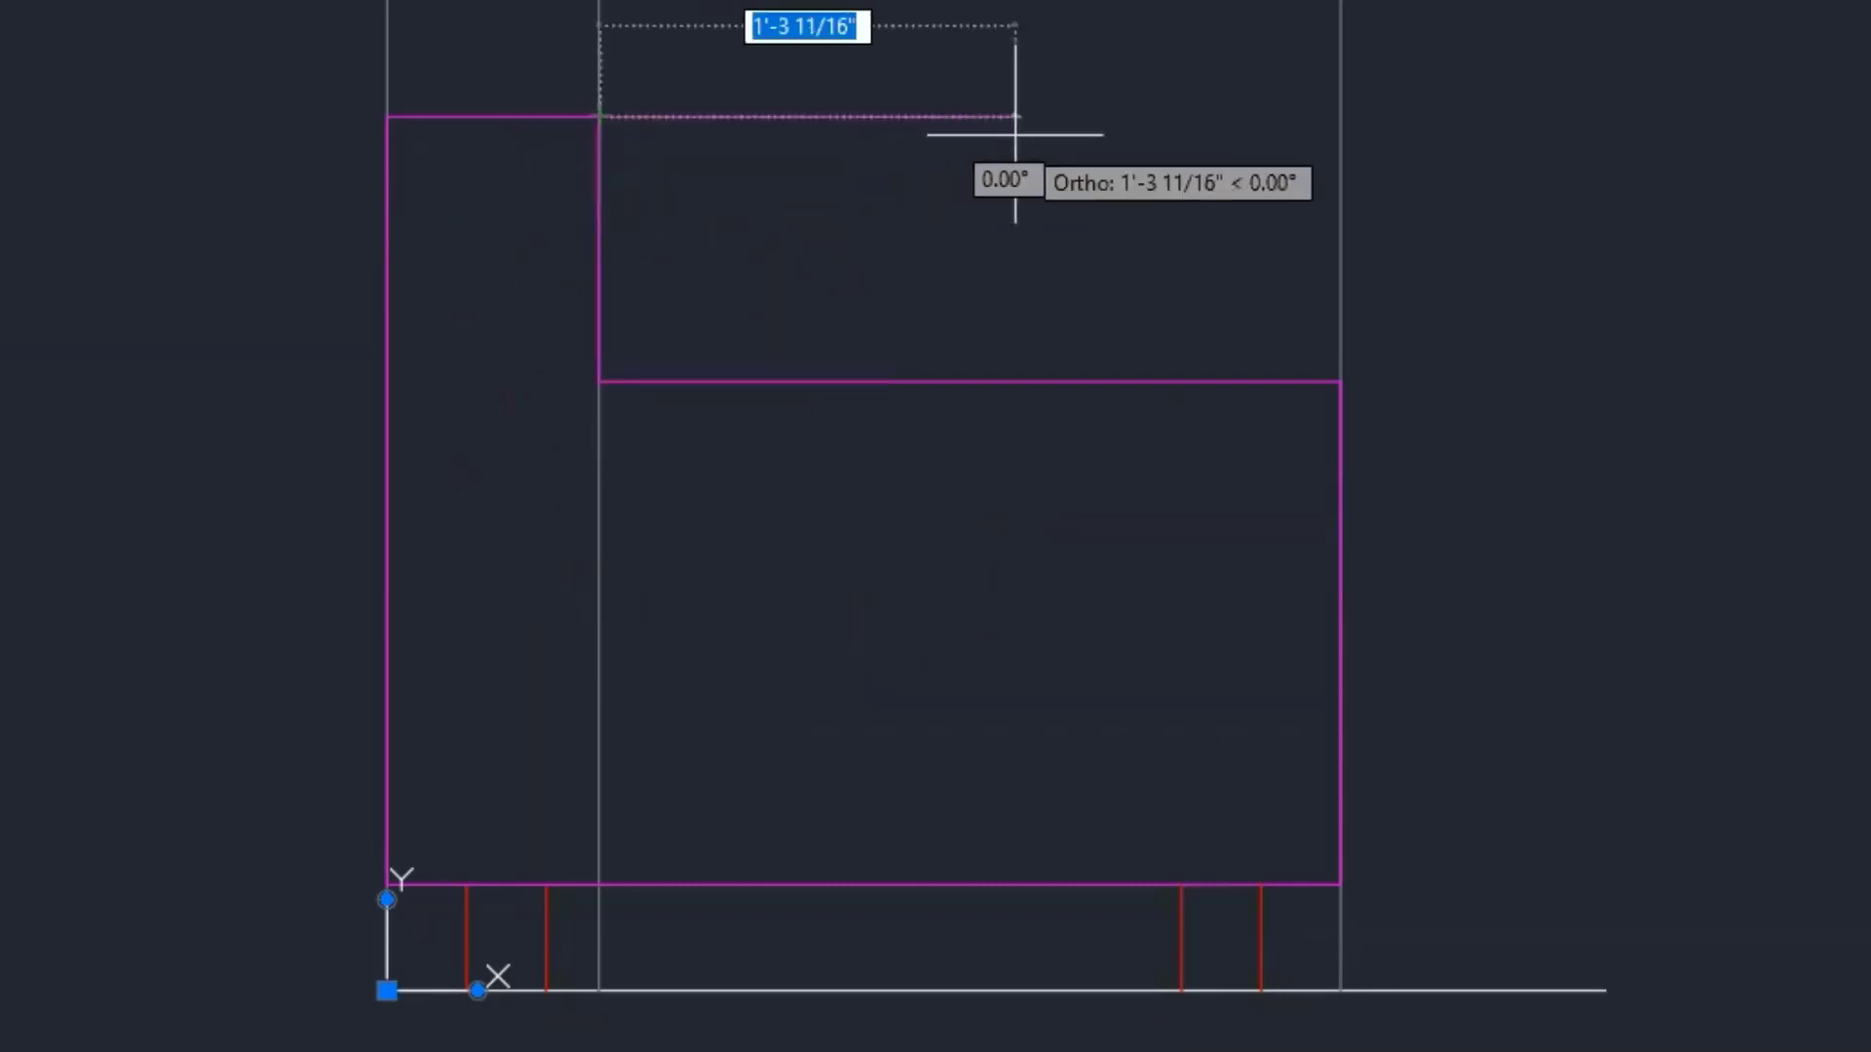
key("Escape")
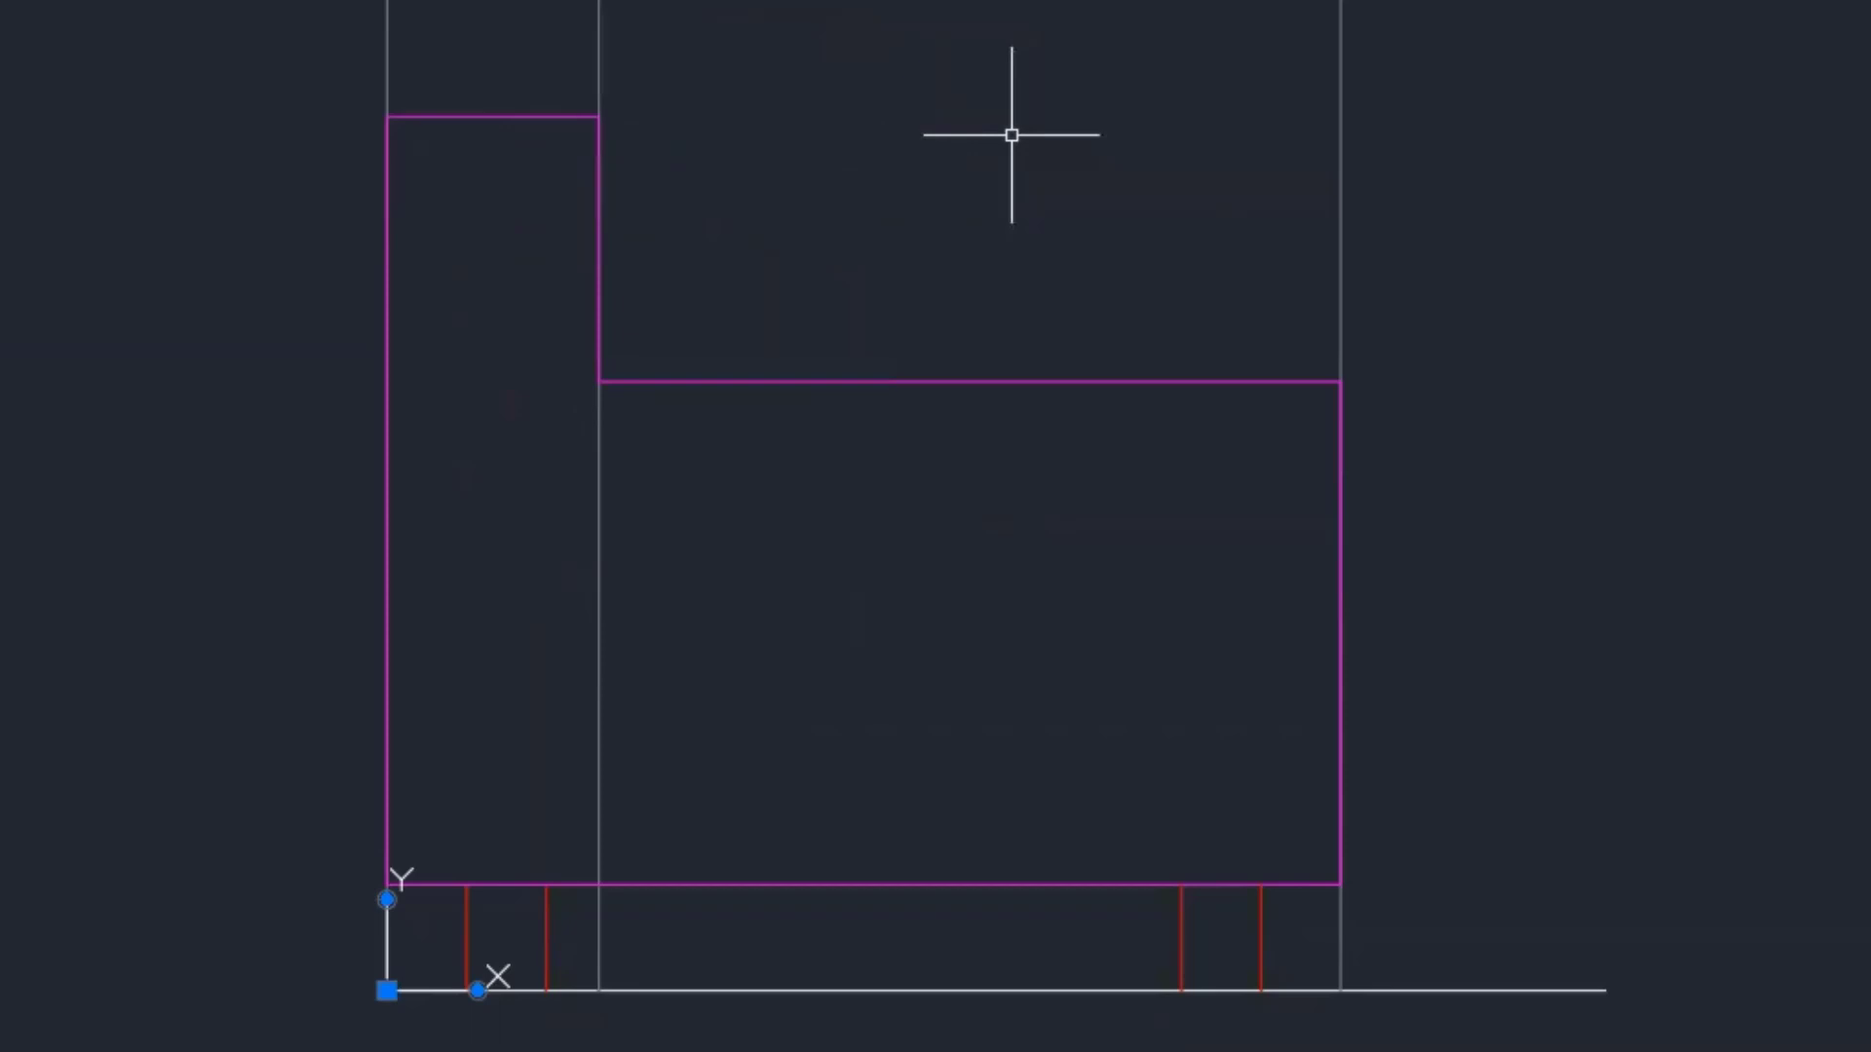
scroll(1228, 585, "down", 2)
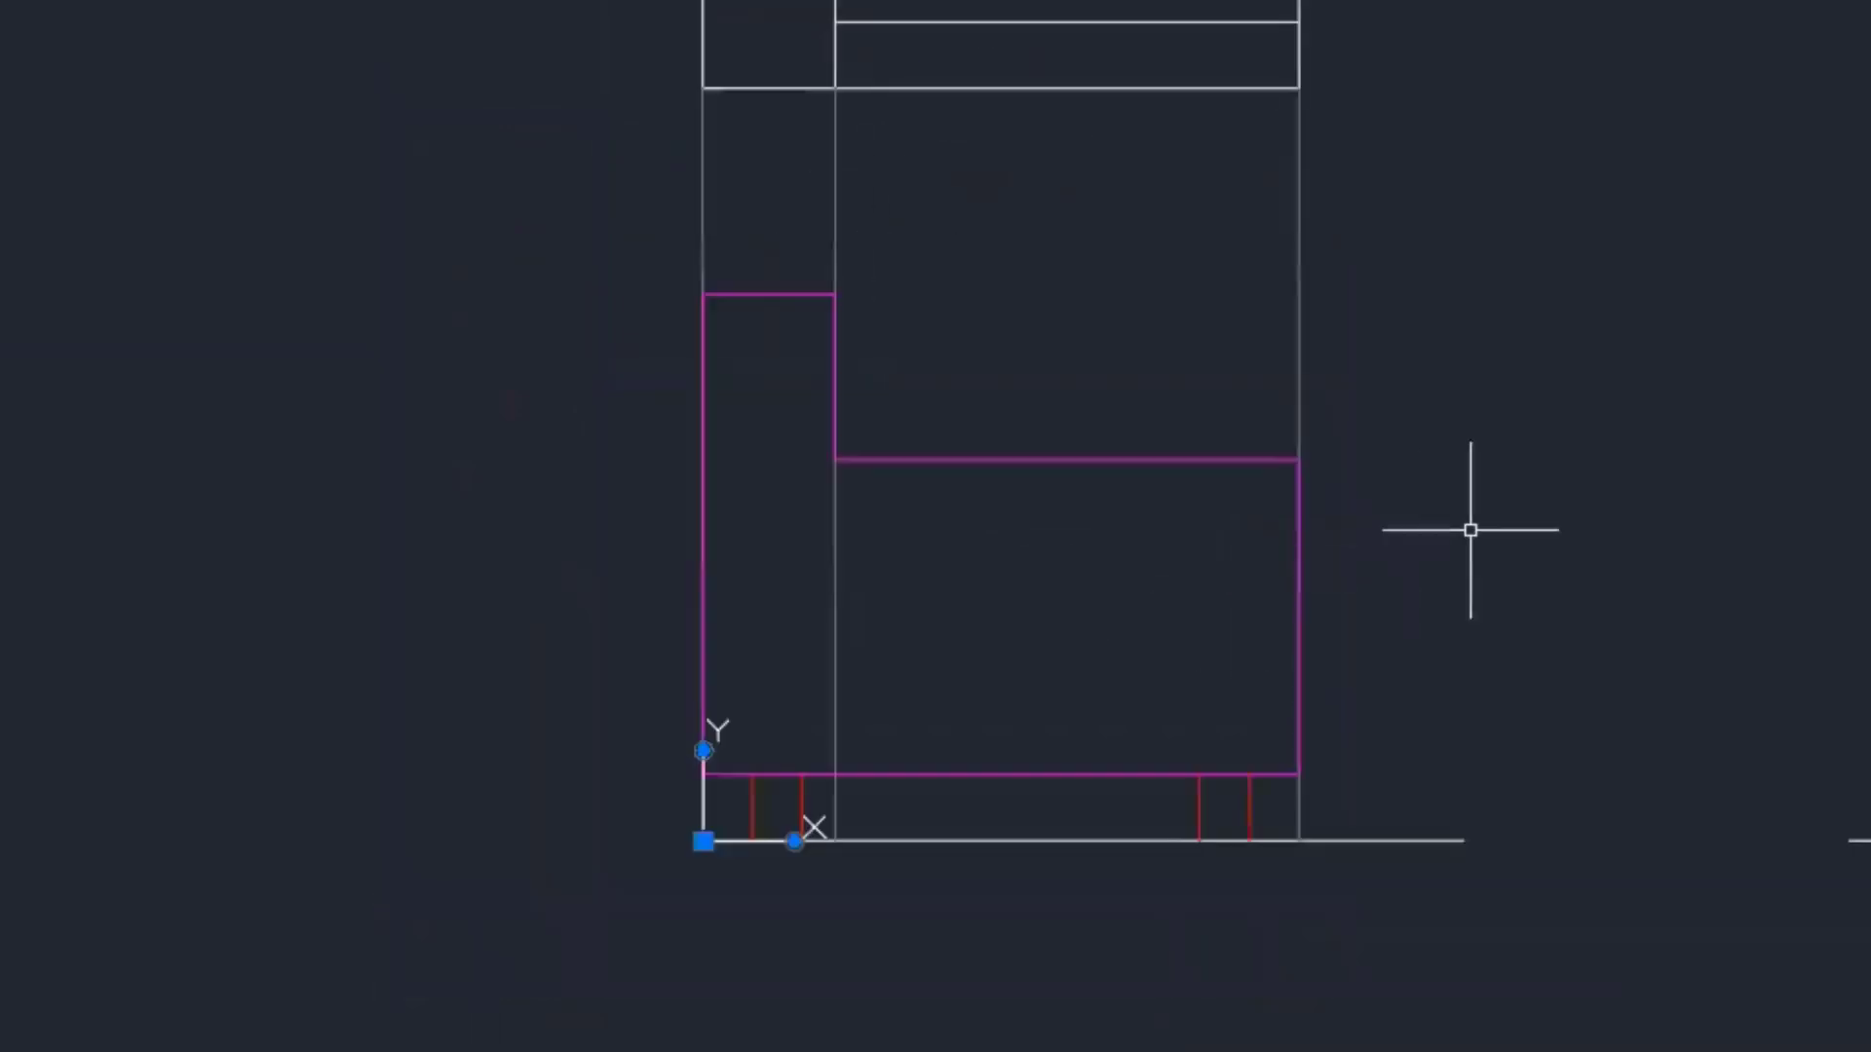
middle_click_drag(1325, 567, 894, 703)
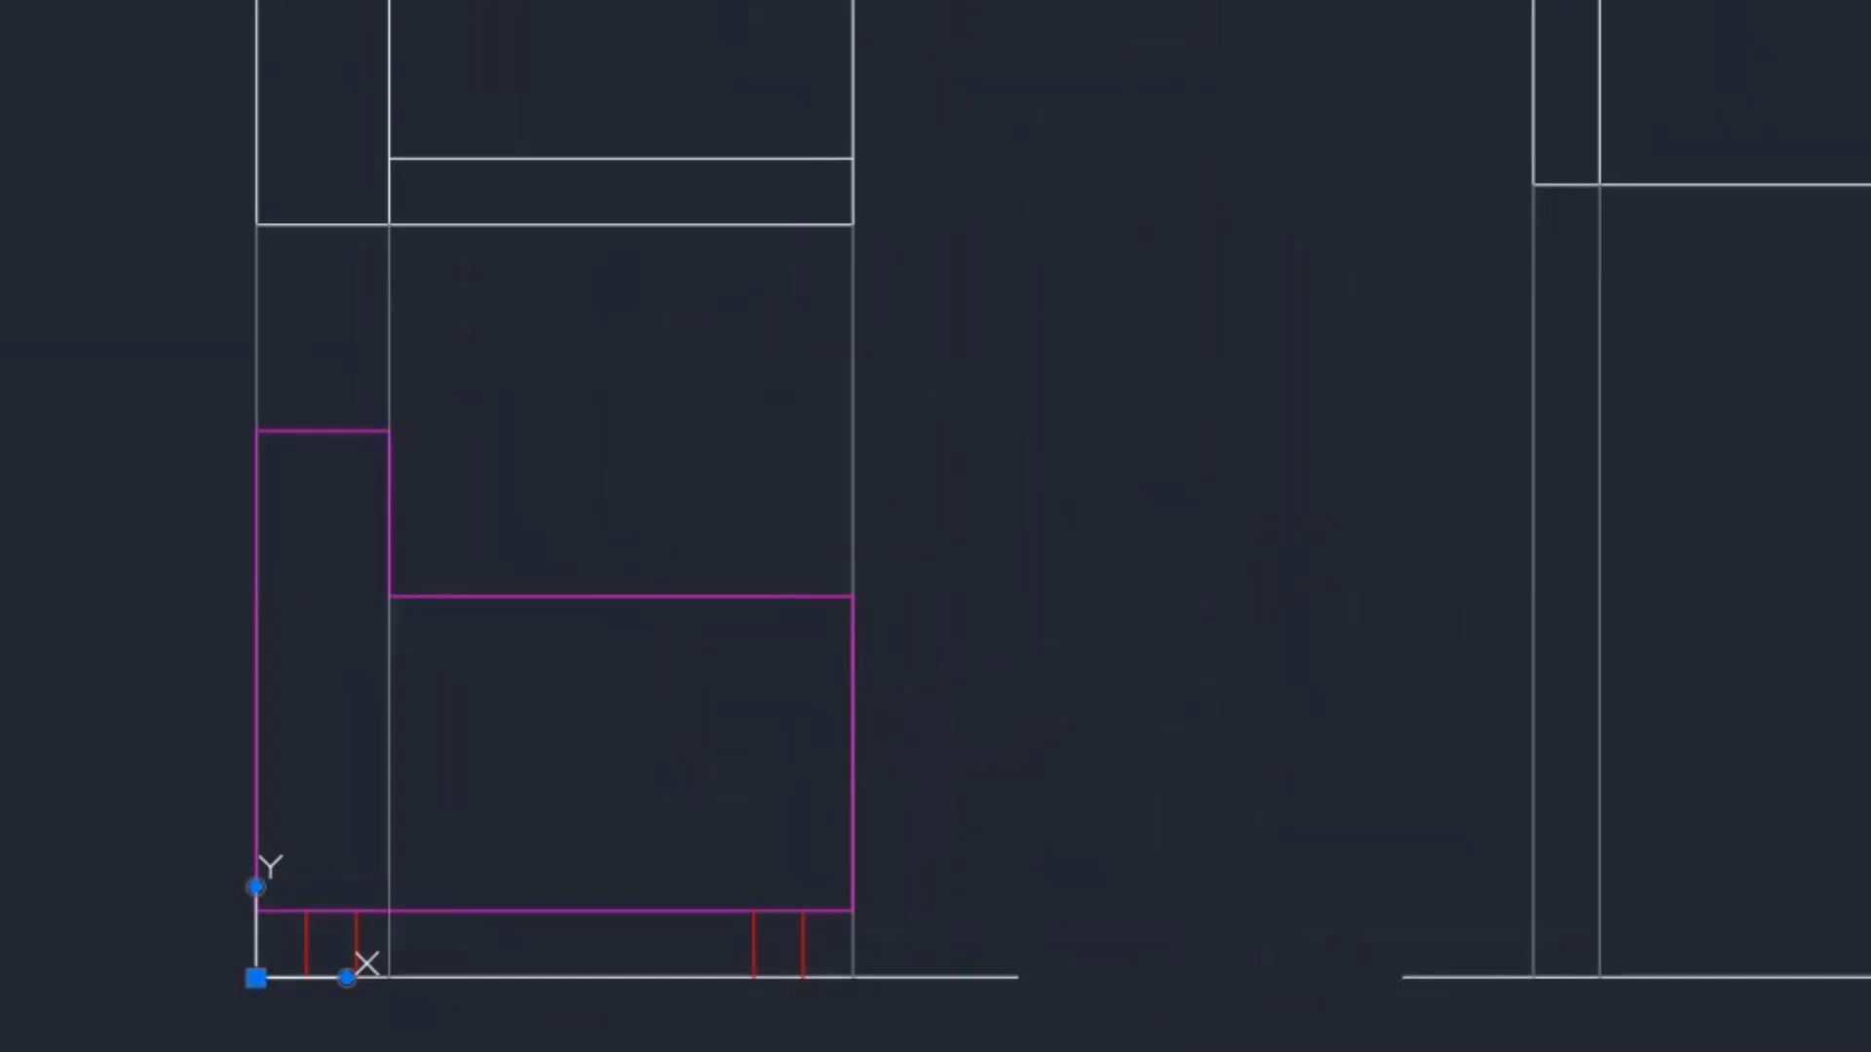
key("alt+Tab")
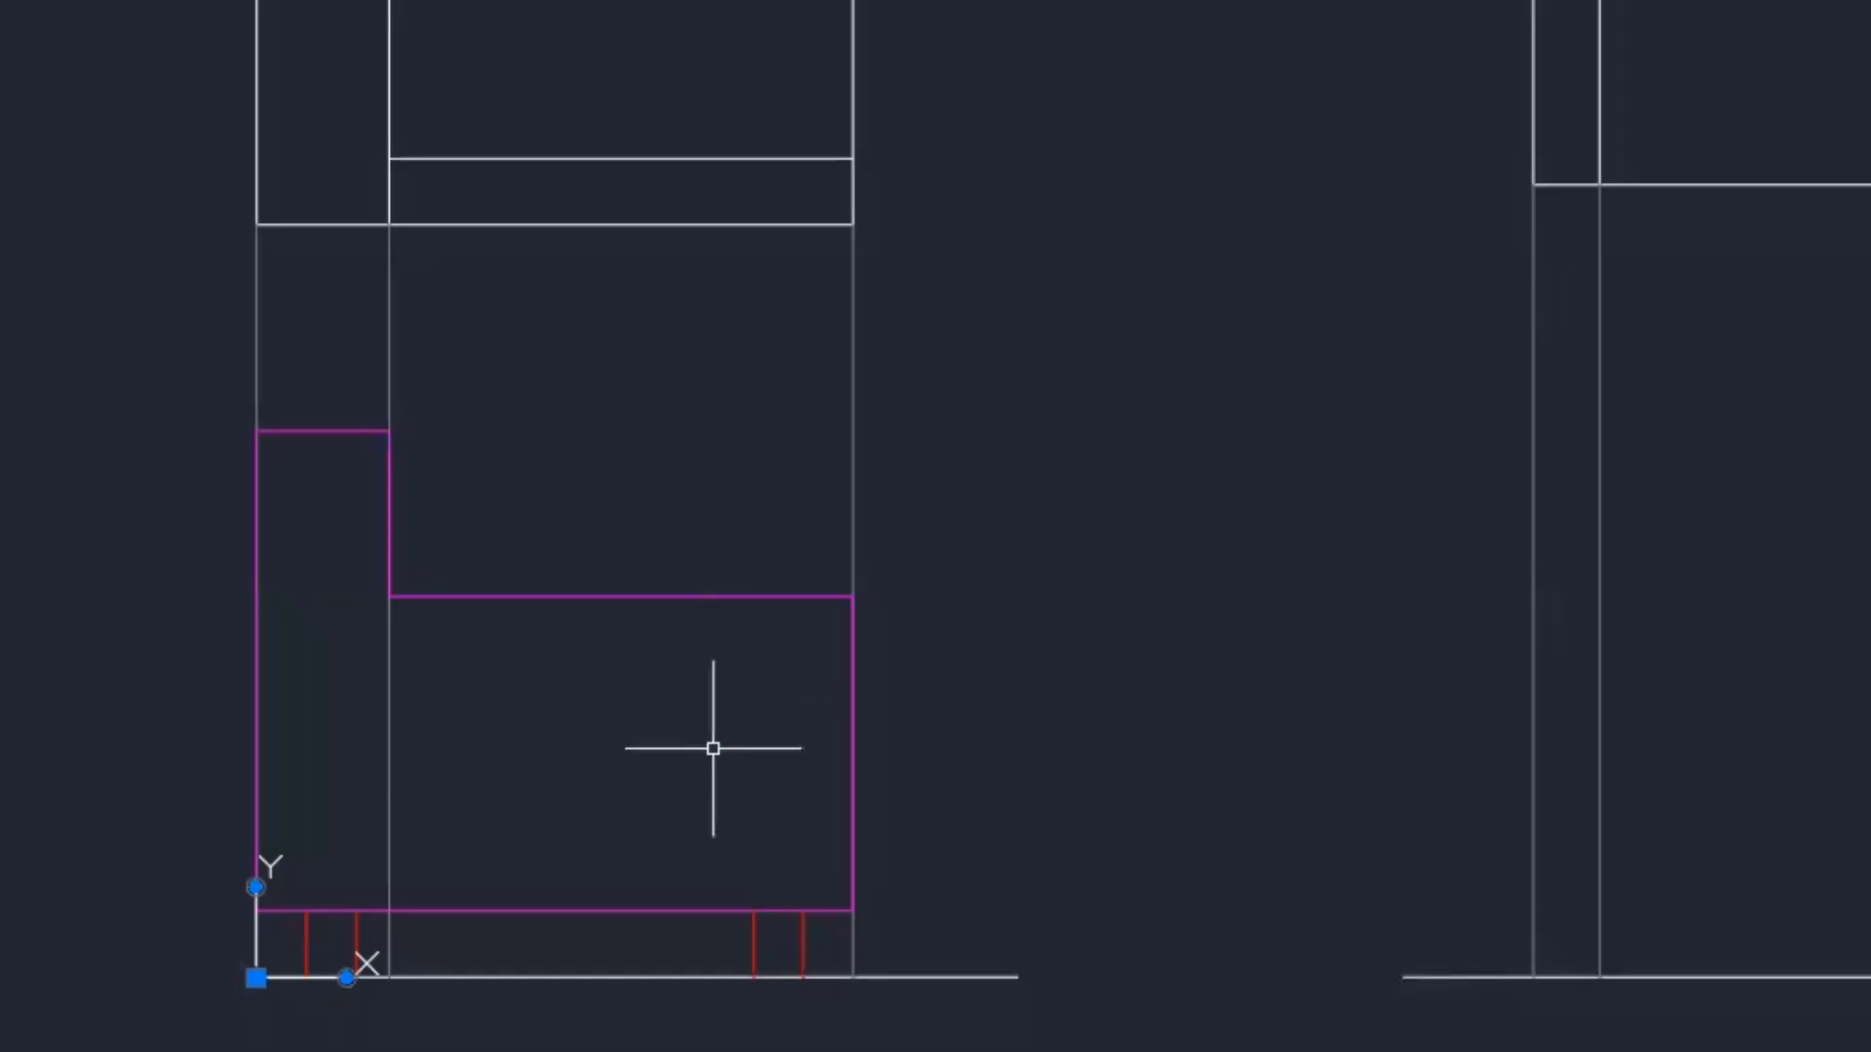
- Offset the sofa's bottom line up 7", then offset that copy up another 6" for the pillow edges
type("O")
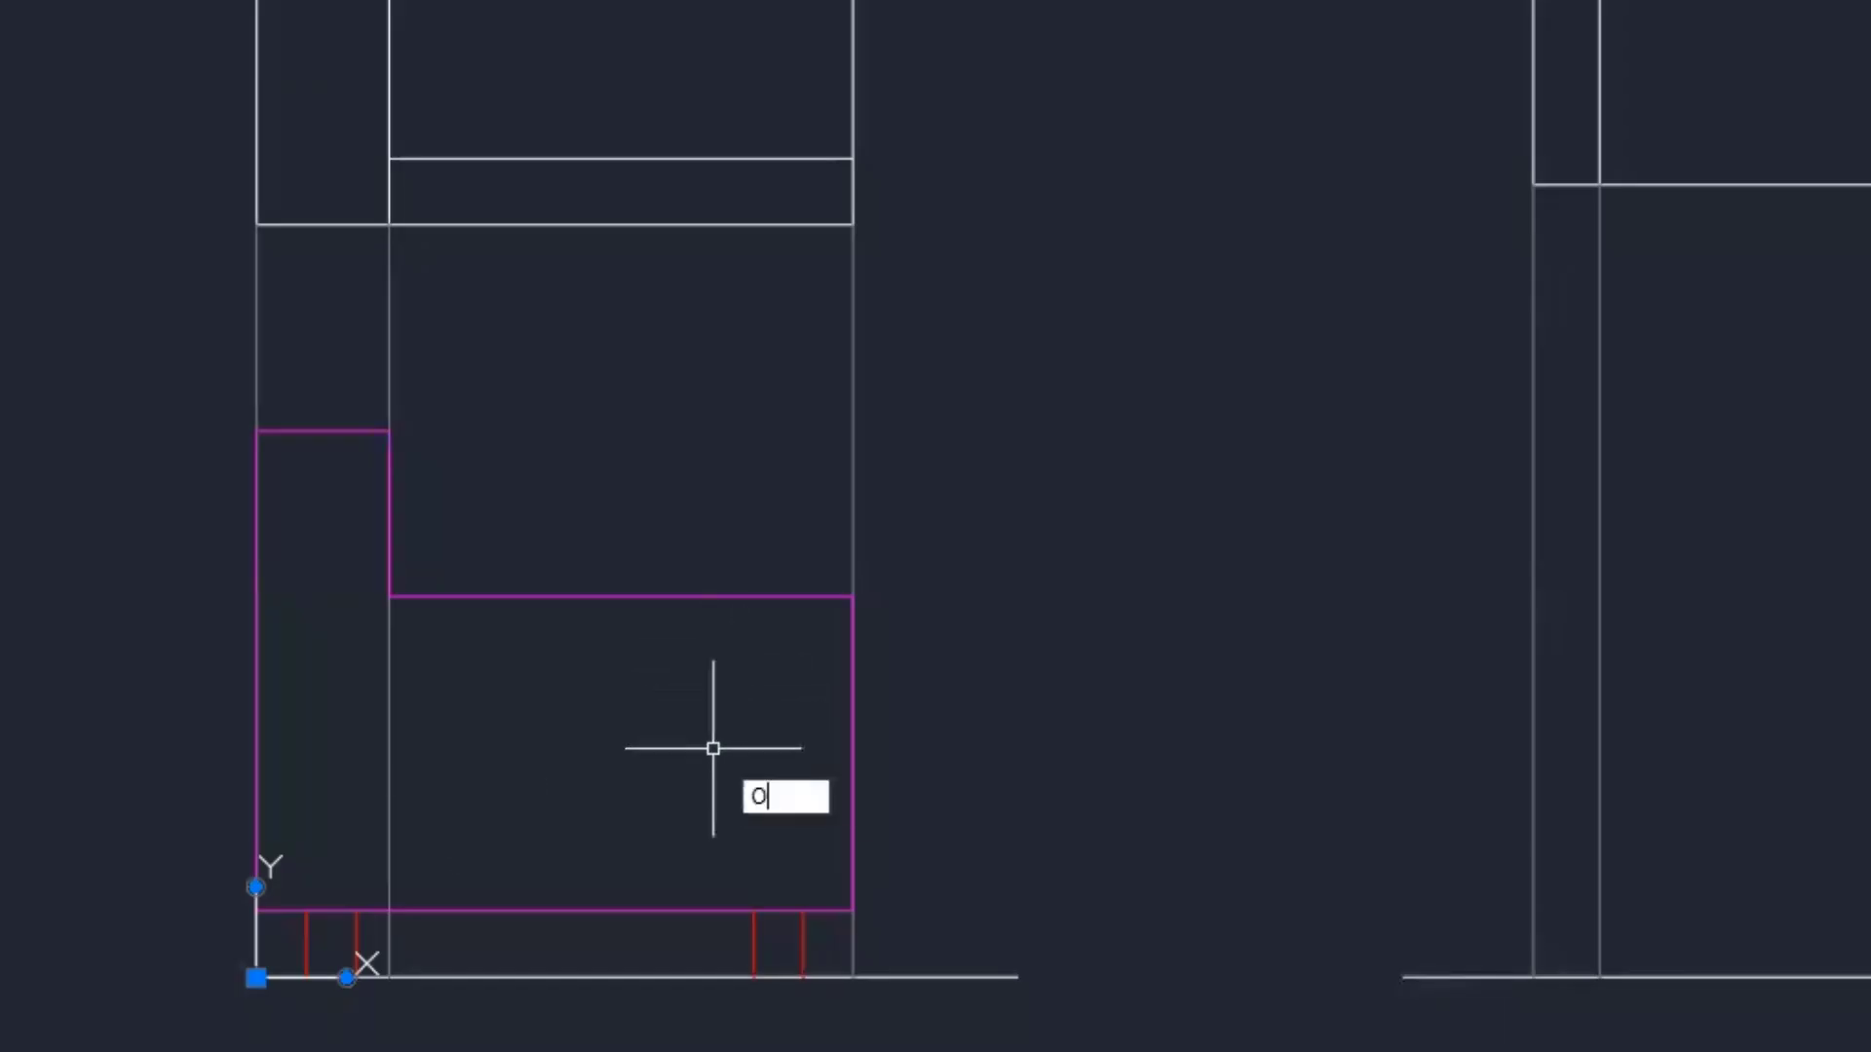
key("Return")
type("5")
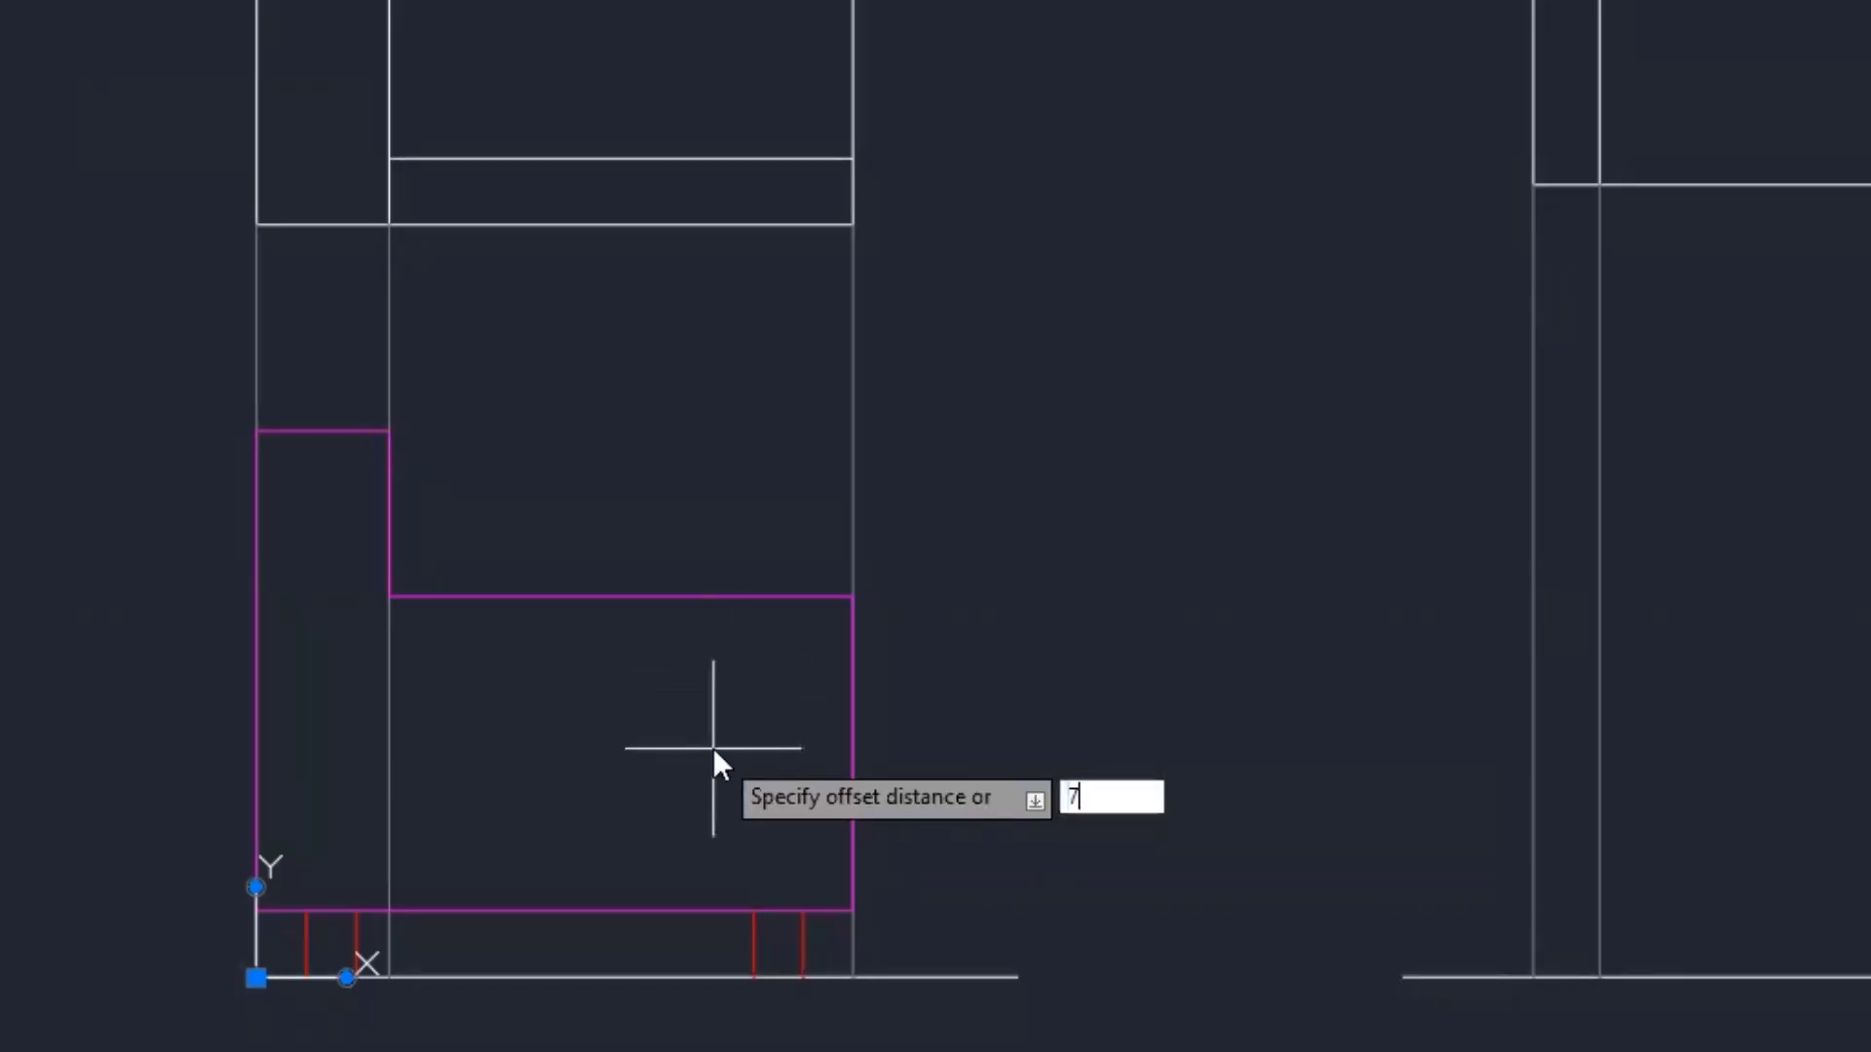
key("Return")
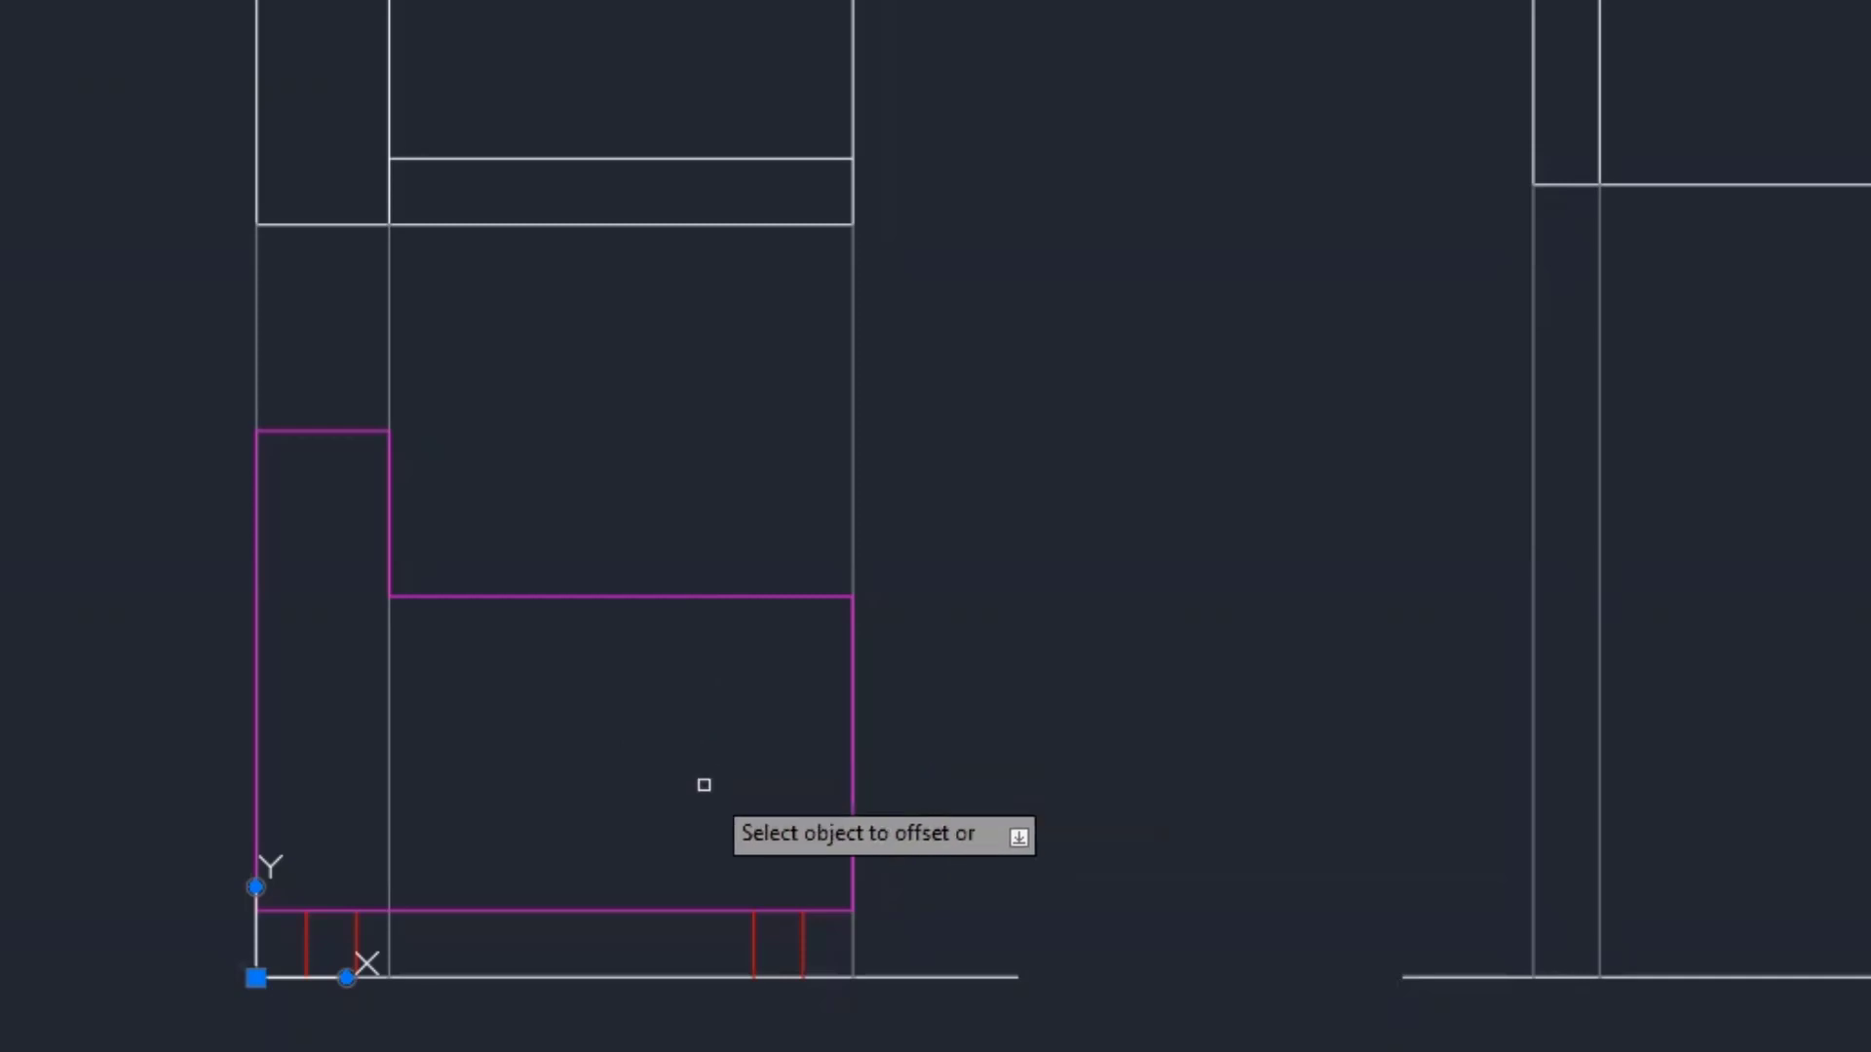
left_click(693, 910)
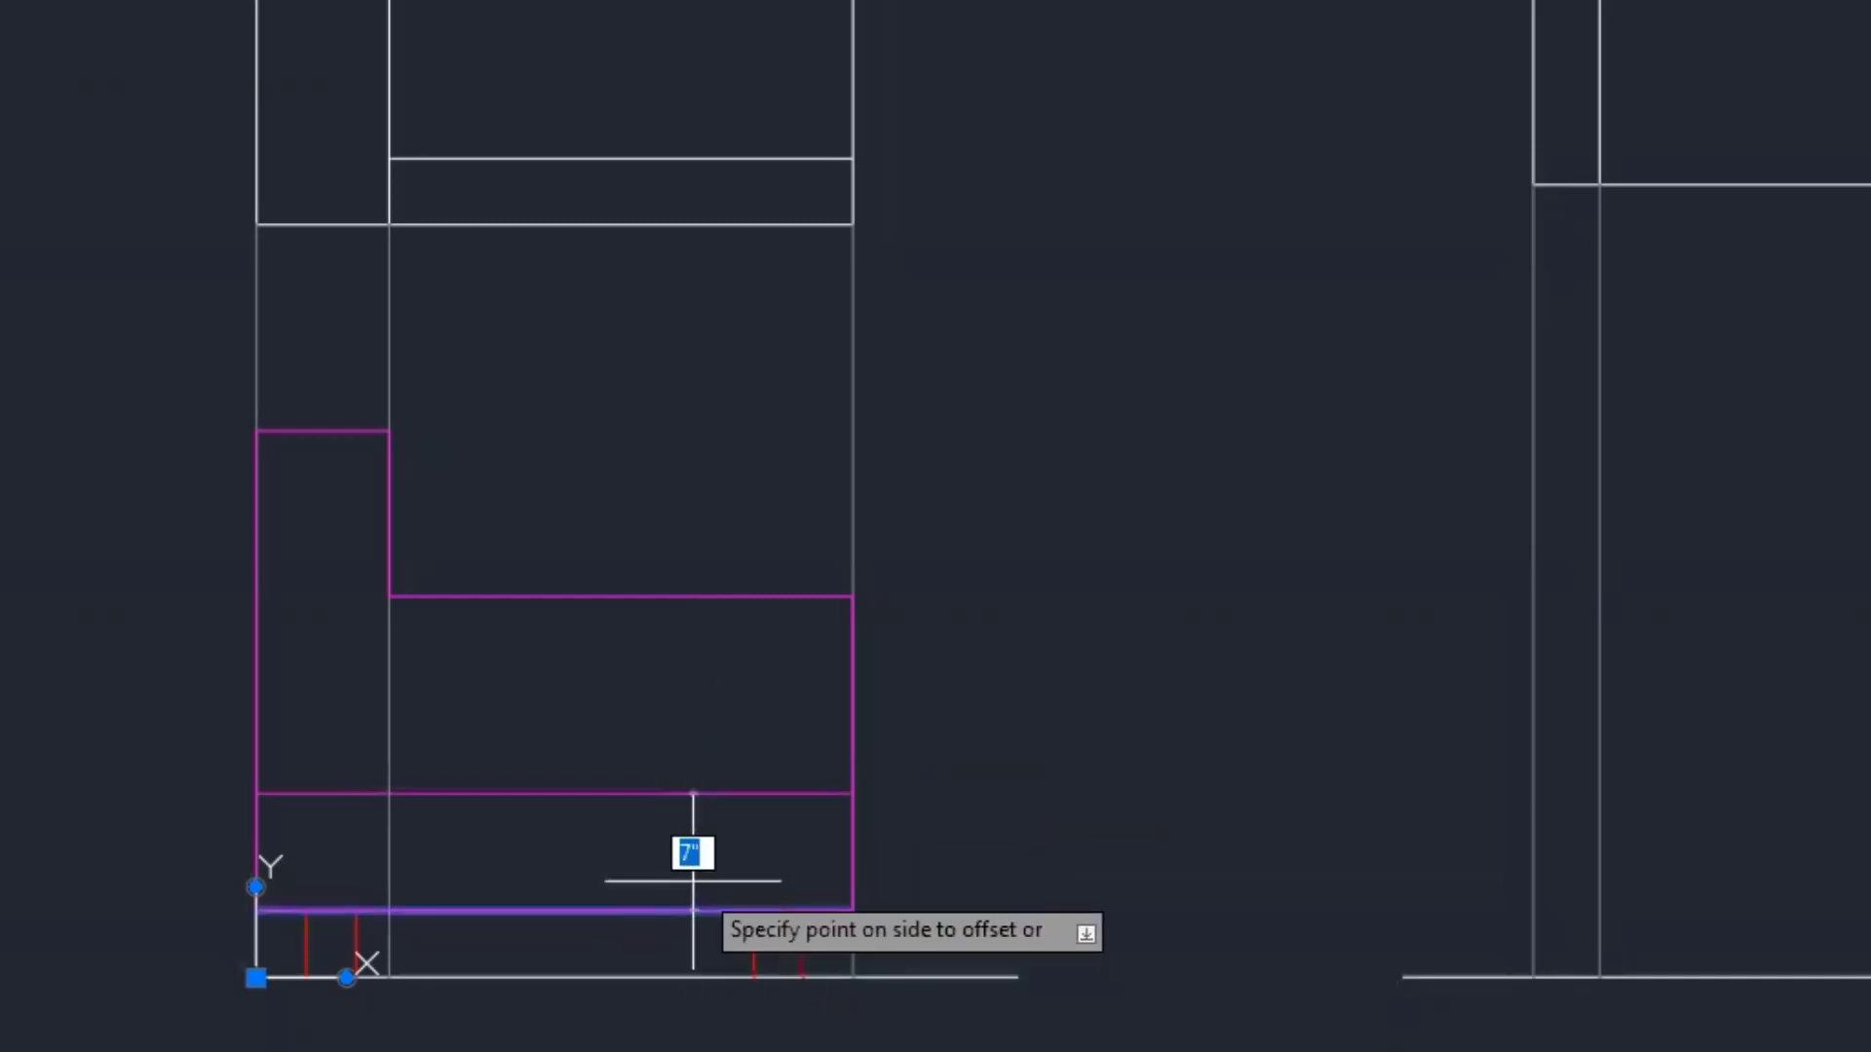
left_click(686, 727)
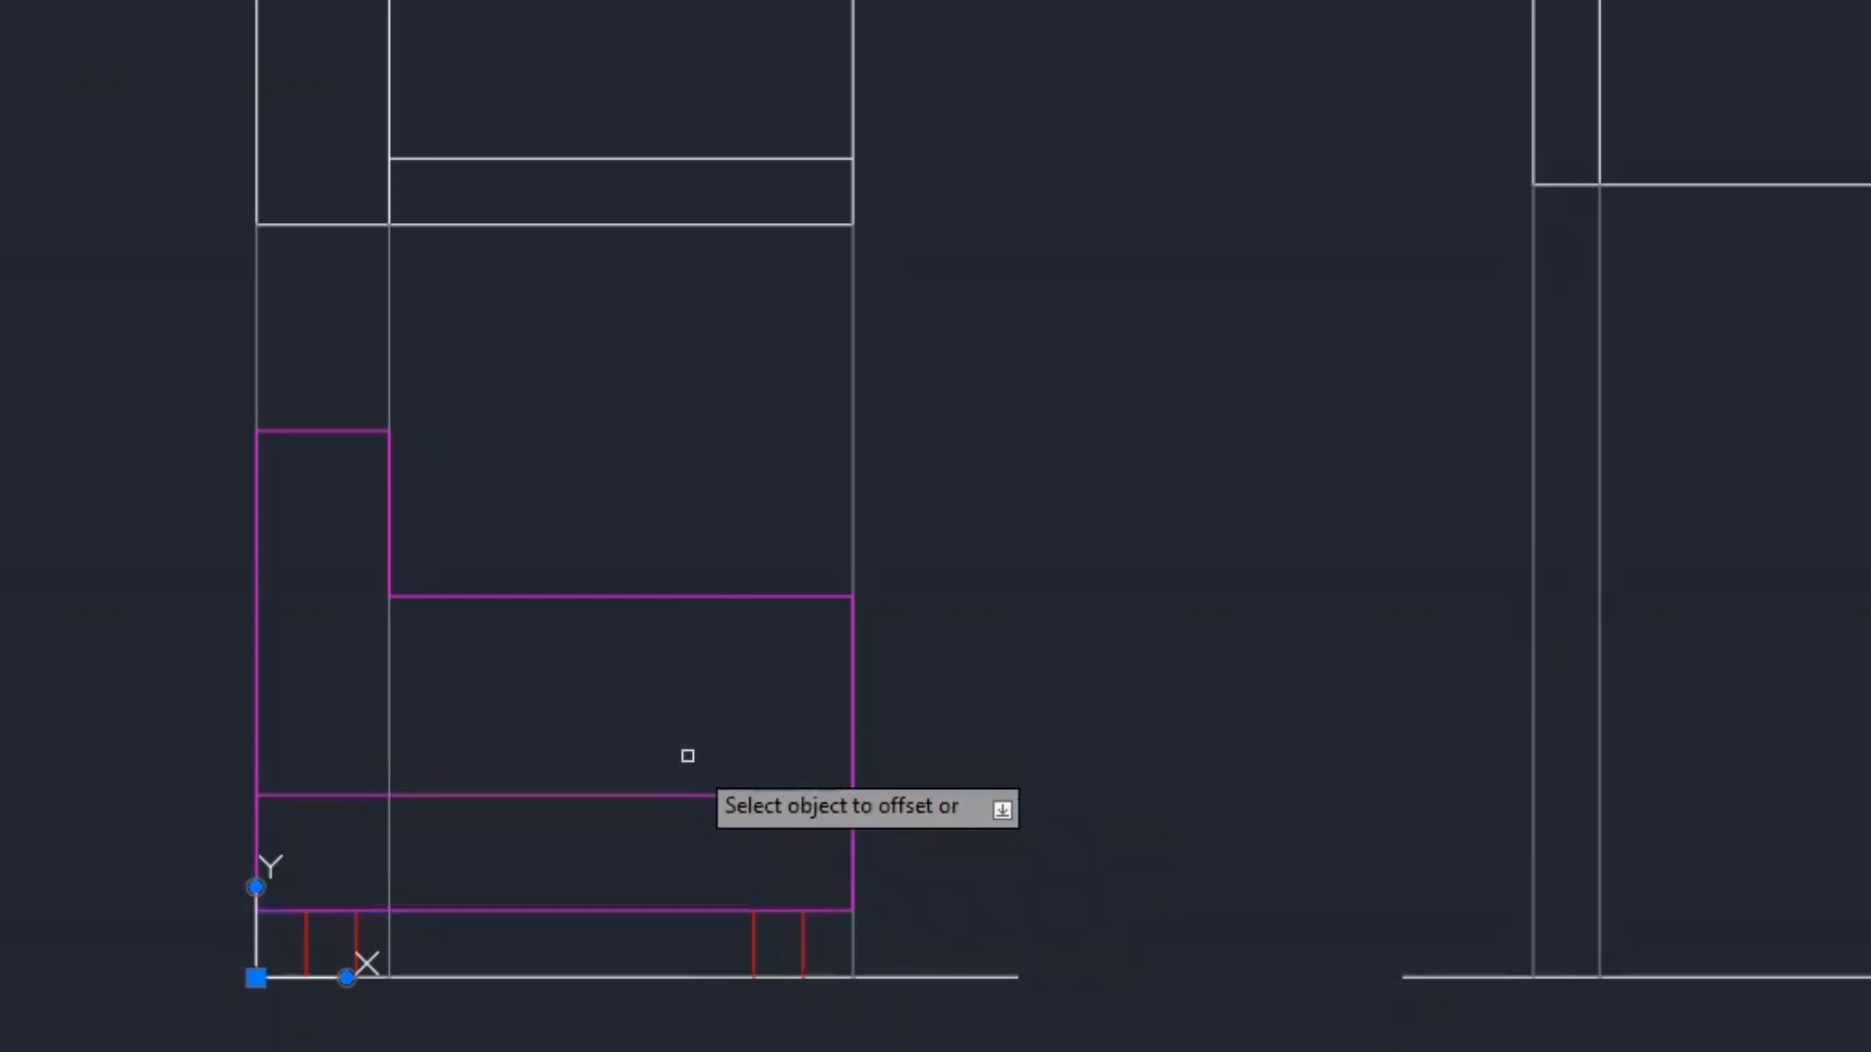
left_click(693, 794)
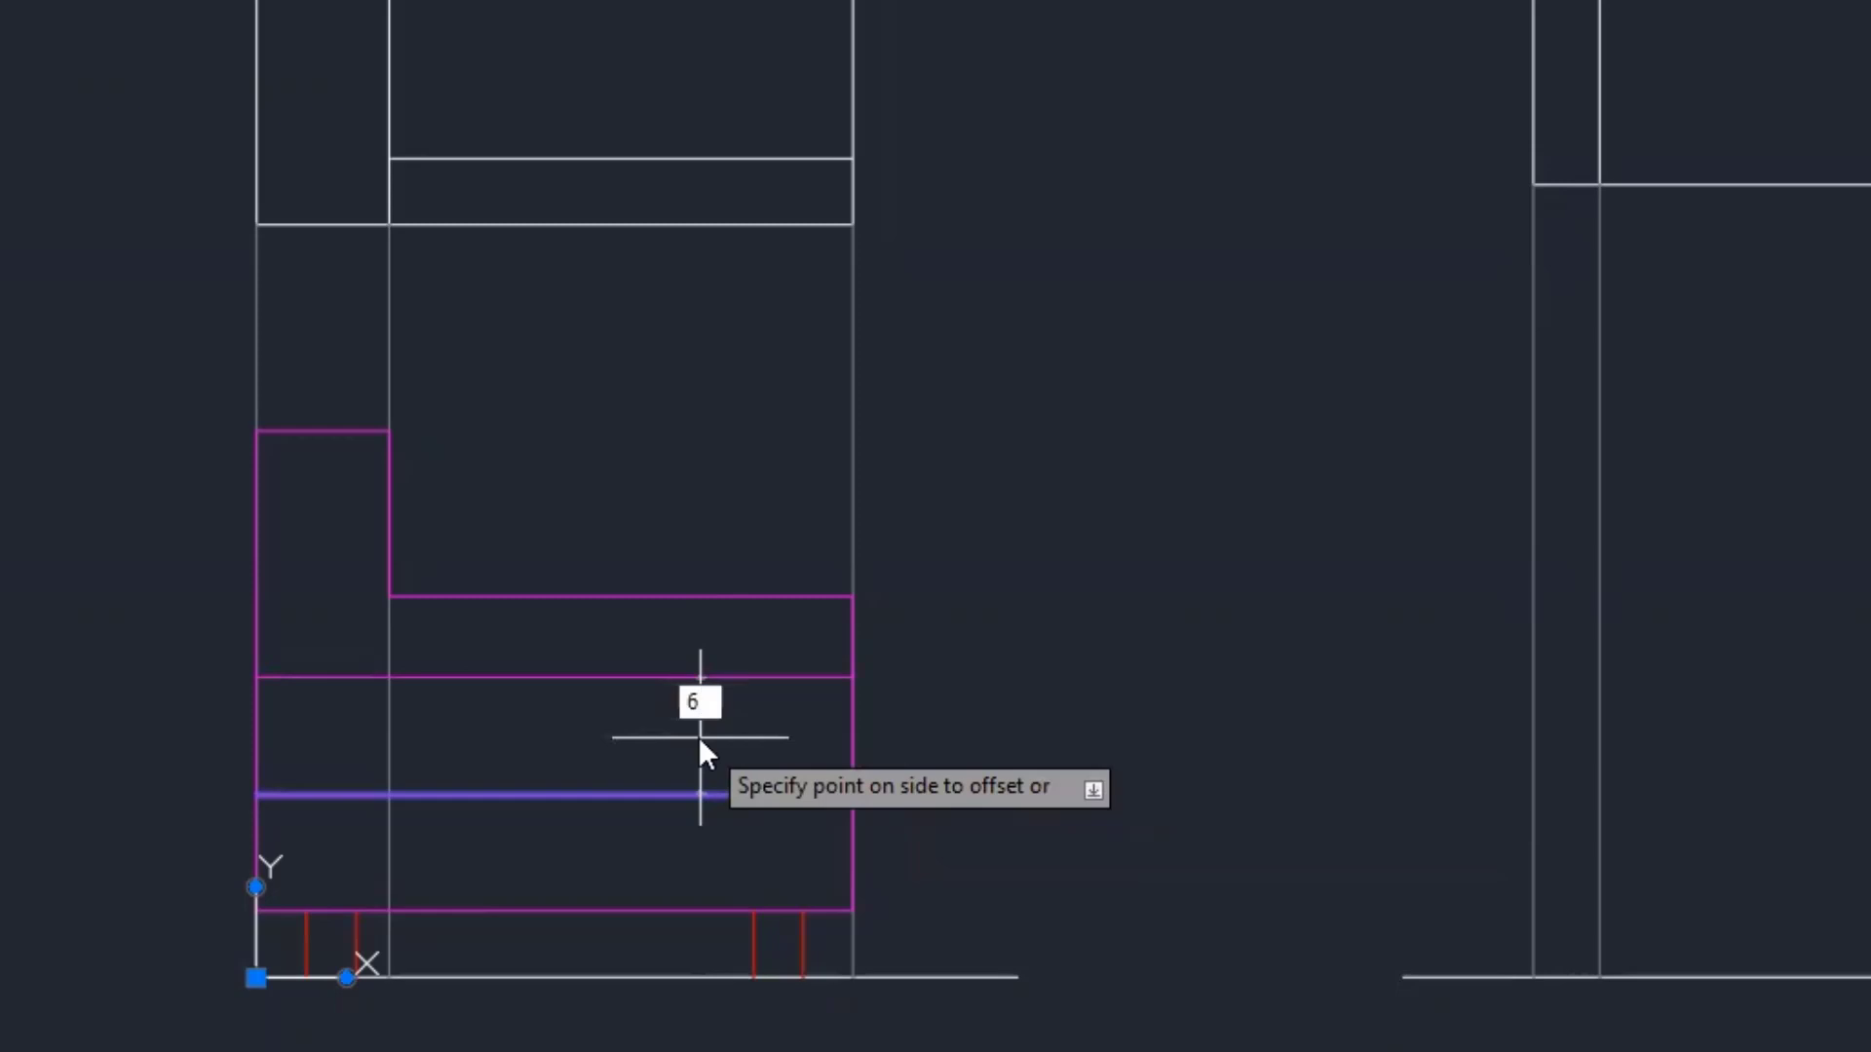
left_click(701, 738)
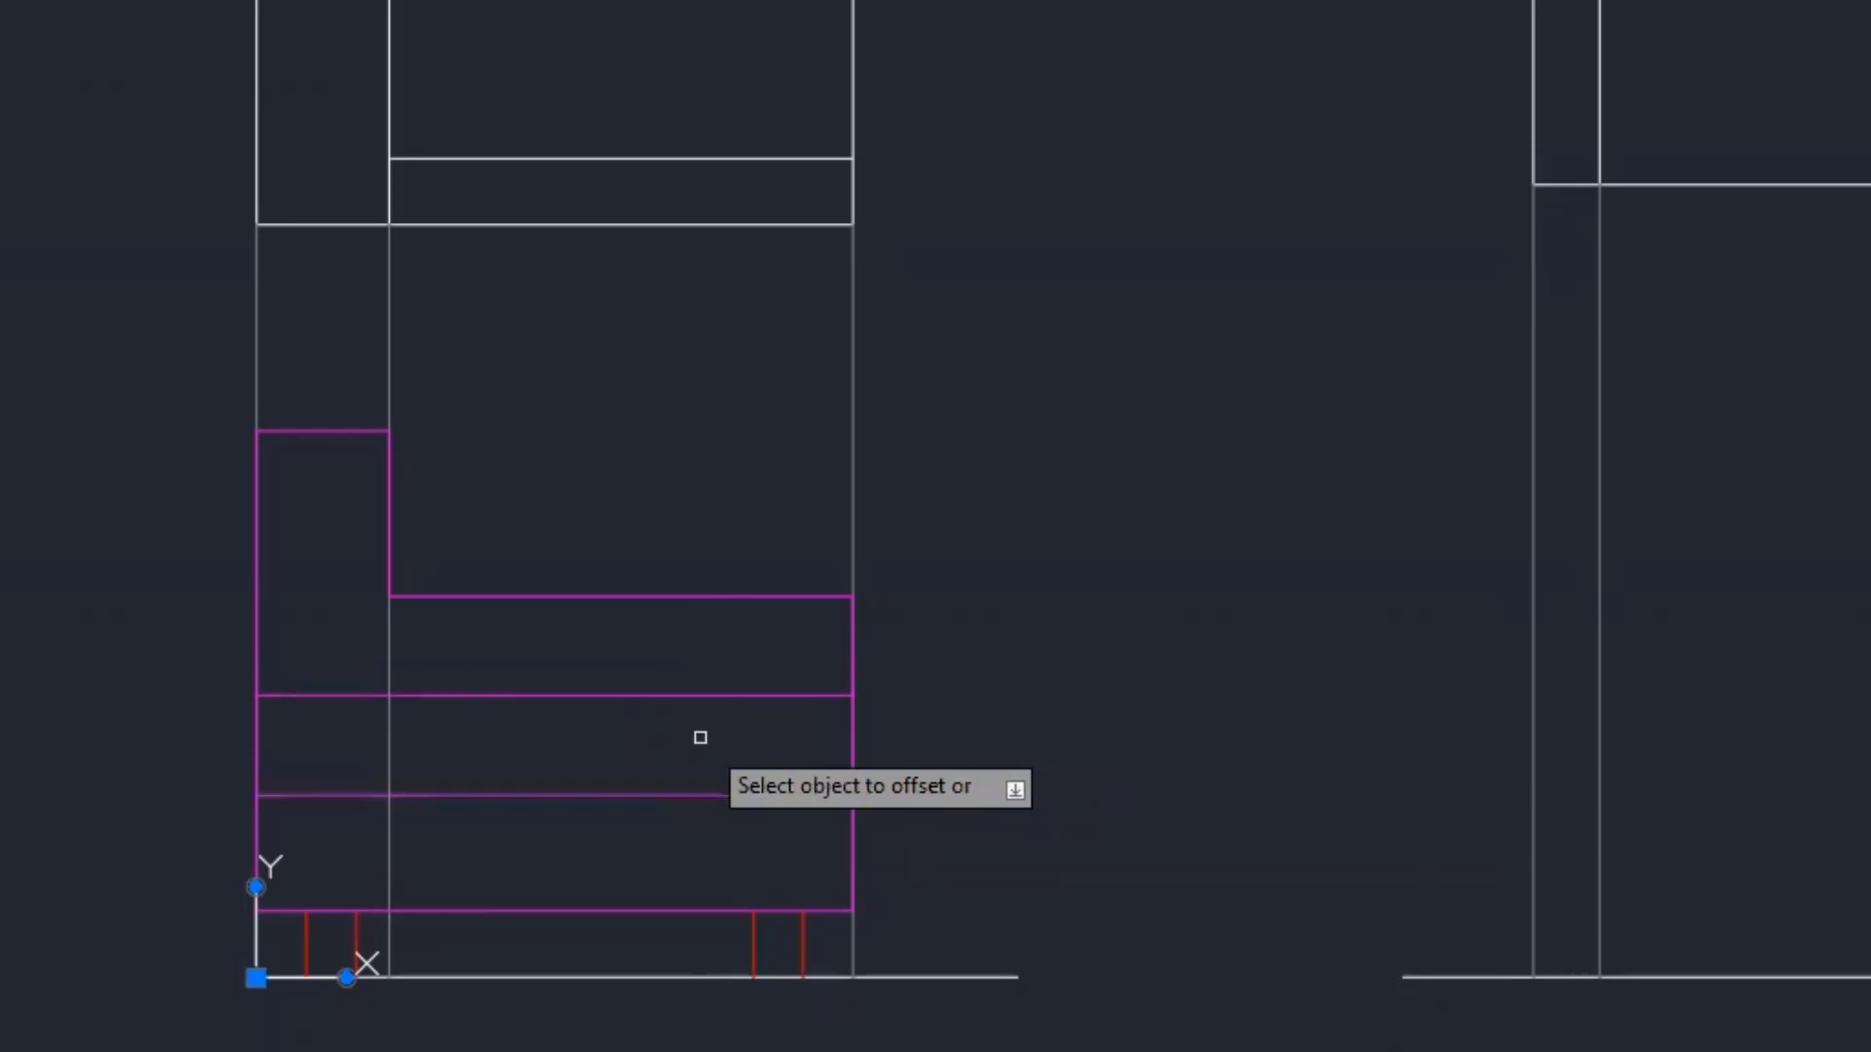
key("Escape")
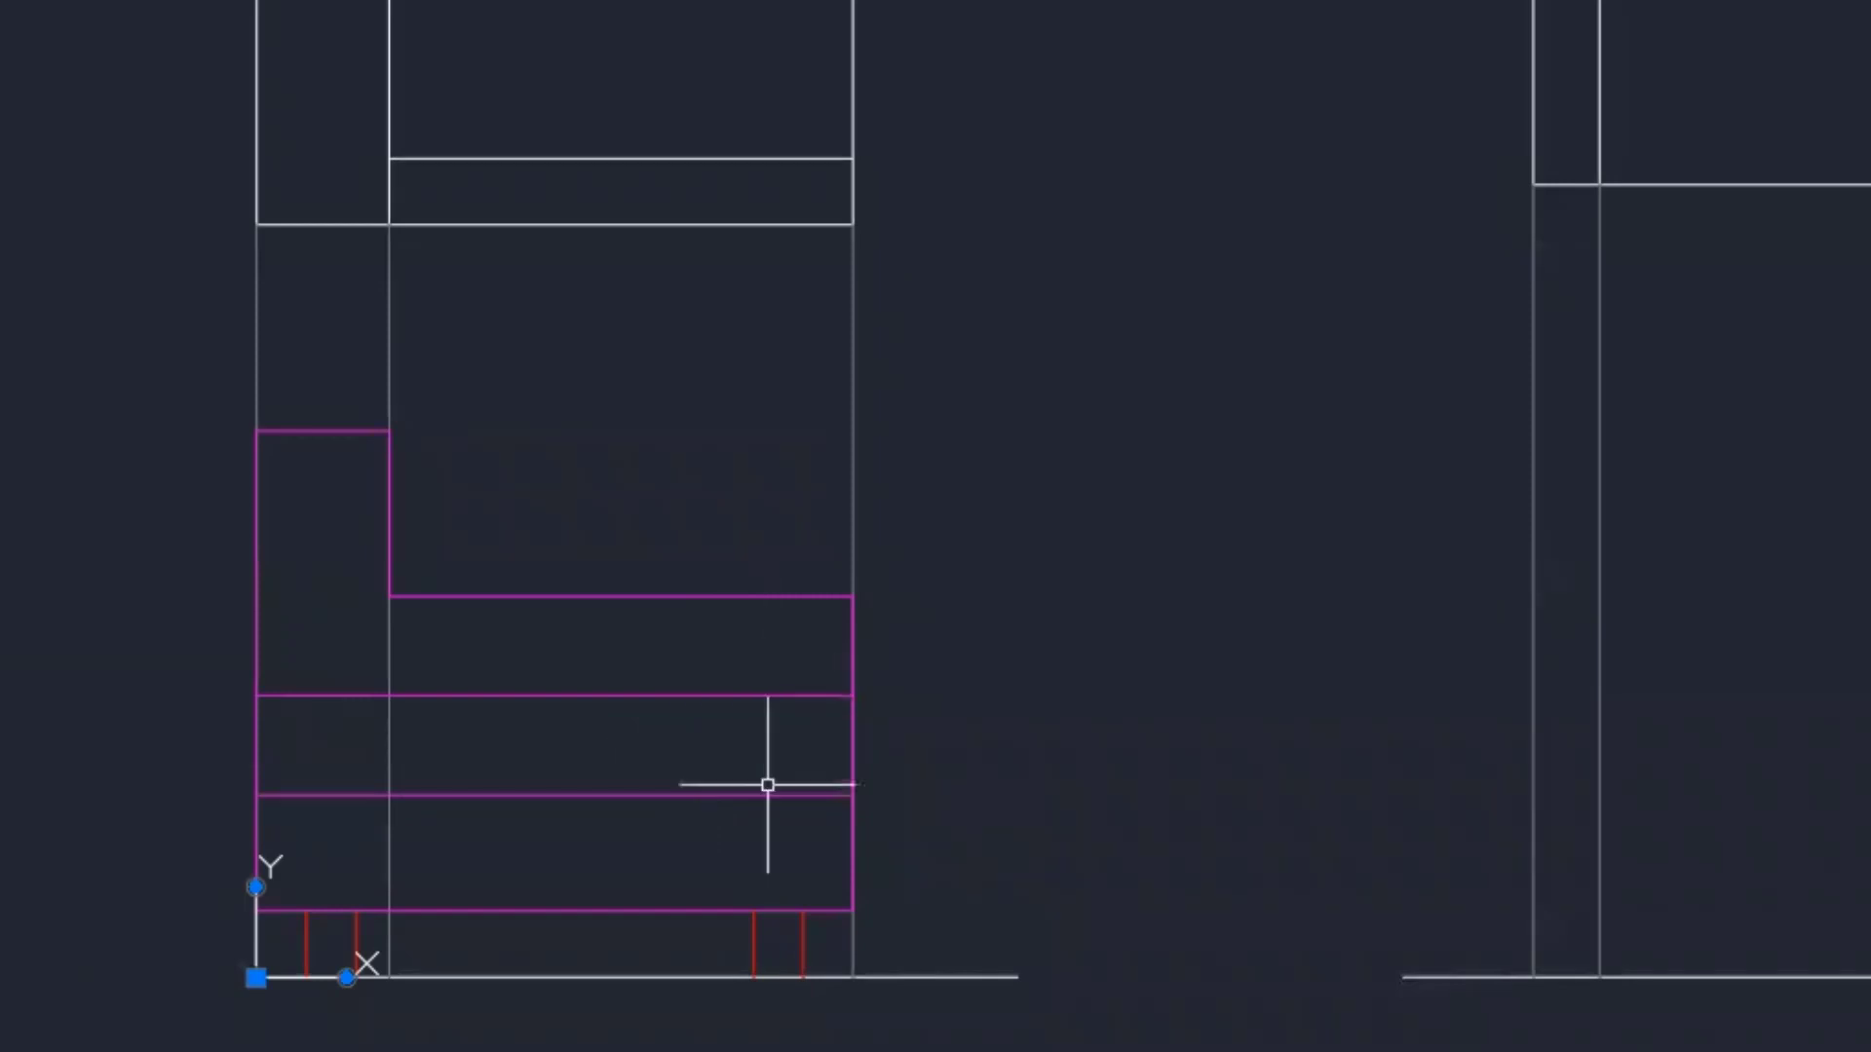
- After checking the reference sheet, offset the sofa's right vertical edge 12 units to the right
middle_click_drag(806, 593, 949, 380)
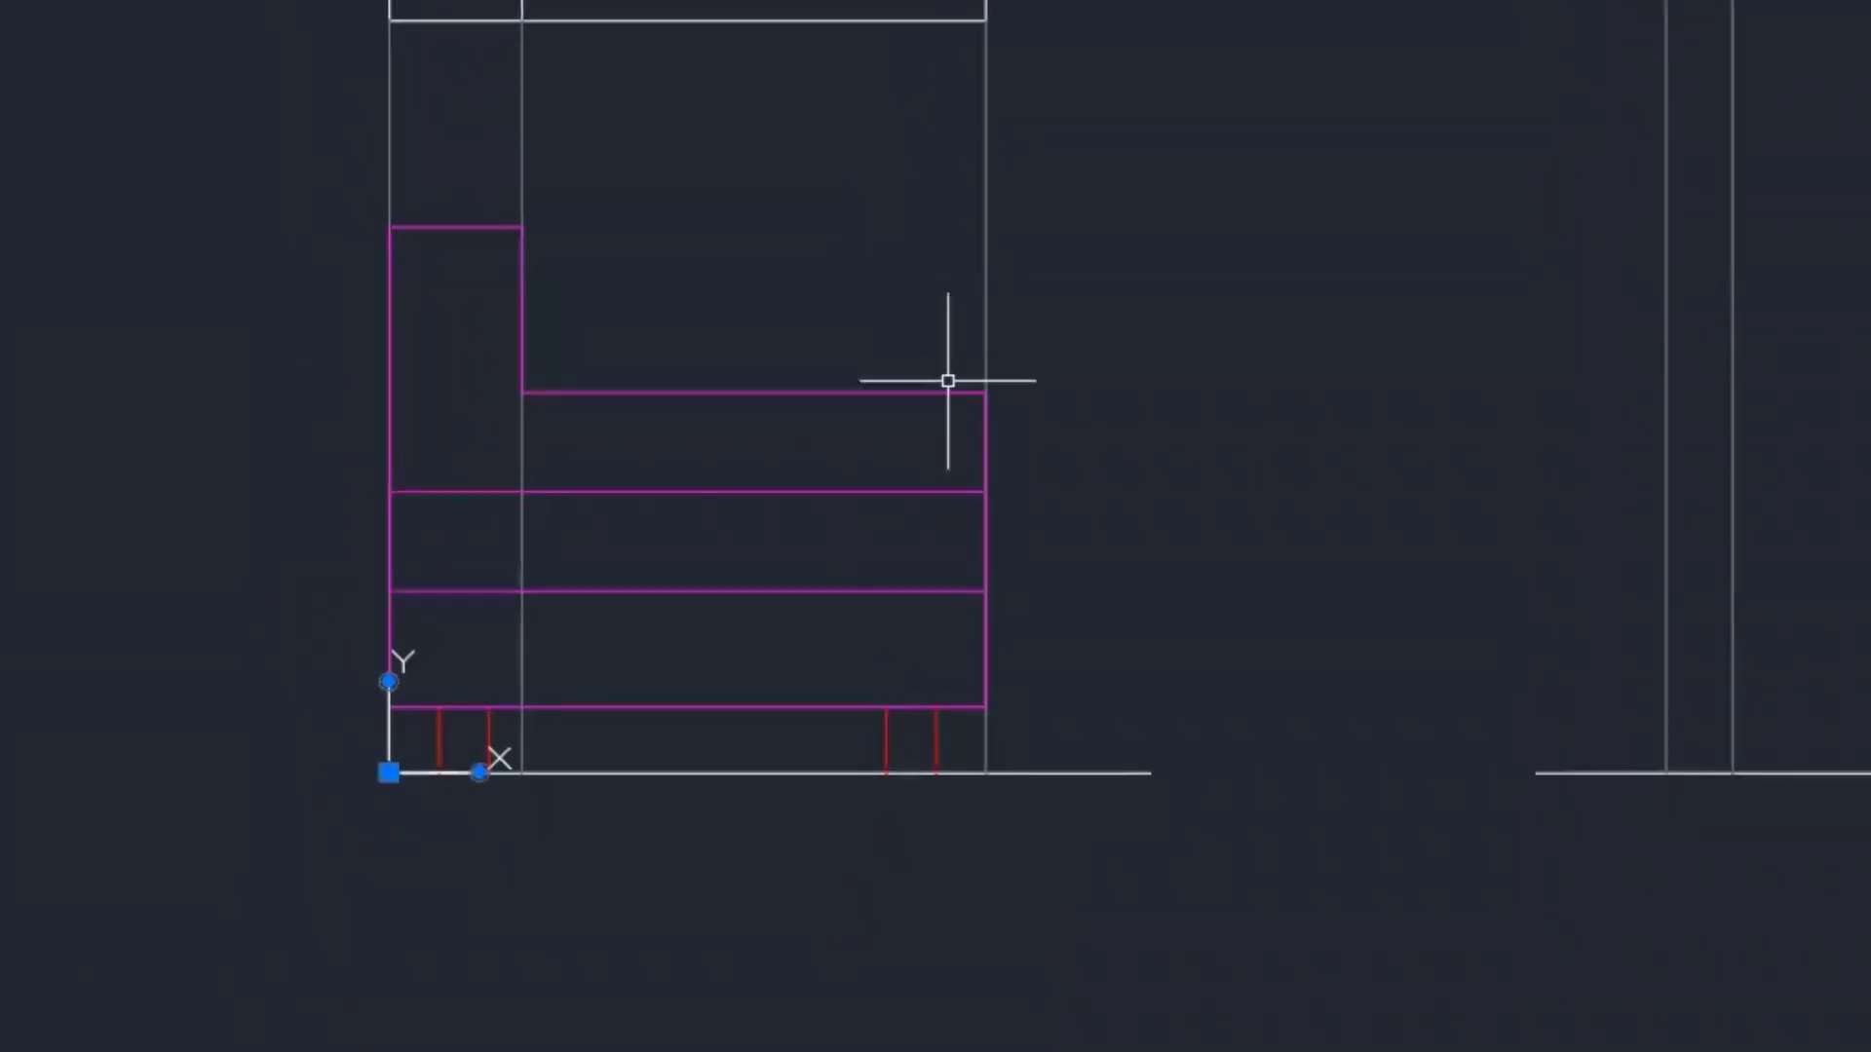
scroll(872, 424, "up", 2)
middle_click_drag(758, 488, 634, 422)
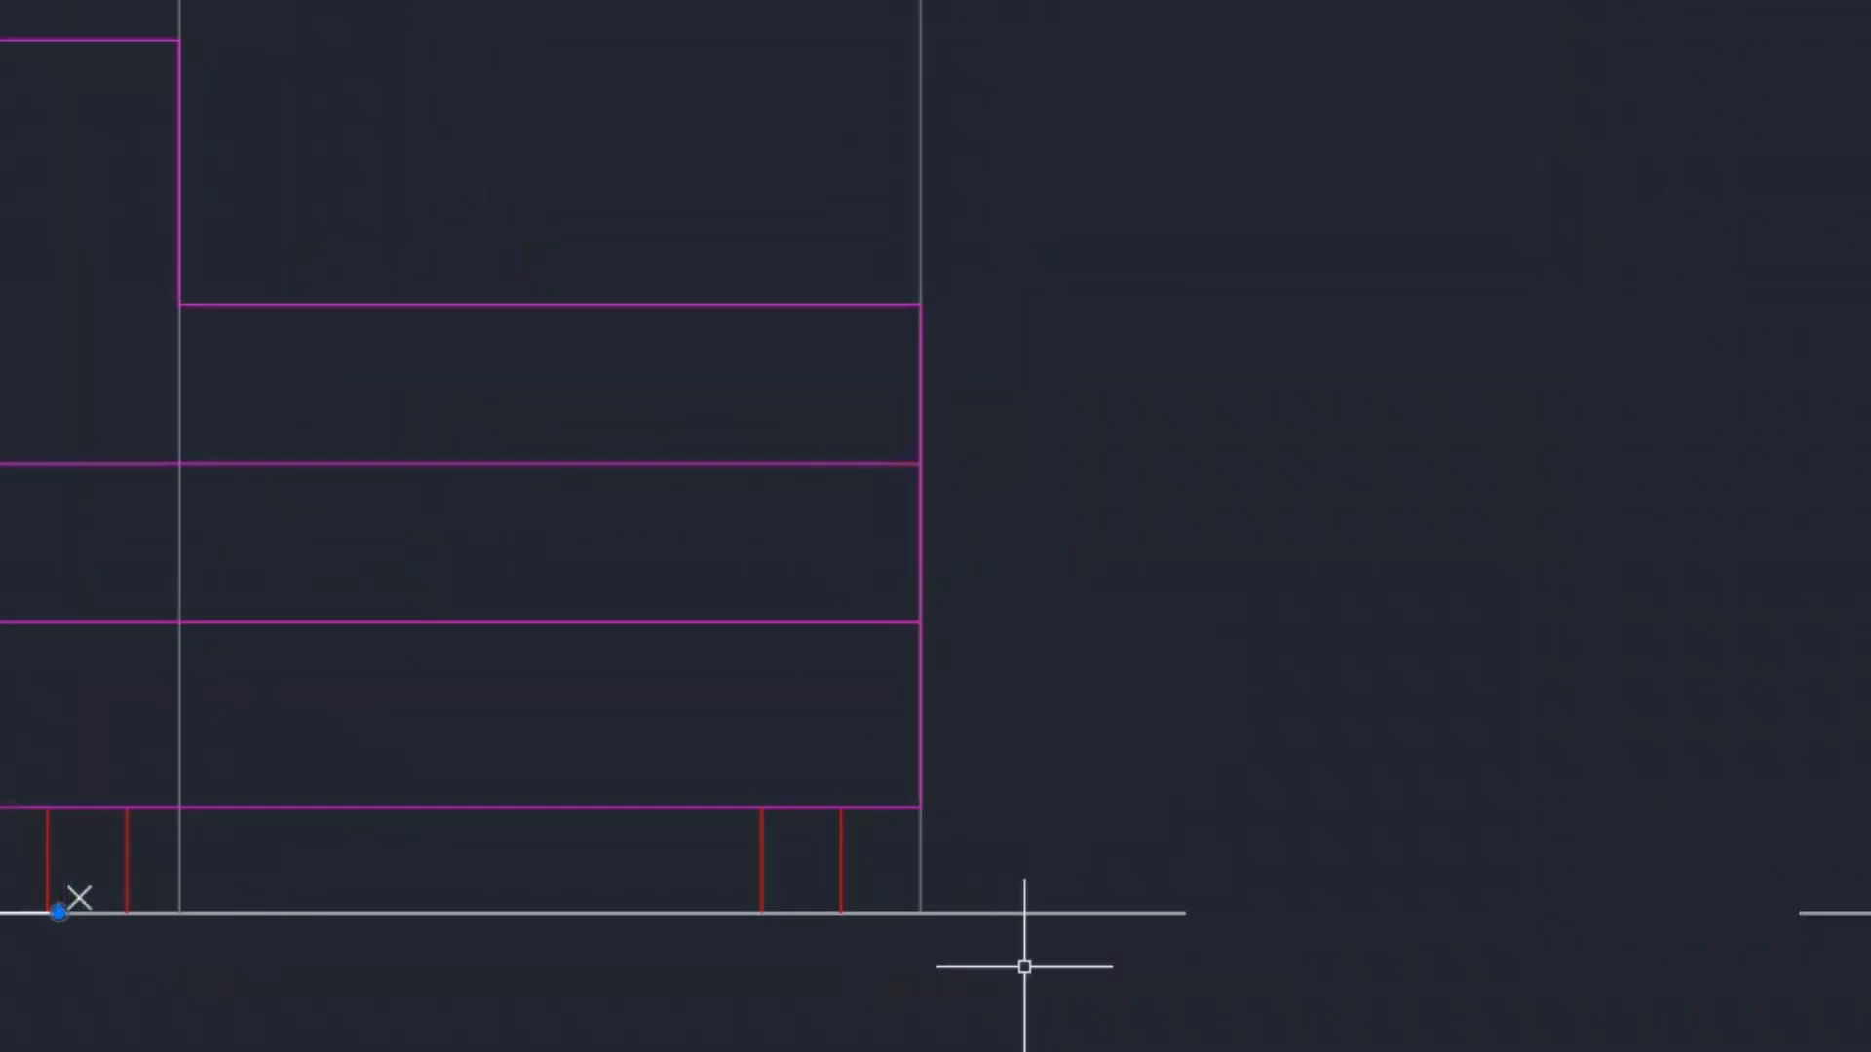
key("alt+Tab")
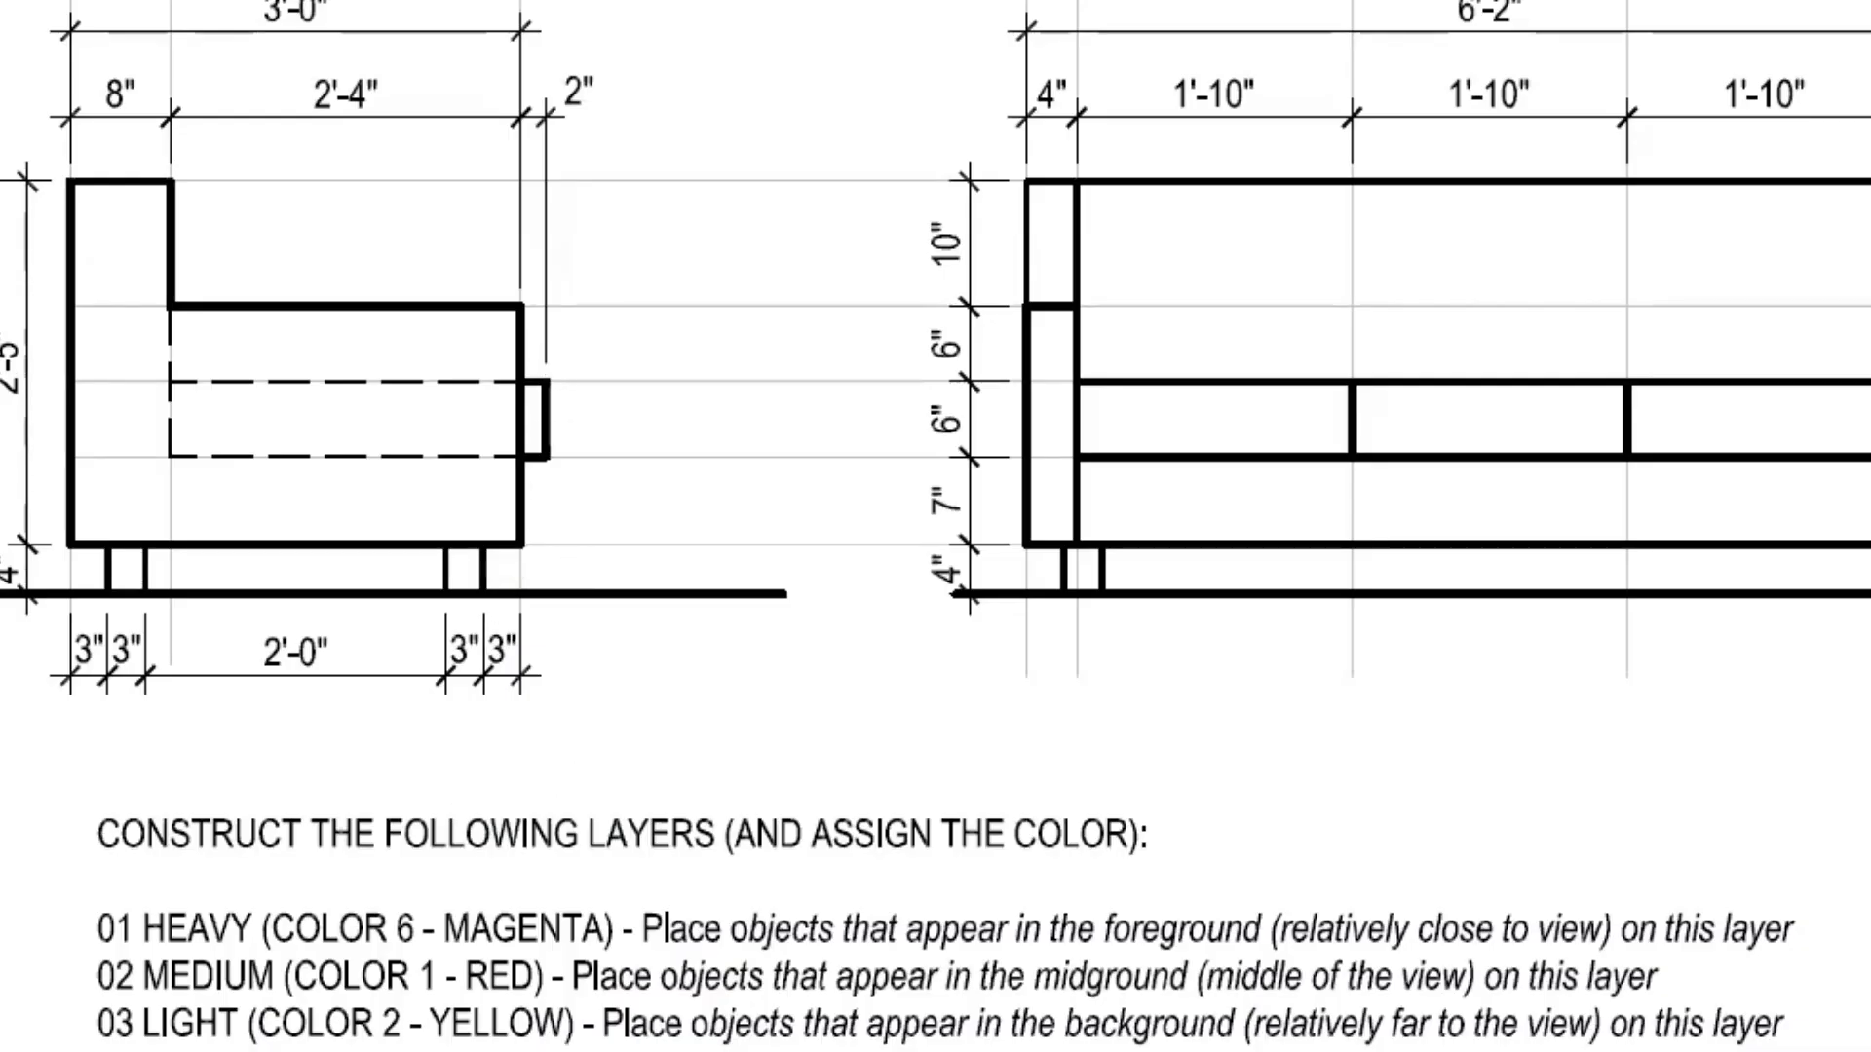
key("alt+Tab")
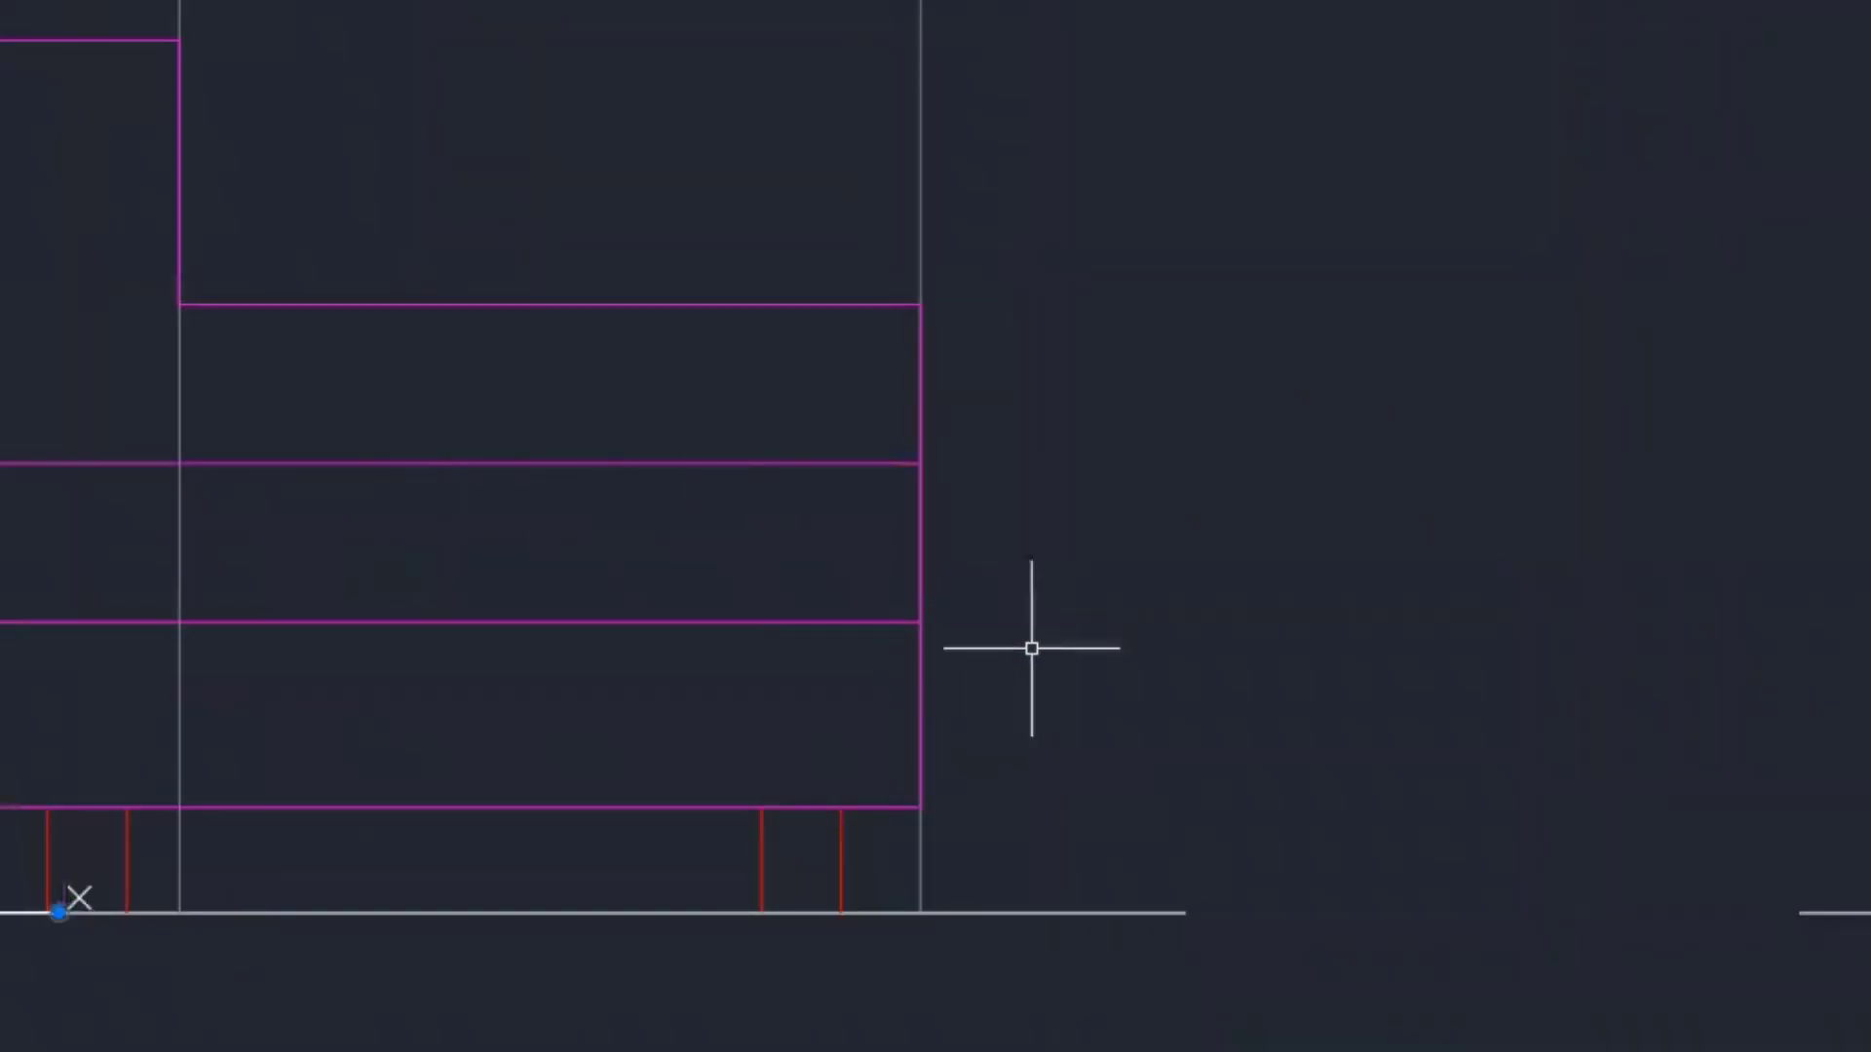
type("0")
key("Return")
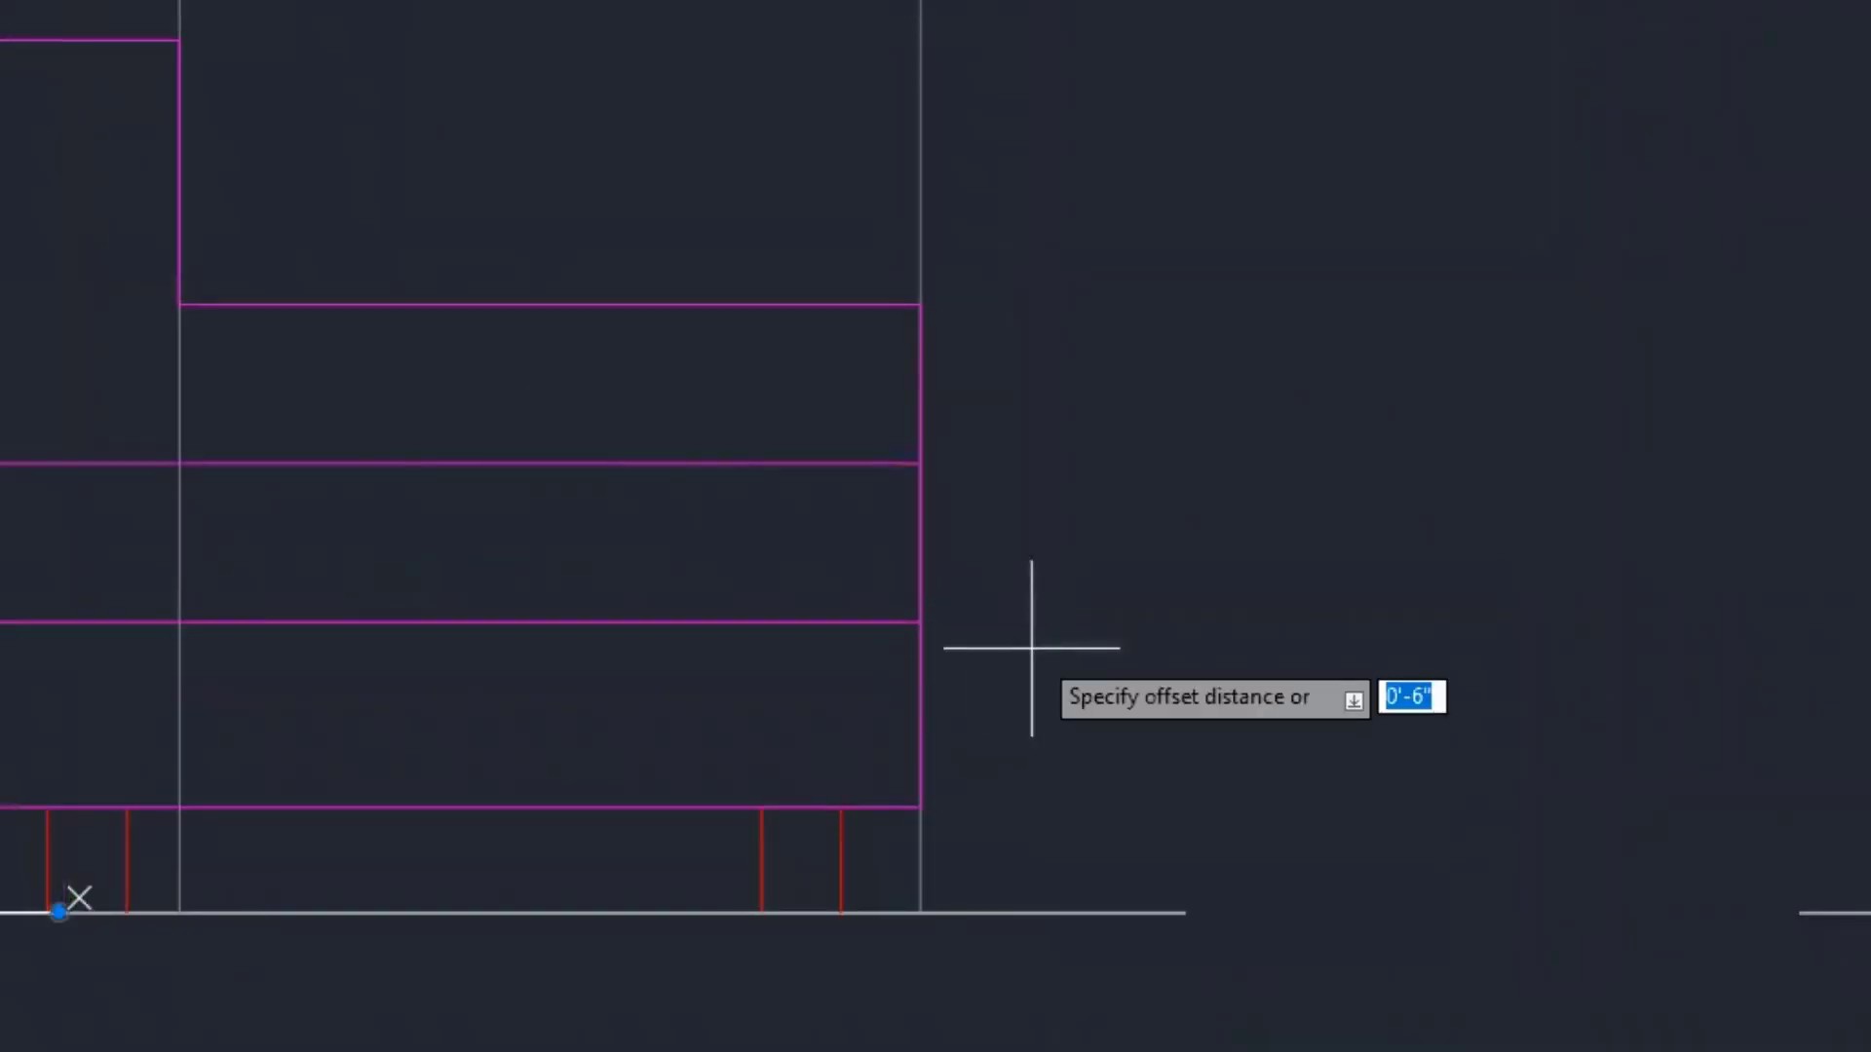
type("12")
key("Return")
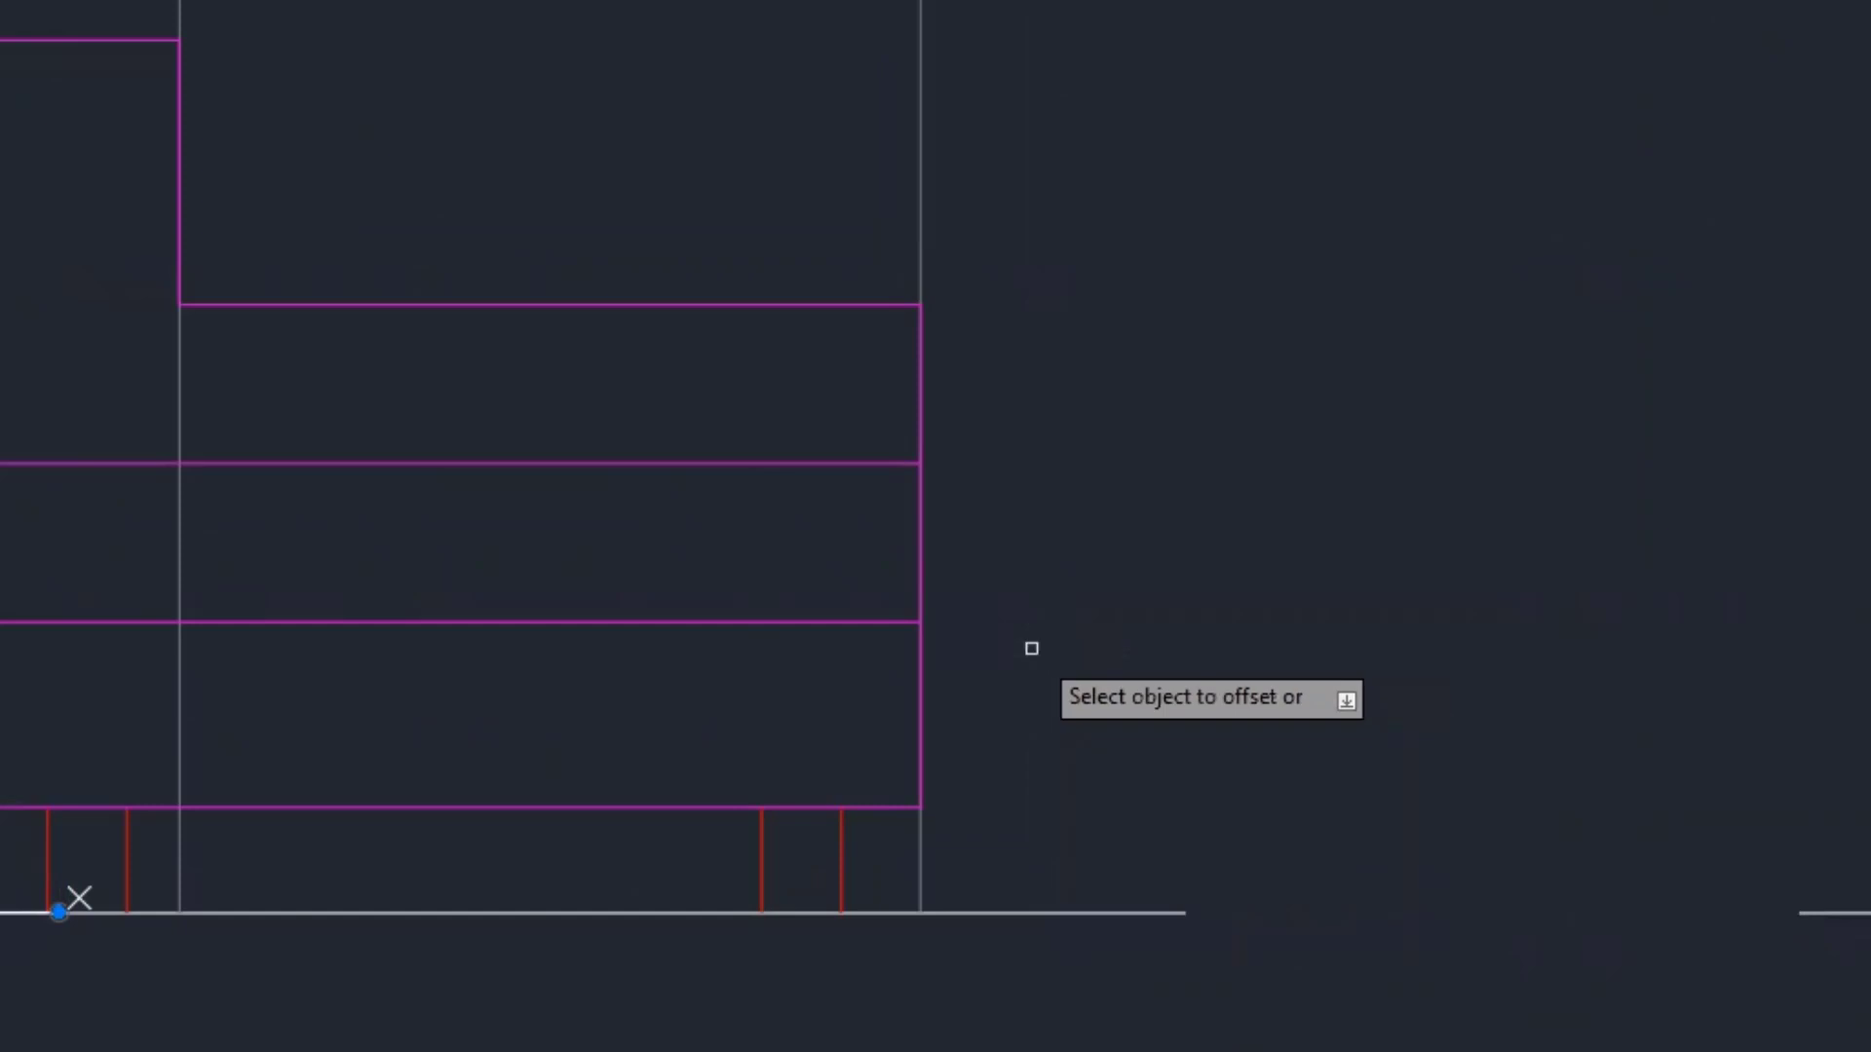
left_click(920, 539)
left_click(1051, 539)
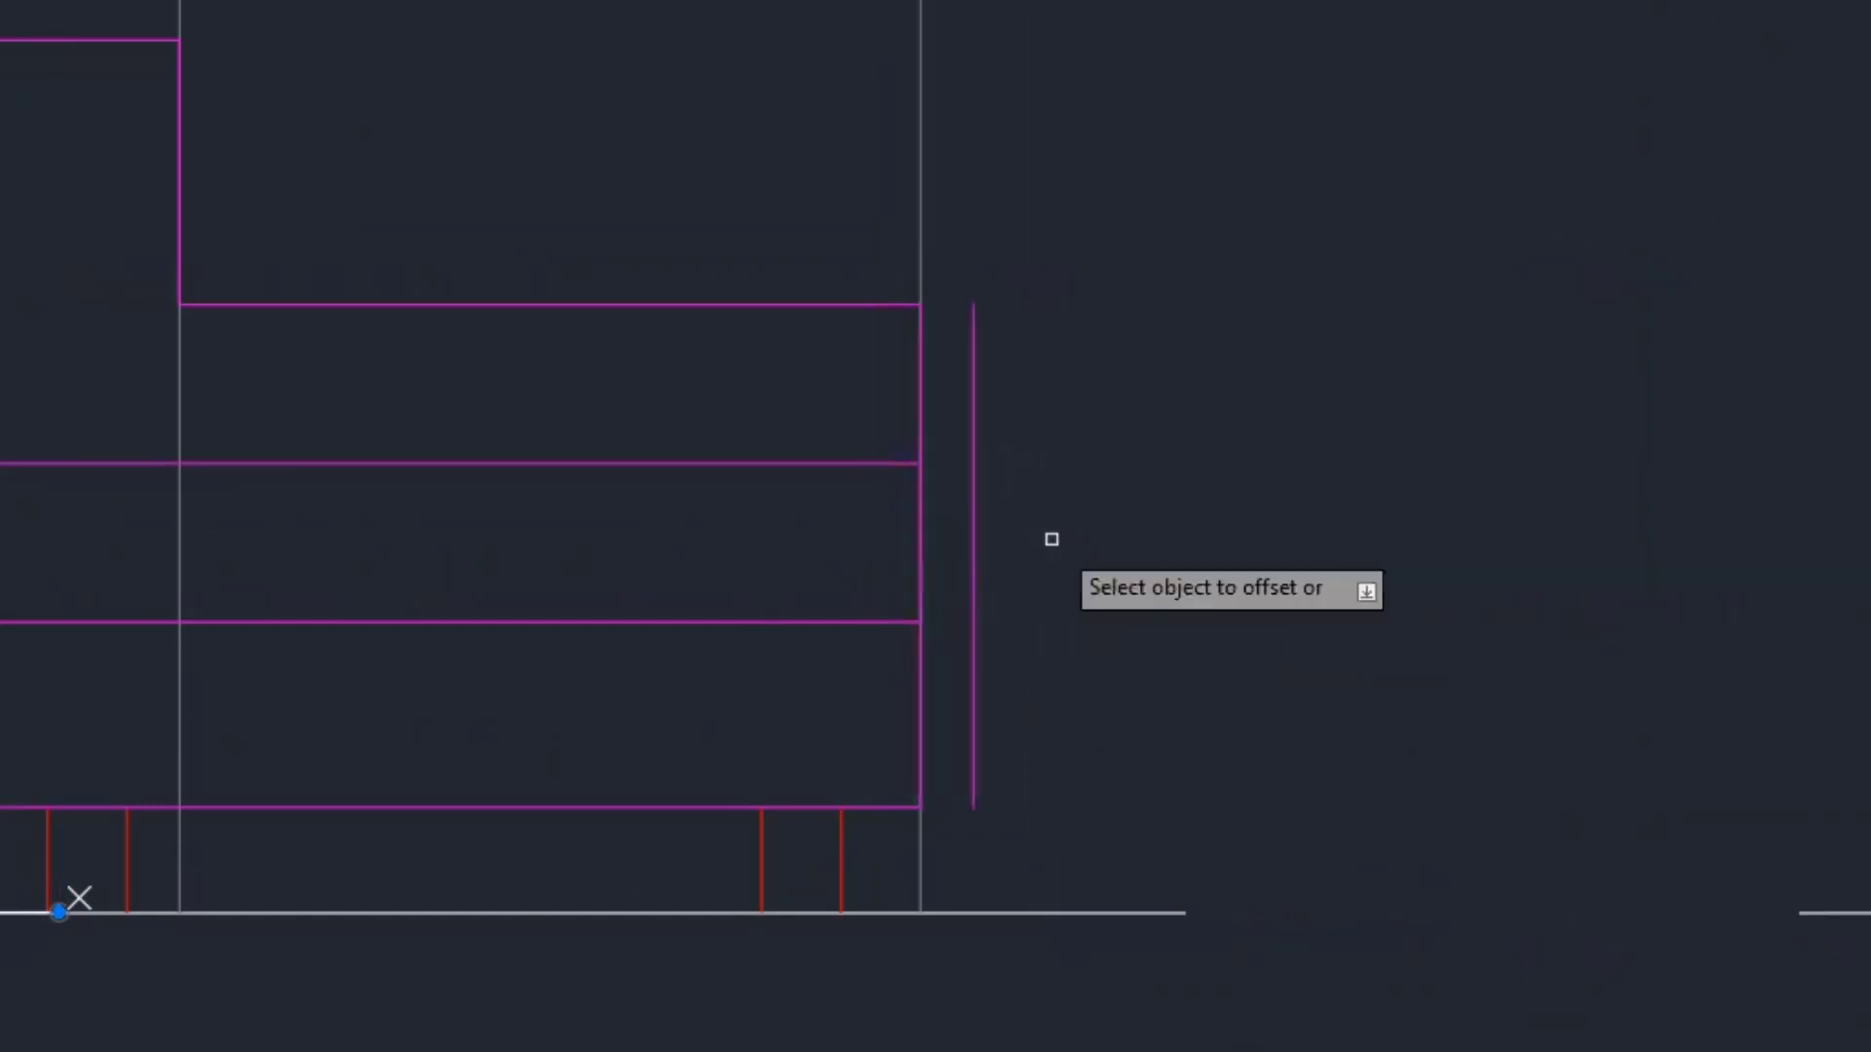
key("Escape")
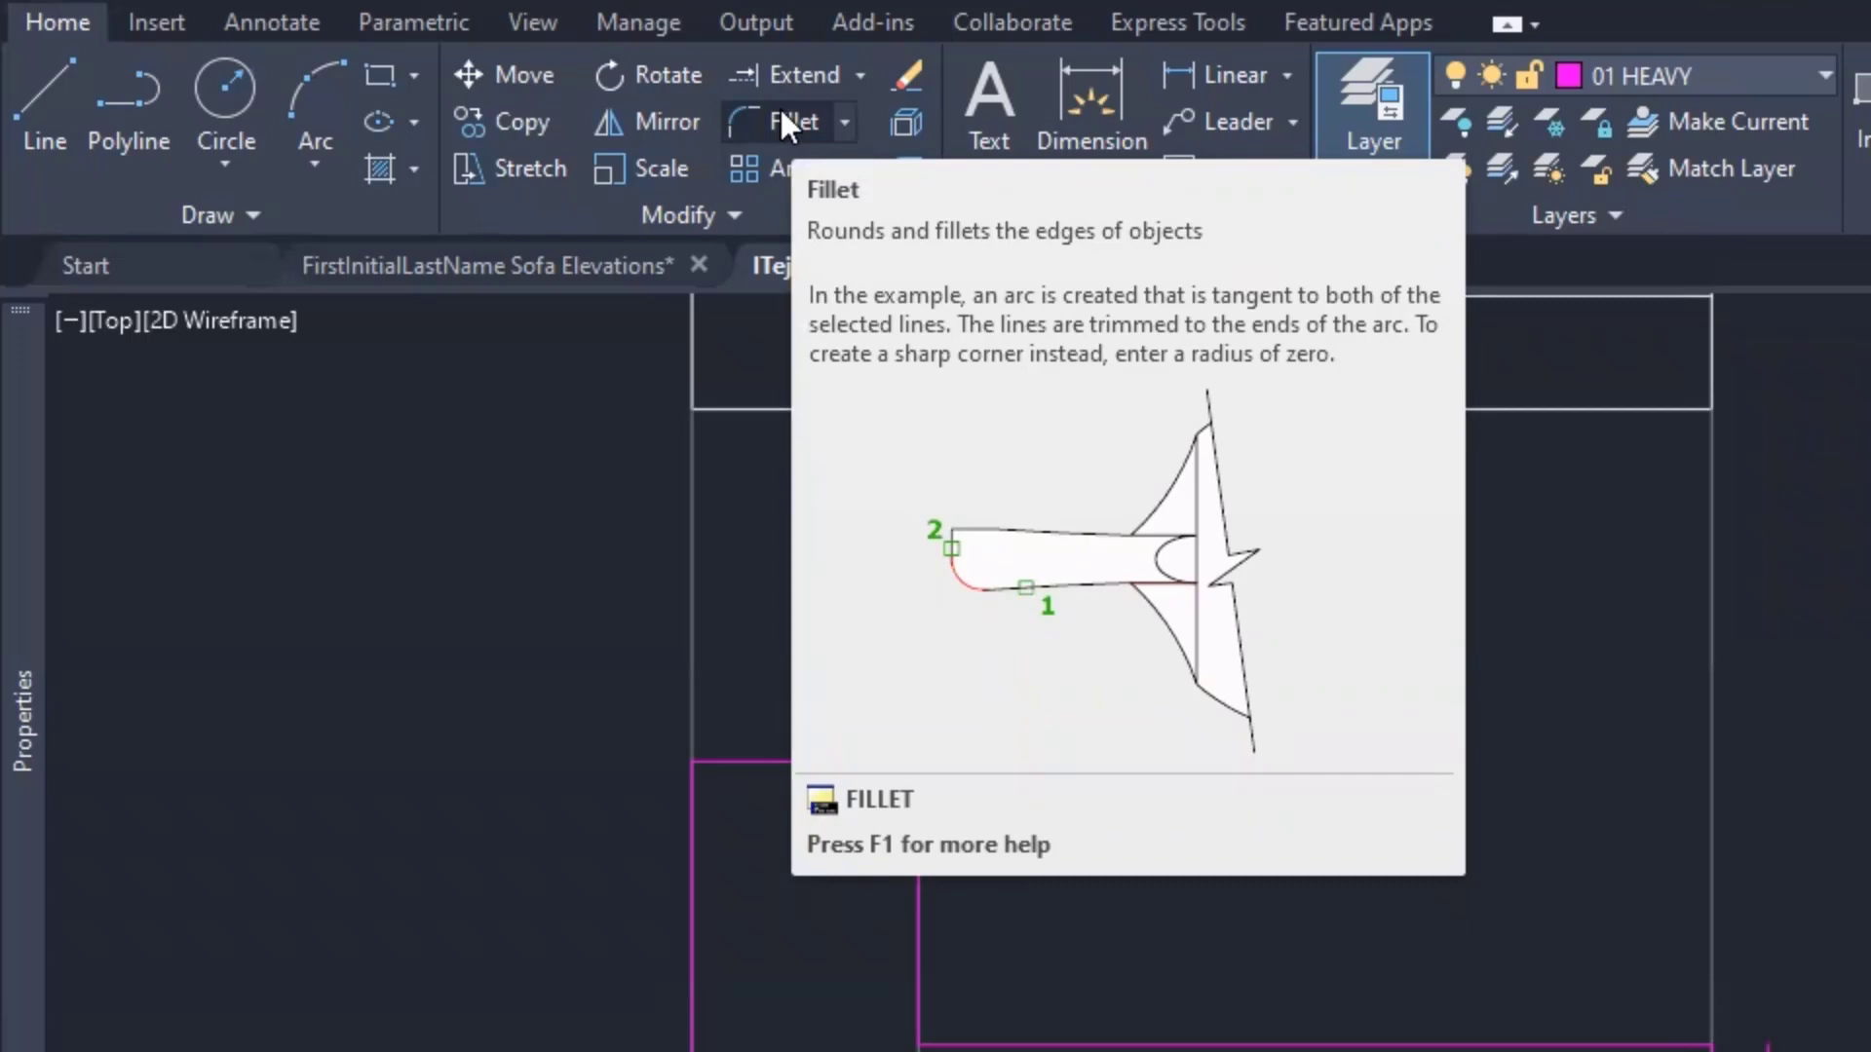
- Fillet both pillow lines to the new right vertical line, forming sharp corners
left_click(775, 115)
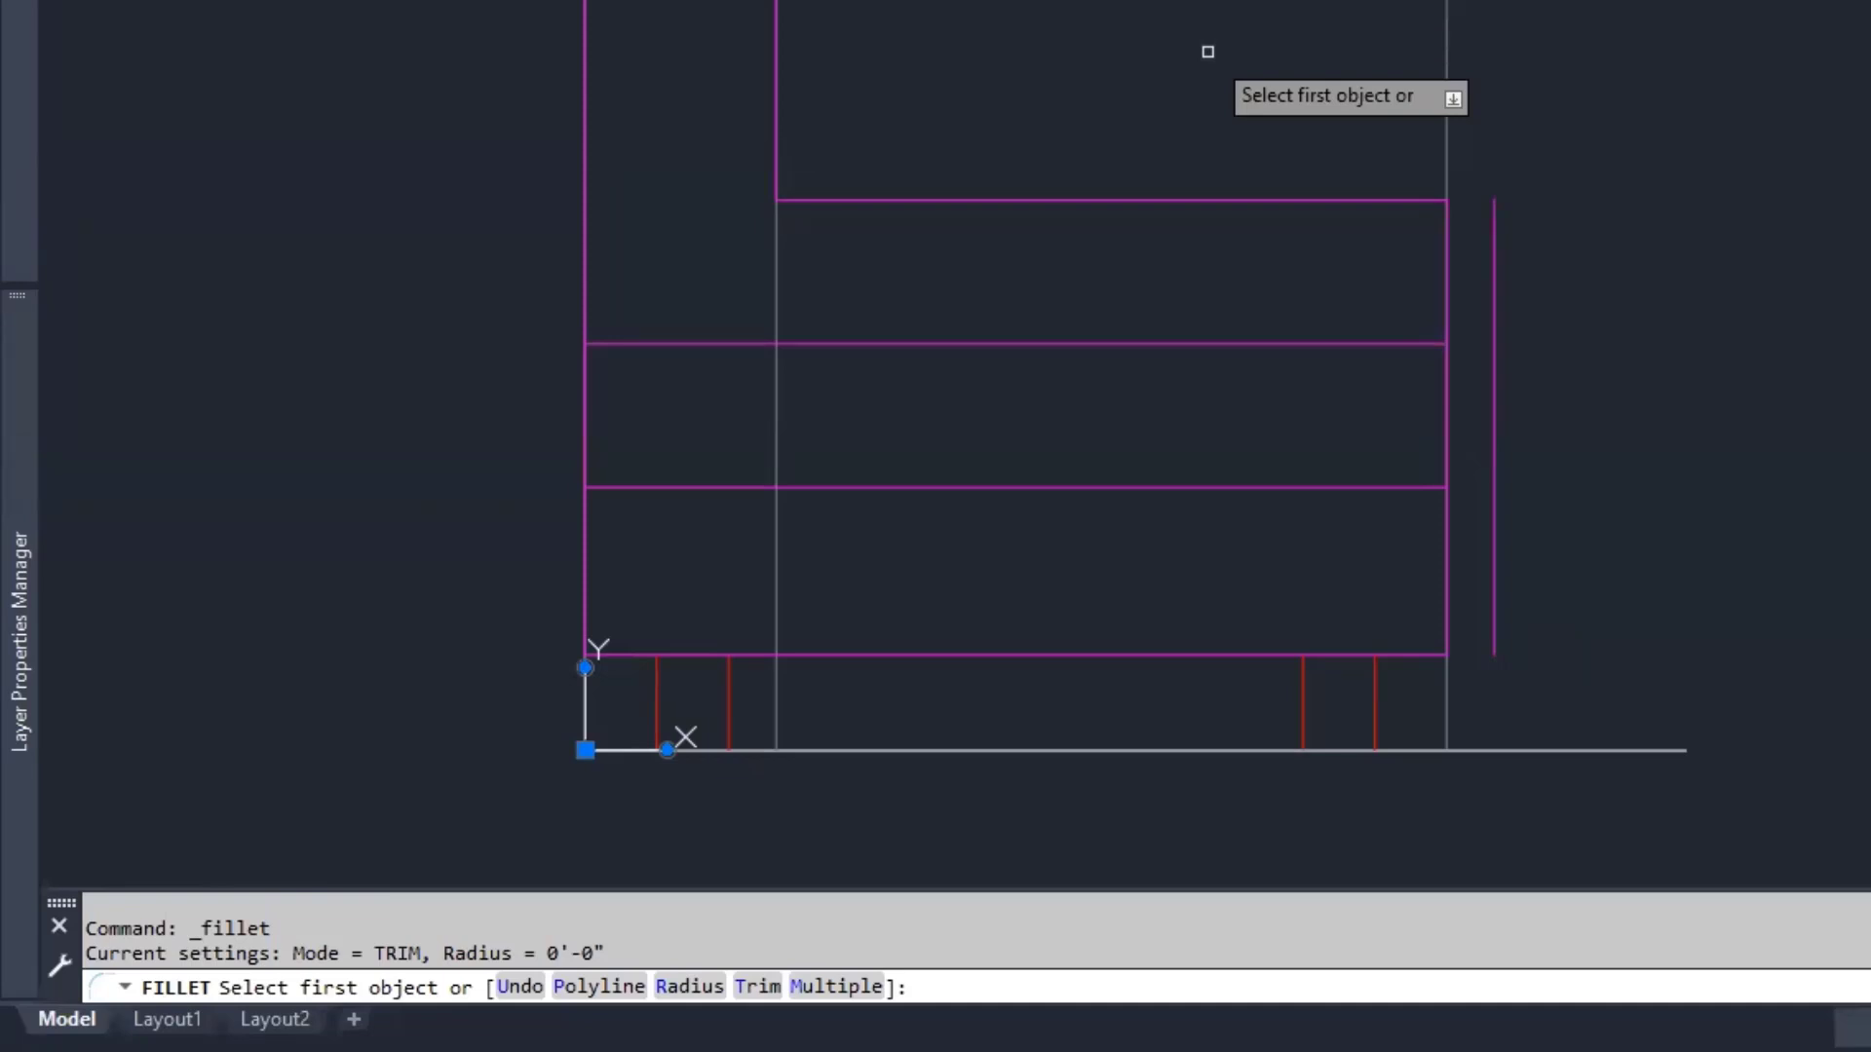
left_click(1340, 344)
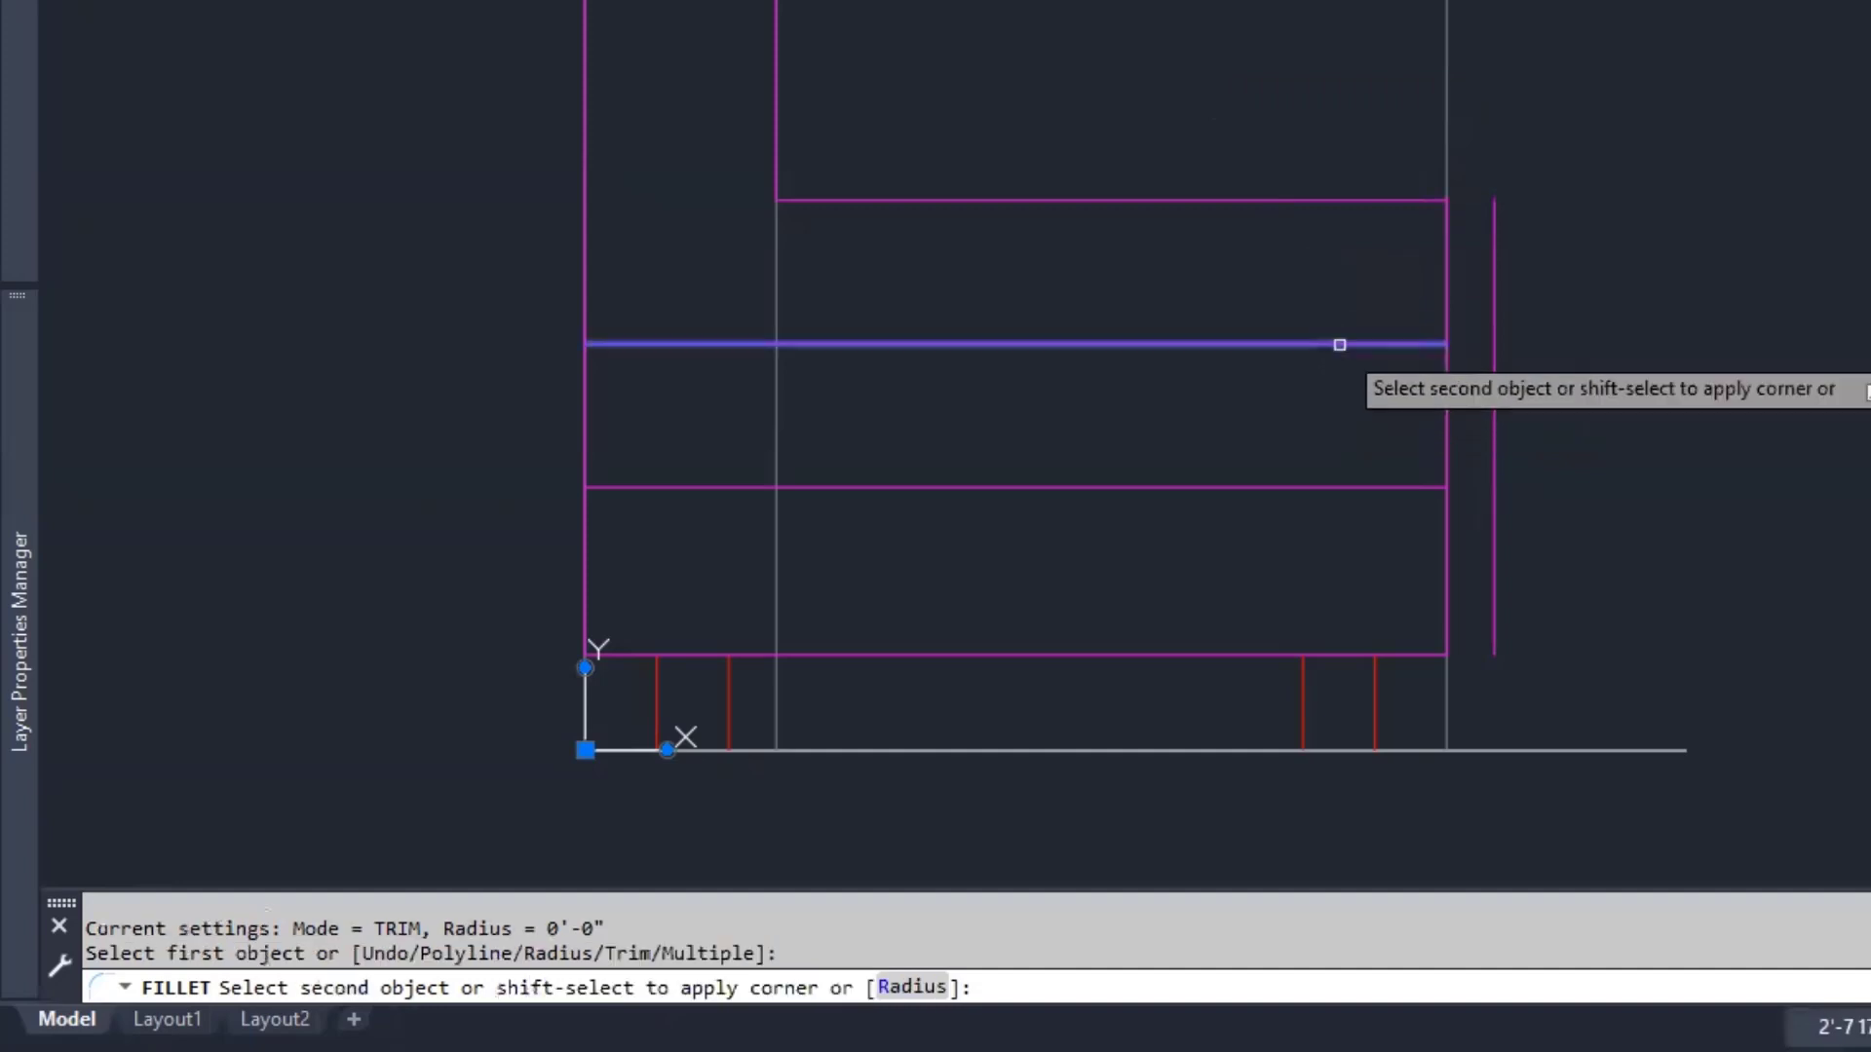
left_click(1493, 425)
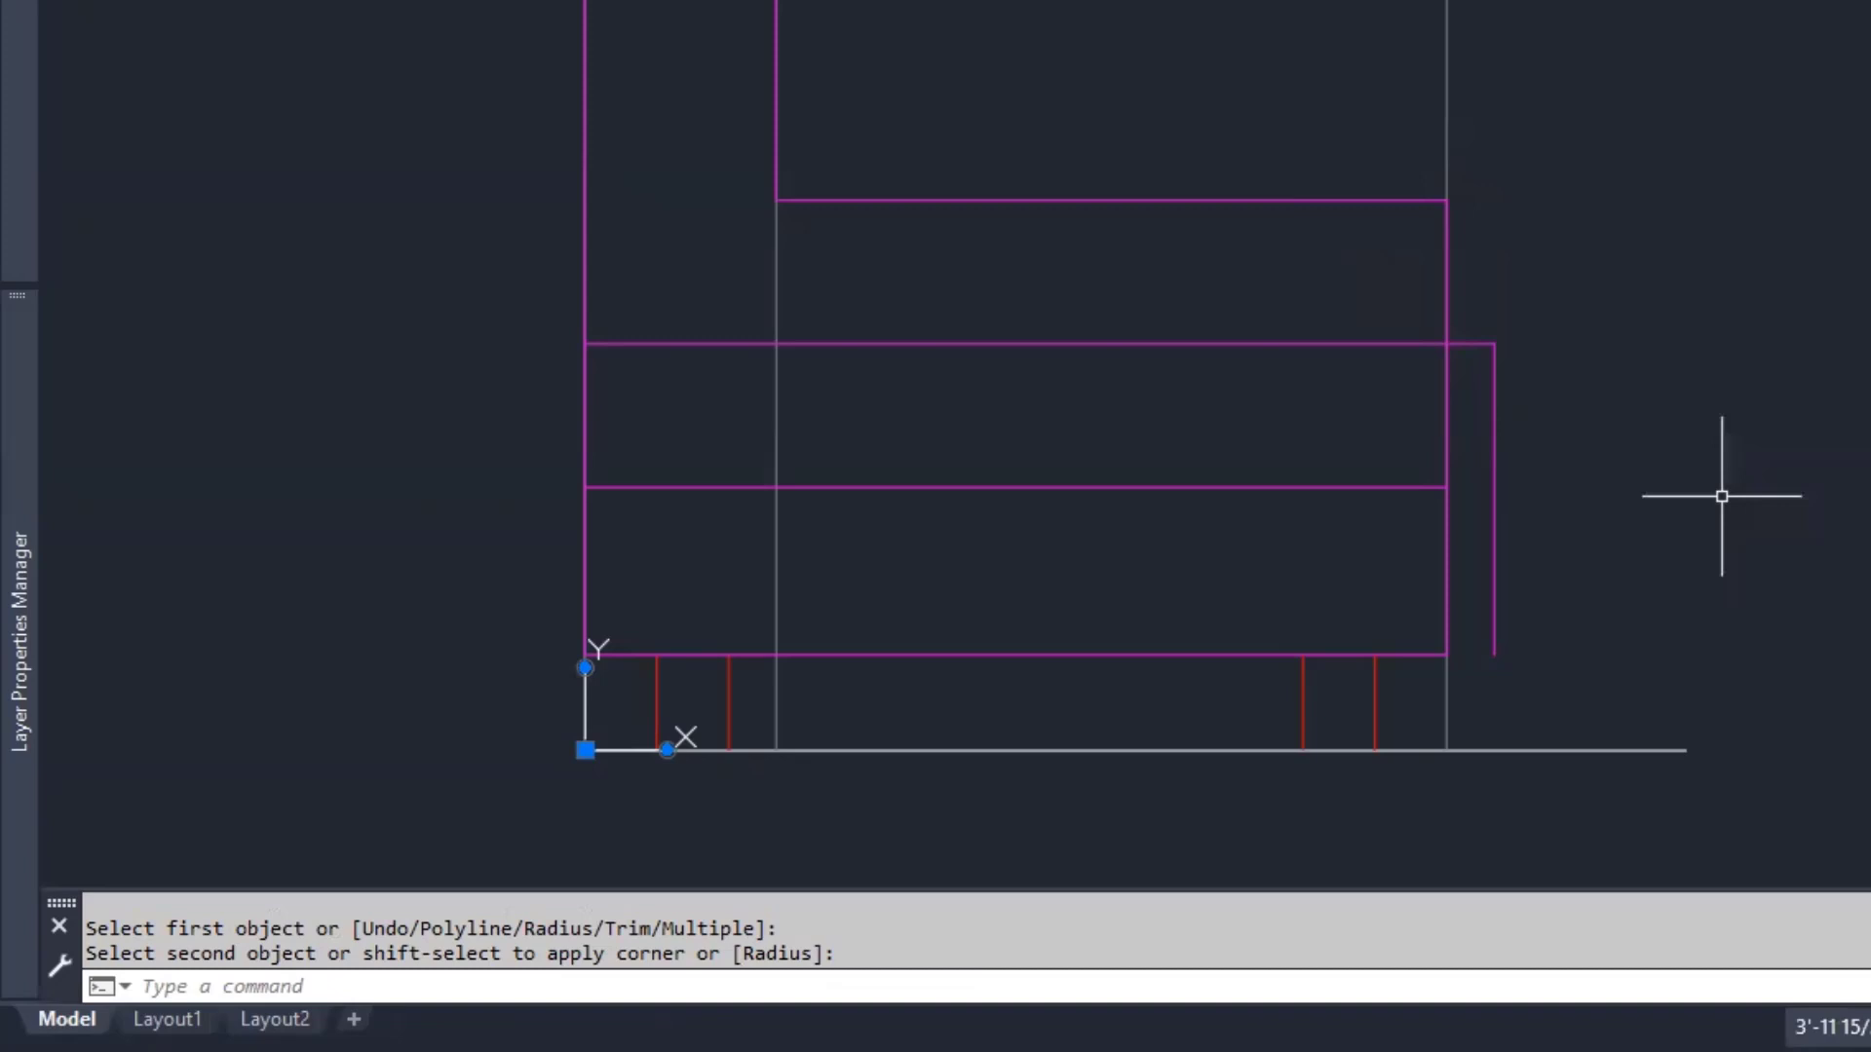
key("Return")
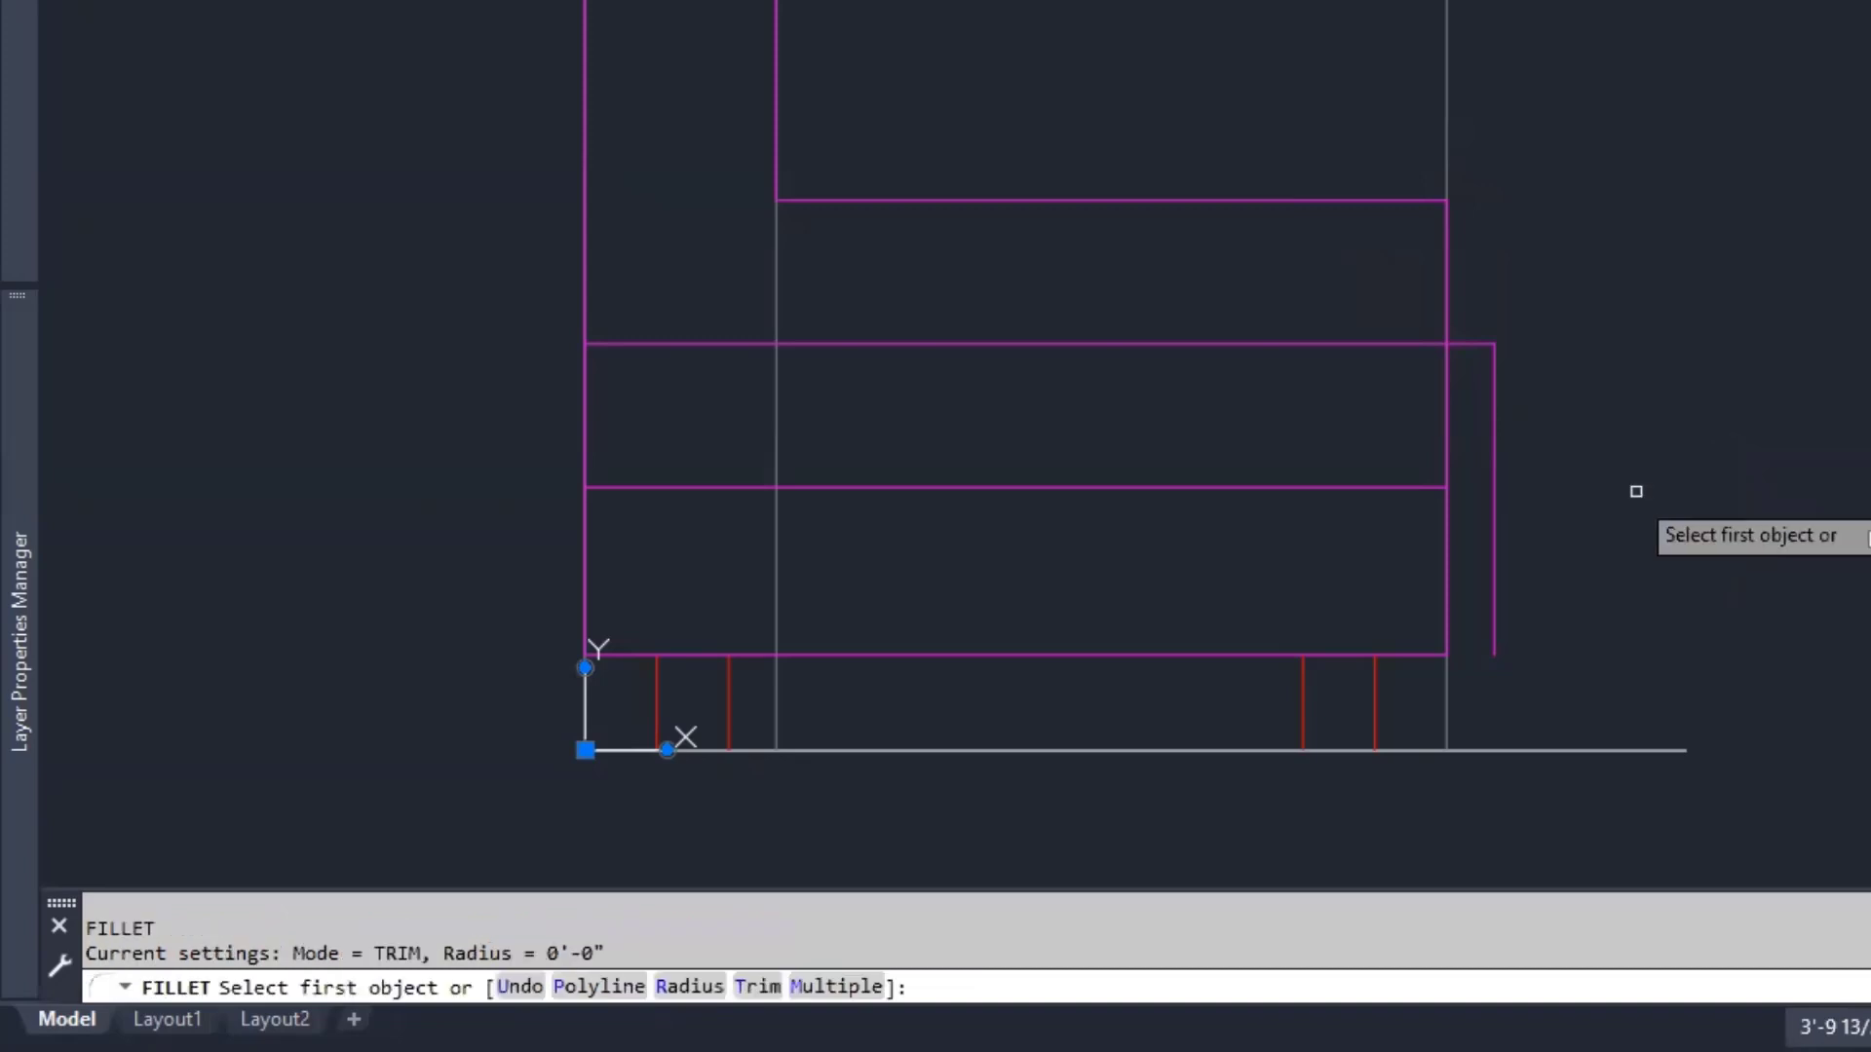
left_click(1494, 405)
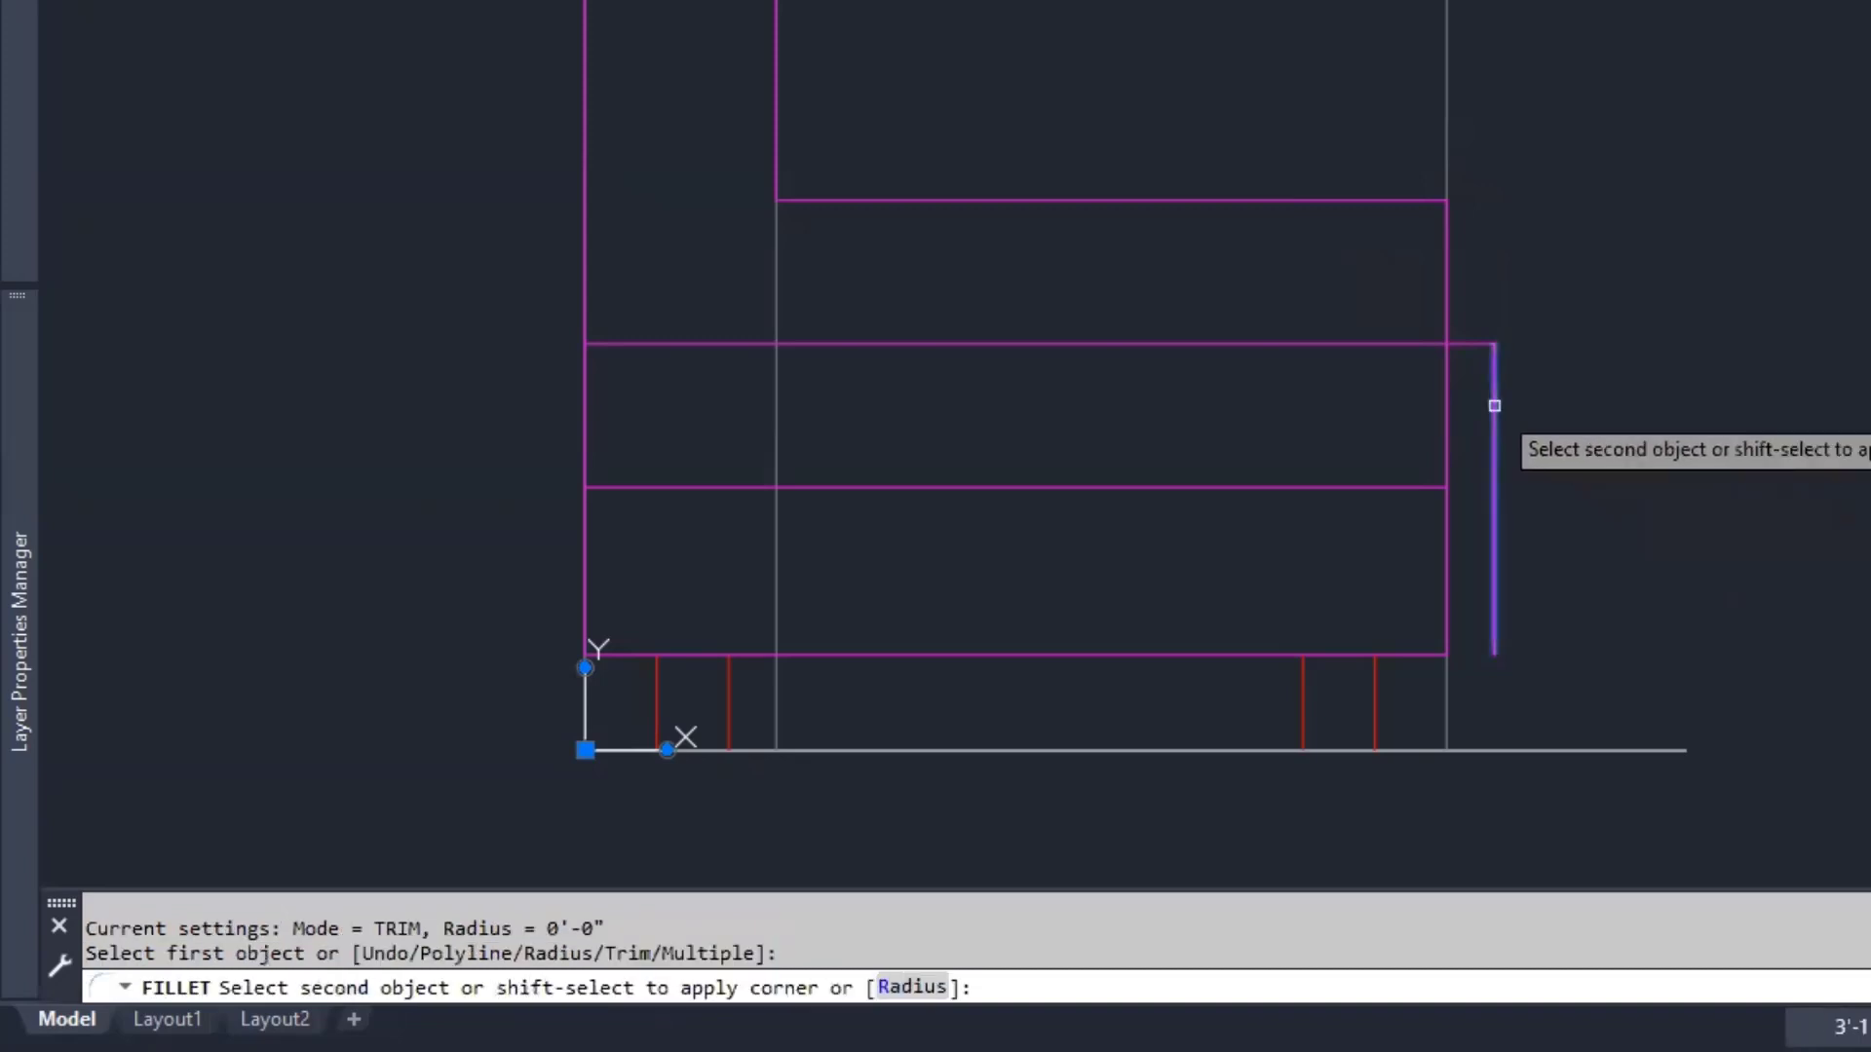
left_click(1395, 486)
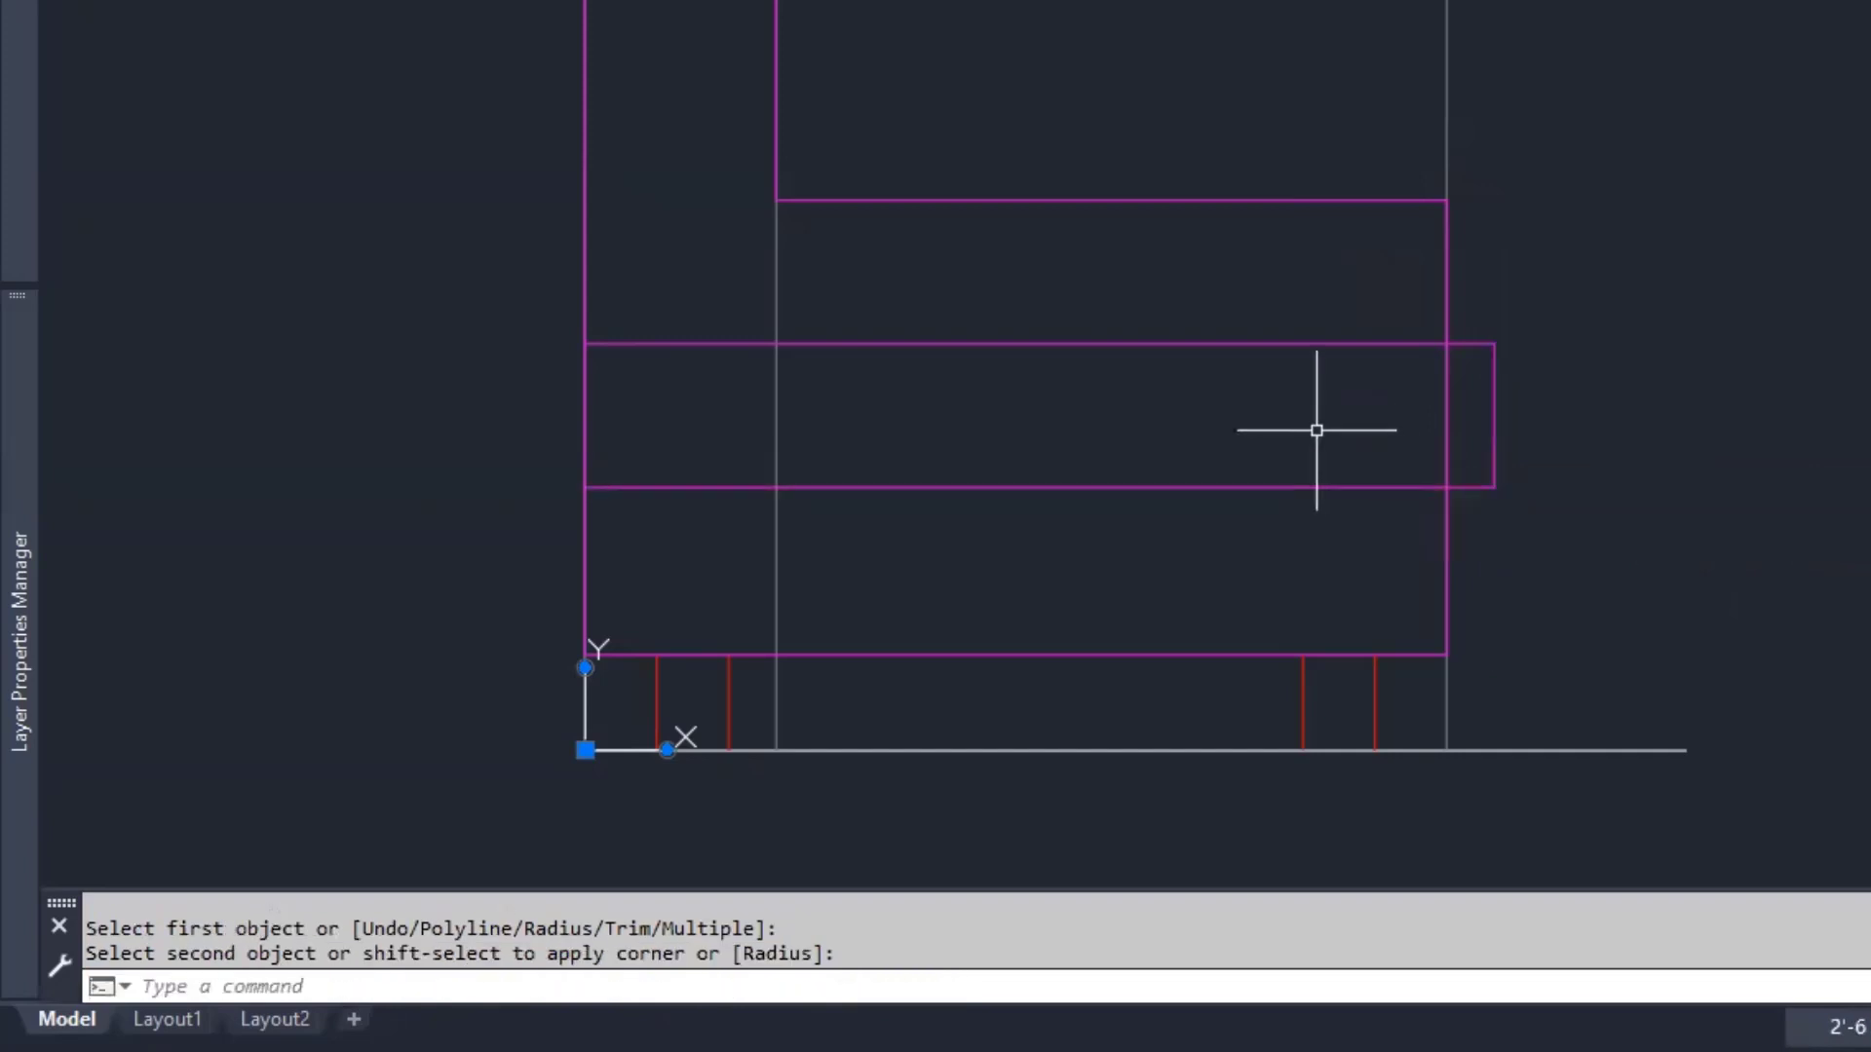
key("Return")
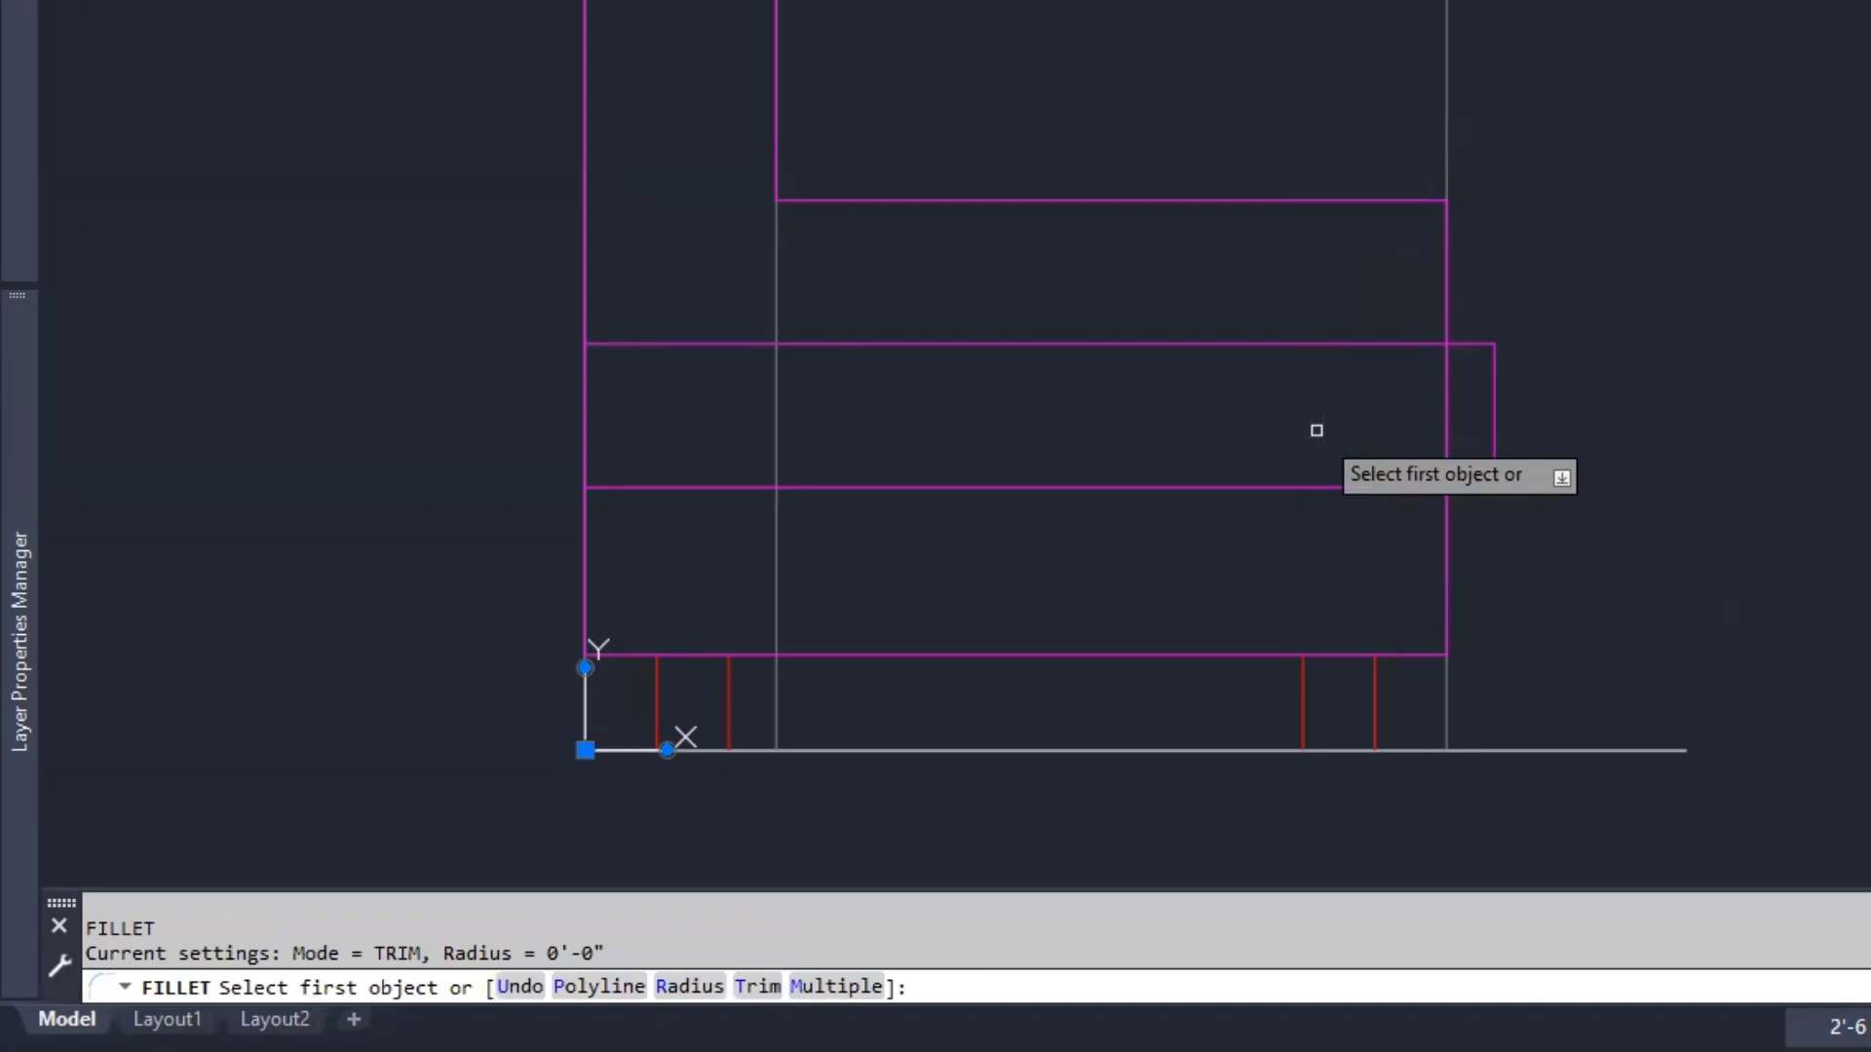
key("Escape")
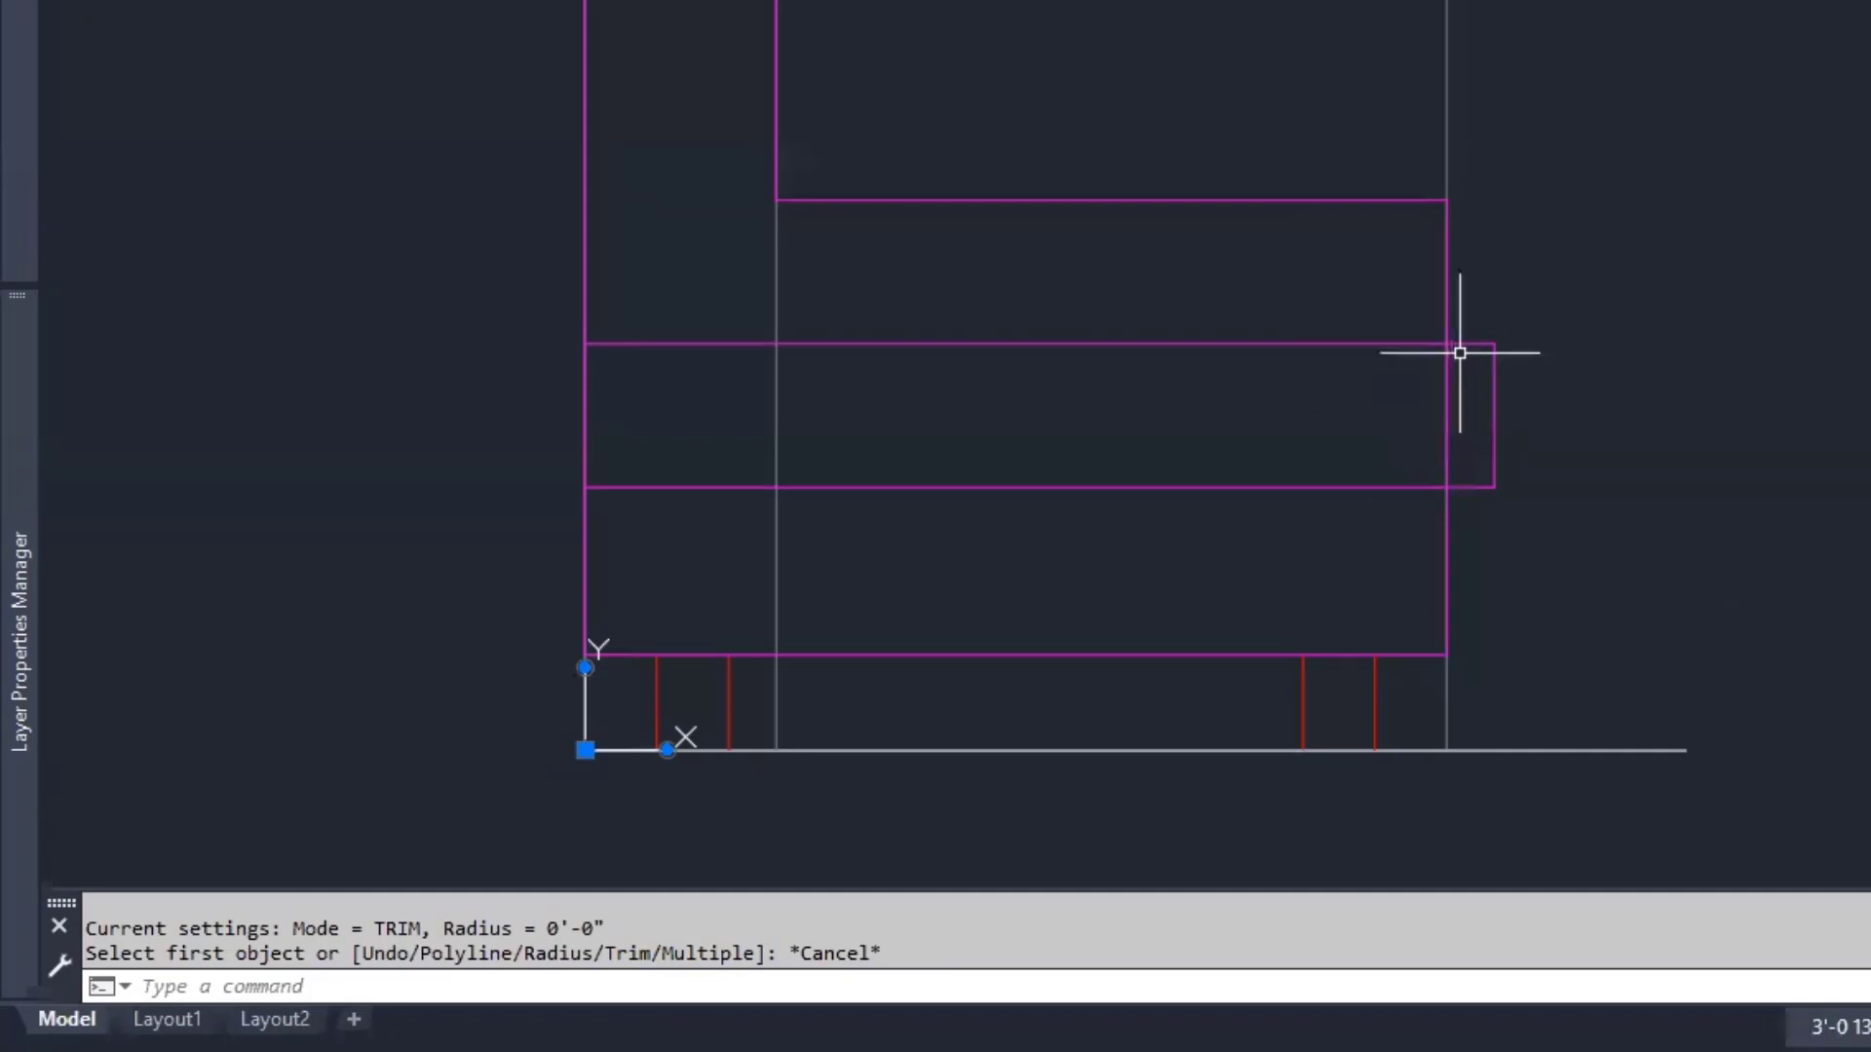
- Shift the drawing right and check the dimensioned reference sheet
mouse_move(1132, 523)
middle_mouse_down()
mouse_move(1399, 539)
mouse_move(1412, 559)
middle_mouse_up()
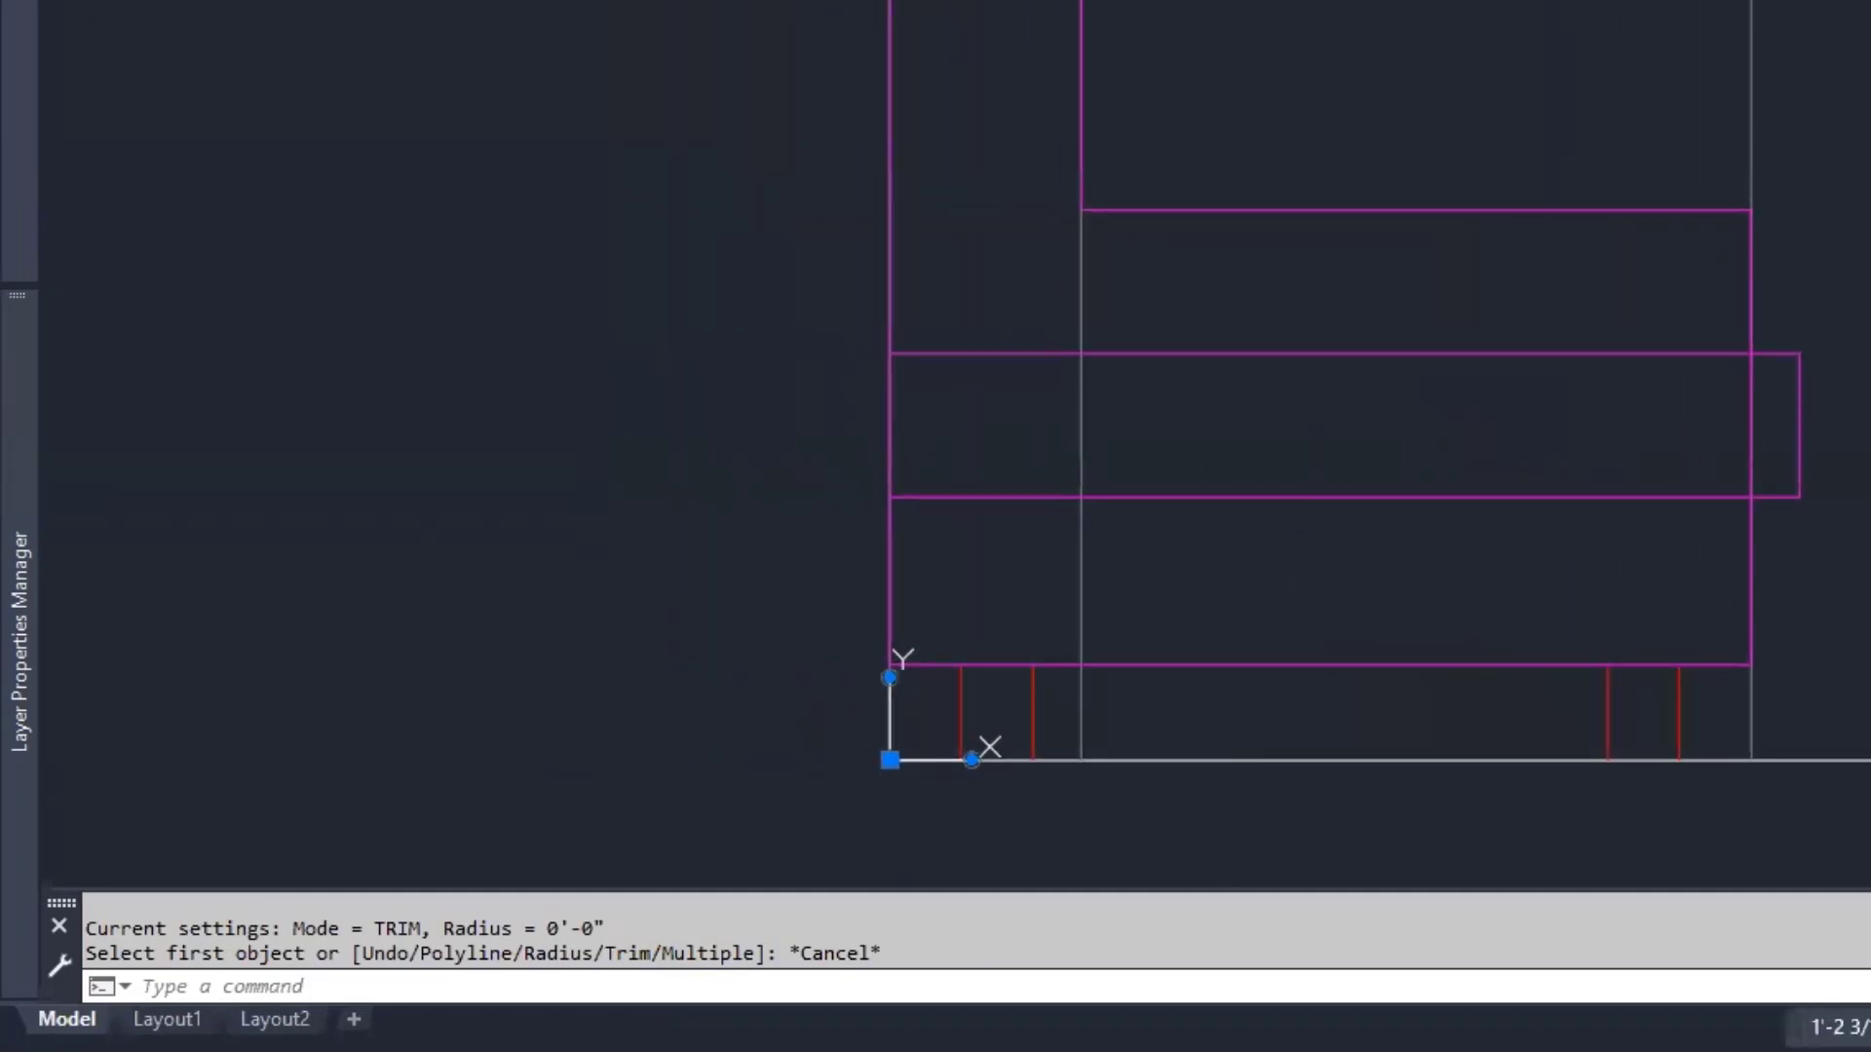
key("alt+Tab")
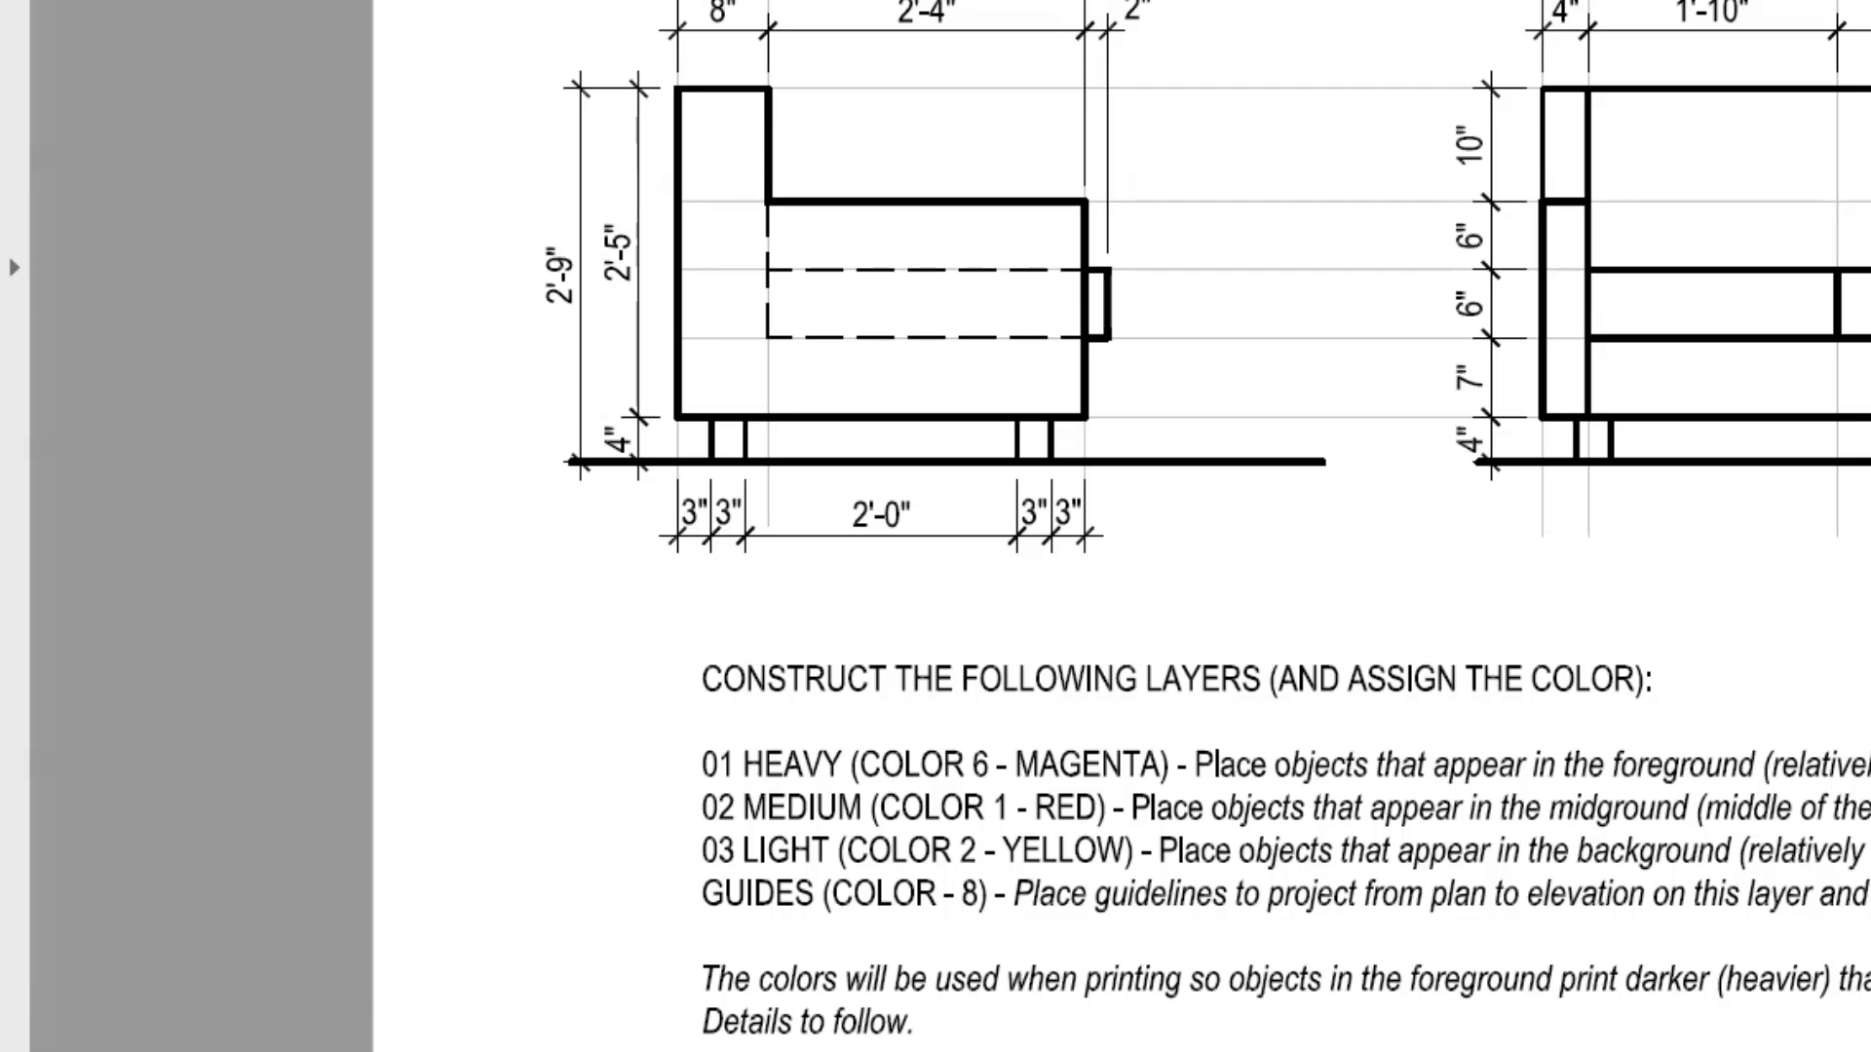
key("alt+Tab")
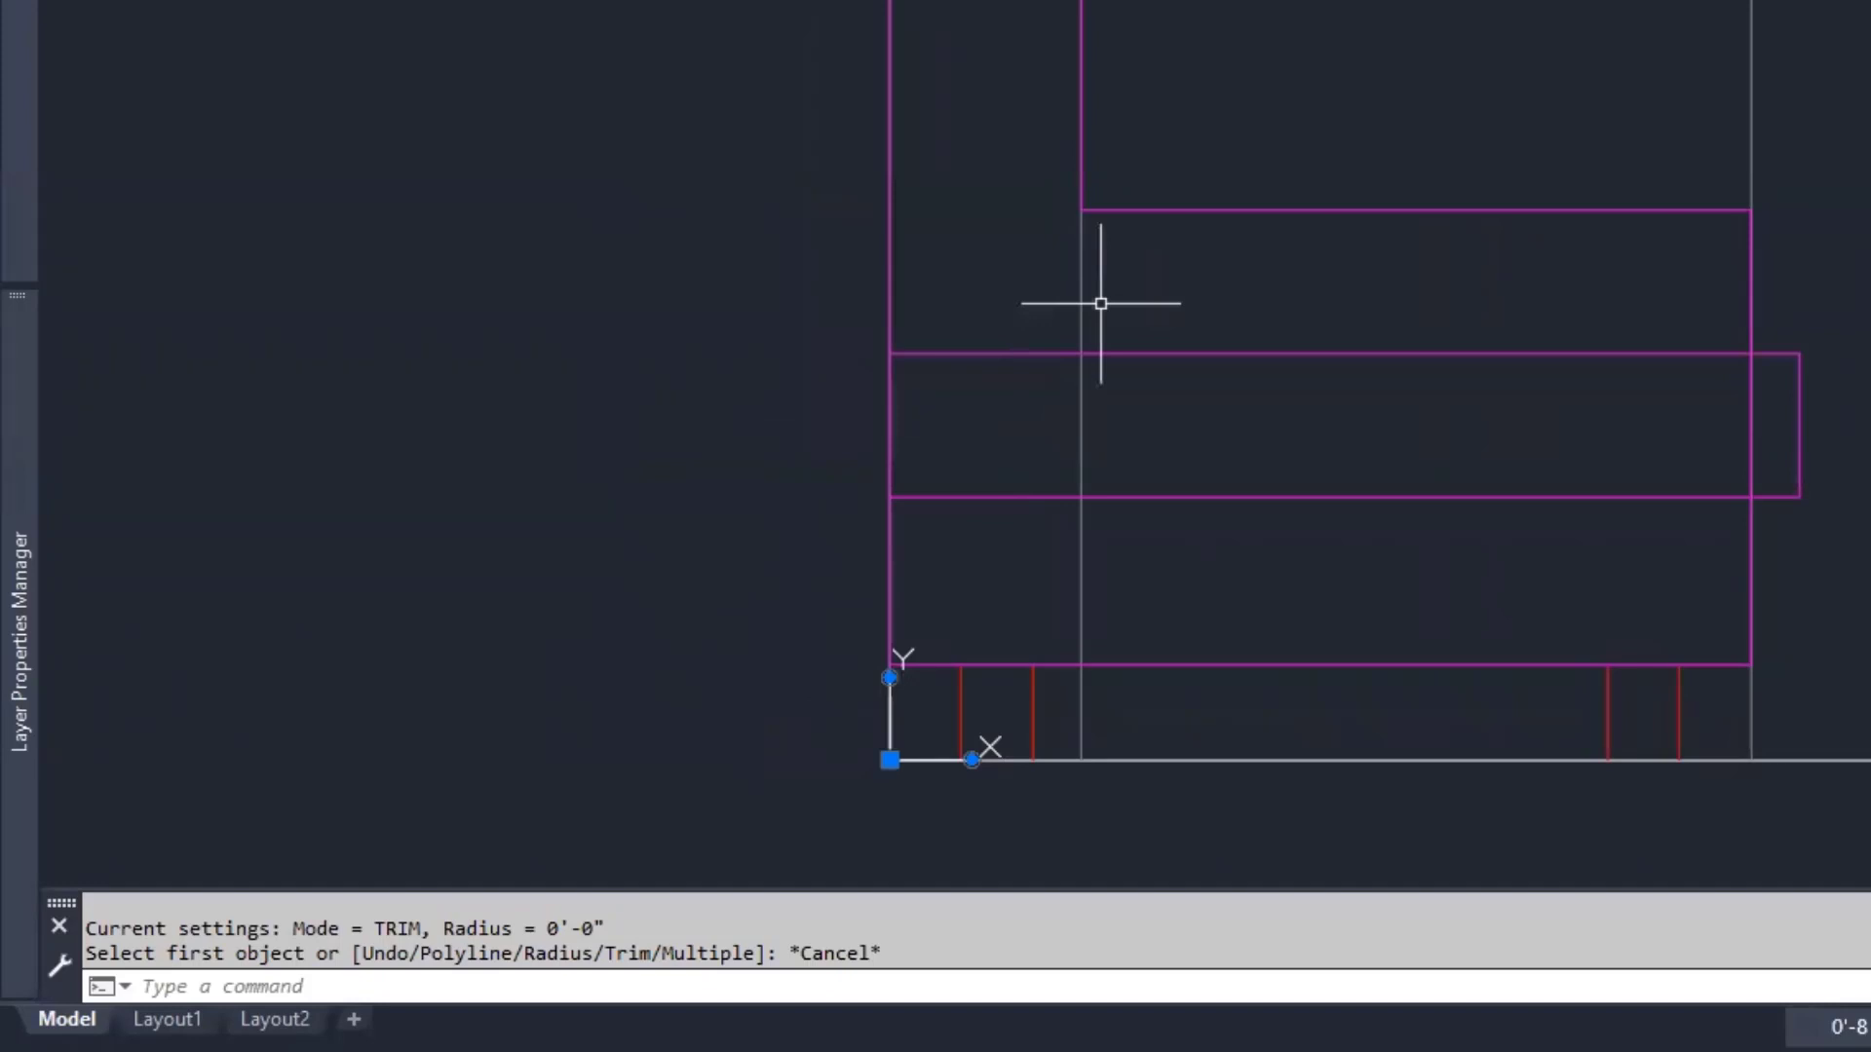
type("L")
key("Return")
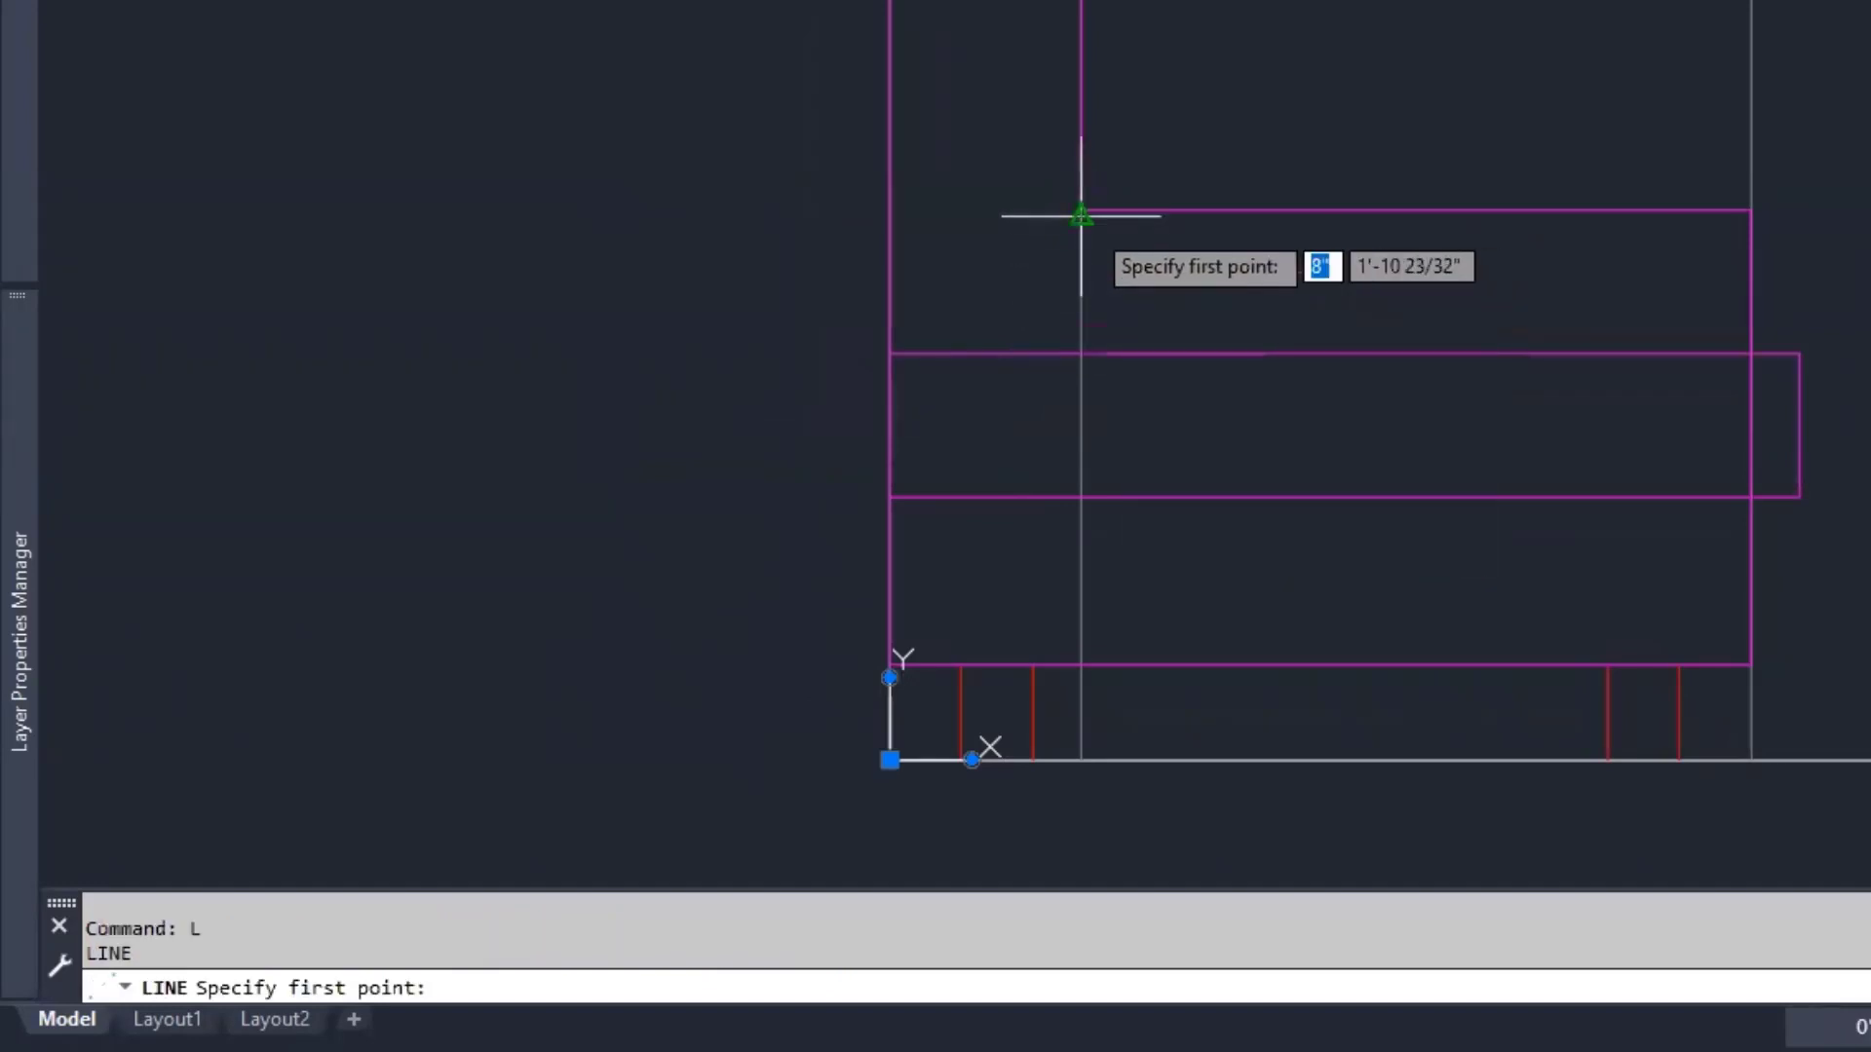
- Draw a line from the inner back corner perpendicular down to the pillow edge
scroll(1102, 253, "up", 2)
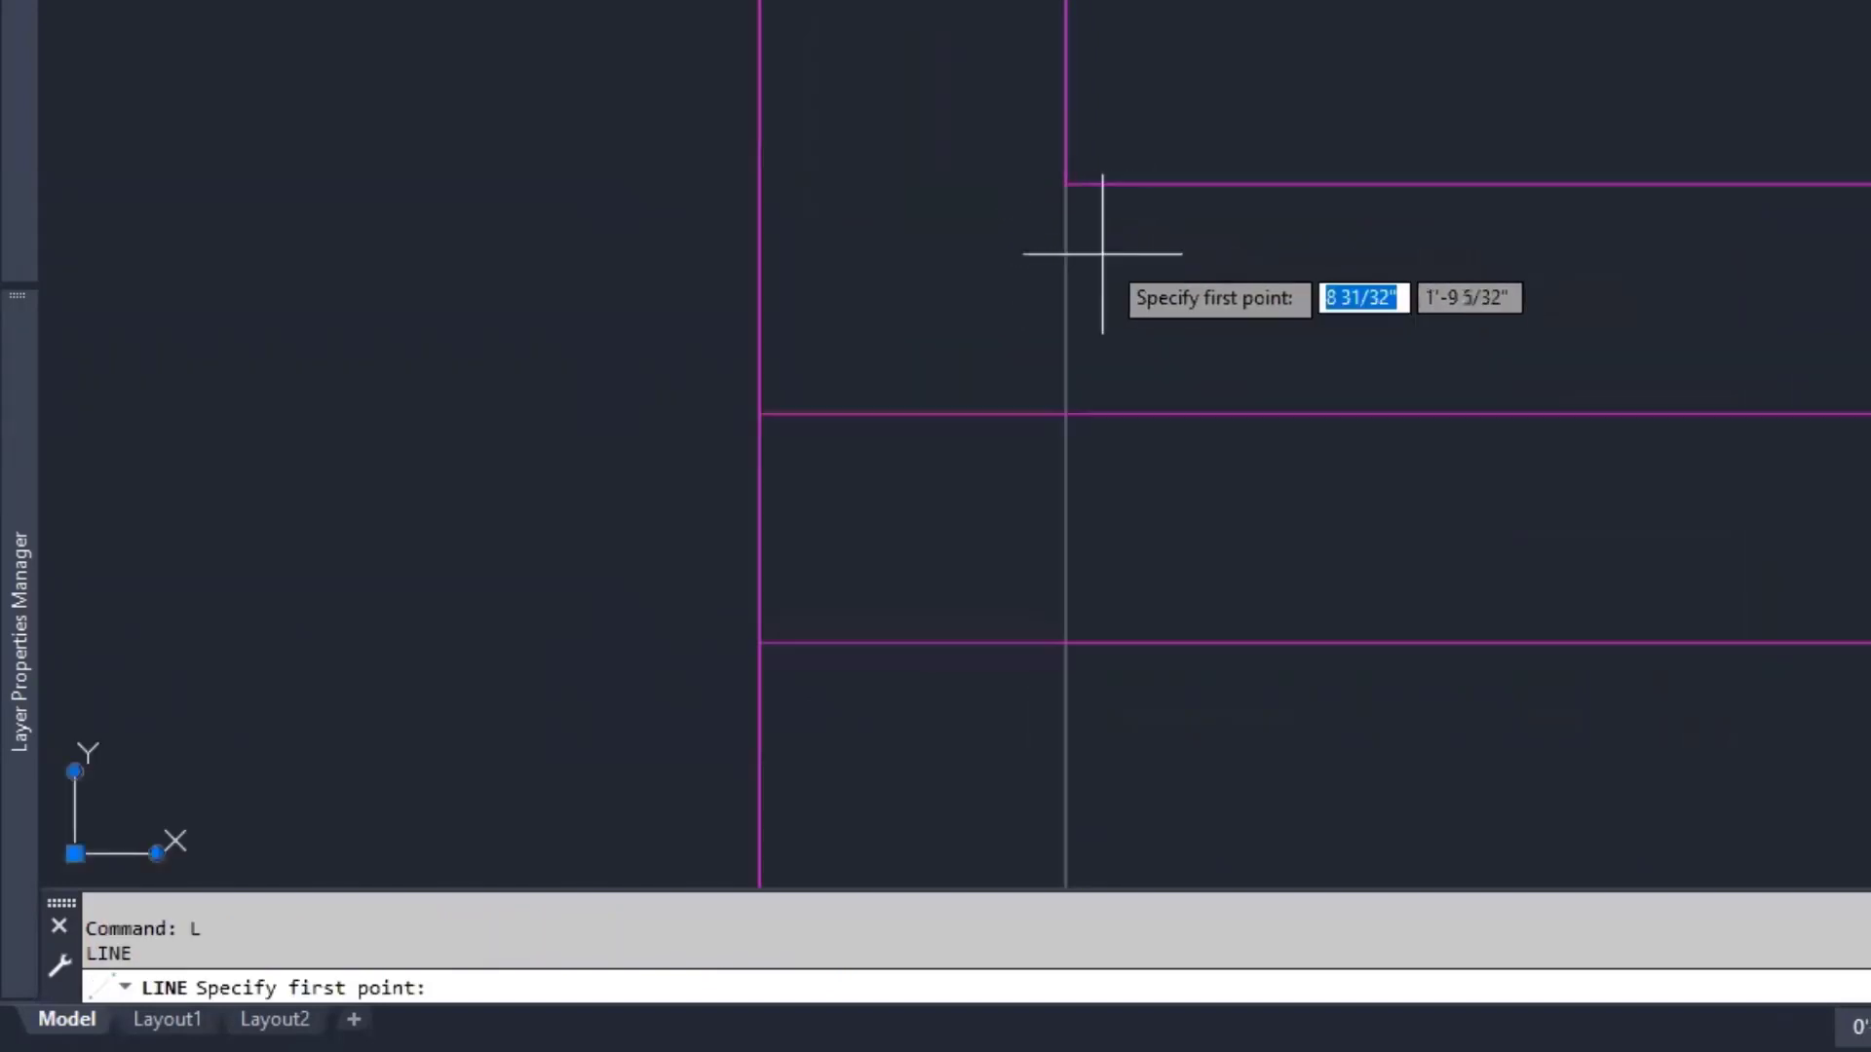
scroll(1102, 254, "up", 2)
left_click(1095, 146)
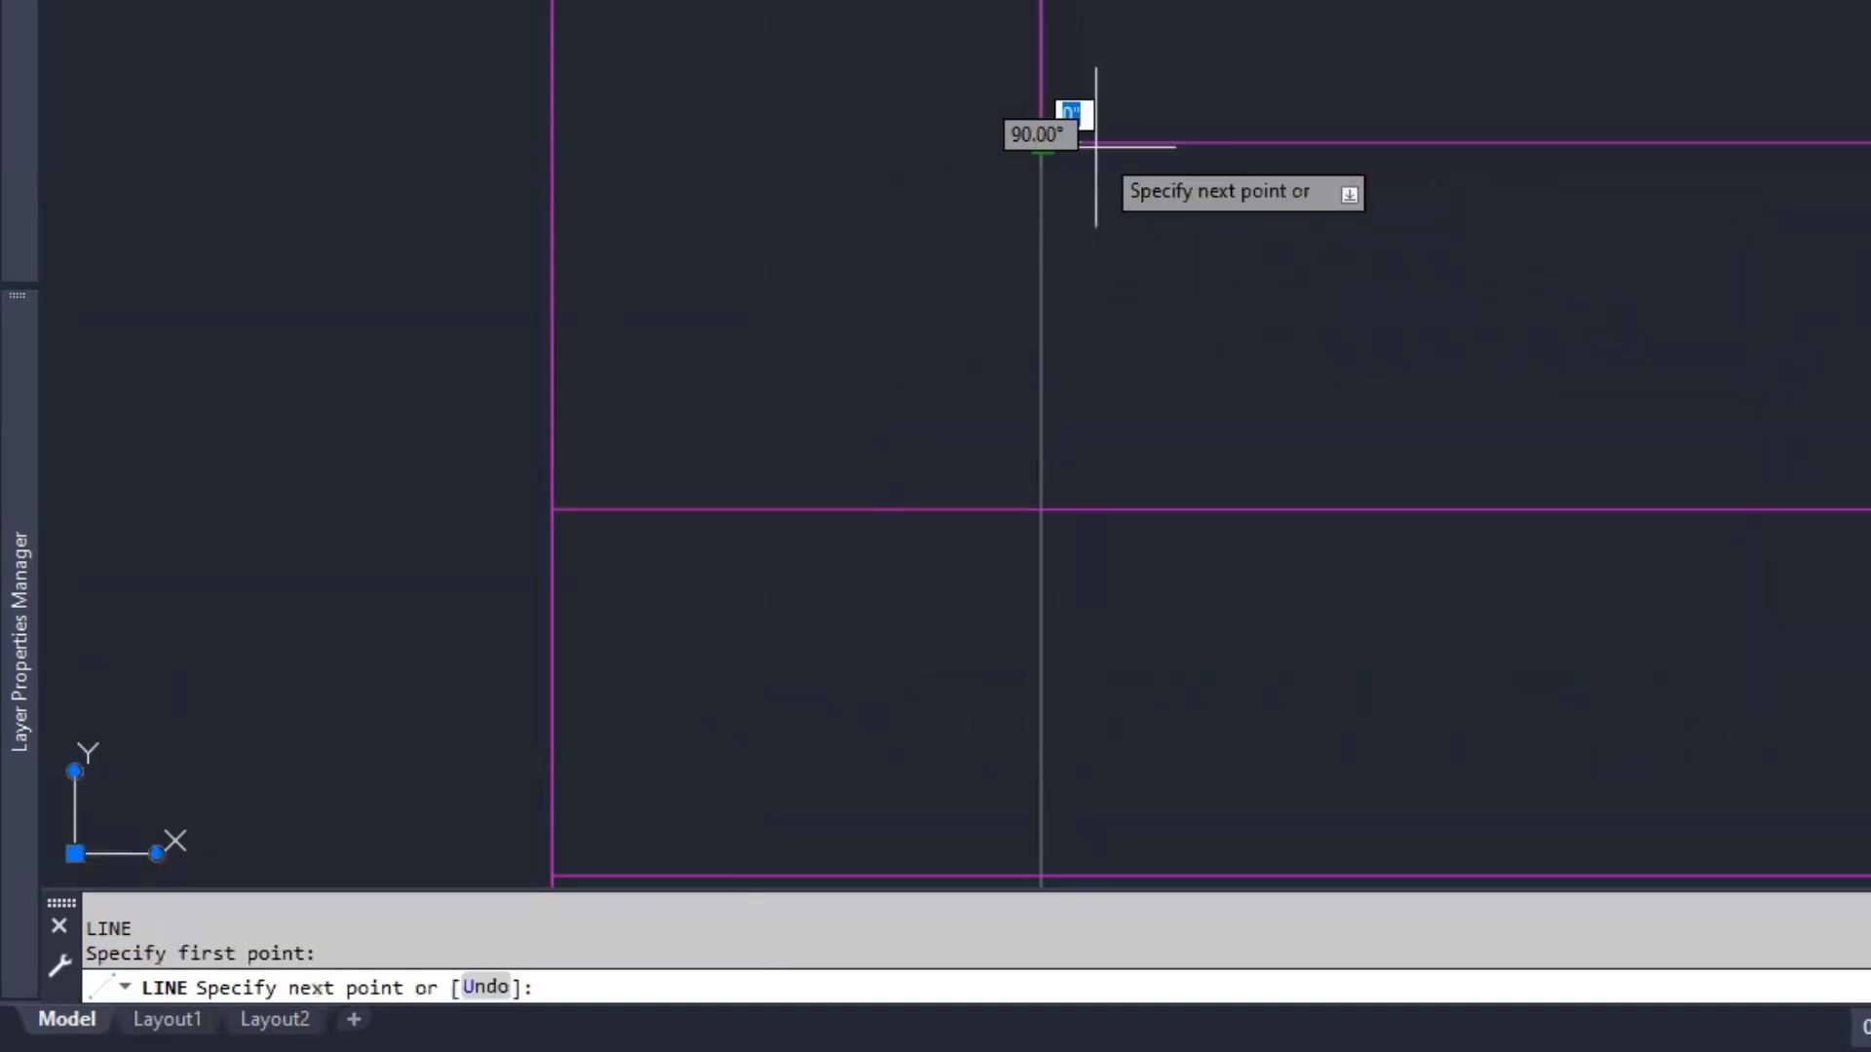
middle_click_drag(1125, 284, 1141, 7)
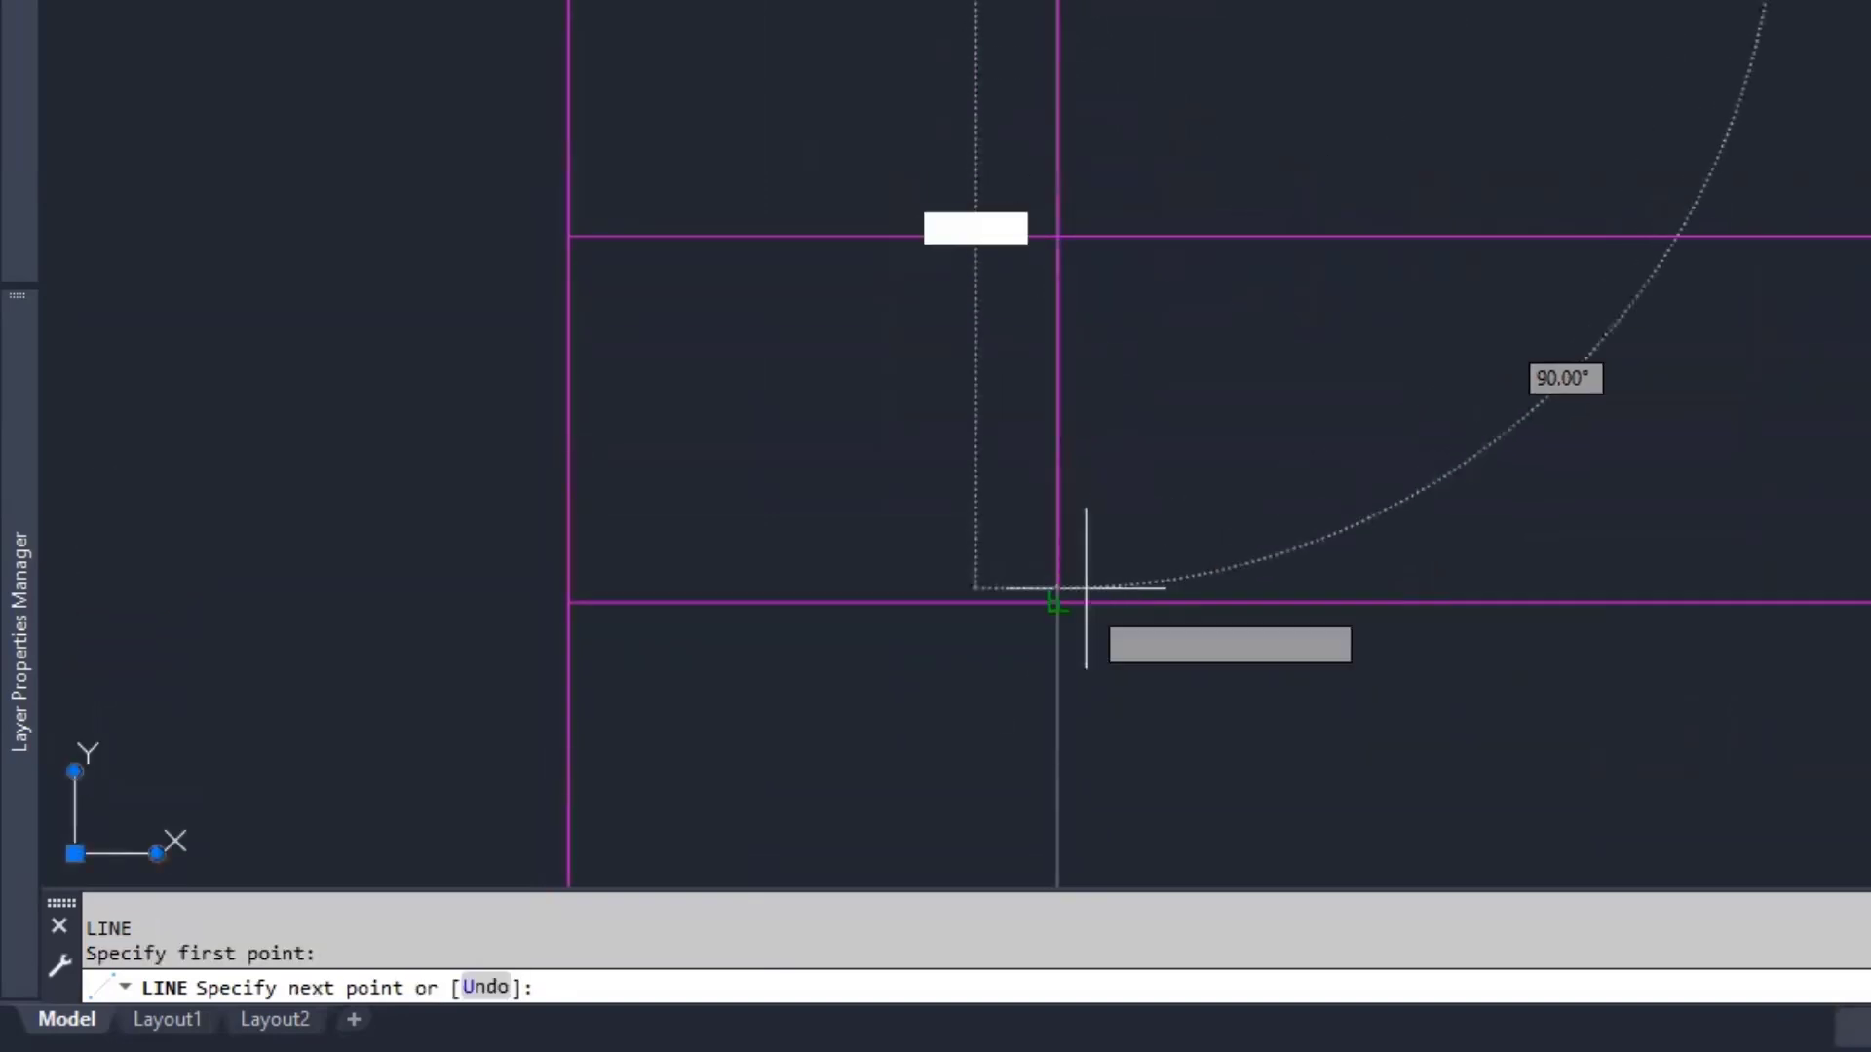
left_click(1058, 602)
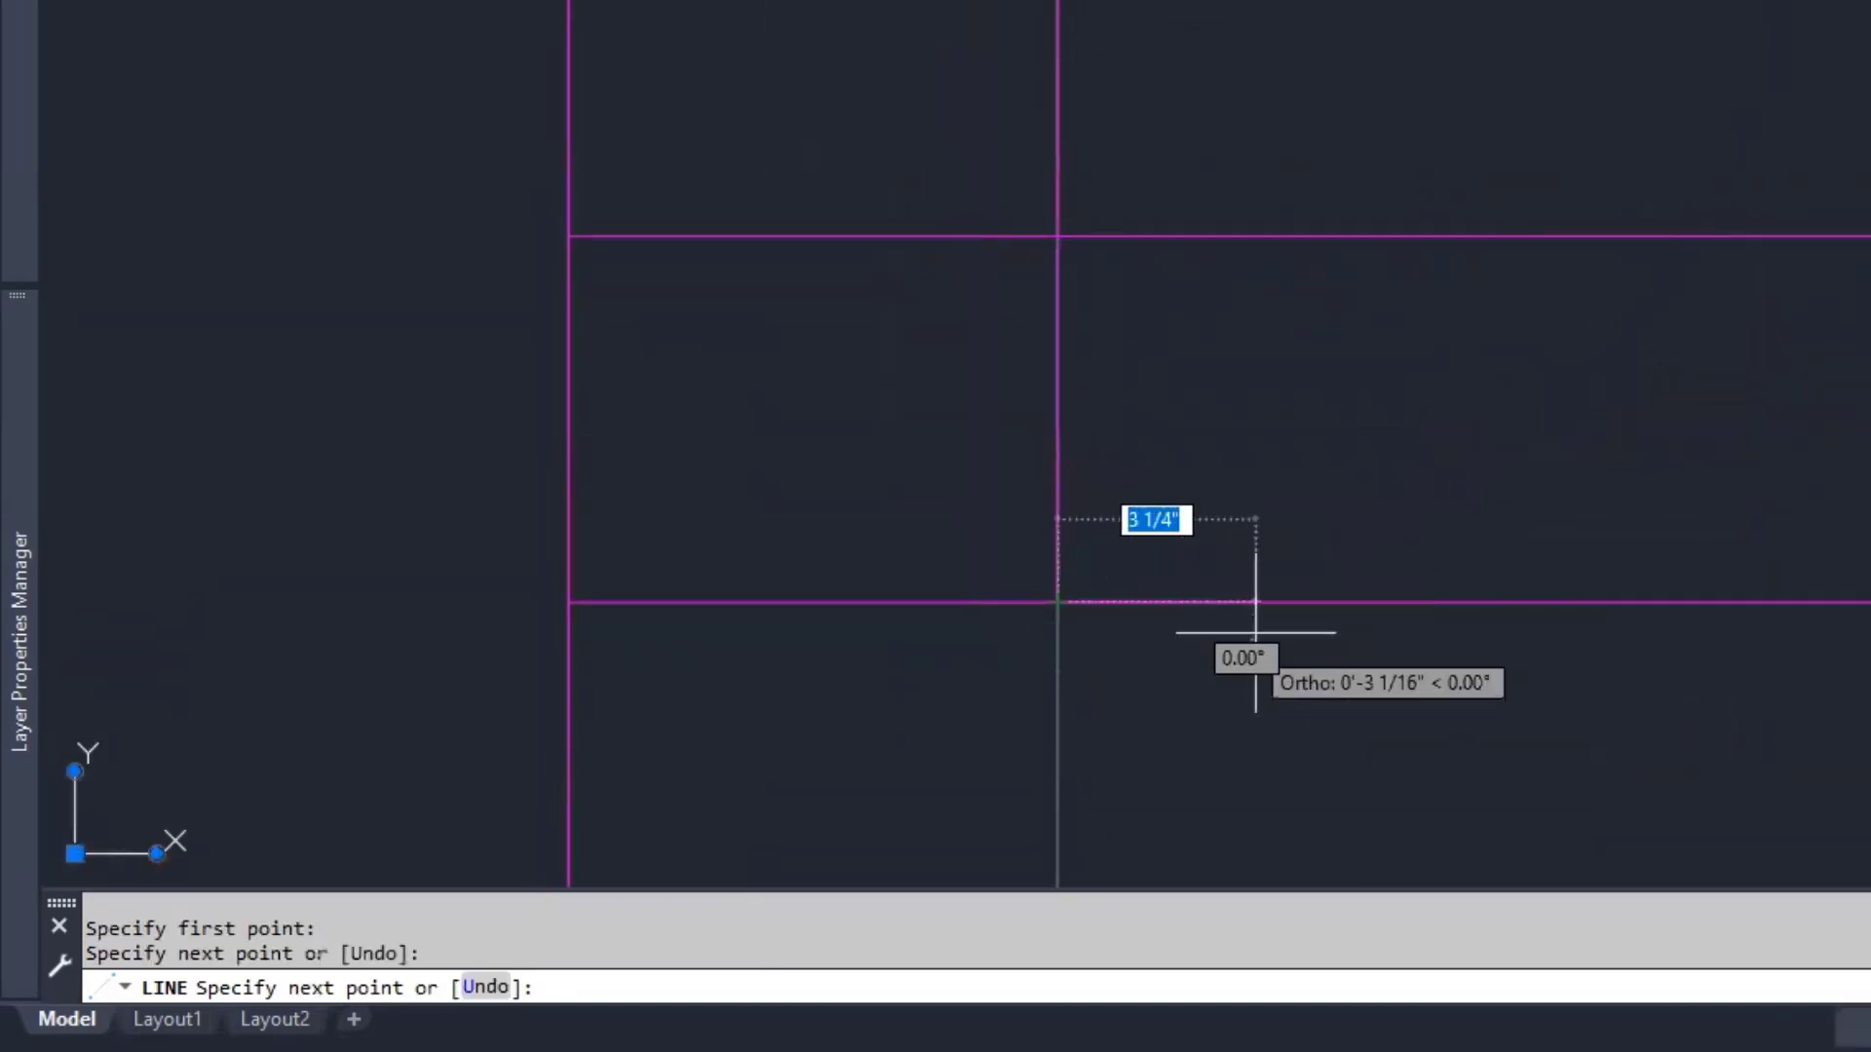
key("Return")
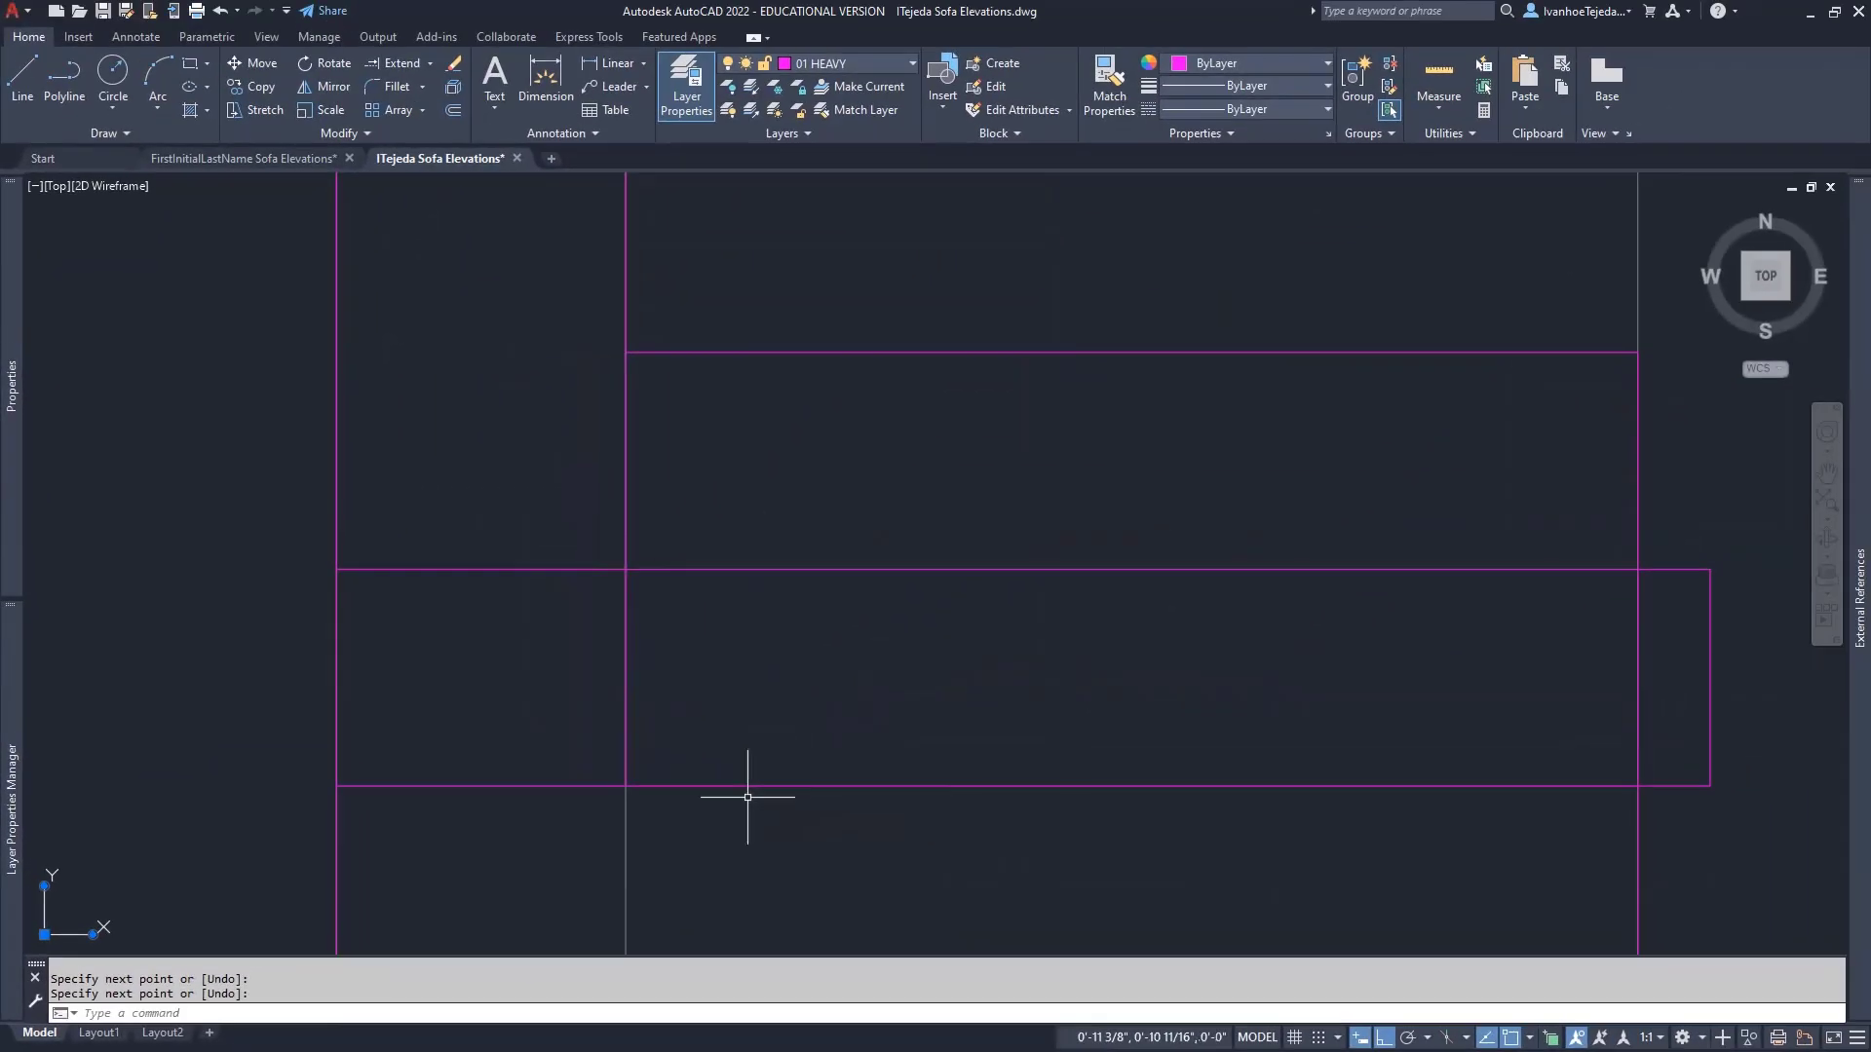
- Trim the pillow's top and bottom edges back to the back line
type("TR")
key("Return")
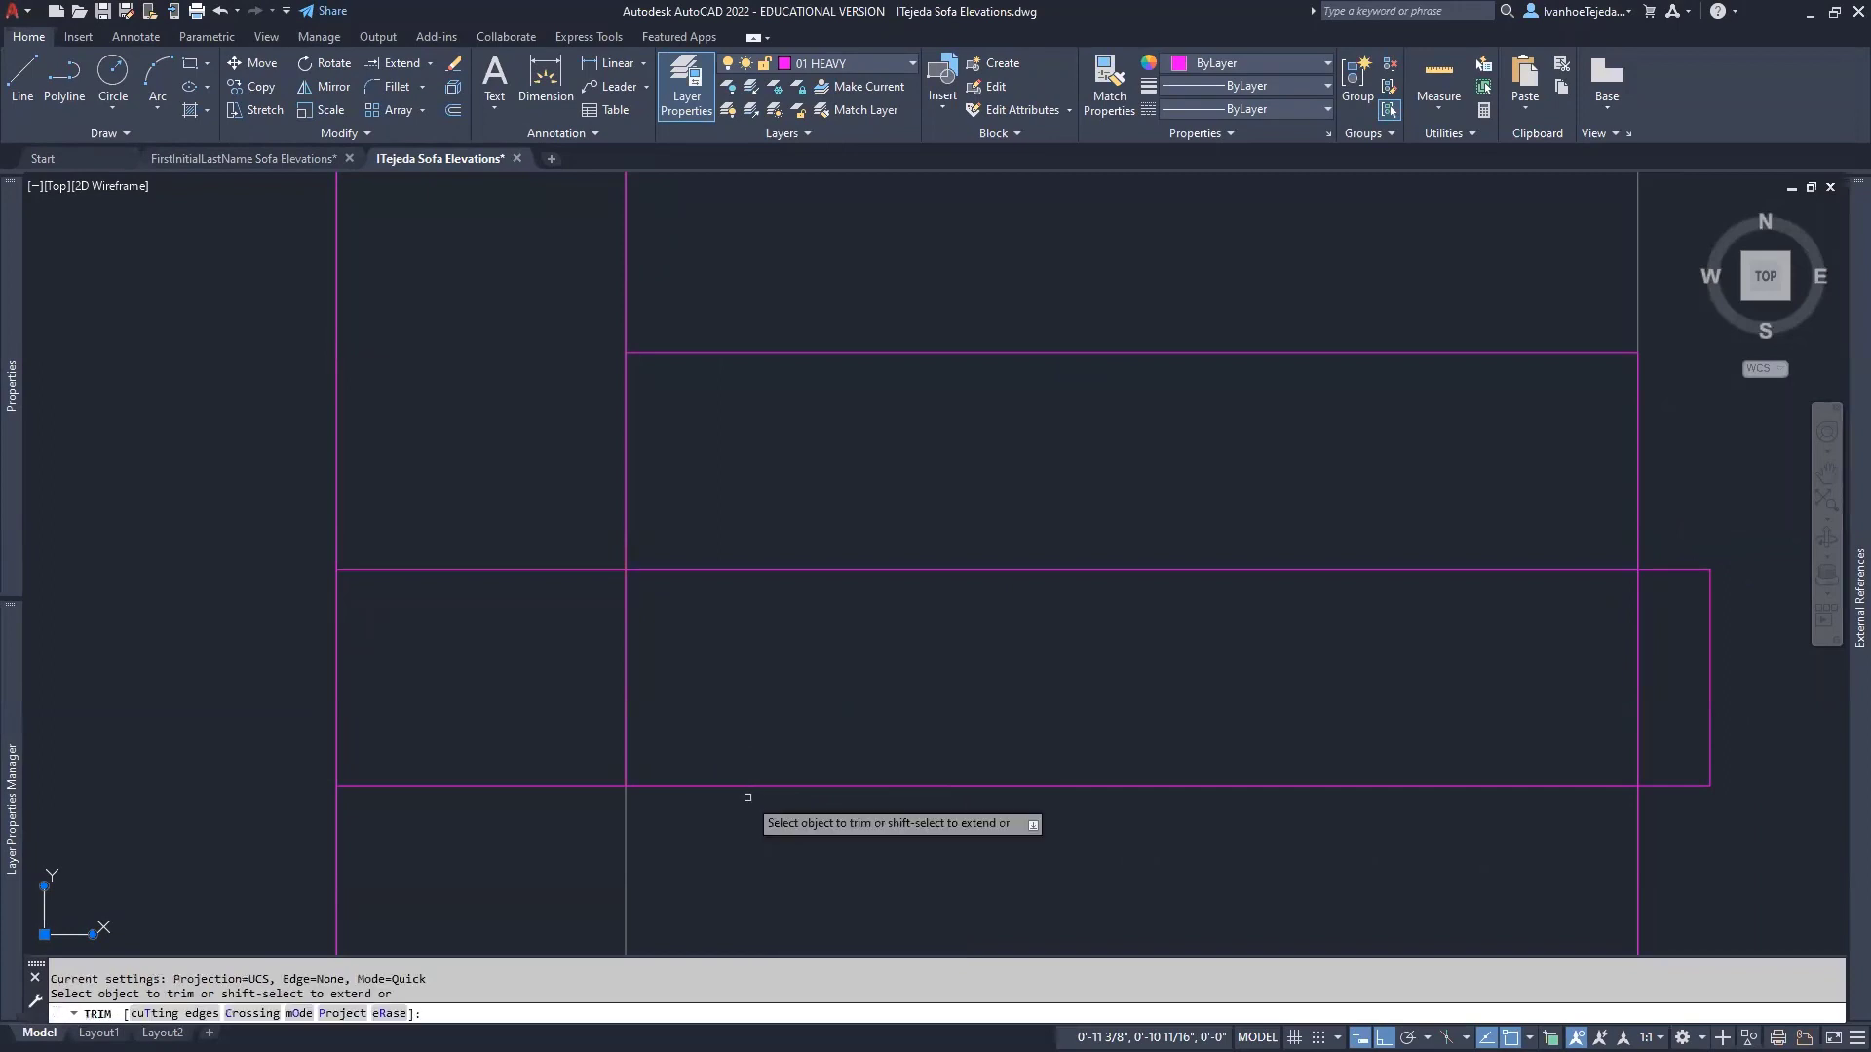
left_click(575, 785)
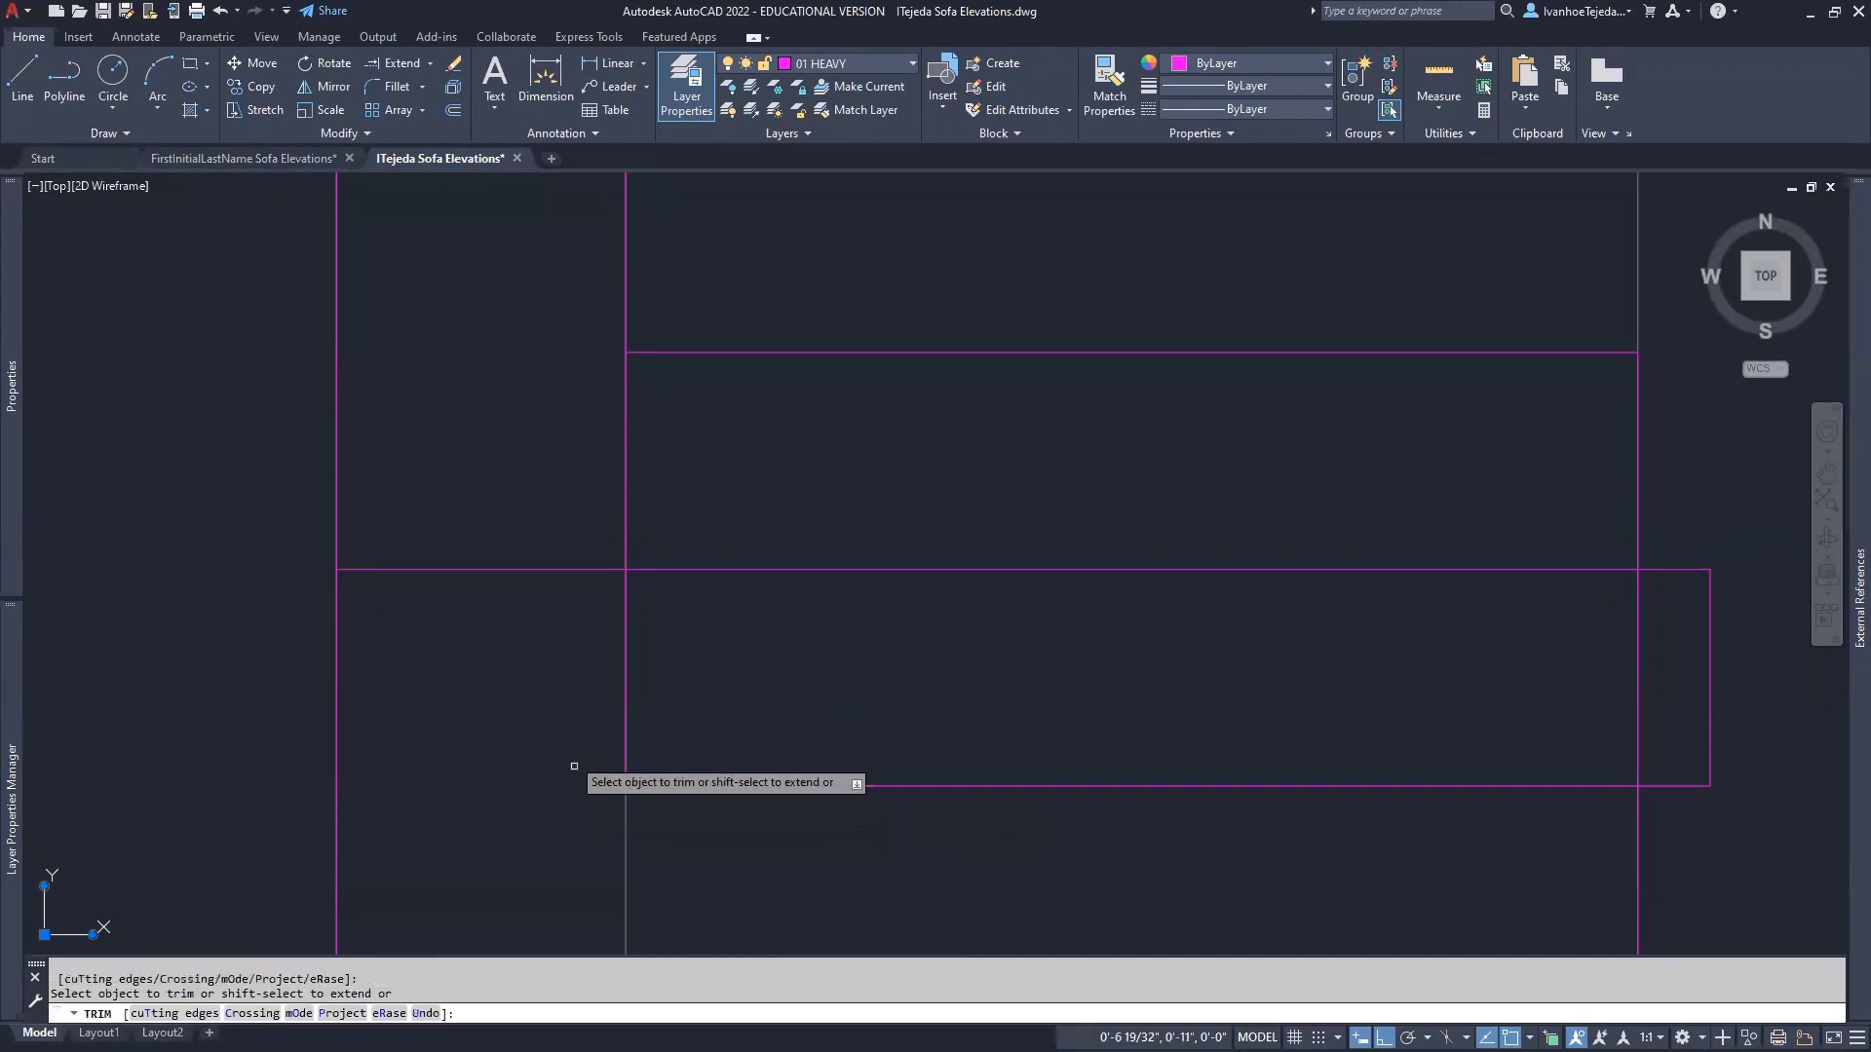
left_click(561, 570)
key("Return")
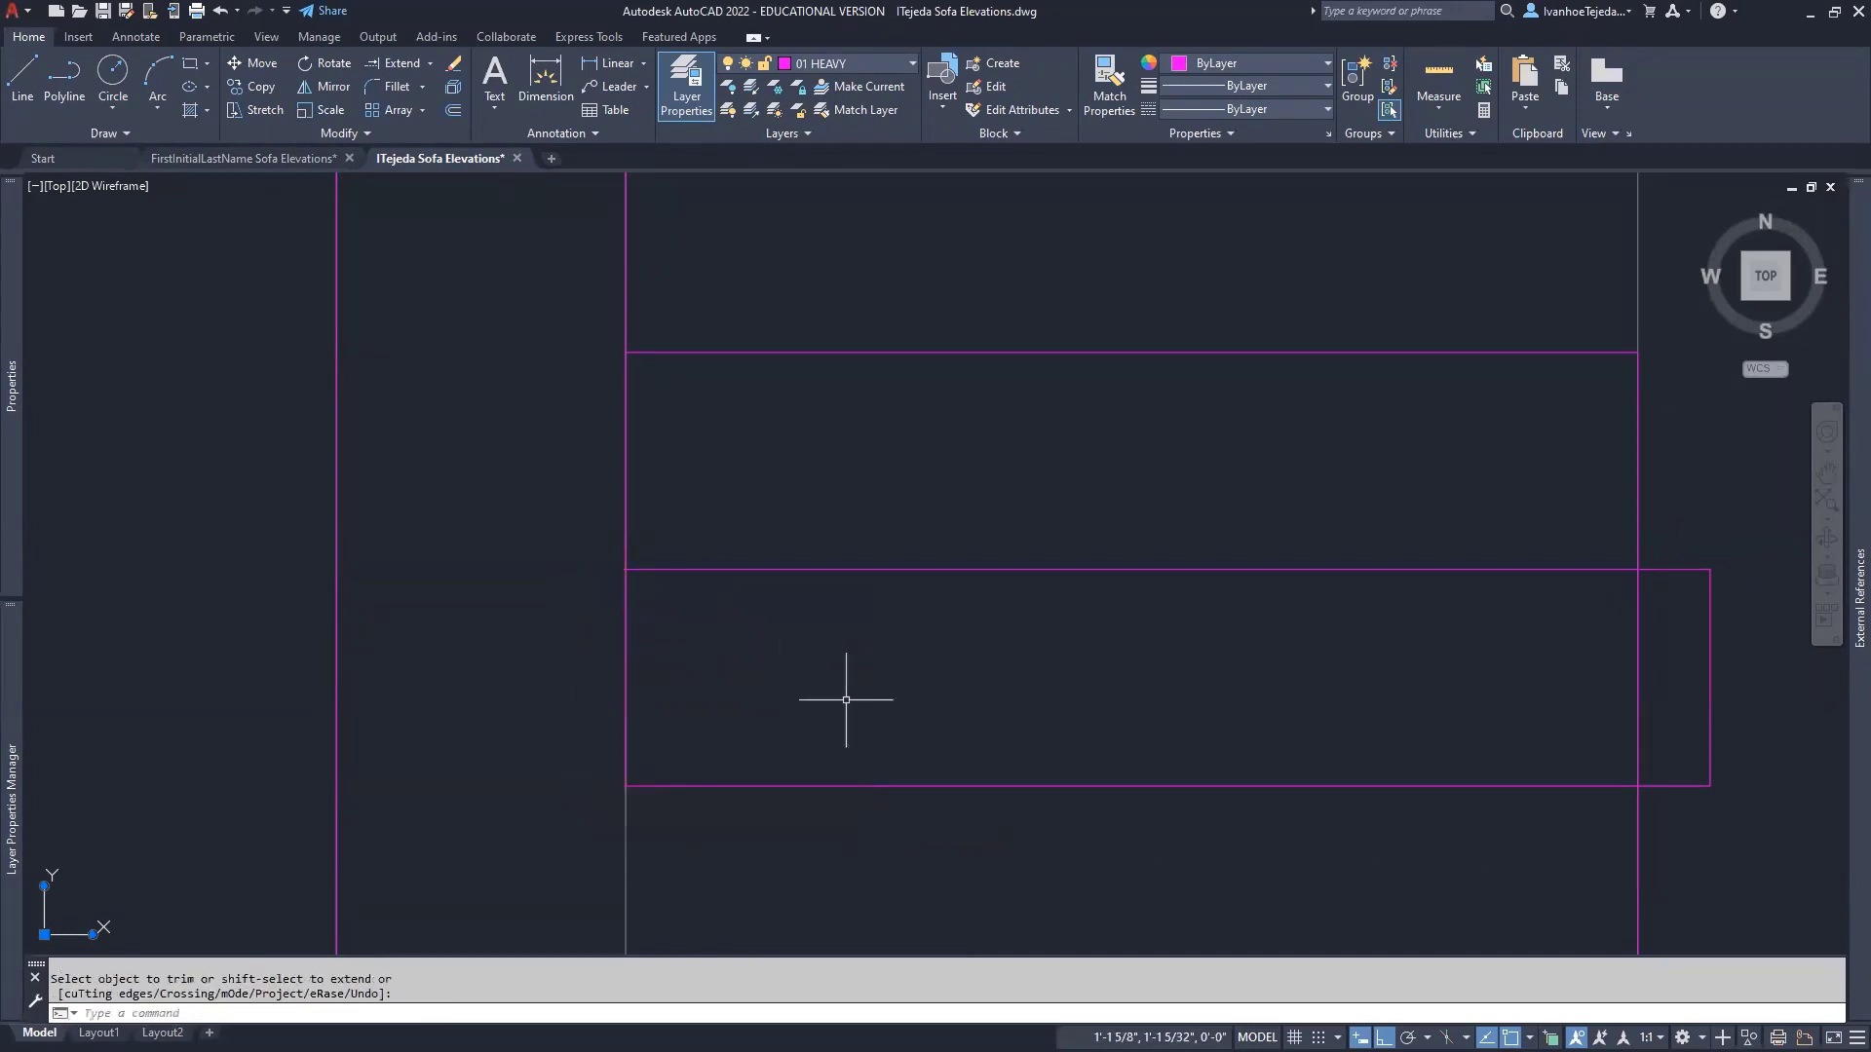
scroll(1013, 667, "down", 2)
middle_click_drag(1102, 688, 775, 718)
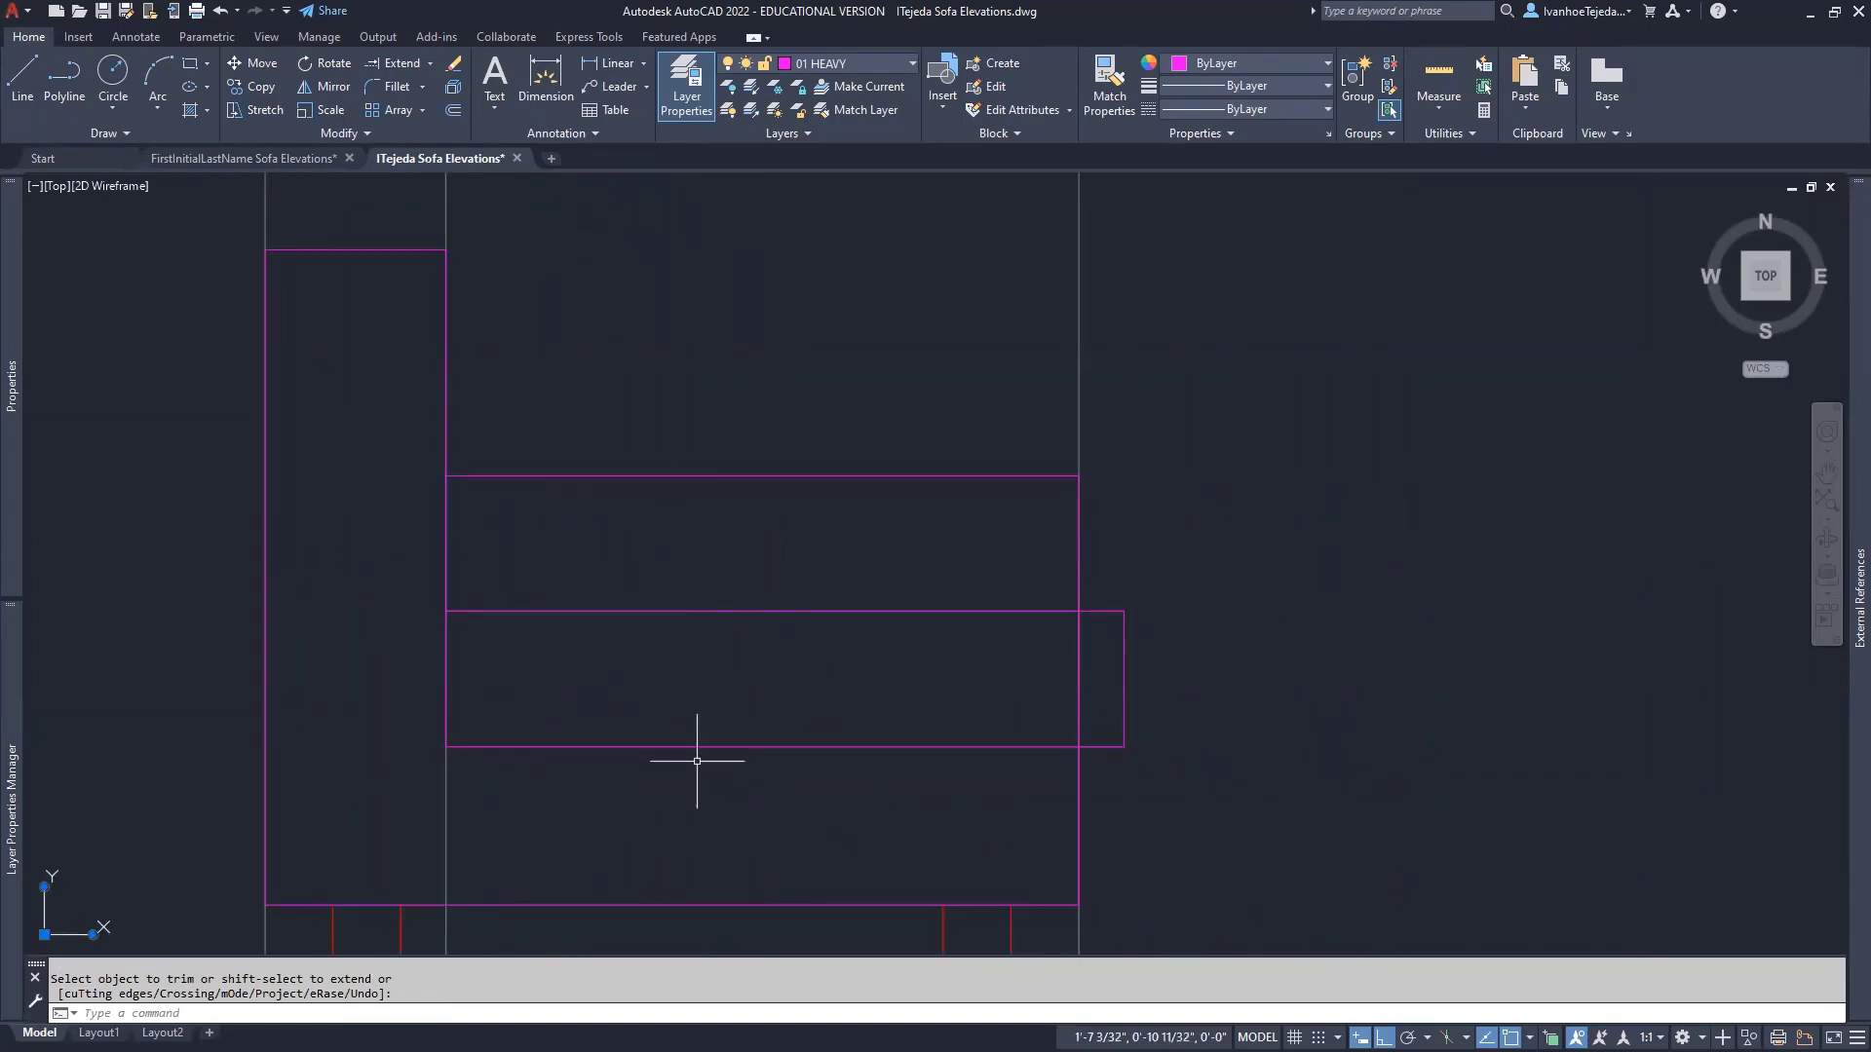
- Move the pillow's left, top and bottom edges onto the 03 LIGHT layer
left_click(852, 62)
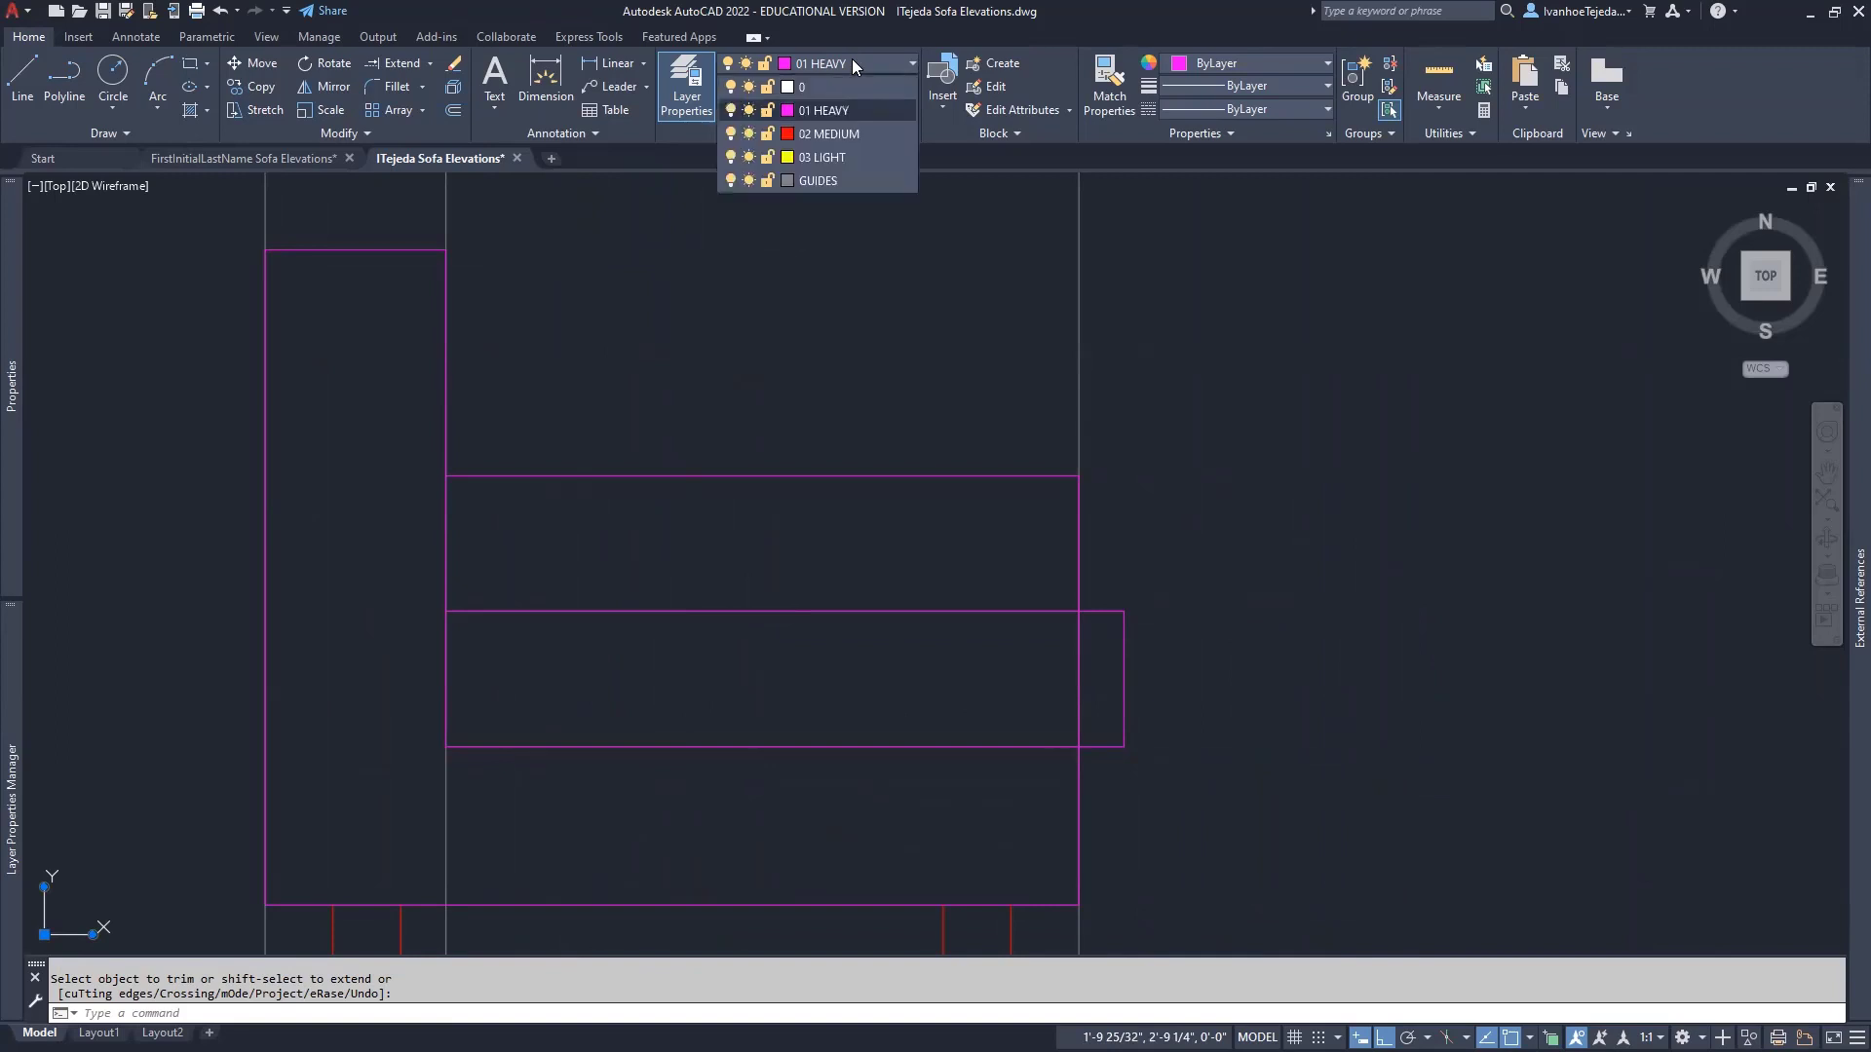
left_click(833, 375)
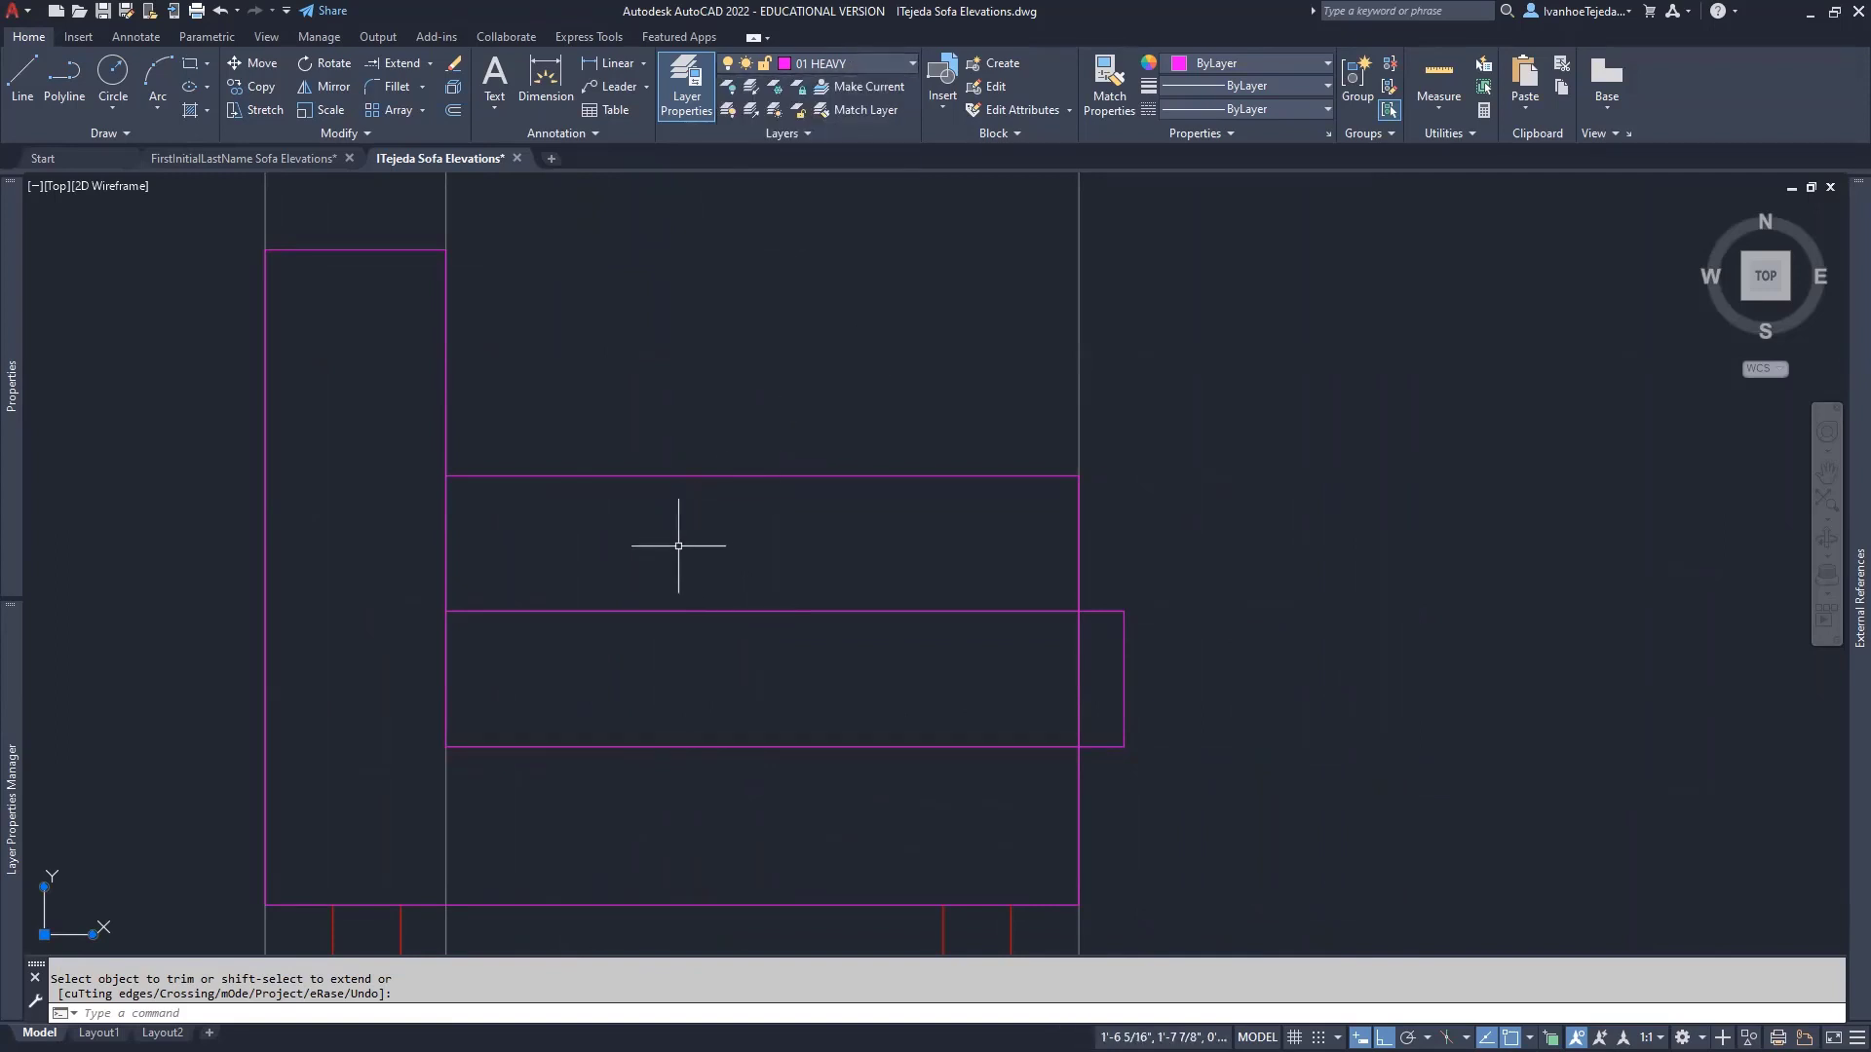
key("Escape")
left_click(446, 535)
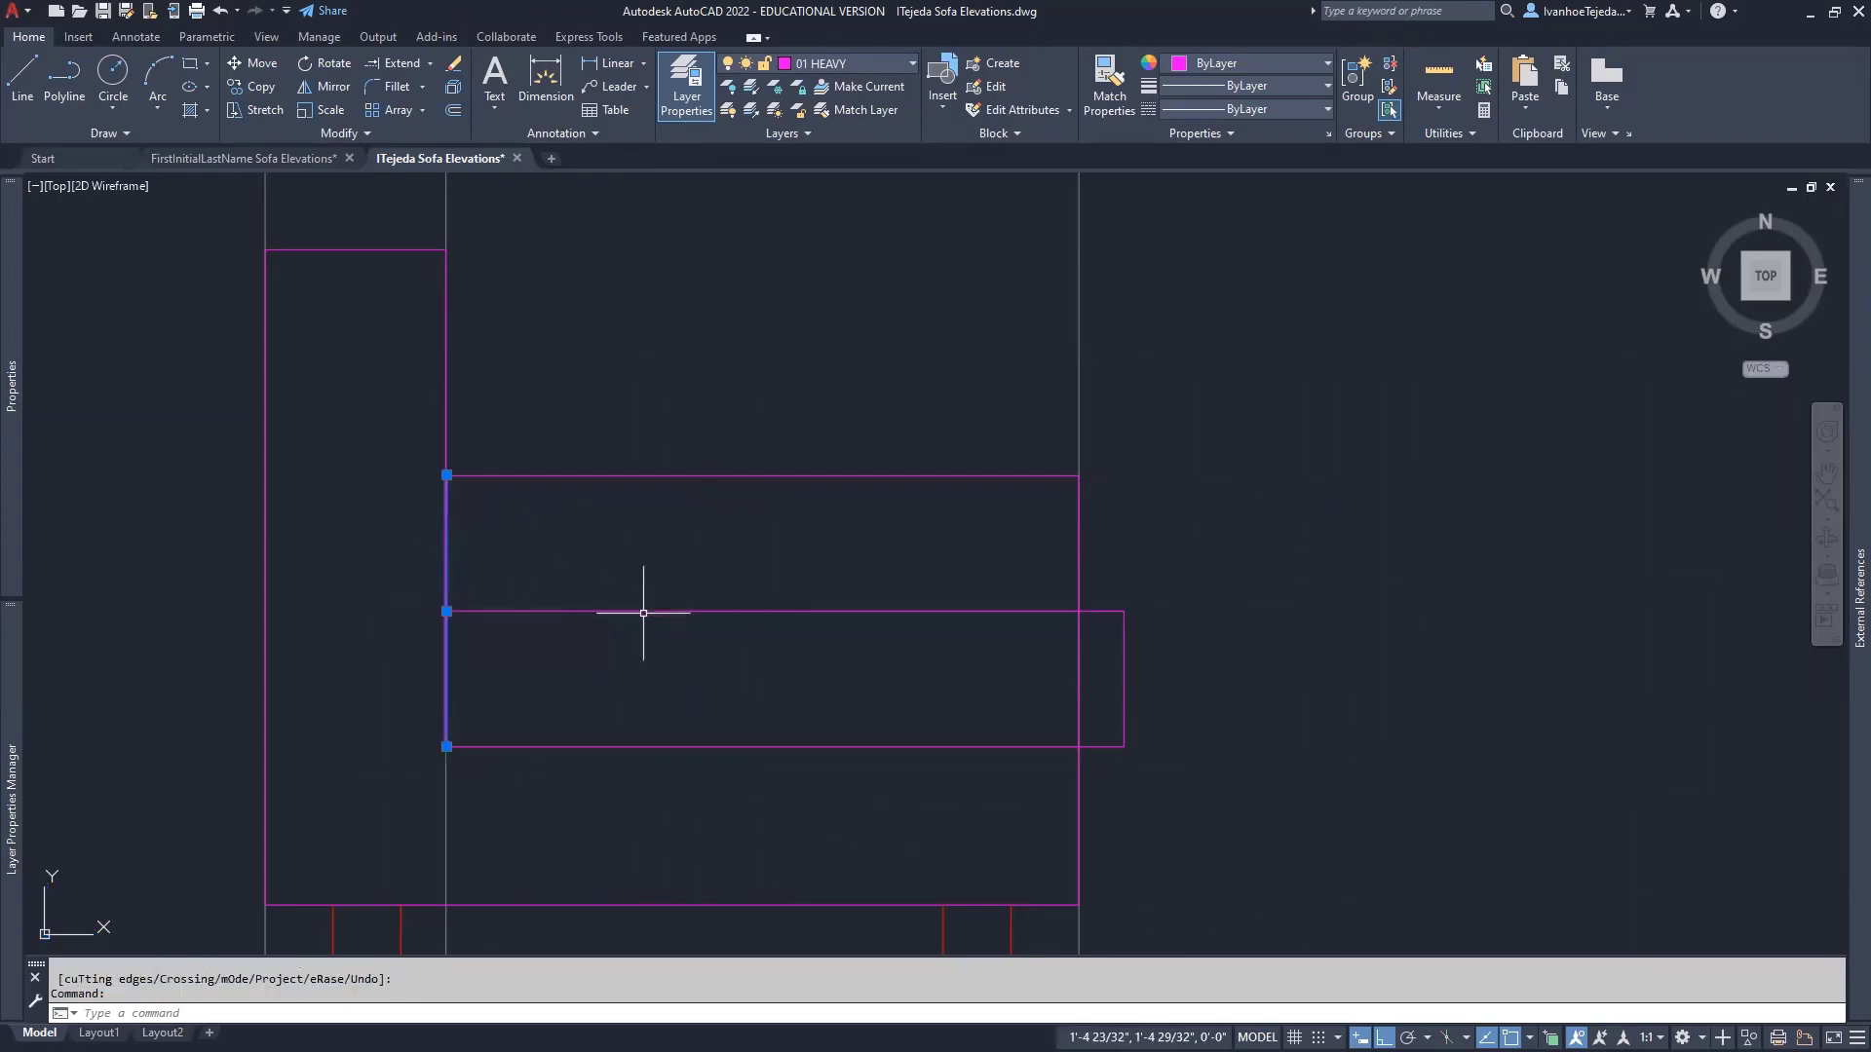
left_click(645, 612)
left_click(660, 744)
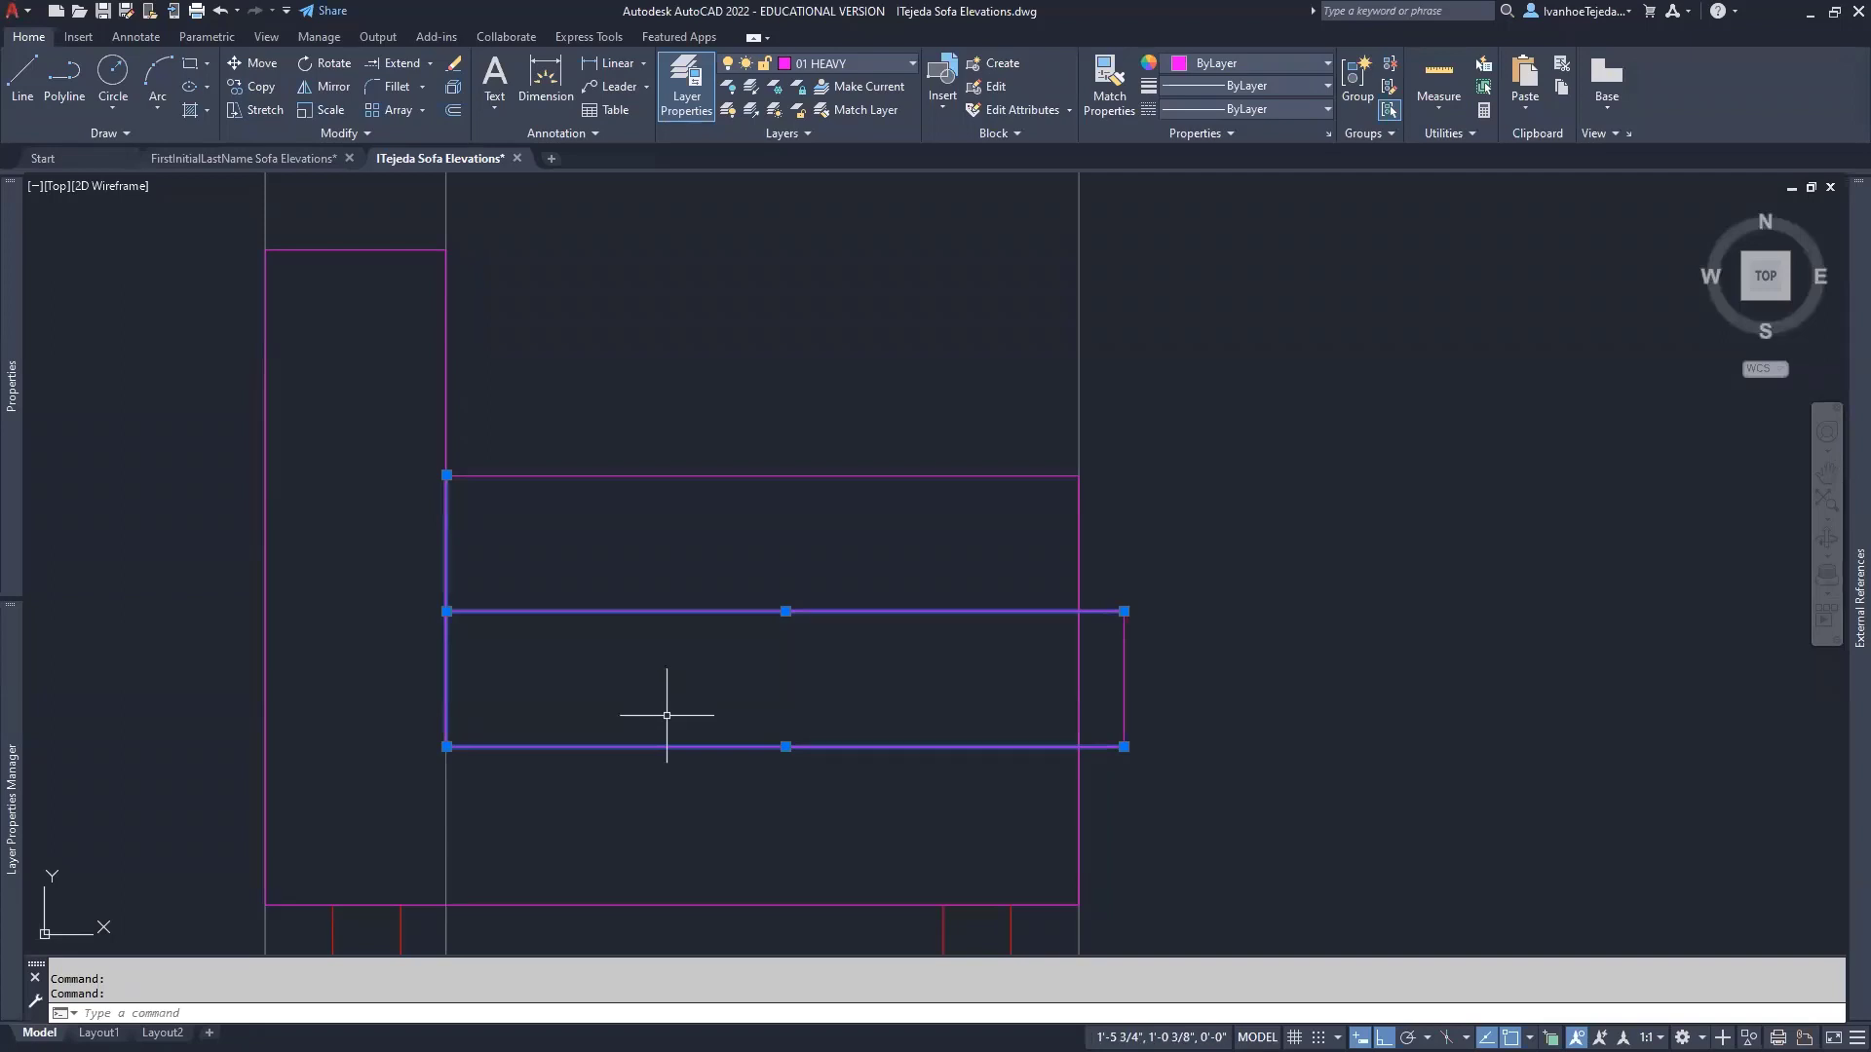
left_click(896, 62)
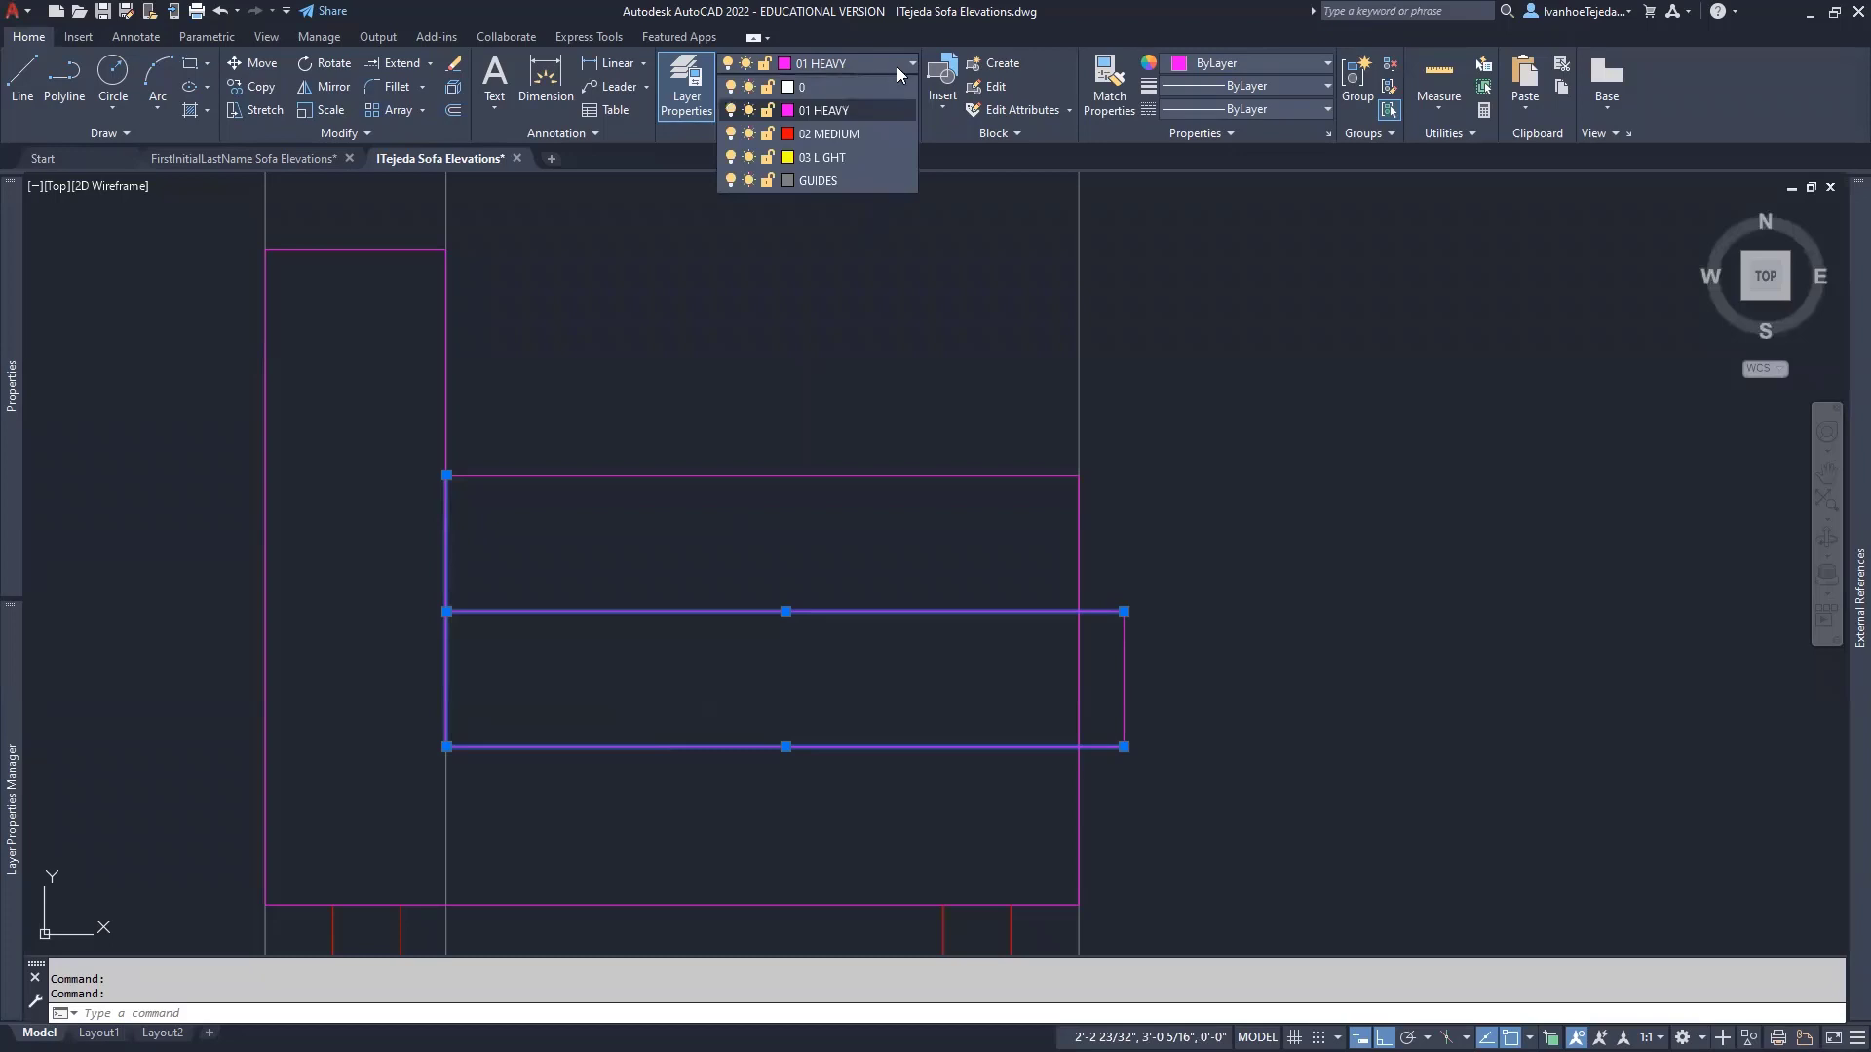
left_click(854, 158)
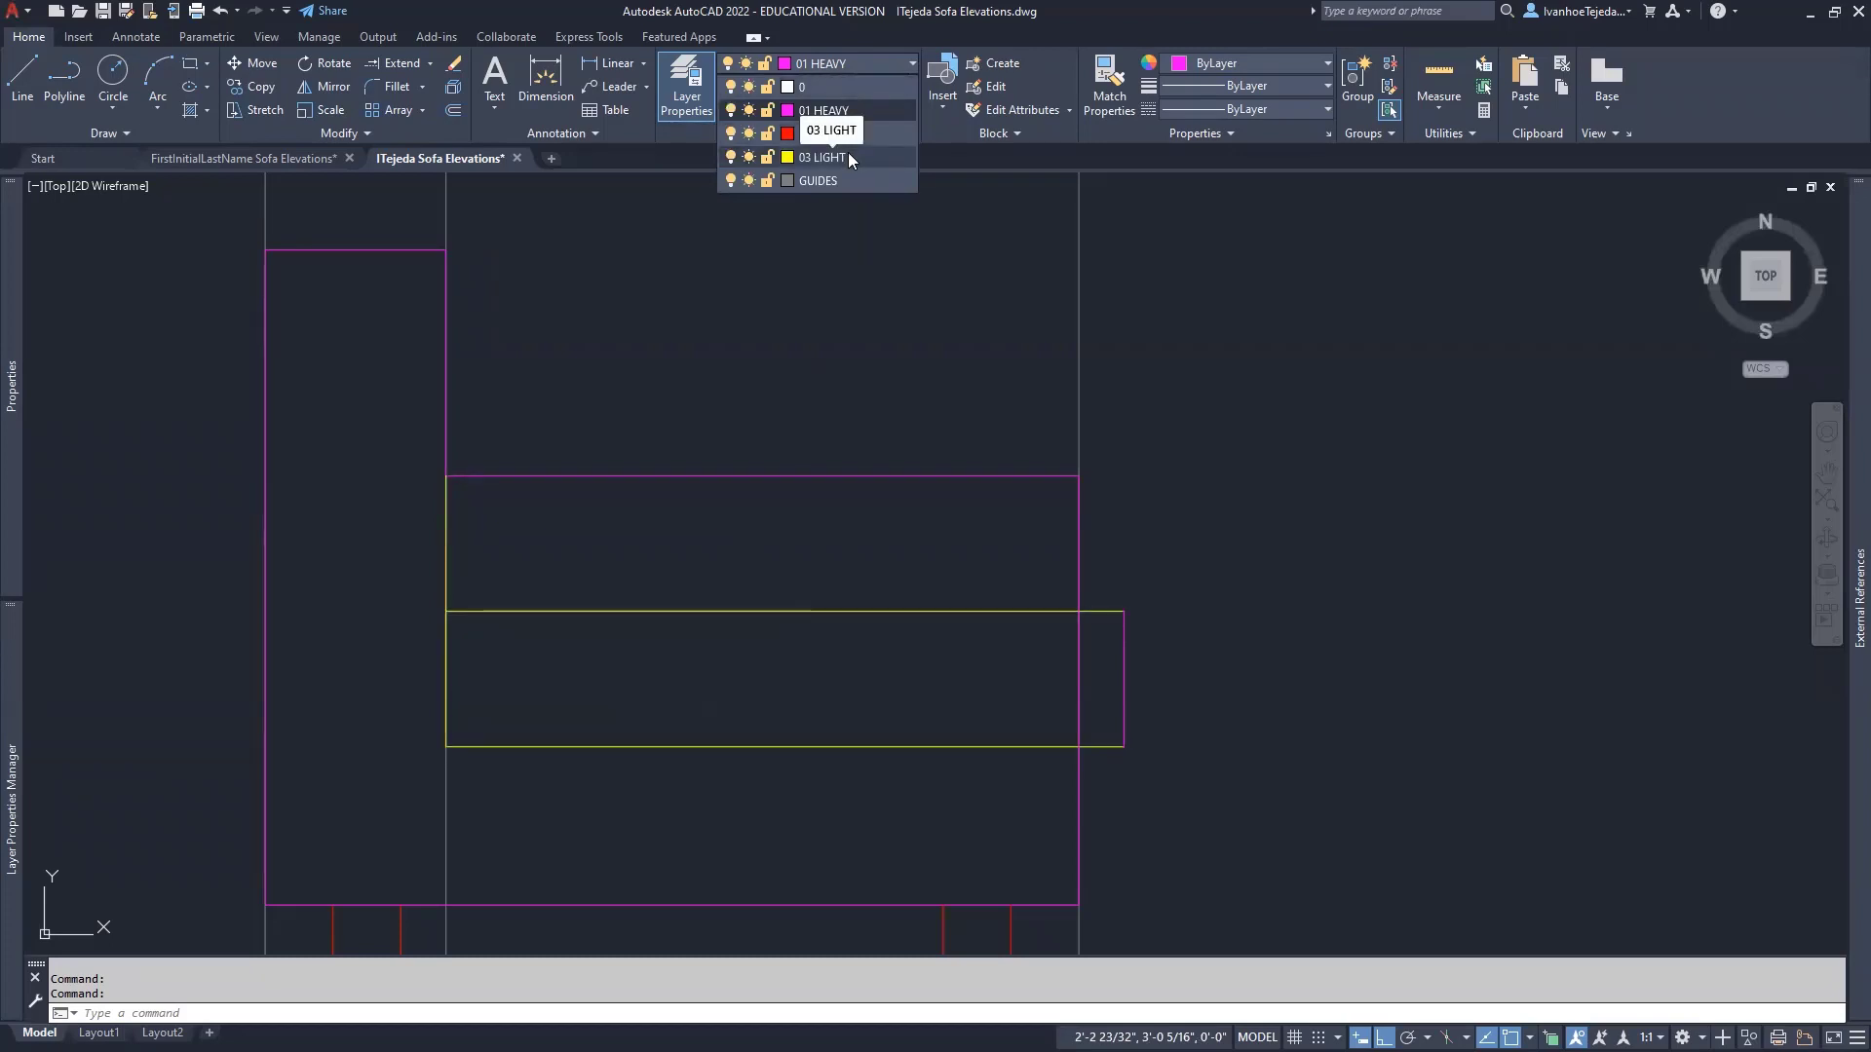
left_click(847, 156)
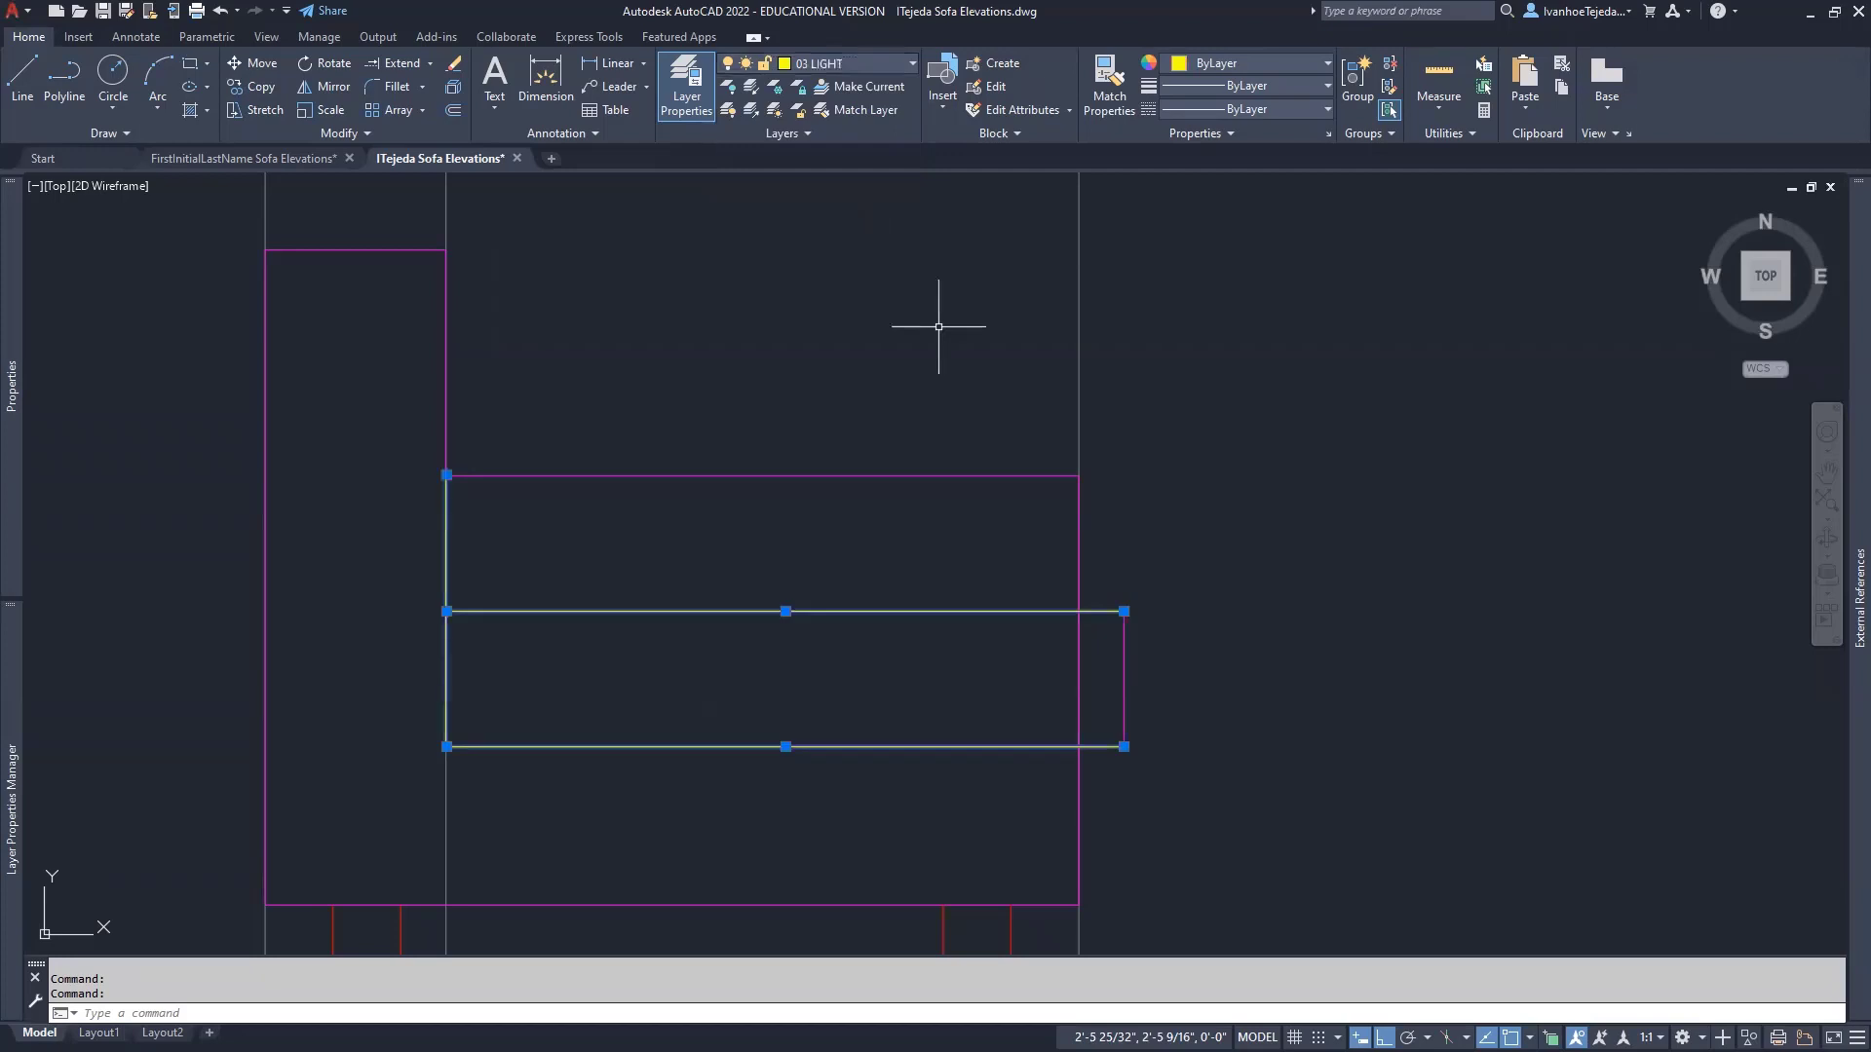
key("Escape")
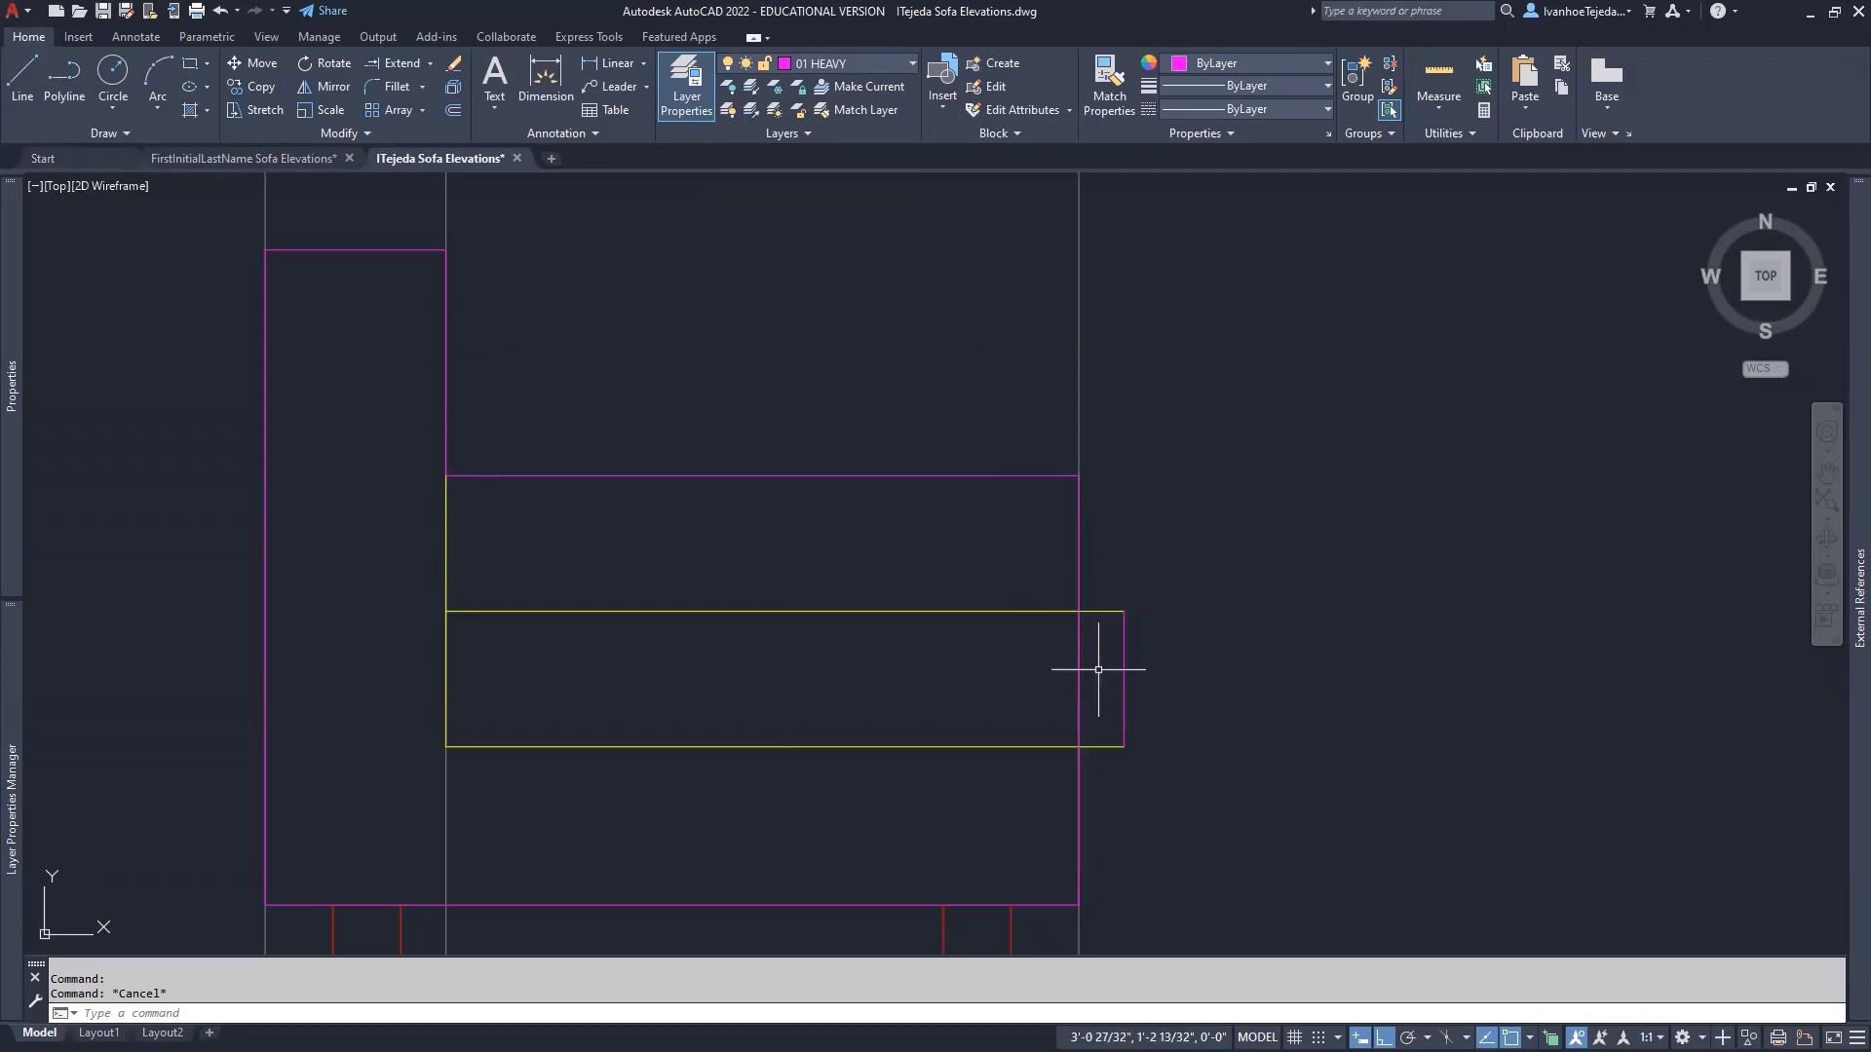
- Trim the top and bottom yellow pillow stubs that extend past the outline
type("TR")
key("Return")
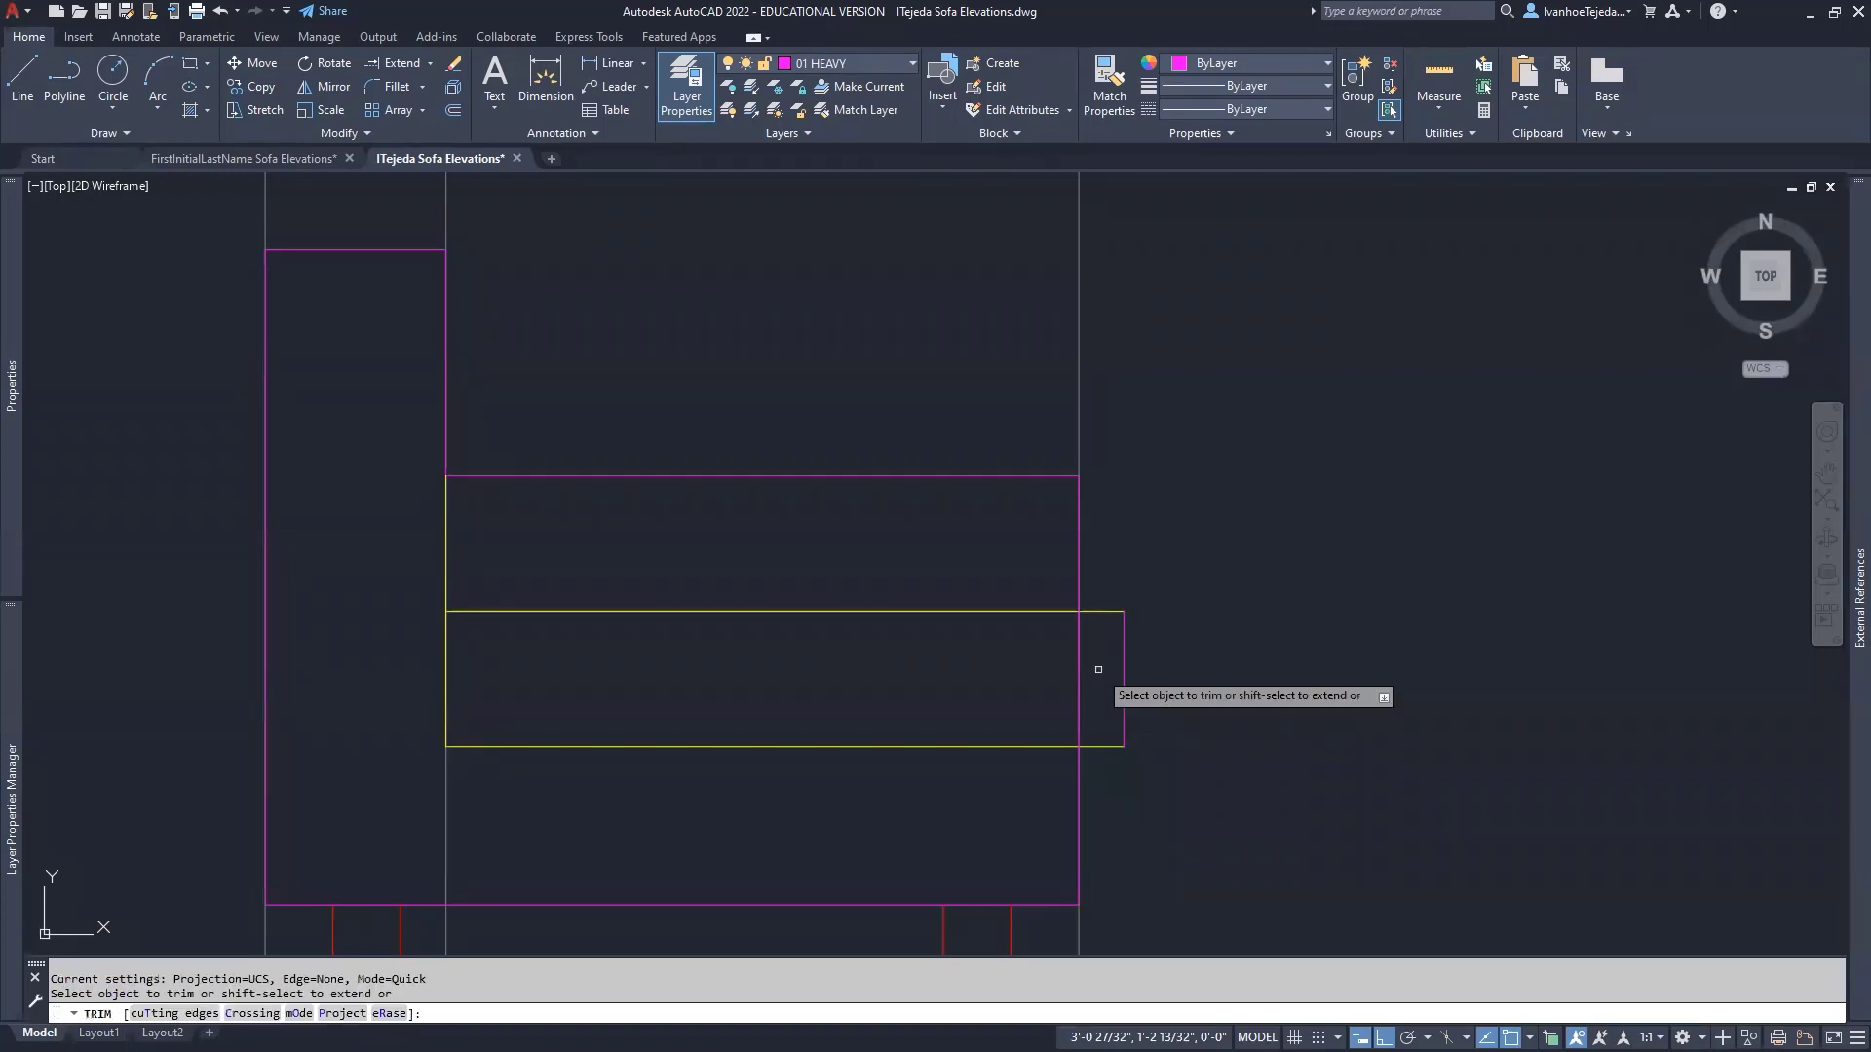
left_click(1107, 613)
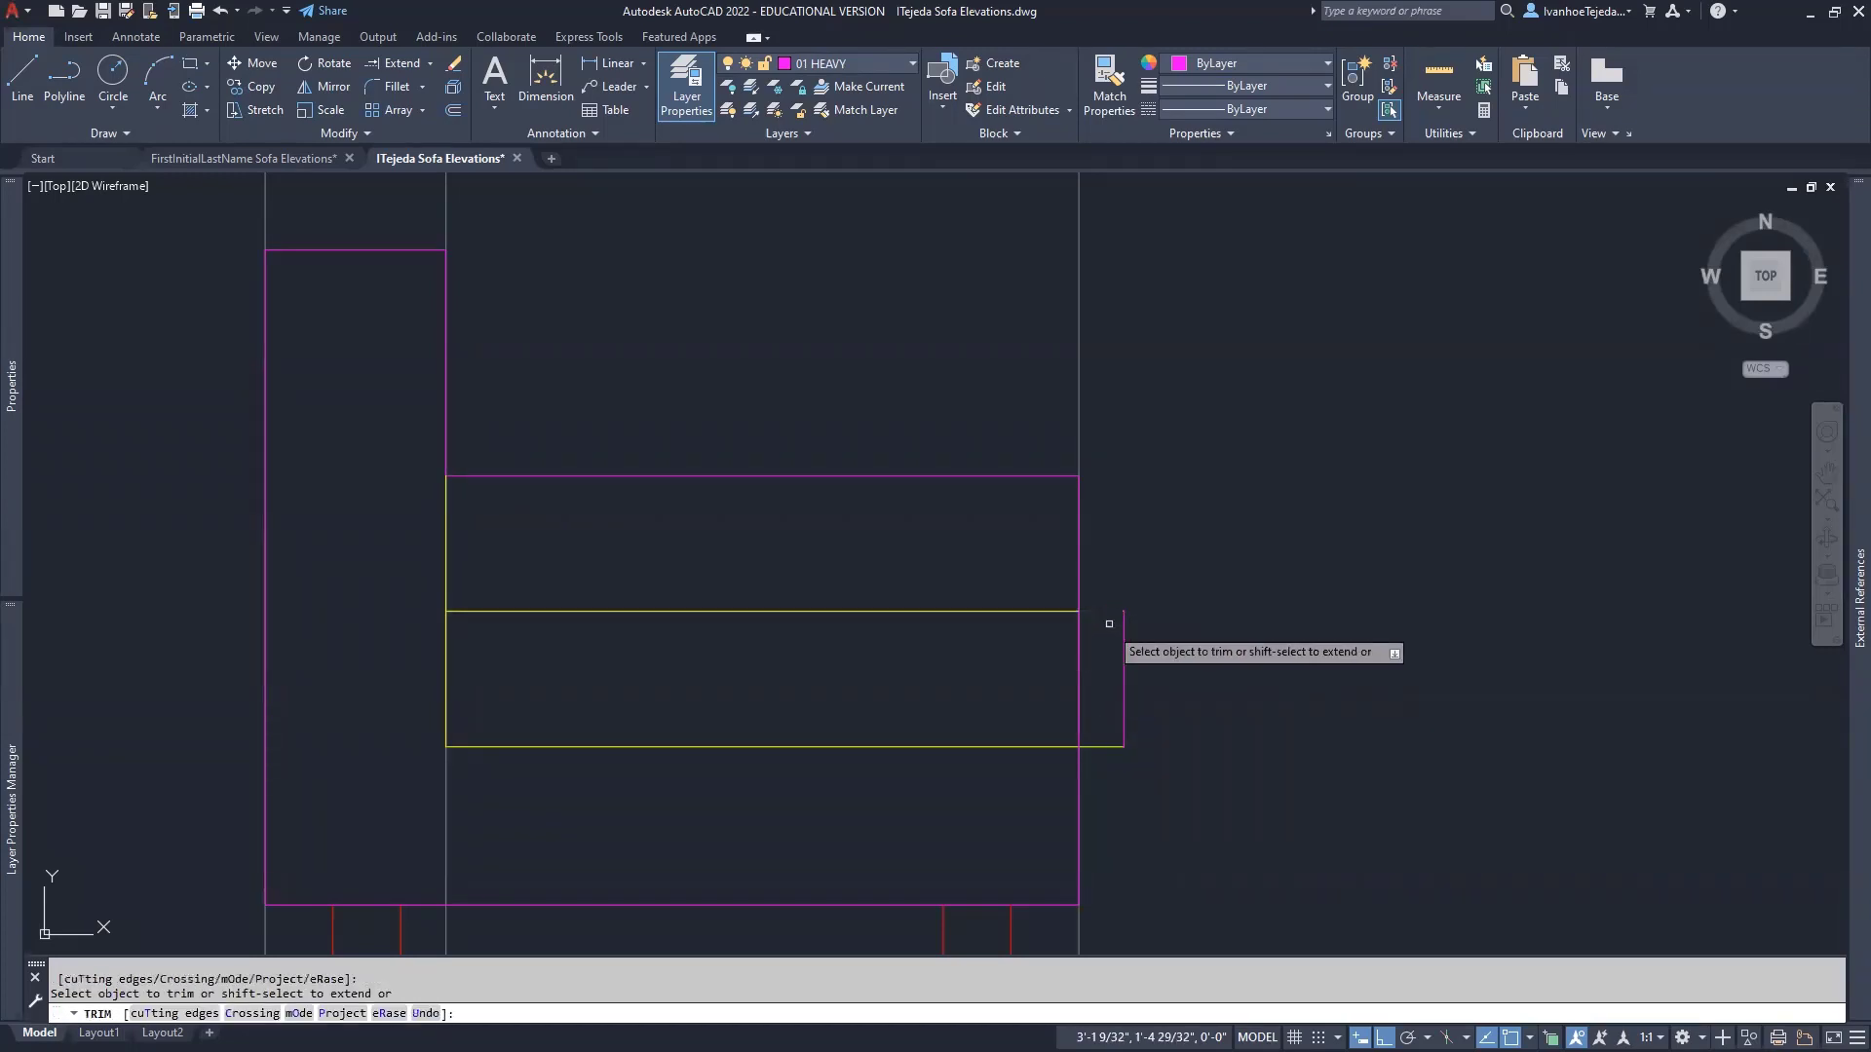
left_click(1109, 746)
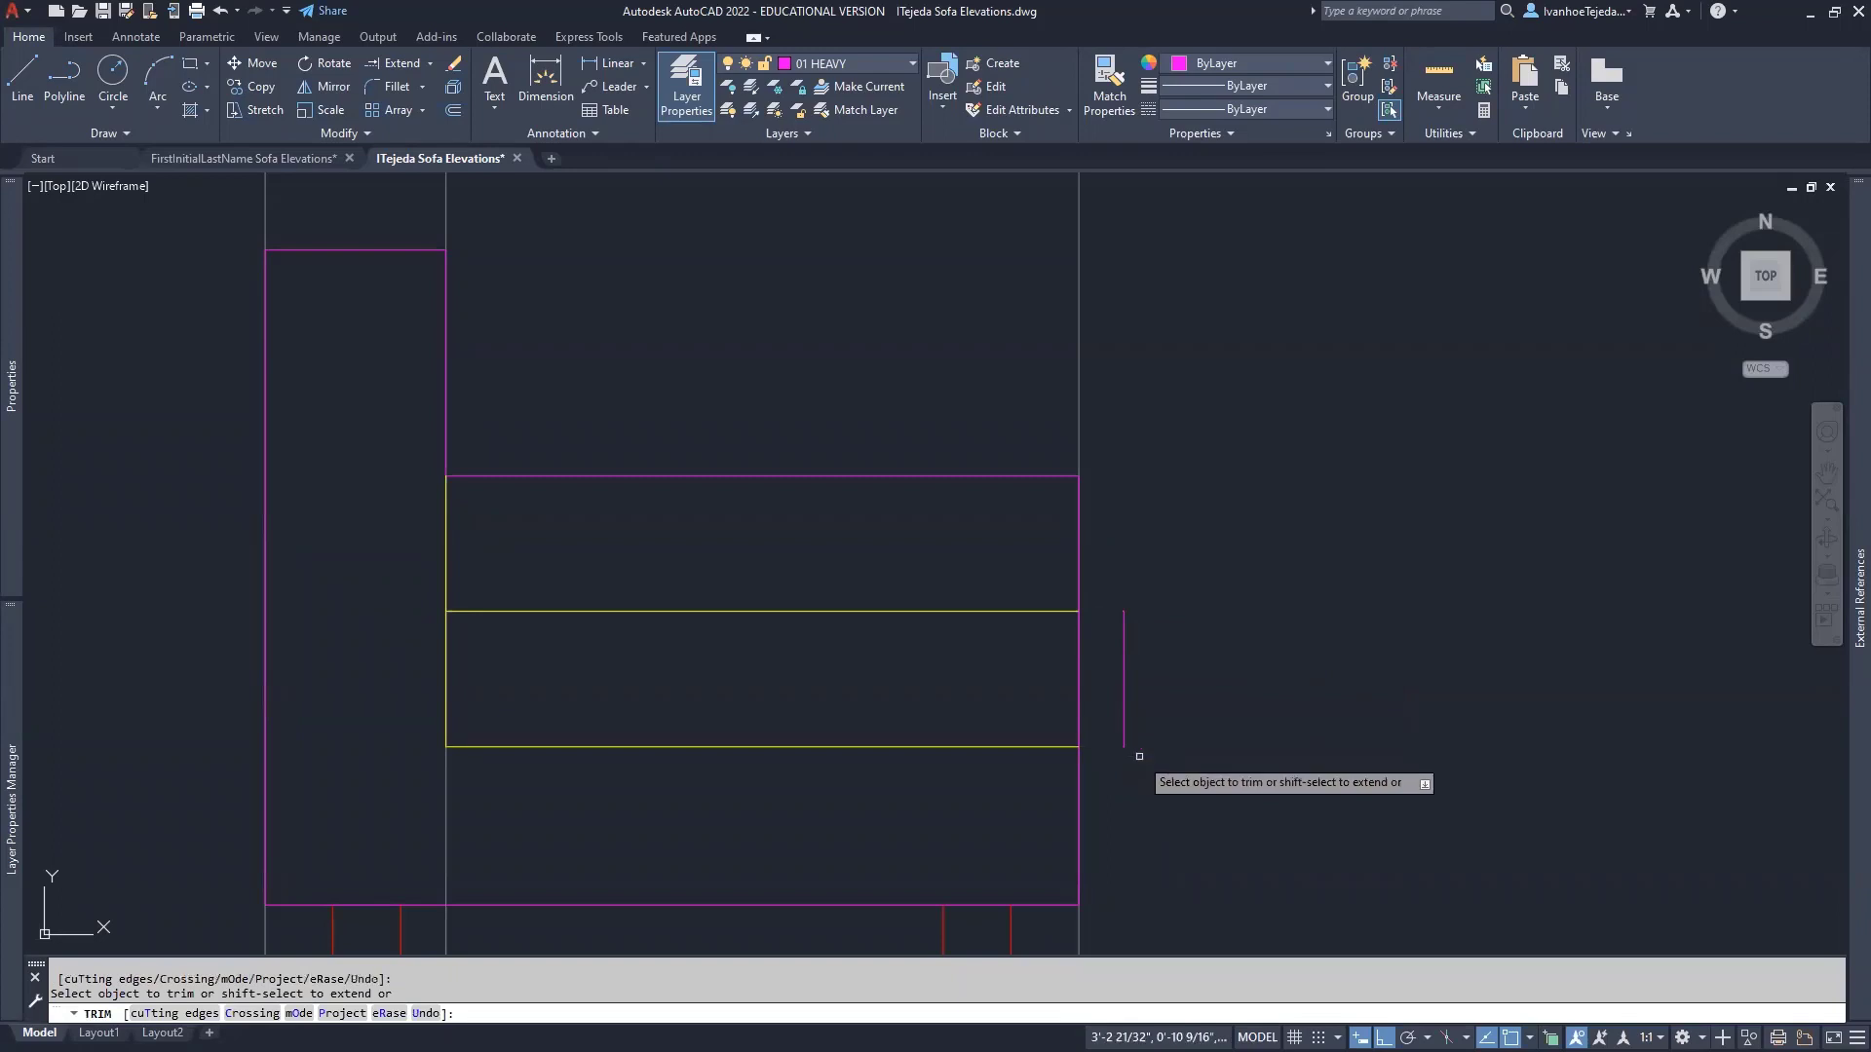
key("Return")
middle_click_drag(1161, 756, 1145, 592)
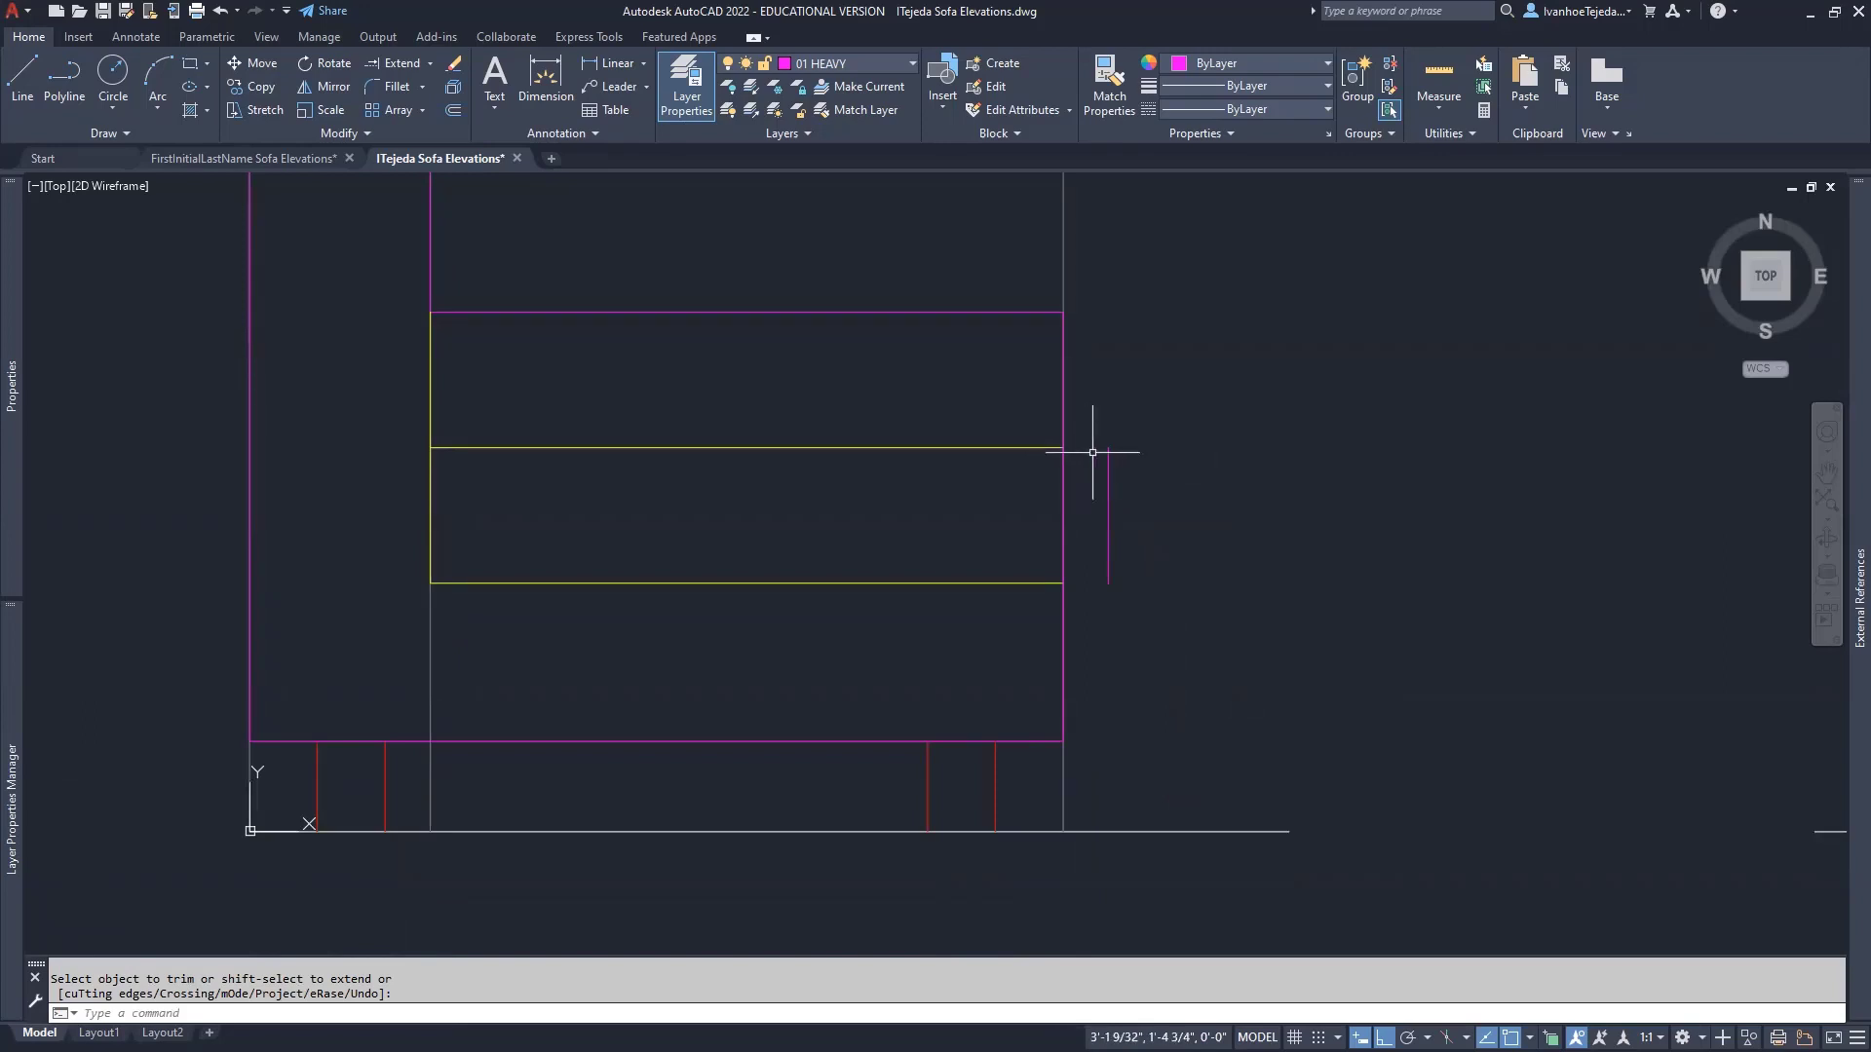
- Make 02 MEDIUM current and draw red top and bottom edges to the pillow's end line
left_click(895, 62)
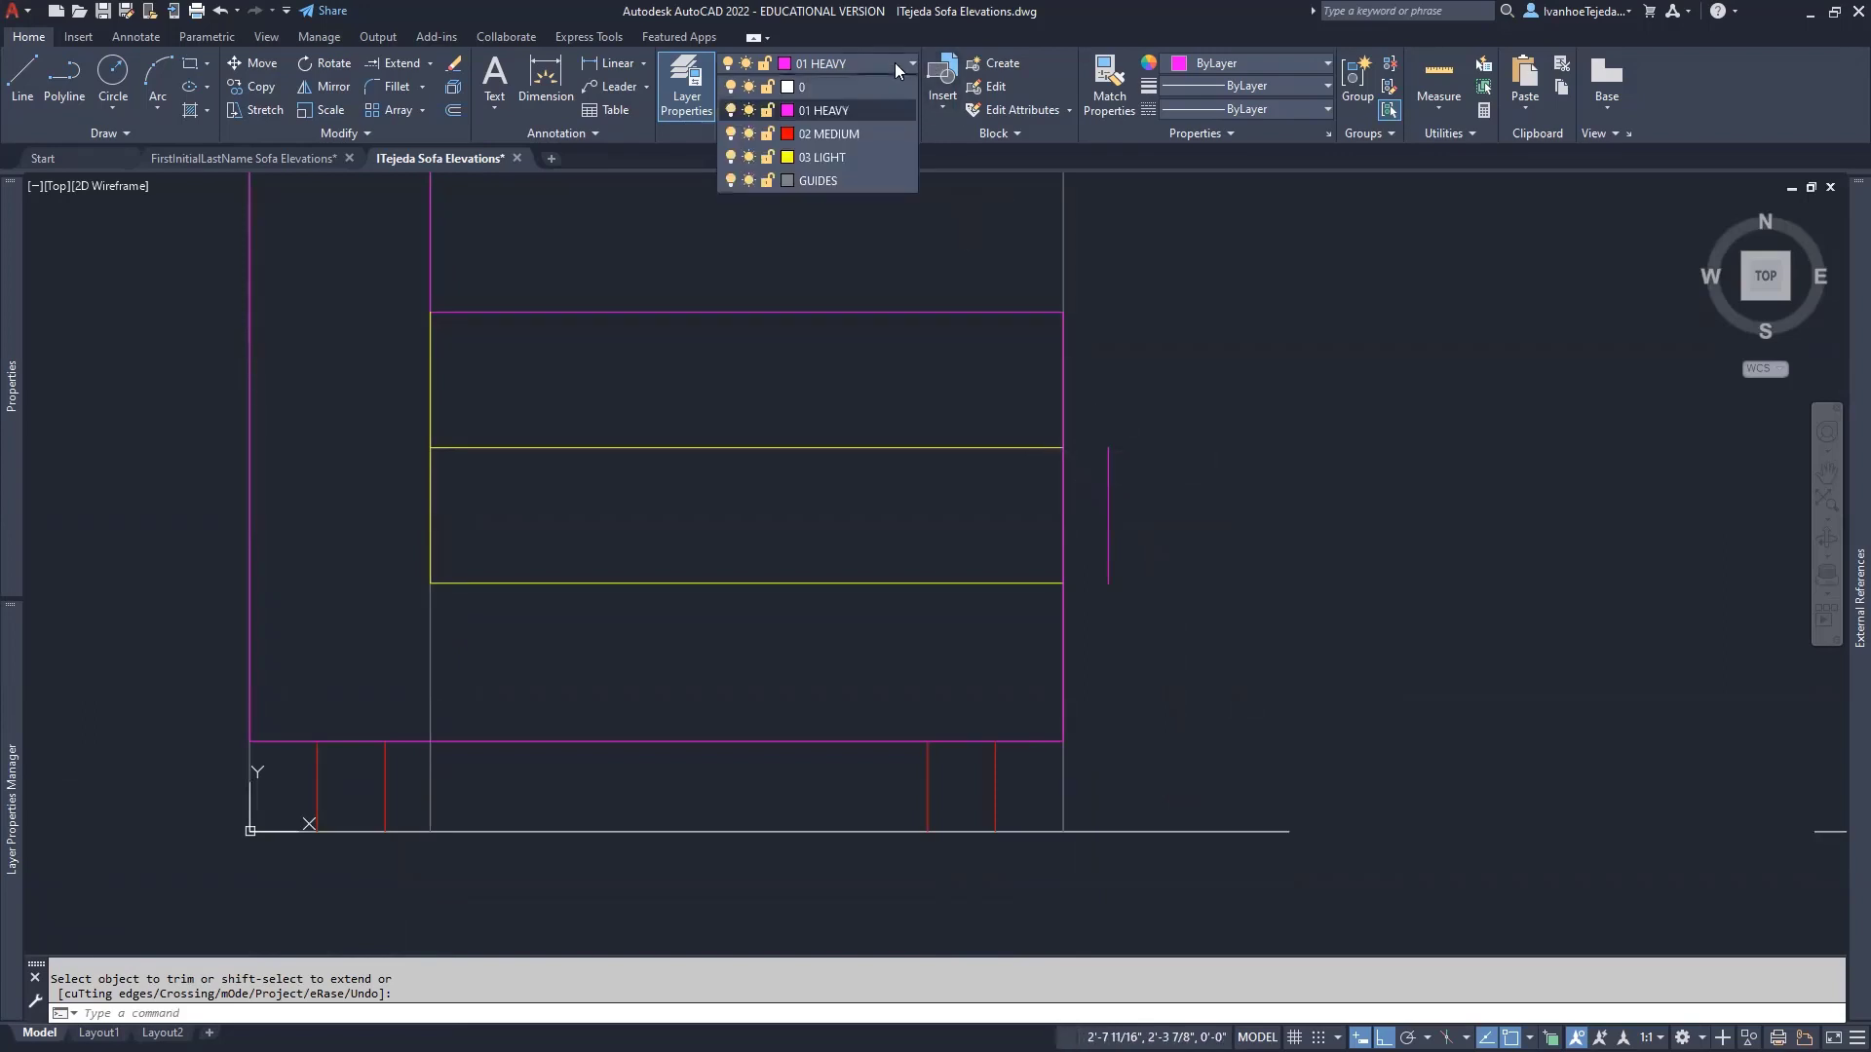
left_click(839, 133)
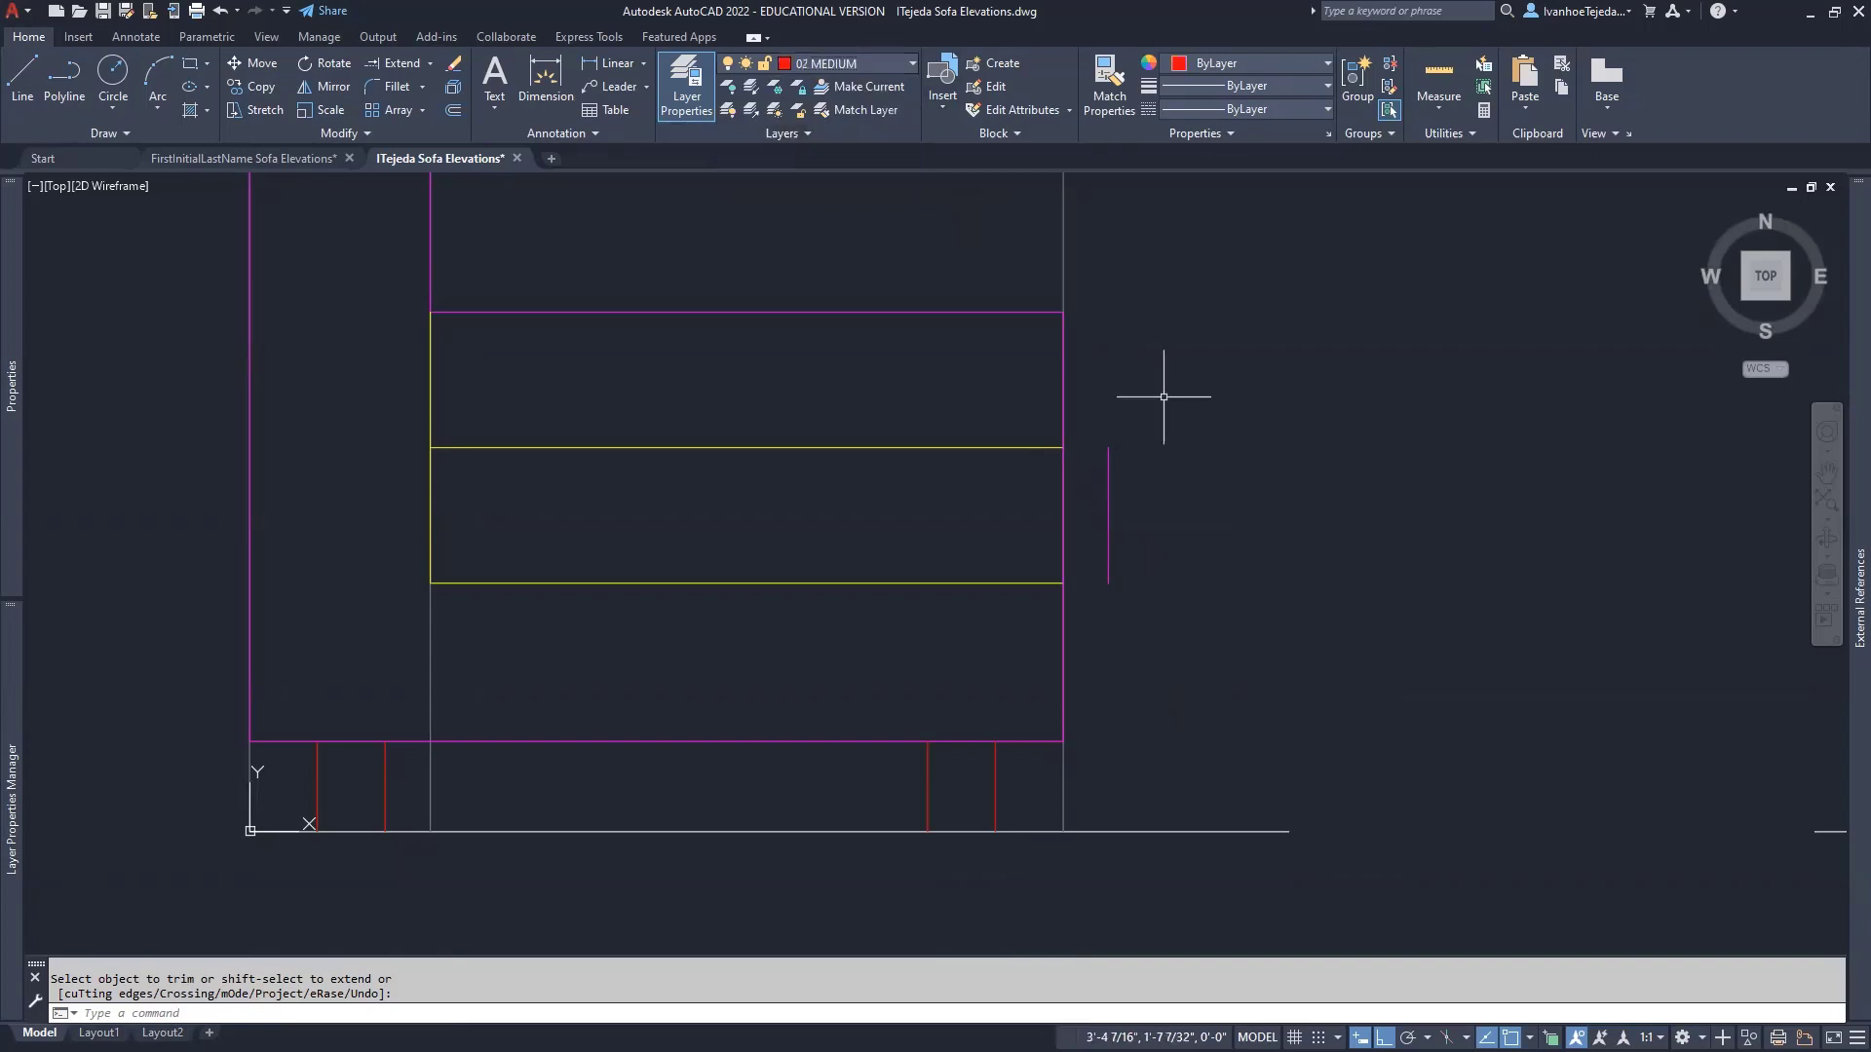
key("Escape")
type("l")
key("Return")
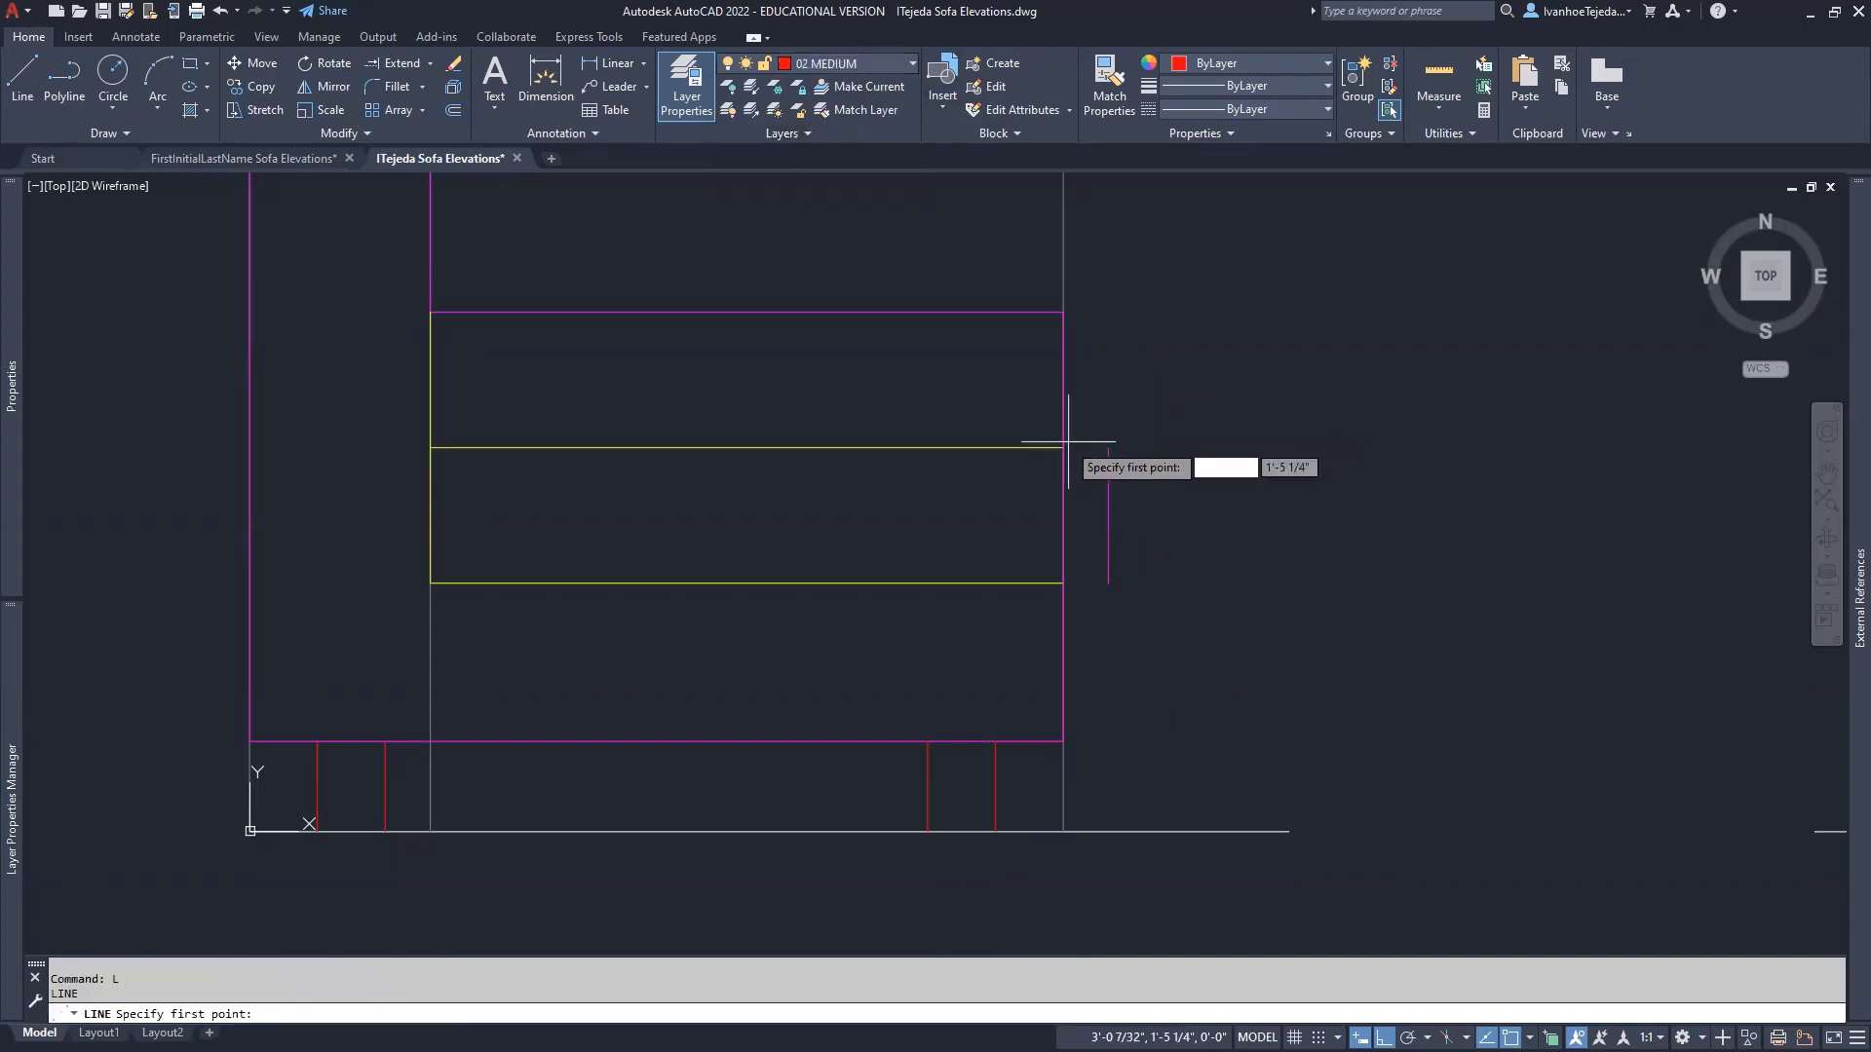
left_click(1062, 447)
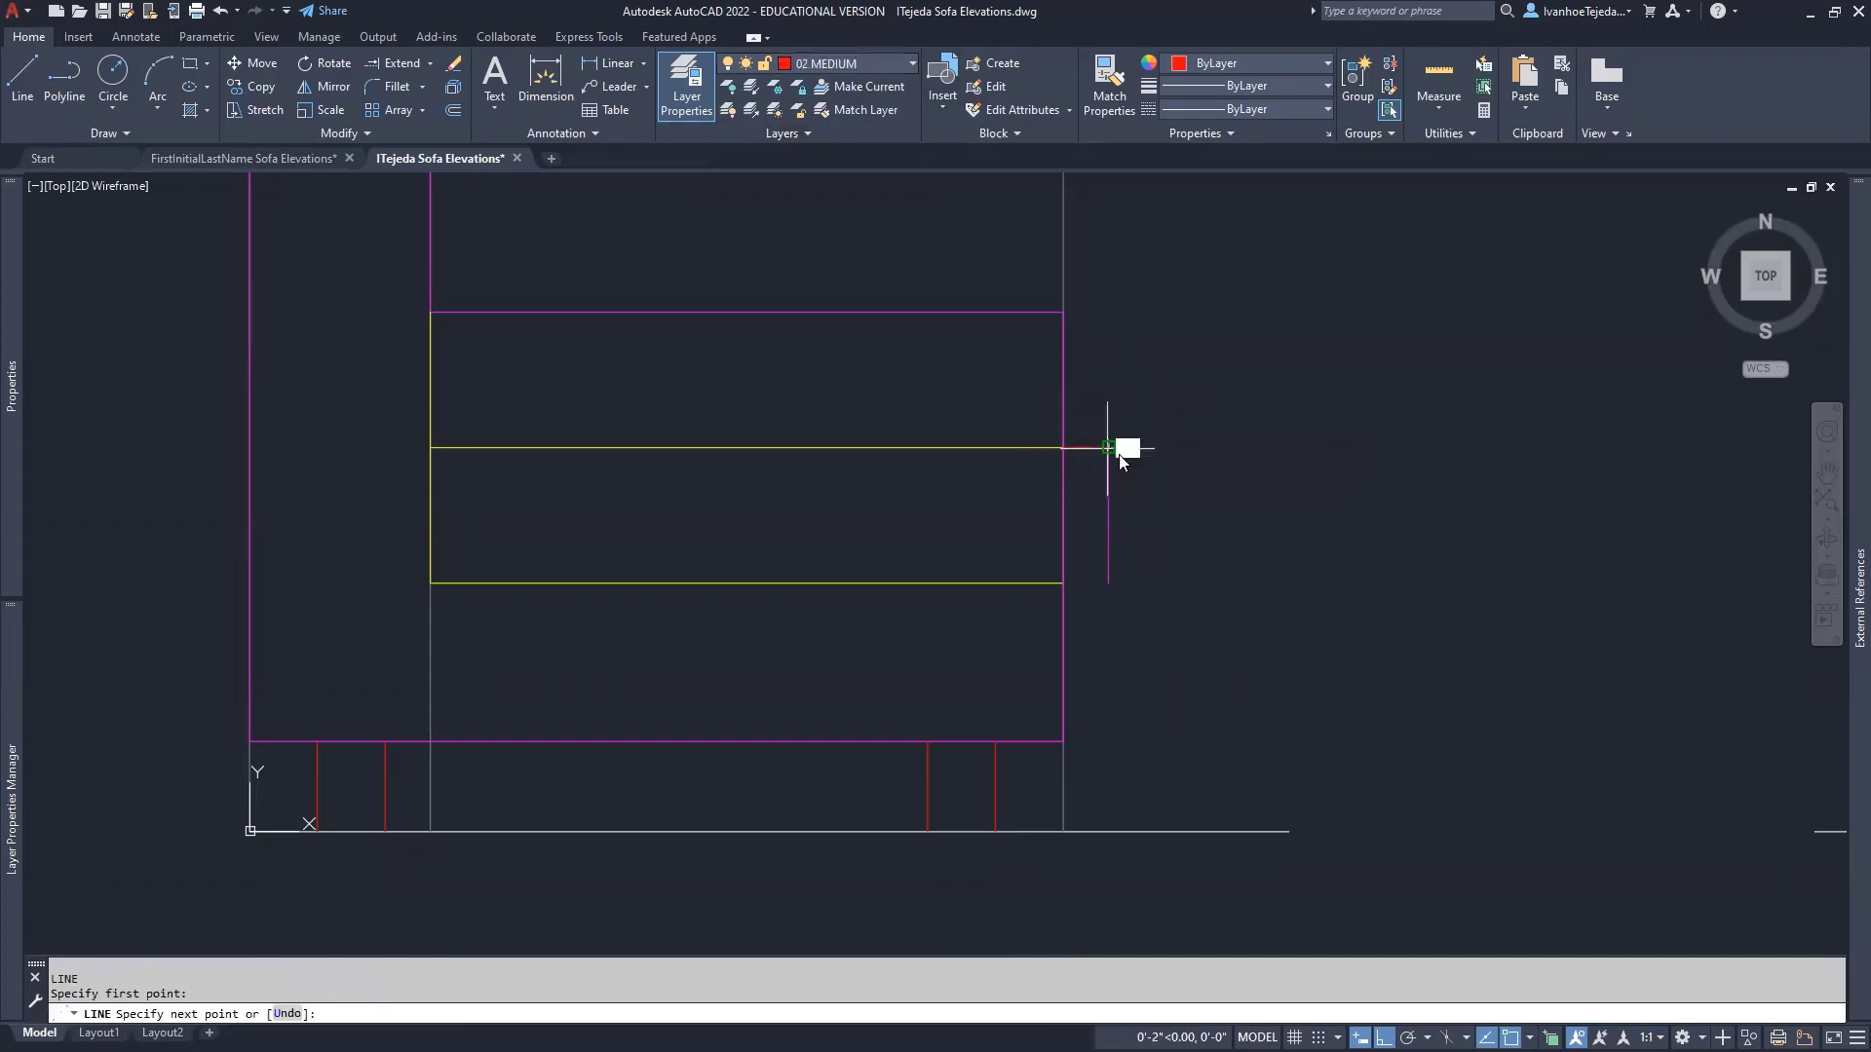
left_click(1108, 447)
key("Return")
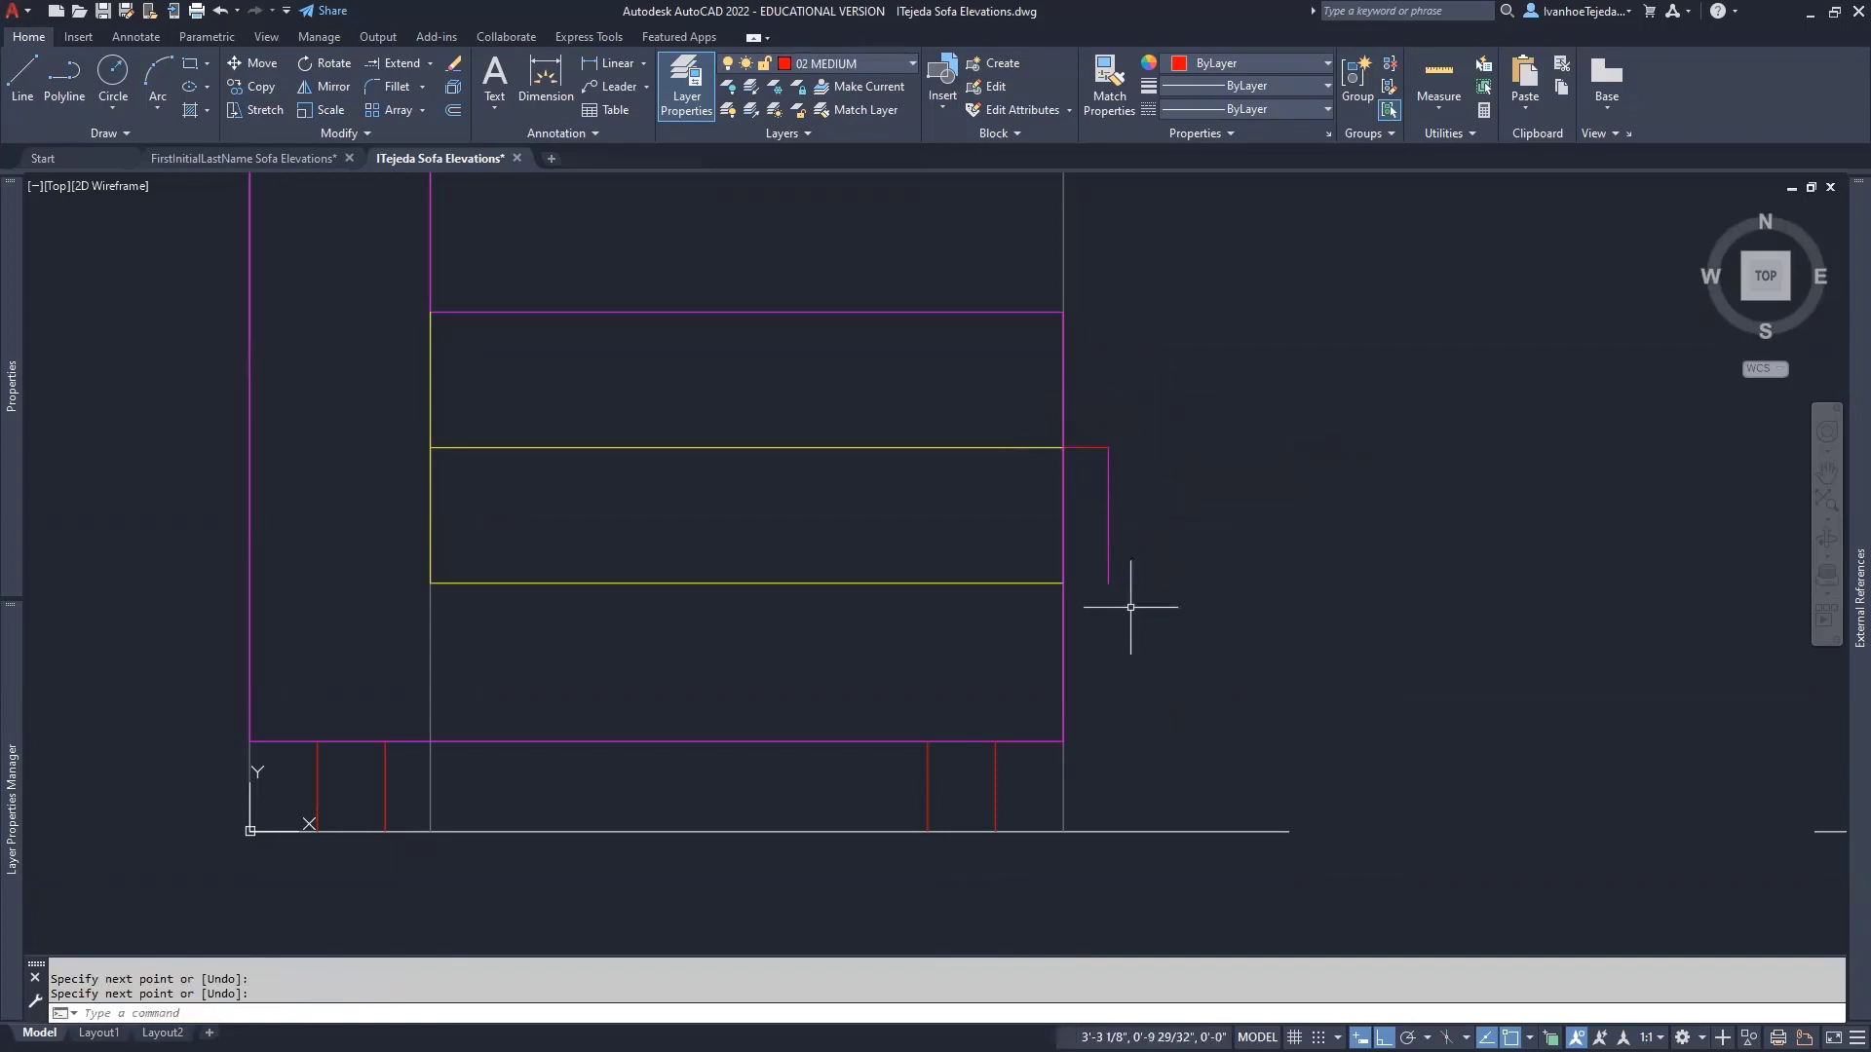
key("Return")
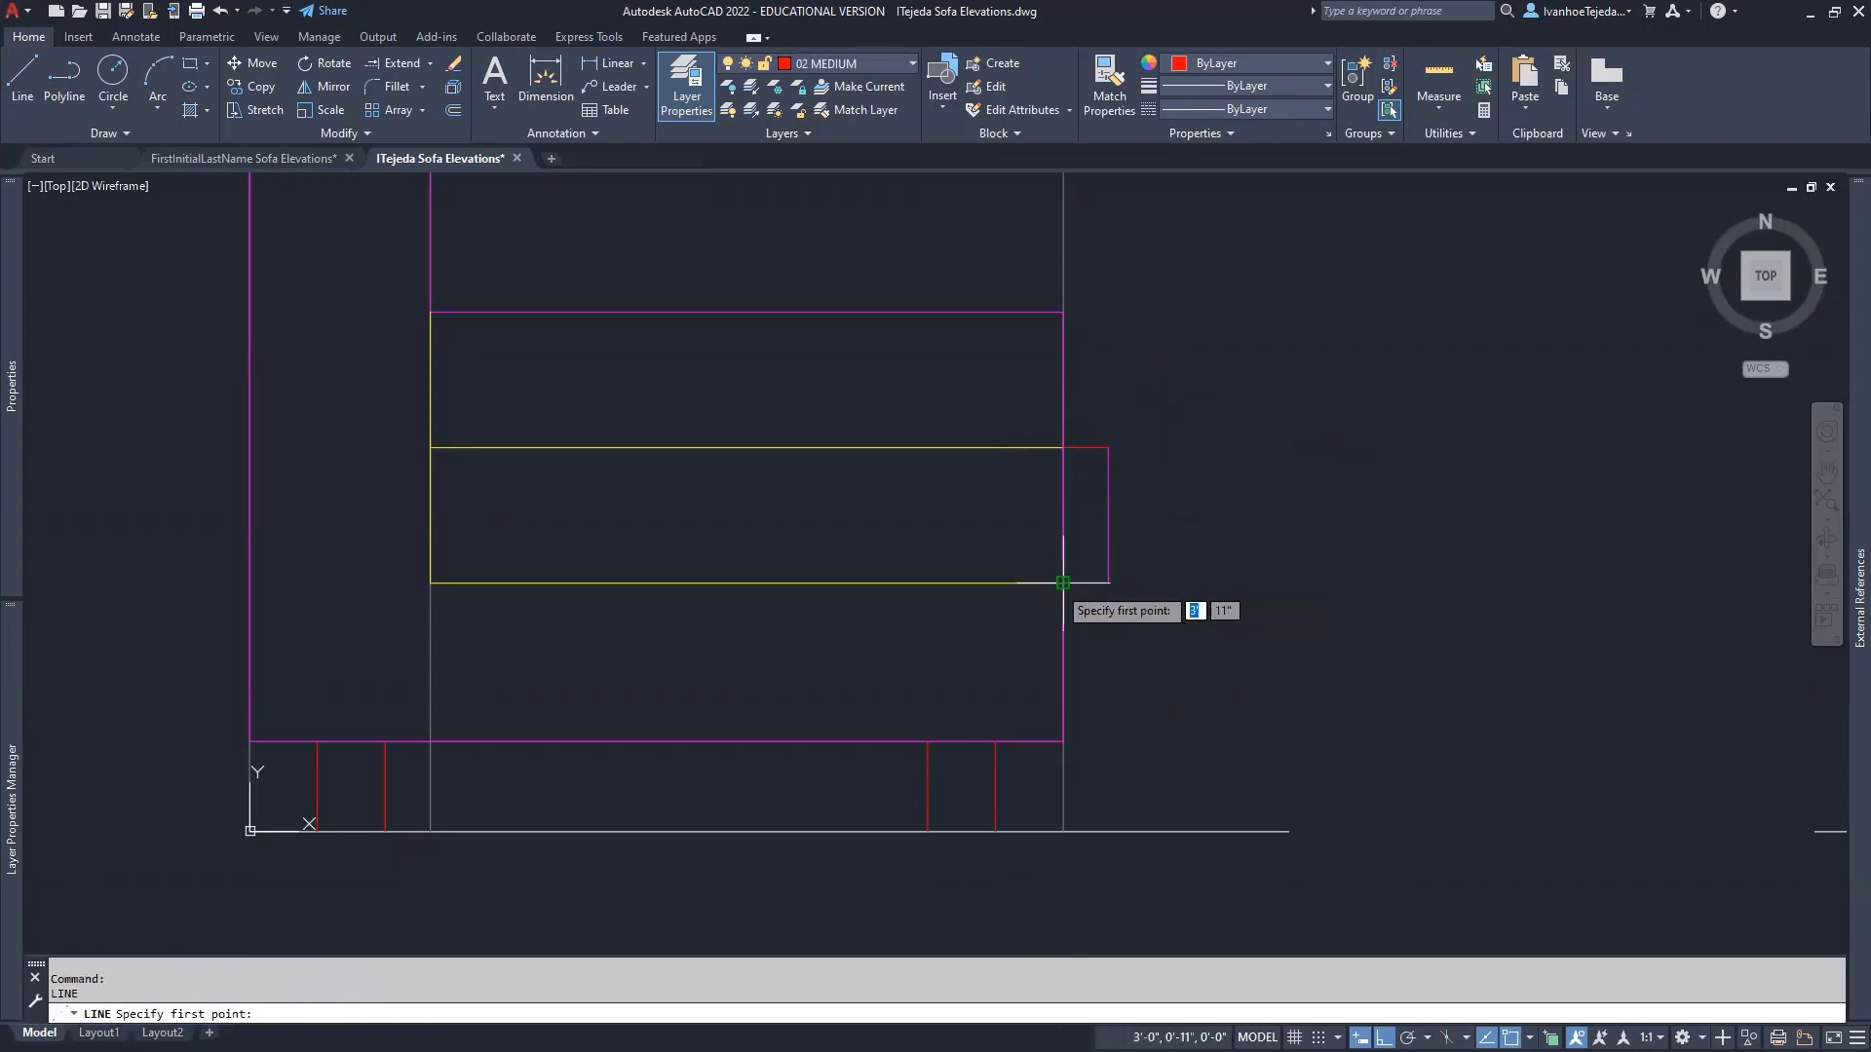
left_click(1062, 583)
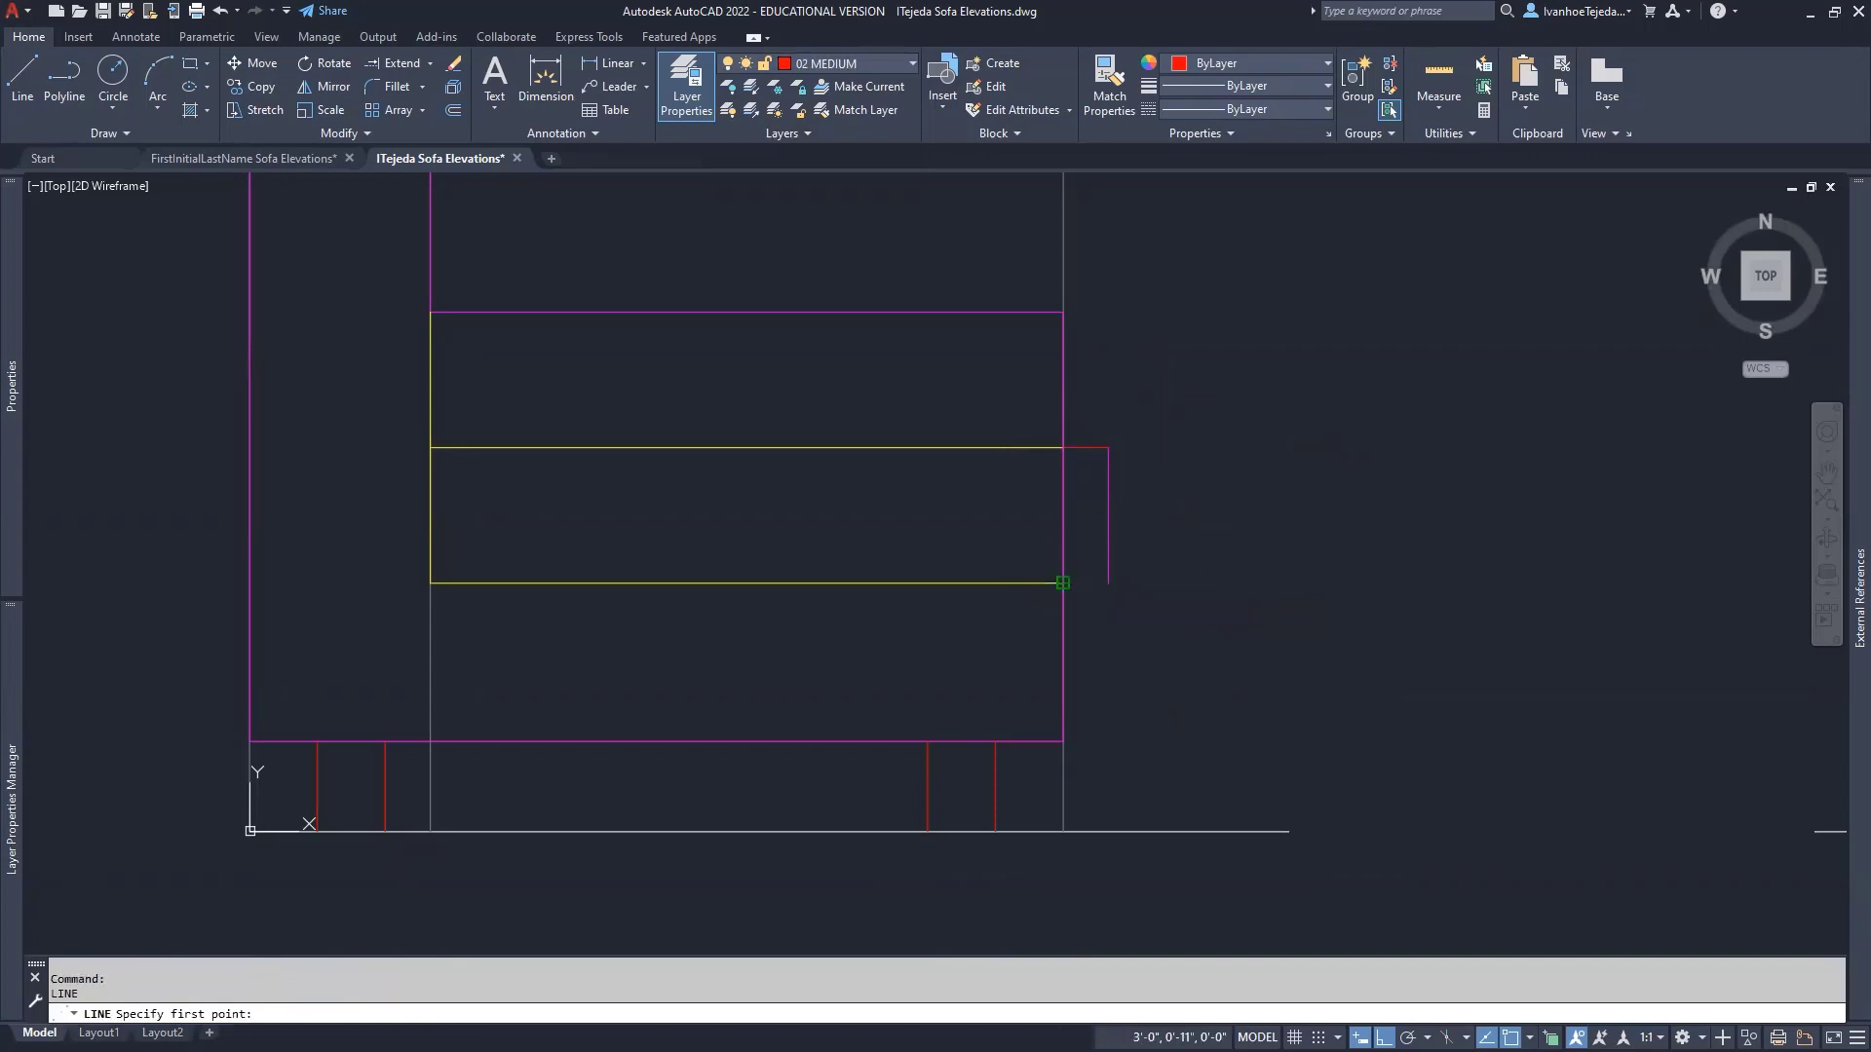
left_click(1108, 583)
key("Return")
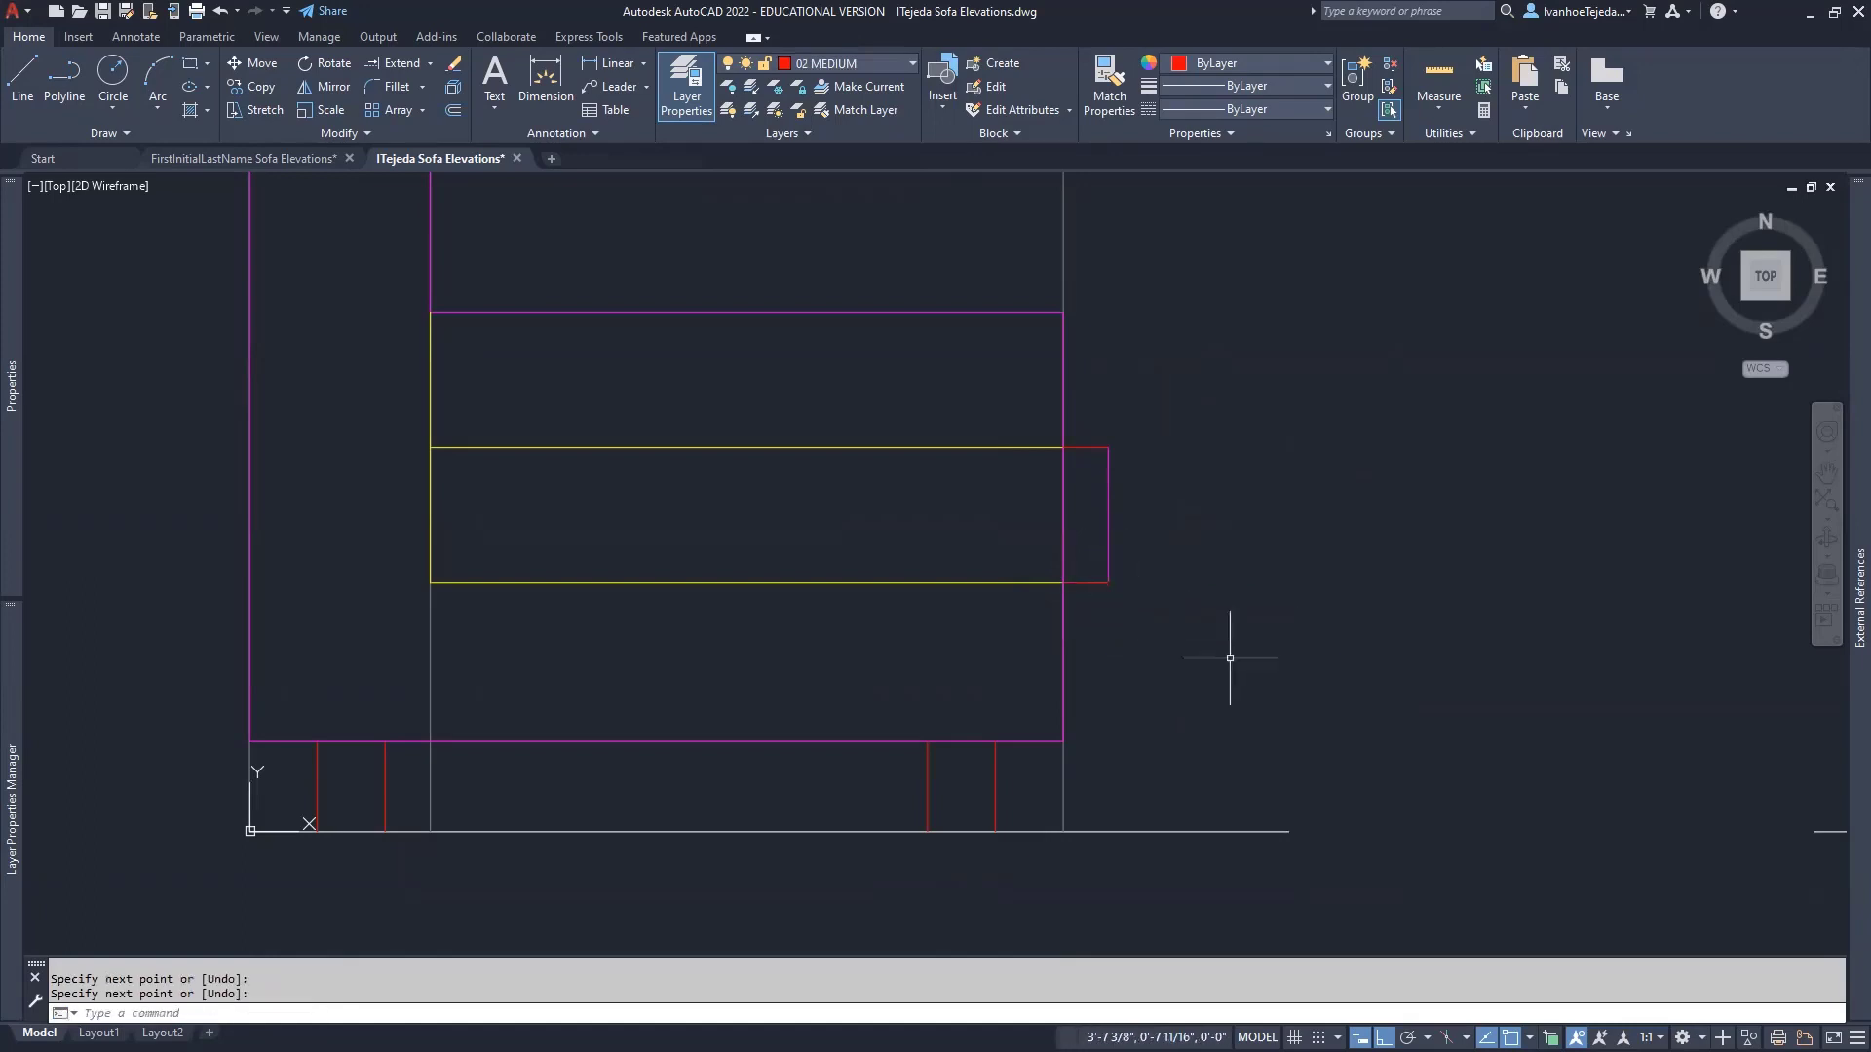
- Move the short vertical pillow end line onto the 02 MEDIUM layer
left_click(1108, 491)
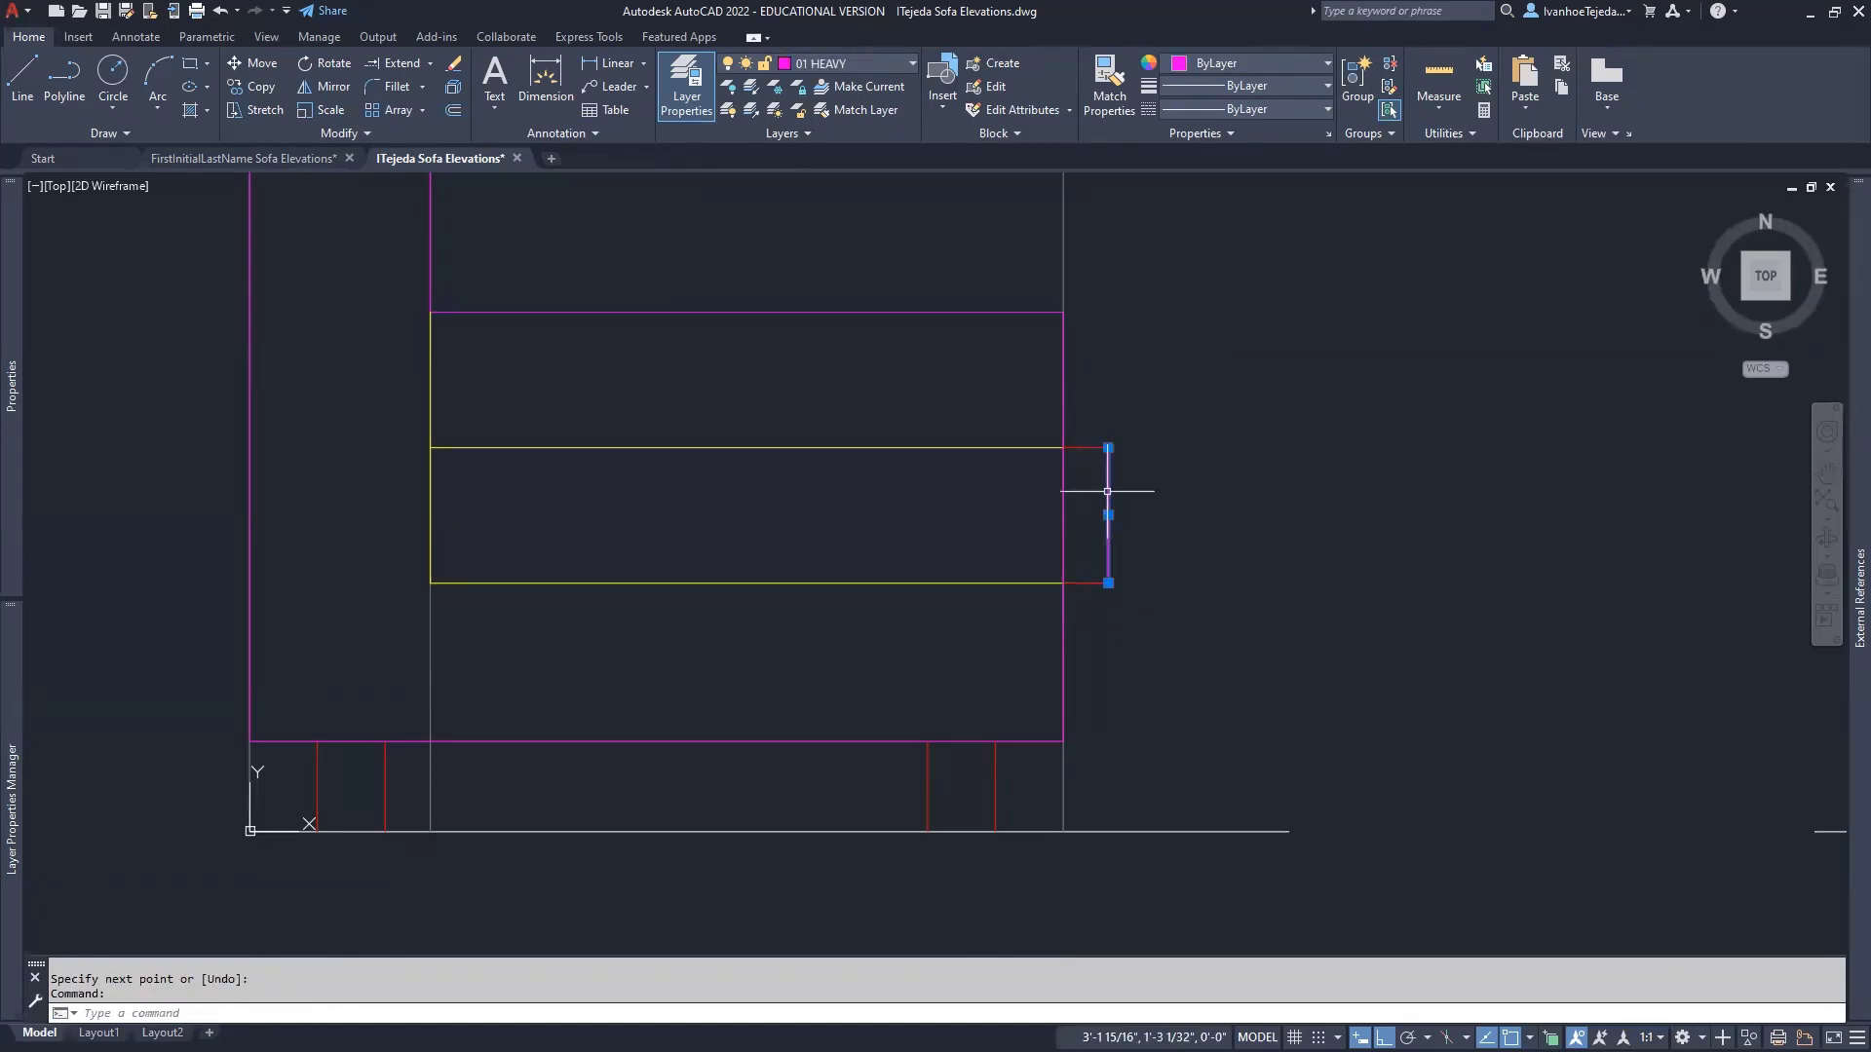
left_click(877, 60)
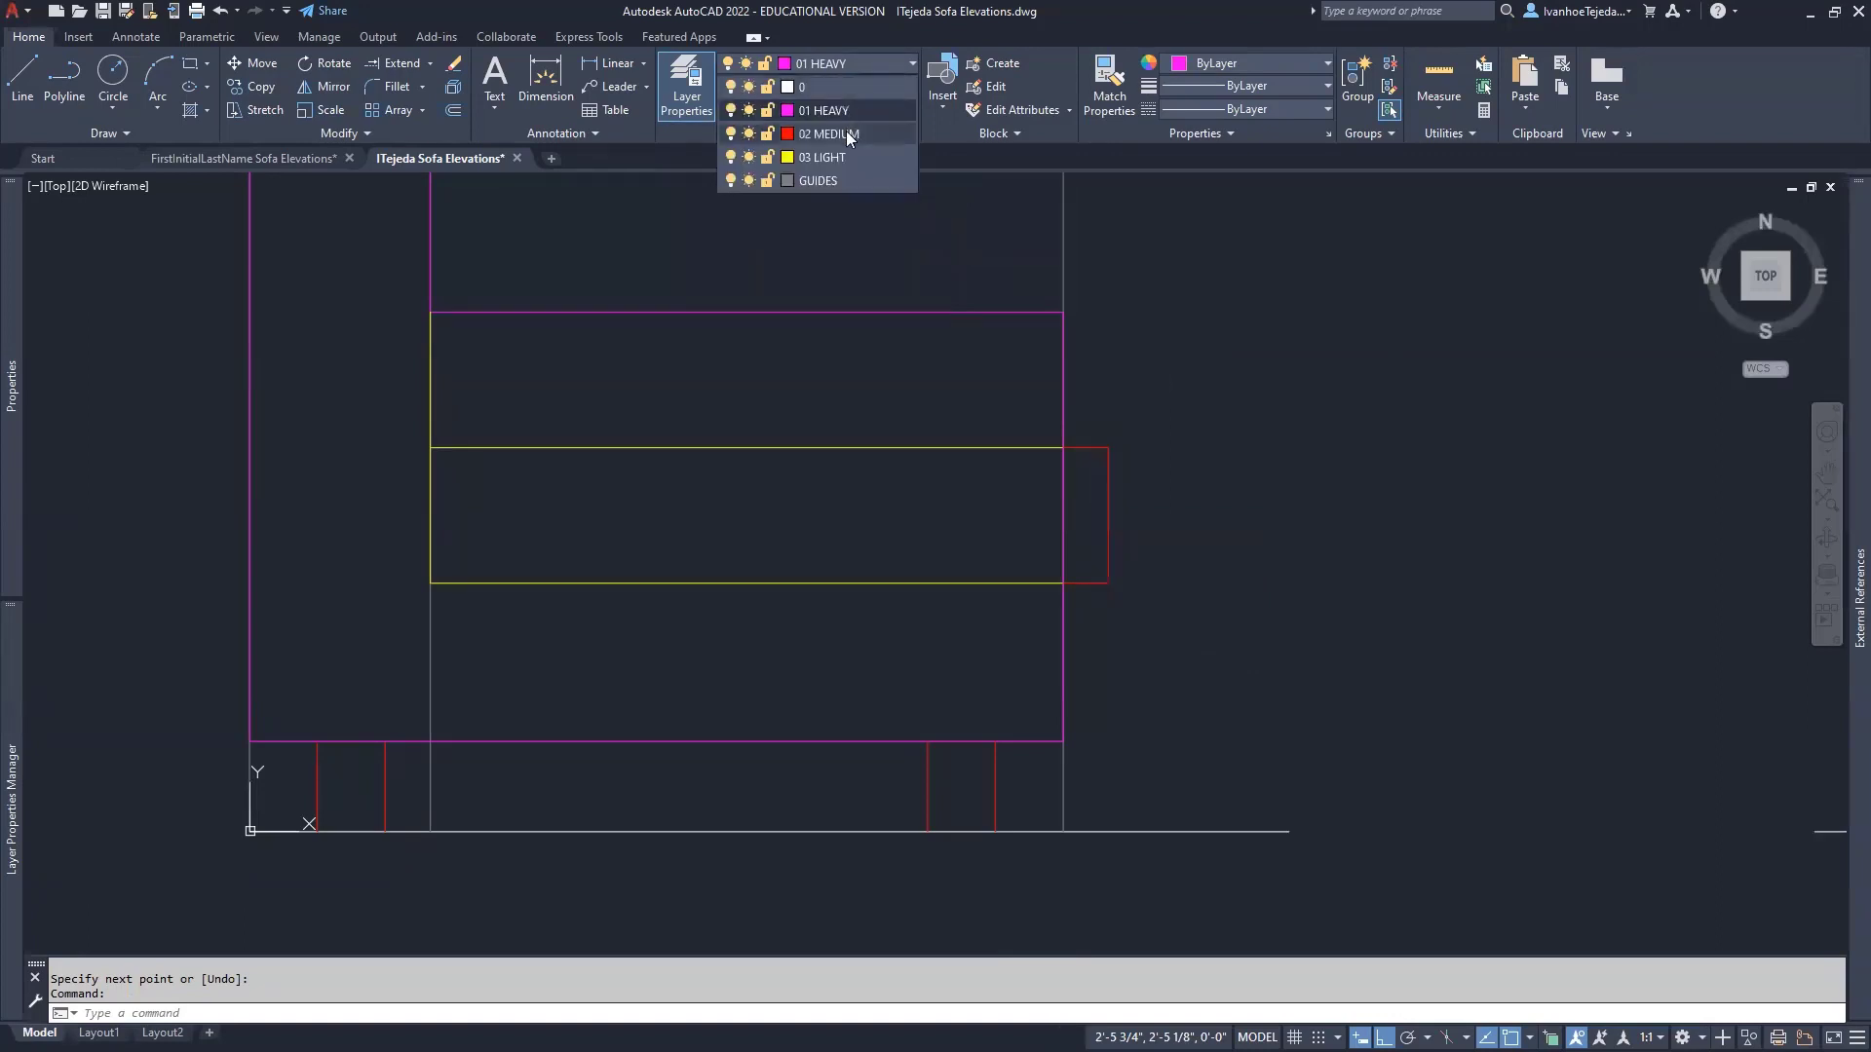
left_click(846, 134)
key("Escape")
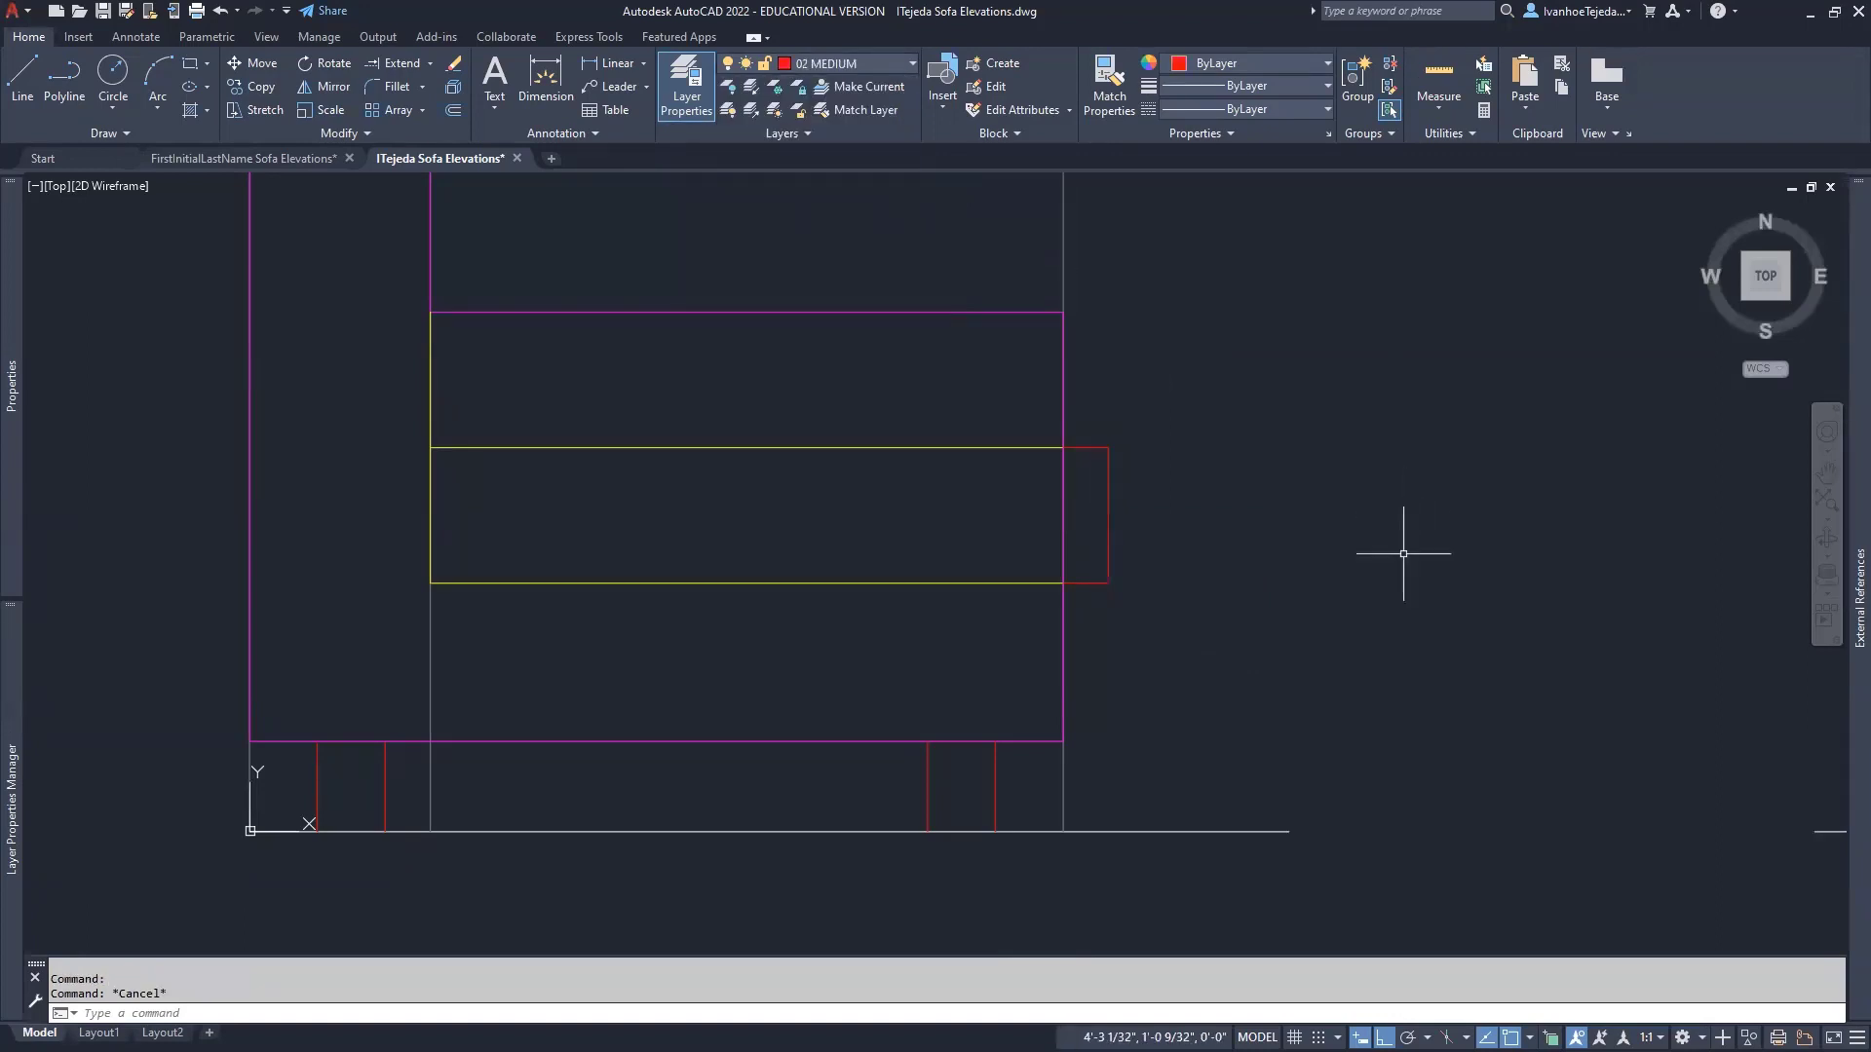
key("Escape")
- Turn off the guide lines' layer by picking one of the guide lines
scroll(1403, 561, "down", 4)
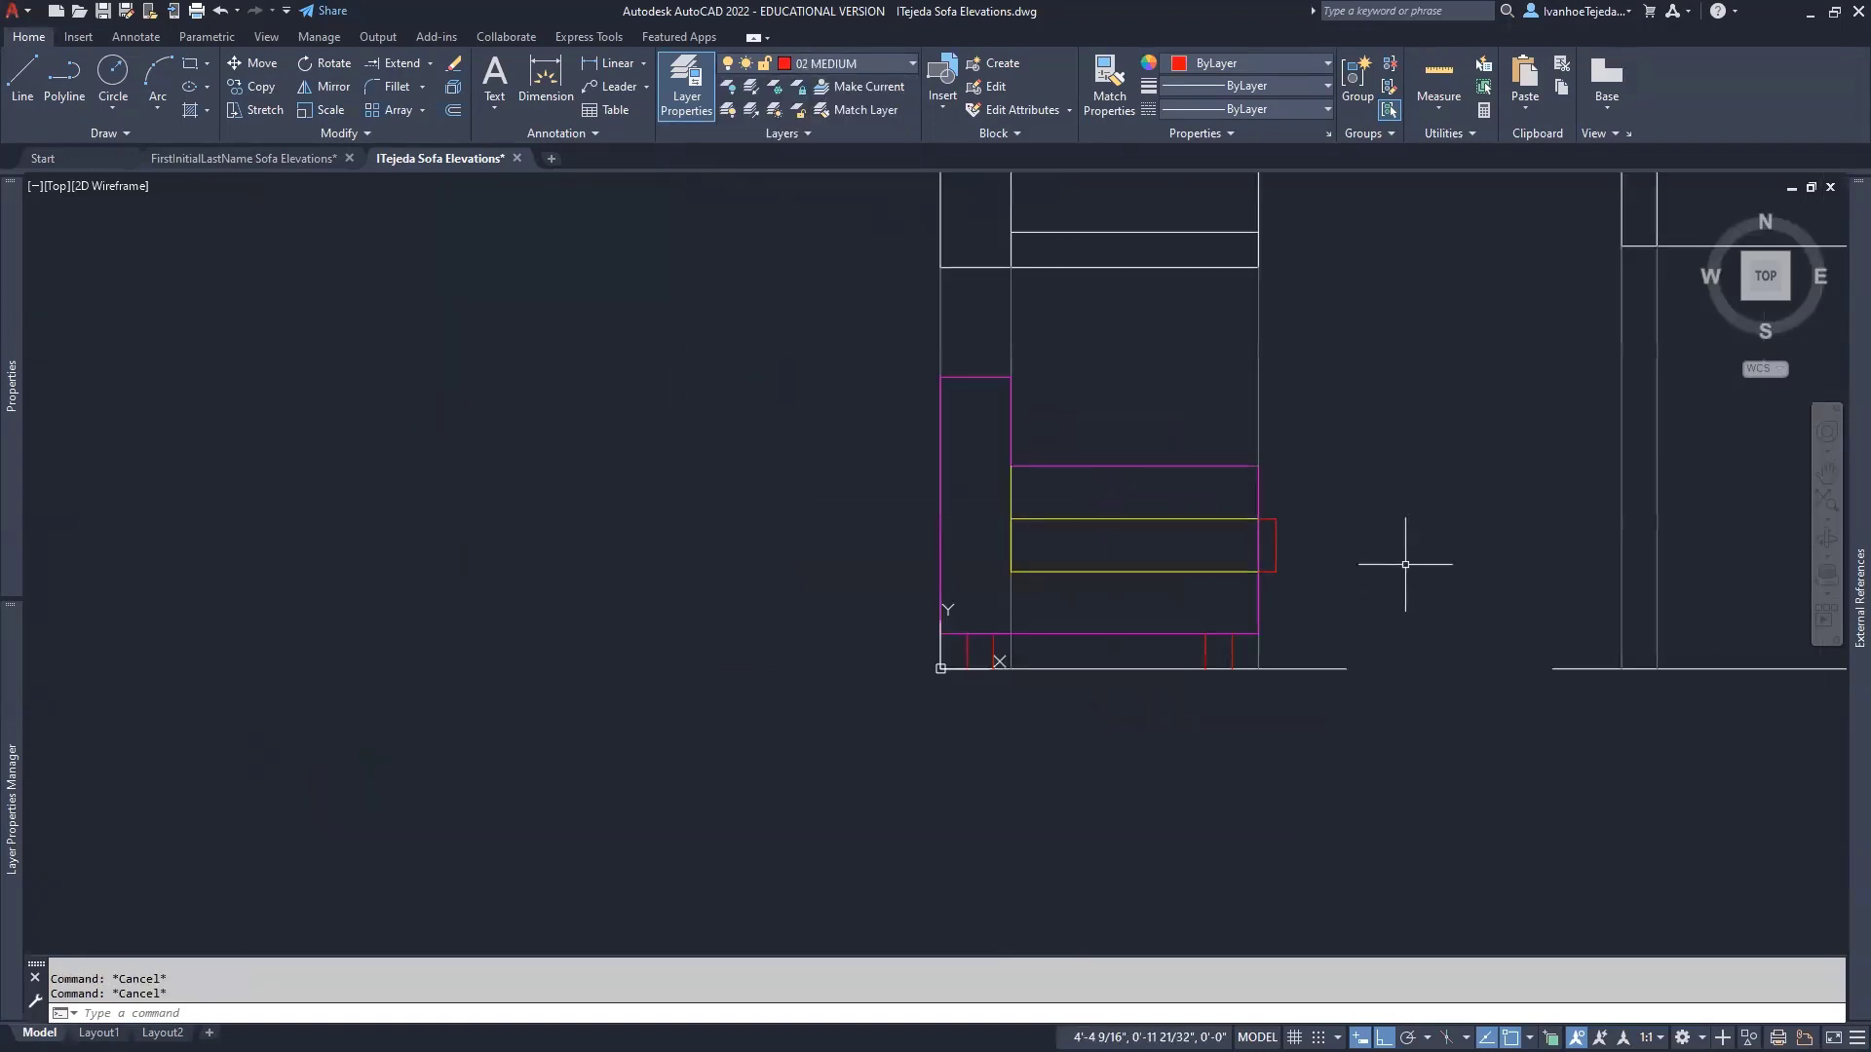
middle_click_drag(1405, 564, 1081, 695)
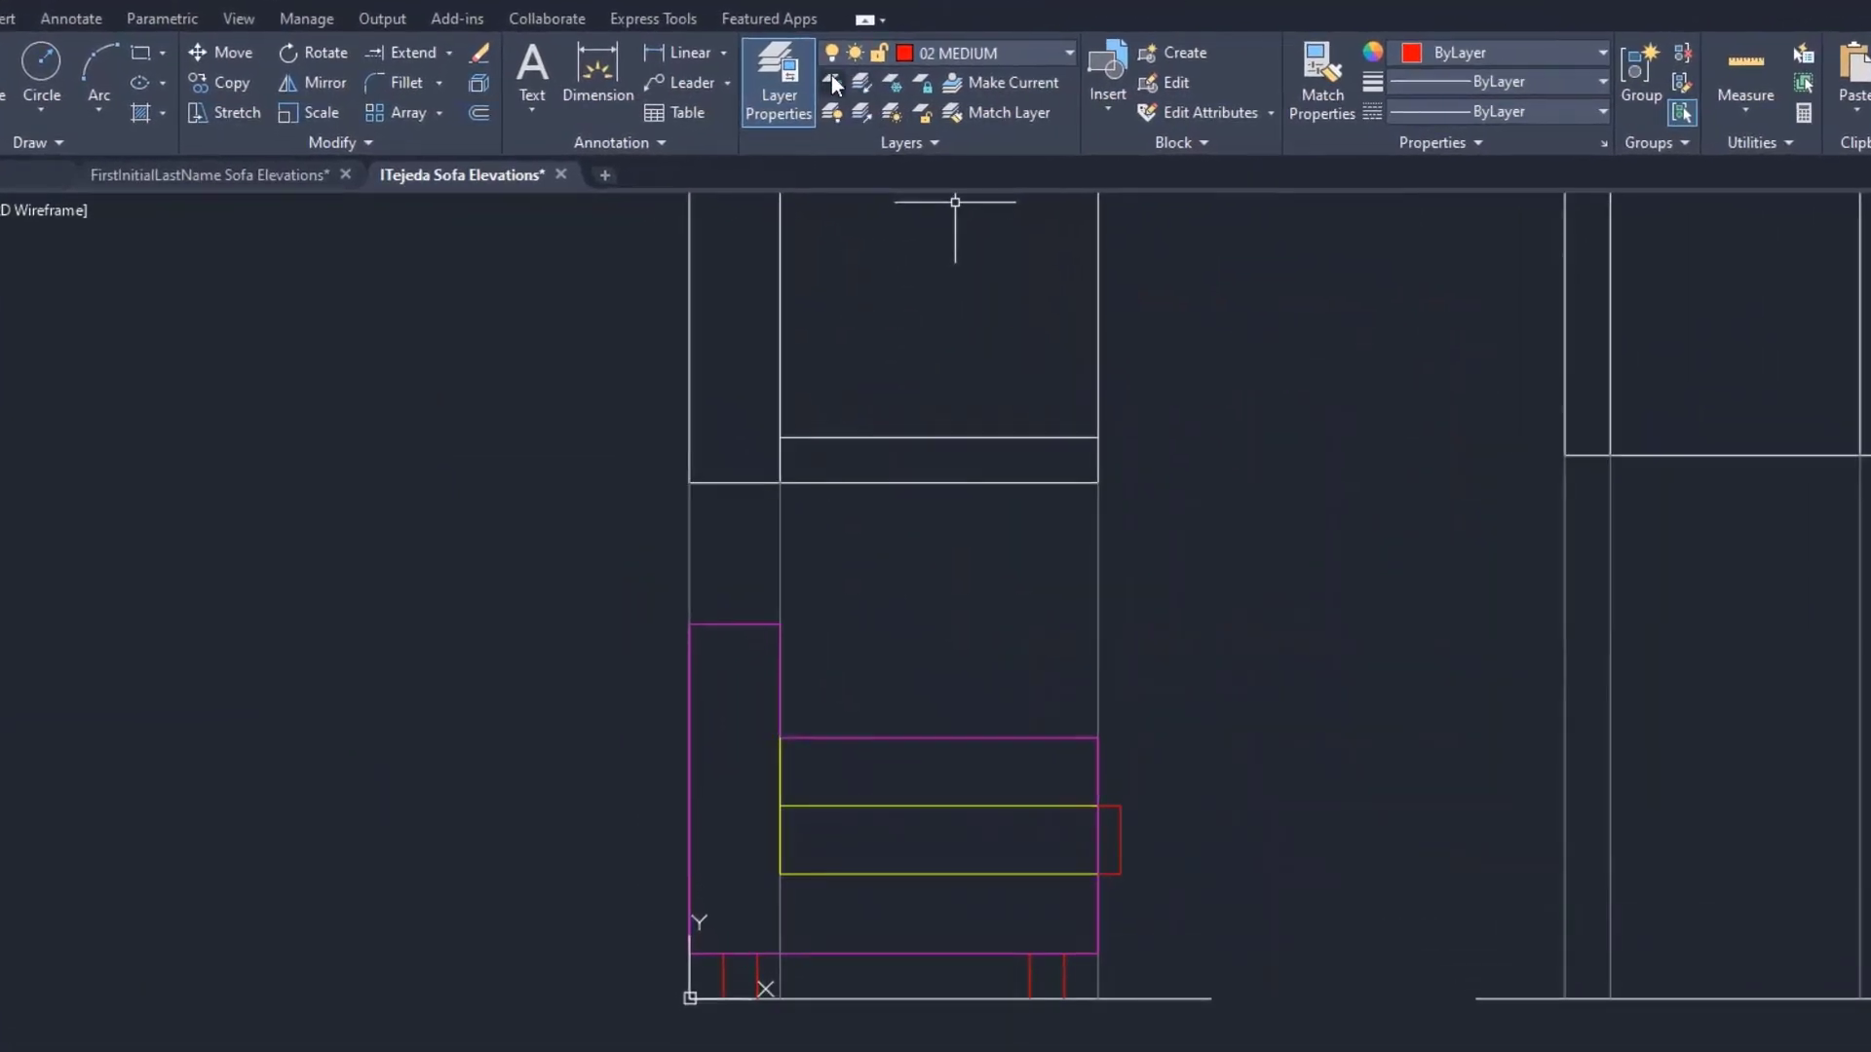
left_click(832, 81)
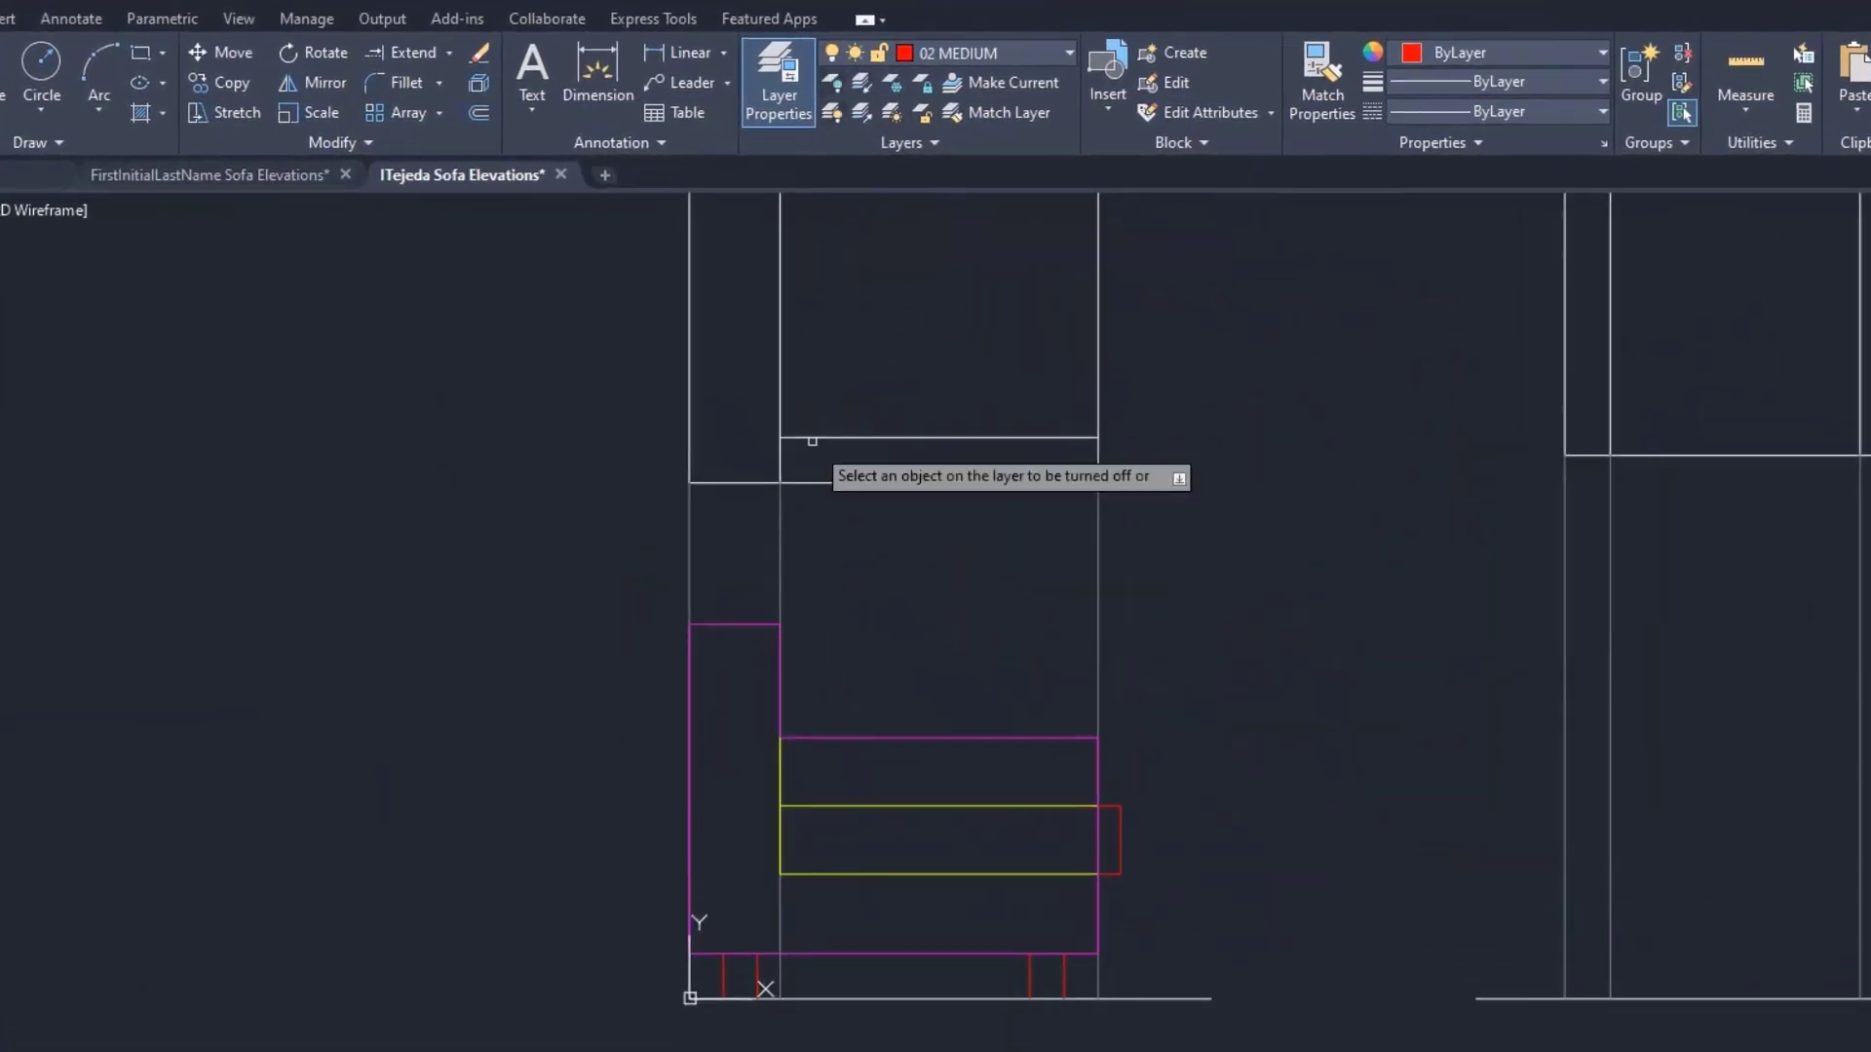
left_click(781, 542)
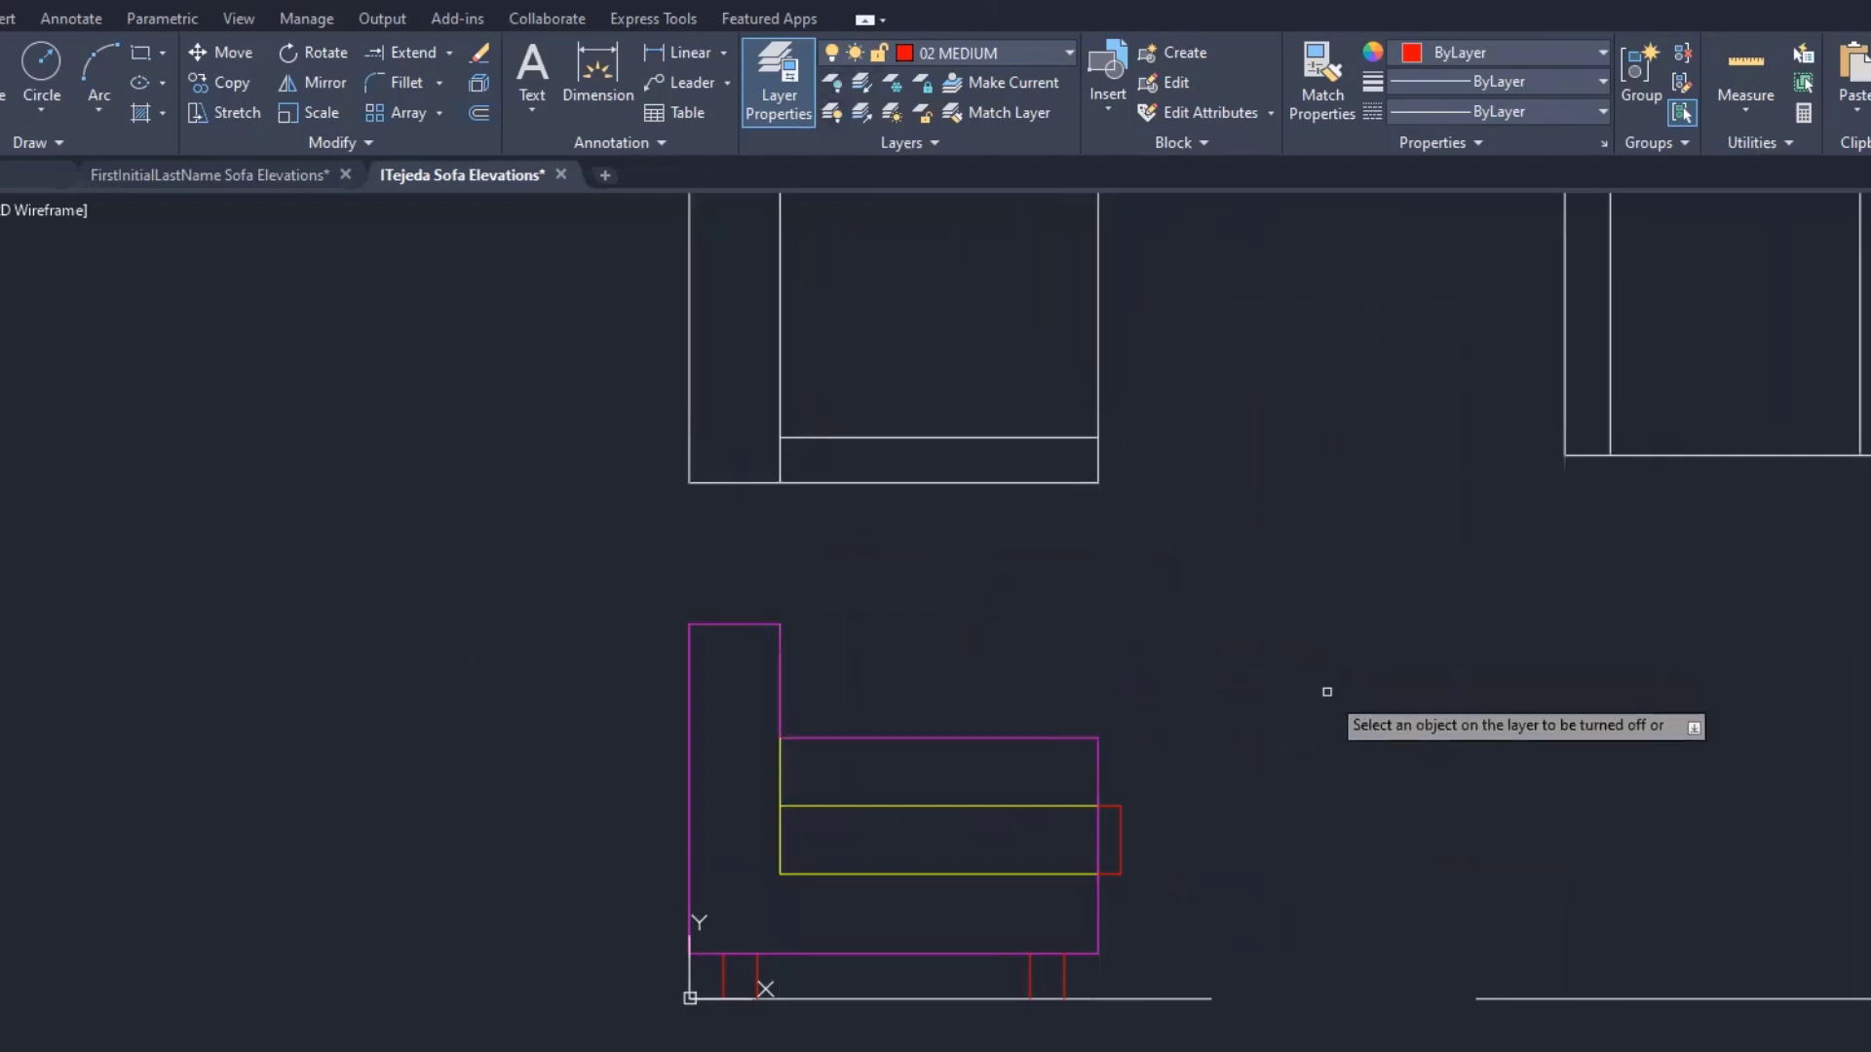
- Load the HIDDEN linetype into the drawing through the Linetype Manager
key("Escape")
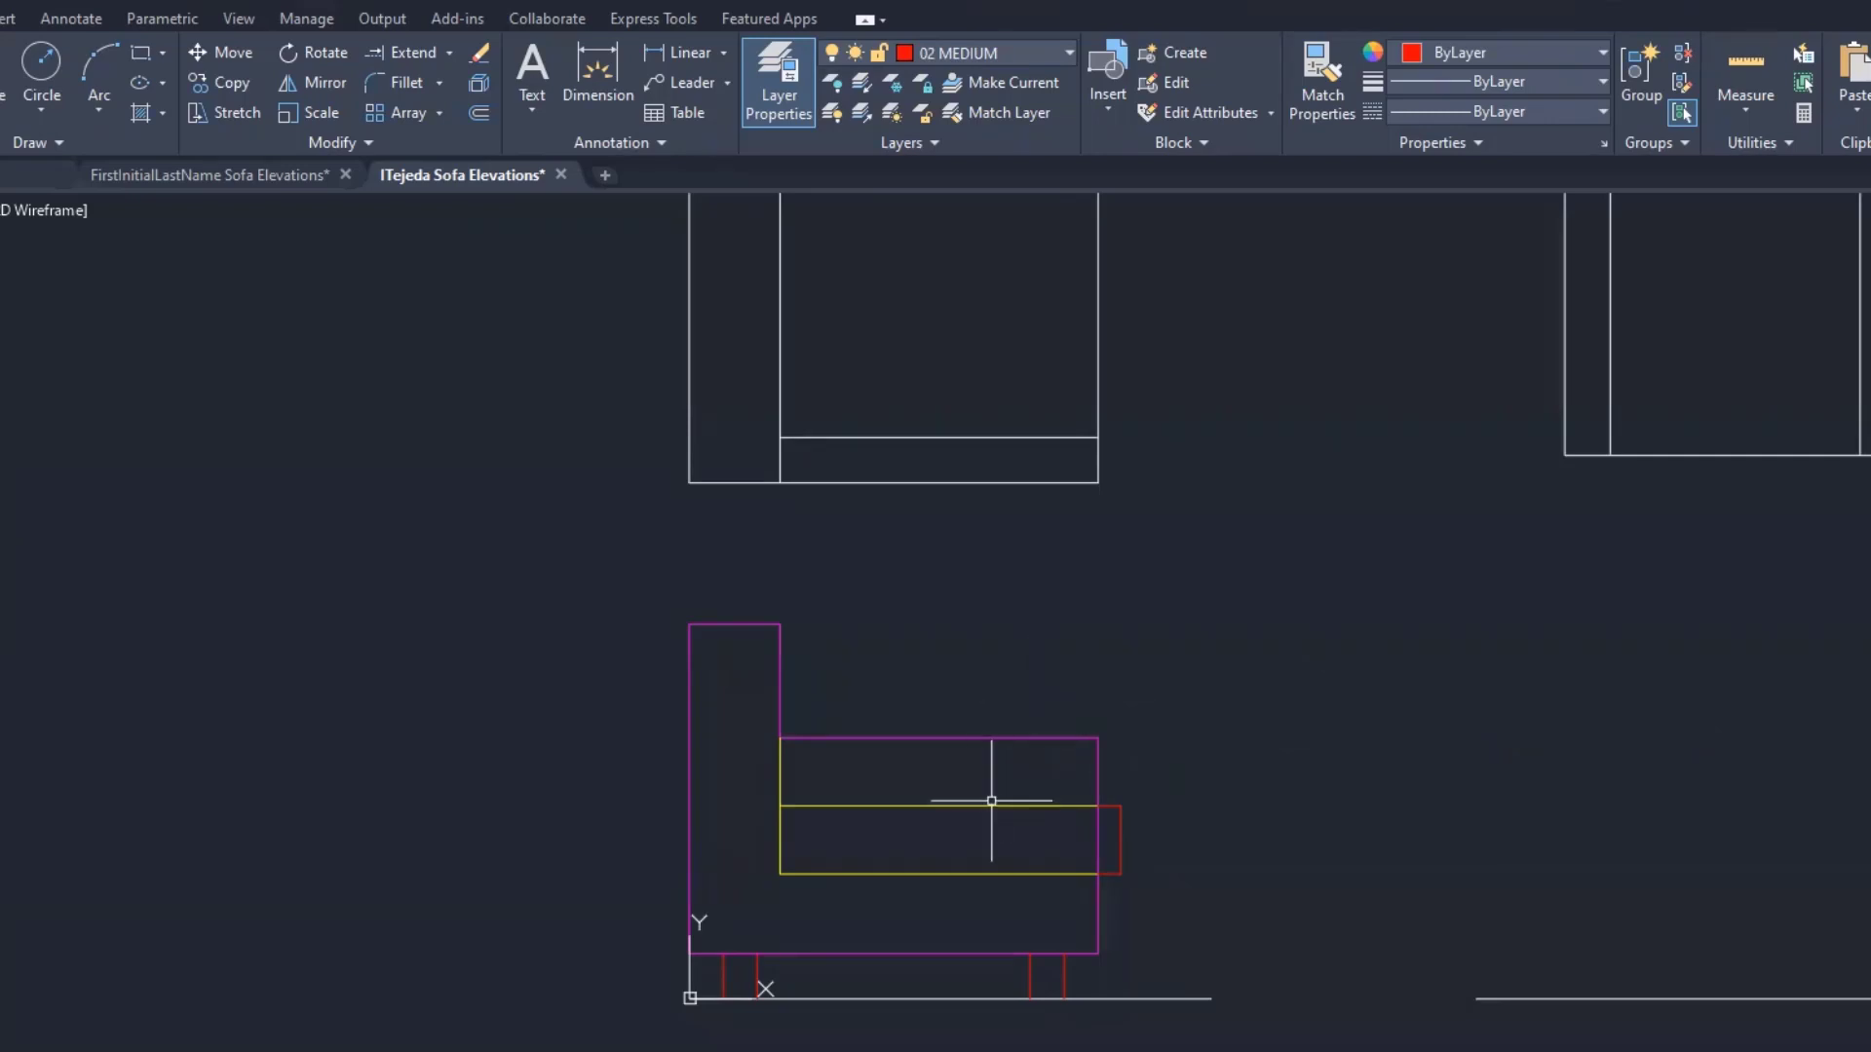
mouse_move(990, 804)
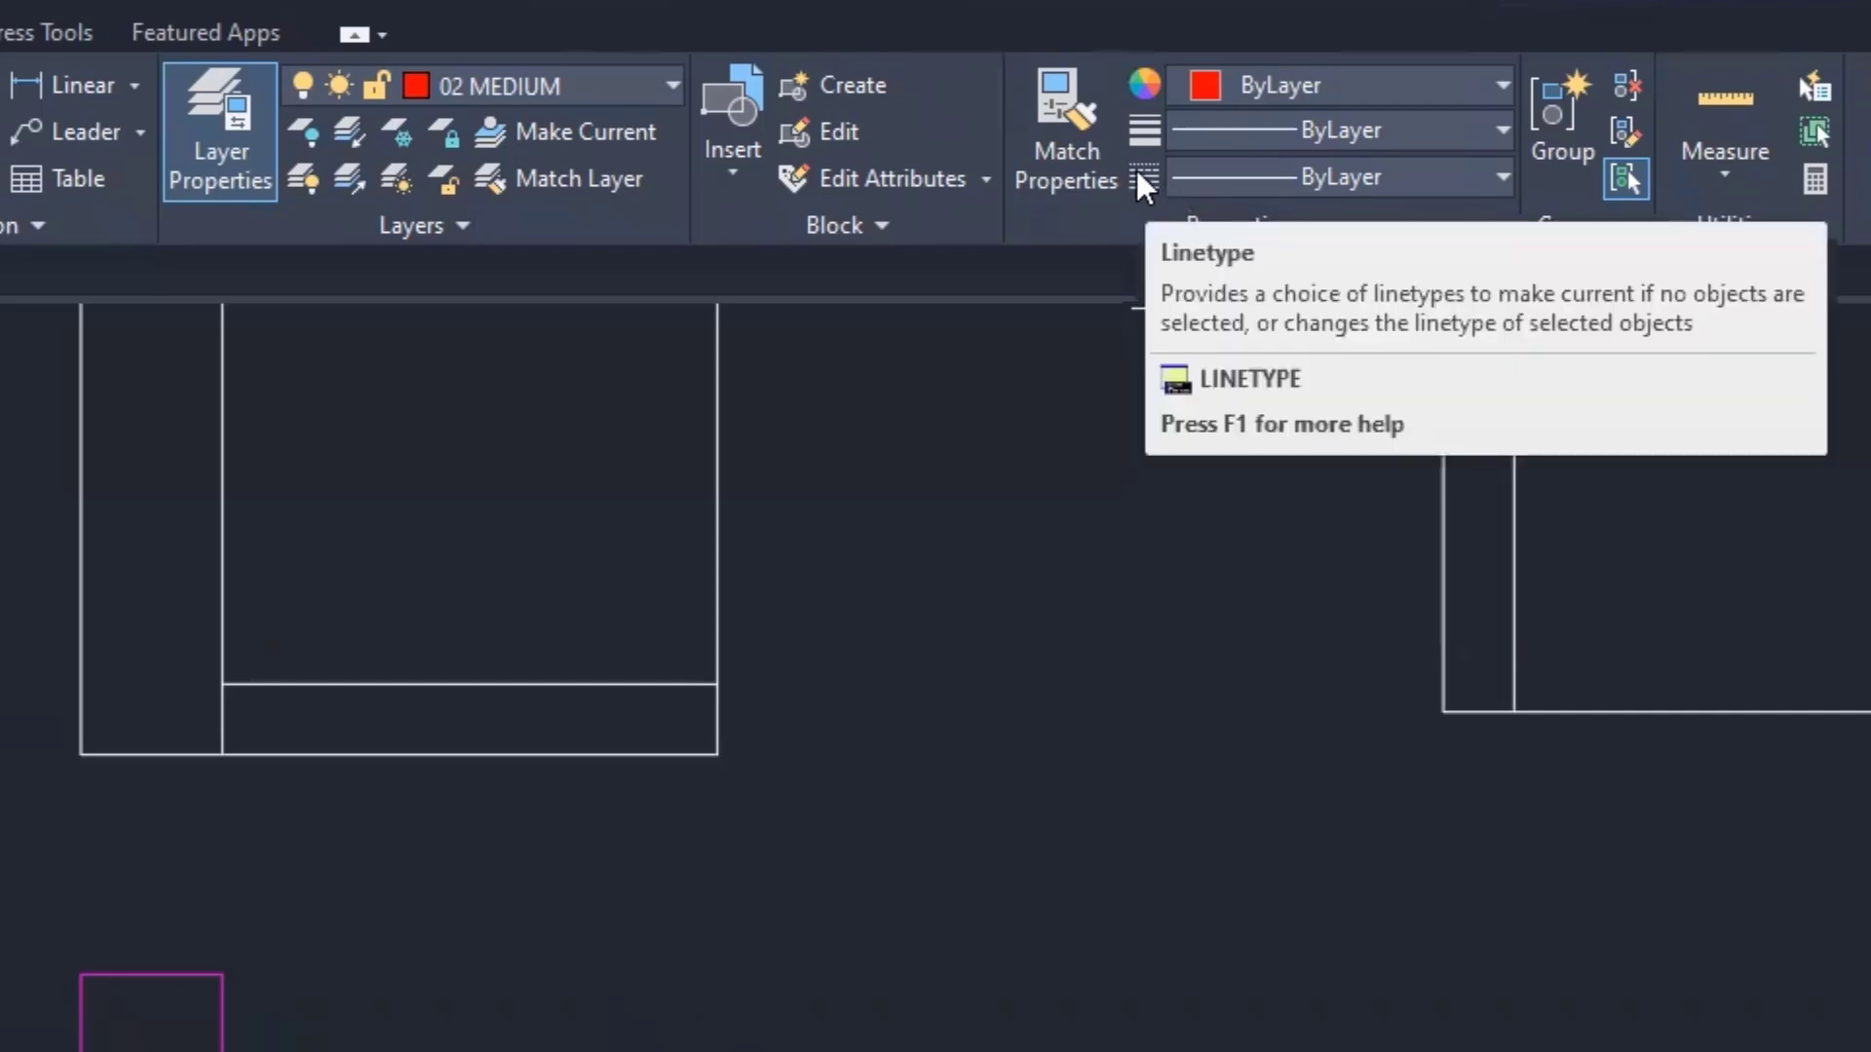
left_click(1472, 184)
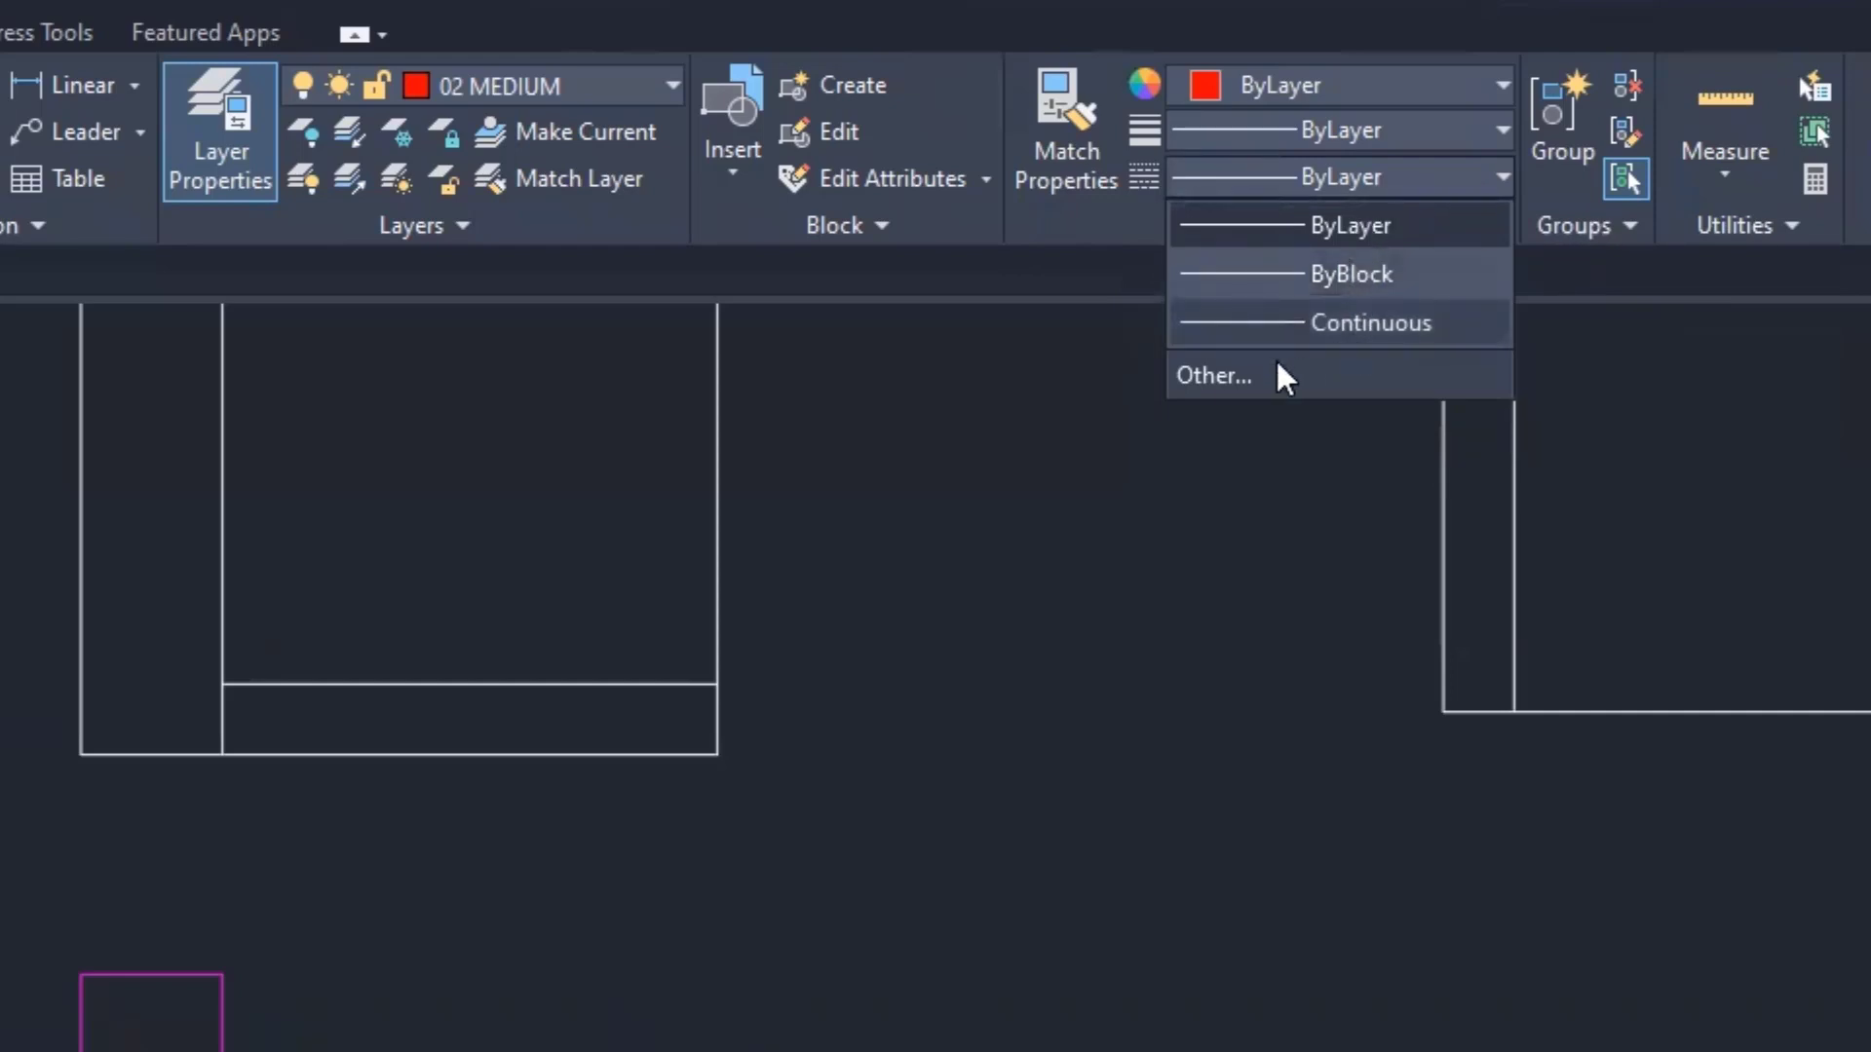
left_click(1208, 376)
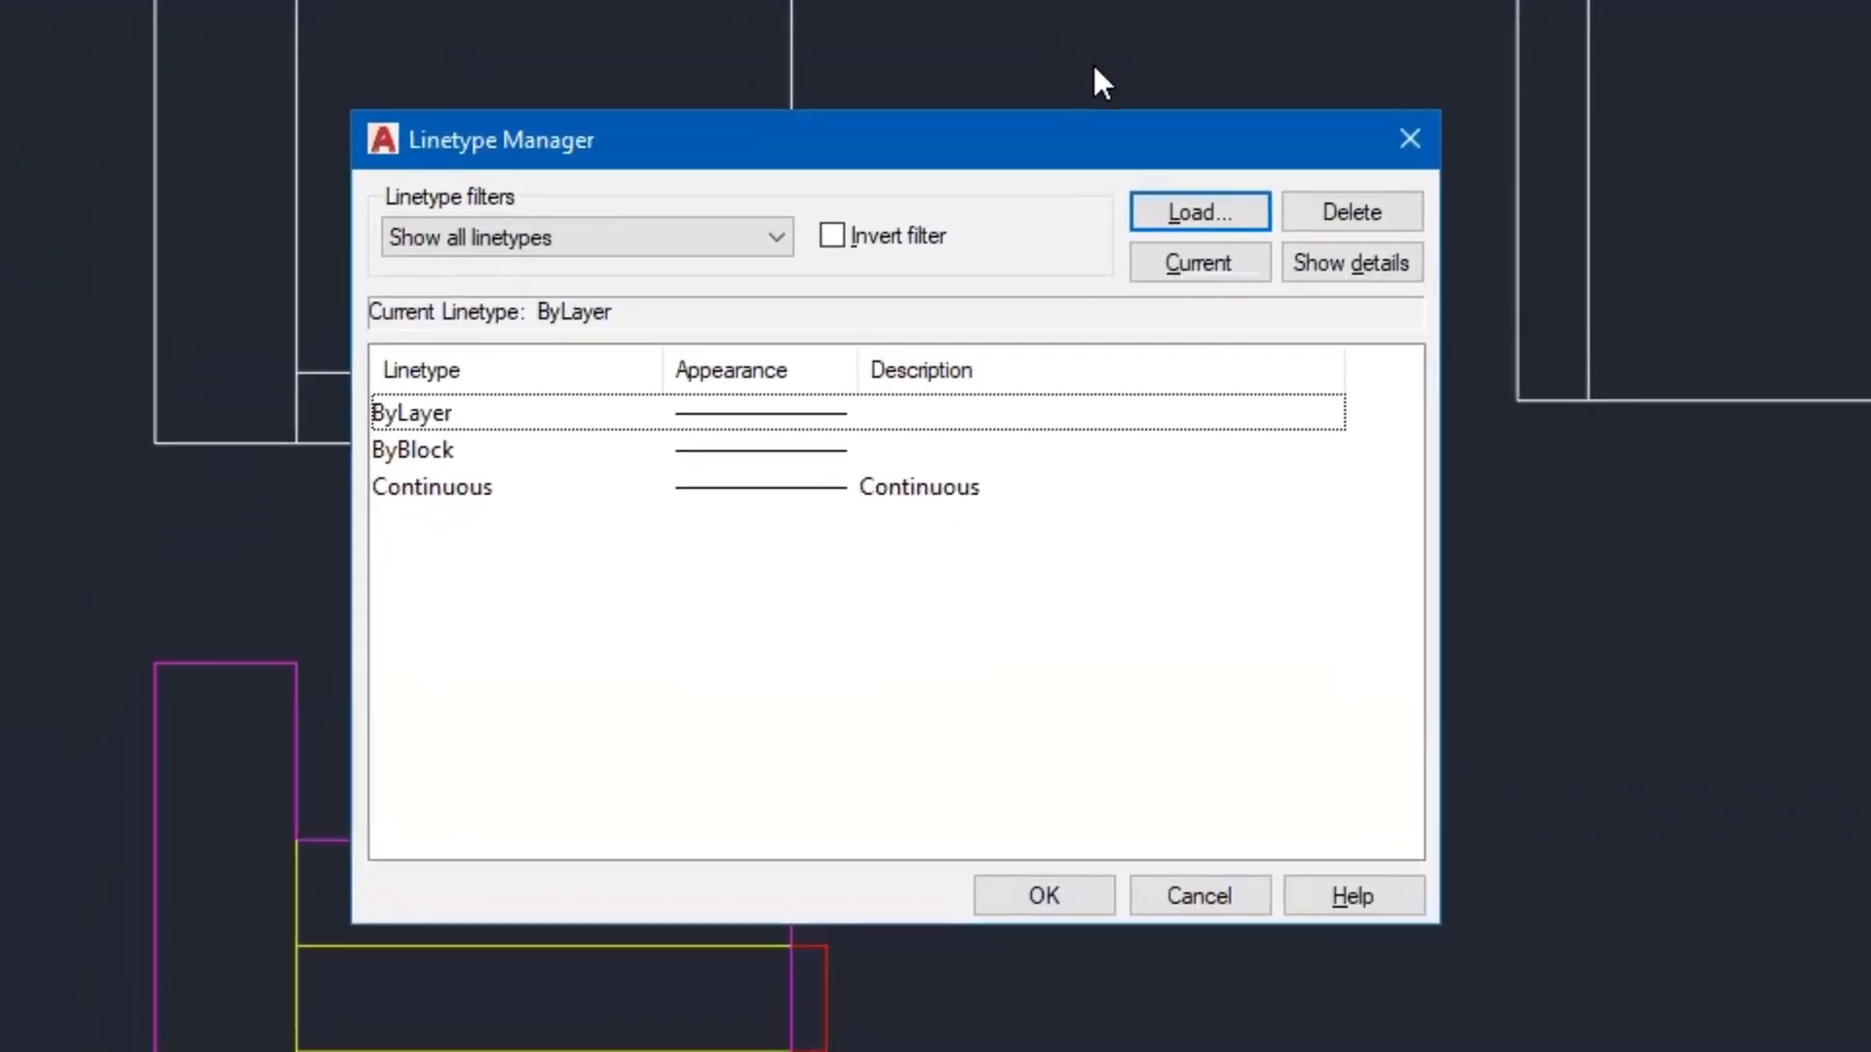
left_click(1199, 212)
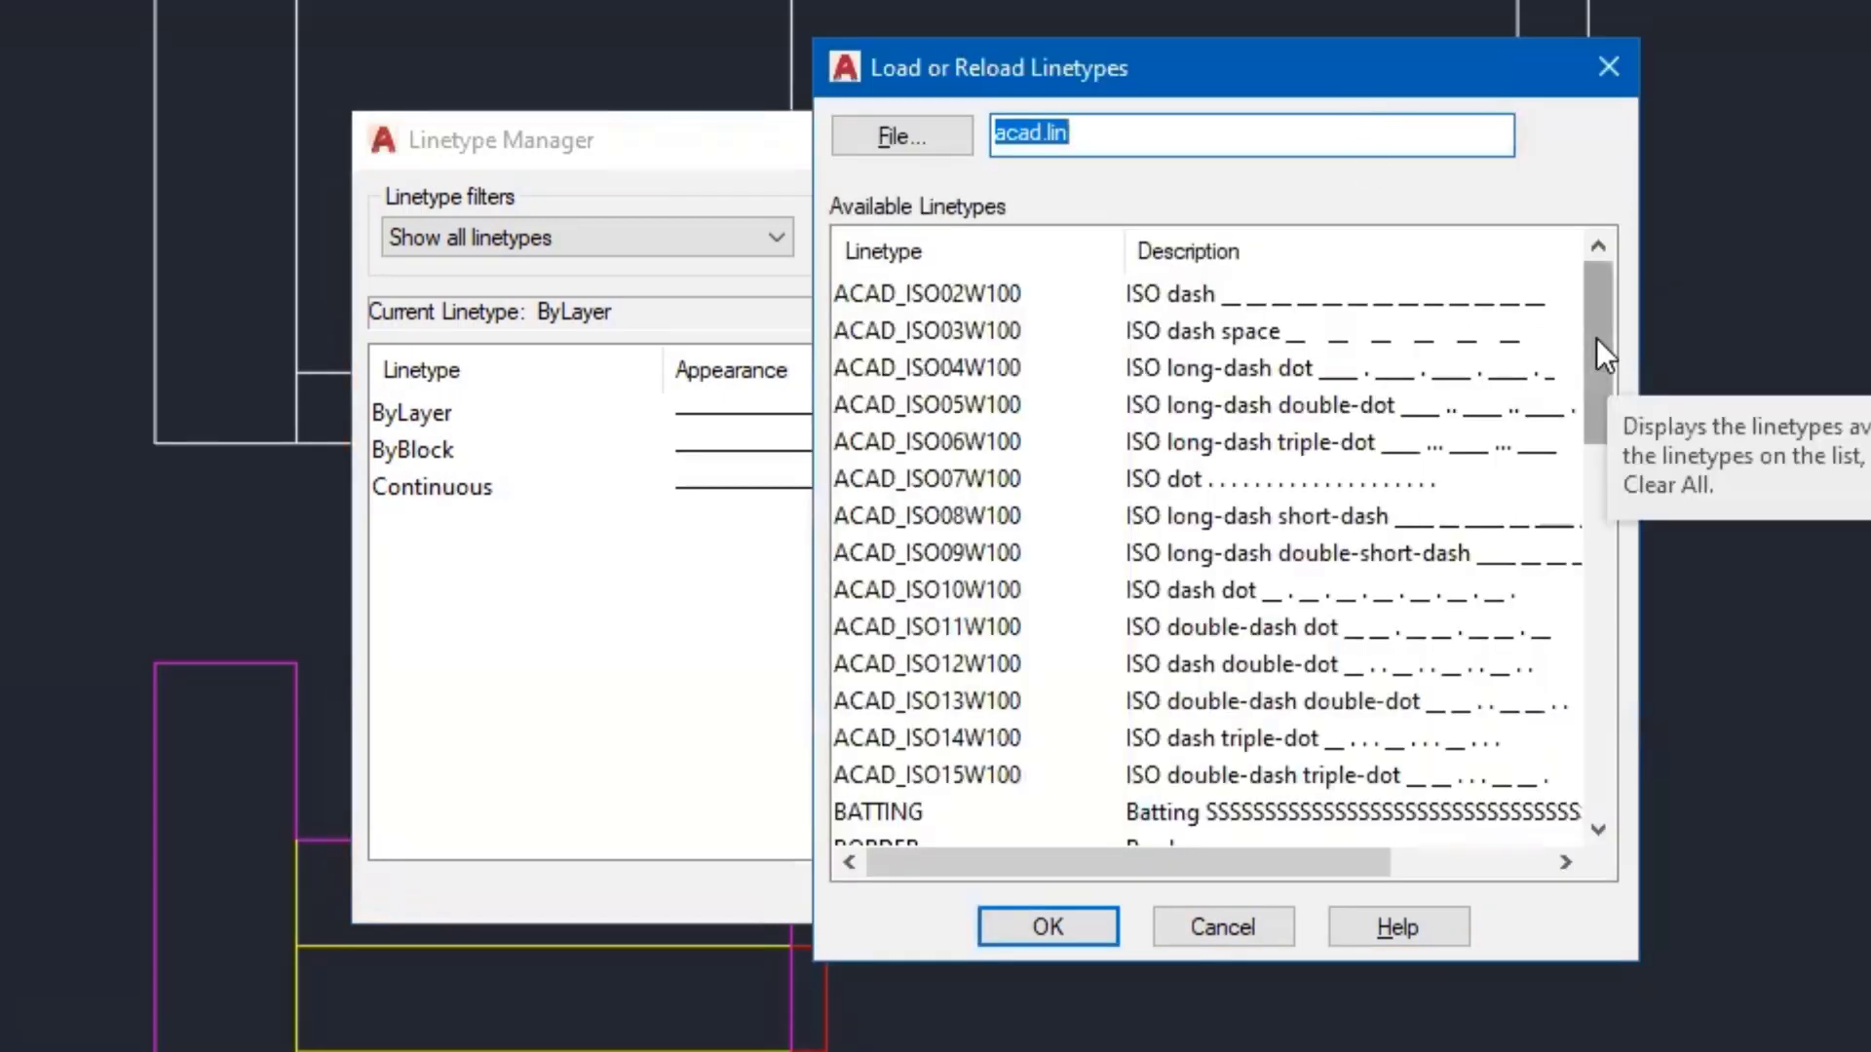
left_click_drag(1596, 337, 1526, 735)
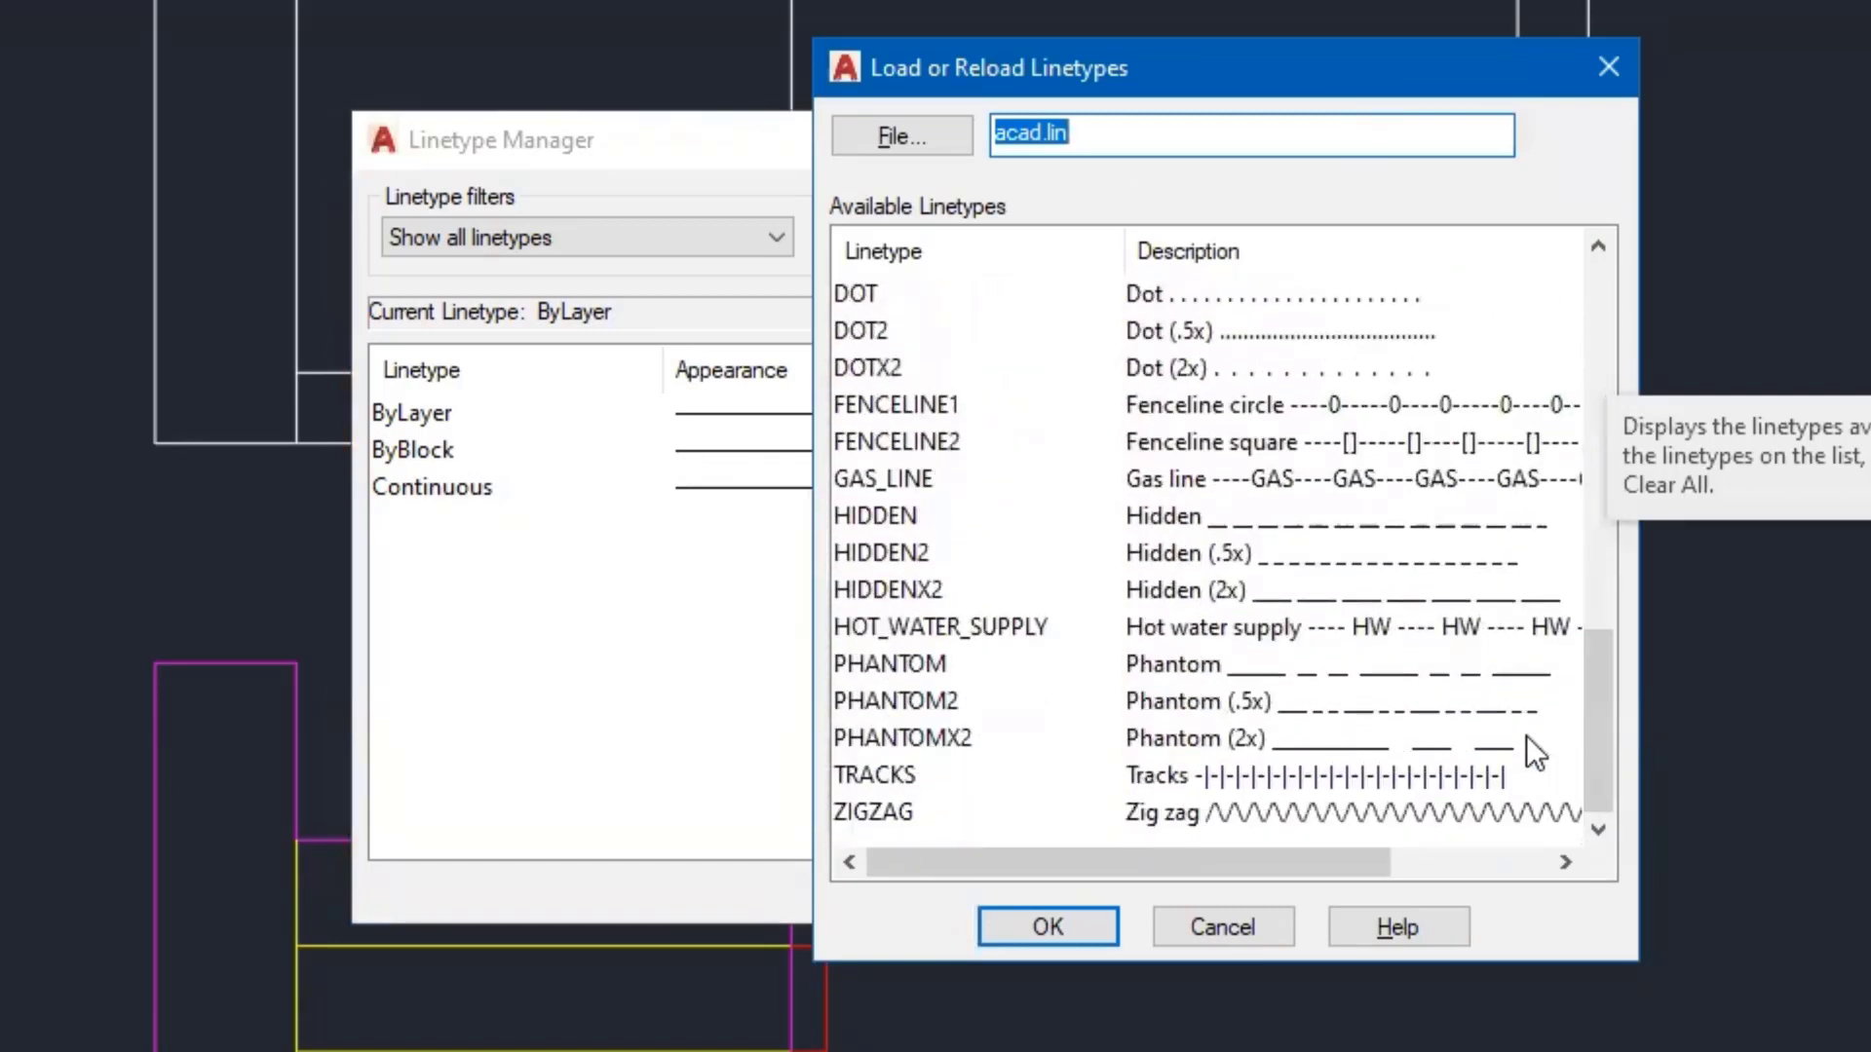
left_click(868, 519)
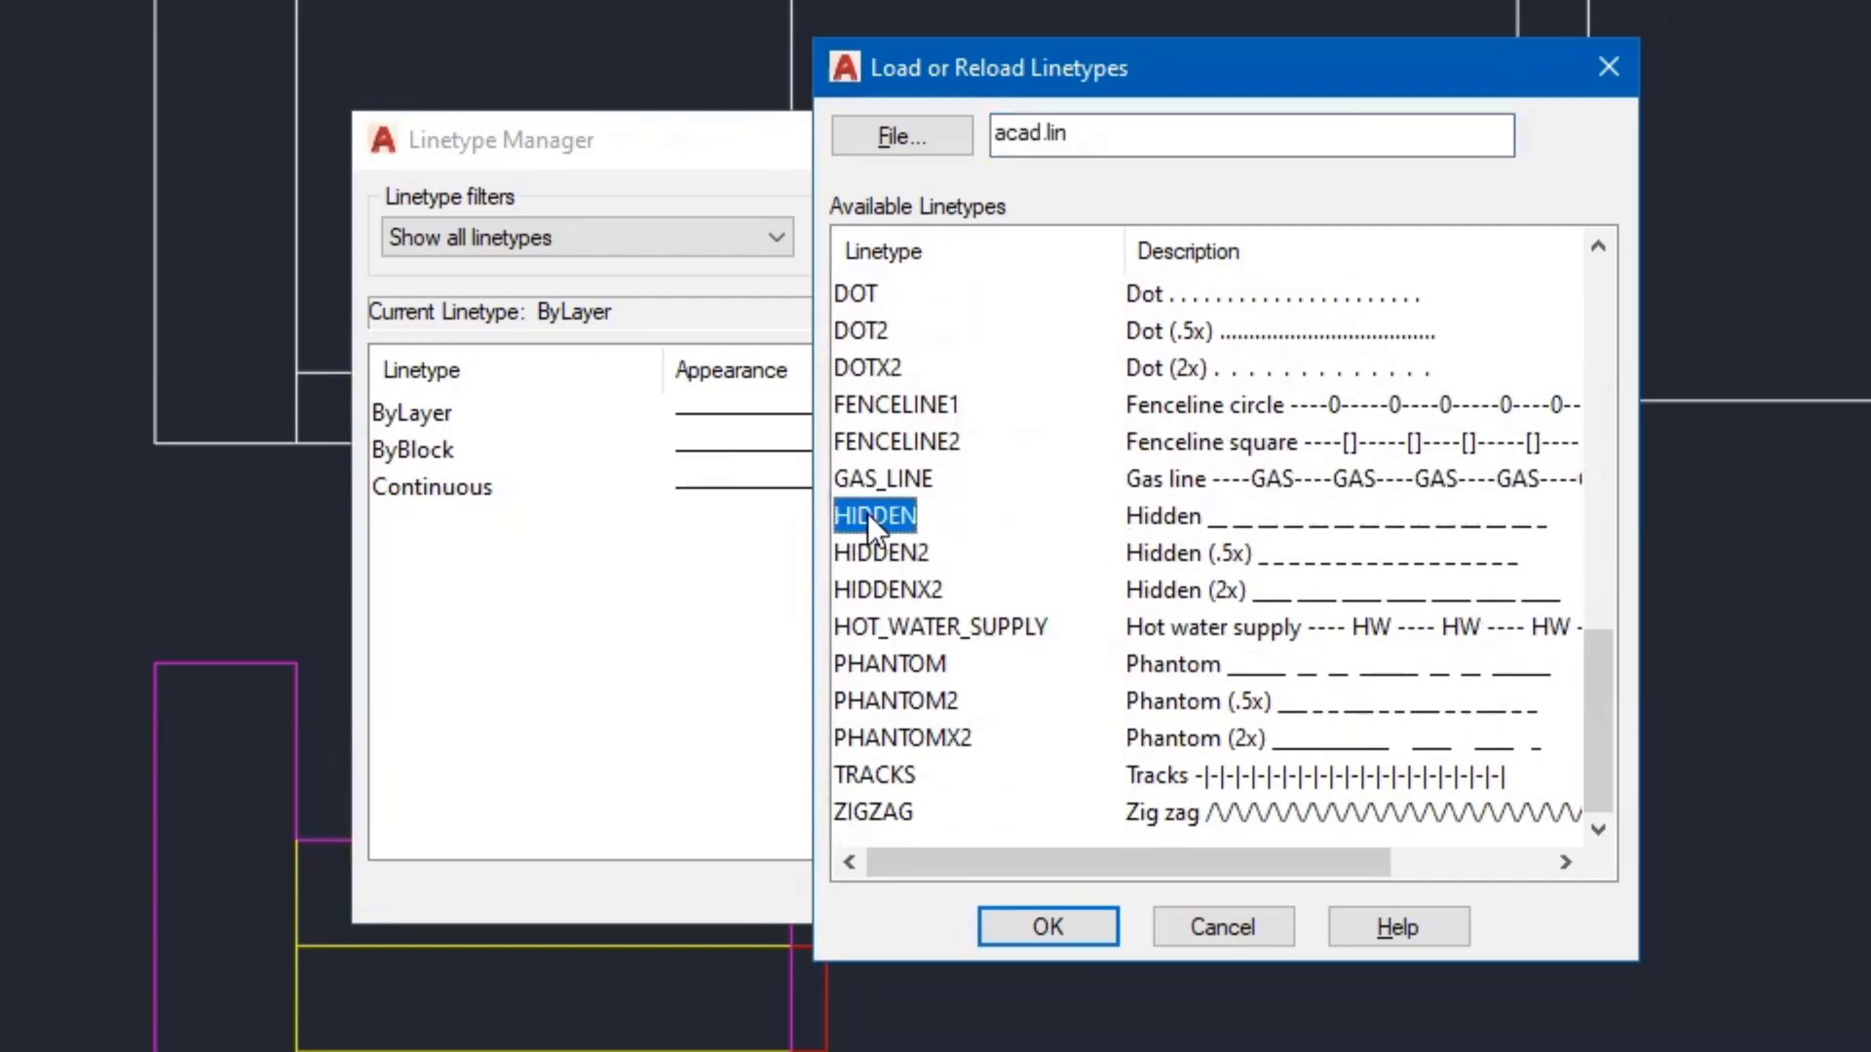
left_click(1049, 926)
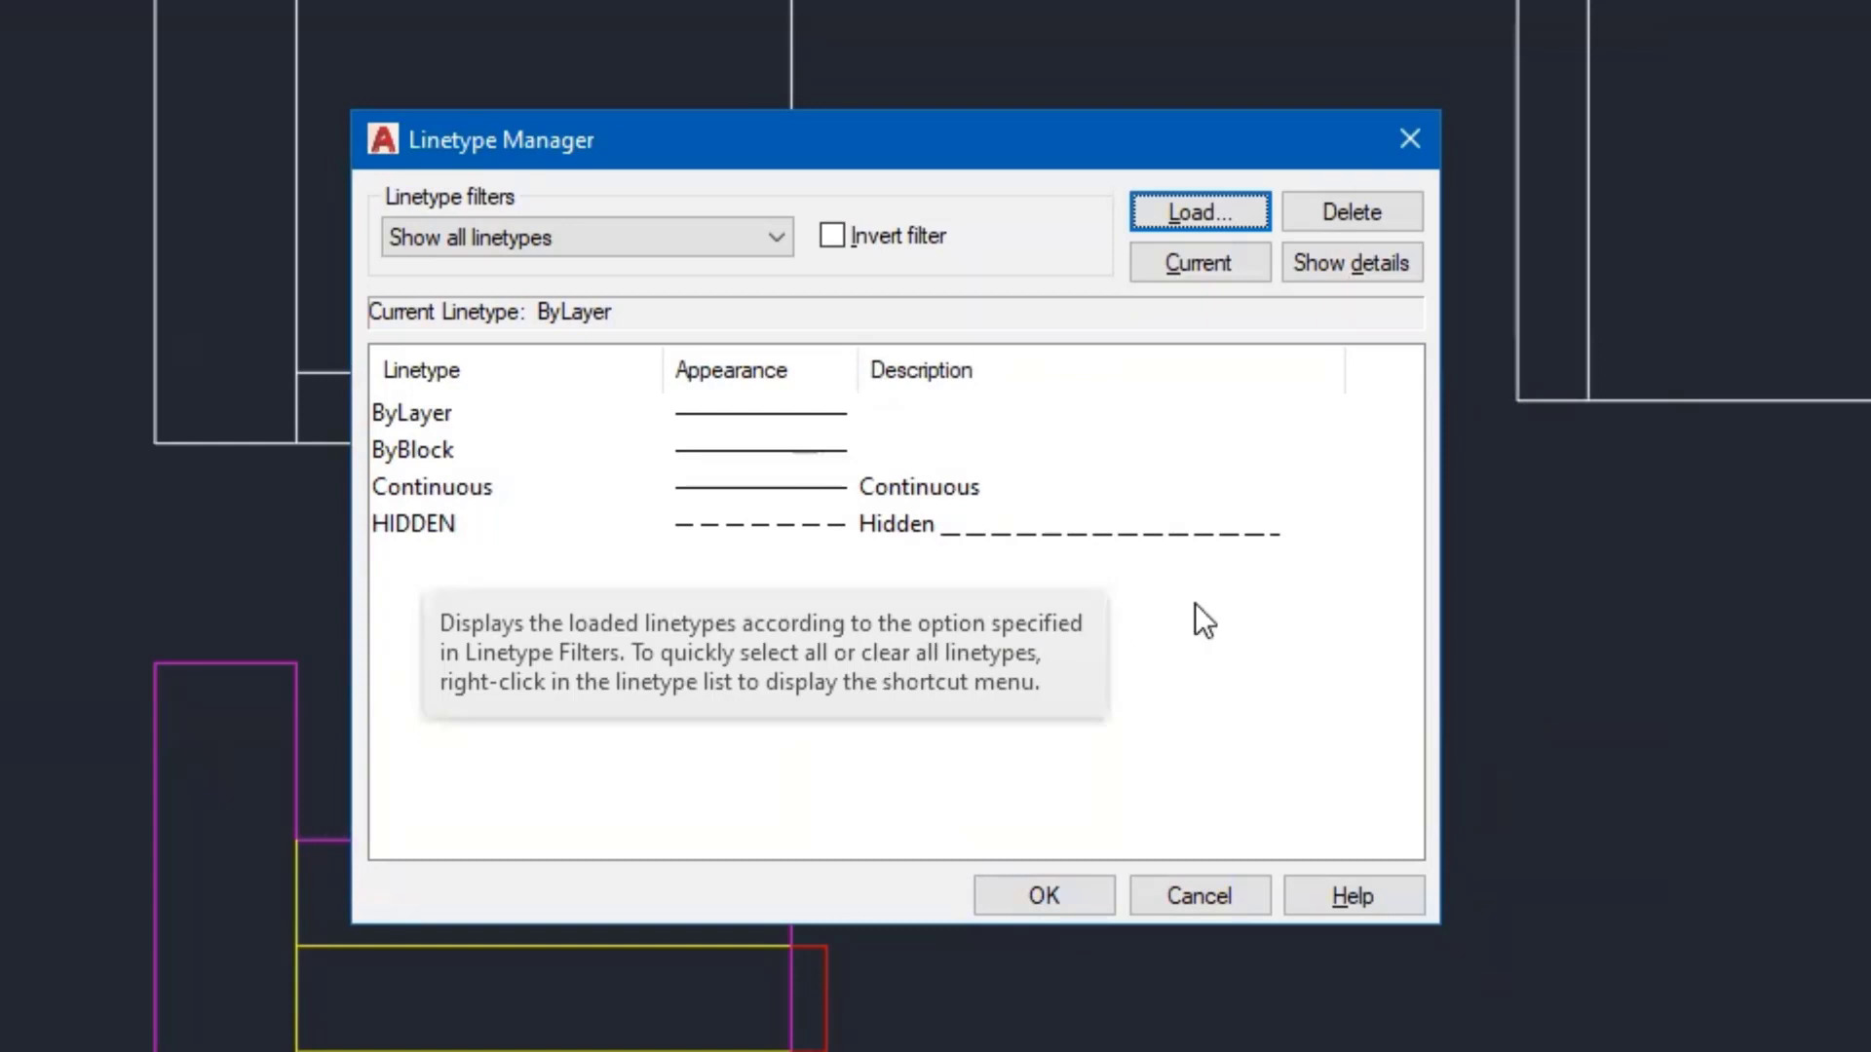
left_click(1051, 891)
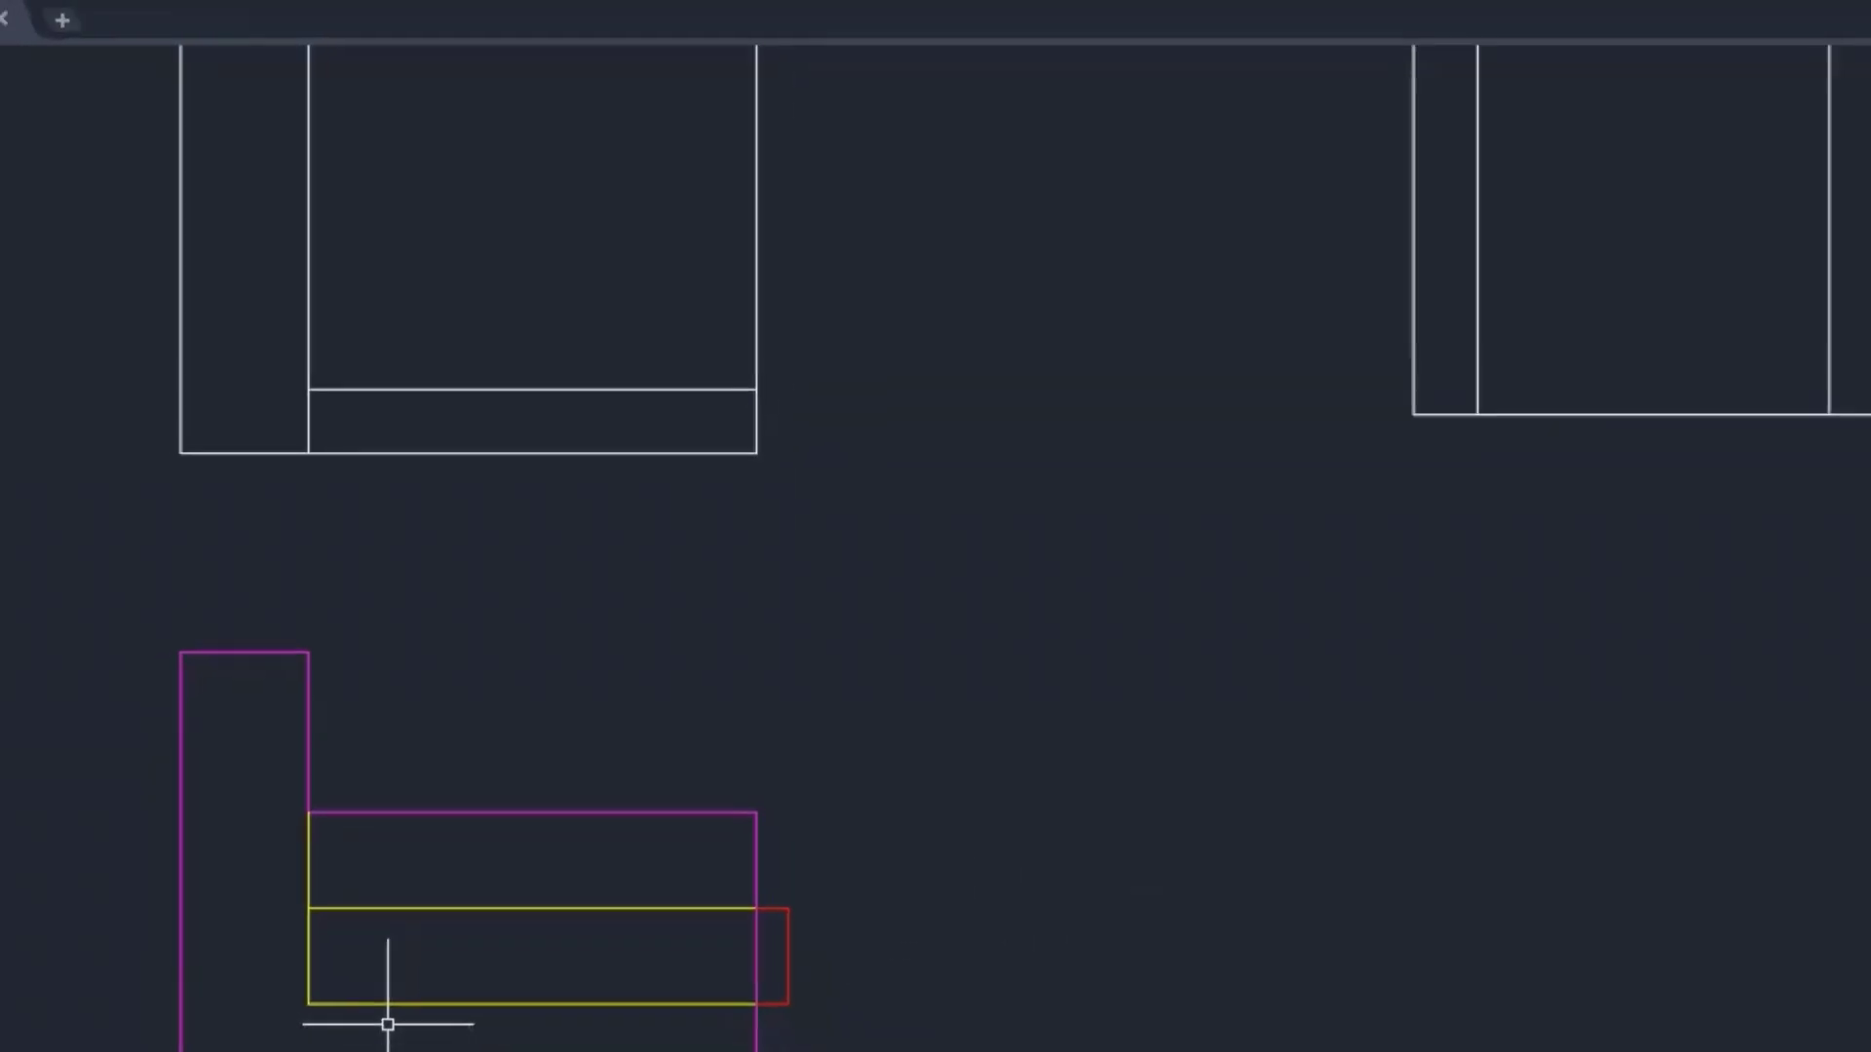
- Crossing-select the yellow pillow lines and assign them the HIDDEN linetype
middle_click_drag(394, 894, 602, 903)
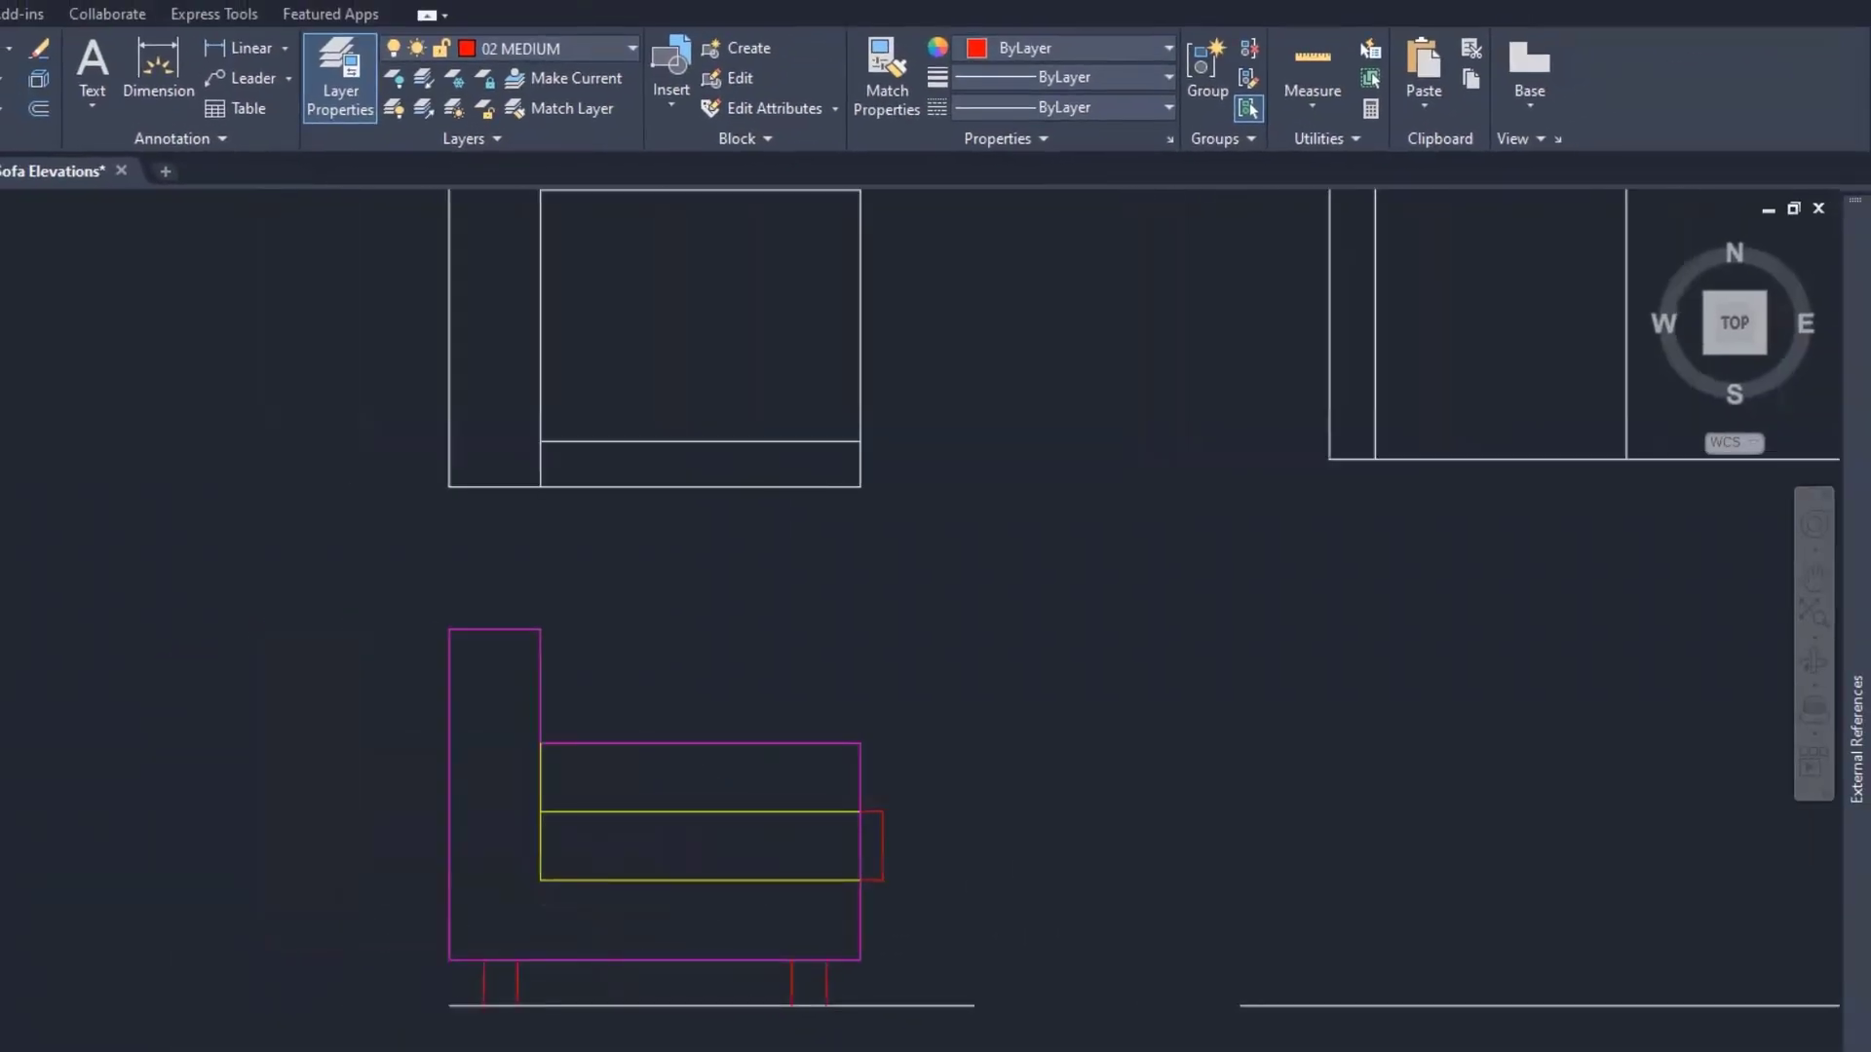
scroll(604, 899, "up", 4)
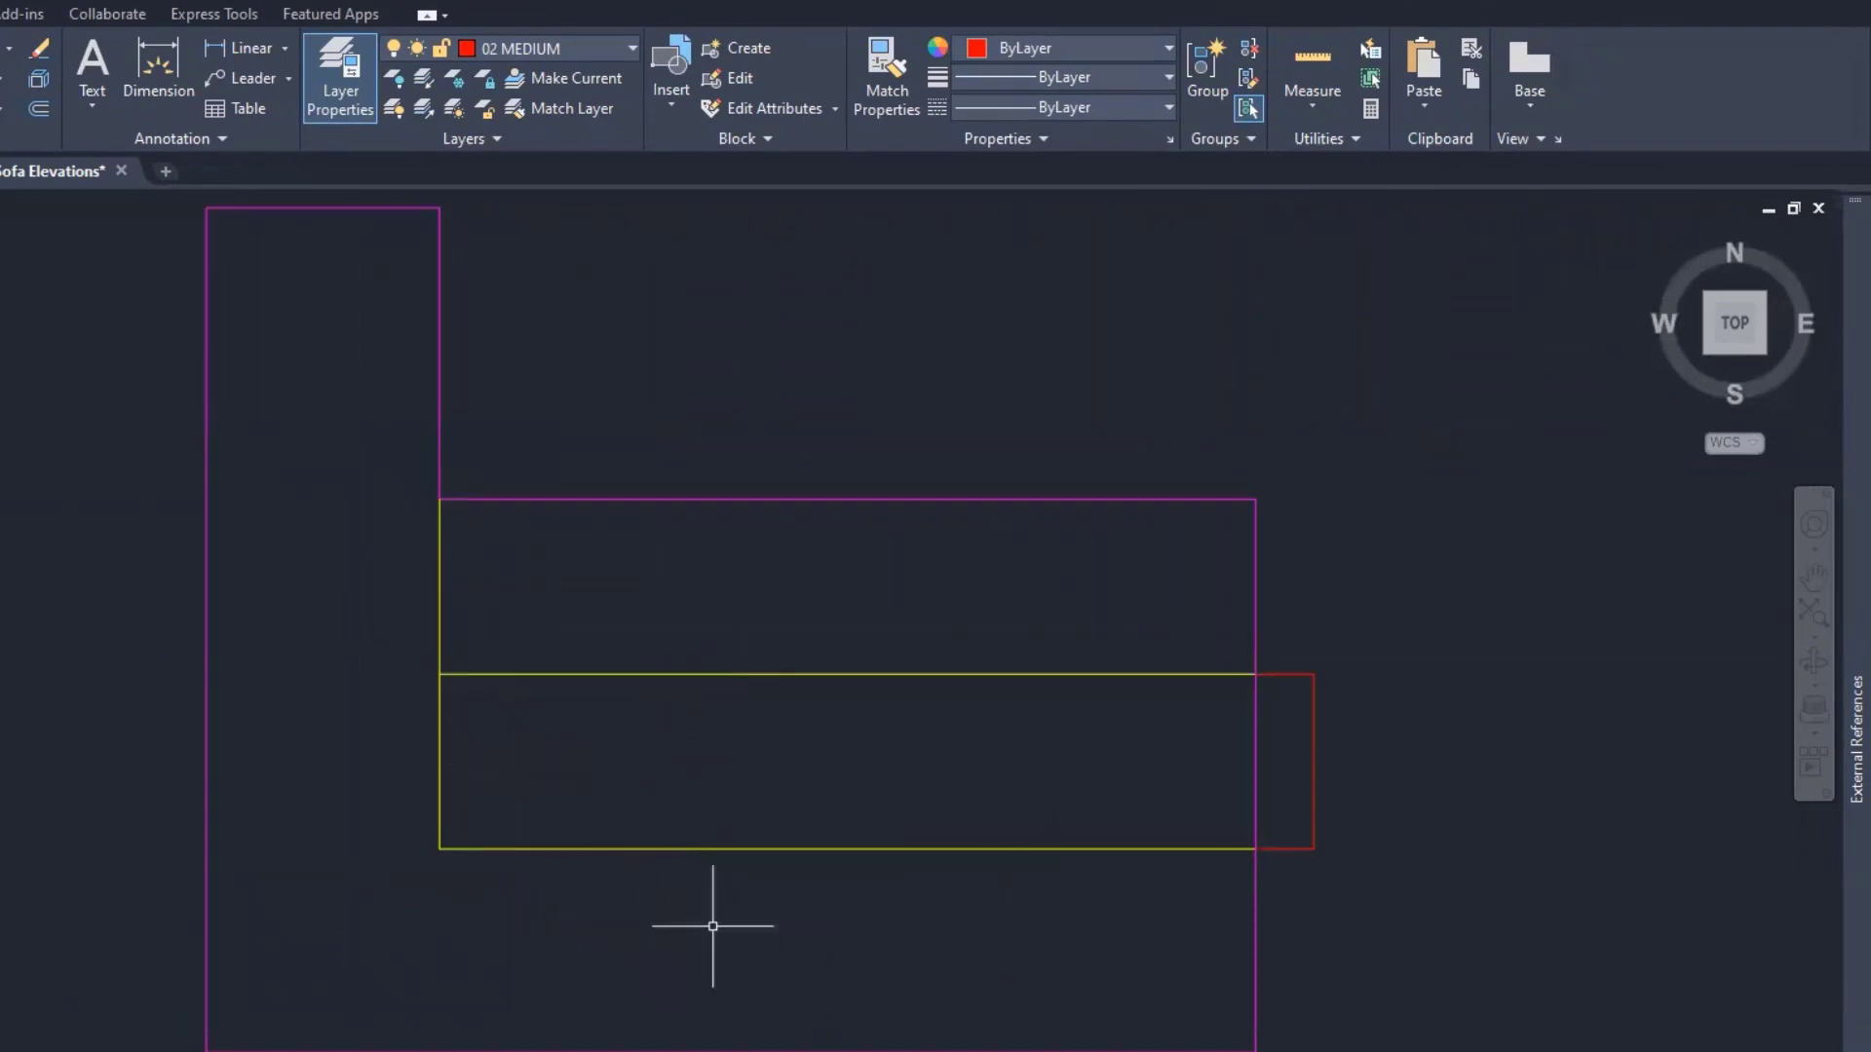
left_click(762, 905)
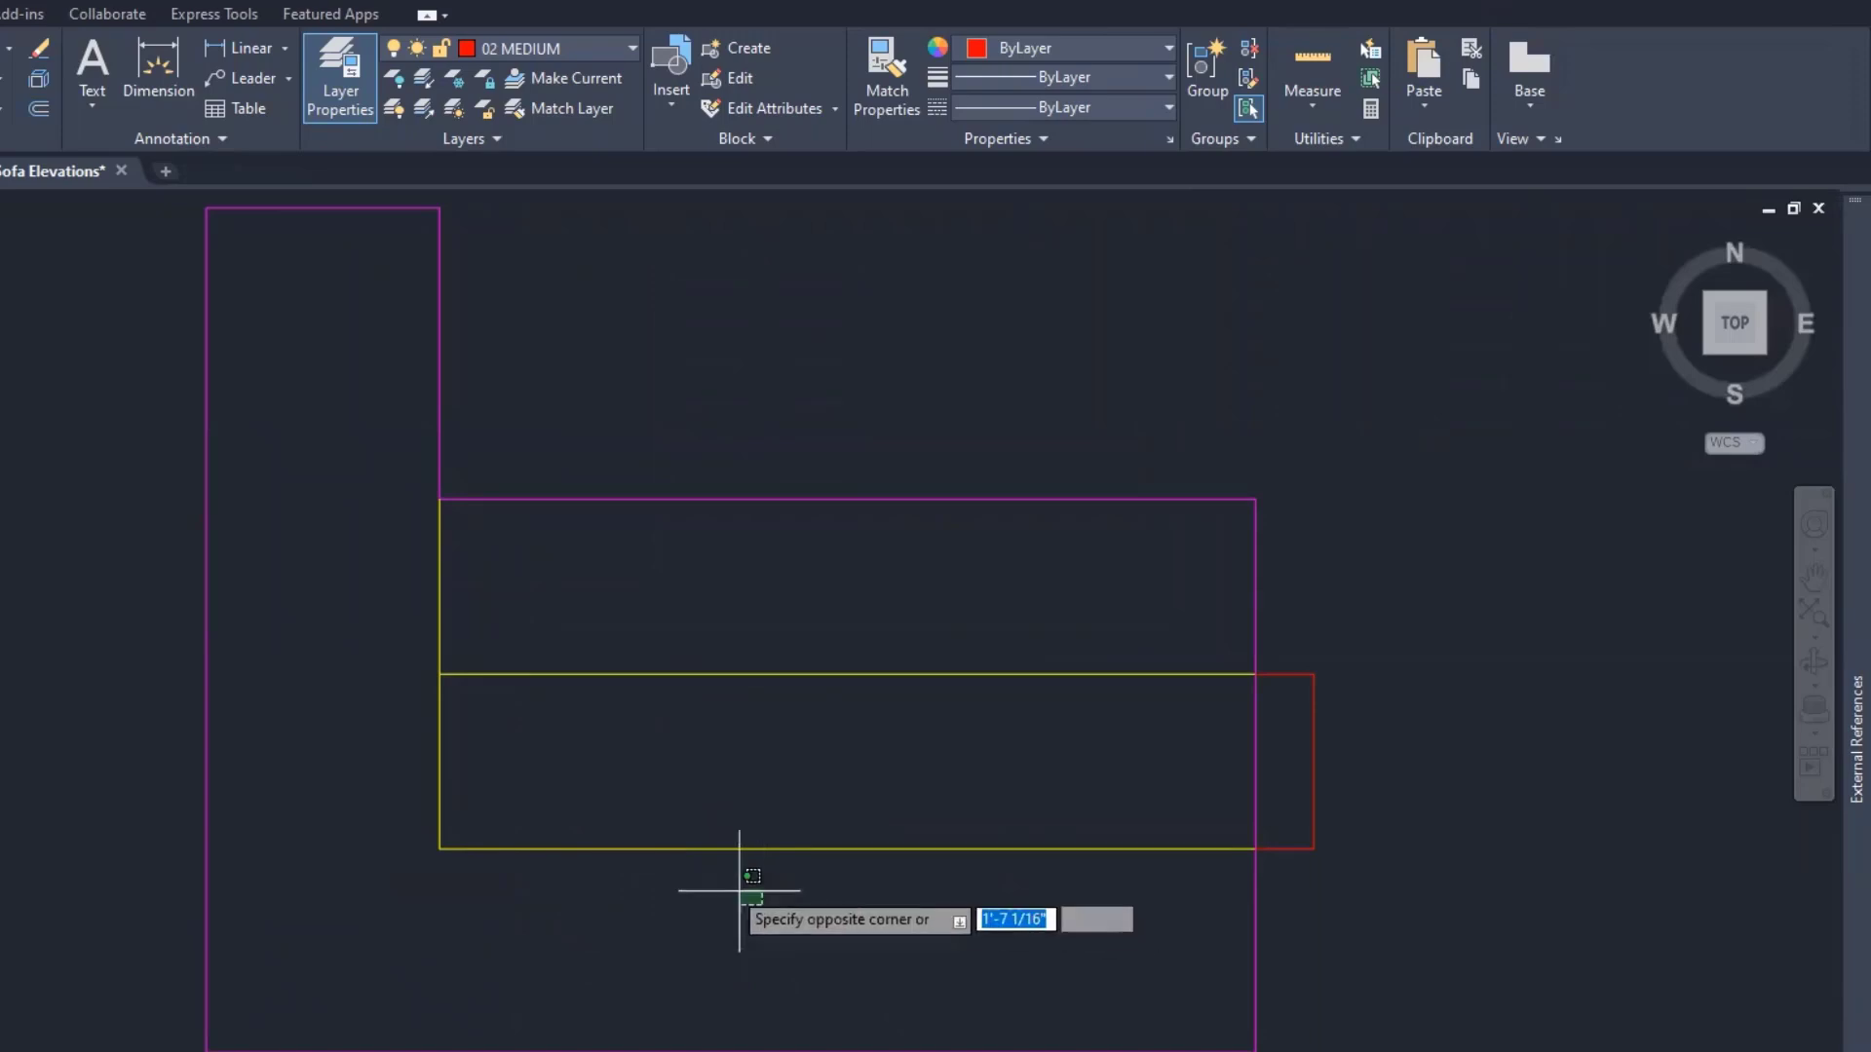
left_click(352, 606)
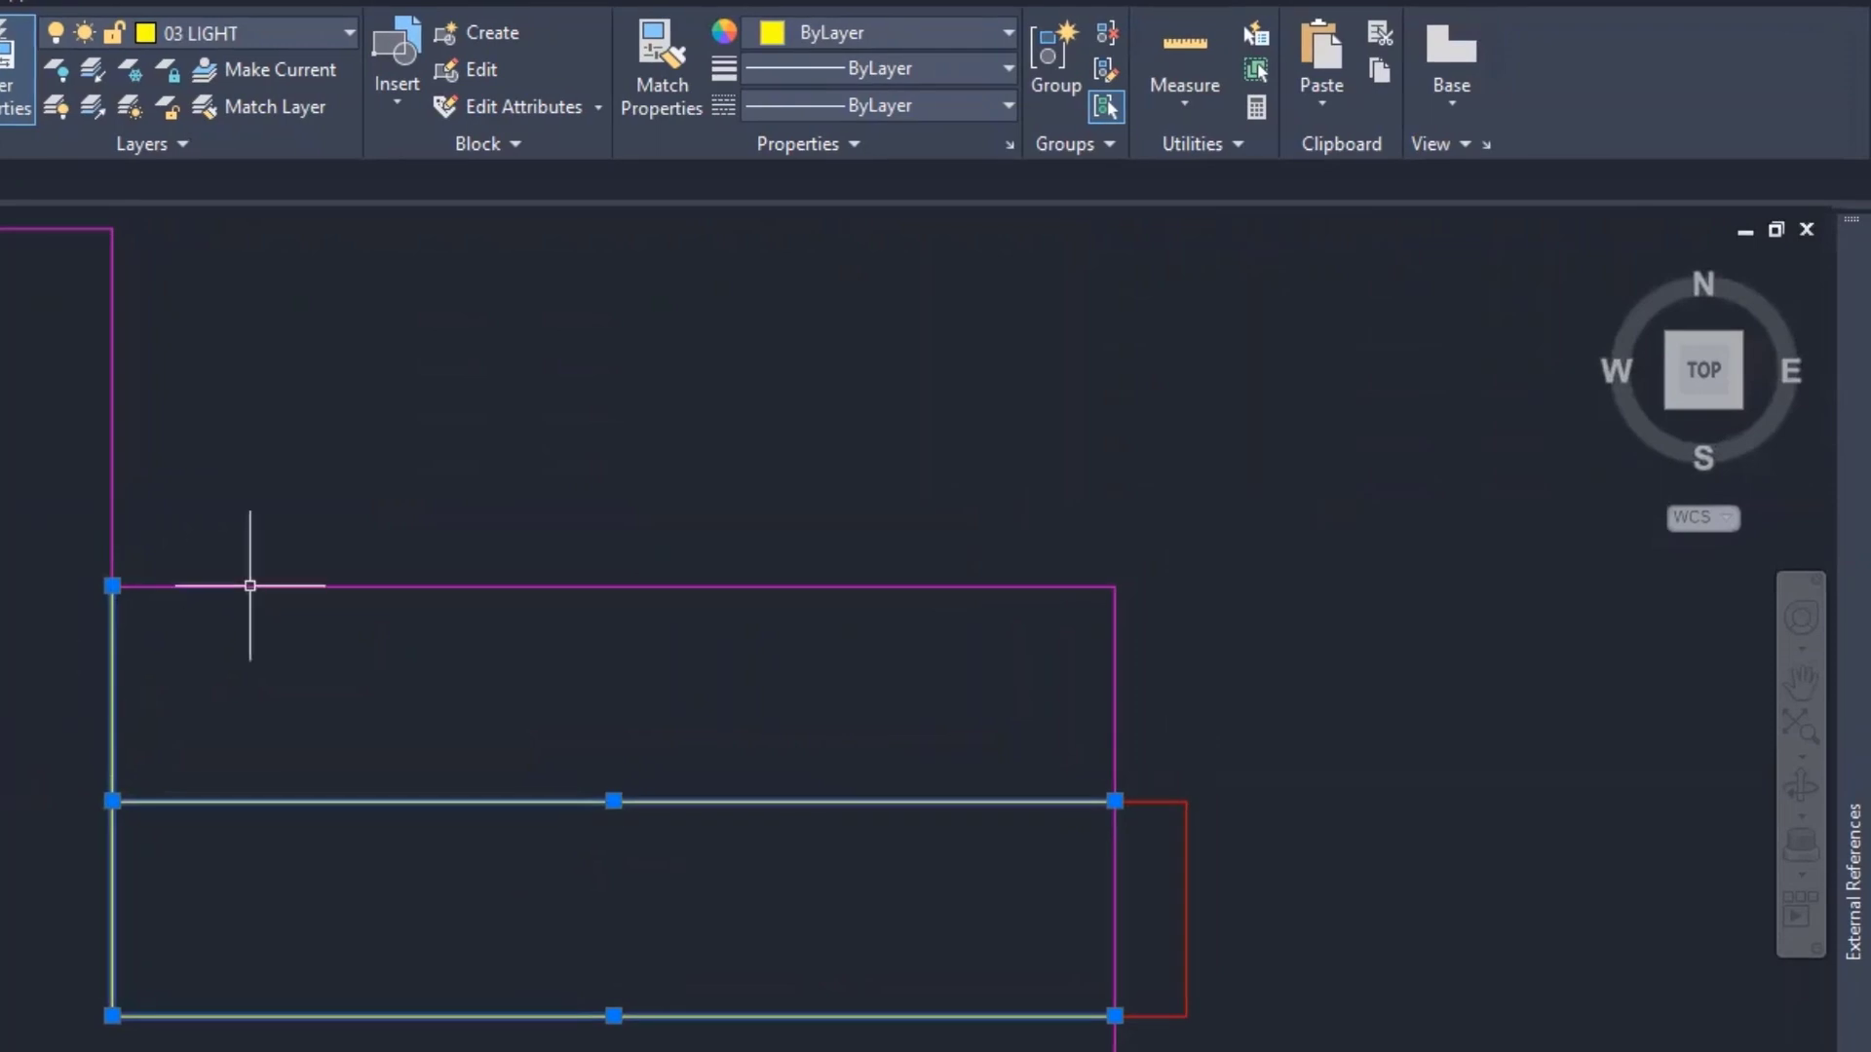
left_click(902, 103)
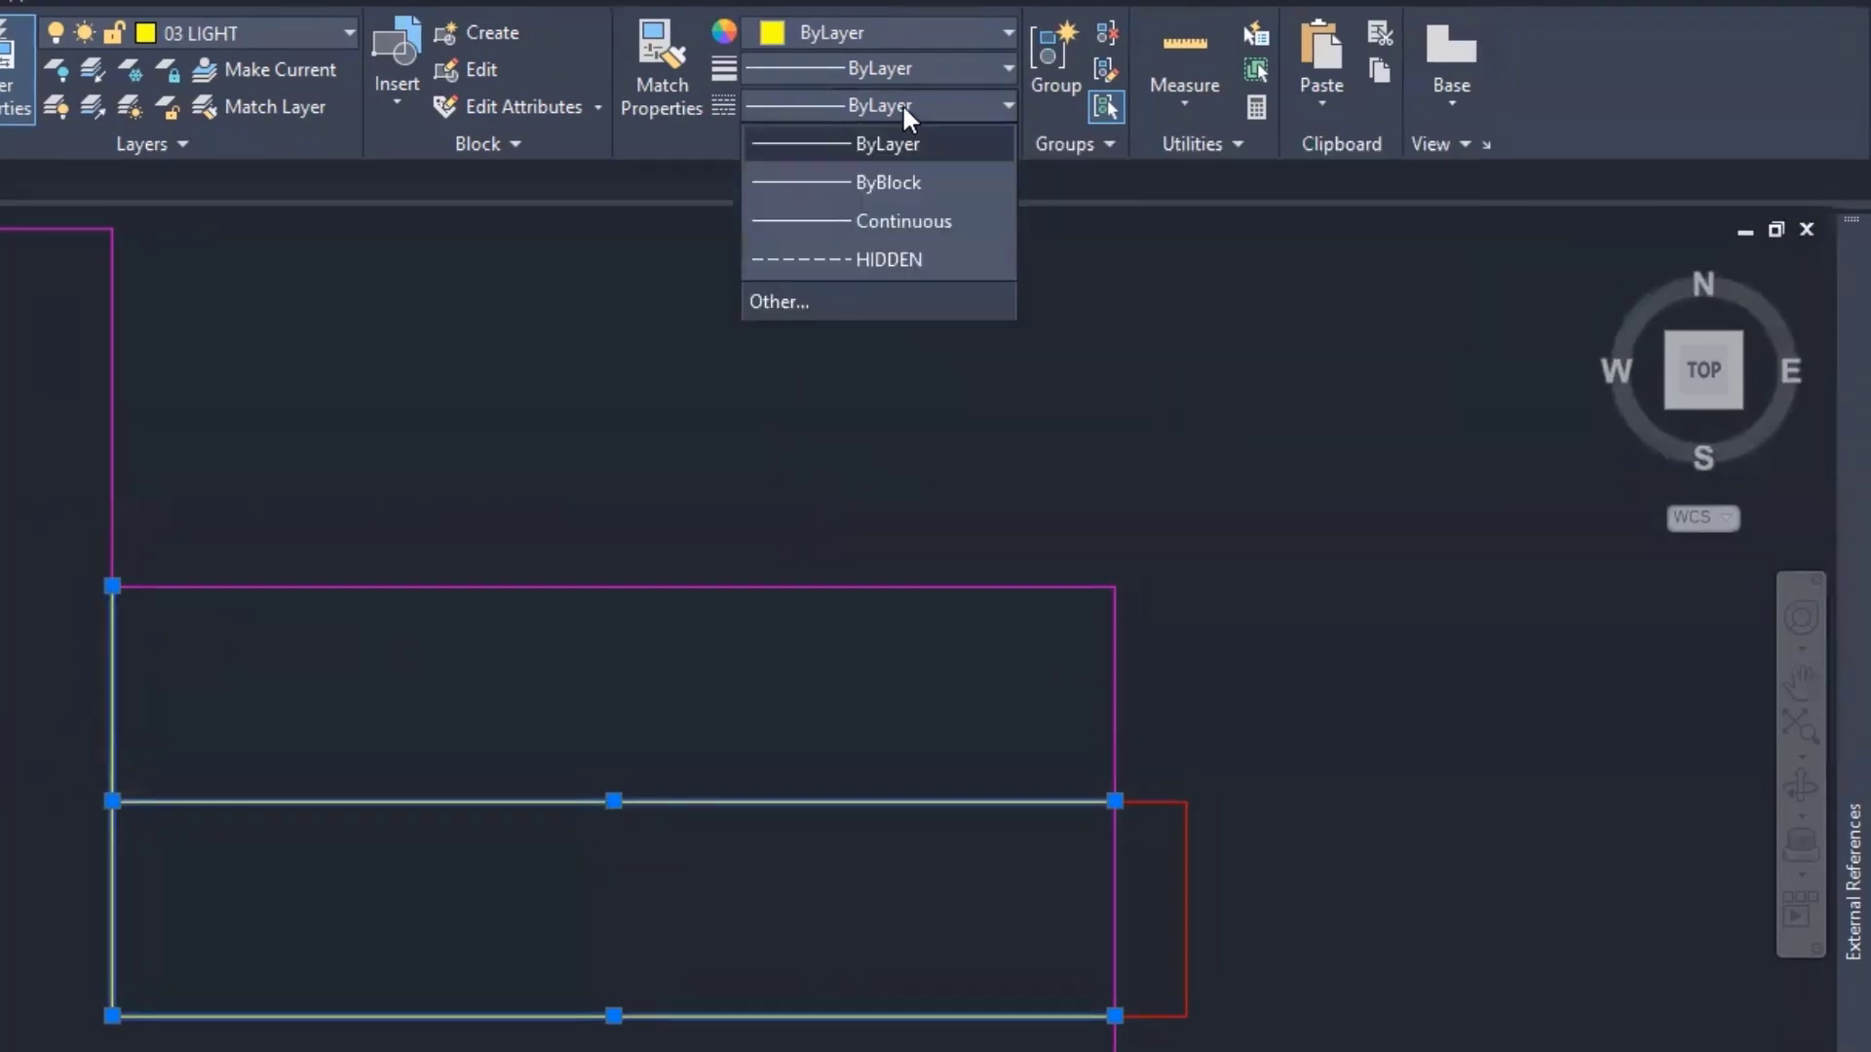
left_click(880, 257)
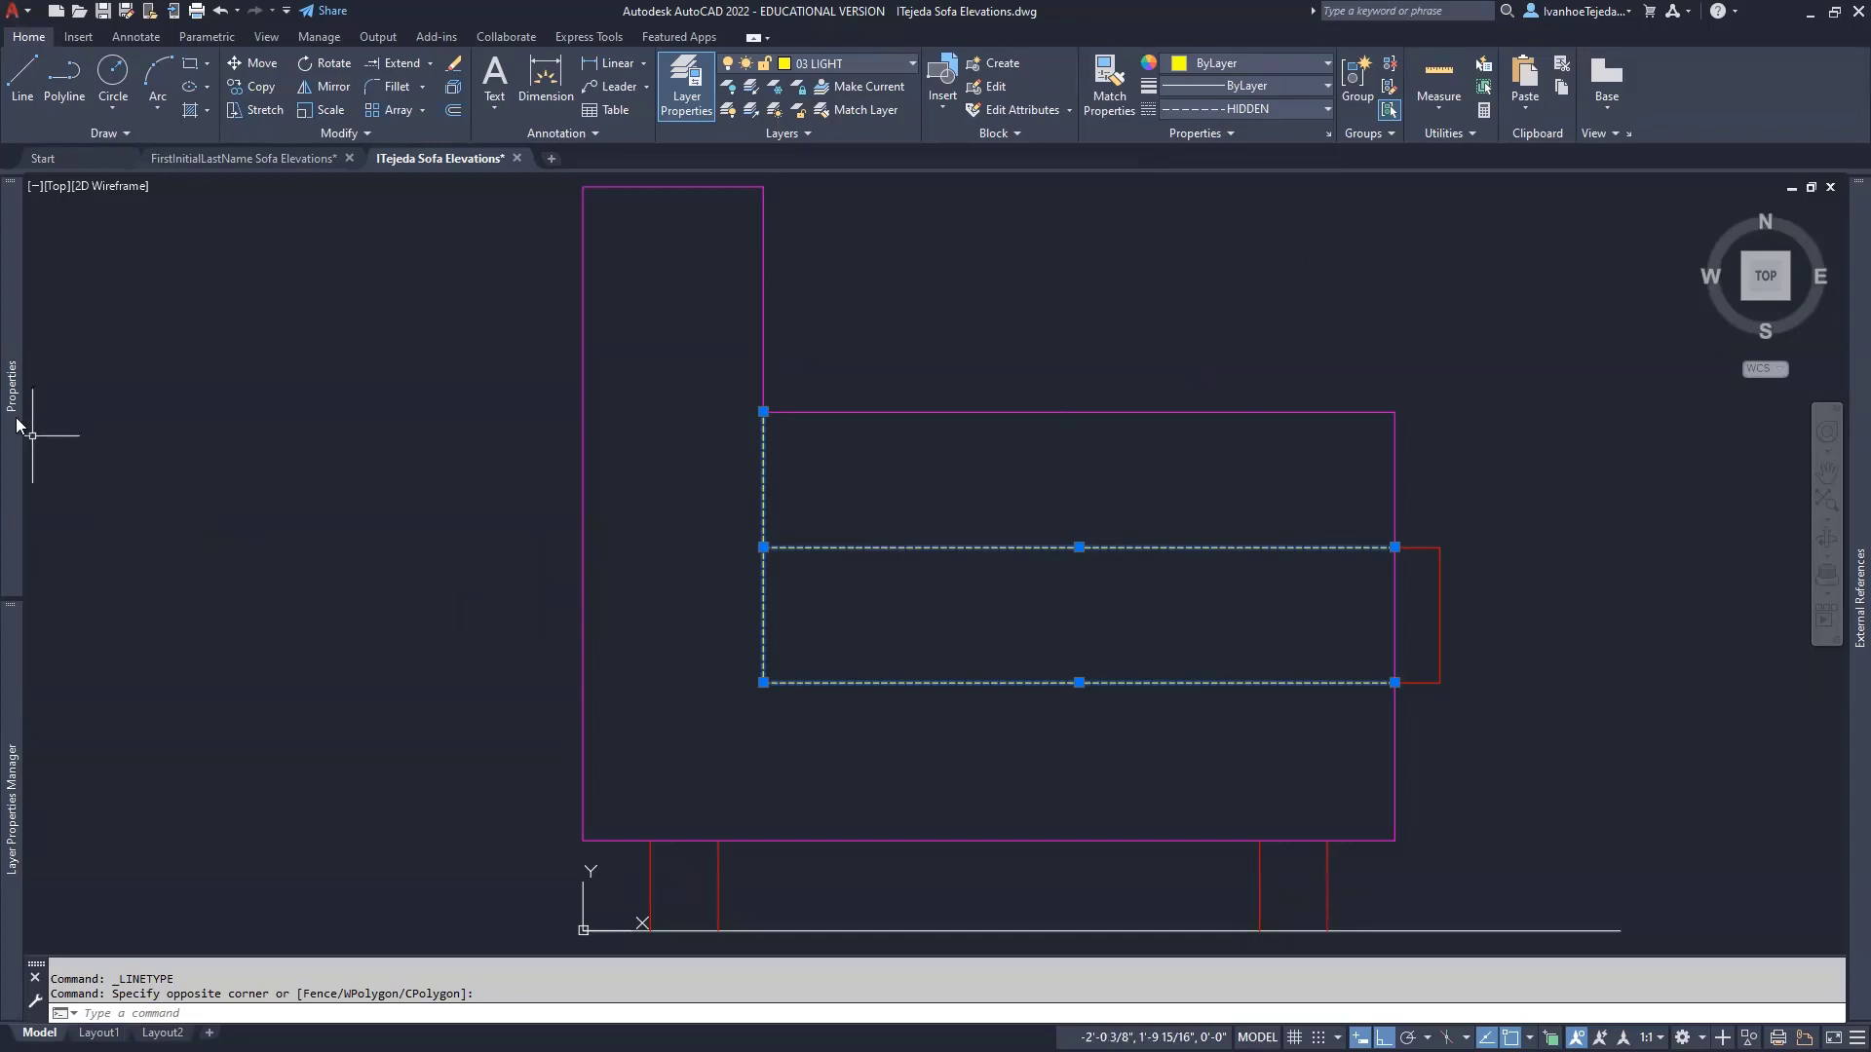
- Try linetype scales 12, 24 and 6 on the dashed pillow lines, settling on 12
mouse_move(17, 425)
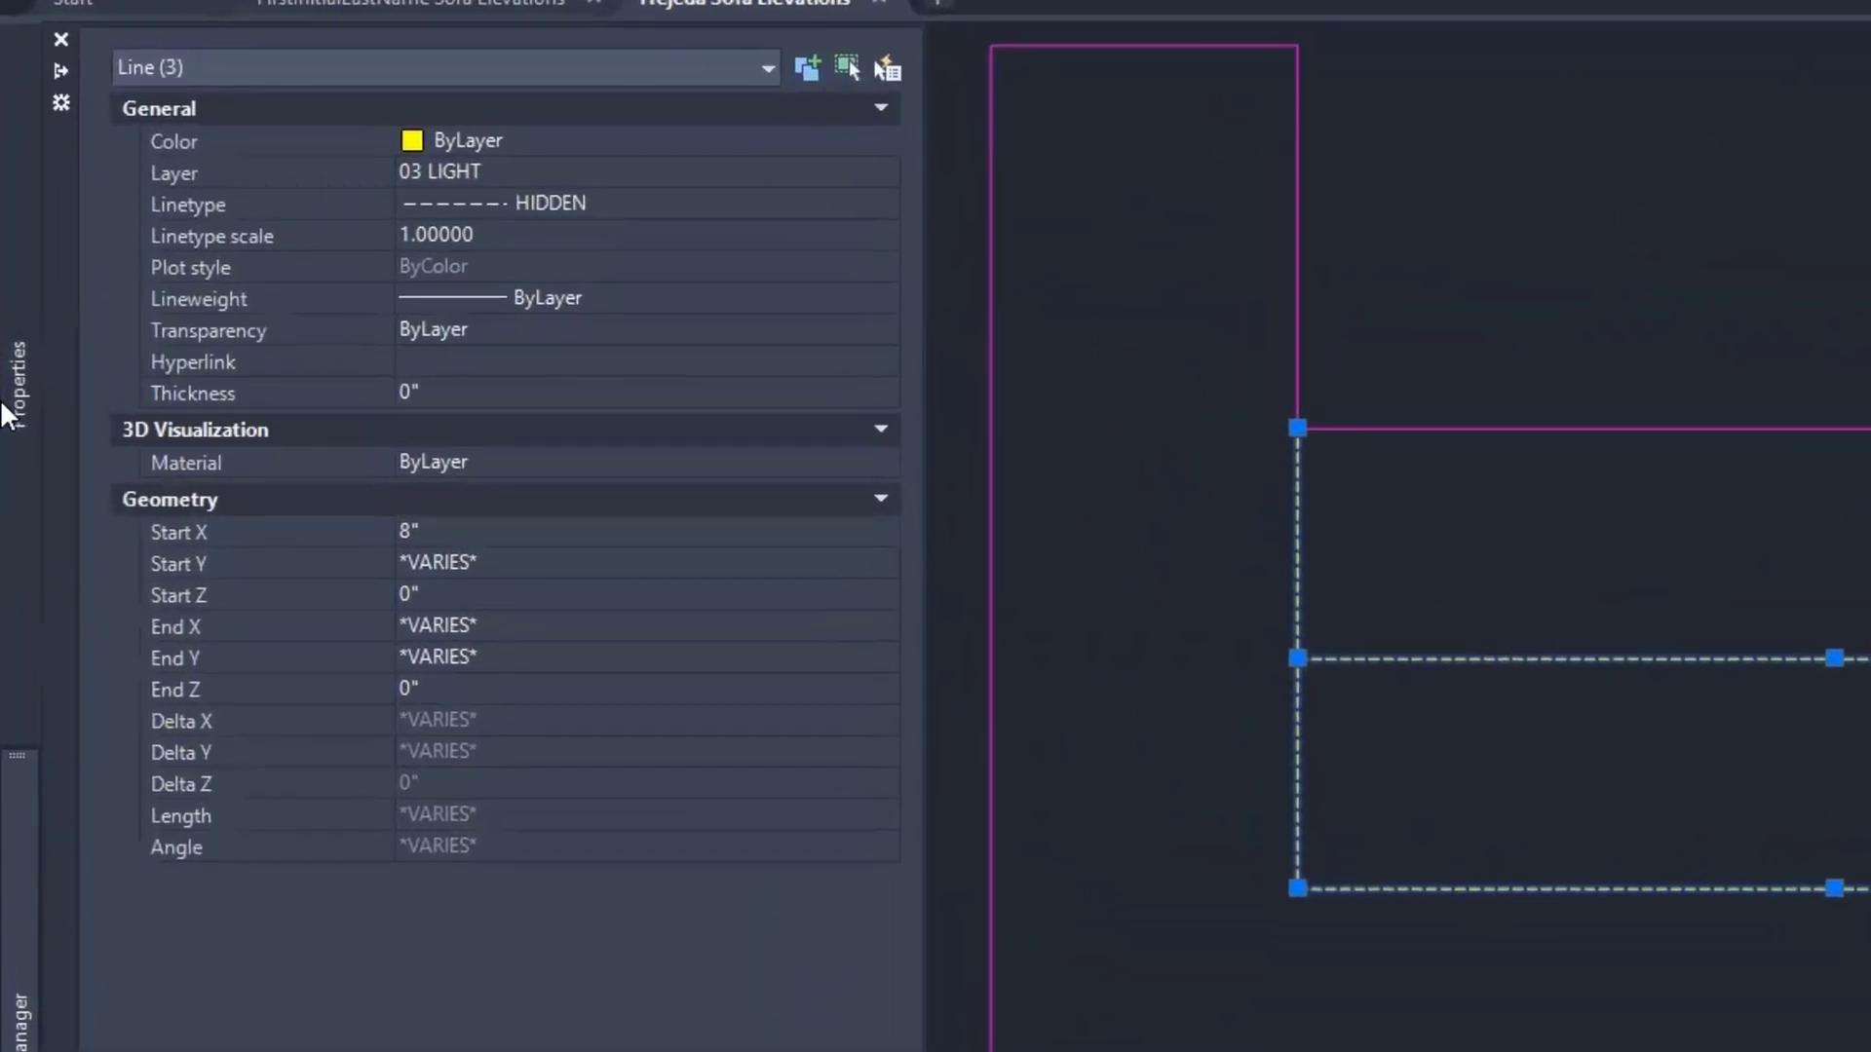
left_click(485, 237)
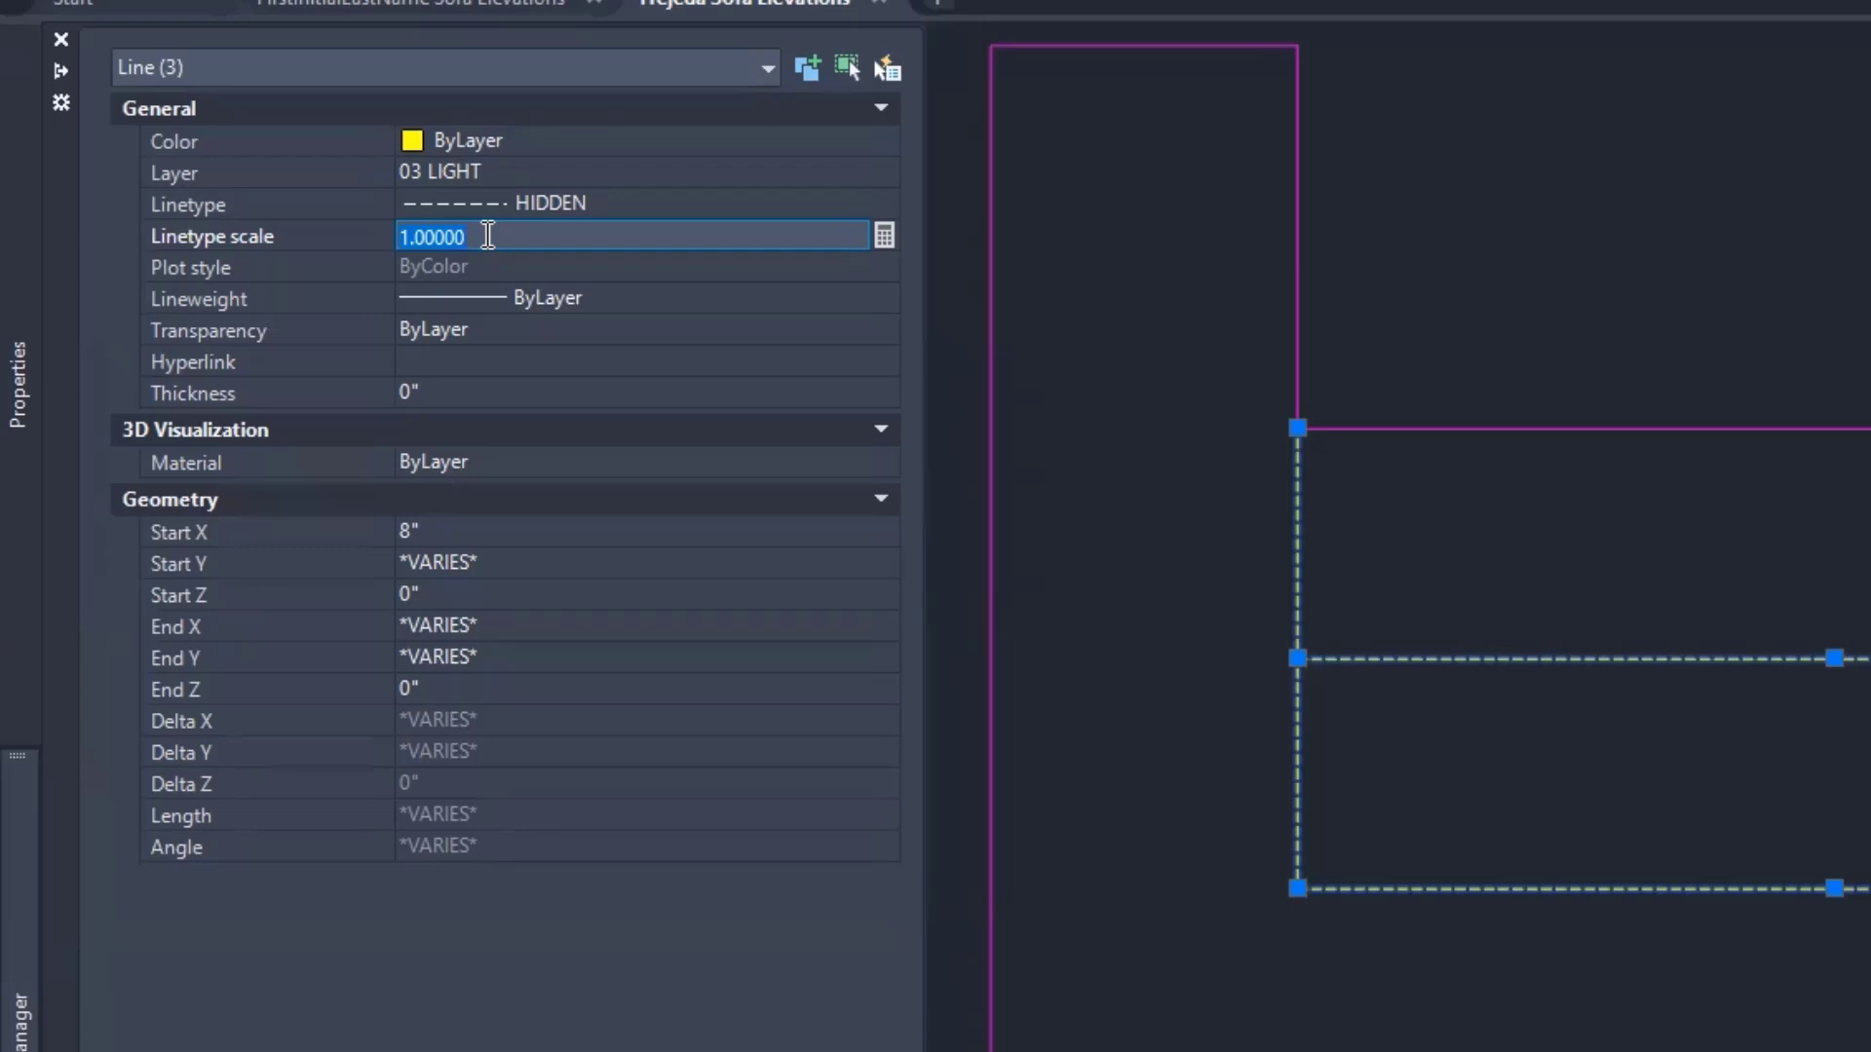
type("12")
key("Return")
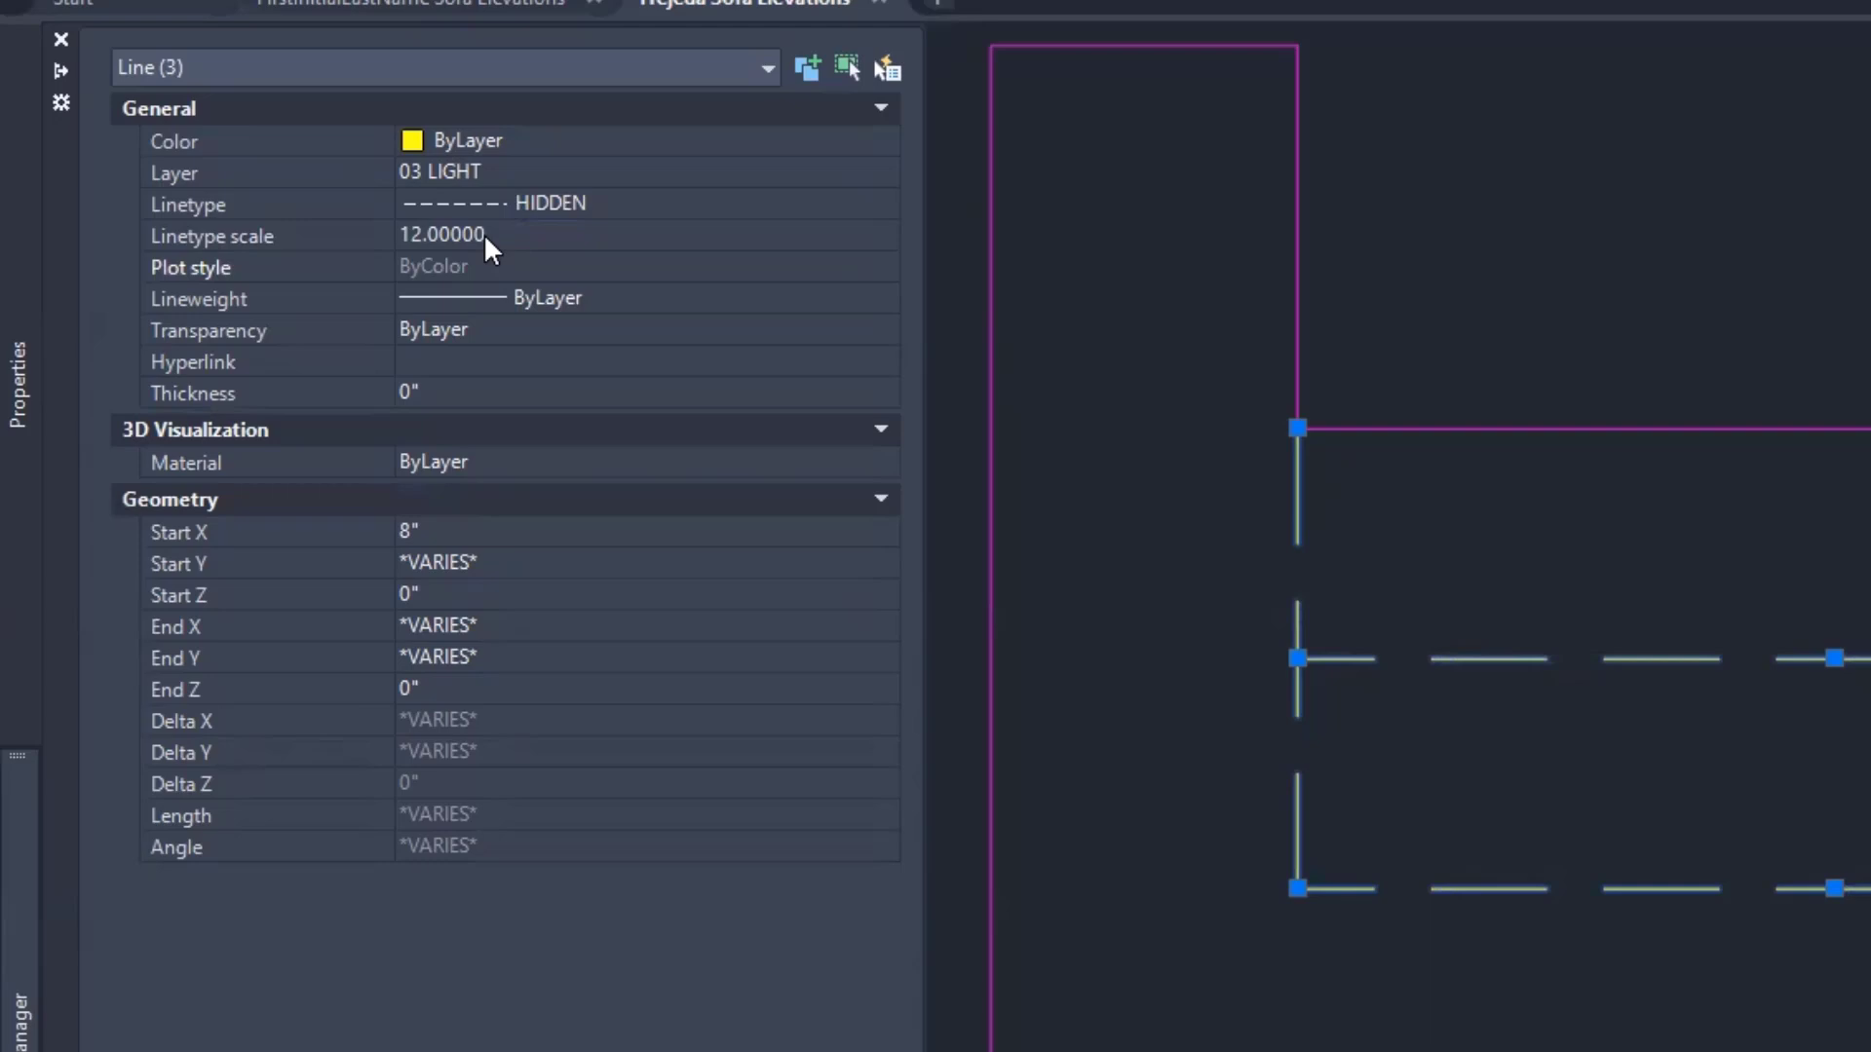
left_click(485, 236)
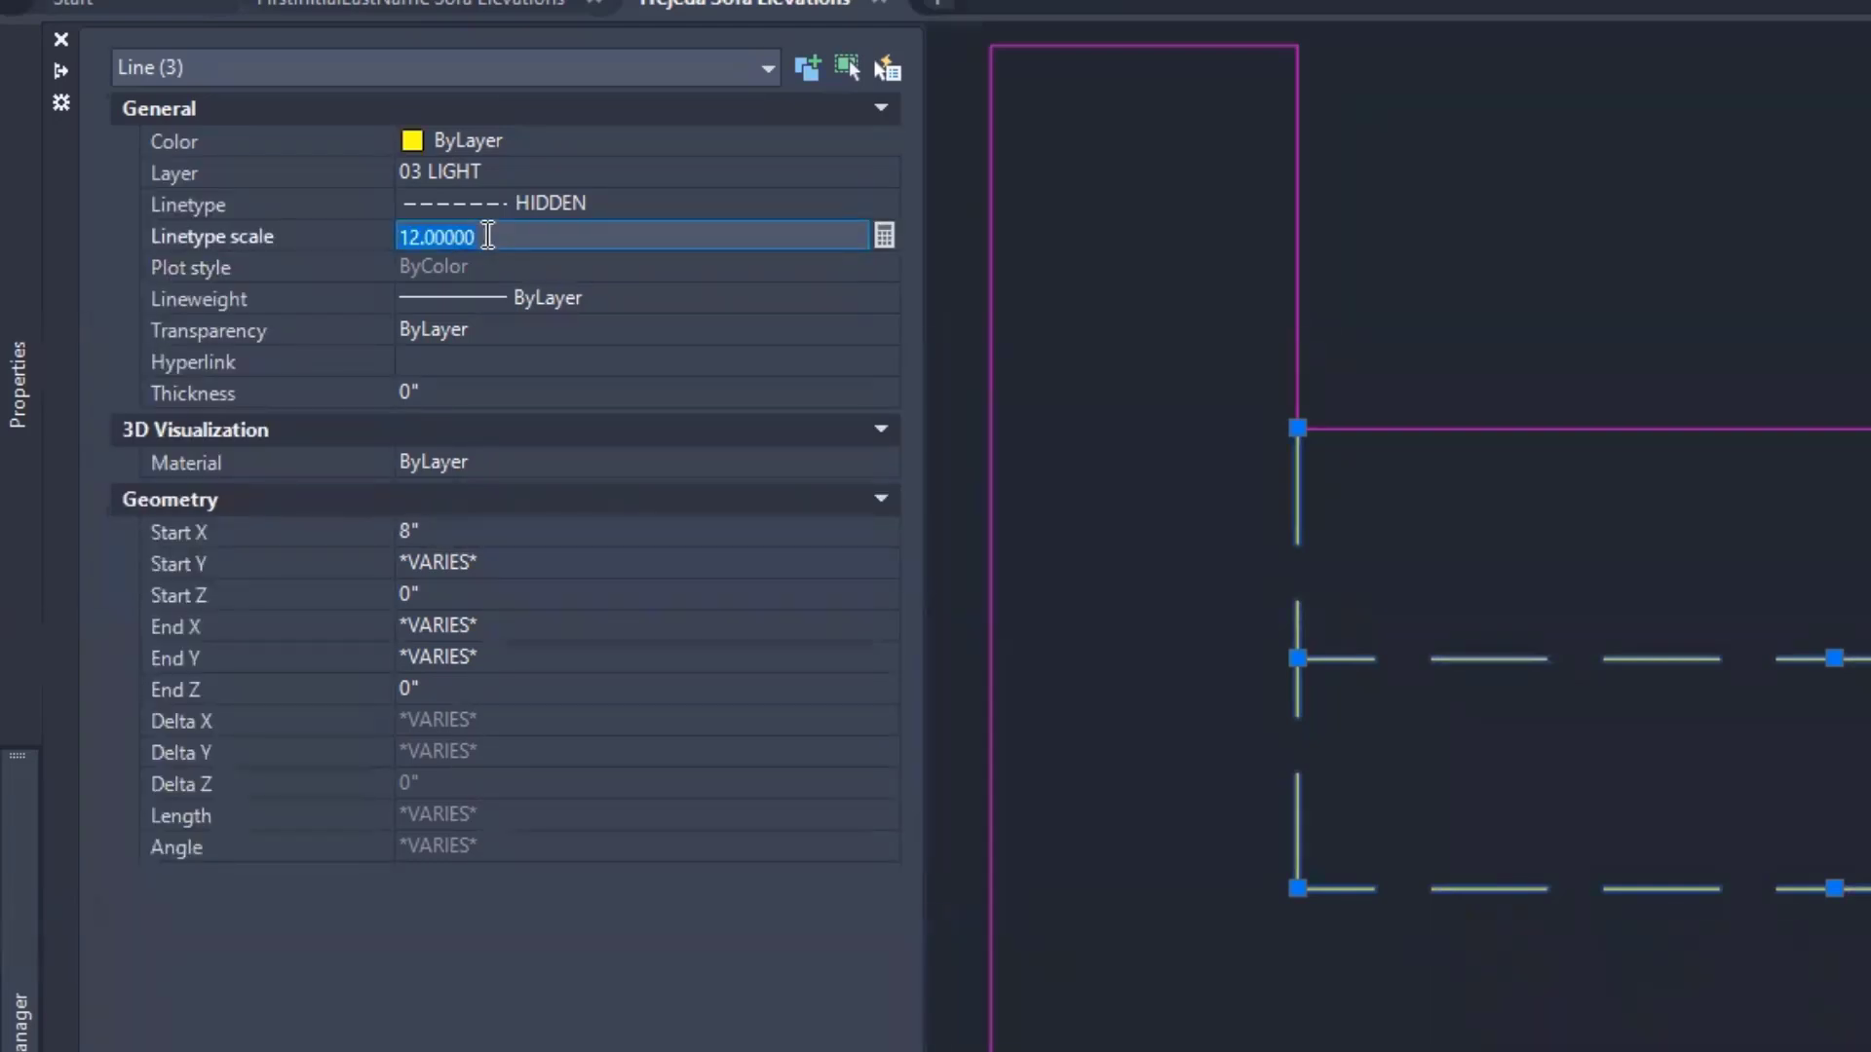
type("24")
key("BackSpace")
key("BackSpace")
type("6")
key("BackSpace")
type("24")
key("Return")
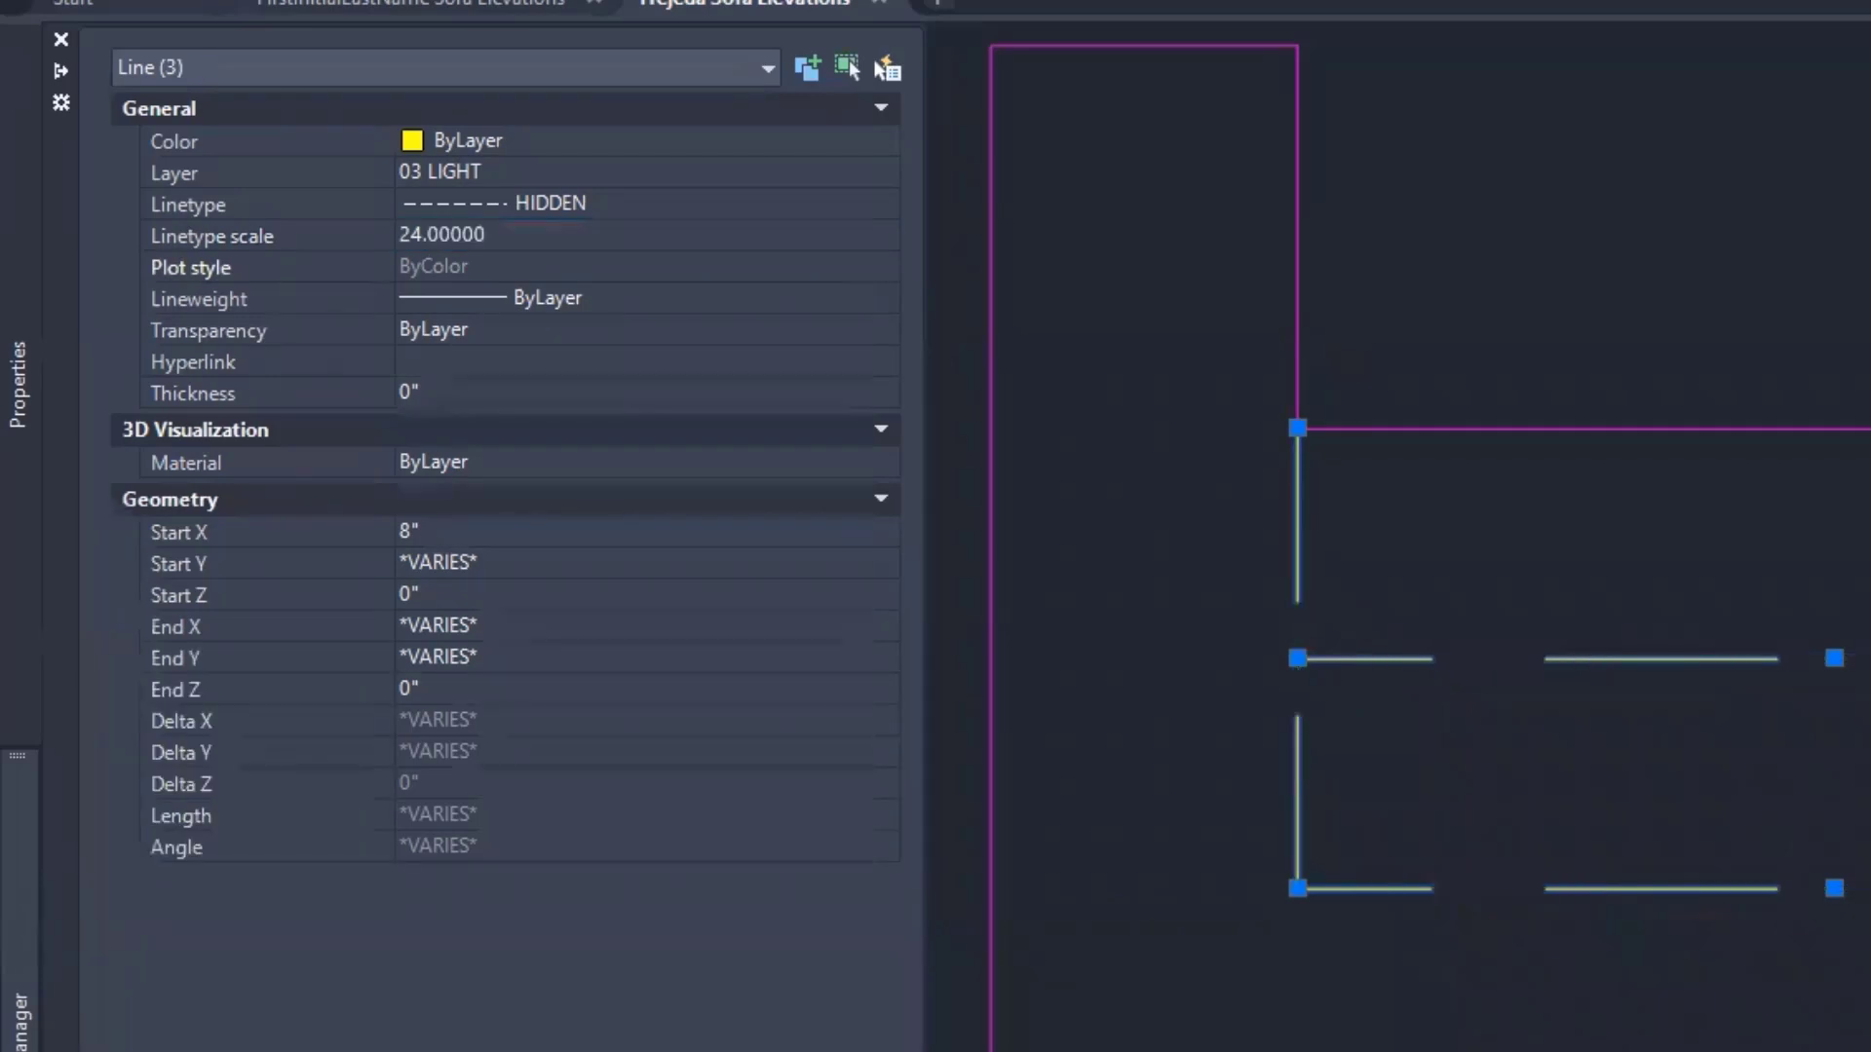
left_click(486, 234)
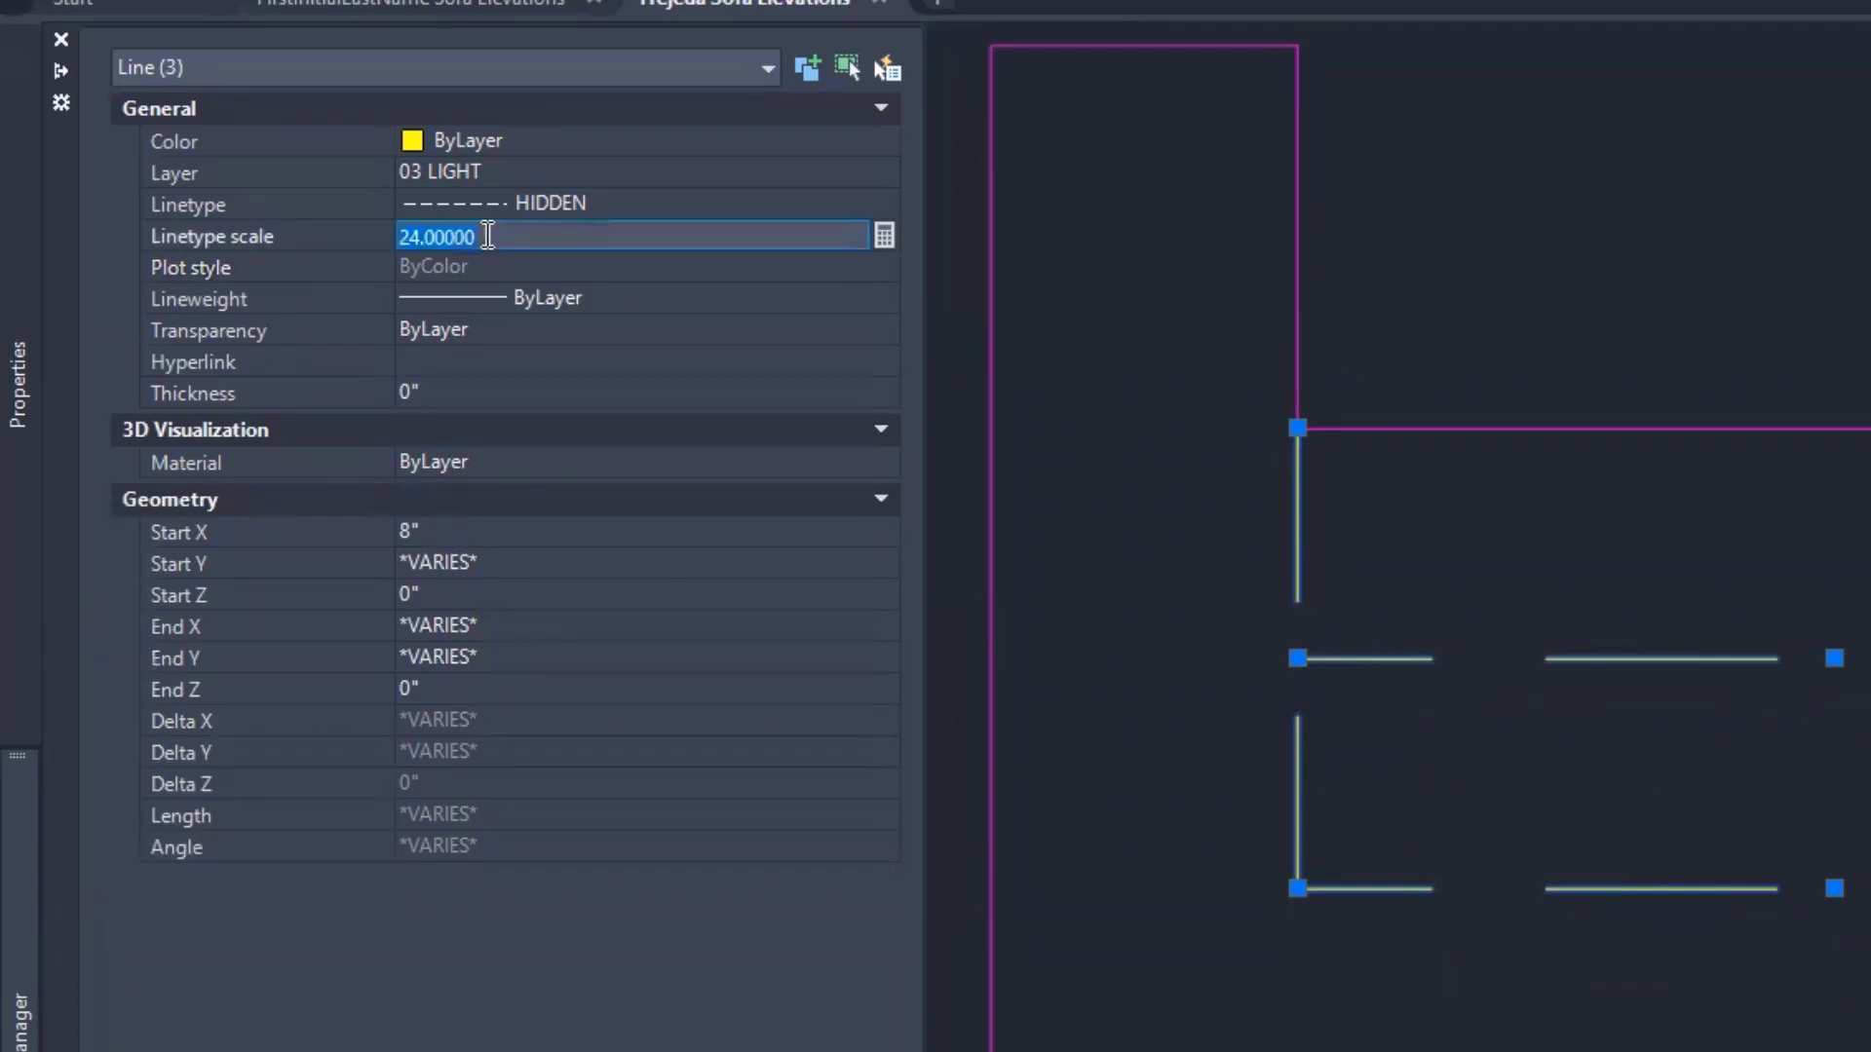
type("6")
key("Return")
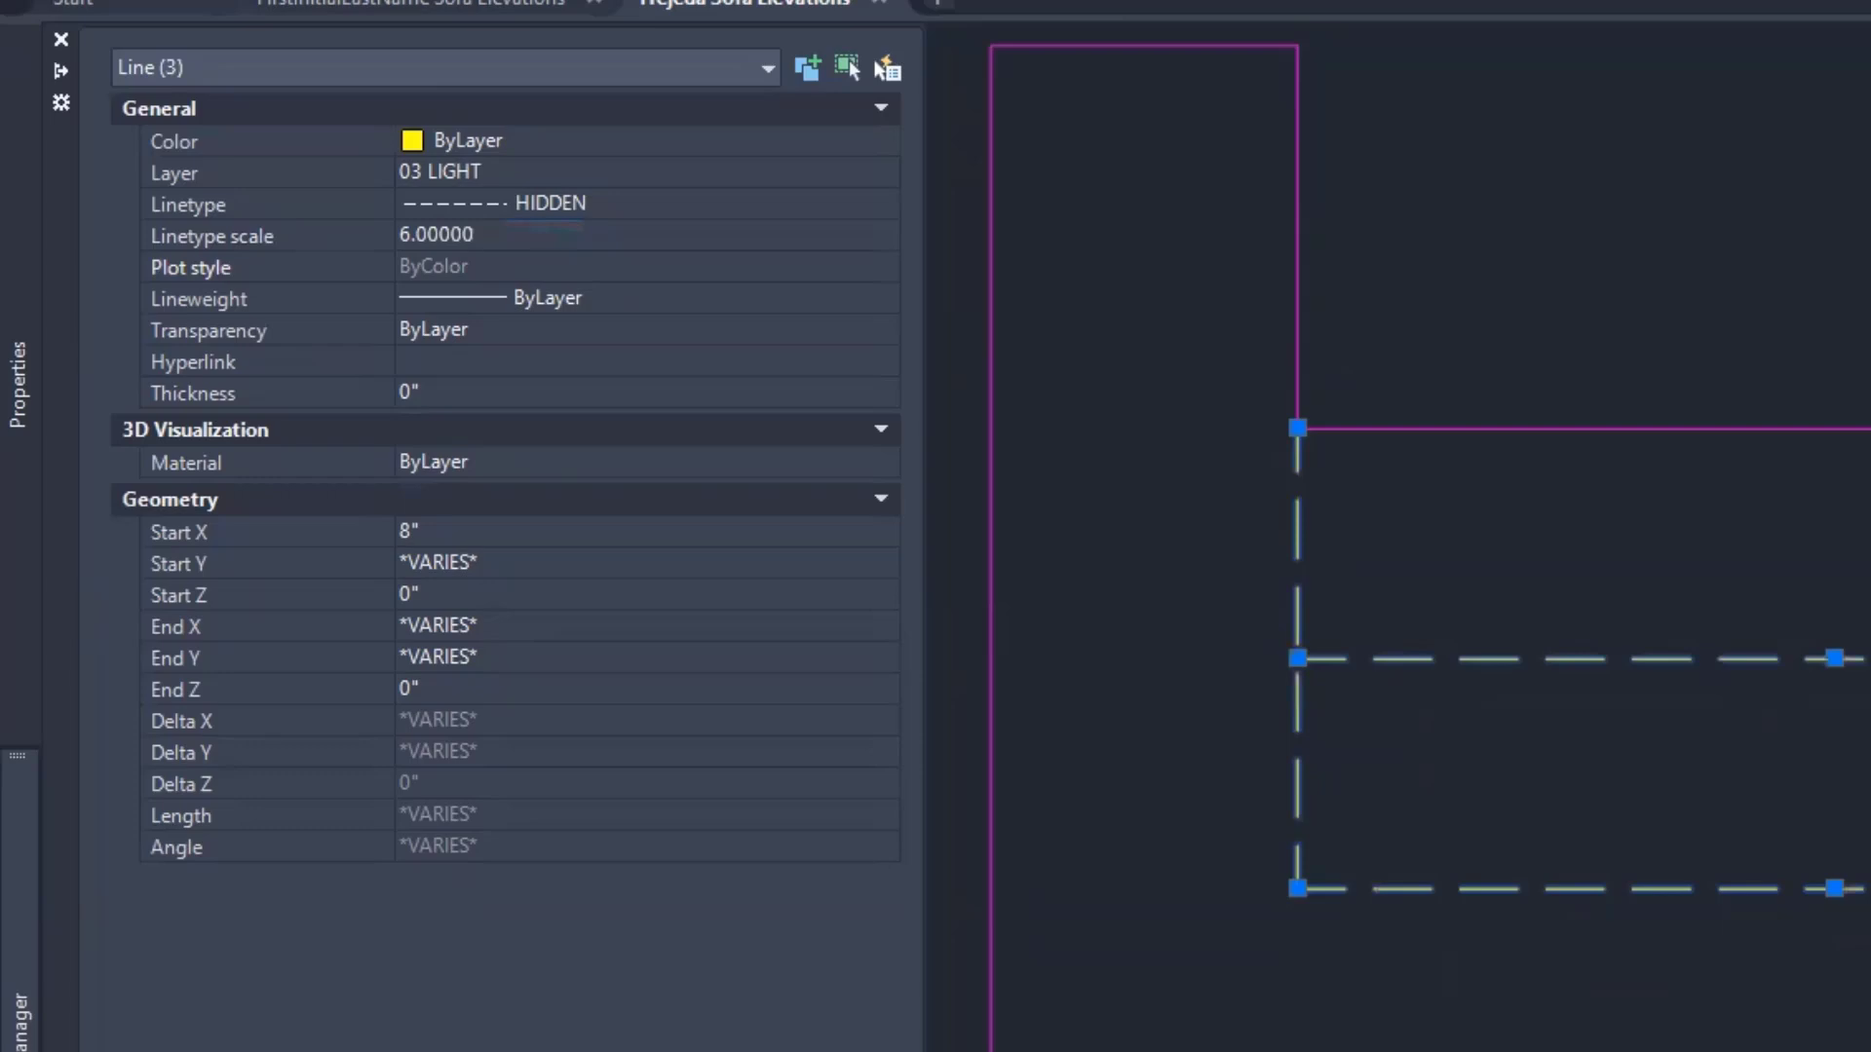
left_click(488, 236)
type("12")
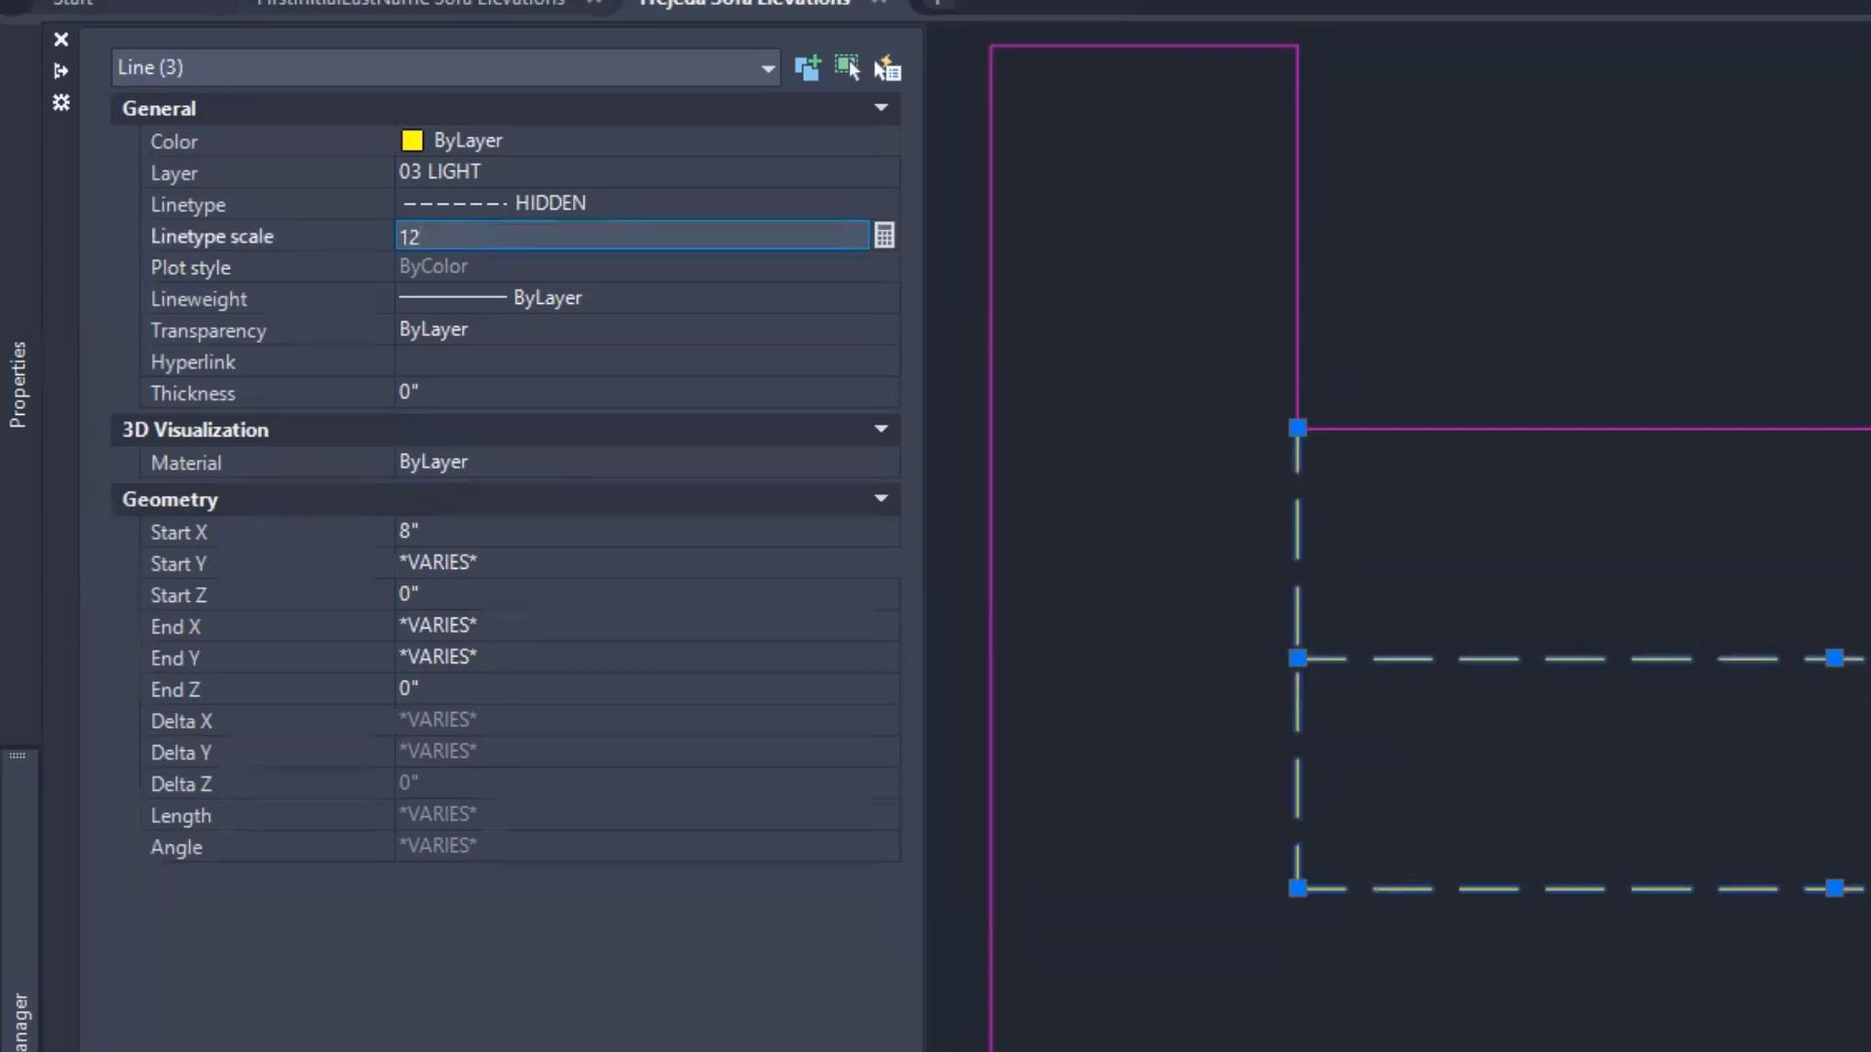
key("Return")
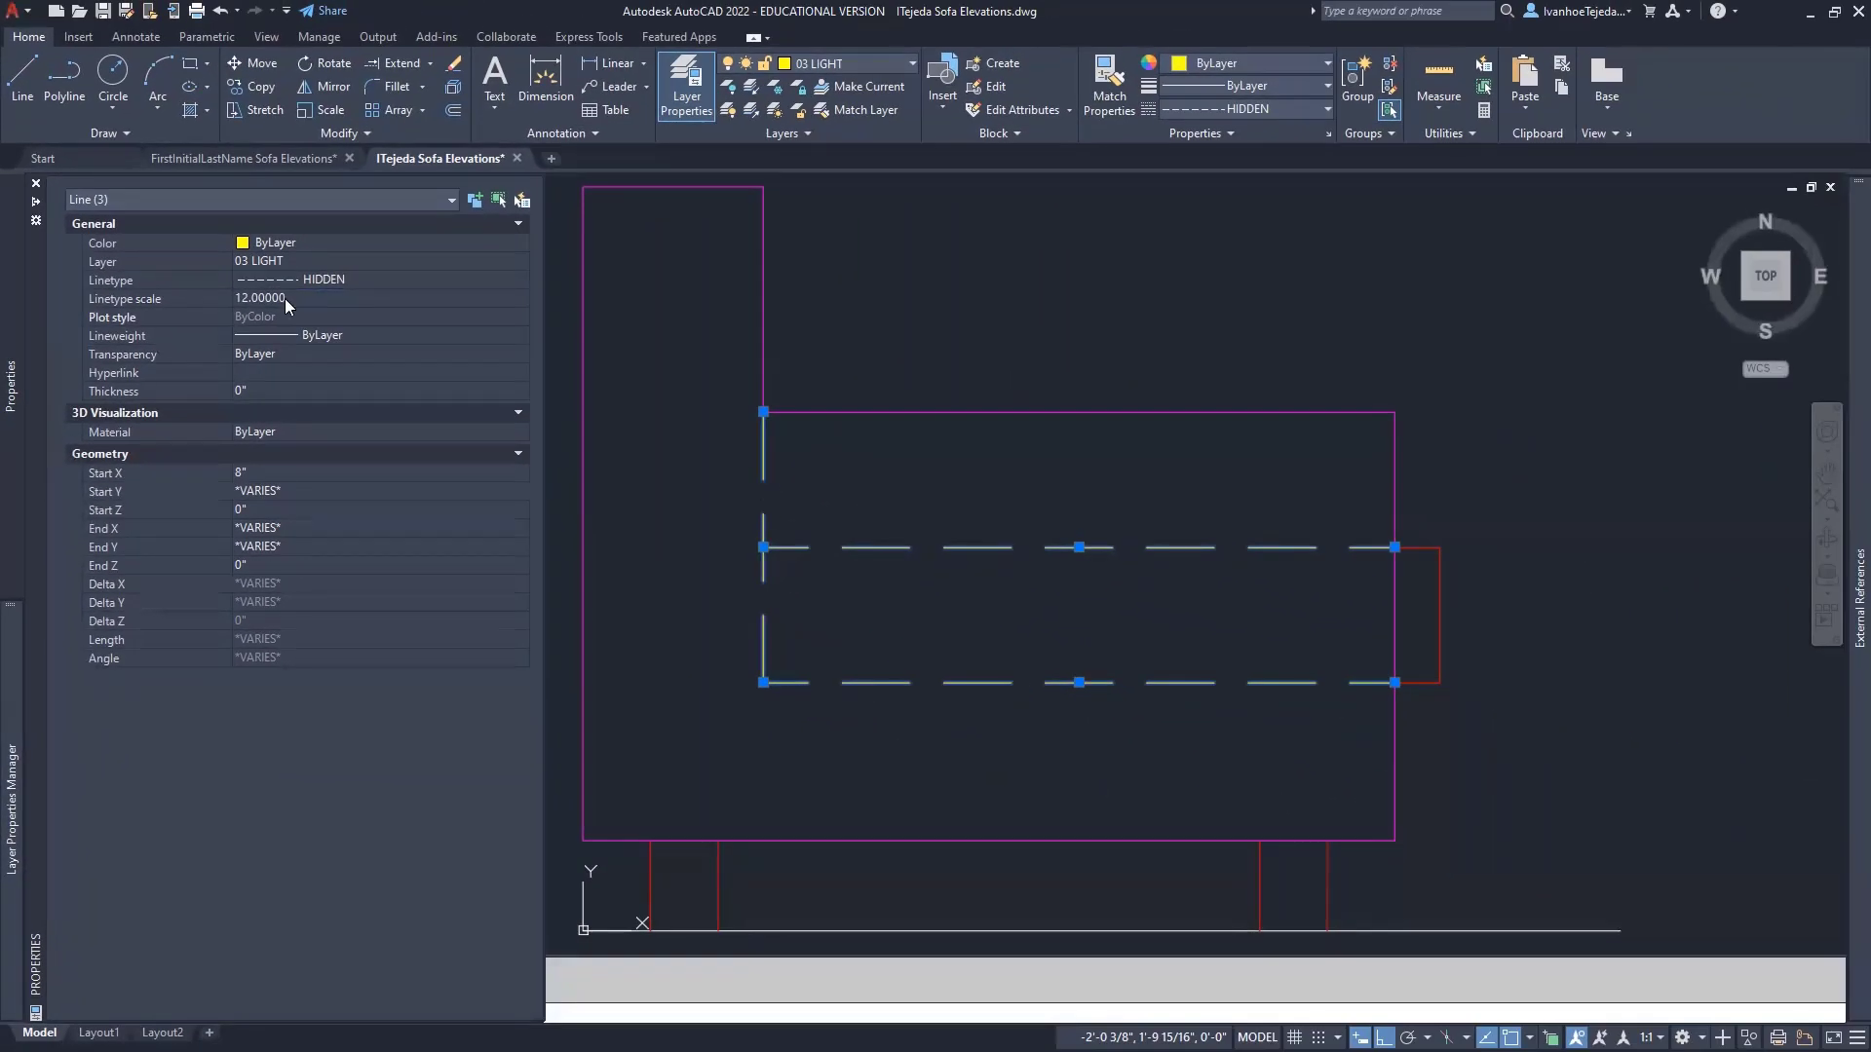
key("ctrl+1")
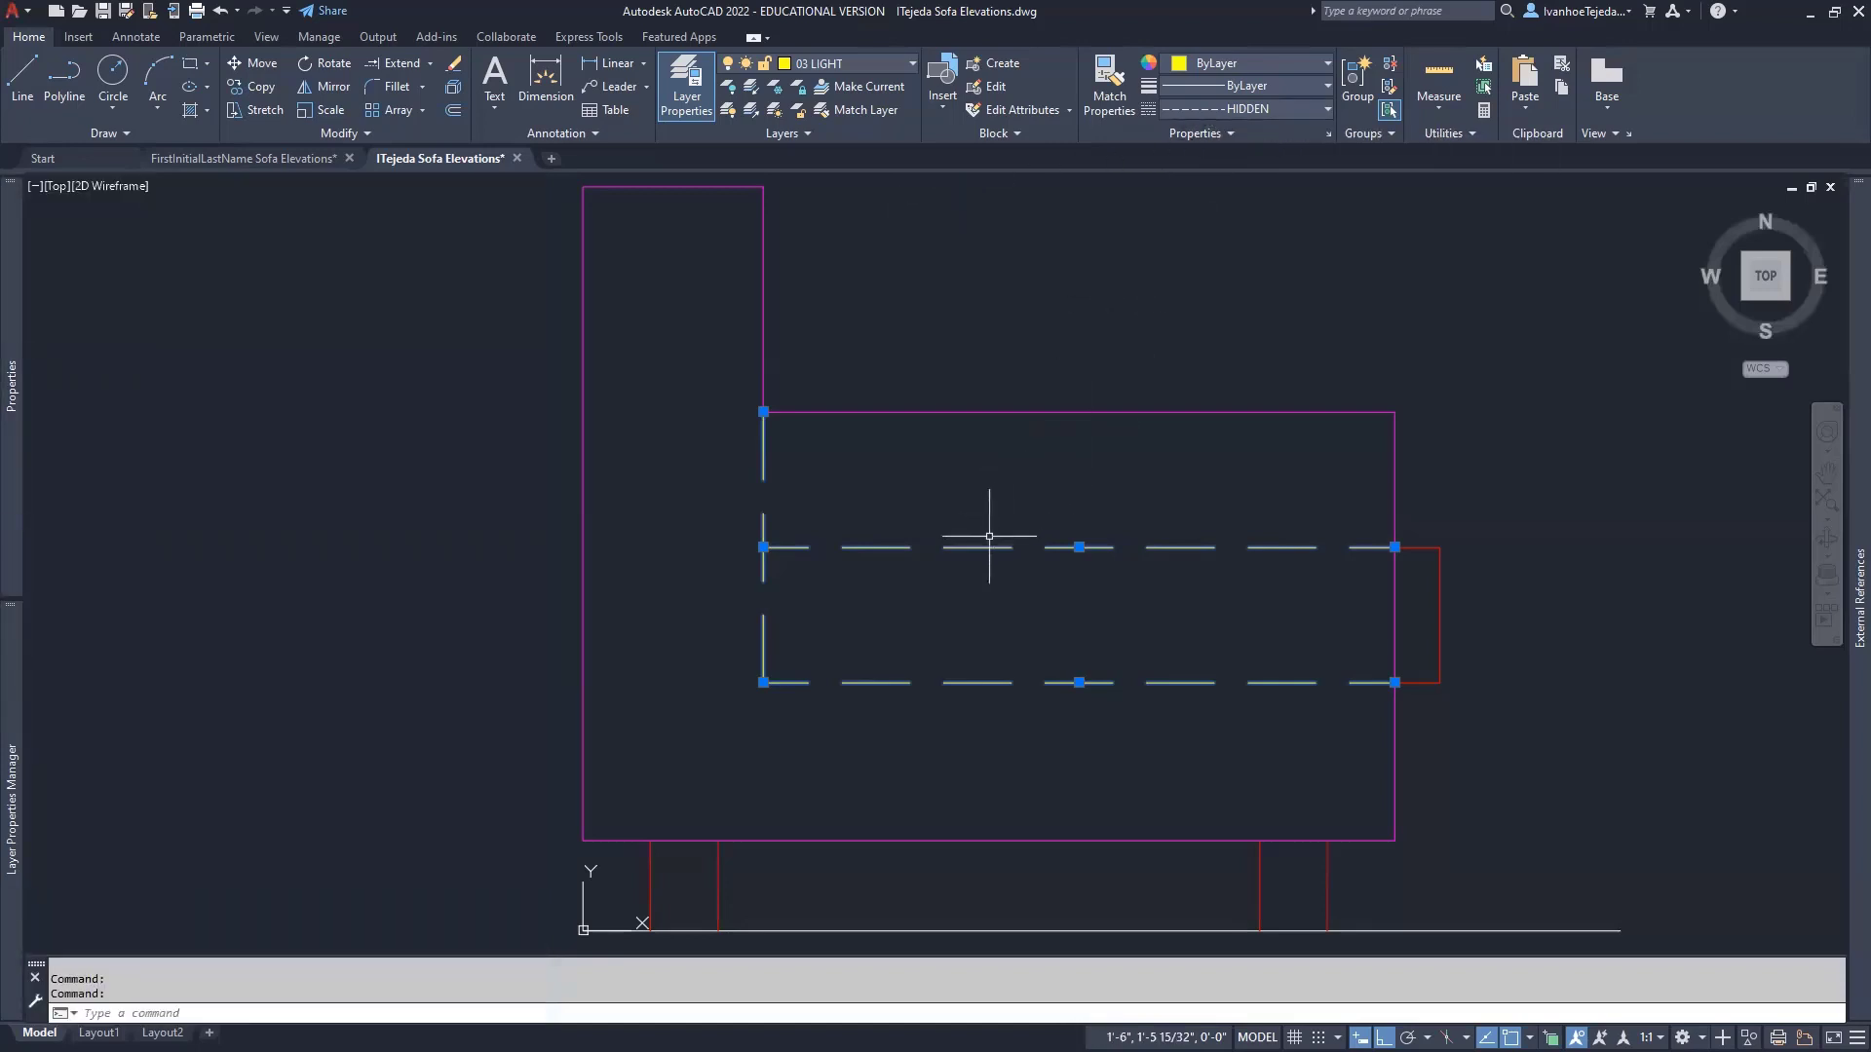
mouse_move(11, 385)
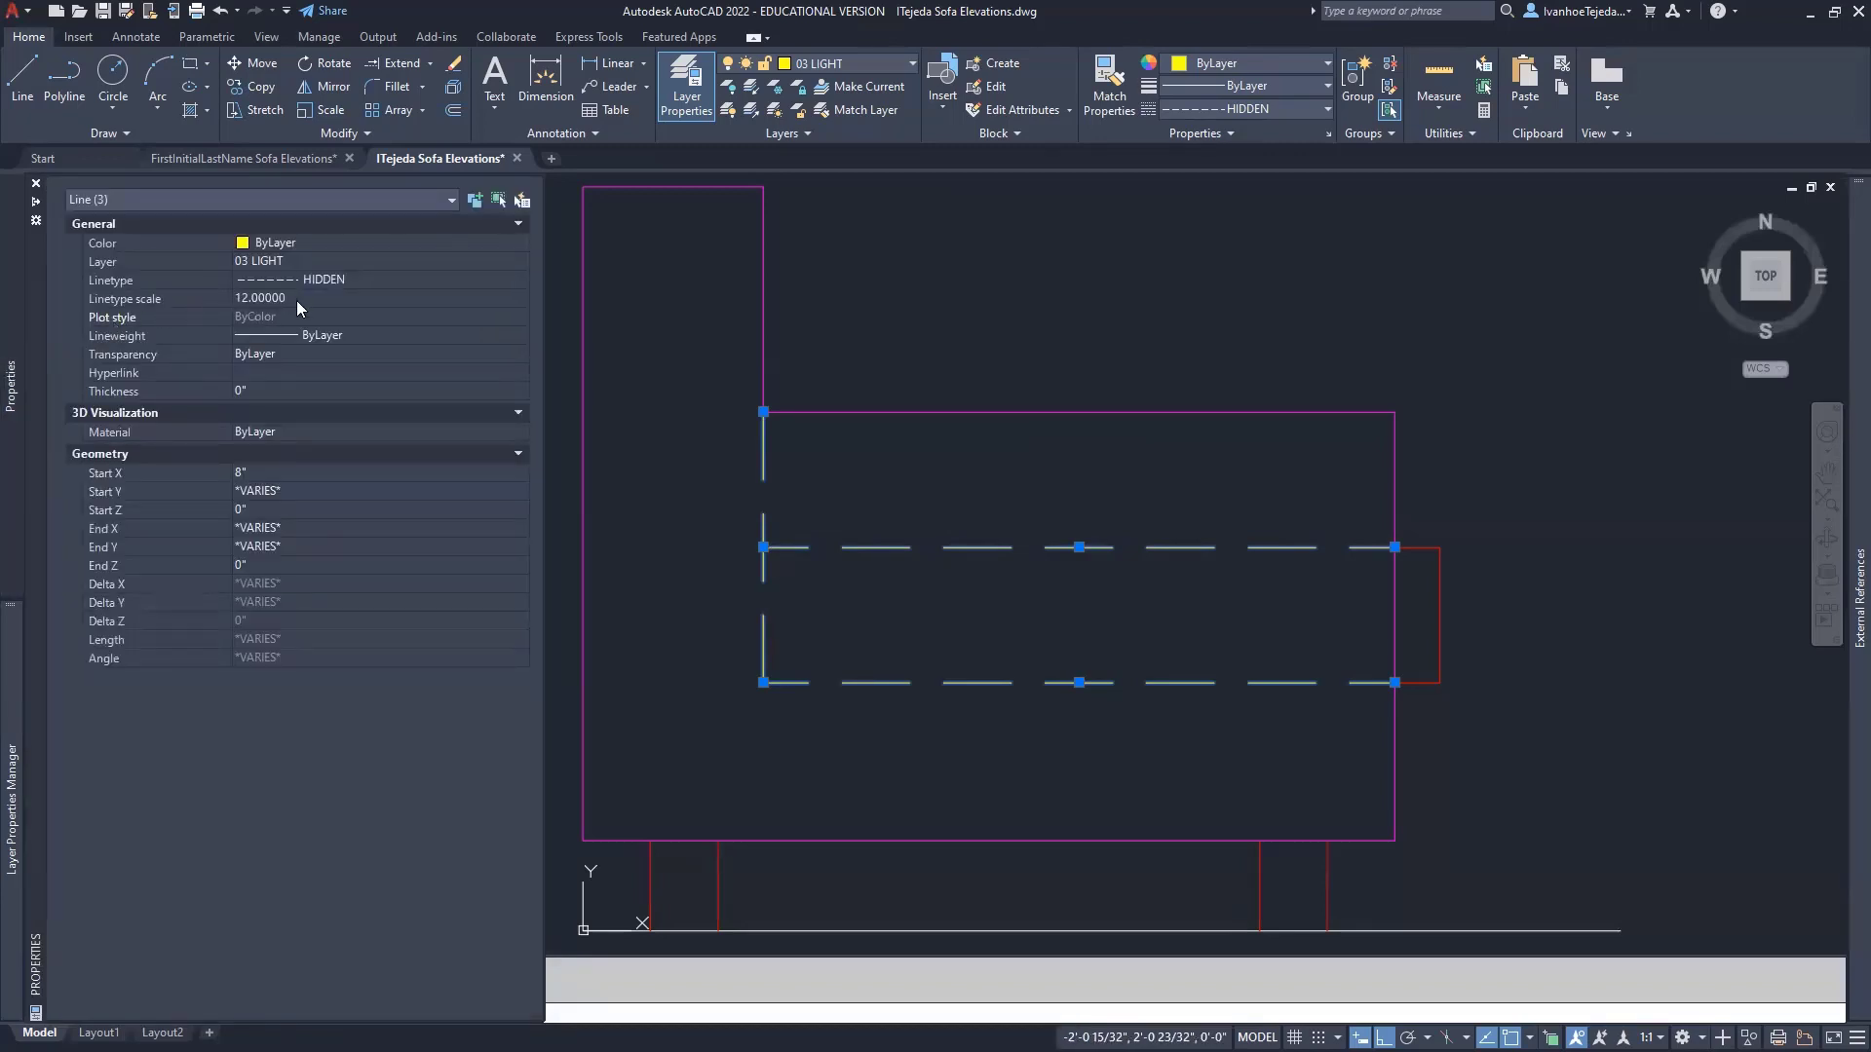
key("Escape")
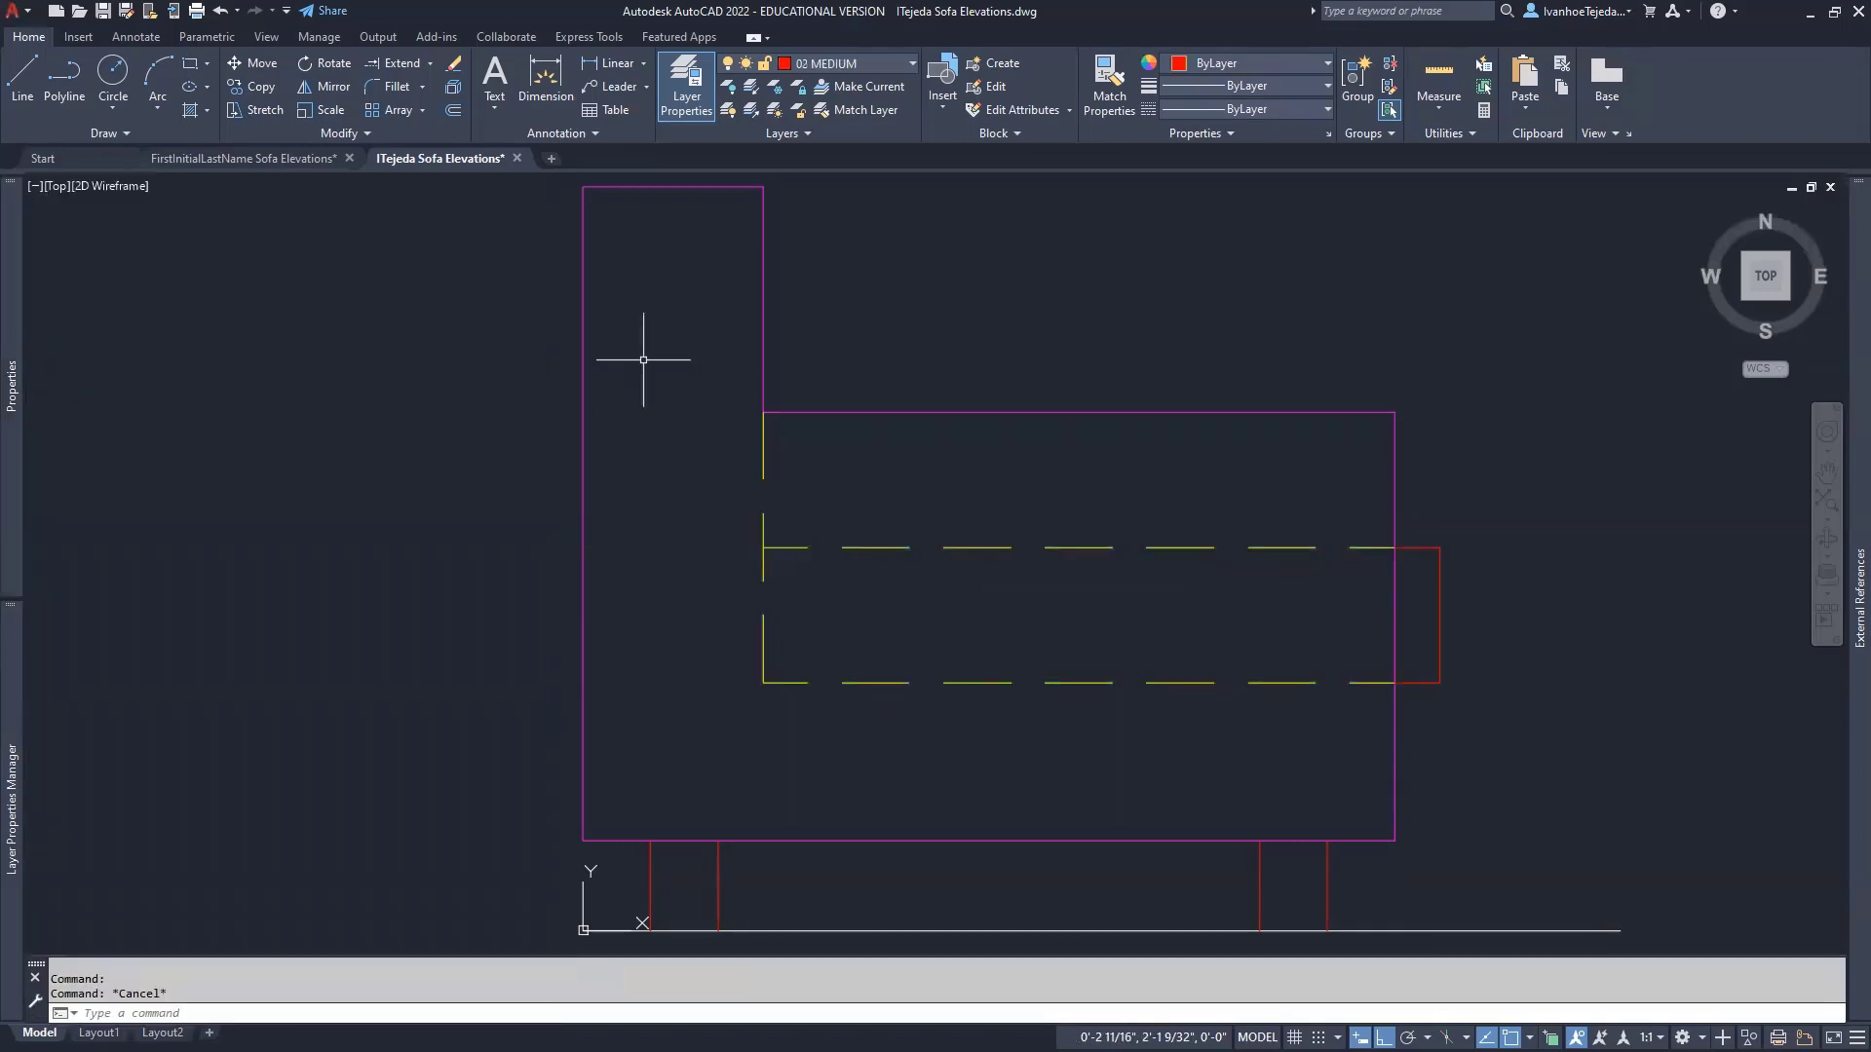
- Turn the GUIDES layer back on and make it the current layer
scroll(643, 360, "down", 5)
mouse_move(979, 367)
middle_mouse_down()
mouse_move(862, 535)
mouse_move(759, 630)
middle_mouse_up()
scroll(759, 630, "down", 2)
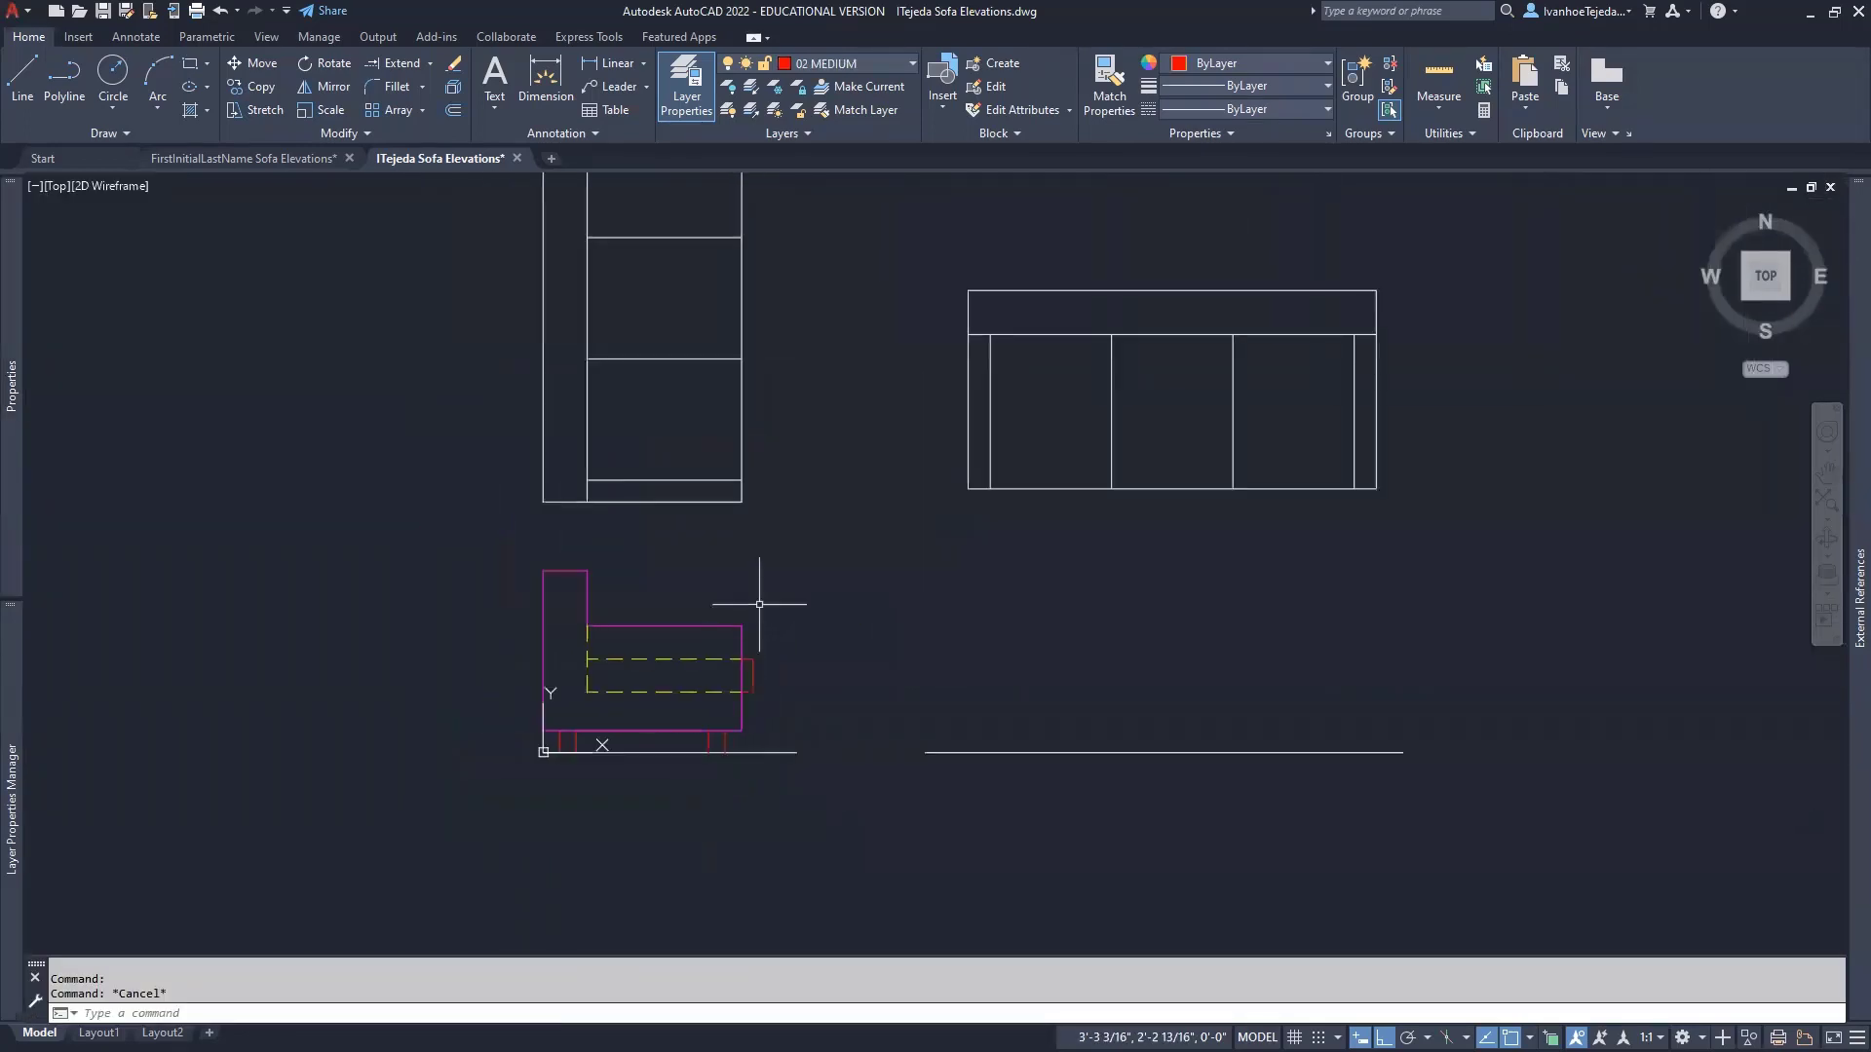
left_click(902, 58)
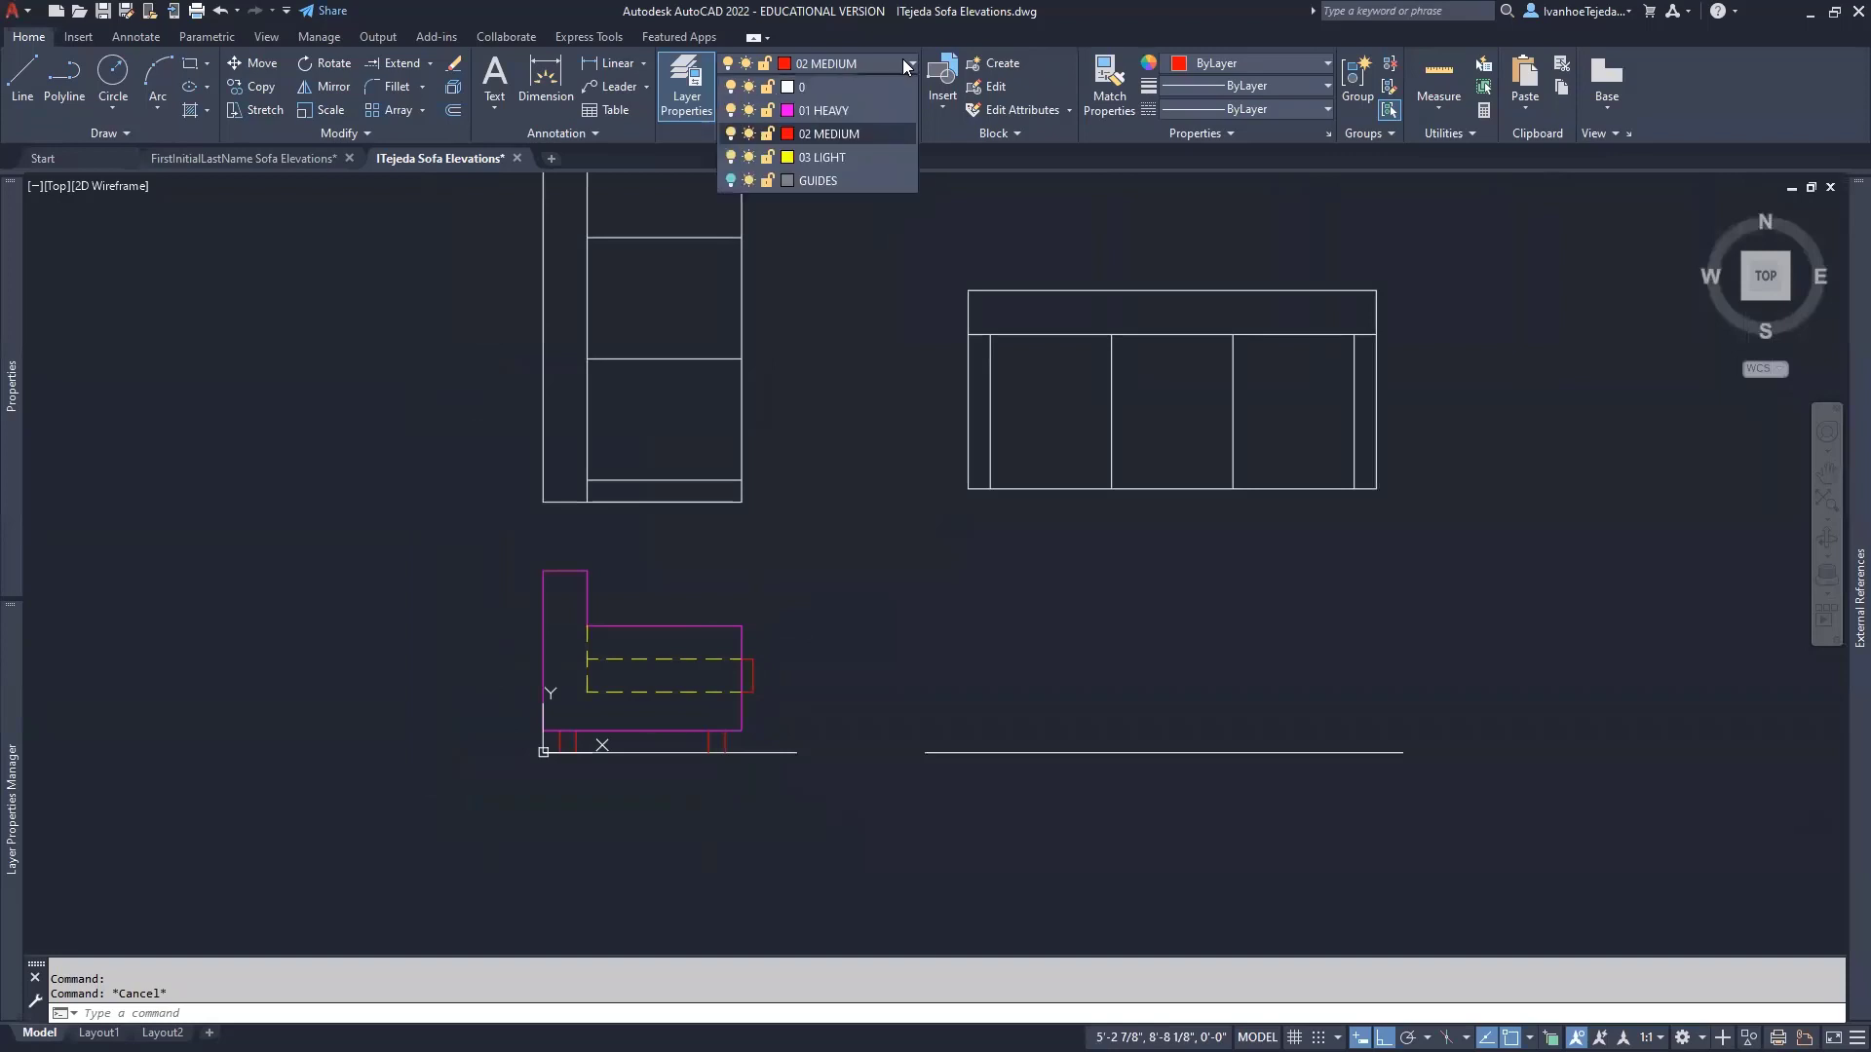
left_click(730, 180)
left_click(892, 649)
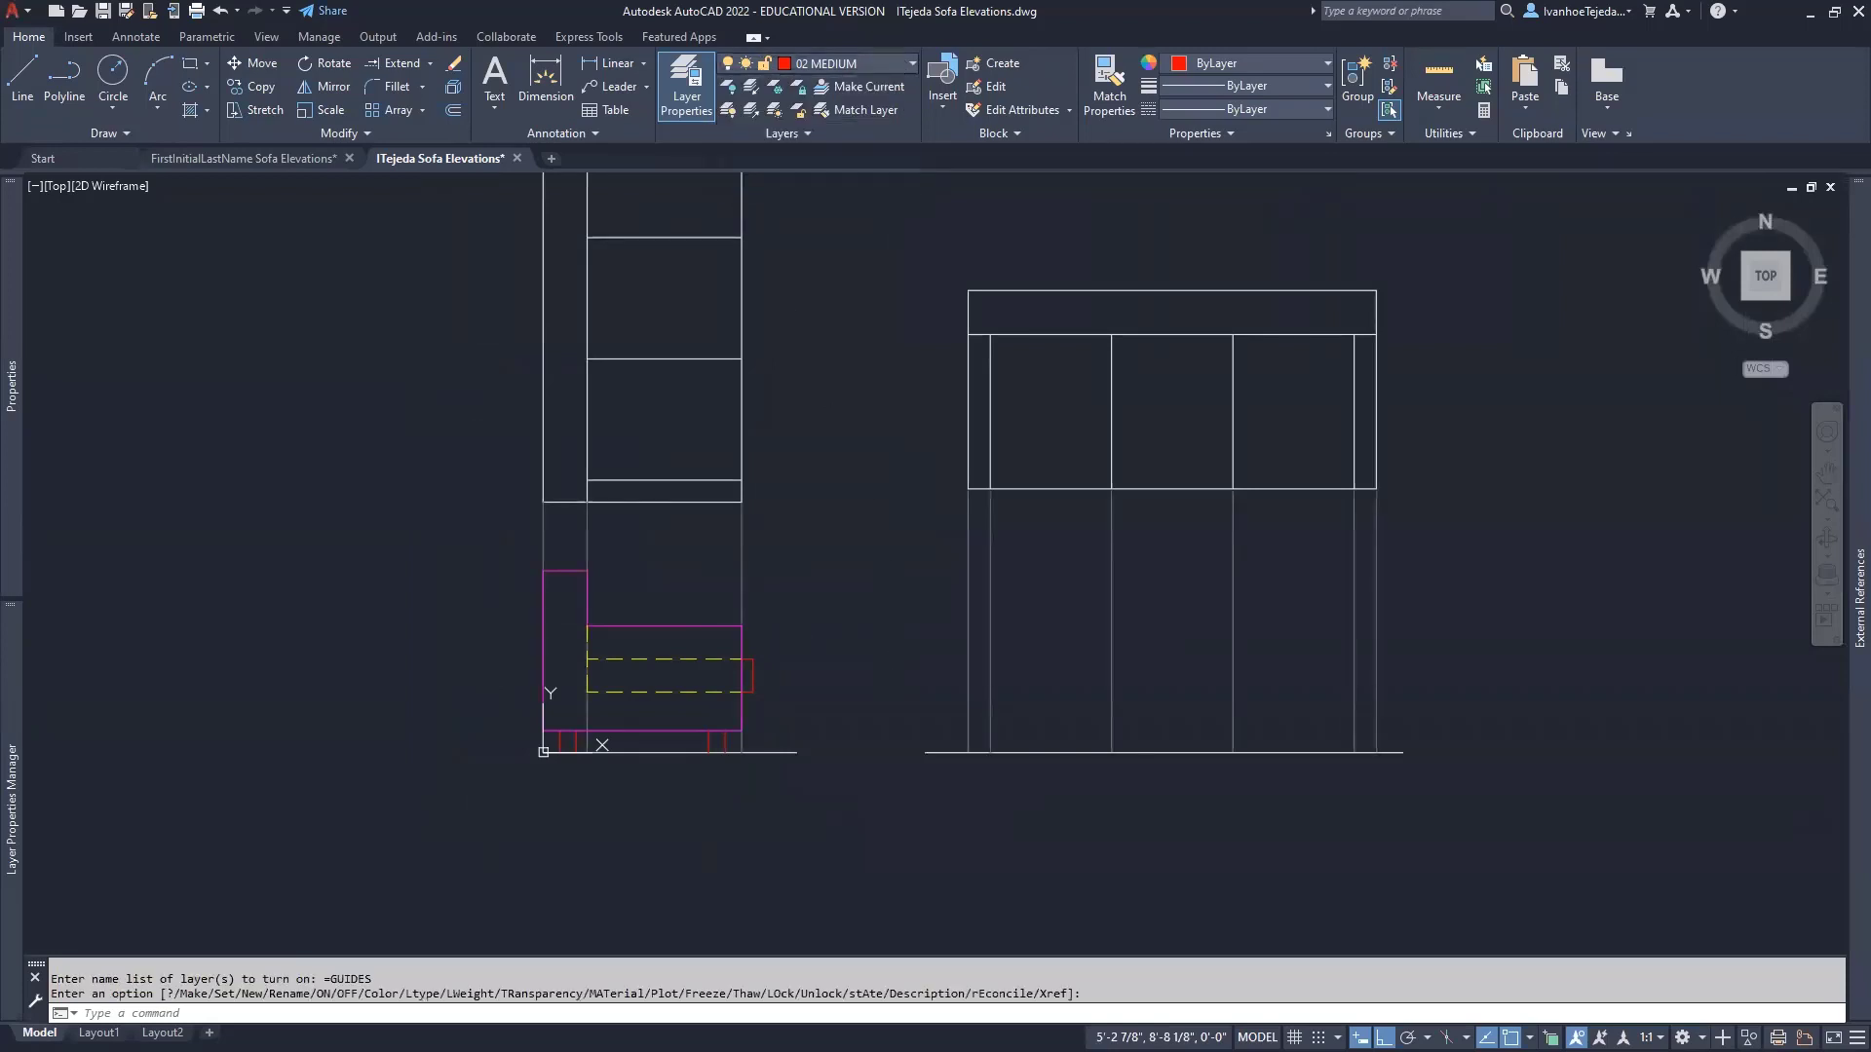
left_click(902, 64)
left_click(817, 181)
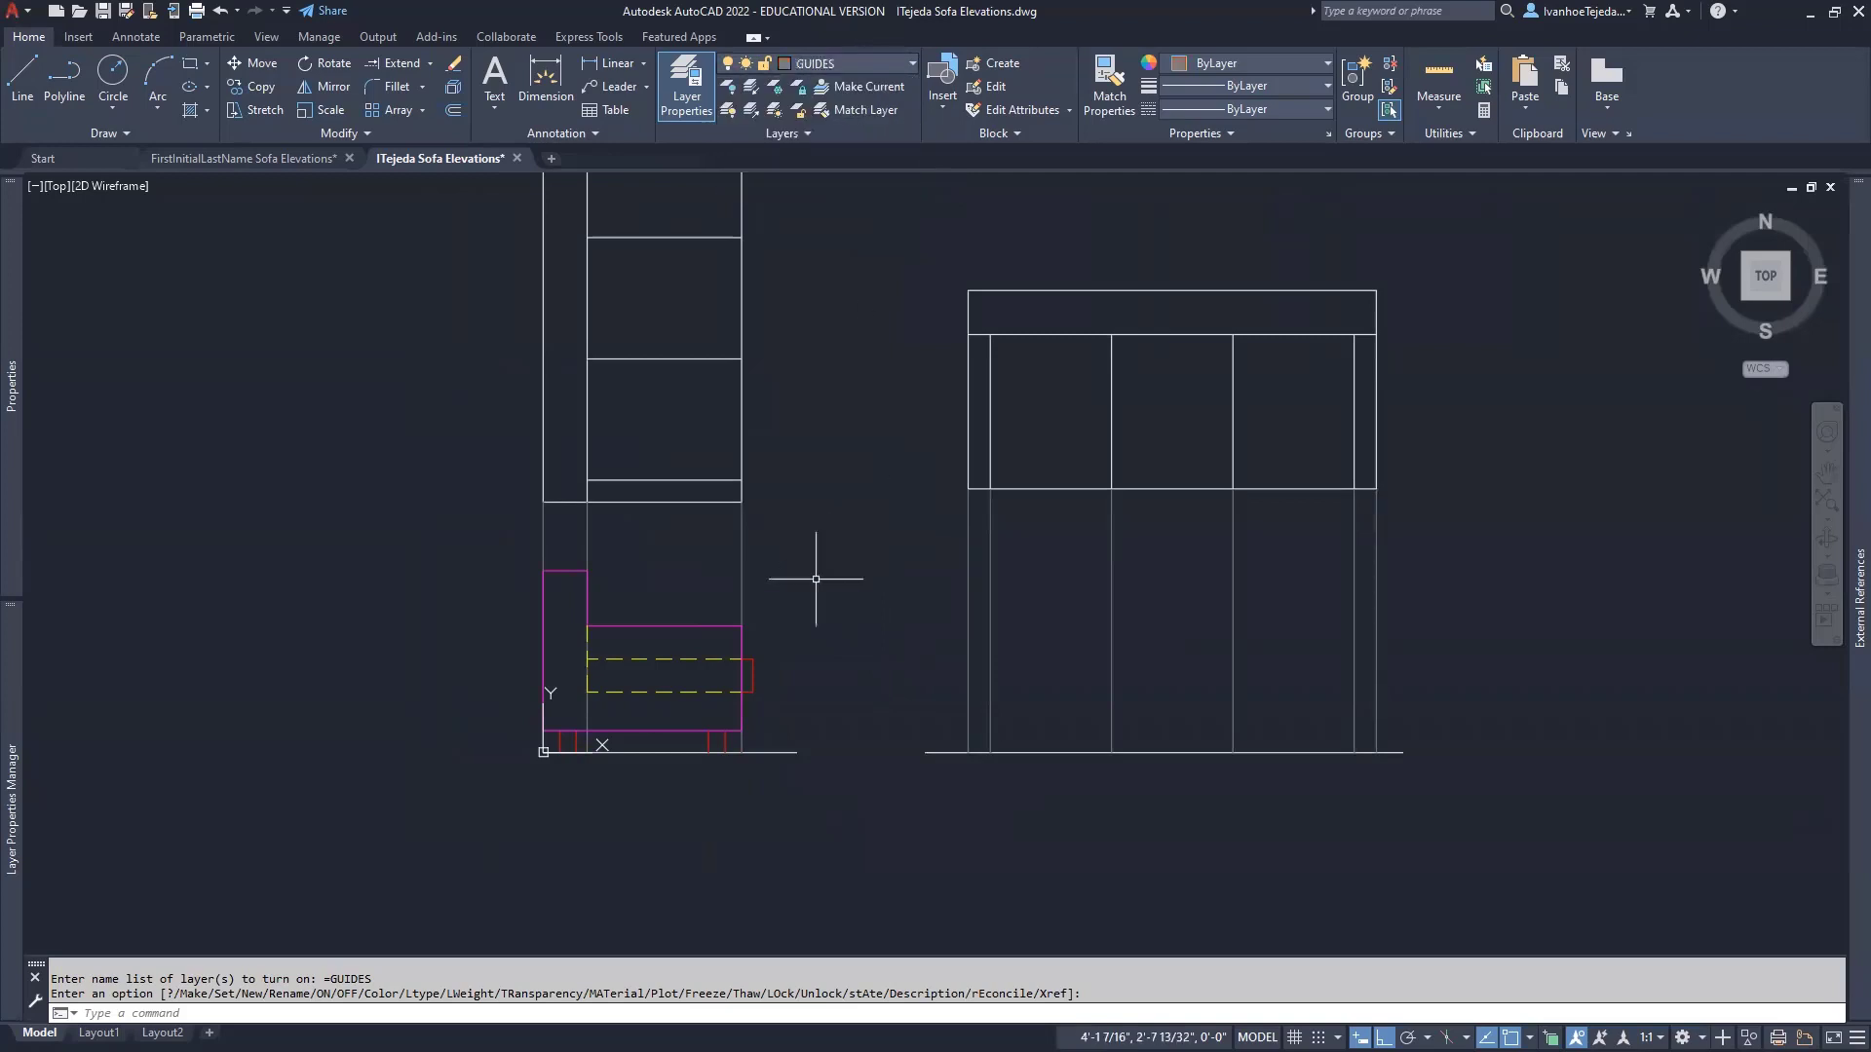
- Draw a horizontal guide line from the side elevation's top-left corner past the front elevation
type("l")
key("Return")
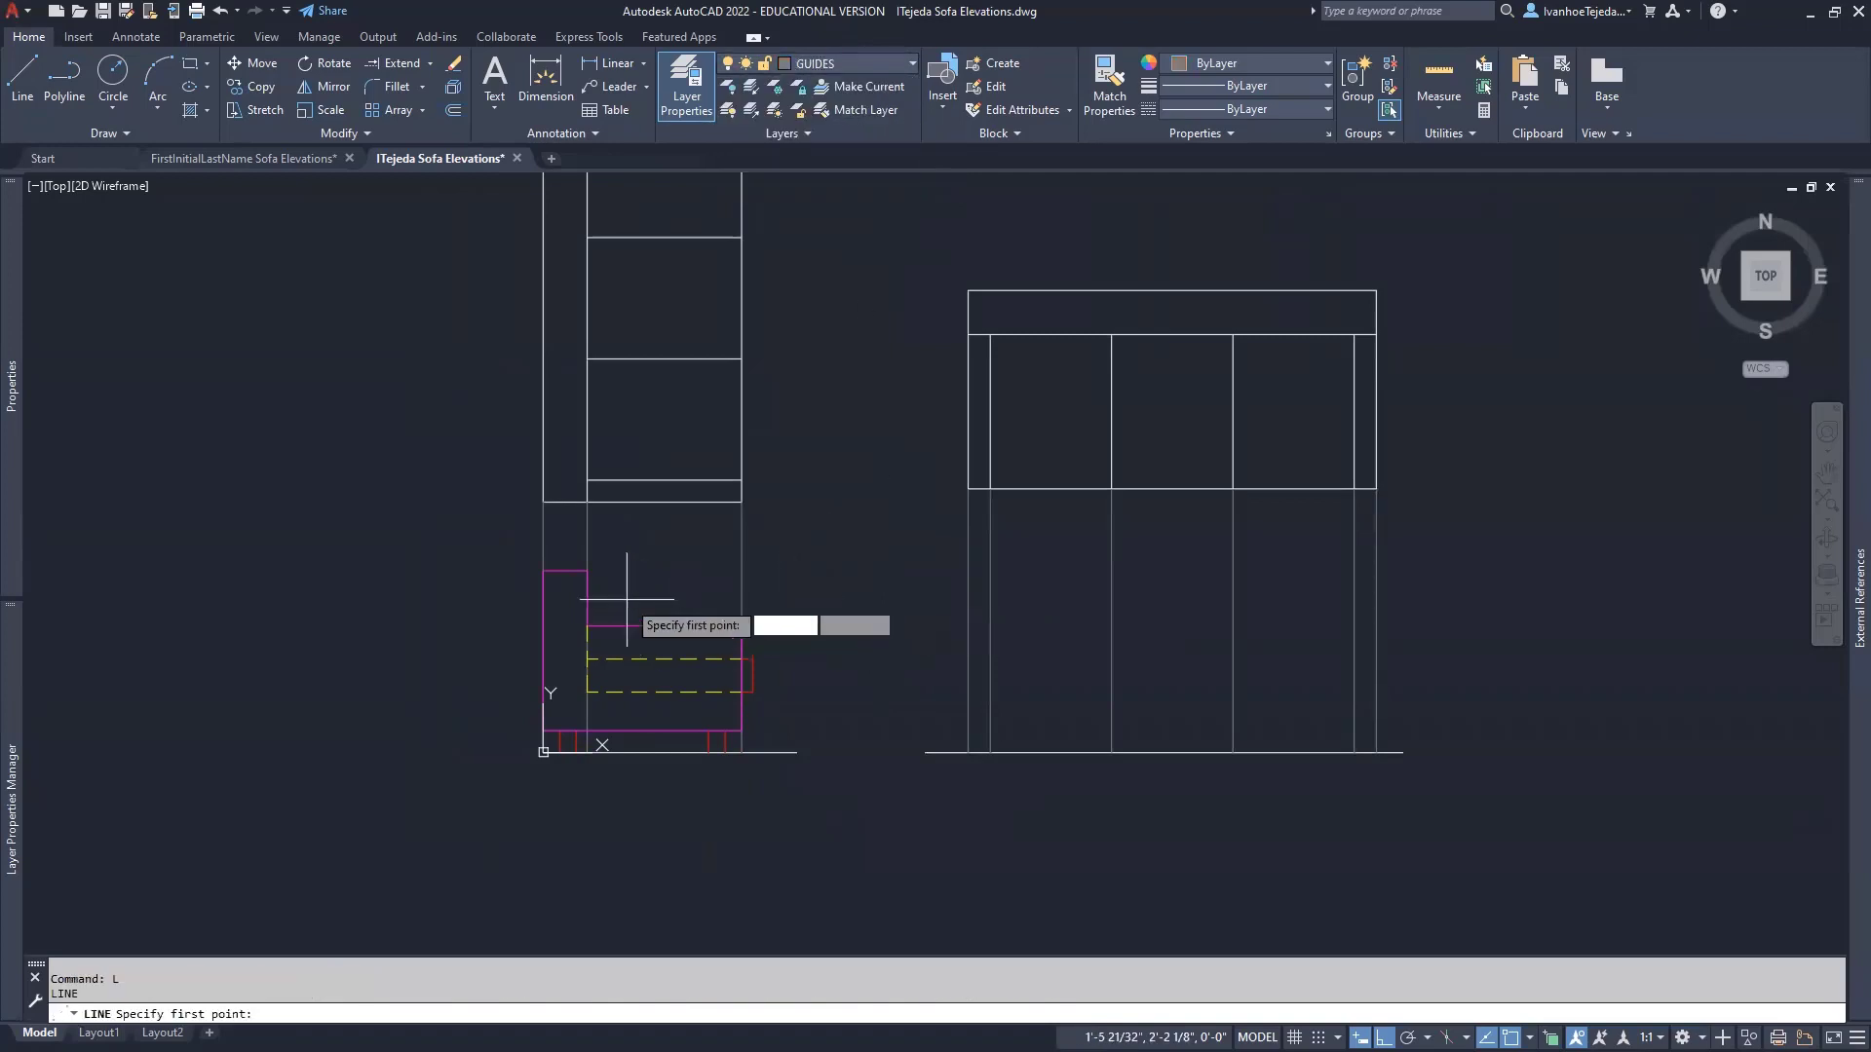
left_click(543, 571)
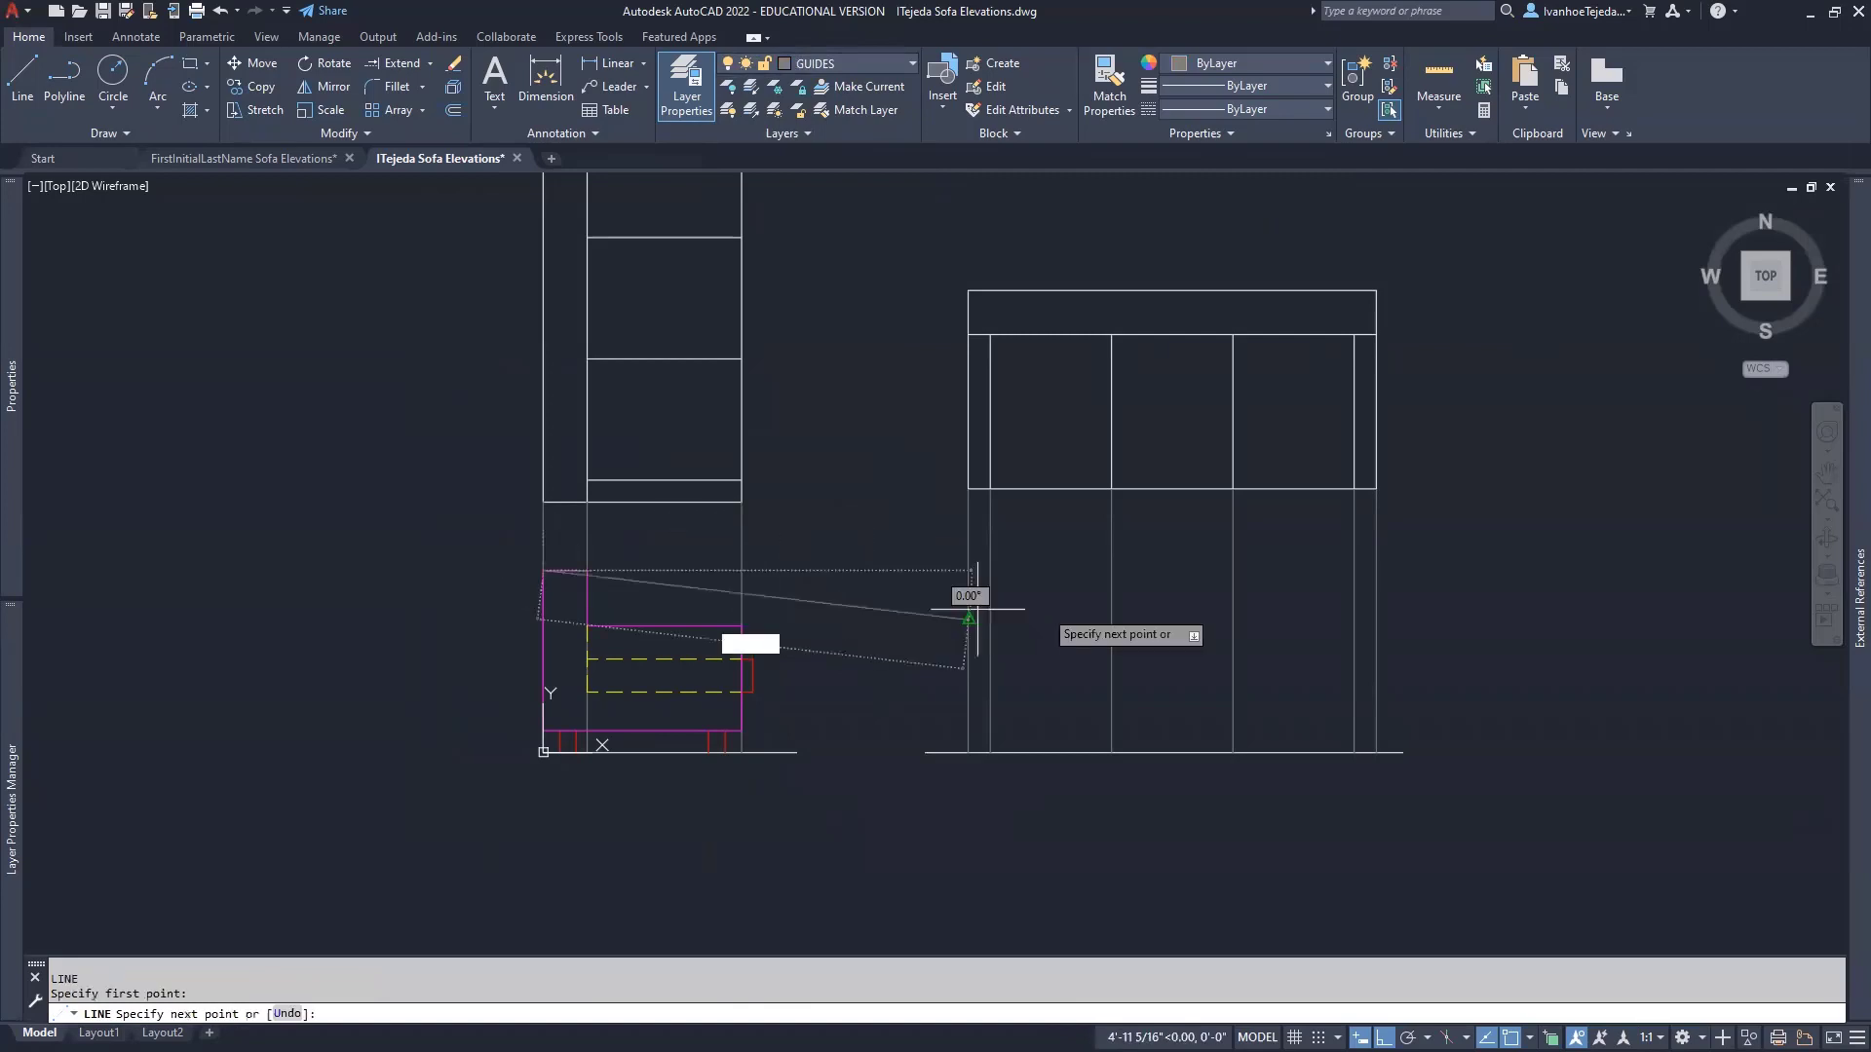
left_click(1420, 585)
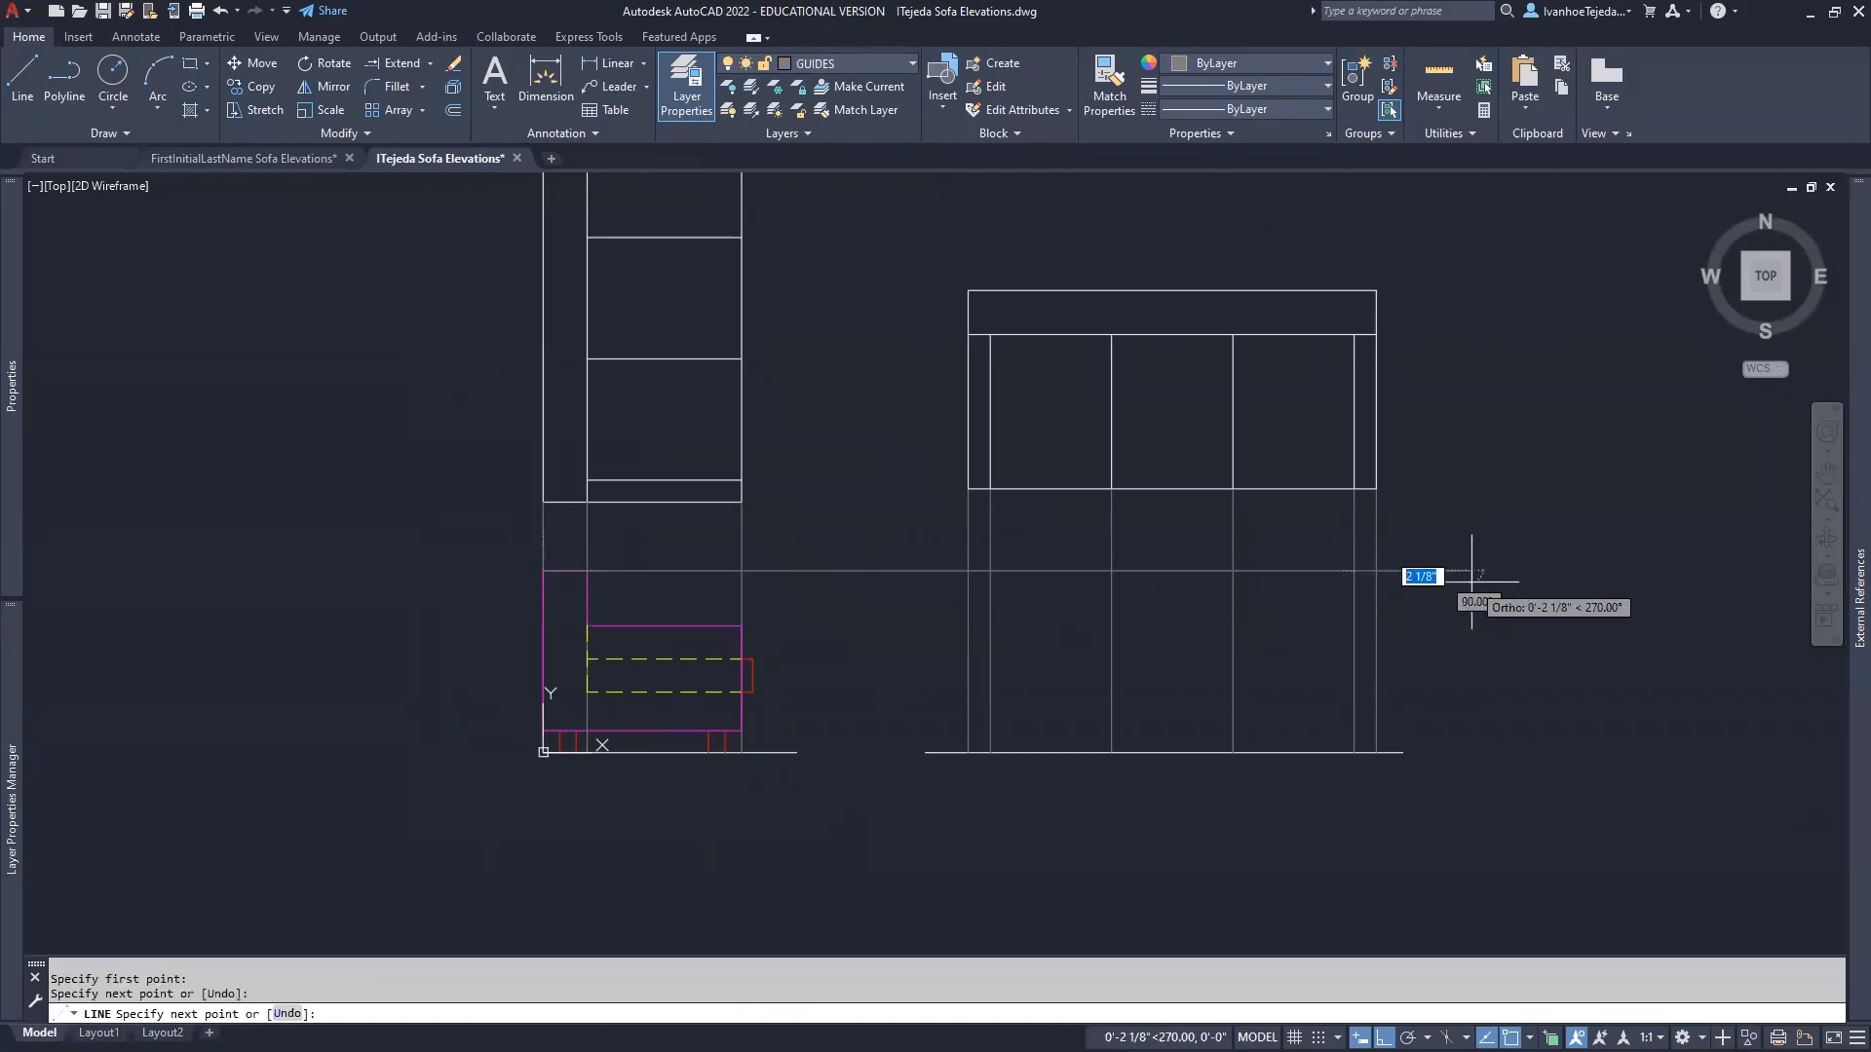
key("Return")
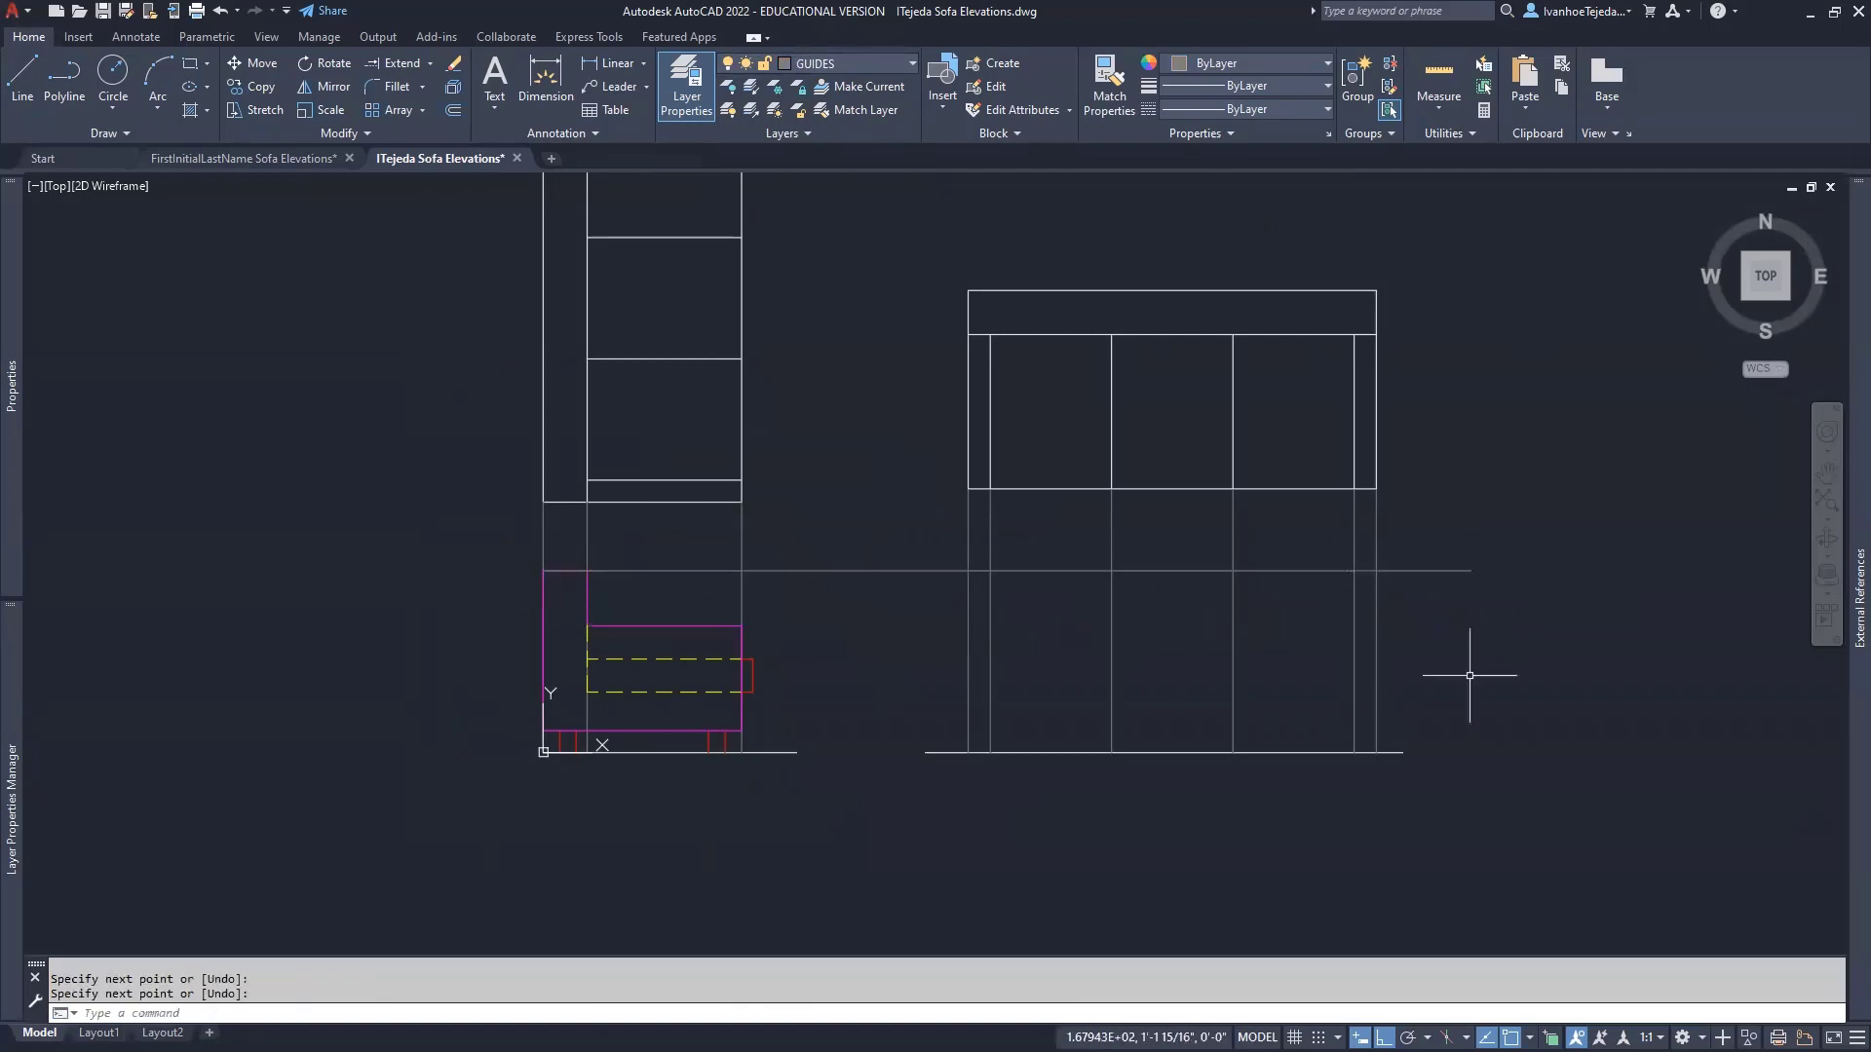